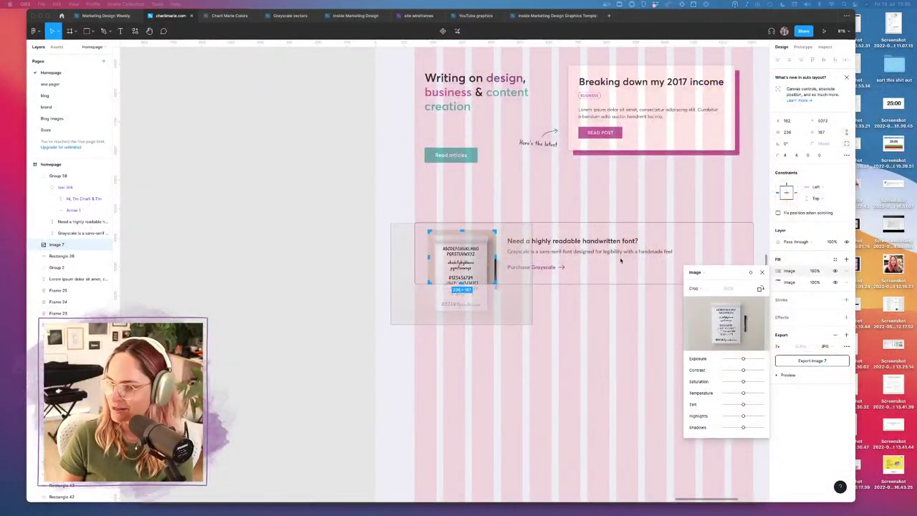
# - Close Image 7's fill settings and pan so the blog section stays in view
pyautogui.click(513, 215)
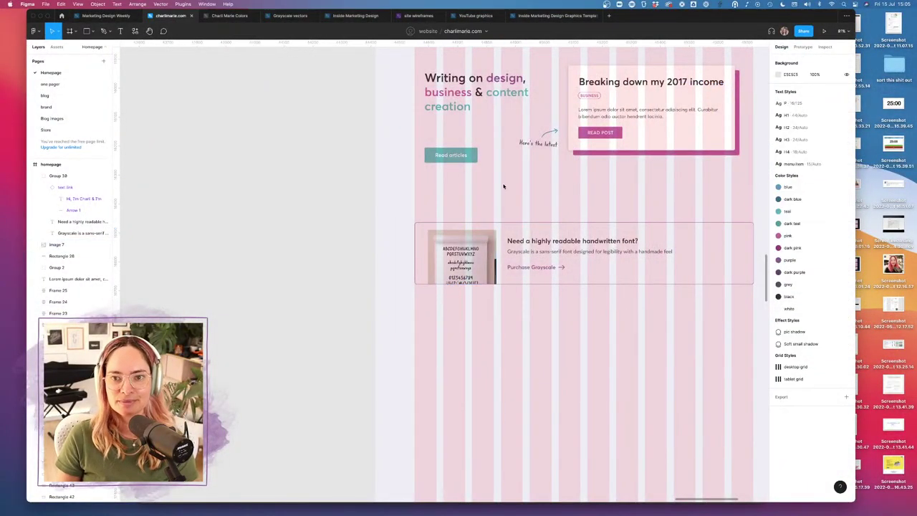
pyautogui.hscroll(3, 351, 80)
pyautogui.scroll(1, 351, 81)
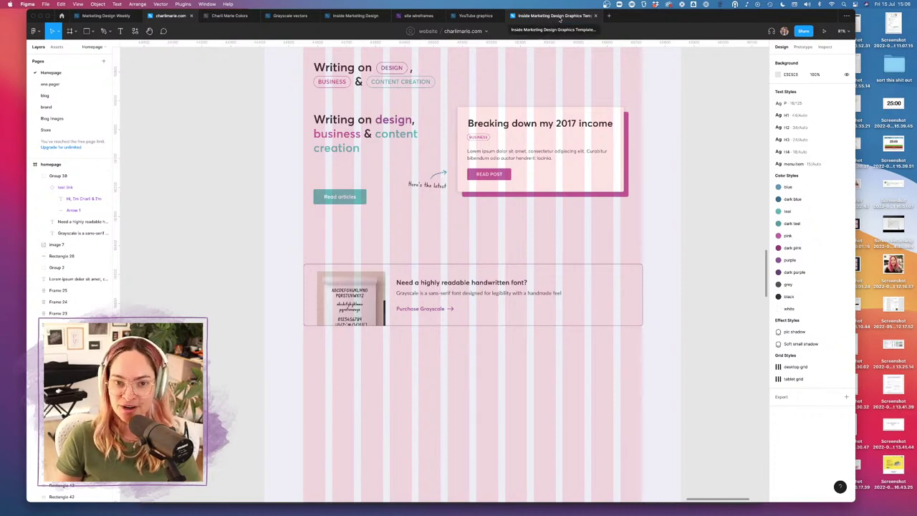
# - Switch to the Inside Marketing Design Graphics Template (Copy) file and look over its podcast artwork frames
pyautogui.click(560, 19)
pyautogui.hscroll(3, 659, 236)
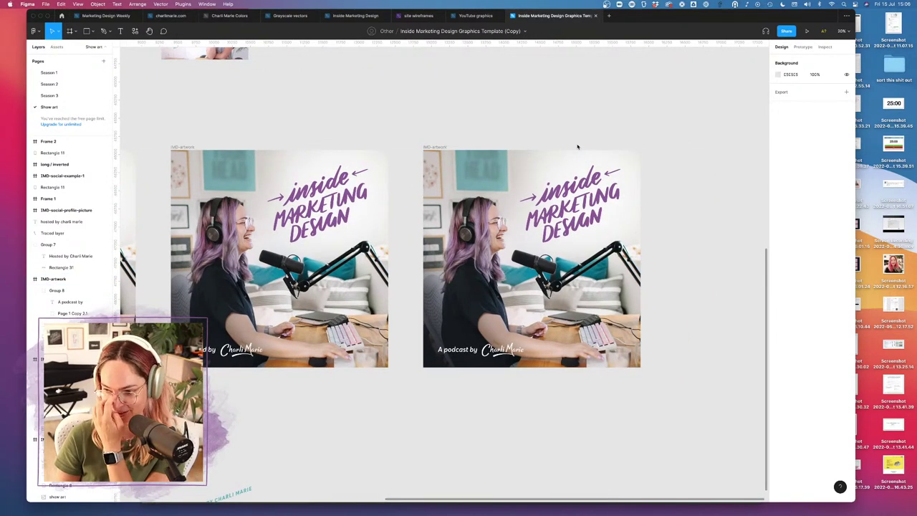
pyautogui.hscroll(-10, 537, 164)
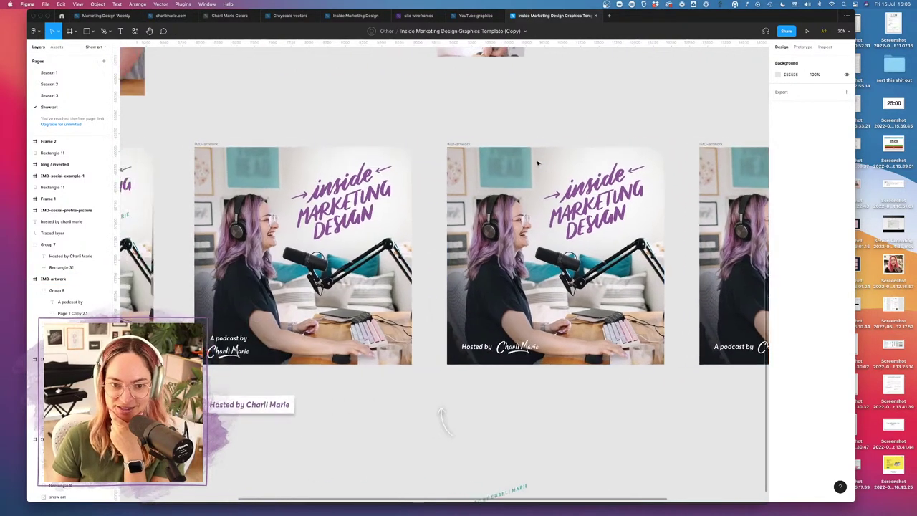
pyautogui.scroll(10, 537, 164)
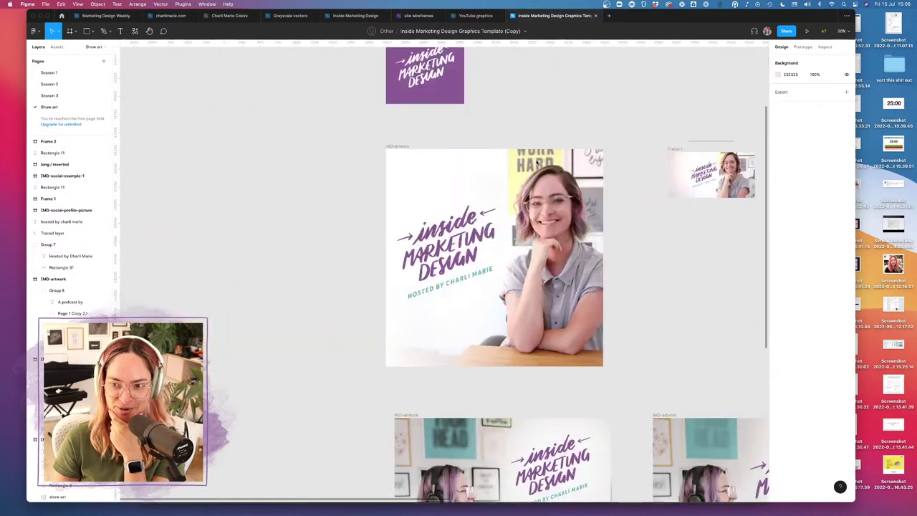
pyautogui.scroll(-5, 529, 175)
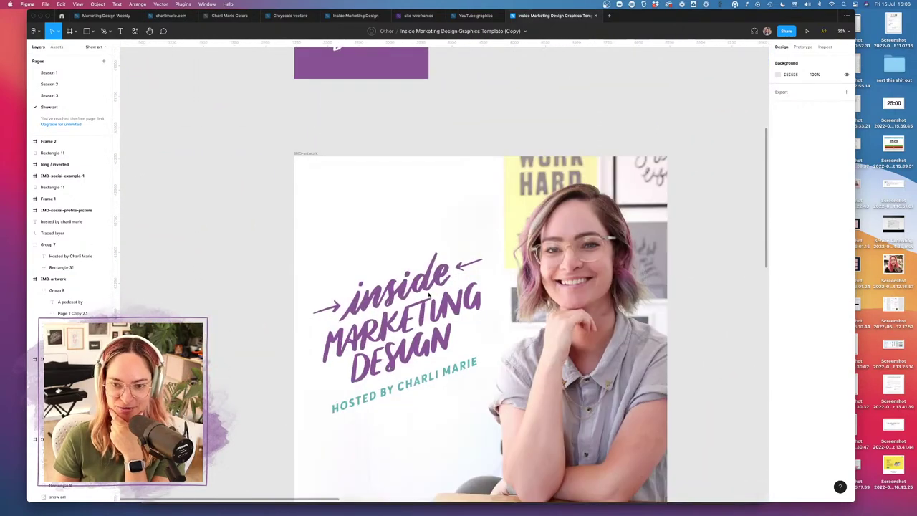
pyautogui.hscroll(10, 430, 294)
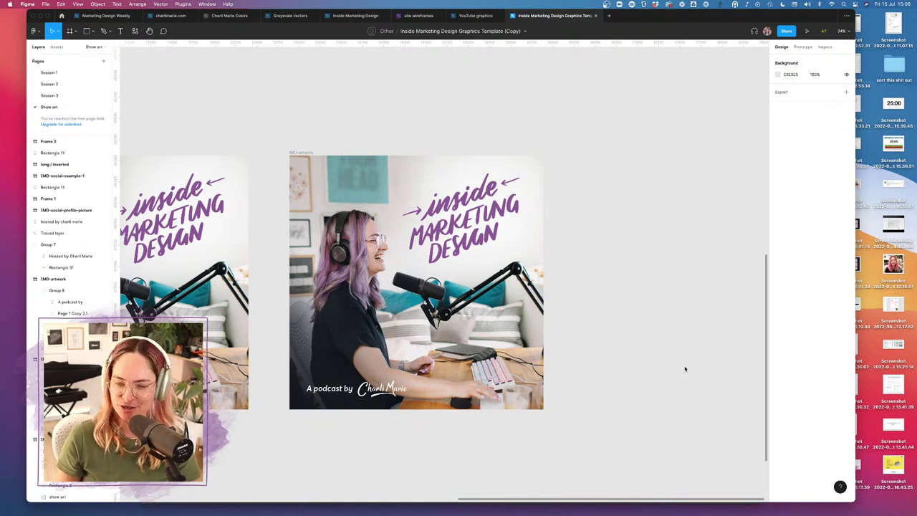
# - Go back to the charlimarie.com file and hide the layout grids with Ctrl+G
pyautogui.click(170, 16)
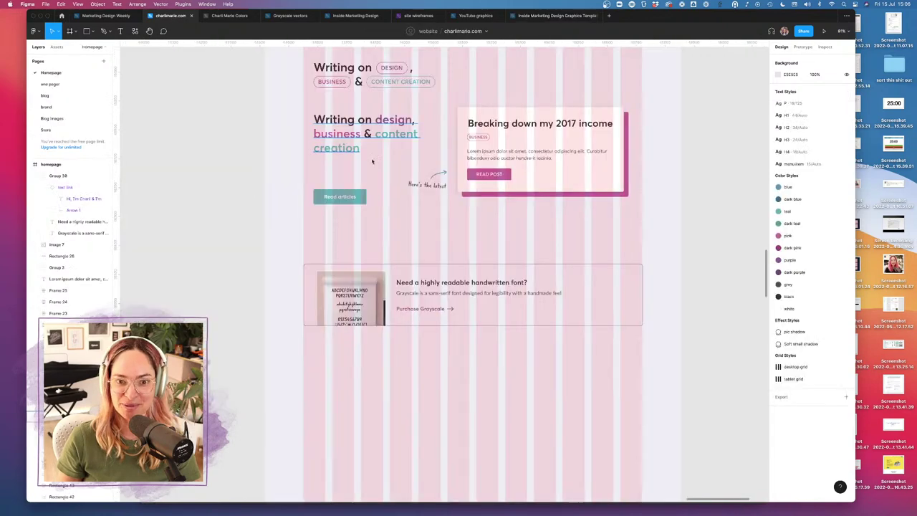
pyautogui.scroll(-5, 387, 176)
pyautogui.scroll(10, 437, 282)
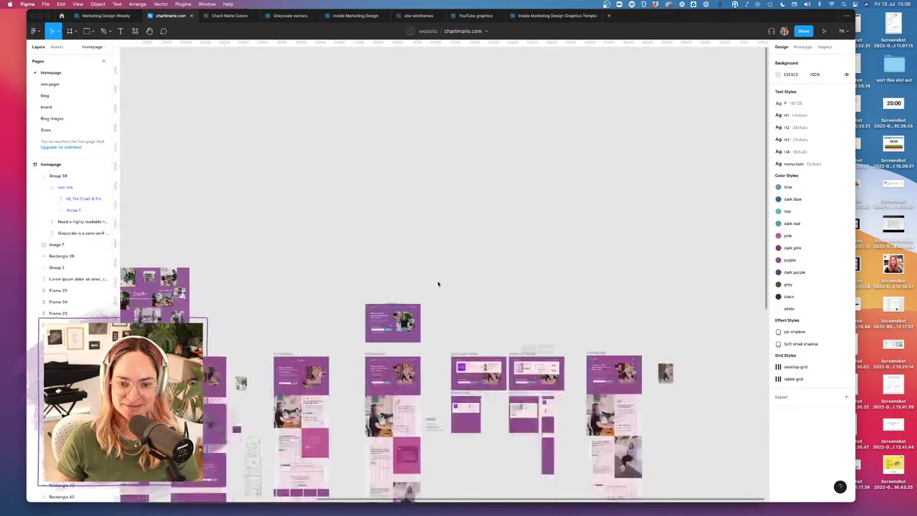
pyautogui.hotkey('ctrl', 'g')
# - Zoom into the right-hand homepage frame with the 'Helping creative professionals level up their careers' hero
pyautogui.scroll(-5, 438, 284)
pyautogui.hscroll(-2, 438, 284)
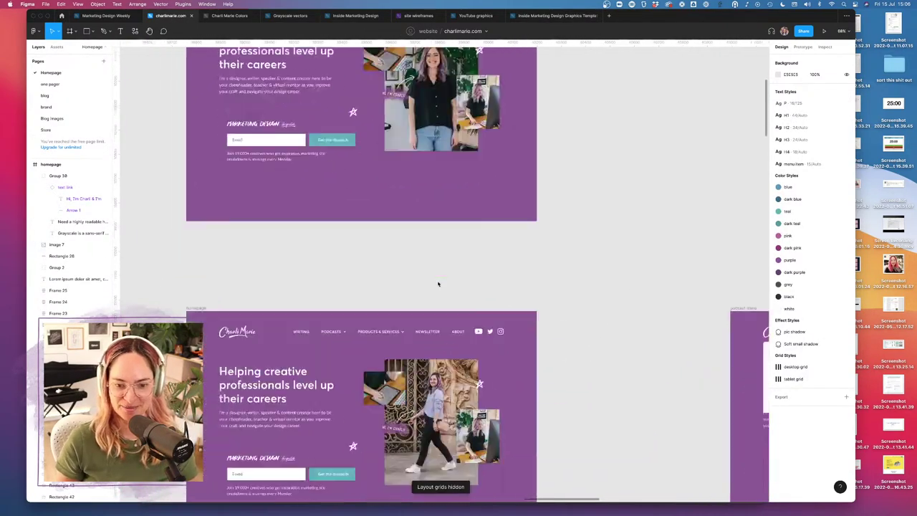
pyautogui.scroll(5, 486, 285)
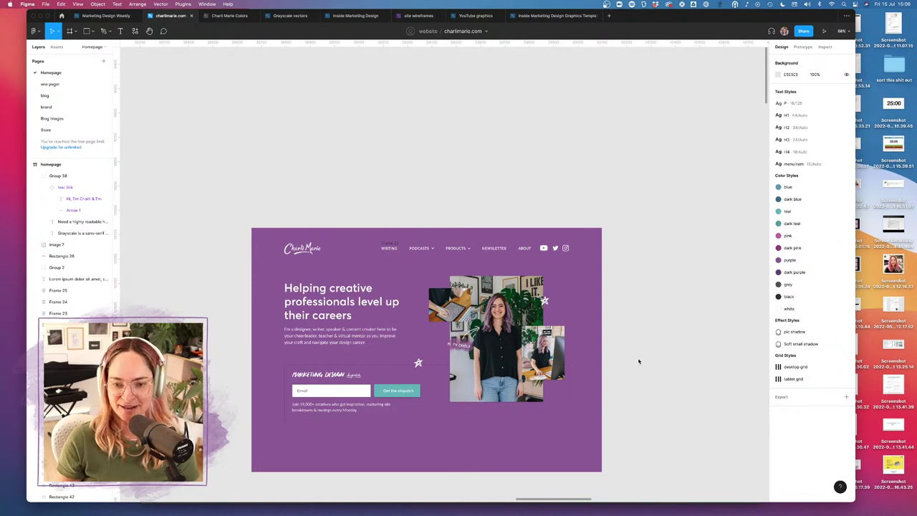
pyautogui.scroll(-2, 624, 369)
pyautogui.scroll(-6, 624, 368)
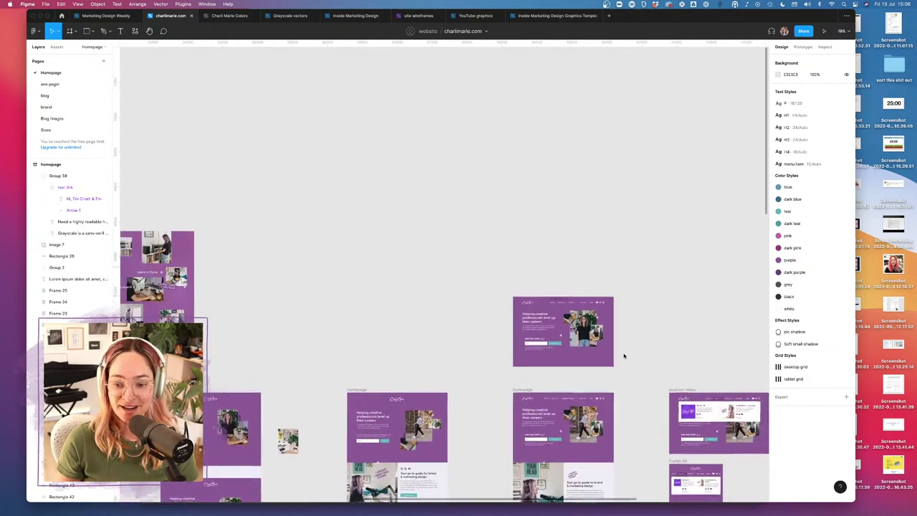
pyautogui.scroll(-3, 623, 356)
pyautogui.hscroll(5, 624, 356)
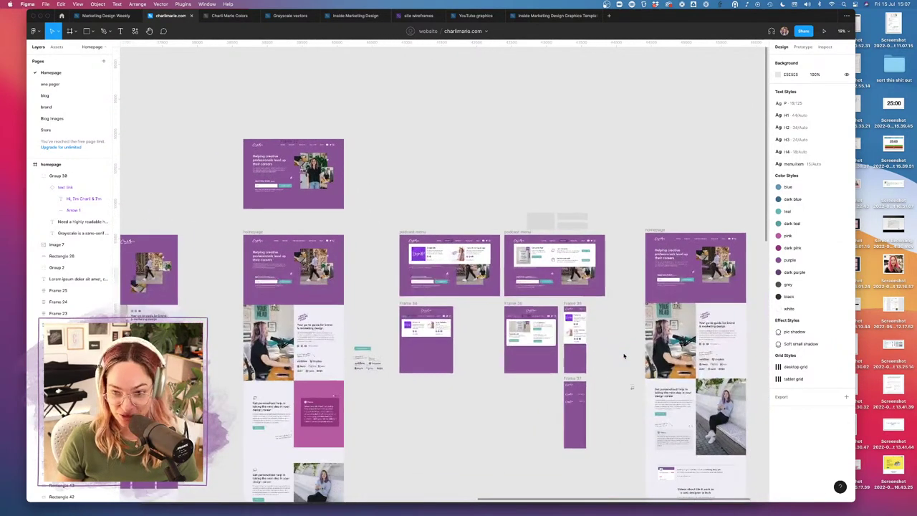
pyautogui.scroll(-1, 623, 356)
pyautogui.hscroll(5, 623, 356)
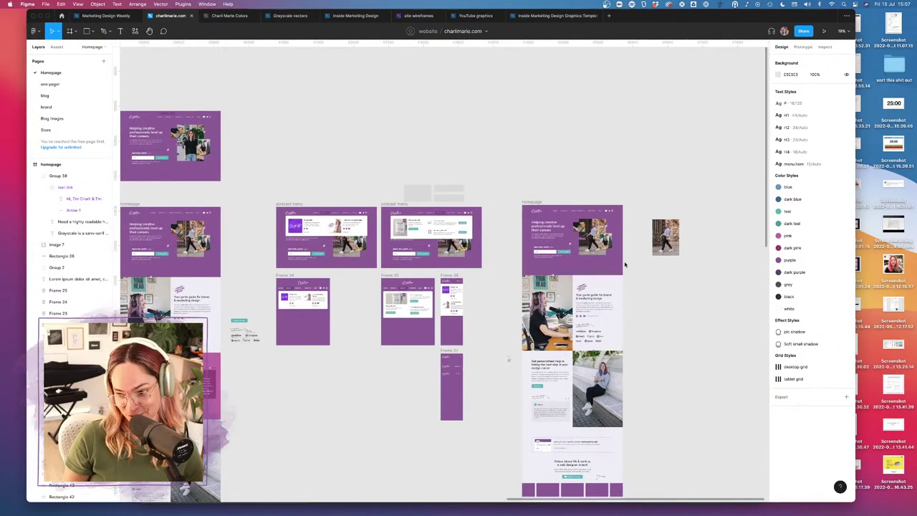
pyautogui.scroll(6, 599, 207)
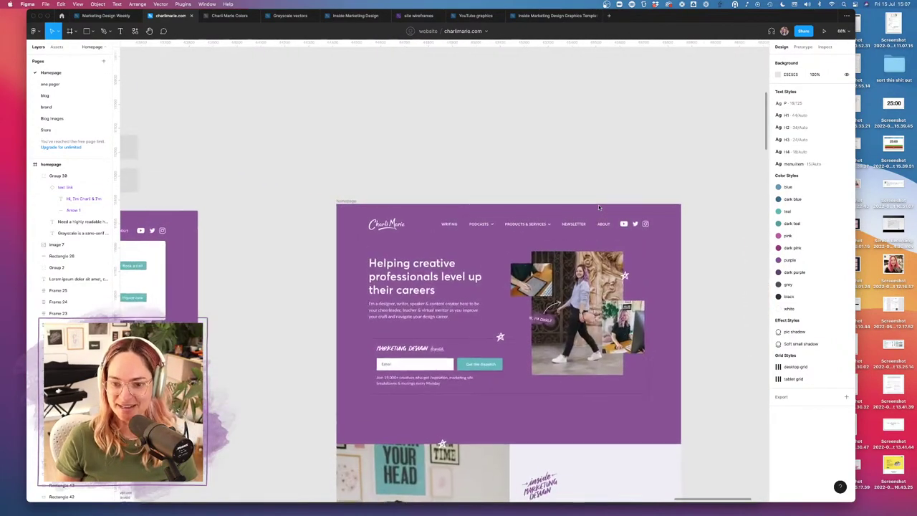
pyautogui.scroll(4, 599, 207)
pyautogui.scroll(-2, 599, 207)
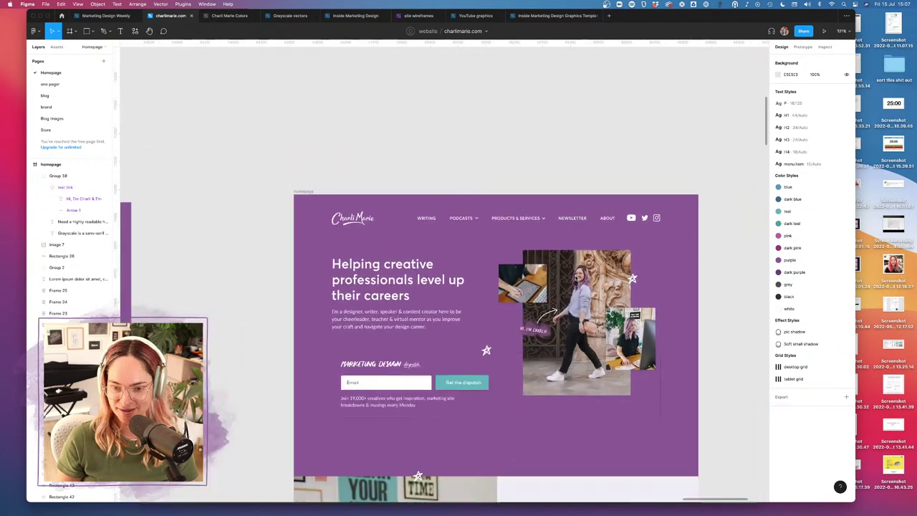
pyautogui.scroll(-3, 565, 267)
pyautogui.hscroll(1, 565, 266)
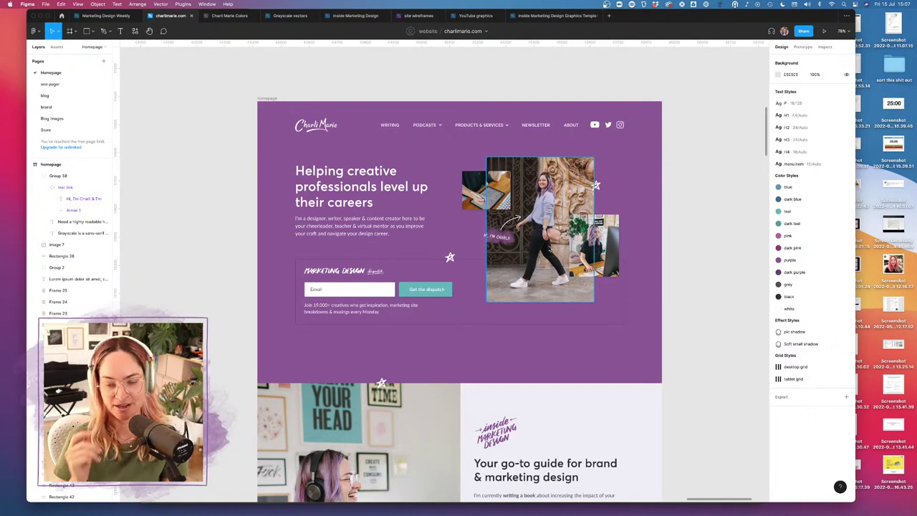
pyautogui.click(540, 229)
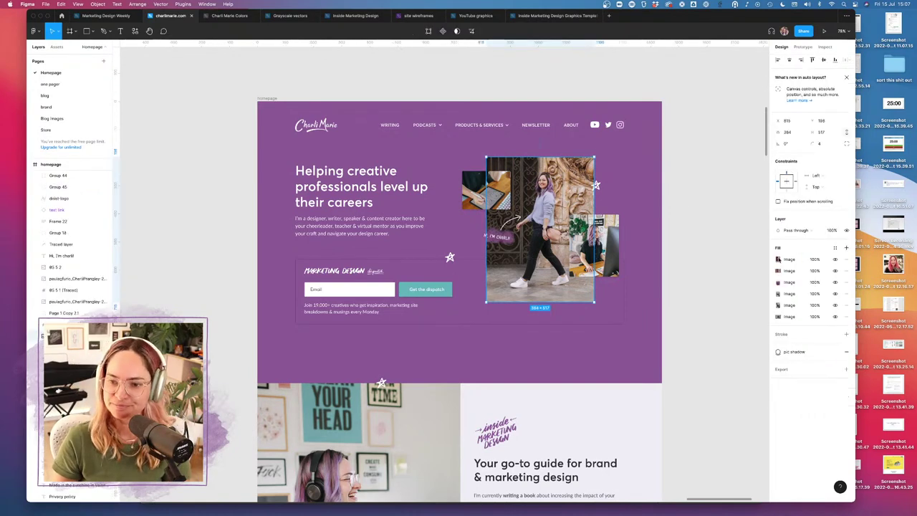
pyautogui.click(834, 260)
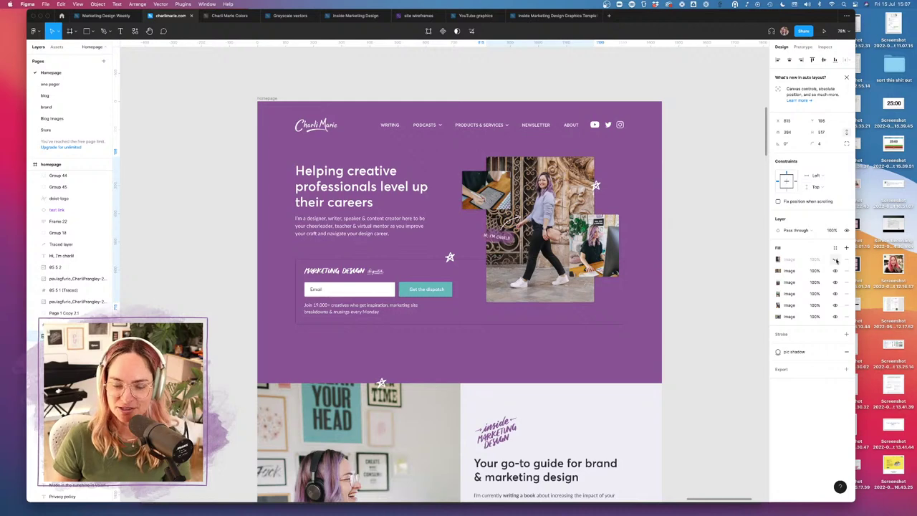
pyautogui.click(835, 260)
pyautogui.click(835, 260)
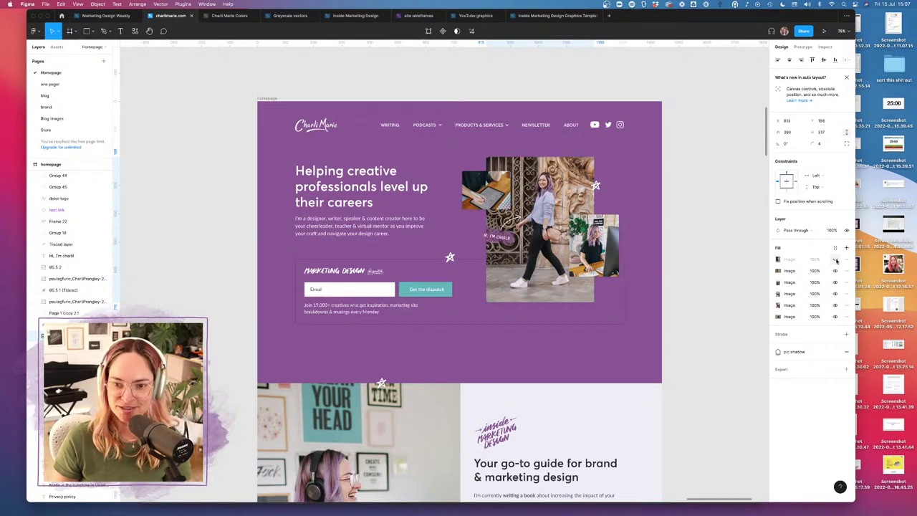
pyautogui.click(835, 260)
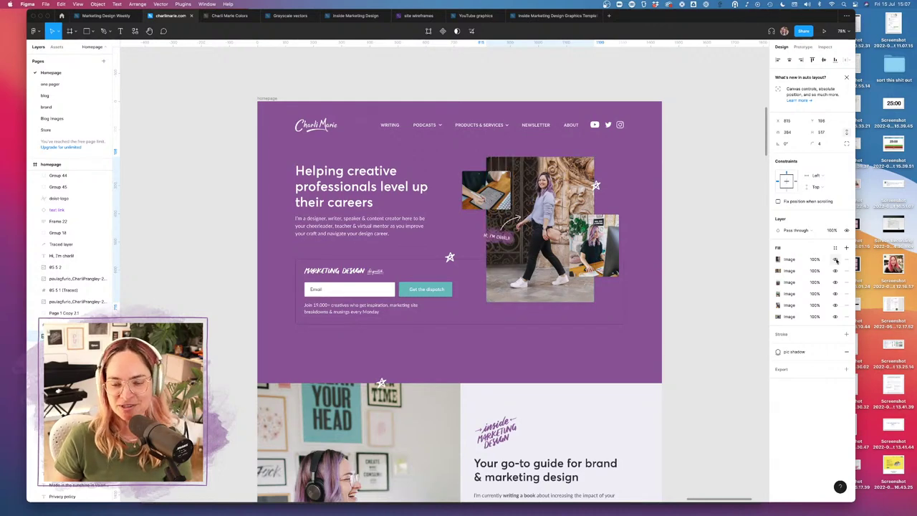
pyautogui.click(835, 260)
pyautogui.click(835, 260)
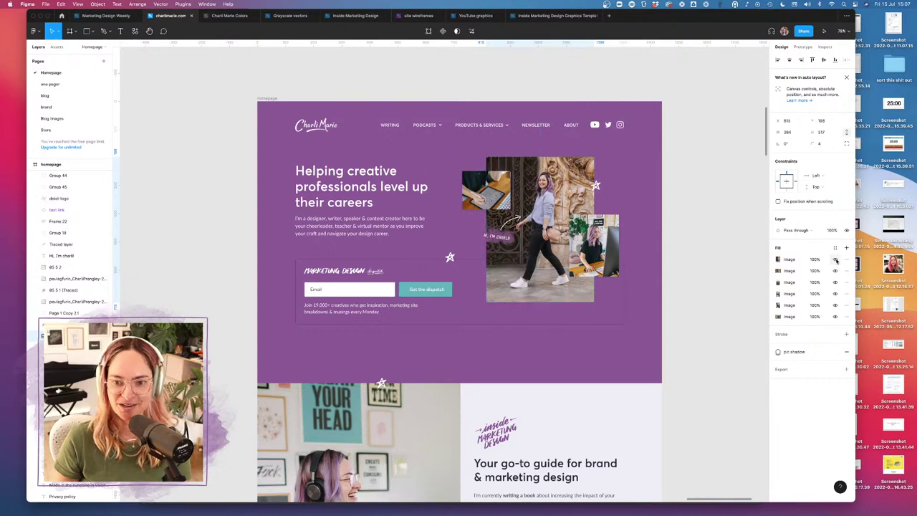
pyautogui.click(835, 259)
pyautogui.click(835, 260)
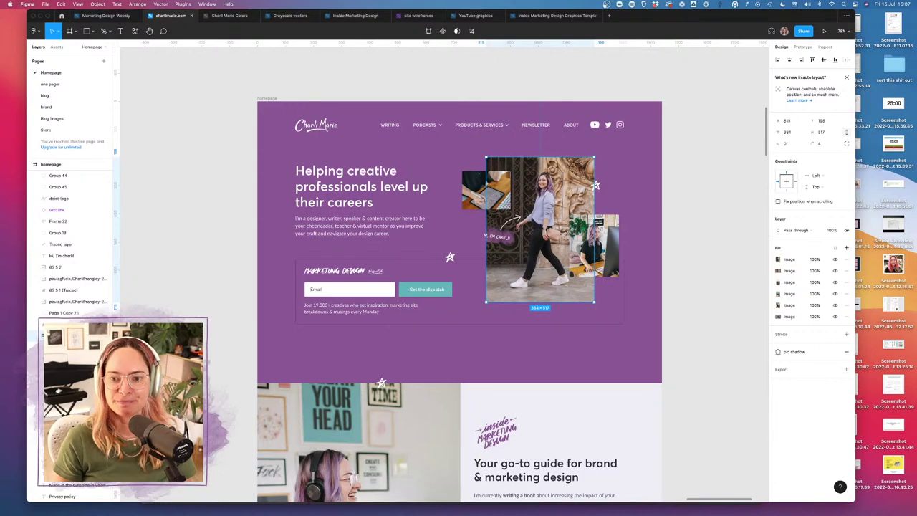
# - Deselect the hero photo and scroll down to the Inside Marketing Design podcast section
pyautogui.click(706, 315)
pyautogui.scroll(-5, 706, 315)
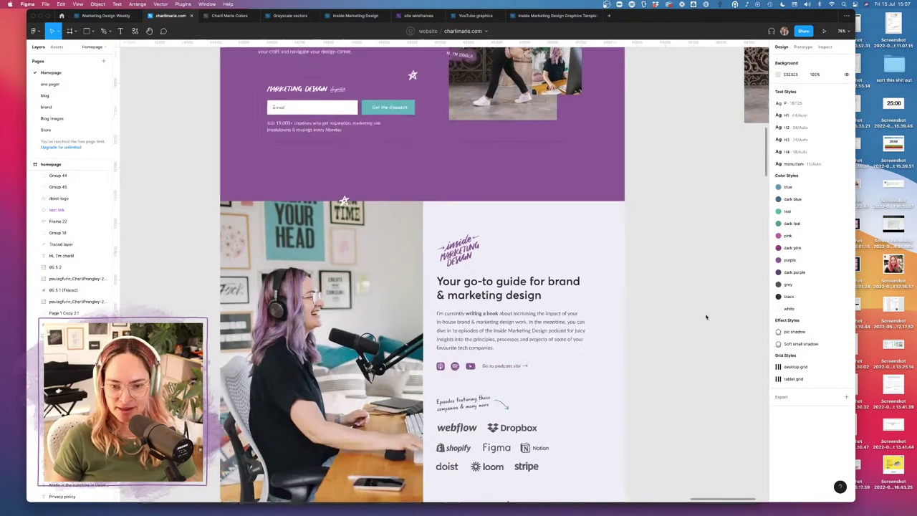
pyautogui.scroll(-4, 706, 315)
pyautogui.scroll(3, 706, 316)
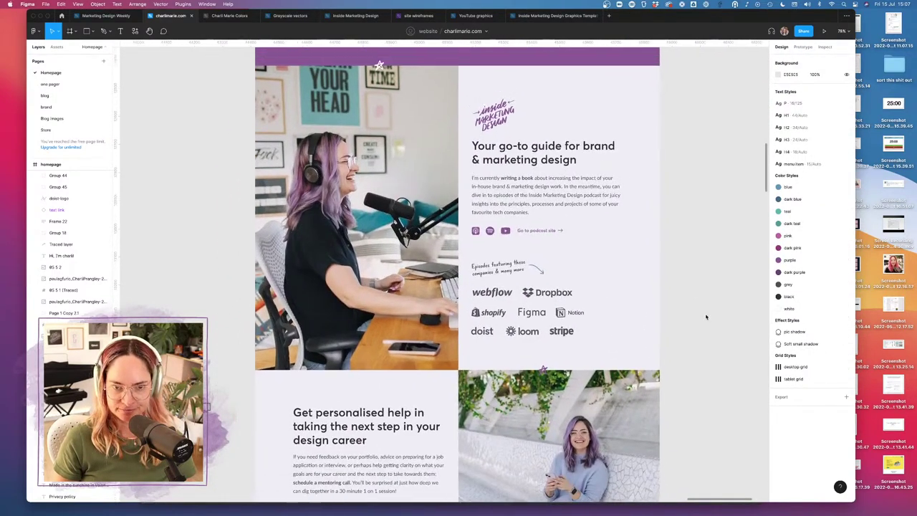
pyautogui.hscroll(-3, 456, 238)
pyautogui.scroll(-1, 444, 193)
pyautogui.hscroll(2, 444, 194)
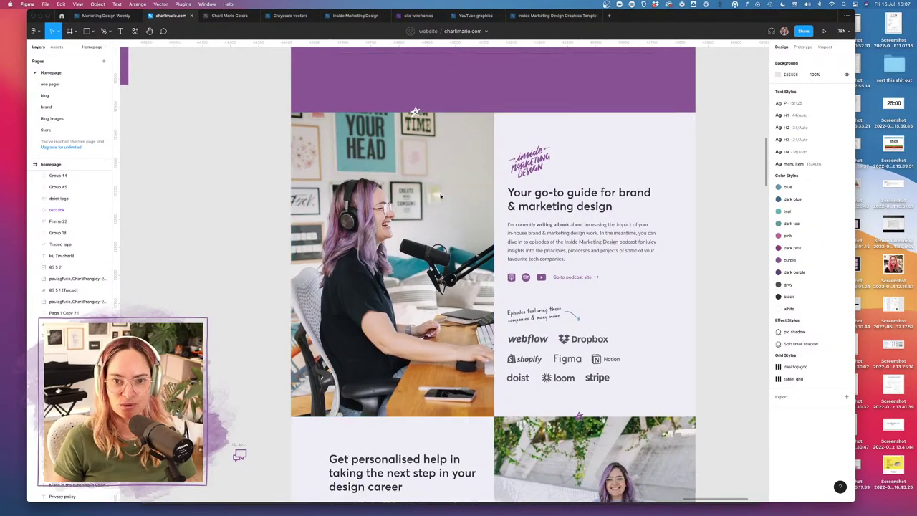
pyautogui.scroll(-5, 440, 195)
# - Copy IMD-artwork-2022-v3.jpg from Finder's Brand assets folder and paste it onto the Figma canvas
pyautogui.moveTo(215, 507)
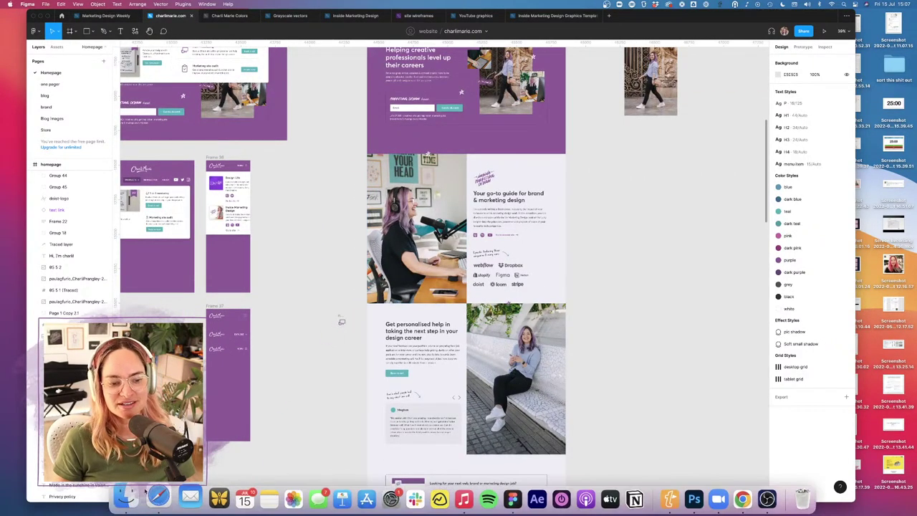
pyautogui.click(114, 503)
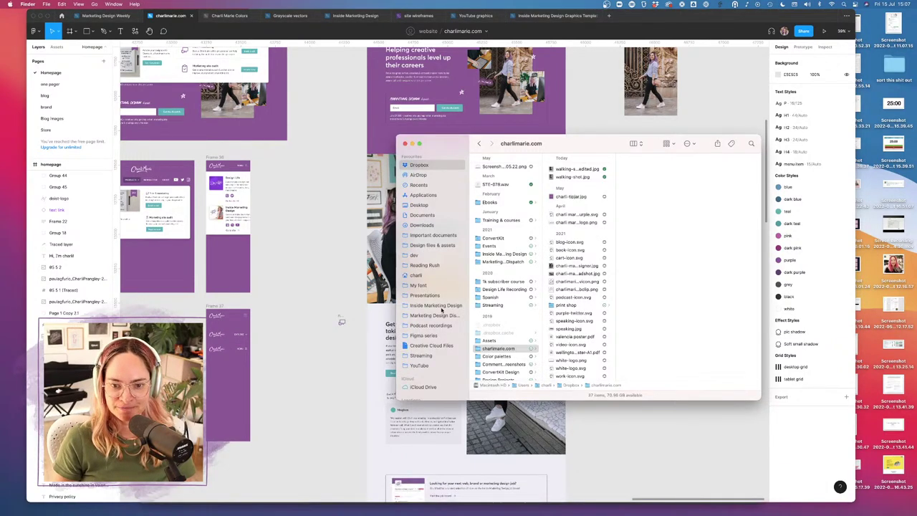
pyautogui.click(451, 309)
pyautogui.click(497, 169)
pyautogui.click(588, 179)
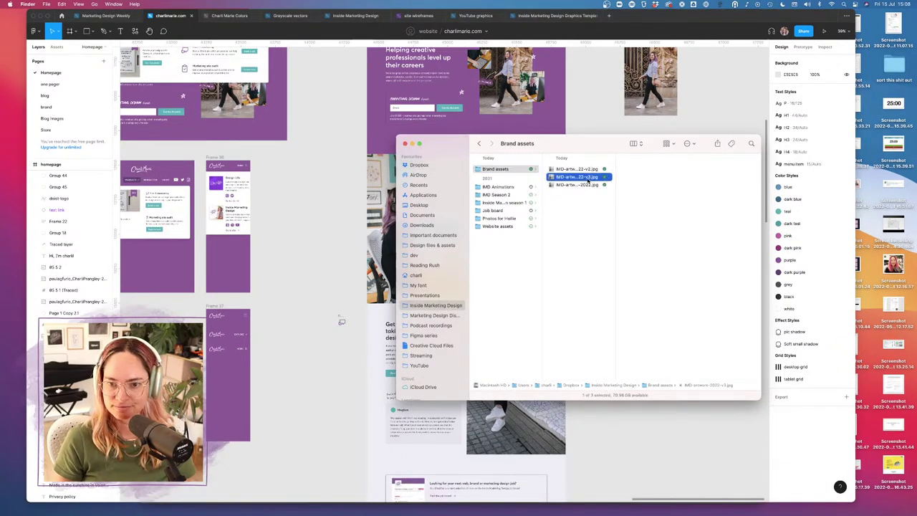
pyautogui.press('super+c')
pyautogui.click(652, 420)
pyautogui.press('super+v')
pyautogui.scroll(-5, 666, 465)
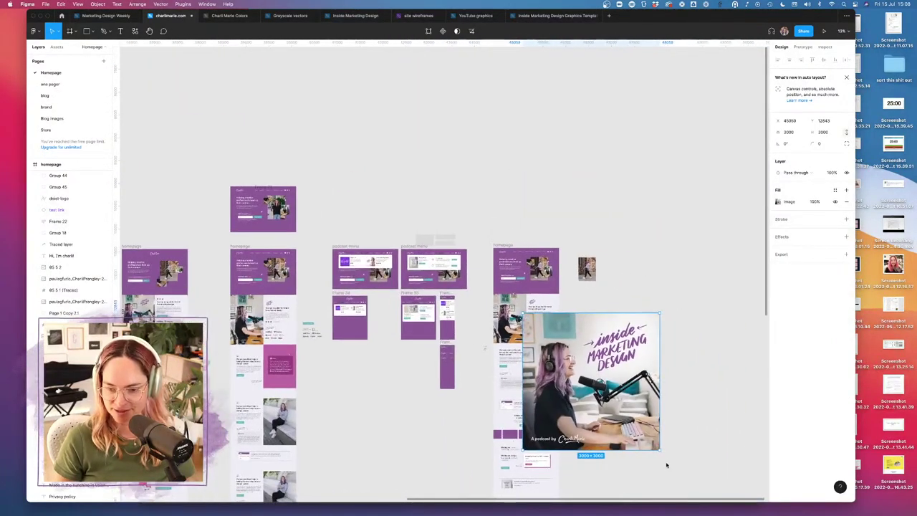
# - Resize the pasted artwork to 384×384, then enlarge it to 605×605
pyautogui.moveTo(660, 452); pyautogui.dragTo(481, 317)
pyautogui.scroll(10, 484, 349)
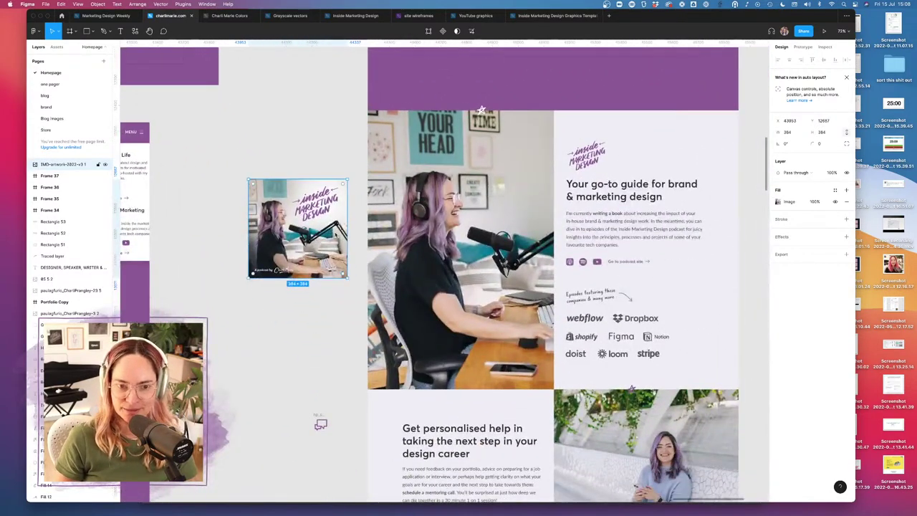
pyautogui.moveTo(248, 278); pyautogui.dragTo(220, 292)
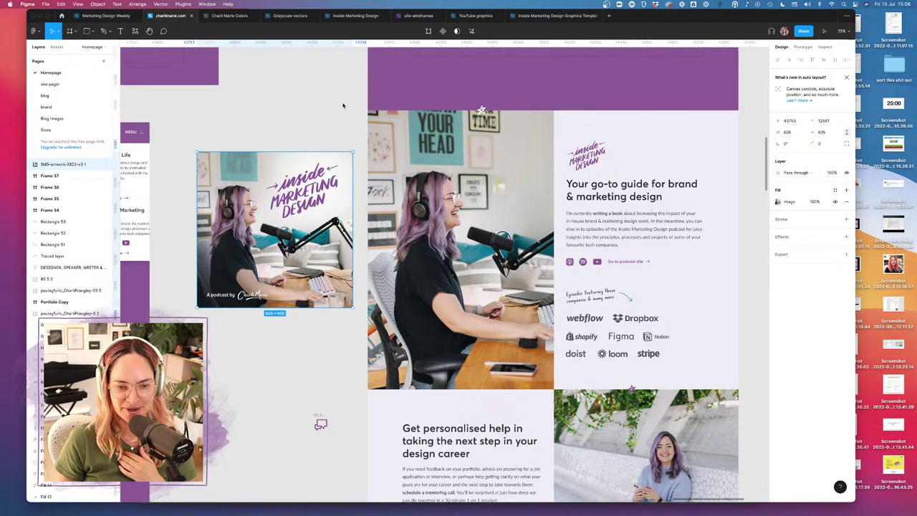
pyautogui.scroll(-5, 344, 111)
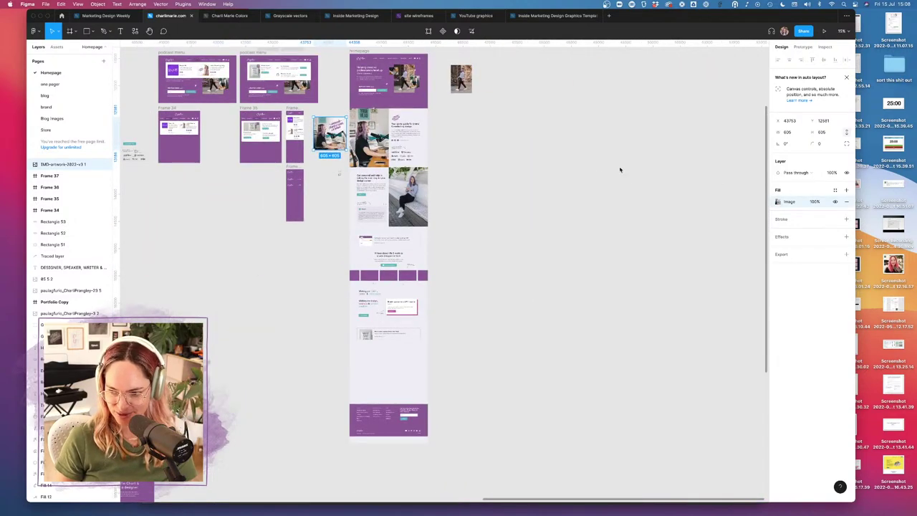
pyautogui.scroll(3, 547, 229)
pyautogui.hscroll(-3, 546, 230)
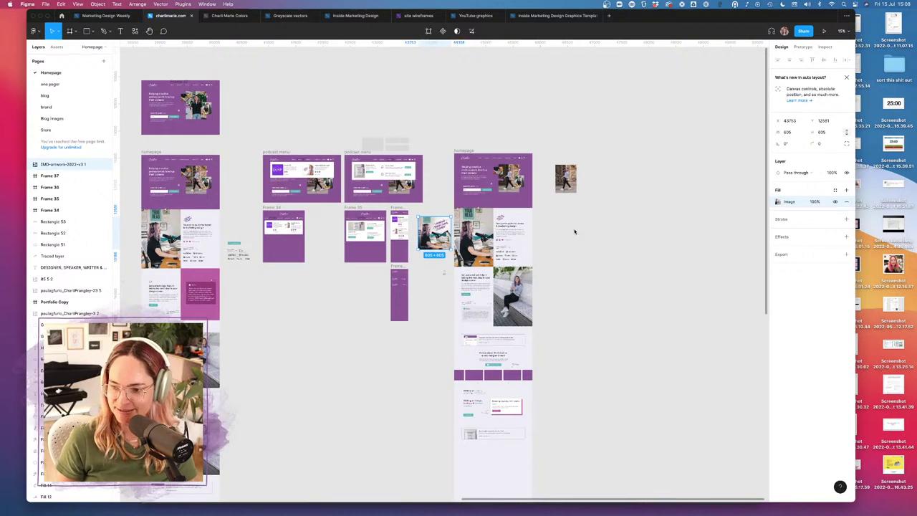
pyautogui.scroll(10, 411, 156)
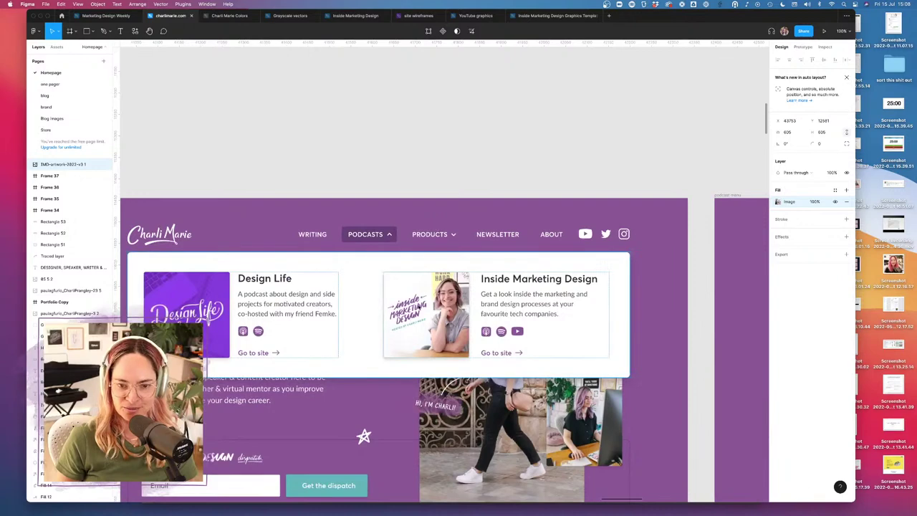
# - Paste the copied artwork over the Inside Marketing Design cover in the podcasts menu
pyautogui.click(431, 293)
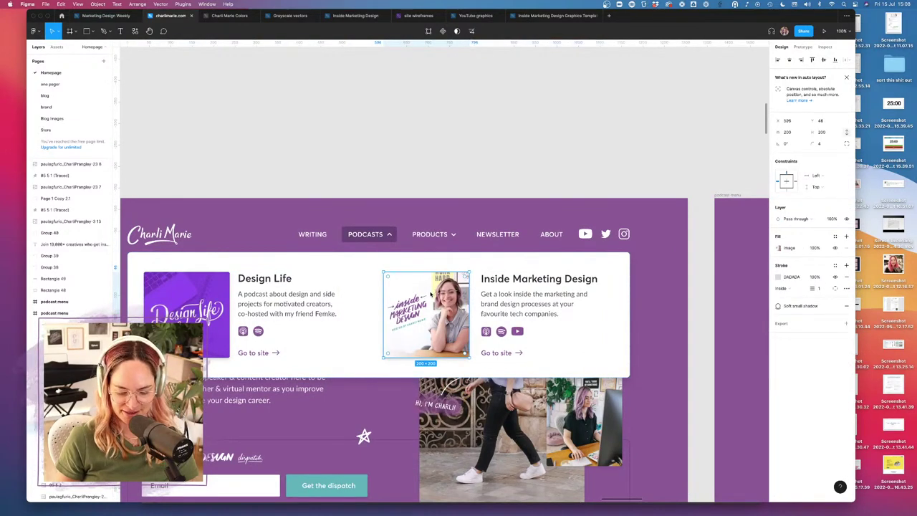
pyautogui.hotkey('ctrl', 'v')
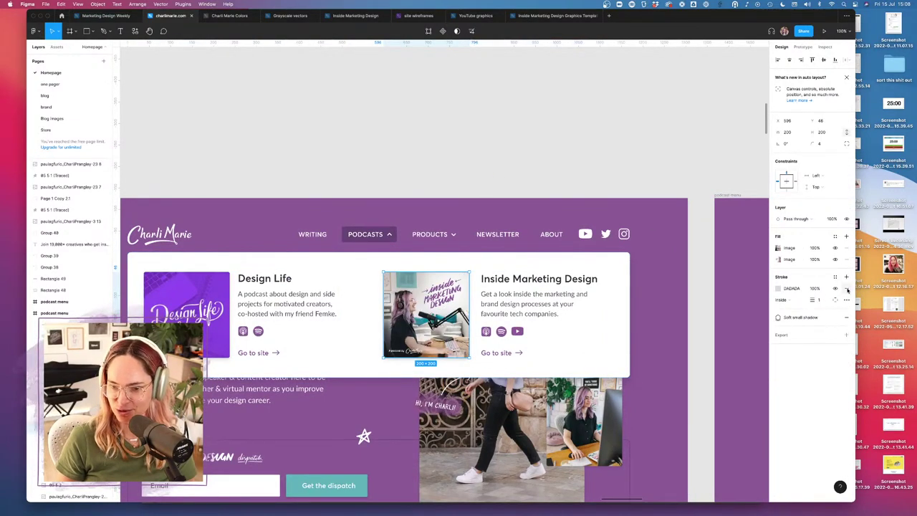
pyautogui.click(517, 165)
# - Scroll around the canvas to review the homepage versions, podcast menu frames and Portfolio Copy frame
pyautogui.scroll(-2, 535, 161)
pyautogui.hscroll(-2, 534, 161)
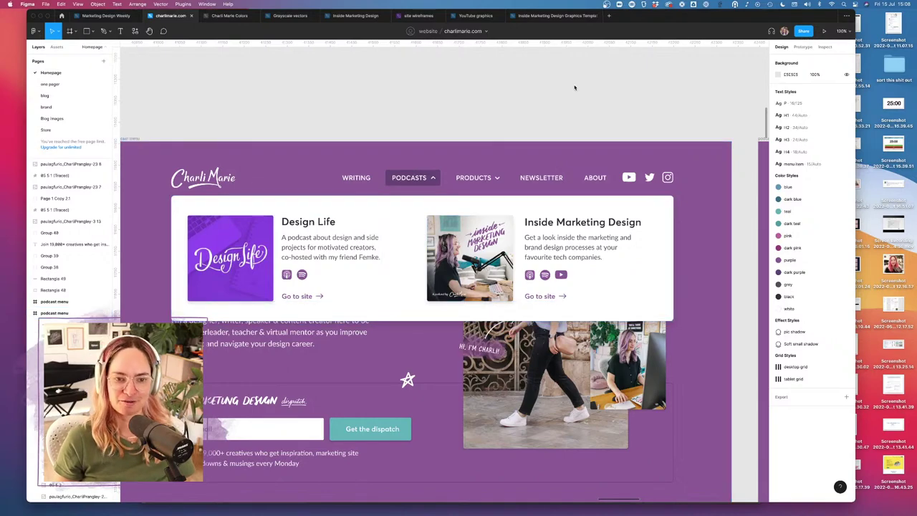
pyautogui.scroll(-5, 557, 186)
pyautogui.scroll(4, 559, 188)
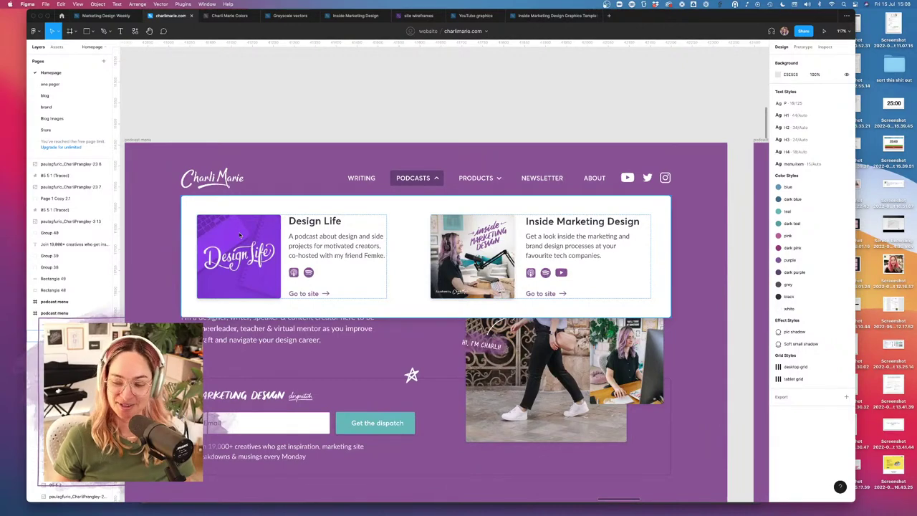
pyautogui.scroll(-10, 431, 218)
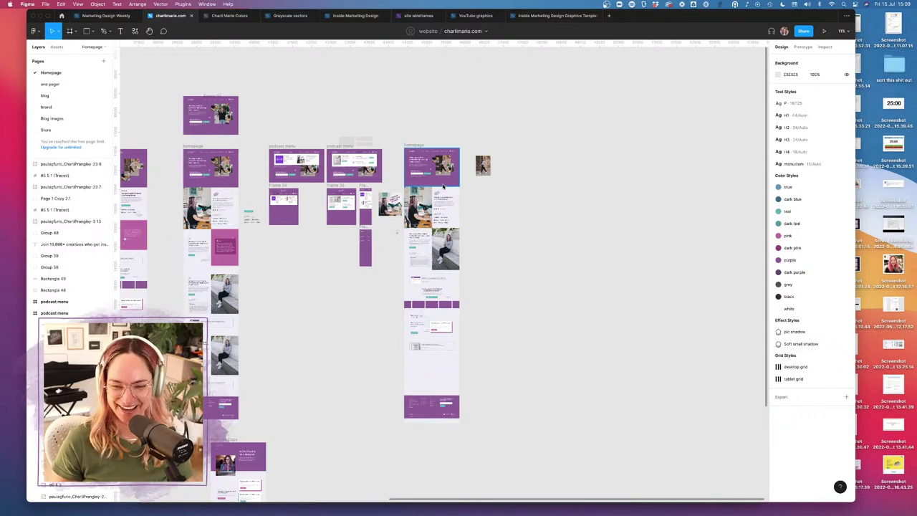
pyautogui.scroll(10, 429, 244)
pyautogui.scroll(-5, 443, 199)
pyautogui.scroll(-3, 443, 200)
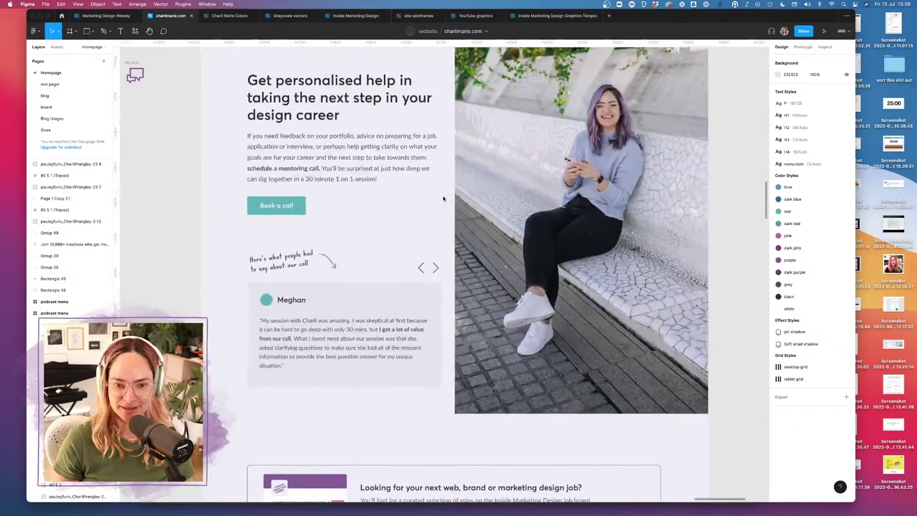
pyautogui.scroll(4, 443, 199)
pyautogui.scroll(-10, 443, 199)
pyautogui.scroll(-1, 443, 199)
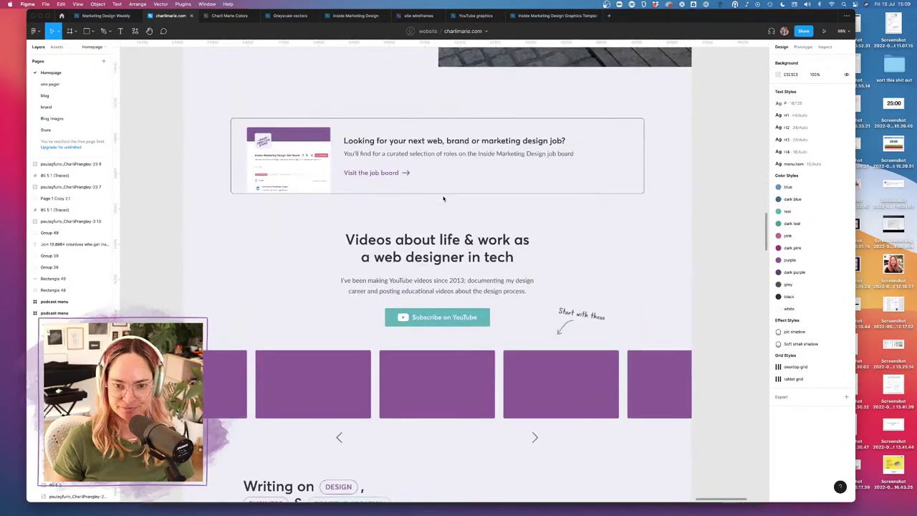
pyautogui.scroll(10, 444, 199)
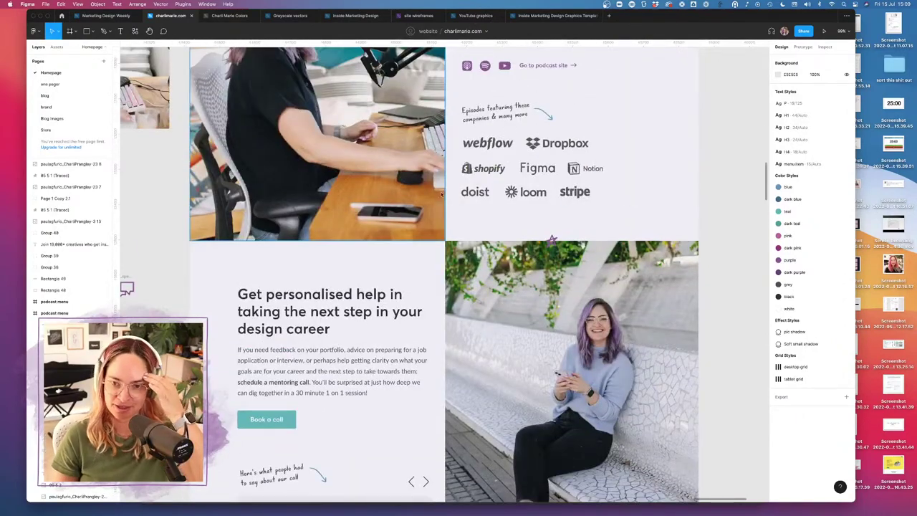
pyautogui.scroll(5, 443, 199)
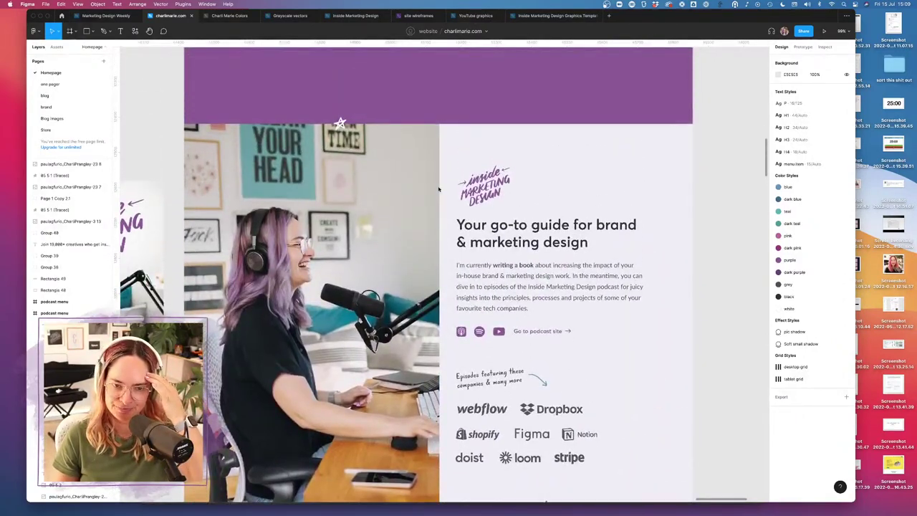
pyautogui.scroll(-2, 437, 187)
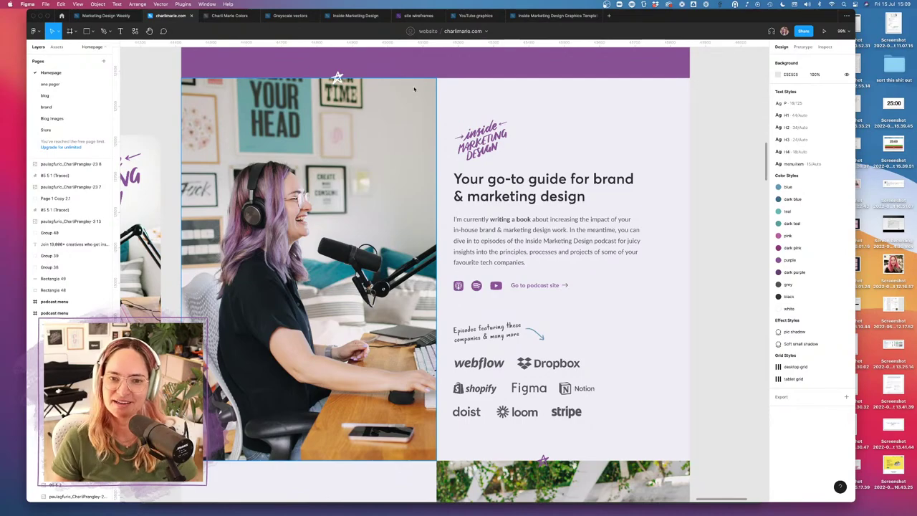
pyautogui.scroll(5, 414, 89)
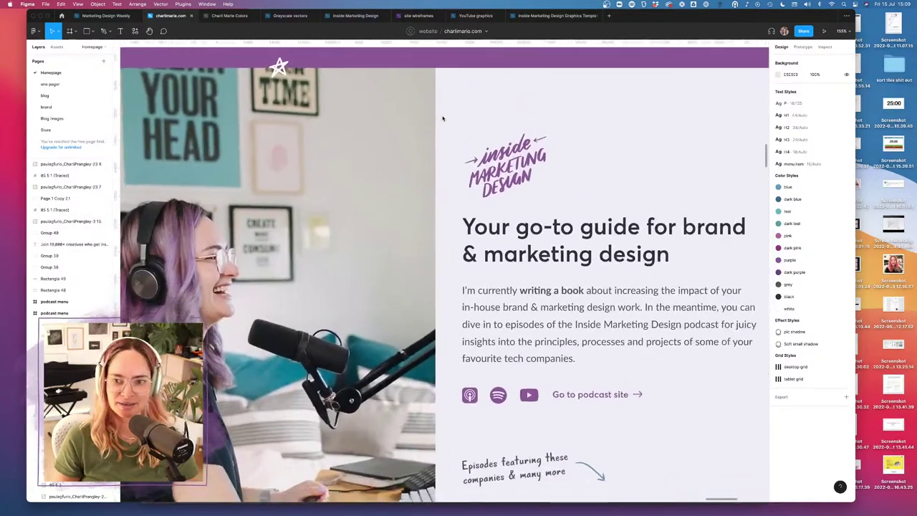
pyautogui.scroll(-3, 442, 118)
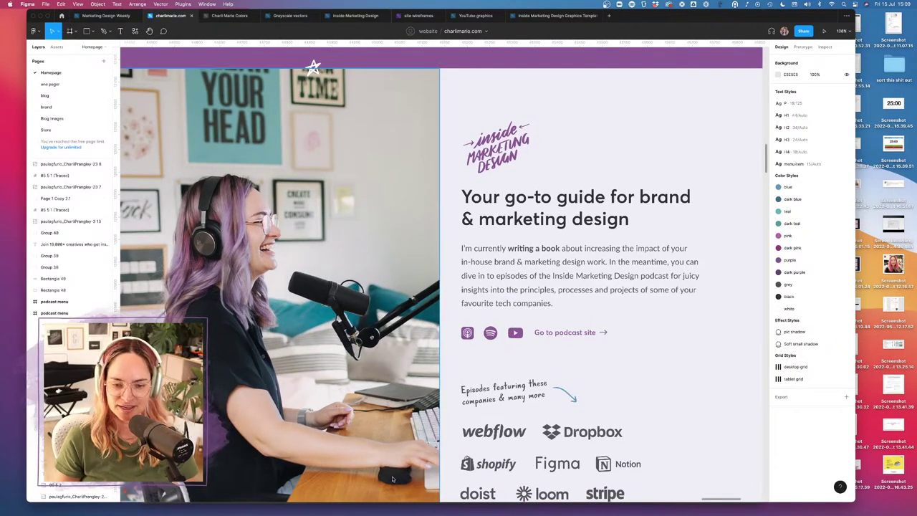
pyautogui.scroll(-4, 398, 475)
pyautogui.scroll(6, 399, 478)
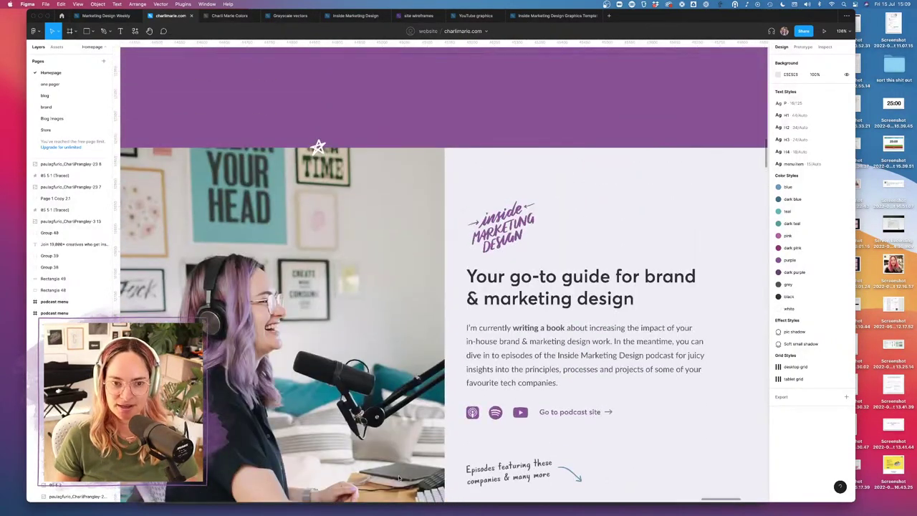
pyautogui.scroll(-5, 398, 477)
pyautogui.scroll(1, 399, 477)
pyautogui.scroll(1, 399, 478)
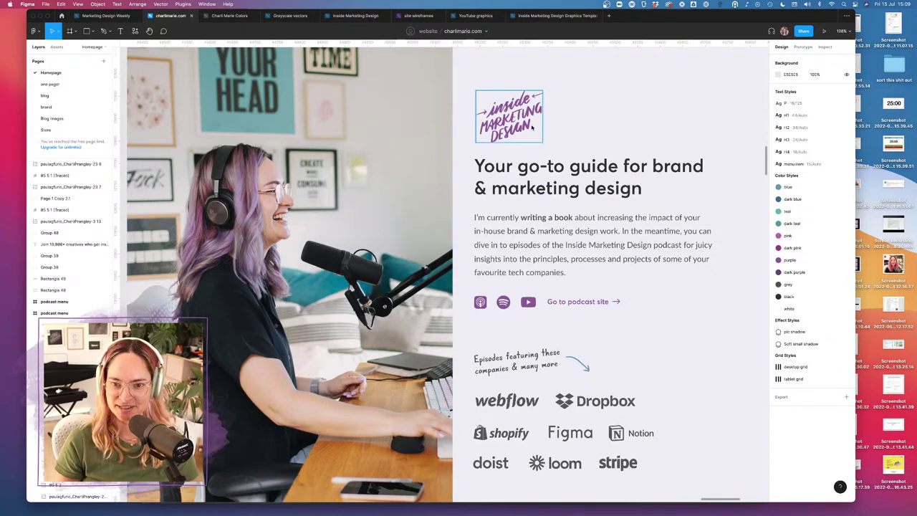
pyautogui.scroll(-4, 527, 285)
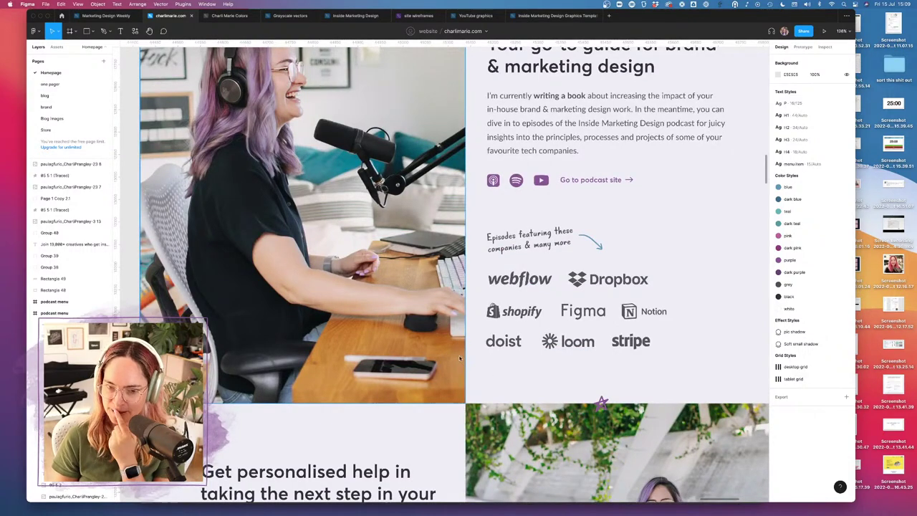
pyautogui.scroll(-5, 530, 342)
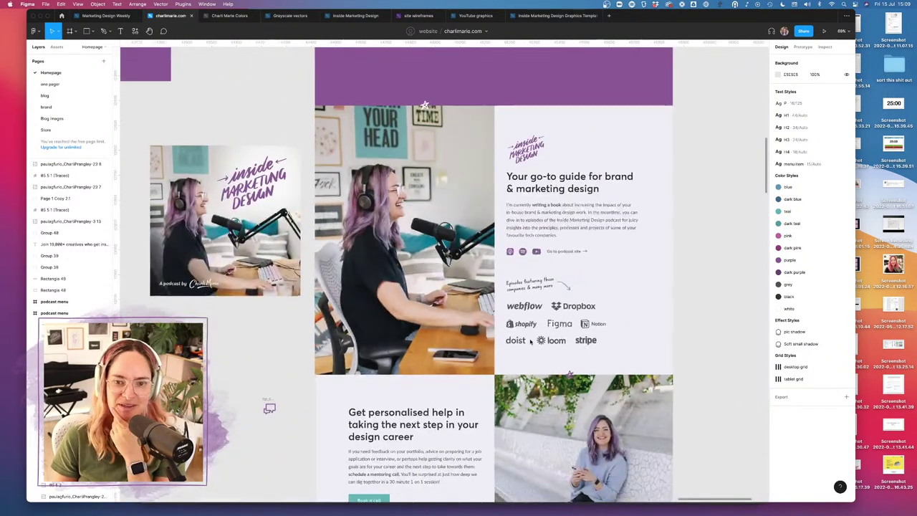
pyautogui.scroll(-6, 530, 342)
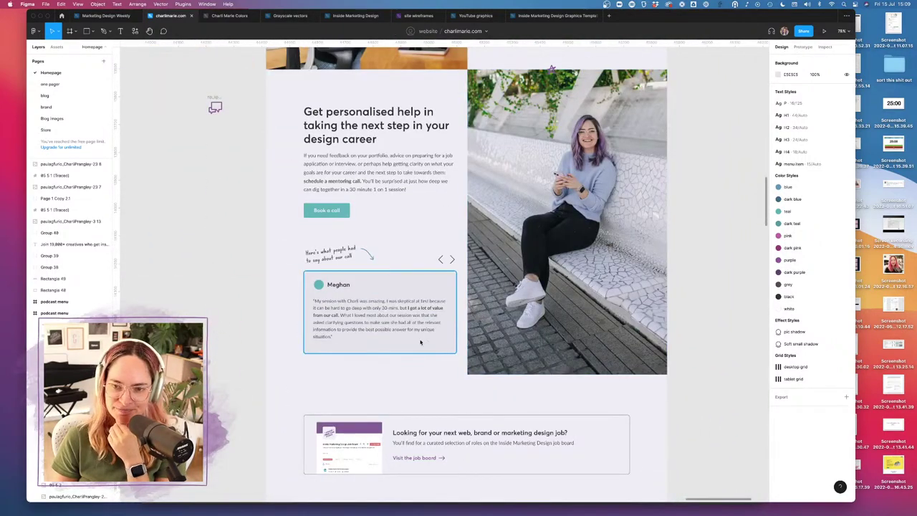
pyautogui.scroll(-8, 421, 342)
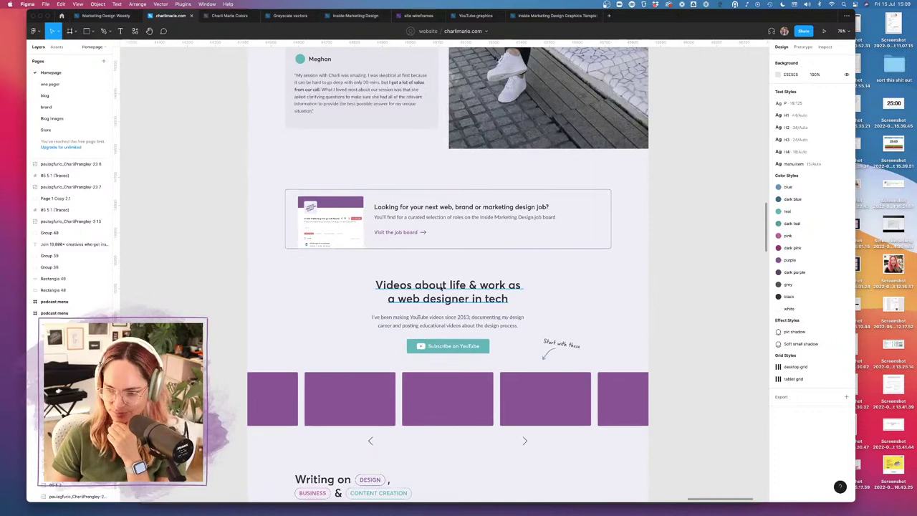
pyautogui.scroll(-3, 409, 213)
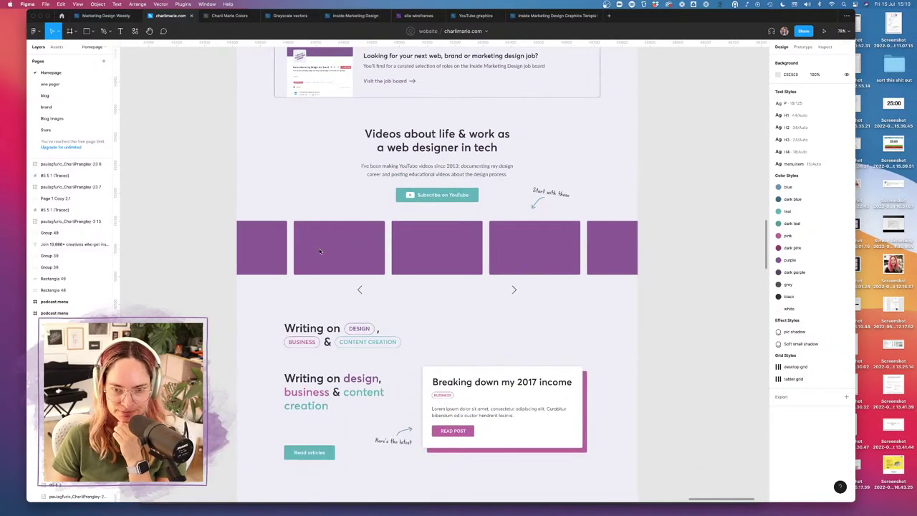
pyautogui.scroll(-3, 409, 213)
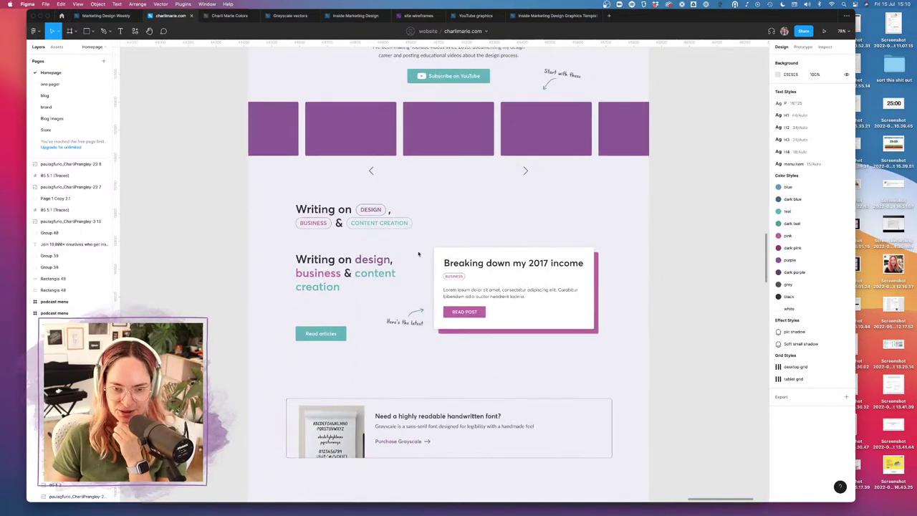
pyautogui.scroll(-5, 365, 287)
pyautogui.scroll(-10, 364, 288)
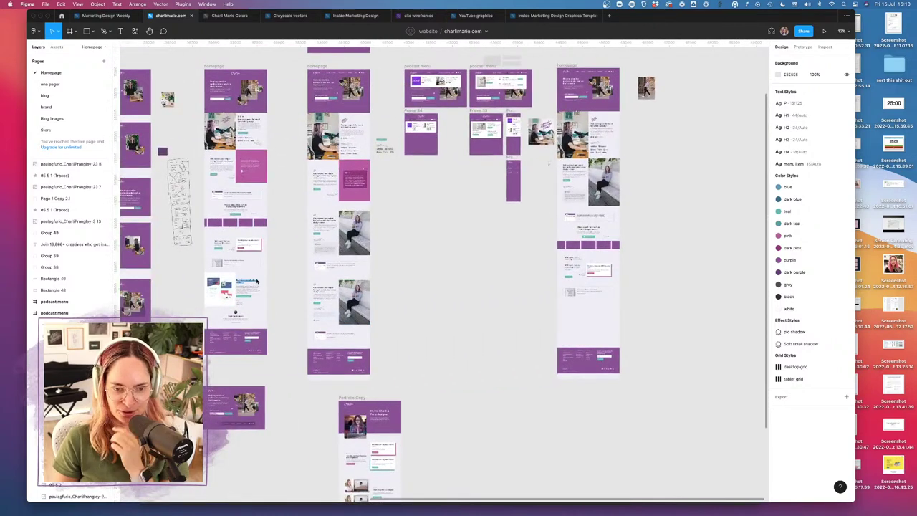
# - Move the blog post card further down the homepage
pyautogui.scroll(10, 596, 316)
pyautogui.click(491, 267)
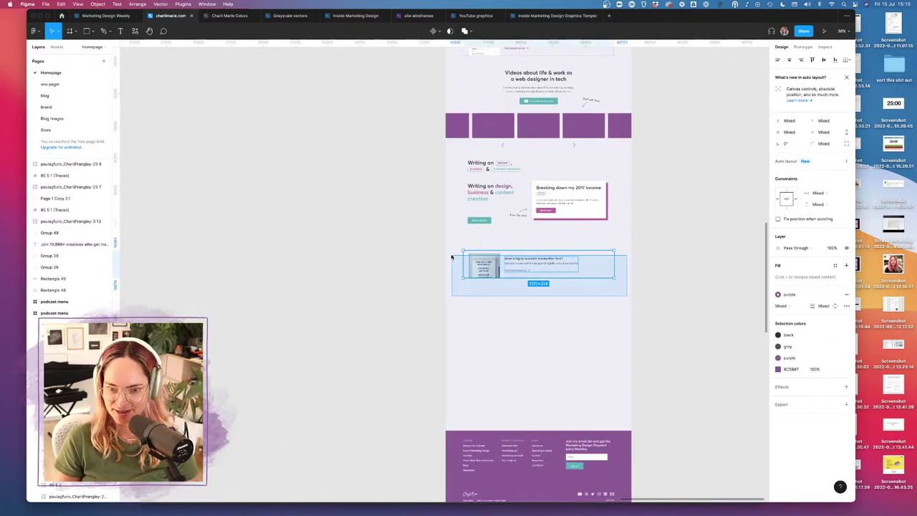
pyautogui.moveTo(491, 267); pyautogui.dragTo(498, 407)
# - Drag the 'But I don't just talk about design…' section from another mockup into the homepage frame
pyautogui.press('Escape')
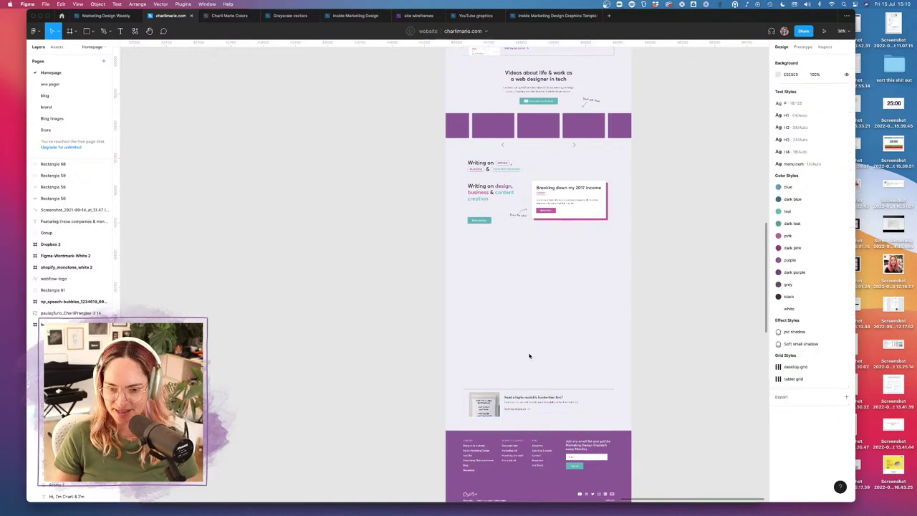
pyautogui.keyDown('ctrl'); pyautogui.scroll(-5, 528, 358); pyautogui.keyUp('ctrl')
pyautogui.hscroll(-5, 265, 328)
pyautogui.hscroll(-5, 265, 329)
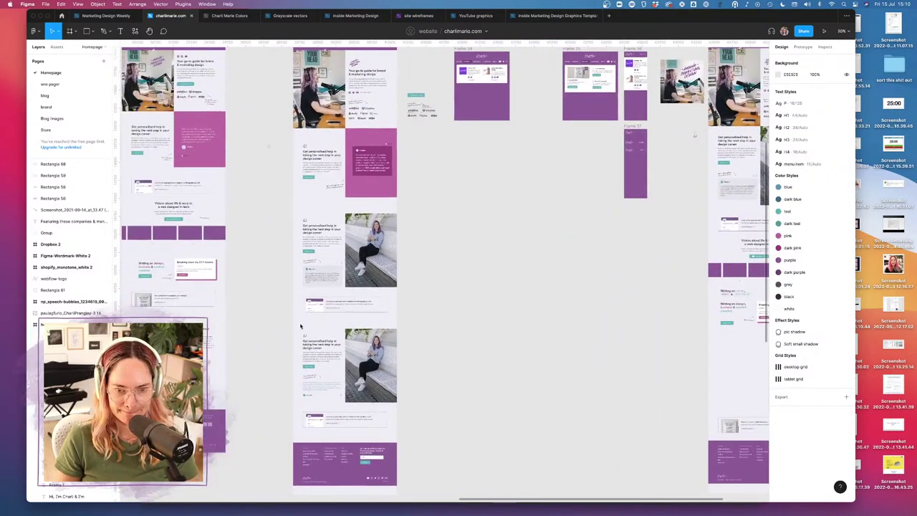
pyautogui.moveTo(456, 300); pyautogui.dragTo(335, 366)
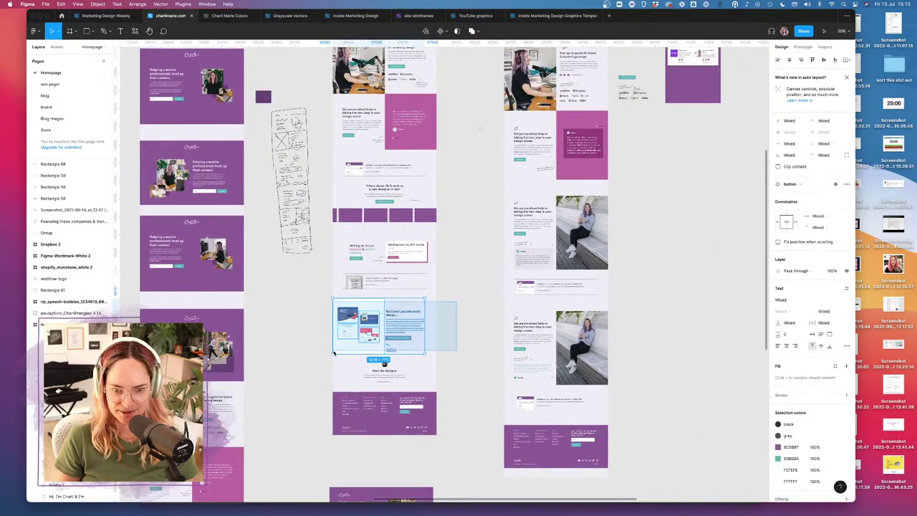
pyautogui.scroll(-5, 335, 367)
pyautogui.hscroll(2, 249, 342)
pyautogui.moveTo(248, 343); pyautogui.dragTo(528, 361)
pyautogui.scroll(5, 510, 353)
pyautogui.scroll(3, 510, 353)
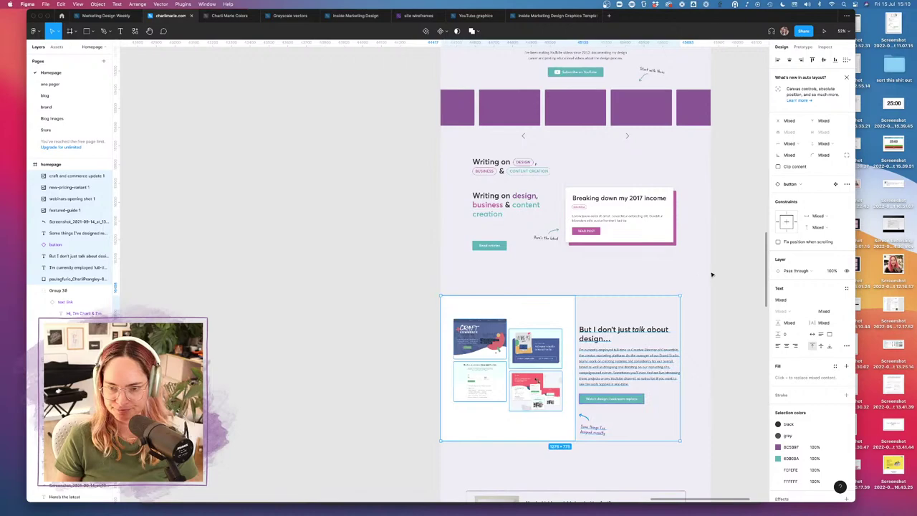
pyautogui.click(702, 284)
pyautogui.scroll(-2, 700, 285)
pyautogui.hscroll(2, 700, 284)
pyautogui.scroll(5, 588, 246)
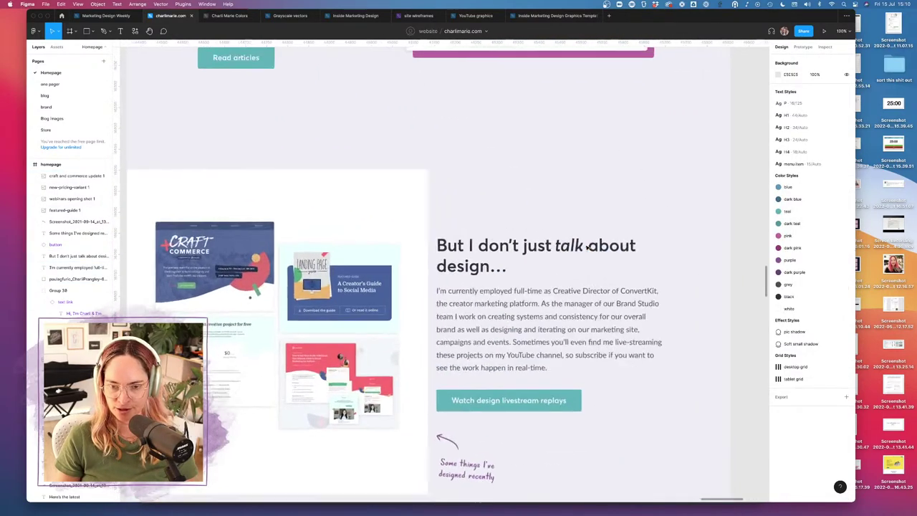
pyautogui.scroll(-4, 575, 252)
pyautogui.scroll(3, 466, 215)
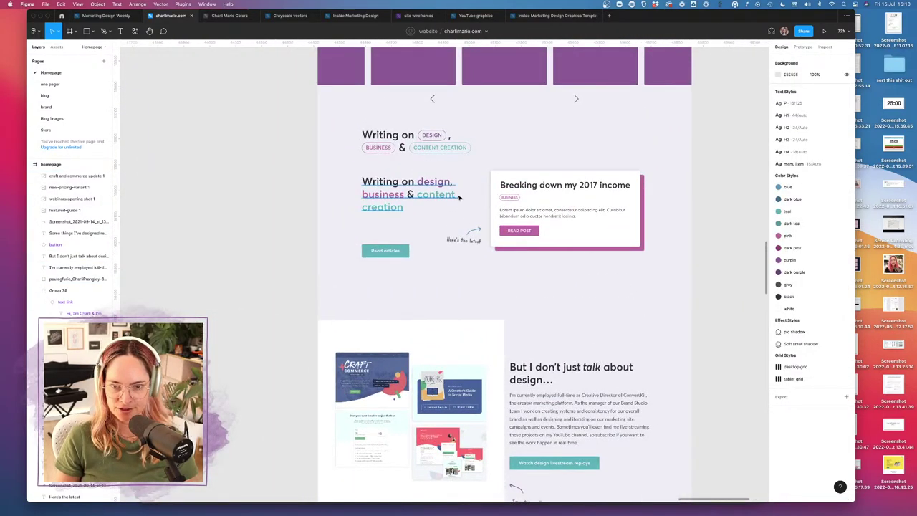
pyautogui.scroll(2, 462, 209)
pyautogui.hscroll(-1, 463, 209)
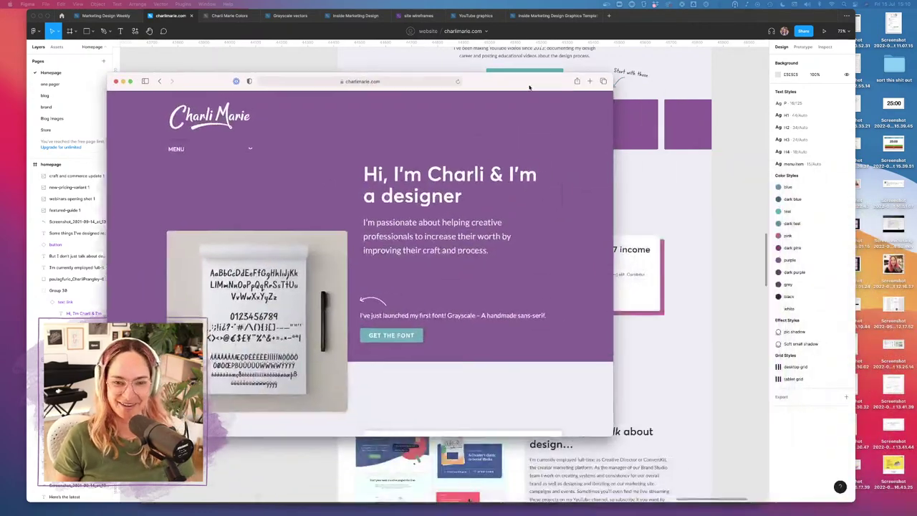
# - Copy the 'Thoughts on design, business and side projects' heading from the live site in Safari
pyautogui.moveTo(529, 83); pyautogui.dragTo(438, 60)
pyautogui.scroll(-5, 358, 349)
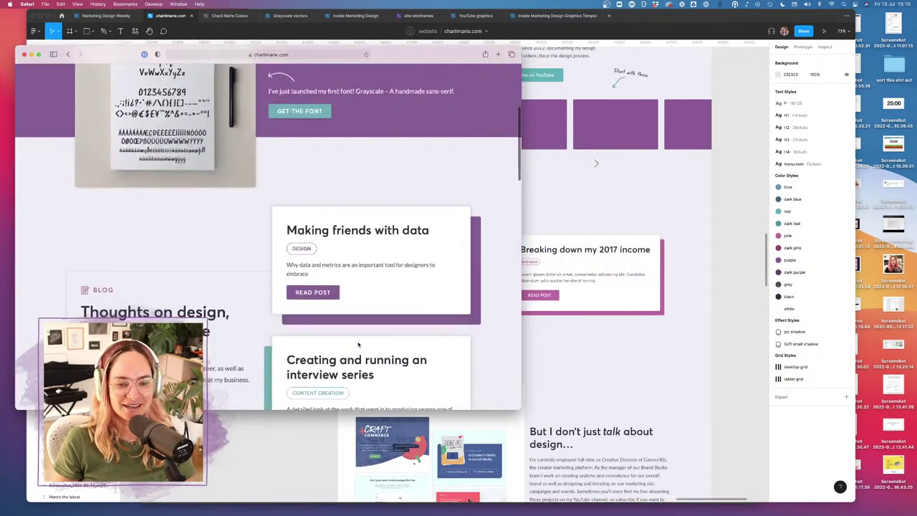
pyautogui.moveTo(358, 341); pyautogui.dragTo(62, 224)
pyautogui.tripleClick(77, 217)
pyautogui.hotkey('ctrl', 'c')
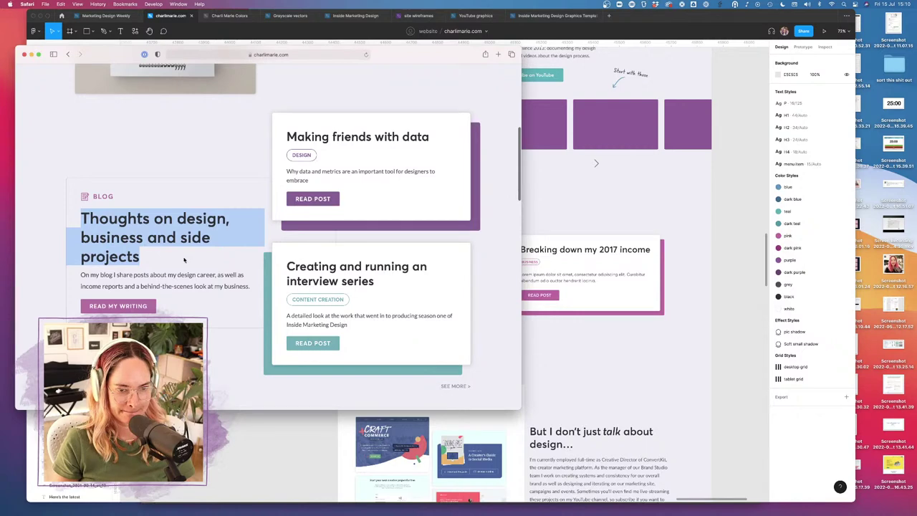
pyautogui.press('super+Tab')
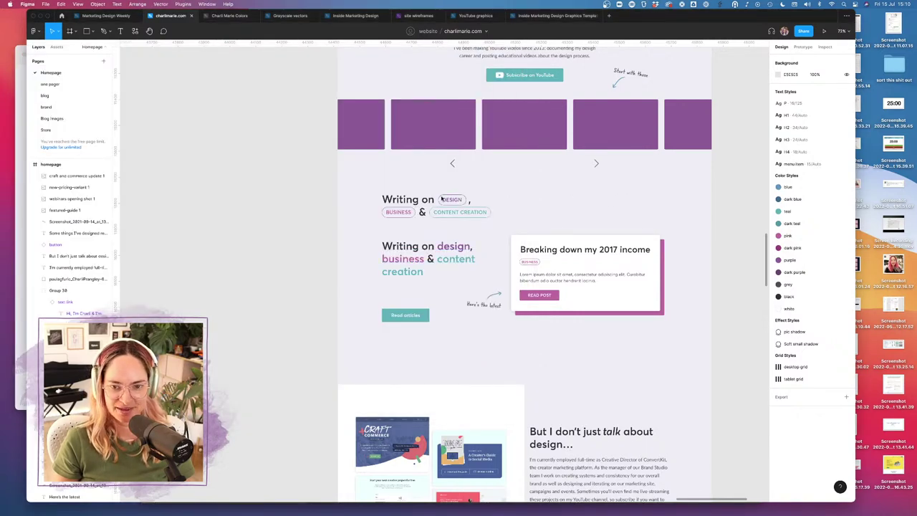
# - Move the old tagged 'Writing on…' headline and its tag pills off the page
pyautogui.scroll(-10, 373, 193)
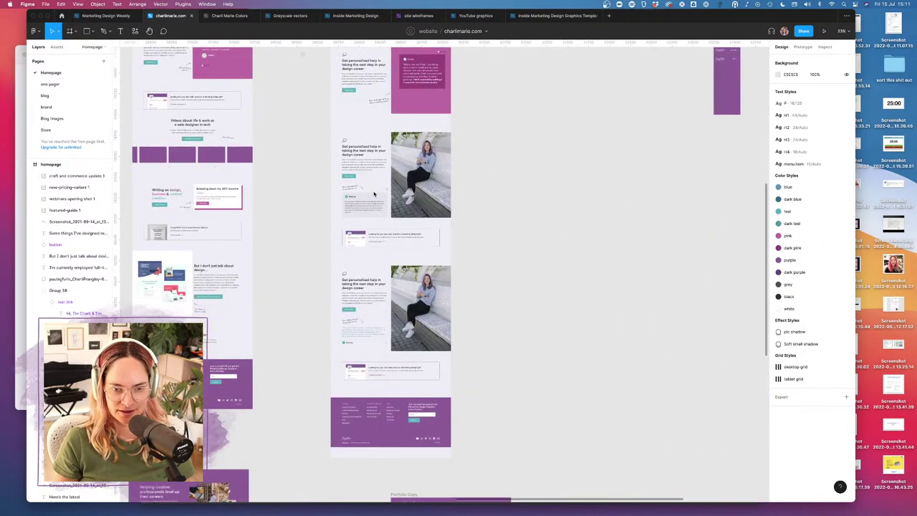
pyautogui.hscroll(-5, 373, 194)
pyautogui.click(560, 212)
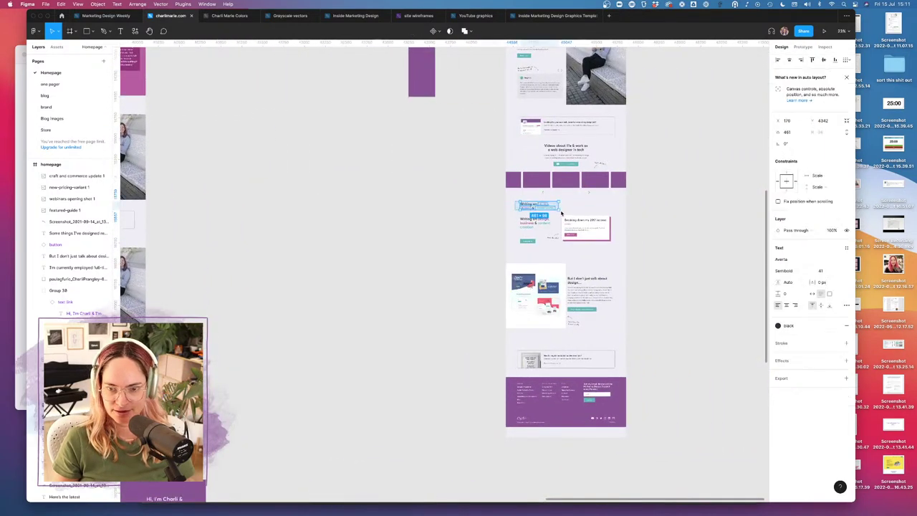
pyautogui.keyDown('shift'); pyautogui.click(561, 212); pyautogui.keyUp('shift')
pyautogui.moveTo(544, 207); pyautogui.dragTo(456, 226)
# - Replace the blog headline text with 'Thoughts on design, business and side projects'
pyautogui.scroll(5, 588, 226)
pyautogui.hscroll(-5, 439, 260)
pyautogui.scroll(1, 440, 260)
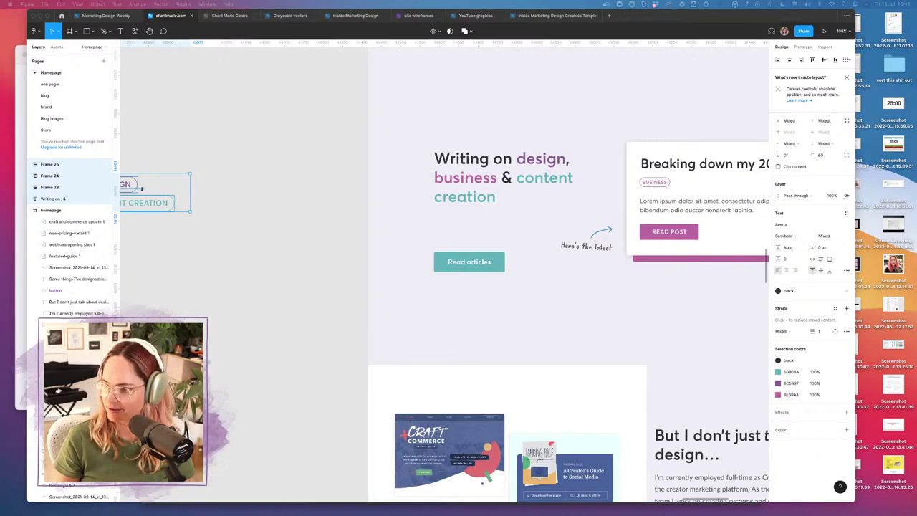
pyautogui.click(501, 172)
pyautogui.press('Return')
pyautogui.hotkey('ctrl', 'v')
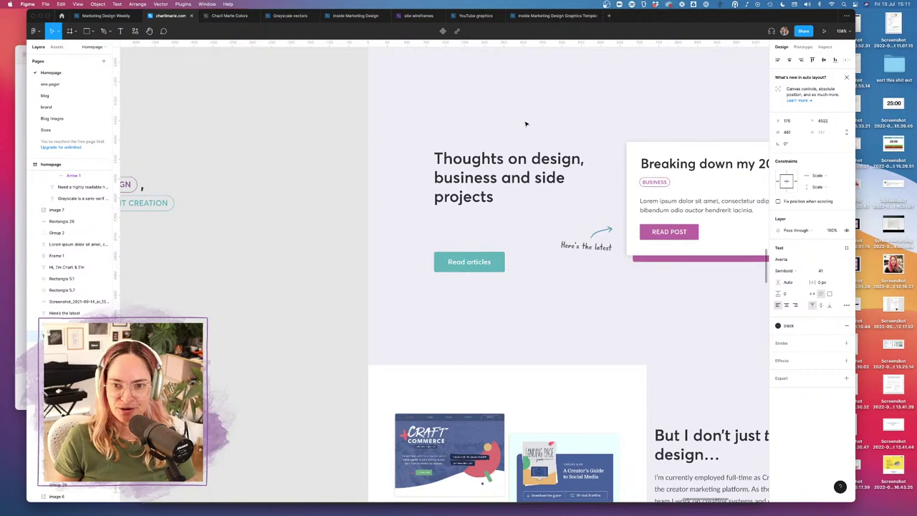
pyautogui.press('Escape')
pyautogui.click(542, 127)
# - Add a duplicated paragraph under the heading holding the live site's blog intro, then show layout grids
pyautogui.scroll(-5, 542, 126)
pyautogui.scroll(5, 542, 126)
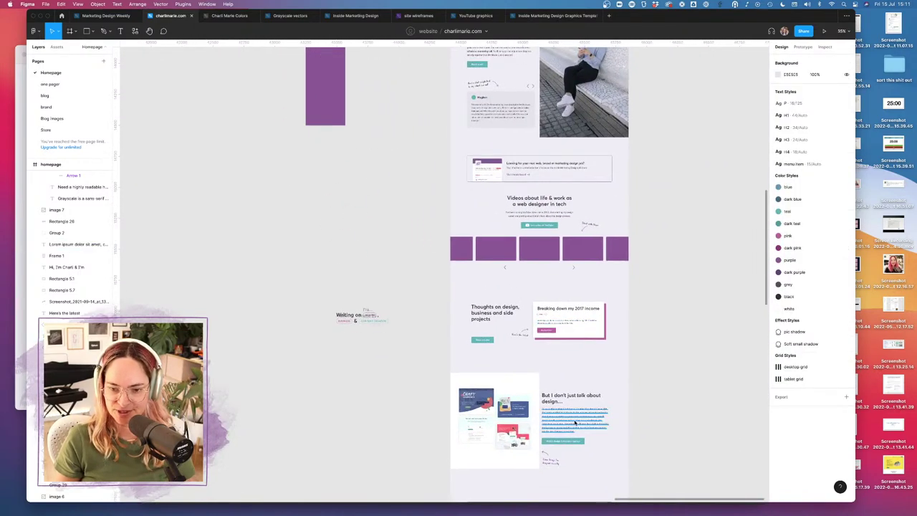
pyautogui.scroll(5, 555, 421)
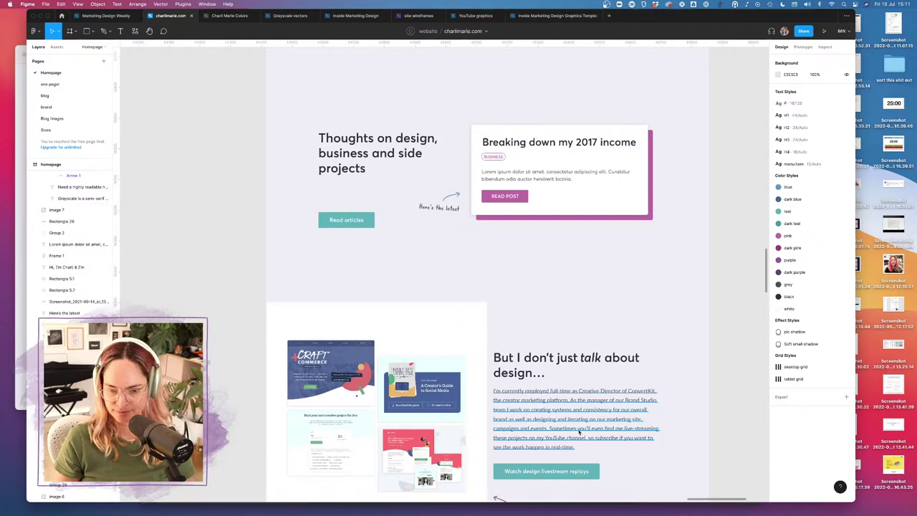
pyautogui.click(569, 431)
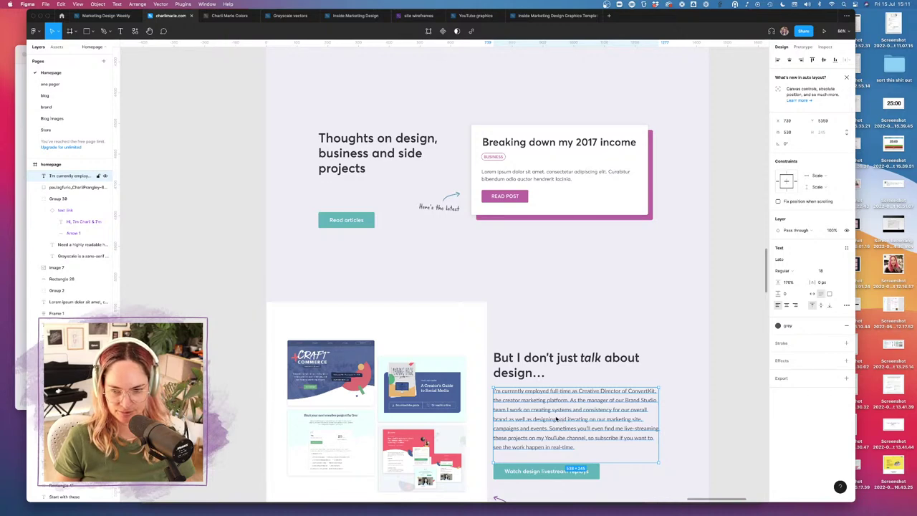
pyautogui.moveTo(555, 418); pyautogui.dragTo(384, 214)
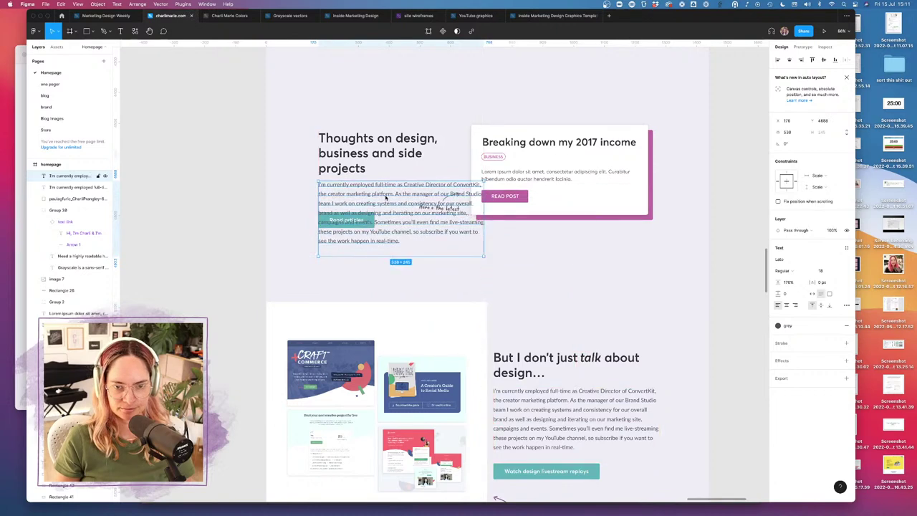
pyautogui.click(23, 208)
pyautogui.moveTo(252, 288); pyautogui.dragTo(80, 275)
pyautogui.press('super+c')
pyautogui.click(652, 268)
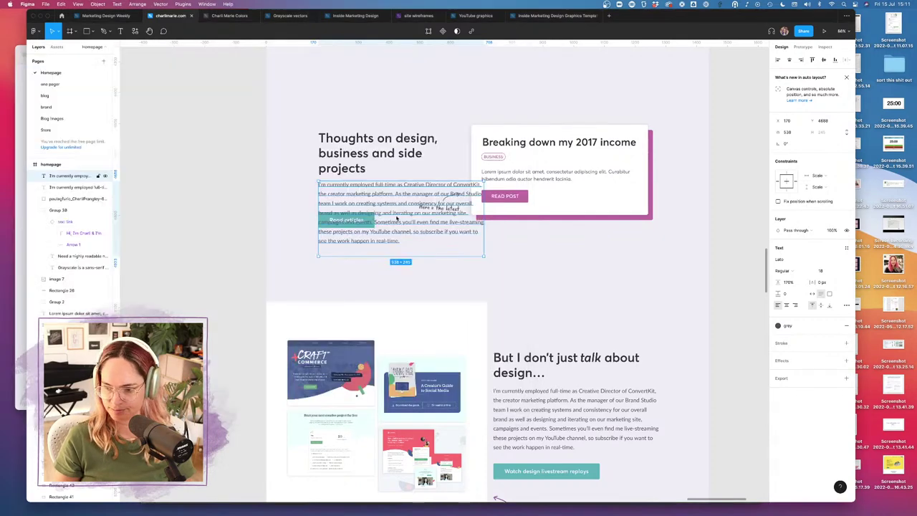
pyautogui.press('Return')
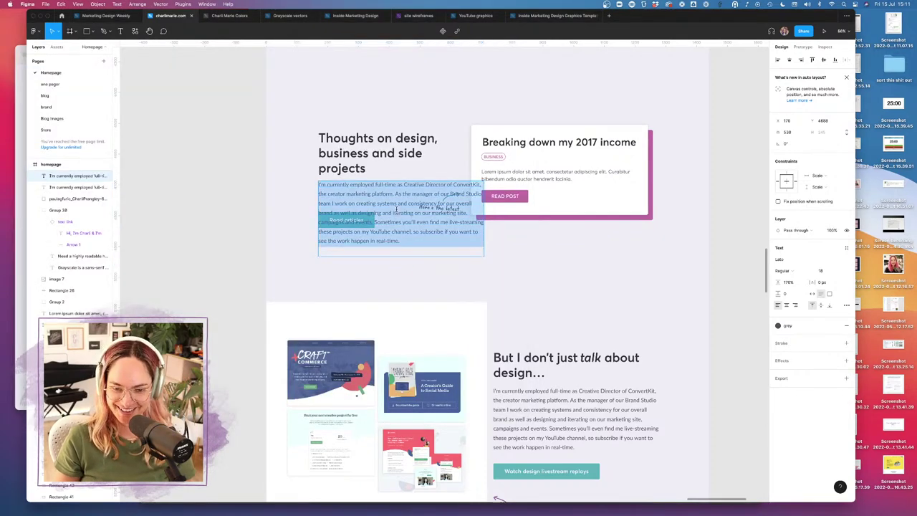
pyautogui.press('super+v')
pyautogui.click(492, 231)
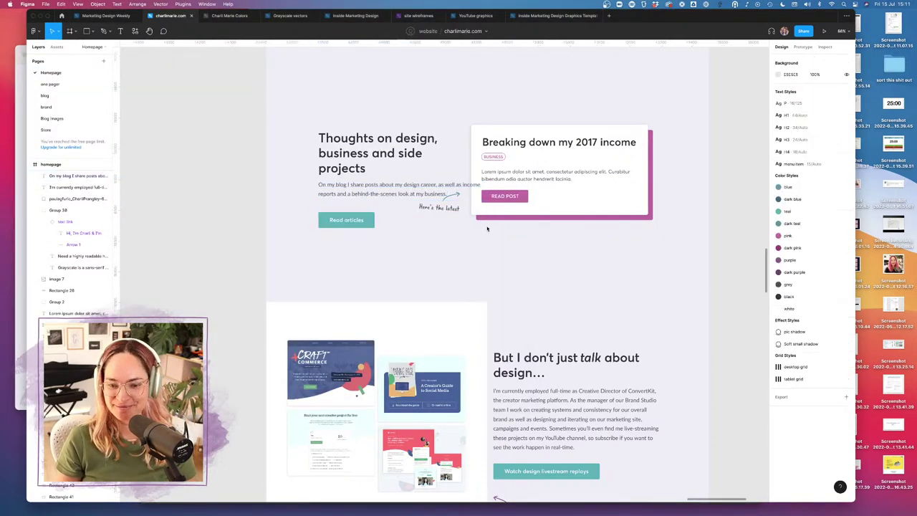
pyautogui.hotkey('ctrl', 'g')
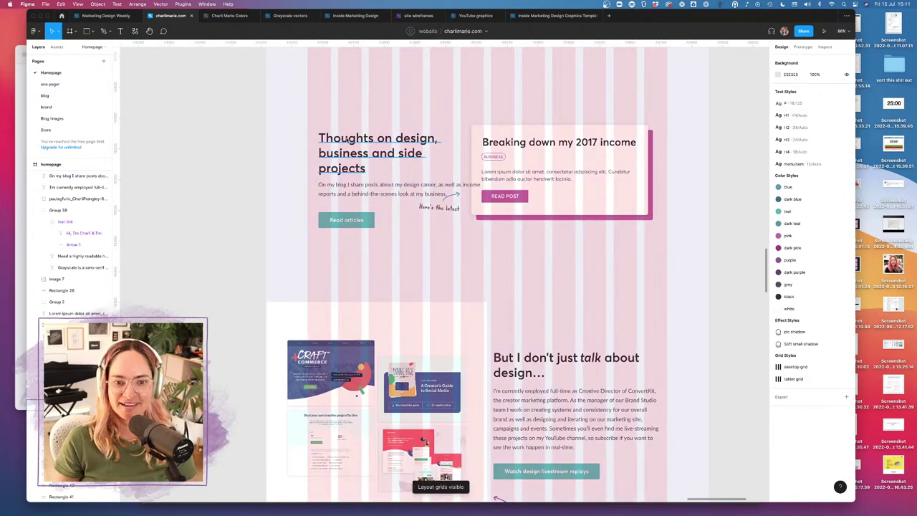
# - Shift the blog heading, intro paragraph and Read articles button left onto the grid
pyautogui.moveTo(339, 123); pyautogui.dragTo(404, 232)
pyautogui.moveTo(359, 186); pyautogui.dragTo(350, 187)
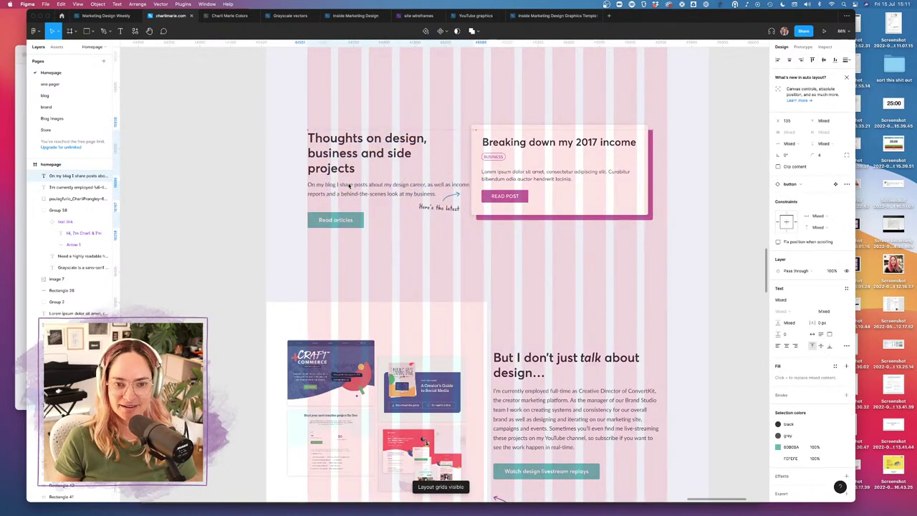
pyautogui.click(449, 248)
# - Narrow the intro paragraph to wrap onto three lines and nudge the Read articles button down
pyautogui.click(419, 185)
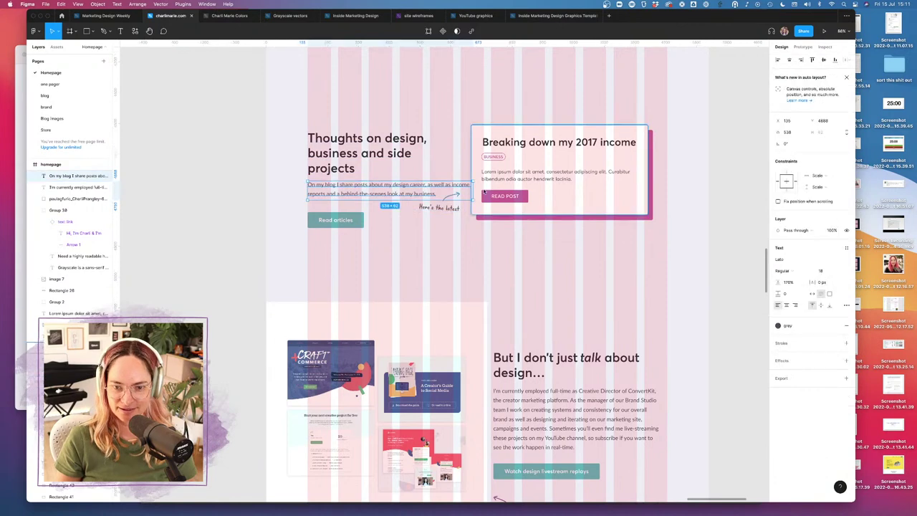
pyautogui.moveTo(472, 192)
pyautogui.mouseDown()
pyautogui.moveTo(440, 194)
pyautogui.moveTo(454, 194)
pyautogui.mouseUp()
pyautogui.click(432, 150)
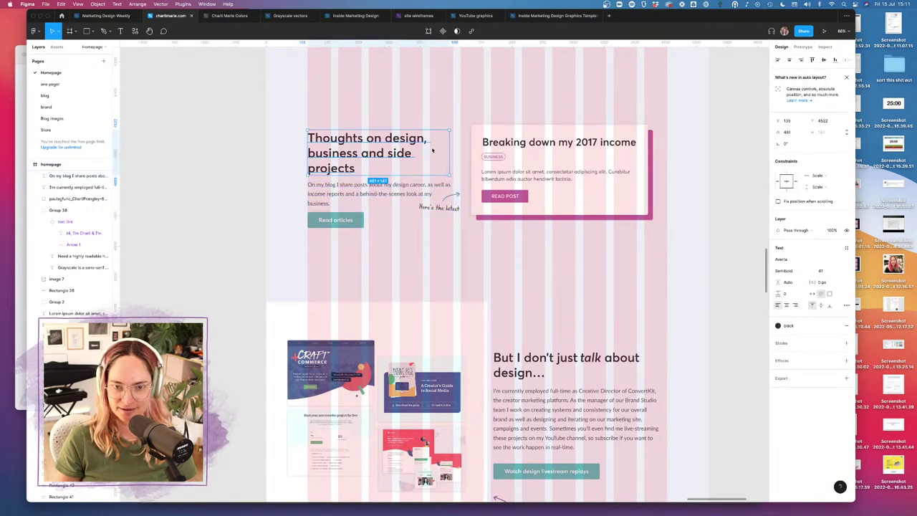
pyautogui.click(530, 305)
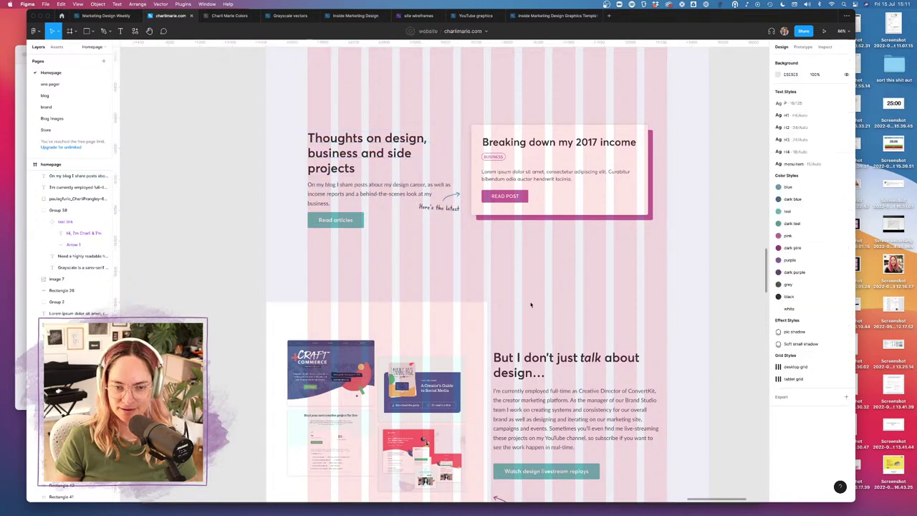
pyautogui.moveTo(339, 220); pyautogui.dragTo(345, 226)
# - Replace the paragraph's opening word 'On' with 'While most of my writing,'
pyautogui.doubleClick(325, 193)
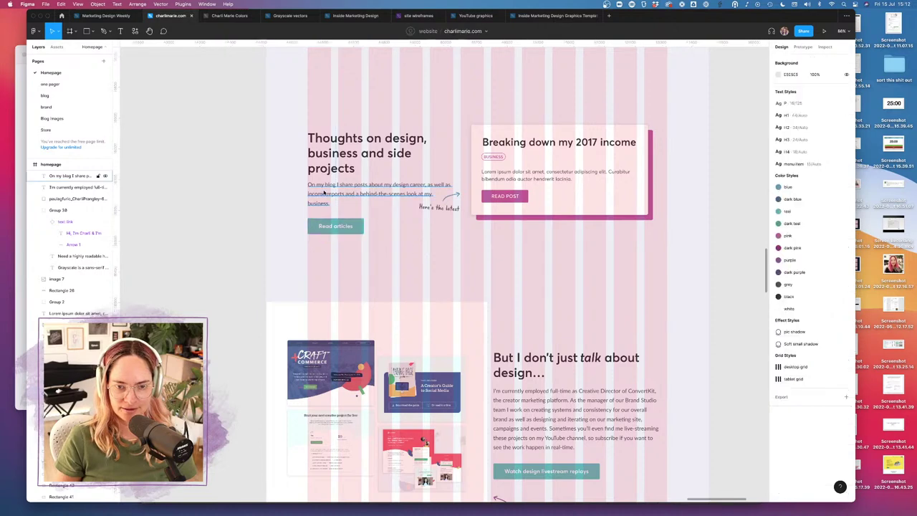
pyautogui.click(316, 185)
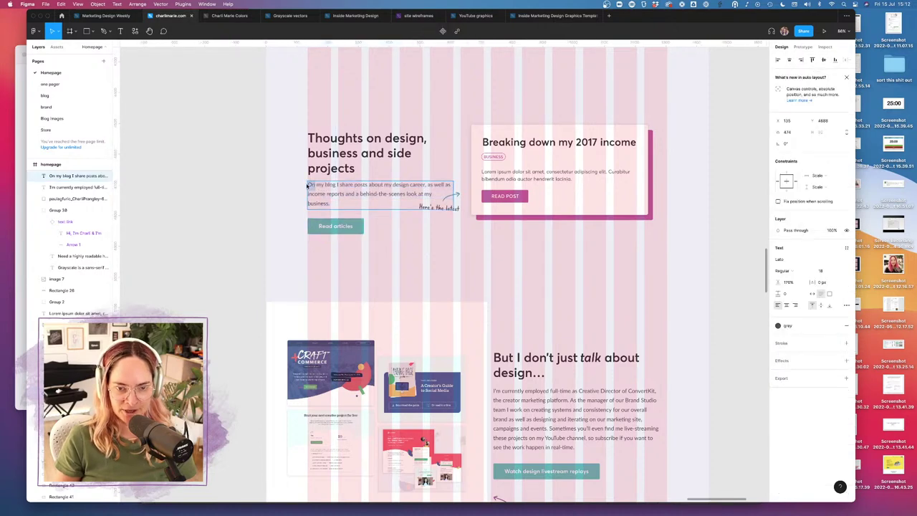
pyautogui.press('BackSpace')
pyautogui.press('BackSpace')
pyautogui.write('While most')
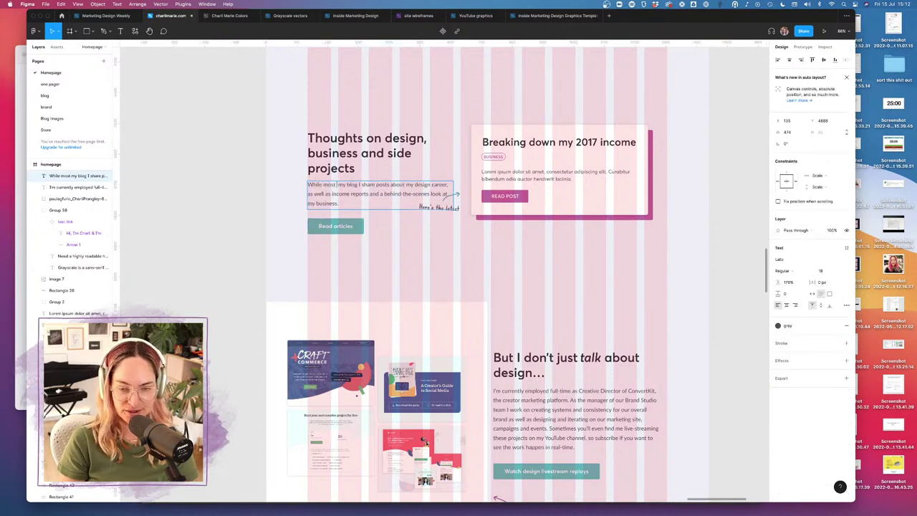
pyautogui.write(' of my writing')
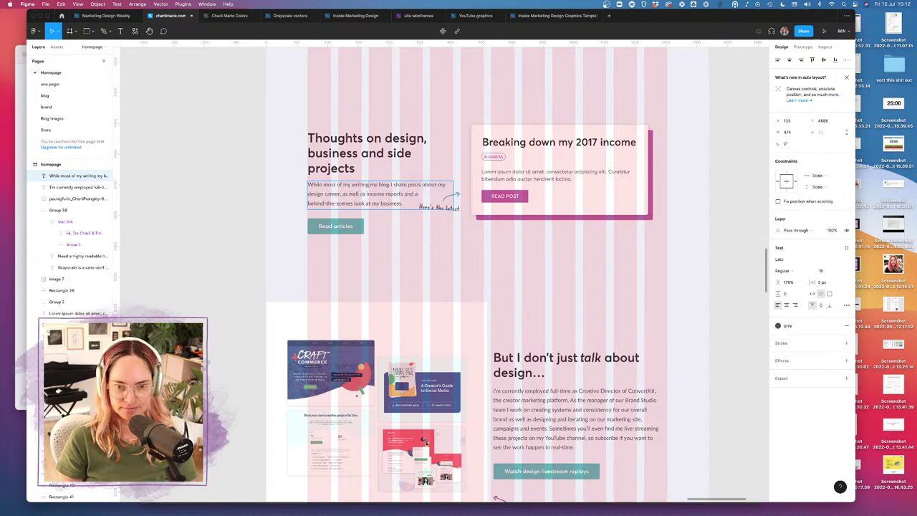
pyautogui.write(',')
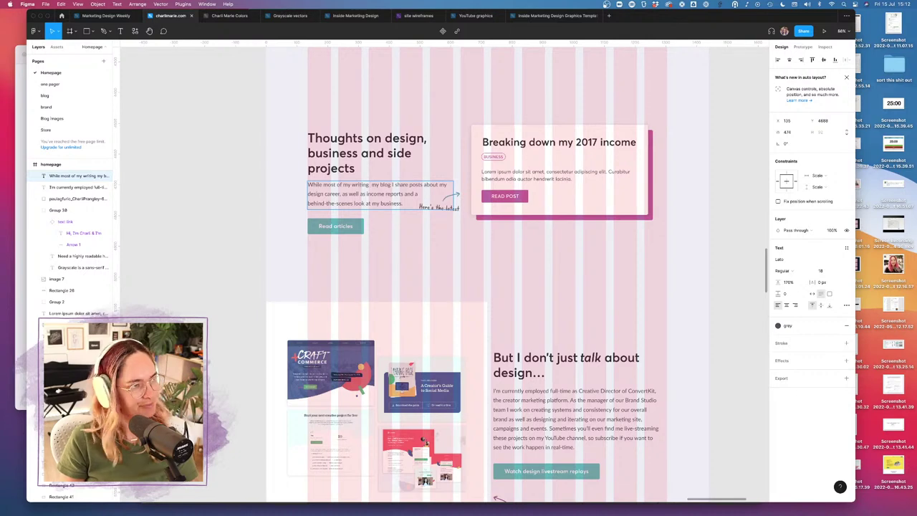
# - Add 'goes directly to my newsletter subscribers, on', style 'newsletter' purple and underlined, and lower Read articles
pyautogui.press('BackSpace')
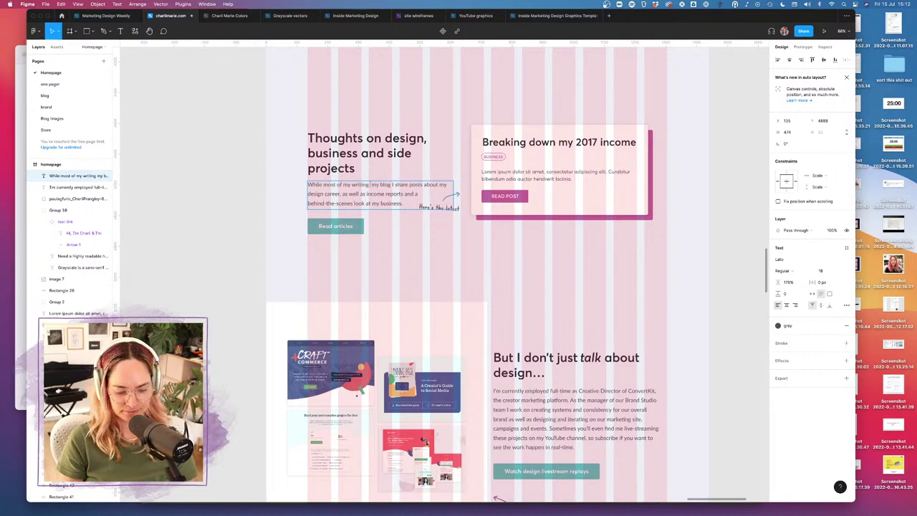
pyautogui.write('goes directly to')
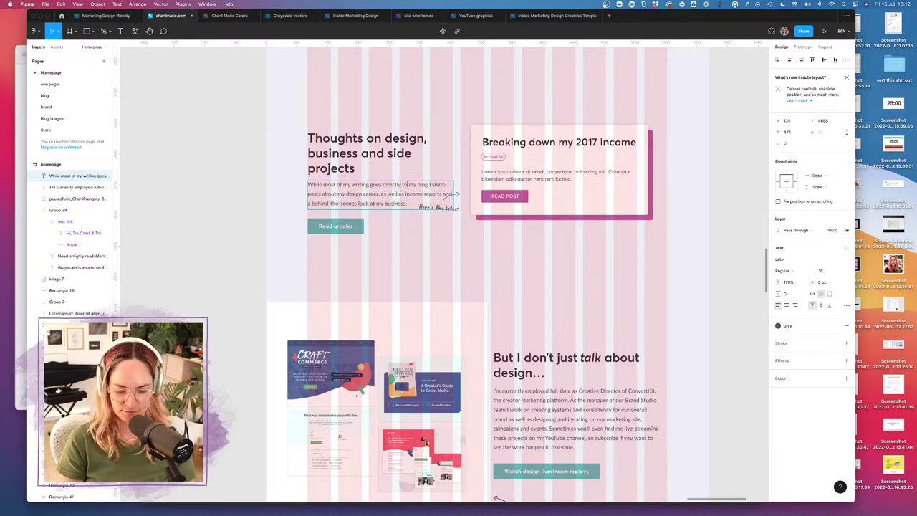
pyautogui.write(' my newsletter')
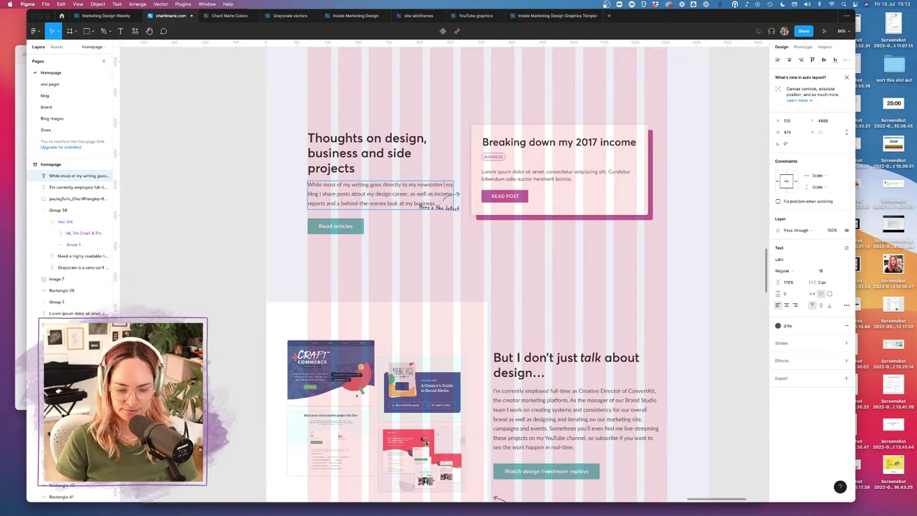
pyautogui.write(' subscribers,')
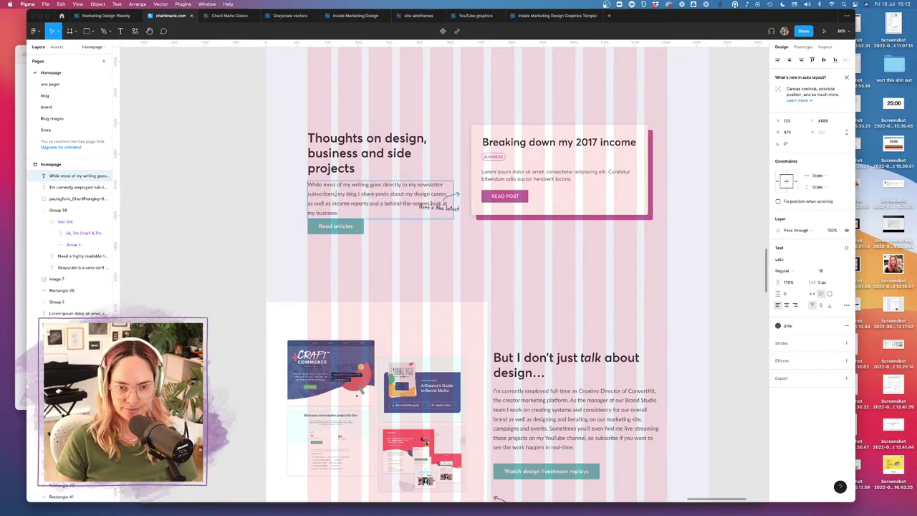
pyautogui.write(' on')
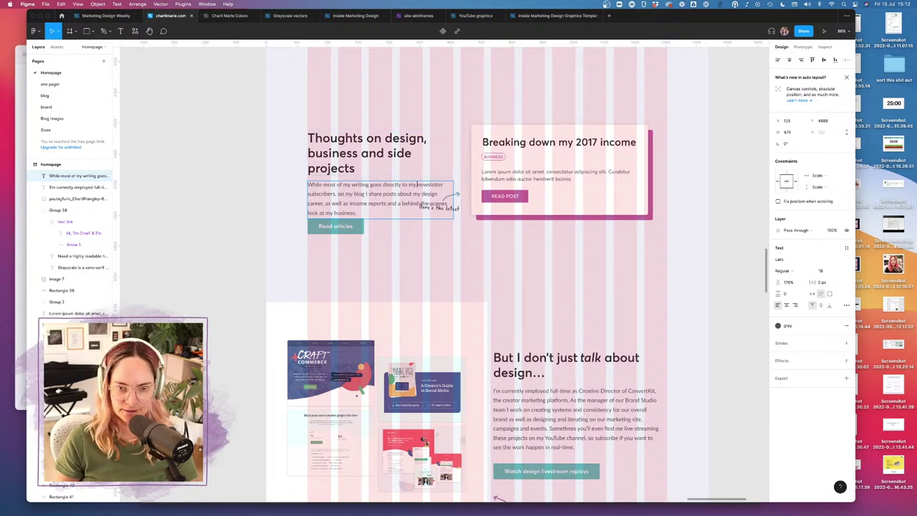
pyautogui.moveTo(417, 184); pyautogui.dragTo(441, 185)
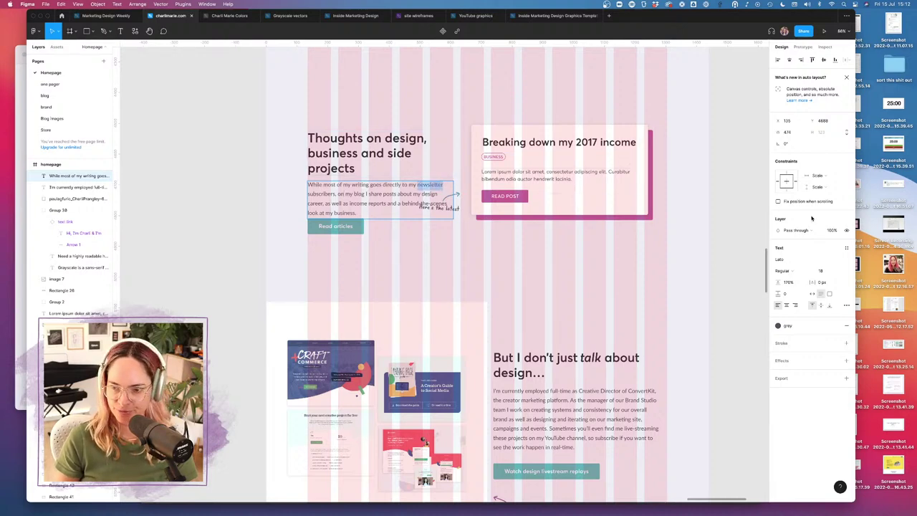
pyautogui.click(777, 325)
pyautogui.click(829, 421)
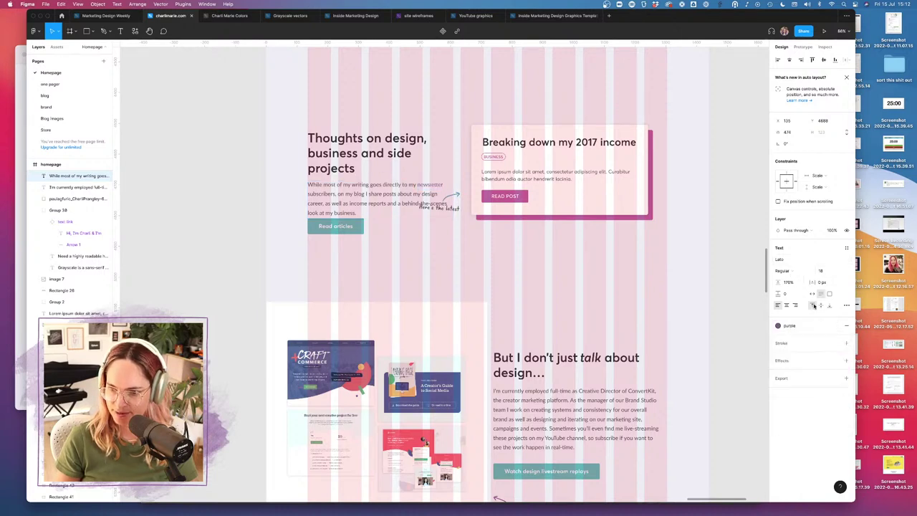
pyautogui.click(845, 307)
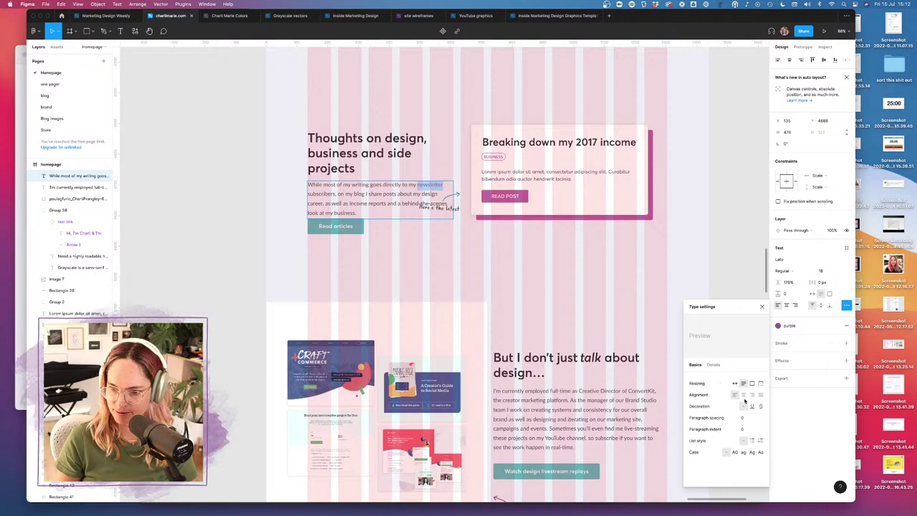
pyautogui.click(751, 406)
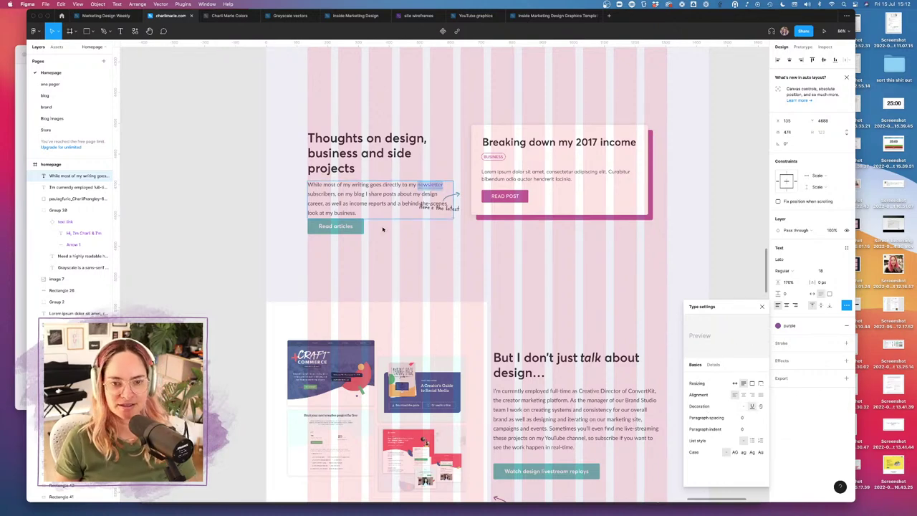
pyautogui.click(374, 241)
pyautogui.moveTo(341, 230); pyautogui.dragTo(350, 240)
# - Place the 'Here's the latest' note and curved arrow together beneath the blog card
pyautogui.click(462, 213)
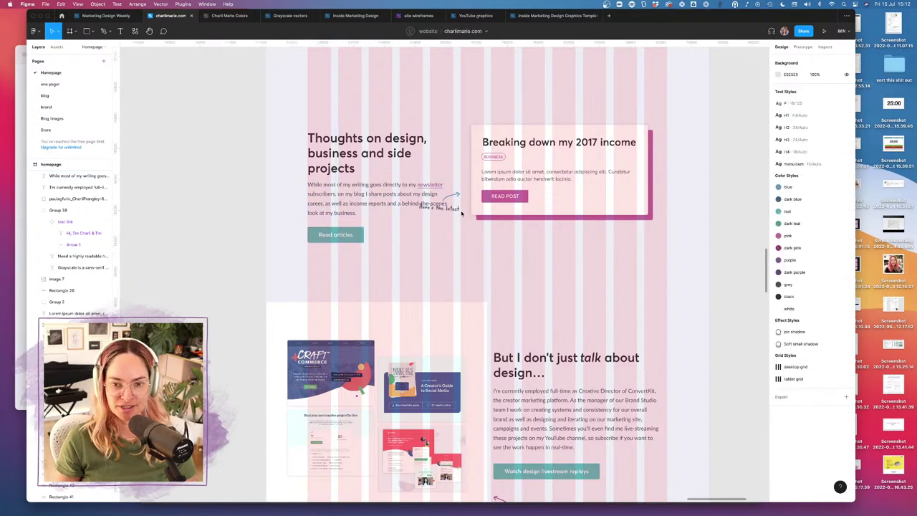
pyautogui.moveTo(453, 214); pyautogui.dragTo(446, 241)
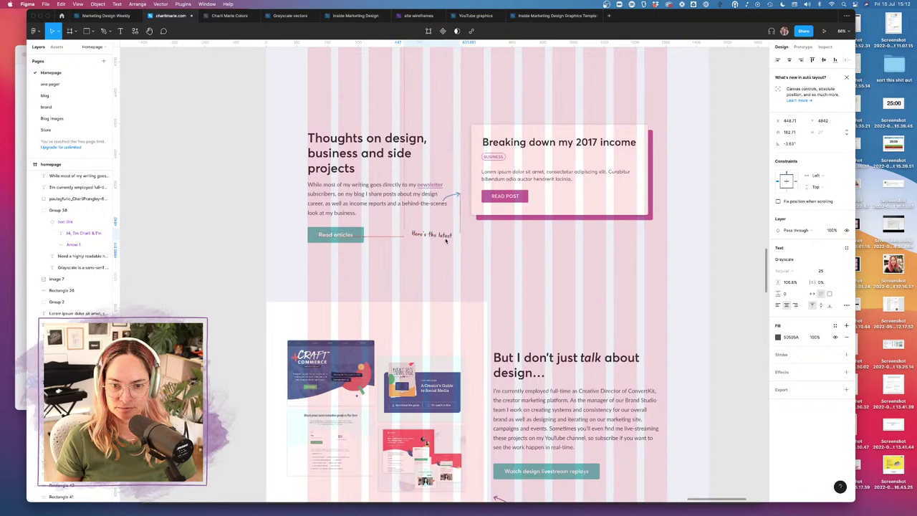
pyautogui.moveTo(458, 195)
pyautogui.mouseDown()
pyautogui.moveTo(458, 224)
pyautogui.moveTo(455, 215)
pyautogui.moveTo(440, 217)
pyautogui.moveTo(494, 235)
pyautogui.mouseUp()
pyautogui.moveTo(438, 239); pyautogui.dragTo(532, 243)
pyautogui.click(578, 250)
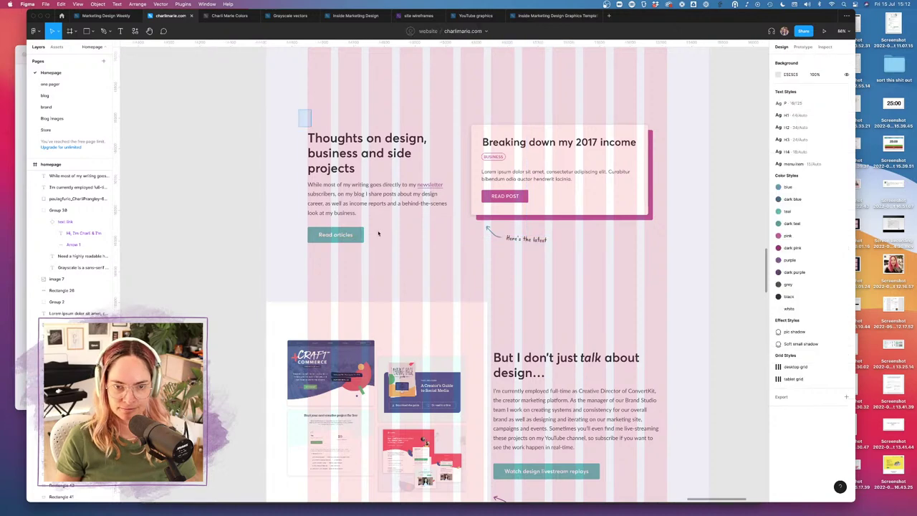
# - Raise the blog text column slightly and switch to the live site in Safari
pyautogui.click(357, 195)
pyautogui.moveTo(358, 194); pyautogui.dragTo(354, 185)
pyautogui.click(498, 255)
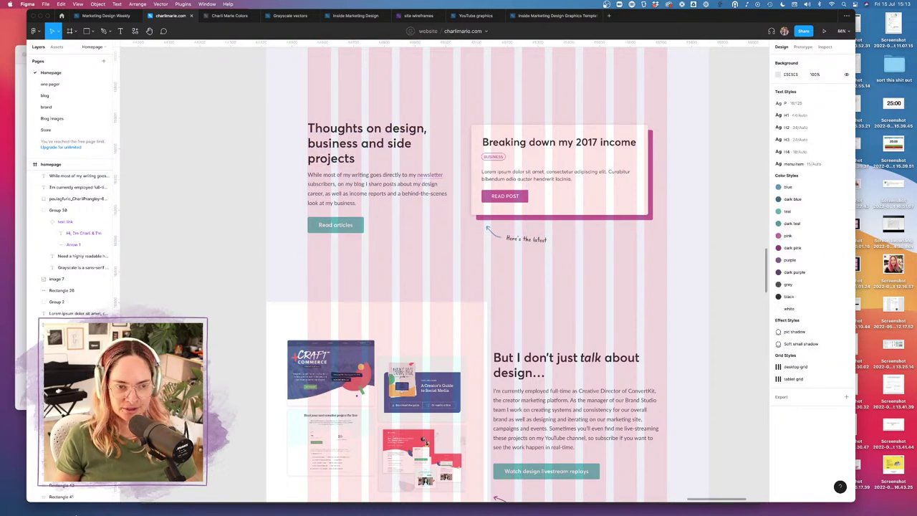
pyautogui.press('super+Tab')
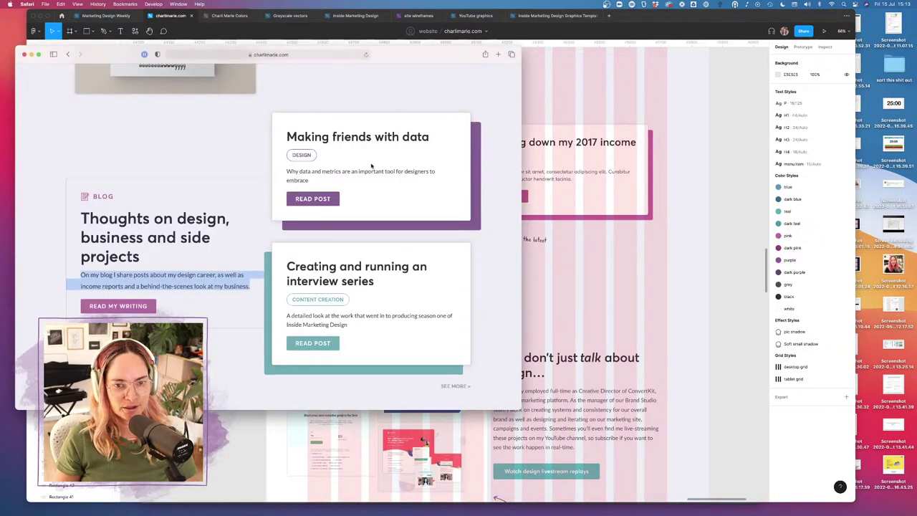
# - Glance over the live charlimarie.com blog section, then bring the Figma design back to front
pyautogui.click(239, 348)
pyautogui.click(614, 280)
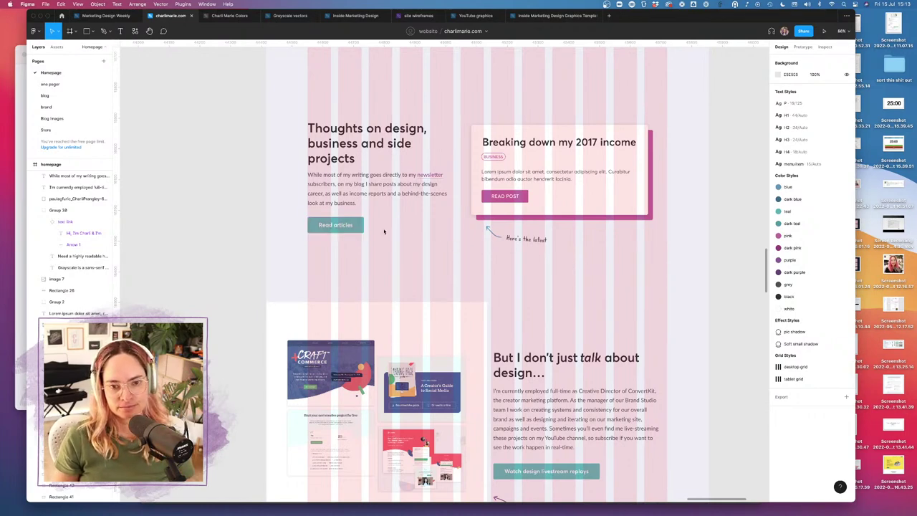
pyautogui.scroll(2, 443, 239)
pyautogui.hscroll(-2, 443, 238)
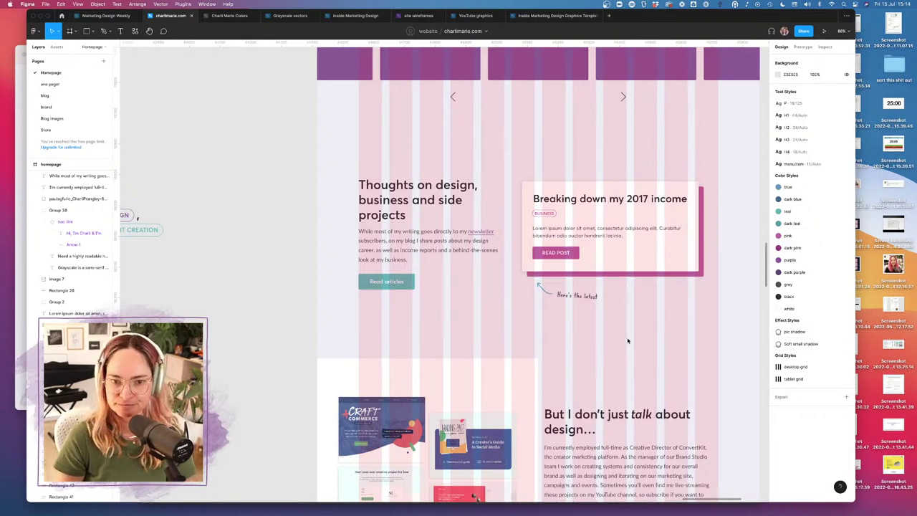
pyautogui.scroll(3, 627, 341)
pyautogui.hscroll(2, 628, 341)
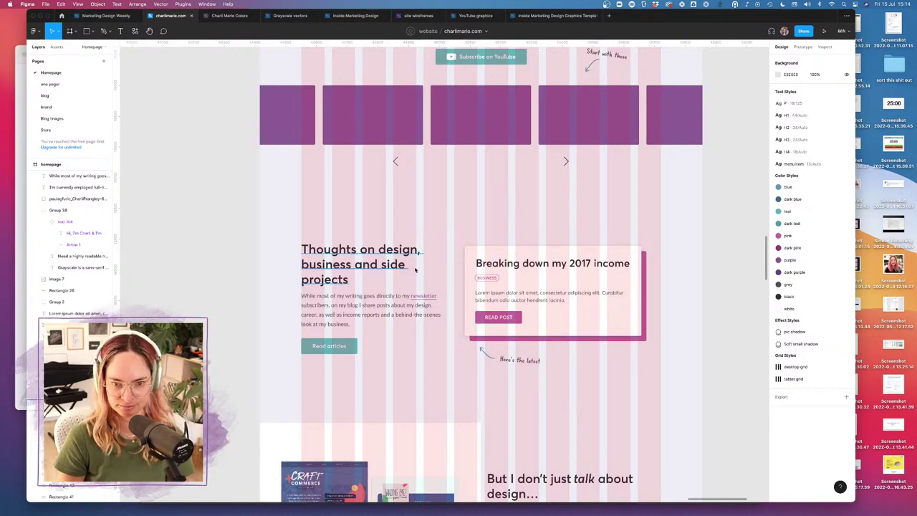
pyautogui.scroll(6, 455, 231)
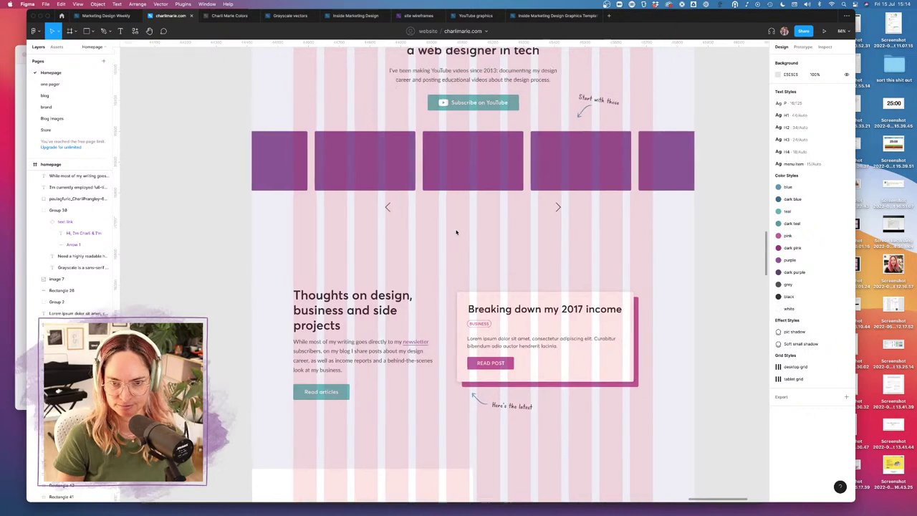
pyautogui.scroll(-6, 380, 219)
# - Wrap the blog text column and 'Breaking down my 2017 income' card in an auto layout frame with Shift+A
pyautogui.moveTo(305, 243); pyautogui.dragTo(648, 378)
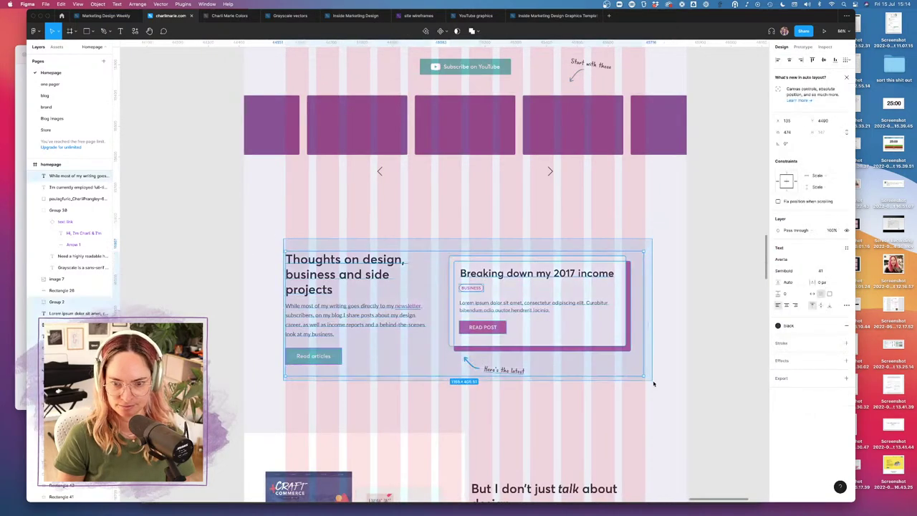
pyautogui.hotkey('shift', 'a')
pyautogui.click(631, 393)
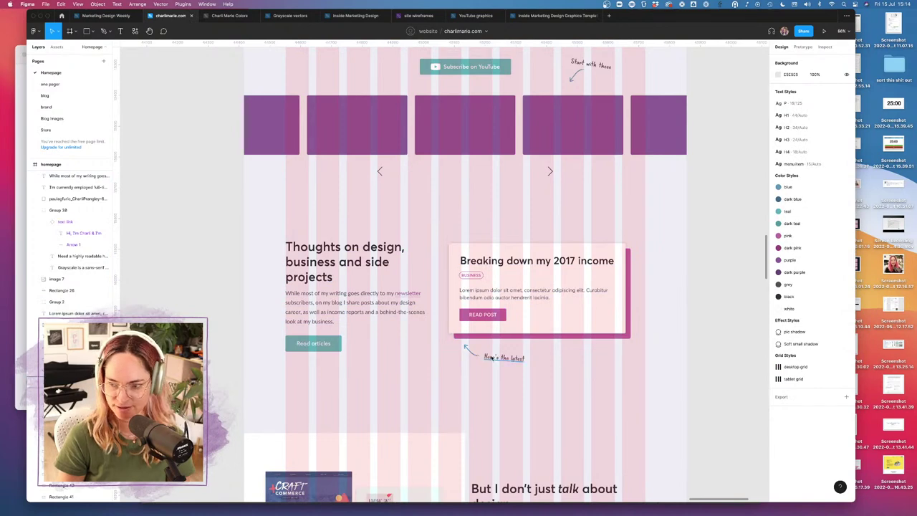
pyautogui.click(495, 358)
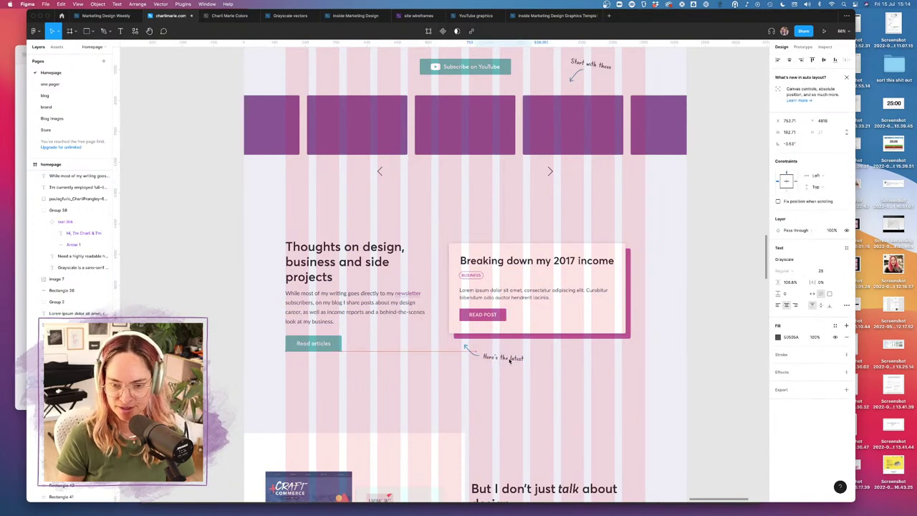
pyautogui.click(563, 382)
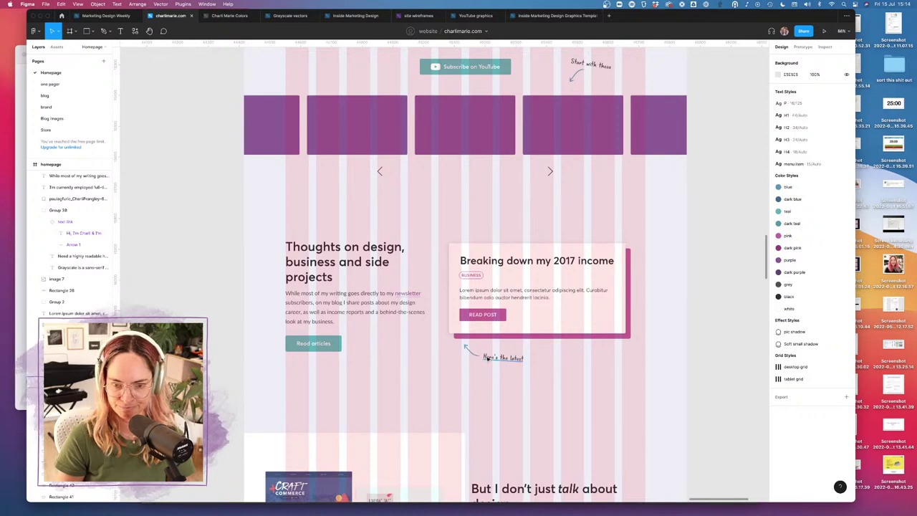
pyautogui.scroll(3, 470, 236)
pyautogui.scroll(-7, 417, 269)
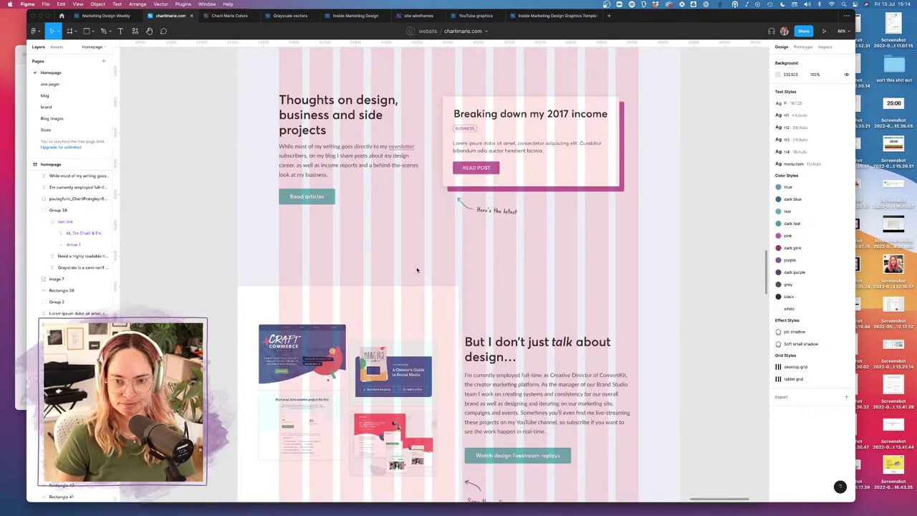
pyautogui.scroll(-3, 417, 270)
pyautogui.scroll(3, 417, 250)
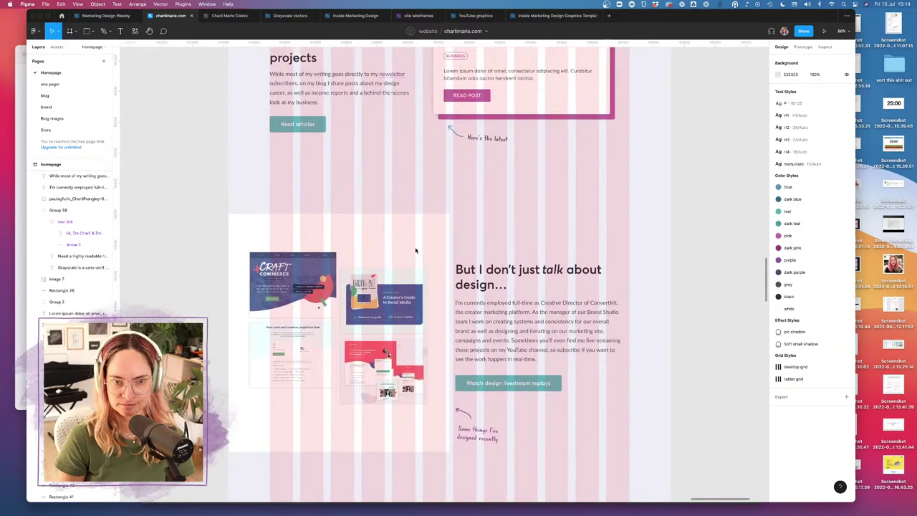
# - Retype the old button label as 'Read post', then delete the old button
pyautogui.click(501, 169)
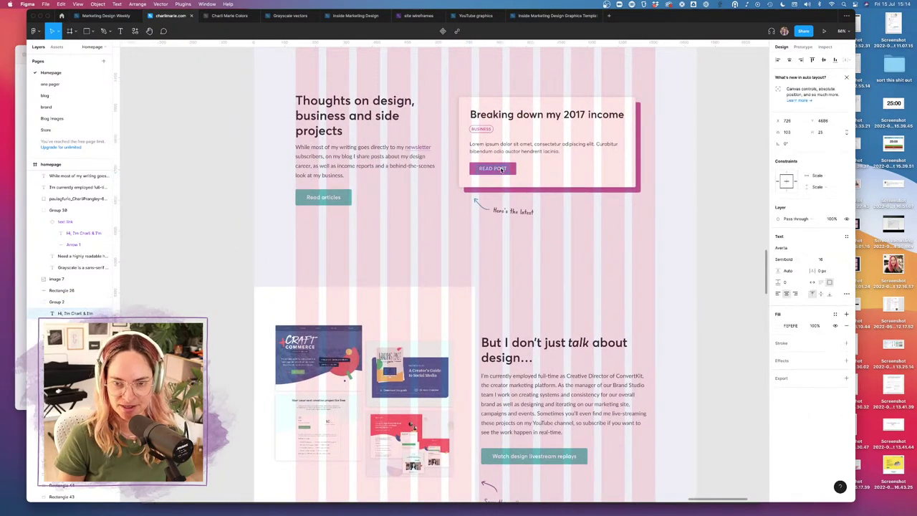
pyautogui.click(501, 169)
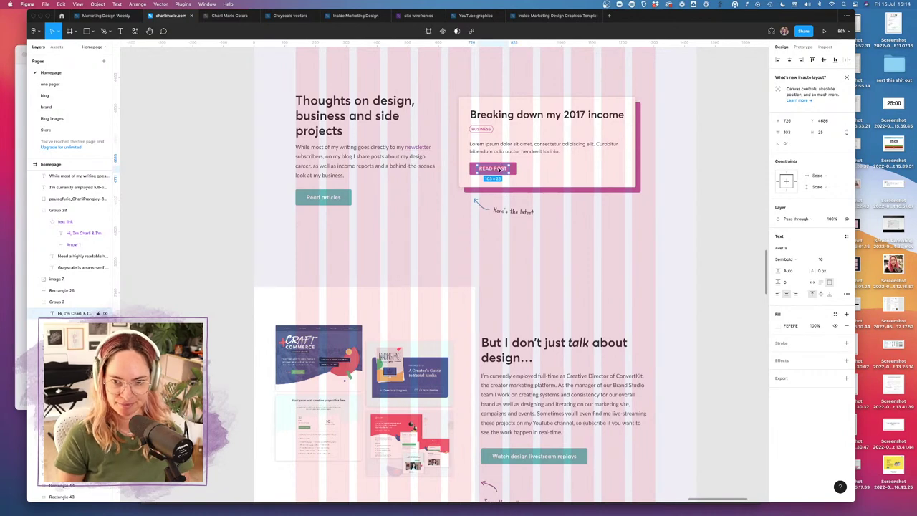
pyautogui.press('Return')
pyautogui.write('Read')
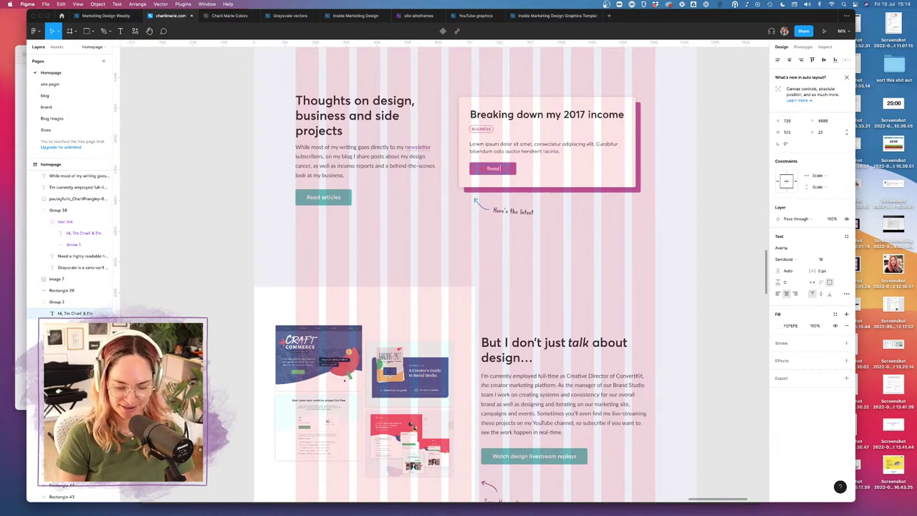
pyautogui.write(' post')
pyautogui.press('Escape')
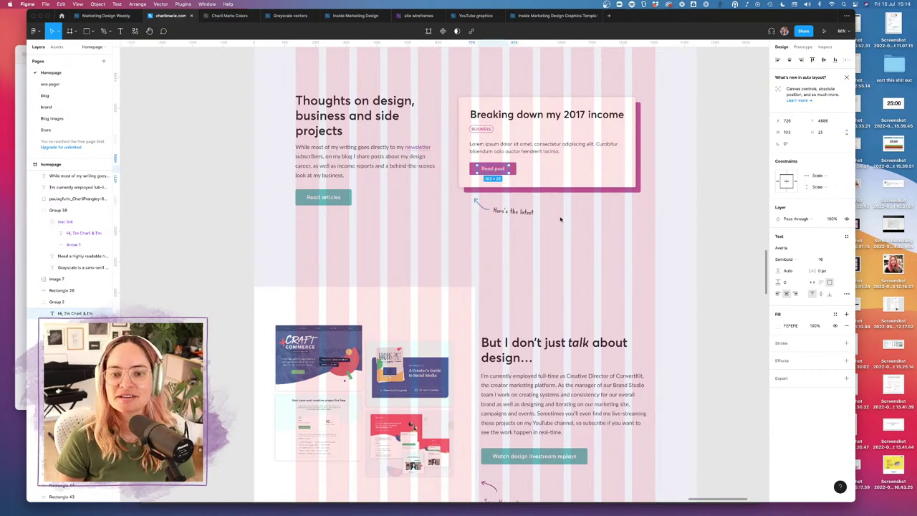
pyautogui.press('Delete')
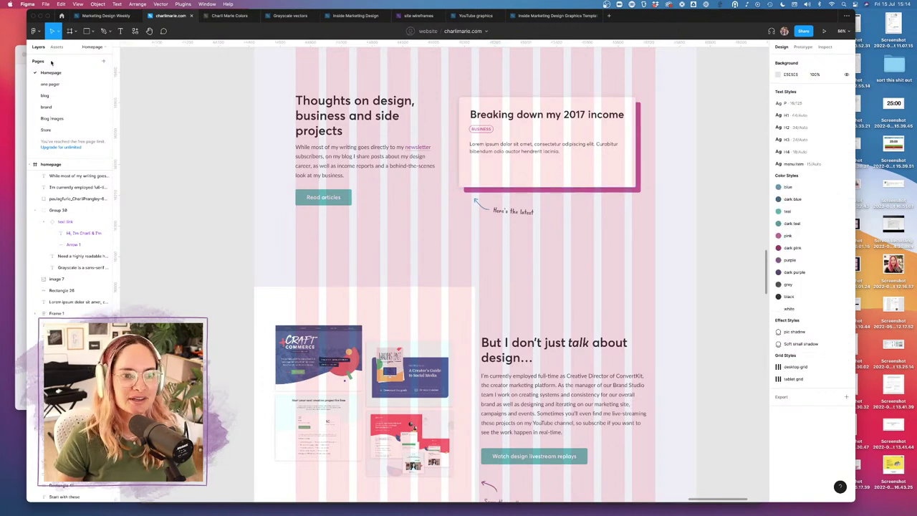
# - Place the design-system button component on the blog card and label it 'Read post'
pyautogui.click(57, 46)
pyautogui.moveTo(49, 113); pyautogui.dragTo(487, 172)
pyautogui.doubleClick(488, 173)
pyautogui.doubleClick(488, 173)
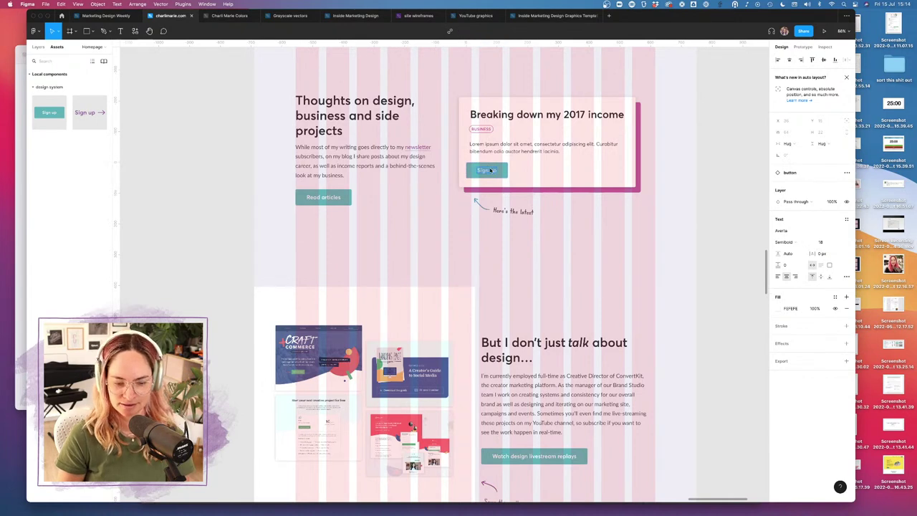
pyautogui.write('Read post')
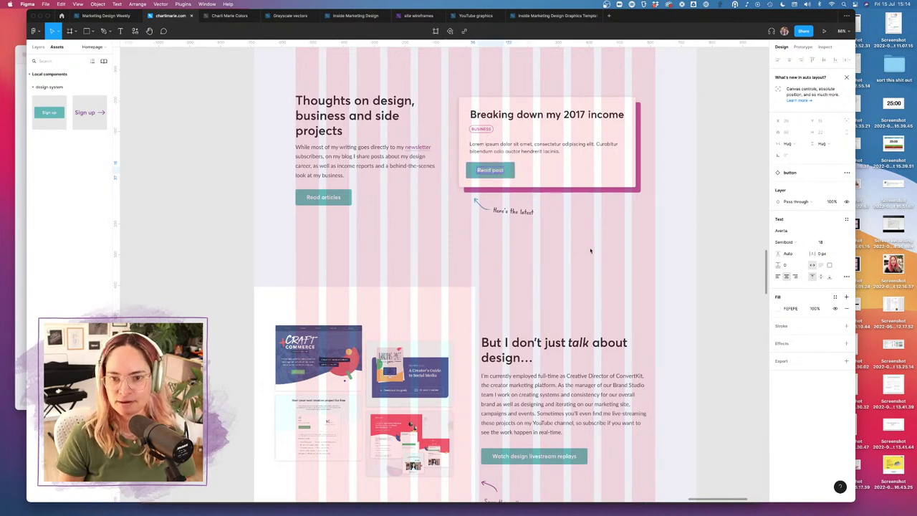
pyautogui.press('Escape')
# - Set the Read post button's Size to Small and Color to Pink
pyautogui.click(490, 171)
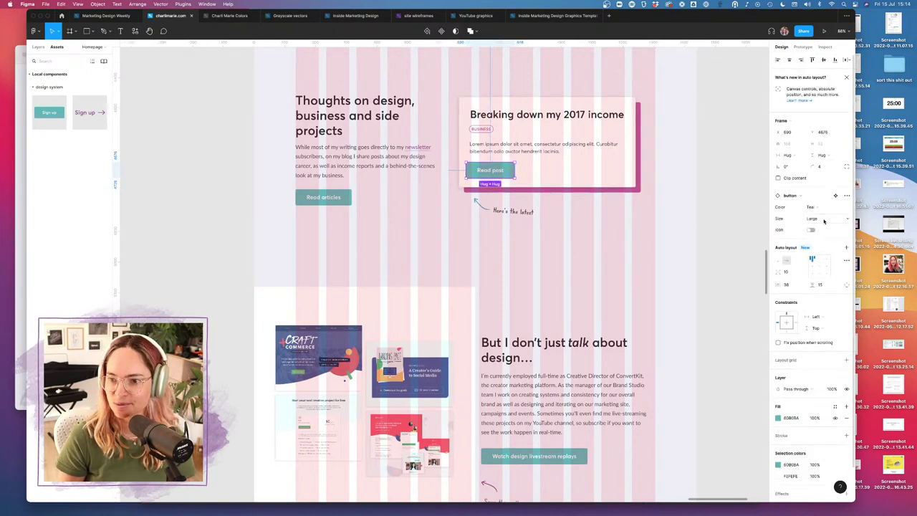
pyautogui.click(819, 219)
pyautogui.click(822, 227)
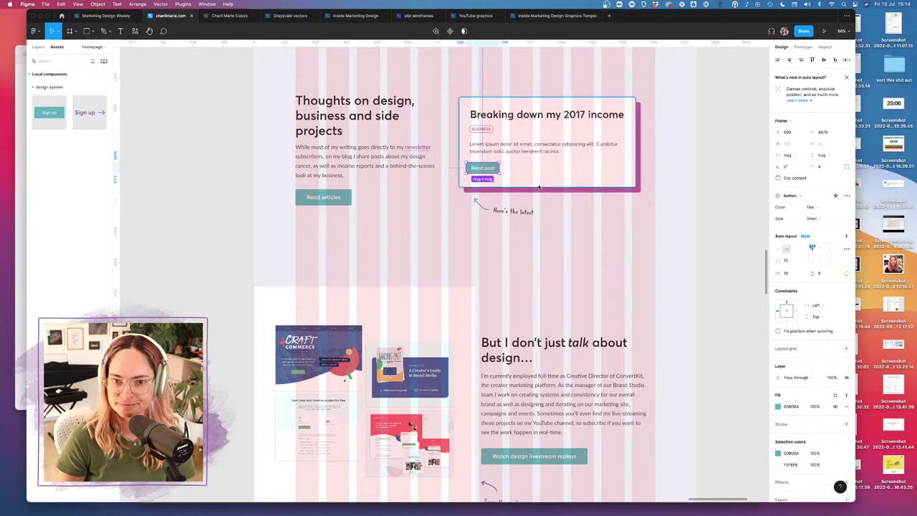
pyautogui.click(823, 209)
pyautogui.click(817, 225)
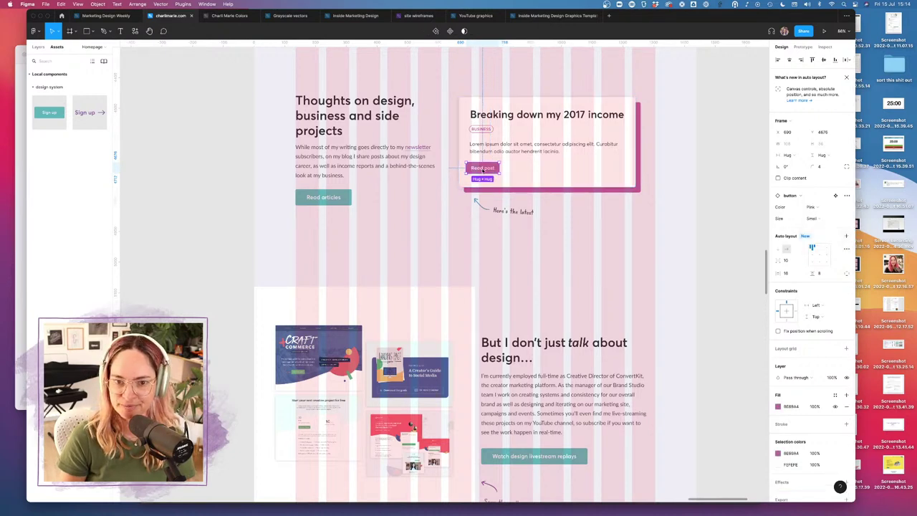
pyautogui.click(601, 256)
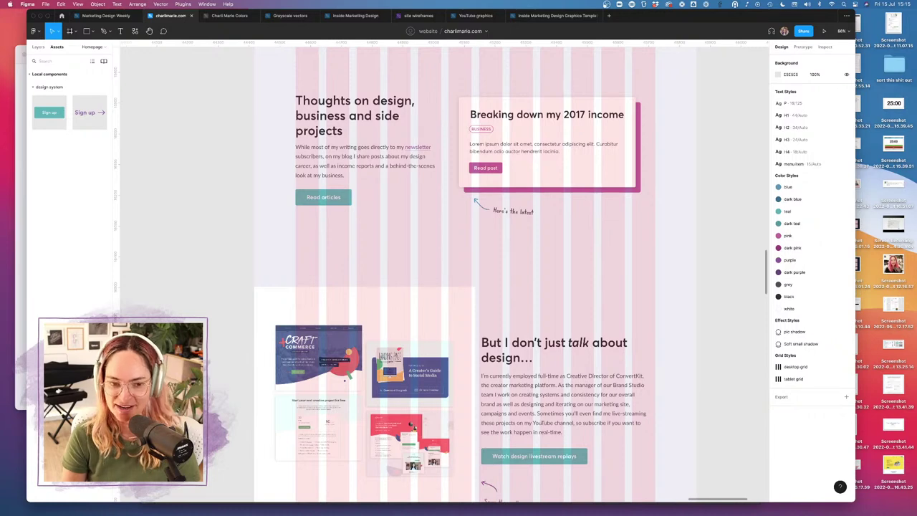
# - Nudge the project thumbnails group slightly to the right
pyautogui.click(448, 295)
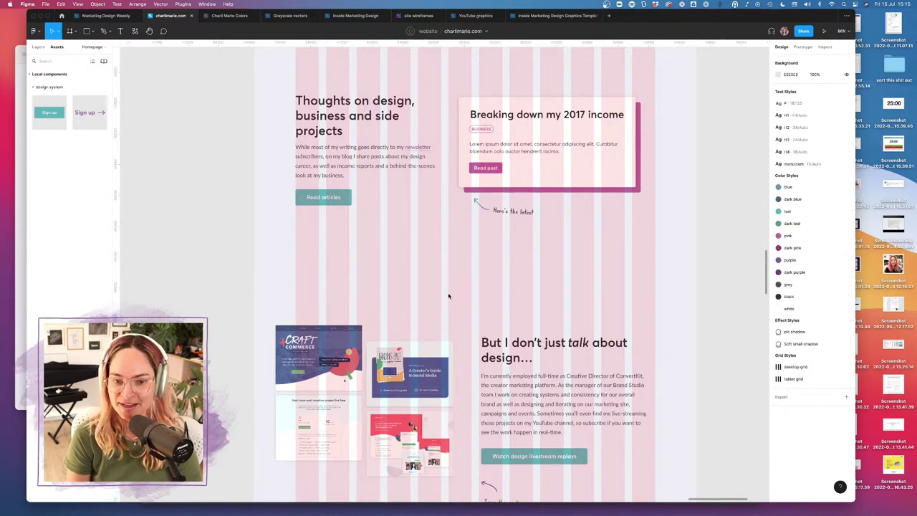
pyautogui.scroll(-3, 448, 295)
pyautogui.moveTo(280, 256); pyautogui.dragTo(444, 444)
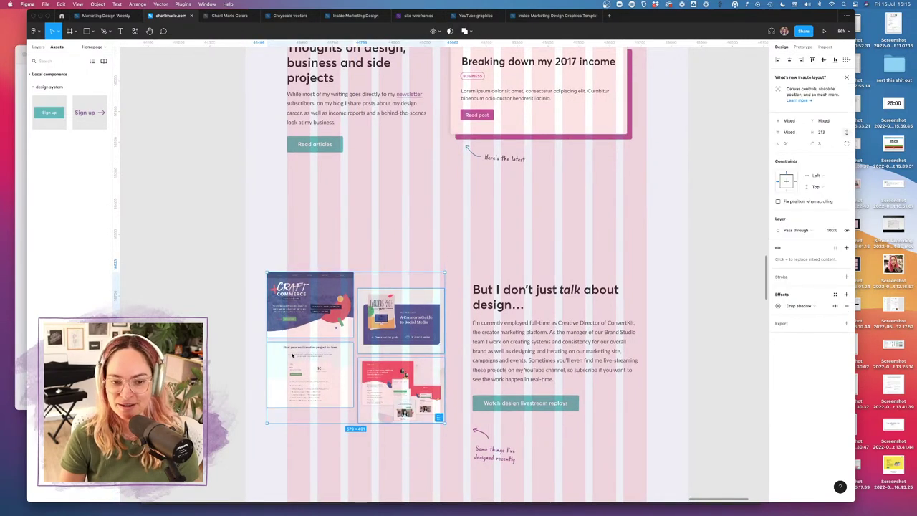
pyautogui.moveTo(306, 368); pyautogui.dragTo(326, 368)
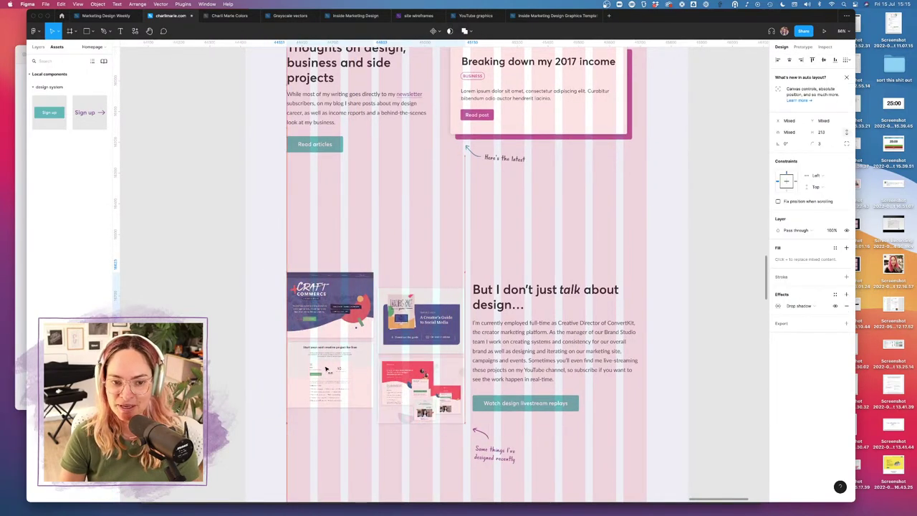
pyautogui.click(502, 238)
# - Recolour the 'Some things I've designed recently' note to dark grey 60505A from Charli Marie Colors
pyautogui.scroll(-3, 516, 251)
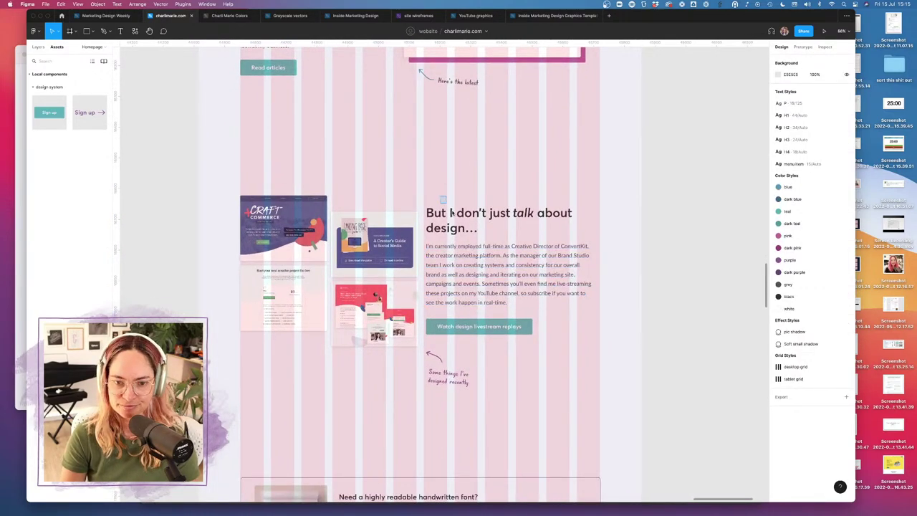
pyautogui.moveTo(444, 199); pyautogui.dragTo(569, 404)
pyautogui.click(494, 423)
pyautogui.click(464, 374)
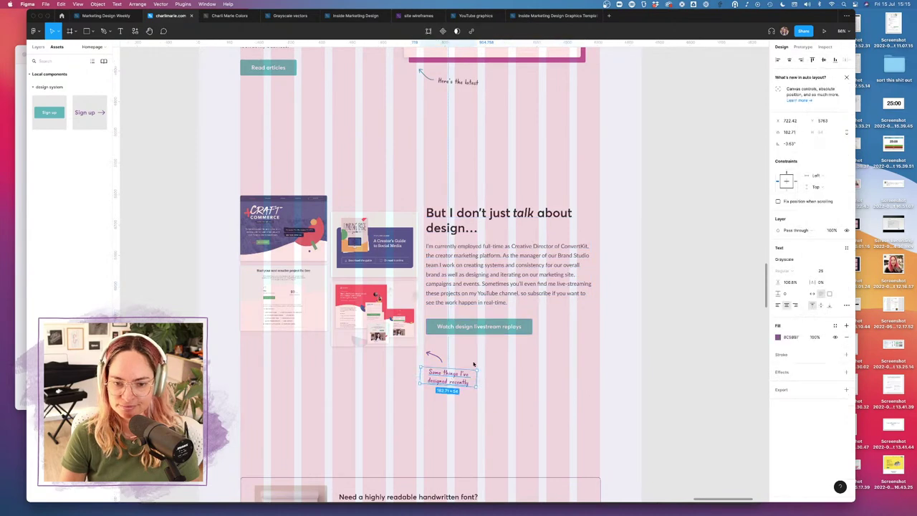
pyautogui.click(777, 337)
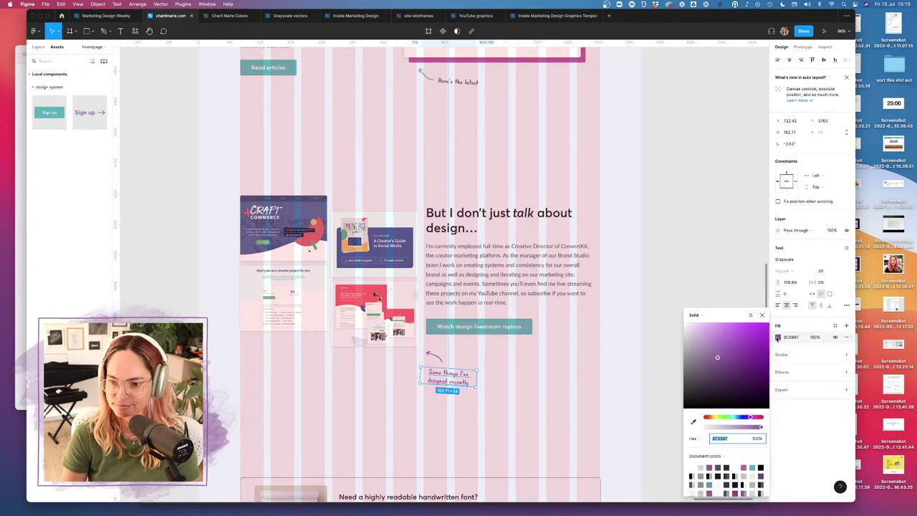
pyautogui.click(736, 457)
pyautogui.click(718, 473)
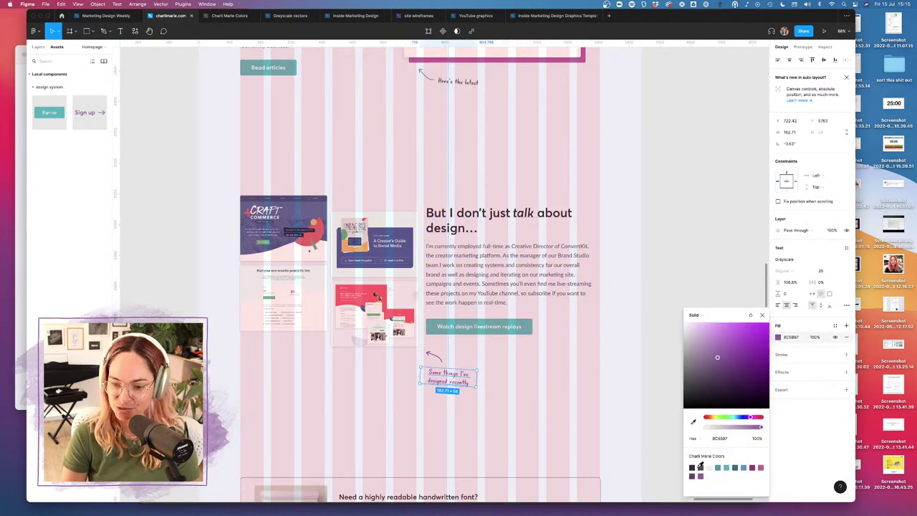
pyautogui.click(702, 469)
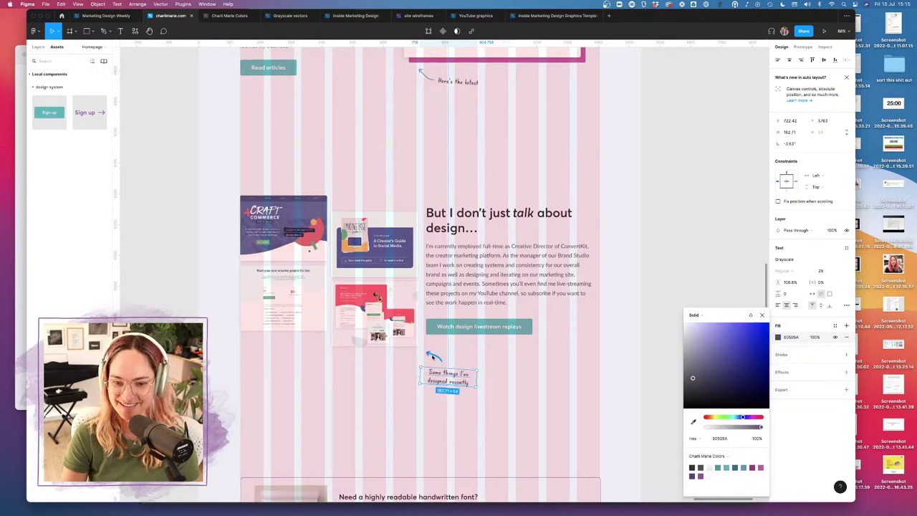
# - Make the hand-drawn arrow beside the note blue
pyautogui.click(434, 357)
pyautogui.click(778, 259)
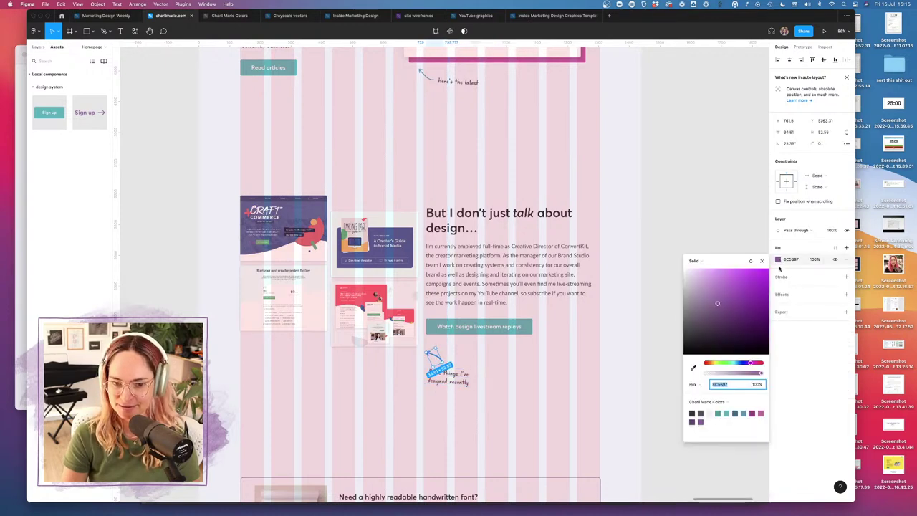
pyautogui.click(743, 414)
pyautogui.click(542, 368)
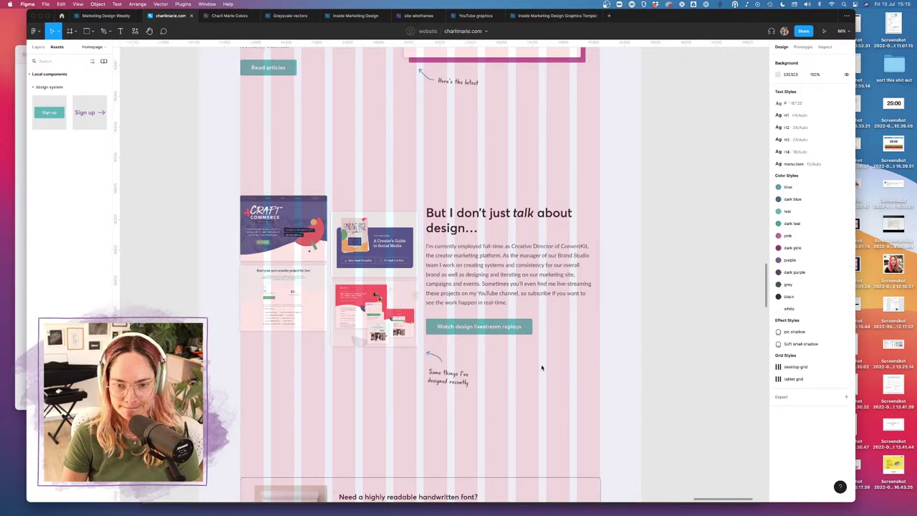
# - Move the design section's heading, paragraph and button further right
pyautogui.moveTo(448, 192); pyautogui.dragTo(585, 330)
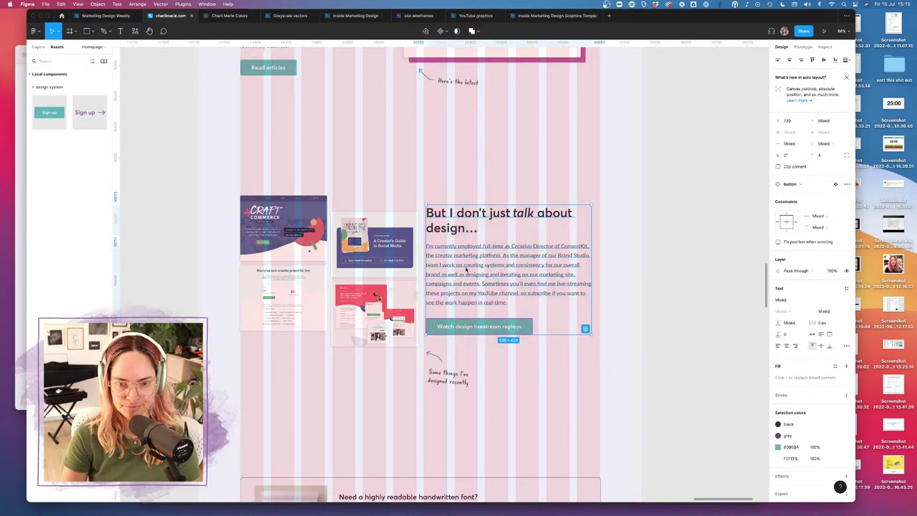
pyautogui.scroll(3, 466, 268)
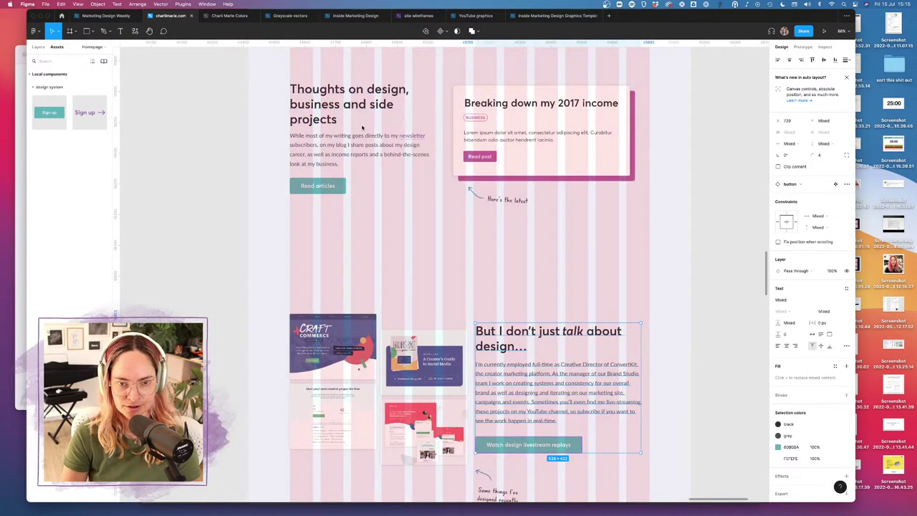
pyautogui.scroll(-3, 428, 129)
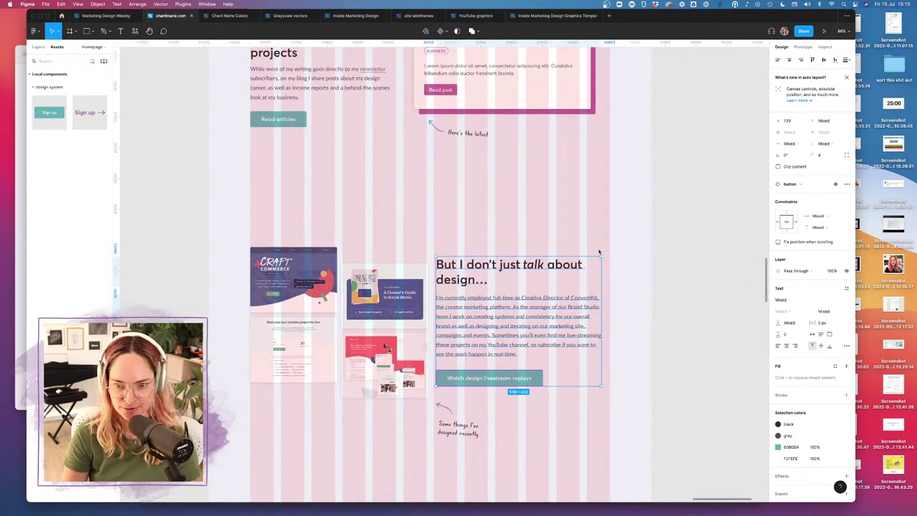
pyautogui.moveTo(454, 283); pyautogui.dragTo(482, 284)
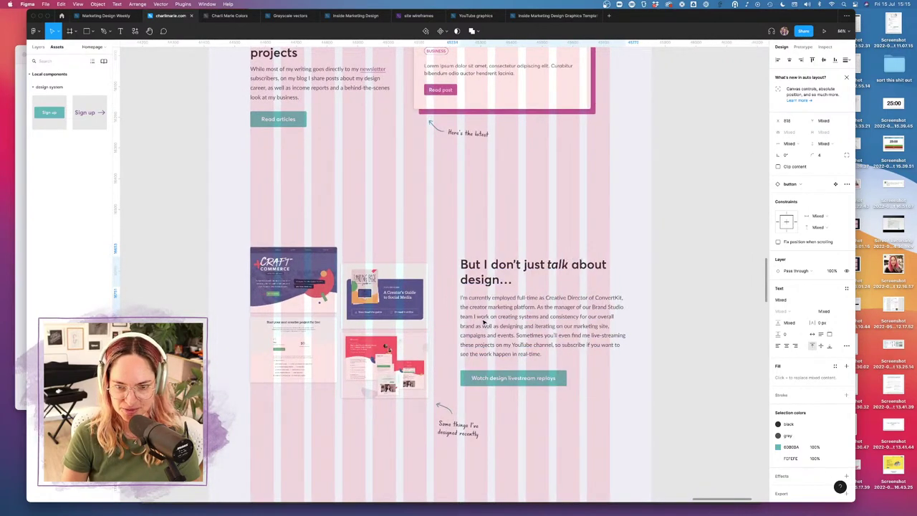
pyautogui.click(387, 242)
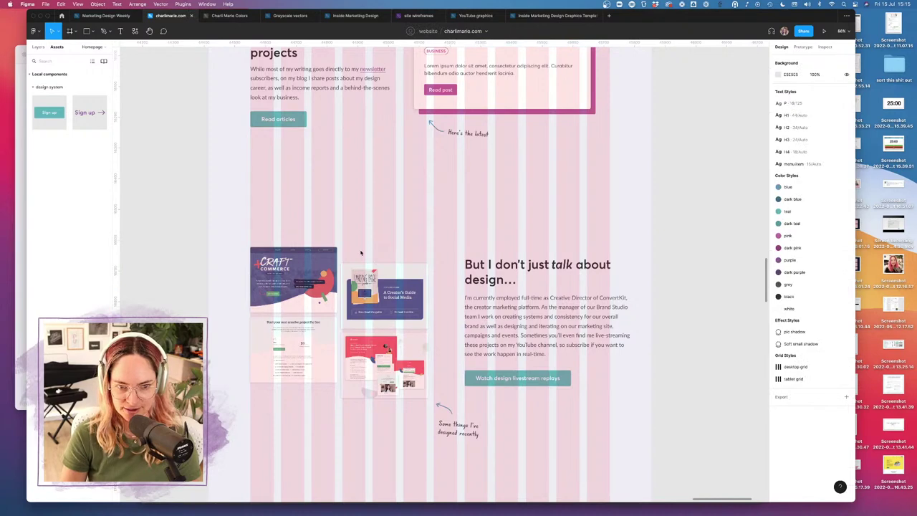
# - Scale the four project thumbnails group up to 620 × 533
pyautogui.click(361, 252)
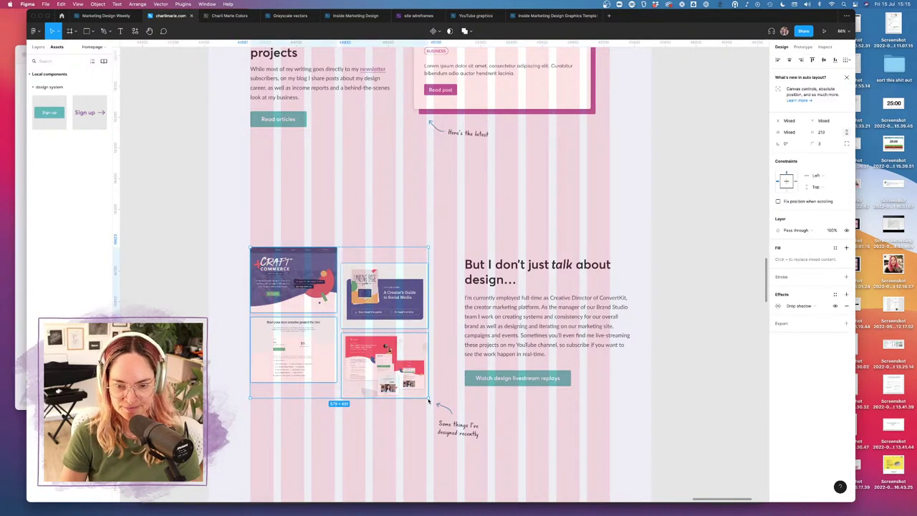
pyautogui.moveTo(428, 401); pyautogui.dragTo(439, 413)
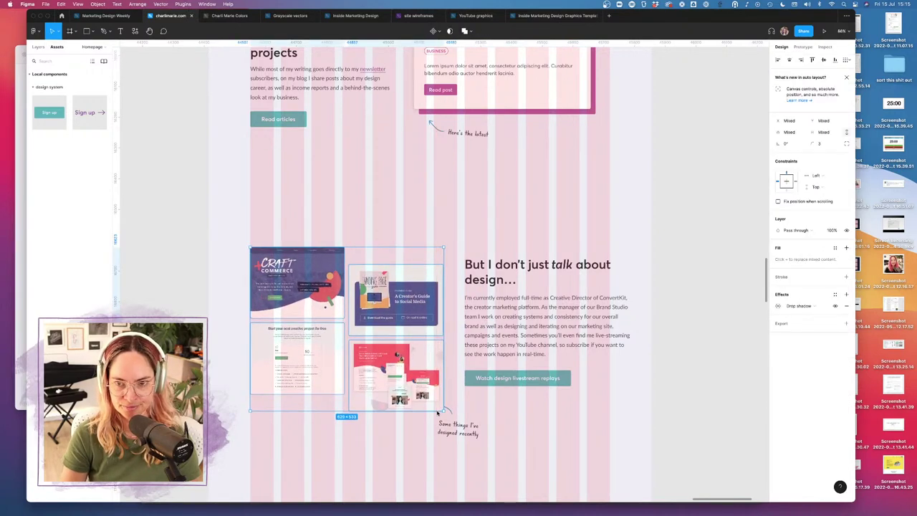
pyautogui.scroll(3, 439, 413)
# - Move the Breaking down card and its note slightly right
pyautogui.click(409, 127)
pyautogui.moveTo(409, 126); pyautogui.dragTo(625, 281)
pyautogui.moveTo(460, 178)
pyautogui.mouseDown()
pyautogui.moveTo(484, 179)
pyautogui.moveTo(470, 188)
pyautogui.mouseUp()
# - Widen the Breaking down card to the right
pyautogui.click(558, 240)
pyautogui.click(559, 178)
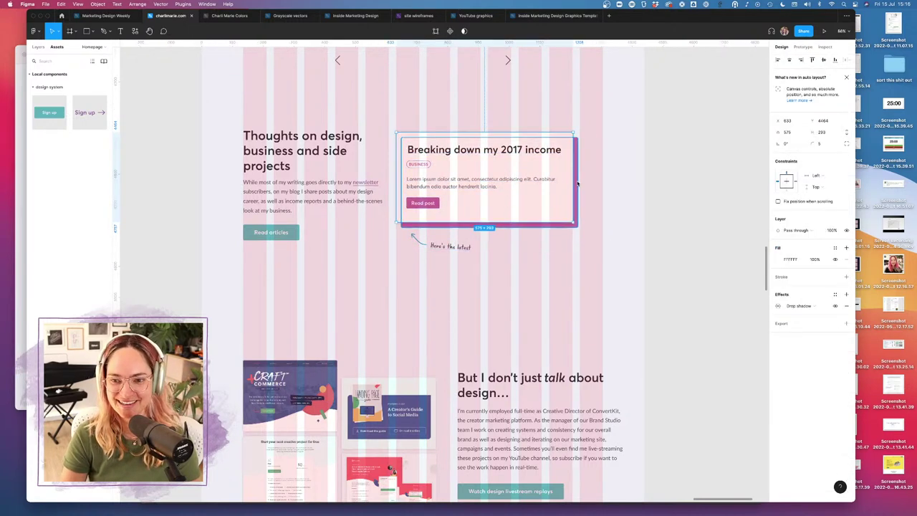
pyautogui.moveTo(577, 183); pyautogui.dragTo(602, 184)
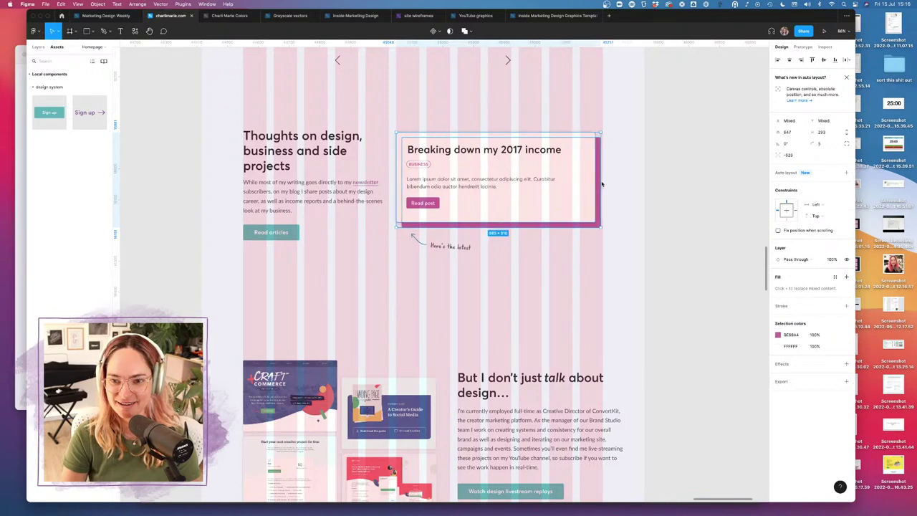
pyautogui.press('Escape')
# - Hide the layout grids to preview the design, then turn them back on
pyautogui.hotkey('ctrl', 'g')
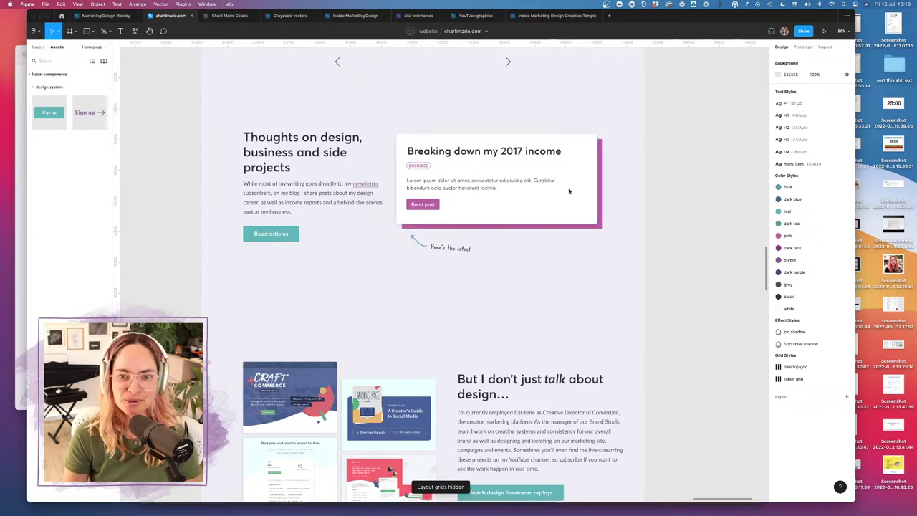
pyautogui.scroll(5, 568, 191)
pyautogui.scroll(-7, 569, 191)
pyautogui.scroll(4, 569, 190)
pyautogui.scroll(-3, 568, 190)
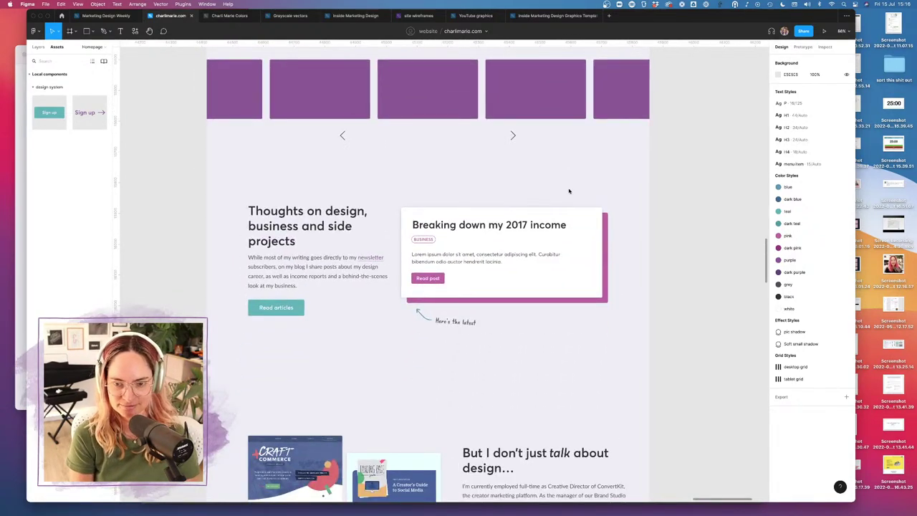
pyautogui.hotkey('ctrl', 'g')
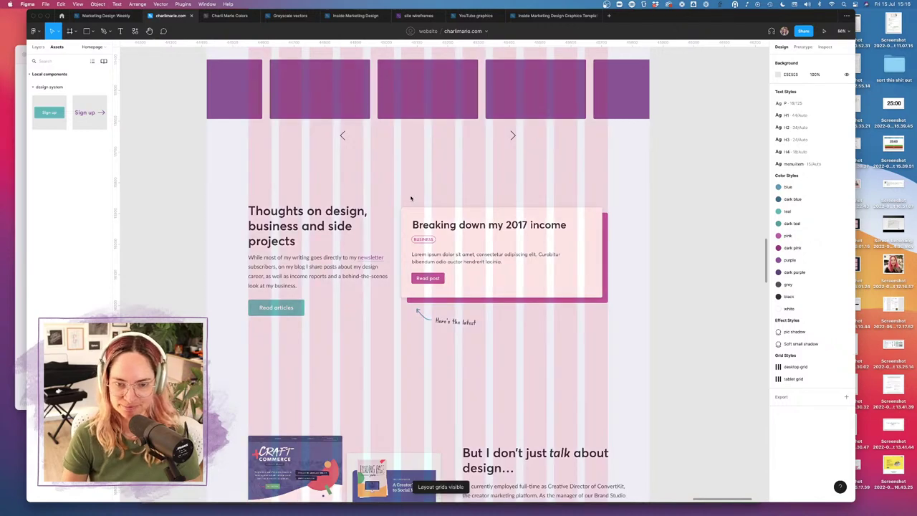
# - Shift the blog card and arrow right onto the grid, narrowing the card to fit the columns
pyautogui.moveTo(410, 196); pyautogui.dragTo(495, 319)
pyautogui.moveTo(448, 262); pyautogui.dragTo(482, 265)
pyautogui.click(576, 369)
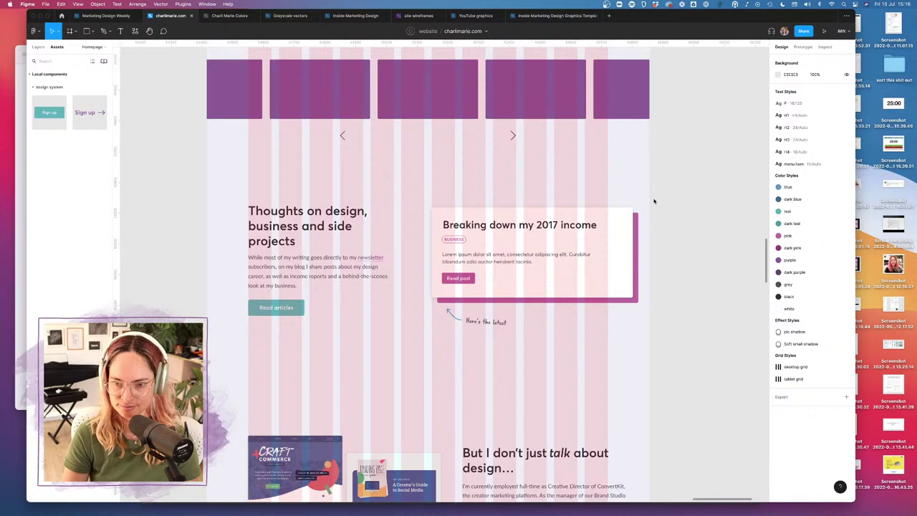
pyautogui.click(619, 237)
pyautogui.moveTo(637, 238); pyautogui.dragTo(608, 240)
pyautogui.click(620, 243)
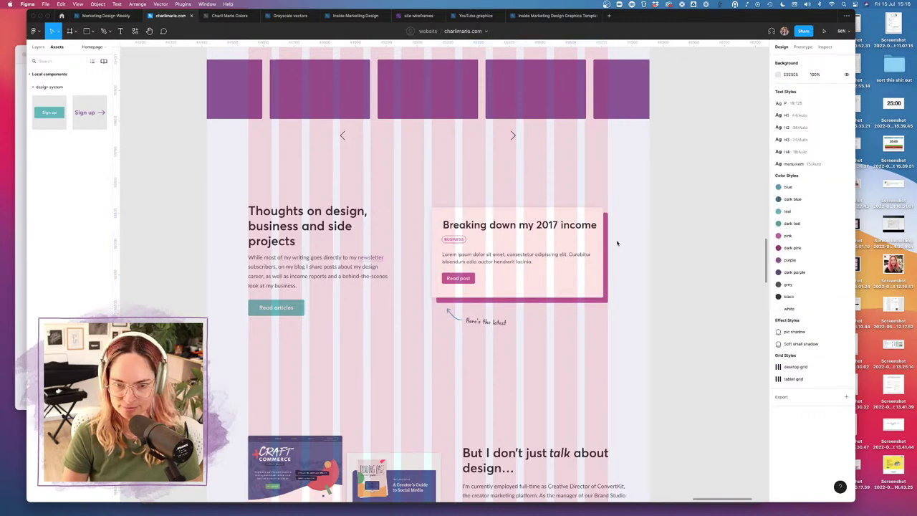
pyautogui.click(367, 277)
pyautogui.click(365, 212)
# - Widen the heading and paragraph, lower the heading slightly, and nudge Read articles up
pyautogui.moveTo(391, 221); pyautogui.dragTo(422, 222)
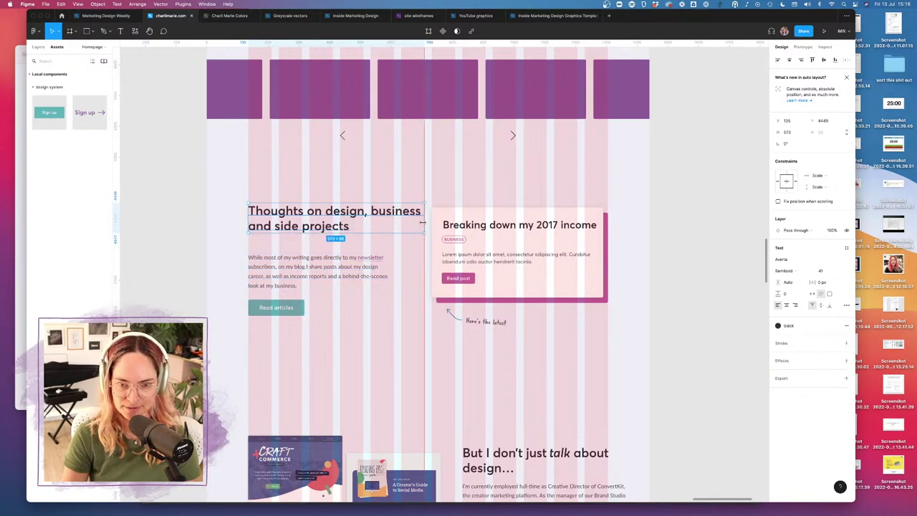
pyautogui.click(373, 259)
pyautogui.moveTo(394, 266); pyautogui.dragTo(424, 269)
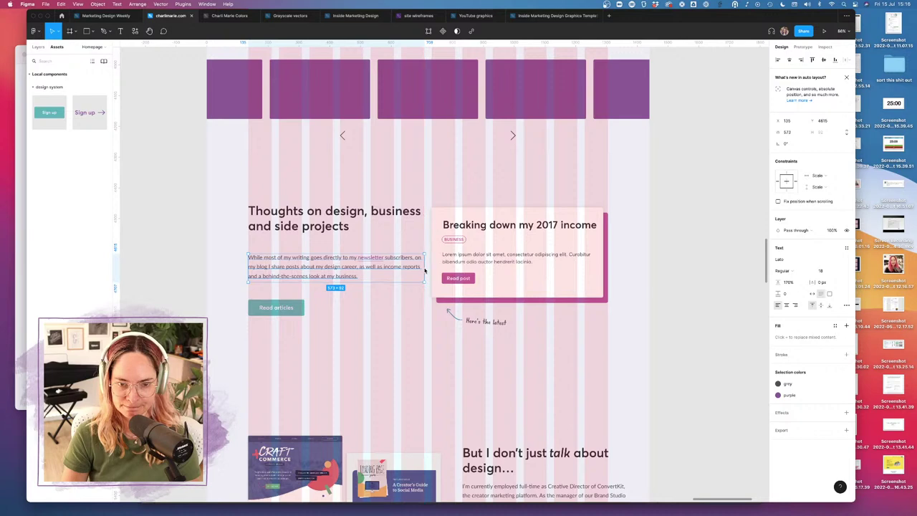
pyautogui.moveTo(305, 231); pyautogui.dragTo(308, 244)
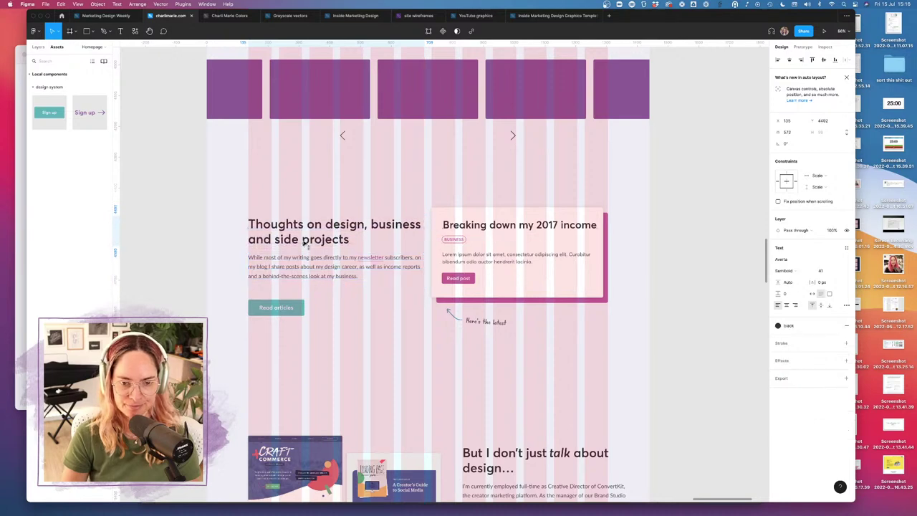
pyautogui.moveTo(287, 309); pyautogui.dragTo(287, 300)
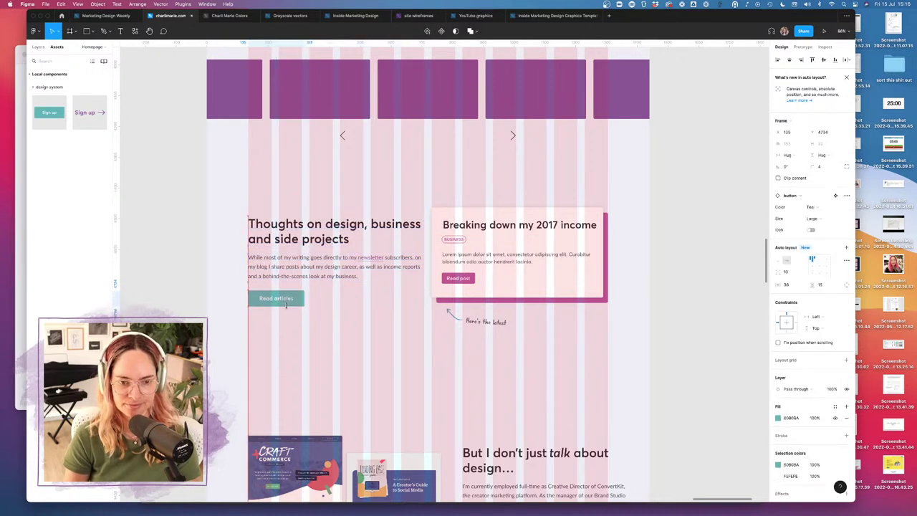
# - Move the blog heading, paragraph and Read articles button up together
pyautogui.keyDown('shift'); pyautogui.click(296, 270); pyautogui.keyUp('shift')
pyautogui.keyDown('shift'); pyautogui.click(300, 243); pyautogui.keyUp('shift')
pyautogui.moveTo(301, 243); pyautogui.dragTo(301, 234)
pyautogui.click(415, 327)
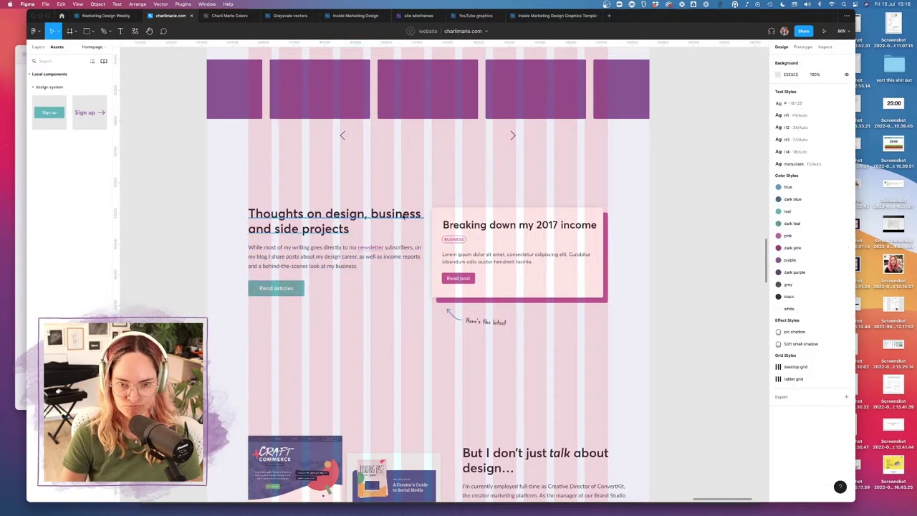
# - Rewrap the heading to two lines, the paragraph to four, and drop Read articles beneath it
pyautogui.click(420, 218)
pyautogui.moveTo(427, 224); pyautogui.dragTo(390, 226)
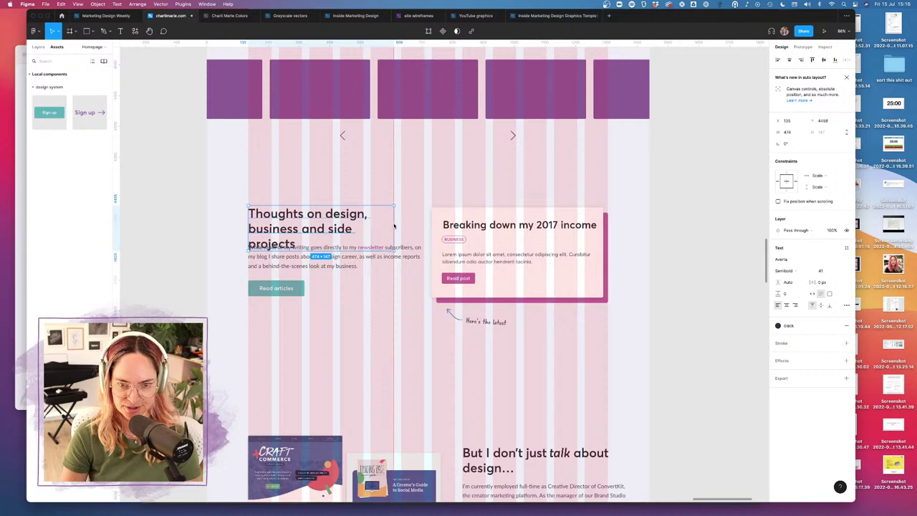
pyautogui.click(424, 256)
pyautogui.moveTo(425, 260)
pyautogui.mouseDown()
pyautogui.moveTo(387, 260)
pyautogui.moveTo(411, 263)
pyautogui.mouseUp()
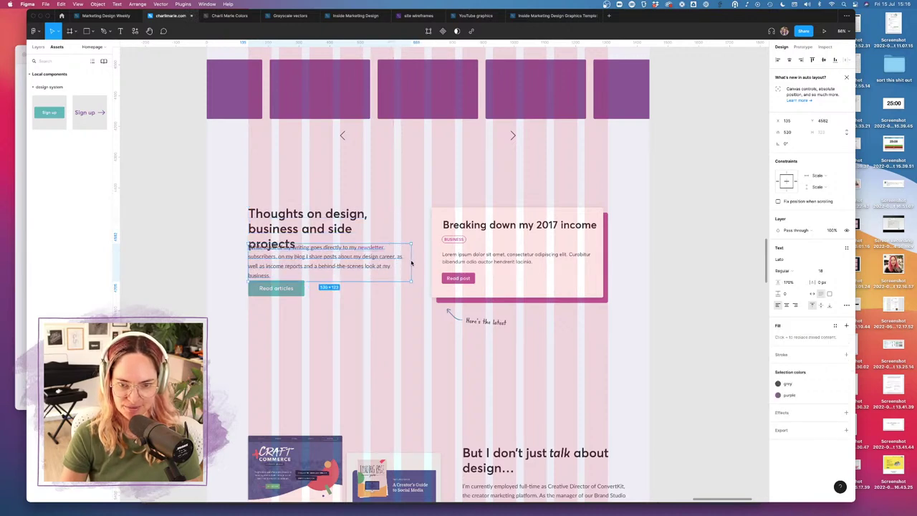
pyautogui.click(370, 227)
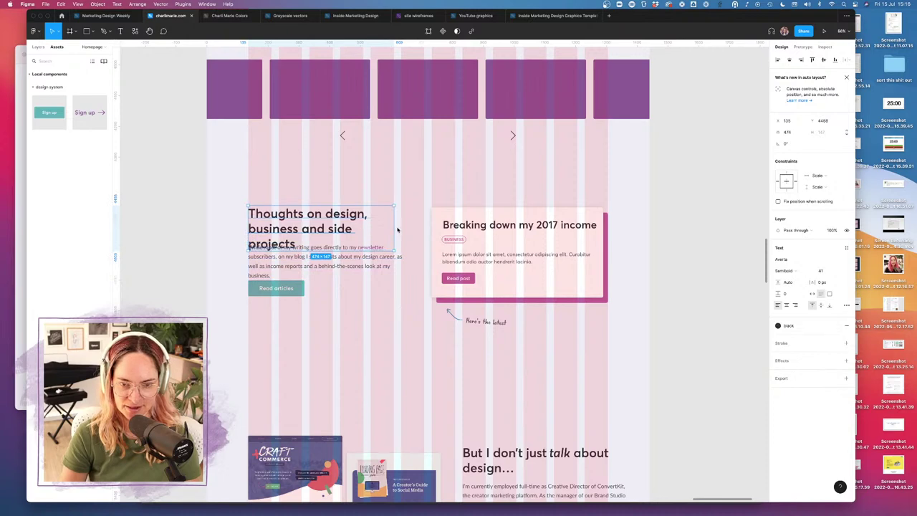
pyautogui.moveTo(397, 229); pyautogui.dragTo(412, 229)
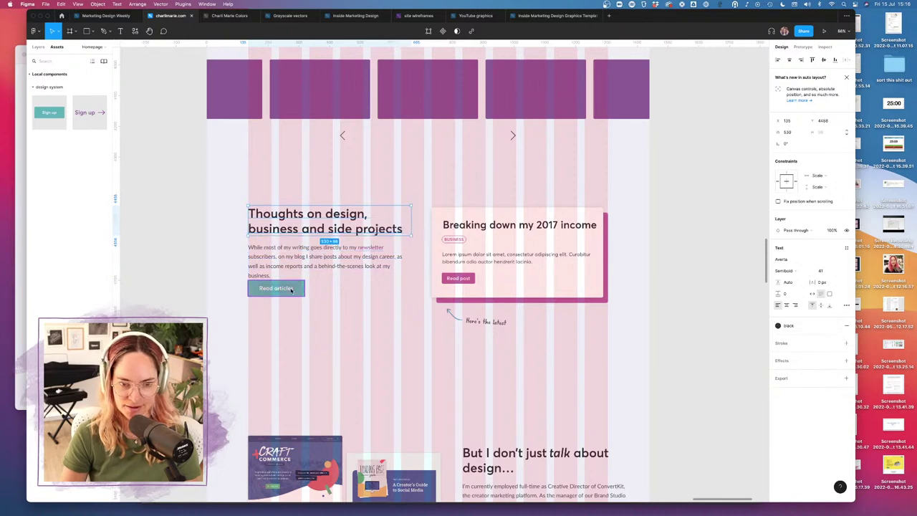
pyautogui.moveTo(296, 284); pyautogui.dragTo(295, 296)
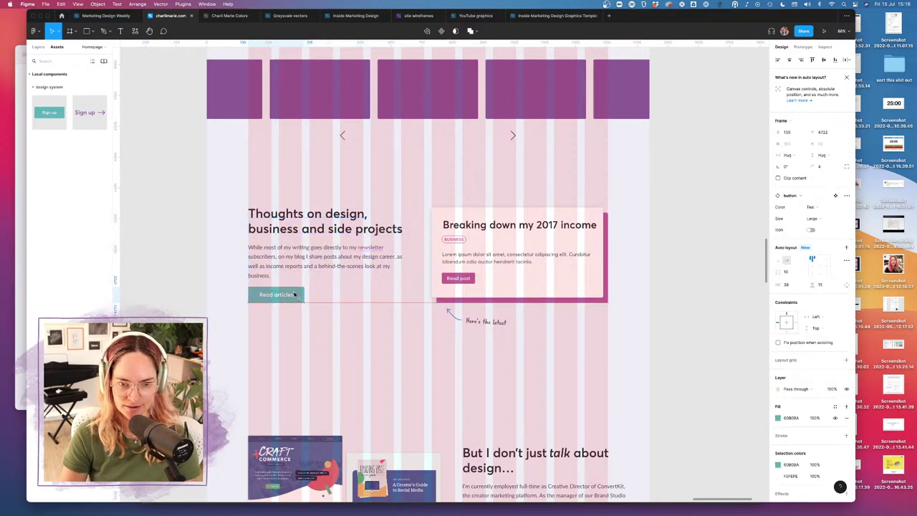
pyautogui.click(428, 368)
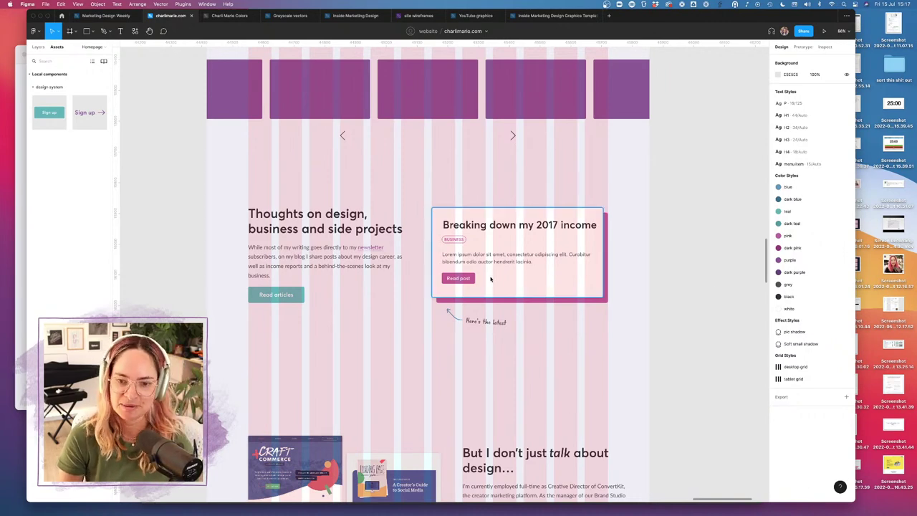
# - Nudge the 'Here's the latest' annotation note up slightly
pyautogui.click(484, 322)
pyautogui.moveTo(484, 323); pyautogui.dragTo(484, 325)
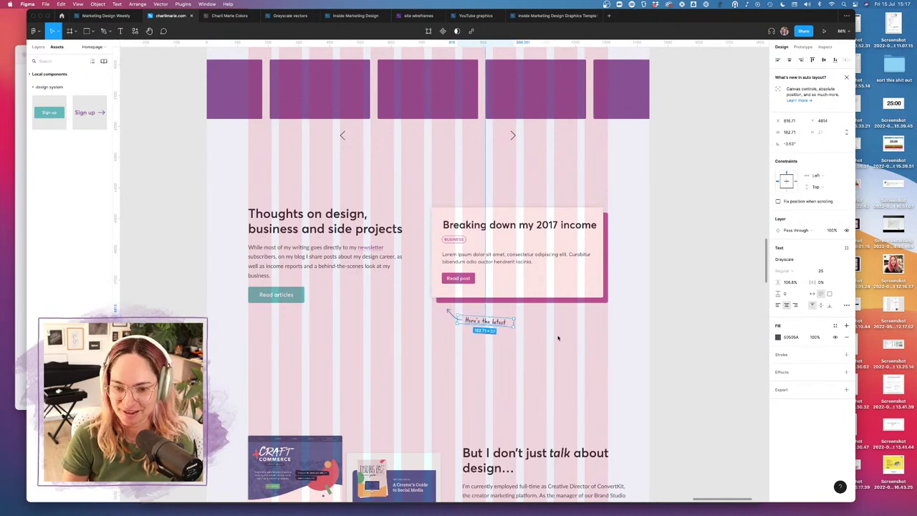
pyautogui.press('Escape')
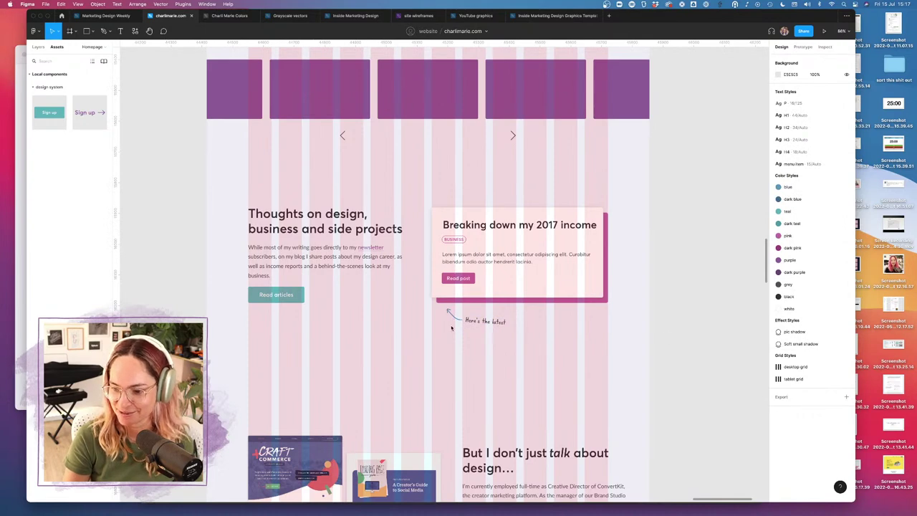
# - Shift the design section's text-and-button group slightly to the left
pyautogui.scroll(-5, 451, 328)
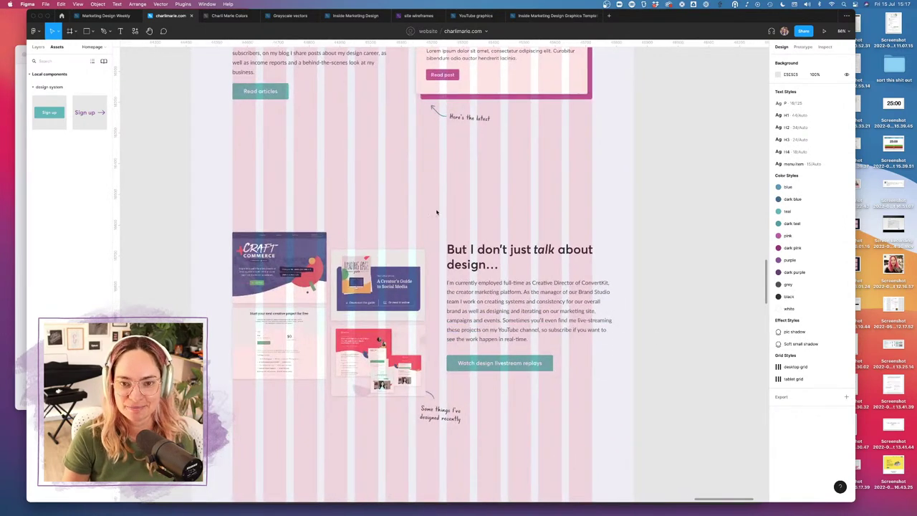
pyautogui.scroll(3, 436, 212)
pyautogui.hscroll(-1, 436, 212)
pyautogui.scroll(-3, 473, 232)
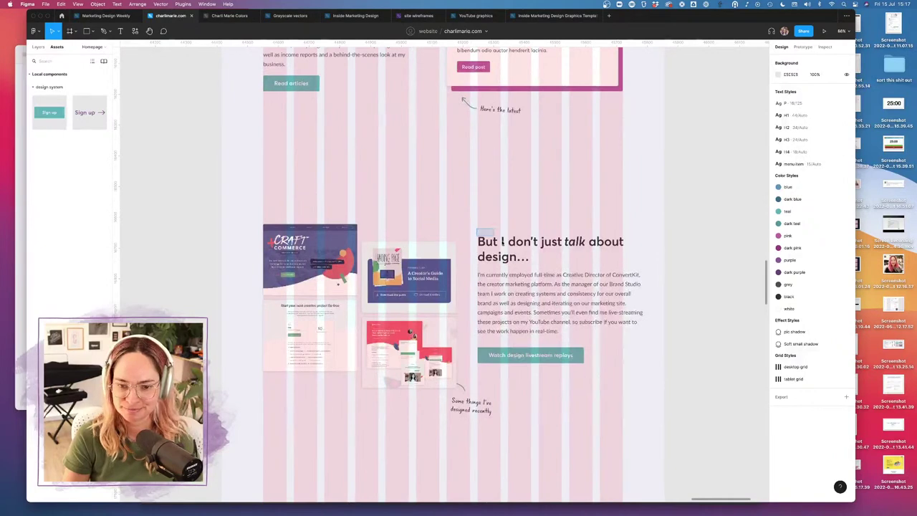
pyautogui.click(501, 242)
pyautogui.moveTo(531, 299); pyautogui.dragTo(517, 298)
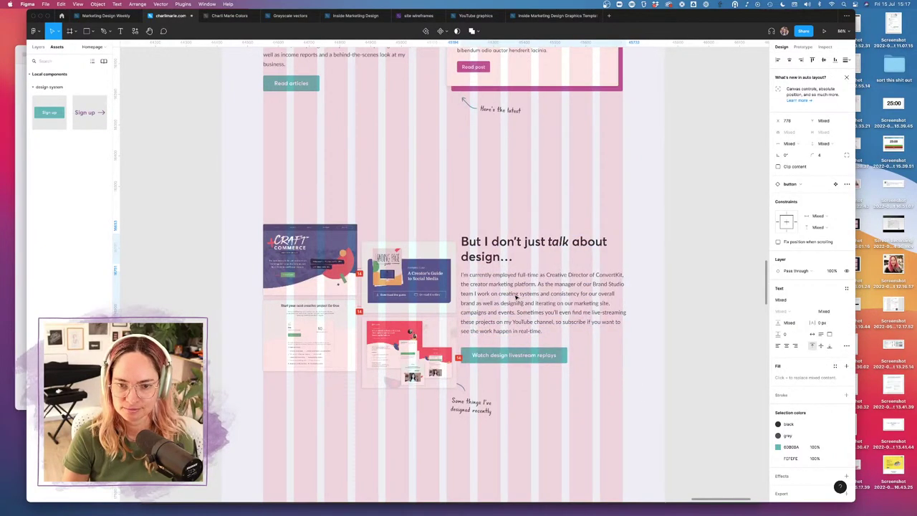
pyautogui.click(637, 365)
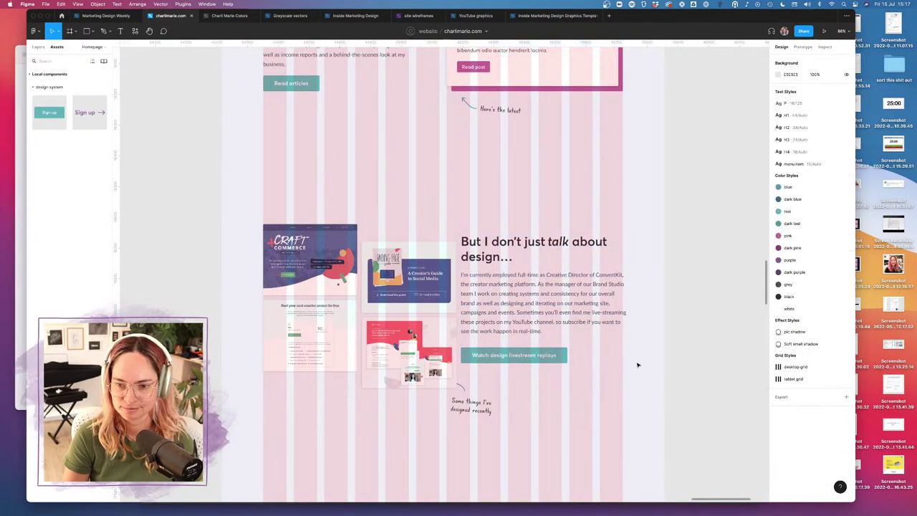
# - Narrow the design paragraph box slightly and marquee-select the four project thumbnails
pyautogui.click(598, 304)
pyautogui.moveTo(627, 306); pyautogui.dragTo(622, 305)
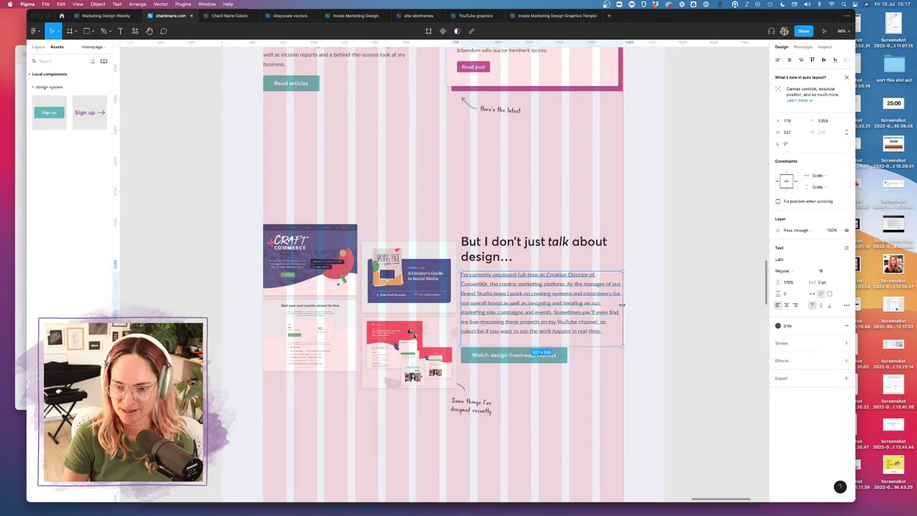
pyautogui.click(651, 319)
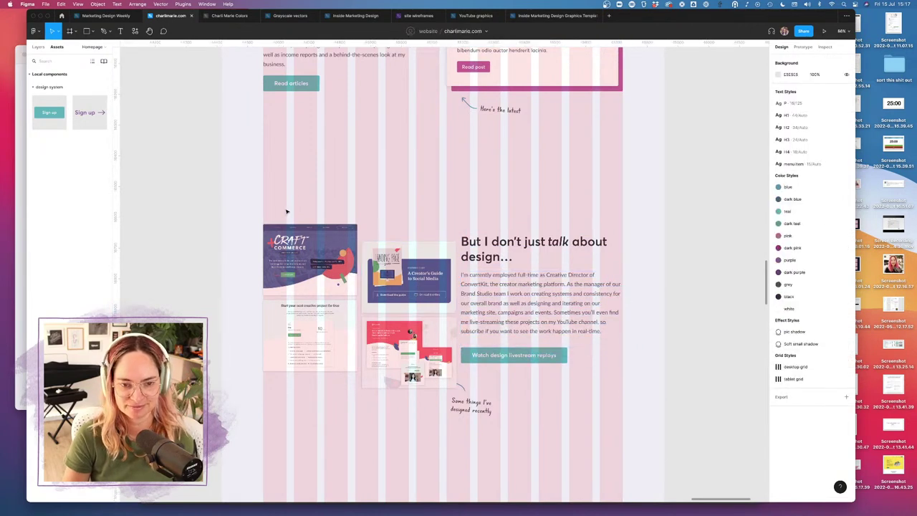
pyautogui.moveTo(287, 212); pyautogui.dragTo(439, 370)
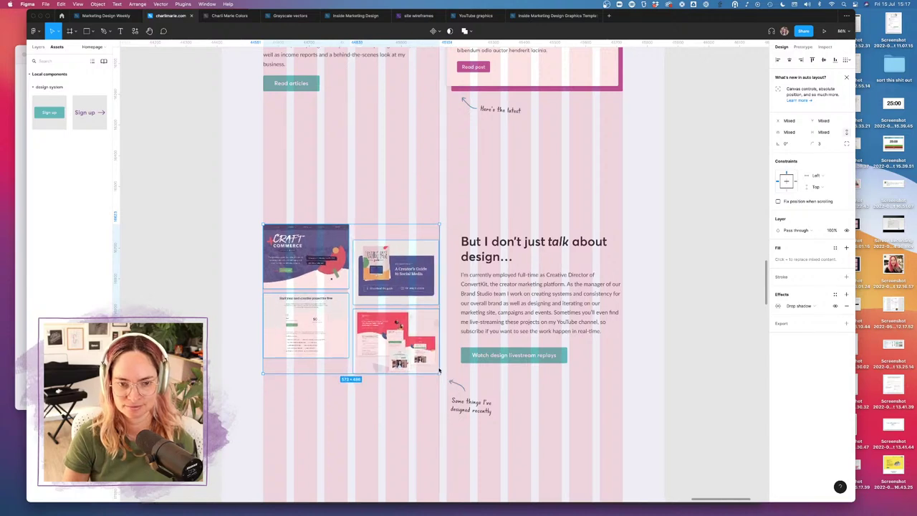
# - Delete the 'creator marketing platform' phrase from the design paragraph
pyautogui.click(607, 387)
pyautogui.doubleClick(560, 290)
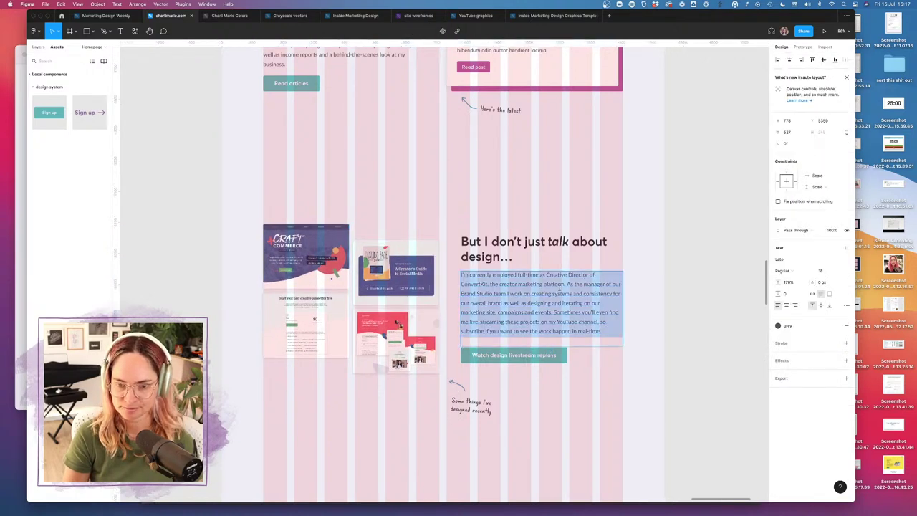
pyautogui.moveTo(565, 284); pyautogui.dragTo(484, 285)
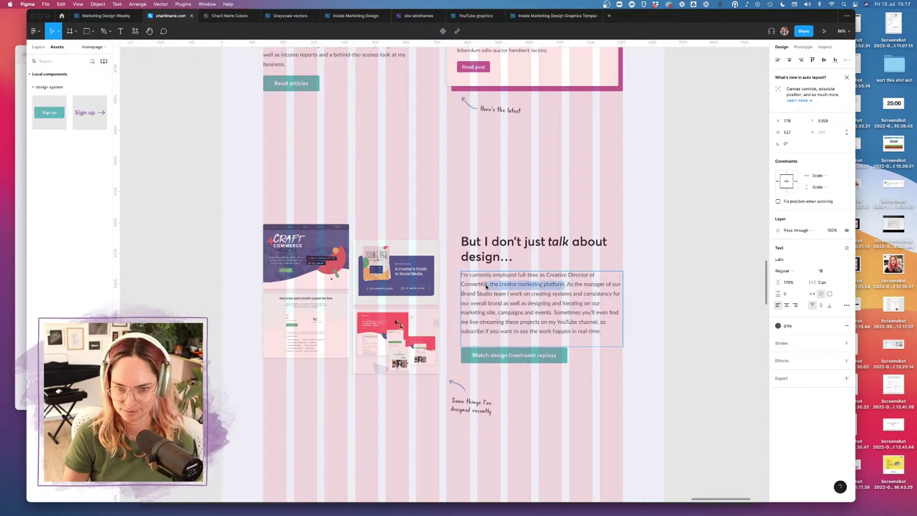
pyautogui.press('BackSpace')
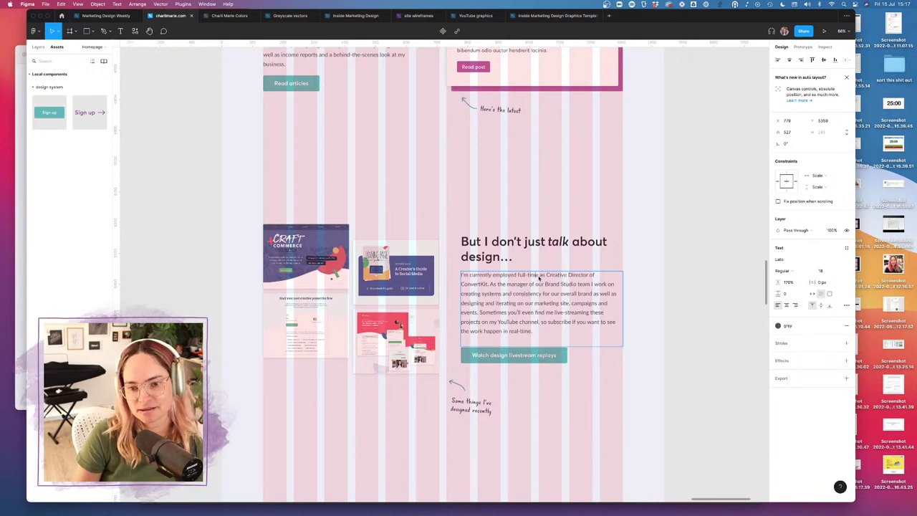
# - Reword the first line, replacing 'employed full-time' and 'currently working as' with 'working' and 'the'
pyautogui.moveTo(538, 277); pyautogui.dragTo(491, 277)
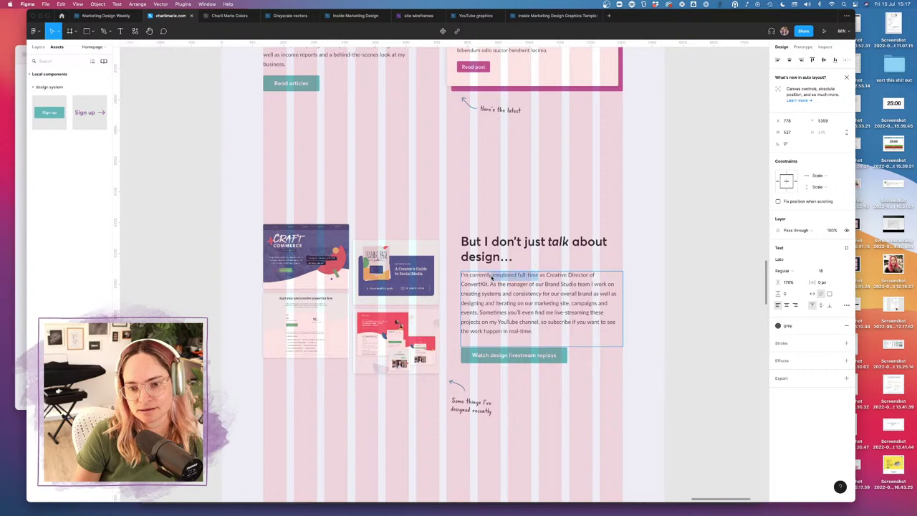
pyautogui.write('working')
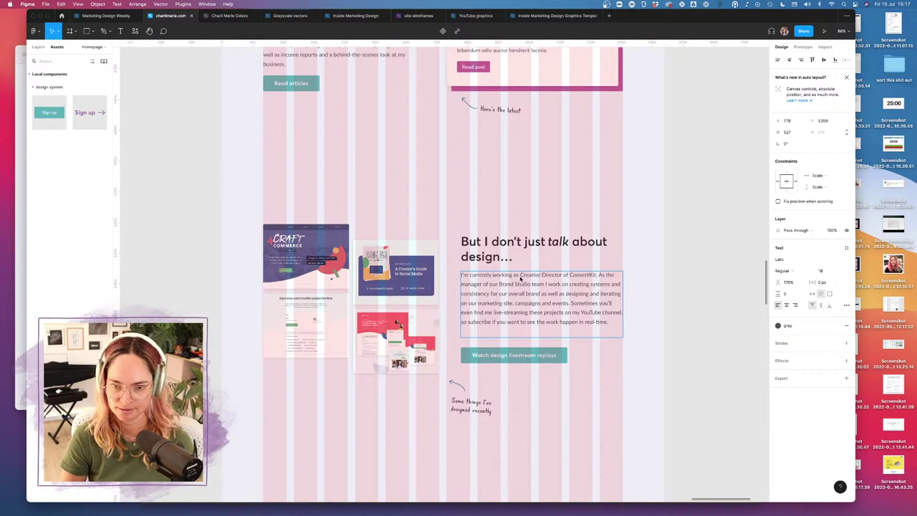
pyautogui.moveTo(518, 277); pyautogui.dragTo(470, 278)
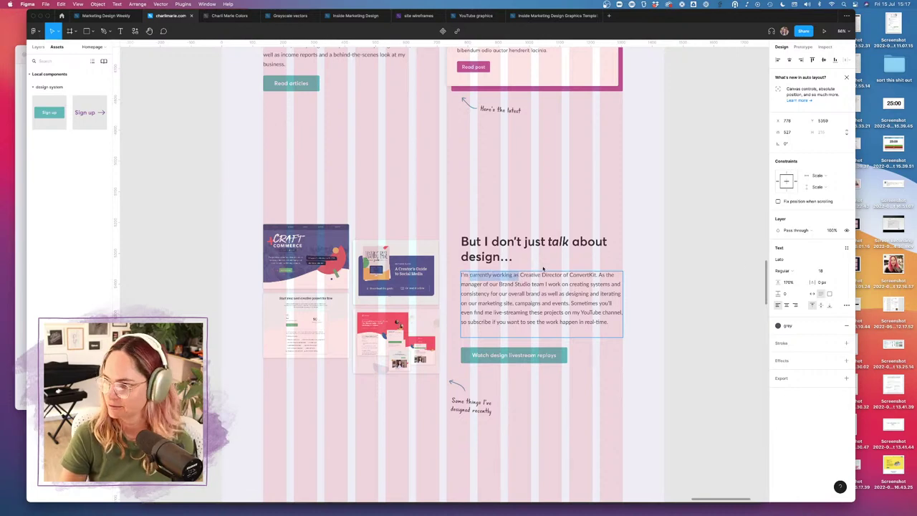
pyautogui.write('the')
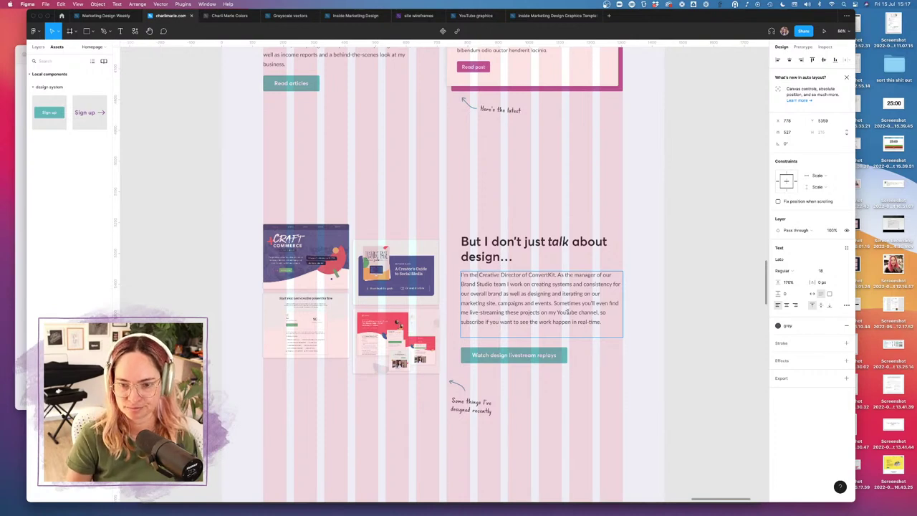
# - Change 'of' to 'at' and '. As' to ' and as', then select the Sometimes…real-time sentences
pyautogui.doubleClick(524, 275)
pyautogui.write('at')
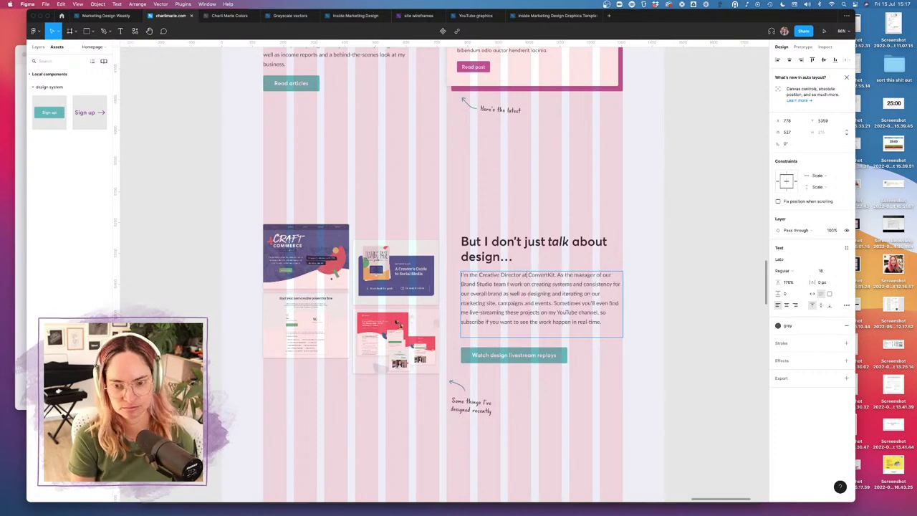
pyautogui.click(564, 275)
pyautogui.press('BackSpace')
pyautogui.press('BackSpace')
pyautogui.press('BackSpace')
pyautogui.press('BackSpace')
pyautogui.write('and')
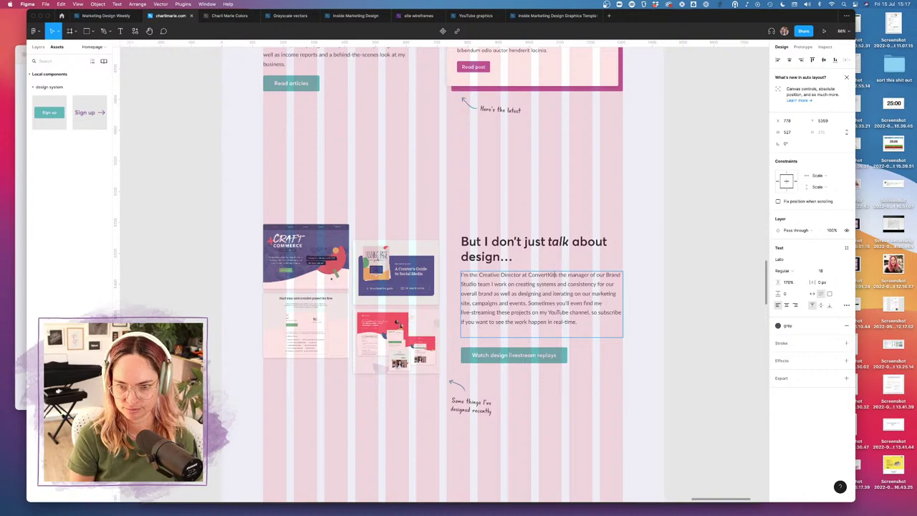
pyautogui.write(' as')
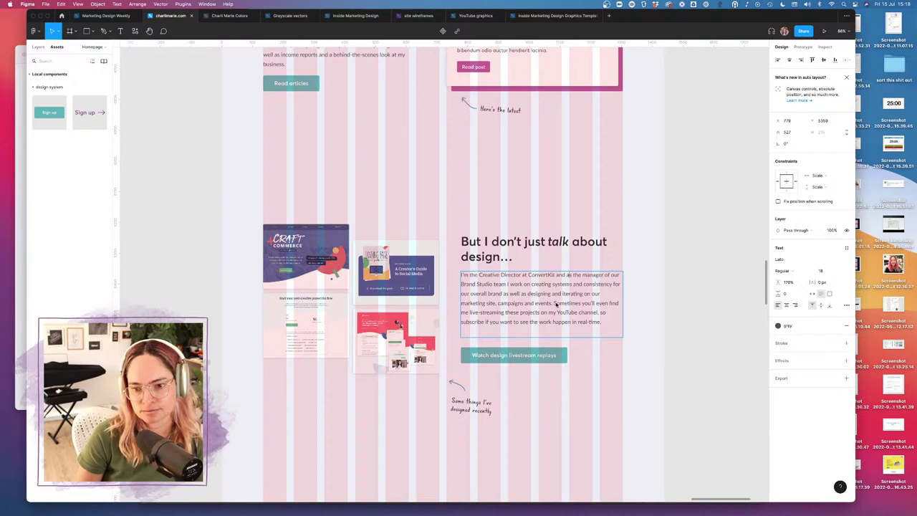
pyautogui.scroll(-3, 562, 321)
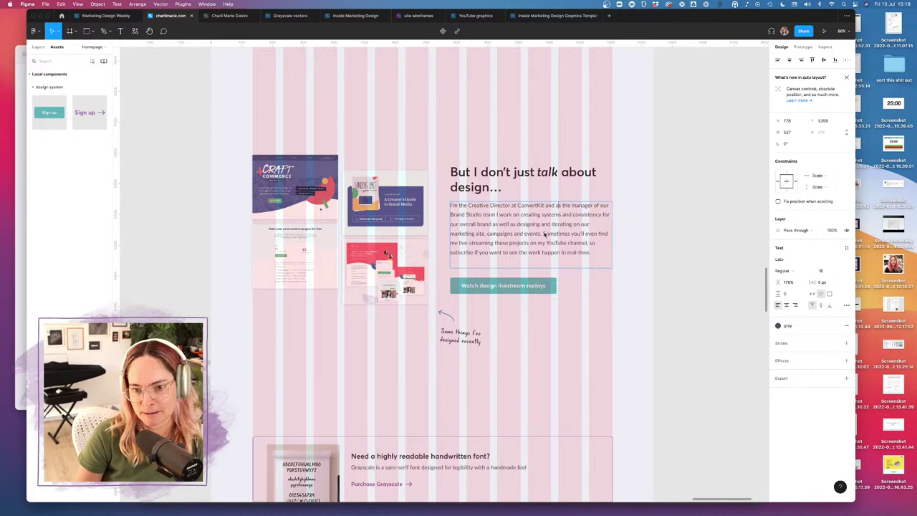
pyautogui.moveTo(544, 236); pyautogui.dragTo(598, 261)
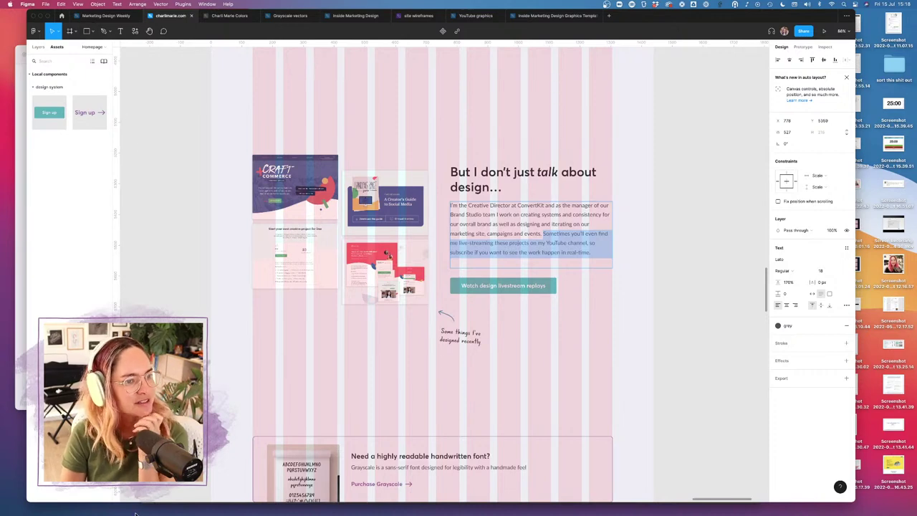
# - Load zapier.com in the browser
pyautogui.click(155, 496)
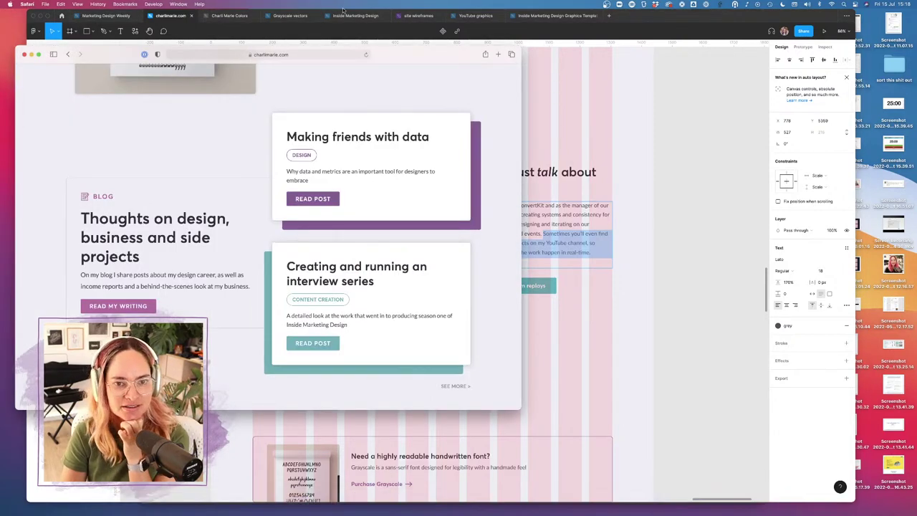
pyautogui.click(252, 54)
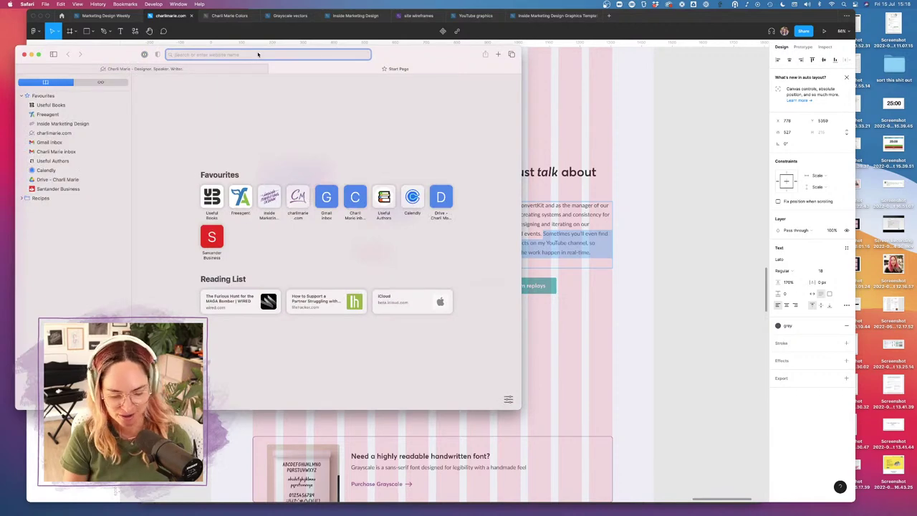
pyautogui.write('zapier.com')
pyautogui.press('Return')
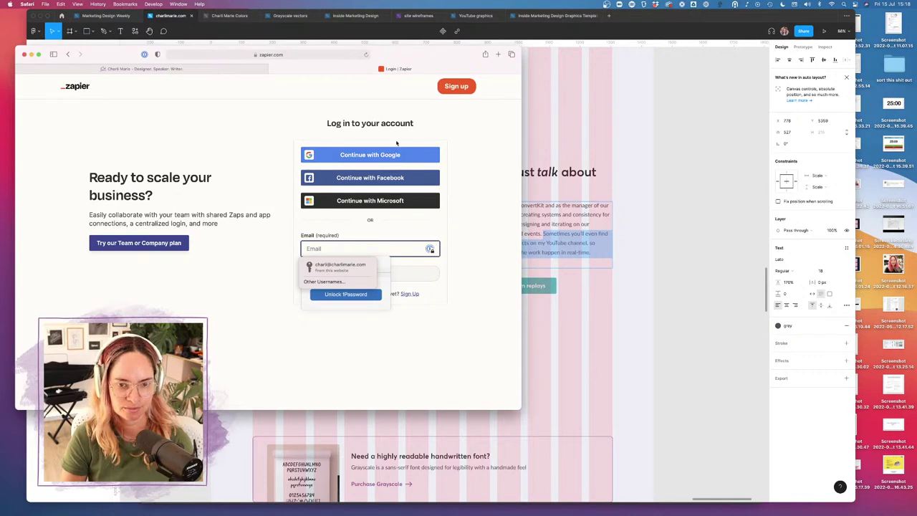
# - Log in to Zapier using the saved account e-mail and password
pyautogui.click(336, 266)
pyautogui.click(420, 275)
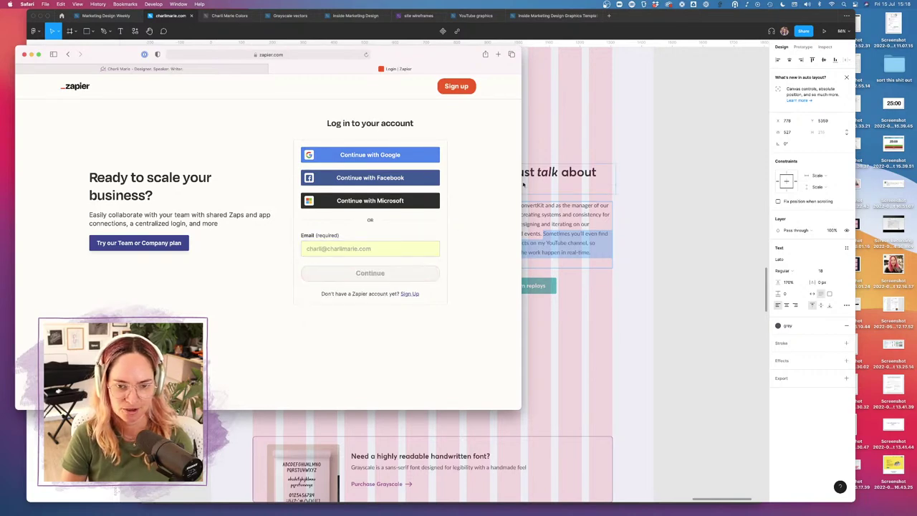
pyautogui.click(337, 195)
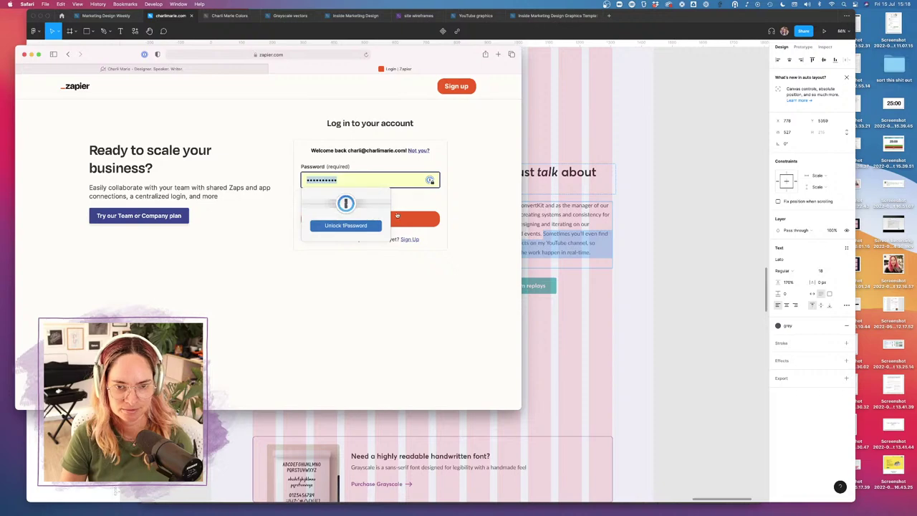
pyautogui.click(426, 223)
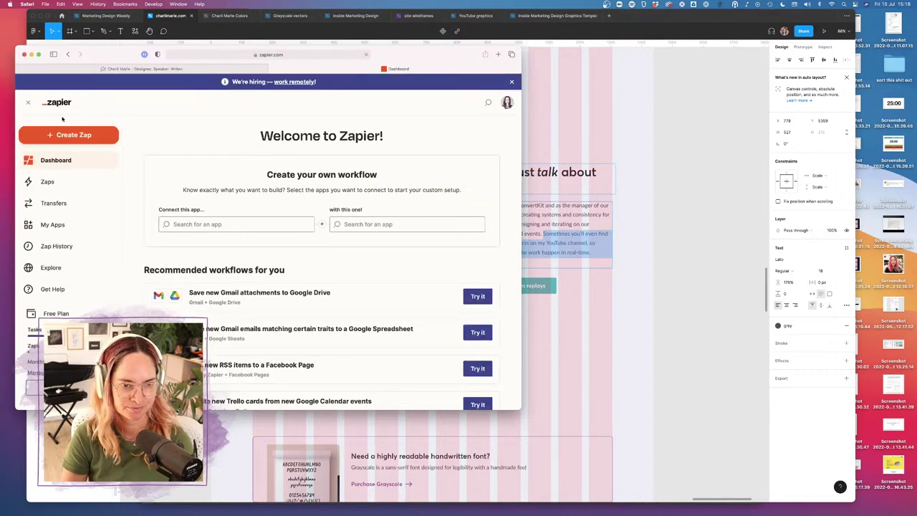
# - Choose YouTube as the first app in Create your own workflow
pyautogui.click(194, 223)
pyautogui.write('youtube')
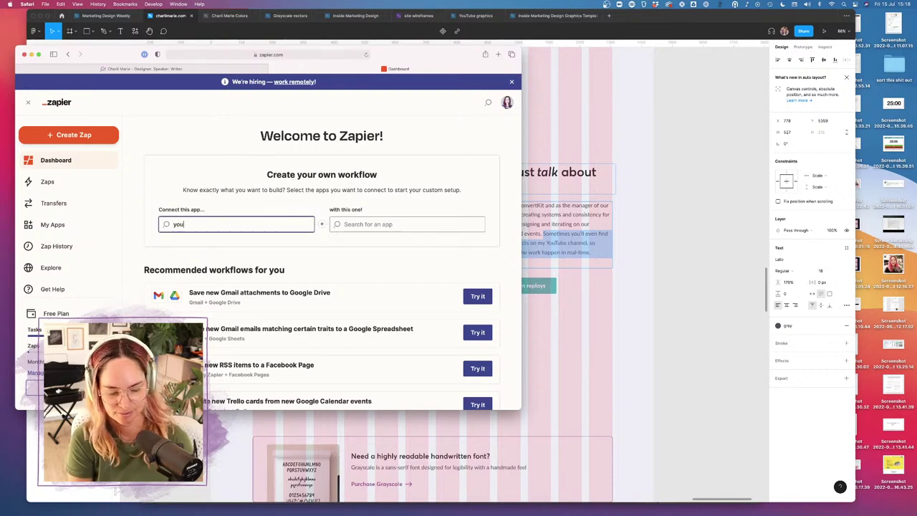
pyautogui.press('BackSpace')
pyautogui.press('BackSpace')
pyautogui.press('BackSpace')
pyautogui.press('BackSpace')
pyautogui.press('BackSpace')
pyautogui.press('BackSpace')
pyautogui.press('BackSpace')
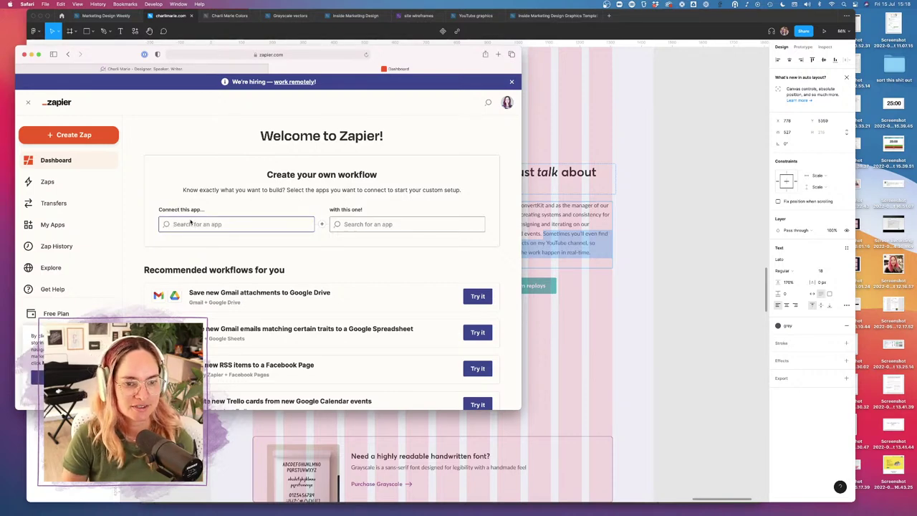
pyautogui.click(199, 224)
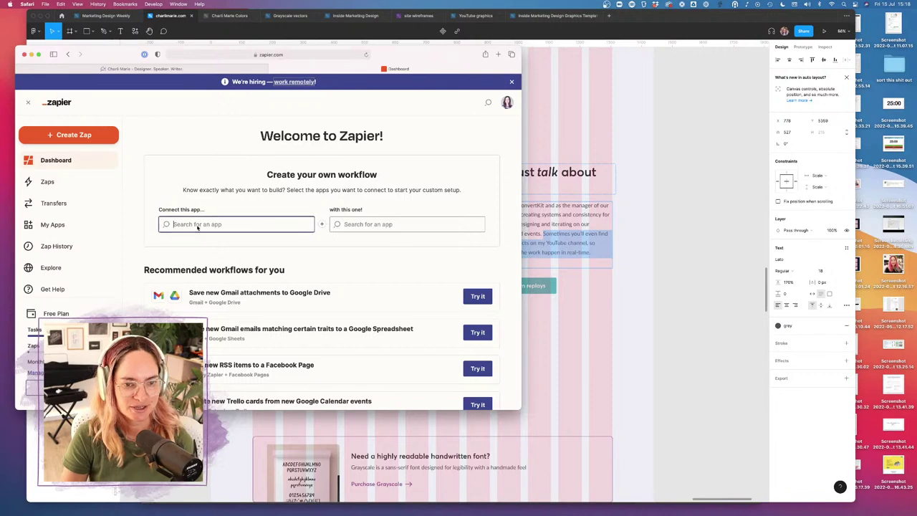
pyautogui.write('yout')
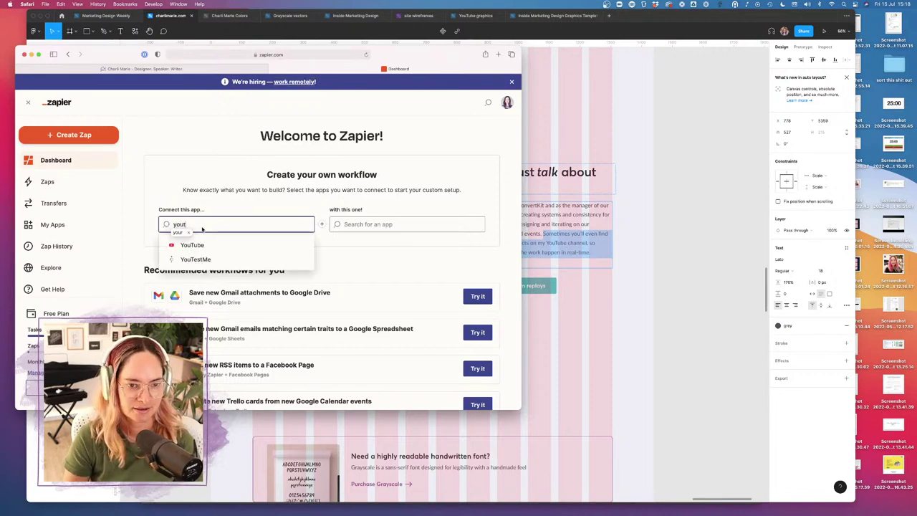
pyautogui.click(193, 245)
# - Choose Webflow as the second app and show the YouTube trigger events
pyautogui.click(374, 225)
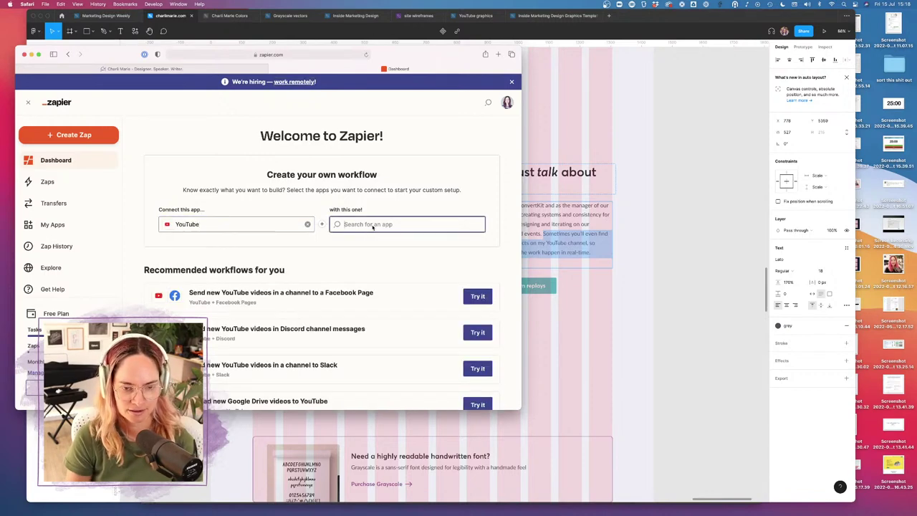
pyautogui.write('webflow')
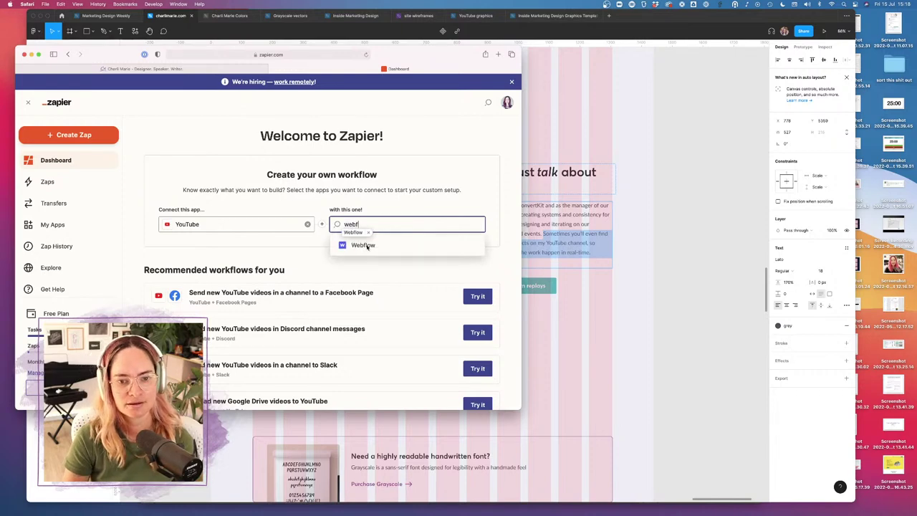
pyautogui.click(366, 245)
pyautogui.click(208, 266)
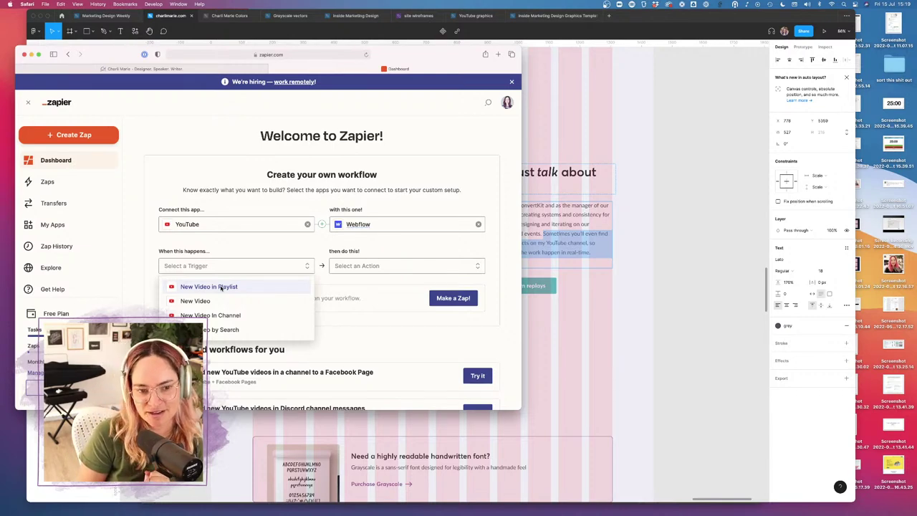
# - Delete the 'Sometimes…real-time.' live-streaming sentences from the design paragraph
pyautogui.click(644, 301)
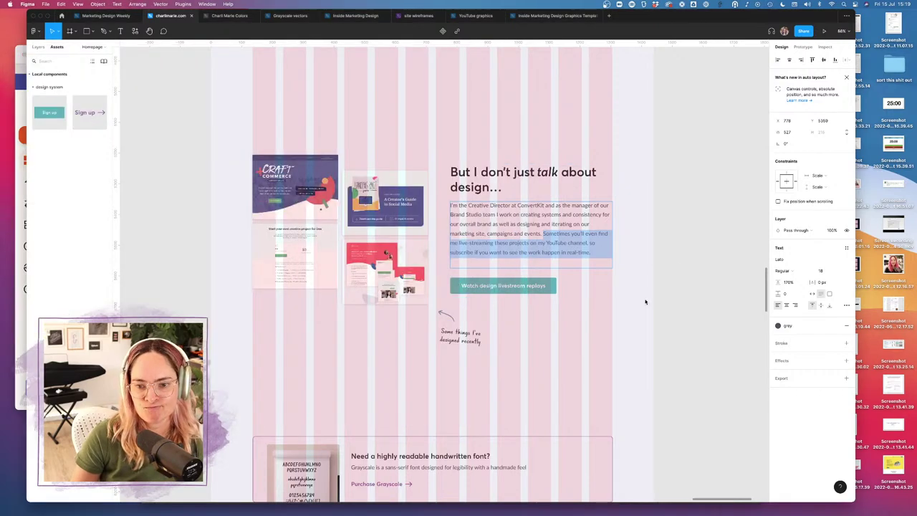
pyautogui.moveTo(594, 252); pyautogui.dragTo(543, 234)
pyautogui.press('BackSpace')
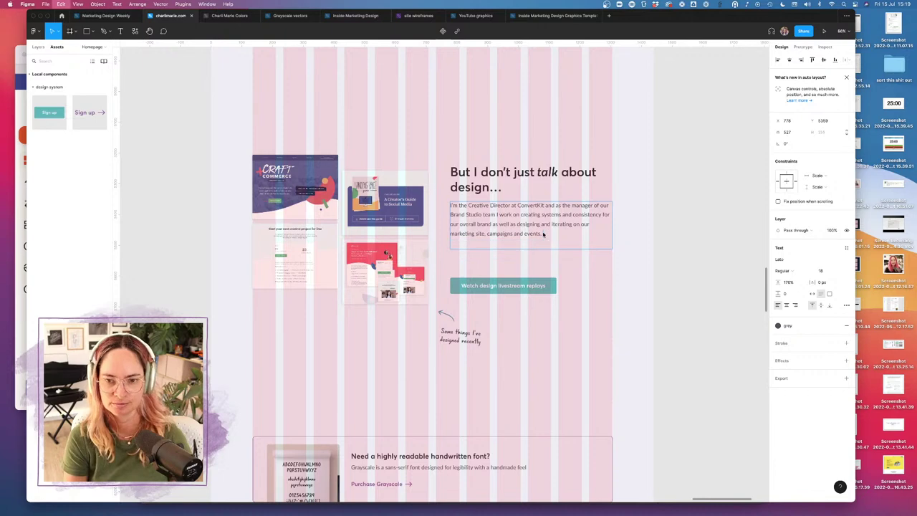
pyautogui.click(595, 303)
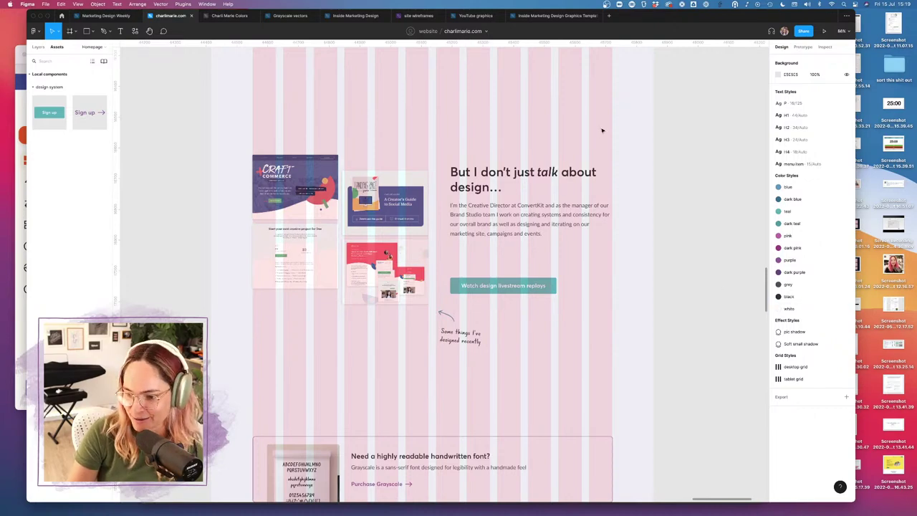
pyautogui.scroll(-3, 615, 91)
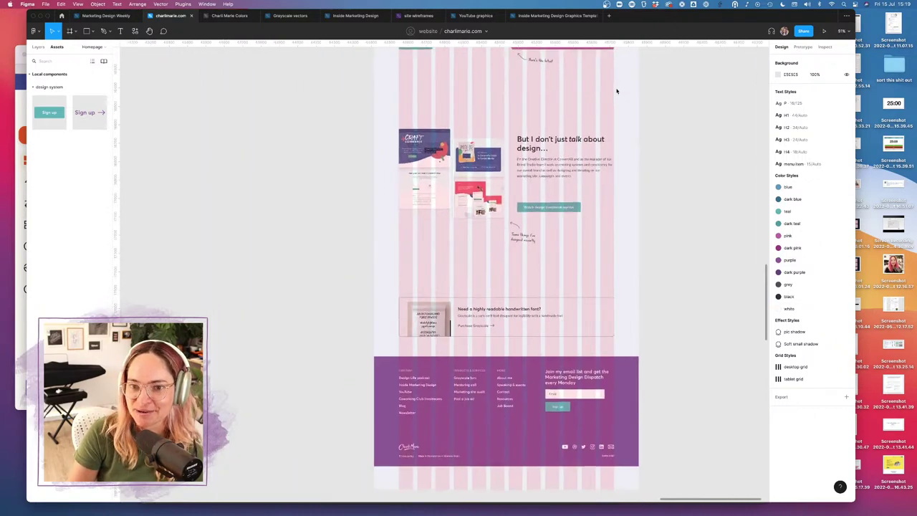
pyautogui.scroll(10, 616, 90)
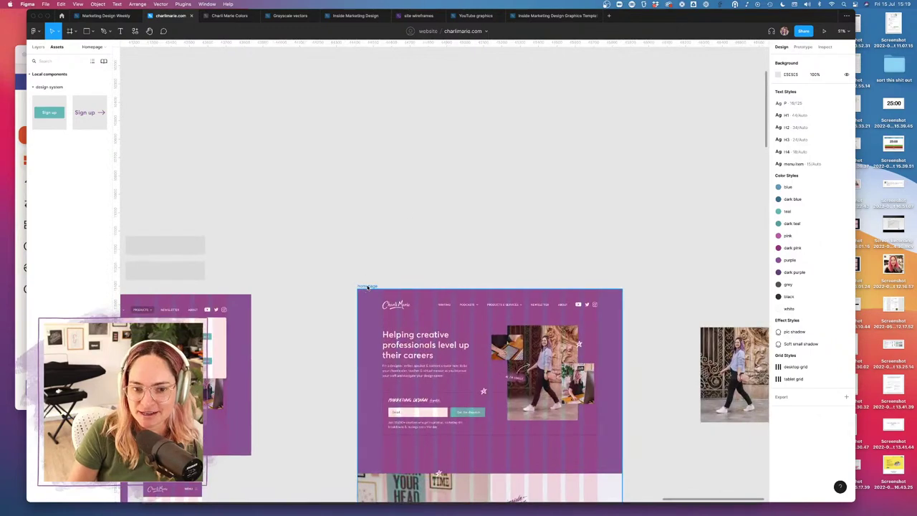
pyautogui.click(367, 287)
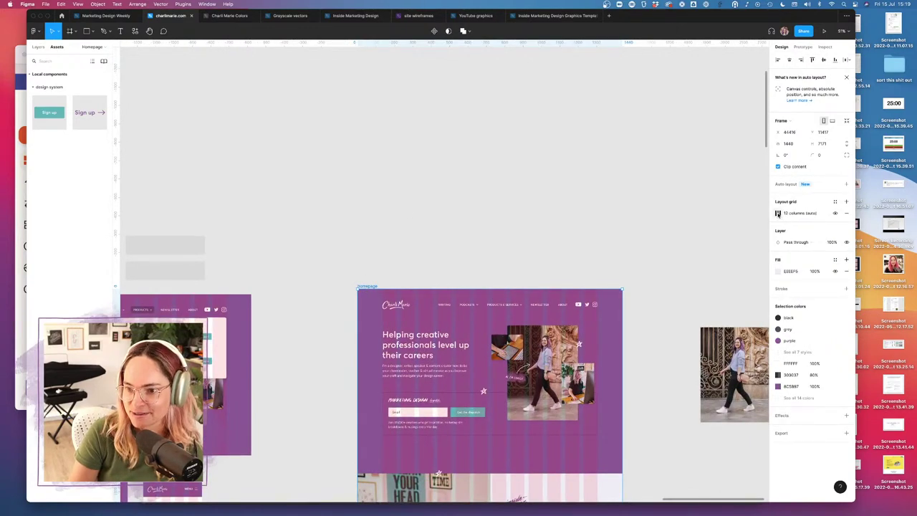
pyautogui.click(777, 213)
pyautogui.scroll(-5, 316, 316)
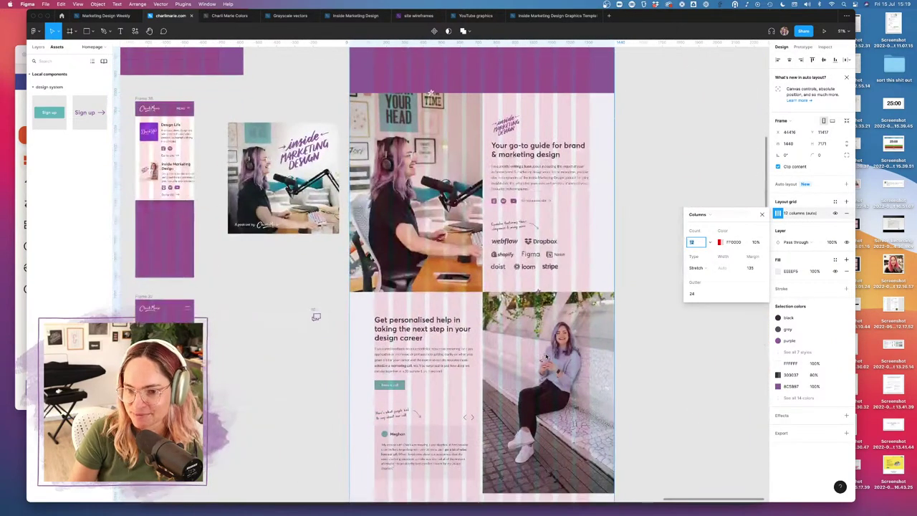
pyautogui.scroll(-8, 316, 316)
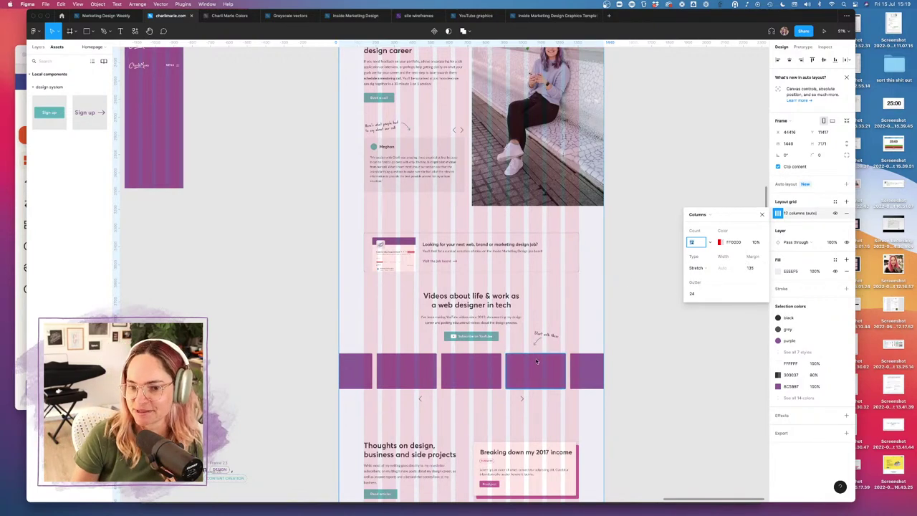
pyautogui.scroll(-5, 537, 361)
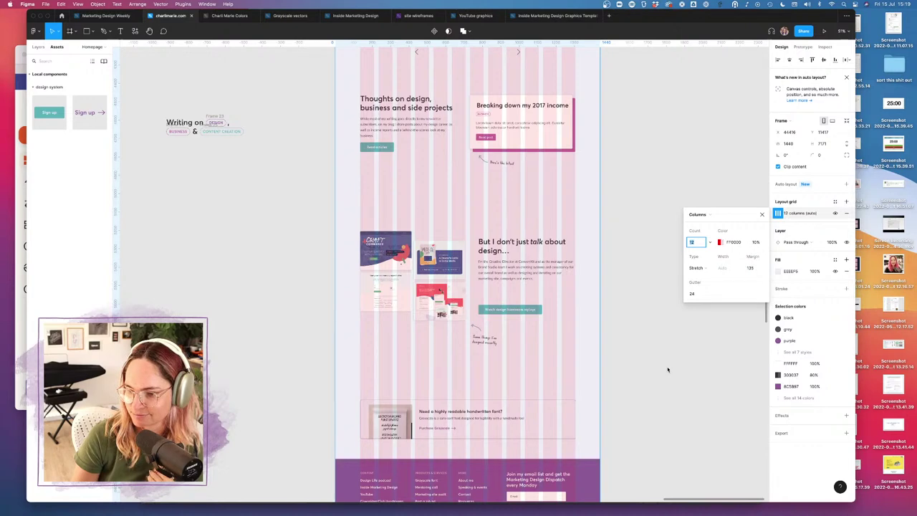
pyautogui.click(643, 372)
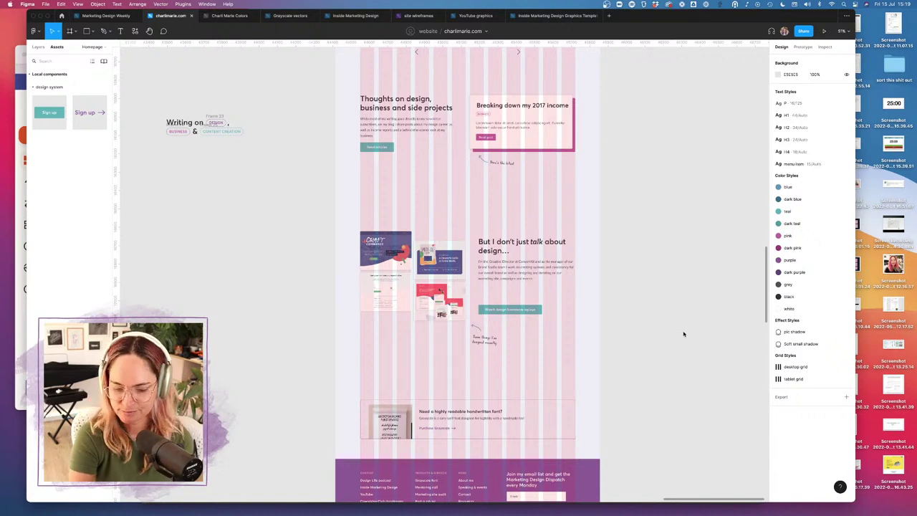
# - Move the Watch design livestream replays button up directly beneath the design paragraph
pyautogui.scroll(5, 475, 195)
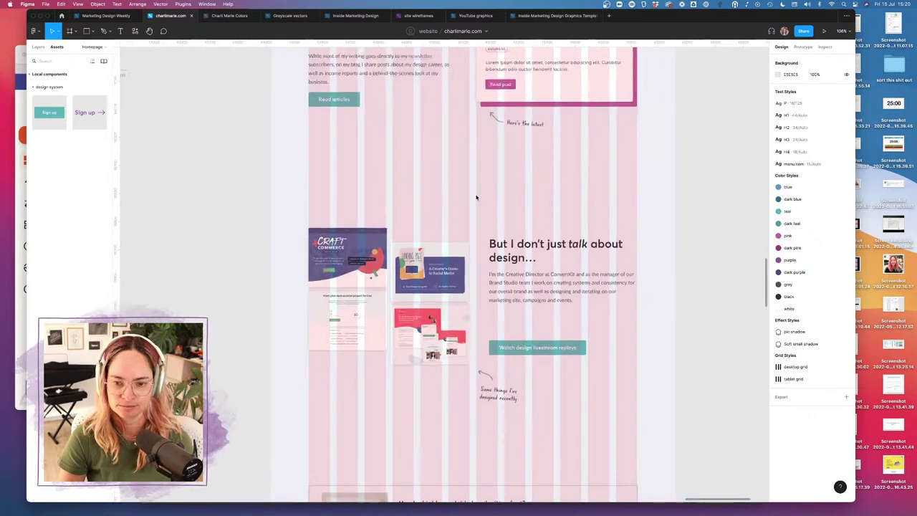
pyautogui.scroll(-2, 475, 198)
pyautogui.click(529, 343)
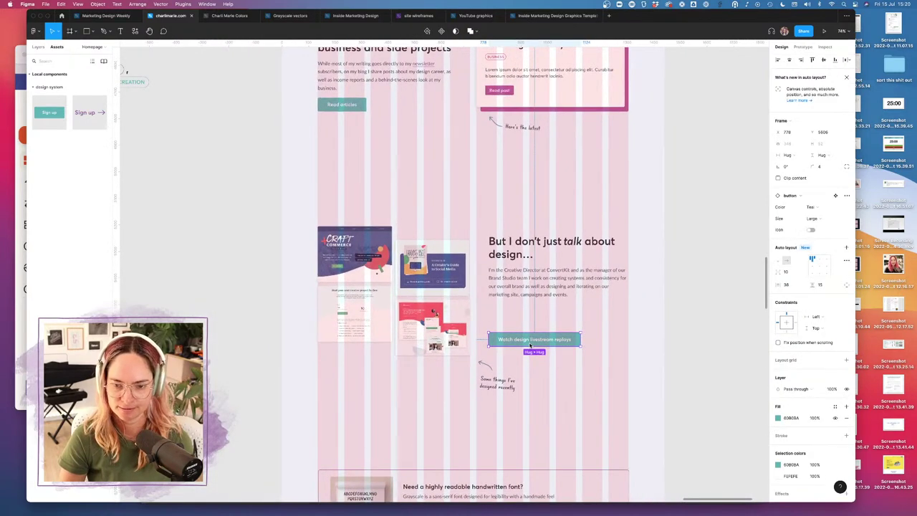
pyautogui.moveTo(539, 343); pyautogui.dragTo(537, 316)
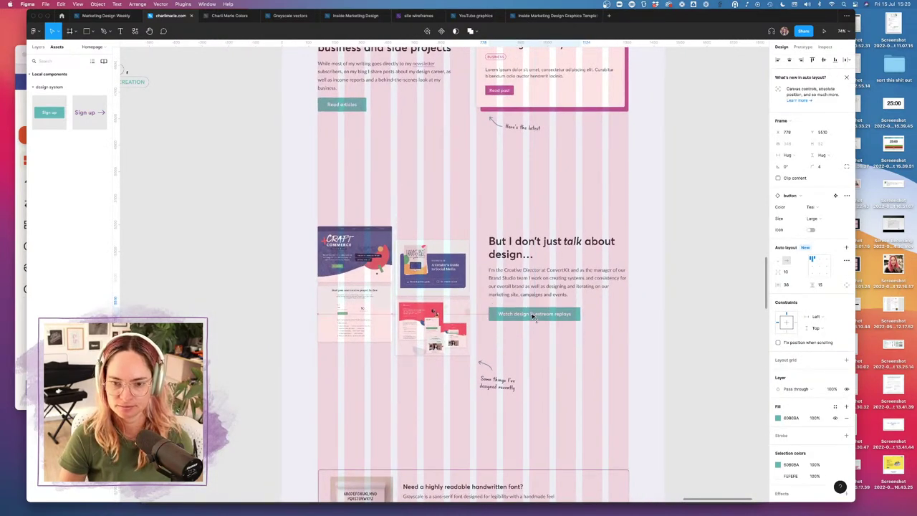
pyautogui.click(591, 372)
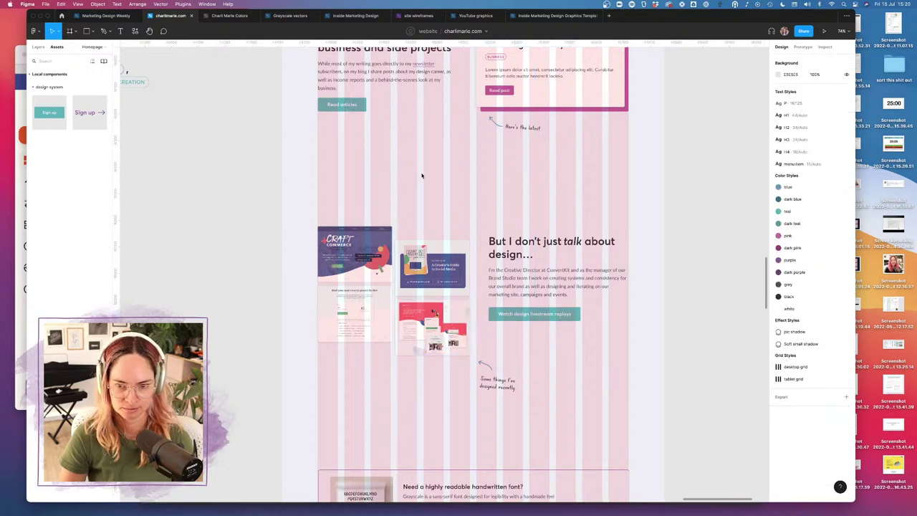
pyautogui.scroll(-5, 421, 176)
pyautogui.scroll(3, 437, 192)
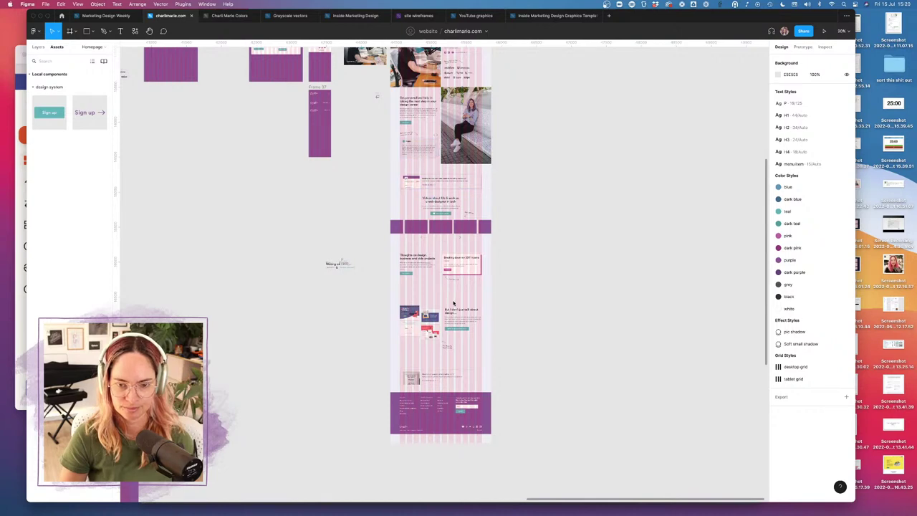
pyautogui.scroll(3, 432, 231)
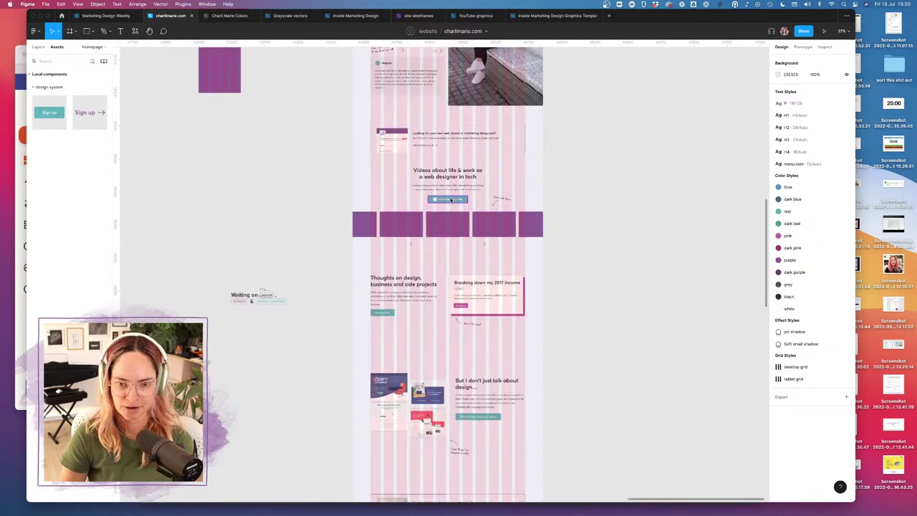
pyautogui.scroll(-3, 451, 285)
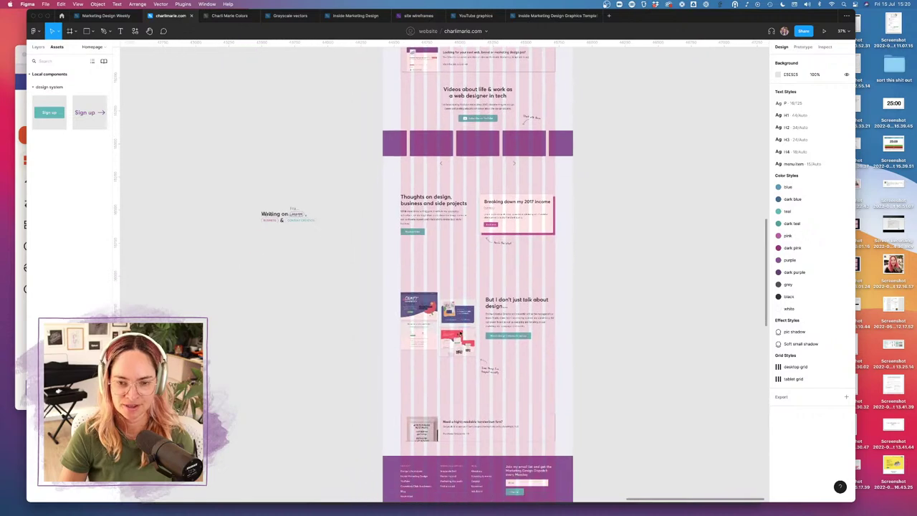
pyautogui.scroll(4, 451, 285)
pyautogui.scroll(-3, 451, 285)
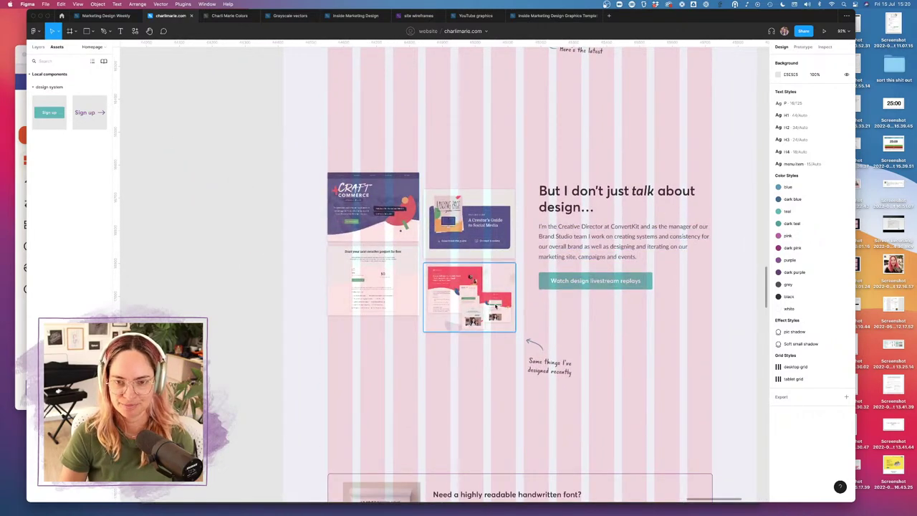
# - Place the Sign up text-link component under the thumbnails and retitle it 'See more on Dribbble'
pyautogui.scroll(-5, 501, 287)
pyautogui.scroll(5, 475, 203)
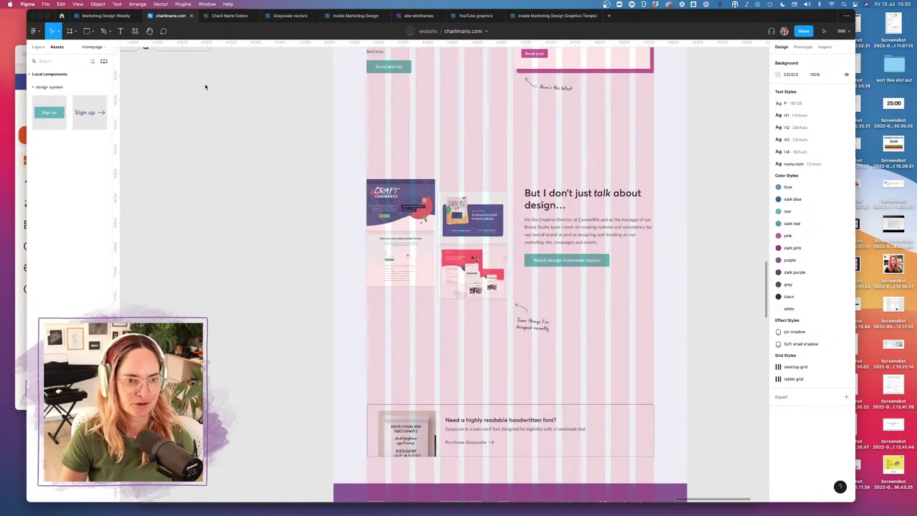
pyautogui.moveTo(86, 113); pyautogui.dragTo(380, 296)
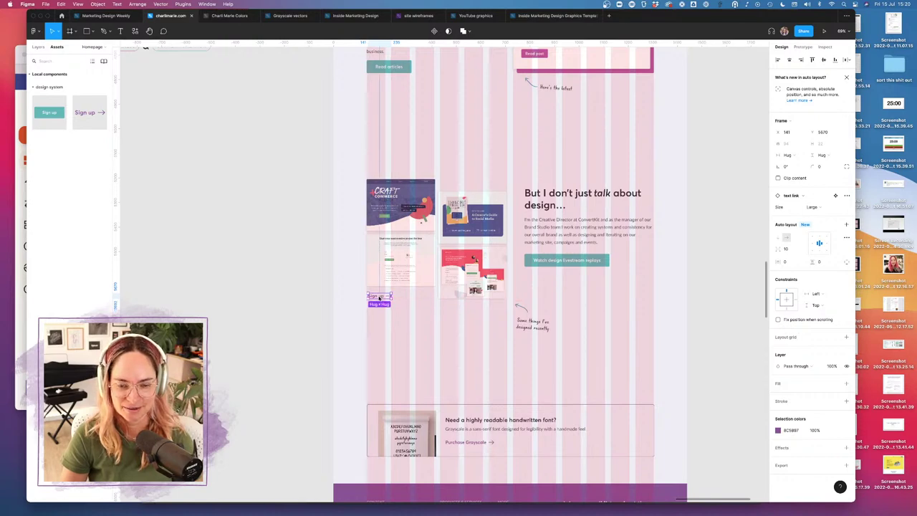
pyautogui.doubleClick(379, 297)
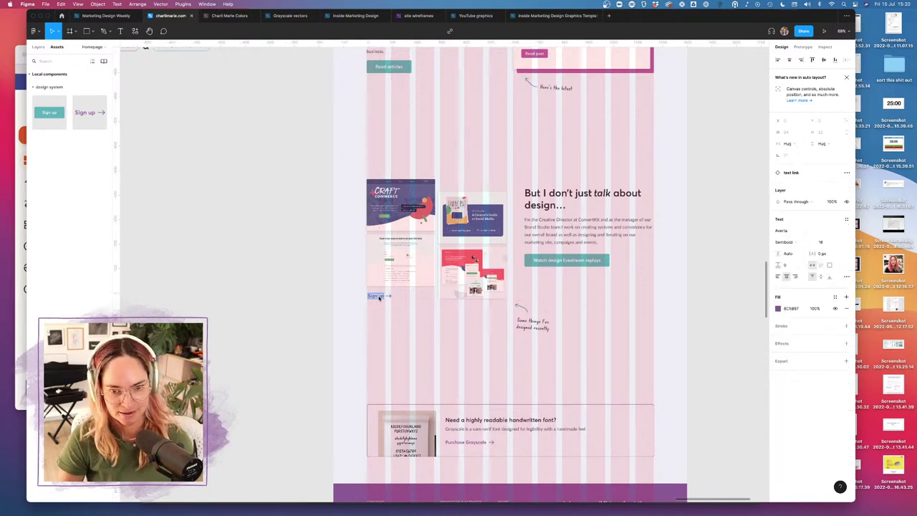
pyautogui.write('See more on Dr')
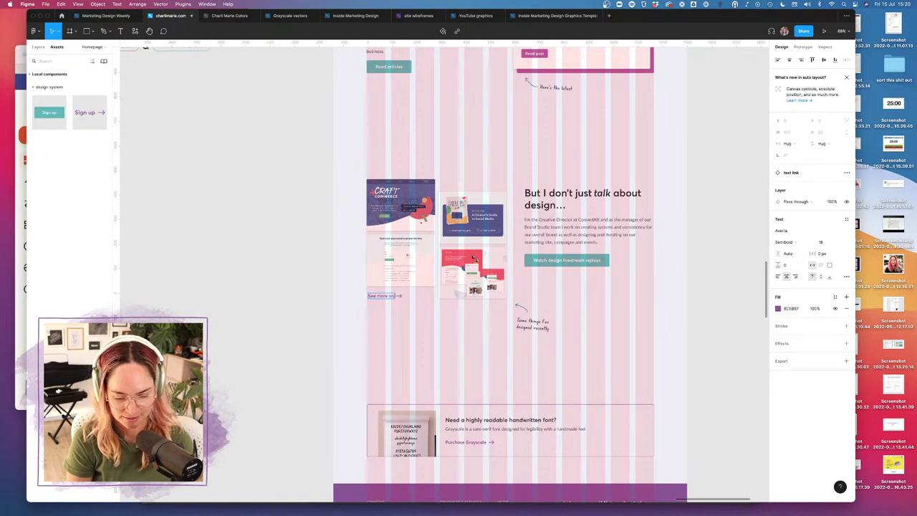
pyautogui.write('ibbble')
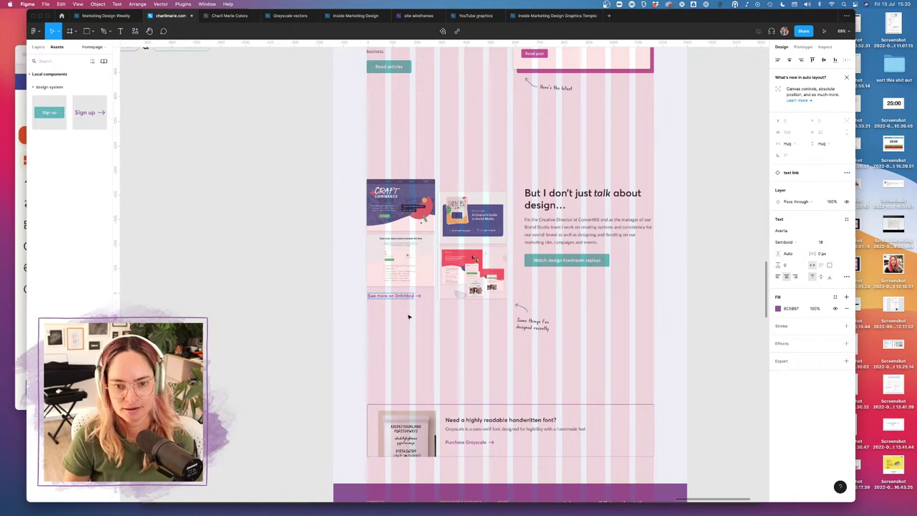
pyautogui.click(433, 341)
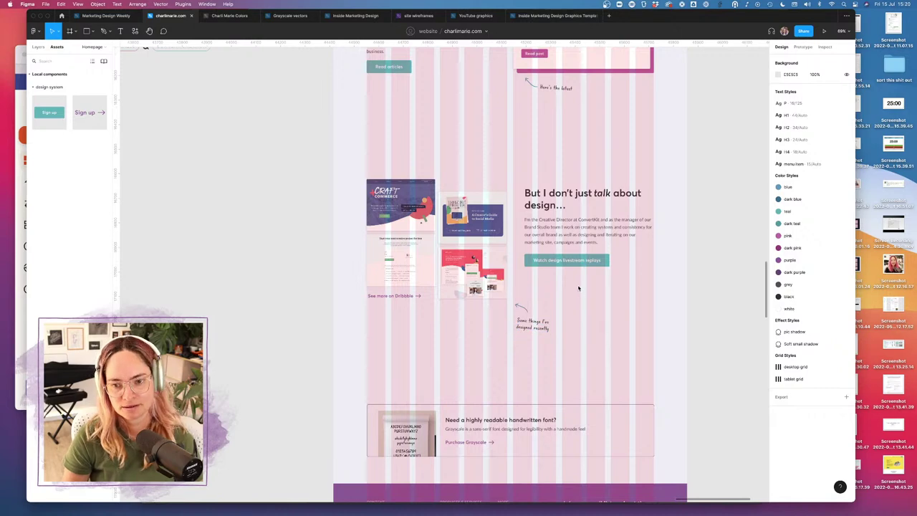
pyautogui.click(566, 260)
# - Duplicate the design intro paragraph, paste in the live-streaming text, and position it below
pyautogui.moveTo(561, 265); pyautogui.dragTo(598, 359)
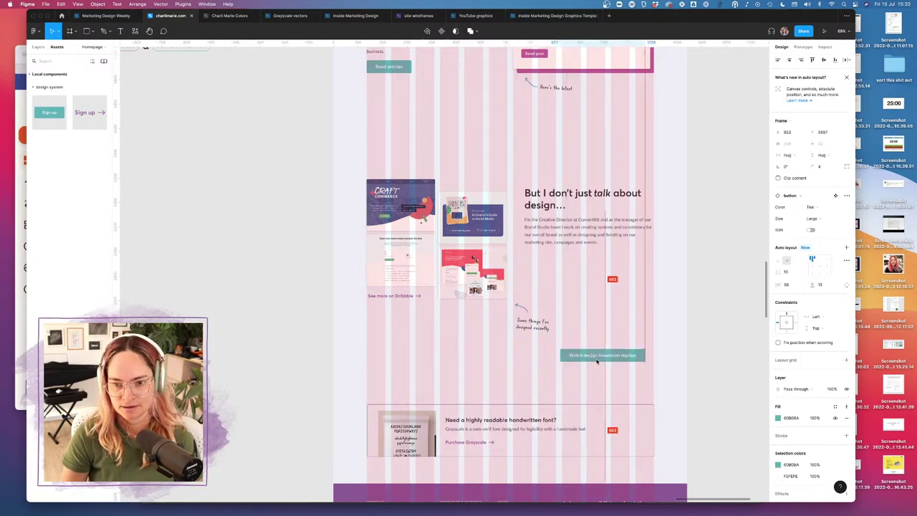
pyautogui.click(565, 239)
pyautogui.moveTo(565, 239); pyautogui.dragTo(569, 286)
pyautogui.press('Return')
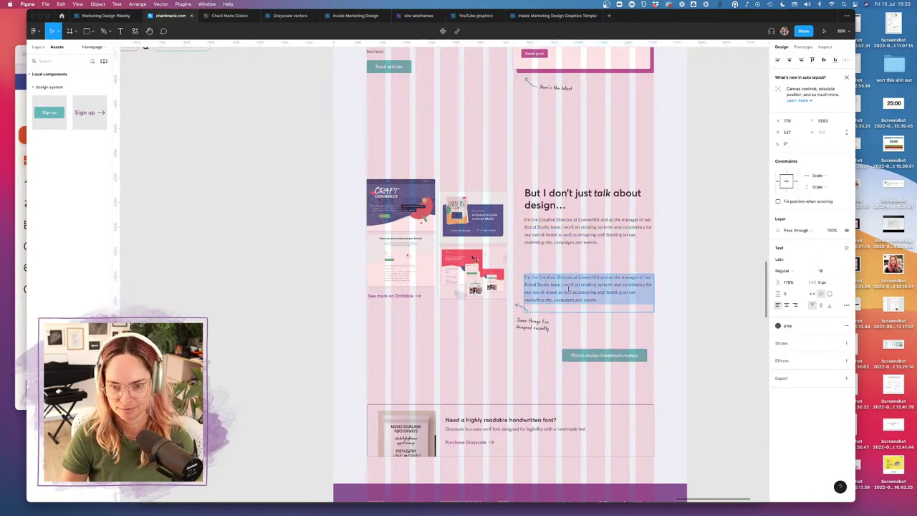
pyautogui.write("Sometimes you'll even find me live-streaming these projects on my YouTube channel, so subscribe if you want to see the work happen in real time.")
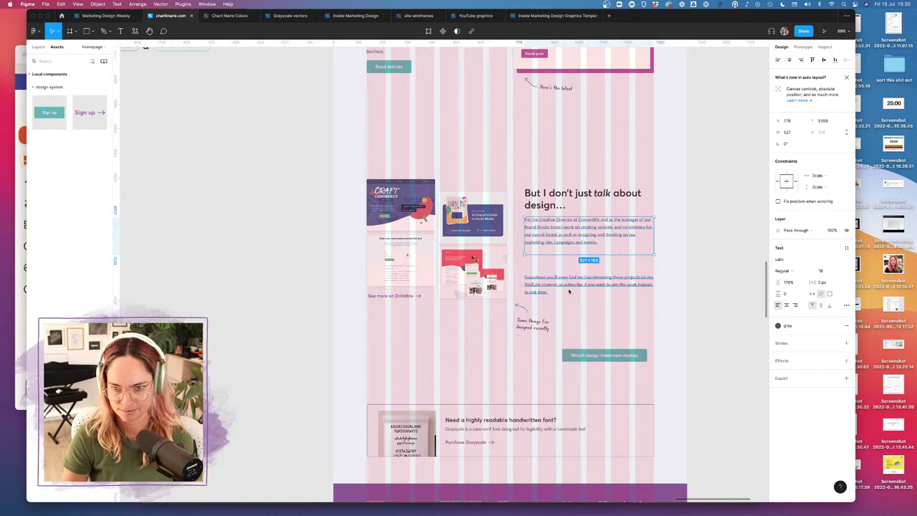
pyautogui.press('Escape')
pyautogui.click(549, 286)
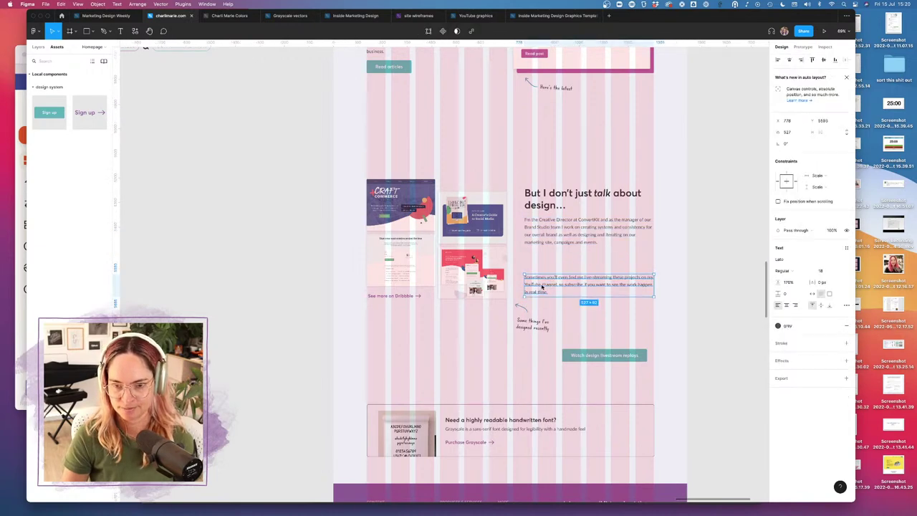
pyautogui.moveTo(542, 286); pyautogui.dragTo(542, 268)
pyautogui.press('Escape')
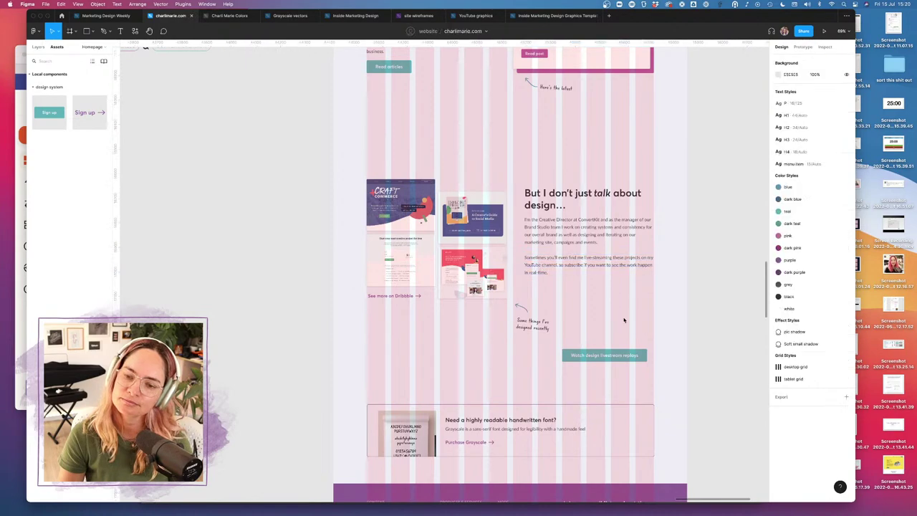
# - Move the livestream replays button up directly under the new live-streaming paragraph
pyautogui.scroll(5, 602, 311)
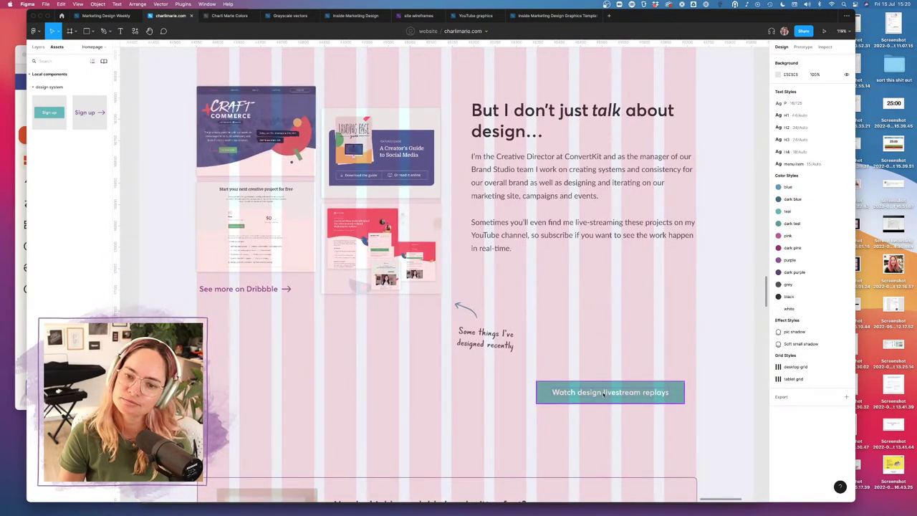
pyautogui.moveTo(603, 393); pyautogui.dragTo(539, 281)
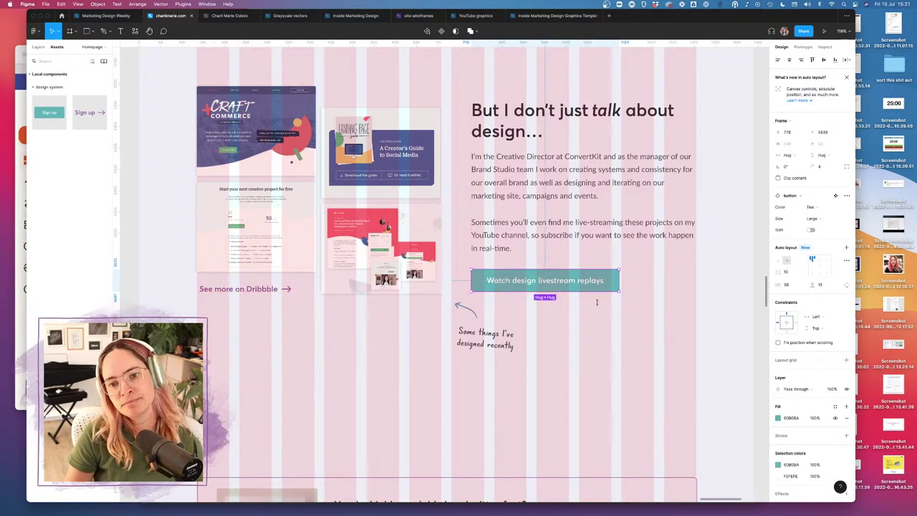
pyautogui.click(647, 341)
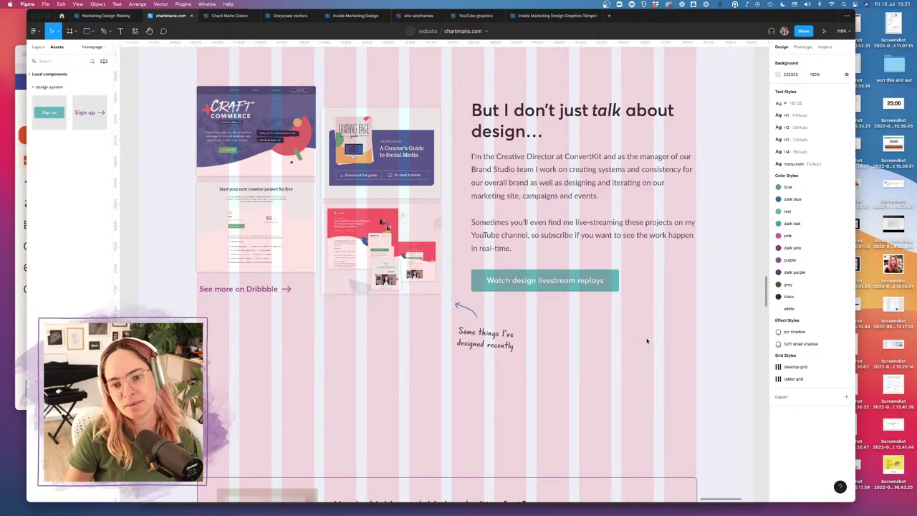
pyautogui.click(519, 227)
pyautogui.click(548, 285)
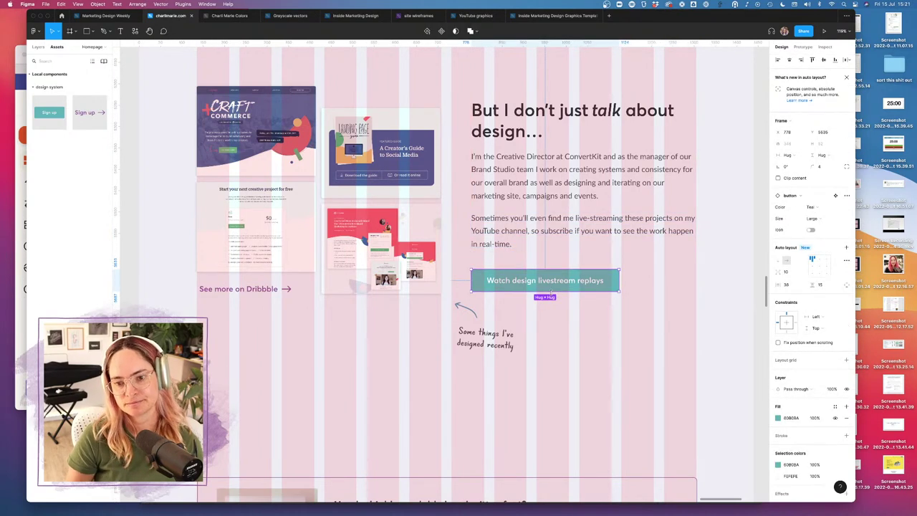
pyautogui.moveTo(550, 285); pyautogui.dragTo(550, 281)
pyautogui.click(581, 292)
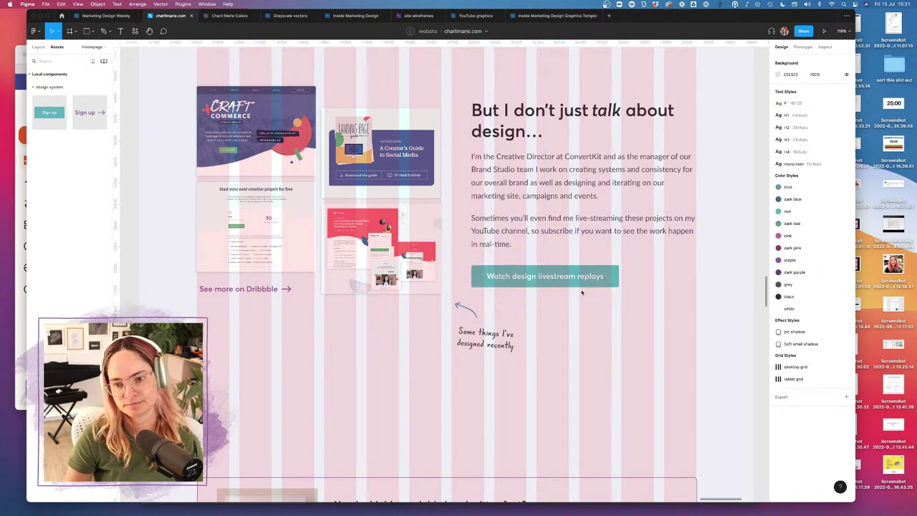
# - Turn on the button's YouTube play icon and hide the layout grids
pyautogui.click(577, 280)
pyautogui.click(812, 230)
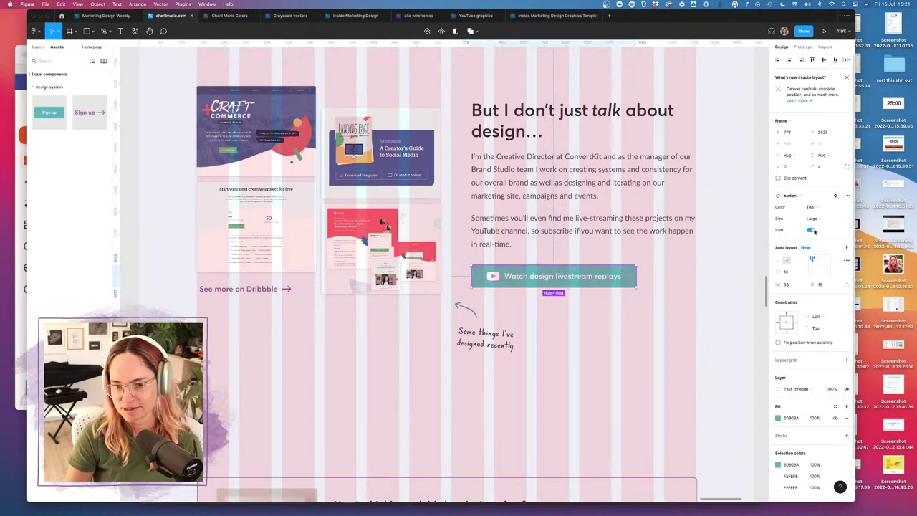
pyautogui.click(563, 358)
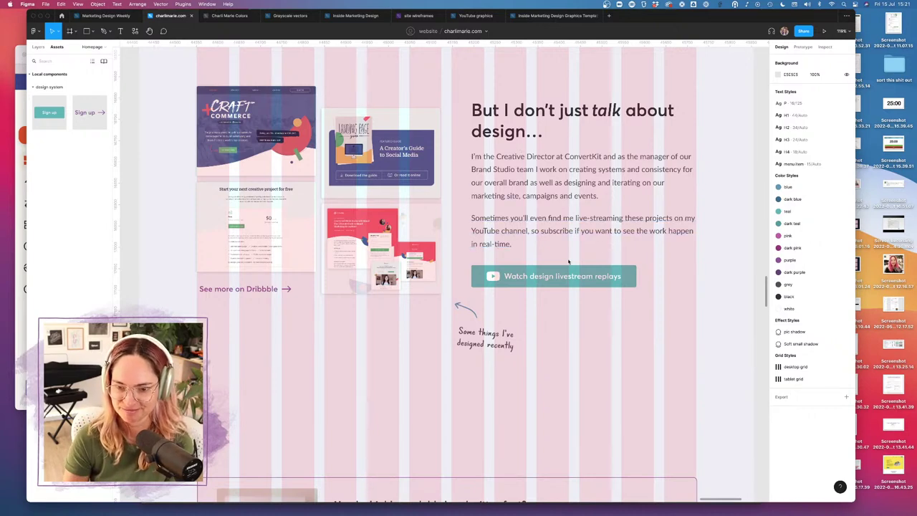
pyautogui.hotkey('ctrl', 'g')
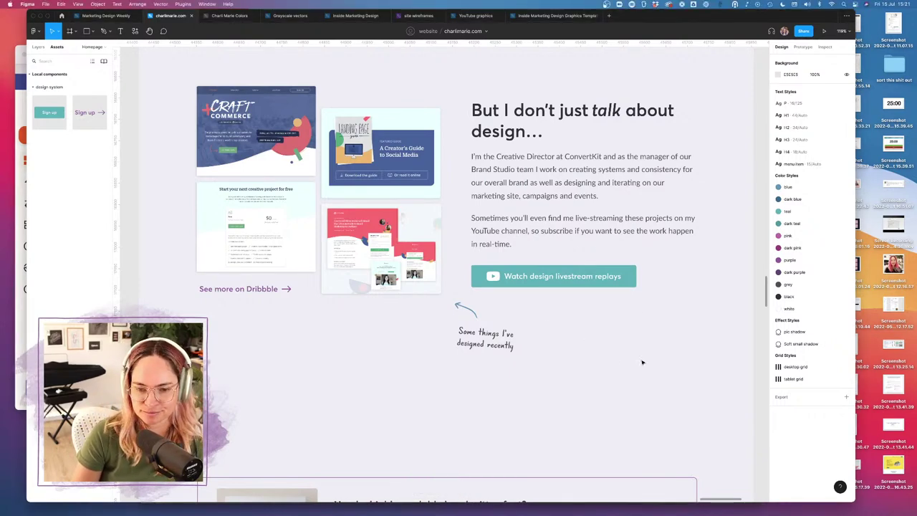
# - Undo an accidental move of the page frame
pyautogui.rightClick(540, 361)
pyautogui.press('Escape')
pyautogui.moveTo(491, 334); pyautogui.dragTo(487, 331)
pyautogui.press('super+z')
# - Move the 'Some things I've designed recently' note below See more on Dribbble, arrow alongside
pyautogui.click(501, 334)
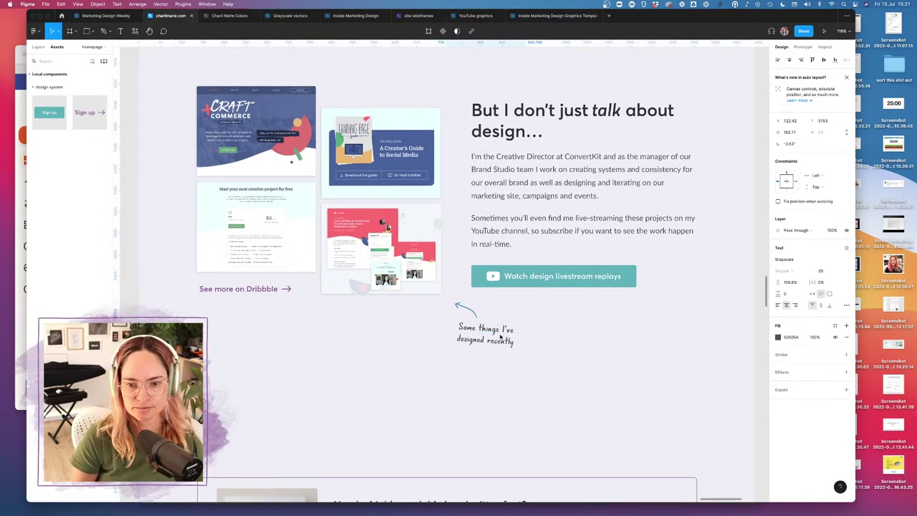
pyautogui.click(500, 336)
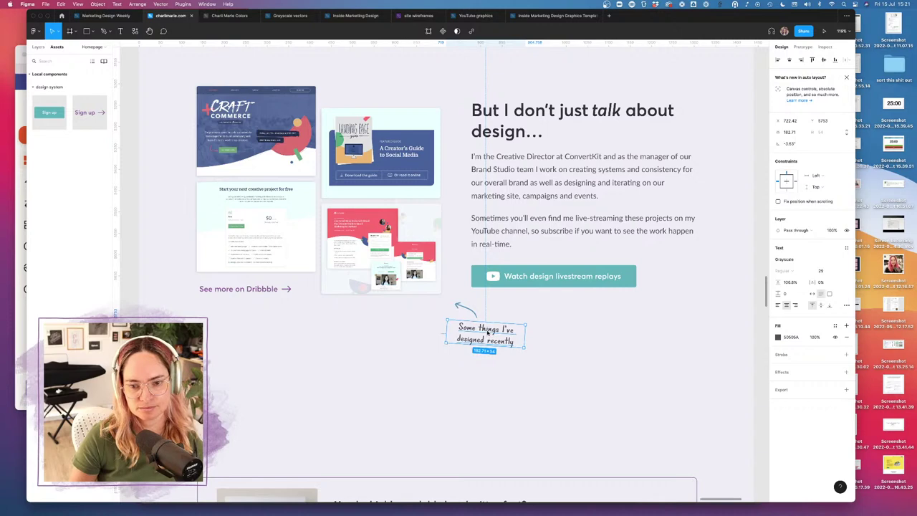
pyautogui.moveTo(487, 331); pyautogui.dragTo(399, 305)
pyautogui.moveTo(469, 310); pyautogui.dragTo(428, 304)
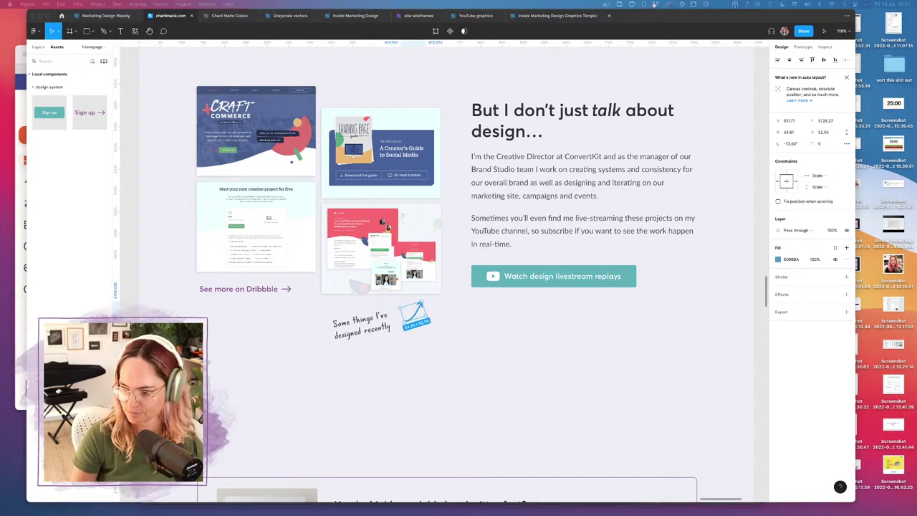
pyautogui.click(404, 320)
pyautogui.moveTo(415, 315); pyautogui.dragTo(406, 317)
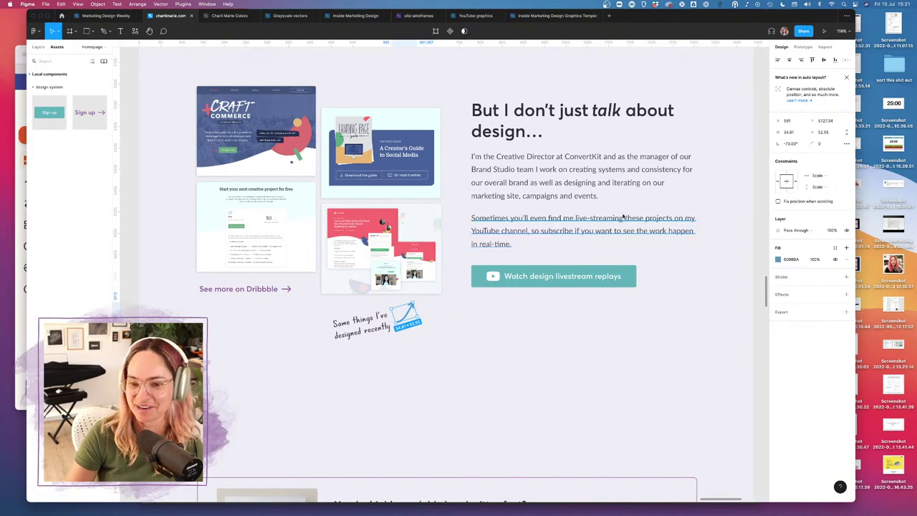
# - Zoom to the design system and select the Sign up button component set's teal variant
pyautogui.click(545, 277)
pyautogui.scroll(-10, 567, 279)
pyautogui.scroll(-5, 567, 279)
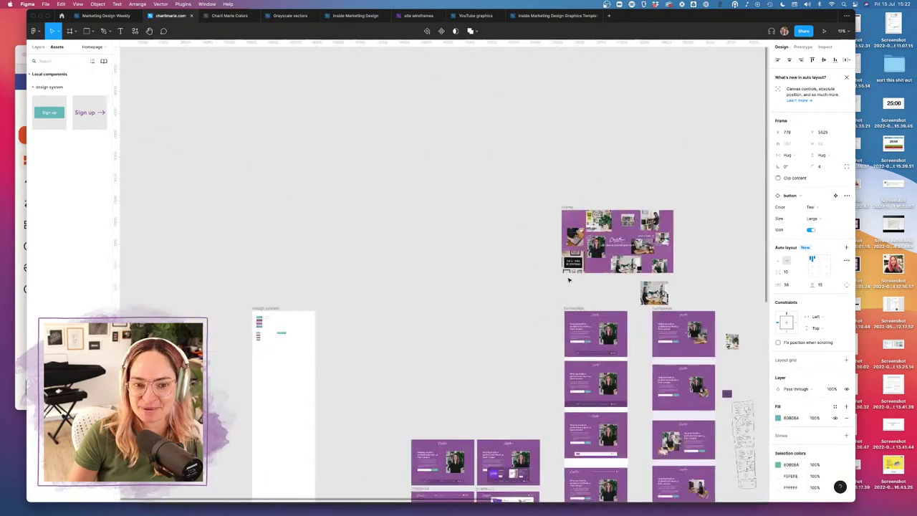
pyautogui.scroll(15, 310, 259)
pyautogui.scroll(-3, 314, 263)
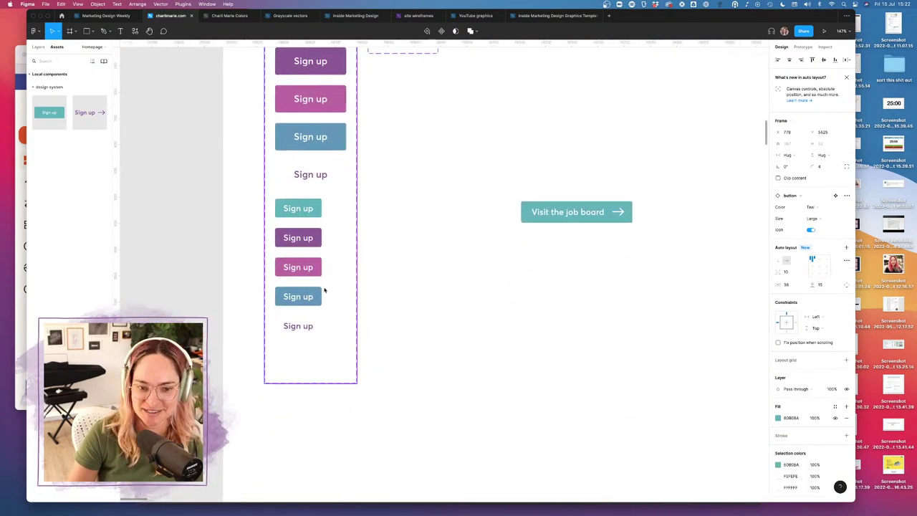
pyautogui.scroll(5, 415, 178)
pyautogui.click(340, 150)
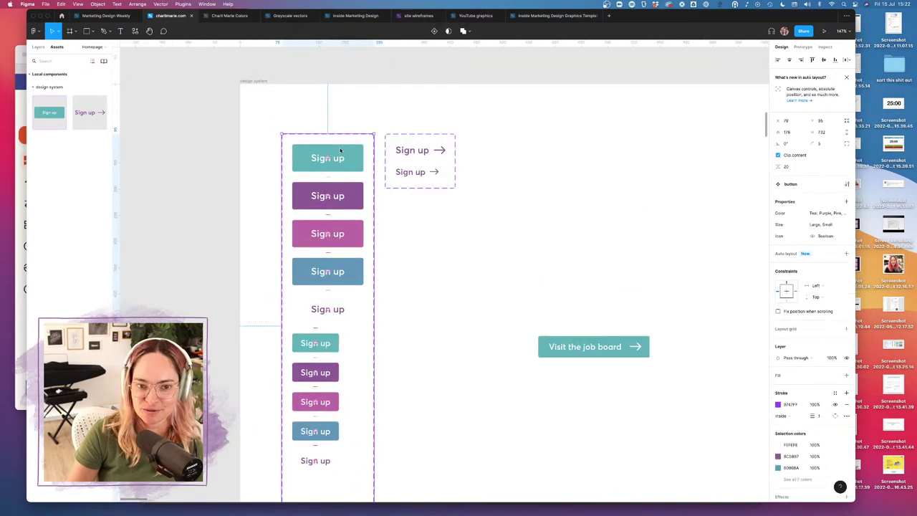
pyautogui.click(340, 150)
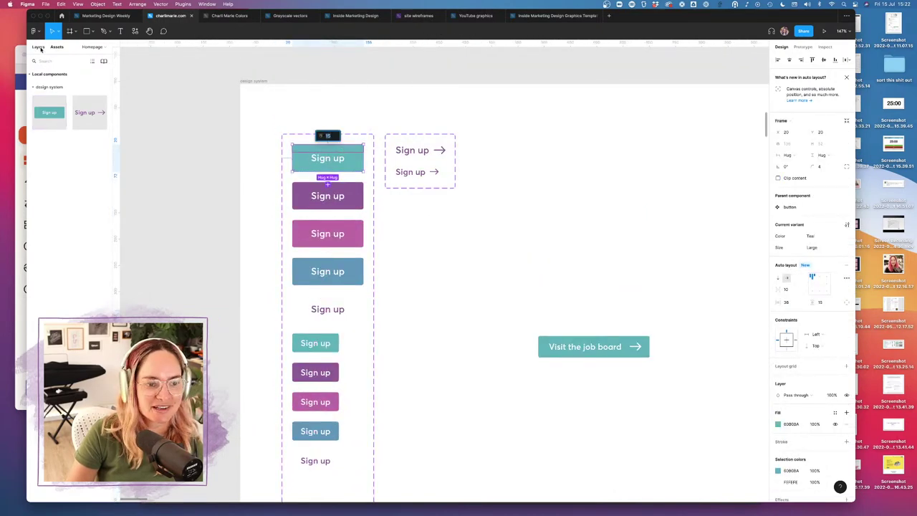
# - Show the layer tree and step through the teal button's label, button, and component set
pyautogui.click(38, 48)
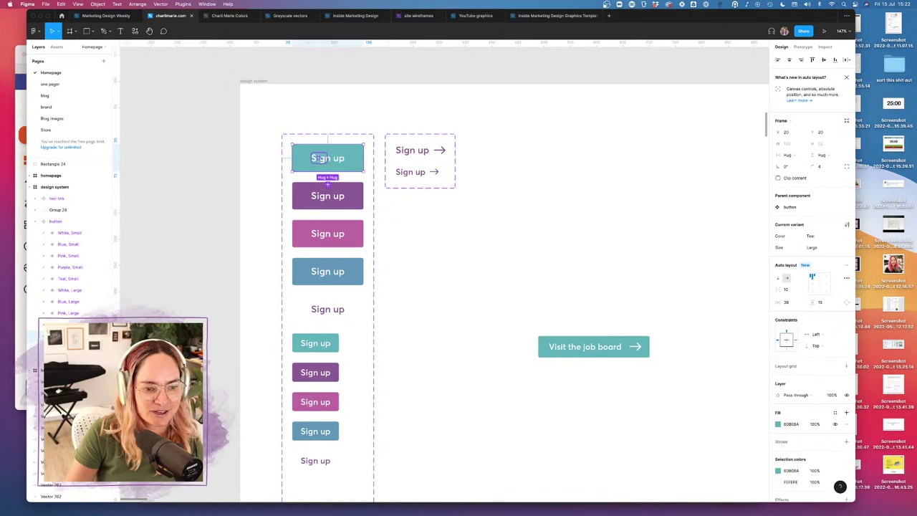
pyautogui.click(318, 159)
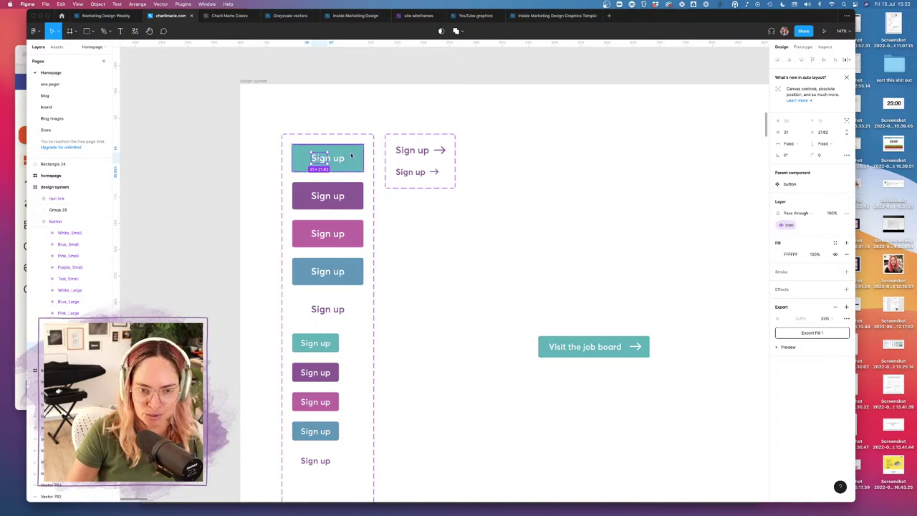
pyautogui.click(308, 152)
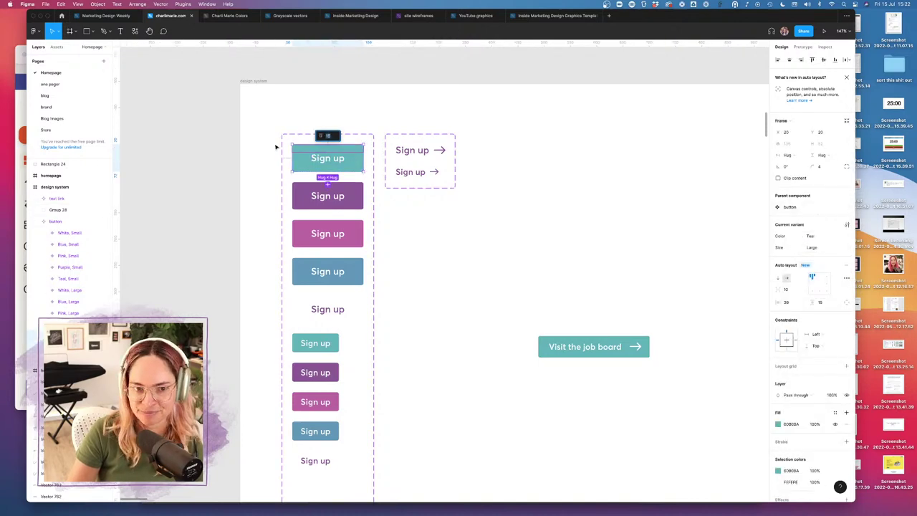
pyautogui.click(298, 136)
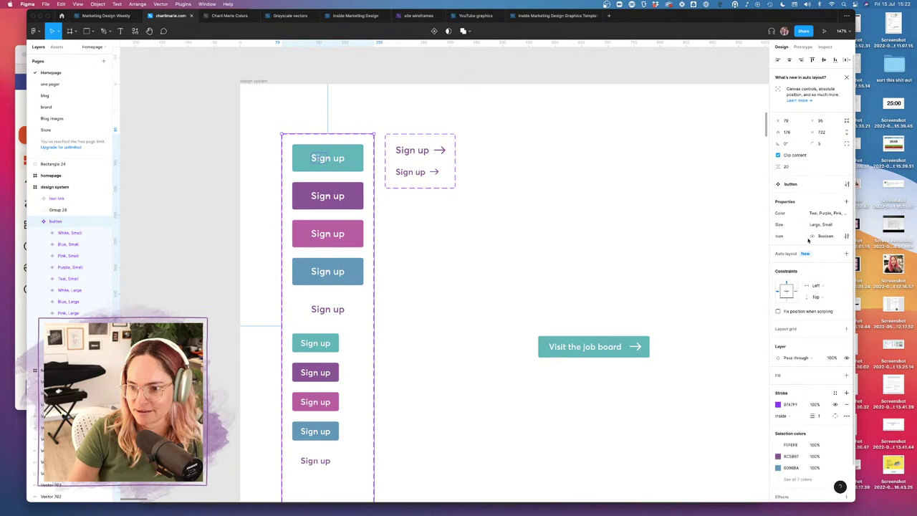
# - Move the 'But I don't just talk about design' section up about 56 px
pyautogui.scroll(-5, 677, 232)
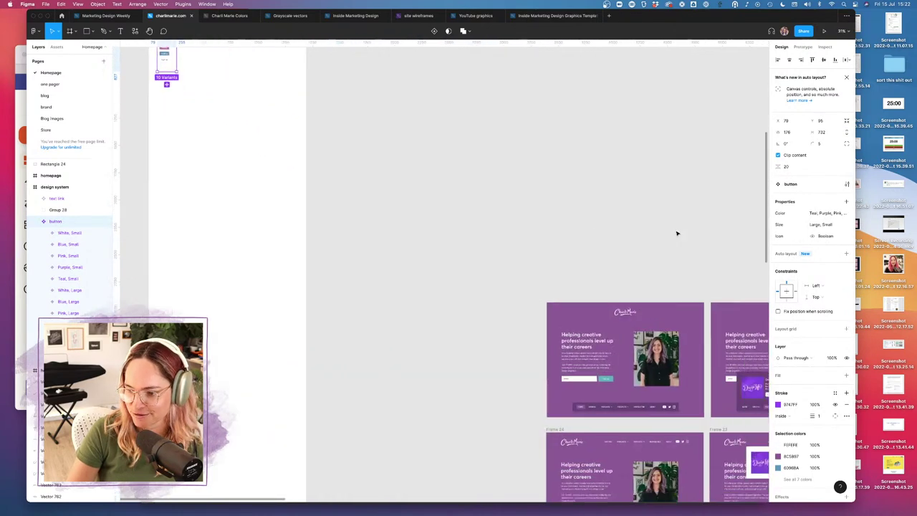
pyautogui.hscroll(15, 676, 232)
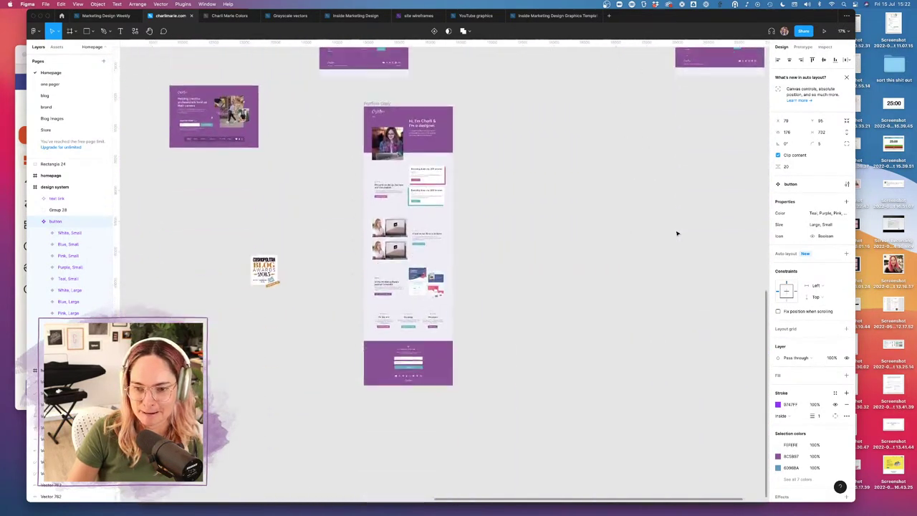
pyautogui.scroll(-10, 677, 232)
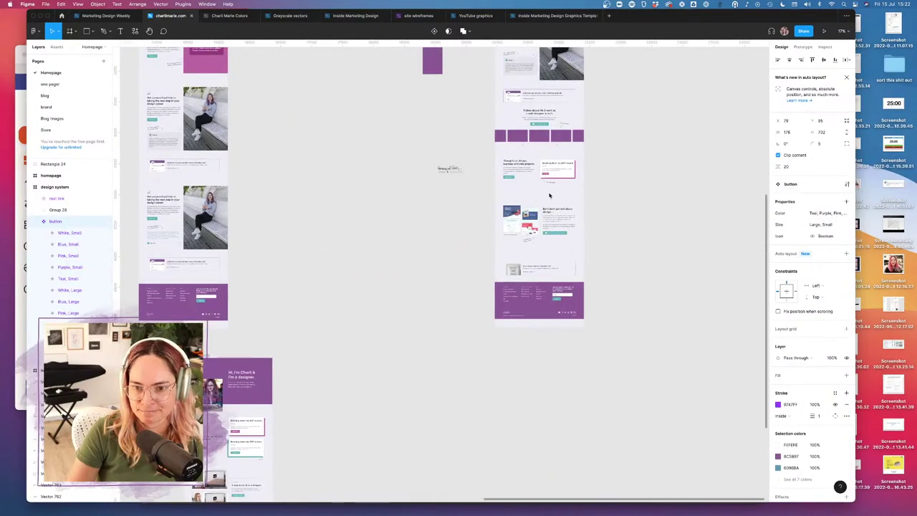
pyautogui.scroll(5, 549, 195)
pyautogui.scroll(4, 549, 195)
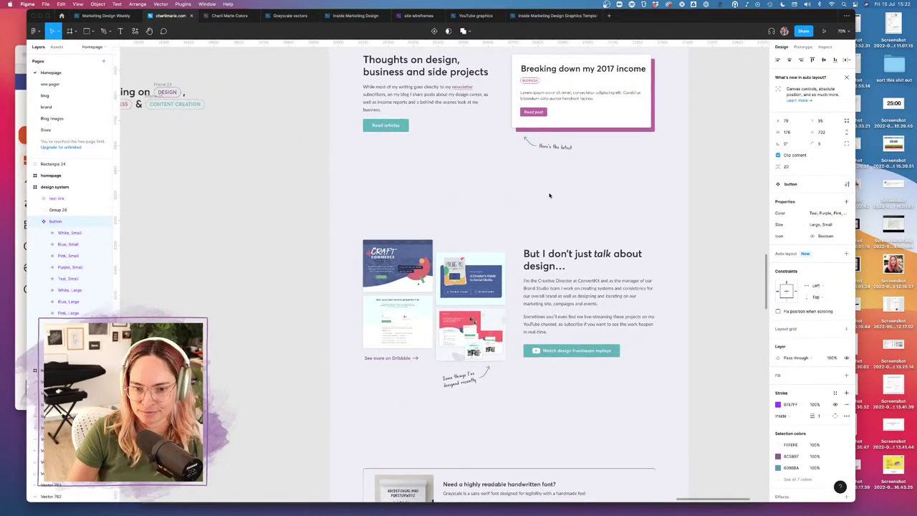
pyautogui.scroll(-2, 549, 195)
pyautogui.scroll(3, 549, 195)
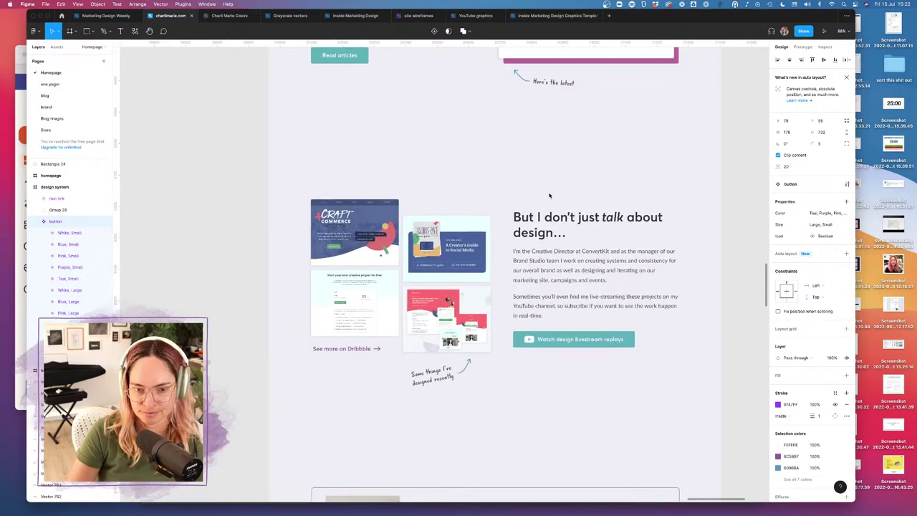
pyautogui.scroll(-1, 550, 194)
pyautogui.hscroll(1, 550, 194)
pyautogui.scroll(-5, 549, 195)
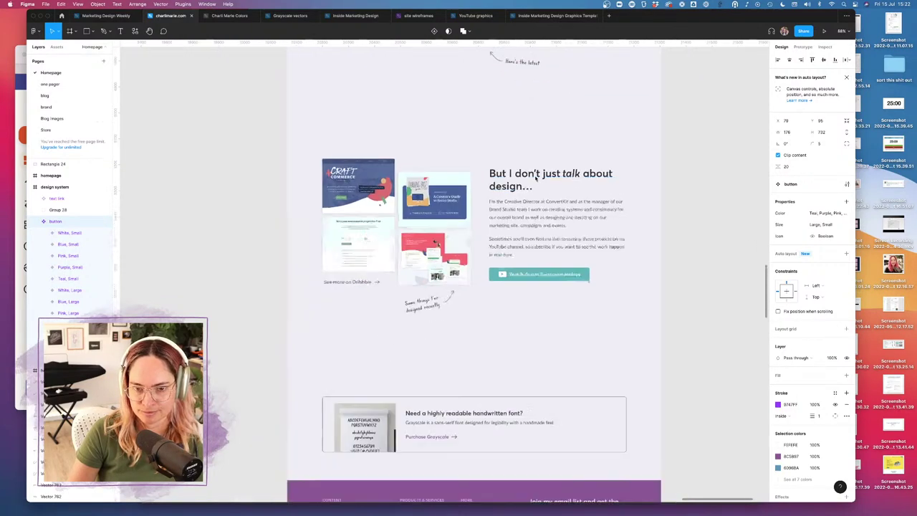
pyautogui.moveTo(381, 159); pyautogui.dragTo(616, 259)
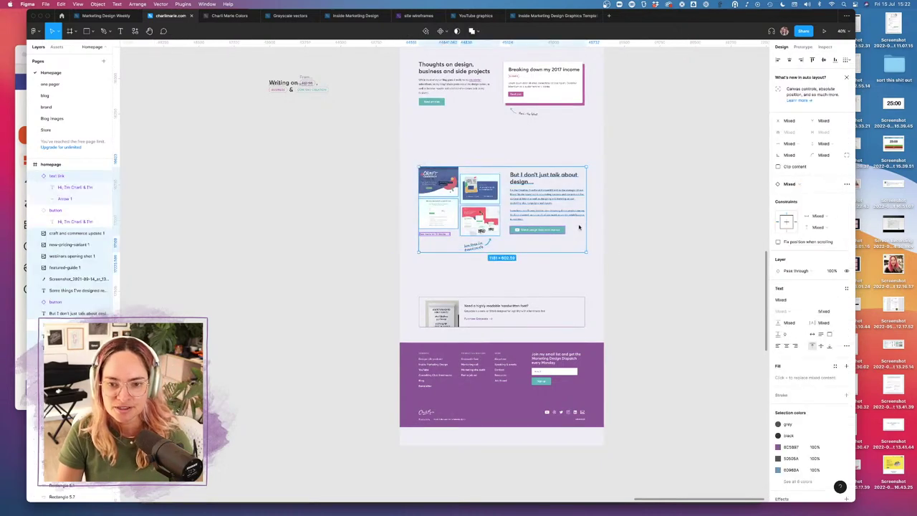
pyautogui.scroll(-5, 593, 175)
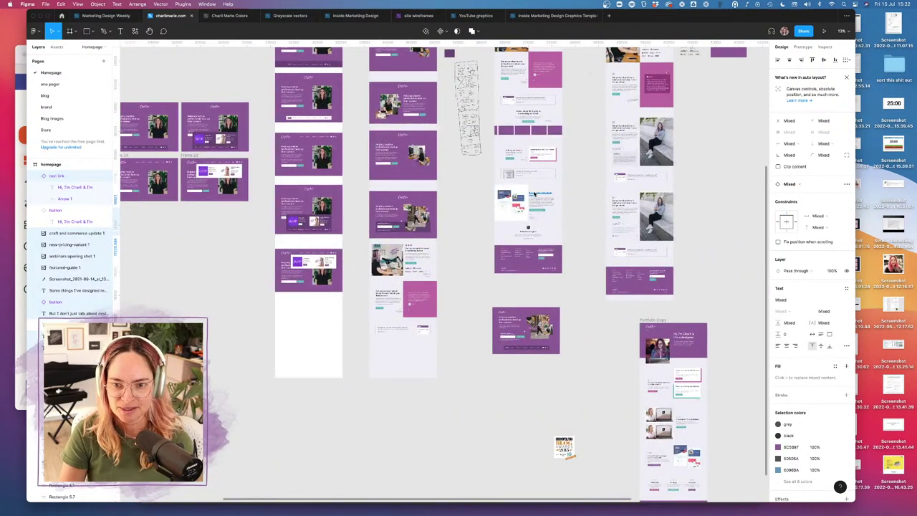
pyautogui.scroll(-3, 594, 265)
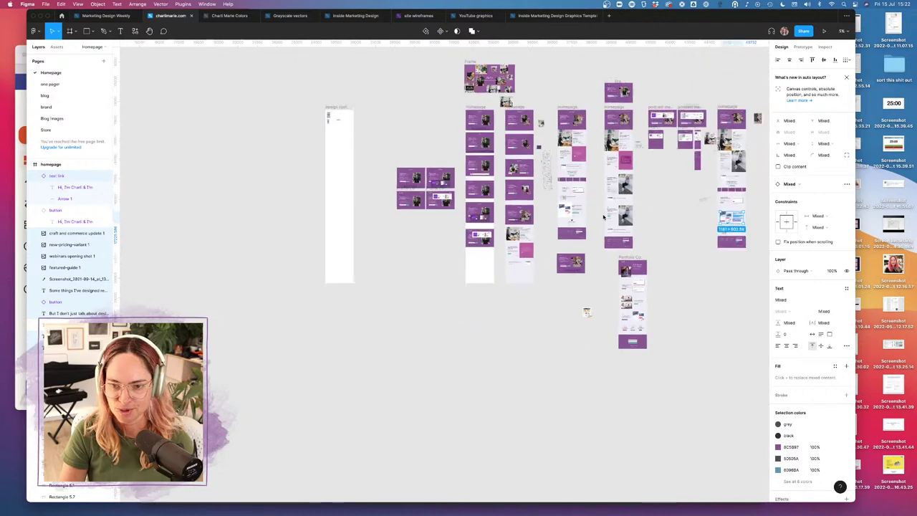
pyautogui.scroll(10, 477, 229)
pyautogui.scroll(5, 469, 223)
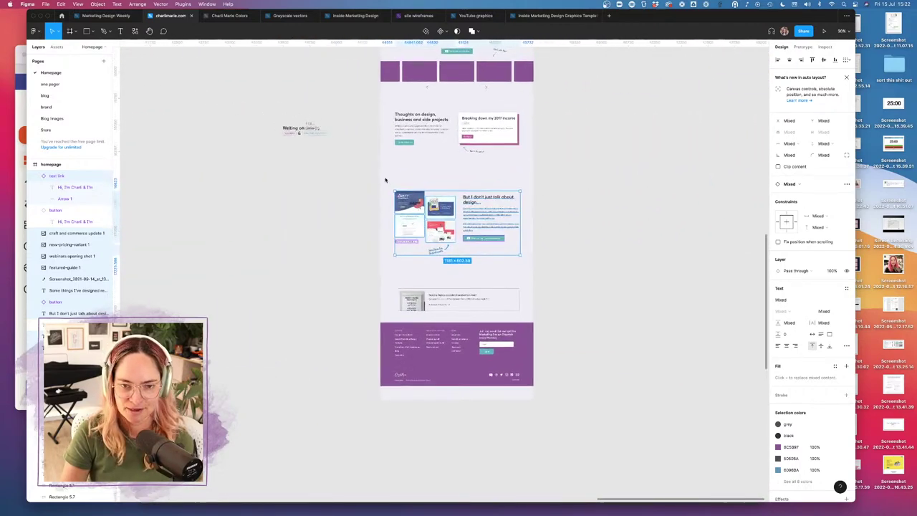
pyautogui.moveTo(572, 248); pyautogui.dragTo(571, 208)
pyautogui.click(364, 300)
# - Shift the handwritten-font card up so it sits just below the design section
pyautogui.hscroll(5, 625, 226)
pyautogui.scroll(3, 625, 227)
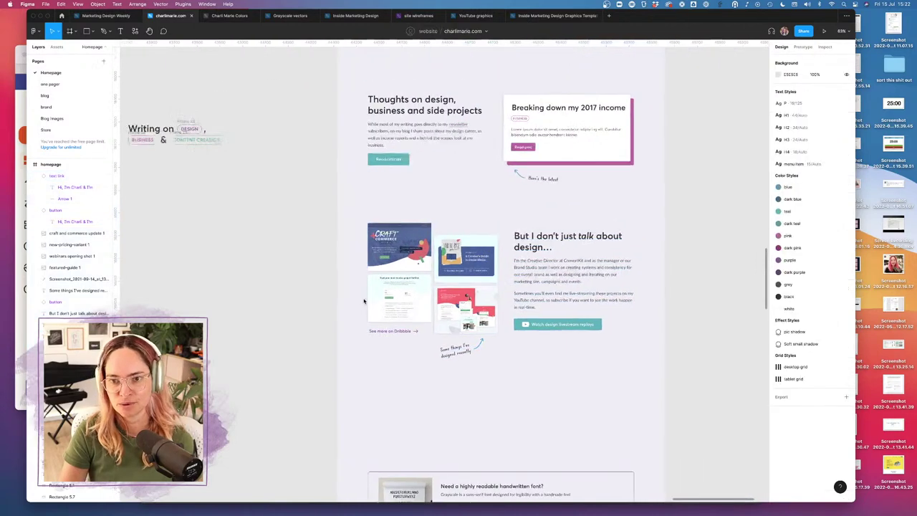
pyautogui.scroll(-6, 430, 279)
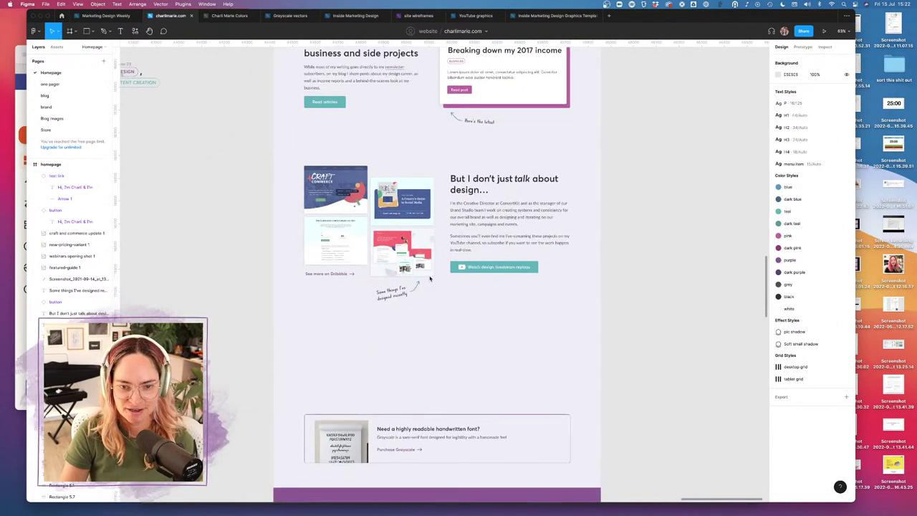
pyautogui.moveTo(298, 297); pyautogui.dragTo(625, 365)
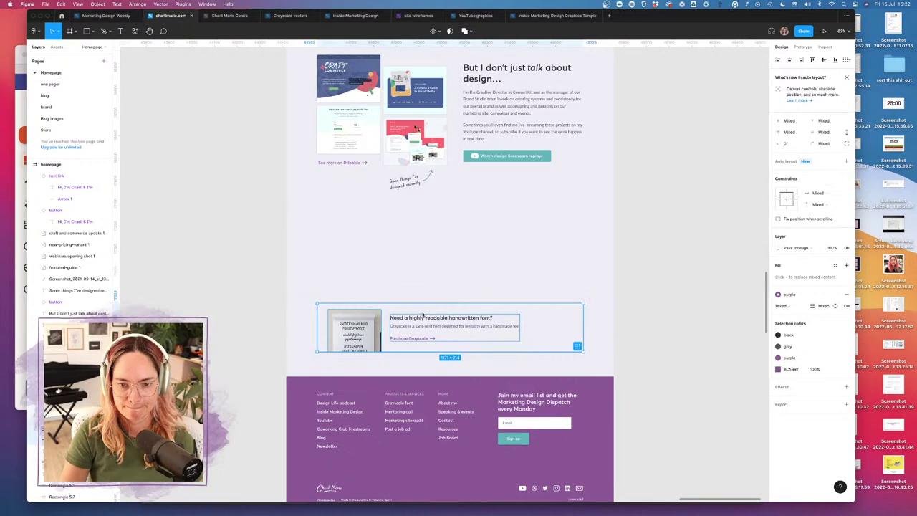
pyautogui.moveTo(420, 320); pyautogui.dragTo(426, 246)
pyautogui.click(506, 323)
# - Raise the purple footer to close the gap under the font card
pyautogui.scroll(-6, 506, 323)
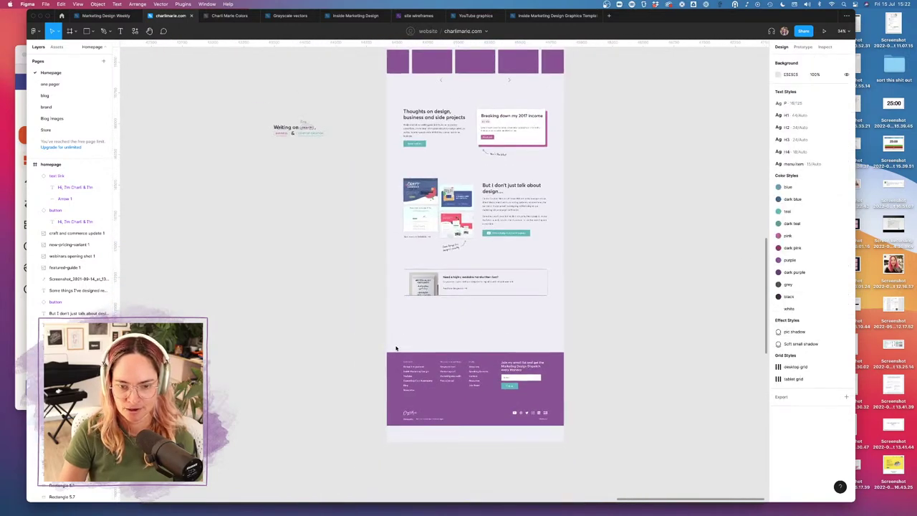
pyautogui.moveTo(395, 347); pyautogui.dragTo(614, 446)
pyautogui.moveTo(556, 420); pyautogui.dragTo(533, 356)
pyautogui.click(607, 364)
pyautogui.scroll(6, 512, 285)
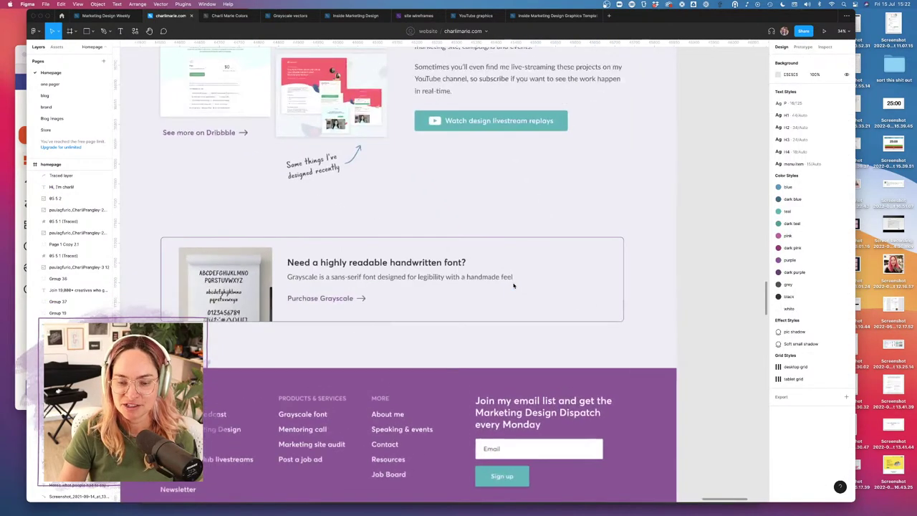
pyautogui.scroll(-4, 513, 285)
pyautogui.scroll(1, 512, 285)
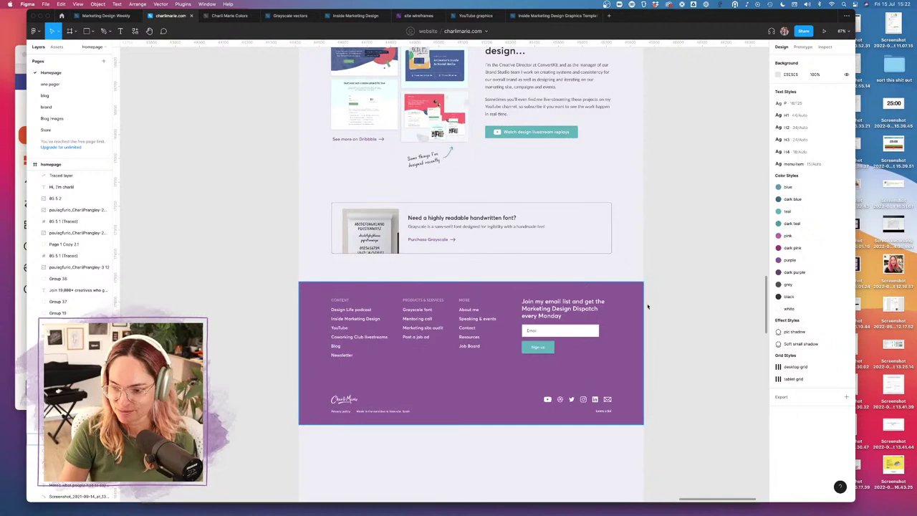
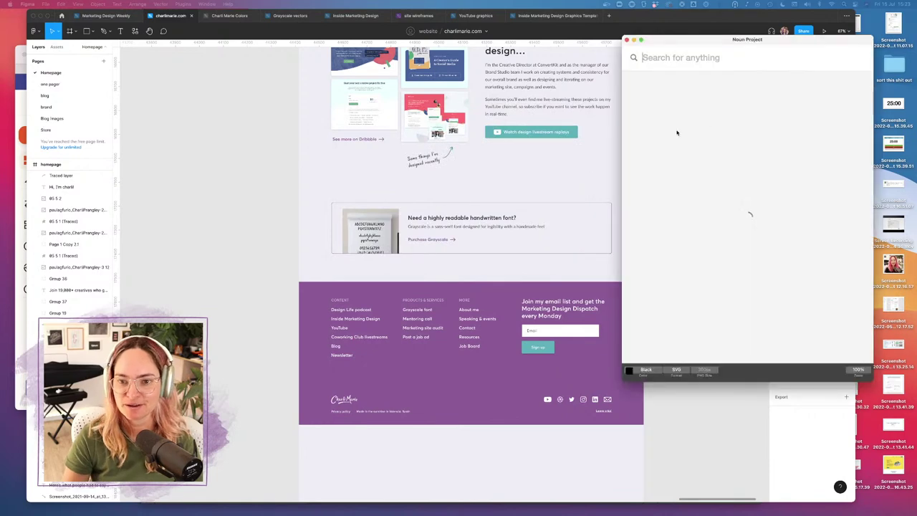
# - Search Noun Project for 'tiktok' and drag the first TikTok icon onto the canvas beside the footer
pyautogui.write('tiktok')
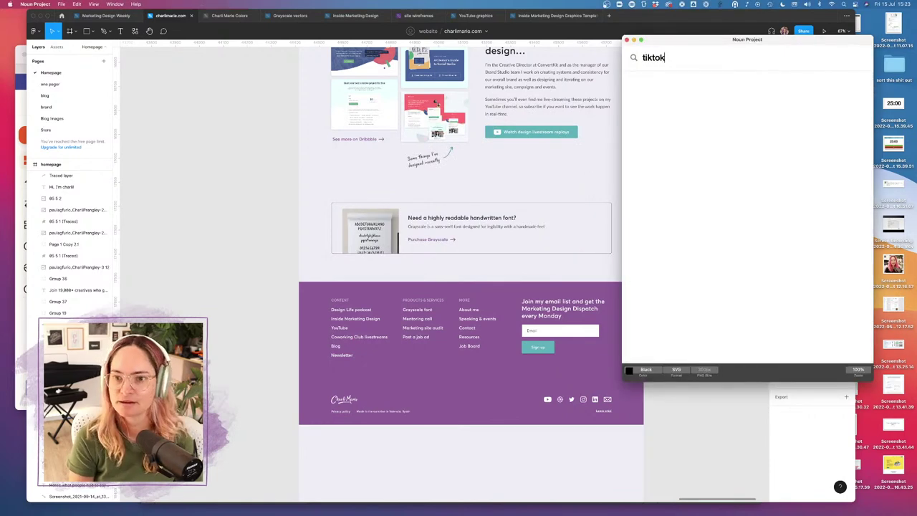
pyautogui.press('Return')
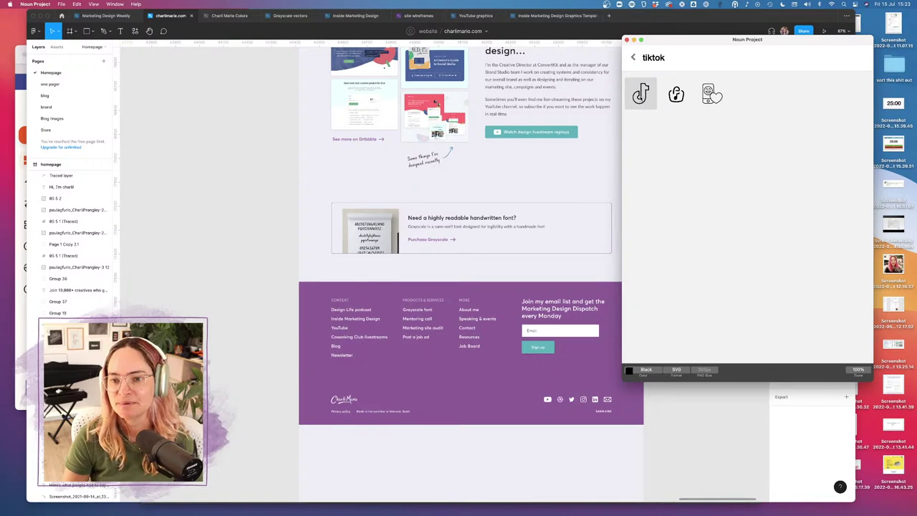
pyautogui.moveTo(640, 94); pyautogui.dragTo(239, 241)
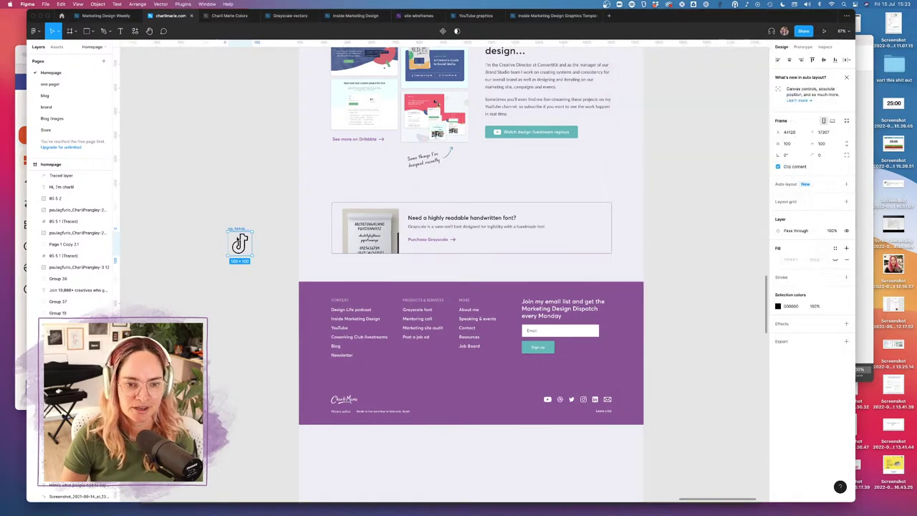
# - Fill the hollow TikTok vector's enclosed areas and flatten it into one solid shape
pyautogui.hotkey('shift', '2')
pyautogui.doubleClick(258, 223)
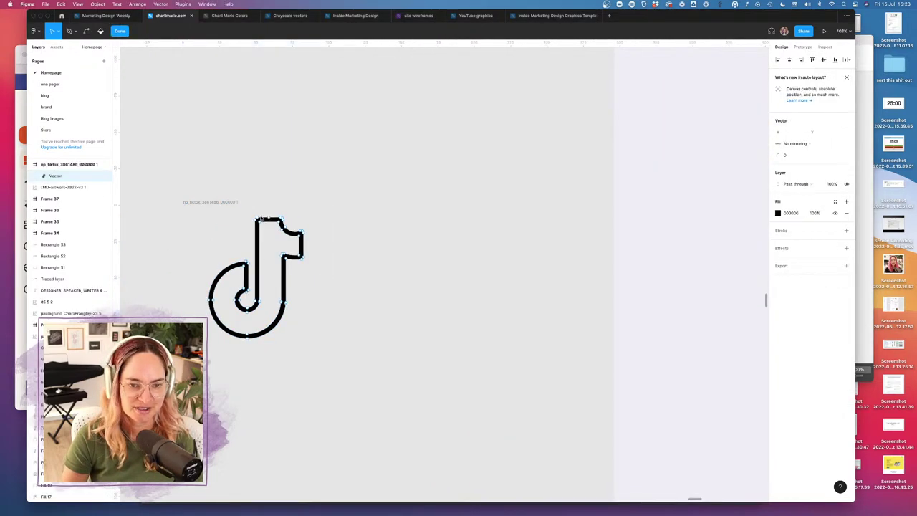
pyautogui.press('b')
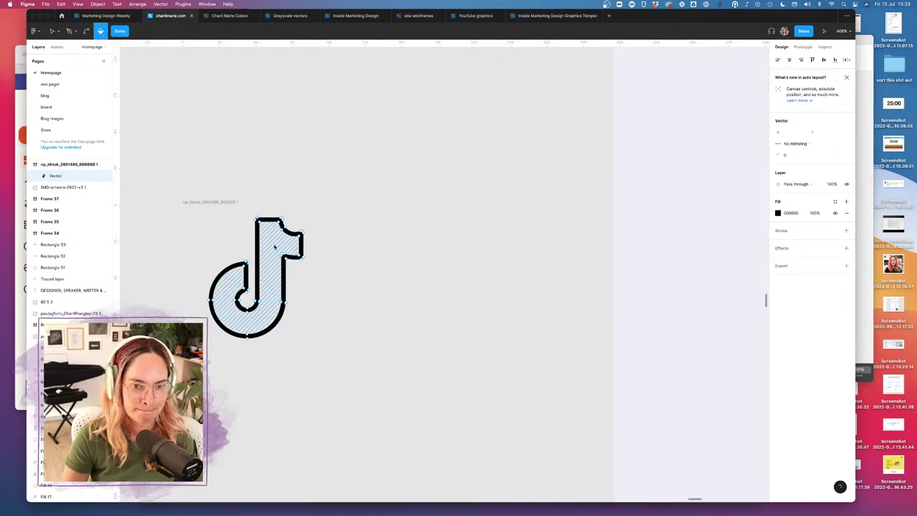
pyautogui.press('v')
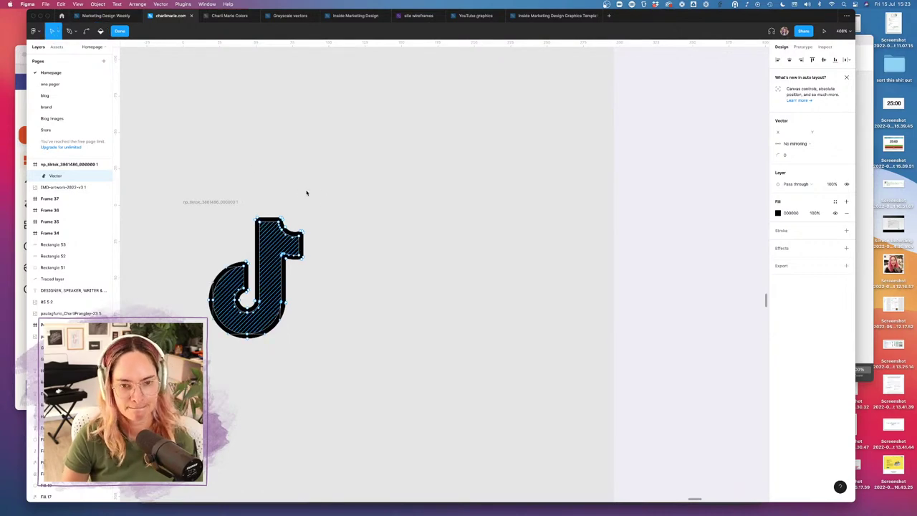
pyautogui.press('Escape')
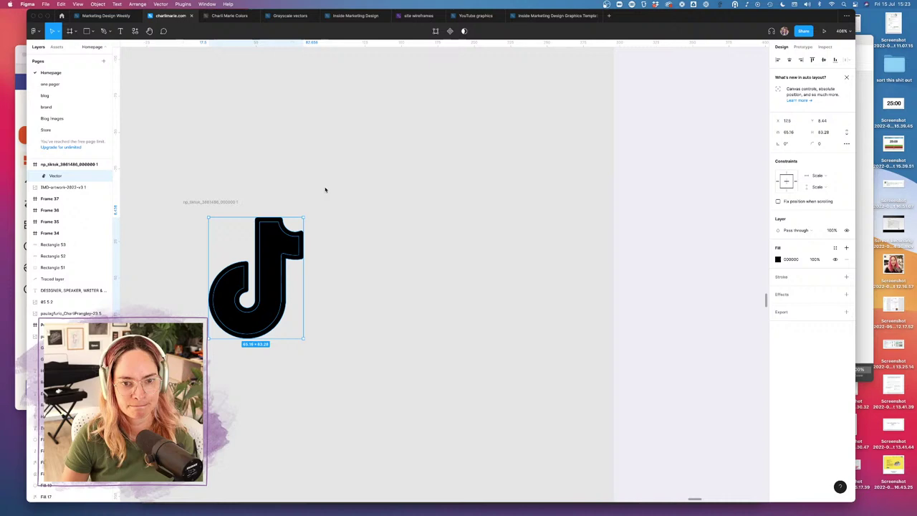
pyautogui.rightClick(290, 238)
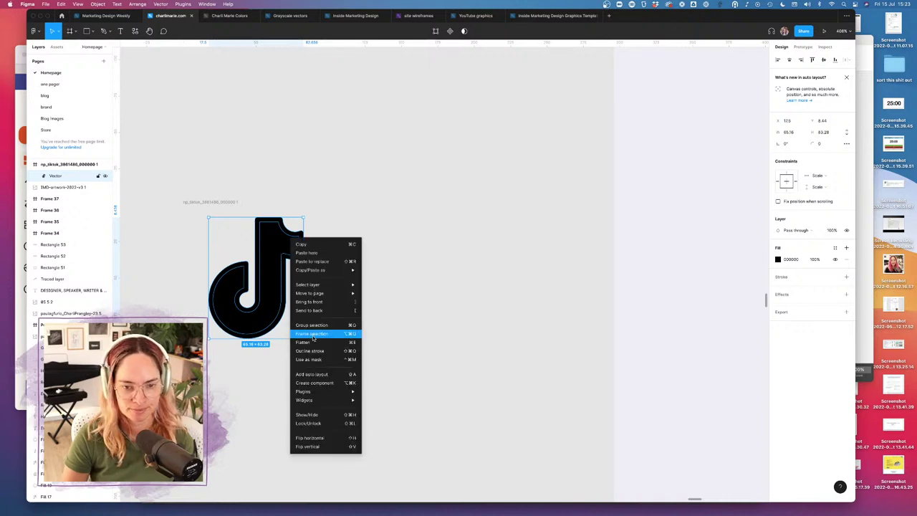
pyautogui.click(308, 343)
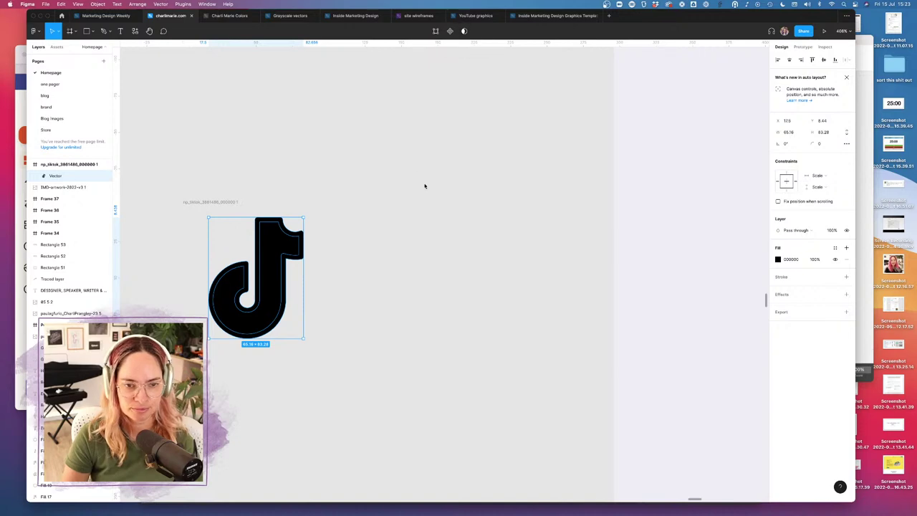
pyautogui.scroll(-5, 424, 186)
pyautogui.scroll(5, 380, 209)
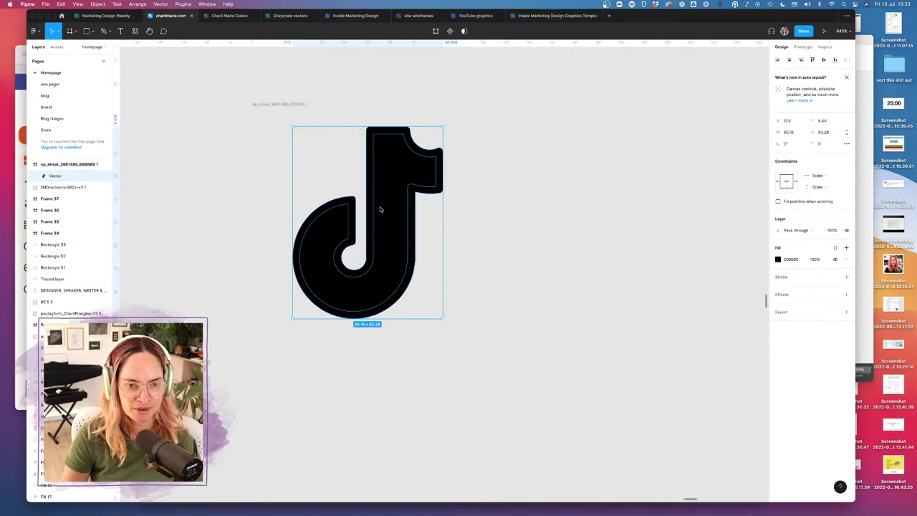
# - Adjust the flattened icon's curve and notch points in path edit mode, then reselect the vector
pyautogui.doubleClick(373, 136)
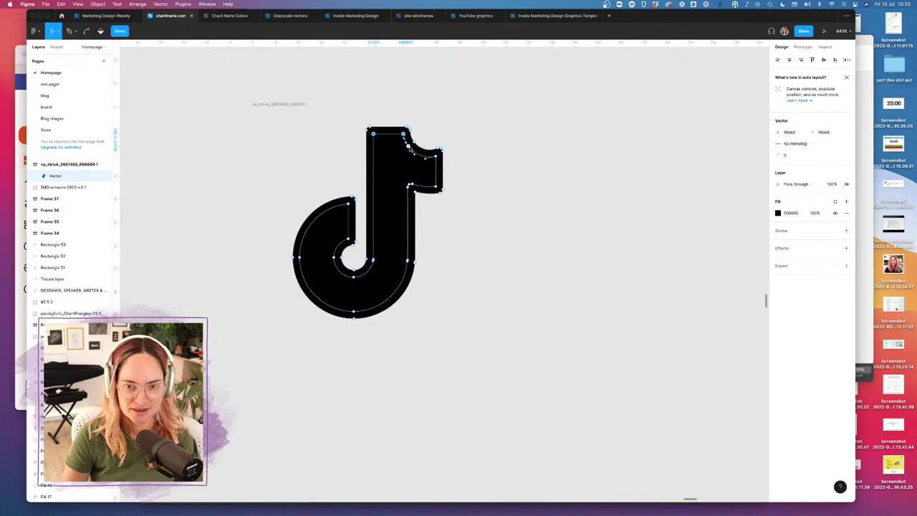
pyautogui.keyDown('shift'); pyautogui.click(436, 156); pyautogui.keyUp('shift')
pyautogui.keyDown('shift'); pyautogui.click(435, 186); pyautogui.keyUp('shift')
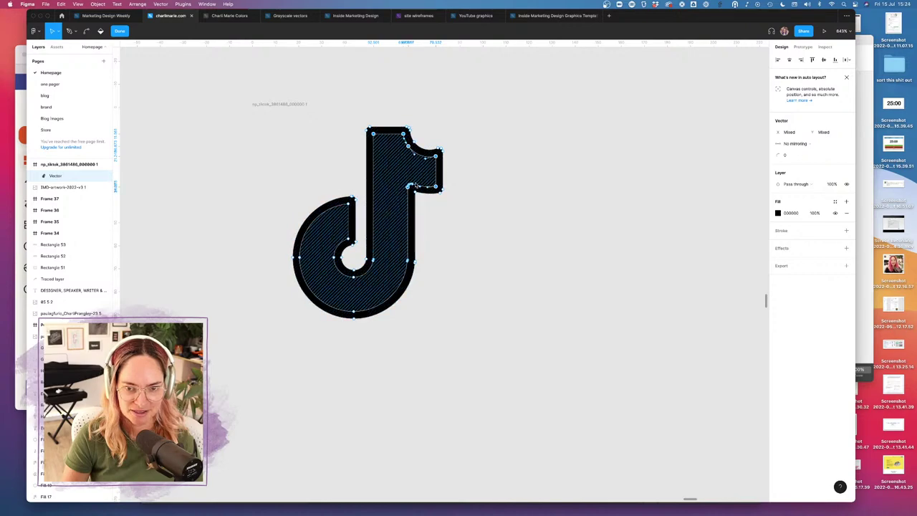
pyautogui.scroll(8, 408, 189)
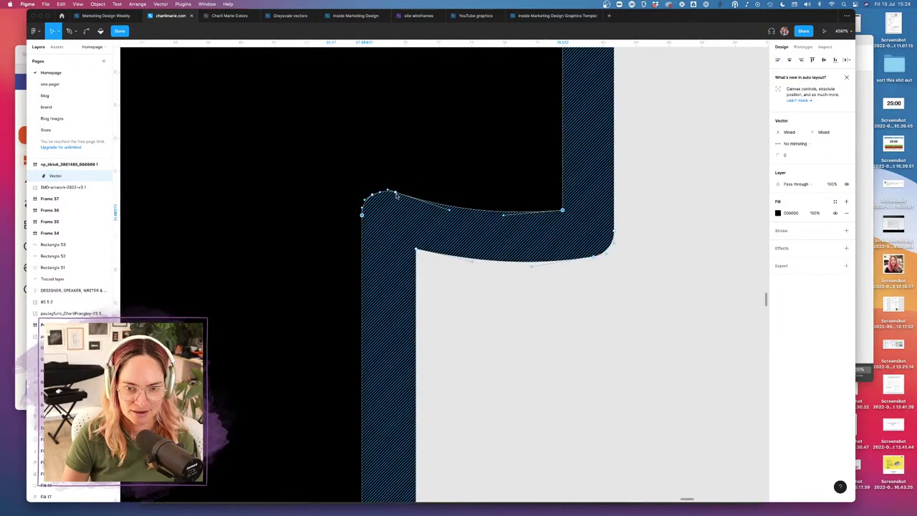
pyautogui.keyDown('shift'); pyautogui.click(394, 192); pyautogui.keyUp('shift')
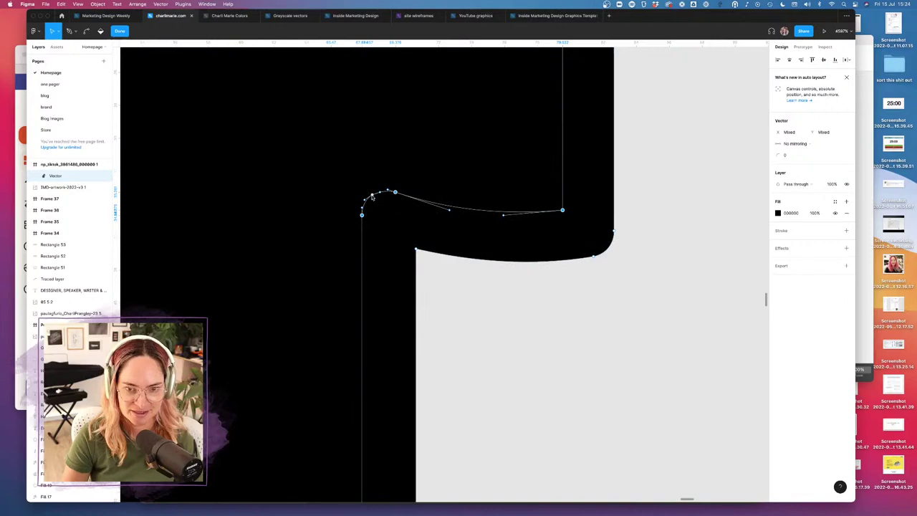
pyautogui.scroll(-6, 373, 200)
pyautogui.scroll(10, 373, 374)
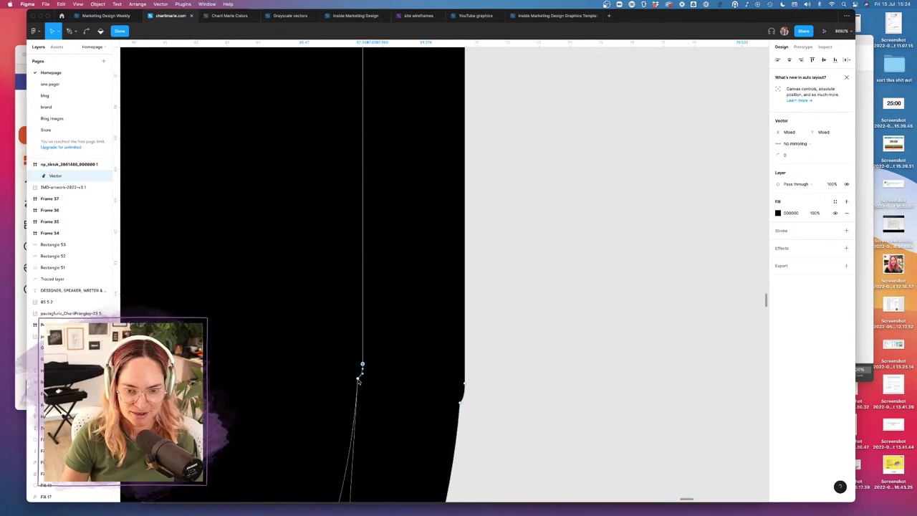
pyautogui.scroll(-8, 358, 380)
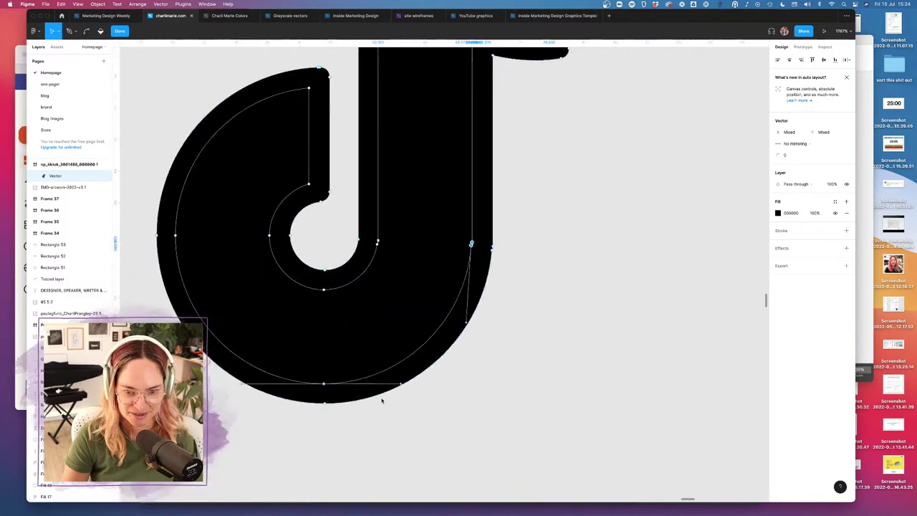
pyautogui.click(182, 226)
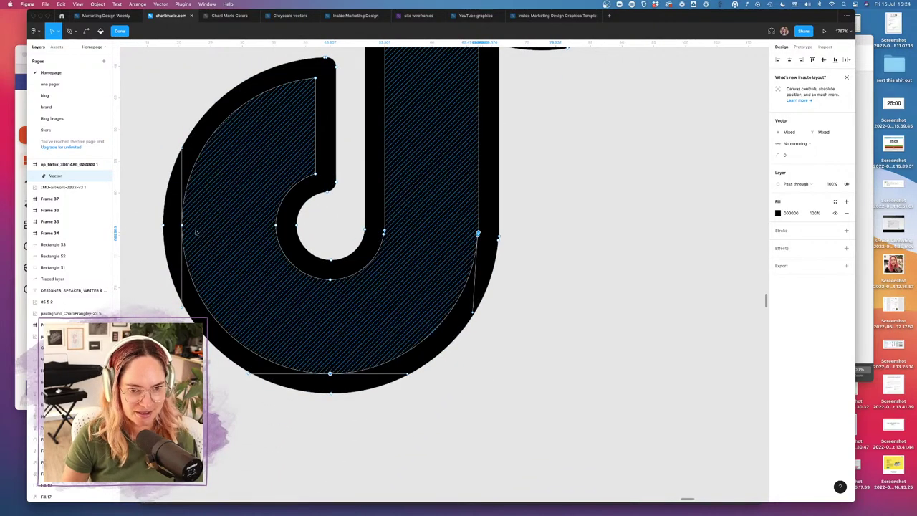
pyautogui.click(316, 78)
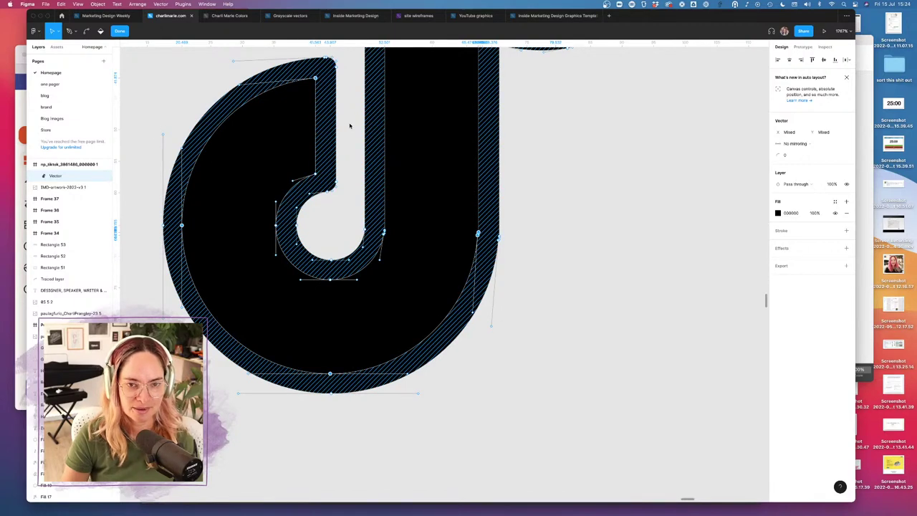
pyautogui.press('Escape')
pyautogui.press('Escape')
pyautogui.scroll(-3, 345, 126)
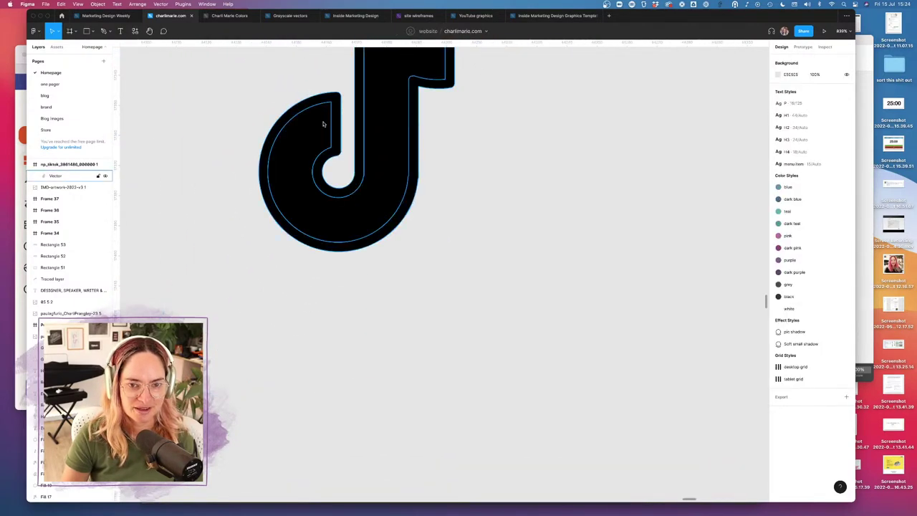
pyautogui.click(345, 127)
pyautogui.scroll(-5, 505, 137)
# - Move the TikTok icon into the website frame and set its fill to white FFFFFF
pyautogui.scroll(-6, 506, 137)
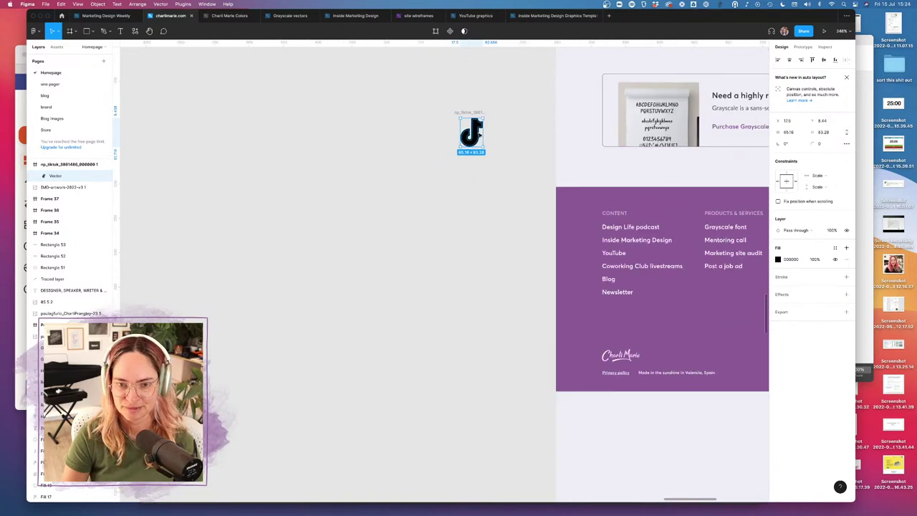
pyautogui.moveTo(284, 146); pyautogui.dragTo(698, 448)
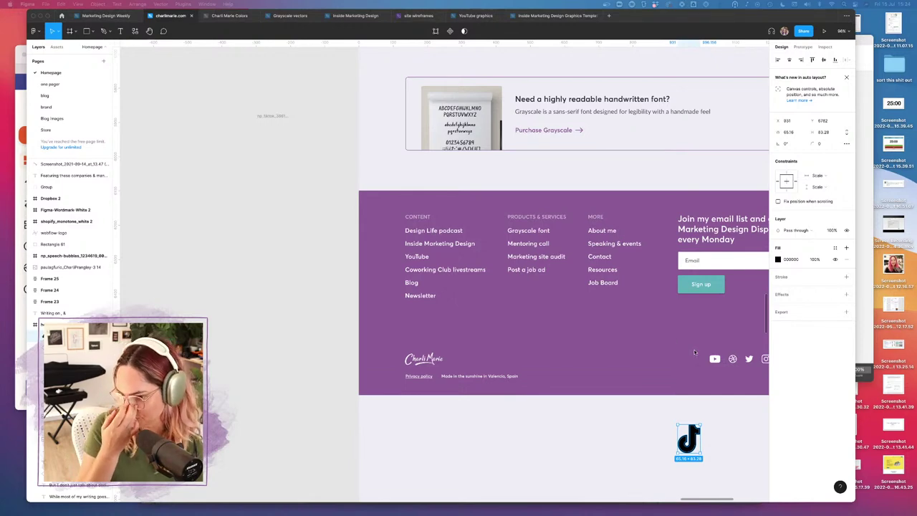
pyautogui.hscroll(3, 713, 385)
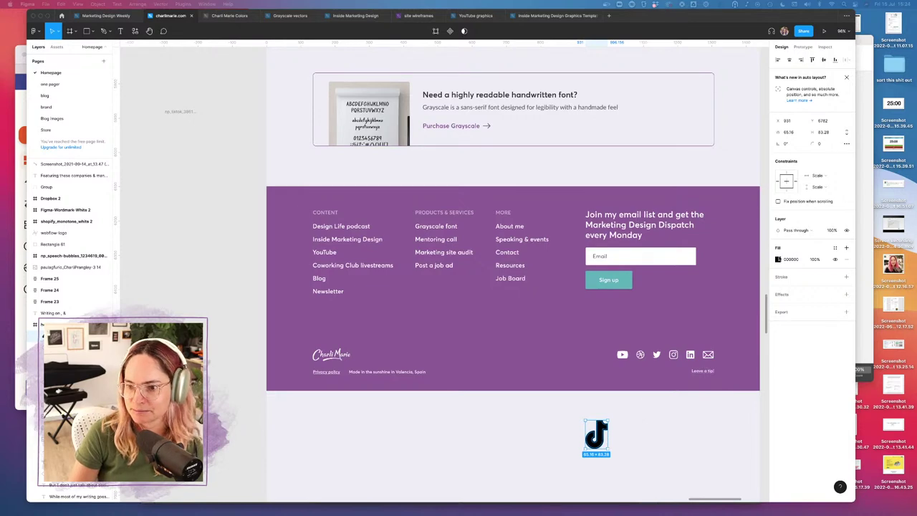
pyautogui.click(778, 258)
pyautogui.click(778, 259)
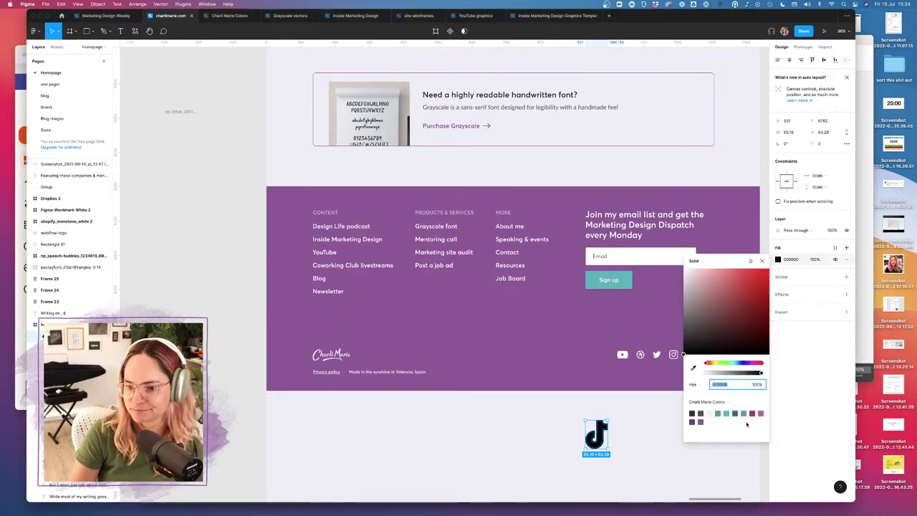
pyautogui.click(708, 421)
# - Shrink the icon to about 17×22 and place it in the social row between Instagram and LinkedIn
pyautogui.moveTo(608, 421); pyautogui.dragTo(654, 367)
pyautogui.scroll(5, 655, 366)
pyautogui.click(650, 438)
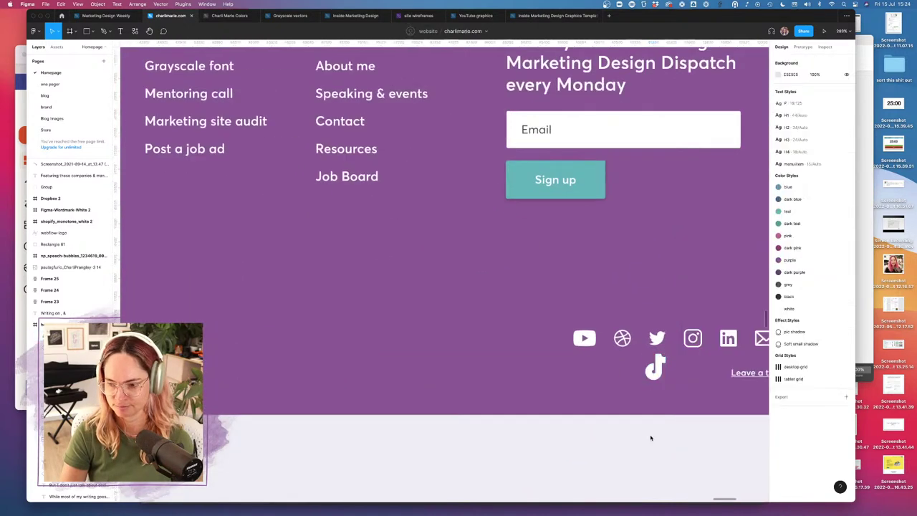
pyautogui.hscroll(3, 651, 438)
pyautogui.click(562, 369)
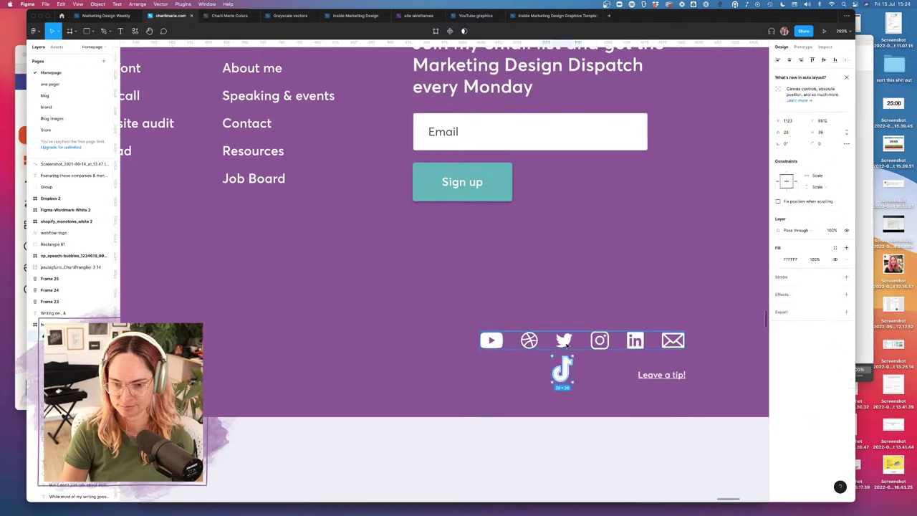
pyautogui.moveTo(573, 355); pyautogui.dragTo(617, 341)
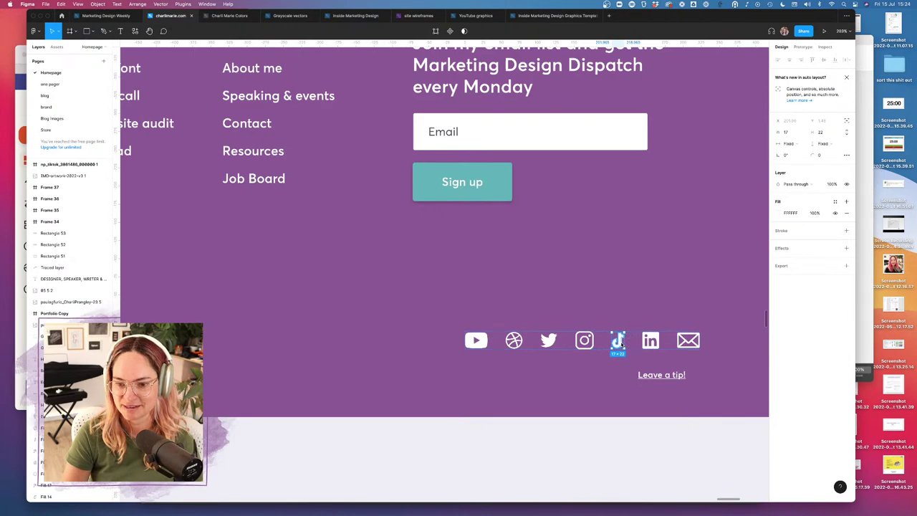
pyautogui.click(650, 303)
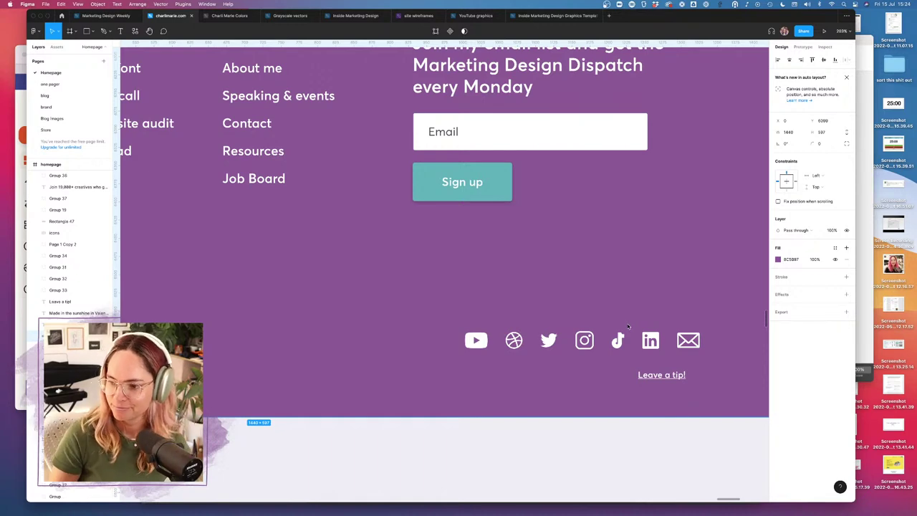
# - Search Noun Project for 'tip jar' and drag the first jar icon into the design below the footer
pyautogui.scroll(-5, 622, 324)
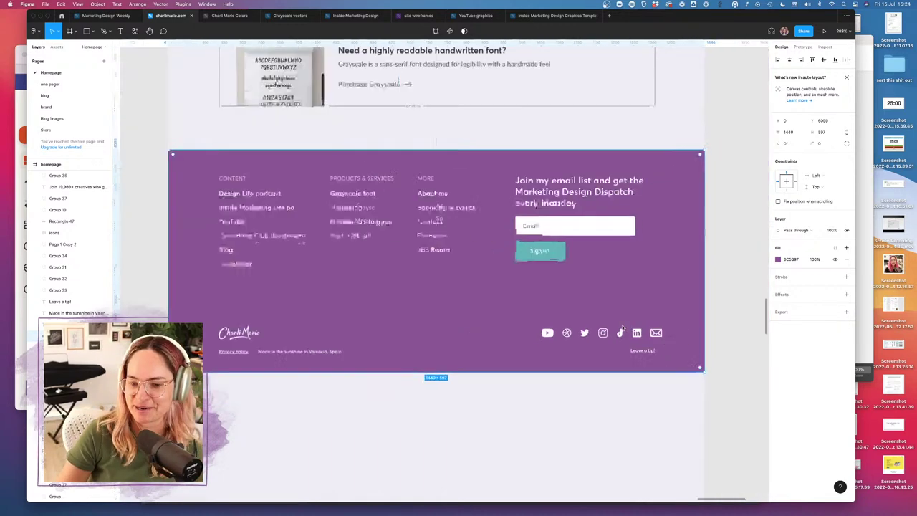
pyautogui.click(686, 334)
pyautogui.scroll(5, 686, 334)
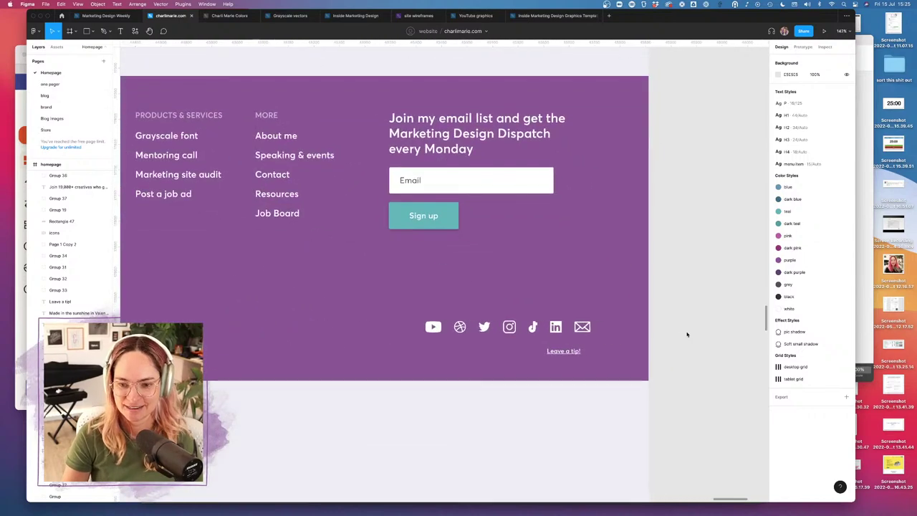
pyautogui.click(870, 65)
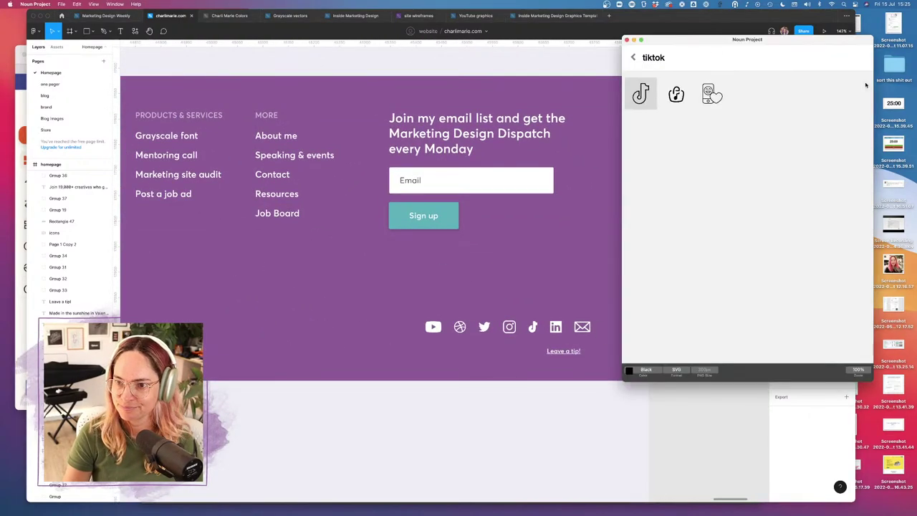
pyautogui.doubleClick(653, 58)
pyautogui.write('tip')
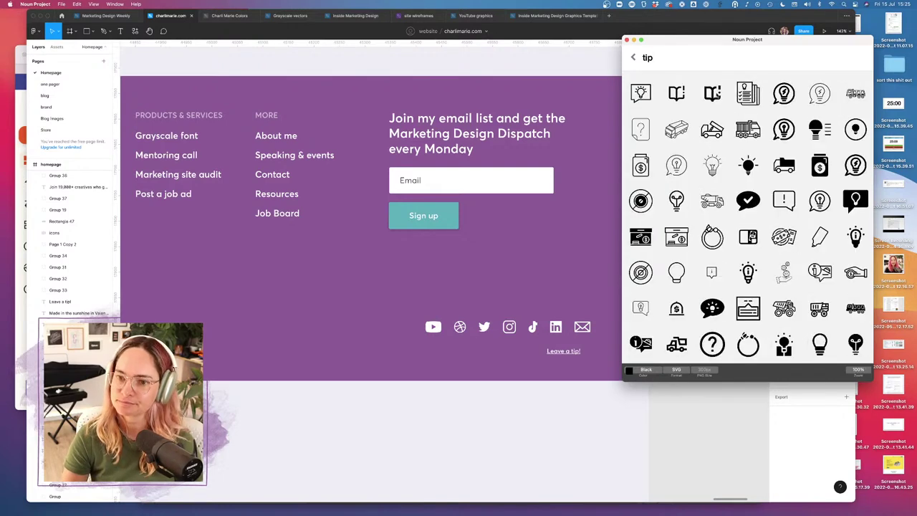
pyautogui.scroll(-2, 729, 244)
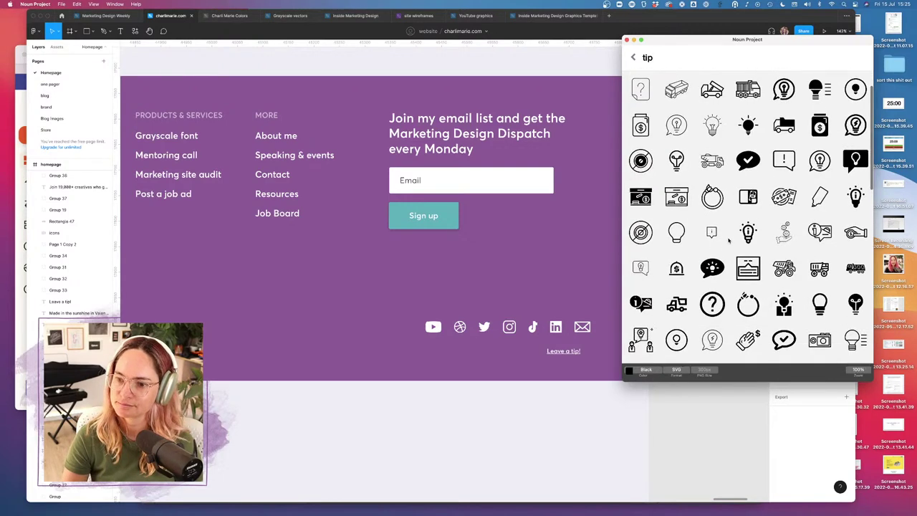
pyautogui.write('jar')
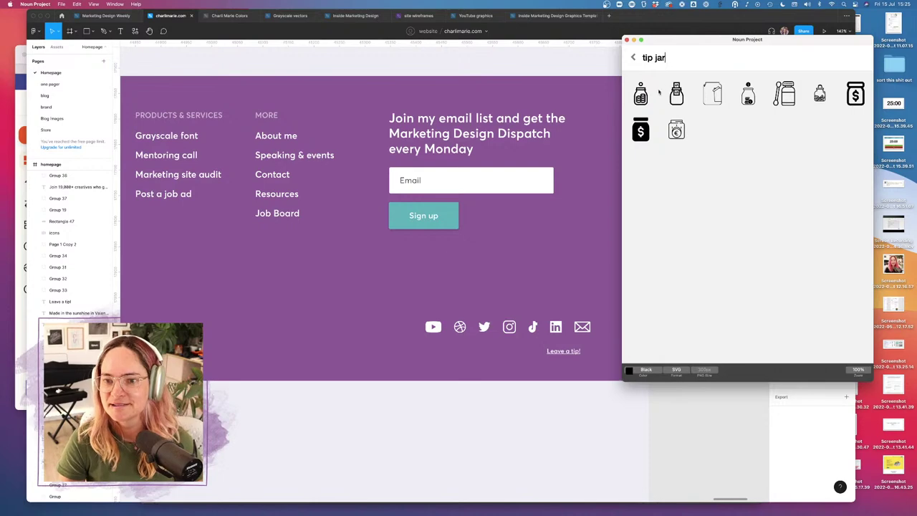
pyautogui.moveTo(640, 93); pyautogui.dragTo(565, 424)
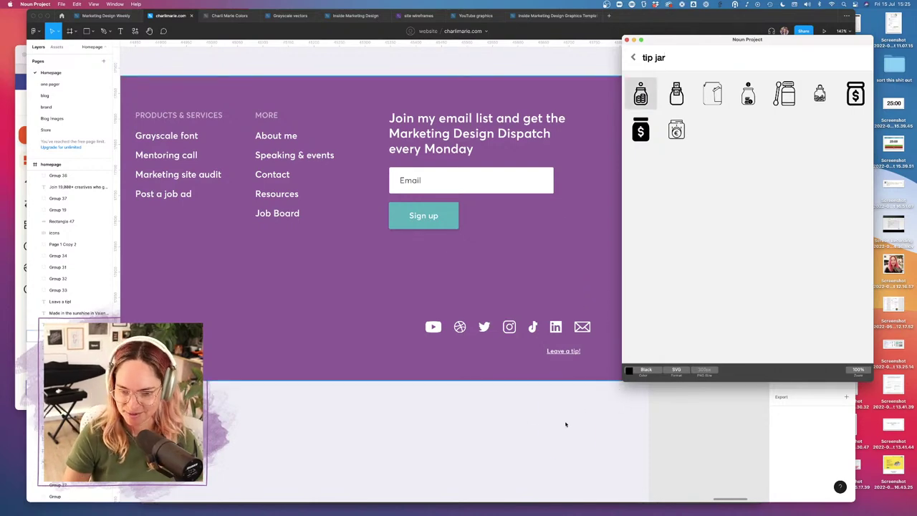
# - Make the tip jar icon white and shrink it to 21×21 beside 'Leave a tip!'
pyautogui.click(777, 364)
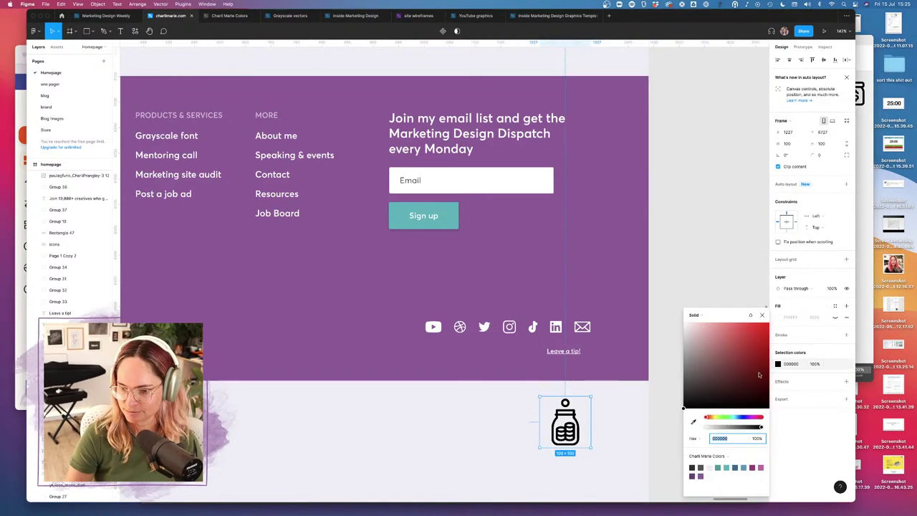
pyautogui.click(709, 467)
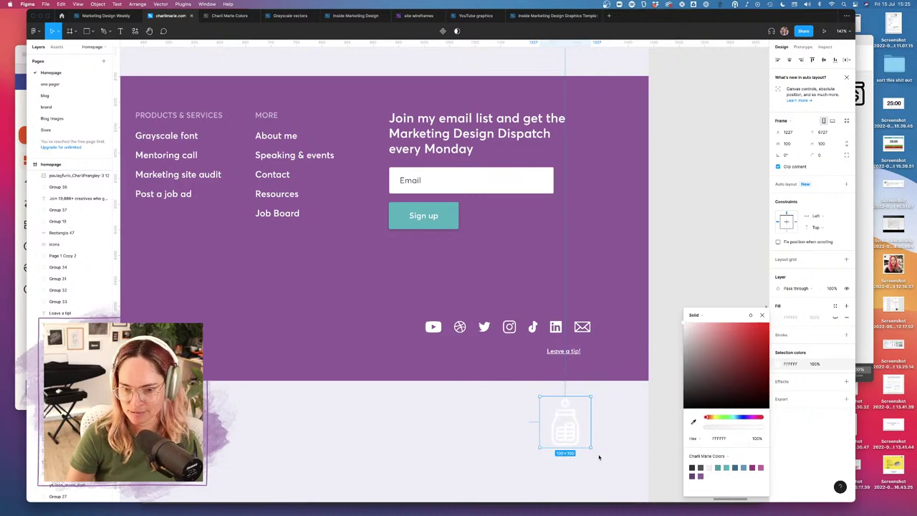
pyautogui.moveTo(590, 449); pyautogui.dragTo(539, 351)
pyautogui.click(532, 411)
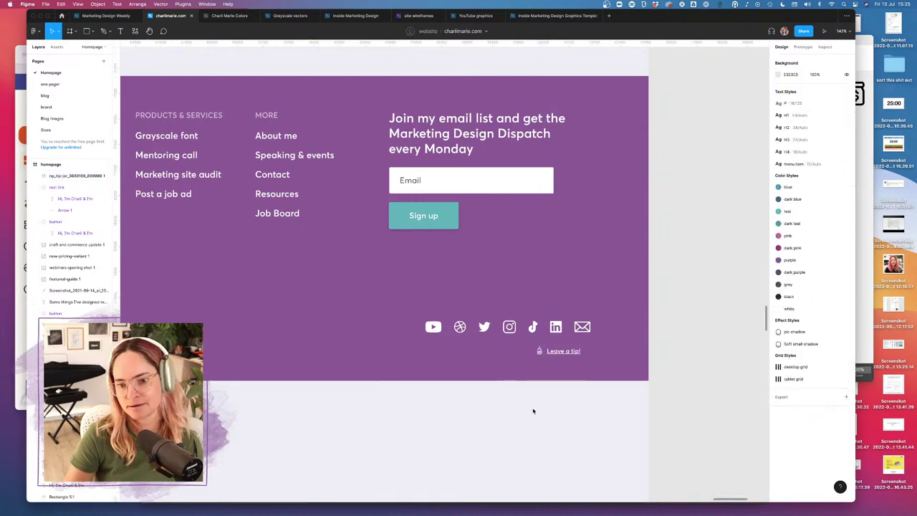
# - Show the layout grid and add auto layout to the row of social icons
pyautogui.hscroll(-2, 530, 412)
pyautogui.hscroll(3, 532, 411)
pyautogui.hotkey('ctrl', 'g')
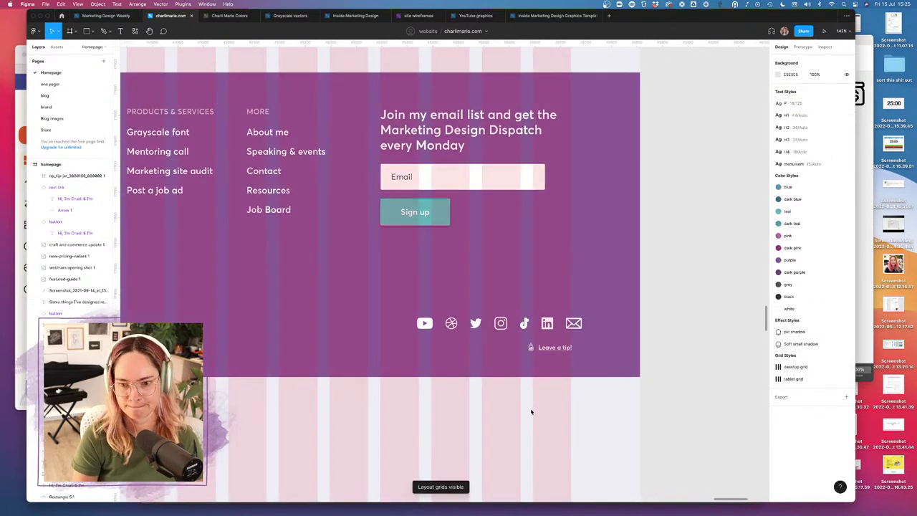
pyautogui.scroll(5, 540, 370)
pyautogui.scroll(-3, 550, 307)
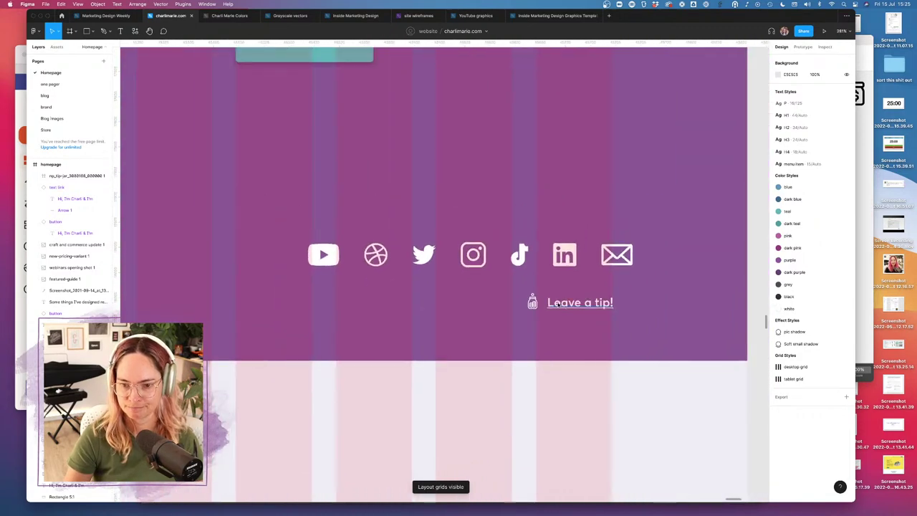
pyautogui.doubleClick(552, 304)
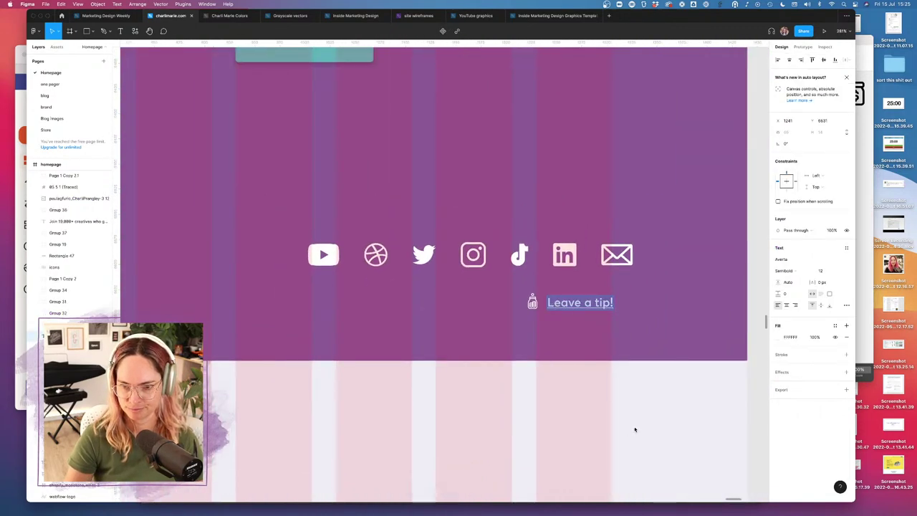
pyautogui.press('Escape')
pyautogui.click(609, 256)
pyautogui.hotkey('shift', 'a')
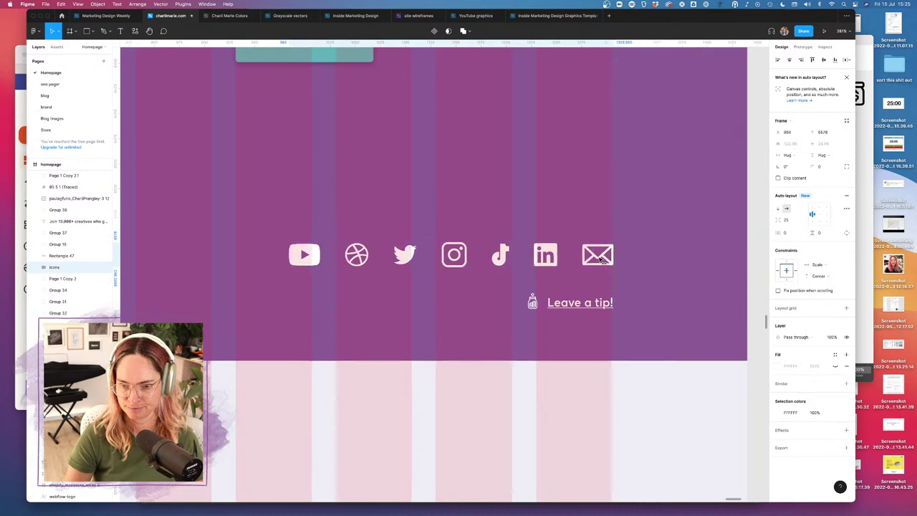
pyautogui.click(695, 465)
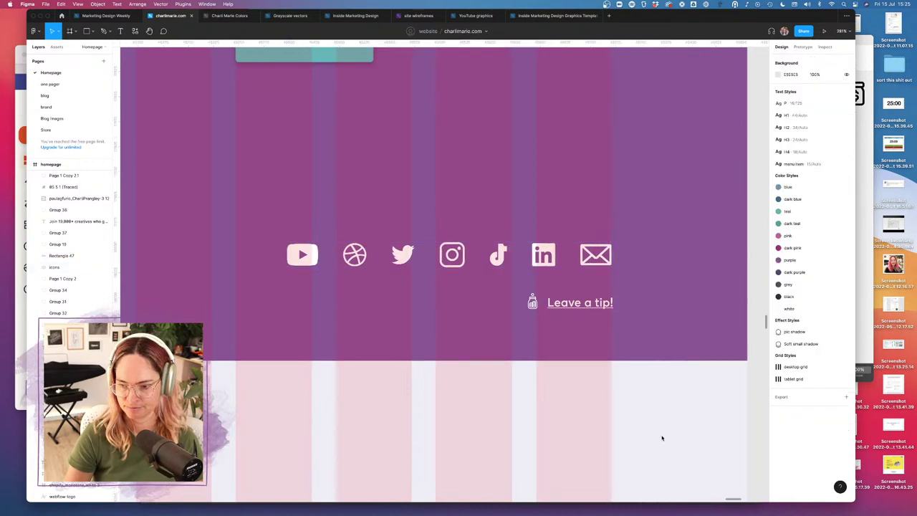
pyautogui.scroll(-10, 663, 435)
pyautogui.keyDown('ctrl'); pyautogui.scroll(3, 462, 380); pyautogui.keyUp('ctrl')
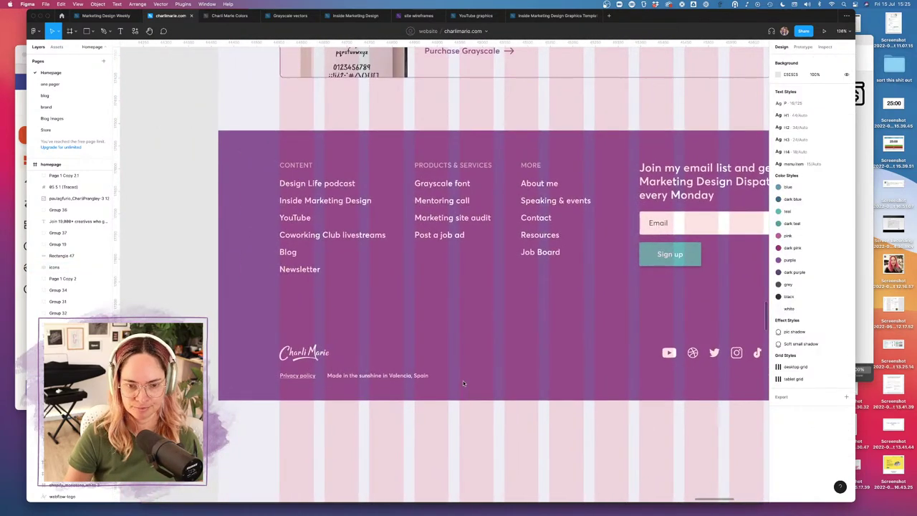
# - Replace 'Made' with 'Built in Webflow' and delete 'in the sunshine' in the footer line
pyautogui.doubleClick(391, 376)
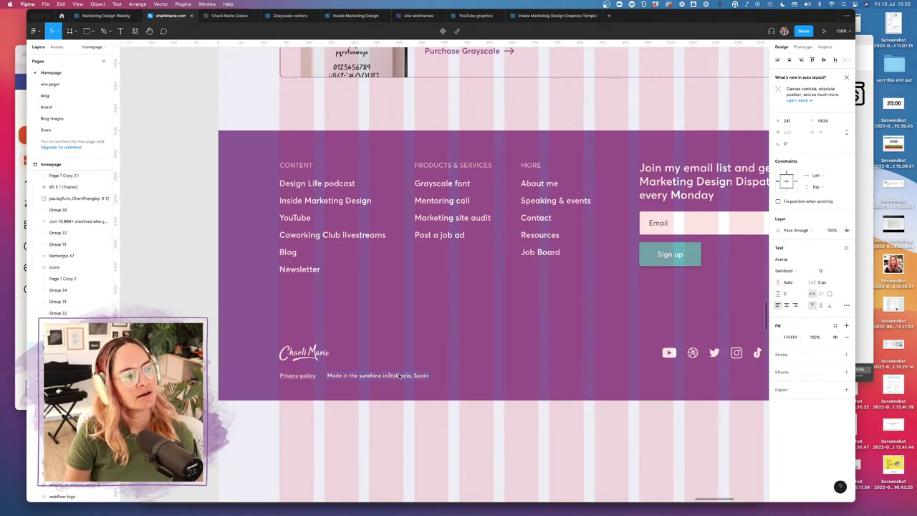
pyautogui.doubleClick(335, 375)
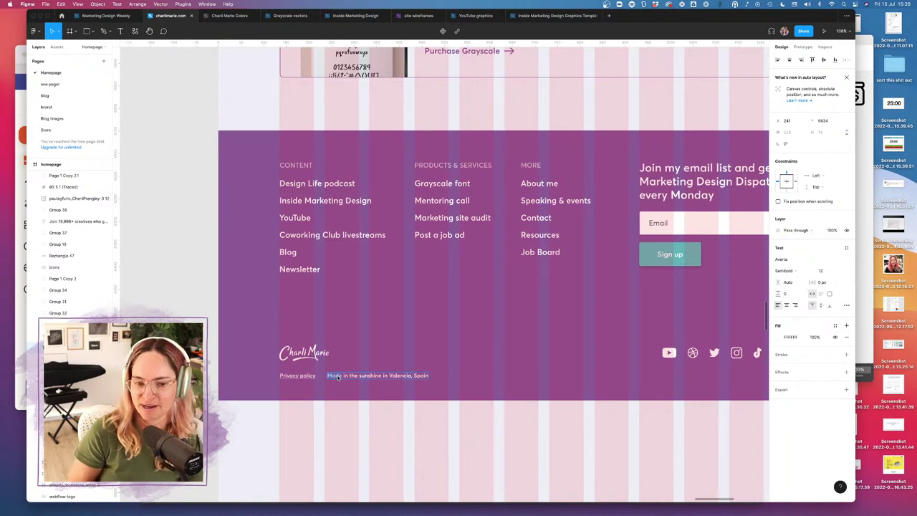
pyautogui.write('Built in')
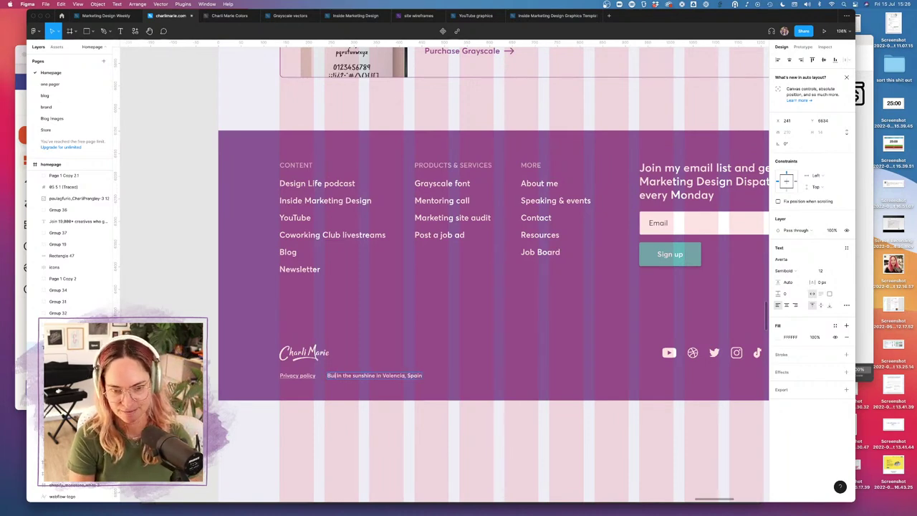
pyautogui.write(' Webflow')
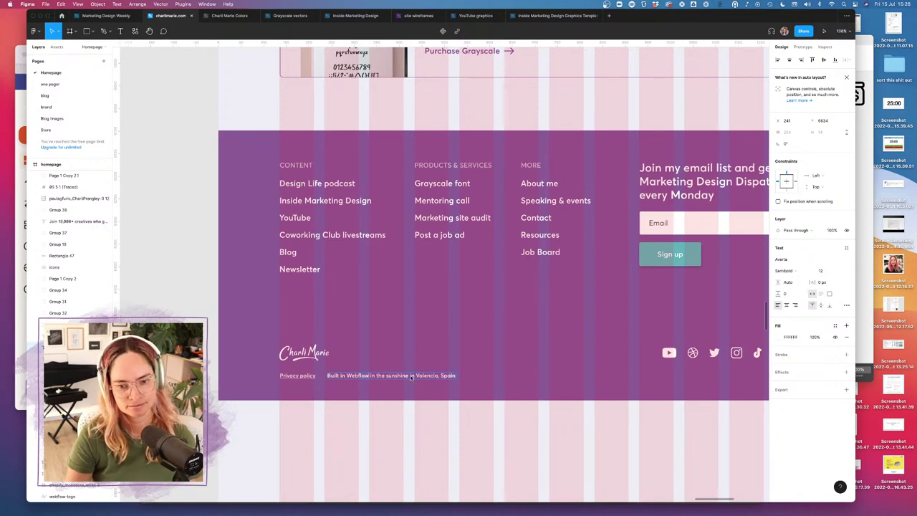
pyautogui.press('BackSpace')
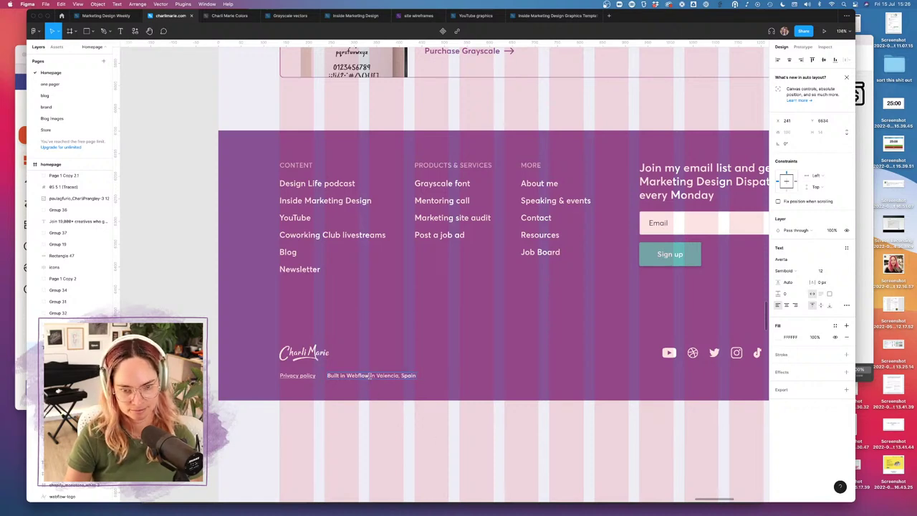
# - Underline the word 'Webflow' in the footer line
pyautogui.moveTo(368, 375); pyautogui.dragTo(345, 374)
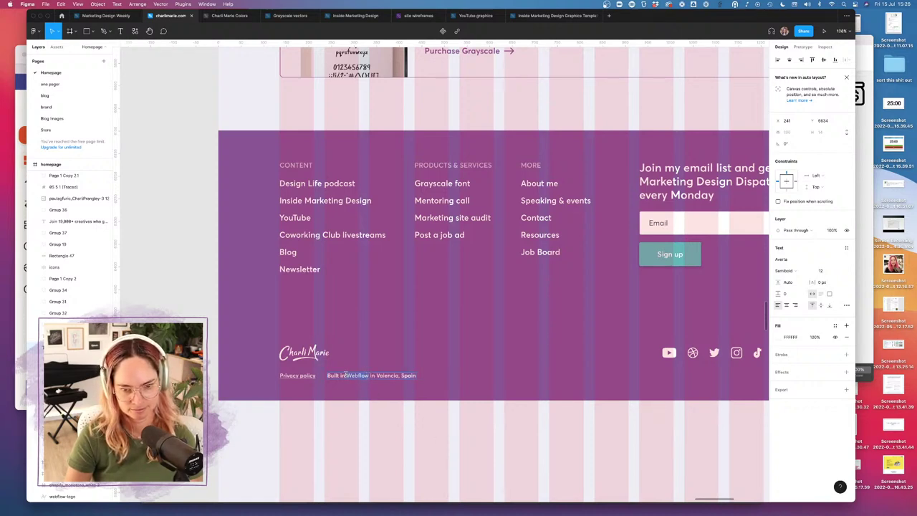
pyautogui.click(842, 305)
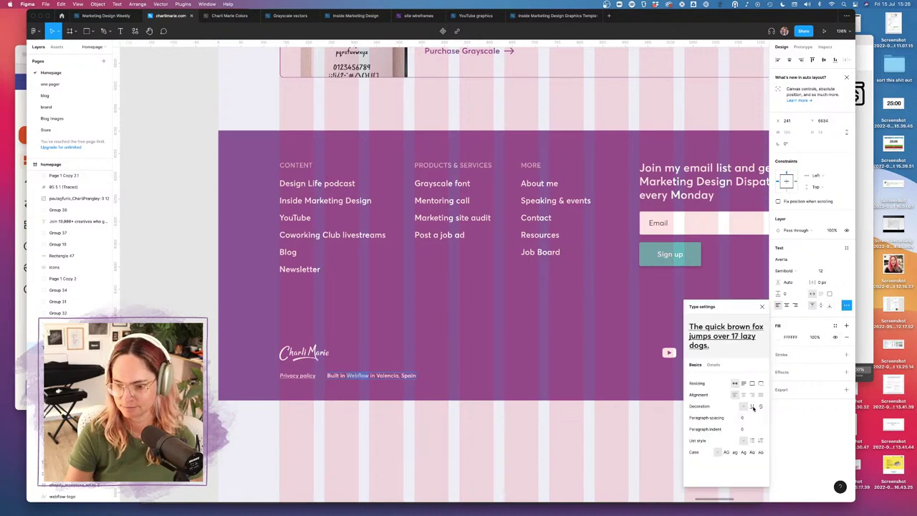
pyautogui.click(751, 406)
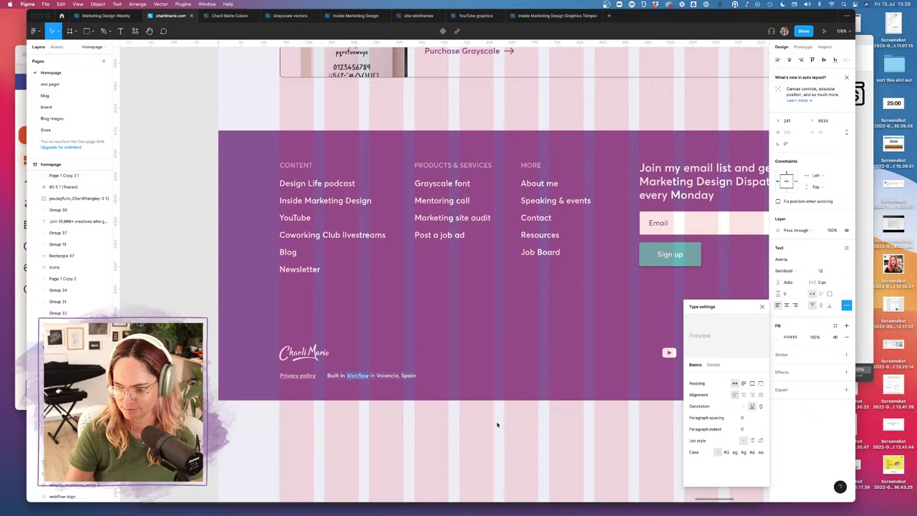
pyautogui.click(480, 442)
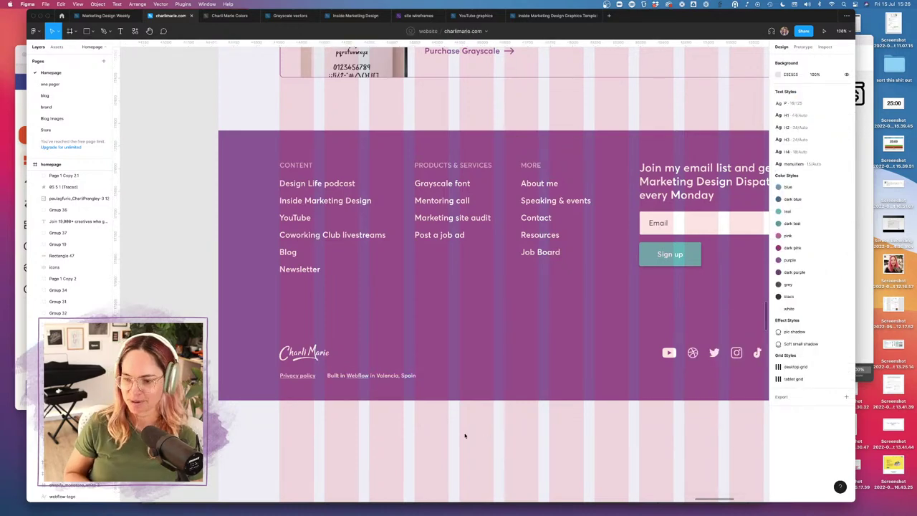
pyautogui.click(365, 377)
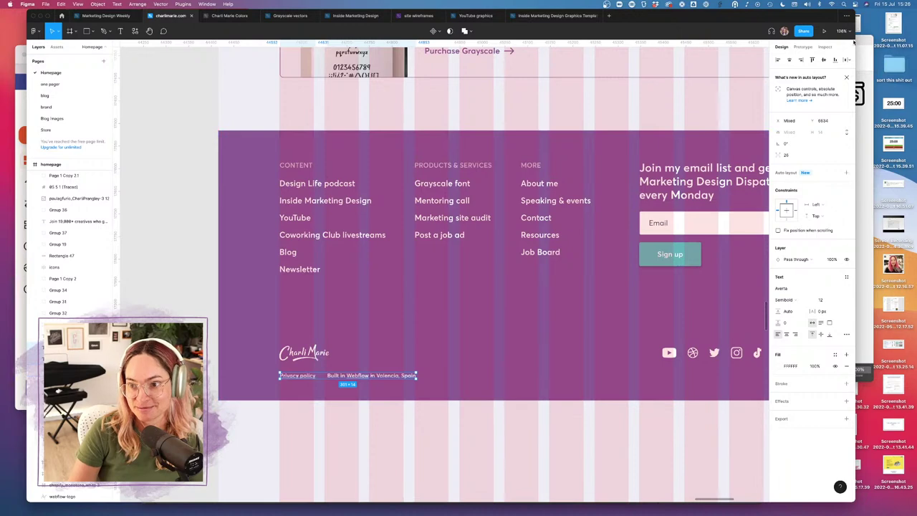
pyautogui.click(384, 449)
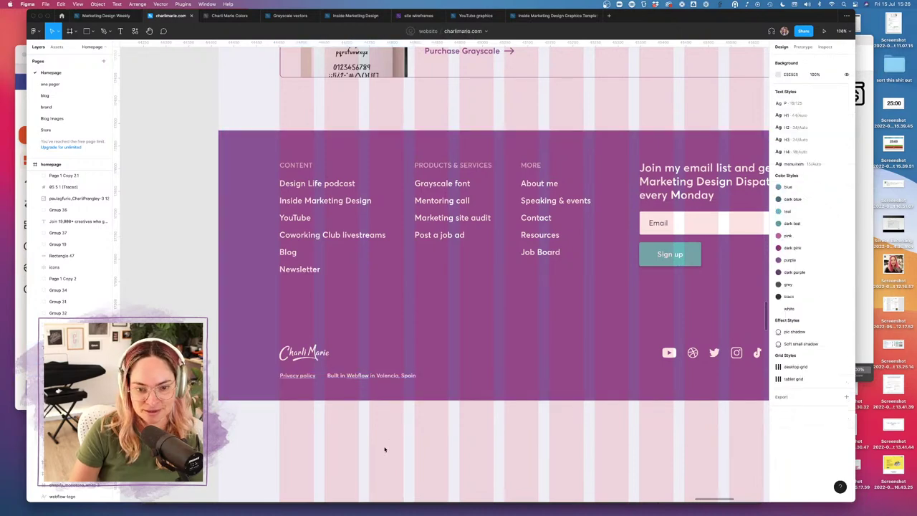
# - Pan to the footer and turn off the layout grid with Ctrl+G
pyautogui.hscroll(5, 501, 451)
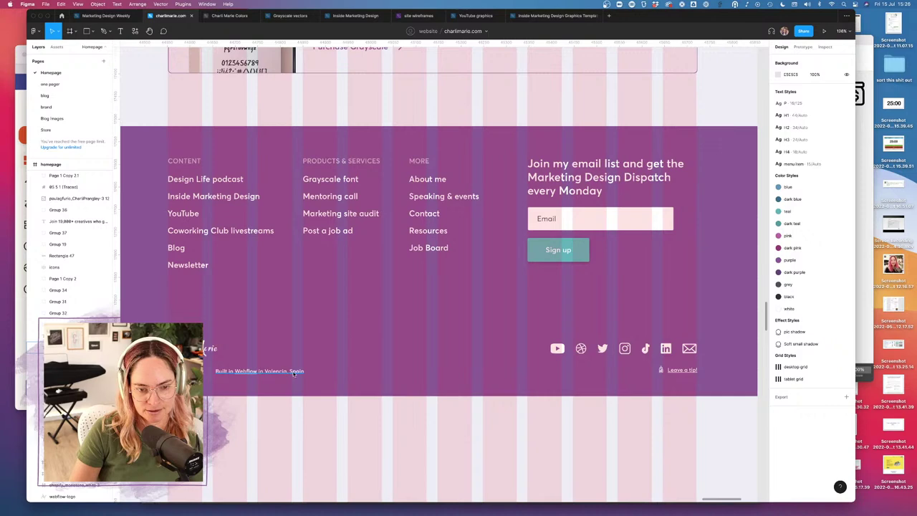
pyautogui.scroll(2, 345, 415)
pyautogui.hscroll(-2, 346, 415)
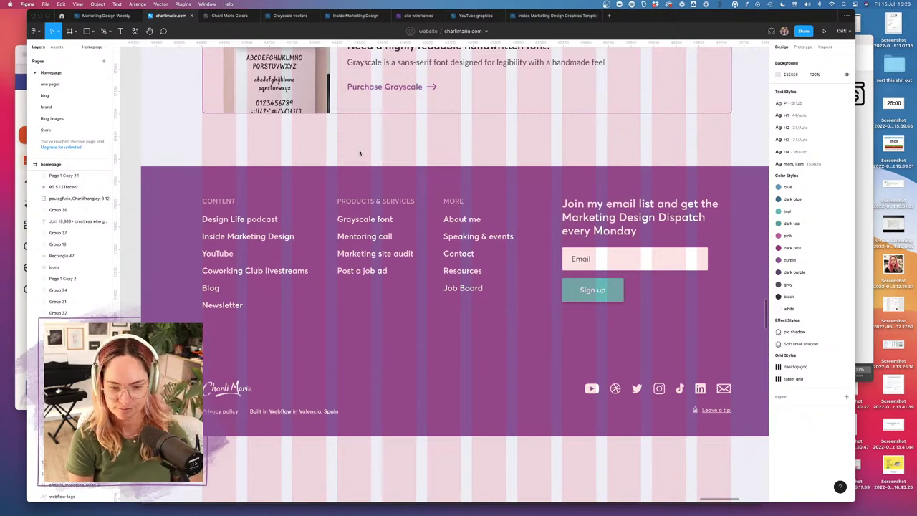
pyautogui.hotkey('ctrl', 'g')
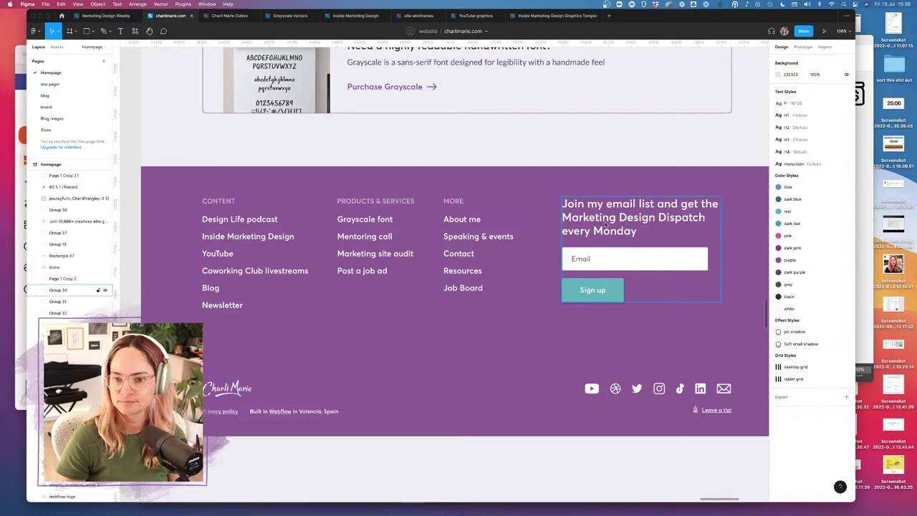
# - Replace the footer signup group with the pasted Marketing Design dispatch logo above the Email field
pyautogui.scroll(-3, 606, 224)
pyautogui.scroll(-5, 647, 201)
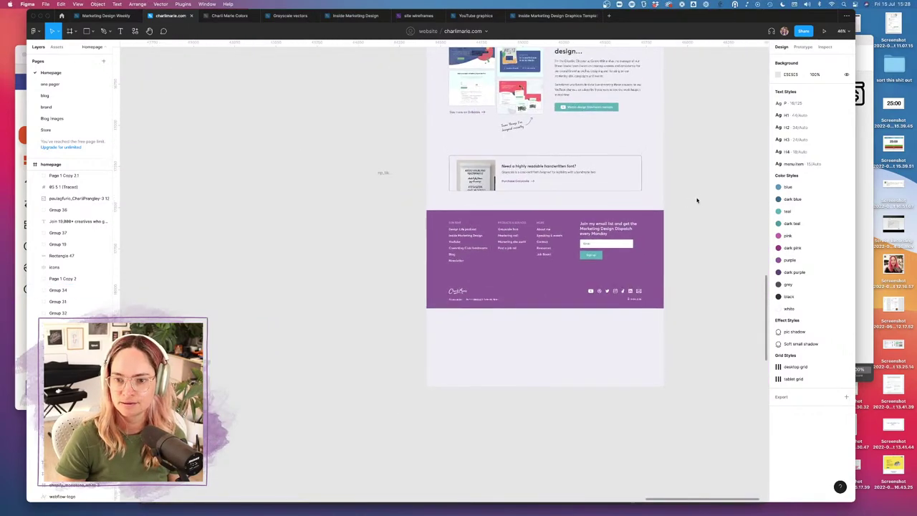
pyautogui.scroll(15, 683, 192)
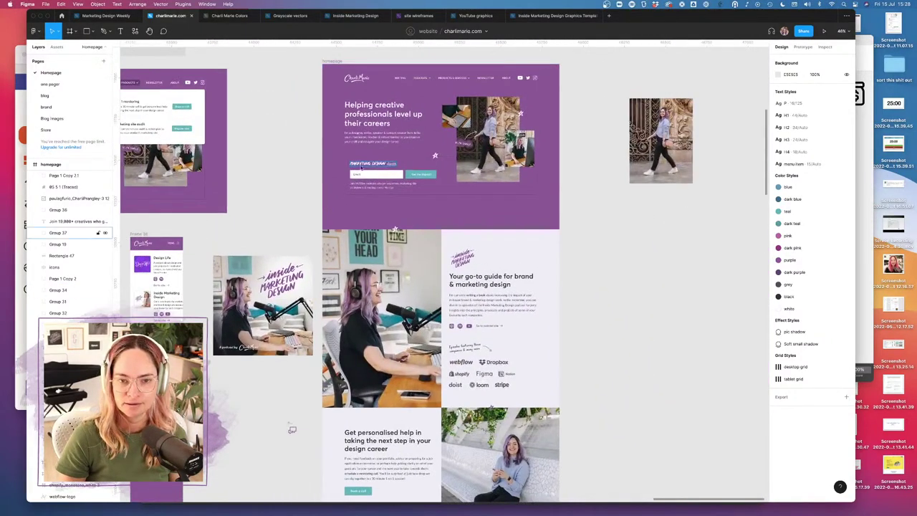
pyautogui.click(387, 164)
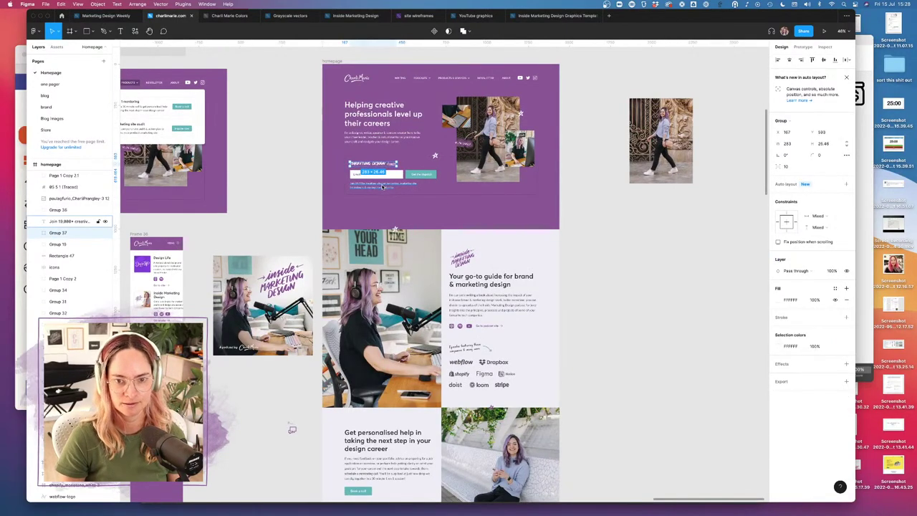
pyautogui.doubleClick(403, 187)
pyautogui.scroll(-10, 495, 288)
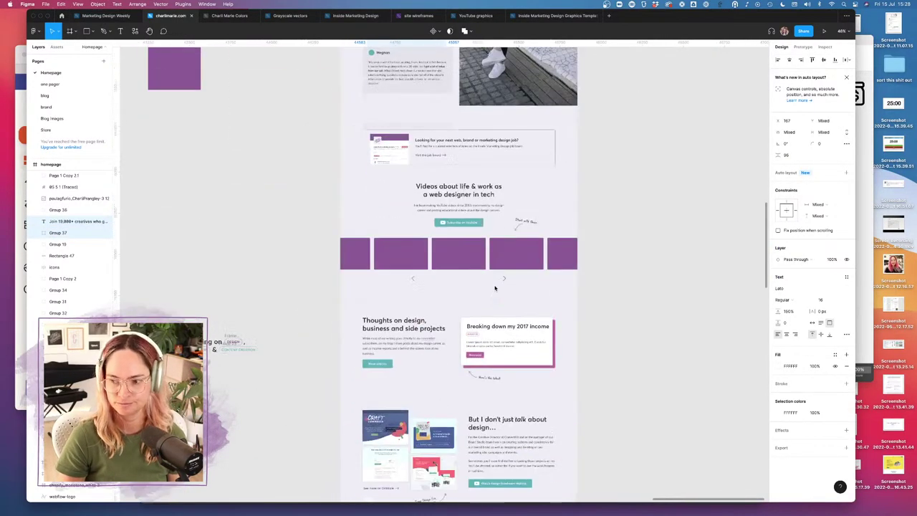
pyautogui.scroll(-5, 494, 288)
pyautogui.scroll(10, 492, 347)
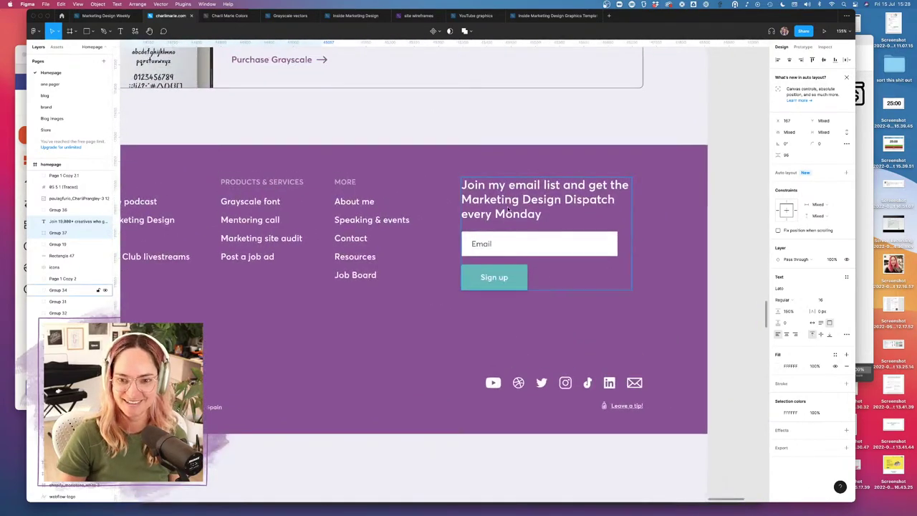
pyautogui.click(507, 209)
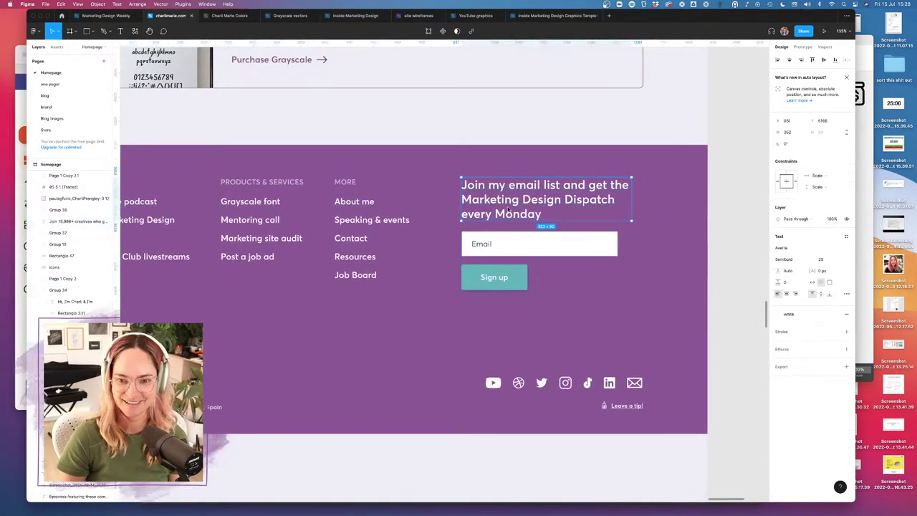
pyautogui.press('BackSpace')
pyautogui.press('super+v')
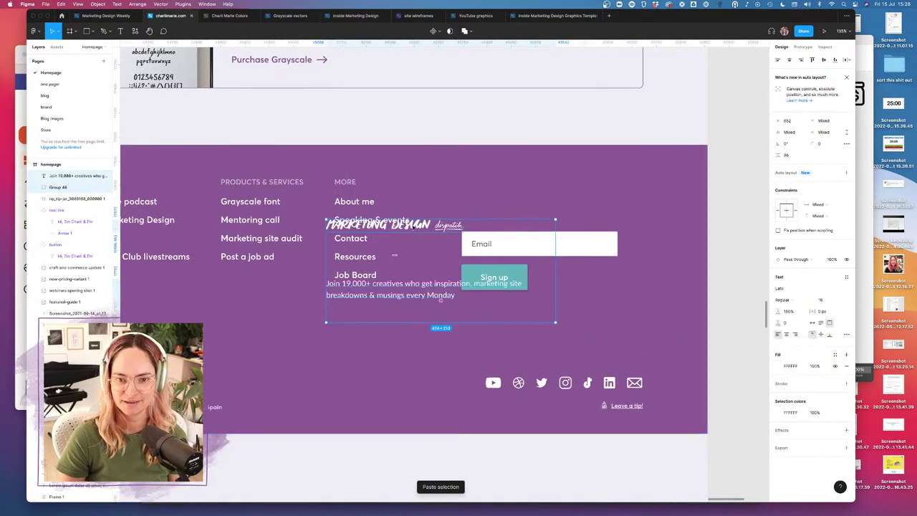
pyautogui.moveTo(413, 227); pyautogui.dragTo(549, 185)
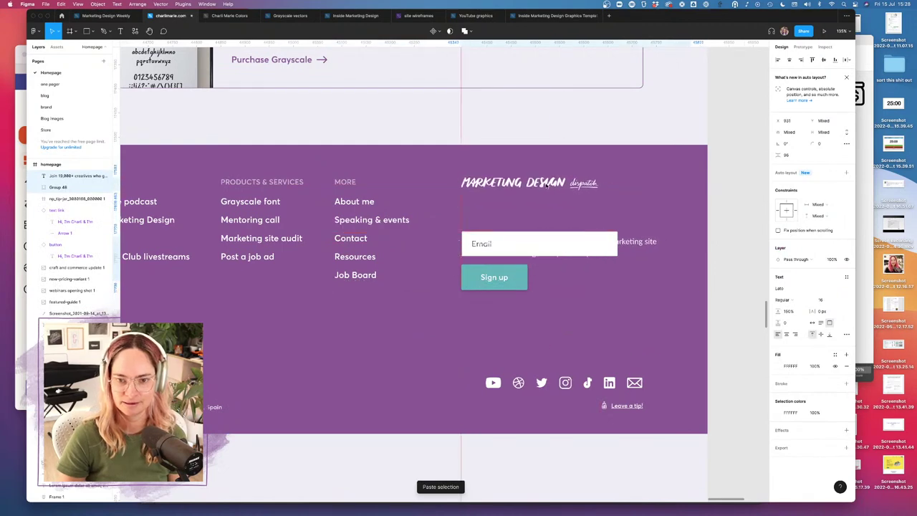
# - Move the 'Join 19,000+ creatives' blurb under the logo and narrow it so it rewraps
pyautogui.click(637, 242)
pyautogui.moveTo(637, 242); pyautogui.dragTo(638, 205)
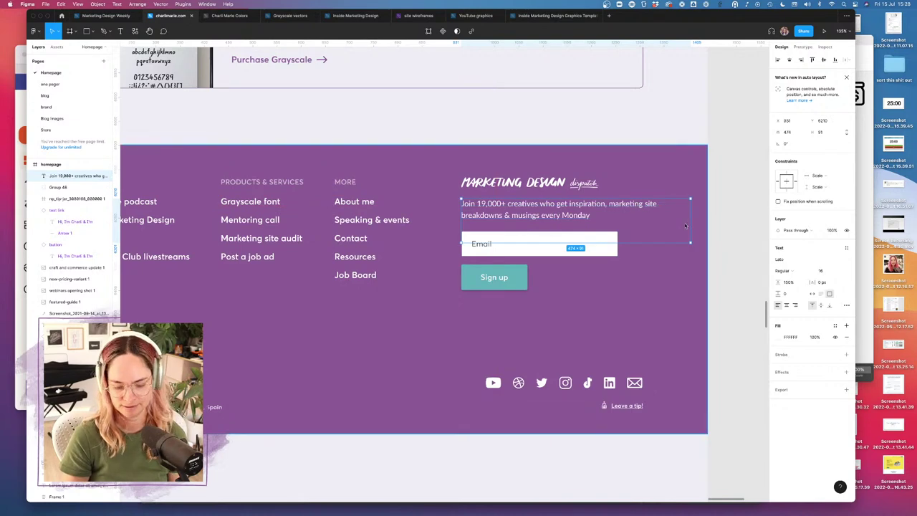
pyautogui.hotkey('ctrl', 'g')
pyautogui.moveTo(690, 220); pyautogui.dragTo(643, 221)
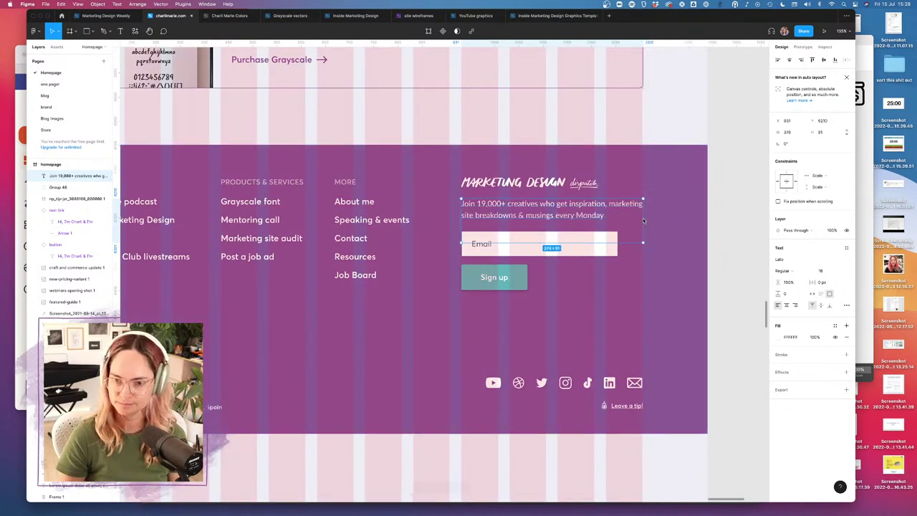
pyautogui.click(726, 228)
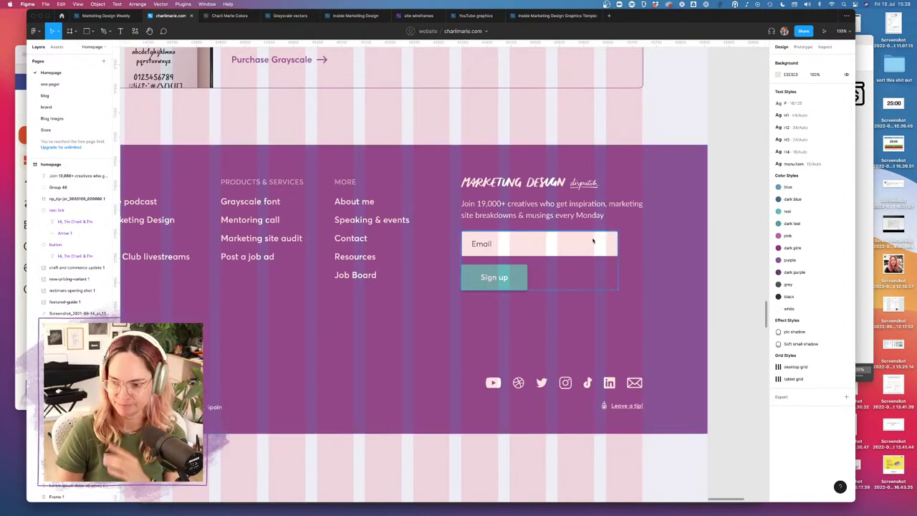
# - Drag the 'Coworking Club livestreams' text's right edge left so it wraps onto two lines
pyautogui.hscroll(-5, 610, 241)
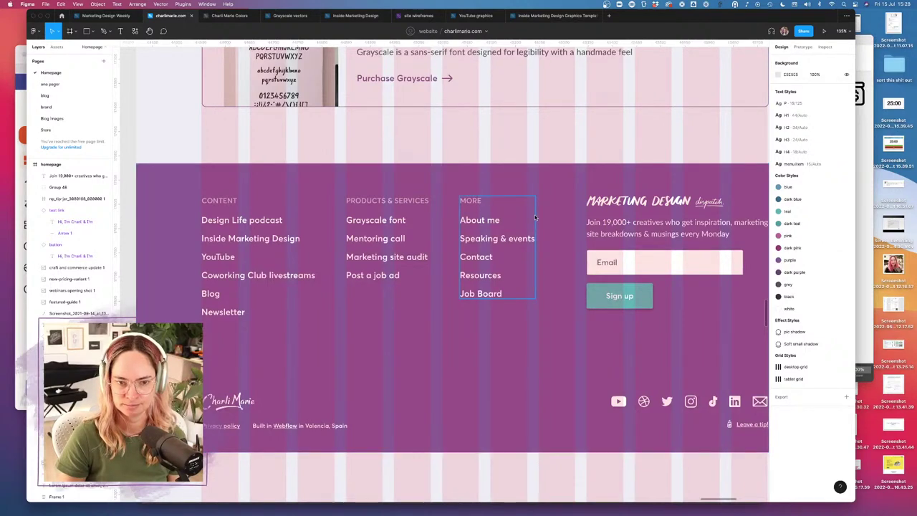
pyautogui.hotkey('ctrl', 'g')
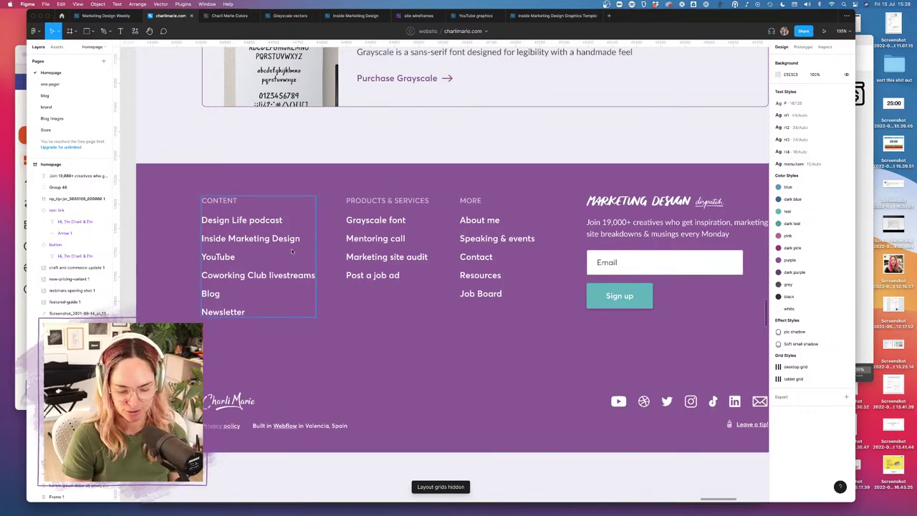
pyautogui.hotkey('ctrl', 'g')
pyautogui.click(292, 271)
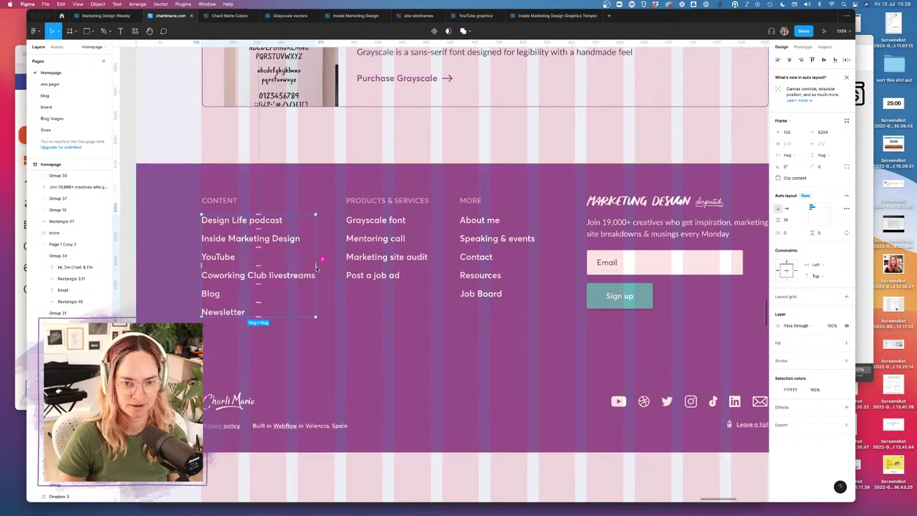
pyautogui.scroll(5, 318, 281)
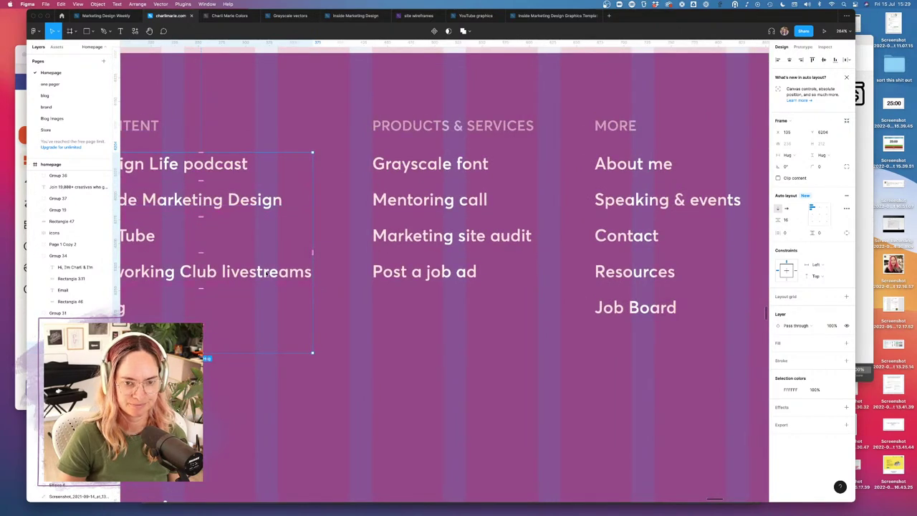
pyautogui.click(297, 272)
pyautogui.moveTo(313, 271); pyautogui.dragTo(288, 270)
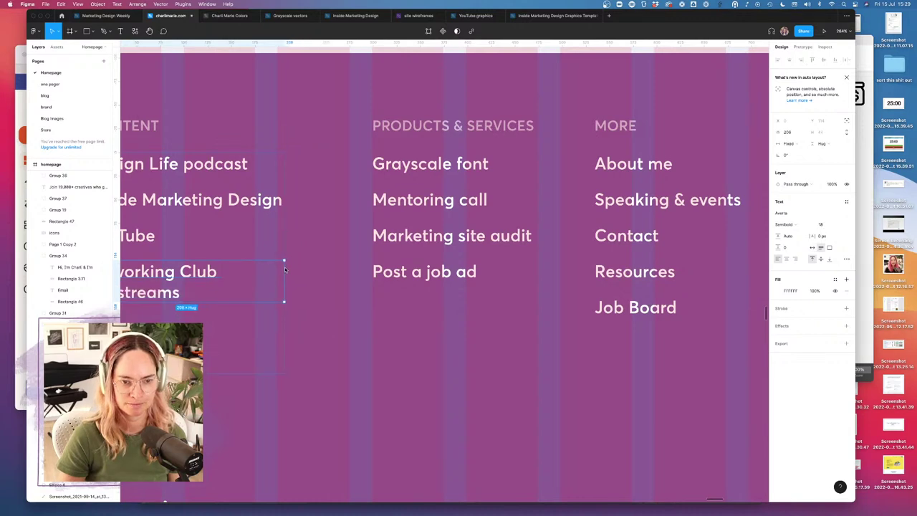
pyautogui.scroll(-6, 285, 267)
pyautogui.click(169, 250)
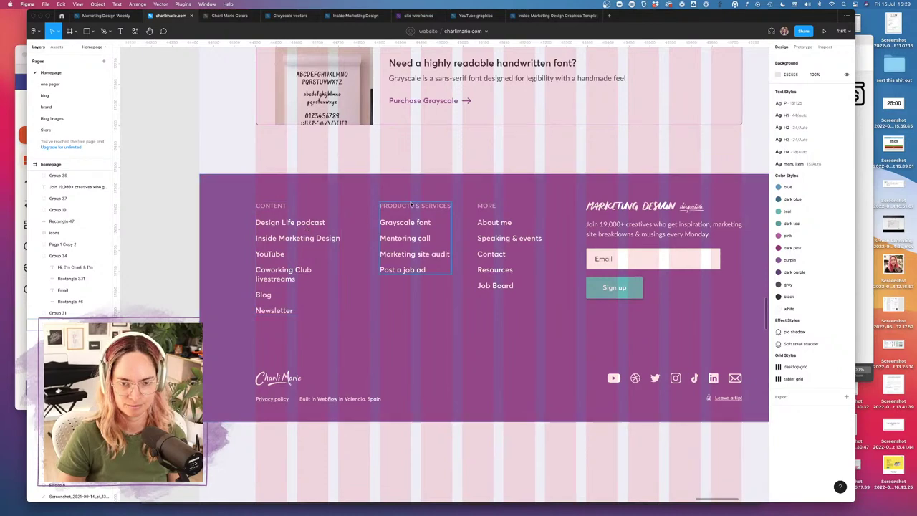
# - Shift the Products & Services and More columns left toward Content
pyautogui.click(407, 233)
pyautogui.moveTo(407, 234); pyautogui.dragTo(367, 232)
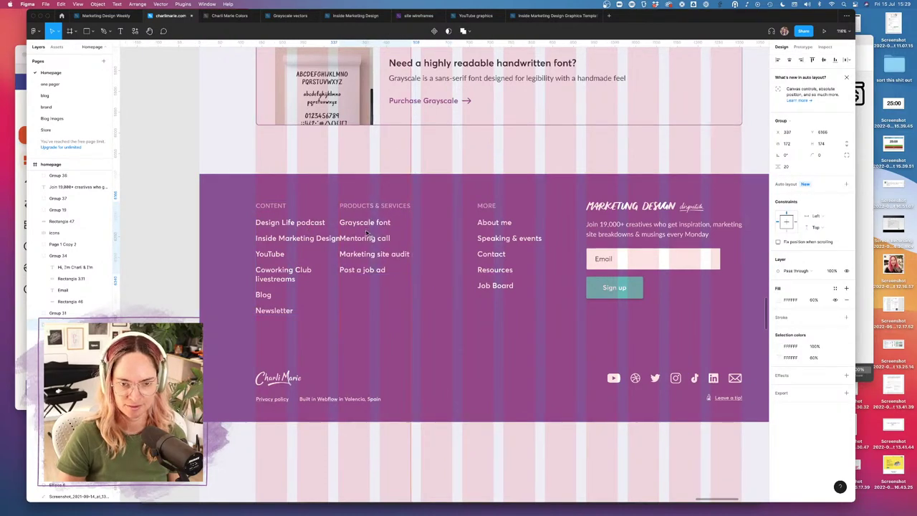
pyautogui.moveTo(503, 235); pyautogui.dragTo(446, 235)
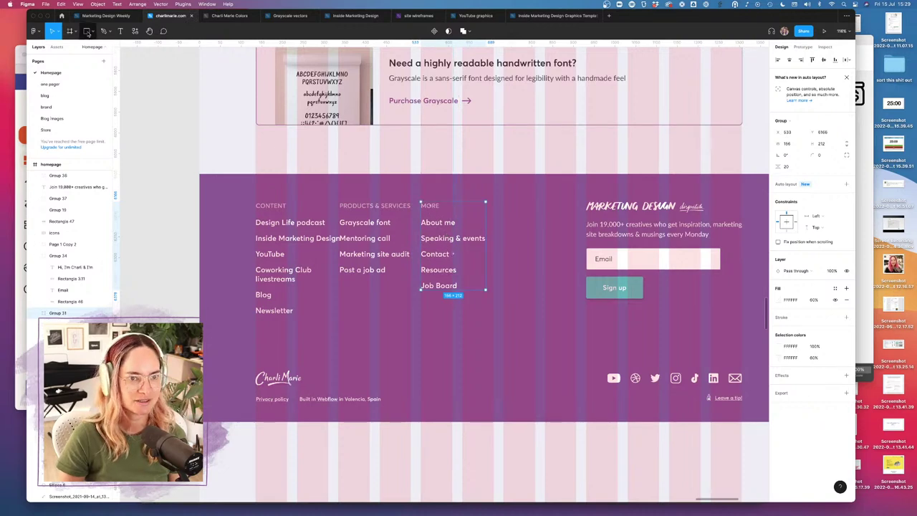
# - Draw a rectangle below the footer columns and size it to a 48×48 square
pyautogui.click(87, 30)
pyautogui.moveTo(359, 322); pyautogui.dragTo(405, 350)
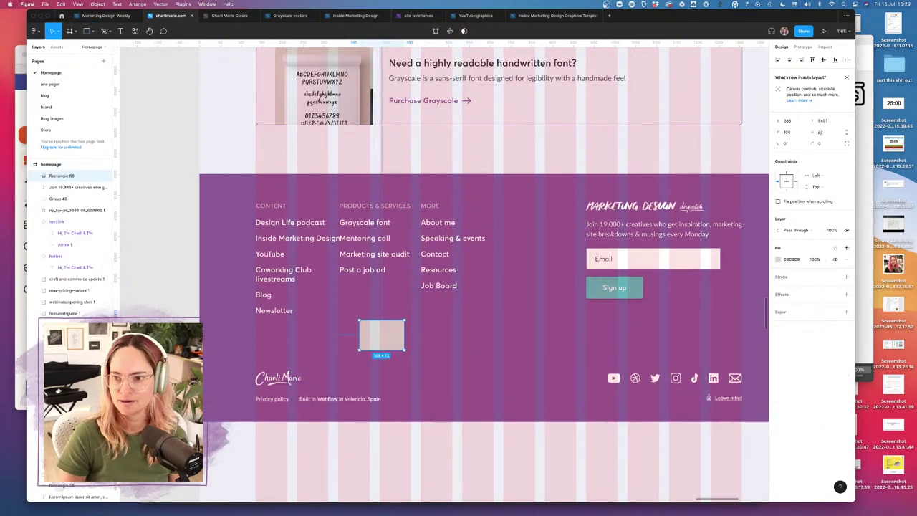
pyautogui.click(823, 134)
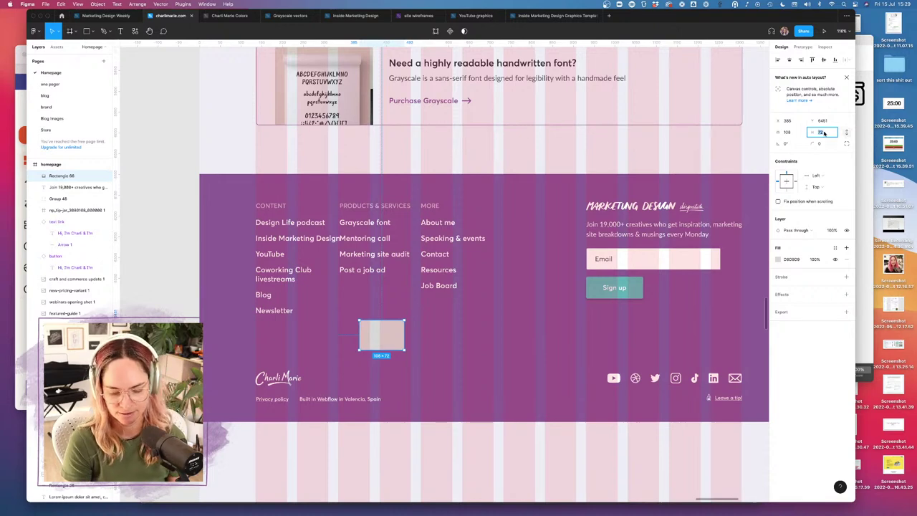
pyautogui.write('48')
pyautogui.press('Return')
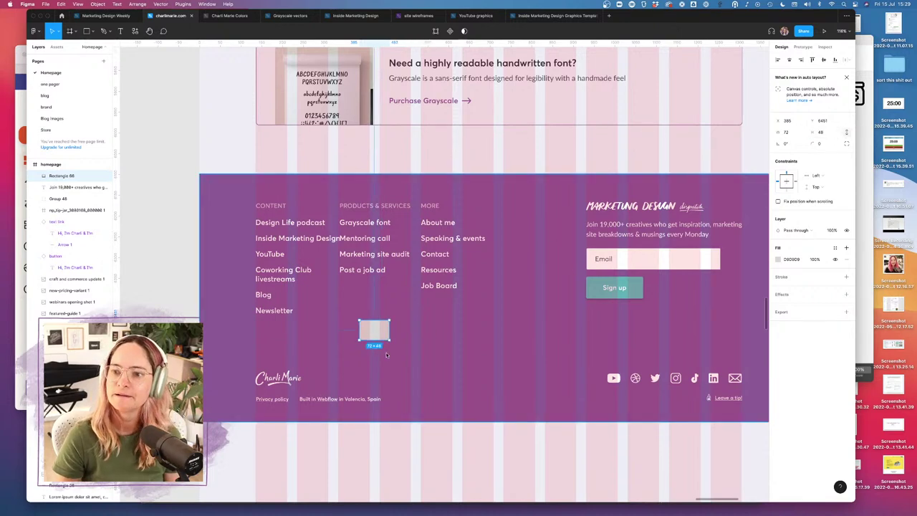
pyautogui.click(788, 133)
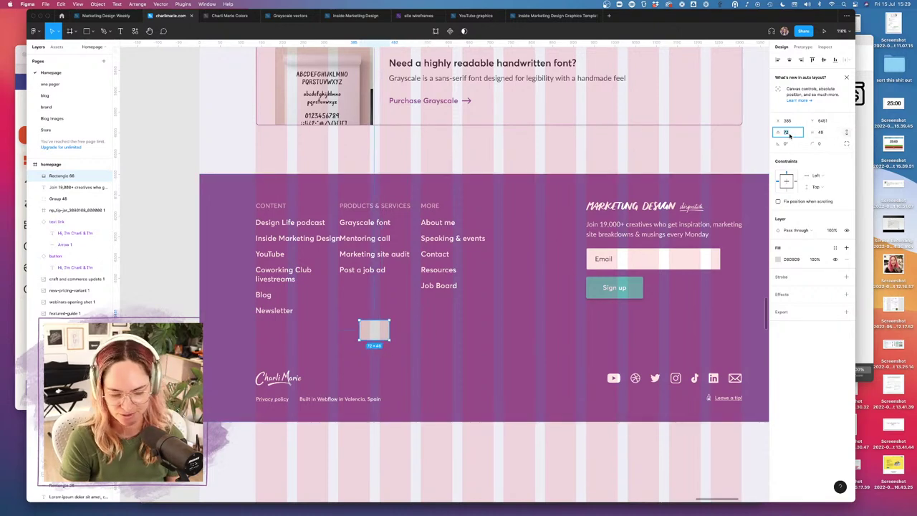
pyautogui.click(846, 133)
pyautogui.click(788, 134)
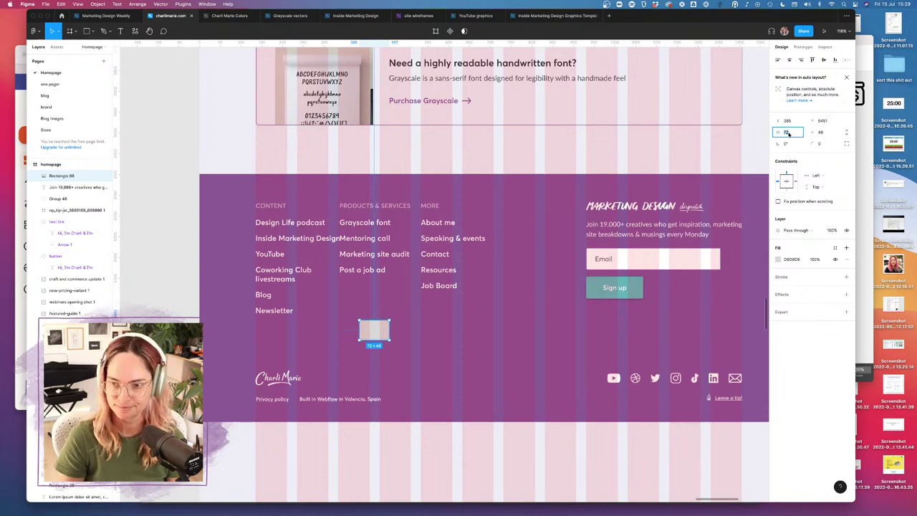
pyautogui.write('48')
pyautogui.press('Return')
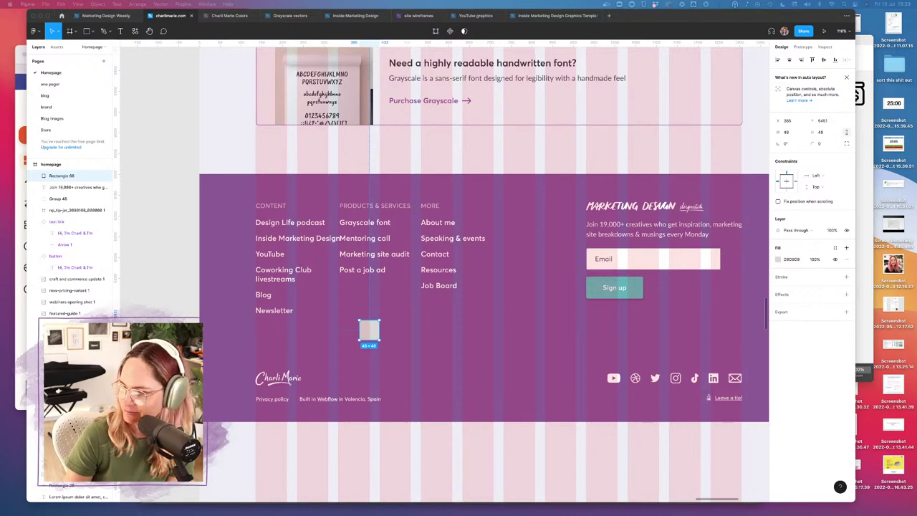
# - Import tiktok-brands.svg from Downloads, shrink it, and place it near the footer's social icons
pyautogui.press('super+Tab')
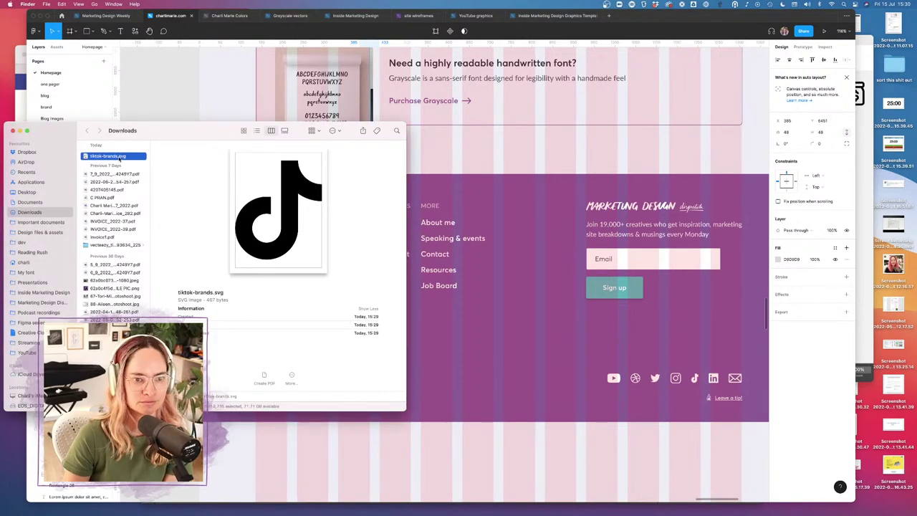
pyautogui.moveTo(278, 190); pyautogui.dragTo(619, 440)
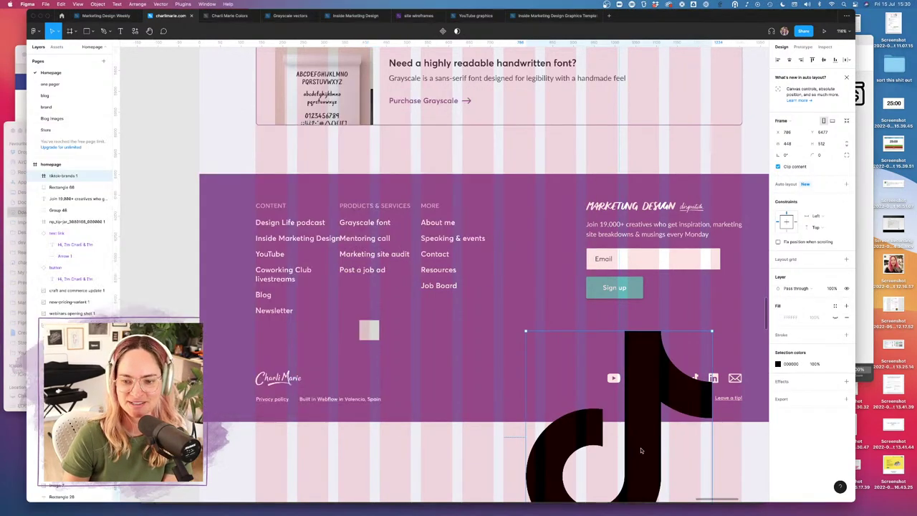
pyautogui.moveTo(711, 332); pyautogui.dragTo(553, 407)
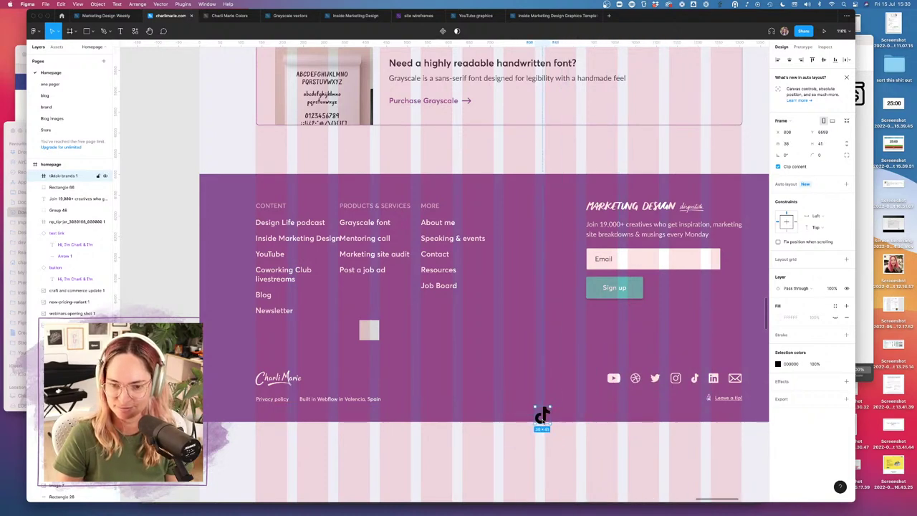
pyautogui.moveTo(549, 410); pyautogui.dragTo(583, 379)
pyautogui.hscroll(2, 584, 386)
pyautogui.hscroll(1, 584, 386)
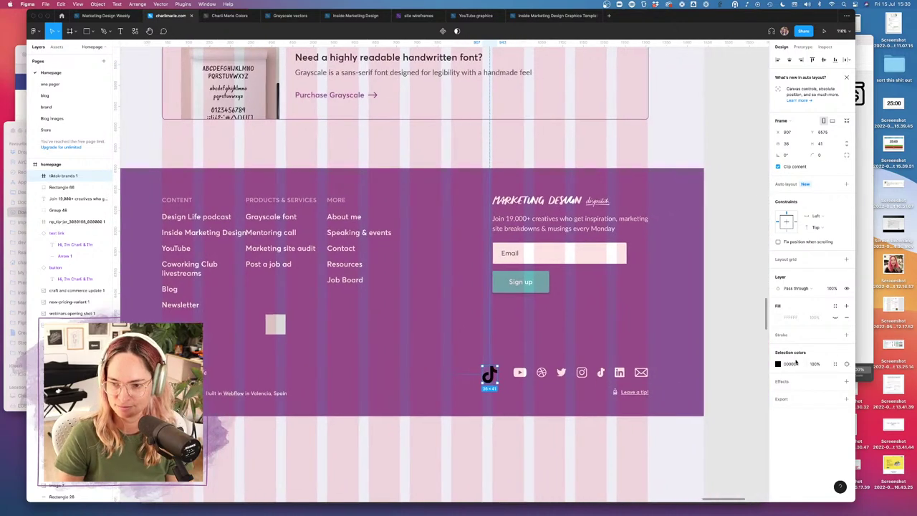
# - Make the TikTok icon white (FFFFFF), resize it to 18×21, and fit it into the social row
pyautogui.click(778, 363)
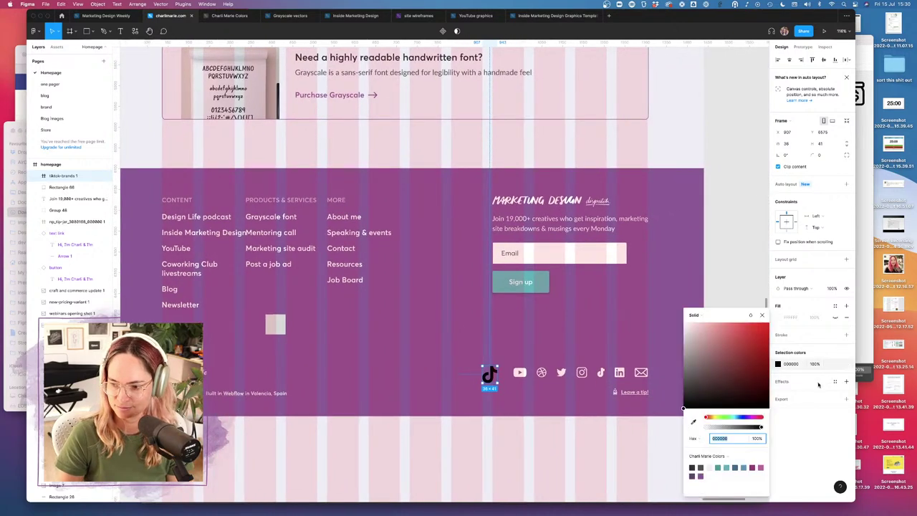
pyautogui.click(709, 476)
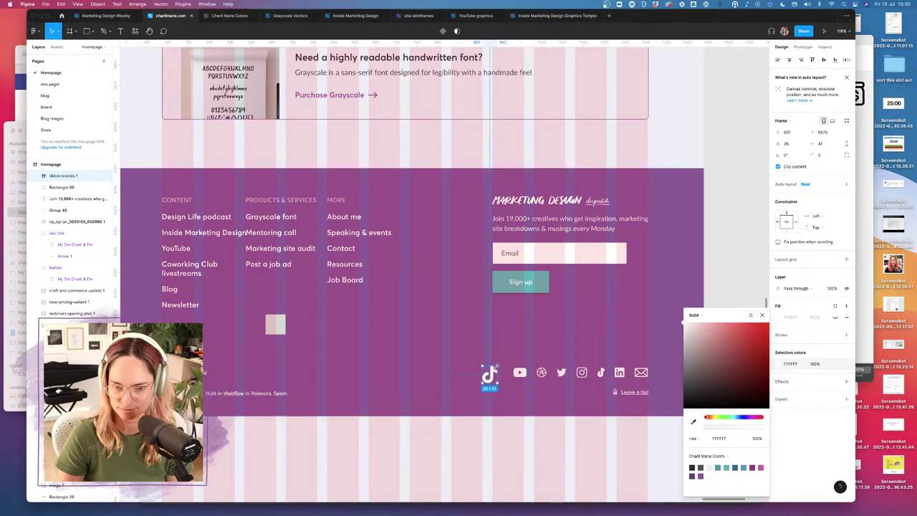
pyautogui.moveTo(496, 365); pyautogui.dragTo(490, 372)
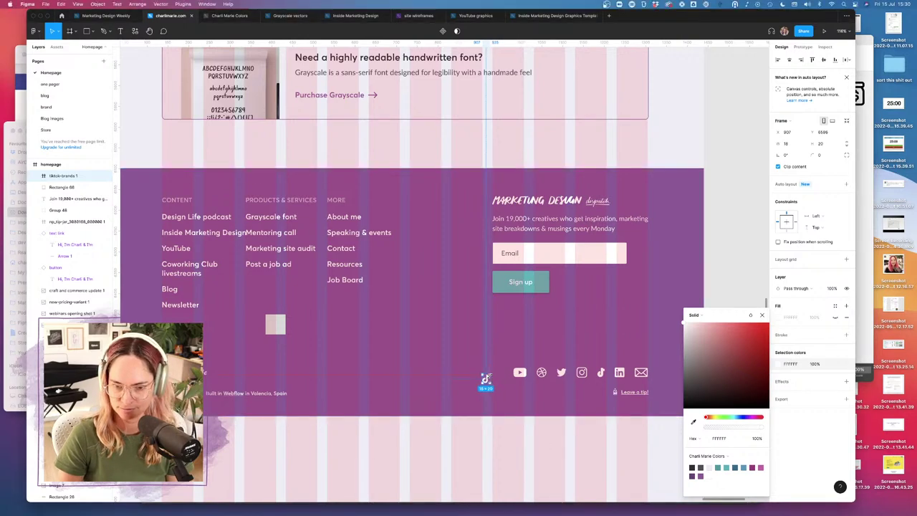
pyautogui.click(603, 374)
pyautogui.moveTo(602, 374)
pyautogui.mouseDown()
pyautogui.moveTo(485, 378)
pyautogui.moveTo(585, 374)
pyautogui.mouseUp()
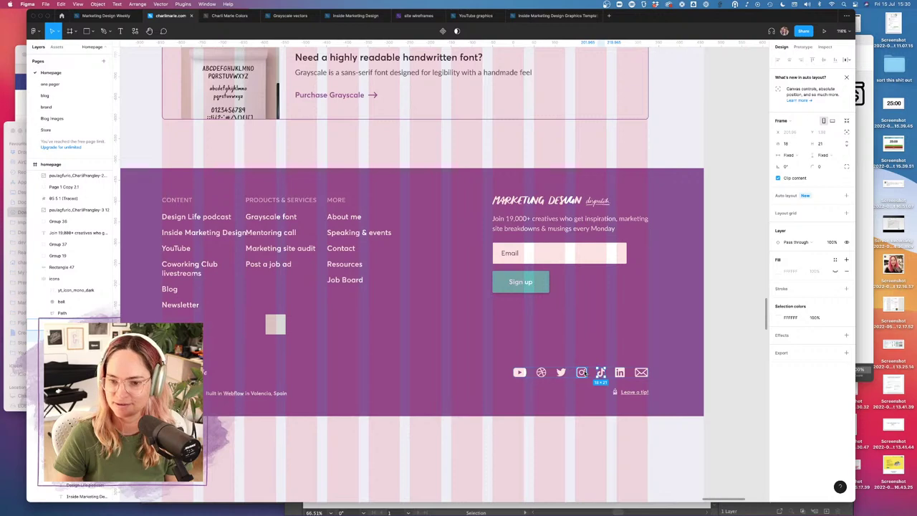
pyautogui.click(584, 374)
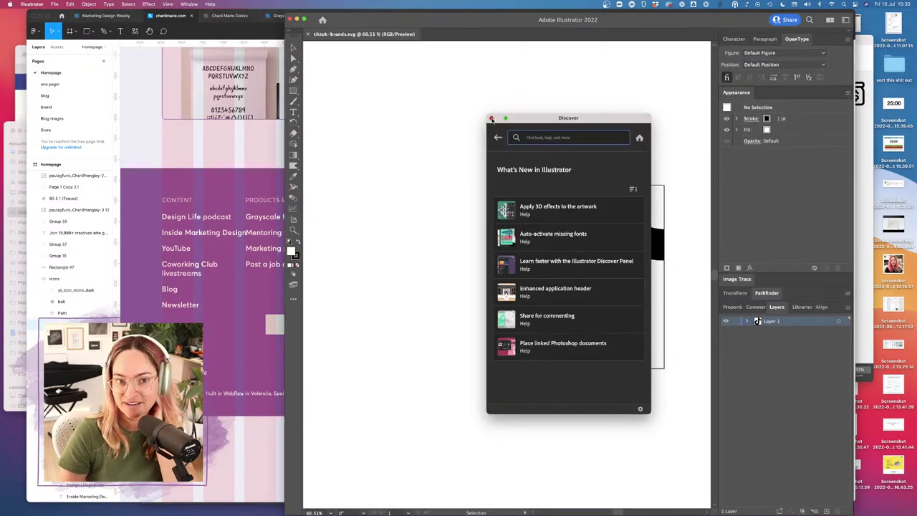
# - Dismiss Illustrator's what's new panel and quit Illustrator to return to Figma
pyautogui.click(491, 119)
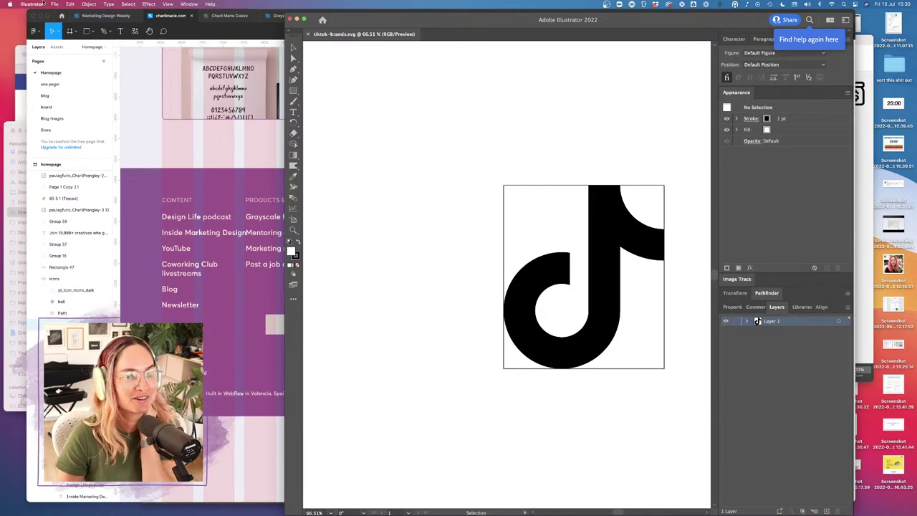
pyautogui.click(43, 4)
pyautogui.click(50, 80)
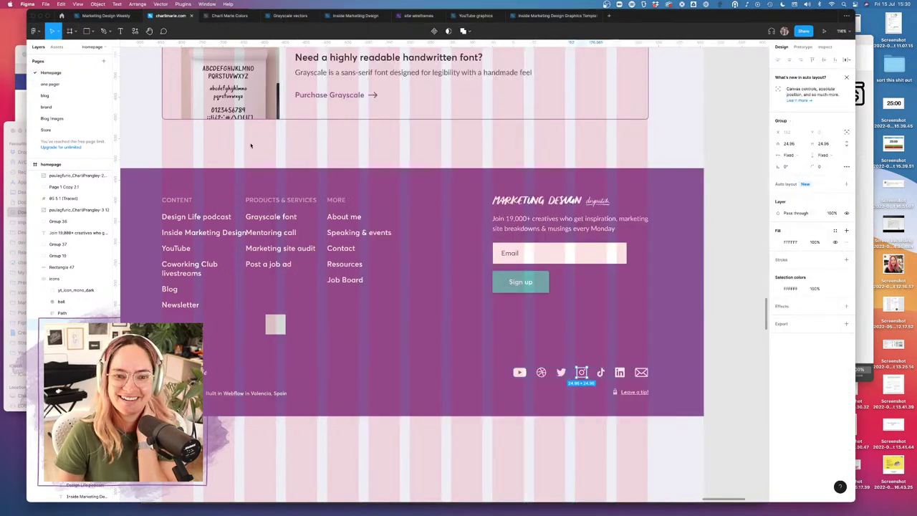
pyautogui.click(250, 146)
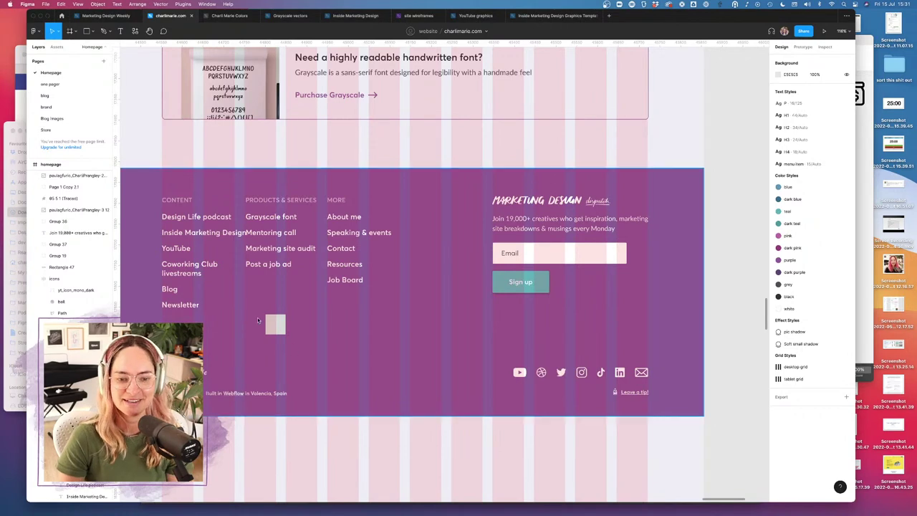
pyautogui.click(274, 326)
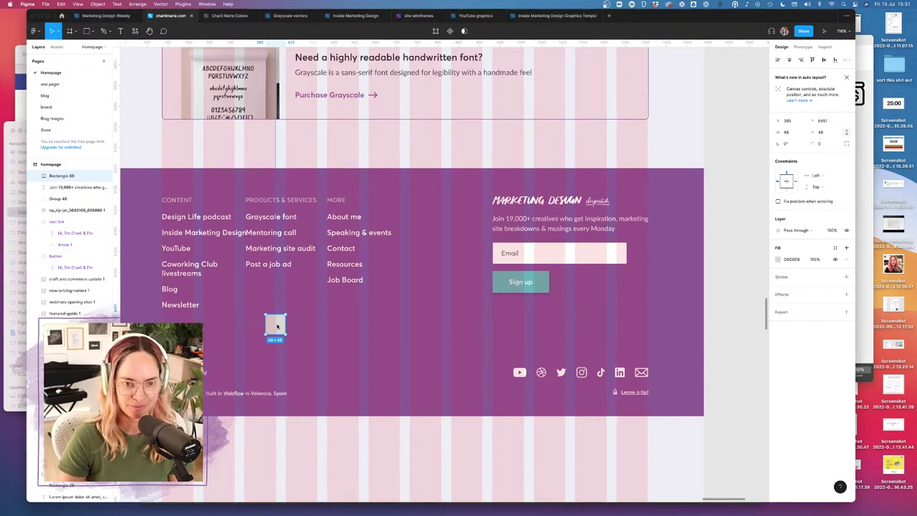
# - Bring the grey spacer square into the footer and shift Products & Services right off the Content column
pyautogui.press('super+x')
pyautogui.press('super+v')
pyautogui.moveTo(253, 225); pyautogui.dragTo(253, 206)
pyautogui.click(284, 217)
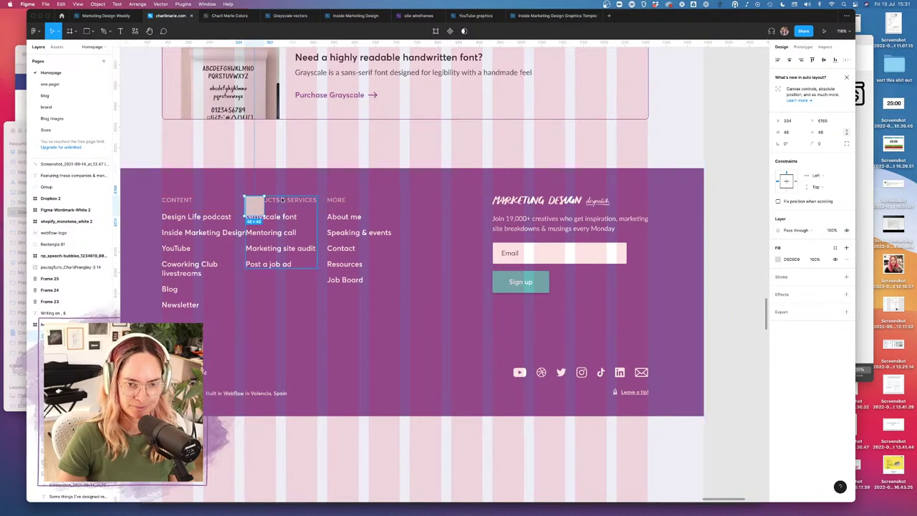
pyautogui.moveTo(274, 242); pyautogui.dragTo(293, 241)
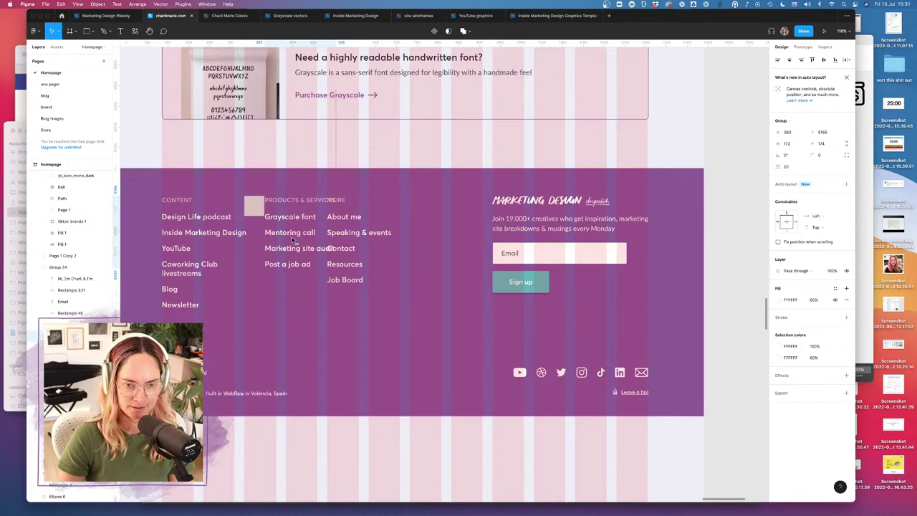
# - Reposition the More column using the spacer square beside Products & Services as a gap guide
pyautogui.click(254, 206)
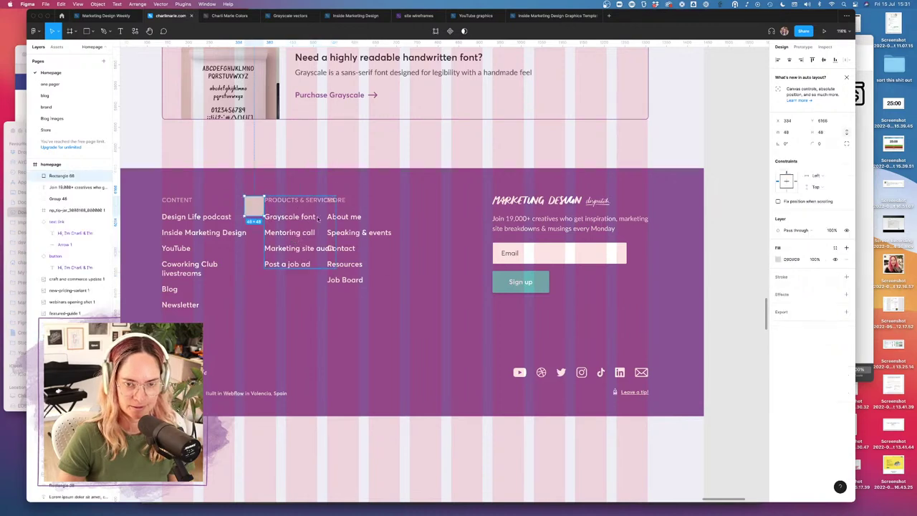
pyautogui.click(348, 223)
pyautogui.moveTo(348, 222); pyautogui.dragTo(412, 223)
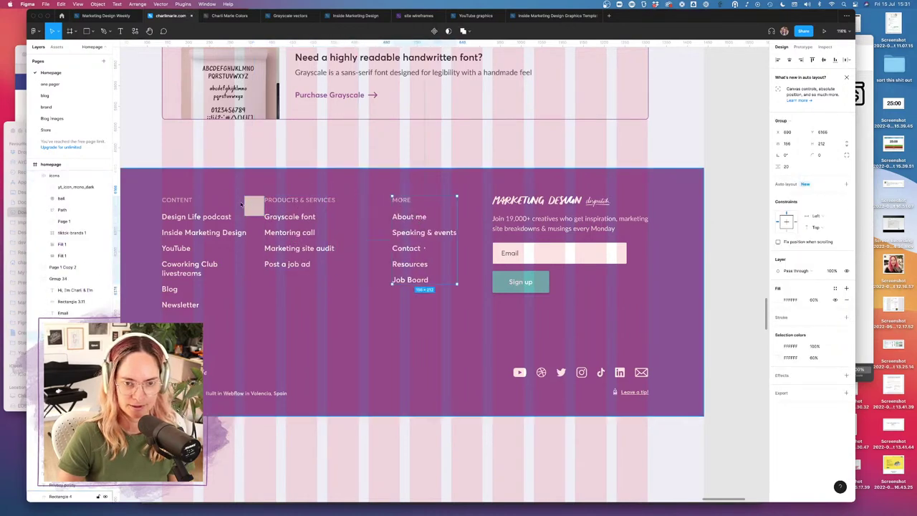
pyautogui.moveTo(255, 208); pyautogui.dragTo(344, 210)
pyautogui.click(410, 217)
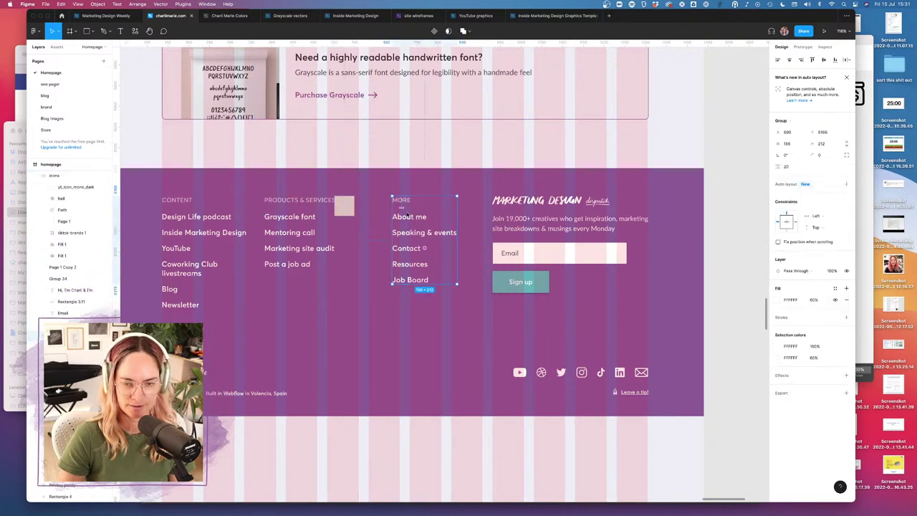
pyautogui.moveTo(410, 217); pyautogui.dragTo(371, 466)
# - Move the spacer square out below the footer and hide the layout grids
pyautogui.click(338, 210)
pyautogui.click(454, 458)
pyautogui.hotkey('ctrl', 'g')
pyautogui.scroll(3, 458, 335)
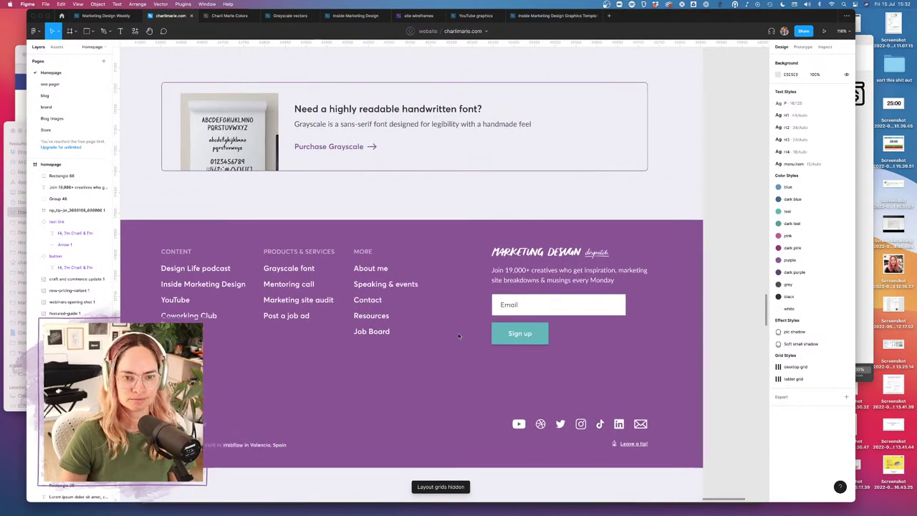
pyautogui.scroll(-2, 448, 311)
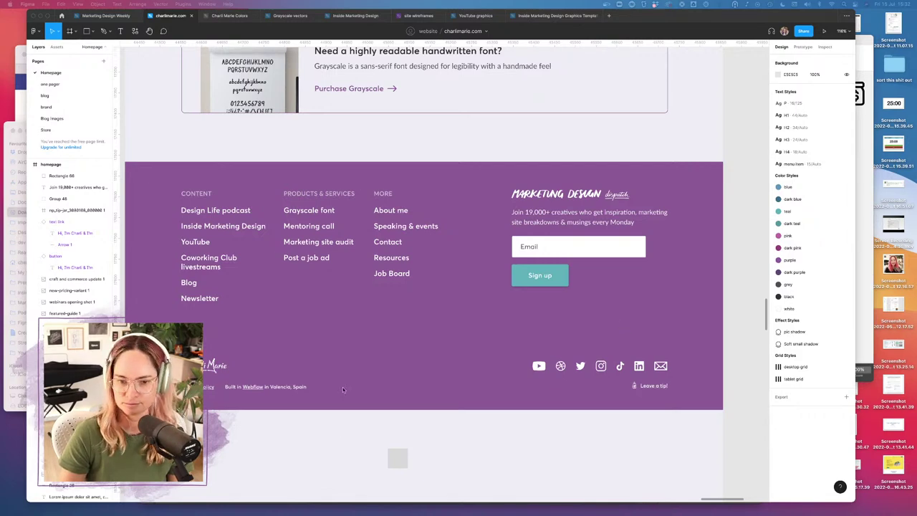
# - Resize the grey spacer square to 72×72 and move it beside Products & Services
pyautogui.doubleClick(398, 457)
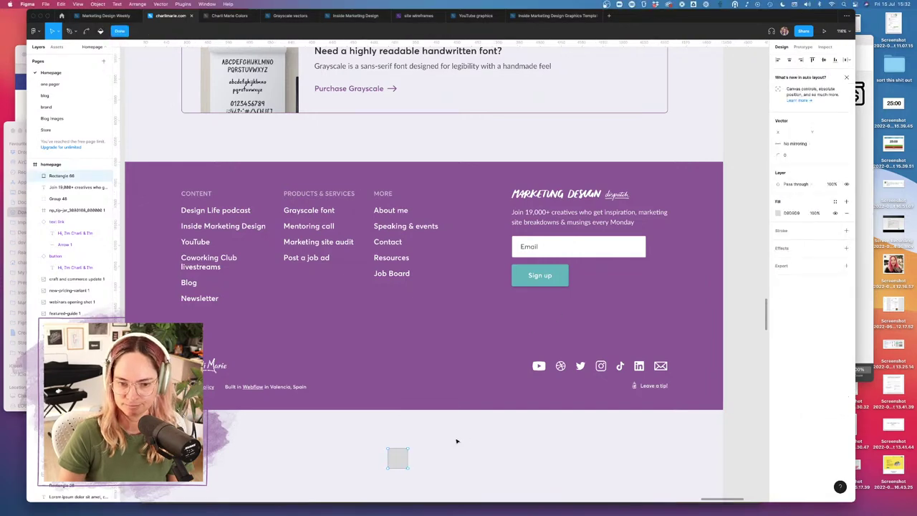
pyautogui.press('Escape')
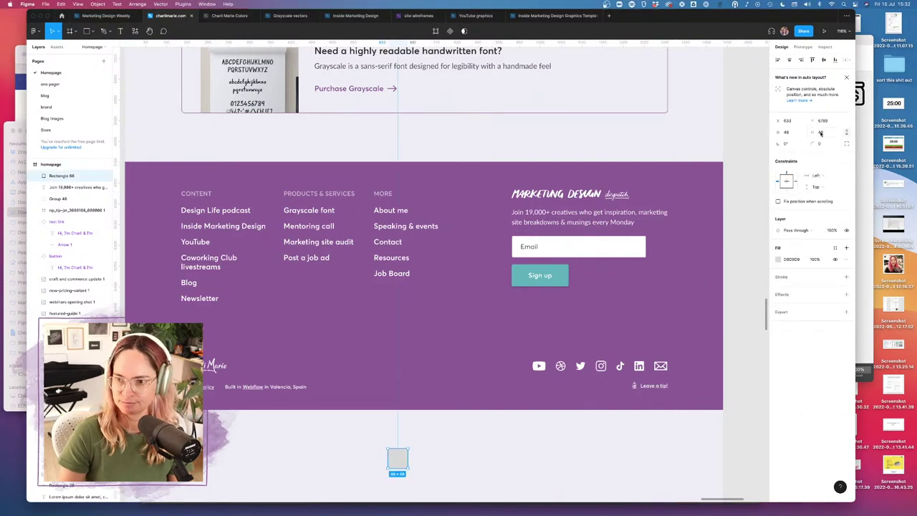
pyautogui.click(820, 132)
pyautogui.write('72')
pyautogui.press('Return')
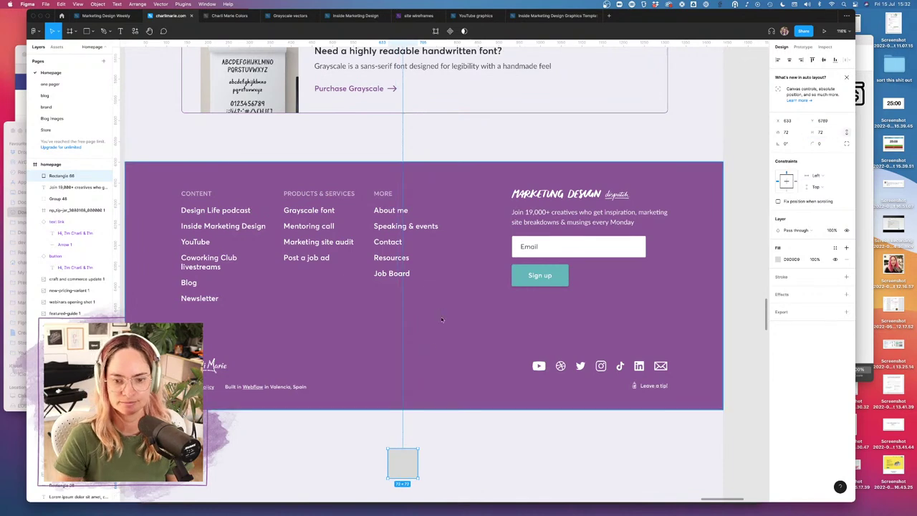
pyautogui.moveTo(402, 462); pyautogui.dragTo(321, 214)
# - Use the 72px square after Products & Services to shift the More column right to match
pyautogui.click(308, 212)
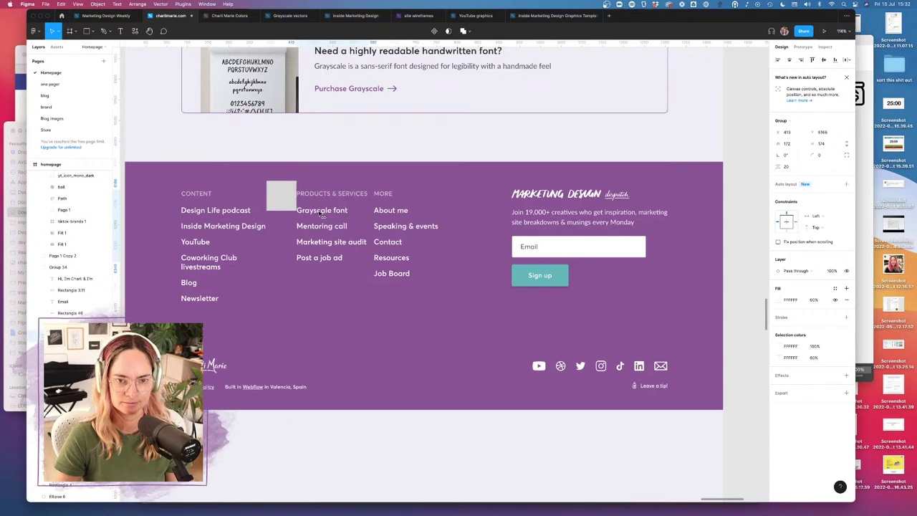
pyautogui.click(276, 197)
pyautogui.moveTo(276, 197); pyautogui.dragTo(377, 199)
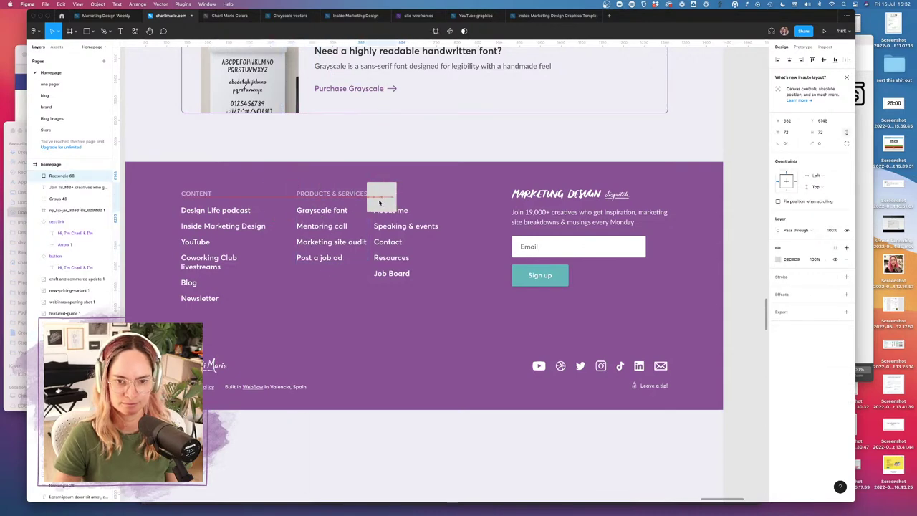
pyautogui.moveTo(396, 231); pyautogui.dragTo(413, 226)
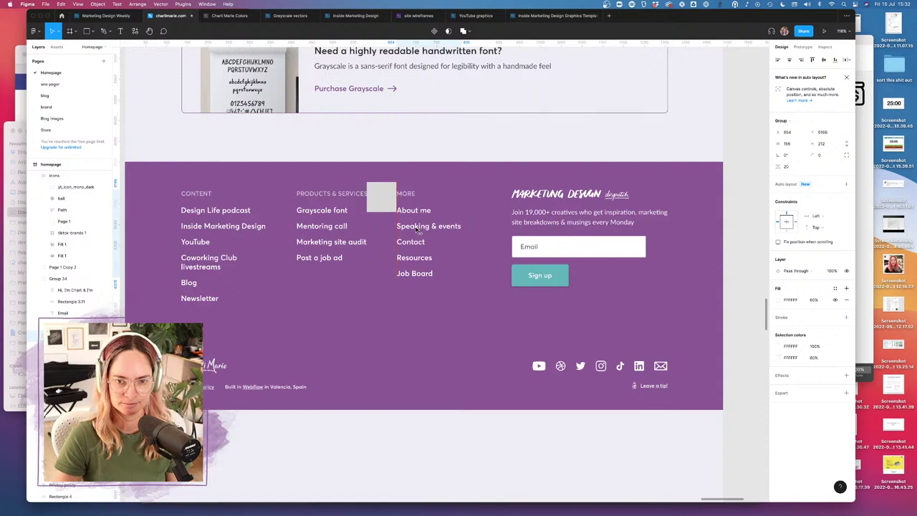
# - Move the spacer square back below the footer and leave the layout grids hidden
pyautogui.click(384, 197)
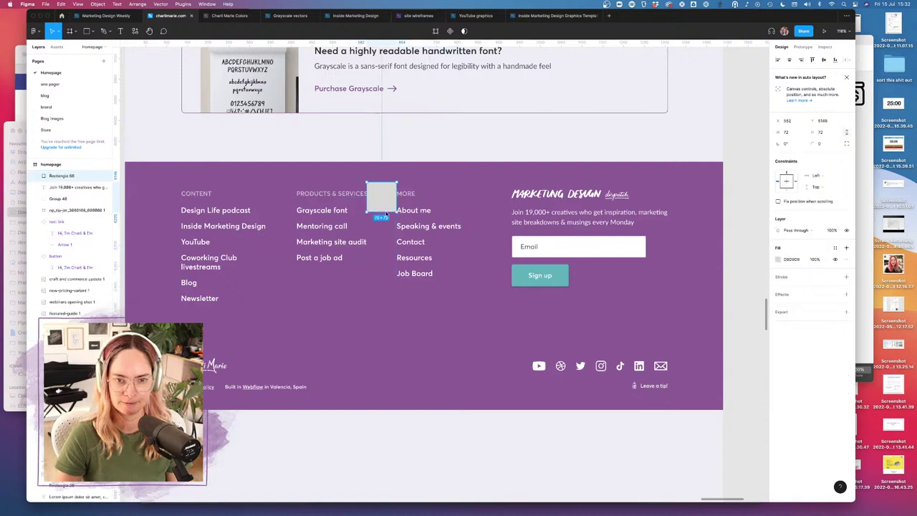
pyautogui.moveTo(384, 198); pyautogui.dragTo(291, 471)
pyautogui.click(425, 449)
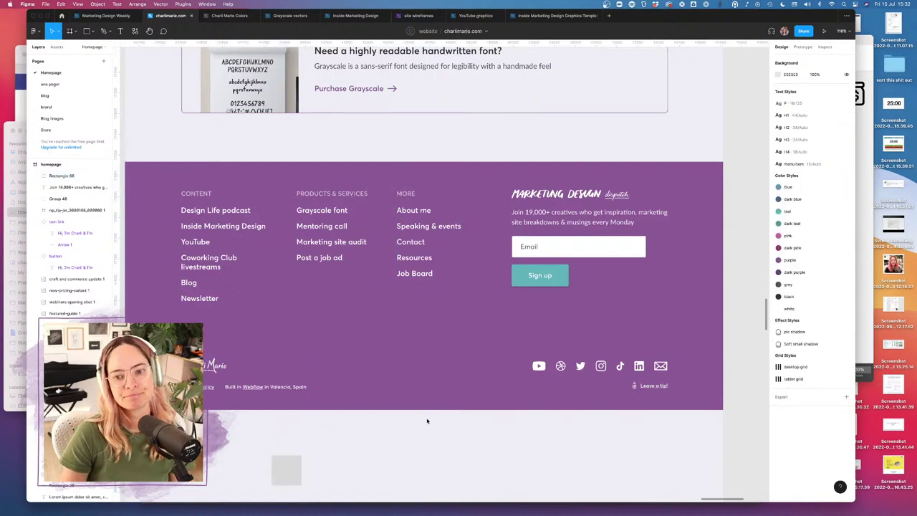
pyautogui.hotkey('ctrl', 'g')
pyautogui.hotkey('ctrl', 'g')
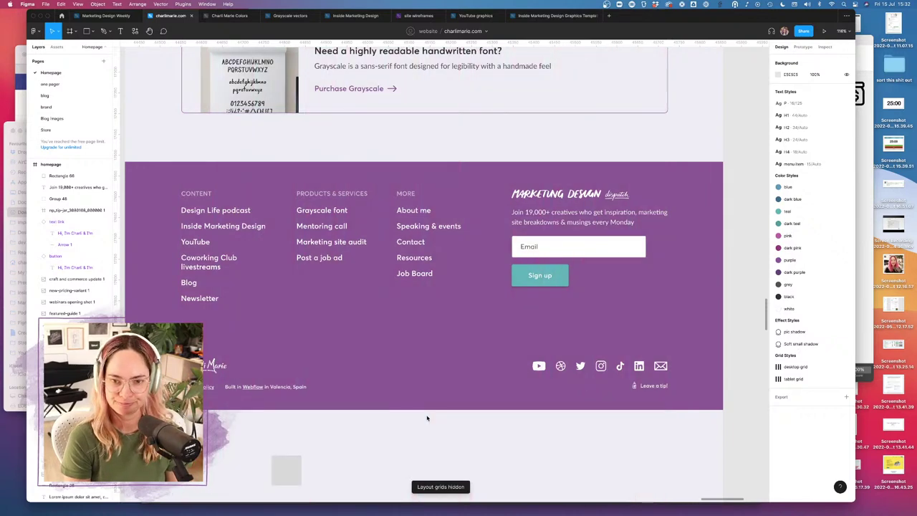
pyautogui.hotkey('ctrl', 'g')
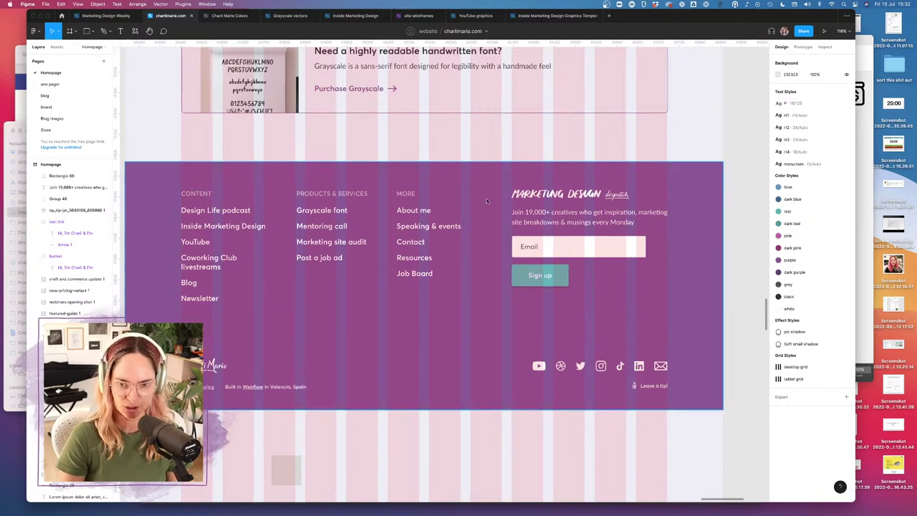
pyautogui.hotkey('ctrl', 'g')
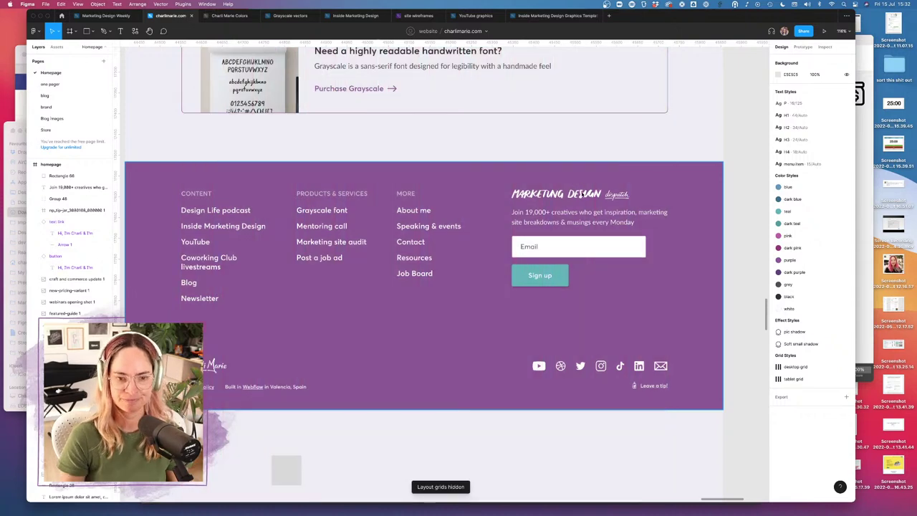
# - Draw a vertical line between the Content and Products & Services columns
pyautogui.click(93, 32)
pyautogui.click(83, 57)
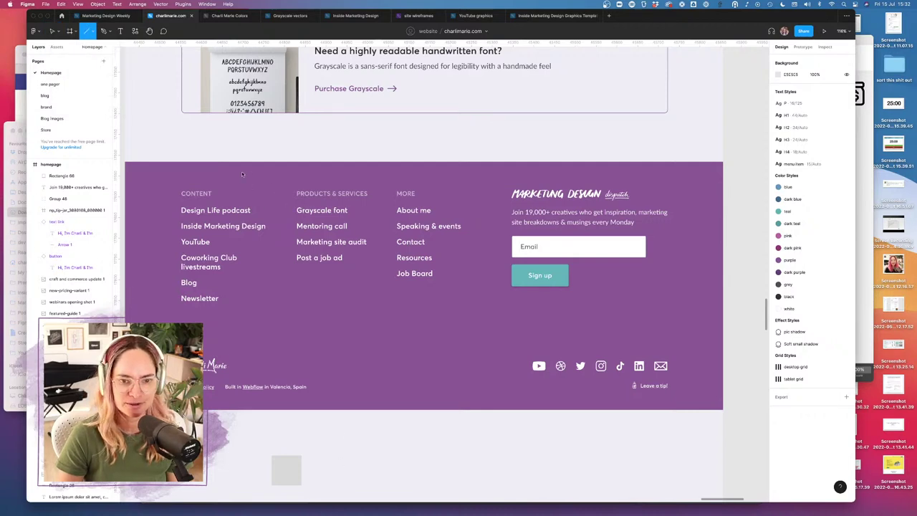
pyautogui.moveTo(282, 191); pyautogui.dragTo(280, 311)
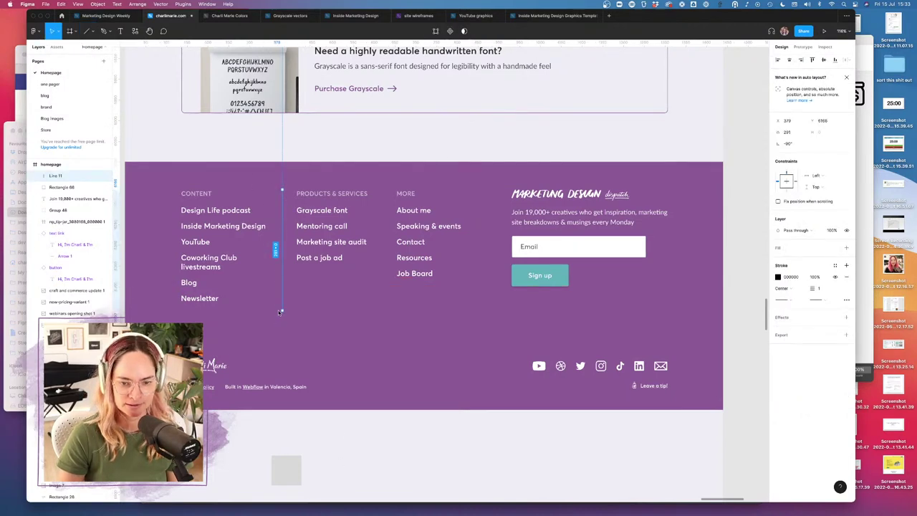
pyautogui.hotkey('ctrl', 'g')
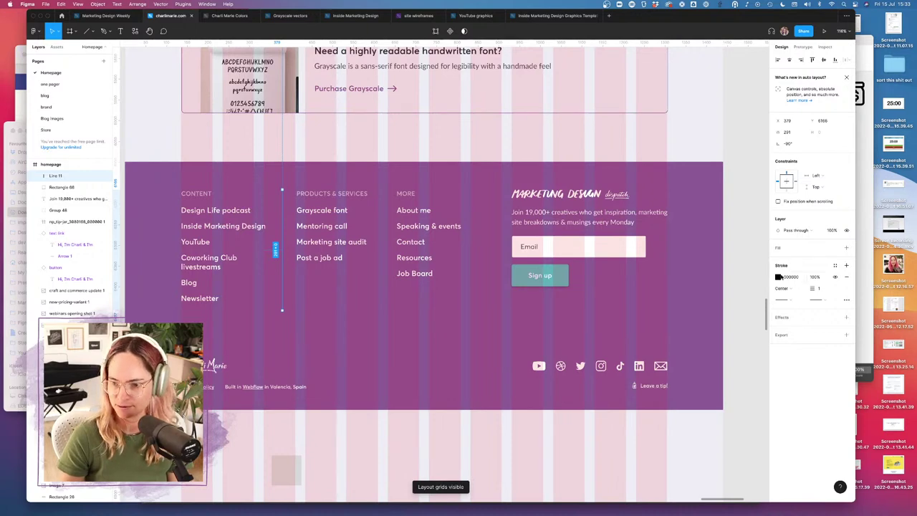
# - Colour the divider 674575 and Alt-drag a copy to sit before the More column
pyautogui.click(778, 277)
pyautogui.click(691, 439)
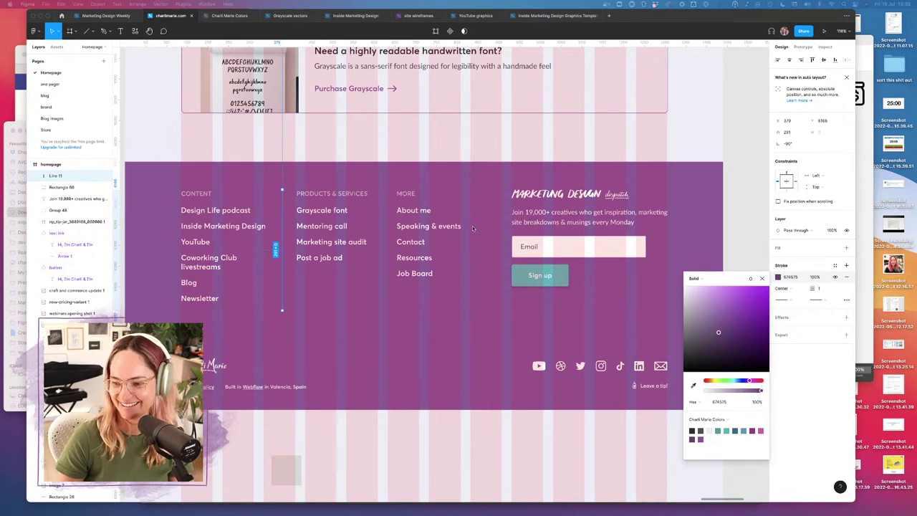
pyautogui.click(281, 219)
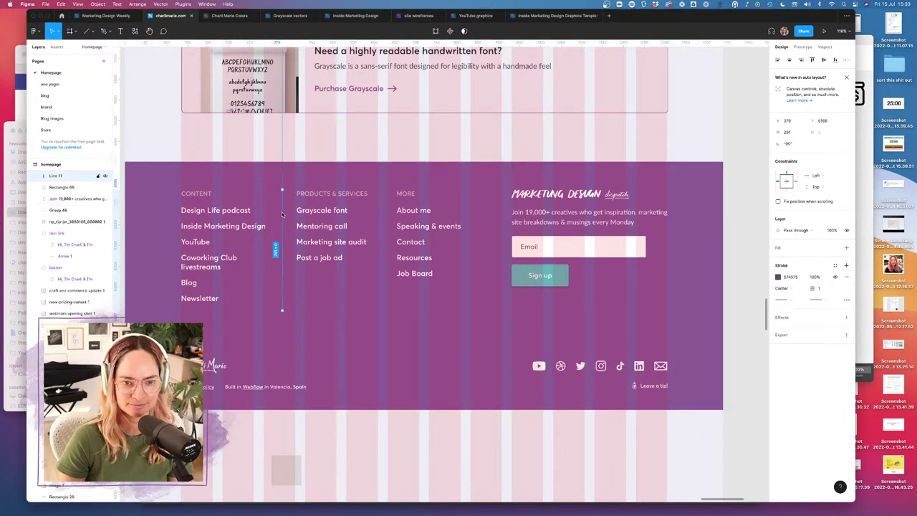
pyautogui.moveTo(281, 219); pyautogui.dragTo(384, 227)
pyautogui.click(396, 144)
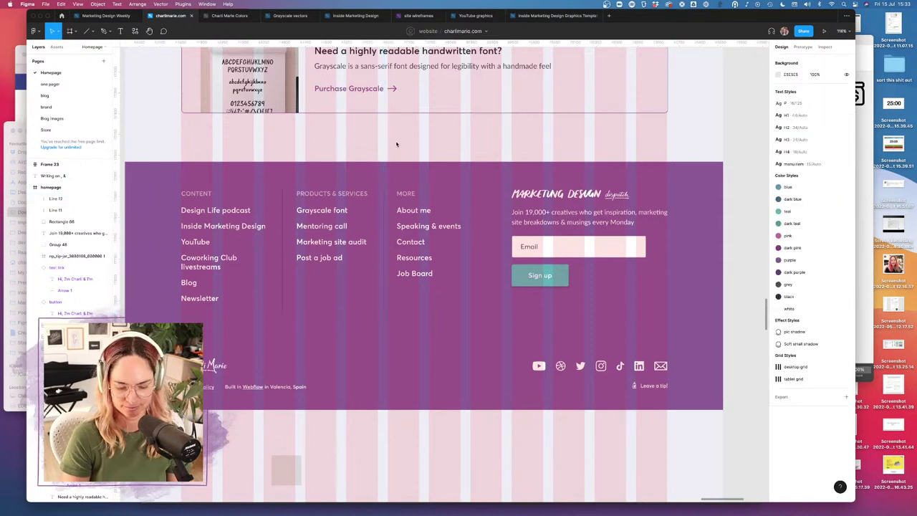
# - Hide the grids and inspect the font size of the MORE and PRODUCTS & SERVICES headings
pyautogui.hotkey('ctrl', 'g')
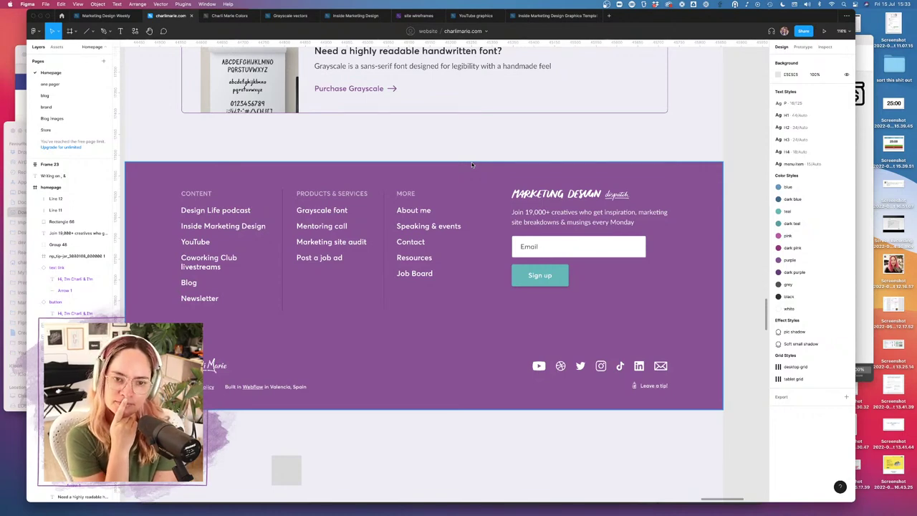
pyautogui.keyDown('super'); pyautogui.click(405, 193); pyautogui.keyUp('super')
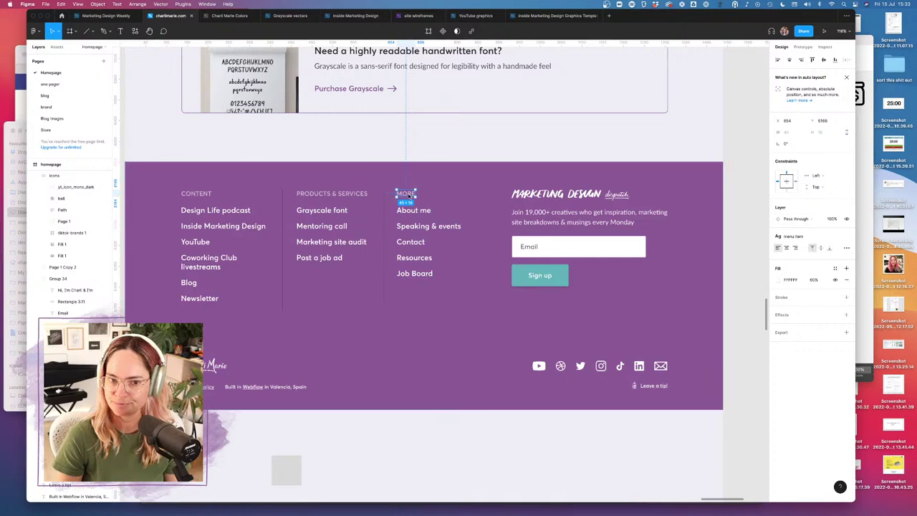
pyautogui.click(846, 236)
pyautogui.click(820, 259)
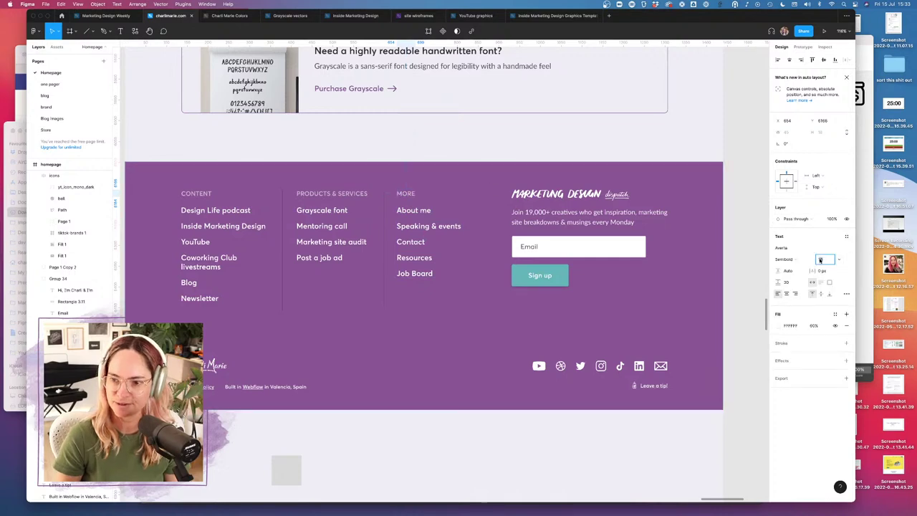
pyautogui.click(345, 199)
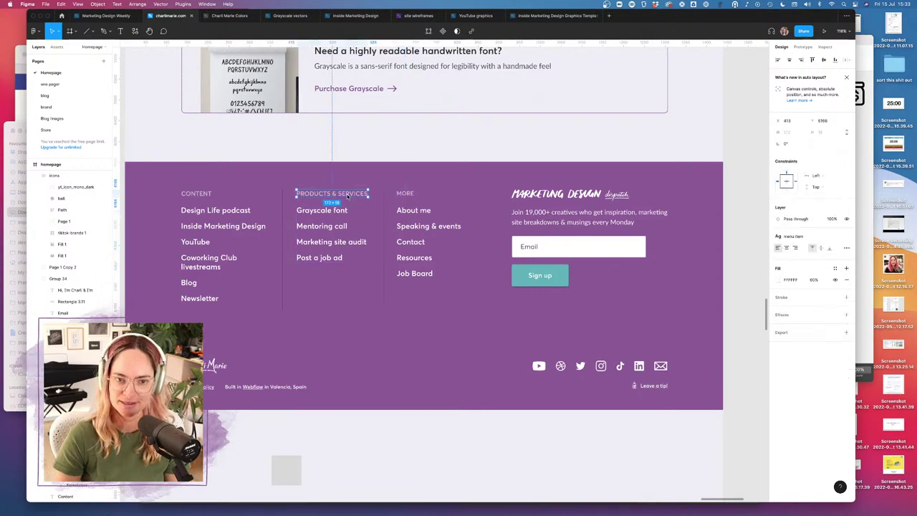
pyautogui.click(846, 236)
pyautogui.click(820, 260)
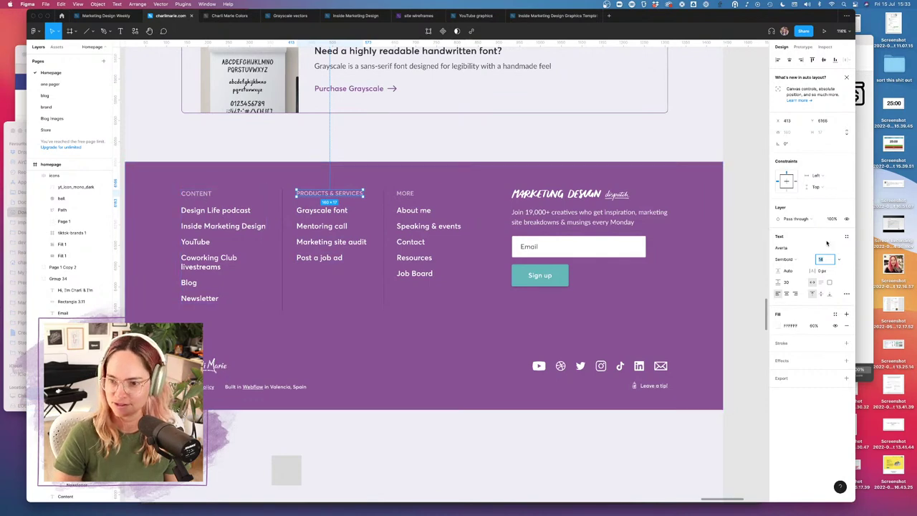
# - Apply the 'menu item' text style to the CONTENT heading and set its font size to 14
pyautogui.click(199, 195)
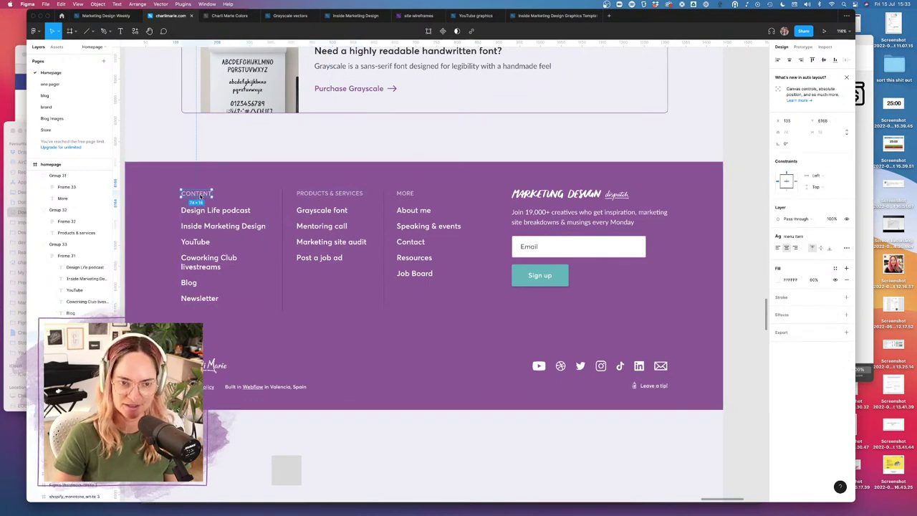
pyautogui.click(798, 236)
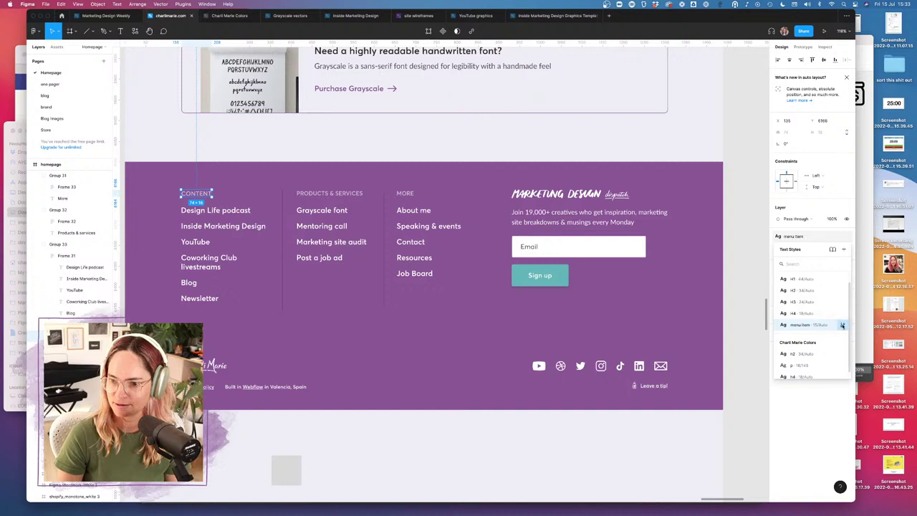
pyautogui.click(842, 325)
pyautogui.click(742, 441)
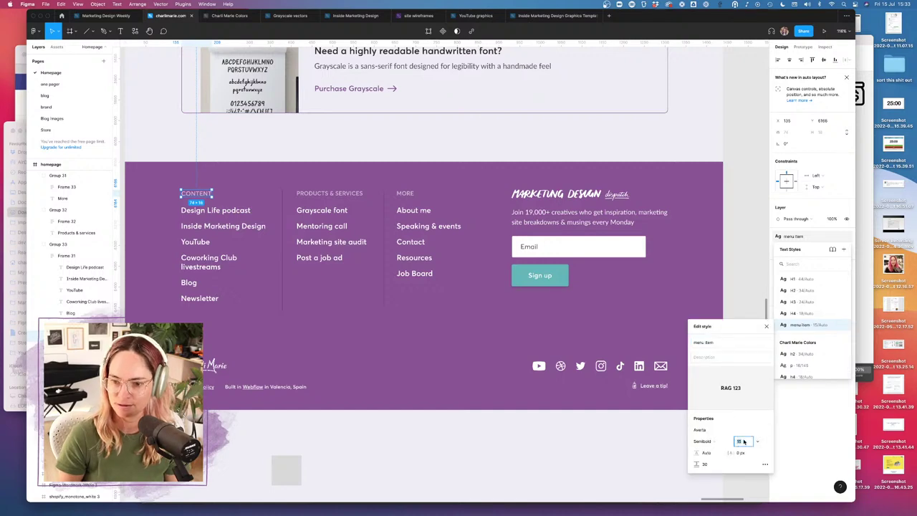
pyautogui.press('Down')
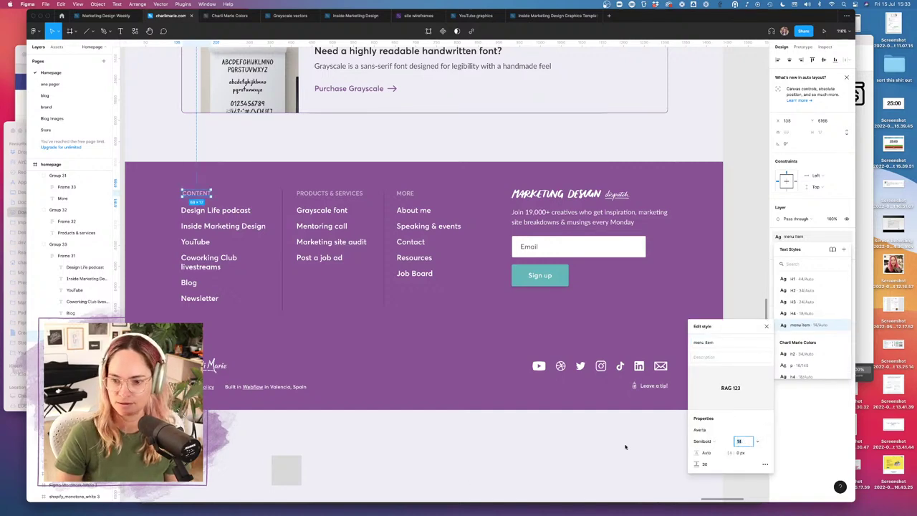
pyautogui.press('Escape')
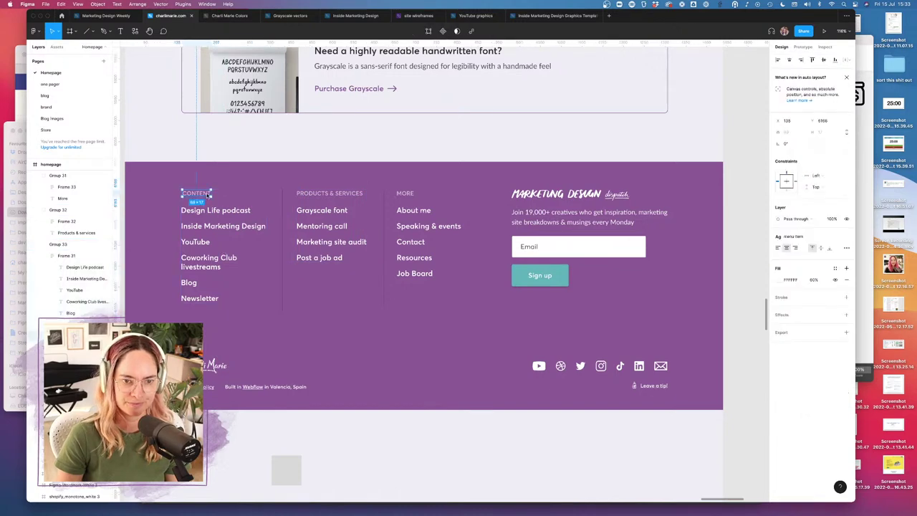
# - Nudge the CONTENT heading, then put Leave a tip at the left and Privacy policy at the far right
pyautogui.moveTo(209, 195); pyautogui.dragTo(207, 197)
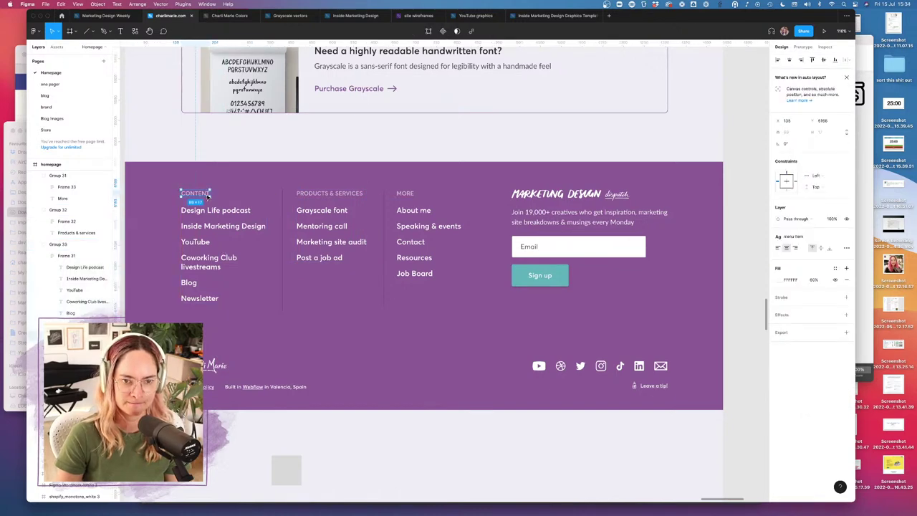
pyautogui.click(477, 442)
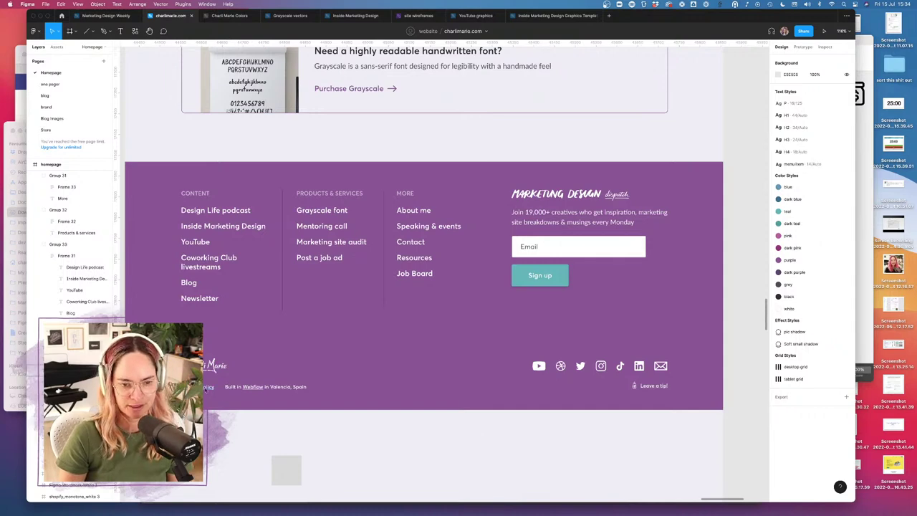
pyautogui.moveTo(213, 388); pyautogui.dragTo(567, 390)
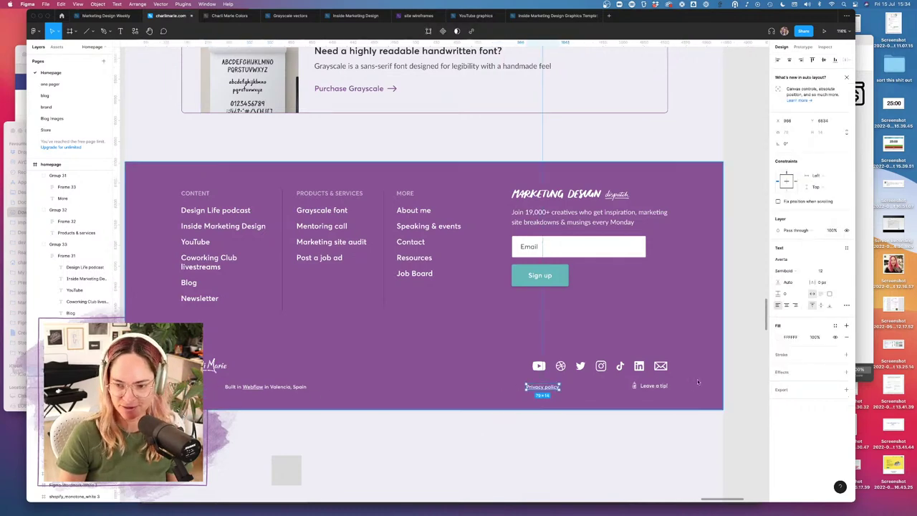
pyautogui.click(657, 389)
pyautogui.moveTo(658, 390); pyautogui.dragTo(207, 390)
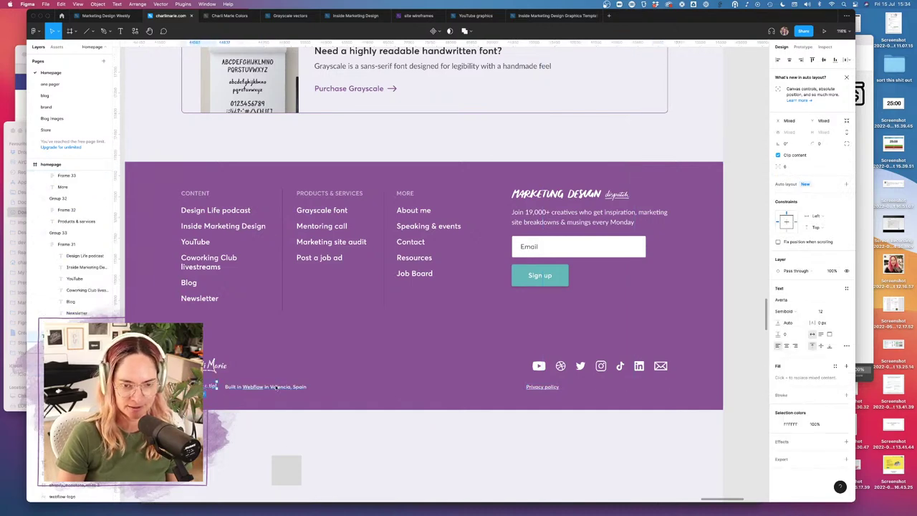
pyautogui.moveTo(548, 391); pyautogui.dragTo(653, 390)
pyautogui.click(356, 422)
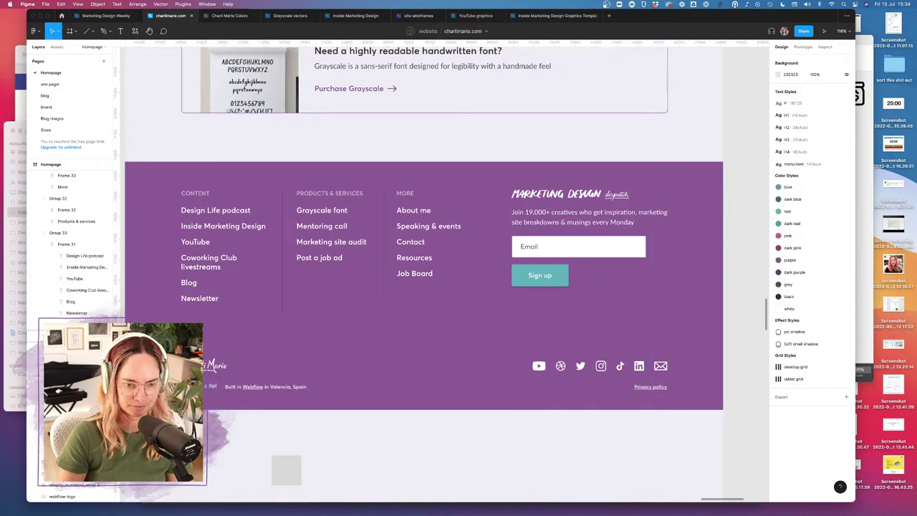
pyautogui.click(211, 386)
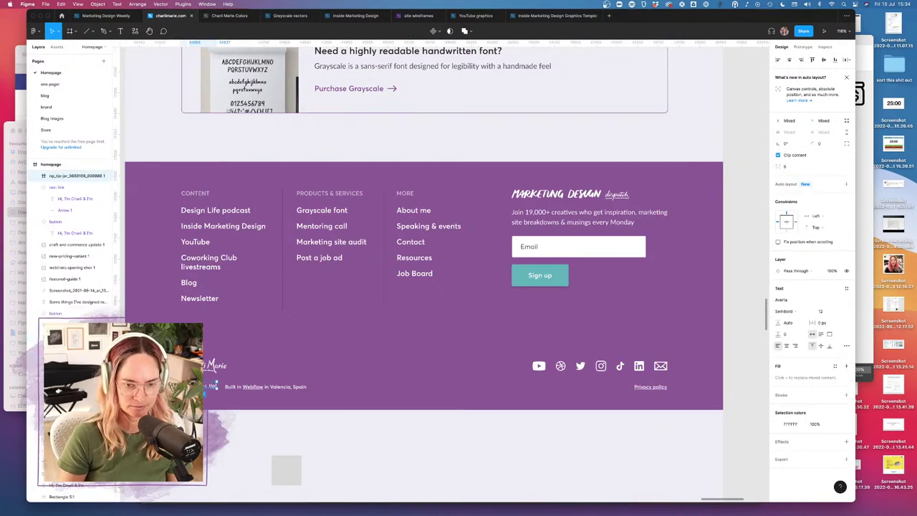
pyautogui.click(459, 472)
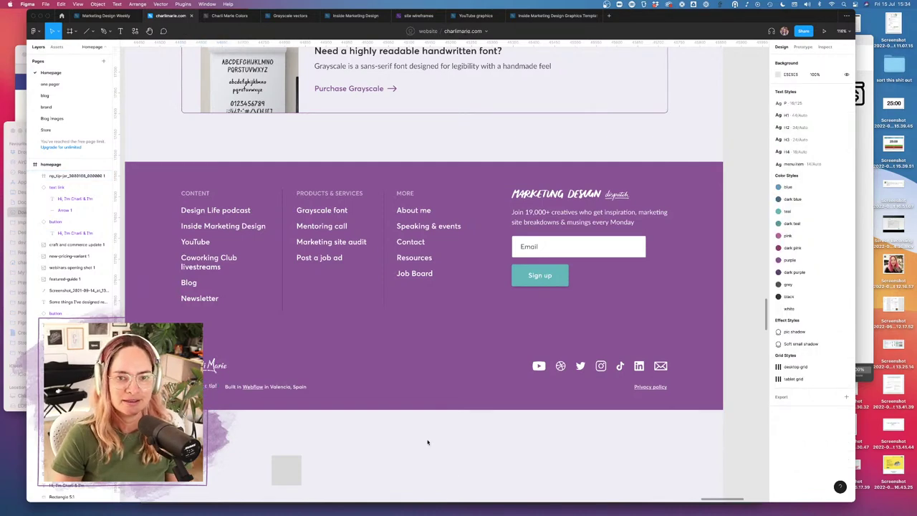
# - Show the layout grids and bring the footer into view
pyautogui.scroll(-5, 428, 442)
pyautogui.scroll(1, 427, 442)
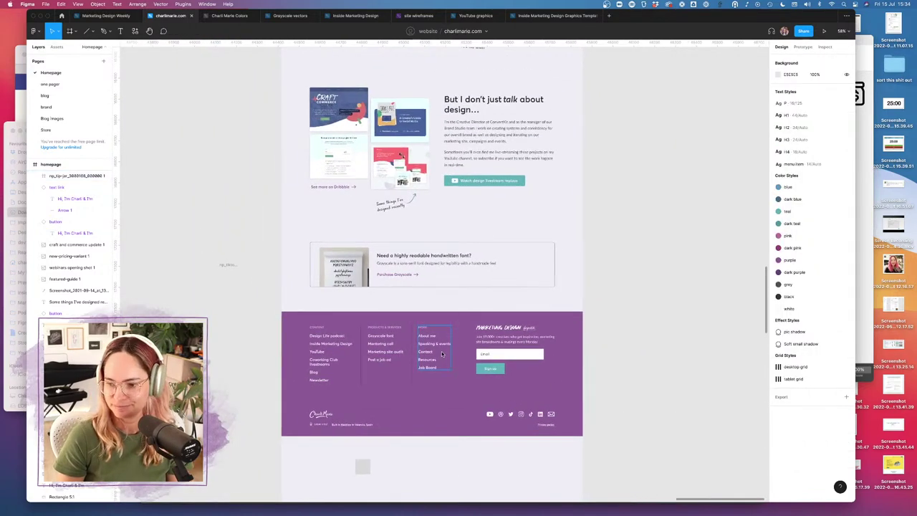
pyautogui.hotkey('ctrl', 'g')
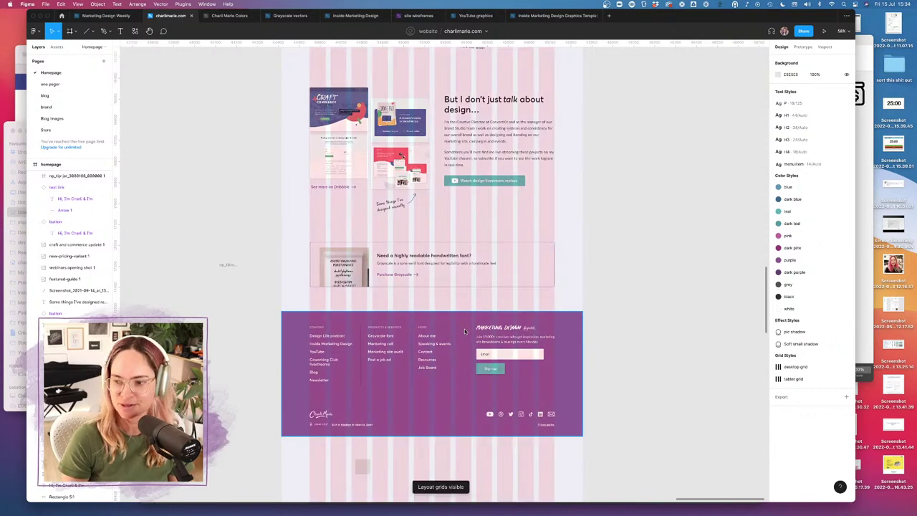
pyautogui.scroll(-5, 501, 289)
pyautogui.scroll(2, 500, 289)
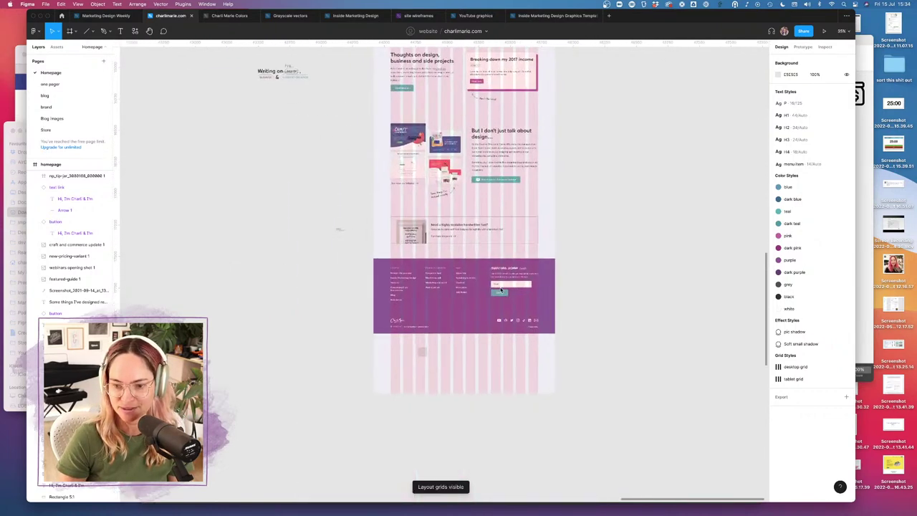
pyautogui.click(422, 356)
pyautogui.scroll(-8, 429, 356)
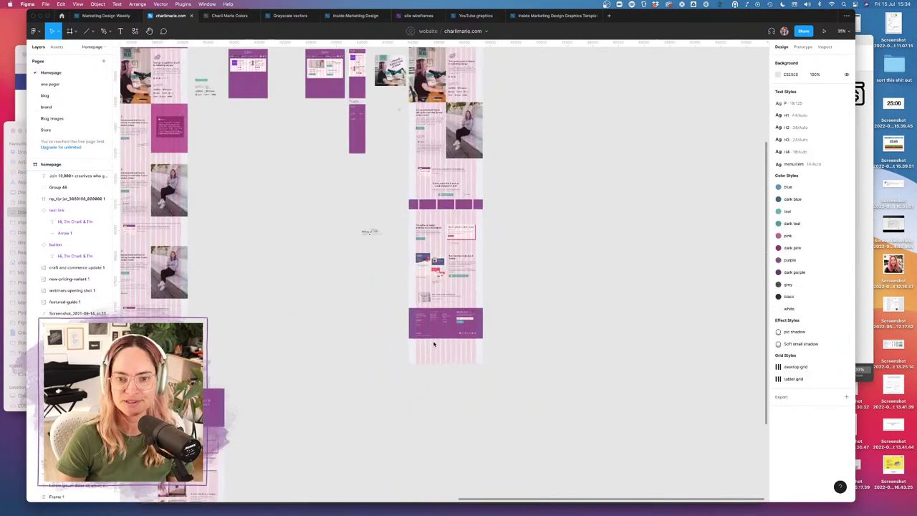
# - Shorten the homepage frame from 1440×7171 to 1440×6739 so it ends at the footer
pyautogui.click(425, 98)
pyautogui.scroll(-4, 486, 358)
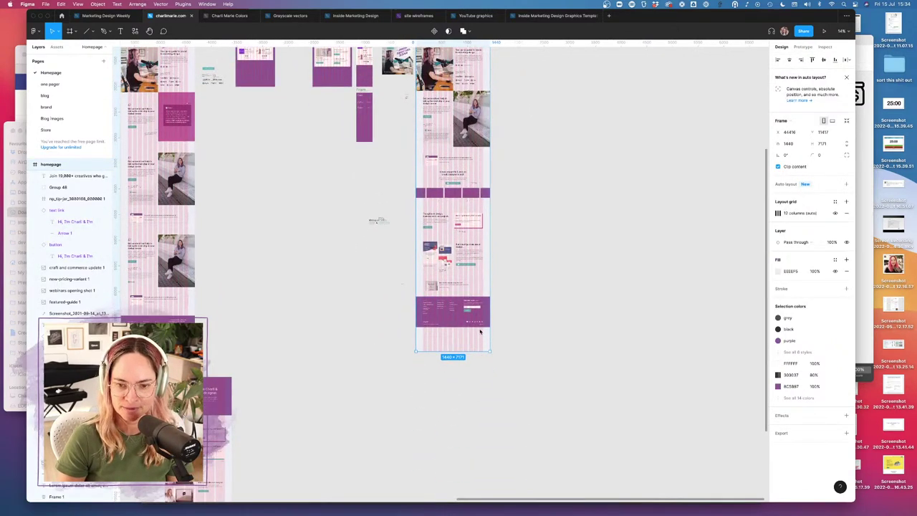
pyautogui.doubleClick(466, 351)
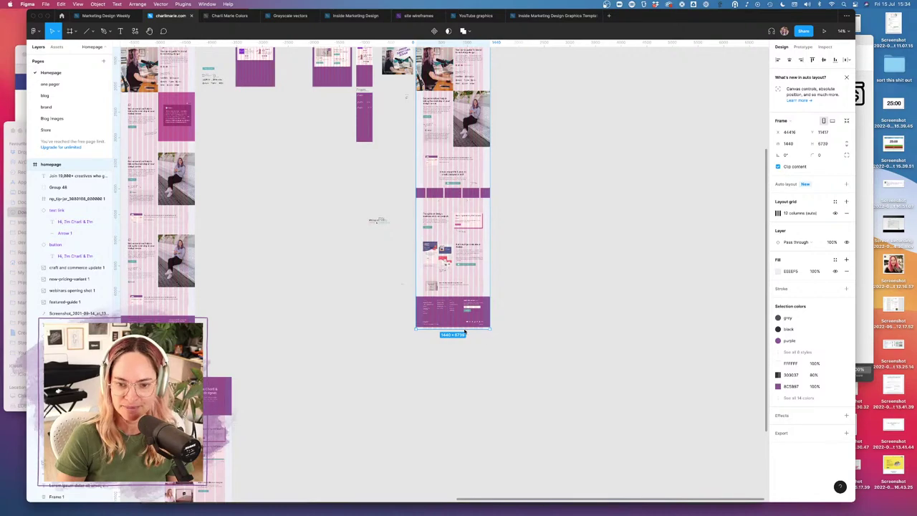
pyautogui.rightClick(468, 331)
pyautogui.press('Escape')
pyautogui.scroll(5, 446, 321)
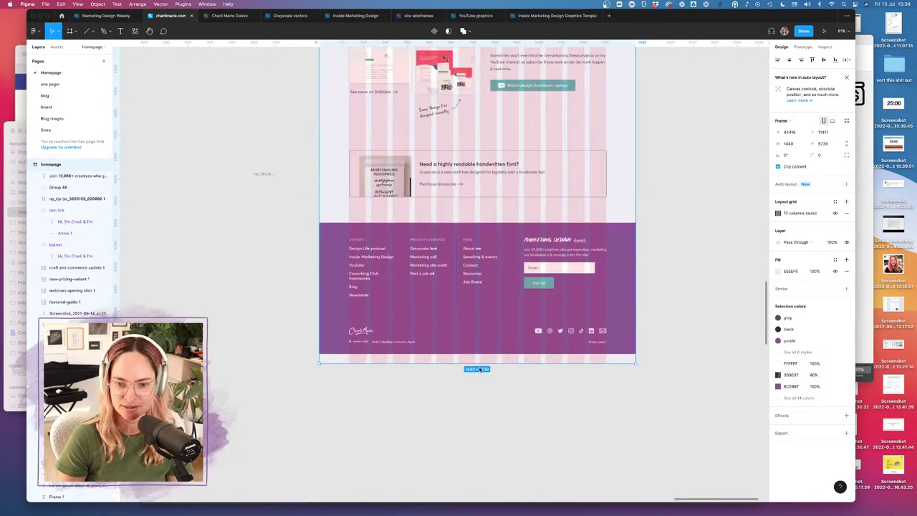
pyautogui.moveTo(480, 363); pyautogui.dragTo(479, 356)
pyautogui.click(513, 401)
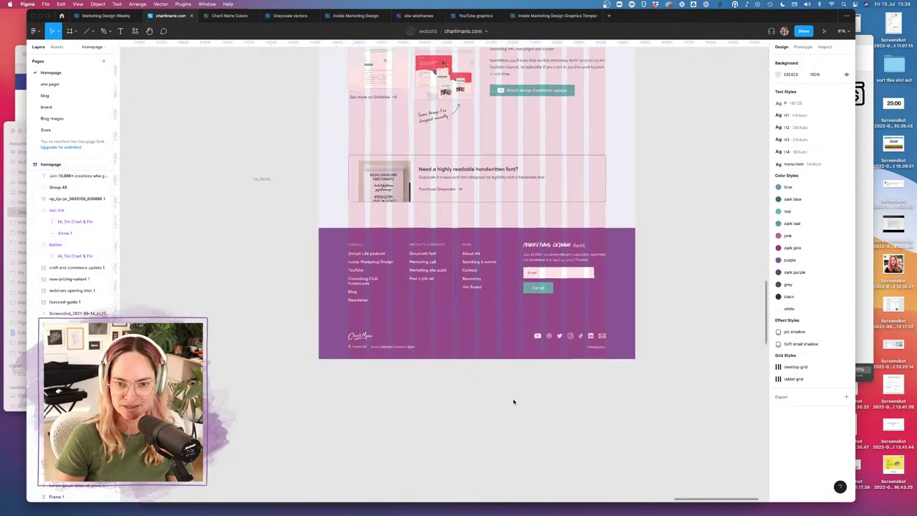
pyautogui.scroll(8, 513, 399)
pyautogui.scroll(5, 527, 324)
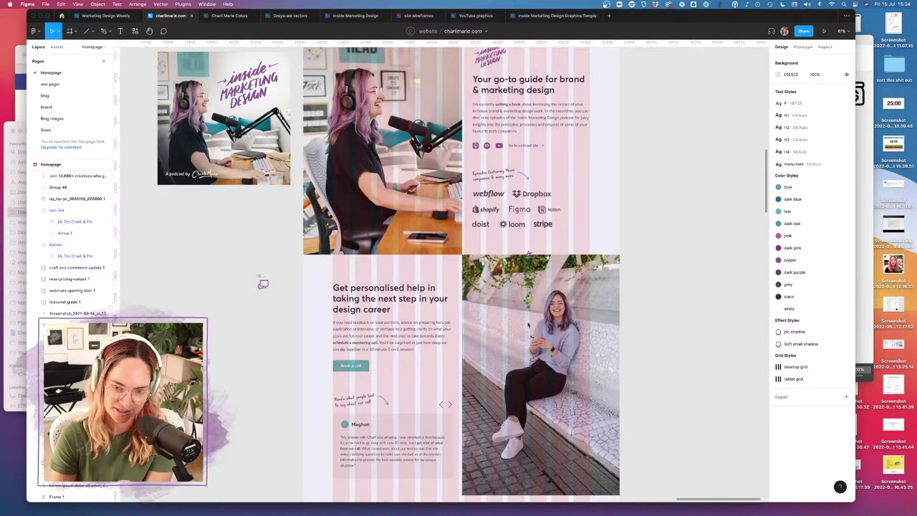
# - Glance at the blog page and the browser window, then return to the Figma file
pyautogui.scroll(8, 527, 194)
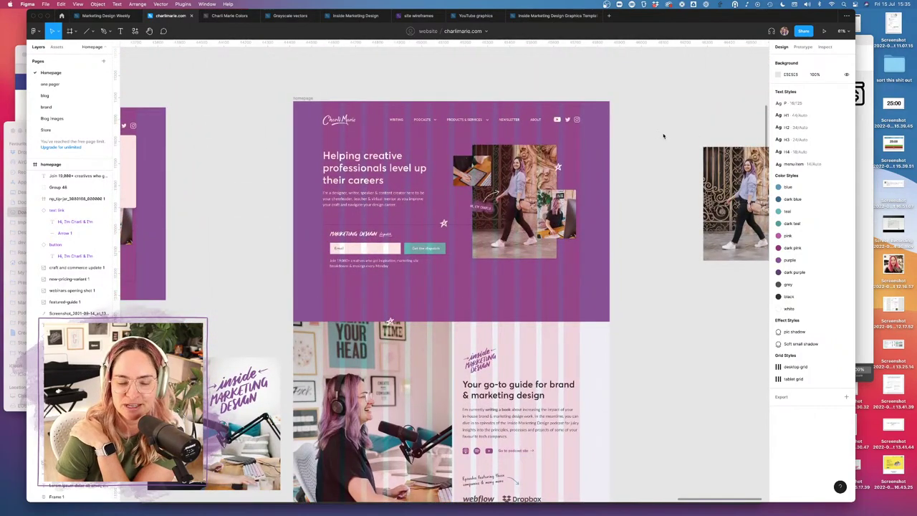
pyautogui.scroll(-5, 660, 135)
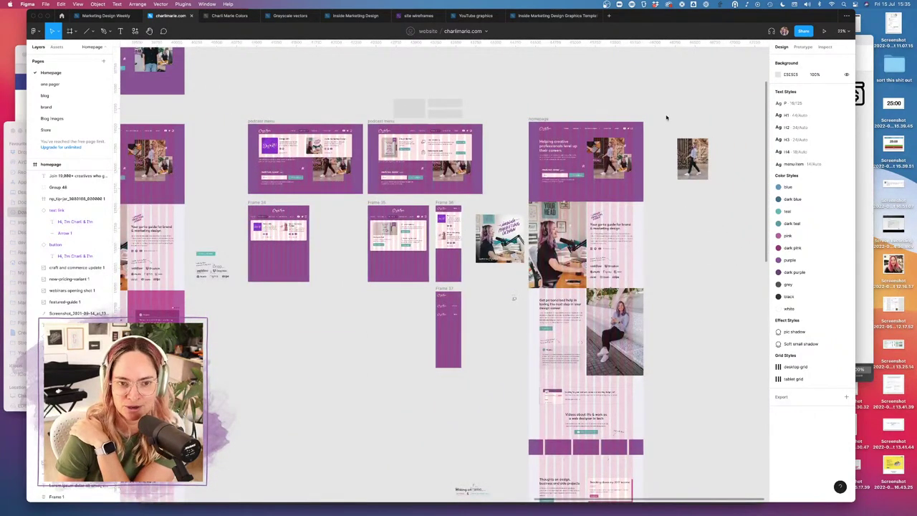
pyautogui.hscroll(3, 666, 117)
pyautogui.scroll(-1, 666, 116)
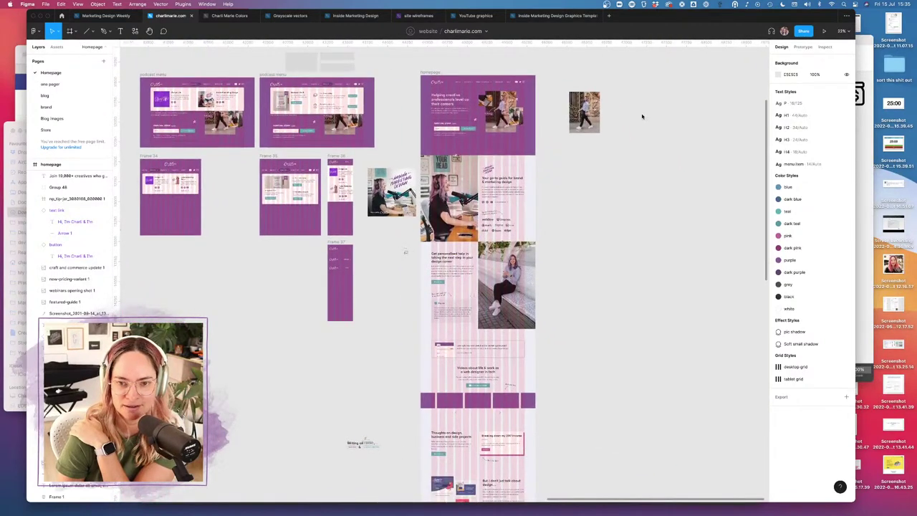
pyautogui.scroll(-3, 562, 193)
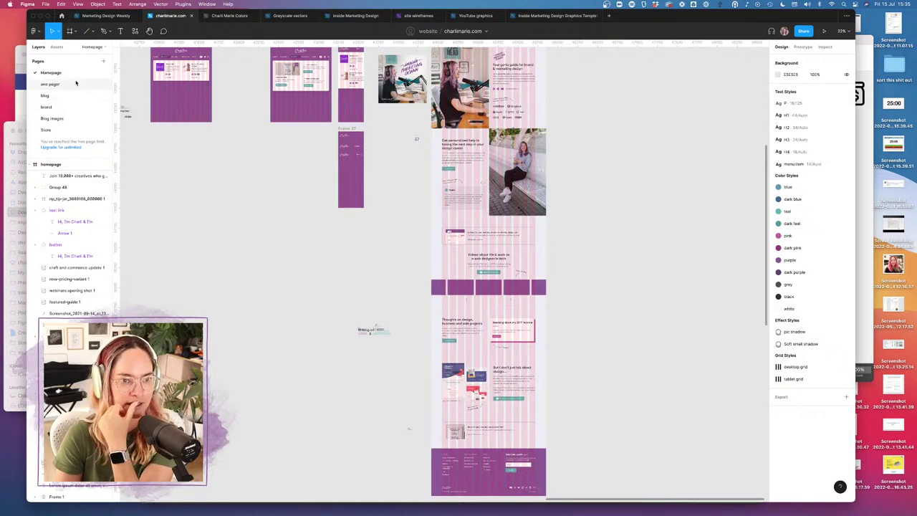
pyautogui.click(56, 96)
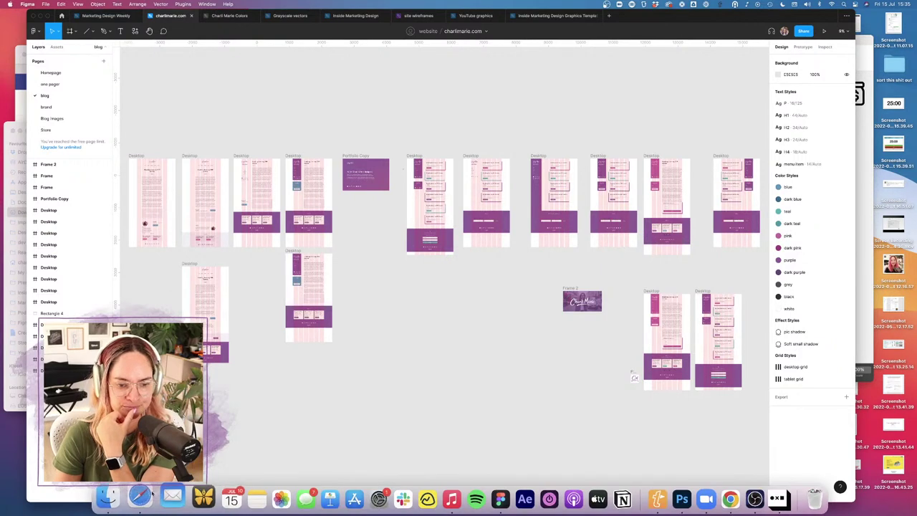
pyautogui.click(207, 495)
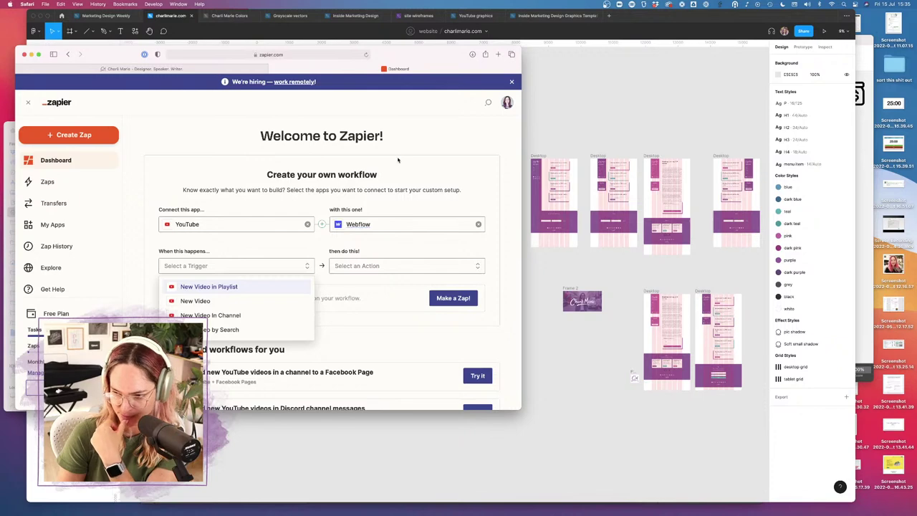
pyautogui.click(706, 429)
# - Go back to the Homepage page and hide the layout grids
pyautogui.scroll(-3, 602, 351)
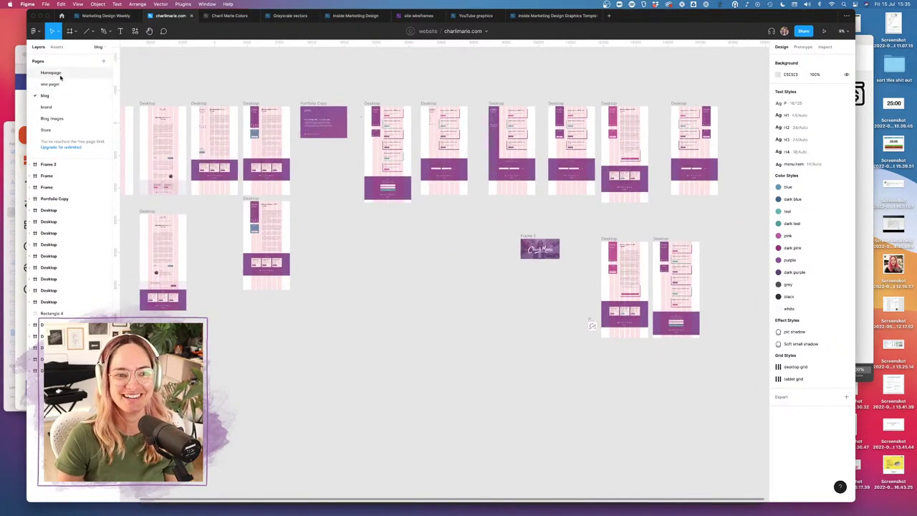
pyautogui.click(52, 72)
pyautogui.scroll(-5, 554, 408)
pyautogui.hotkey('ctrl', 'g')
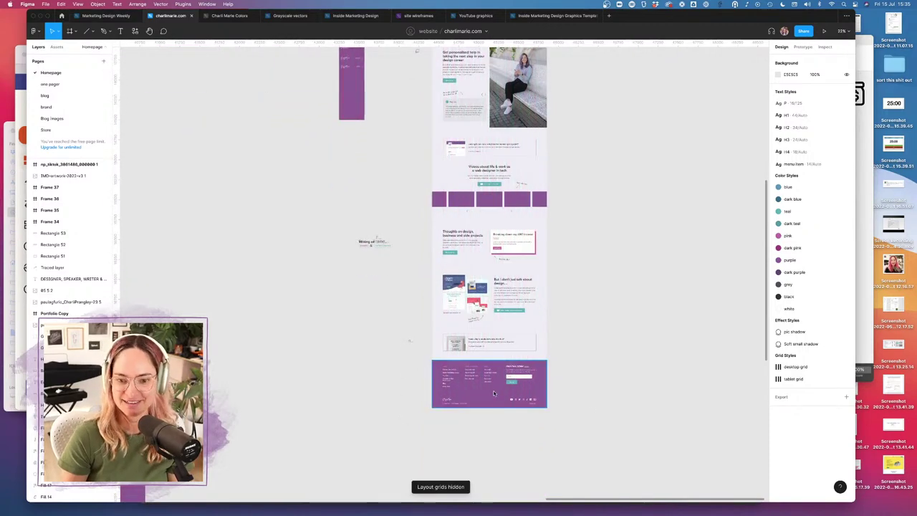
pyautogui.scroll(10, 493, 392)
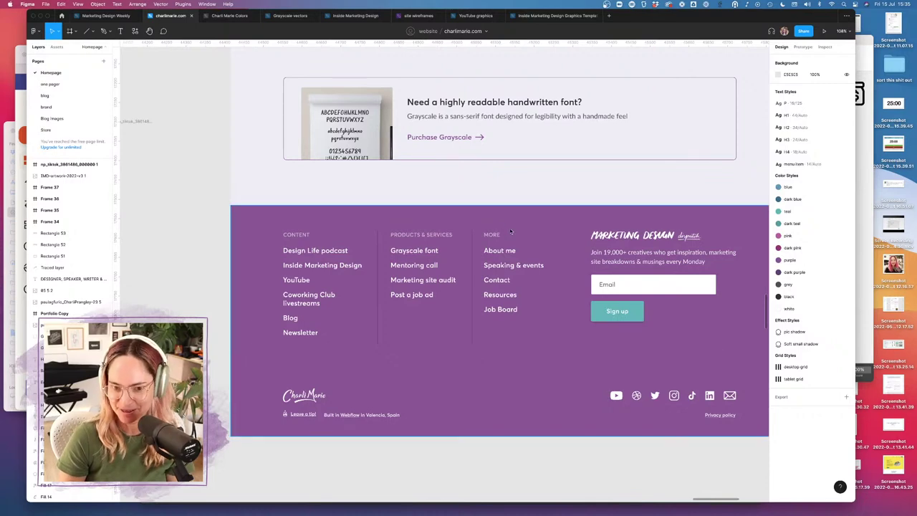
# - Toggle the Products & Services column's divider stroke to compare, leaving it visible
pyautogui.click(472, 253)
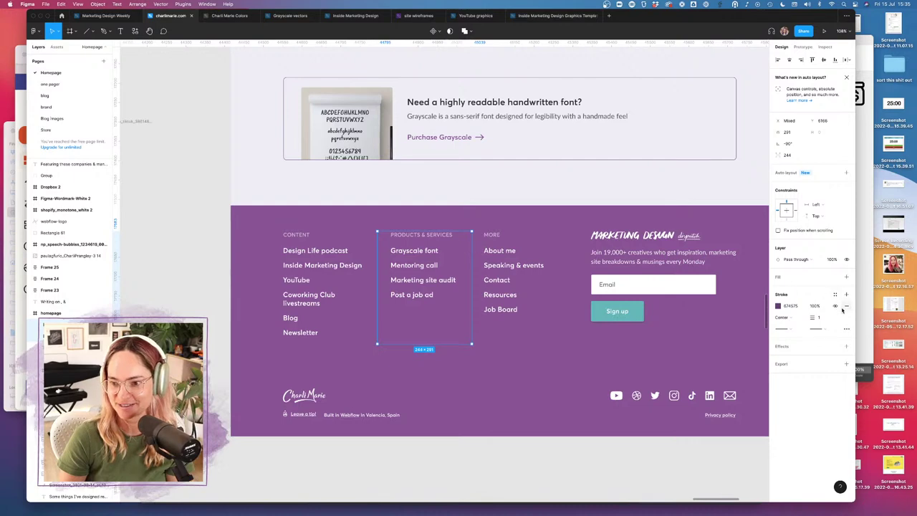
pyautogui.click(834, 305)
pyautogui.click(833, 306)
pyautogui.click(834, 306)
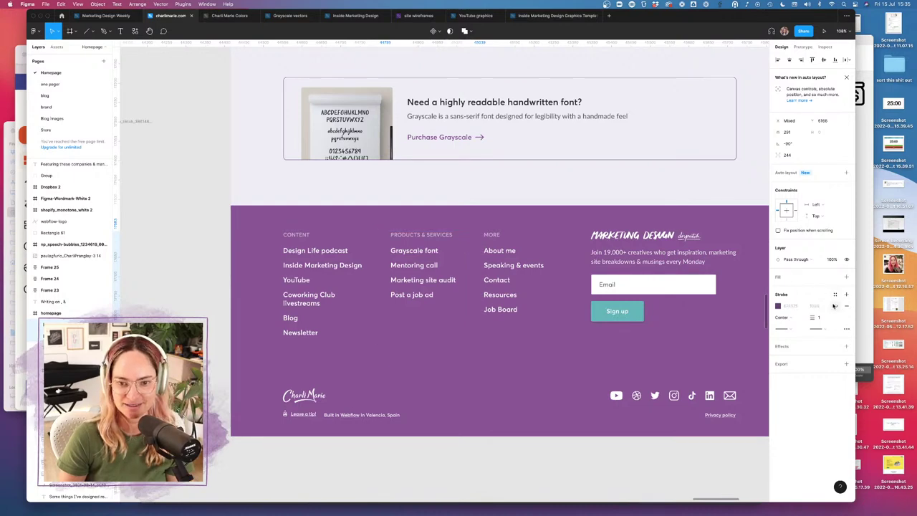
pyautogui.click(833, 306)
pyautogui.click(833, 306)
pyautogui.click(834, 306)
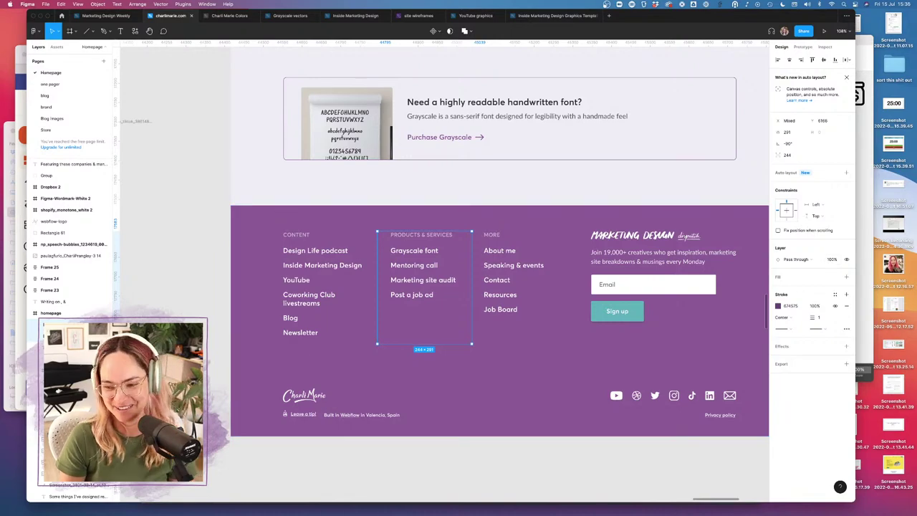
pyautogui.click(655, 188)
# - Zoom out and scroll through the homepage from its top sections down to the purple footer
pyautogui.press('-')
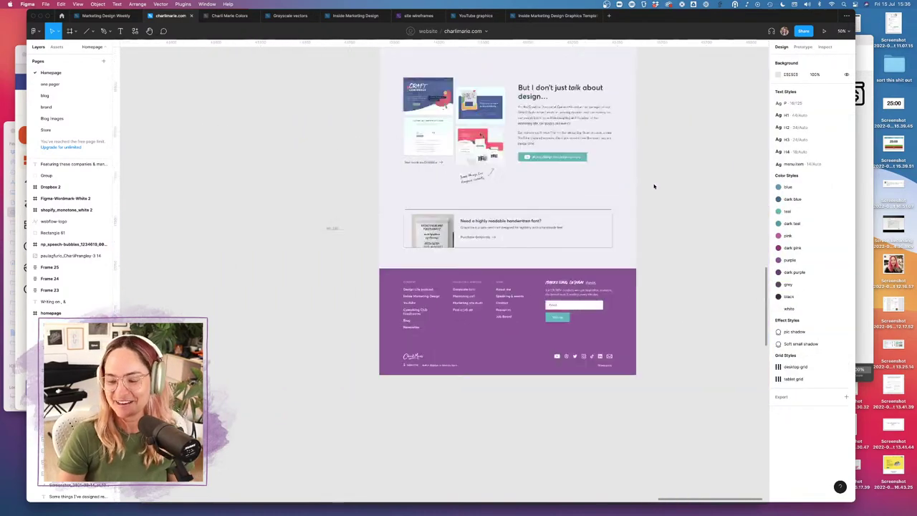
pyautogui.scroll(-5, 654, 186)
pyautogui.scroll(8, 654, 186)
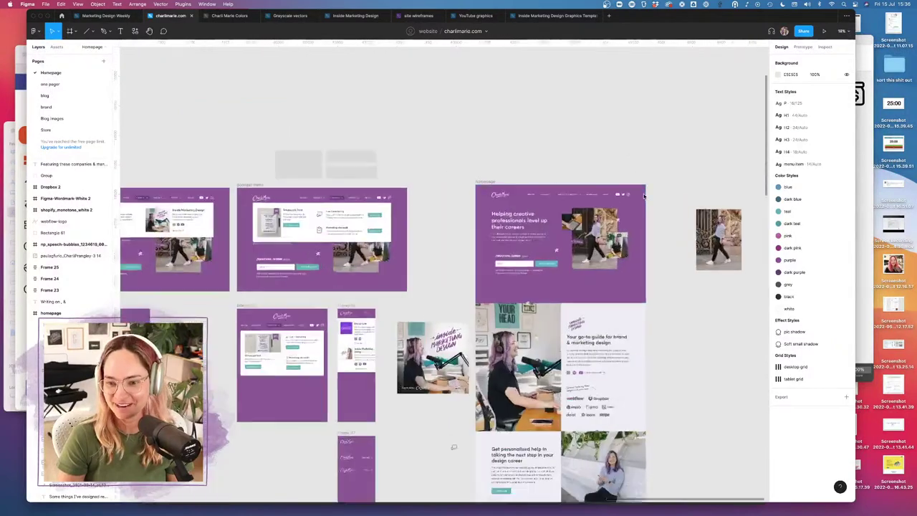
pyautogui.scroll(5, 644, 195)
pyautogui.scroll(-5, 658, 309)
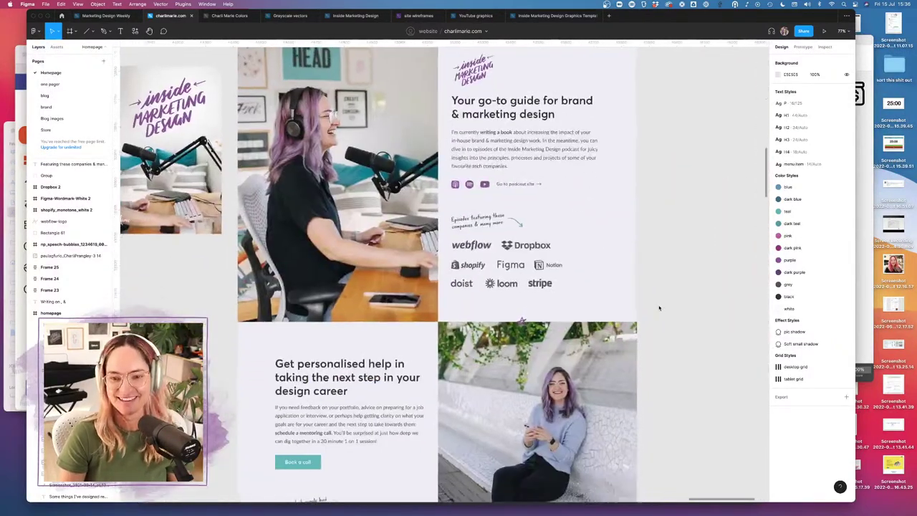
pyautogui.scroll(-3, 659, 309)
pyautogui.scroll(5, 659, 308)
pyautogui.scroll(-8, 659, 308)
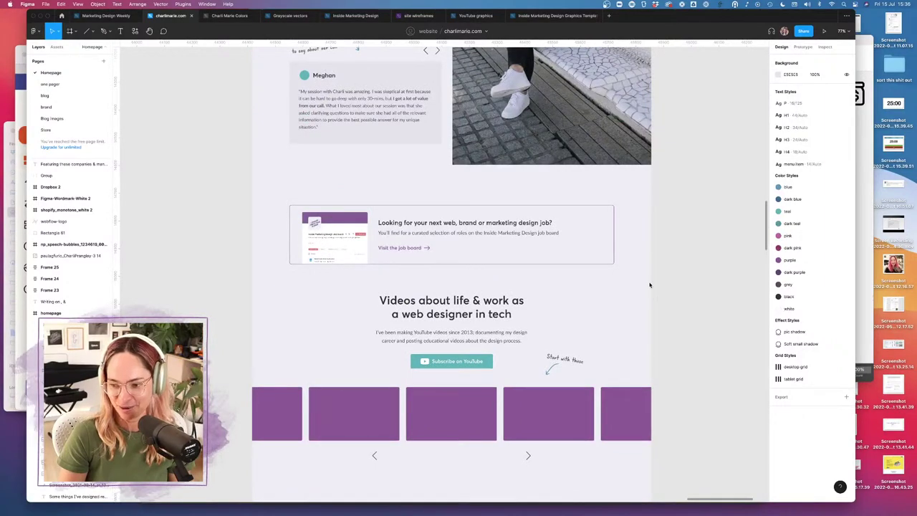
pyautogui.scroll(-6, 637, 290)
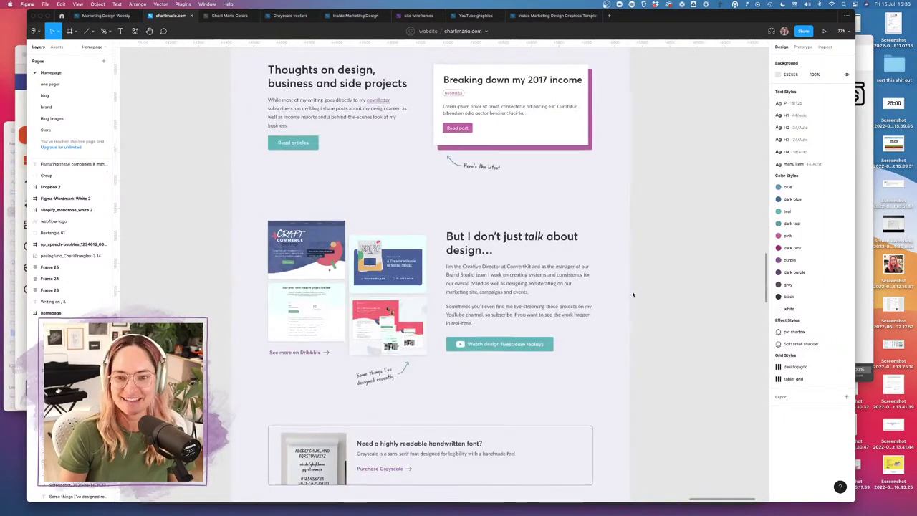
pyautogui.scroll(3, 633, 294)
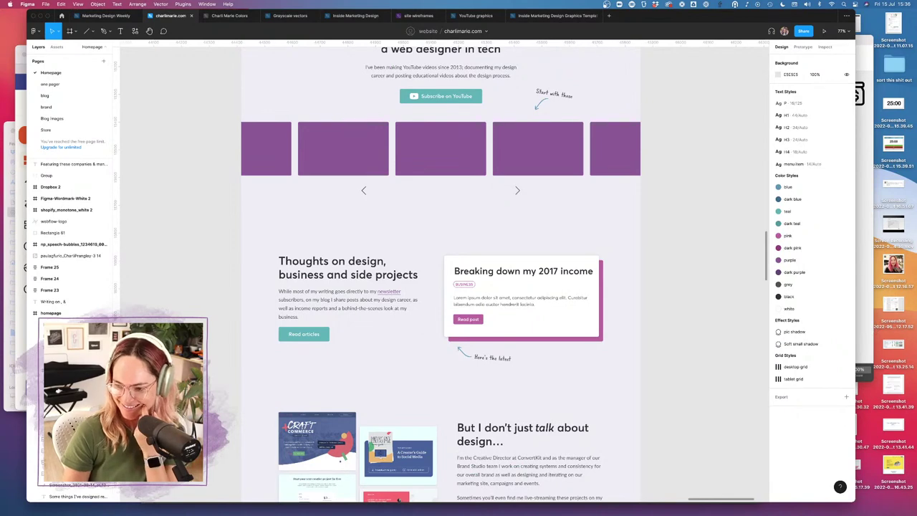
pyautogui.scroll(-10, 562, 370)
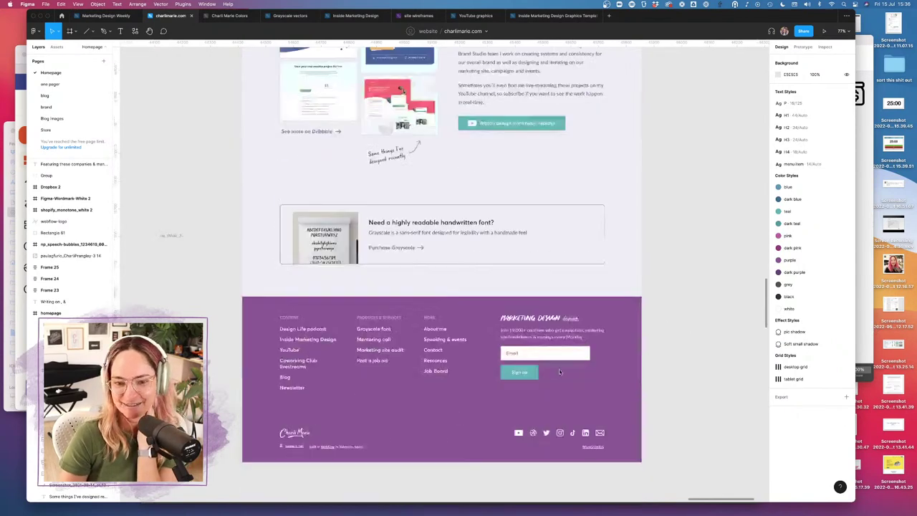
pyautogui.scroll(5, 467, 254)
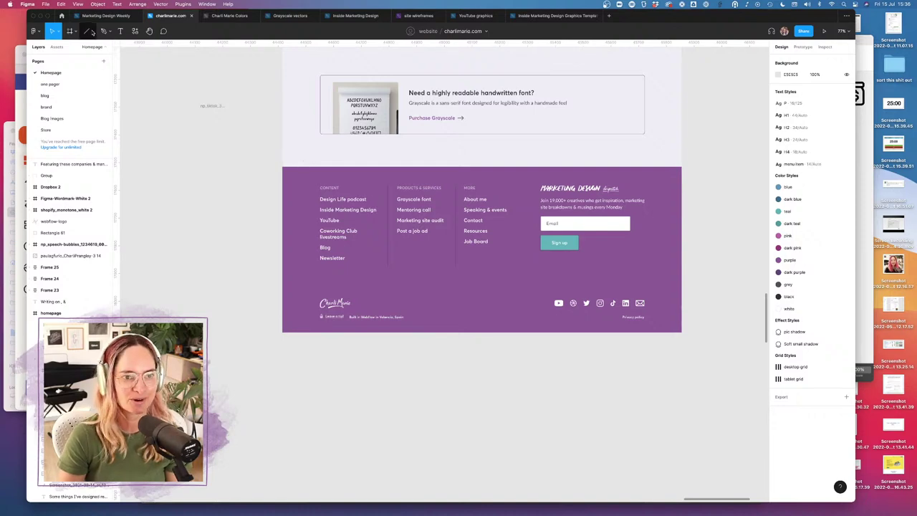
# - Show the layout grid and draw a rectangle over the footer's Content column
pyautogui.click(94, 31)
pyautogui.click(104, 49)
pyautogui.hotkey('ctrl', 'g')
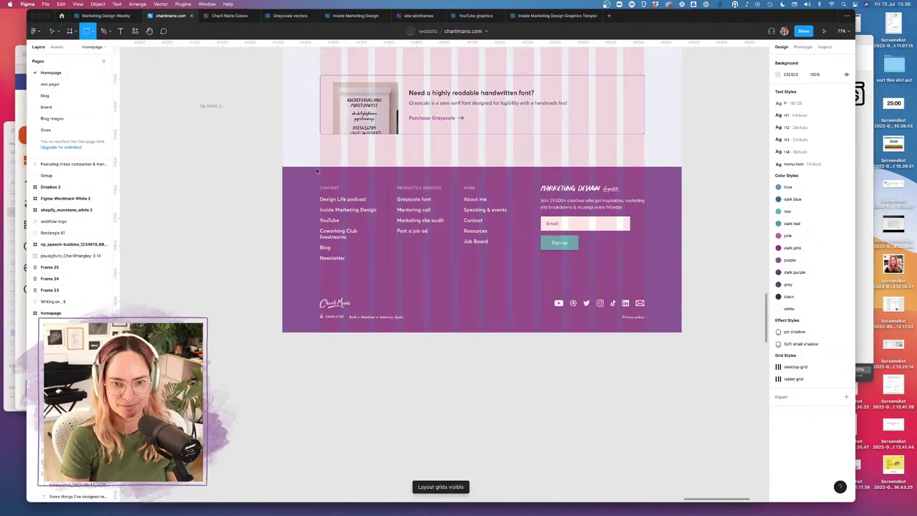
pyautogui.scroll(3, 317, 170)
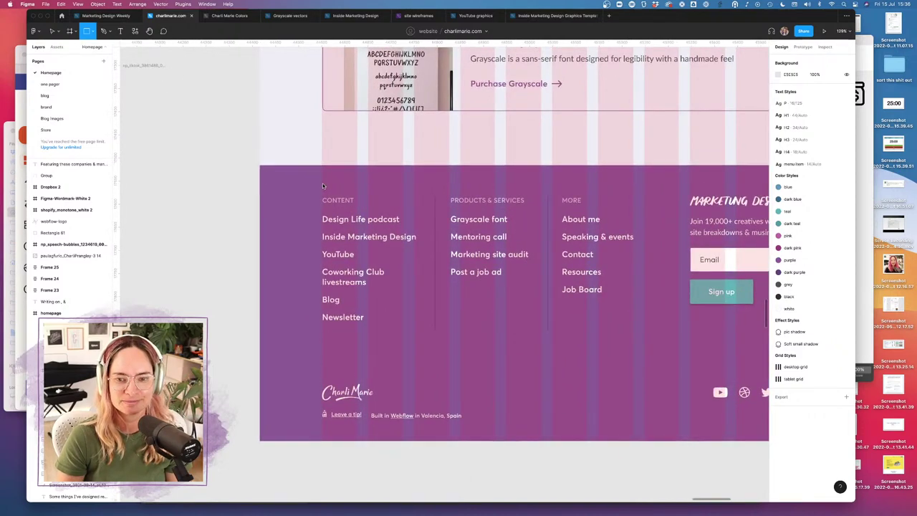
pyautogui.moveTo(323, 185); pyautogui.dragTo(449, 352)
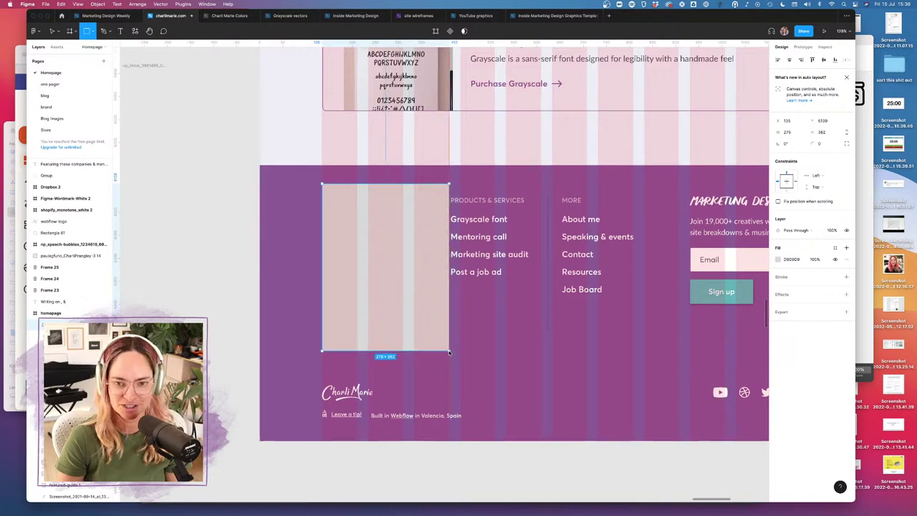
# - Give the rectangle 4 px corners, no fill and a brand-purple 674675 stroke
pyautogui.click(825, 144)
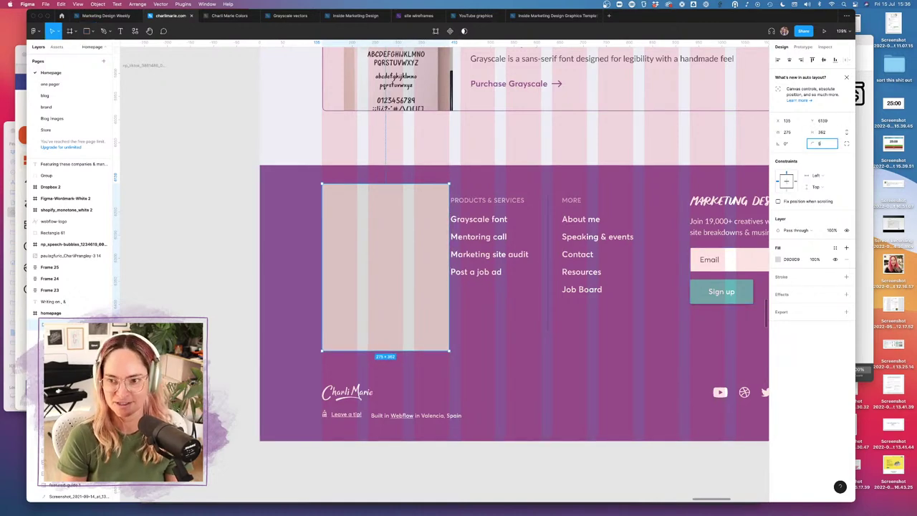
pyautogui.write('4')
pyautogui.press('Return')
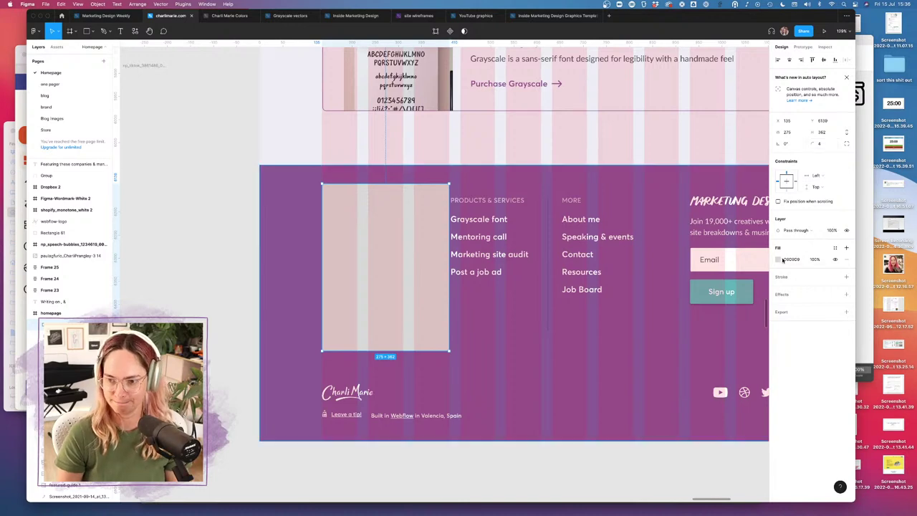
pyautogui.click(846, 276)
pyautogui.click(846, 258)
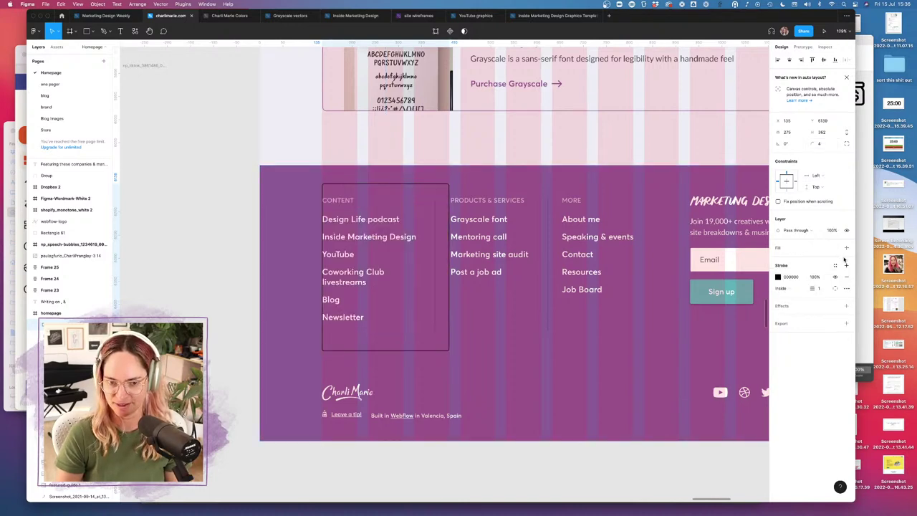
pyautogui.click(778, 277)
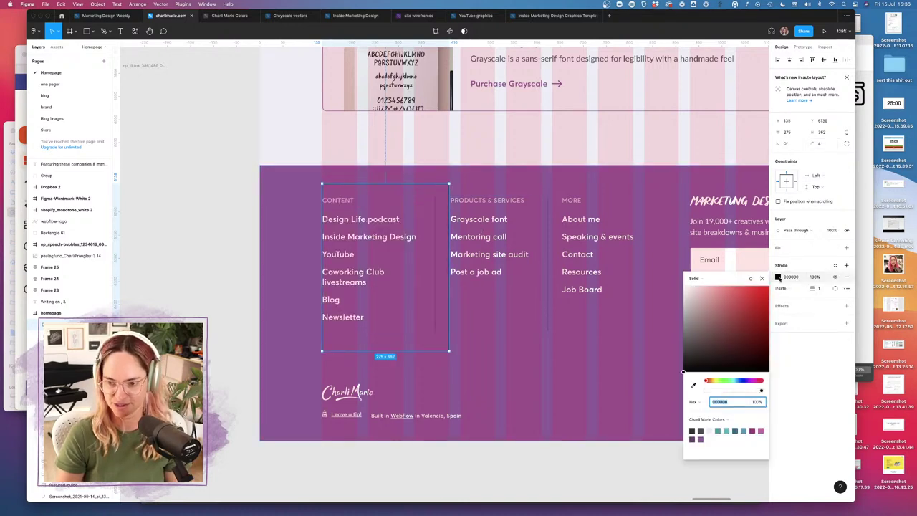
pyautogui.click(699, 438)
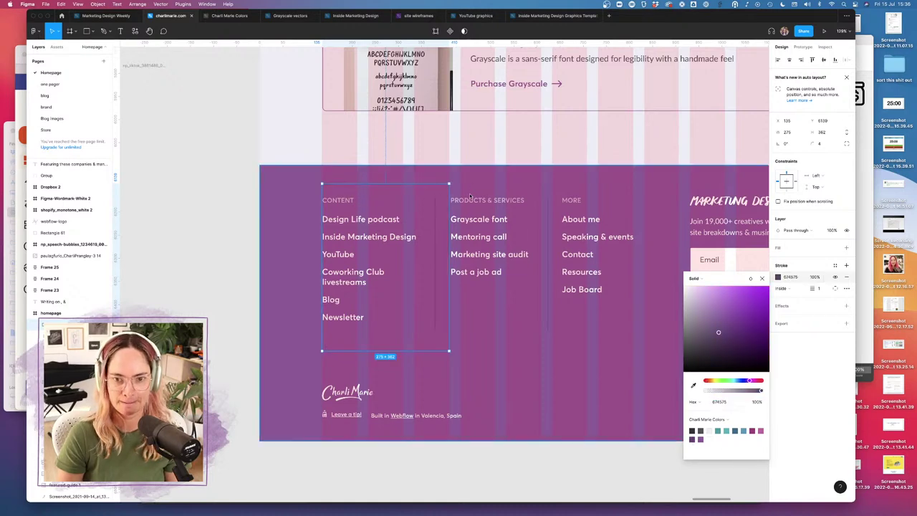
pyautogui.click(447, 191)
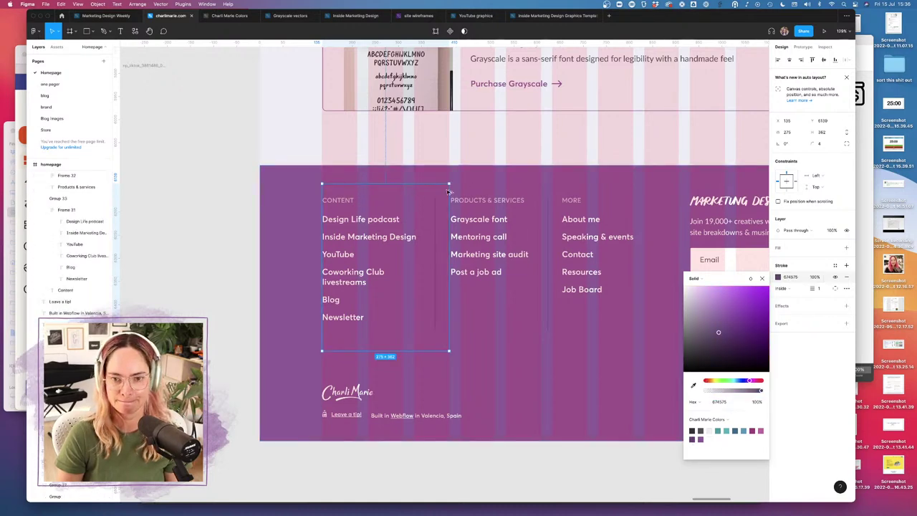
# - Duplicate the Products & Services box onto the More column and narrow all three column boxes
pyautogui.click(526, 195)
pyautogui.press('super+d')
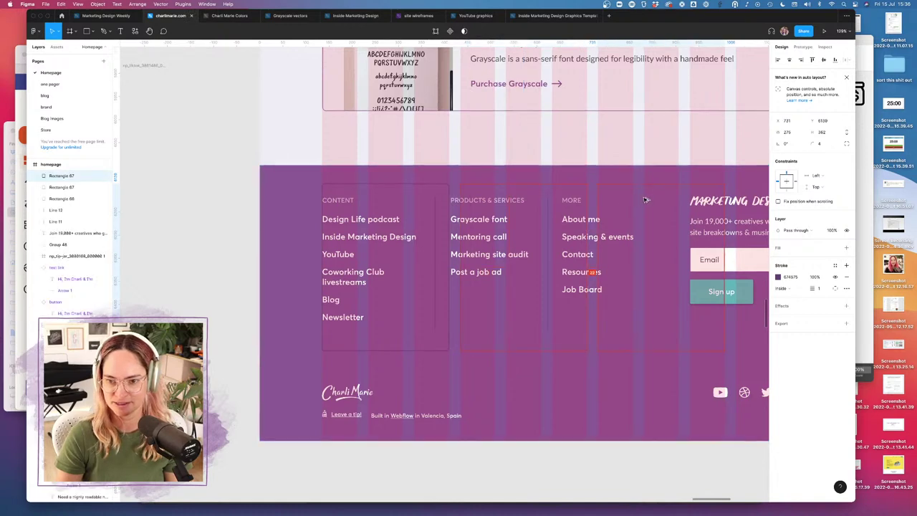
pyautogui.moveTo(506, 194); pyautogui.dragTo(630, 198)
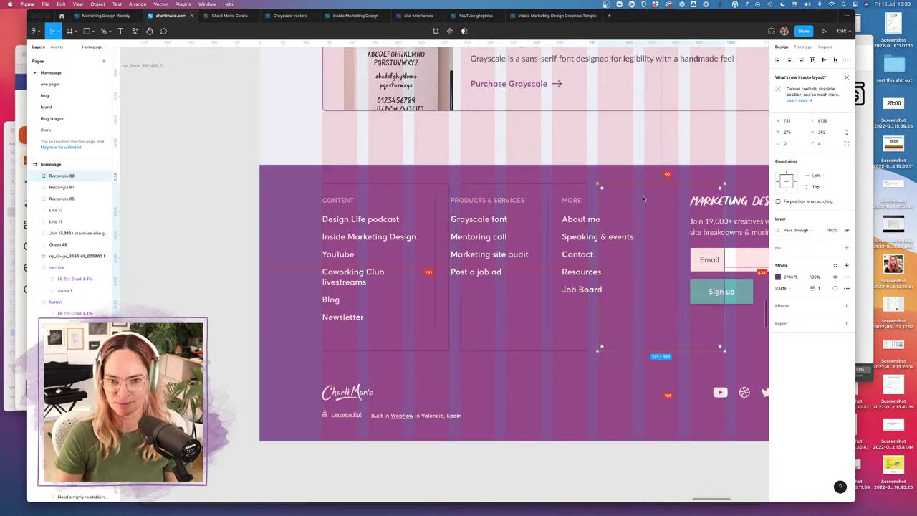
pyautogui.keyDown('shift'); pyautogui.click(558, 187); pyautogui.keyUp('shift')
pyautogui.keyDown('shift'); pyautogui.click(401, 194); pyautogui.keyUp('shift')
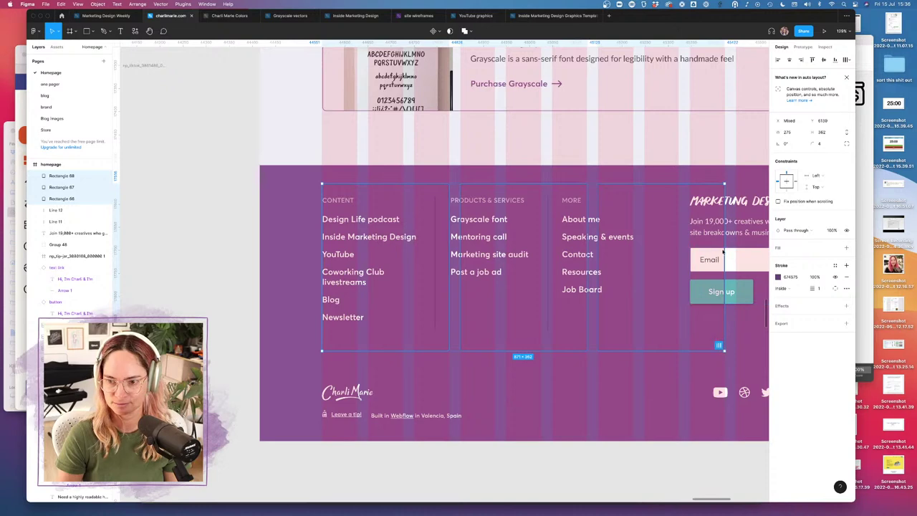
pyautogui.moveTo(723, 252); pyautogui.dragTo(651, 253)
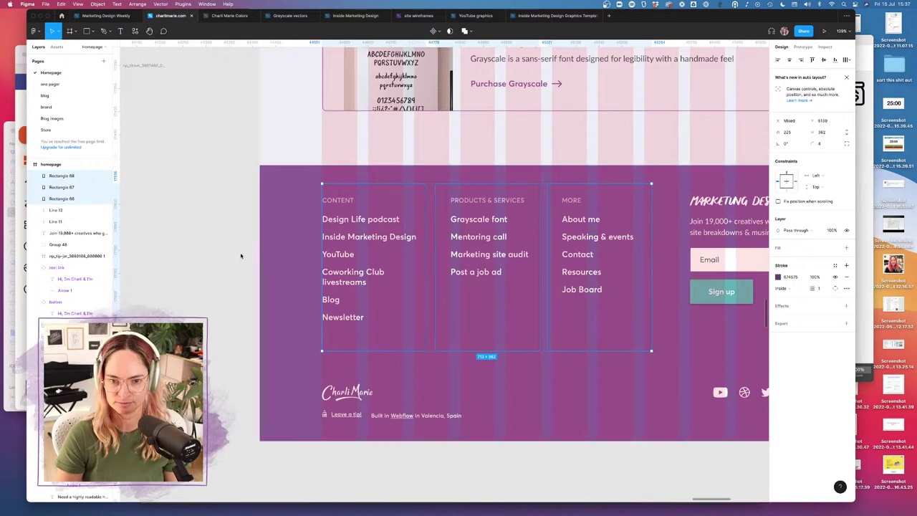
pyautogui.click(206, 259)
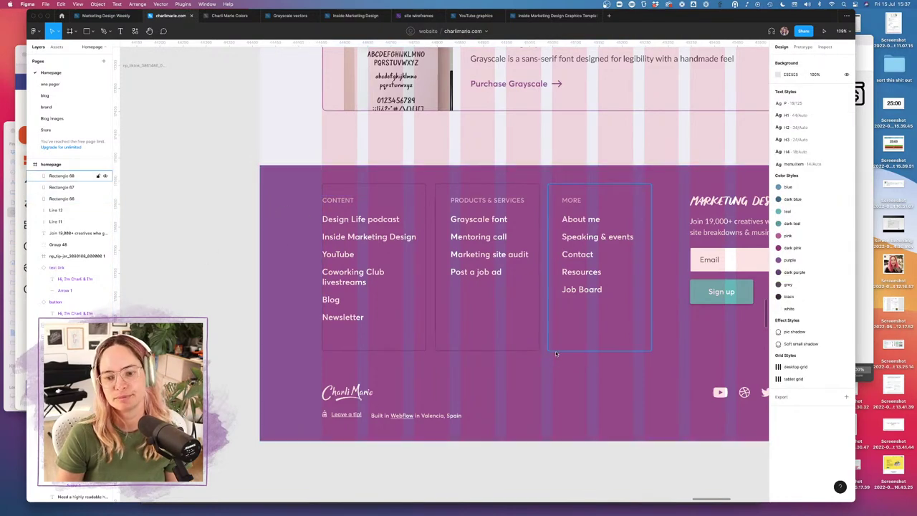
# - Delete the three footer column boxes and zoom out to see every frame
pyautogui.click(594, 333)
pyautogui.keyDown('shift'); pyautogui.click(482, 350); pyautogui.keyUp('shift')
pyautogui.keyDown('shift'); pyautogui.click(372, 336); pyautogui.keyUp('shift')
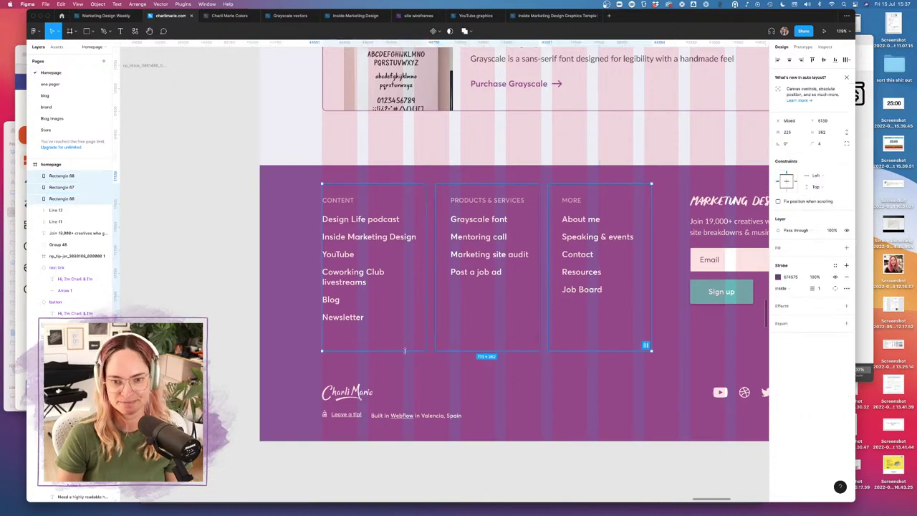
pyautogui.press('Delete')
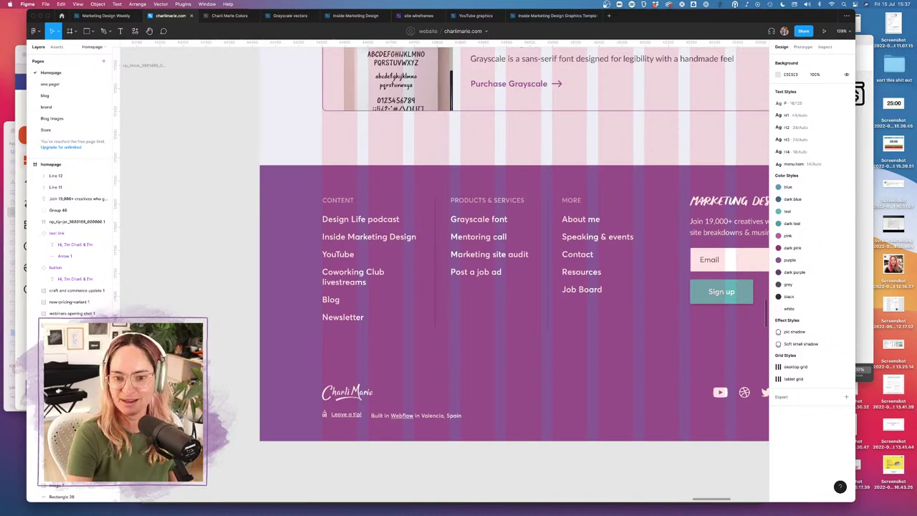
pyautogui.hotkey('shift', '1')
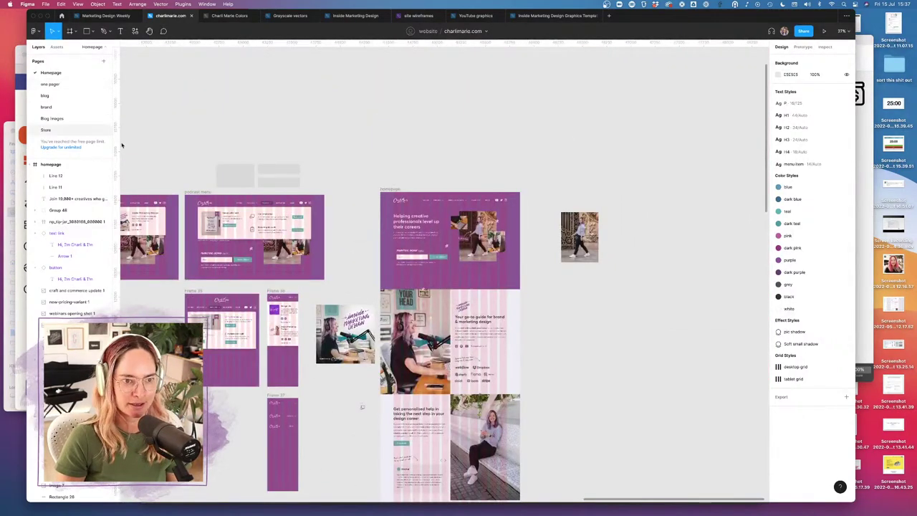
# - In Safari, open charlimarie.com's Blog page and scroll through its post cards and signup footer
pyautogui.click(22, 339)
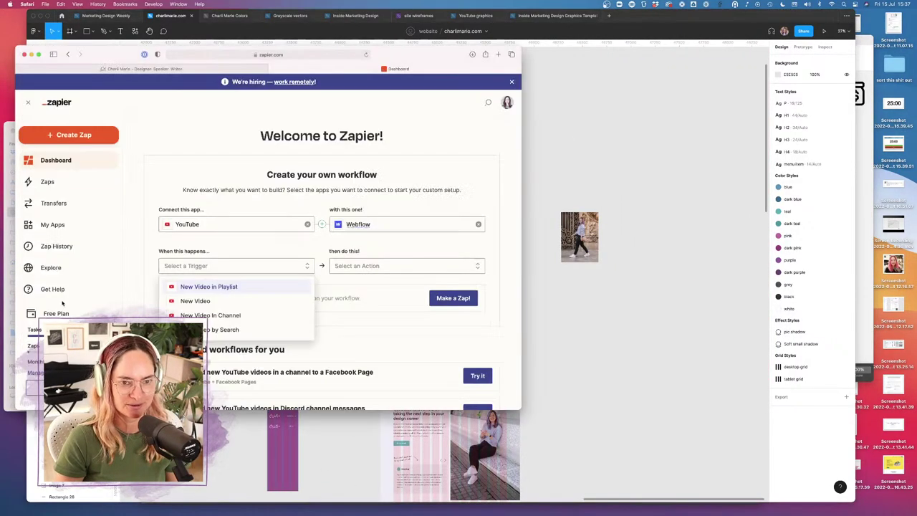
pyautogui.click(222, 70)
pyautogui.scroll(15, 192, 117)
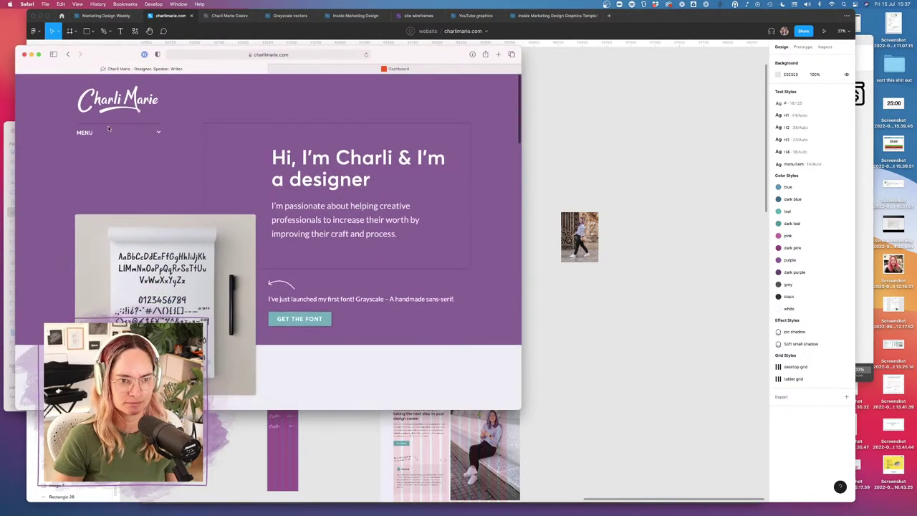
pyautogui.click(84, 144)
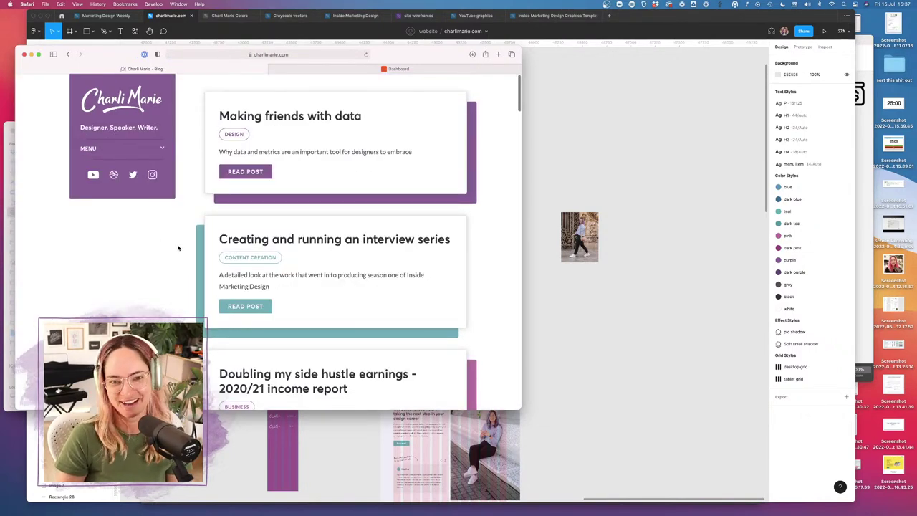
pyautogui.scroll(-1, 179, 248)
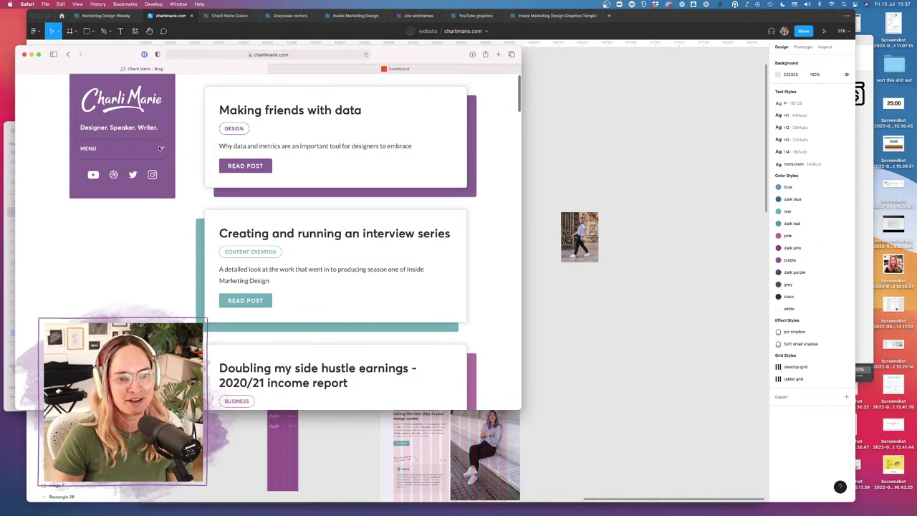
pyautogui.scroll(-10, 180, 199)
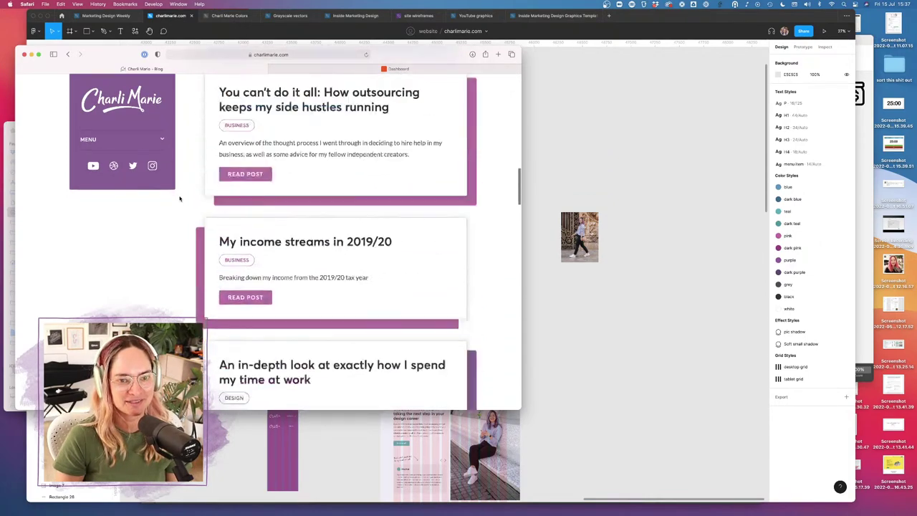
pyautogui.scroll(-20, 180, 198)
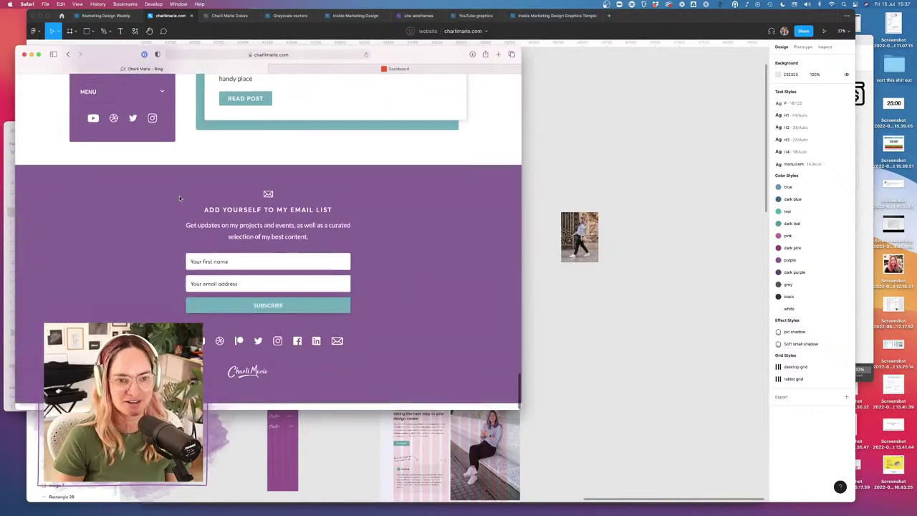
pyautogui.scroll(20, 180, 199)
# - Back in Figma, switch to the file's blog page
pyautogui.click(636, 315)
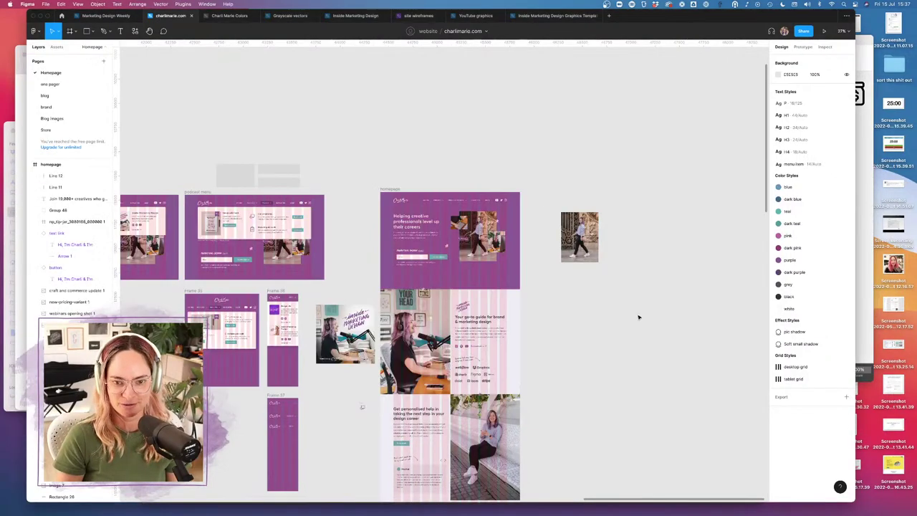
pyautogui.rightClick(638, 316)
pyautogui.click(50, 93)
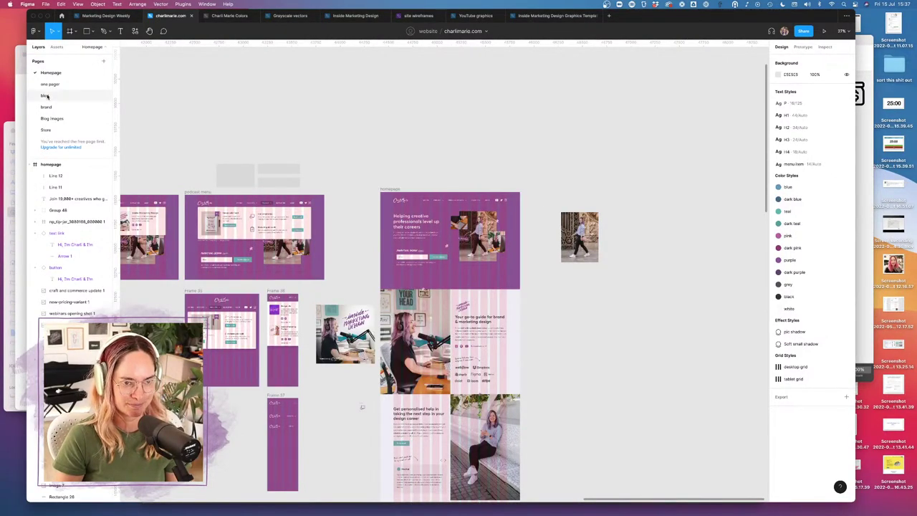
pyautogui.click(46, 96)
pyautogui.scroll(3, 477, 147)
pyautogui.hscroll(2, 458, 122)
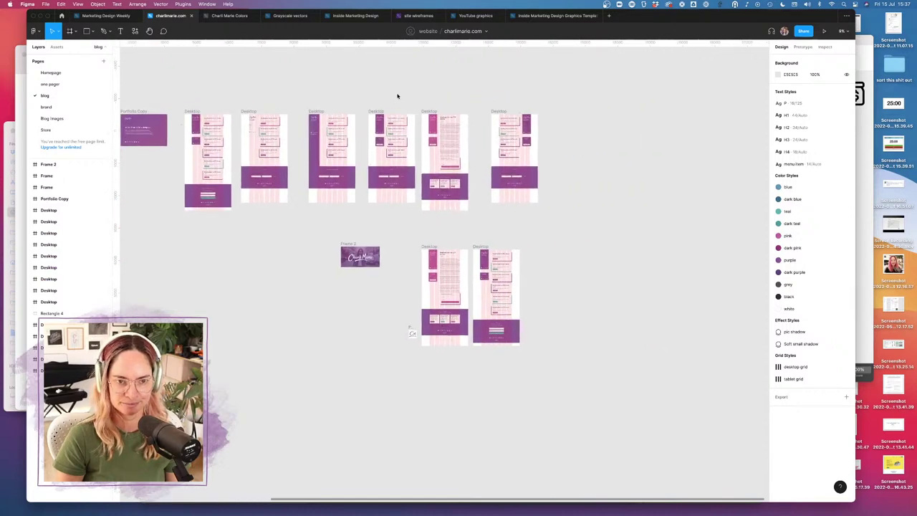
# - Select the first blog Desktop frame, look over the mockups, then go to the Homepage page
pyautogui.click(189, 111)
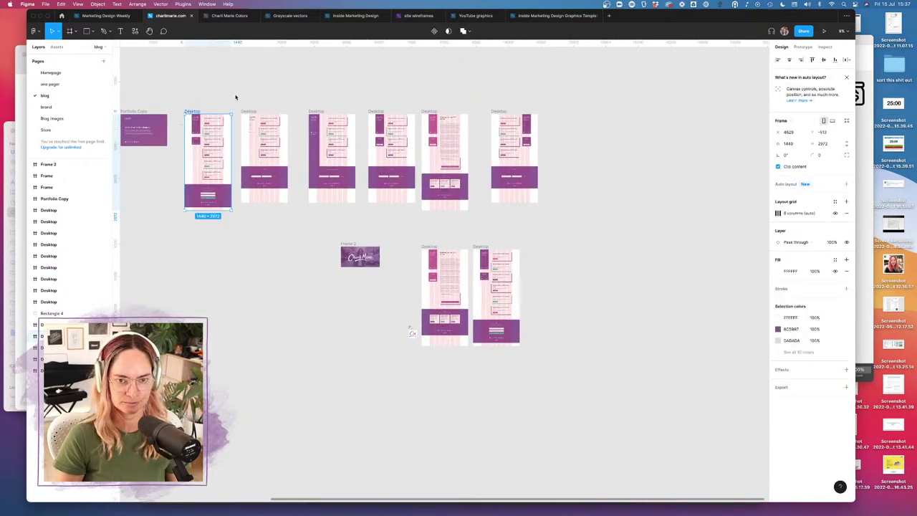
pyautogui.hscroll(-3, 466, 94)
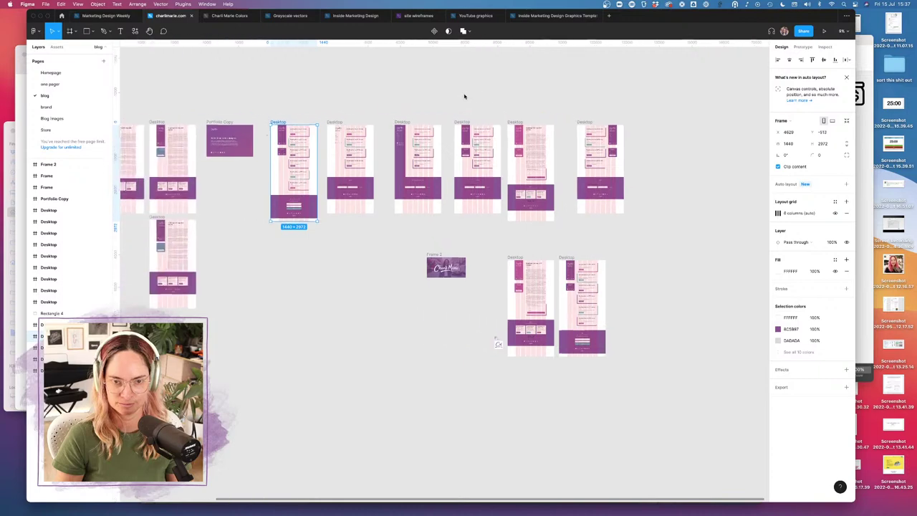
pyautogui.scroll(5, 333, 126)
pyautogui.hscroll(5, 332, 126)
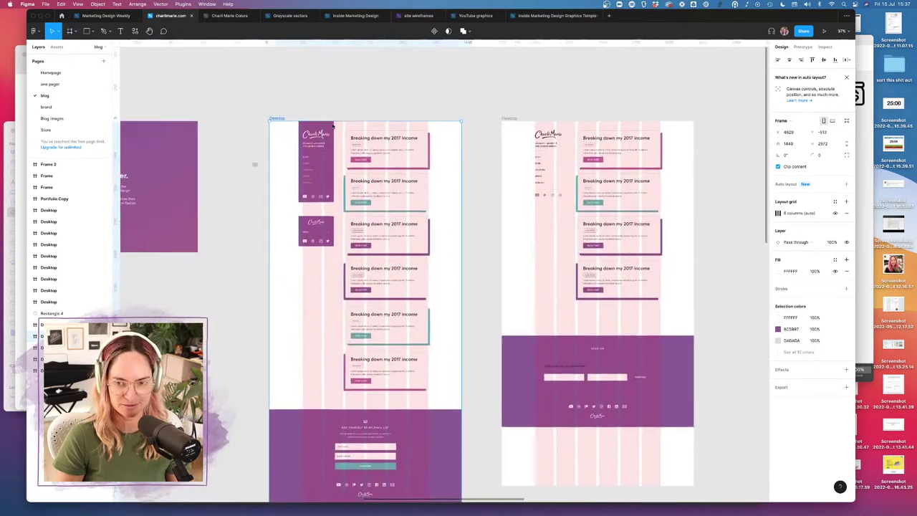
pyautogui.hscroll(-8, 333, 126)
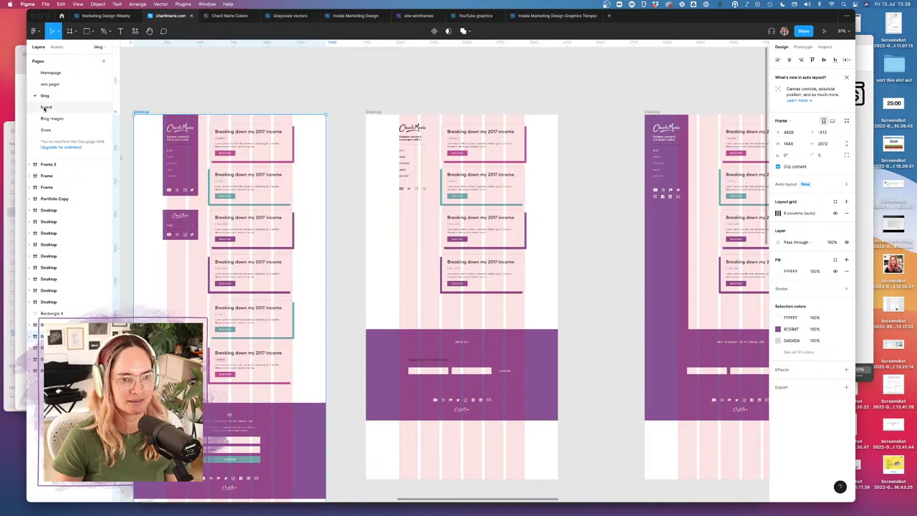
pyautogui.click(50, 72)
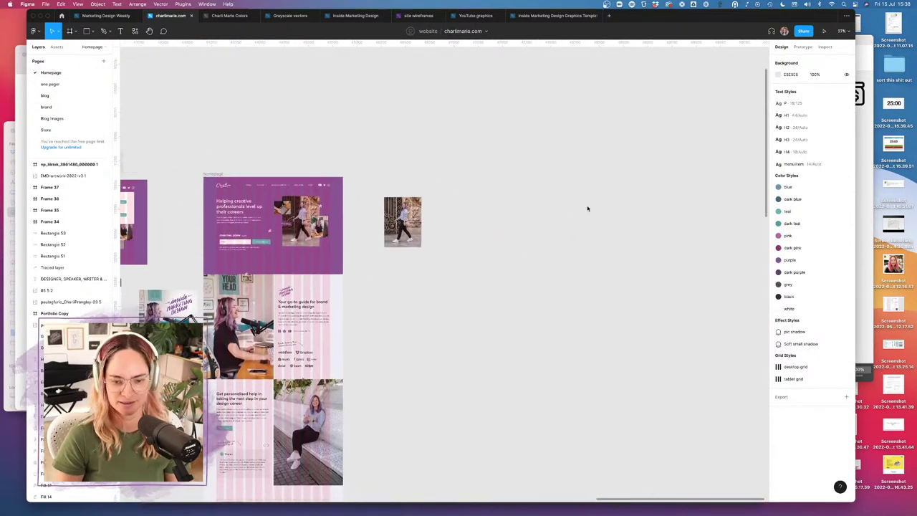
# - Paste the post-list Desktop frame onto Homepage, move it aside, and place the photo above the homepage design
pyautogui.hotkey('ctrl', 'v')
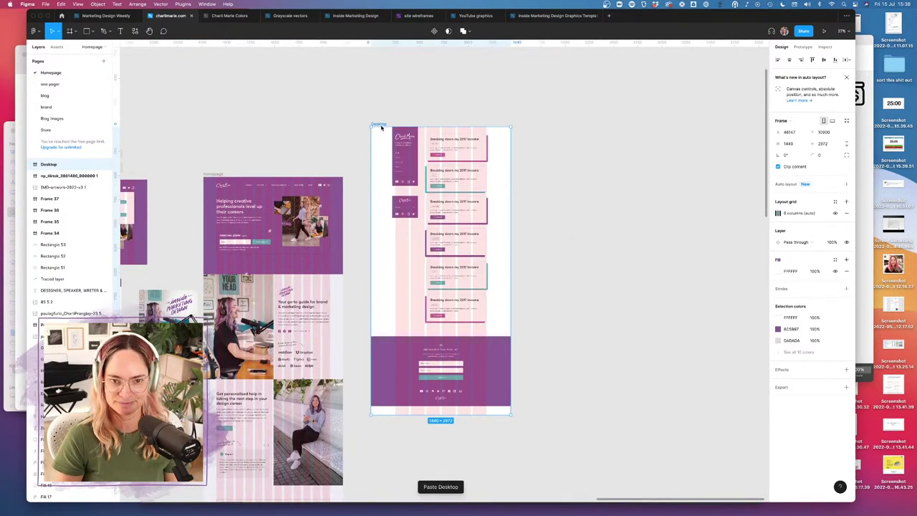
pyautogui.moveTo(406, 130); pyautogui.dragTo(611, 247)
pyautogui.press('super+z')
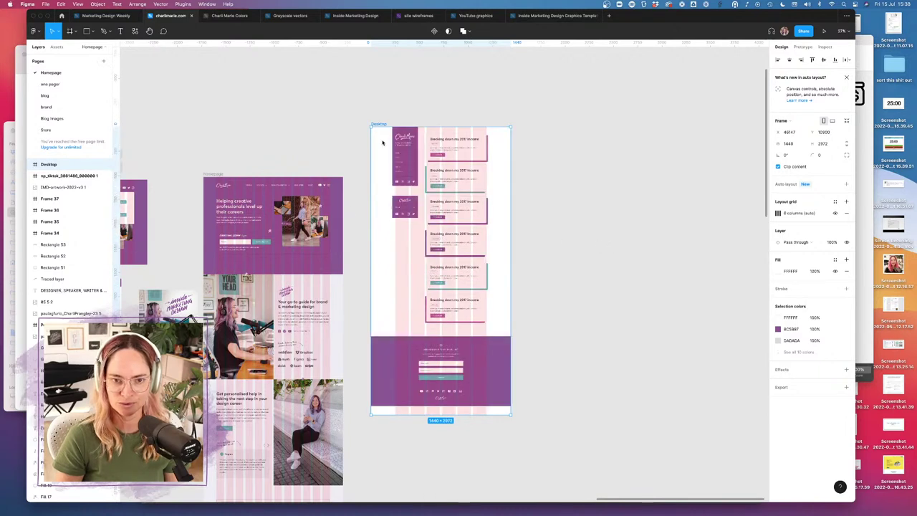
pyautogui.moveTo(422, 159); pyautogui.dragTo(677, 286)
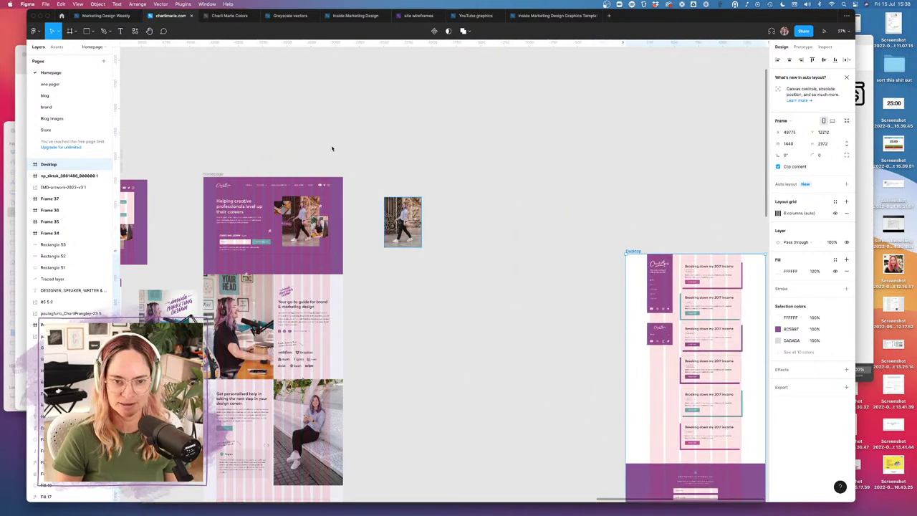
pyautogui.moveTo(403, 222); pyautogui.dragTo(302, 141)
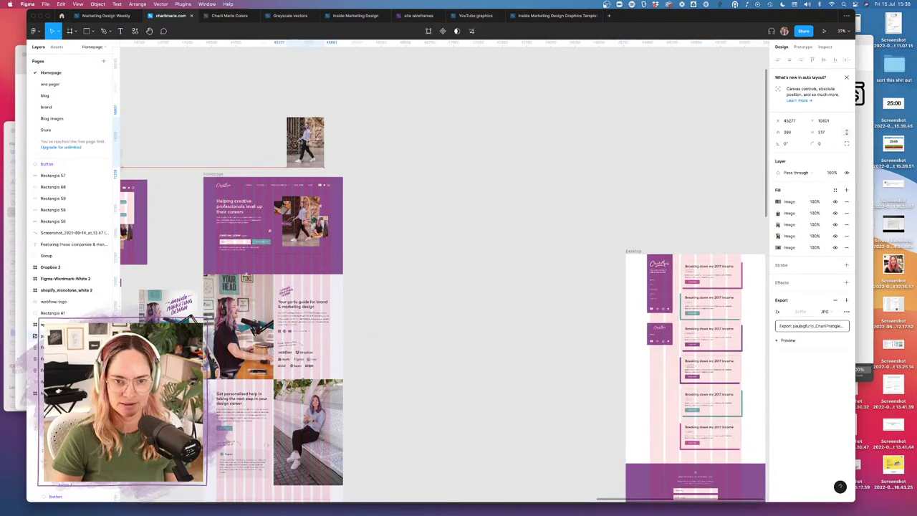
# - On the blog page, select the article Desktop frame
pyautogui.click(45, 95)
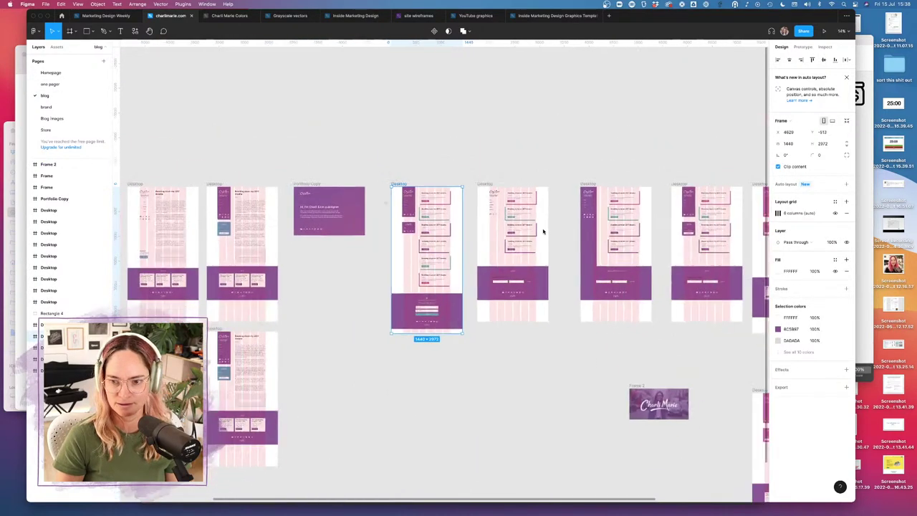
pyautogui.hscroll(10, 543, 231)
pyautogui.scroll(-5, 542, 232)
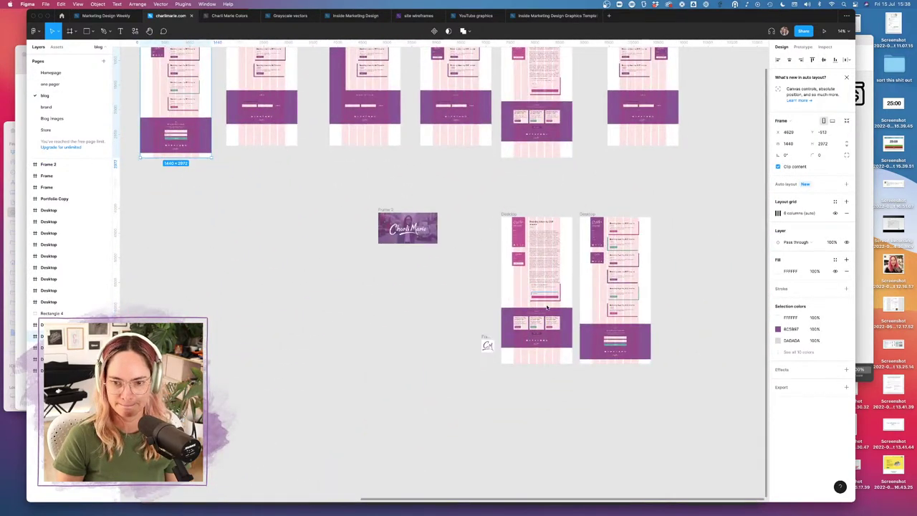
pyautogui.scroll(5, 546, 306)
pyautogui.scroll(-3, 459, 258)
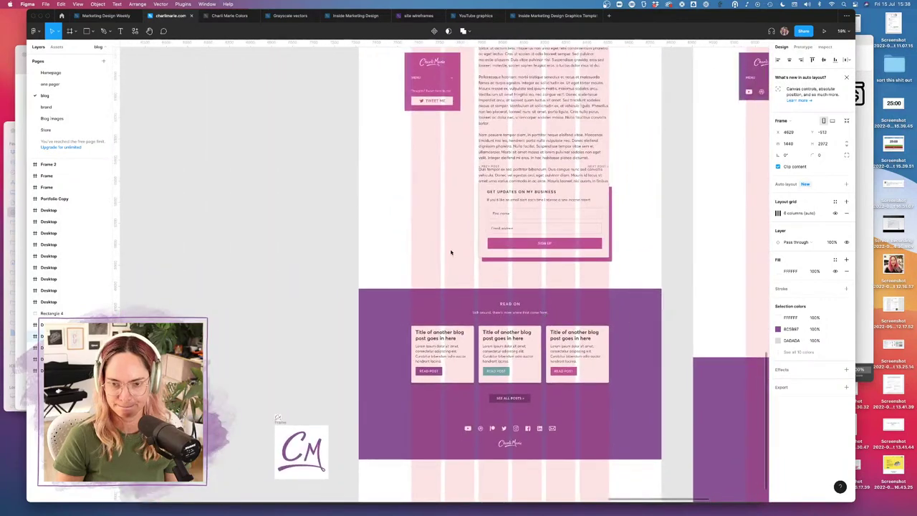
pyautogui.scroll(5, 428, 219)
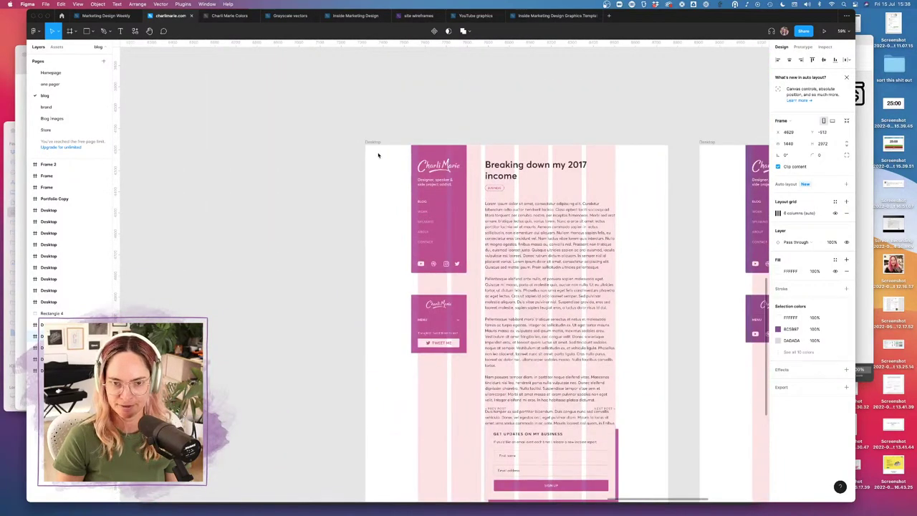
pyautogui.click(372, 142)
pyautogui.scroll(-5, 370, 141)
pyautogui.scroll(3, 370, 141)
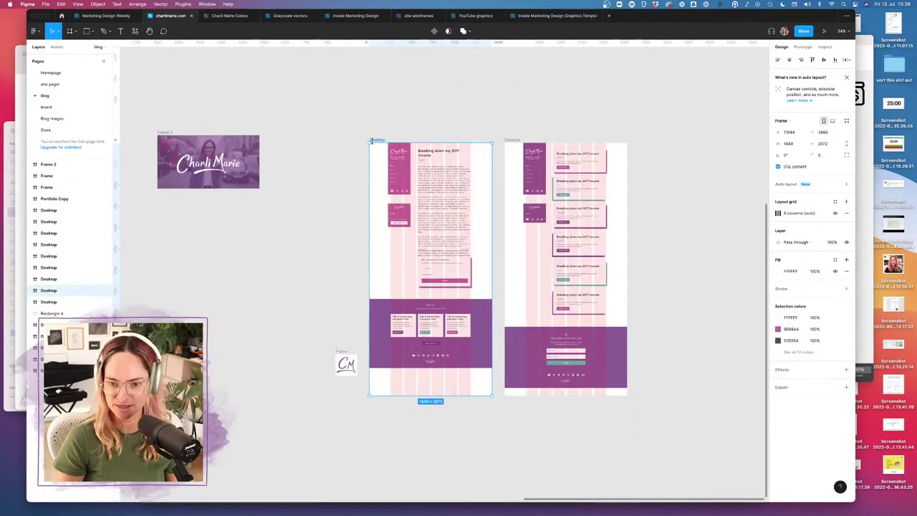
# - Paste the article Desktop frame onto Homepage beside the post-list copy
pyautogui.click(55, 74)
pyautogui.hscroll(5, 439, 136)
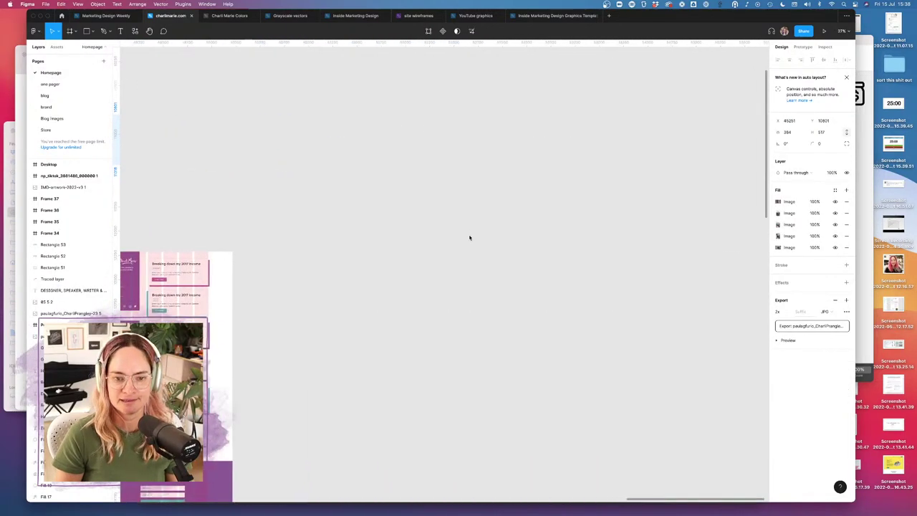
pyautogui.press('super+v')
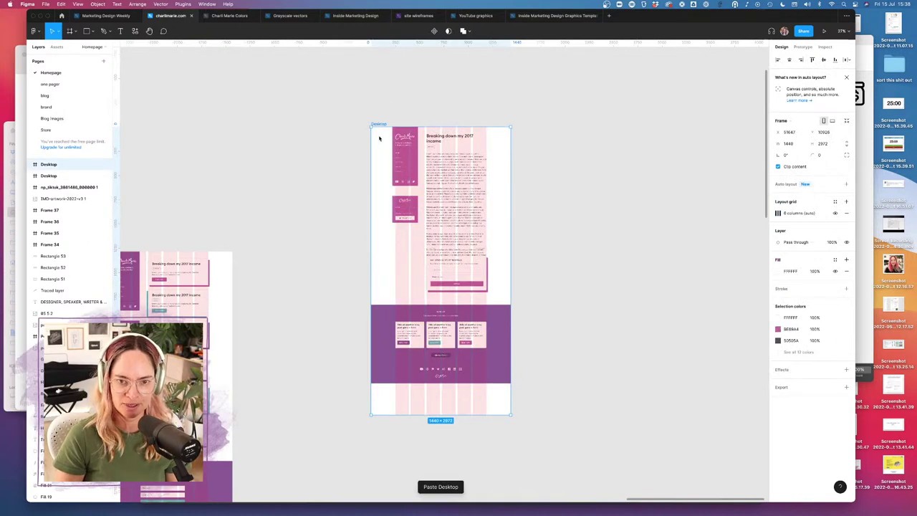
pyautogui.moveTo(380, 138); pyautogui.dragTo(260, 264)
# - Delete the purple sidebar menu blocks from the post-list Desktop frame
pyautogui.click(494, 274)
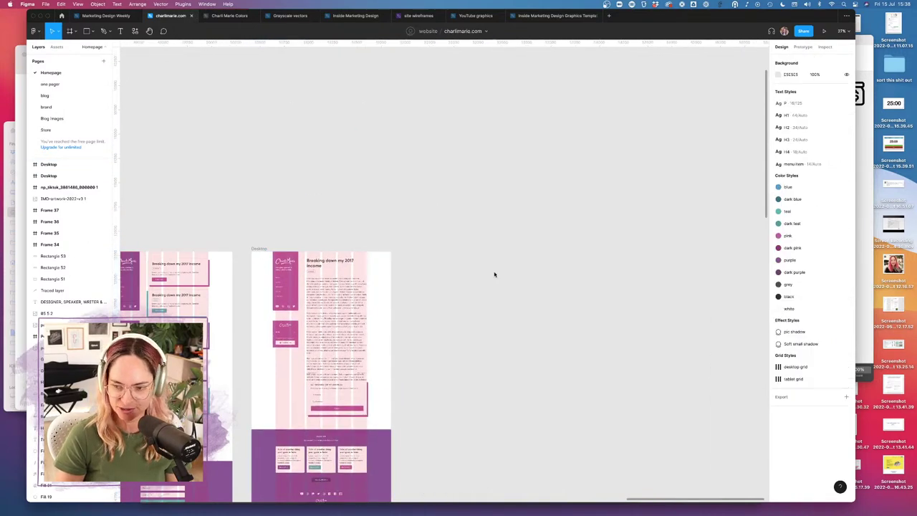
pyautogui.hscroll(-5, 494, 274)
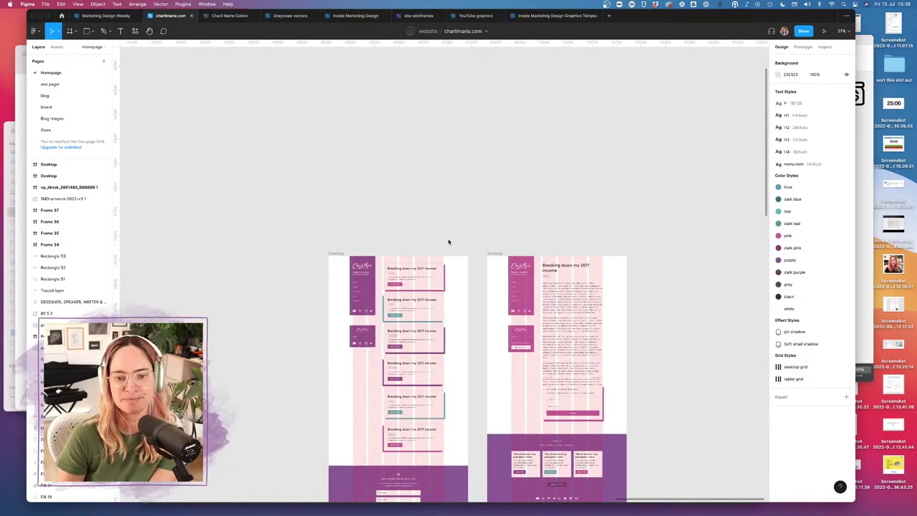
pyautogui.hscroll(-5, 448, 241)
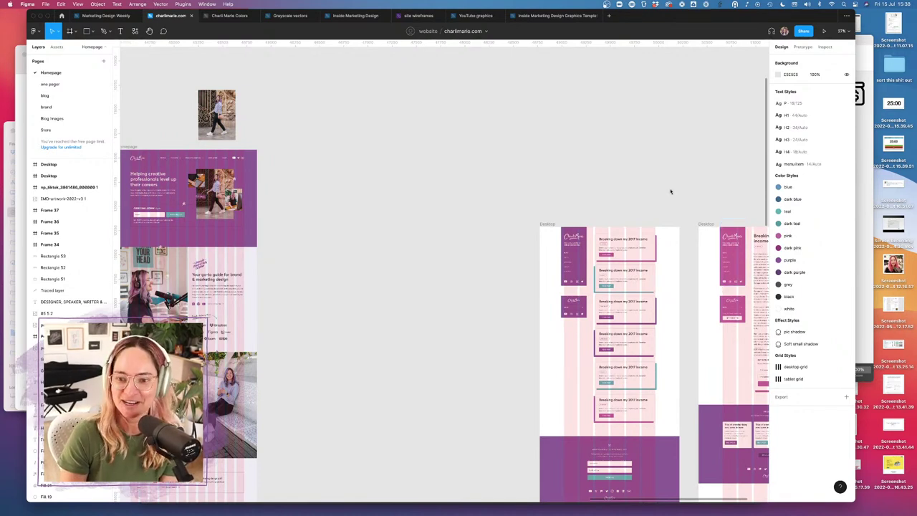
pyautogui.click(569, 287)
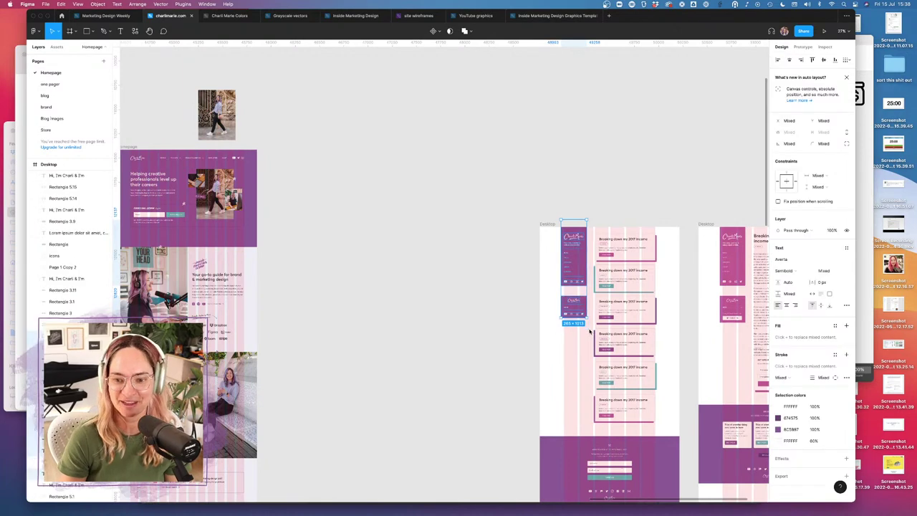
pyautogui.press('Delete')
# - Select the post-list Desktop frame, undoing an accidental upward move
pyautogui.scroll(-3, 593, 183)
pyautogui.hscroll(2, 593, 183)
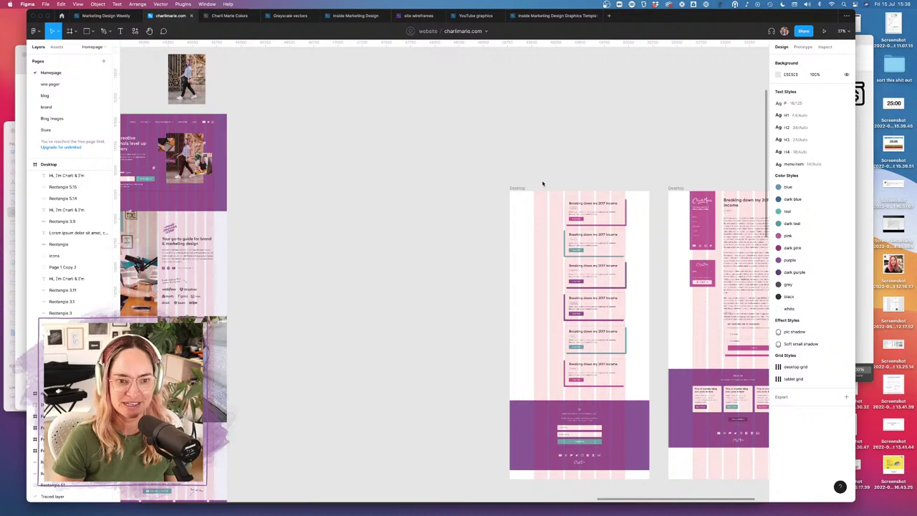
pyautogui.click(519, 188)
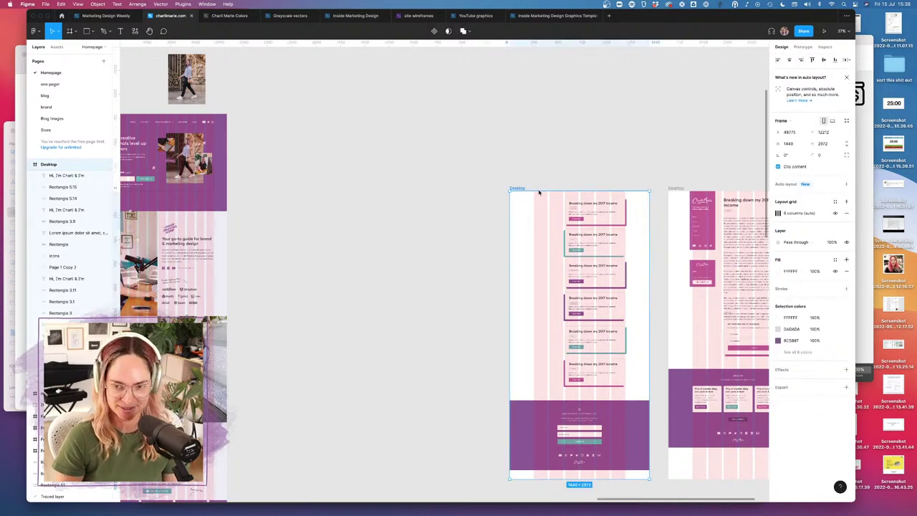
pyautogui.moveTo(538, 192); pyautogui.dragTo(538, 174)
pyautogui.hotkey('ctrl', 'z')
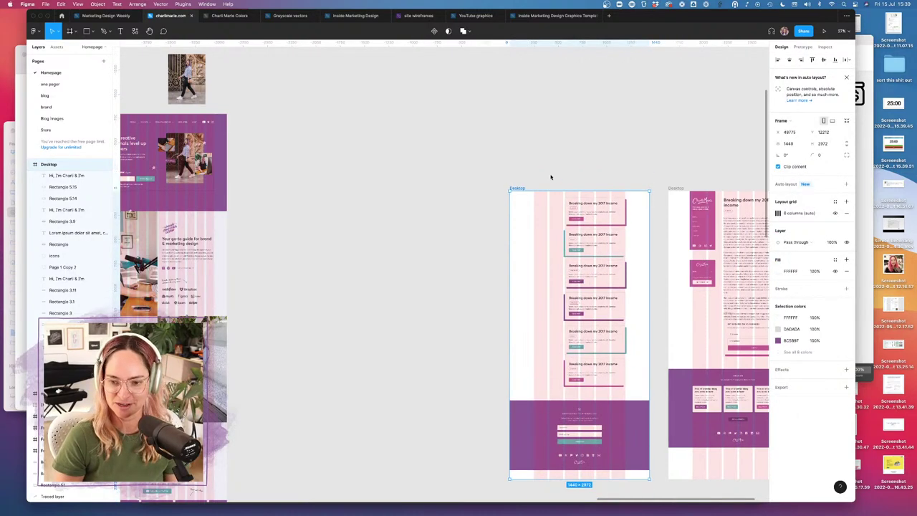
# - Extend the Desktop frame's top edge upward and apply the saved desktop layout grid style
pyautogui.moveTo(568, 188); pyautogui.dragTo(568, 172)
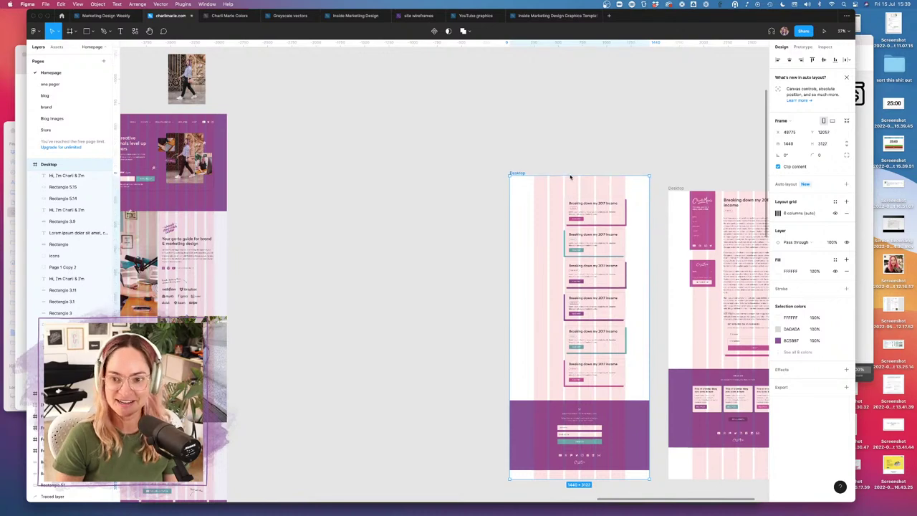
pyautogui.click(562, 151)
pyautogui.click(518, 172)
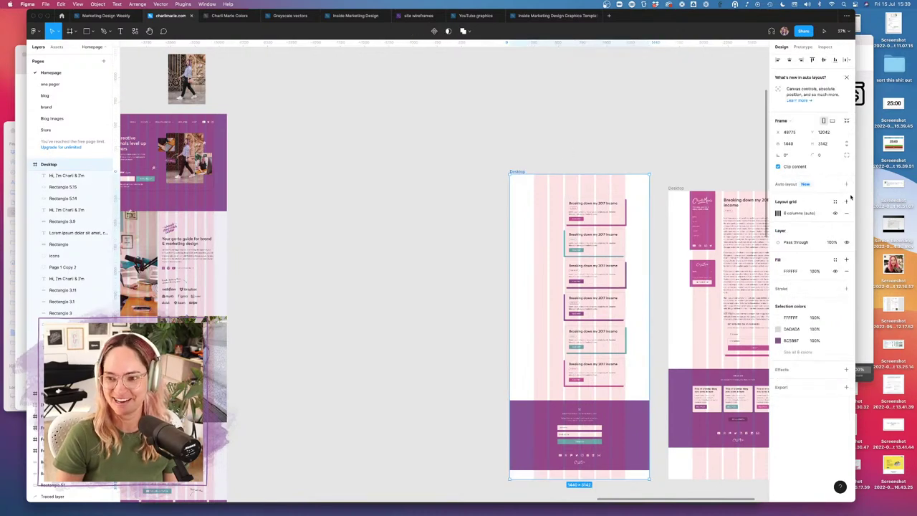
pyautogui.click(835, 202)
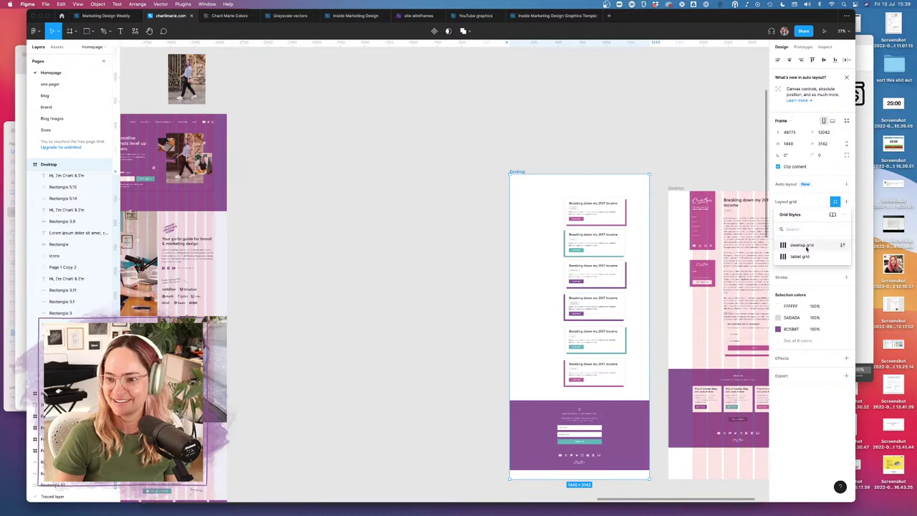
pyautogui.click(802, 246)
pyautogui.click(644, 129)
# - Select the homepage navigation group and its links frame, then clear the selection
pyautogui.hscroll(-5, 643, 128)
pyautogui.scroll(-2, 644, 128)
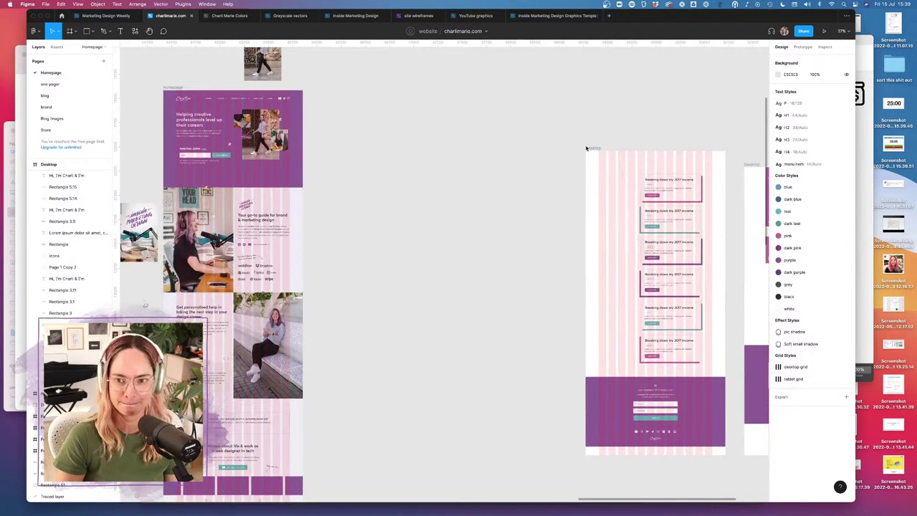
pyautogui.click(288, 100)
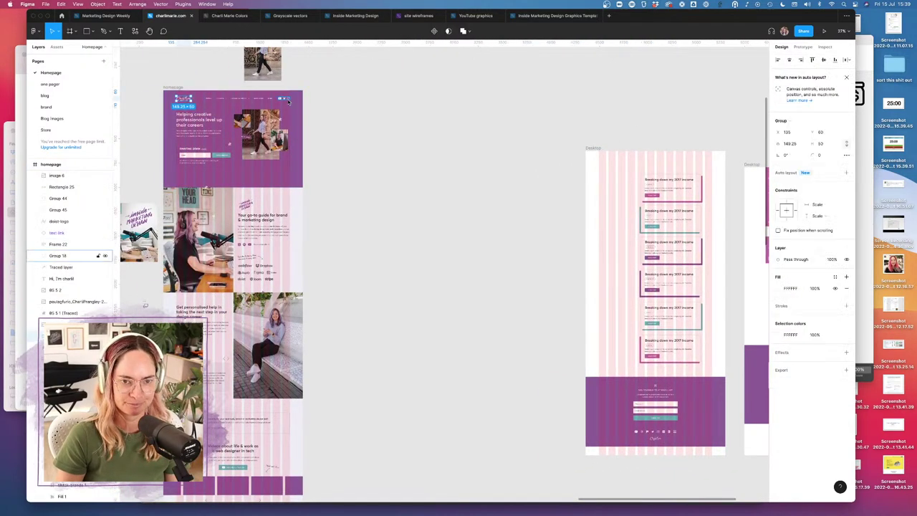
pyautogui.keyDown('shift'); pyautogui.click(288, 100); pyautogui.keyUp('shift')
pyautogui.scroll(5, 286, 100)
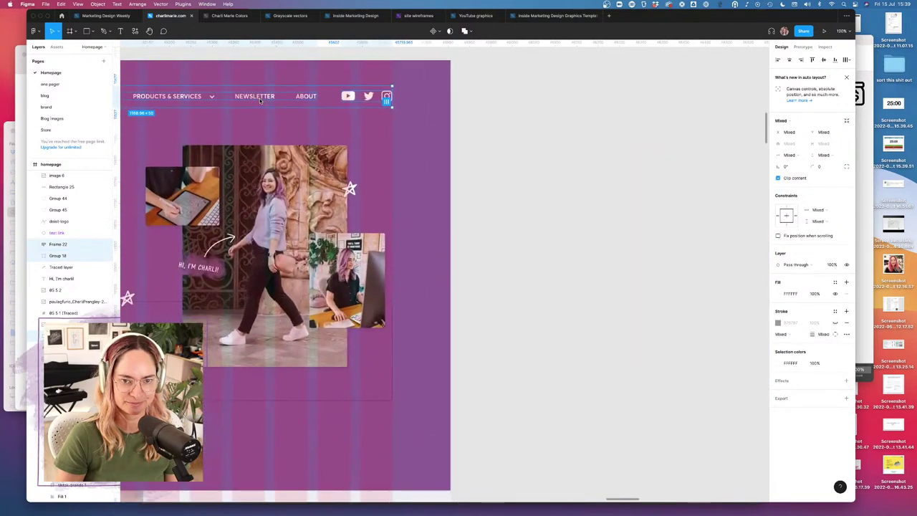
pyautogui.scroll(-2, 260, 101)
pyautogui.hscroll(-3, 260, 101)
pyautogui.scroll(10, 345, 106)
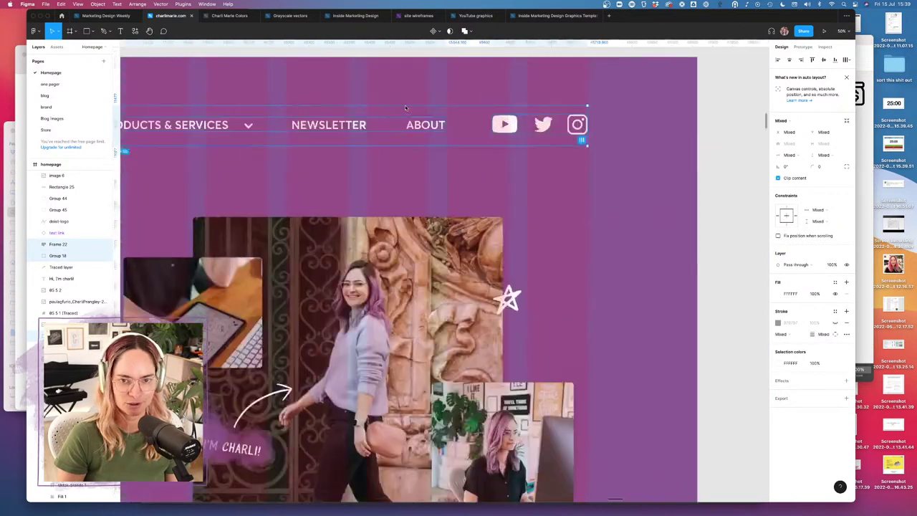
pyautogui.scroll(-5, 345, 106)
pyautogui.press('Escape')
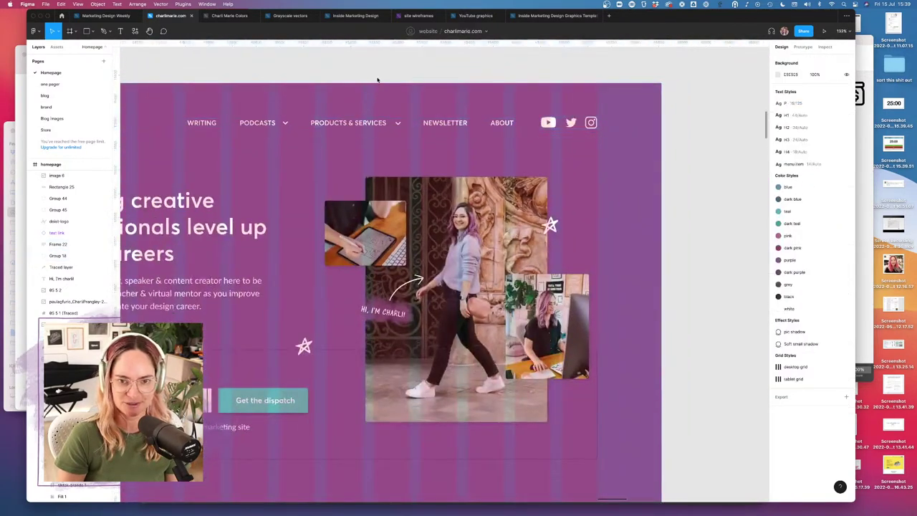
# - Nudge the Podcasts dropdown arrow left toward its label, then select the navigation bar
pyautogui.click(397, 124)
pyautogui.click(393, 124)
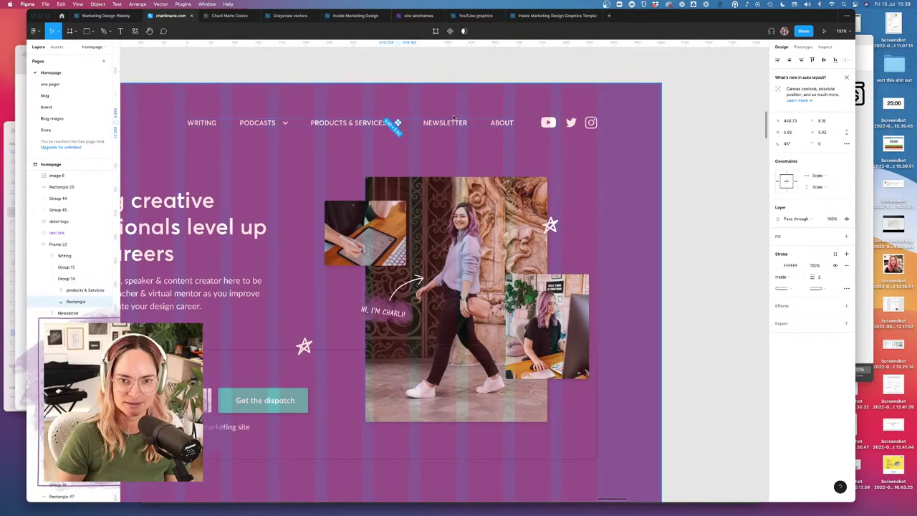
pyautogui.click(285, 123)
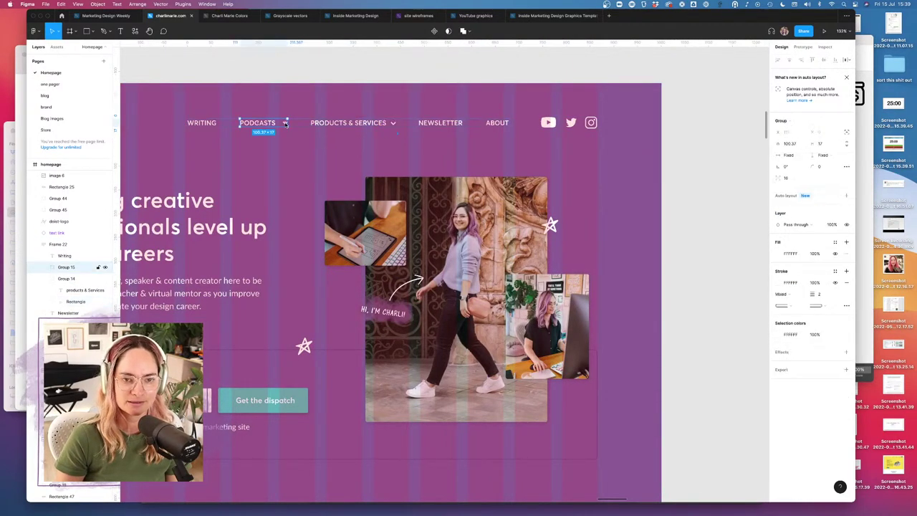
pyautogui.press('Left')
pyautogui.press('Left')
pyautogui.press('Left')
pyautogui.press('Left')
pyautogui.press('Left')
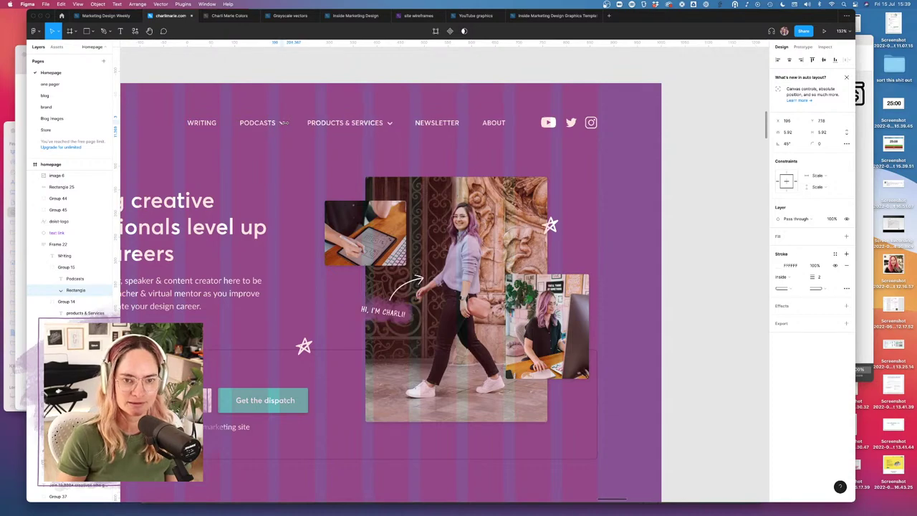
pyautogui.click(401, 68)
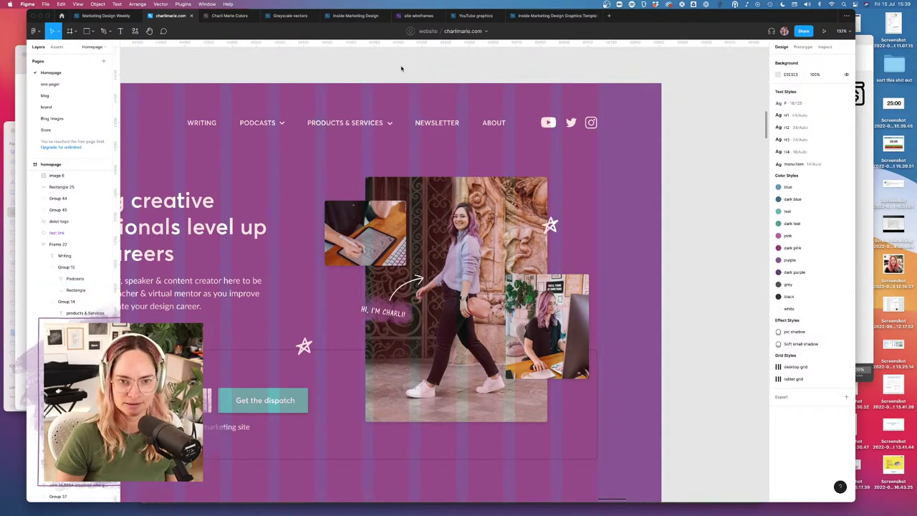
pyautogui.scroll(-10, 401, 68)
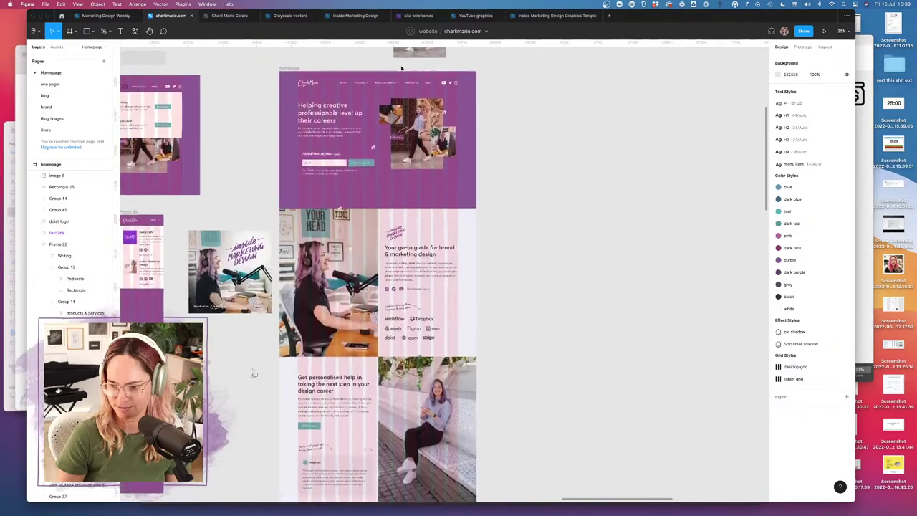
pyautogui.scroll(3, 401, 68)
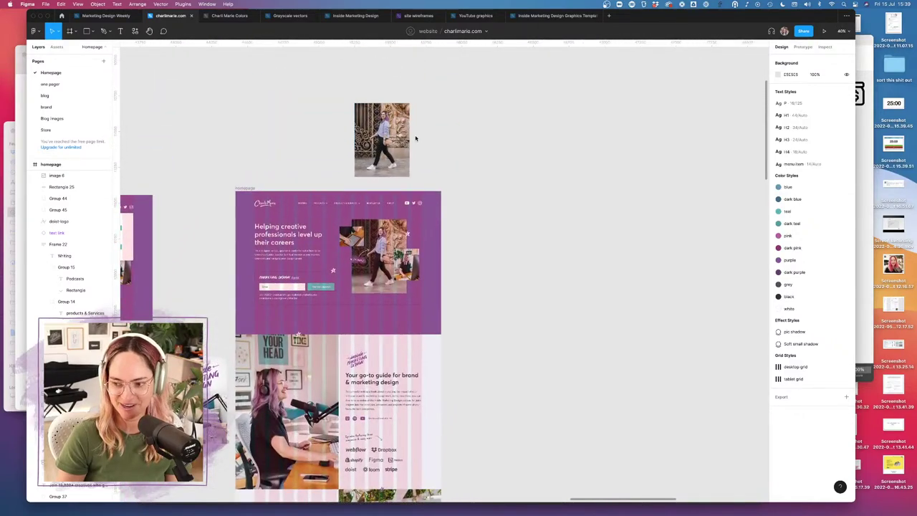
pyautogui.click(392, 203)
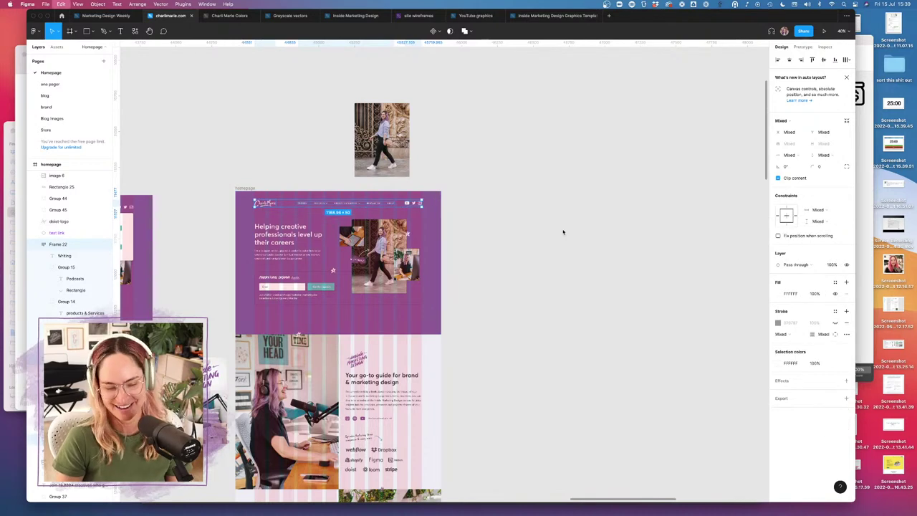
# - Paste the homepage navigation into the post-list Desktop frame
pyautogui.scroll(-5, 573, 232)
pyautogui.scroll(-5, 573, 233)
pyautogui.hscroll(2, 551, 240)
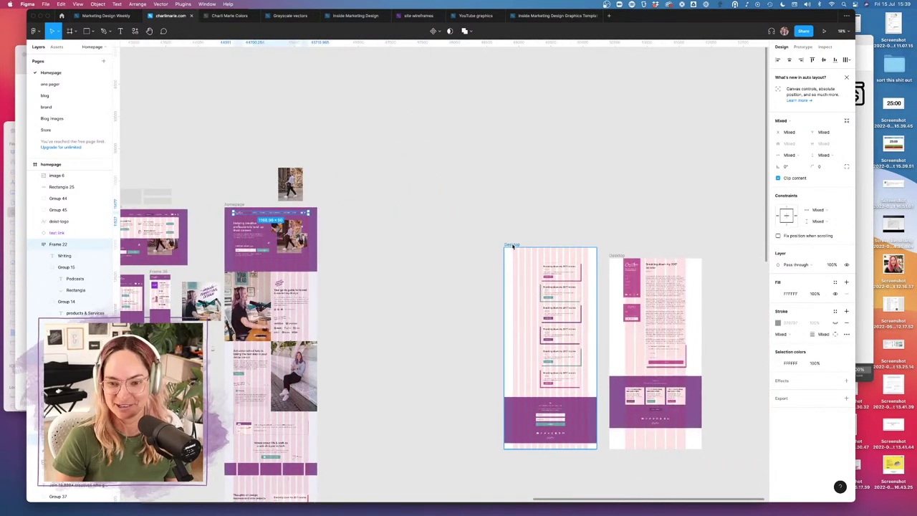
pyautogui.click(513, 246)
pyautogui.press('super+v')
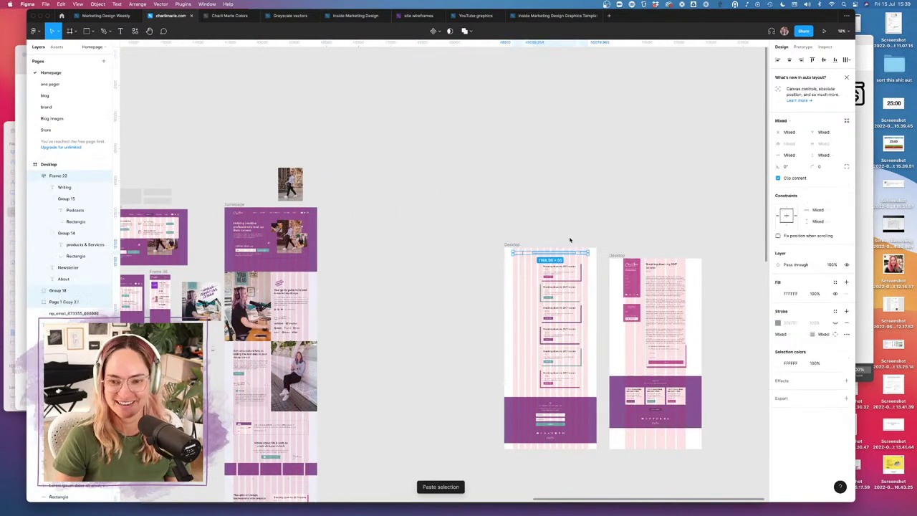
pyautogui.click(580, 218)
pyautogui.scroll(8, 580, 219)
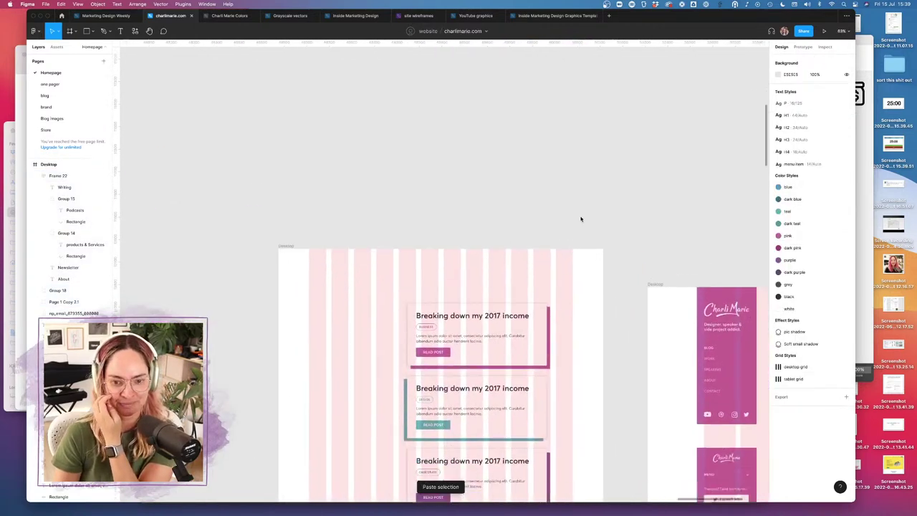
# - Draw a full-width brand-purple header bar, send it behind the navigation, and trim its height
pyautogui.click(94, 31)
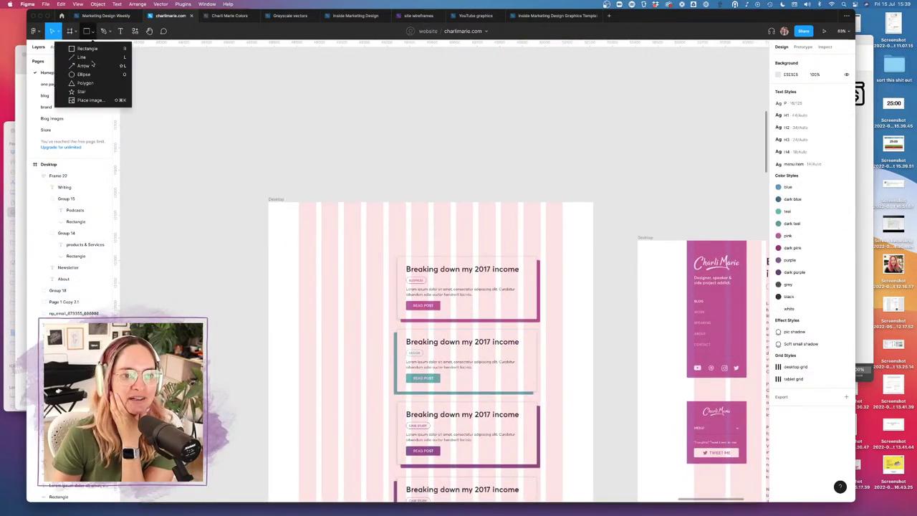
pyautogui.click(56, 48)
pyautogui.moveTo(269, 203)
pyautogui.mouseDown()
pyautogui.moveTo(507, 260)
pyautogui.moveTo(613, 239)
pyautogui.moveTo(593, 241)
pyautogui.mouseUp()
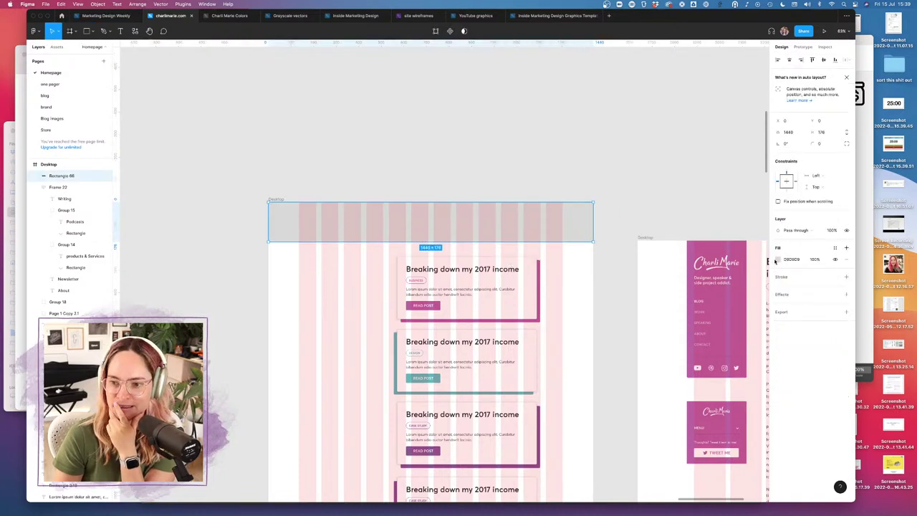
pyautogui.click(779, 260)
pyautogui.click(699, 422)
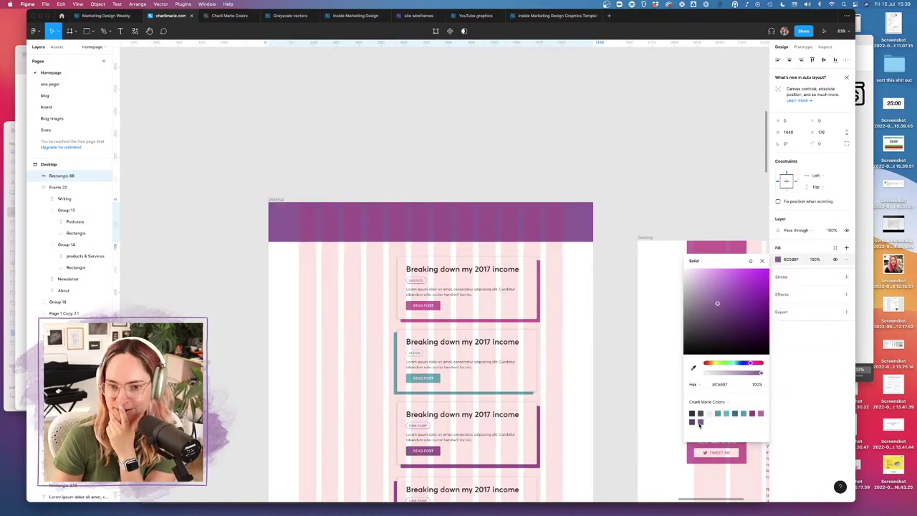
pyautogui.rightClick(560, 231)
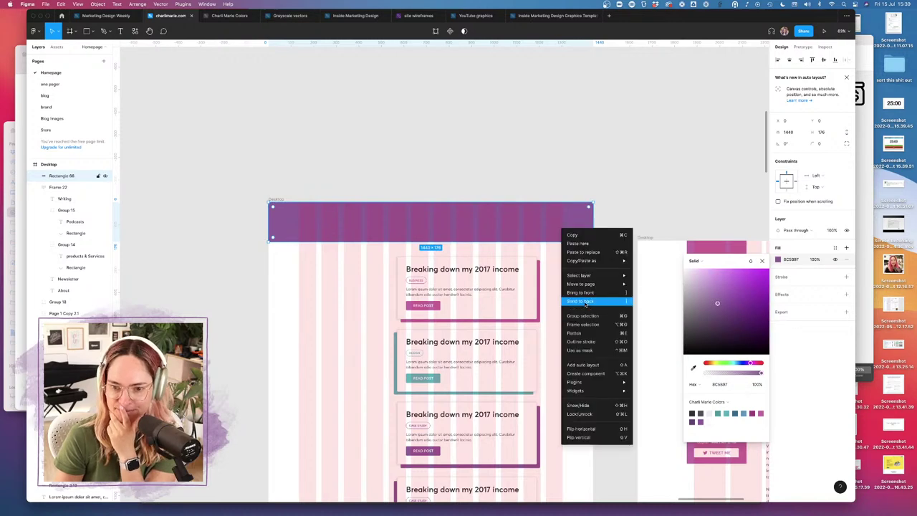
pyautogui.click(586, 305)
pyautogui.press('Escape')
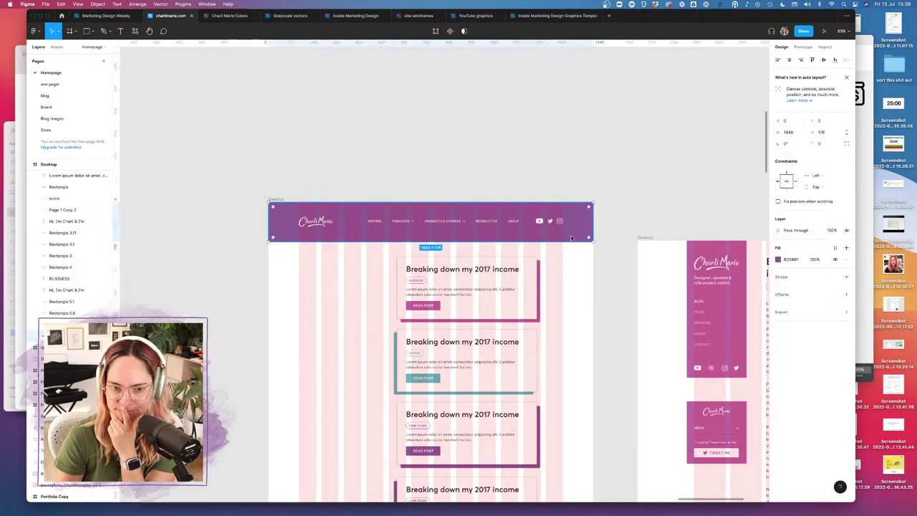
pyautogui.moveTo(562, 243); pyautogui.dragTo(562, 243)
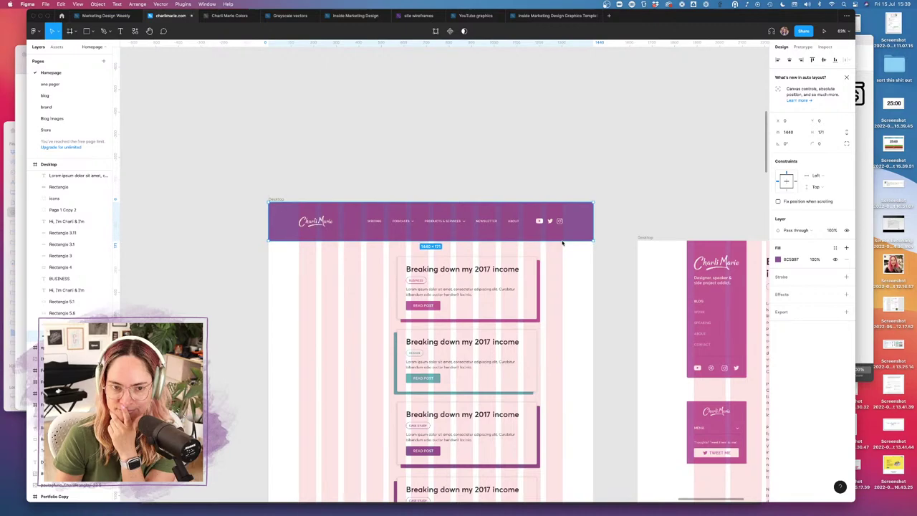
pyautogui.click(647, 203)
pyautogui.scroll(-10, 646, 202)
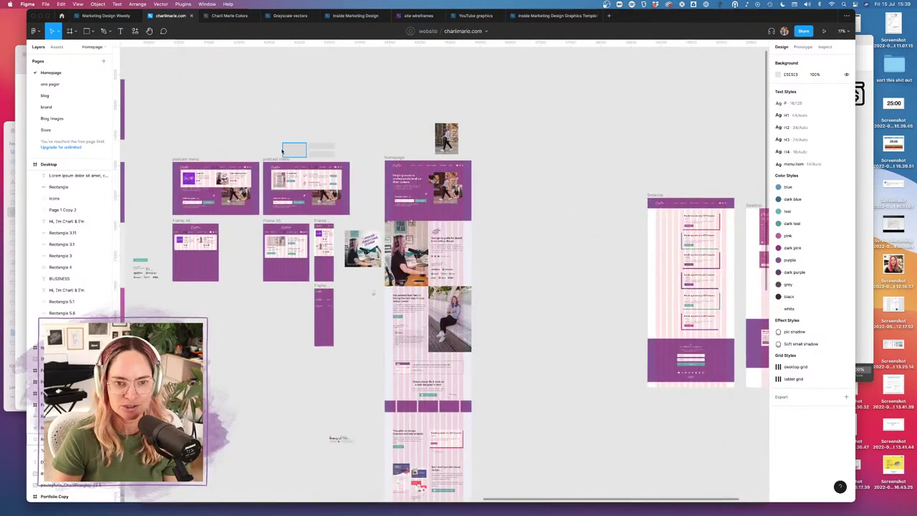
pyautogui.click(199, 179)
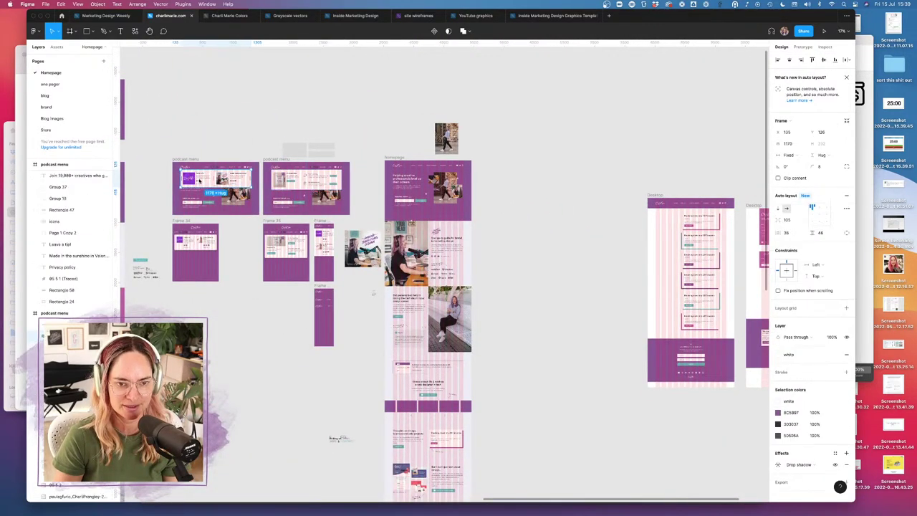
pyautogui.click(653, 194)
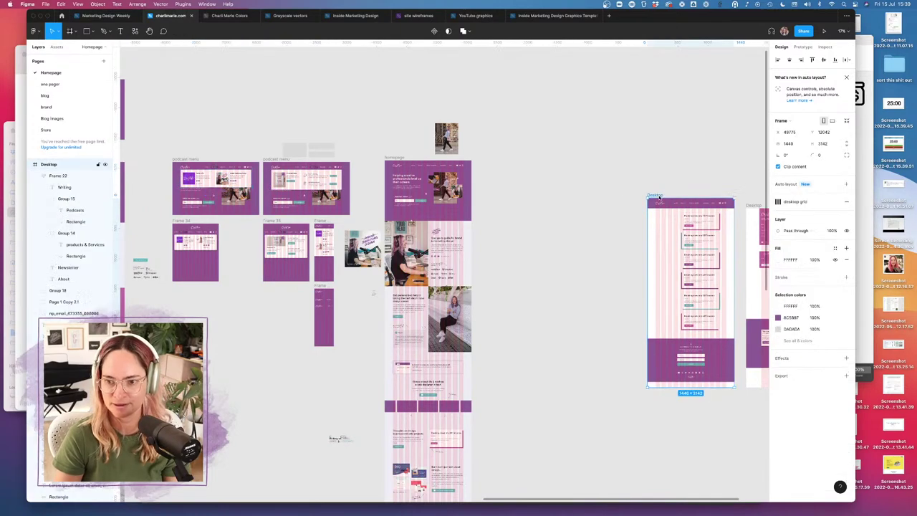
pyautogui.press('super+v')
pyautogui.scroll(3, 710, 189)
pyautogui.scroll(5, 709, 189)
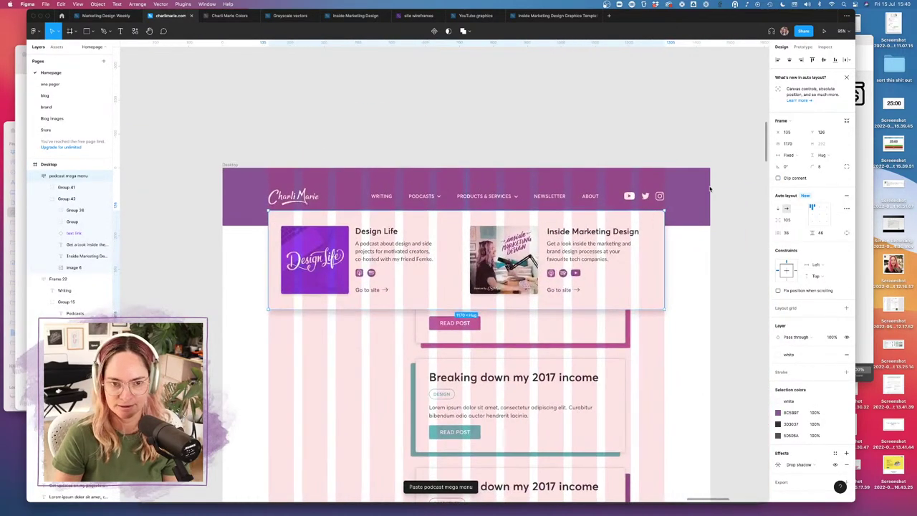
pyautogui.click(715, 128)
pyautogui.click(648, 235)
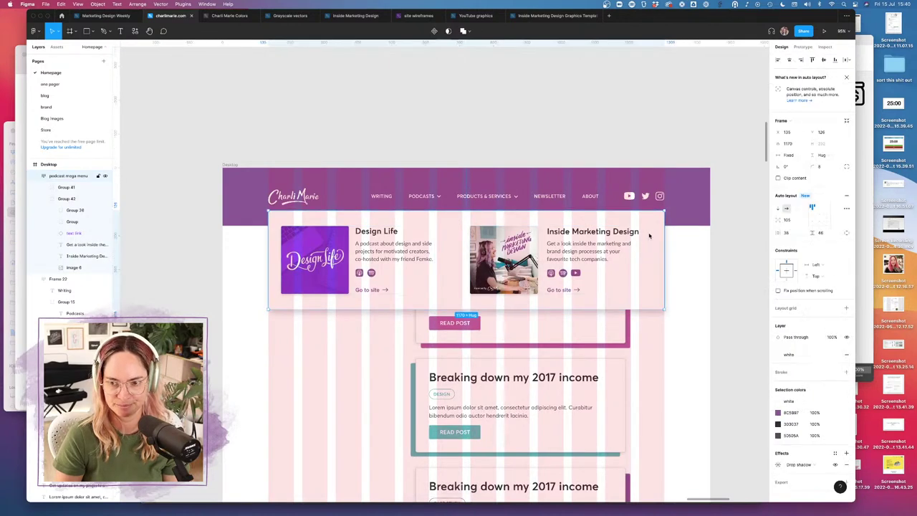
pyautogui.press('Delete')
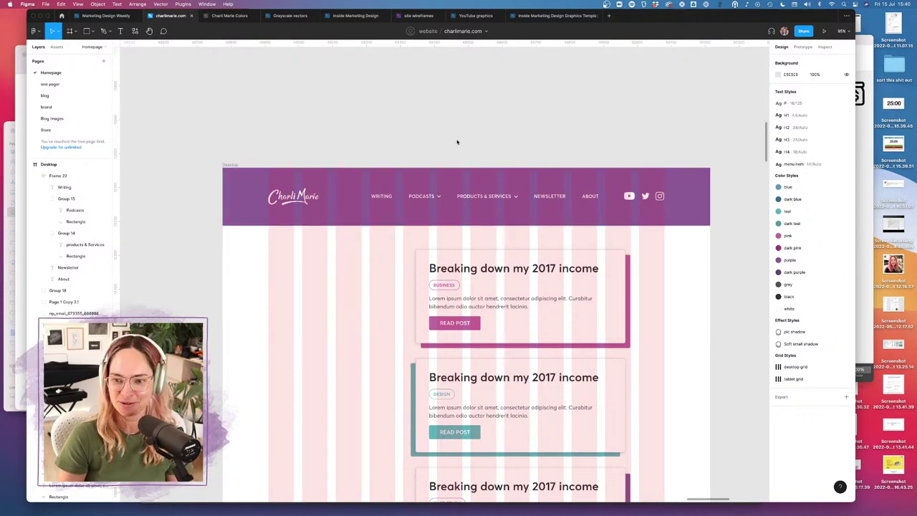
# - Raise the logo, navigation links and social icons, and shorten the purple header bar to fit
pyautogui.click(293, 196)
pyautogui.keyDown('shift'); pyautogui.click(473, 199); pyautogui.keyUp('shift')
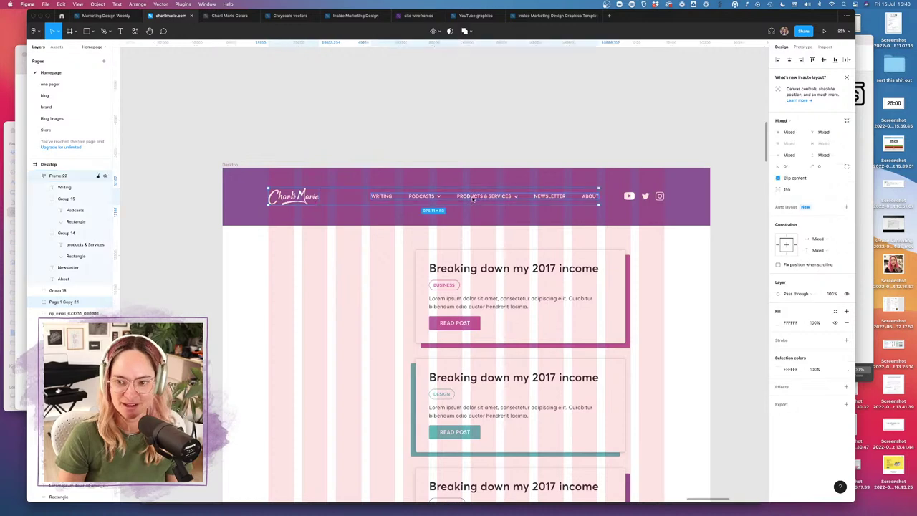
pyautogui.keyDown('shift'); pyautogui.click(646, 197); pyautogui.keyUp('shift')
pyautogui.press('Up')
pyautogui.press('Up')
pyautogui.press('Up')
pyautogui.press('Up')
pyautogui.press('Up')
pyautogui.press('Up')
pyautogui.press('Up')
pyautogui.press('Up')
pyautogui.press('Up')
pyautogui.press('Up')
pyautogui.press('Up')
pyautogui.press('Up')
pyautogui.press('Up')
pyautogui.press('Up')
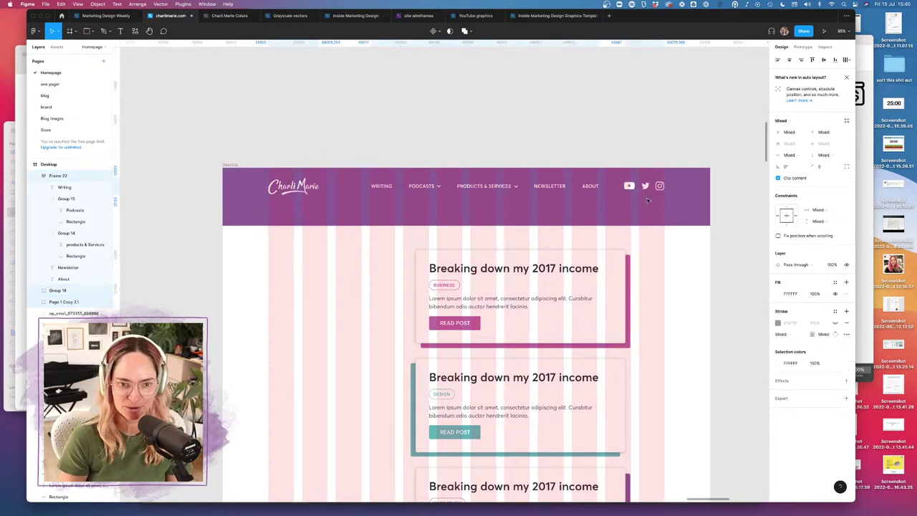
pyautogui.press('Down')
pyautogui.press('Down')
pyautogui.press('Down')
pyautogui.press('Down')
pyautogui.press('Down')
pyautogui.press('Down')
pyautogui.press('Down')
pyautogui.press('Down')
pyautogui.press('Down')
pyautogui.press('Down')
pyautogui.click(535, 219)
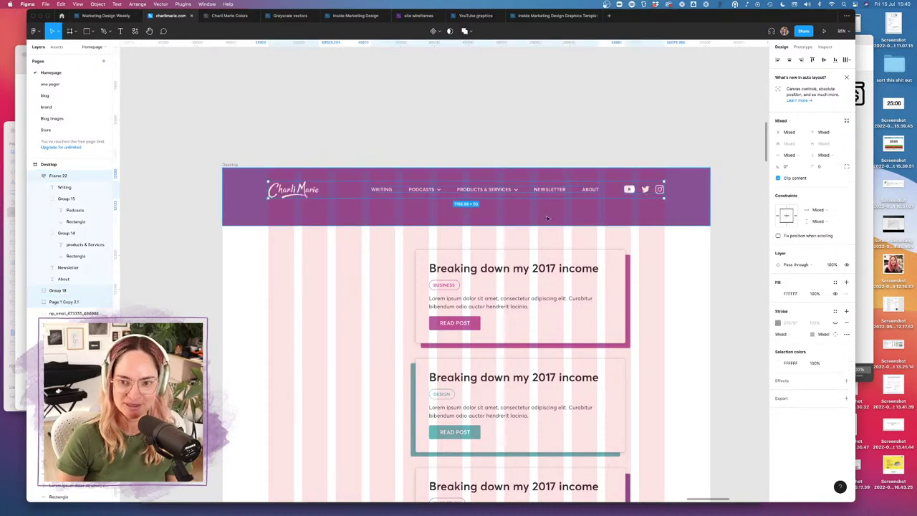
pyautogui.moveTo(517, 226); pyautogui.dragTo(517, 211)
pyautogui.click(549, 126)
# - Look over the finished post-list mockup, briefly opening the first blog card's context menu
pyautogui.scroll(3, 548, 126)
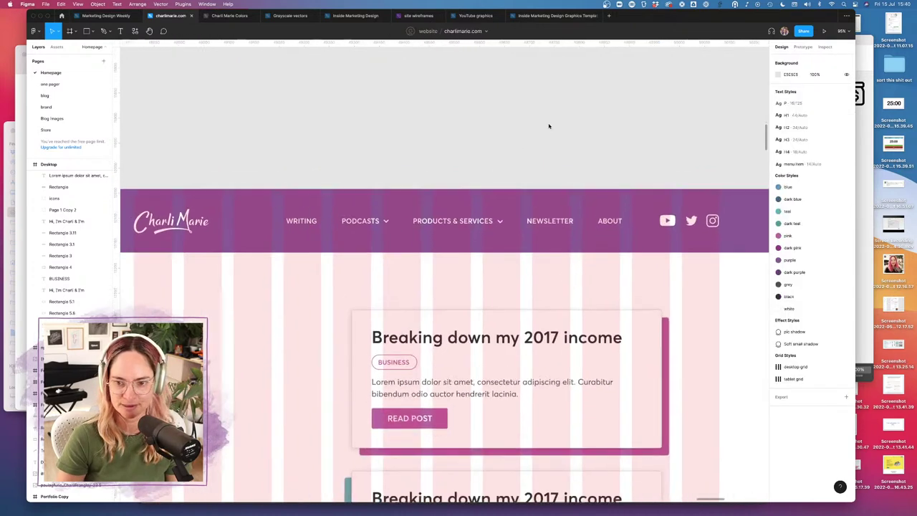
pyautogui.scroll(-1, 549, 126)
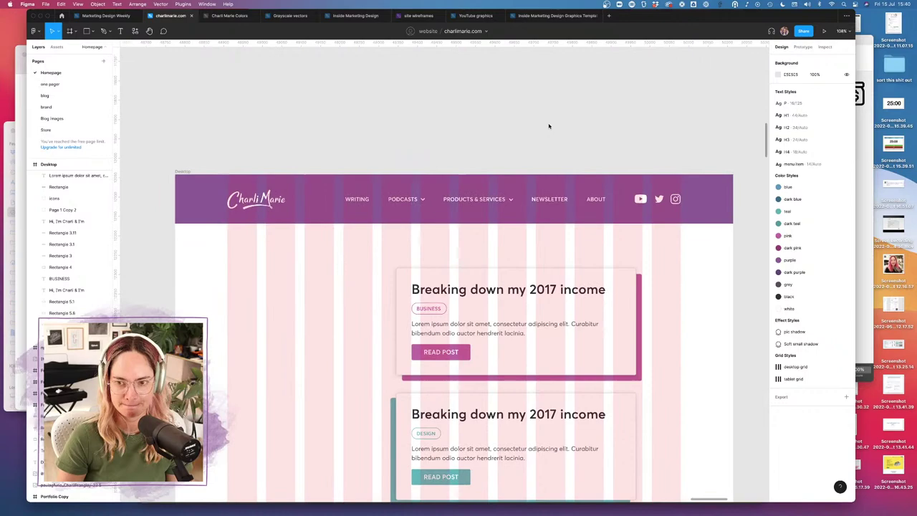
pyautogui.scroll(-10, 548, 126)
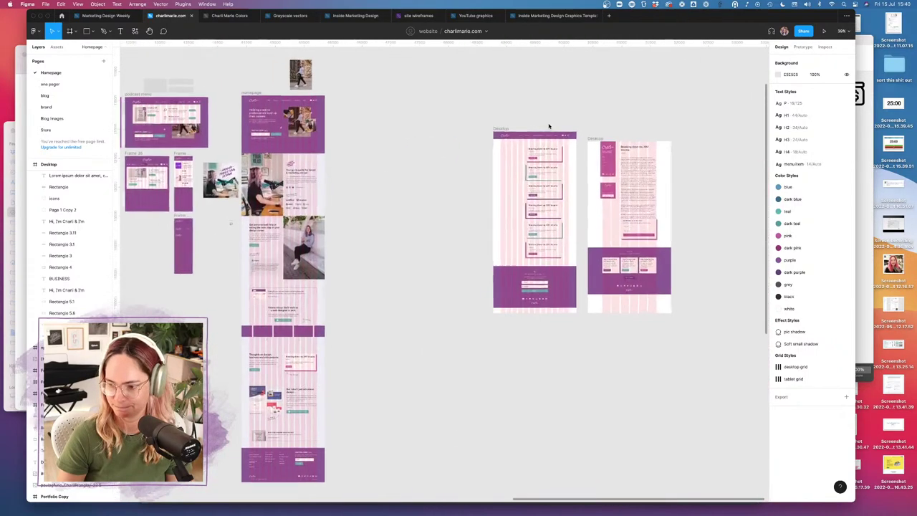
pyautogui.hscroll(2, 549, 126)
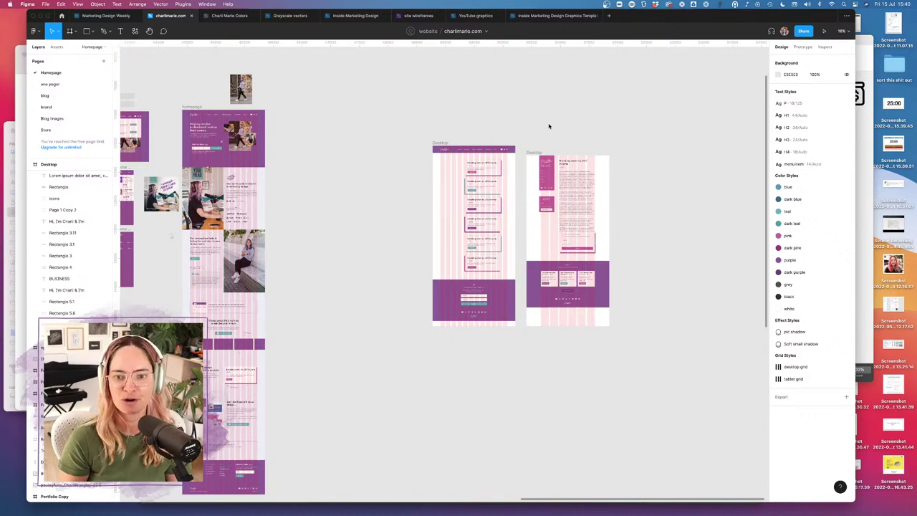
pyautogui.scroll(5, 475, 163)
pyautogui.rightClick(486, 166)
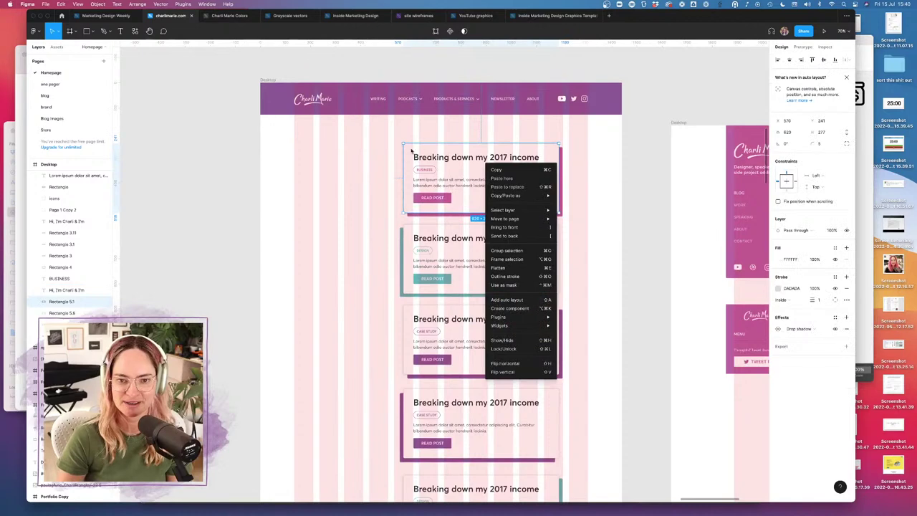
pyautogui.click(596, 137)
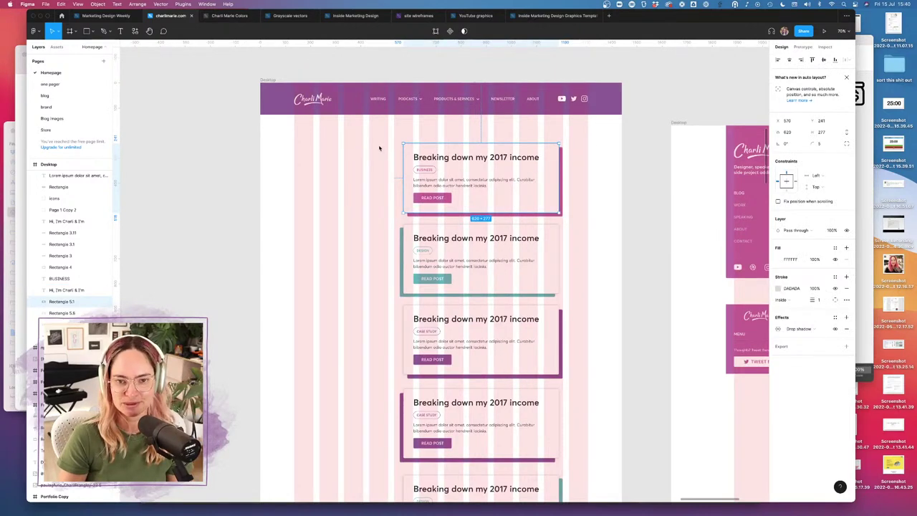
pyautogui.press('Escape')
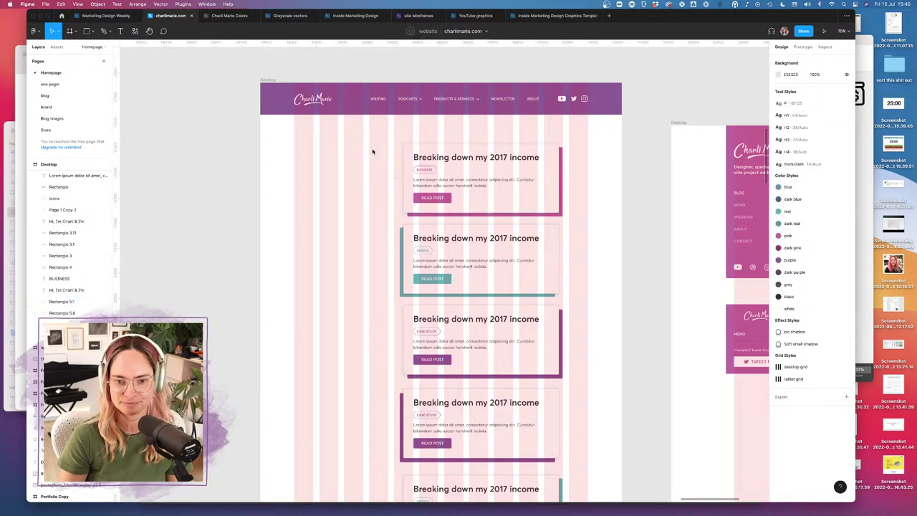
pyautogui.scroll(-5, 372, 151)
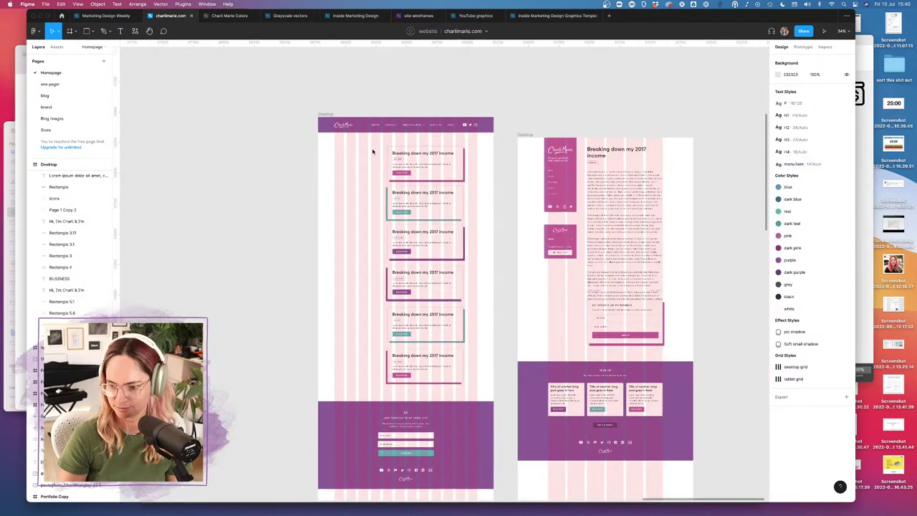
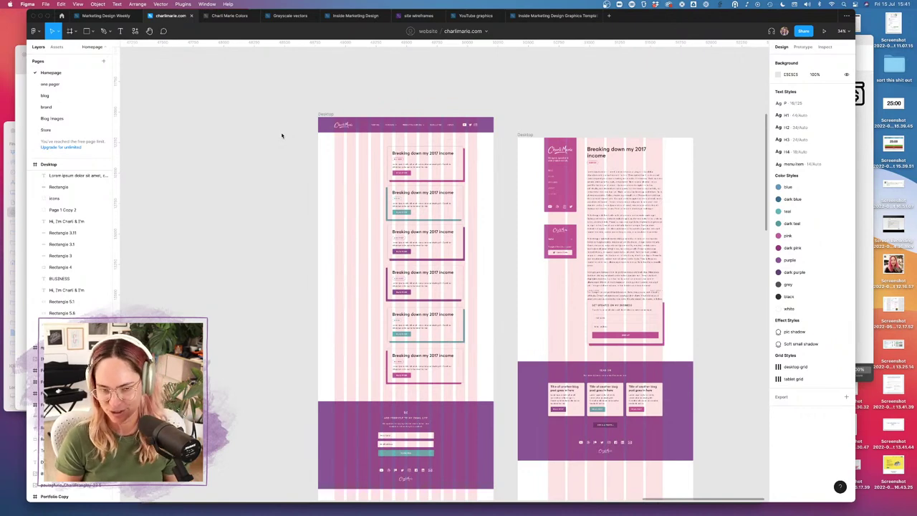
# - Drag the 'Thoughts on design, business and side projects' heading from the homepage into the blog Desktop frame
pyautogui.hscroll(-2, 276, 113)
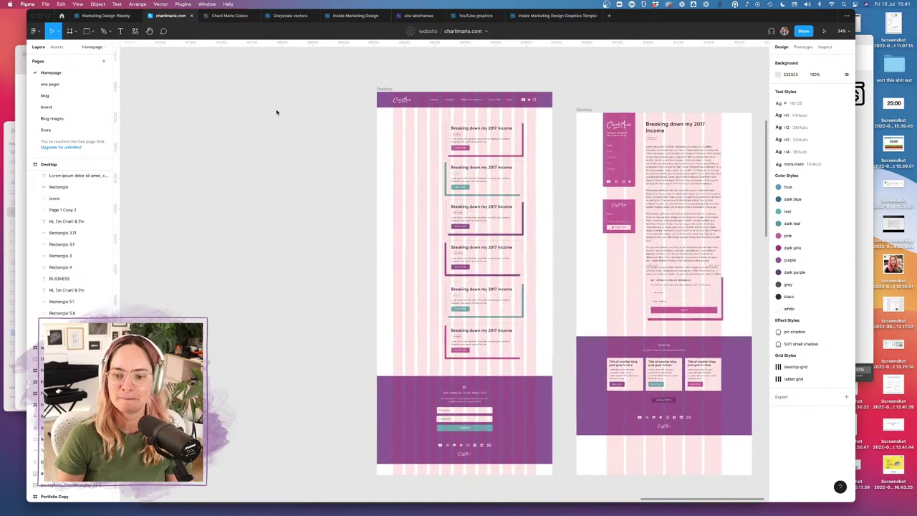
pyautogui.scroll(-5, 277, 113)
pyautogui.hscroll(-5, 276, 113)
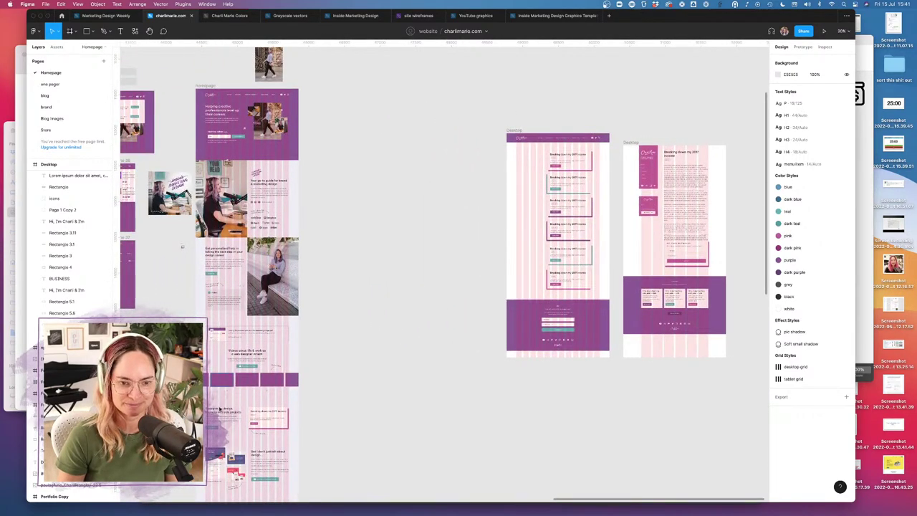
pyautogui.click(212, 411)
pyautogui.moveTo(212, 413); pyautogui.dragTo(521, 164)
pyautogui.scroll(3, 523, 157)
pyautogui.scroll(5, 524, 159)
pyautogui.click(372, 176)
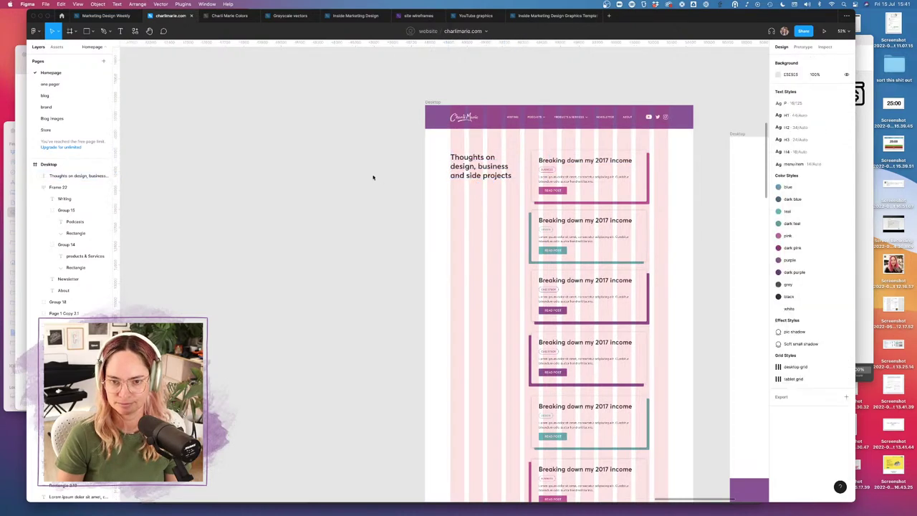
# - Nudge the heading up so it lines up with the first post card
pyautogui.scroll(5, 487, 176)
pyautogui.click(487, 176)
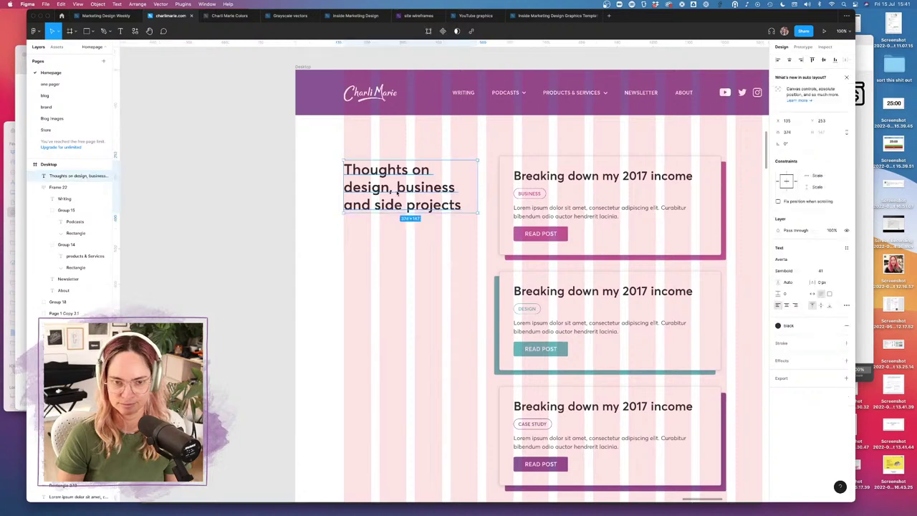
pyautogui.click(230, 183)
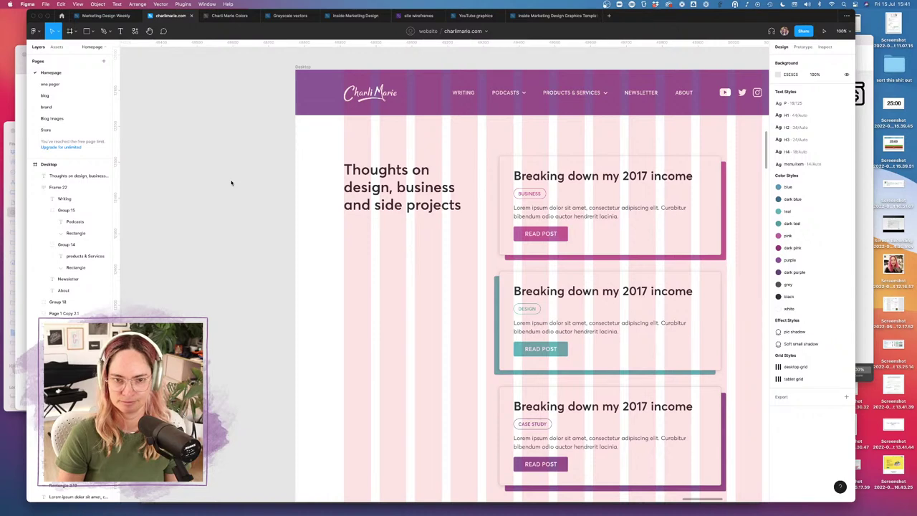
pyautogui.click(419, 194)
pyautogui.moveTo(419, 194); pyautogui.dragTo(403, 191)
pyautogui.click(280, 239)
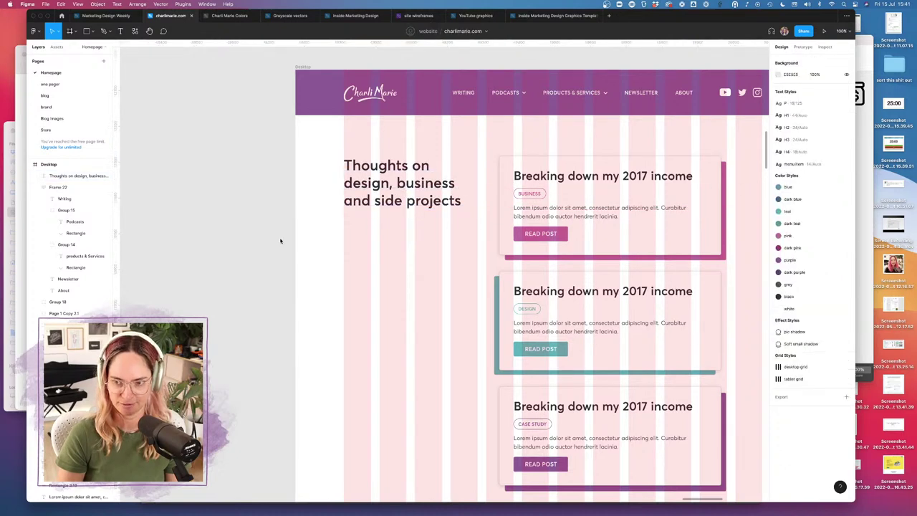
# - Select all six blog post cards and nudge them slightly left
pyautogui.scroll(-2, 280, 241)
pyautogui.hscroll(2, 280, 240)
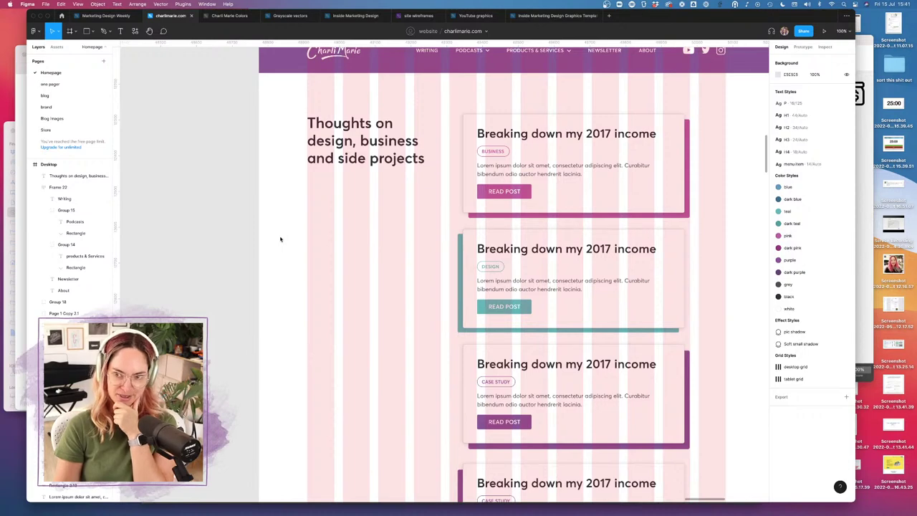
pyautogui.scroll(-5, 280, 239)
pyautogui.moveTo(457, 433); pyautogui.dragTo(357, 199)
pyautogui.press('Return')
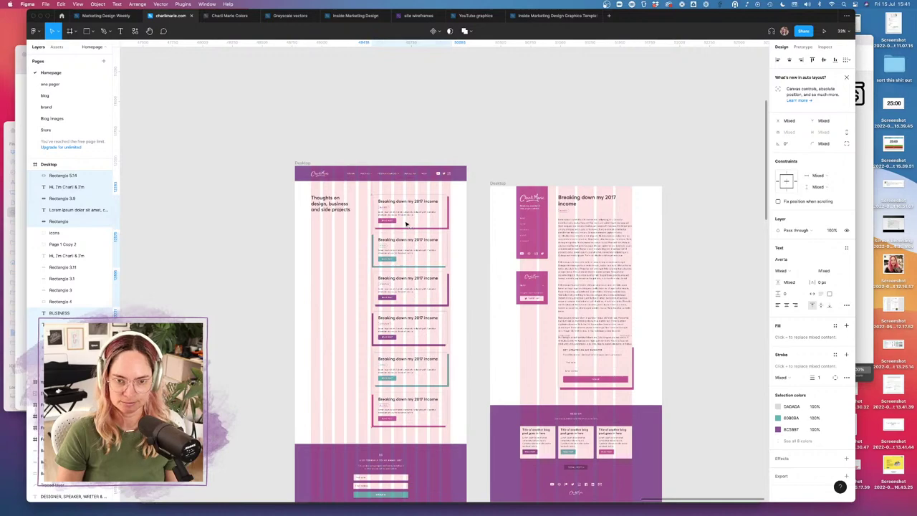
pyautogui.press('Left')
pyautogui.press('Left')
pyautogui.press('Left')
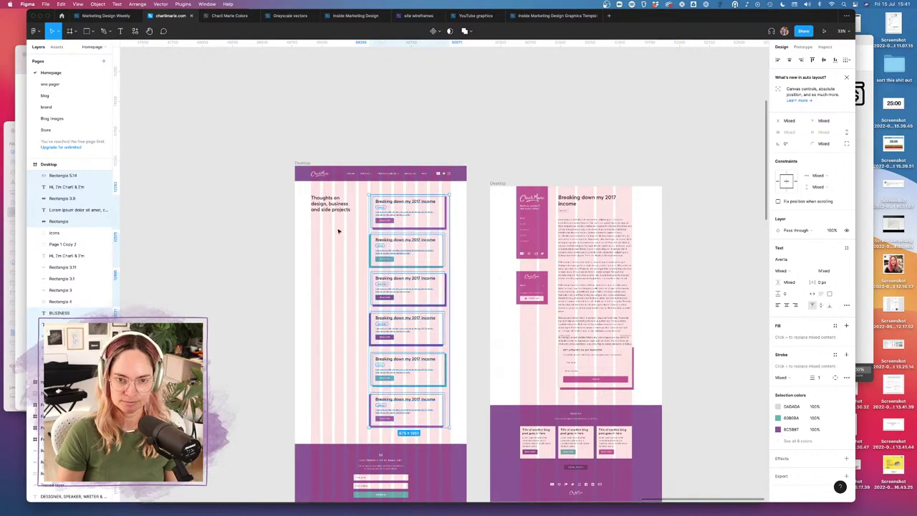
pyautogui.click(328, 219)
# - Inspect the homepage's writing intro paragraph, then zoom the blog page to actual size
pyautogui.scroll(10, 329, 219)
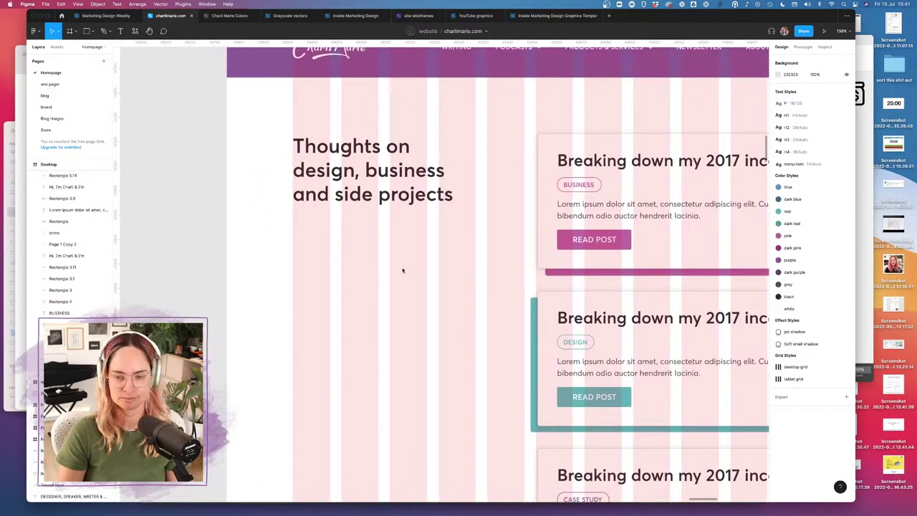
pyautogui.scroll(-6, 396, 261)
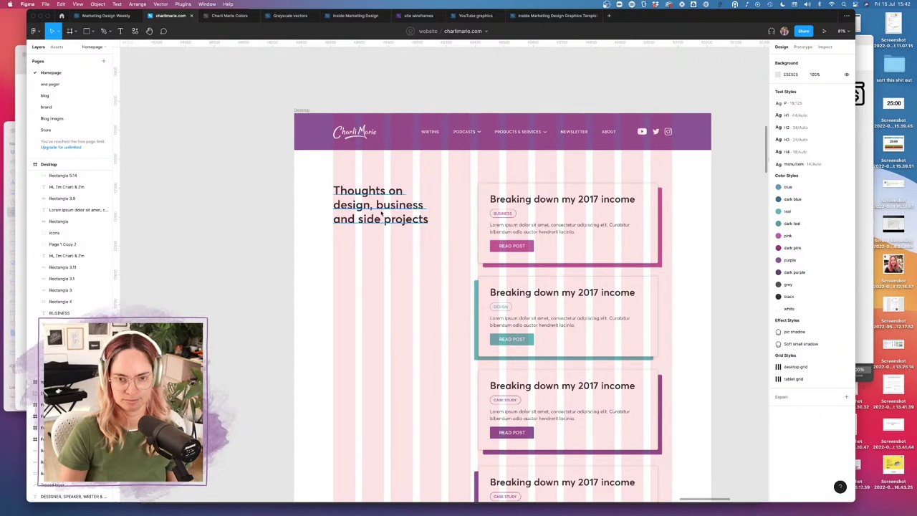
pyautogui.scroll(-5, 360, 220)
pyautogui.hscroll(-10, 360, 219)
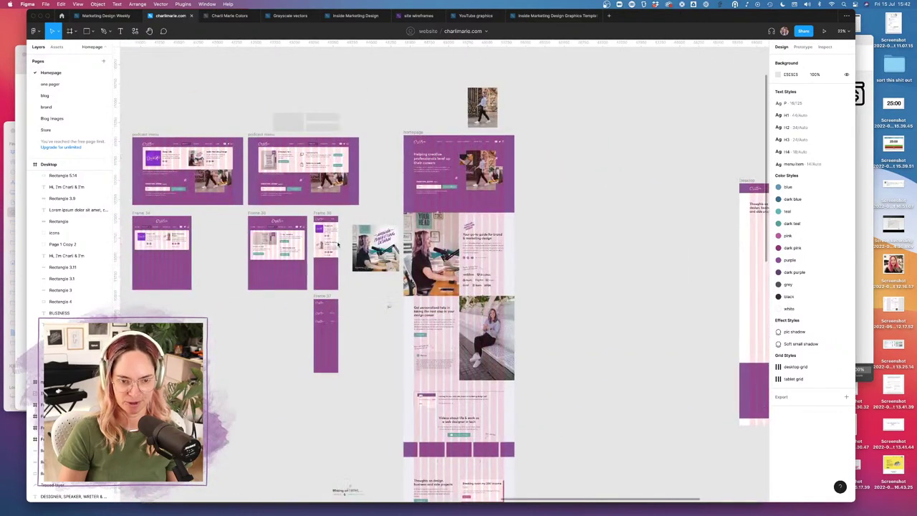
pyautogui.scroll(-5, 467, 353)
pyautogui.scroll(5, 430, 362)
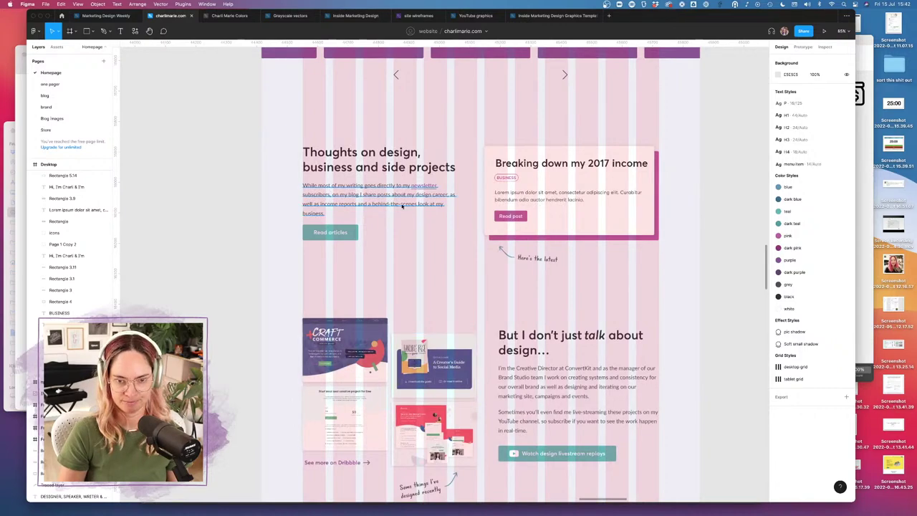
pyautogui.click(446, 214)
pyautogui.scroll(-5, 447, 217)
pyautogui.hscroll(10, 659, 148)
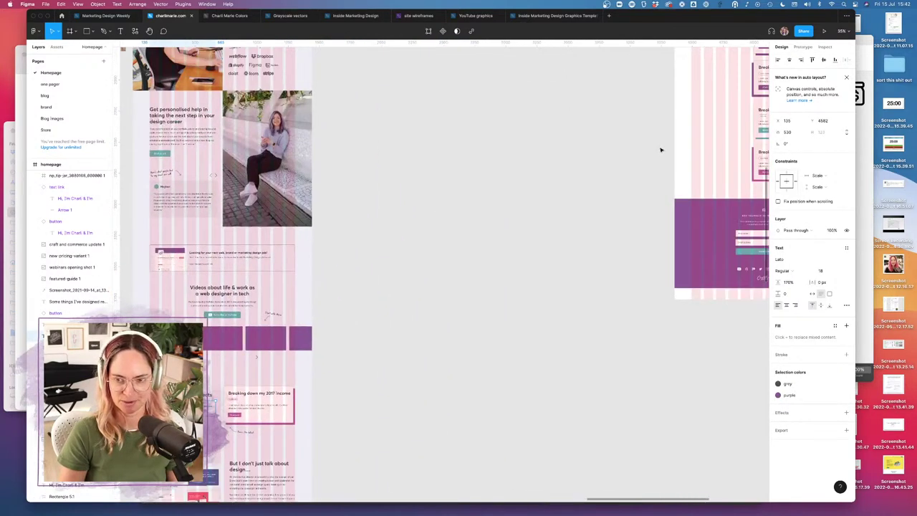
pyautogui.scroll(-5, 659, 147)
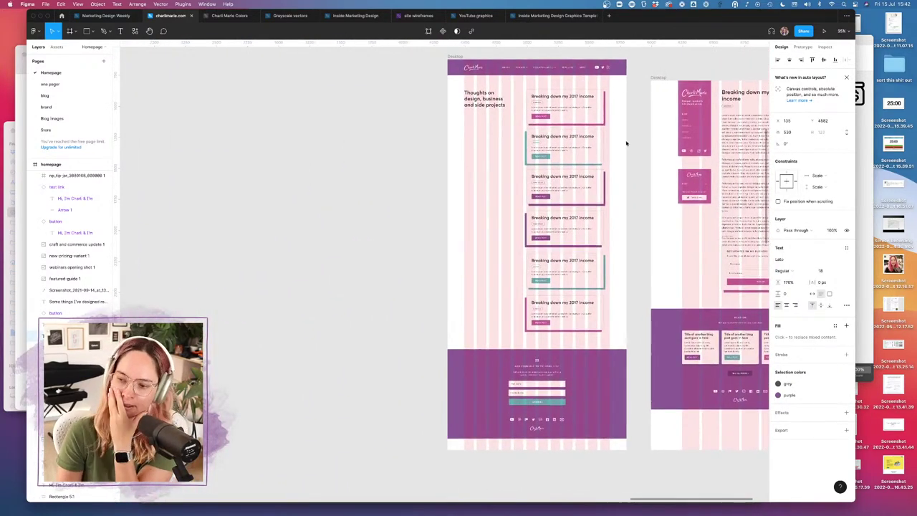
pyautogui.click(455, 131)
pyautogui.hotkey('shift', '0')
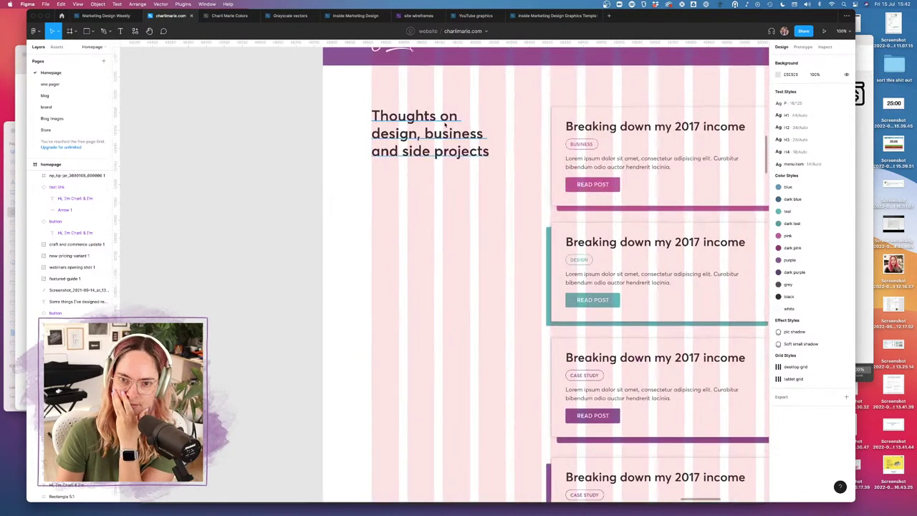
# - Shorten the blog heading to 'Thoughts on...'
pyautogui.click(436, 125)
pyautogui.doubleClick(458, 120)
pyautogui.moveTo(458, 120); pyautogui.dragTo(505, 173)
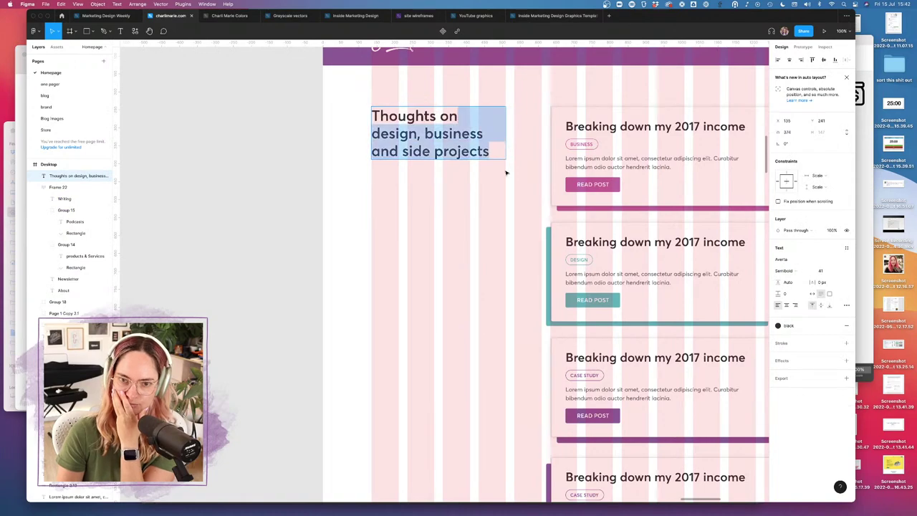
pyautogui.write('...')
pyautogui.click(280, 194)
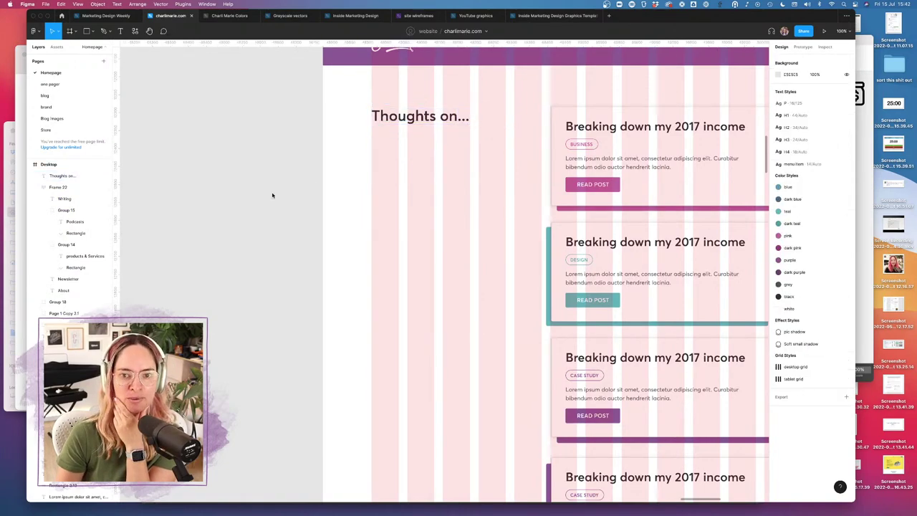
# - Copy the DESIGN, BUSINESS and CONTENT CREATION tags from the homepage onto the blog page
pyautogui.hotkey('shift', '1')
pyautogui.hscroll(-10, 272, 194)
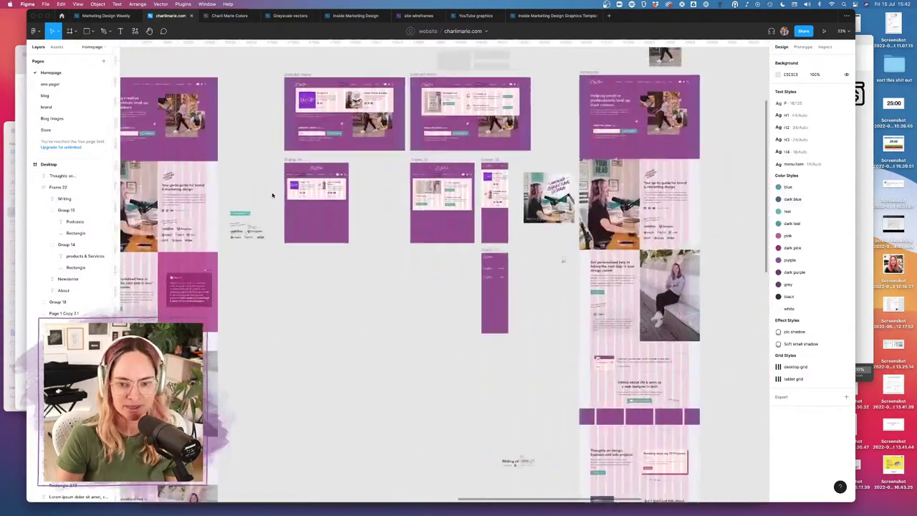
pyautogui.scroll(3, 530, 401)
pyautogui.scroll(-2, 501, 372)
pyautogui.scroll(10, 452, 330)
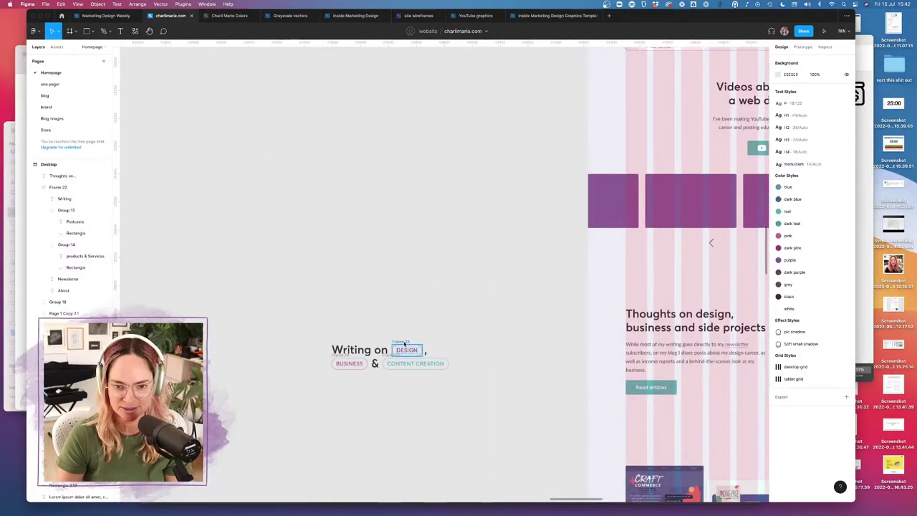
pyautogui.click(407, 351)
pyautogui.keyDown('shift'); pyautogui.click(415, 364); pyautogui.keyUp('shift')
pyautogui.keyDown('shift'); pyautogui.click(349, 363); pyautogui.keyUp('shift')
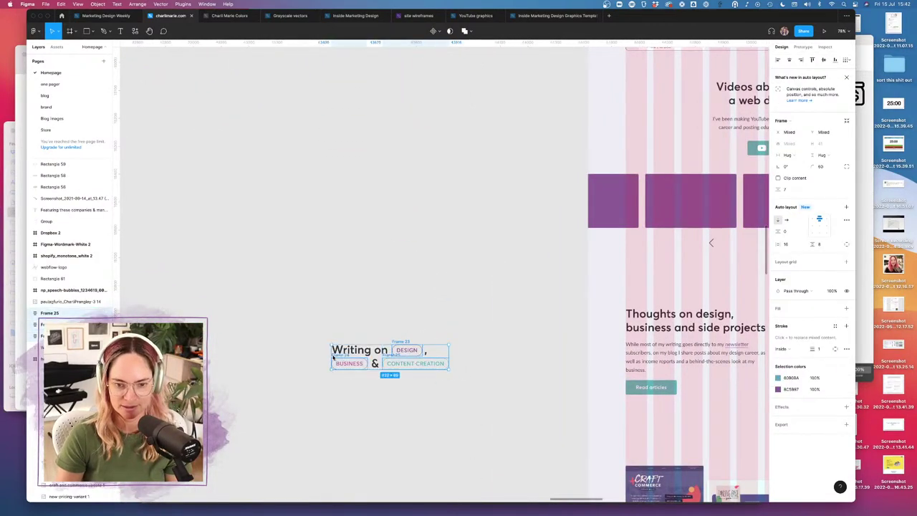
pyautogui.scroll(-8, 439, 331)
pyautogui.hscroll(5, 380, 330)
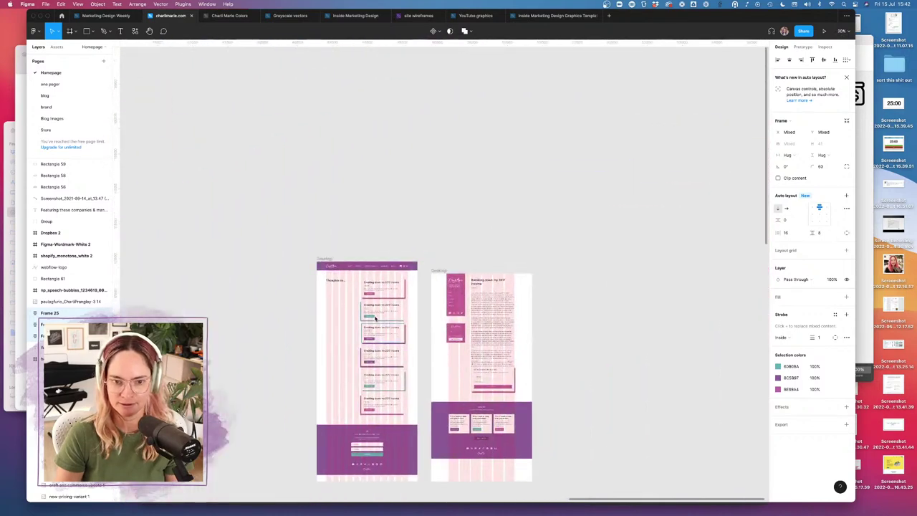
pyautogui.scroll(5, 340, 299)
pyautogui.press('super+v')
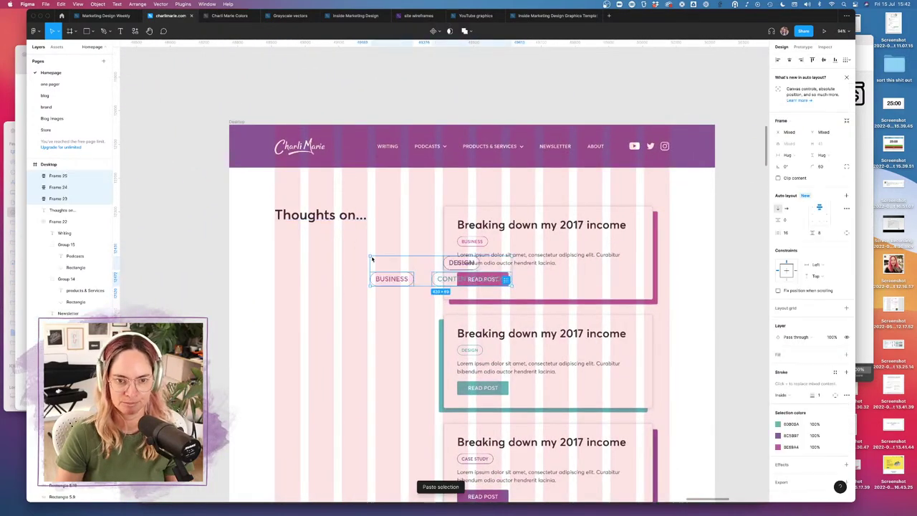
# - Left-align the three pasted tags and tidy them into a vertical stack
pyautogui.click(777, 61)
pyautogui.click(846, 60)
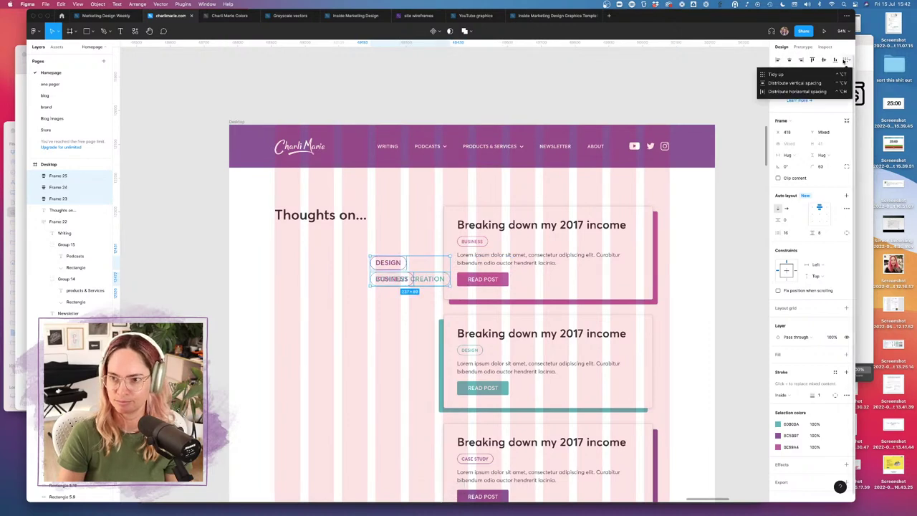
pyautogui.click(785, 76)
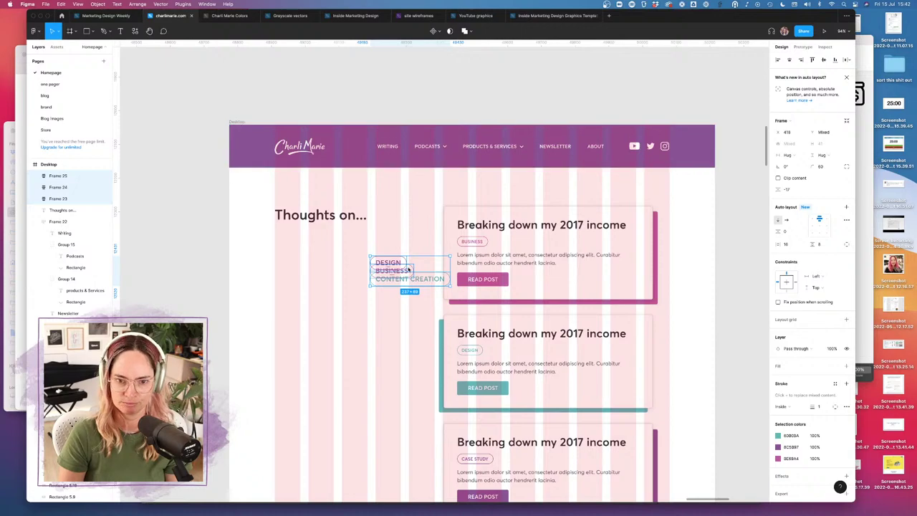
pyautogui.scroll(5, 404, 267)
pyautogui.click(389, 219)
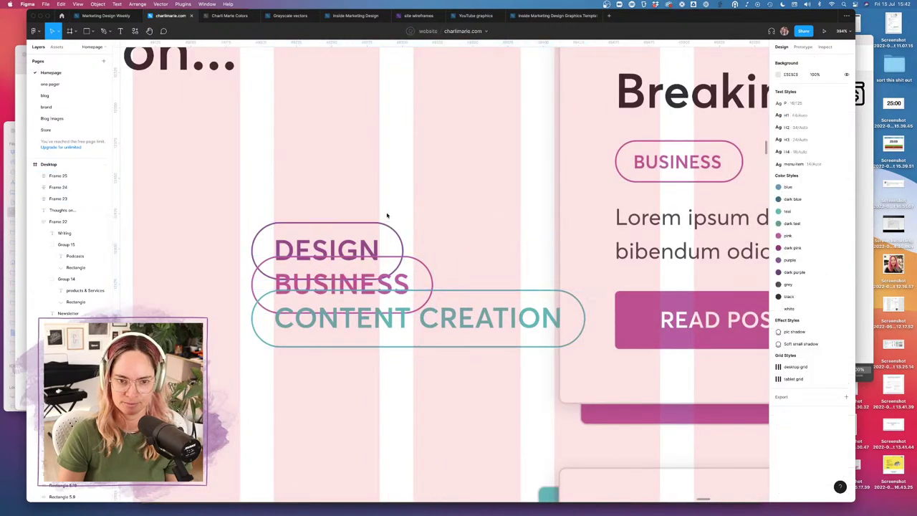
# - Place DESIGN, BUSINESS and CONTENT CREATION one under another beneath the heading
pyautogui.hscroll(-5, 389, 215)
pyautogui.moveTo(571, 229); pyautogui.dragTo(215, 156)
pyautogui.scroll(-4, 265, 154)
pyautogui.moveTo(449, 207); pyautogui.dragTo(242, 180)
pyautogui.moveTo(485, 234); pyautogui.dragTo(283, 228)
pyautogui.click(438, 258)
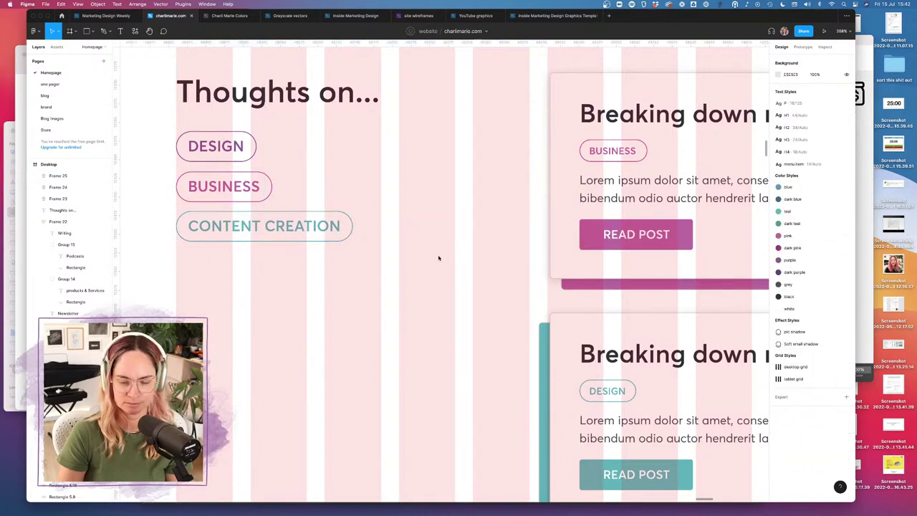
pyautogui.hscroll(-2, 419, 247)
pyautogui.scroll(-3, 419, 248)
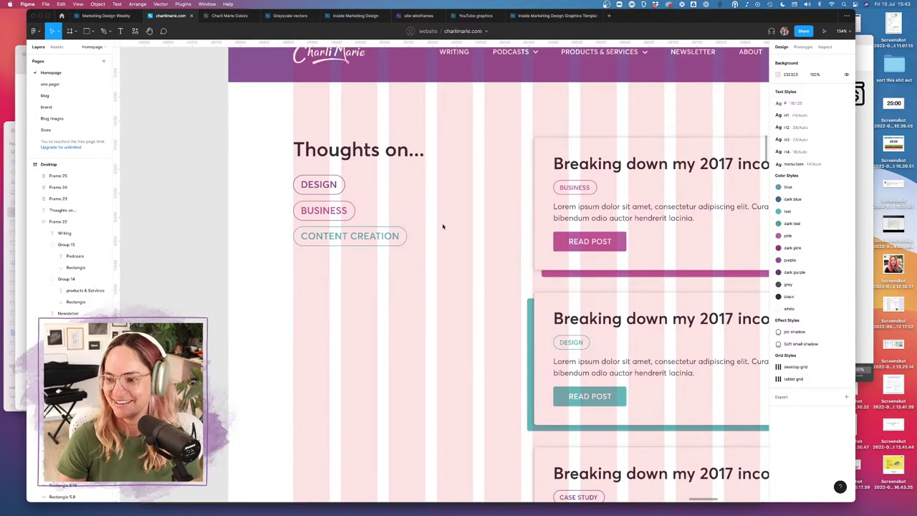
# - Reposition the Desktop blog frame on the canvas and duplicate it beside the original
pyautogui.click(399, 236)
pyautogui.click(456, 246)
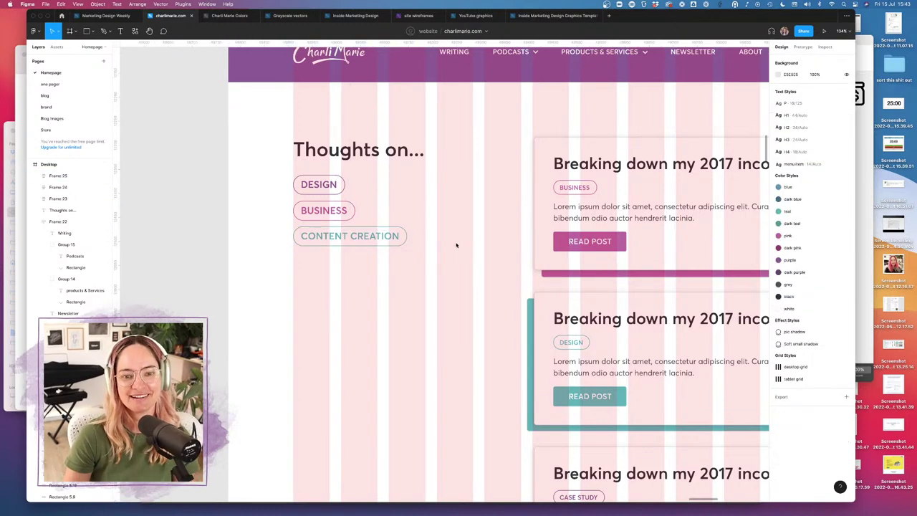
pyautogui.scroll(-3, 456, 239)
pyautogui.scroll(-4, 455, 239)
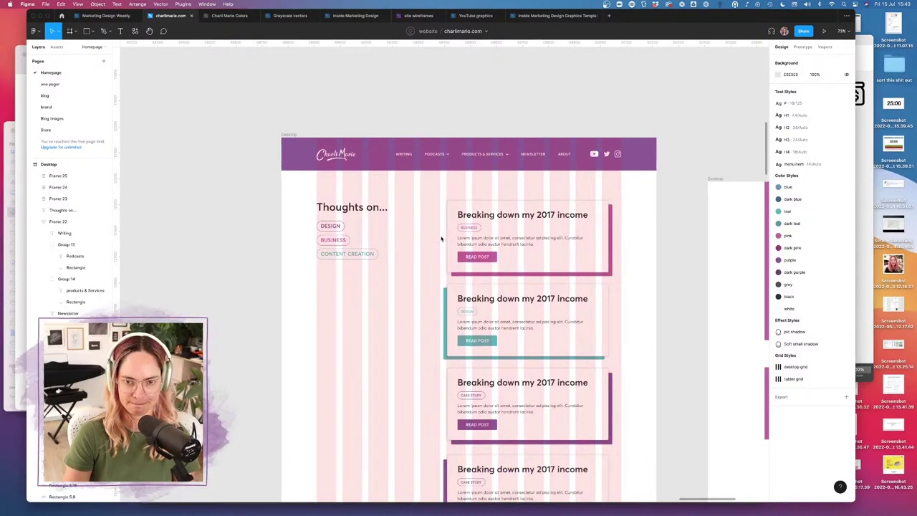
pyautogui.scroll(-10, 443, 238)
pyautogui.click(550, 212)
pyautogui.scroll(-3, 550, 211)
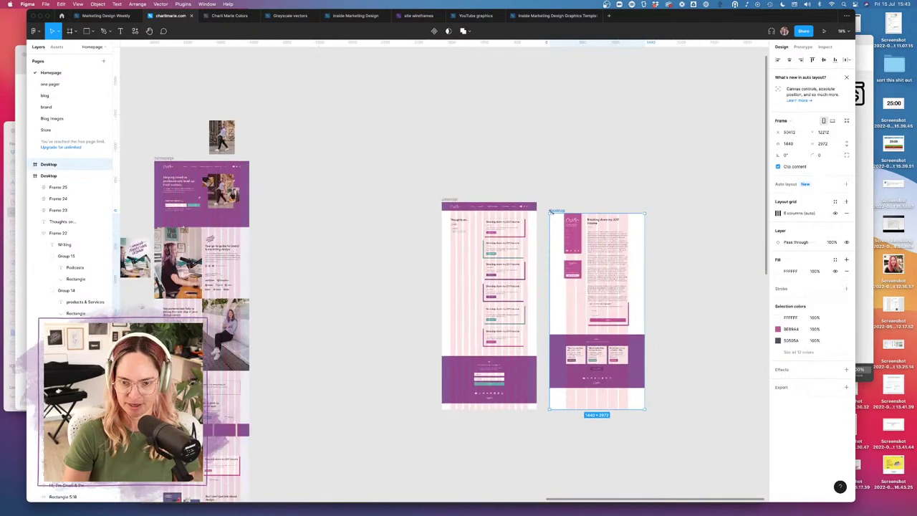
pyautogui.moveTo(558, 211); pyautogui.dragTo(559, 344)
pyautogui.click(585, 286)
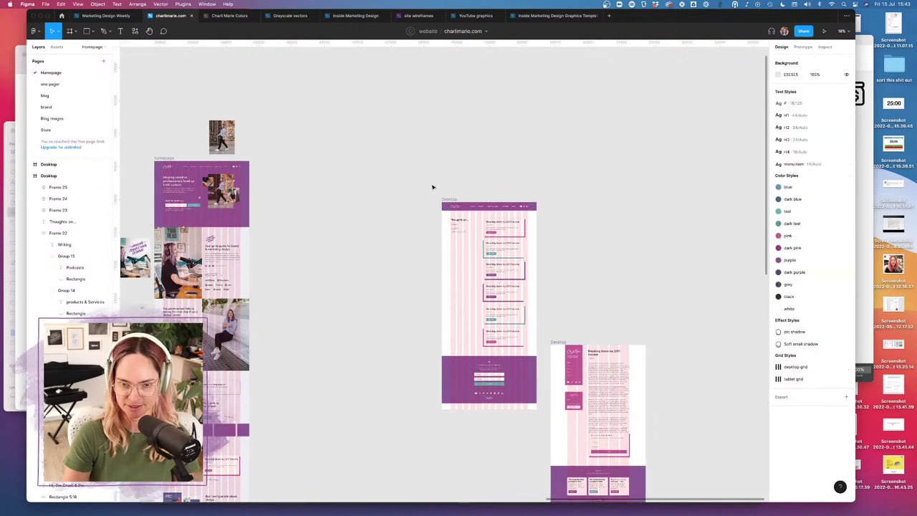
pyautogui.moveTo(450, 202); pyautogui.dragTo(378, 147)
pyautogui.click(538, 182)
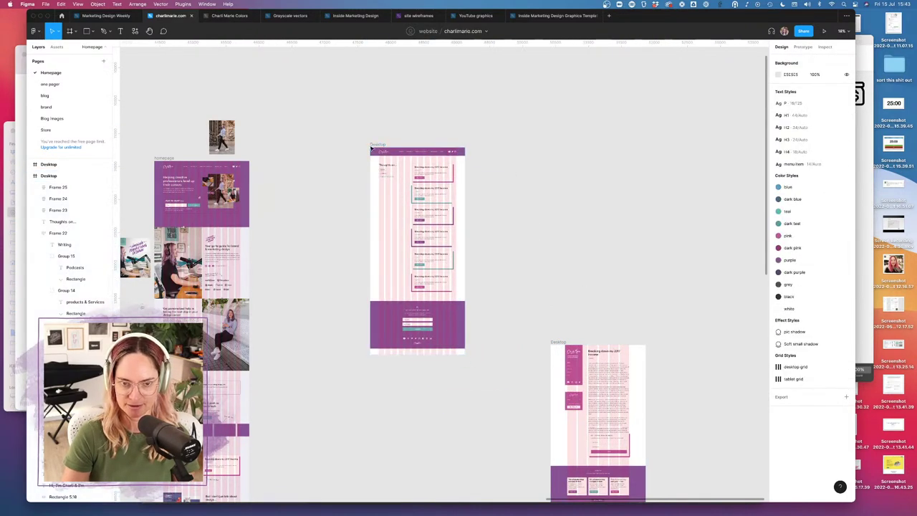
pyautogui.click(379, 145)
pyautogui.press('super+d')
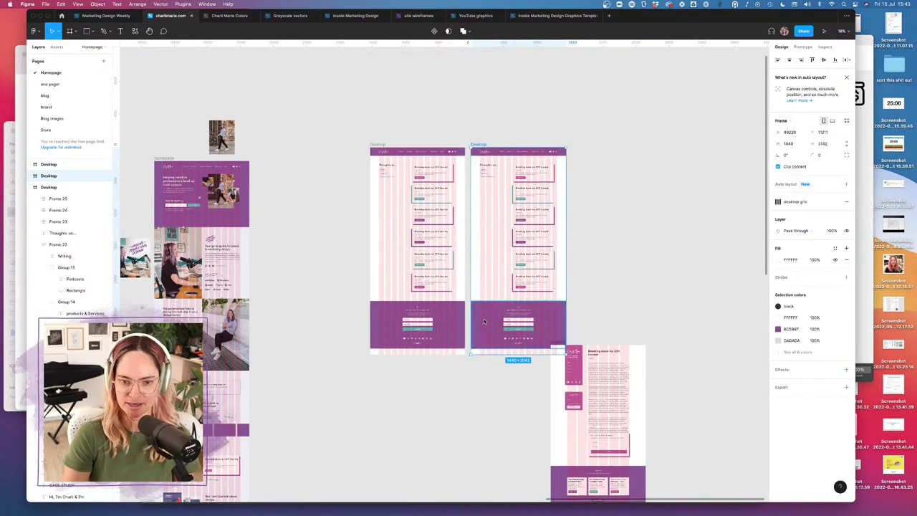
pyautogui.click(616, 259)
# - Place the purple footer from another page design into the left Desktop frame
pyautogui.click(418, 326)
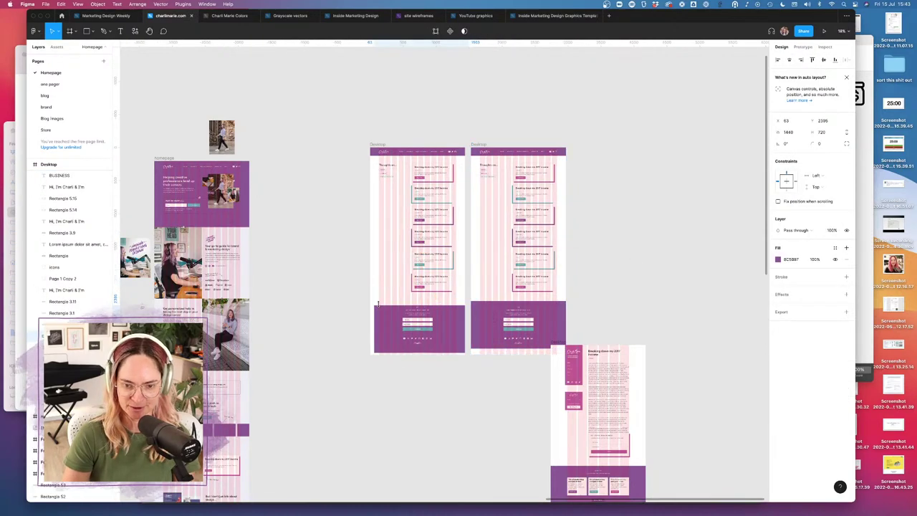
pyautogui.moveTo(373, 301); pyautogui.dragTo(378, 304)
pyautogui.click(385, 306)
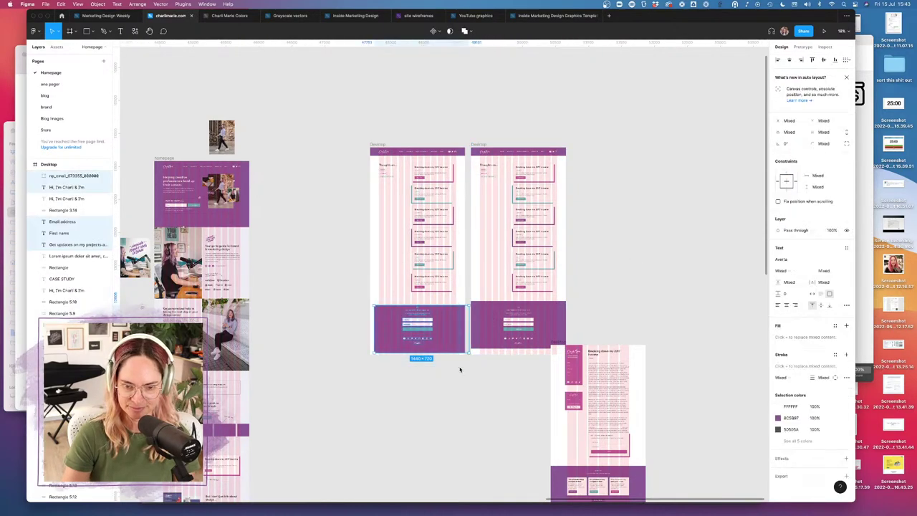
pyautogui.click(458, 369)
pyautogui.scroll(-10, 350, 377)
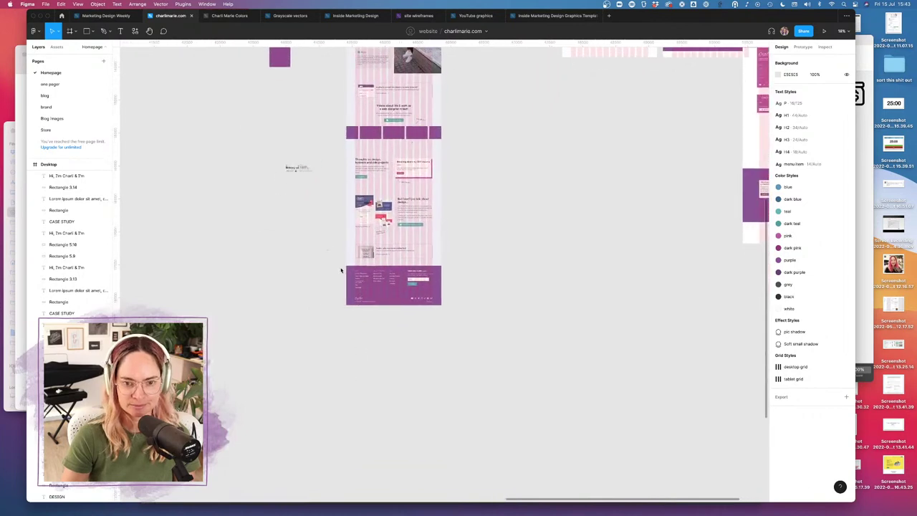
pyautogui.click(356, 275)
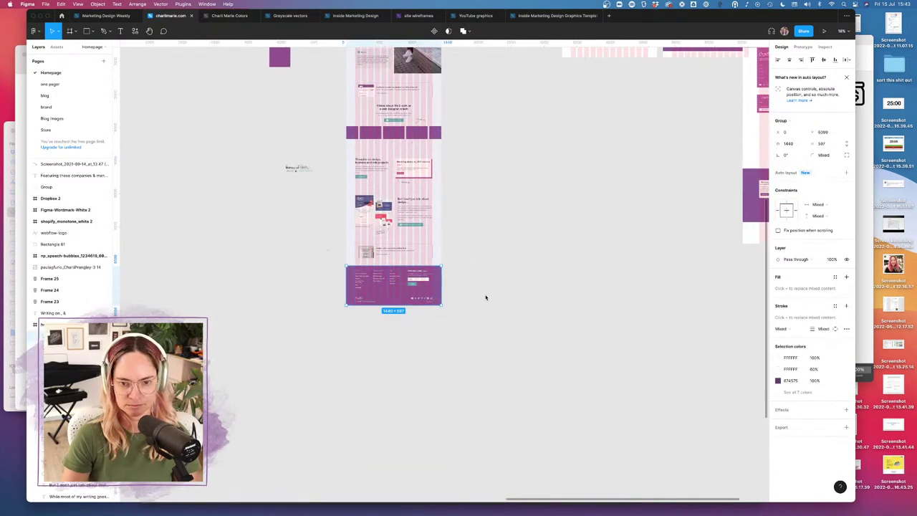
pyautogui.scroll(5, 444, 272)
pyautogui.hscroll(3, 444, 273)
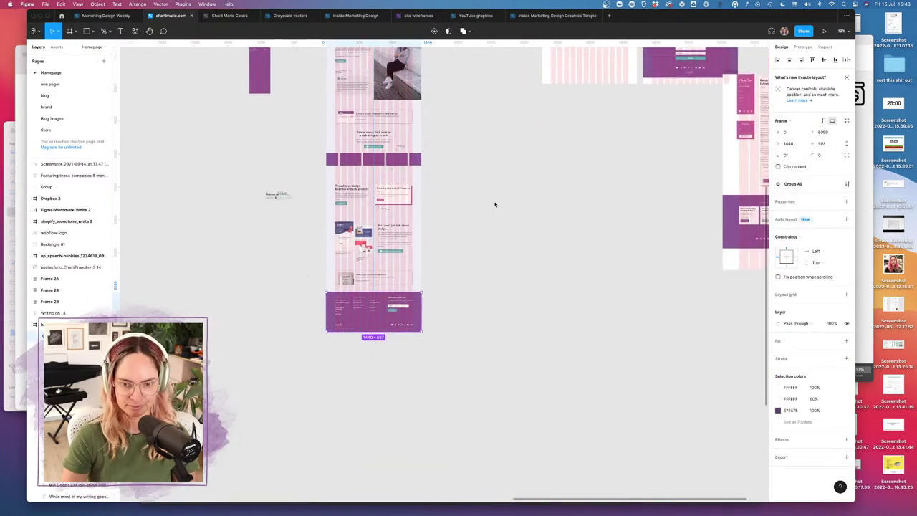
pyautogui.moveTo(323, 423); pyautogui.dragTo(469, 286)
pyautogui.scroll(4, 465, 300)
pyautogui.scroll(5, 459, 271)
pyautogui.scroll(-5, 469, 286)
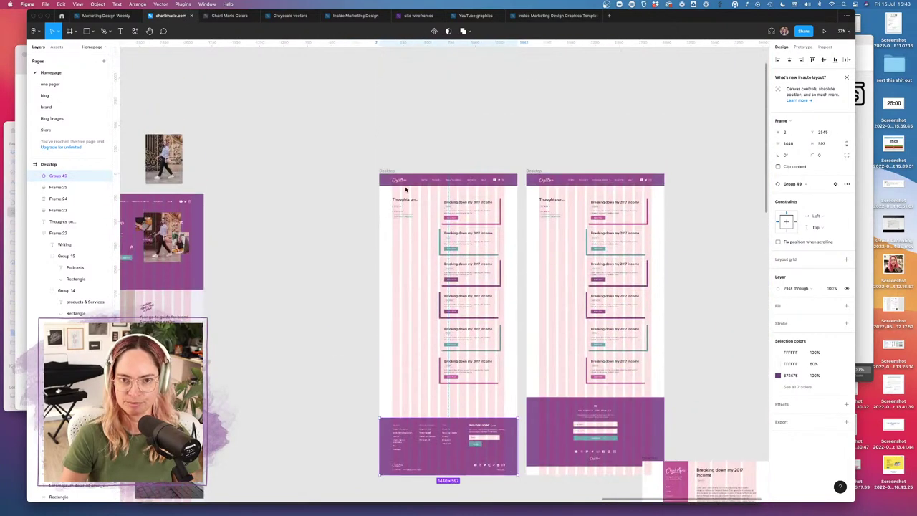
pyautogui.press('Escape')
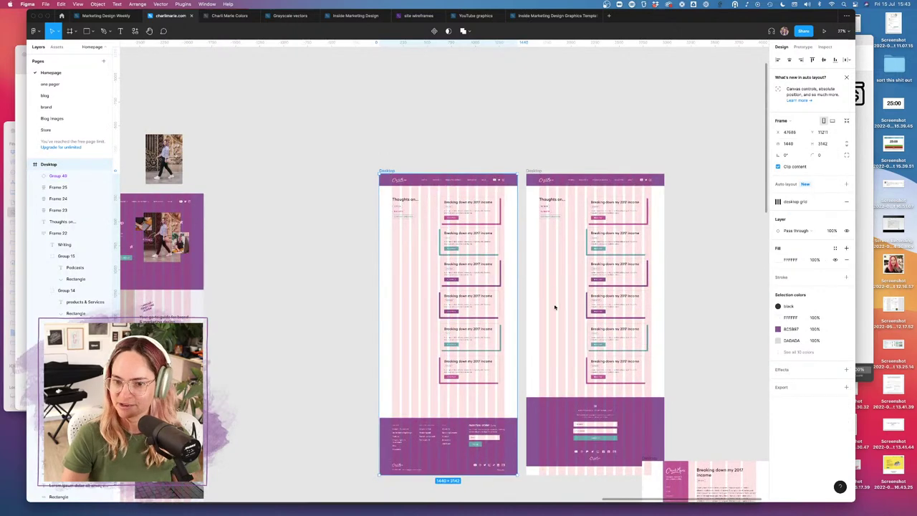
pyautogui.click(525, 345)
pyautogui.scroll(-2, 561, 342)
pyautogui.hscroll(2, 561, 342)
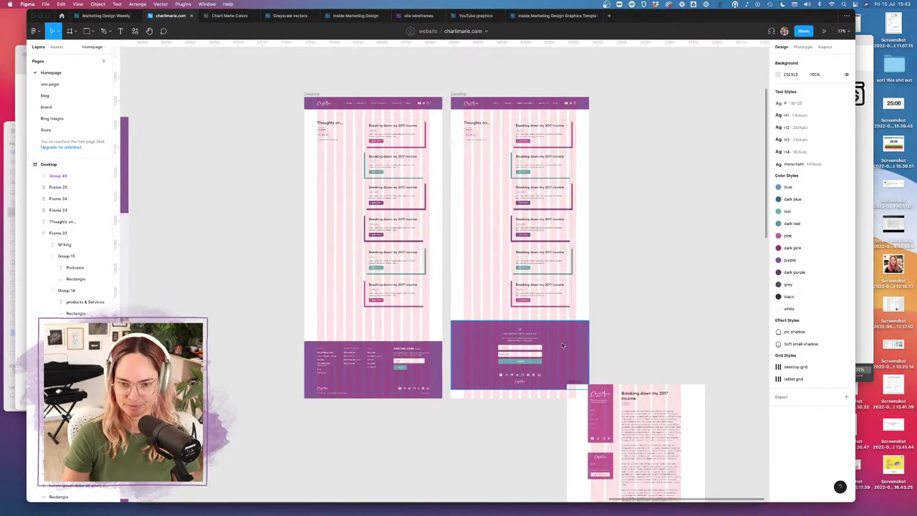
# - Delete the second frame's old footer and copy the purple footer into it
pyautogui.click(476, 321)
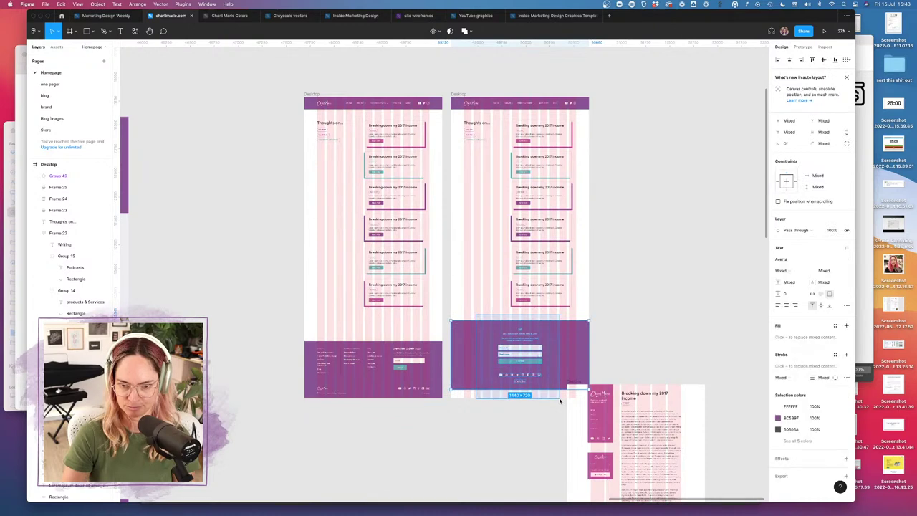
pyautogui.press('Delete')
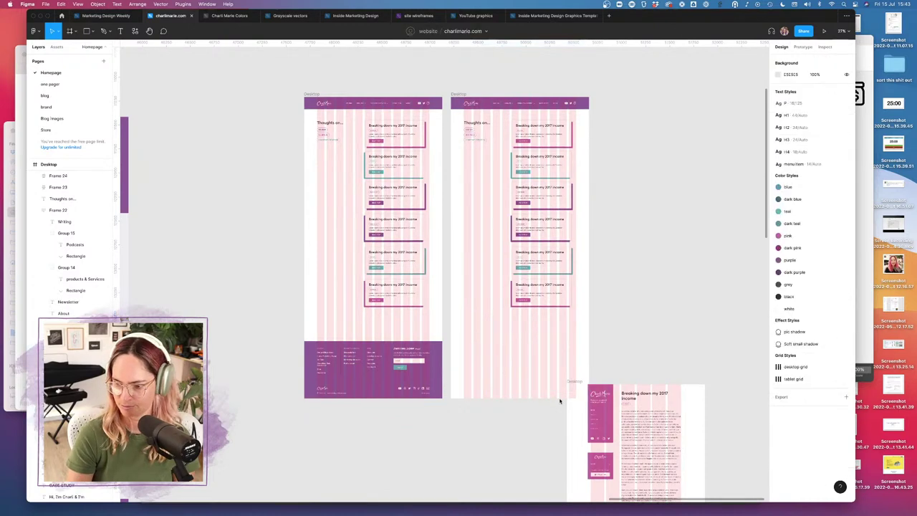
pyautogui.click(351, 375)
pyautogui.moveTo(345, 367); pyautogui.dragTo(492, 365)
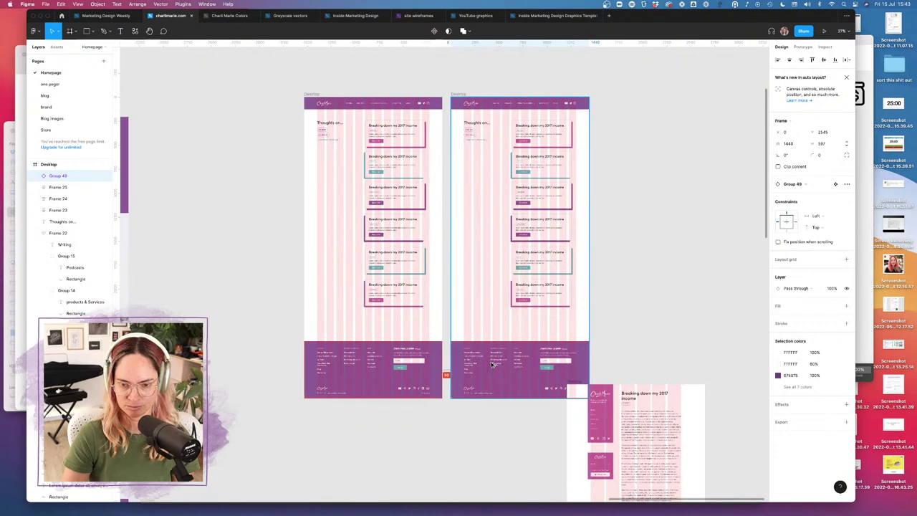
pyautogui.click(657, 329)
pyautogui.click(373, 369)
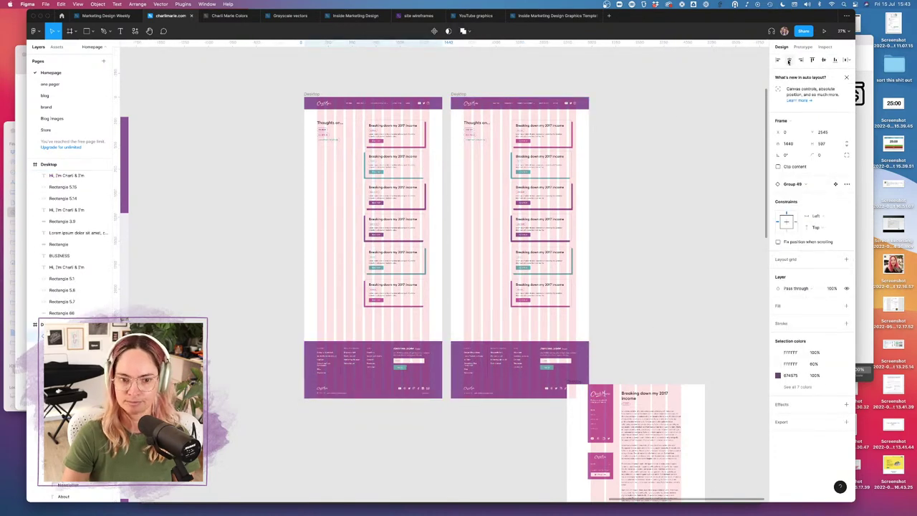
pyautogui.click(681, 229)
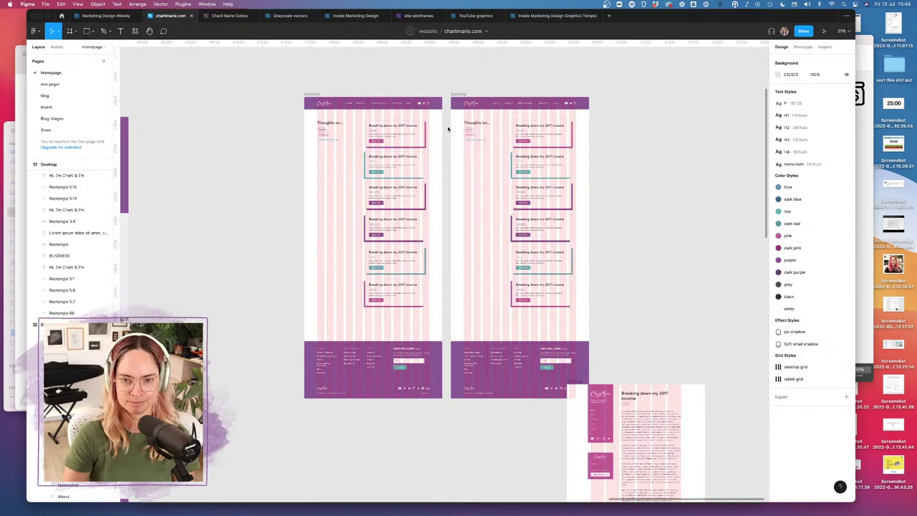
# - Delete the bottom three article cards in the duplicate frame and shift the remaining three into place
pyautogui.moveTo(506, 119); pyautogui.dragTo(493, 219)
pyautogui.click(632, 212)
pyautogui.press('Delete')
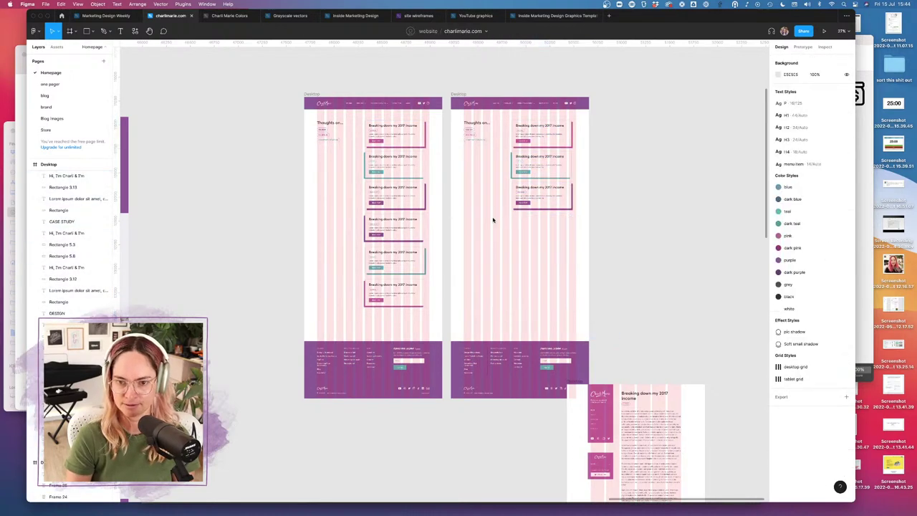
pyautogui.moveTo(506, 119); pyautogui.dragTo(600, 271)
pyautogui.moveTo(526, 141); pyautogui.dragTo(480, 181)
pyautogui.press('Escape')
pyautogui.scroll(5, 522, 141)
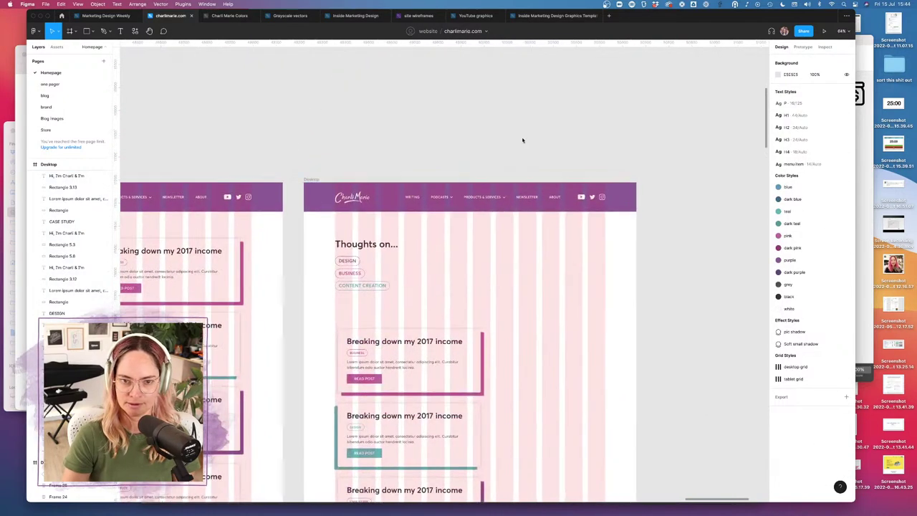
# - Centre the 'Thoughts on...' heading in the frame and centre-align its text
pyautogui.click(378, 245)
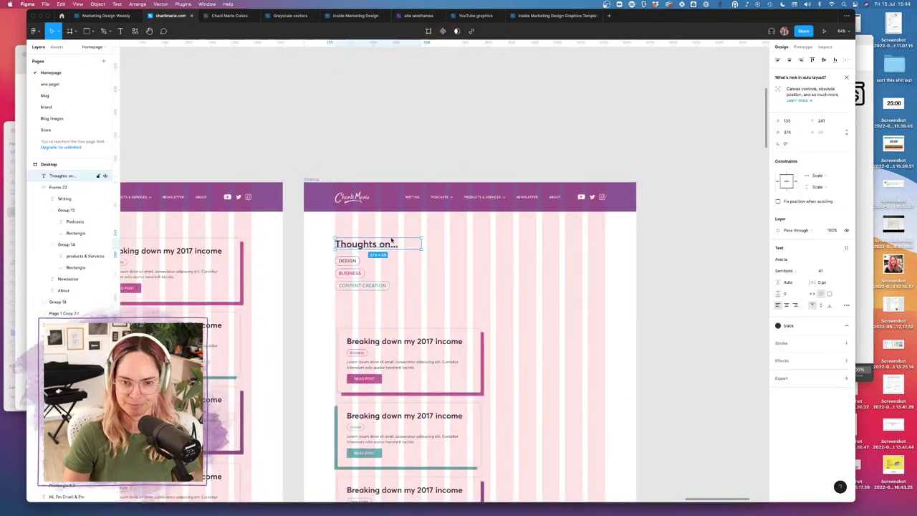
pyautogui.click(791, 60)
pyautogui.press('Escape')
pyautogui.click(64, 175)
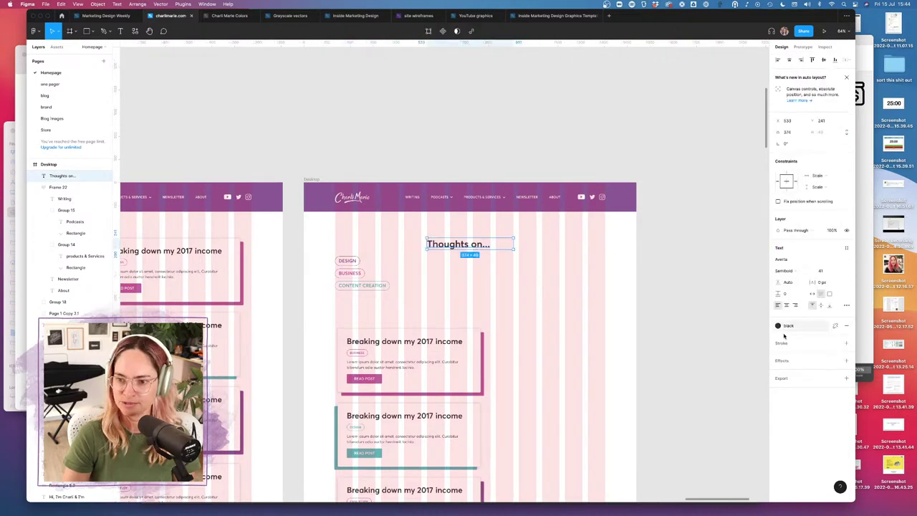
pyautogui.click(786, 304)
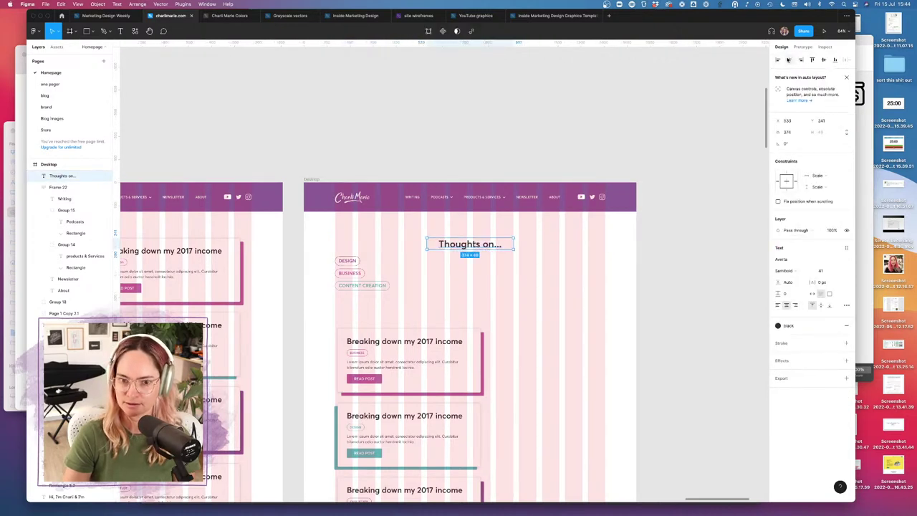
# - Wrap the tags in auto layout and line up DESIGN, BUSINESS and CONTENT CREATION in one row
pyautogui.click(350, 273)
pyautogui.hotkey('shift', 'a')
pyautogui.moveTo(351, 273); pyautogui.dragTo(493, 262)
pyautogui.click(361, 285)
pyautogui.hotkey('shift', 'a')
pyautogui.keyDown('shift'); pyautogui.click(378, 261); pyautogui.keyUp('shift')
pyautogui.keyDown('shift'); pyautogui.click(346, 261); pyautogui.keyUp('shift')
pyautogui.click(564, 266)
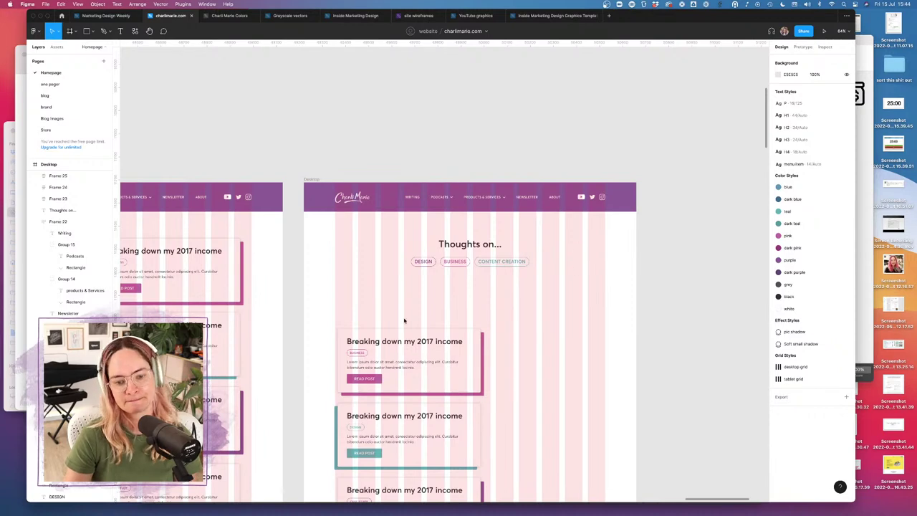
# - Move the Business card up under the tags and narrow it to about 574 wide
pyautogui.moveTo(337, 313); pyautogui.dragTo(444, 355)
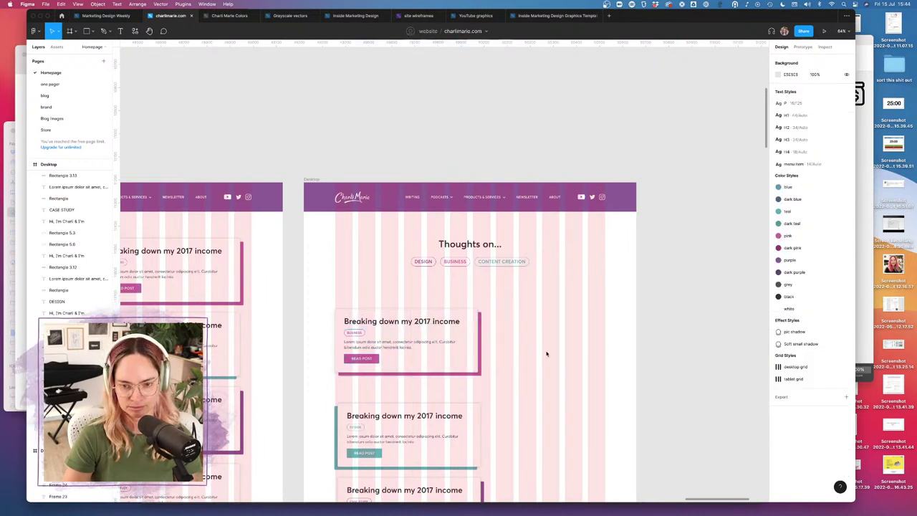
pyautogui.click(480, 326)
pyautogui.moveTo(479, 327)
pyautogui.mouseDown()
pyautogui.moveTo(487, 333)
pyautogui.moveTo(470, 333)
pyautogui.mouseUp()
pyautogui.keyDown('shift'); pyautogui.click(480, 334); pyautogui.keyUp('shift')
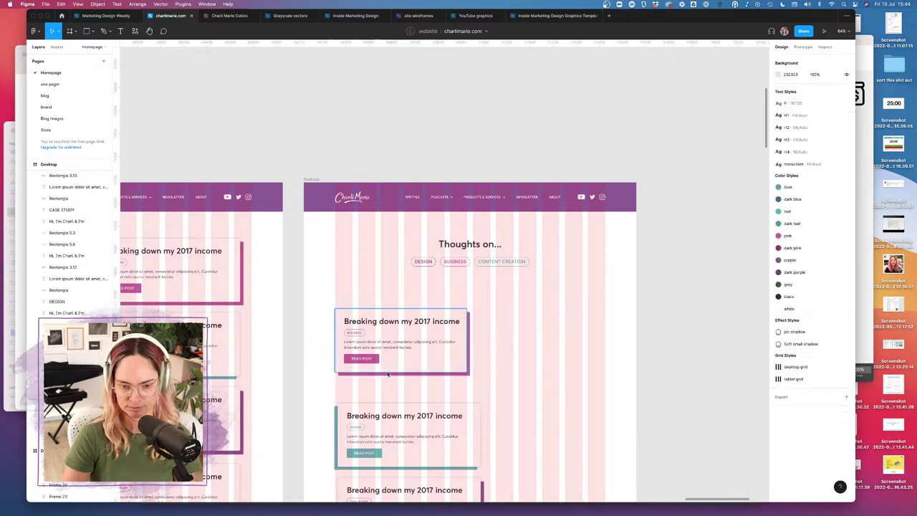
# - Shift the second blog card right and check the top card's rectangle and shadow layers
pyautogui.moveTo(322, 406); pyautogui.dragTo(444, 470)
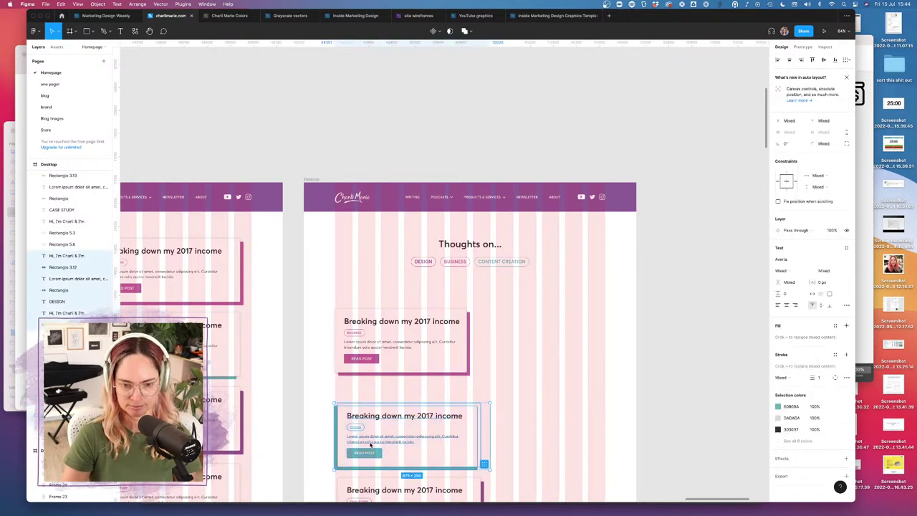
pyautogui.moveTo(401, 436); pyautogui.dragTo(505, 344)
pyautogui.scroll(-3, 497, 280)
pyautogui.scroll(3, 497, 281)
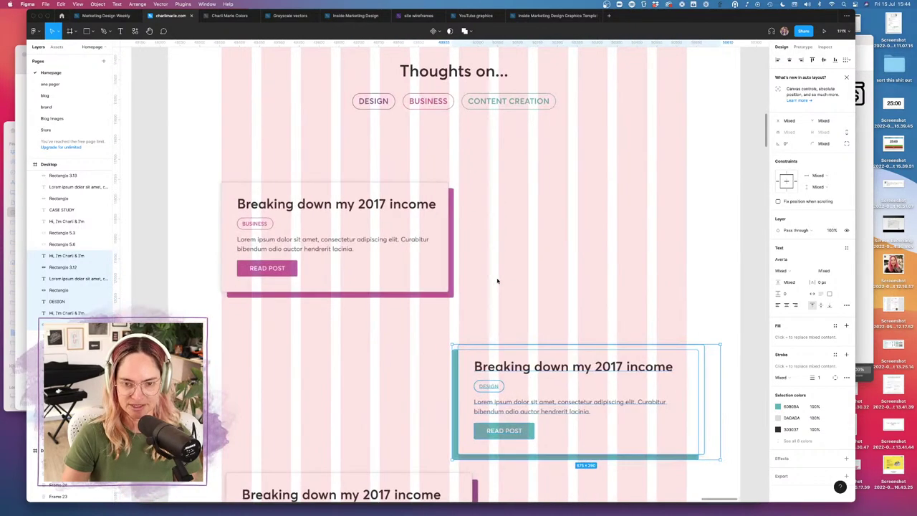
pyautogui.click(441, 189)
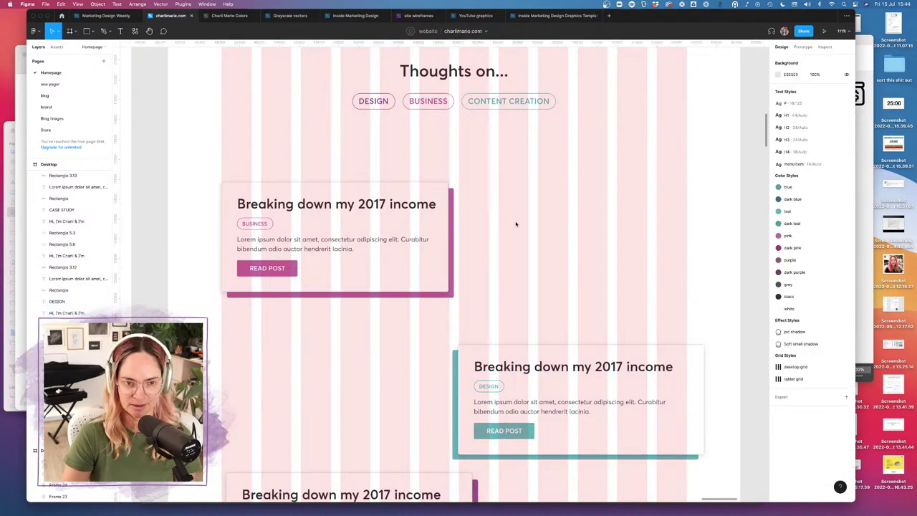
pyautogui.click(442, 189)
pyautogui.keyDown('shift'); pyautogui.click(453, 203); pyautogui.keyUp('shift')
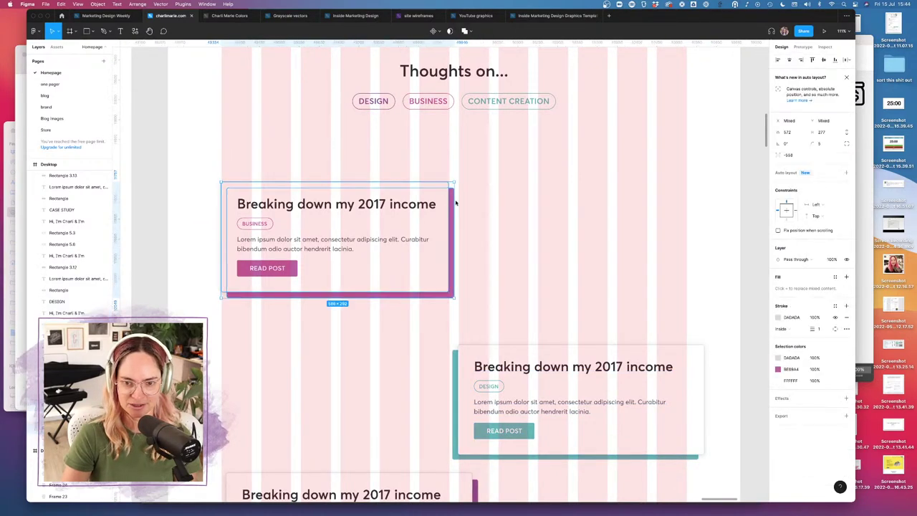
pyautogui.click(534, 277)
# - Nudge the Design card right and drop it beside the Business card
pyautogui.click(455, 366)
pyautogui.press('Right')
pyautogui.press('Right')
pyautogui.press('Right')
pyautogui.press('Right')
pyautogui.press('Right')
pyautogui.press('Right')
pyautogui.press('Right')
pyautogui.press('Right')
pyautogui.press('Right')
pyautogui.press('Right')
pyautogui.press('Right')
pyautogui.press('Right')
pyautogui.press('Right')
pyautogui.press('Right')
pyautogui.press('Right')
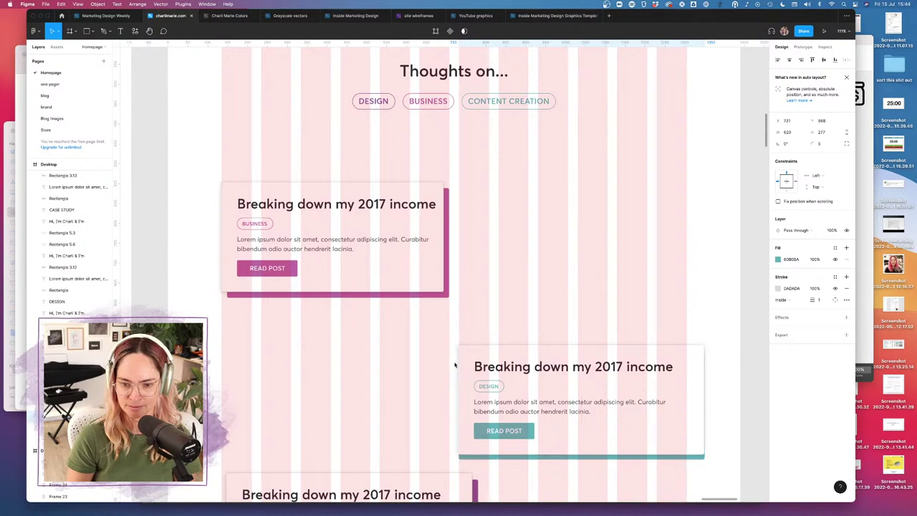
pyautogui.press('Right')
pyautogui.press('Right')
pyautogui.press('Right')
pyautogui.press('Right')
pyautogui.press('Right')
pyautogui.press('Right')
pyautogui.press('Right')
pyautogui.press('Right')
pyautogui.press('Right')
pyautogui.press('Right')
pyautogui.press('Right')
pyautogui.press('Right')
pyautogui.press('Right')
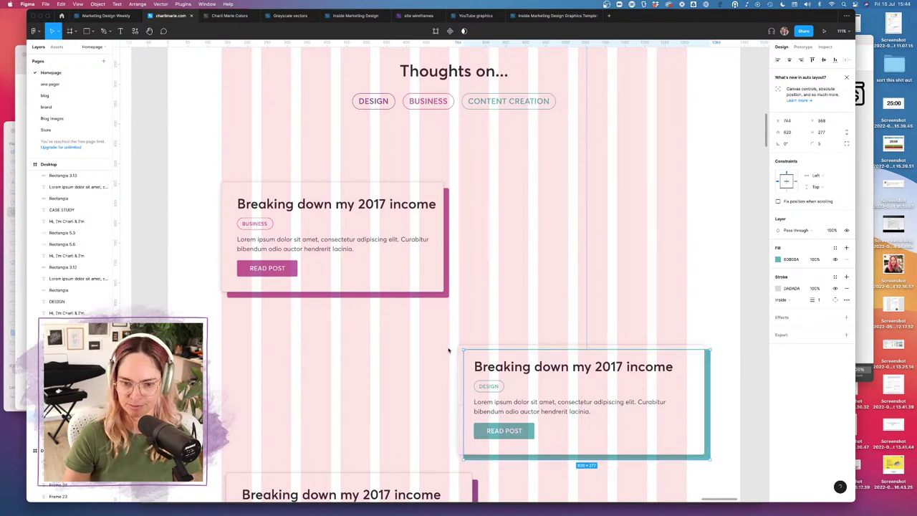
pyautogui.moveTo(448, 350); pyautogui.dragTo(719, 466)
pyautogui.moveTo(549, 435); pyautogui.dragTo(533, 254)
pyautogui.click(735, 194)
# - Pull the Design card's right edge inward to match the Business card's width
pyautogui.click(701, 221)
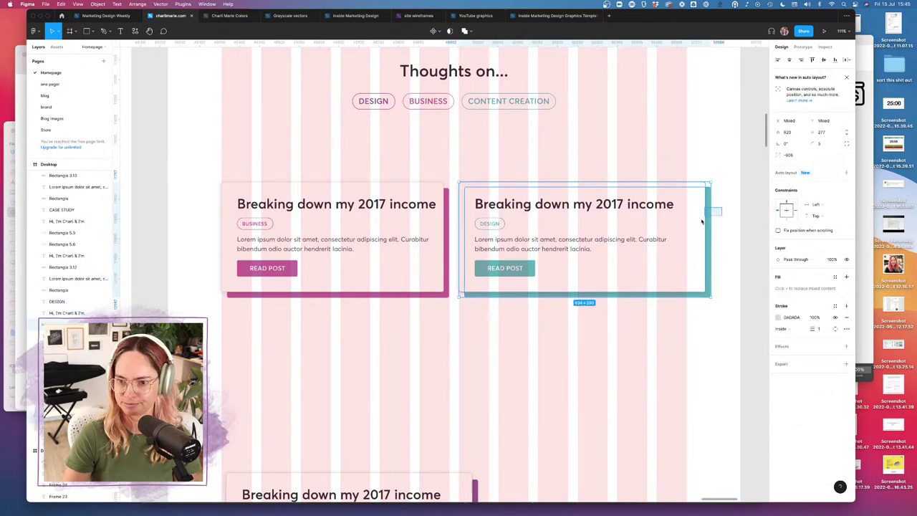
pyautogui.moveTo(711, 226); pyautogui.dragTo(686, 231)
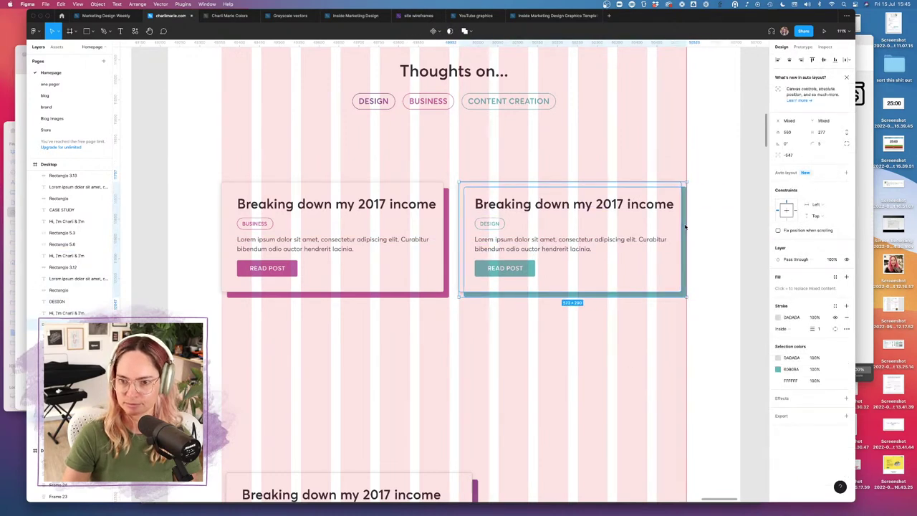
pyautogui.click(714, 246)
pyautogui.scroll(-5, 605, 294)
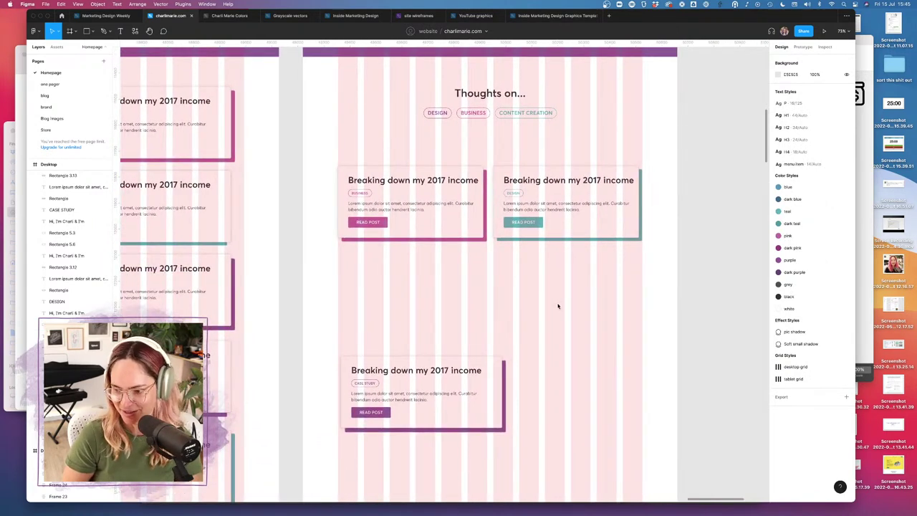
# - Move all Case Study card layers up beneath the Business card
pyautogui.moveTo(323, 348); pyautogui.dragTo(564, 480)
pyautogui.hotkey('ctrl', 'alt', 't')
pyautogui.press('super+z')
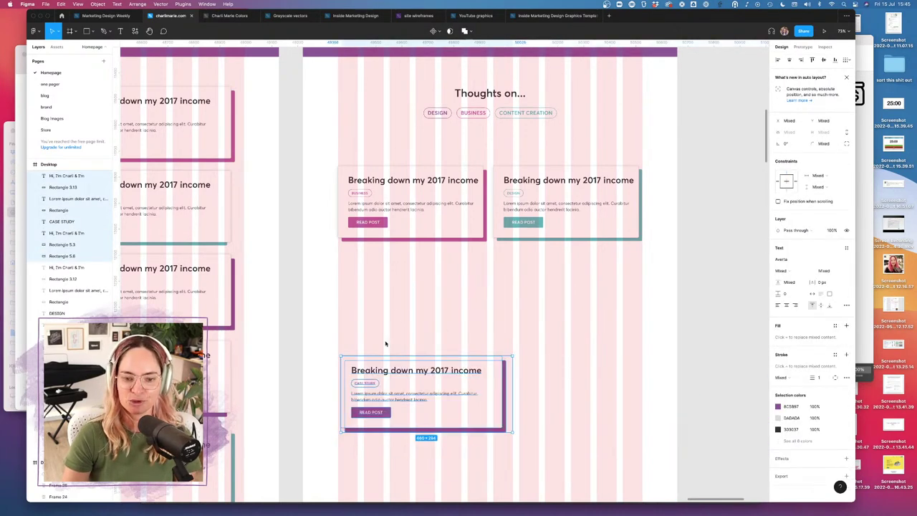
pyautogui.moveTo(435, 387); pyautogui.dragTo(432, 290)
pyautogui.click(563, 305)
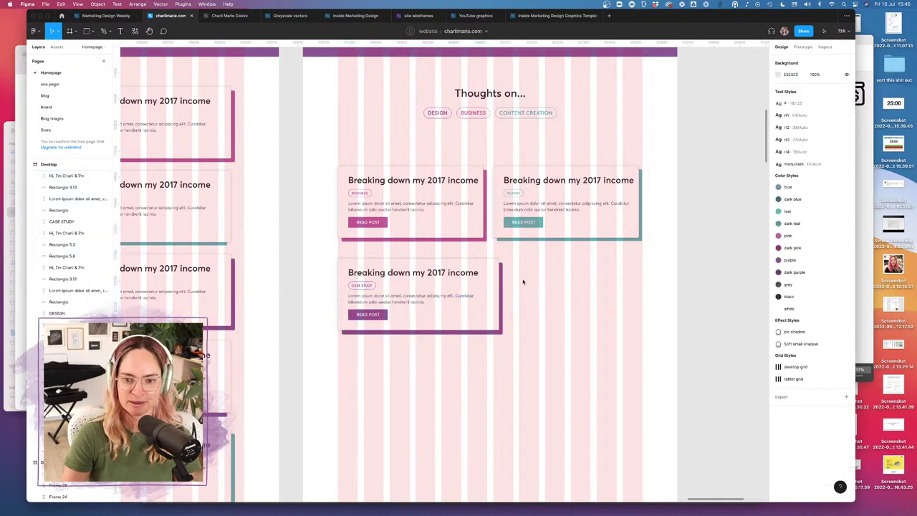
pyautogui.click(495, 299)
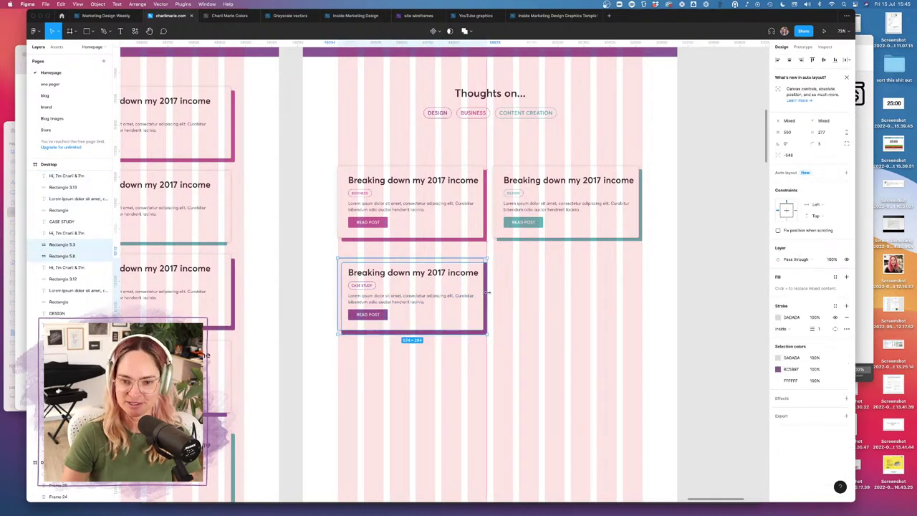
pyautogui.click(539, 296)
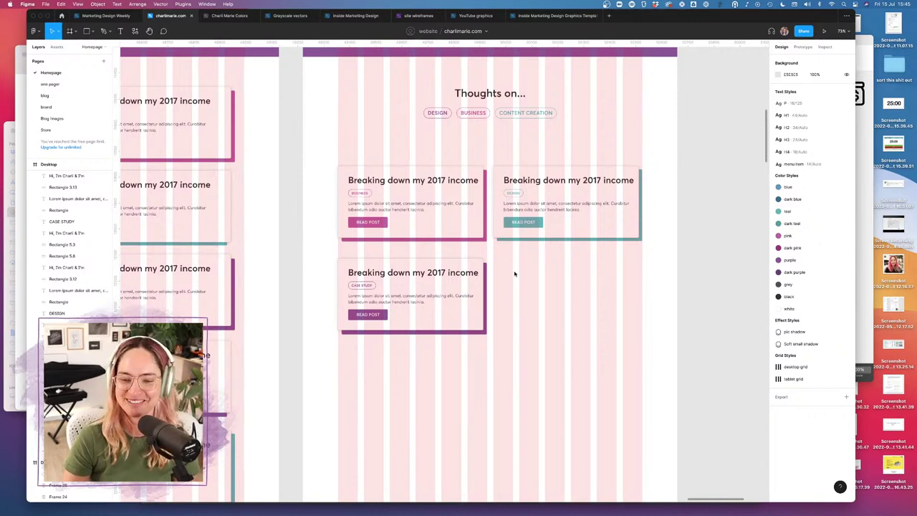
# - Select the Case Study card's contents, leaving its shadow rectangle out
pyautogui.click(486, 293)
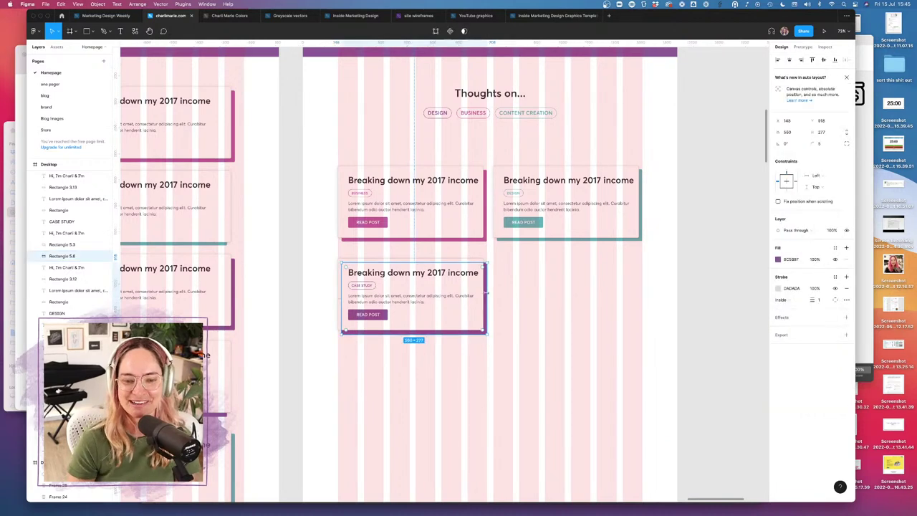
pyautogui.click(335, 260)
pyautogui.moveTo(328, 256); pyautogui.dragTo(424, 323)
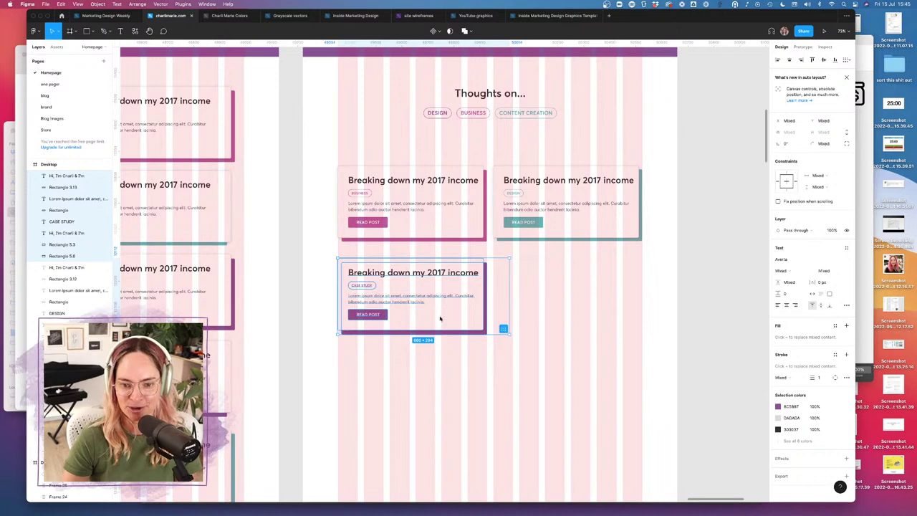
pyautogui.click(505, 325)
pyautogui.moveTo(332, 259); pyautogui.dragTo(427, 318)
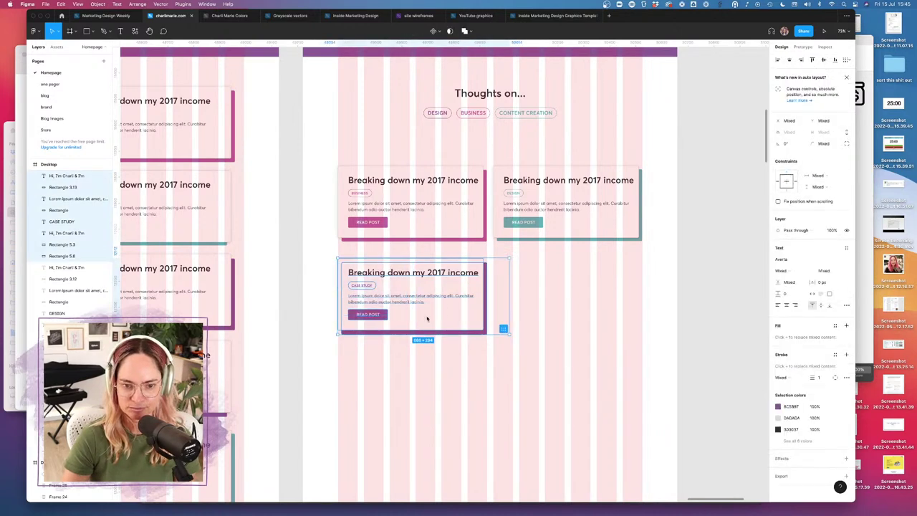
pyautogui.scroll(5, 452, 331)
pyautogui.moveTo(497, 382); pyautogui.dragTo(450, 337)
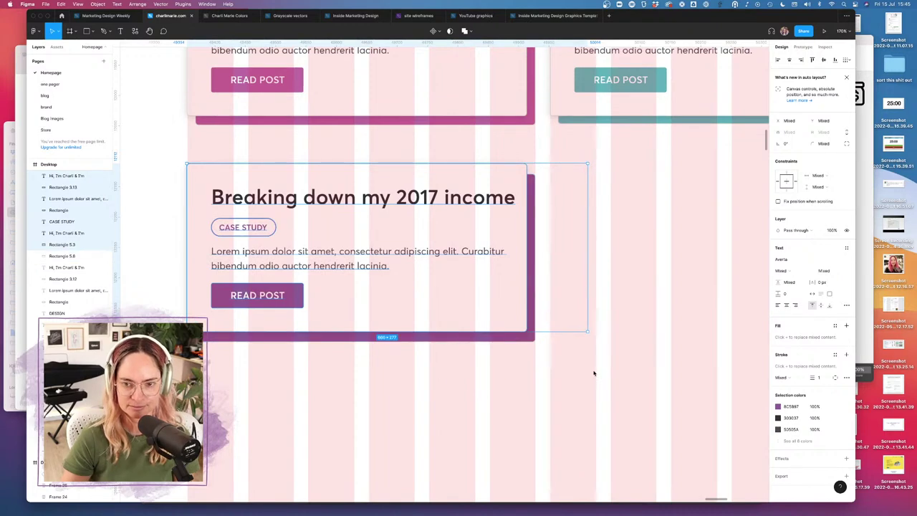
# - Nudge the card contents right and the shadow left so they line up
pyautogui.press('Right')
pyautogui.press('Right')
pyautogui.press('Right')
pyautogui.press('Right')
pyautogui.press('Right')
pyautogui.press('Right')
pyautogui.press('Right')
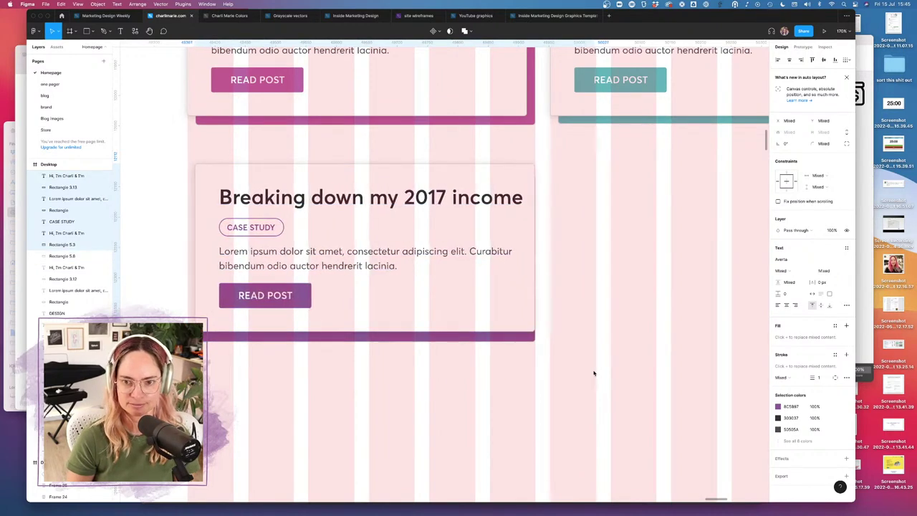
pyautogui.click(512, 337)
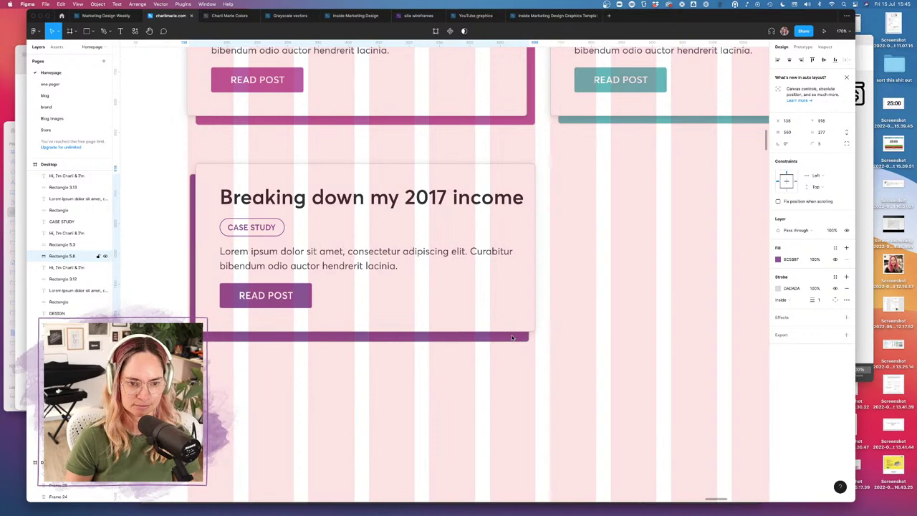
pyautogui.press('Left')
pyautogui.press('Left')
pyautogui.press('Left')
pyautogui.press('Left')
pyautogui.press('Left')
pyautogui.press('Left')
pyautogui.click(558, 412)
pyautogui.scroll(-5, 558, 412)
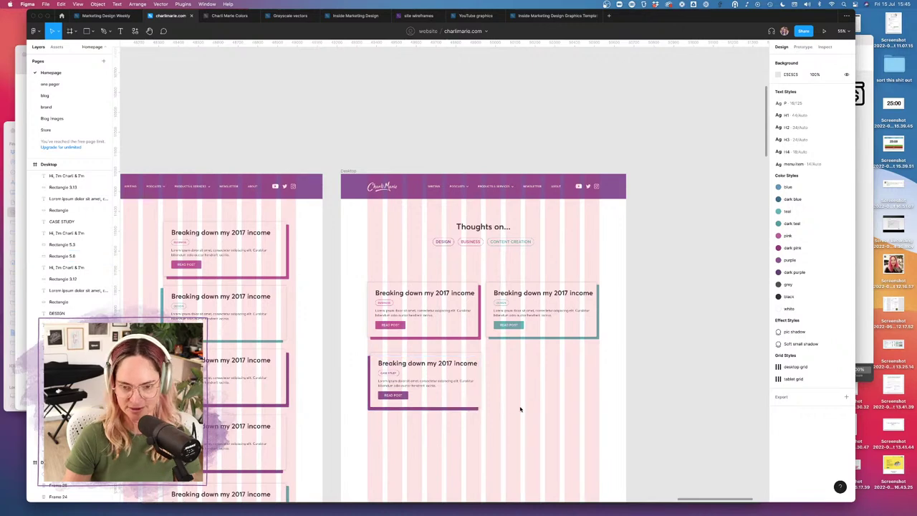
# - Pan over the Desktop frames and compare them with the live blog in Safari
pyautogui.hscroll(-5, 535, 388)
pyautogui.scroll(-2, 535, 387)
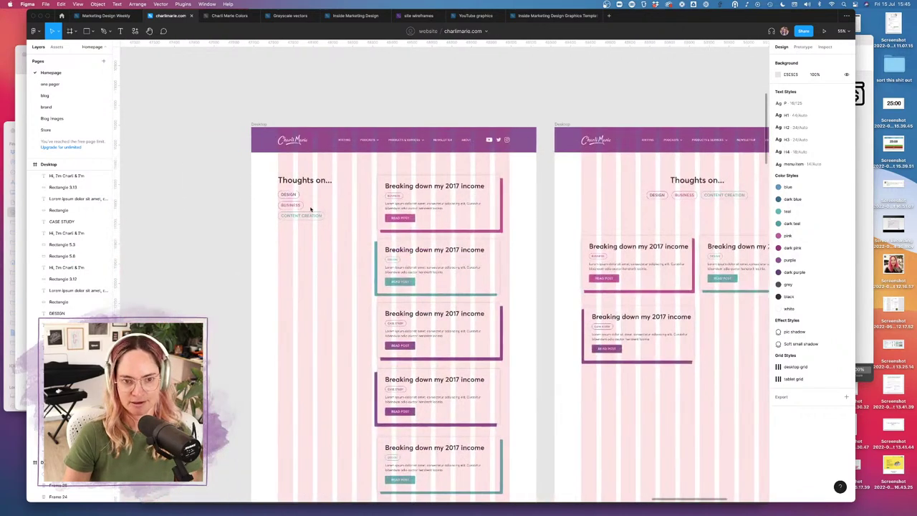
pyautogui.hscroll(3, 578, 222)
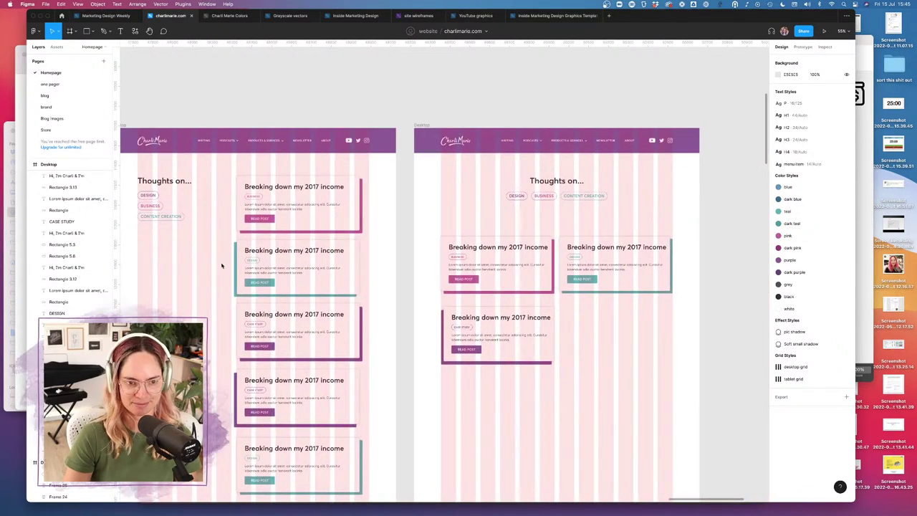
pyautogui.hscroll(-3, 221, 266)
pyautogui.scroll(-1, 221, 266)
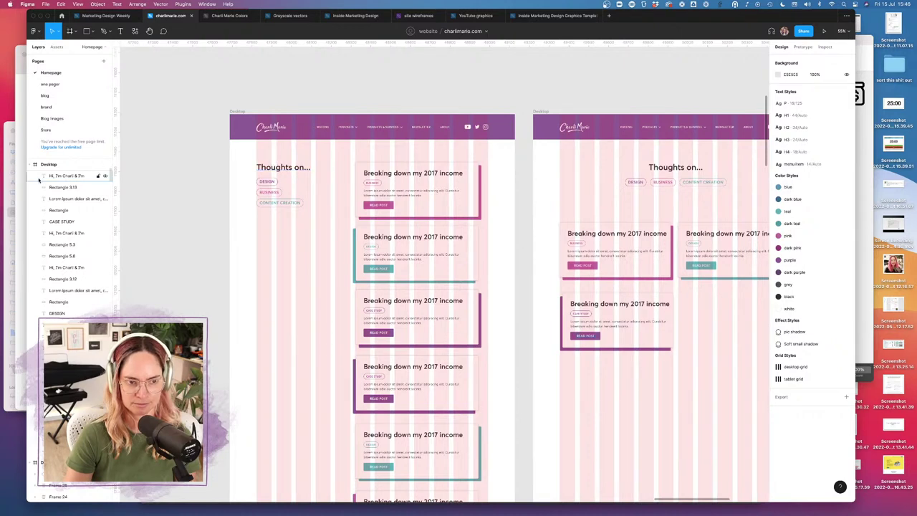
pyautogui.press('super+Tab')
pyautogui.scroll(-1, 332, 349)
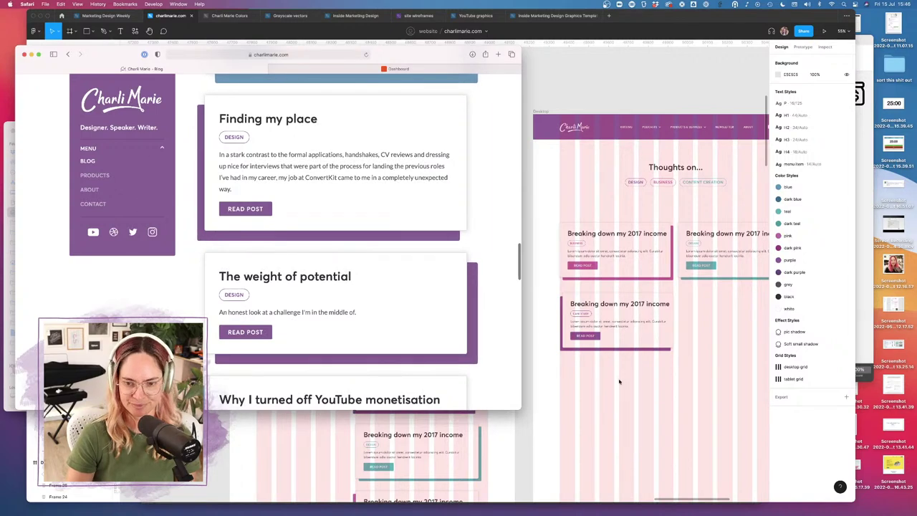
pyautogui.click(547, 368)
# - Back in Figma, pan across the canvas to the Homepage frame's hero section
pyautogui.scroll(-3, 384, 347)
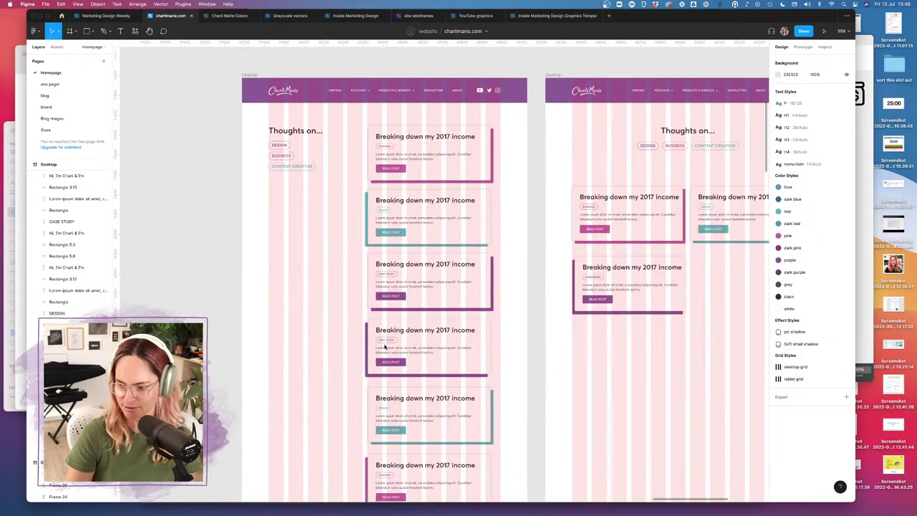
pyautogui.hscroll(5, 696, 330)
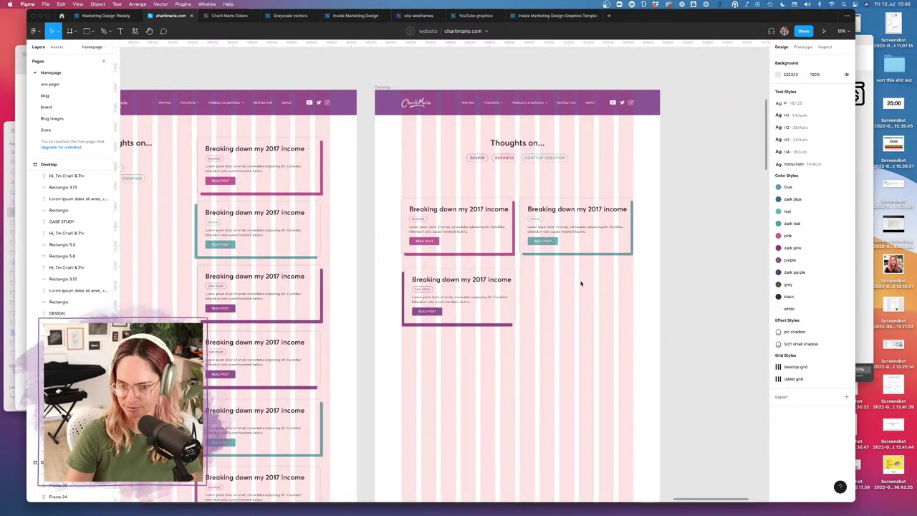
pyautogui.scroll(5, 581, 284)
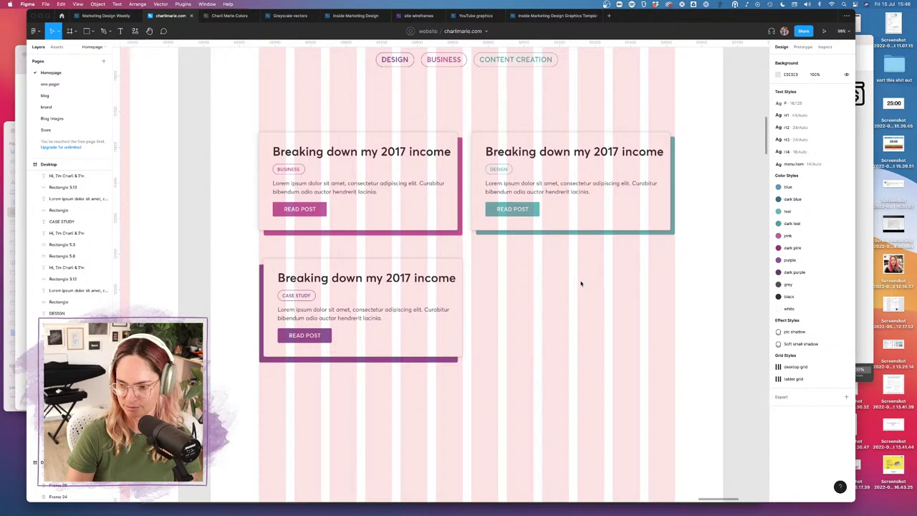
pyautogui.hscroll(-10, 580, 284)
pyautogui.scroll(5, 581, 284)
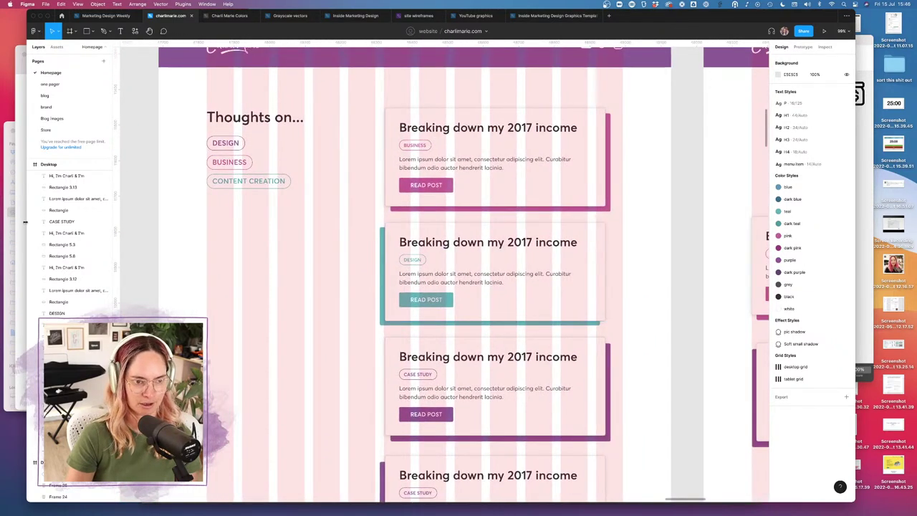
pyautogui.keyDown('ctrl'); pyautogui.scroll(-10, 341, 285); pyautogui.keyUp('ctrl')
pyautogui.scroll(-3, 341, 285)
pyautogui.hscroll(-3, 342, 284)
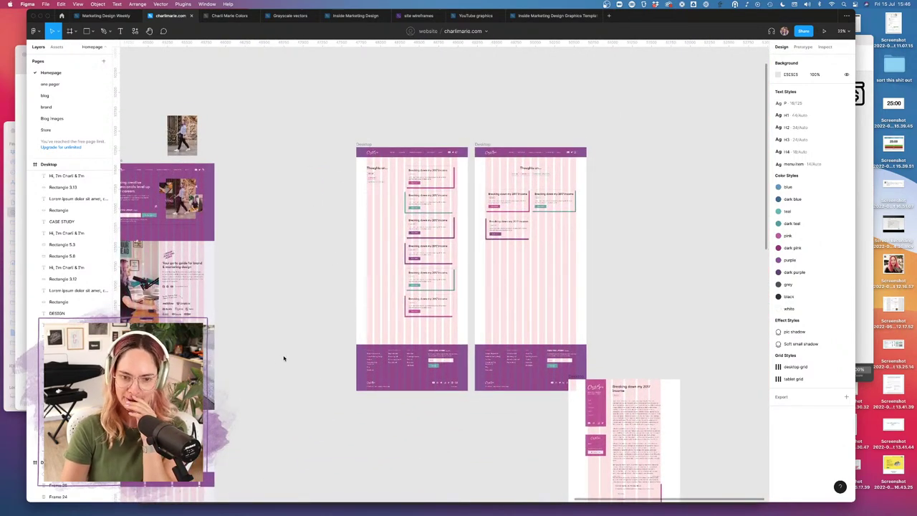
pyautogui.scroll(-3, 344, 301)
pyautogui.hscroll(-3, 343, 300)
pyautogui.scroll(2, 276, 345)
pyautogui.hscroll(-2, 275, 345)
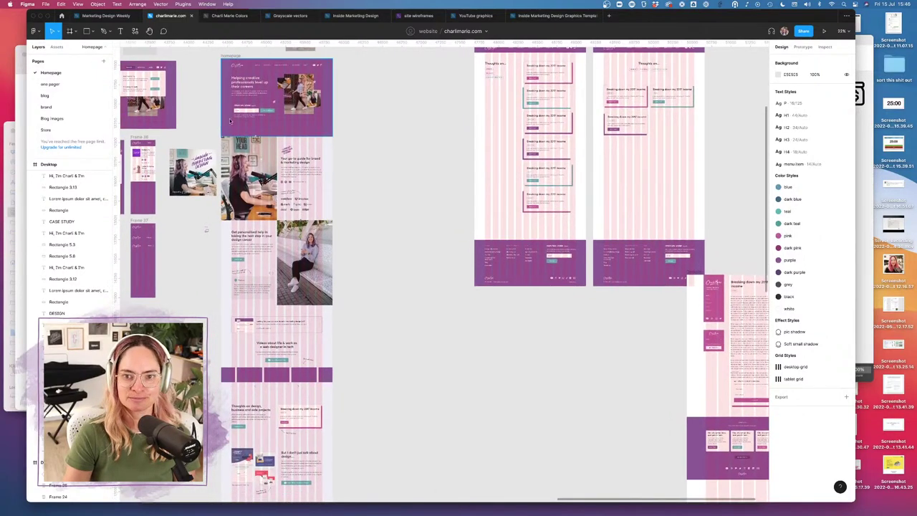
pyautogui.keyDown('ctrl'); pyautogui.scroll(5, 231, 101); pyautogui.keyUp('ctrl')
pyautogui.scroll(5, 231, 100)
pyautogui.hscroll(1, 230, 100)
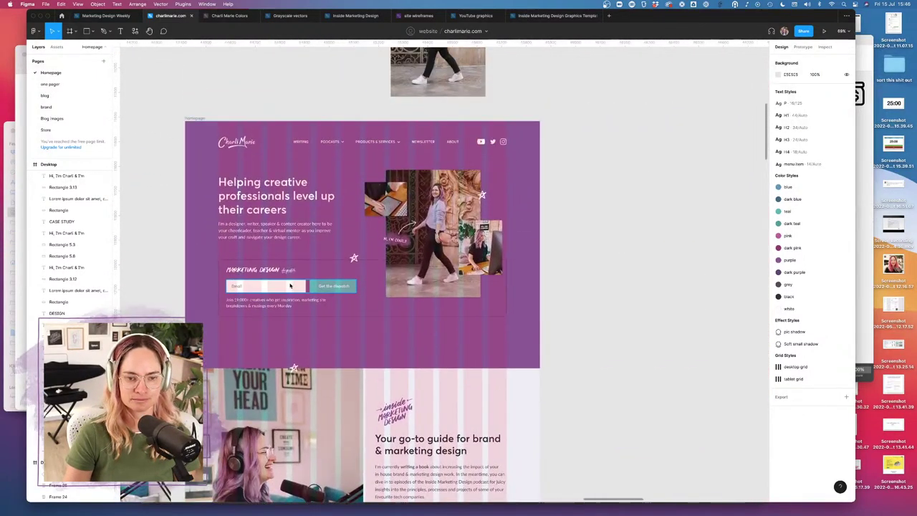
# - Select the Homepage footer's Email/Sign up group and newsletter invitation text, then return to the blog frame
pyautogui.click(263, 305)
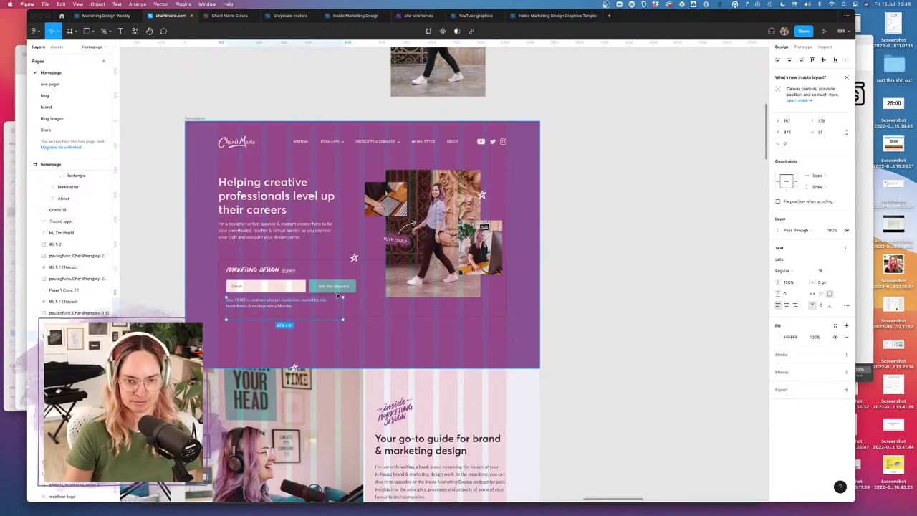
pyautogui.scroll(-10, 390, 355)
pyautogui.scroll(-15, 389, 355)
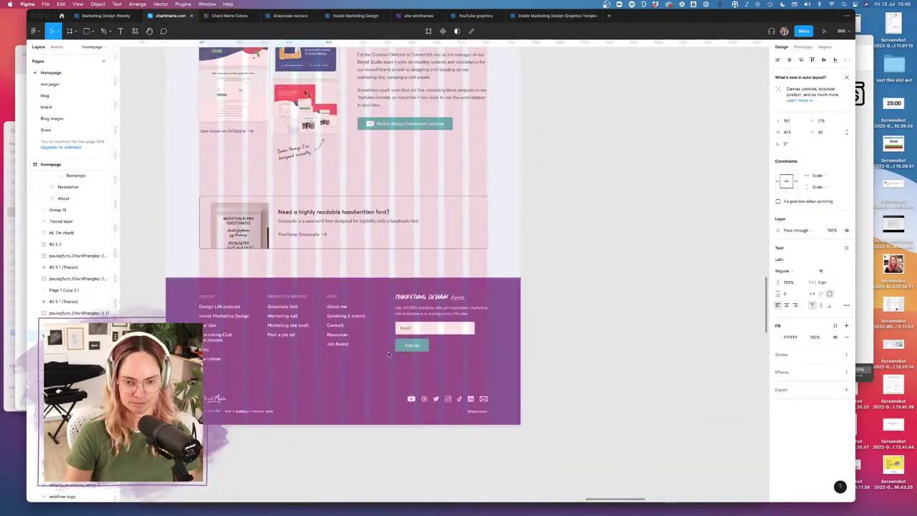
pyautogui.click(421, 346)
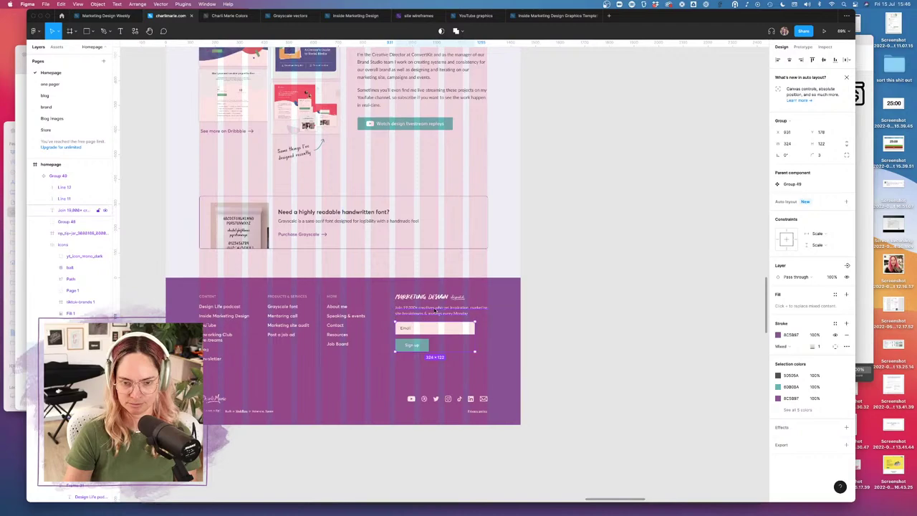
pyautogui.keyDown('shift'); pyautogui.click(436, 311); pyautogui.keyUp('shift')
pyautogui.scroll(-5, 444, 307)
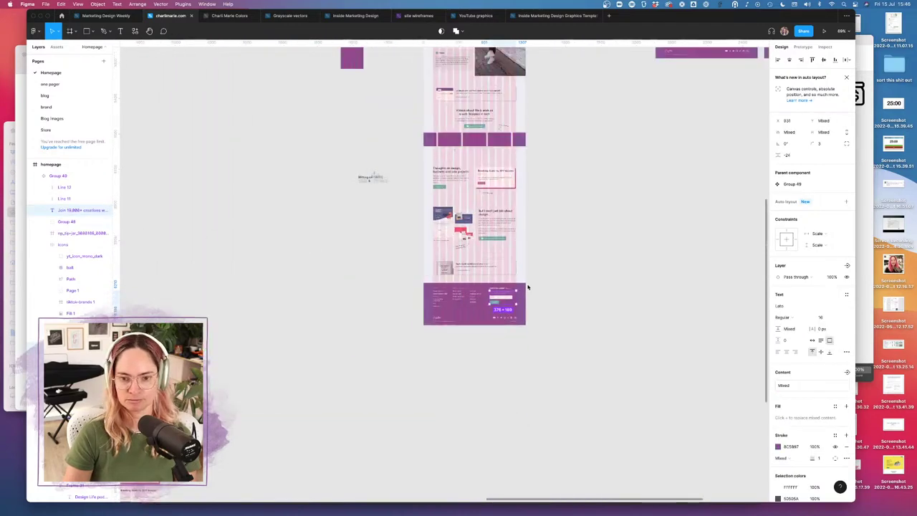
pyautogui.hscroll(3, 527, 286)
pyautogui.scroll(10, 461, 273)
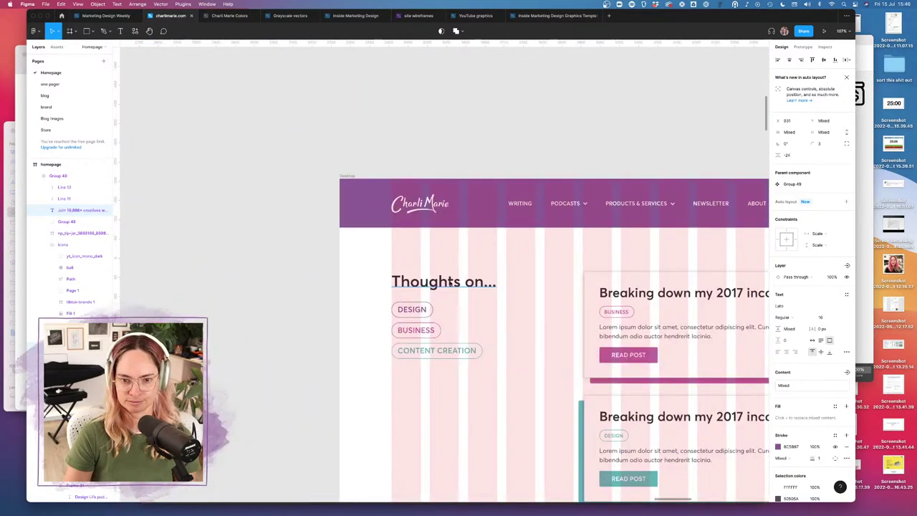
# - Paste the newsletter text and sign-up form into the blog frame below Content Creation
pyautogui.press('super+v')
pyautogui.moveTo(716, 260); pyautogui.dragTo(412, 425)
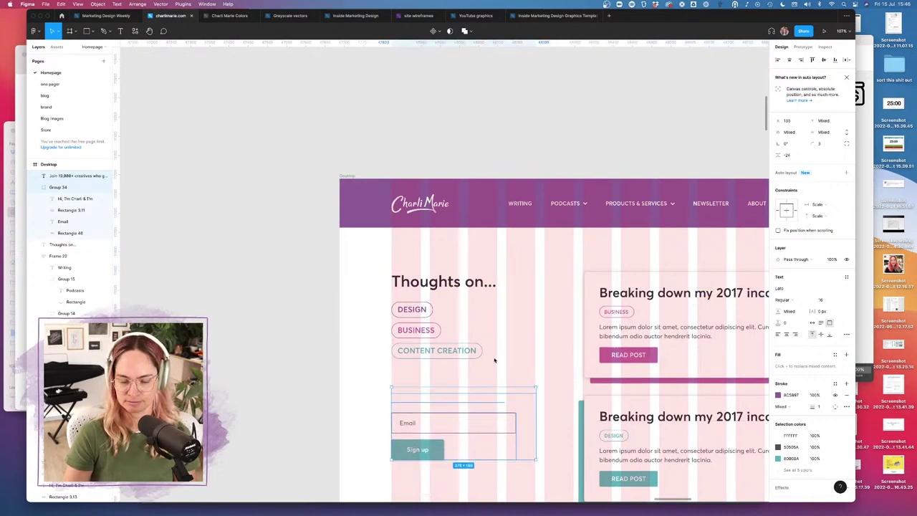
pyautogui.click(466, 383)
# - Change the invitation text's fill to the dark grey 50505A brand swatch
pyautogui.click(466, 397)
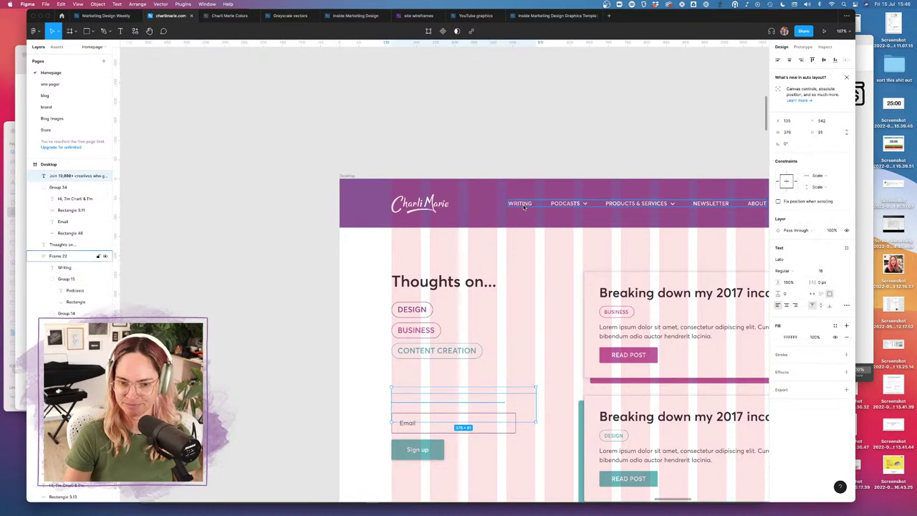
pyautogui.click(778, 337)
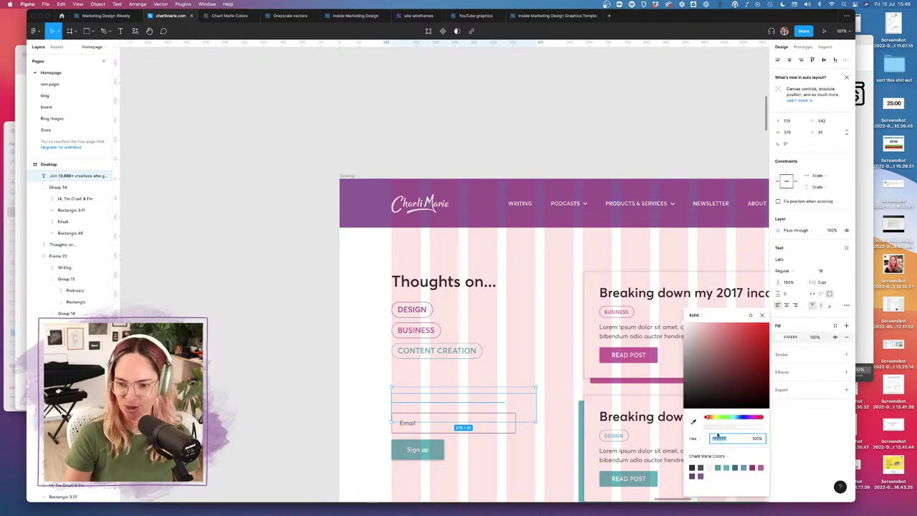
pyautogui.click(700, 467)
pyautogui.click(527, 367)
pyautogui.scroll(-3, 527, 366)
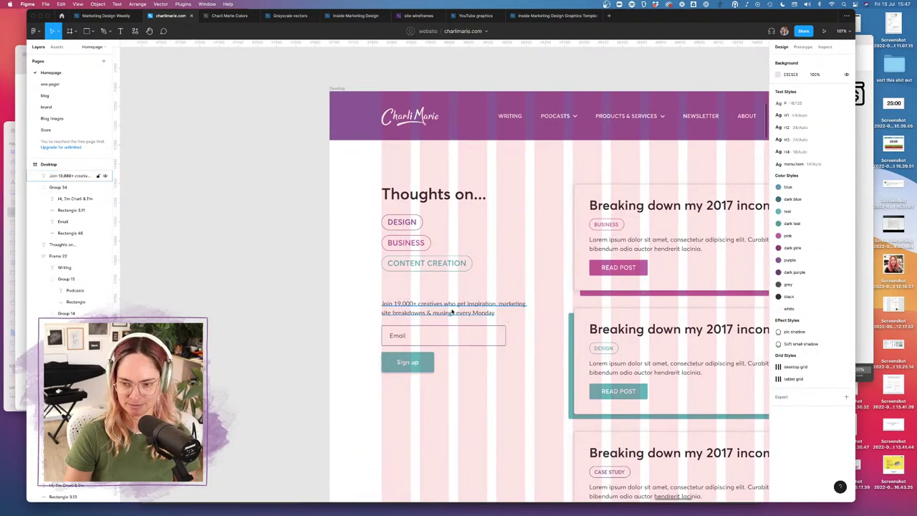
pyautogui.scroll(3, 449, 308)
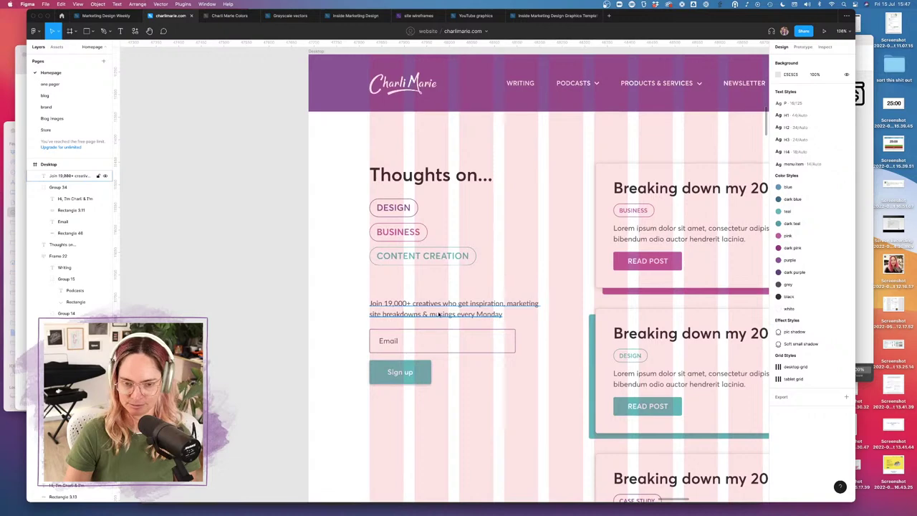
pyautogui.click(444, 309)
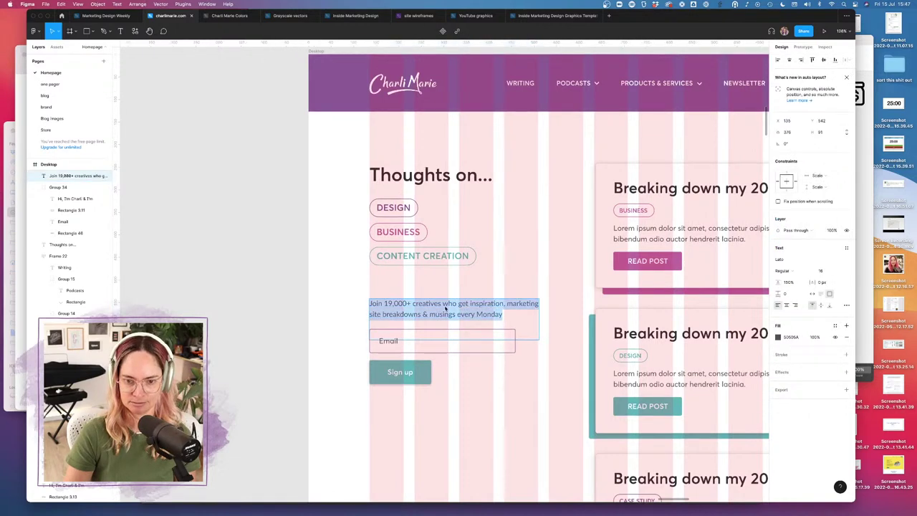
# - Start the intro with 'Get original essays and marketing design inspiration in your inbox'
pyautogui.click(444, 305)
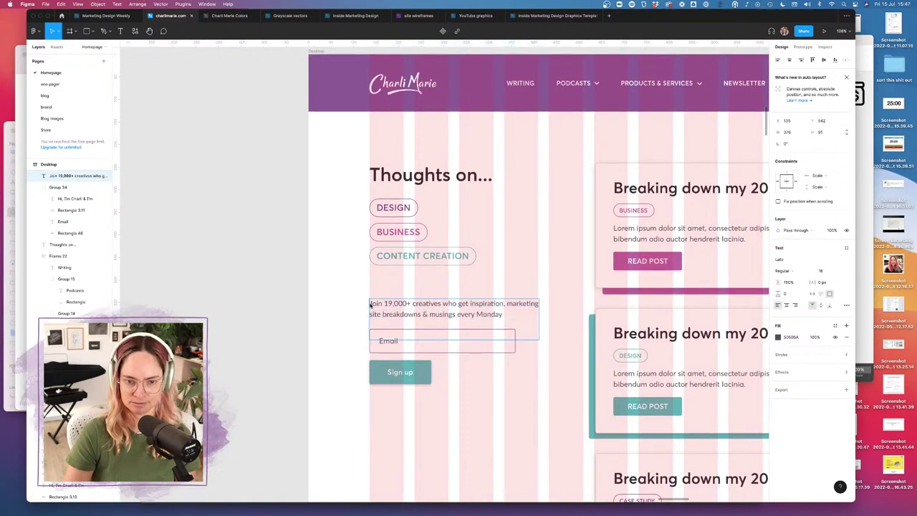
pyautogui.click(371, 304)
pyautogui.write('Get essay')
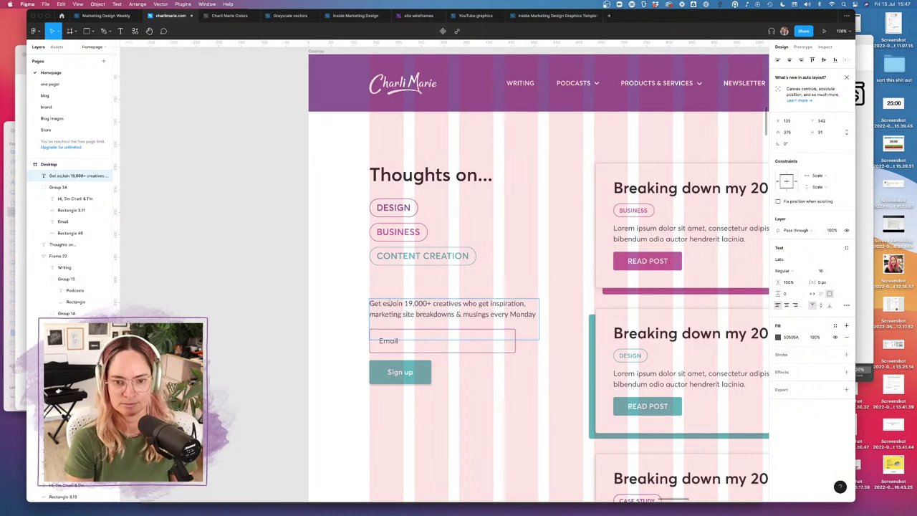
pyautogui.write('s,')
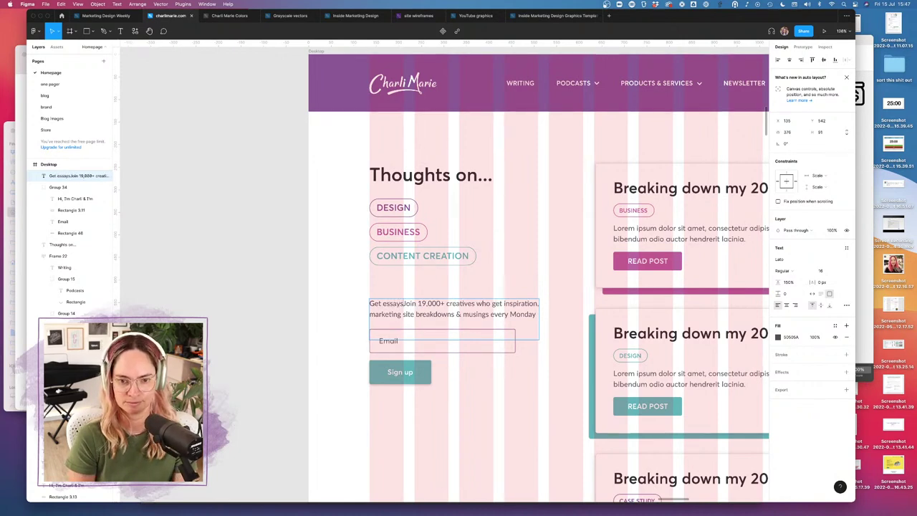
pyautogui.write(' Join 19')
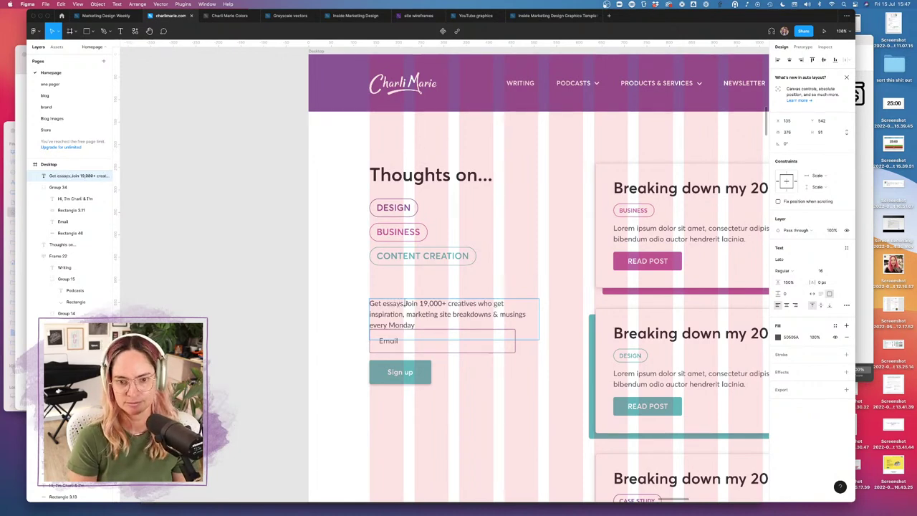
pyautogui.write(',')
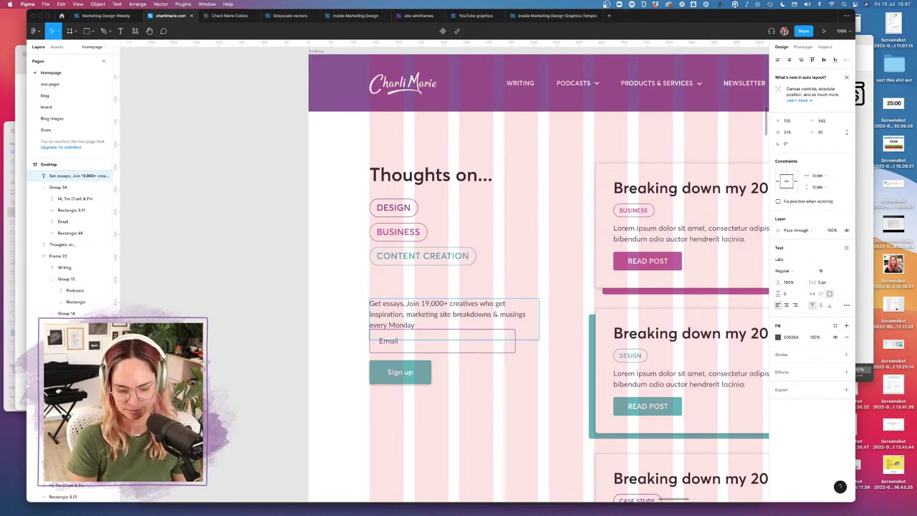
pyautogui.press('BackSpace')
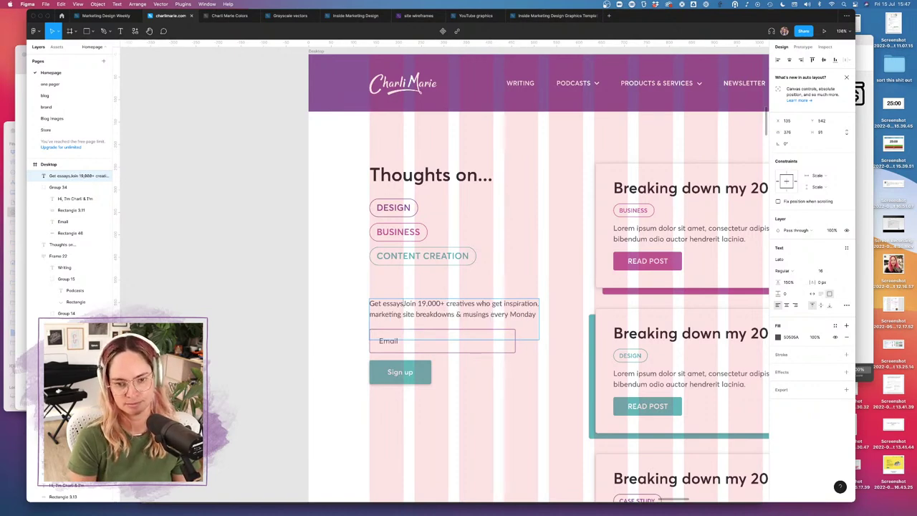
pyautogui.write('and ma')
pyautogui.write('rketing design ')
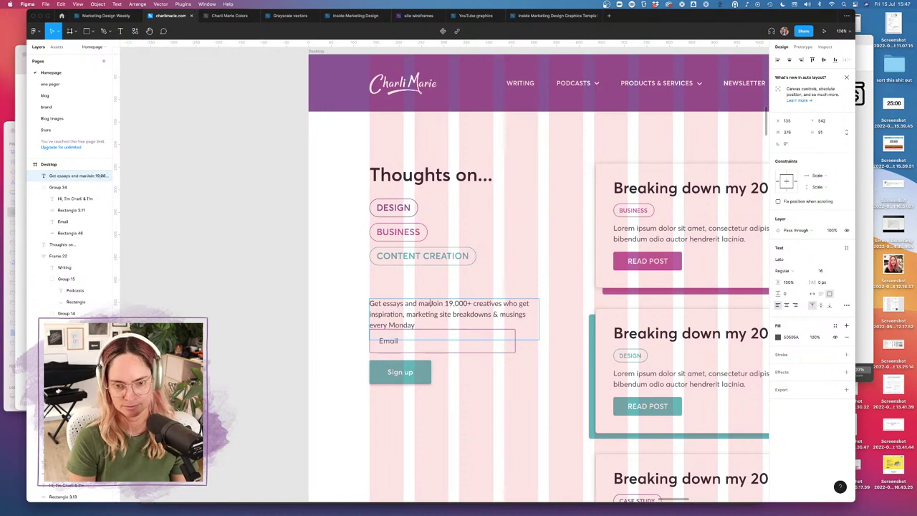
pyautogui.write('inspiration')
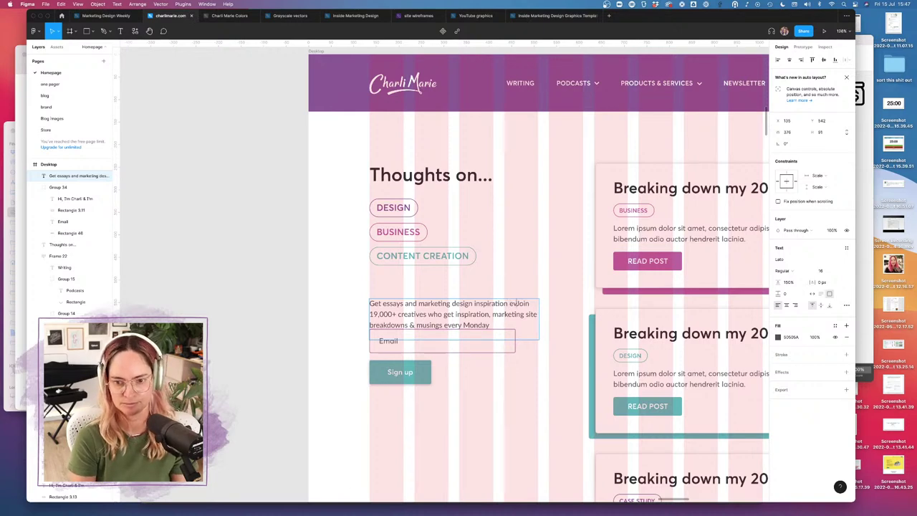
pyautogui.write(' in your inb')
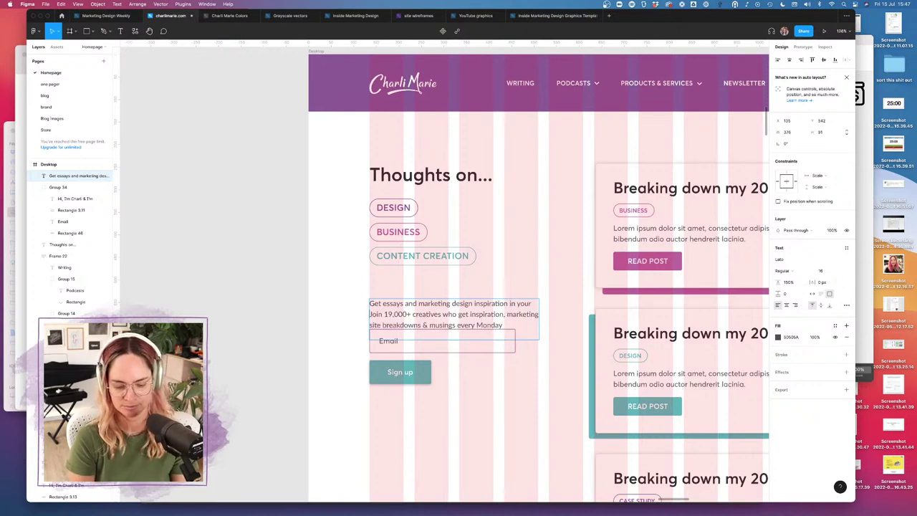
pyautogui.write('ox')
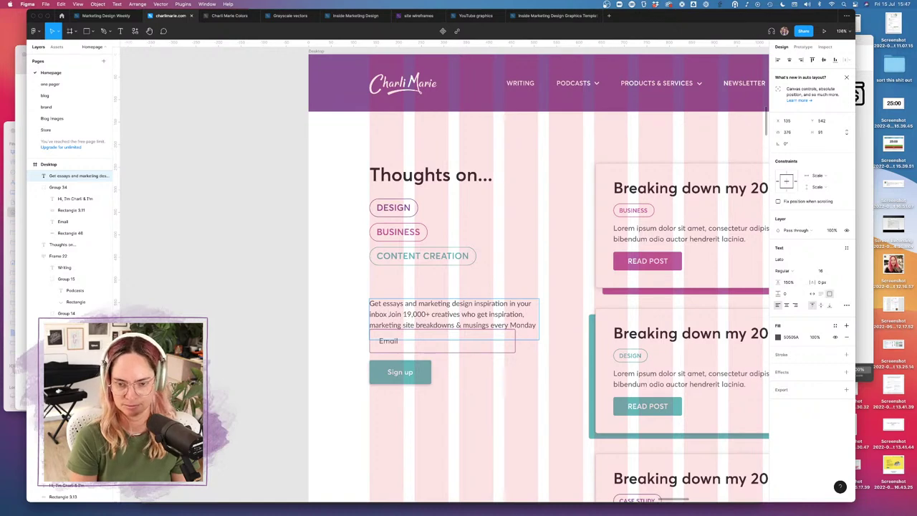
pyautogui.click(382, 303)
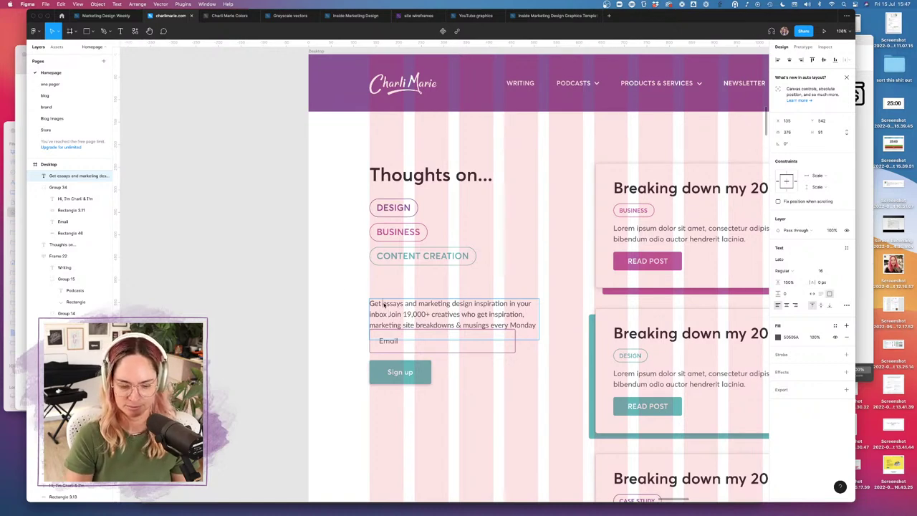
pyautogui.write('or iginal')
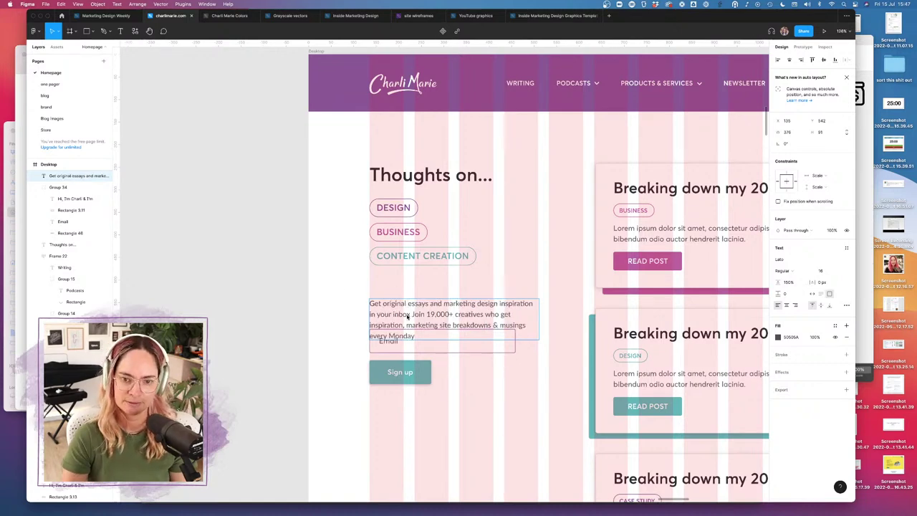
# - Add 'every Monday' and replace the Join 19,000+ sentence with 'with the Marketing Design Dispatch.'
pyautogui.click(412, 316)
pyautogui.write('ev')
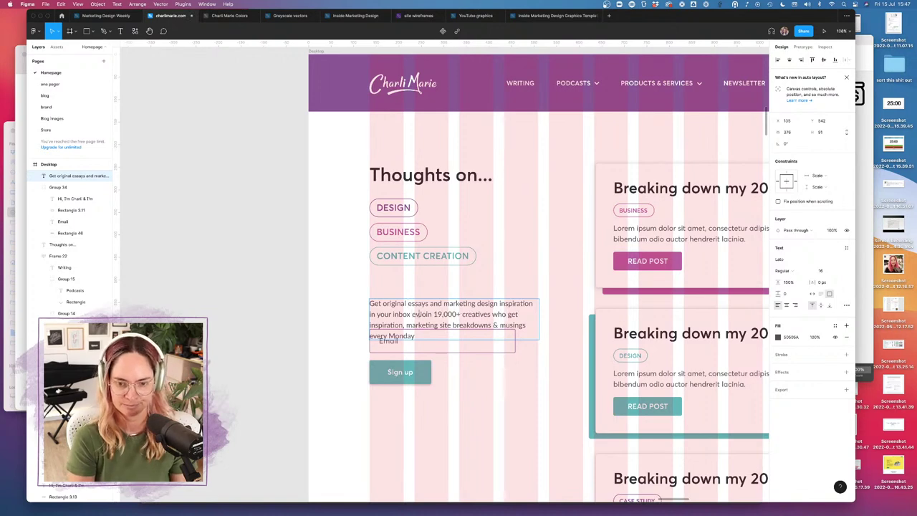
pyautogui.write('ery Monday')
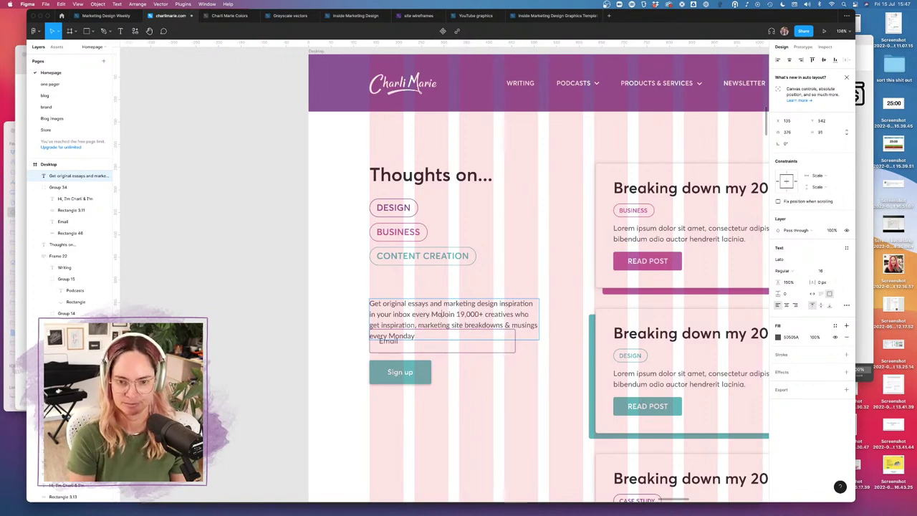
pyautogui.moveTo(457, 315); pyautogui.dragTo(469, 351)
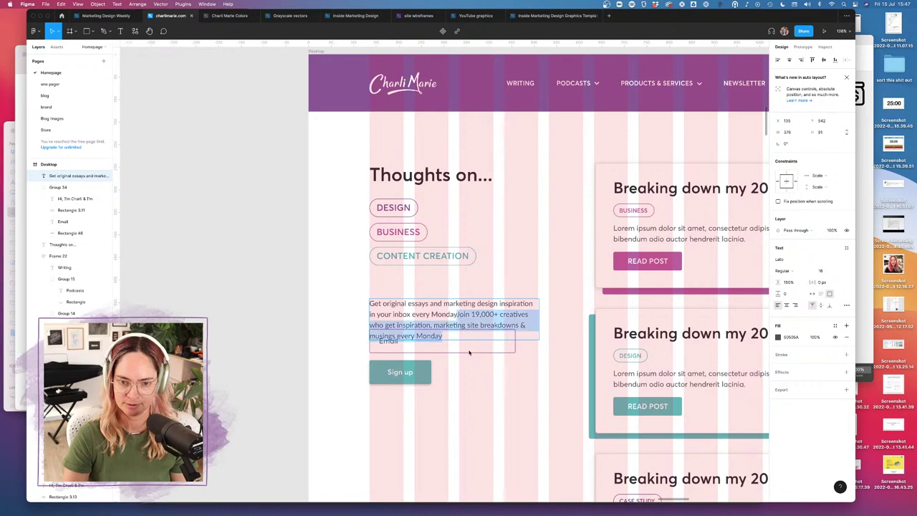
pyautogui.press('BackSpace')
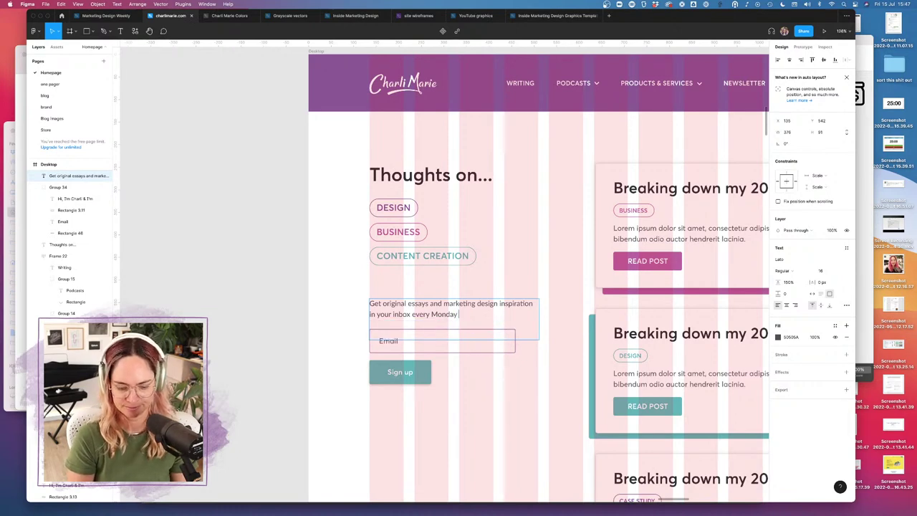
pyautogui.write('with the Market')
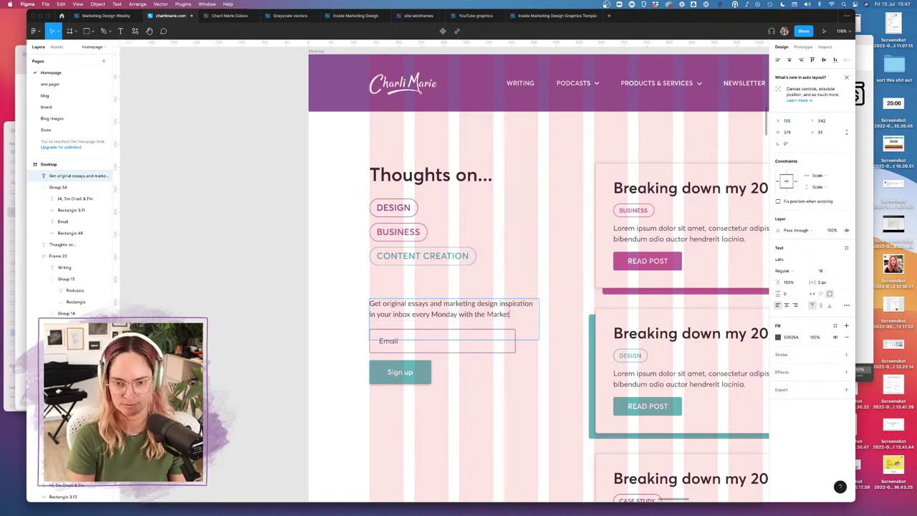
pyautogui.write('ing Design Dispa')
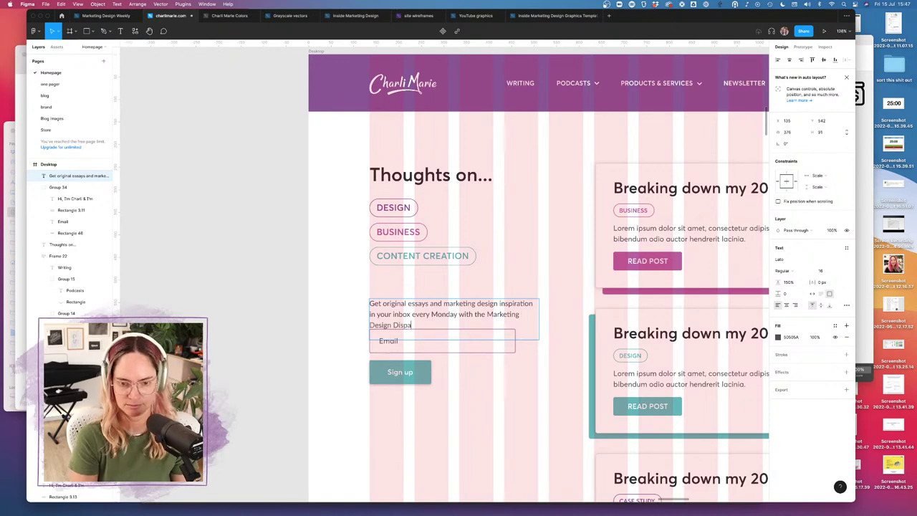
pyautogui.write('tch.')
pyautogui.press('Escape')
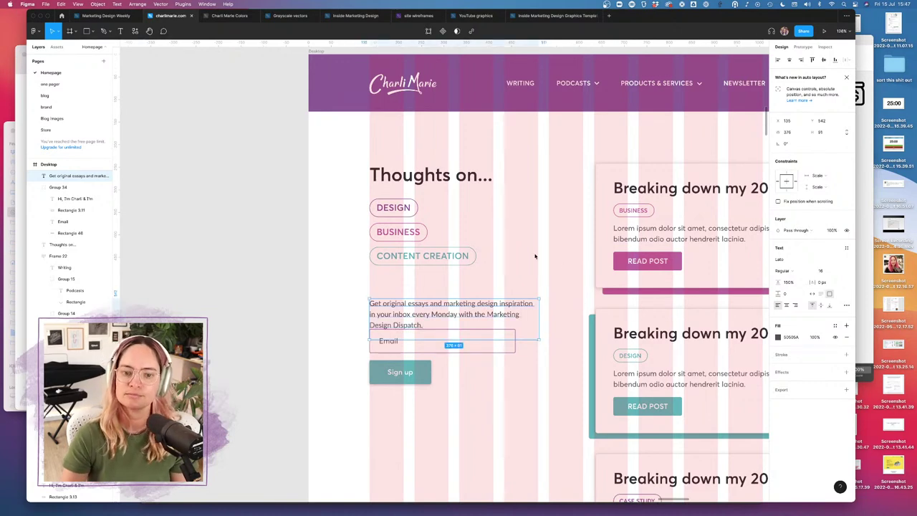
pyautogui.press('Escape')
# - Move the email field and Sign up button group lower
pyautogui.click(394, 342)
pyautogui.moveTo(423, 351); pyautogui.dragTo(423, 363)
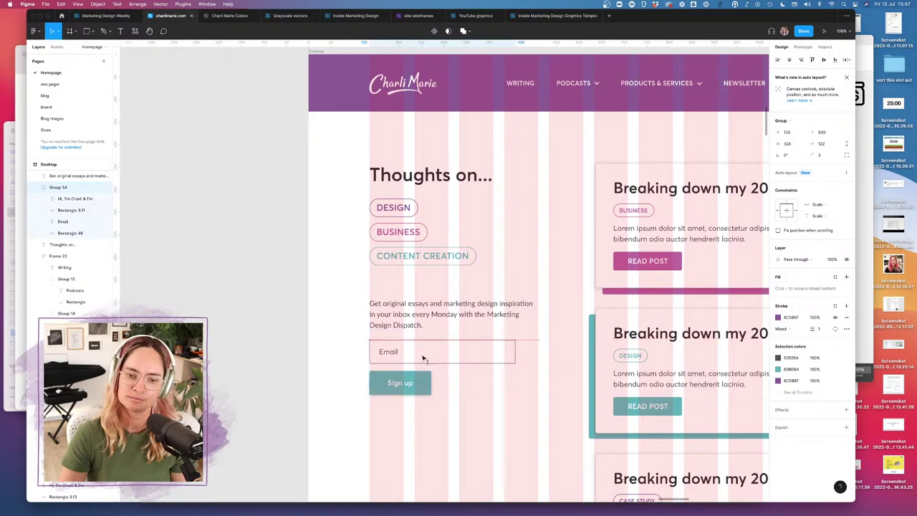
pyautogui.press('Escape')
# - Remove the Email box's border and give it a light grey fill
pyautogui.doubleClick(501, 358)
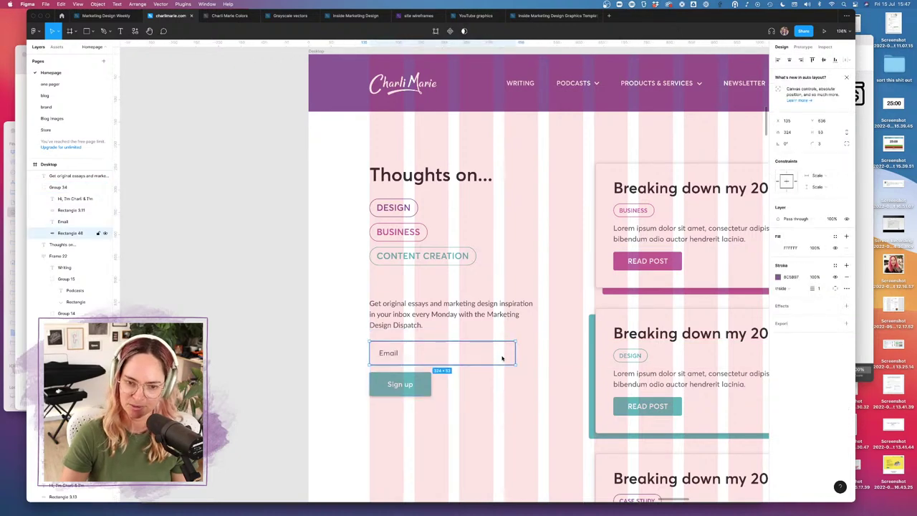
pyautogui.click(843, 276)
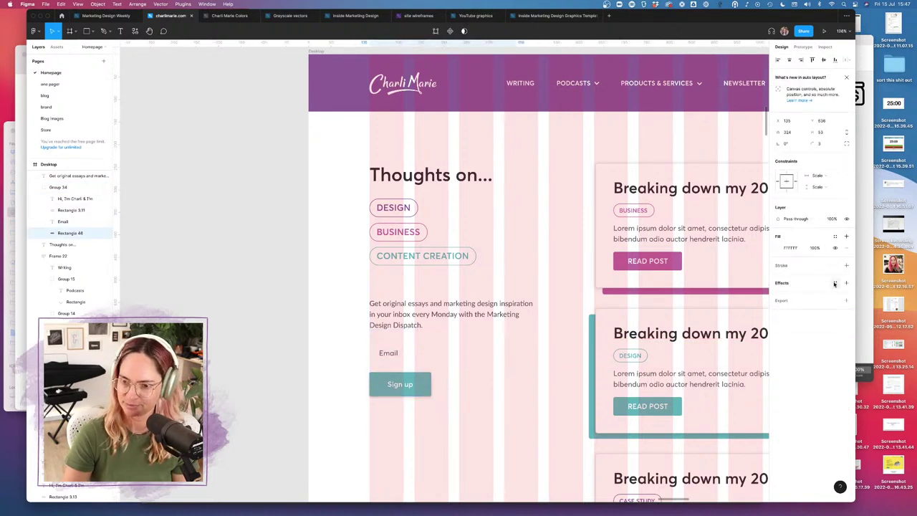
pyautogui.click(835, 282)
pyautogui.click(815, 273)
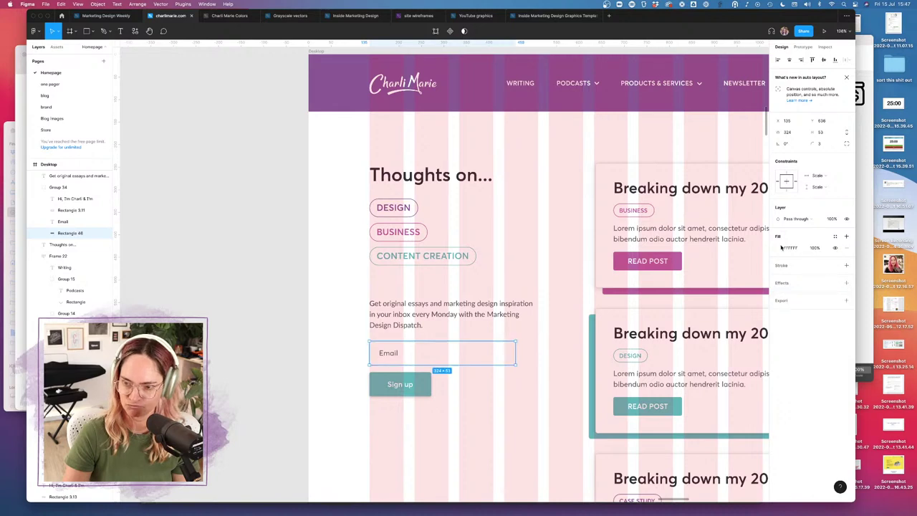
pyautogui.click(782, 248)
pyautogui.click(712, 404)
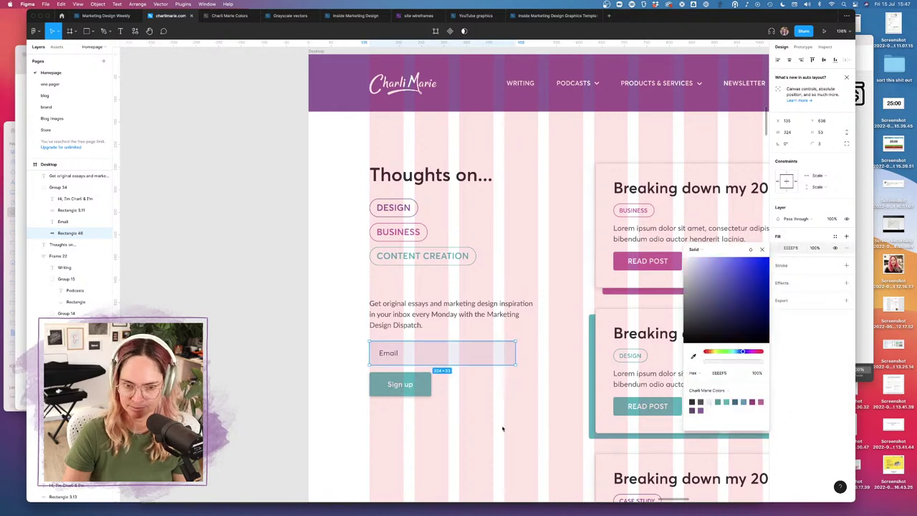
pyautogui.click(498, 440)
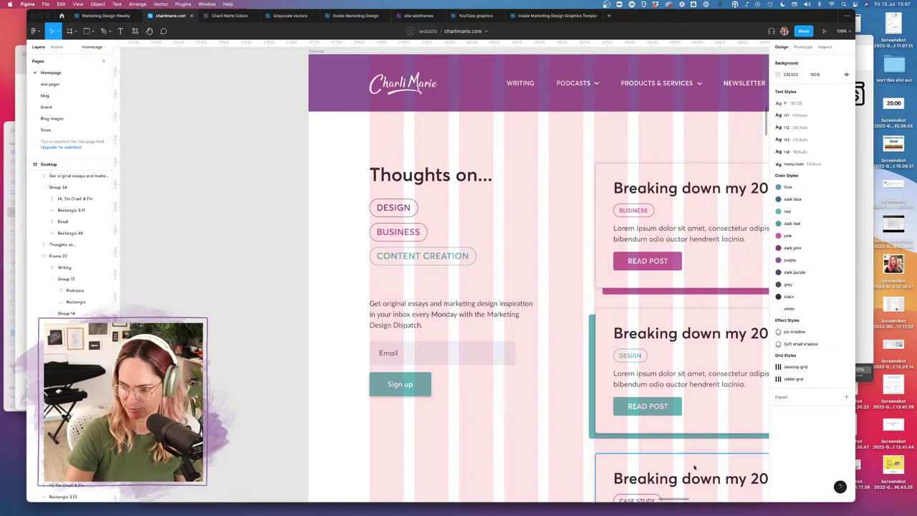
# - Toggle the pink layout grid columns off and back on over the blog frame
pyautogui.hscroll(5, 503, 411)
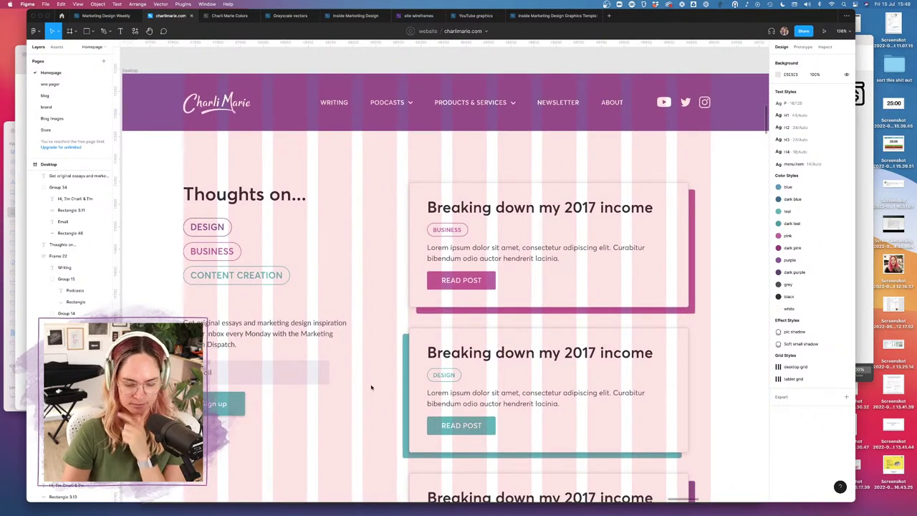
pyautogui.hotkey('ctrl', 'g')
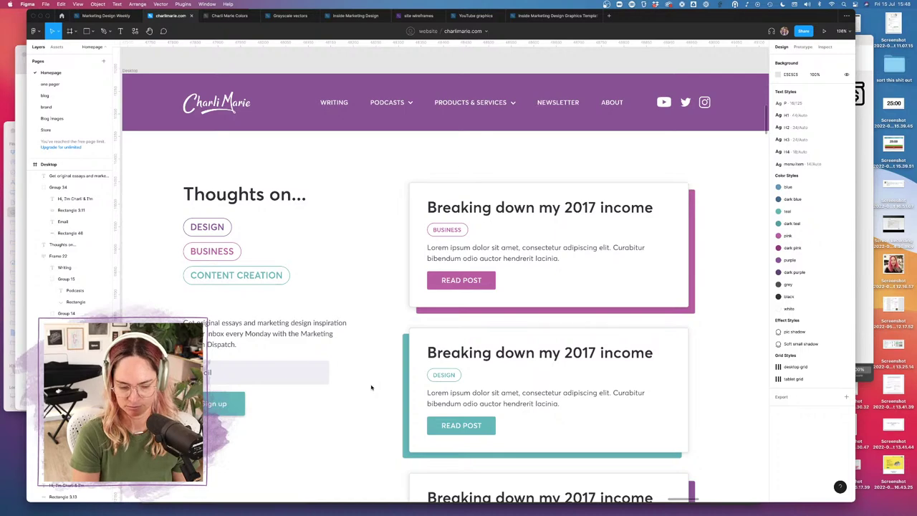
pyautogui.hotkey('ctrl', 'g')
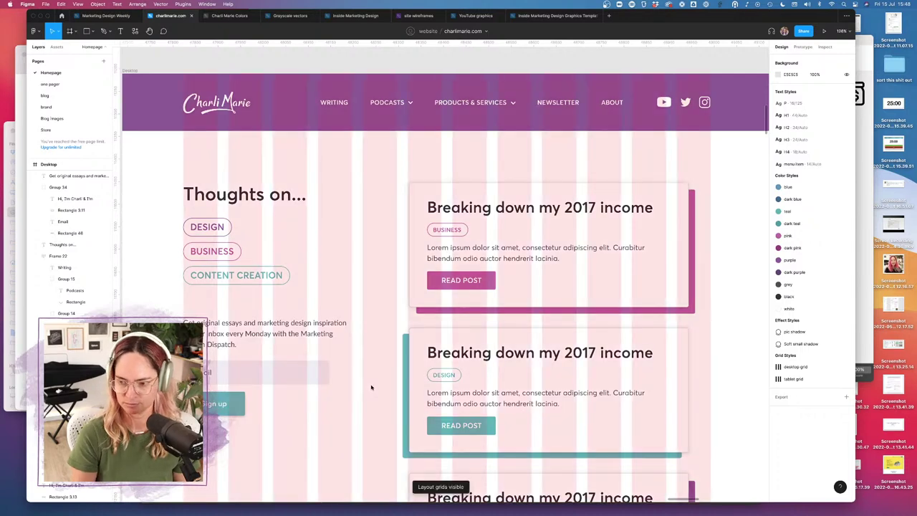
# - Inspect the newsletter description text in edit mode and exit without changes
pyautogui.click(309, 327)
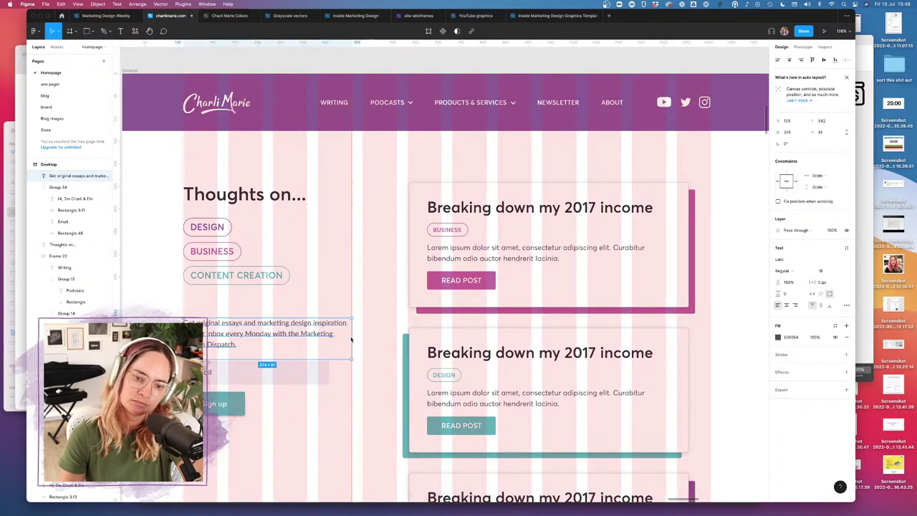
pyautogui.click(369, 276)
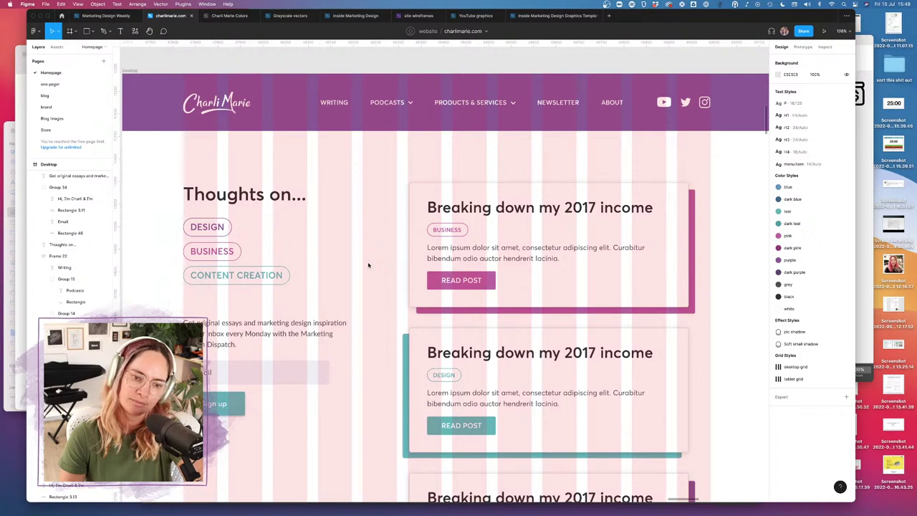
pyautogui.click(237, 339)
pyautogui.doubleClick(246, 334)
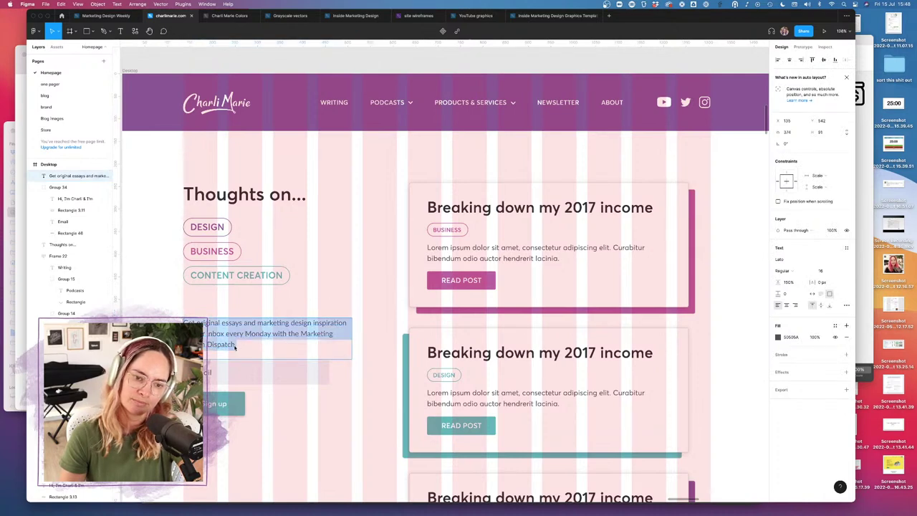
pyautogui.click(235, 346)
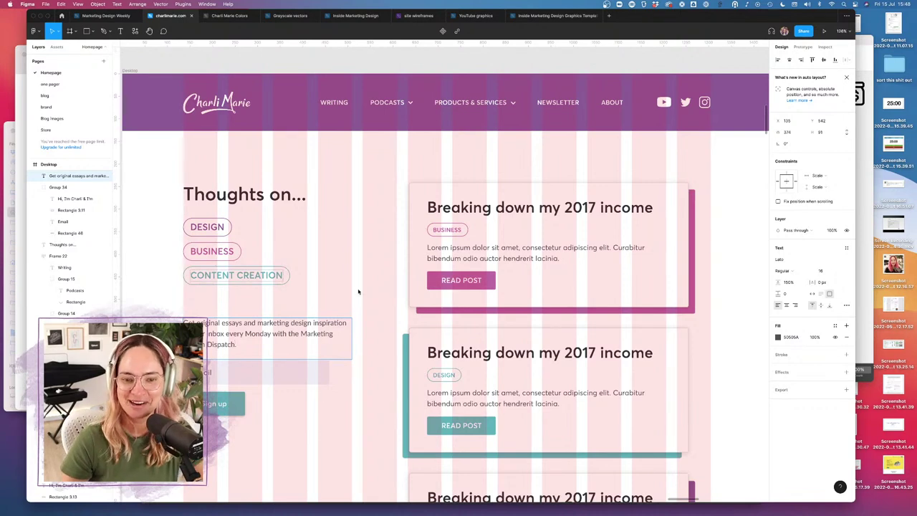
pyautogui.press('Escape')
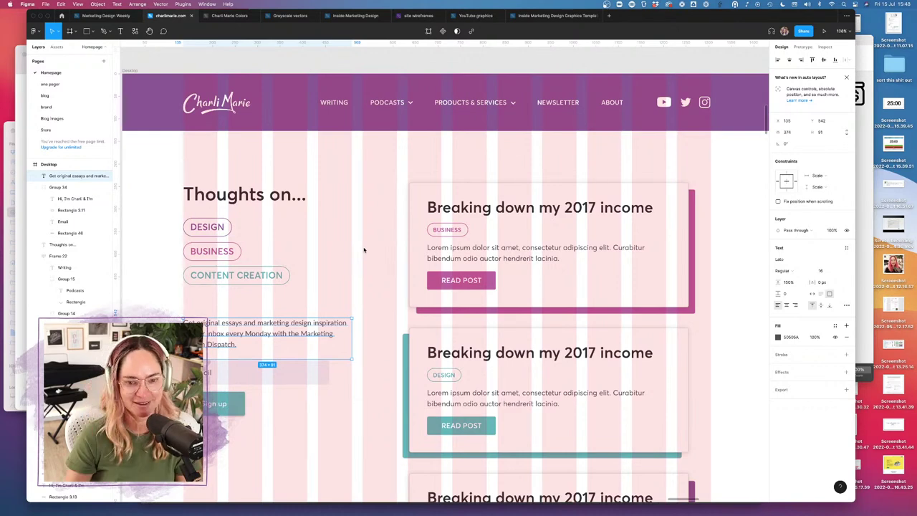
pyautogui.click(364, 250)
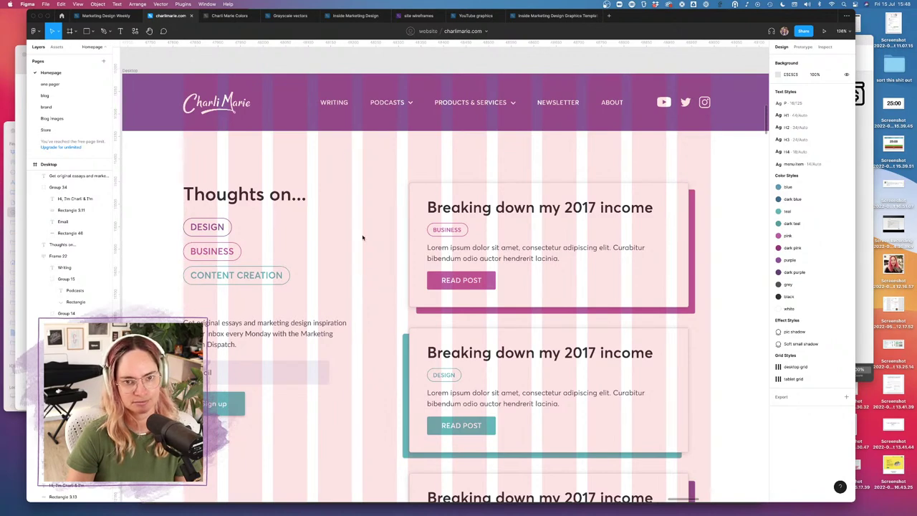
# - Rename the WRITING nav link to BLOG, nudge the links right, and group them with the logo
pyautogui.click(334, 103)
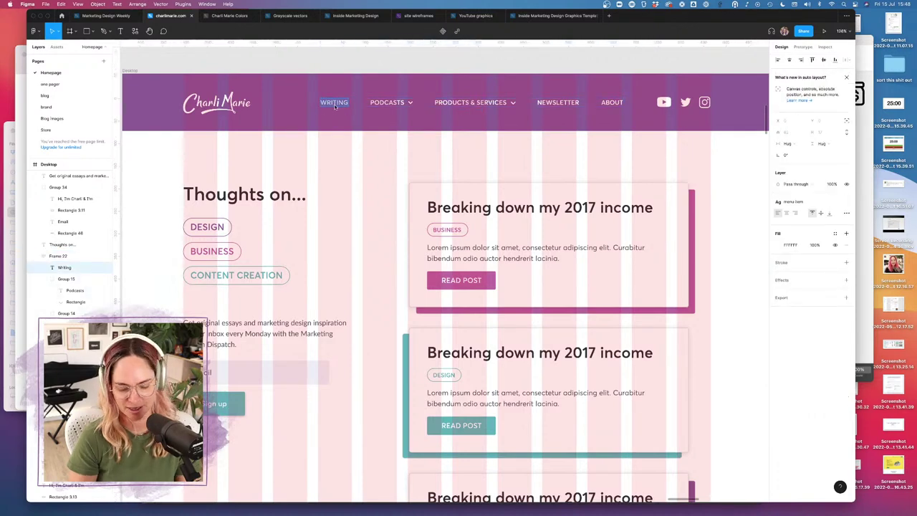
pyautogui.write('Blog')
pyautogui.press('Escape')
pyautogui.press('Escape')
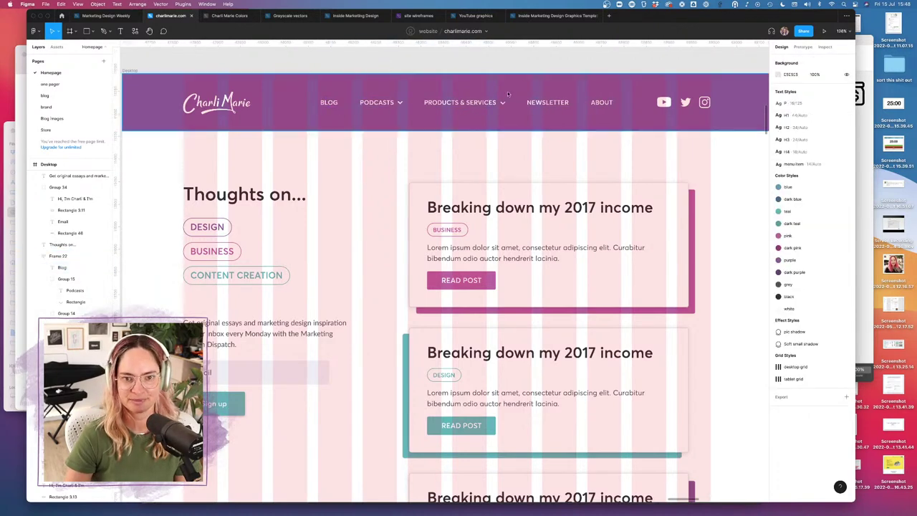
pyautogui.click(480, 104)
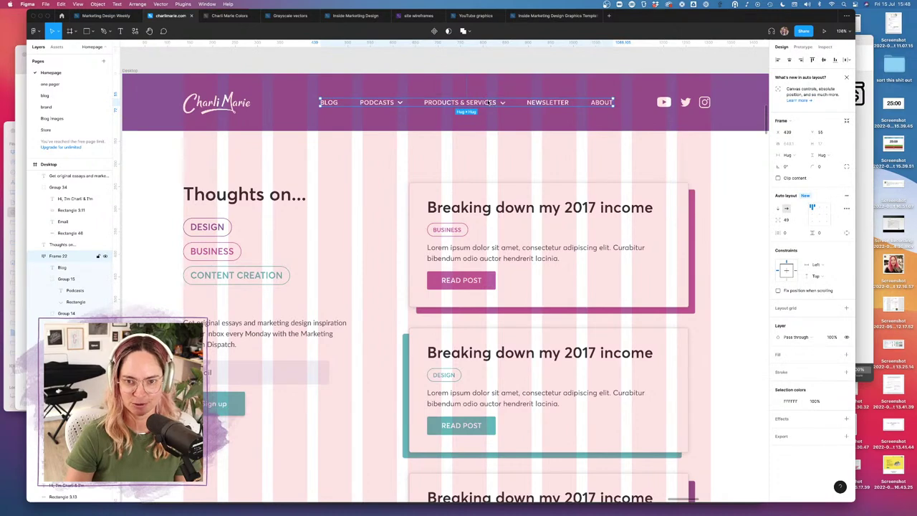
pyautogui.hotkey('shift', 'Right')
pyautogui.hotkey('shift', 'Right')
pyautogui.hotkey('shift', 'Right')
pyautogui.hotkey('shift', 'Right')
pyautogui.hotkey('shift', 'Right')
pyautogui.hotkey('shift', 'Right')
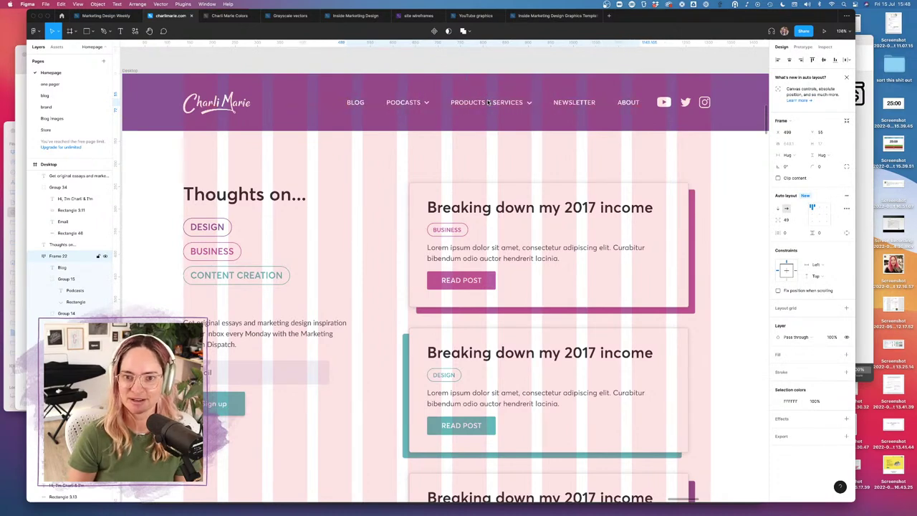
pyautogui.keyDown('shift'); pyautogui.click(237, 104); pyautogui.keyUp('shift')
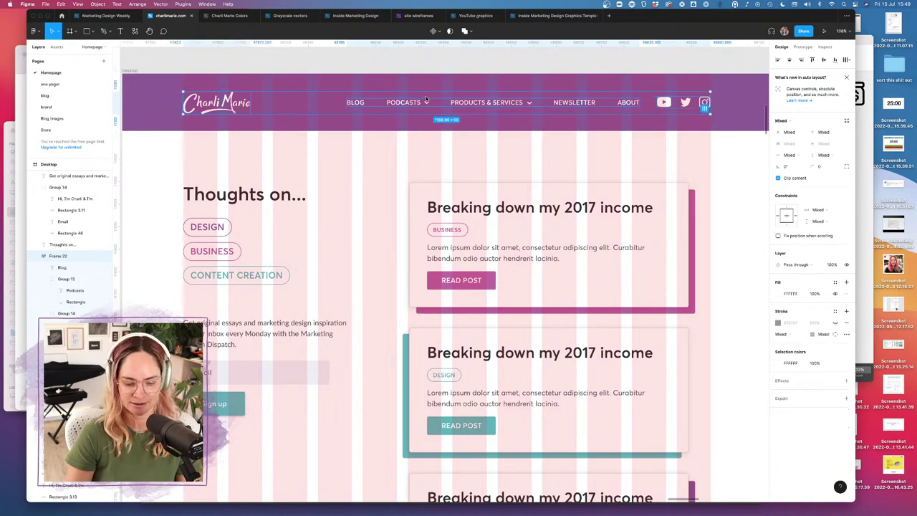
pyautogui.press('super+g')
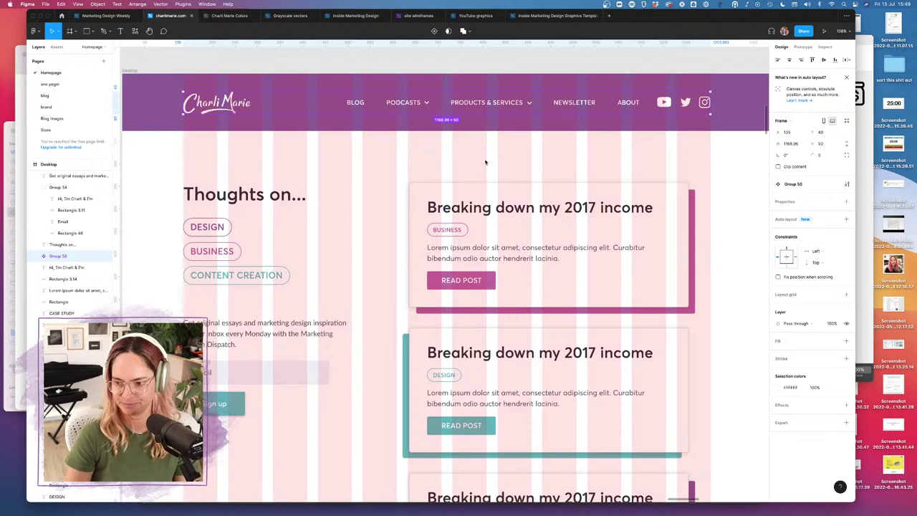
# - Replace the homepage's old navigation with the grouped BLOG header, discarding a trial auto layout
pyautogui.scroll(-10, 473, 155)
pyautogui.hscroll(-5, 487, 160)
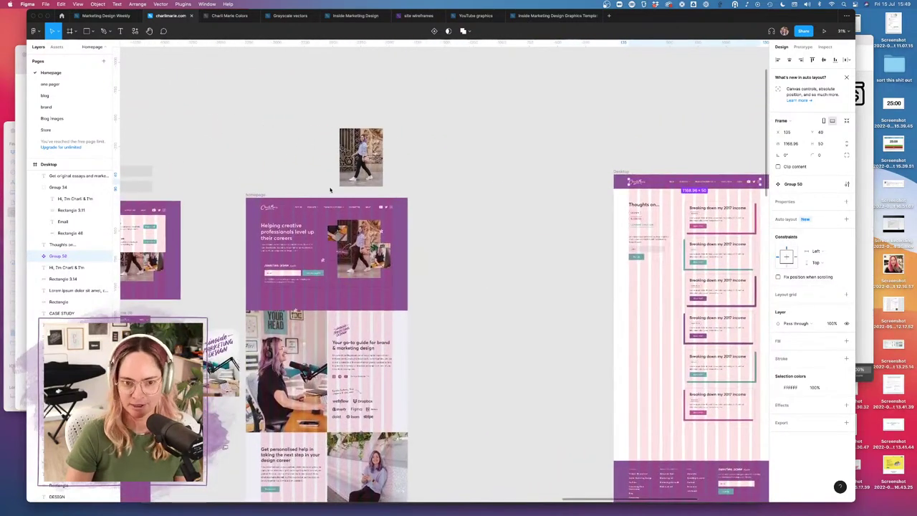
pyautogui.hotkey('shift', 'a')
pyautogui.scroll(5, 399, 208)
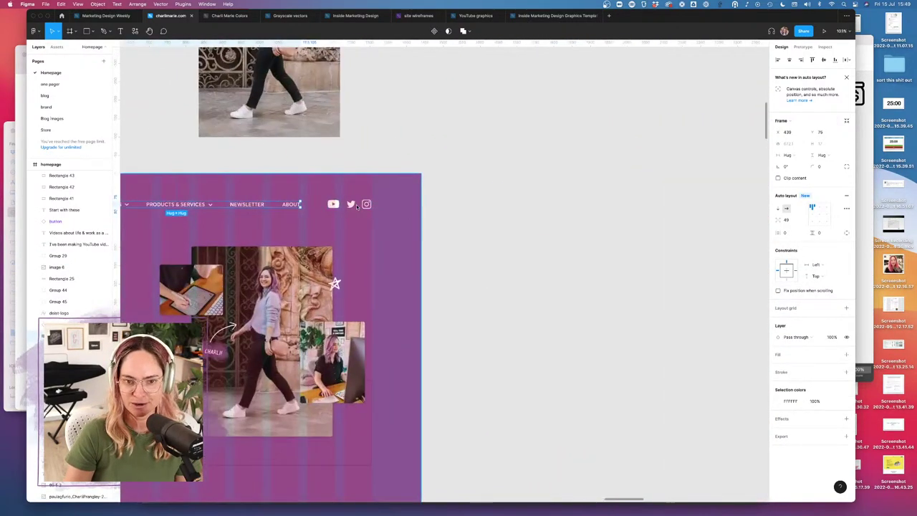
pyautogui.press('super+z')
pyautogui.hscroll(-6, 351, 206)
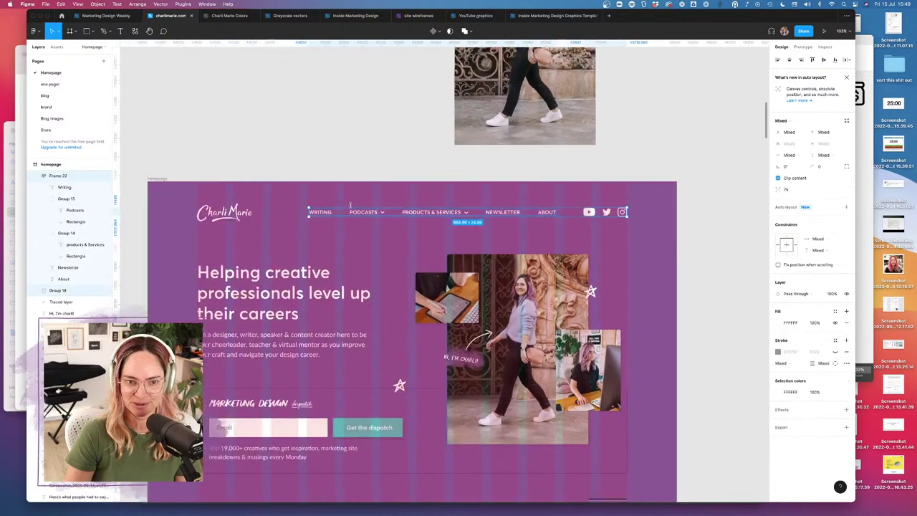
pyautogui.press('super+z')
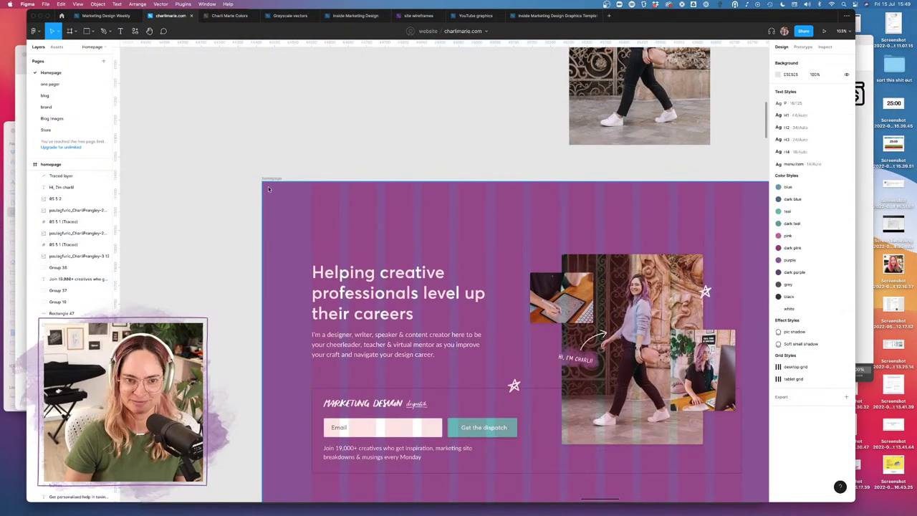
pyautogui.press('super+v')
# - Marquee-select the second frame's 'Thoughts on…' heading and blog cards and delete them
pyautogui.click(456, 139)
pyautogui.scroll(-5, 456, 140)
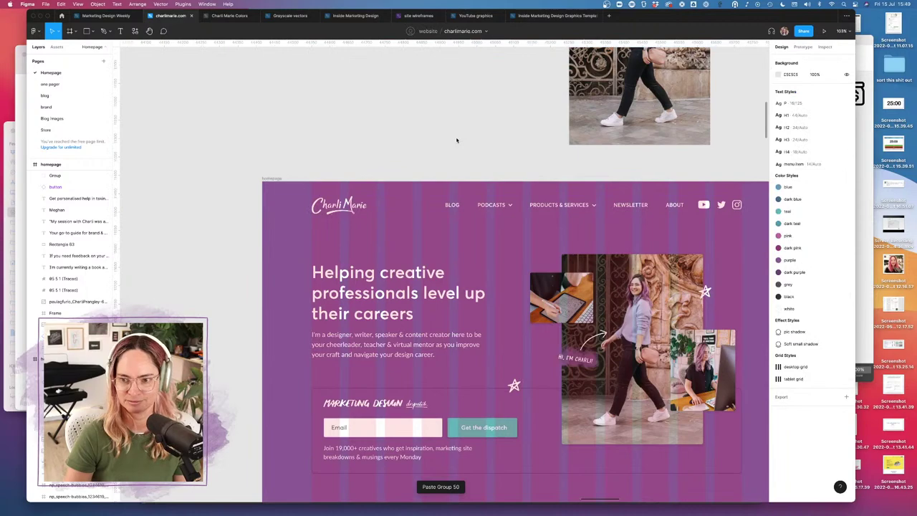
pyautogui.hscroll(10, 456, 140)
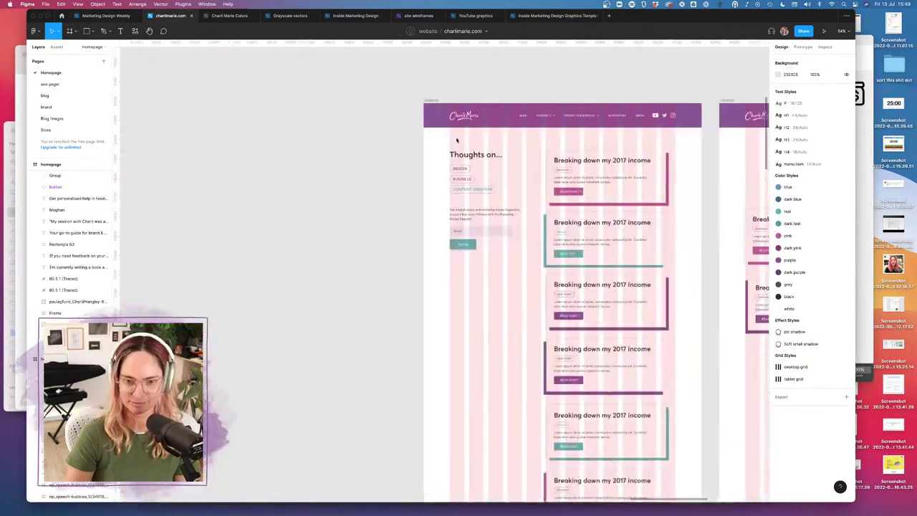
pyautogui.hscroll(5, 501, 94)
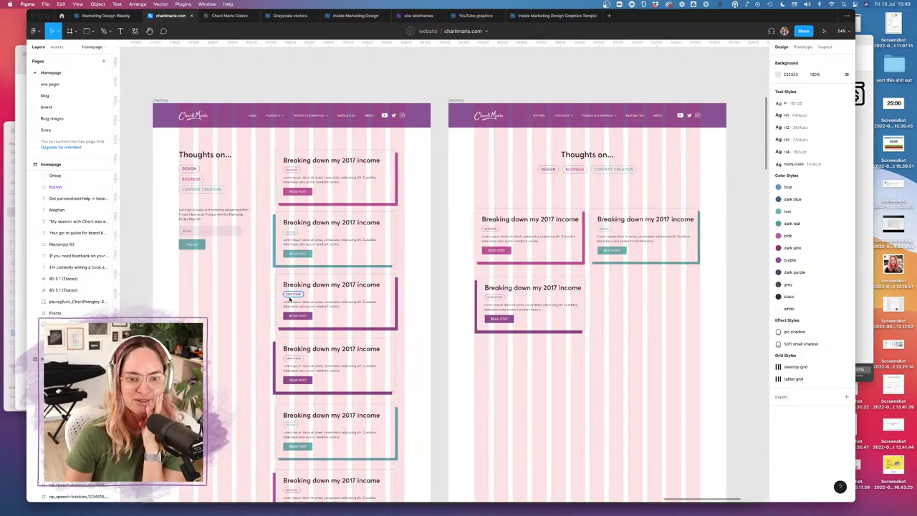
pyautogui.scroll(5, 294, 297)
pyautogui.scroll(-5, 308, 293)
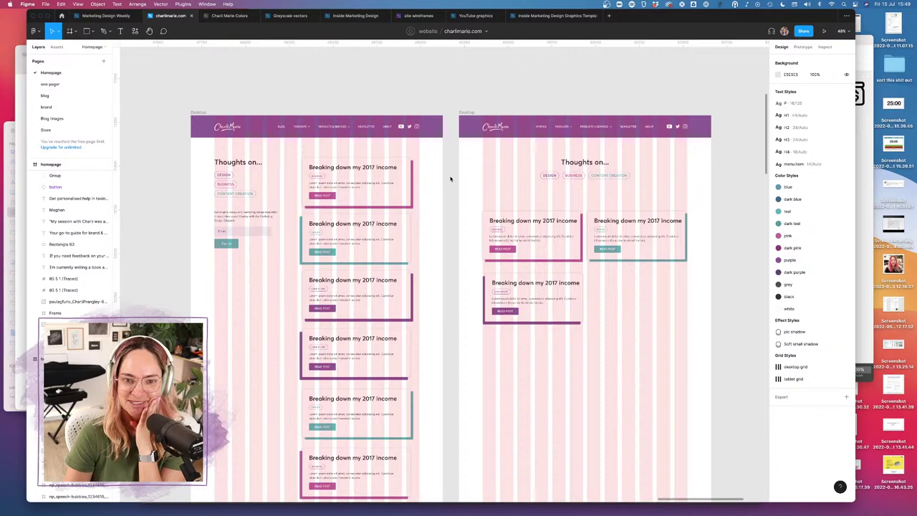
pyautogui.scroll(-5, 450, 176)
pyautogui.scroll(4, 451, 178)
pyautogui.moveTo(462, 157); pyautogui.dragTo(691, 356)
pyautogui.press('Delete')
# - Pan across the canvas to the 'Breaking down my 2017 income' blog post frame
pyautogui.scroll(-5, 673, 323)
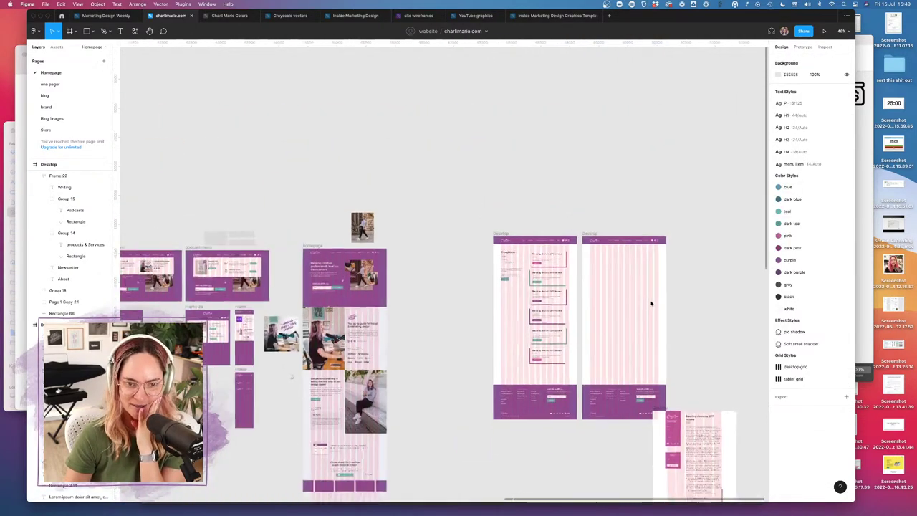
pyautogui.scroll(2, 650, 303)
pyautogui.scroll(5, 575, 298)
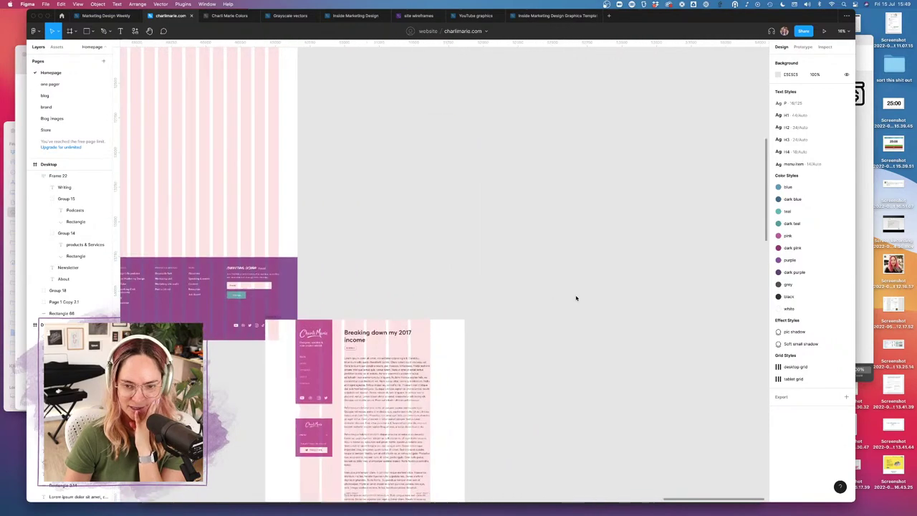
pyautogui.hscroll(-6, 473, 174)
pyautogui.scroll(2, 474, 174)
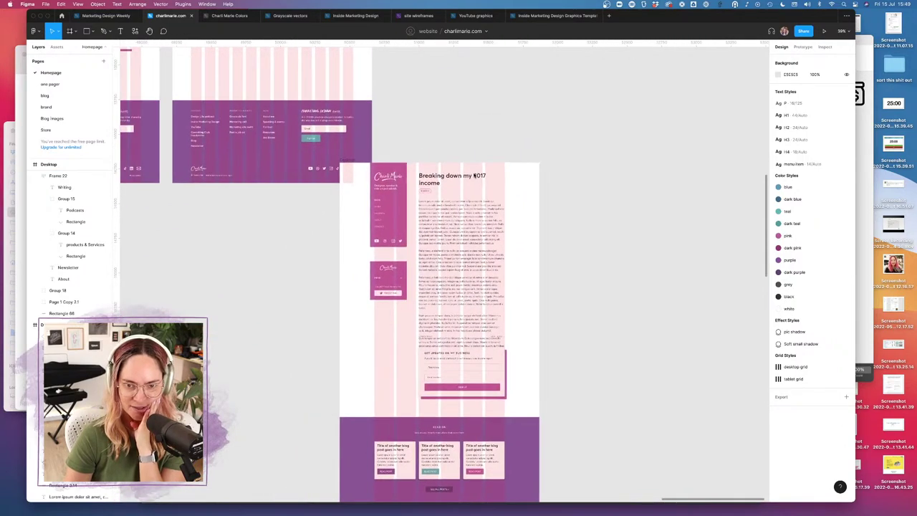
pyautogui.hscroll(-1, 473, 174)
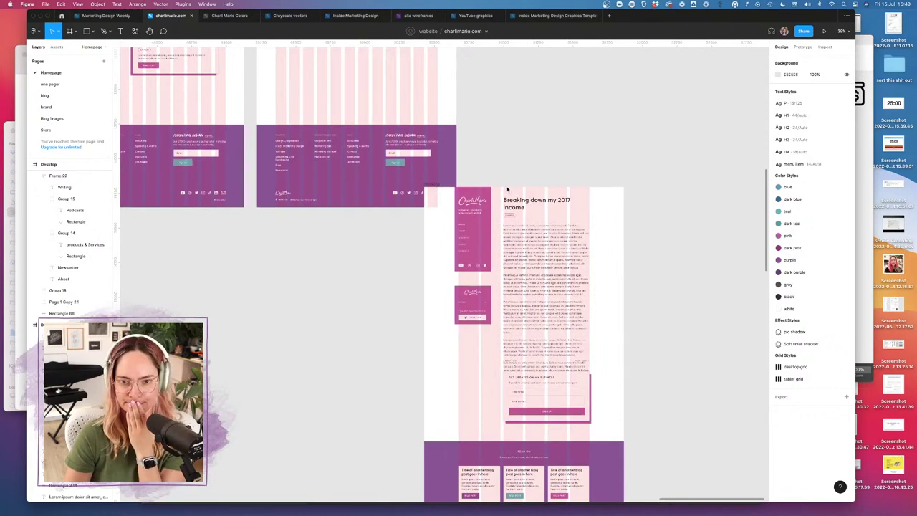
pyautogui.scroll(15, 507, 188)
pyautogui.hscroll(-7, 507, 189)
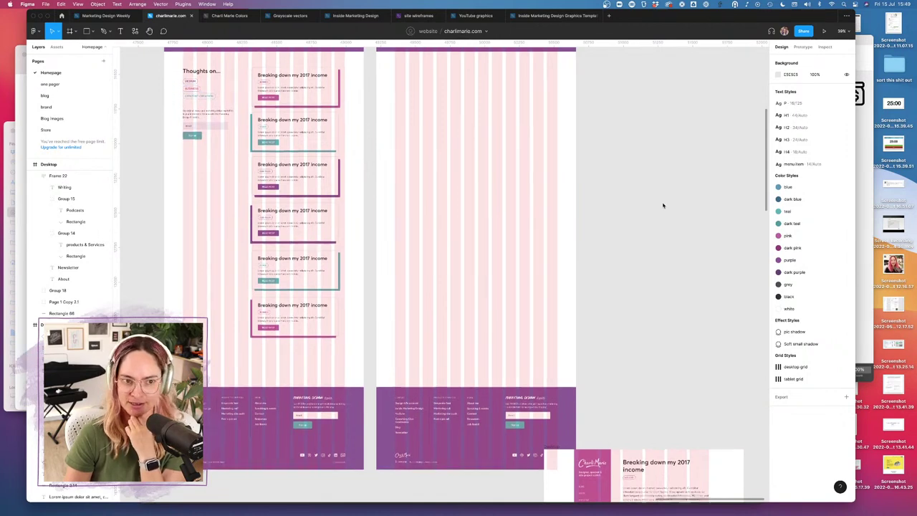
pyautogui.scroll(-4, 662, 206)
pyautogui.hscroll(5, 663, 206)
pyautogui.scroll(-4, 622, 262)
pyautogui.hscroll(-1, 623, 262)
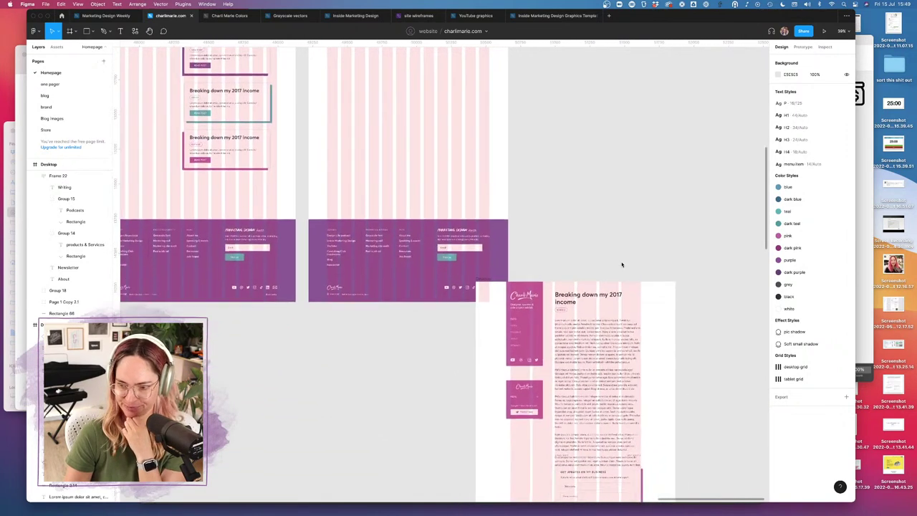
# - Select the 2017 income text block and the emptied second desktop frame, then undo
pyautogui.click(579, 287)
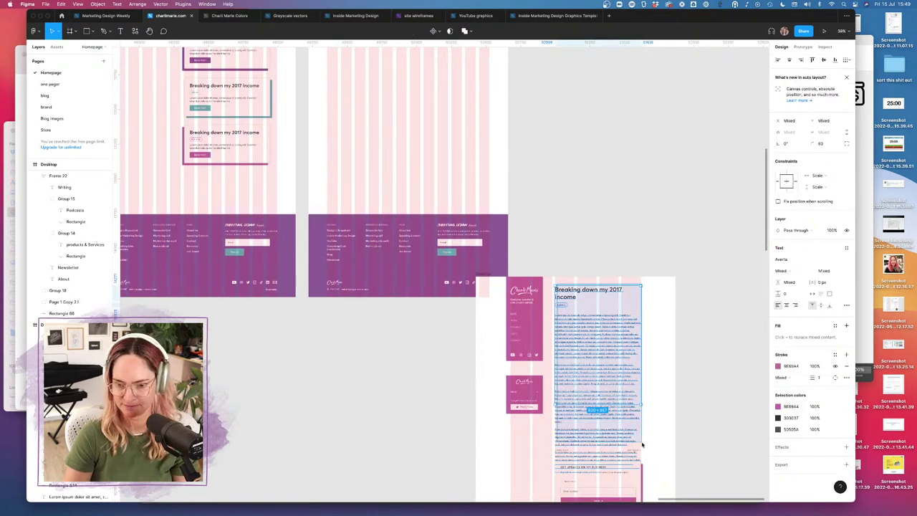
pyautogui.scroll(-3, 642, 445)
pyautogui.scroll(-3, 641, 445)
pyautogui.click(540, 247)
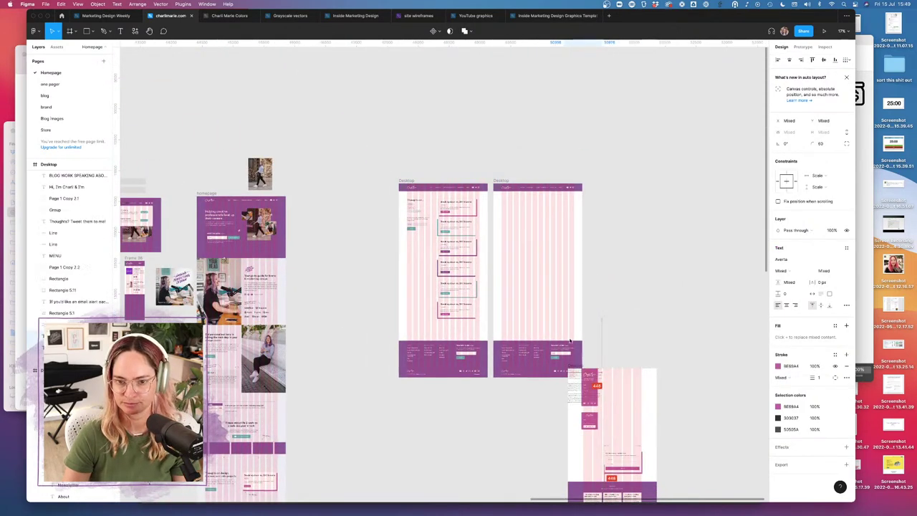
pyautogui.hotkey('ctrl', 'z')
pyautogui.press('Escape')
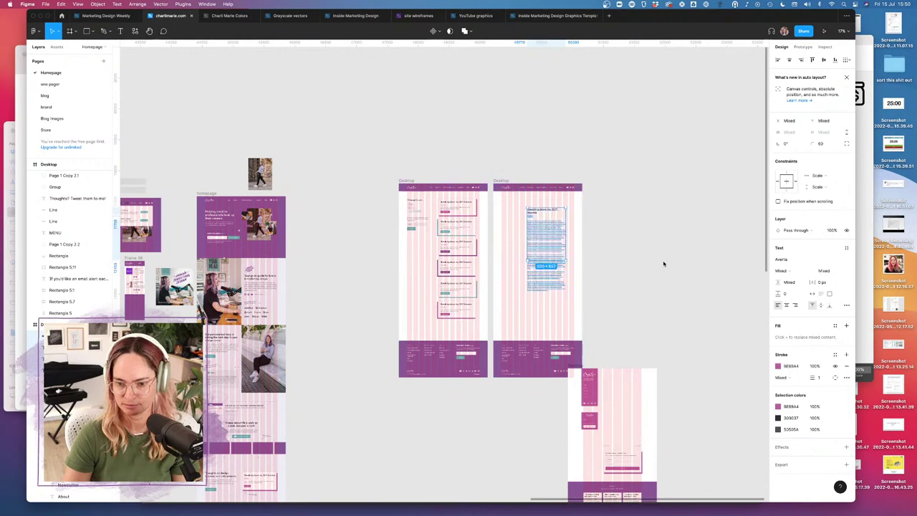
pyautogui.scroll(5, 614, 427)
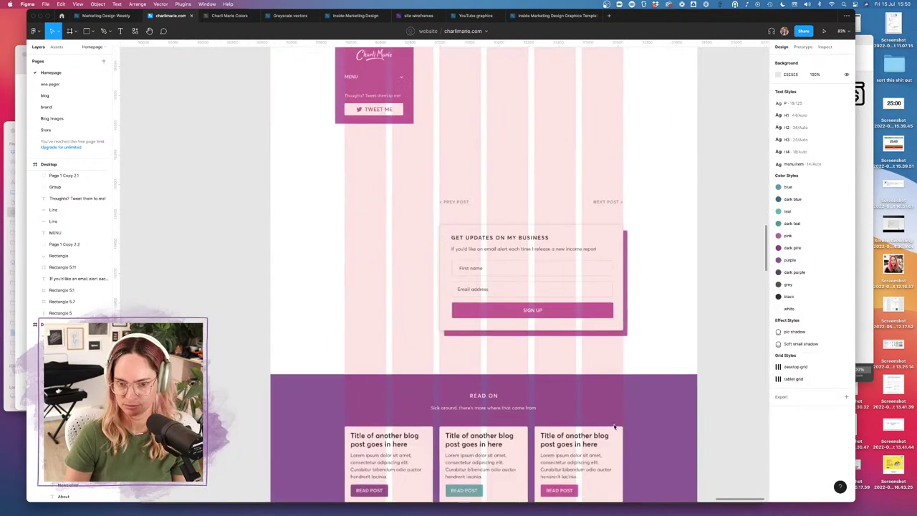
pyautogui.scroll(-5, 613, 427)
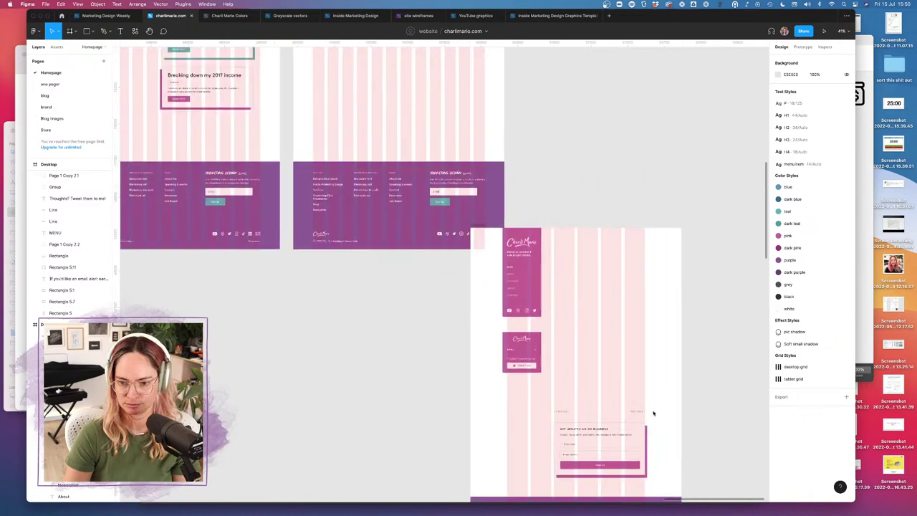
# - Paste the PREV POST / NEXT POST links from the mobile frame into the desktop article frame
pyautogui.click(561, 411)
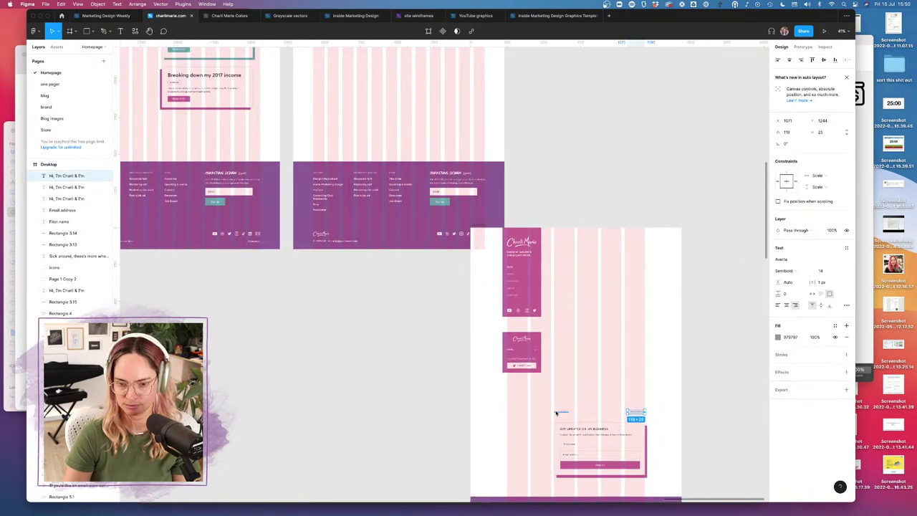
pyautogui.click(347, 93)
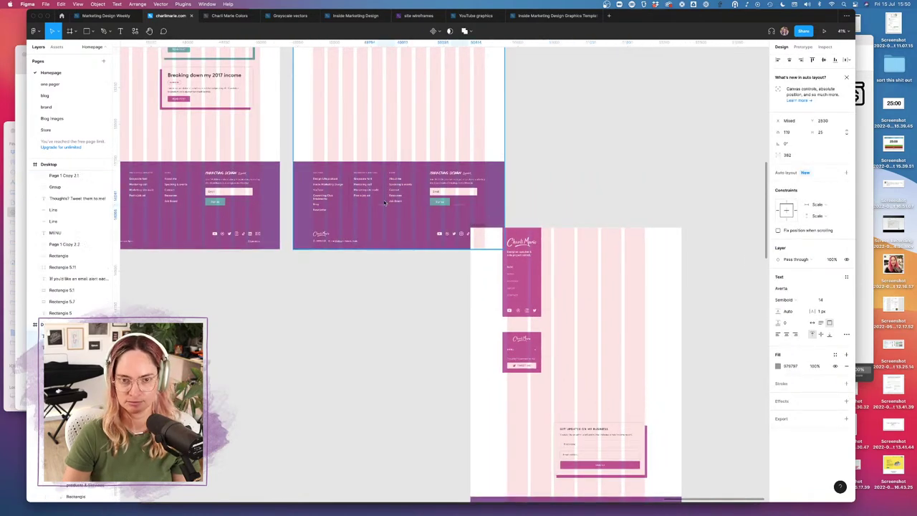
pyautogui.hotkey('ctrl', 'v')
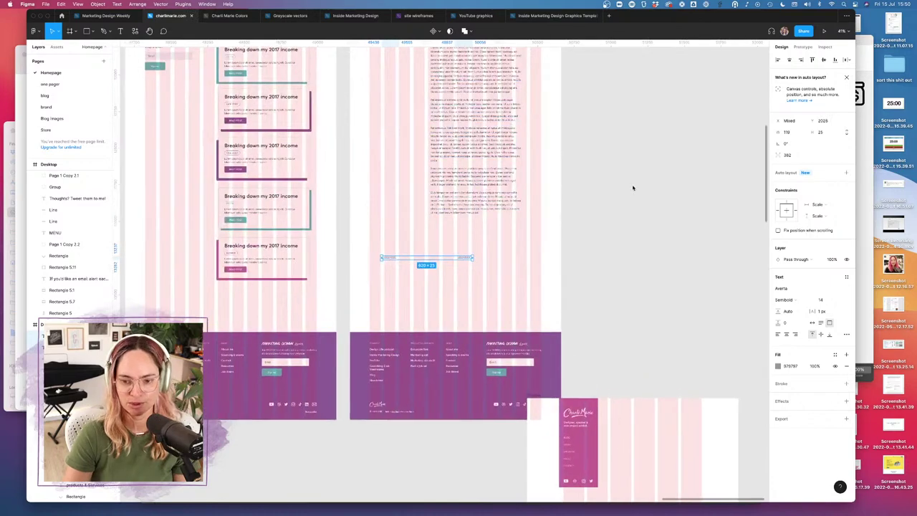
pyautogui.click(616, 229)
pyautogui.scroll(-5, 615, 229)
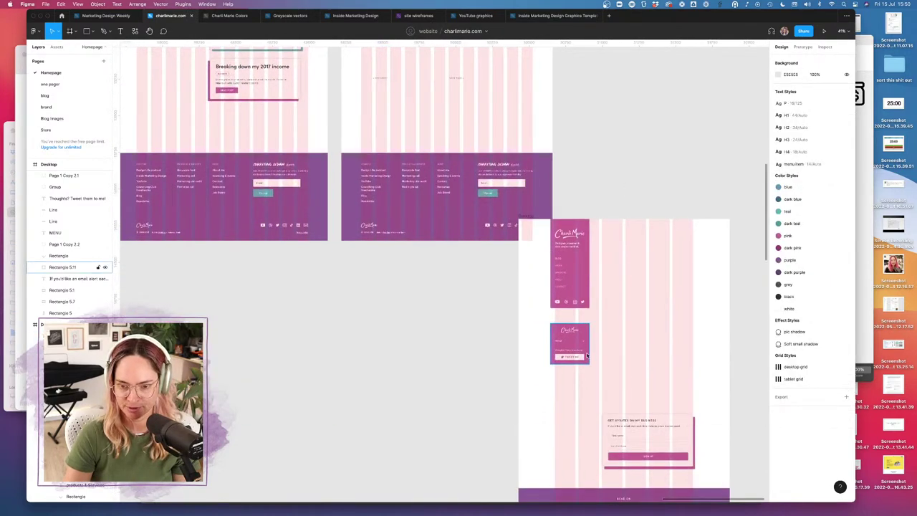
pyautogui.scroll(5, 573, 352)
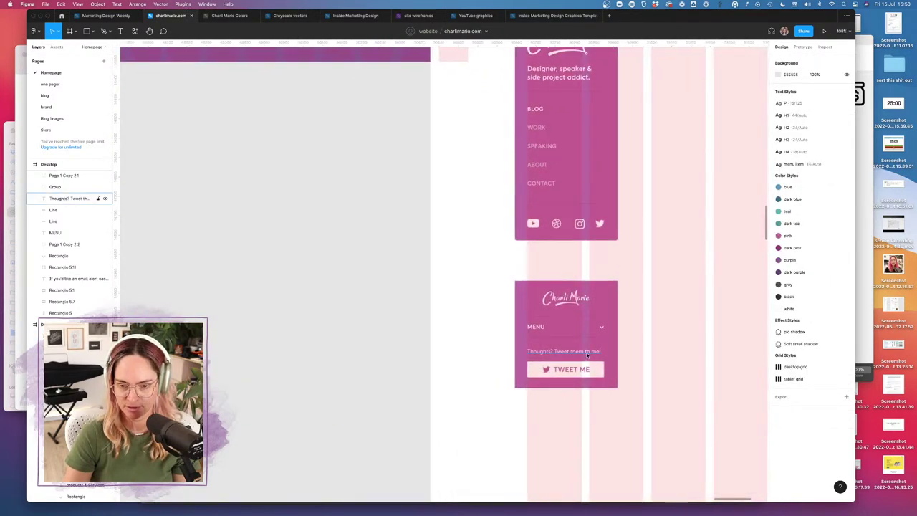
# - Drag the 'Thoughts?' note and TWEET ME button together into the desktop article frame
pyautogui.click(573, 351)
pyautogui.keyDown('shift'); pyautogui.click(595, 376); pyautogui.keyUp('shift')
pyautogui.scroll(-5, 594, 376)
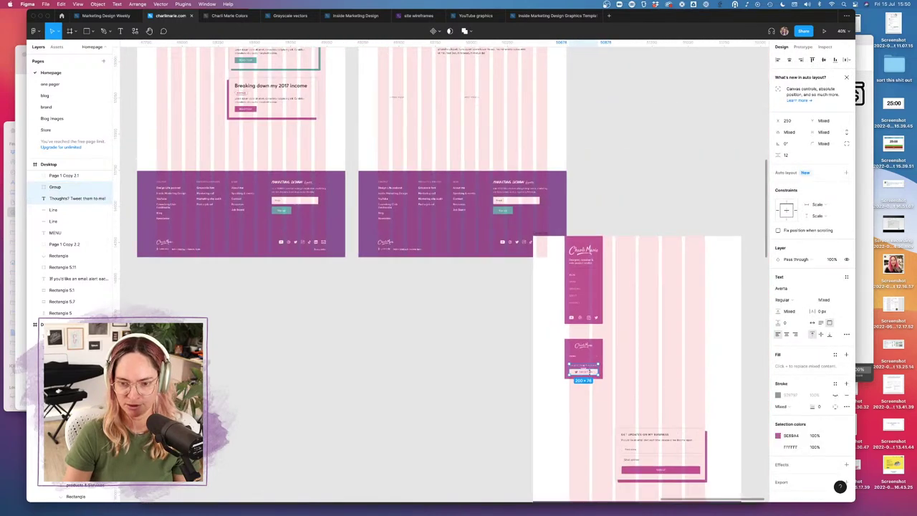
pyautogui.moveTo(591, 374); pyautogui.dragTo(405, 75)
pyautogui.scroll(4, 406, 75)
pyautogui.scroll(2, 437, 93)
pyautogui.click(598, 221)
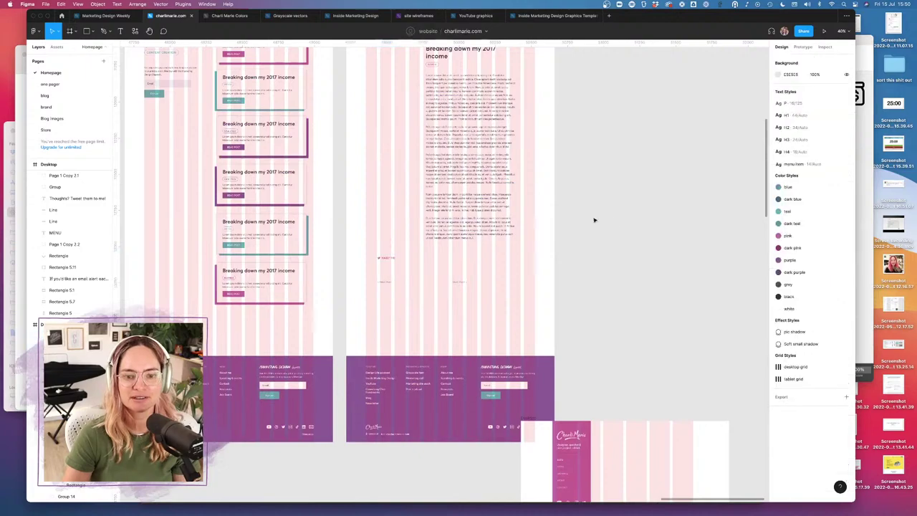
pyautogui.scroll(4, 410, 222)
pyautogui.hscroll(-3, 410, 222)
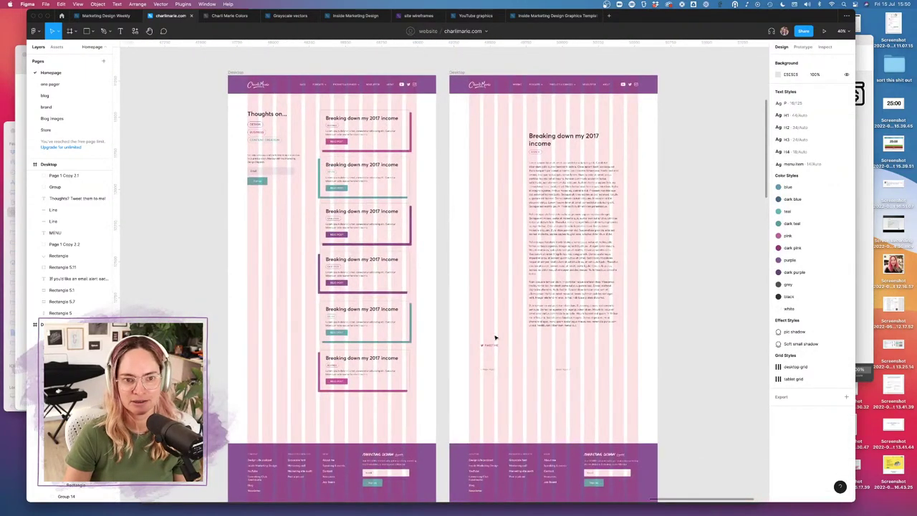
# - Duplicate the newsletter sign-up block under 'Thoughts on...' into the article page
pyautogui.moveTo(238, 153); pyautogui.dragTo(307, 205)
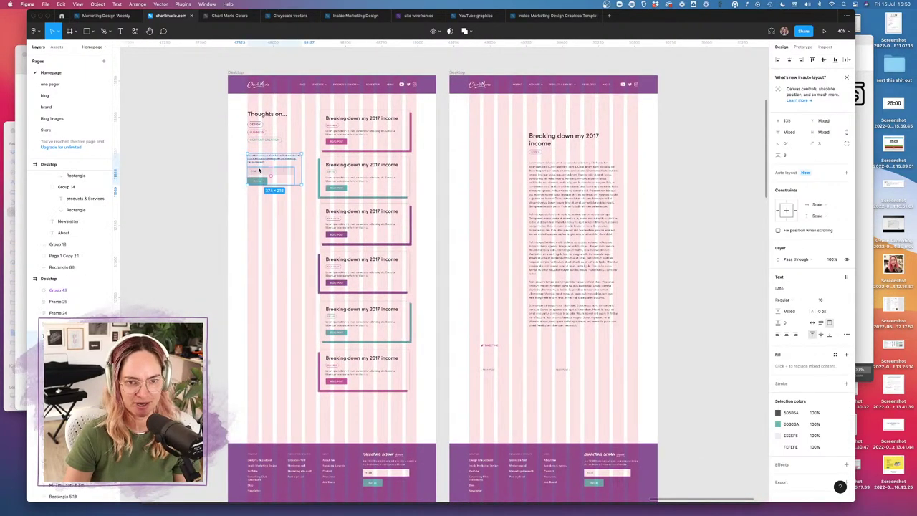
pyautogui.moveTo(259, 172); pyautogui.dragTo(482, 176)
pyautogui.click(725, 198)
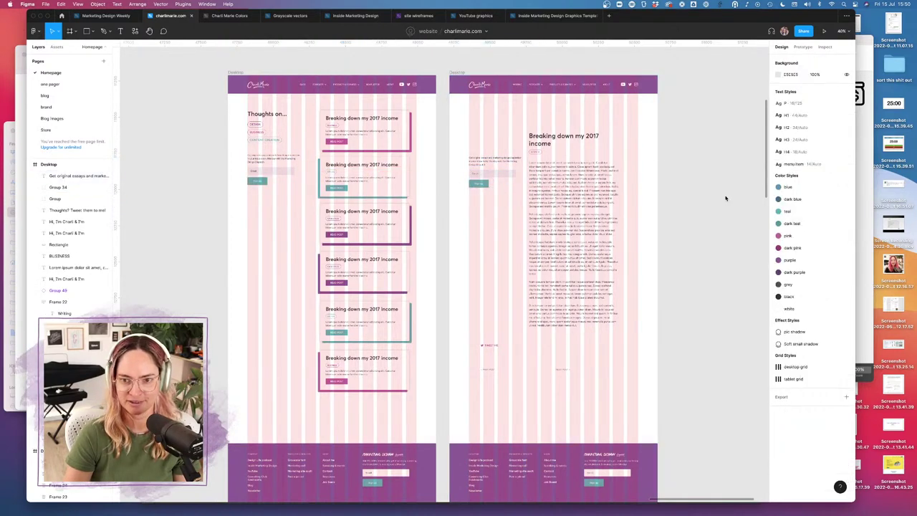
# - Nudge the article body text in the right frame slightly upward
pyautogui.moveTo(532, 126); pyautogui.dragTo(679, 362)
pyautogui.scroll(5, 608, 247)
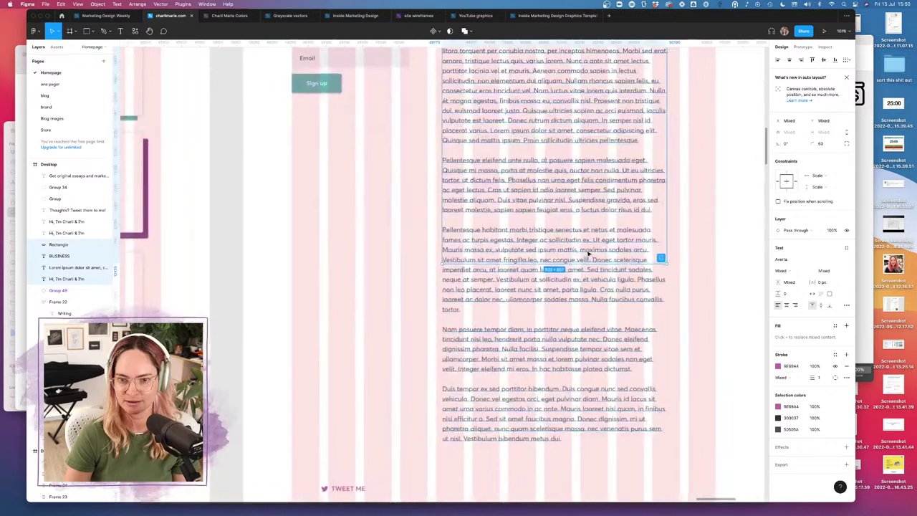
pyautogui.moveTo(486, 303); pyautogui.dragTo(511, 243)
pyautogui.scroll(5, 511, 243)
pyautogui.hscroll(-5, 511, 243)
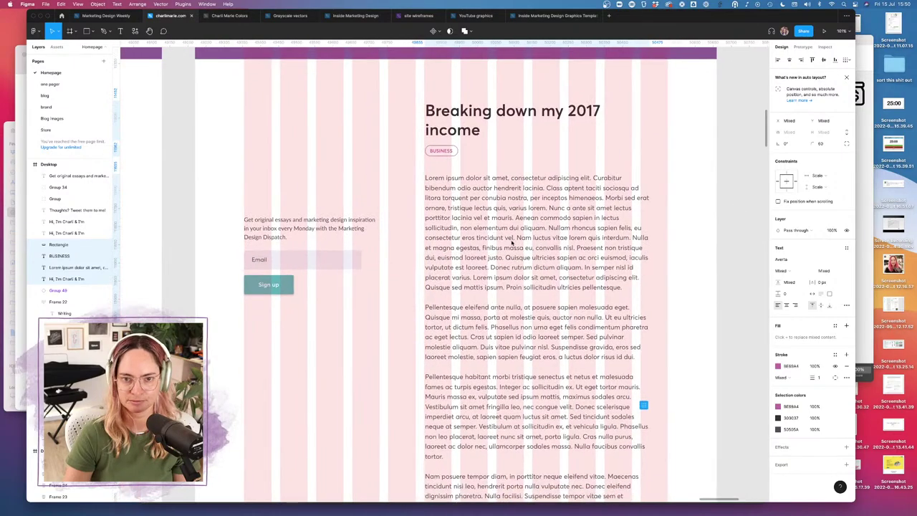
pyautogui.scroll(-3, 512, 243)
pyautogui.hscroll(5, 512, 243)
pyautogui.click(653, 253)
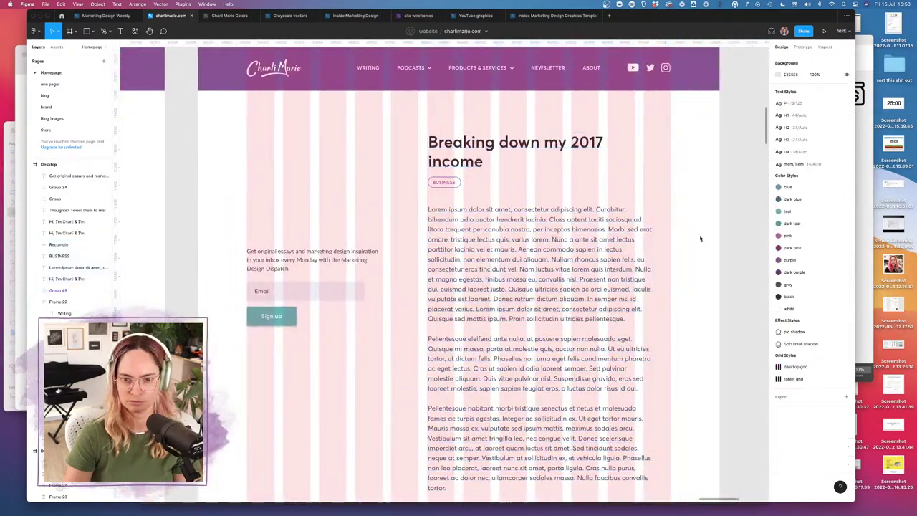
# - Move the copied newsletter text and email form up beside the article heading
pyautogui.scroll(-15, 653, 253)
pyautogui.hscroll(1, 653, 253)
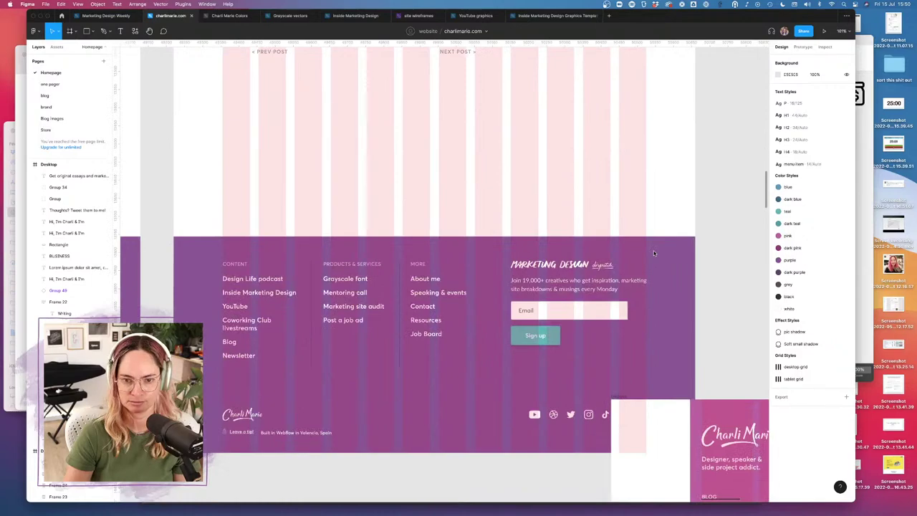
pyautogui.scroll(-8, 653, 253)
pyautogui.hscroll(3, 653, 253)
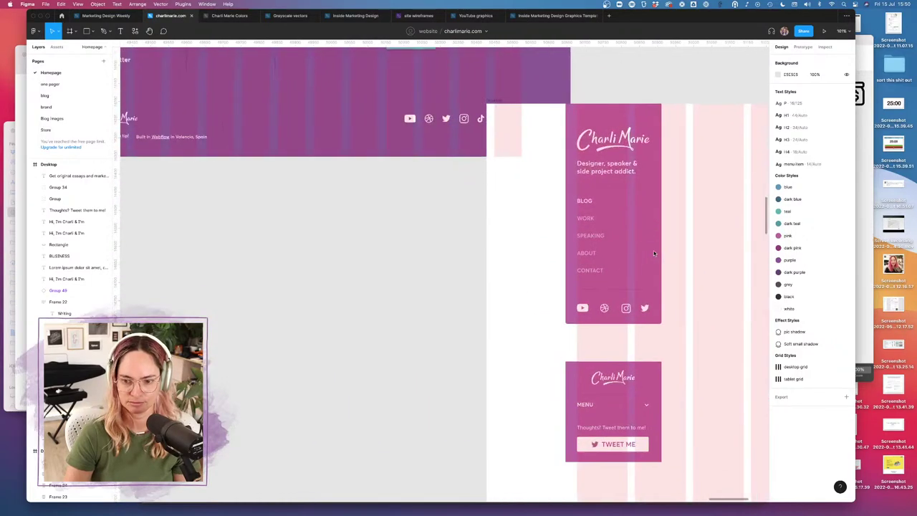
pyautogui.scroll(-5, 546, 250)
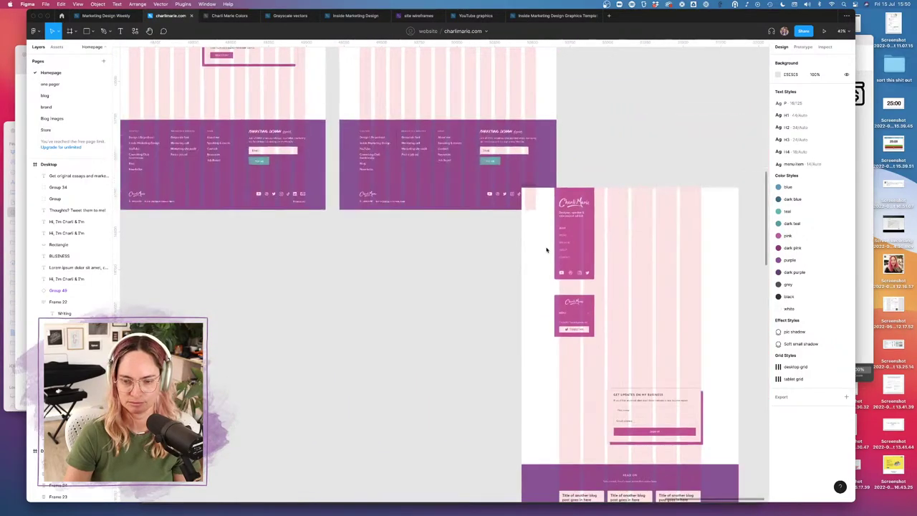
pyautogui.scroll(4, 545, 250)
pyautogui.scroll(5, 547, 248)
pyautogui.scroll(5, 405, 292)
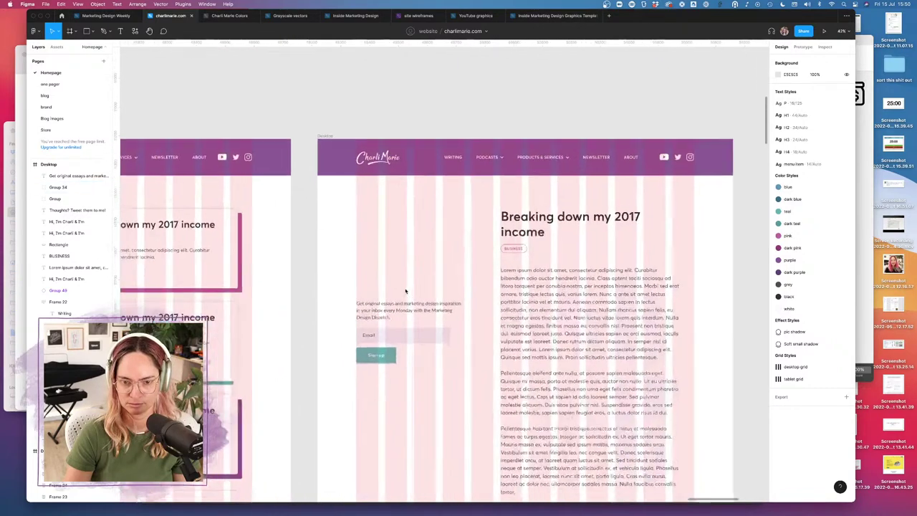
pyautogui.moveTo(352, 291); pyautogui.dragTo(418, 374)
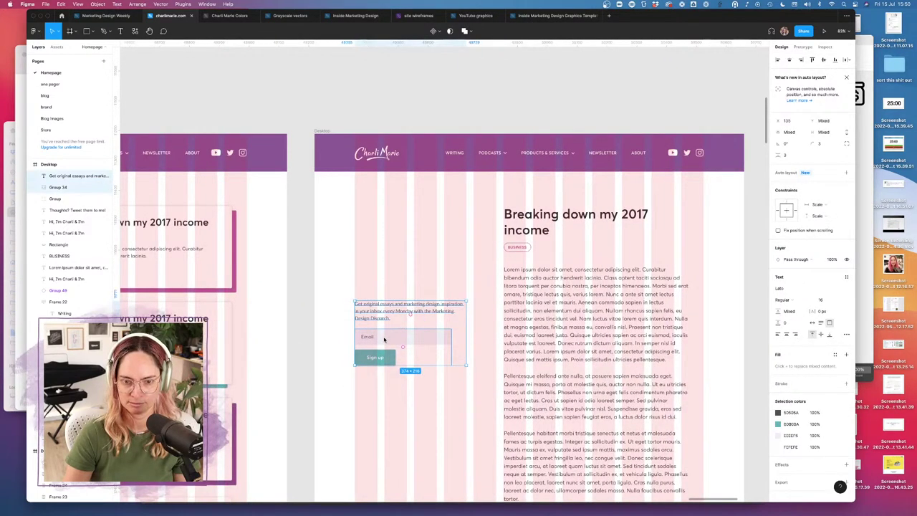
pyautogui.moveTo(384, 339); pyautogui.dragTo(384, 248)
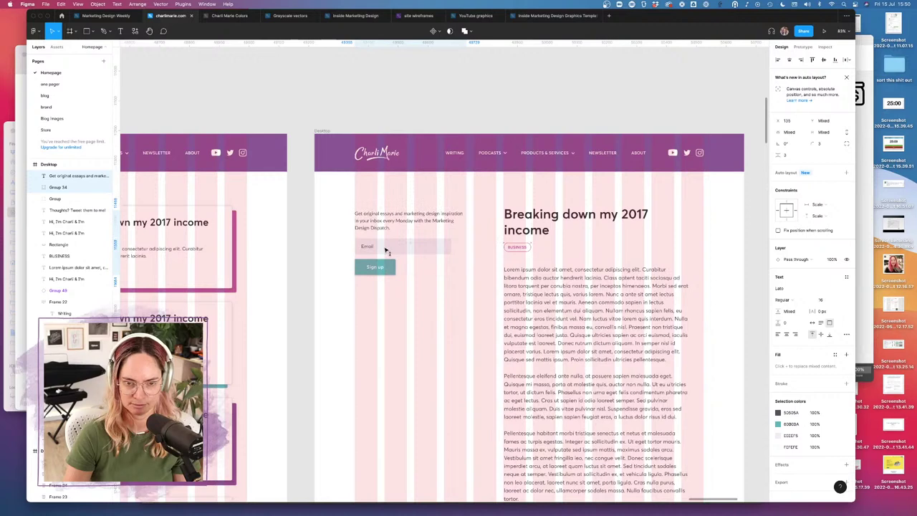
pyautogui.click(430, 348)
# - Hide the layout grids with Ctrl+G
pyautogui.hscroll(-10, 430, 348)
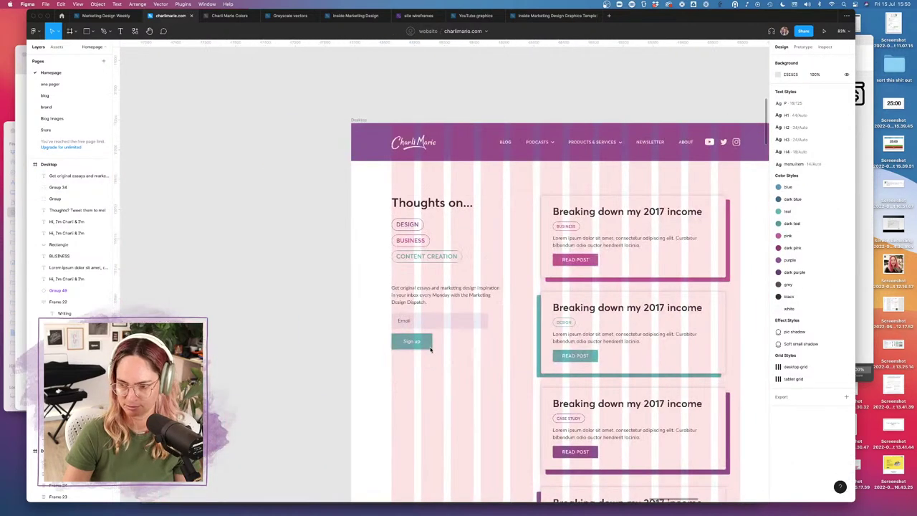
pyautogui.hscroll(2, 430, 349)
pyautogui.hotkey('ctrl', 'g')
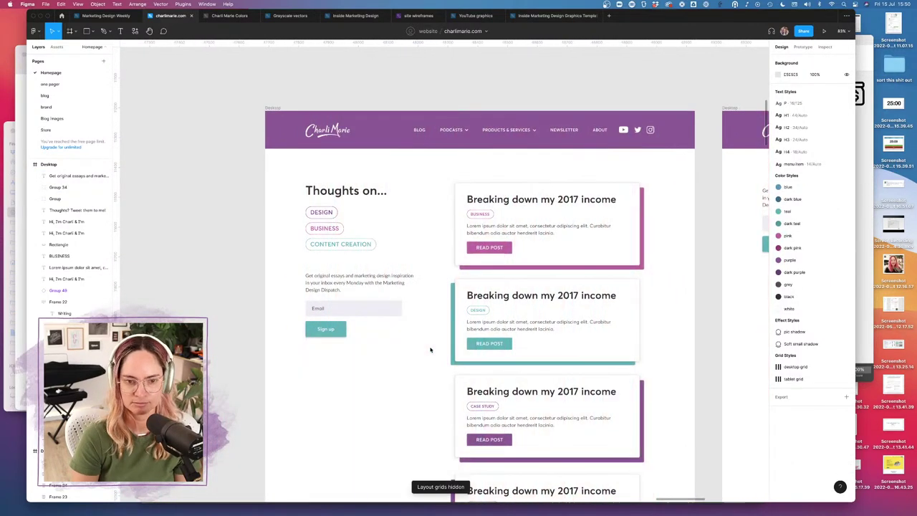
pyautogui.hscroll(15, 419, 270)
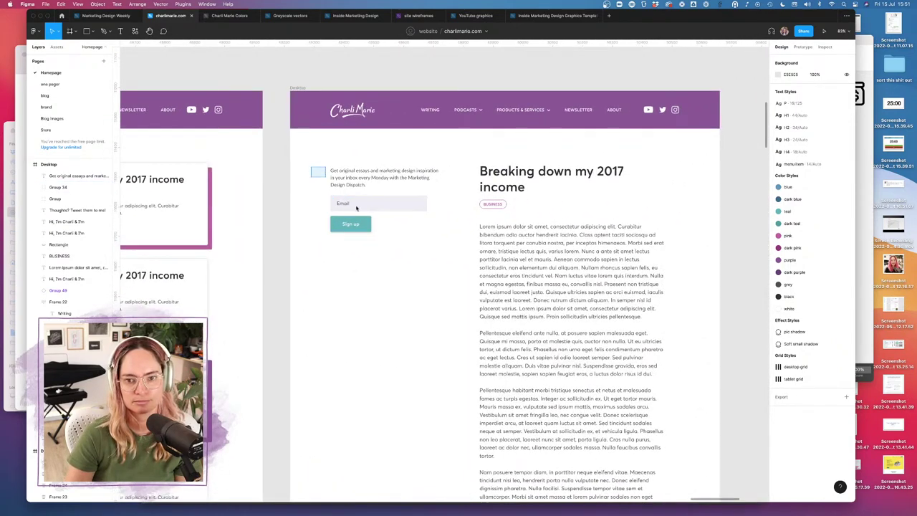
# - Reposition the newsletter sign-up group in the sidebar
pyautogui.click(356, 208)
pyautogui.moveTo(356, 208); pyautogui.dragTo(444, 360)
pyautogui.scroll(-3, 444, 358)
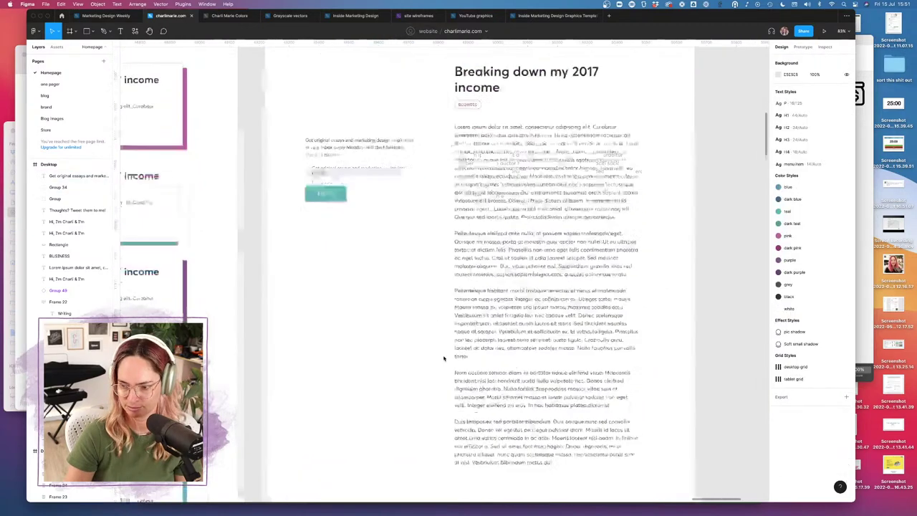
pyautogui.scroll(-4, 443, 358)
# - Change the TWEET ME button's fill from white to purple BC5097
pyautogui.click(337, 400)
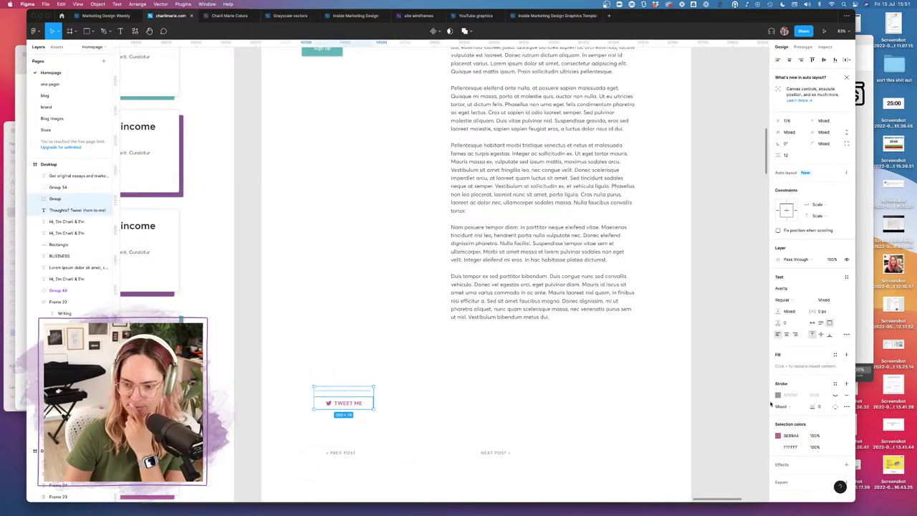
pyautogui.click(778, 447)
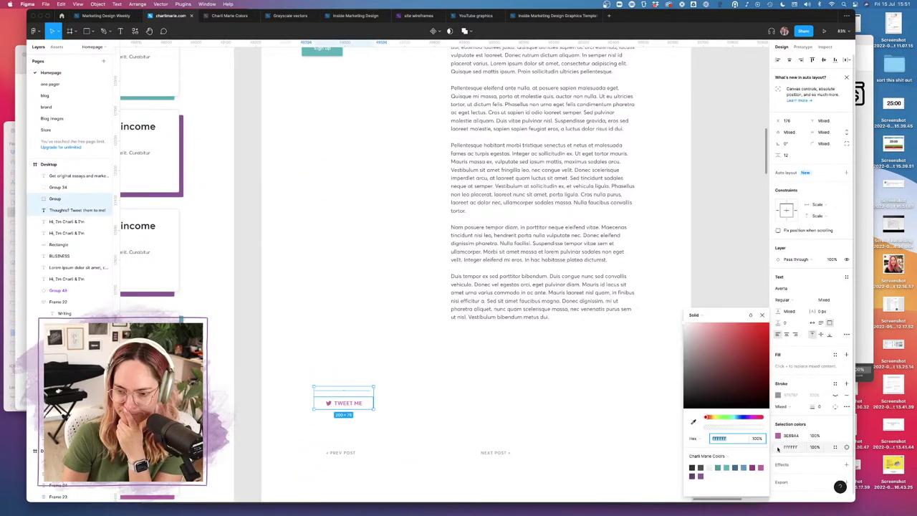
pyautogui.click(701, 476)
pyautogui.click(365, 368)
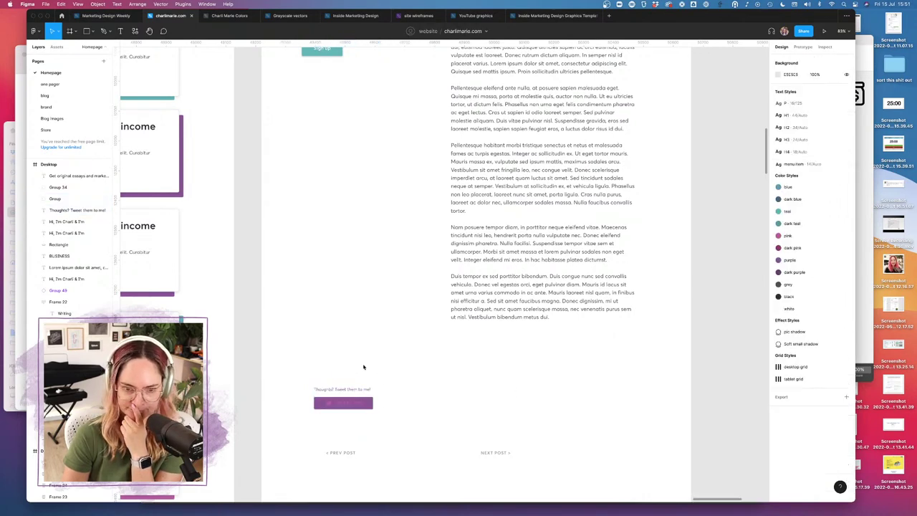
# - Move the tweet note and button up beside the email form
pyautogui.moveTo(315, 365); pyautogui.dragTo(400, 422)
pyautogui.moveTo(343, 401); pyautogui.dragTo(358, 106)
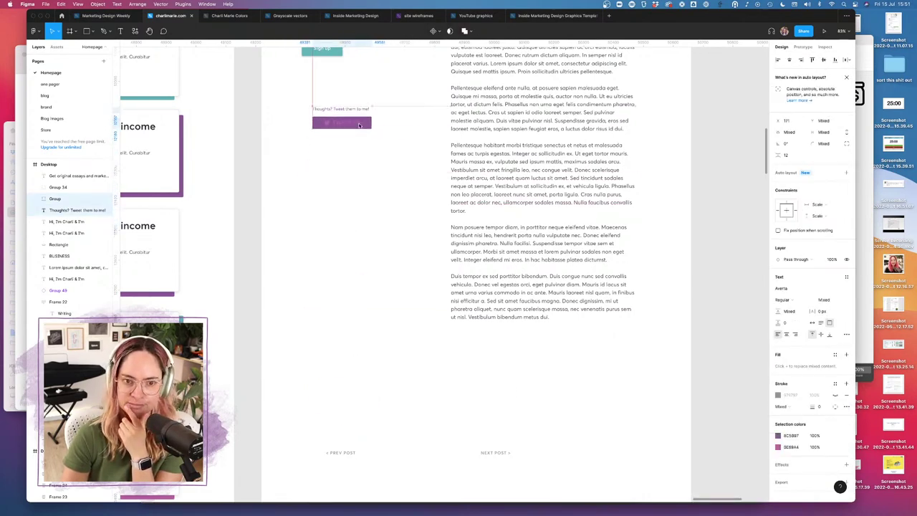
pyautogui.scroll(5, 365, 129)
pyautogui.moveTo(384, 435); pyautogui.dragTo(378, 136)
pyautogui.click(447, 251)
pyautogui.scroll(-5, 446, 251)
pyautogui.scroll(5, 446, 251)
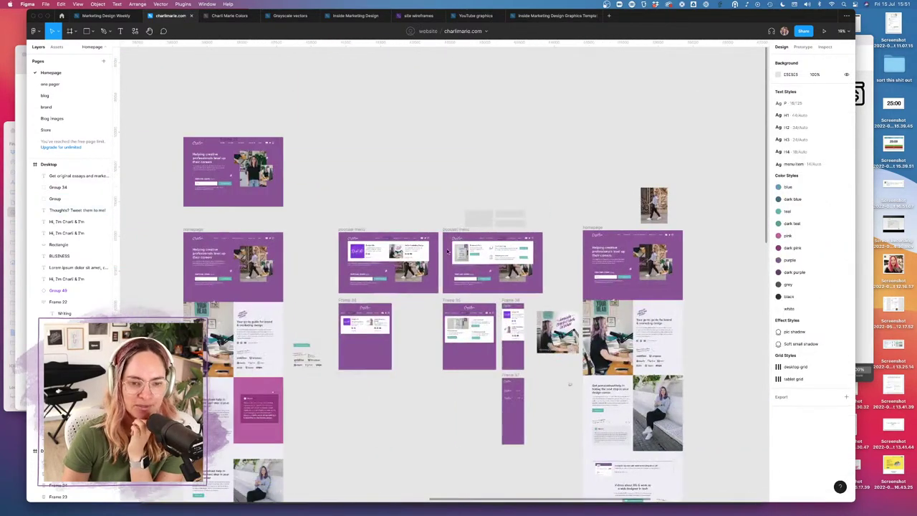
pyautogui.hscroll(5, 447, 250)
pyautogui.scroll(-5, 447, 251)
pyautogui.scroll(5, 340, 225)
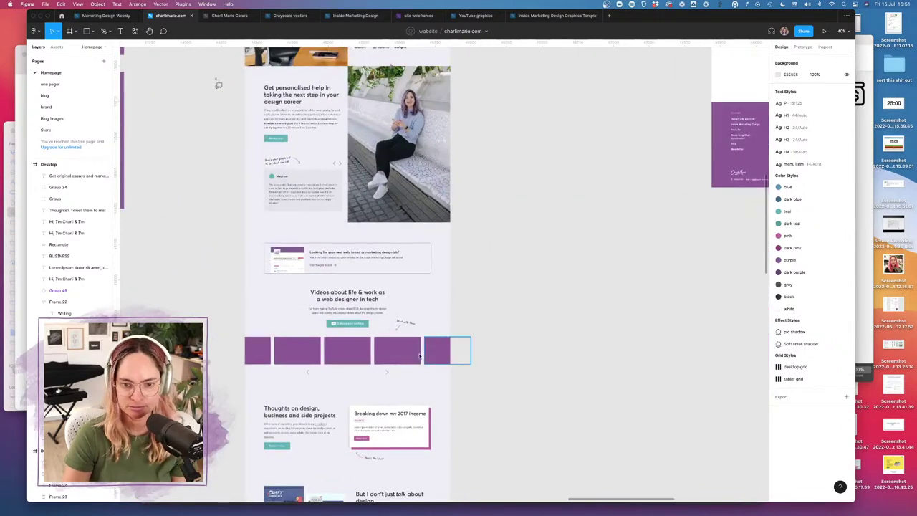
# - Copy the homepage's handwritten 'Start with these' note and arrow and paste them into the blog frame
pyautogui.click(396, 329)
pyautogui.keyDown('shift'); pyautogui.click(395, 332); pyautogui.keyUp('shift')
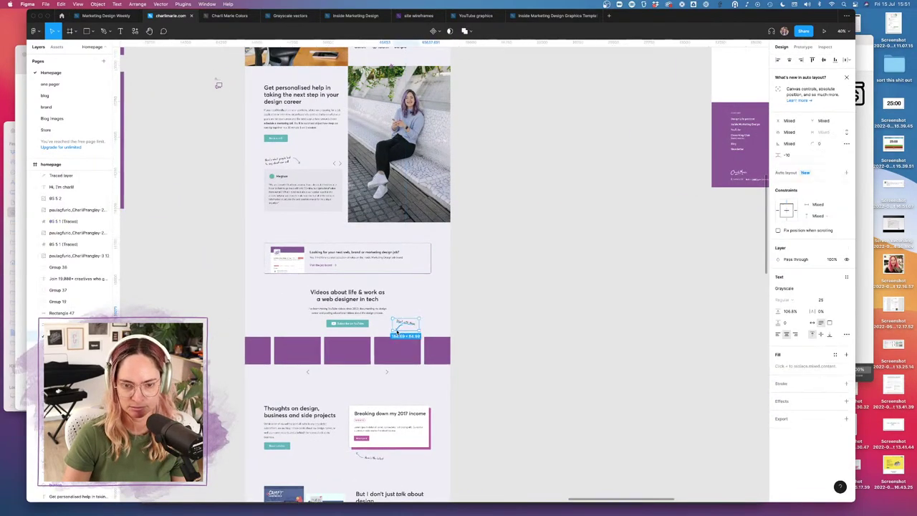
pyautogui.scroll(-10, 506, 314)
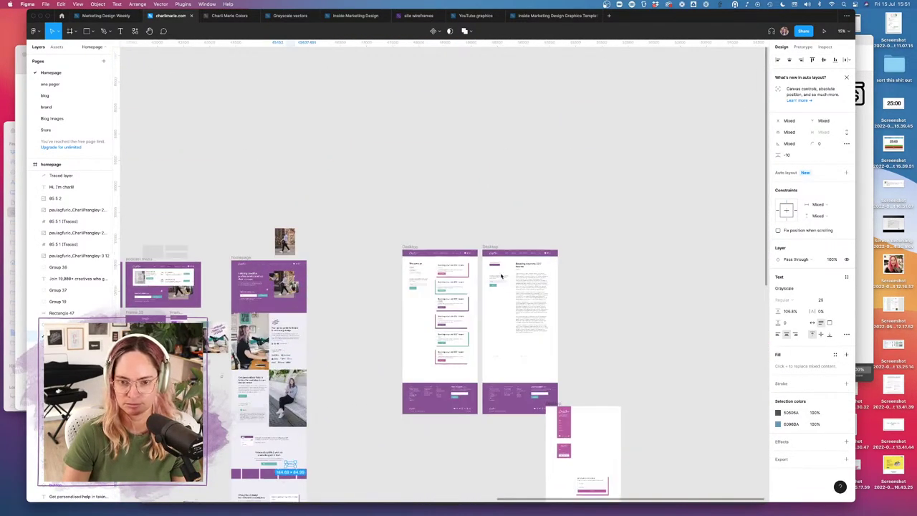
pyautogui.scroll(10, 501, 274)
pyautogui.press('Escape')
pyautogui.press('super+v')
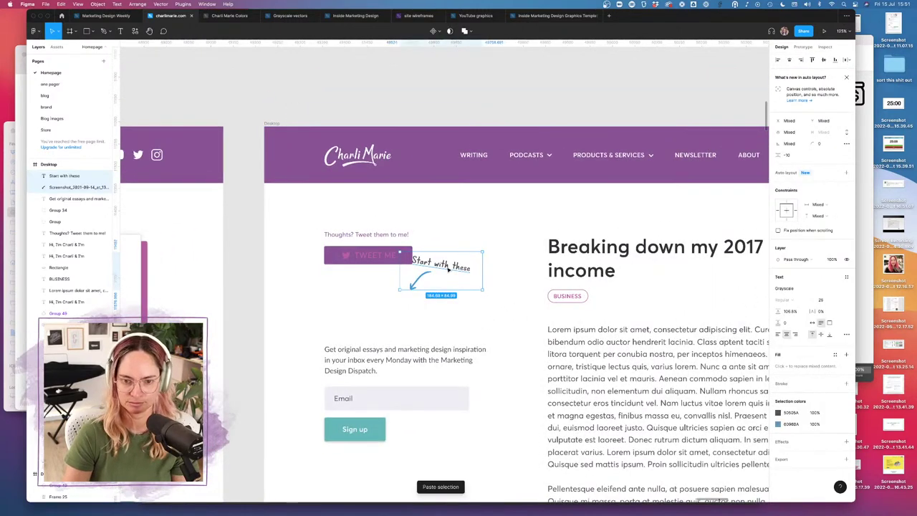
# - Place the pasted note below Tweet Me and reword it 'Share your thoughts on the article', no question mark
pyautogui.moveTo(449, 270); pyautogui.dragTo(464, 285)
pyautogui.click(463, 285)
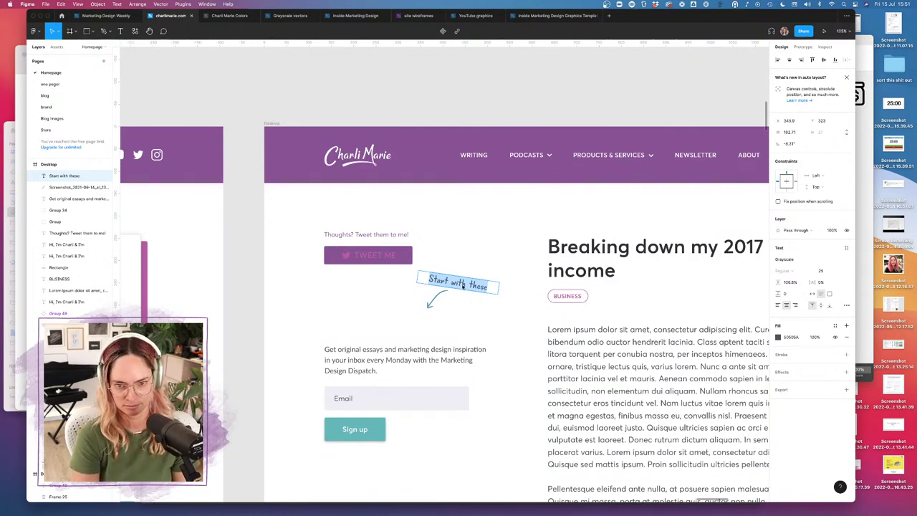
pyautogui.press('Return')
pyautogui.write('Thoughts on t')
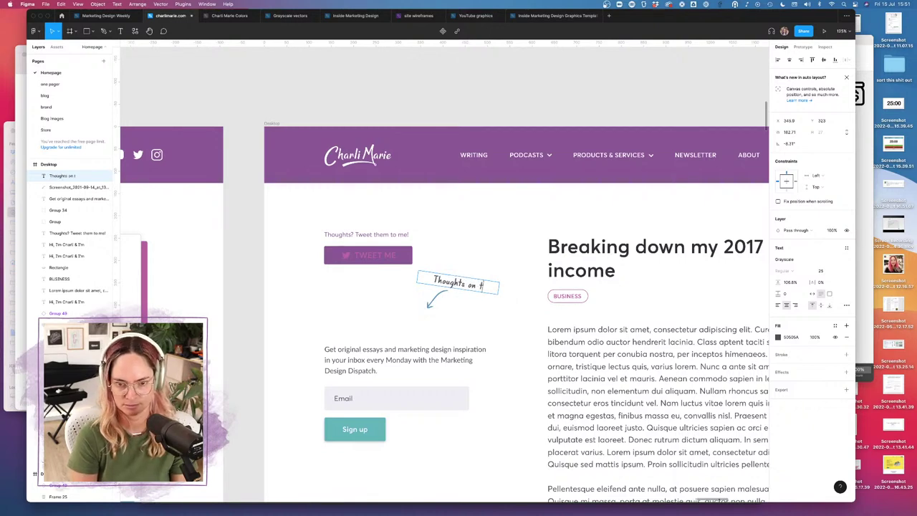
pyautogui.write('he article')
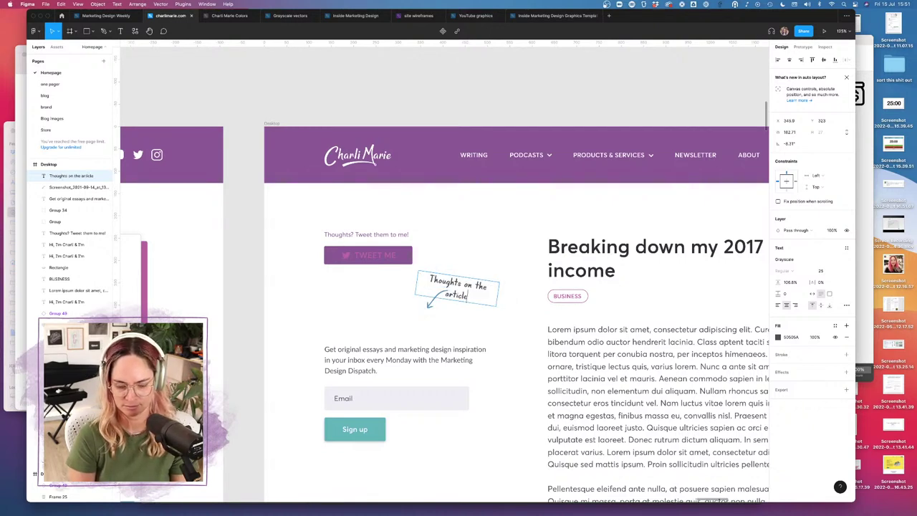
pyautogui.write('?')
pyautogui.doubleClick(434, 282)
pyautogui.write('Got thoughts')
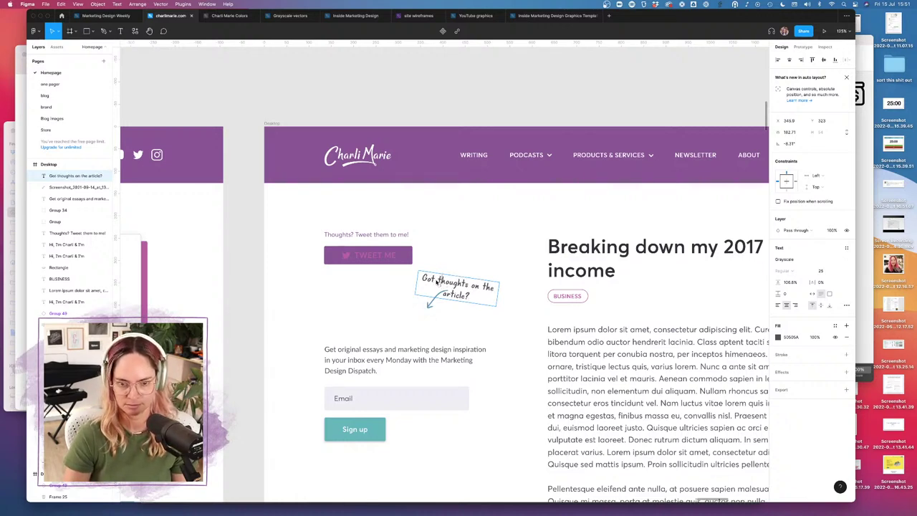
pyautogui.doubleClick(425, 277)
pyautogui.write('Share')
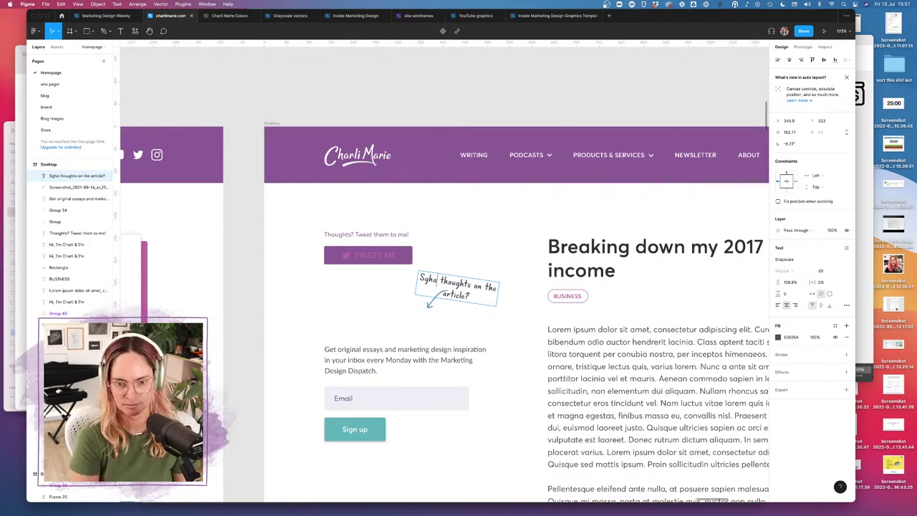
pyautogui.write(' your')
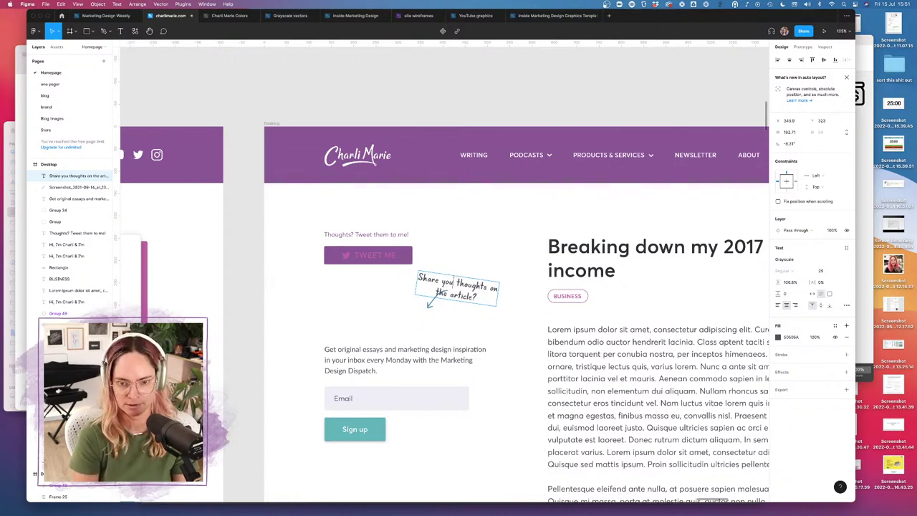
pyautogui.press('BackSpace')
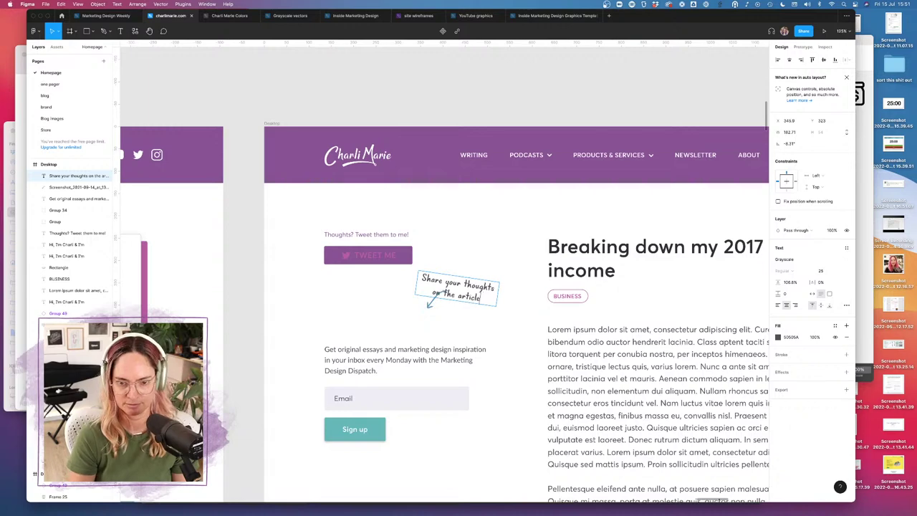
pyautogui.click(493, 255)
# - Delete the 'Thoughts? Tweet them to me!' line and make the TWEET ME label and bird icon white
pyautogui.click(401, 235)
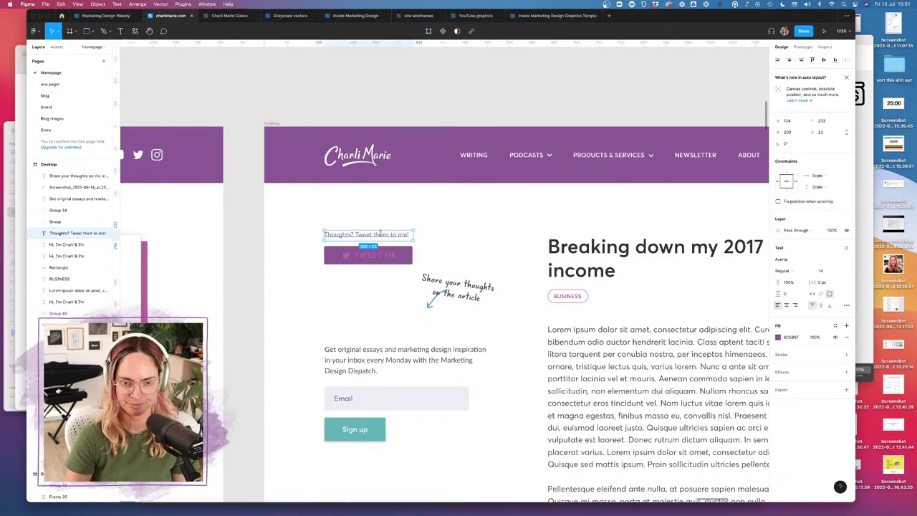
pyautogui.press('Delete')
pyautogui.doubleClick(379, 258)
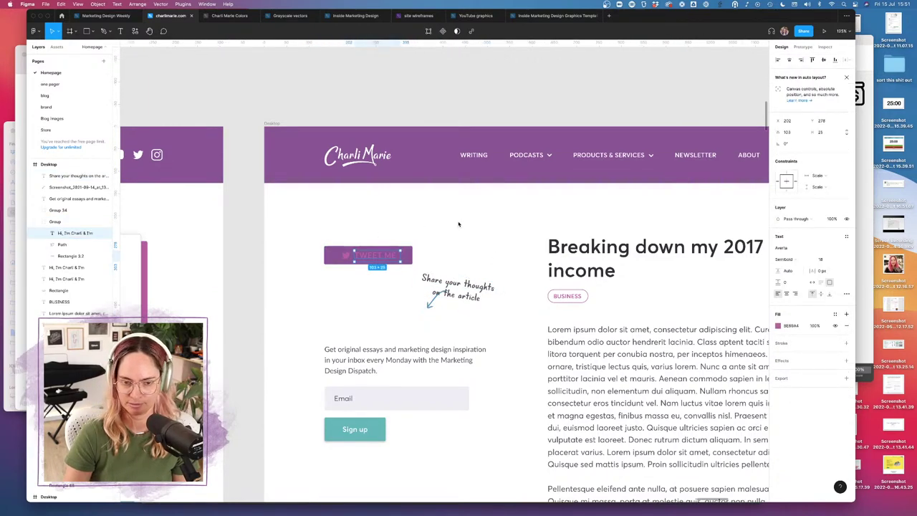
pyautogui.keyDown('shift'); pyautogui.click(347, 256); pyautogui.keyUp('shift')
pyautogui.click(777, 355)
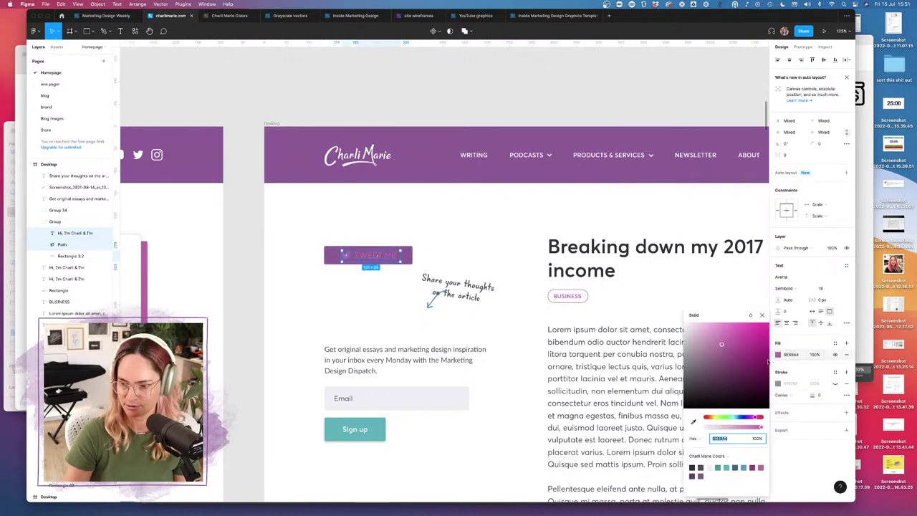
pyautogui.click(707, 476)
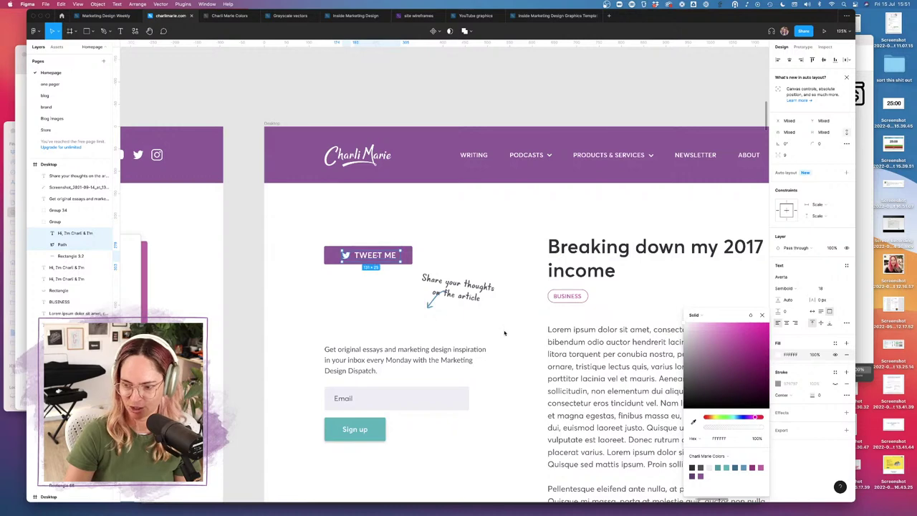
pyautogui.click(413, 303)
# - Left-align the note, move the Tweet Me button down, and set the note just above it
pyautogui.moveTo(452, 282); pyautogui.dragTo(459, 268)
pyautogui.click(776, 305)
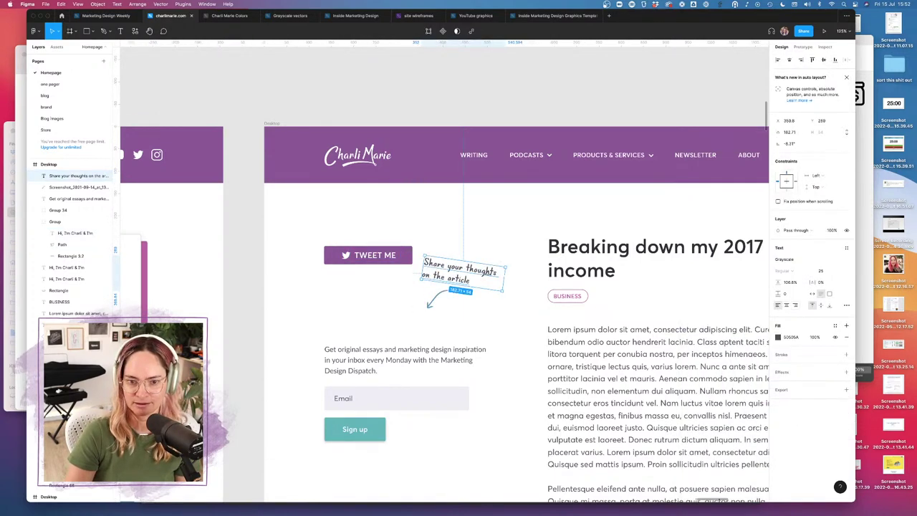
pyautogui.click(392, 285)
pyautogui.click(387, 258)
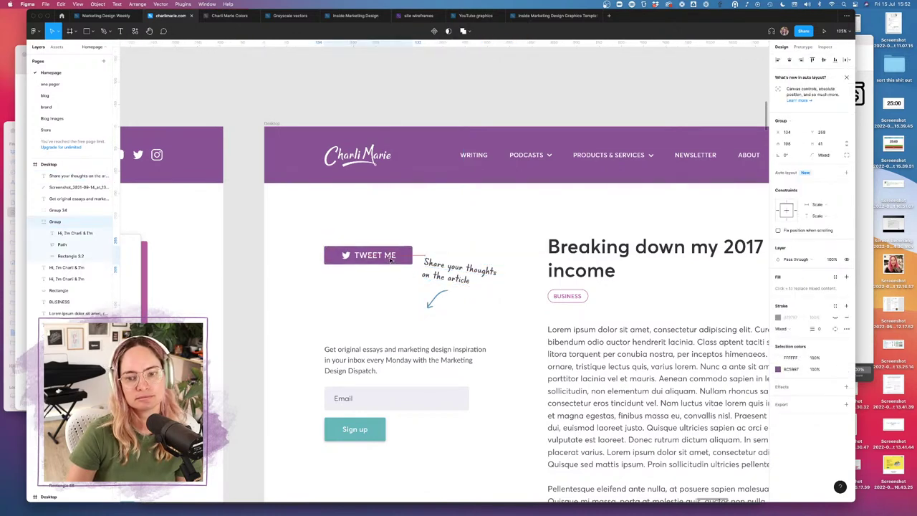
pyautogui.moveTo(390, 260); pyautogui.dragTo(396, 294)
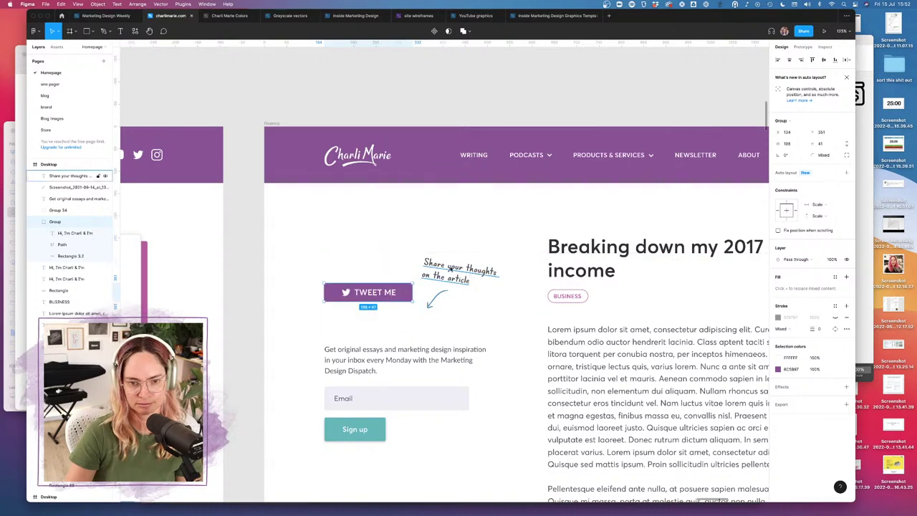
pyautogui.moveTo(497, 267); pyautogui.dragTo(361, 256)
# - Reposition the arrow beside the note so it points at the Tweet Me button
pyautogui.click(431, 284)
pyautogui.moveTo(431, 284); pyautogui.dragTo(386, 267)
pyautogui.click(460, 263)
pyautogui.hscroll(5, 460, 257)
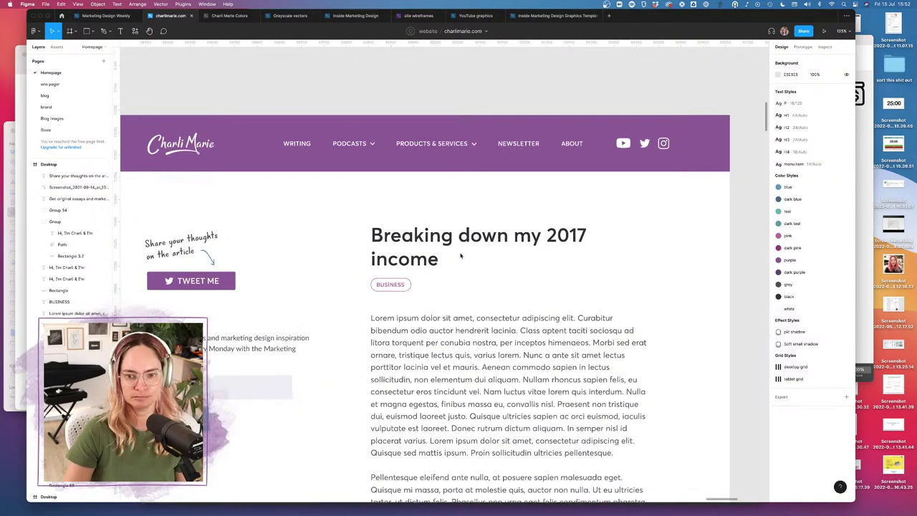
pyautogui.scroll(-2, 461, 251)
pyautogui.hscroll(-2, 461, 251)
# - Nudge the newsletter signup block up with Shift+Up
pyautogui.click(75, 198)
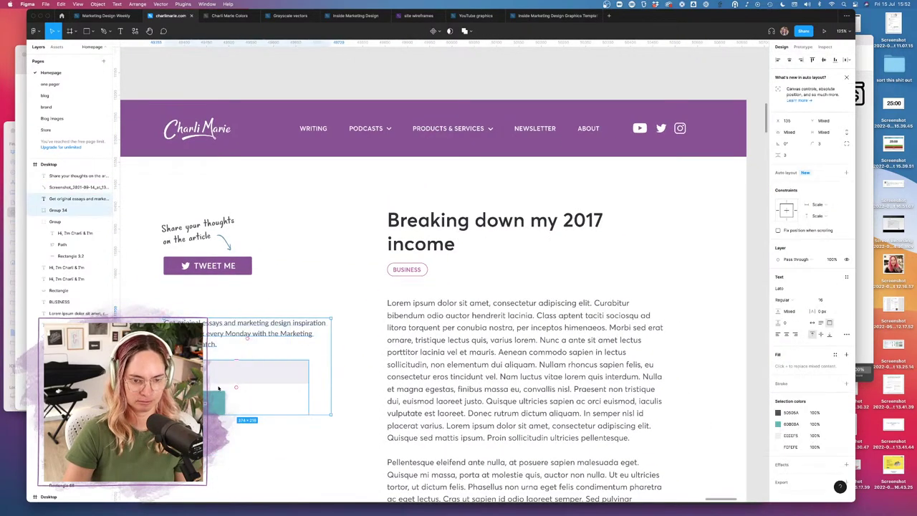
pyautogui.hotkey('shift', 'Up')
pyautogui.click(307, 428)
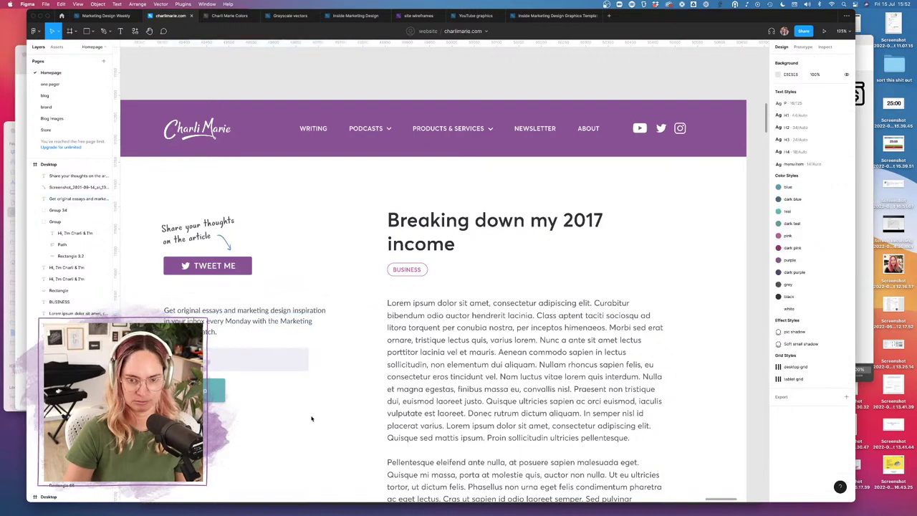
pyautogui.scroll(-3, 311, 418)
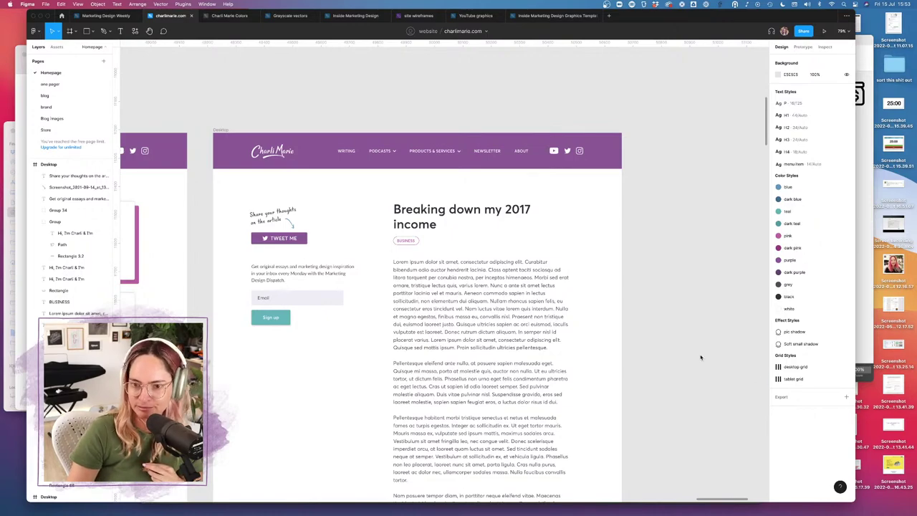
# - Line up NEXT POST and < PREV POST side by side directly under the article text
pyautogui.scroll(-10, 608, 319)
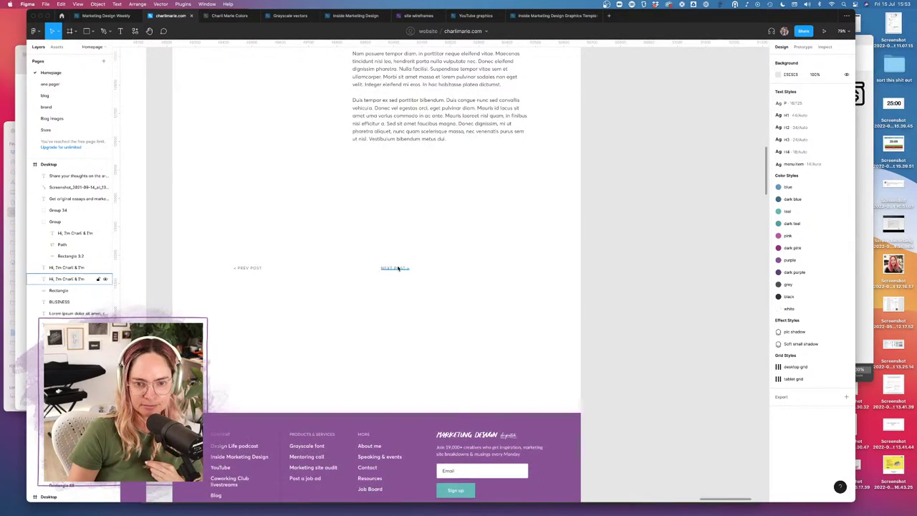
pyautogui.moveTo(393, 271); pyautogui.dragTo(507, 167)
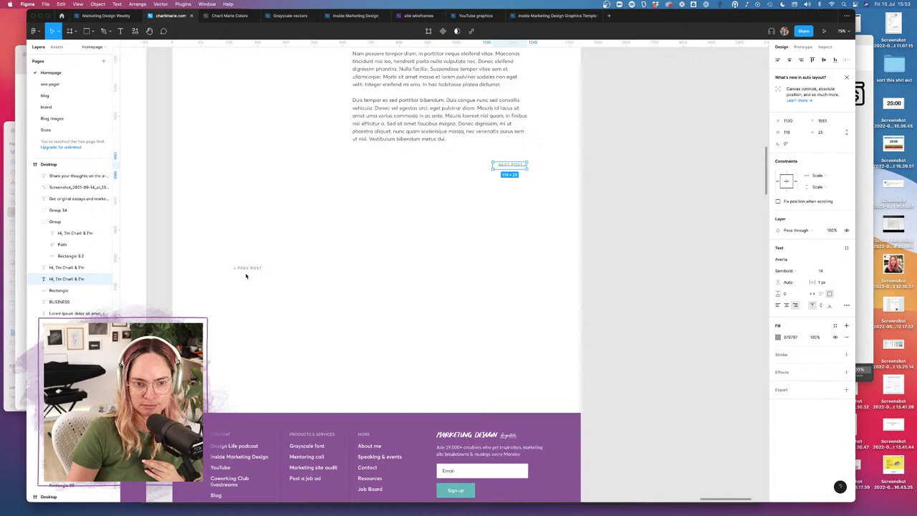
pyautogui.moveTo(245, 276); pyautogui.dragTo(369, 164)
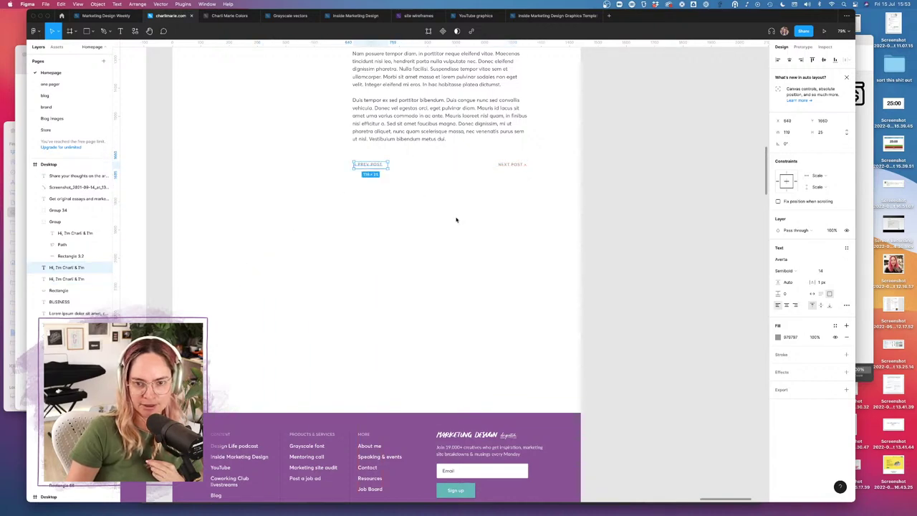
pyautogui.click(456, 219)
pyautogui.scroll(-3, 457, 220)
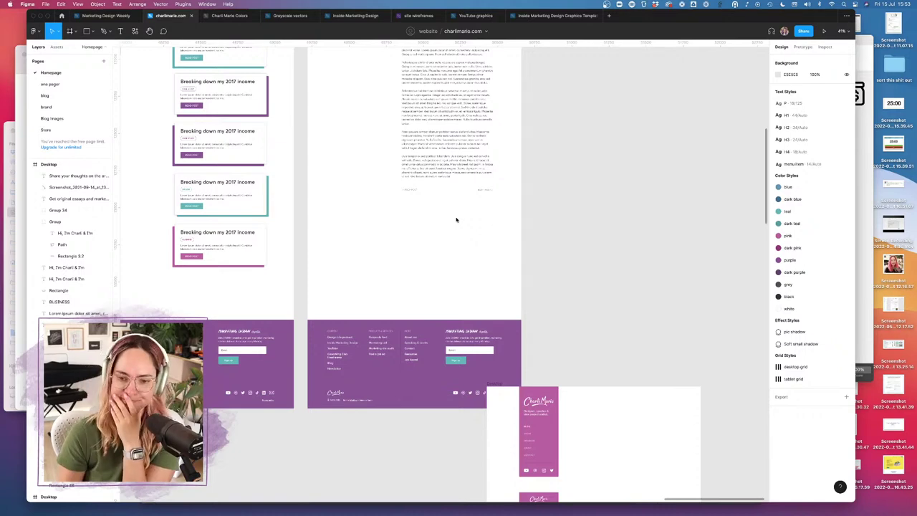
# - Check the Read On section of the live 'The weight of potential' post in Safari, then return to Figma
pyautogui.click(222, 498)
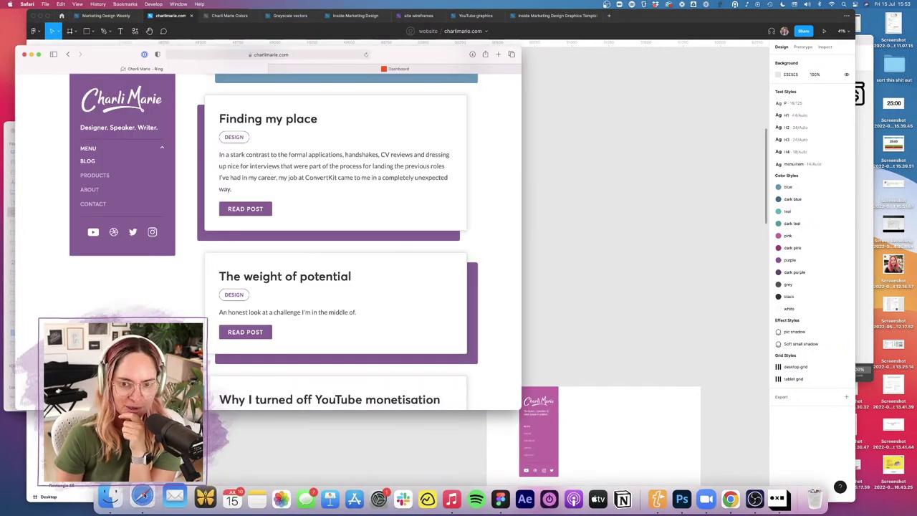
pyautogui.click(297, 272)
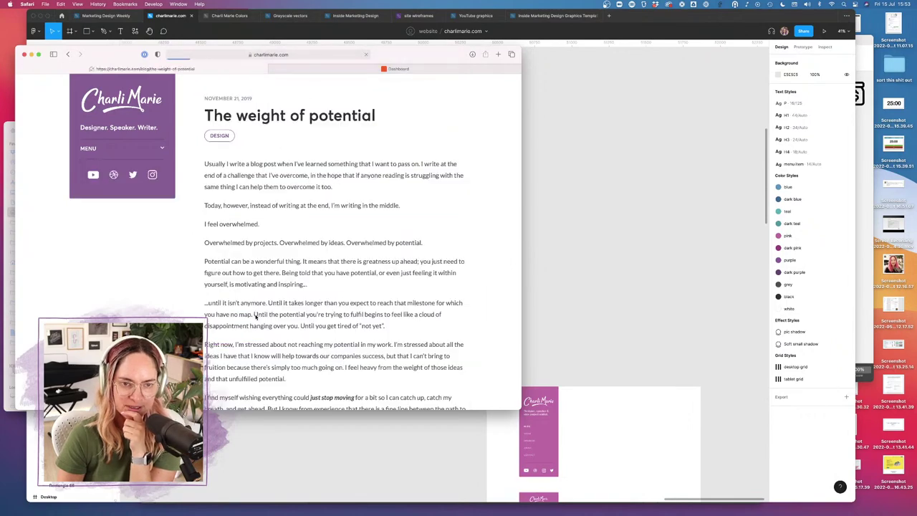
pyautogui.scroll(-20, 298, 272)
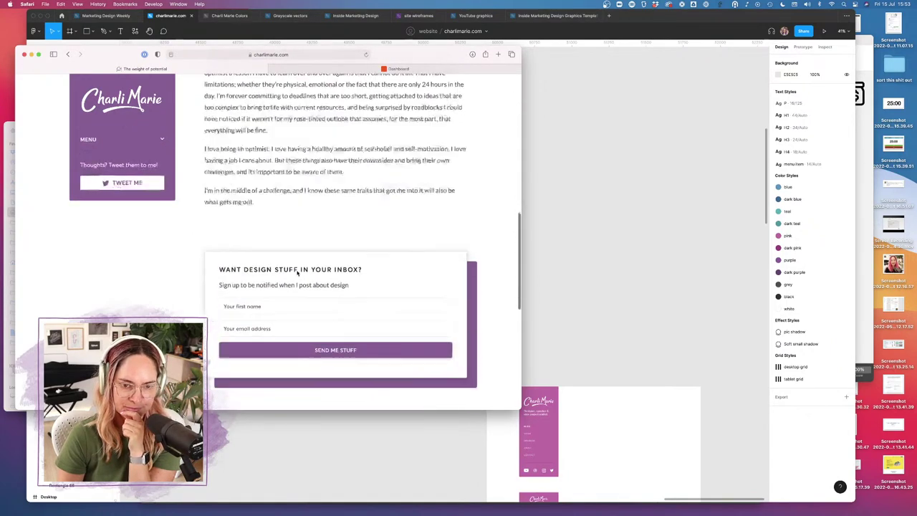
pyautogui.scroll(5, 297, 272)
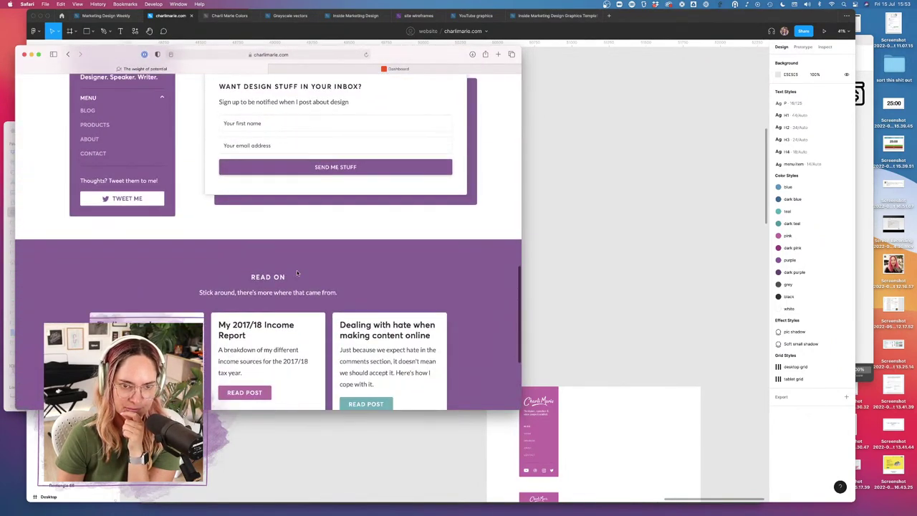
pyautogui.scroll(3, 296, 272)
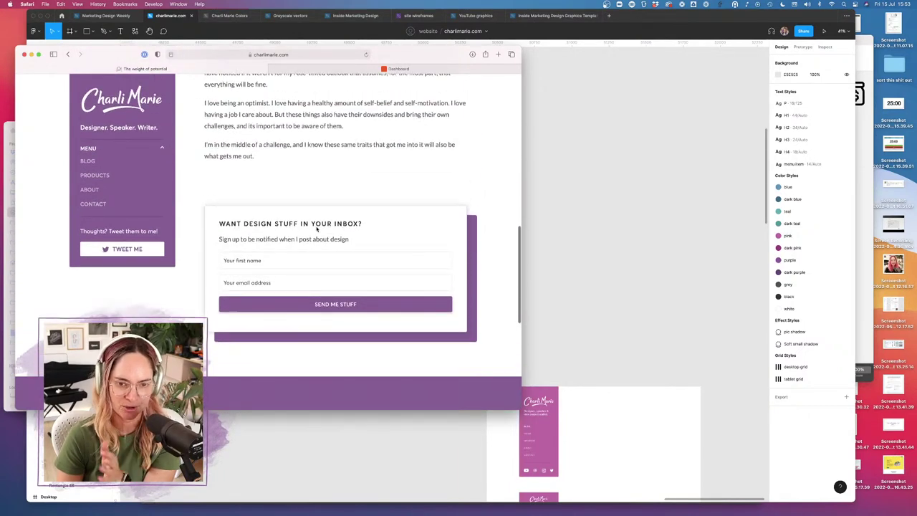
pyautogui.scroll(2, 277, 186)
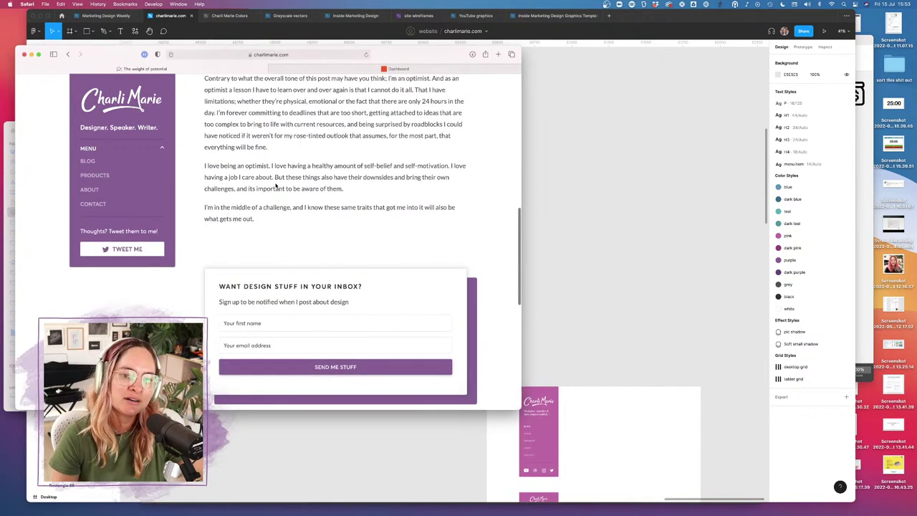
pyautogui.scroll(-6, 277, 182)
pyautogui.scroll(-2, 276, 185)
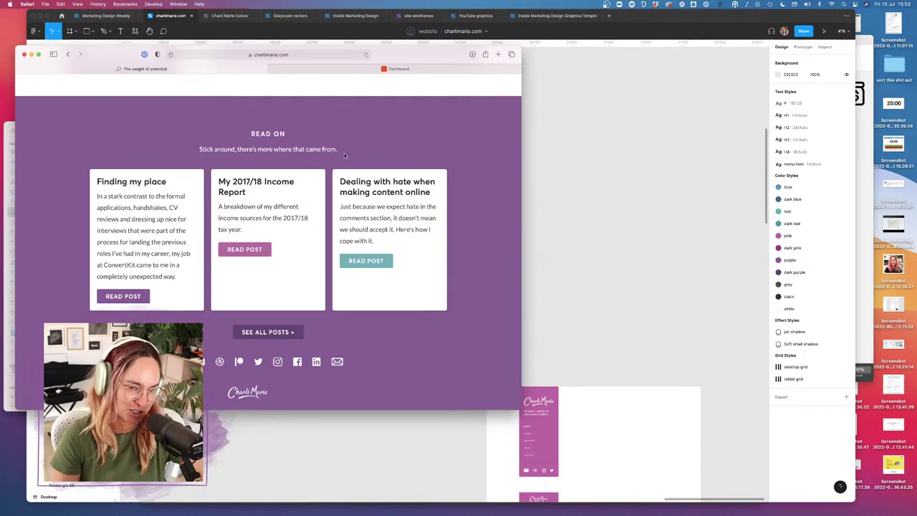
pyautogui.click(597, 162)
pyautogui.scroll(10, 544, 154)
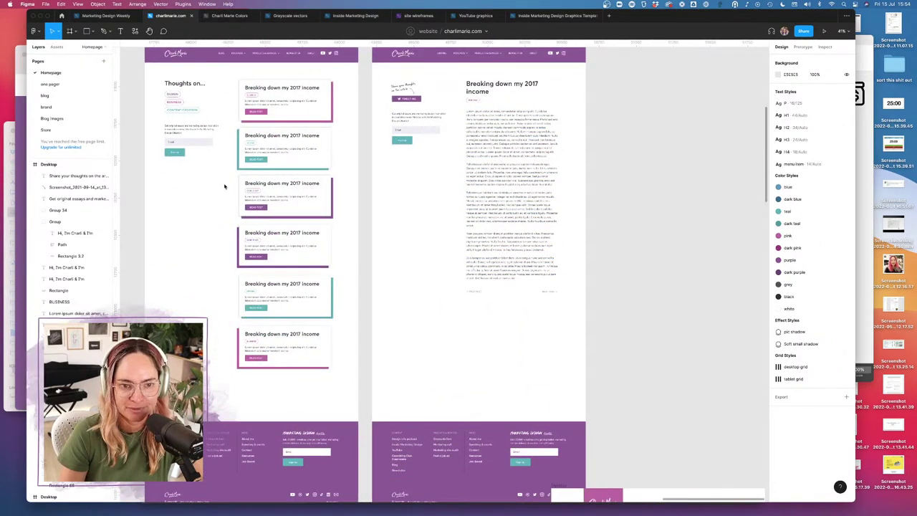
# - Move the first related-post card below the article, show layout grids, and narrow it to the grid
pyautogui.click(240, 143)
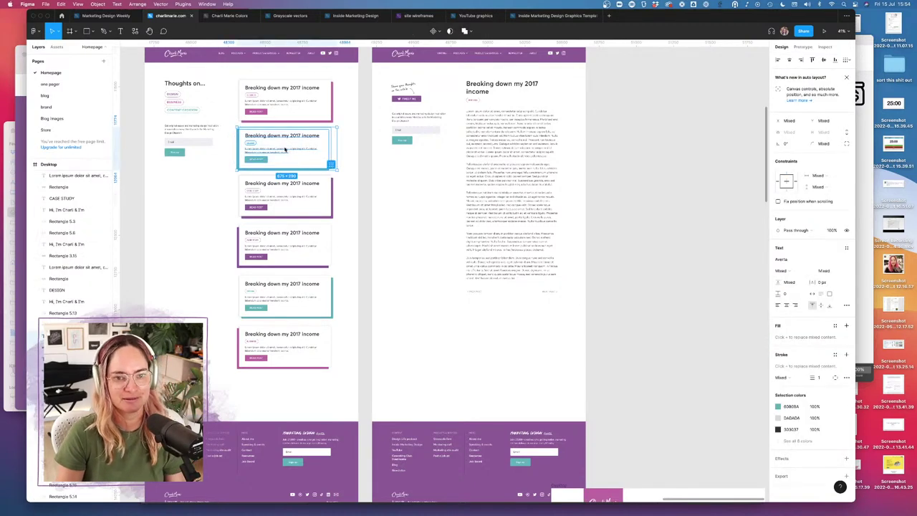
pyautogui.moveTo(285, 151); pyautogui.dragTo(444, 334)
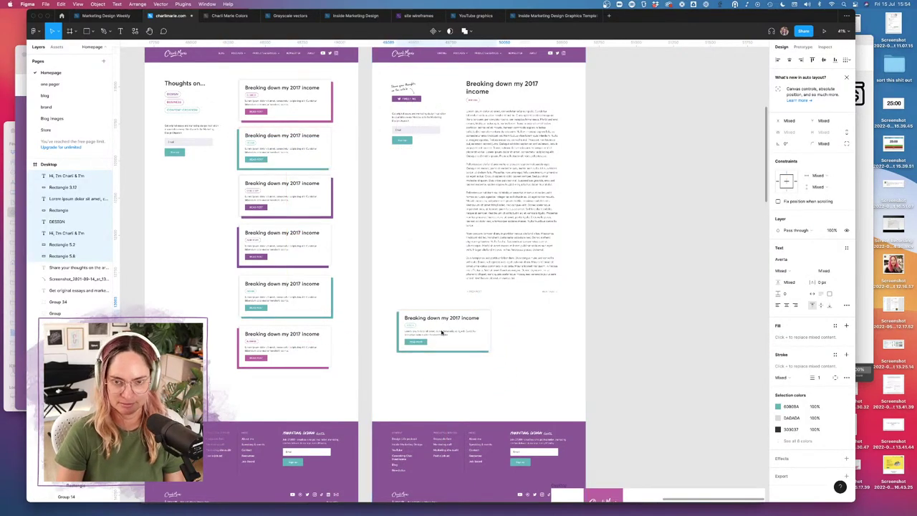
pyautogui.hotkey('ctrl', 'g')
pyautogui.scroll(5, 441, 330)
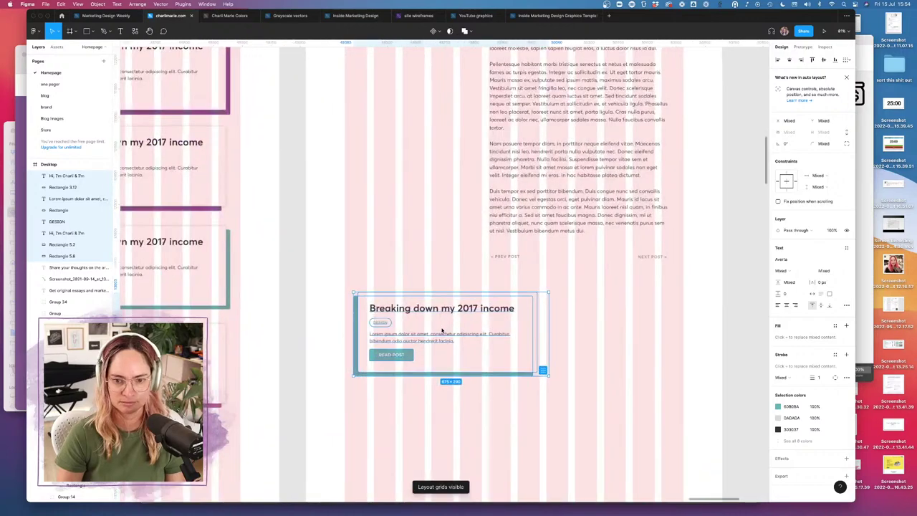
pyautogui.moveTo(442, 329); pyautogui.dragTo(435, 338)
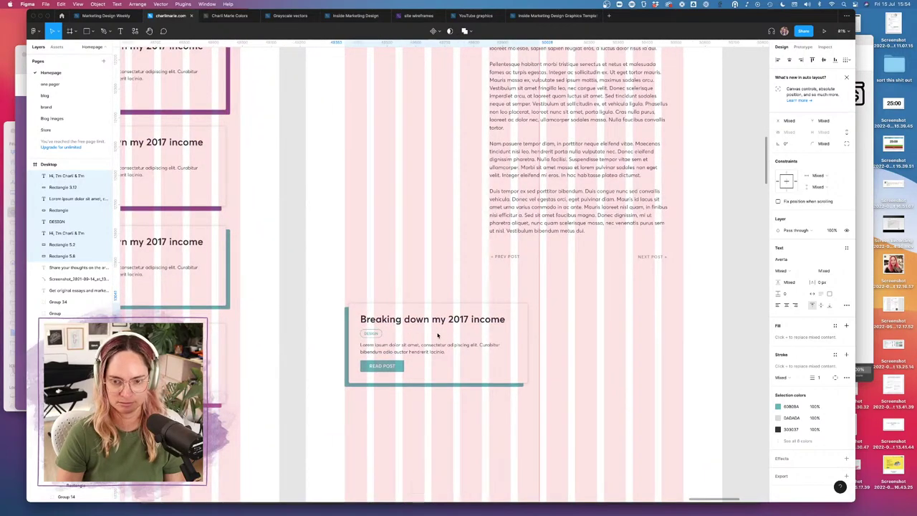
pyautogui.click(557, 334)
pyautogui.moveTo(548, 320); pyautogui.dragTo(511, 344)
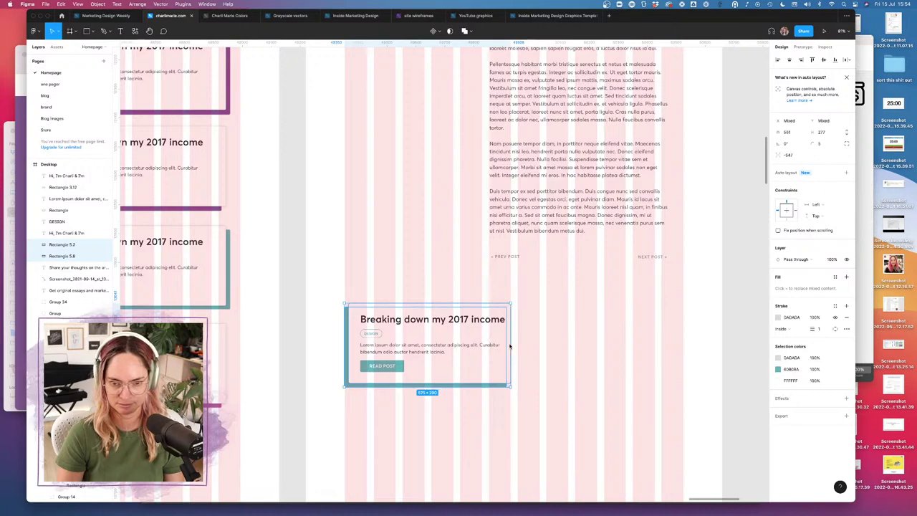
pyautogui.click(540, 344)
pyautogui.scroll(-5, 537, 332)
pyautogui.scroll(-1, 537, 332)
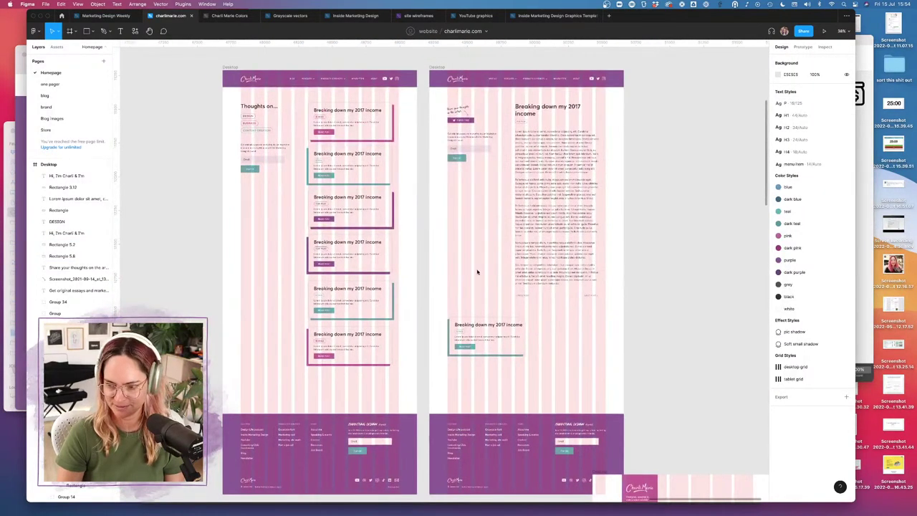
# - Place the second related-post card beside the first and narrow it to 573 wide
pyautogui.click(331, 206)
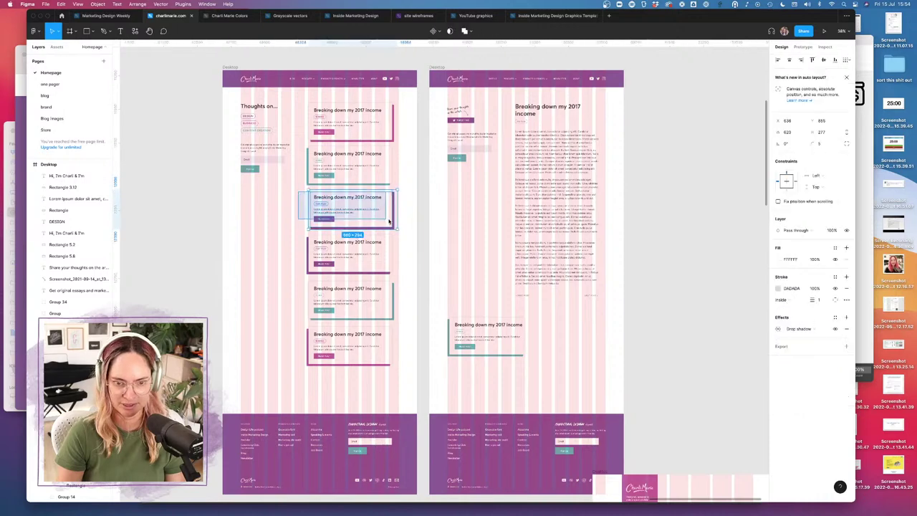
pyautogui.moveTo(338, 210); pyautogui.dragTo(552, 335)
pyautogui.scroll(5, 548, 335)
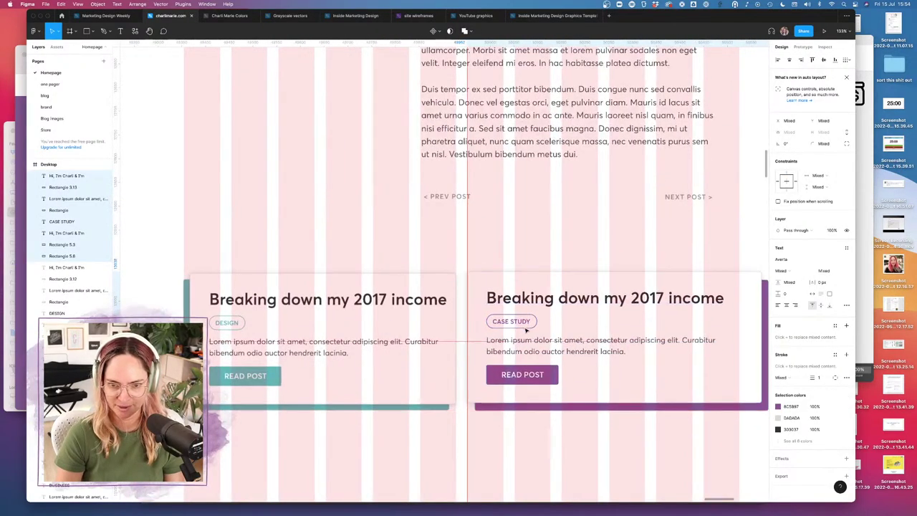
pyautogui.hscroll(5, 614, 327)
pyautogui.click(629, 306)
pyautogui.click(620, 308)
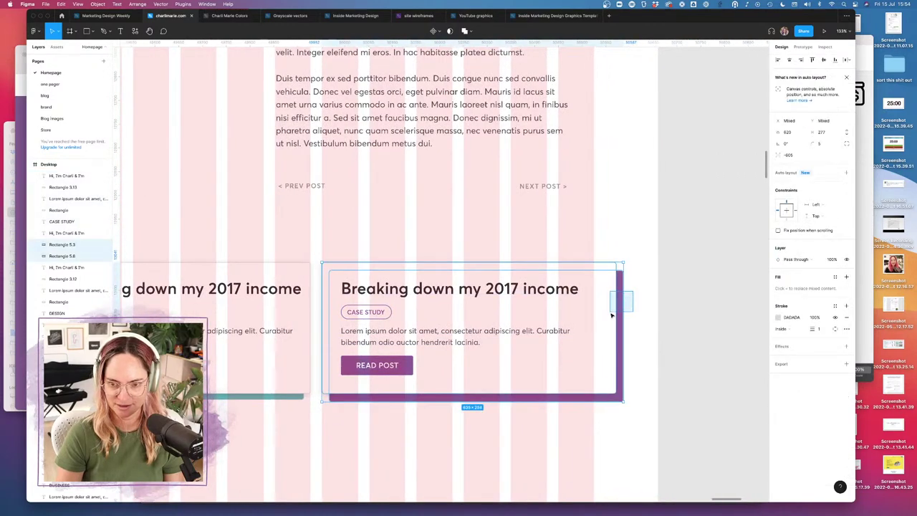
pyautogui.moveTo(623, 307); pyautogui.dragTo(594, 307)
pyautogui.hscroll(-3, 621, 313)
pyautogui.hscroll(-3, 620, 313)
pyautogui.hscroll(3, 616, 251)
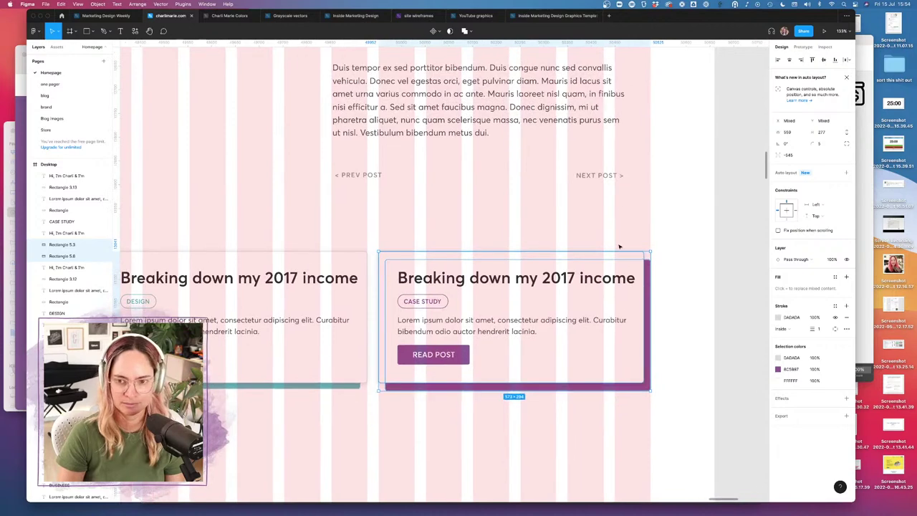
pyautogui.click(612, 214)
pyautogui.click(604, 174)
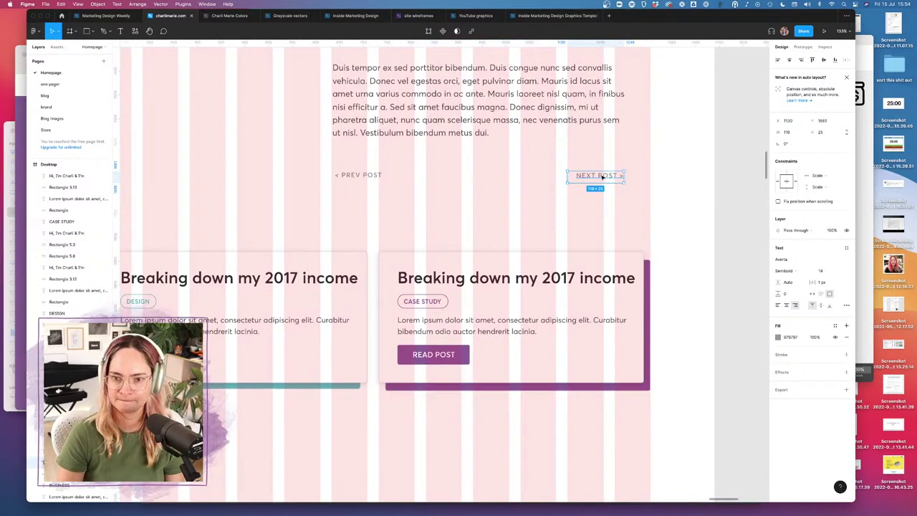
# - Move the NEXT POST and PREV POST links down above the cards, level with each other
pyautogui.moveTo(604, 176); pyautogui.dragTo(630, 237)
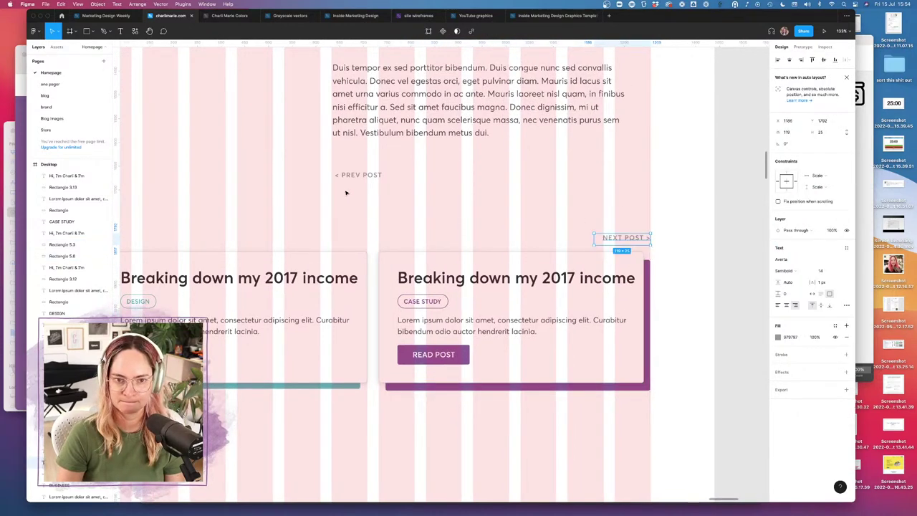
pyautogui.click(360, 175)
pyautogui.moveTo(360, 175); pyautogui.dragTo(174, 244)
pyautogui.hscroll(-3, 215, 240)
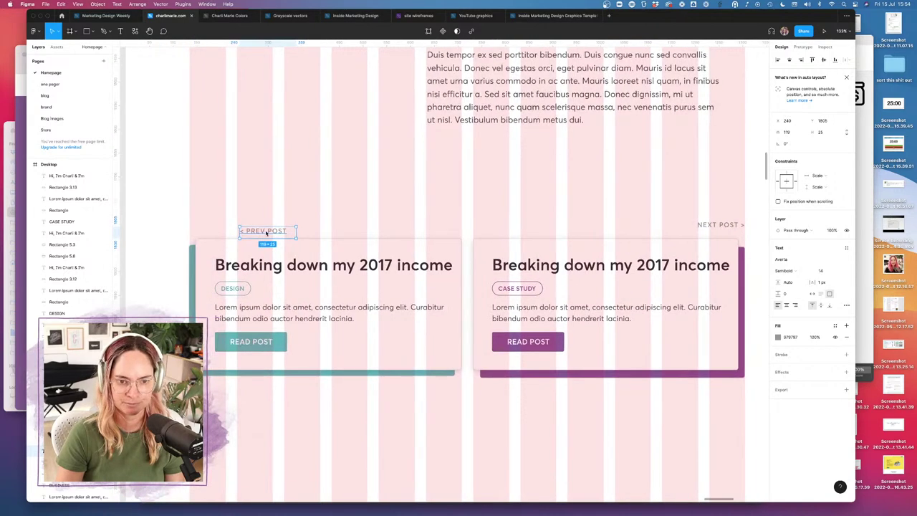
pyautogui.moveTo(266, 232); pyautogui.dragTo(230, 225)
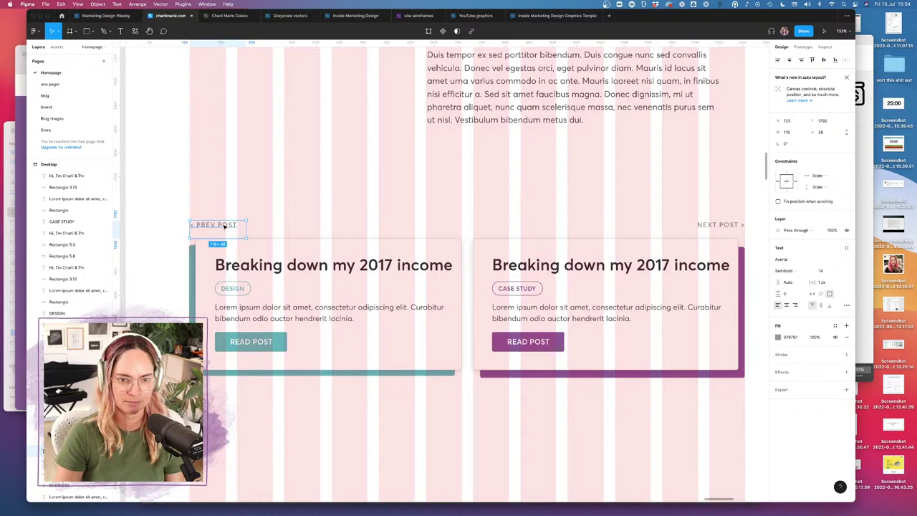
pyautogui.click(455, 195)
# - Reposition both related-post cards and the footer to make room beneath the links
pyautogui.scroll(-5, 455, 195)
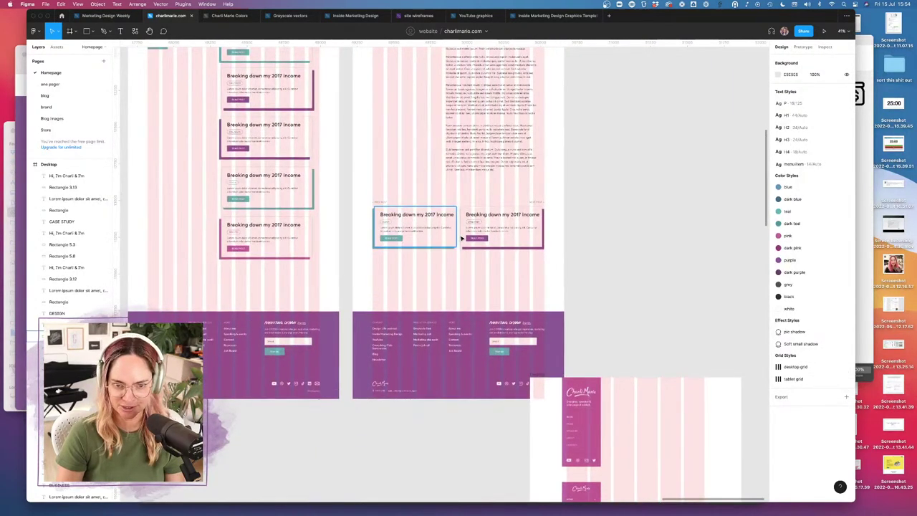
pyautogui.moveTo(361, 201); pyautogui.dragTo(604, 277)
pyautogui.moveTo(480, 226); pyautogui.dragTo(483, 278)
pyautogui.click(599, 272)
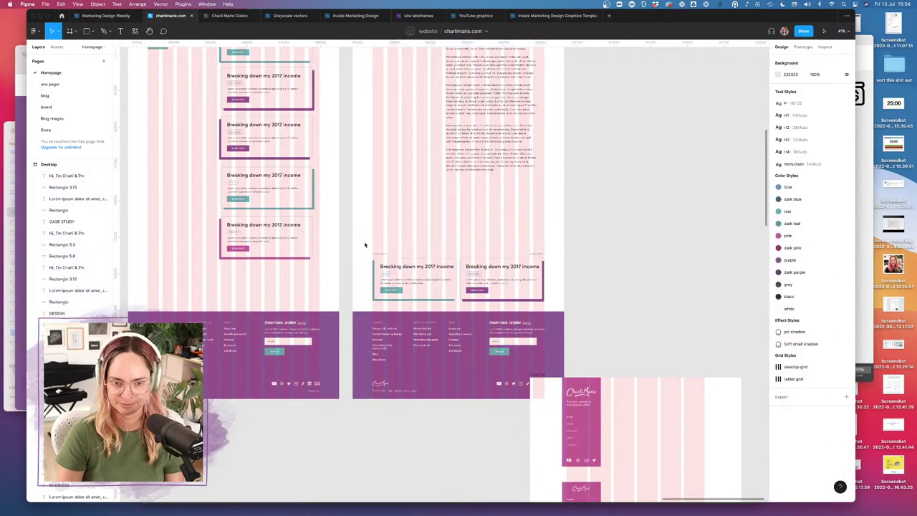
pyautogui.moveTo(363, 242); pyautogui.dragTo(535, 287)
pyautogui.click(666, 280)
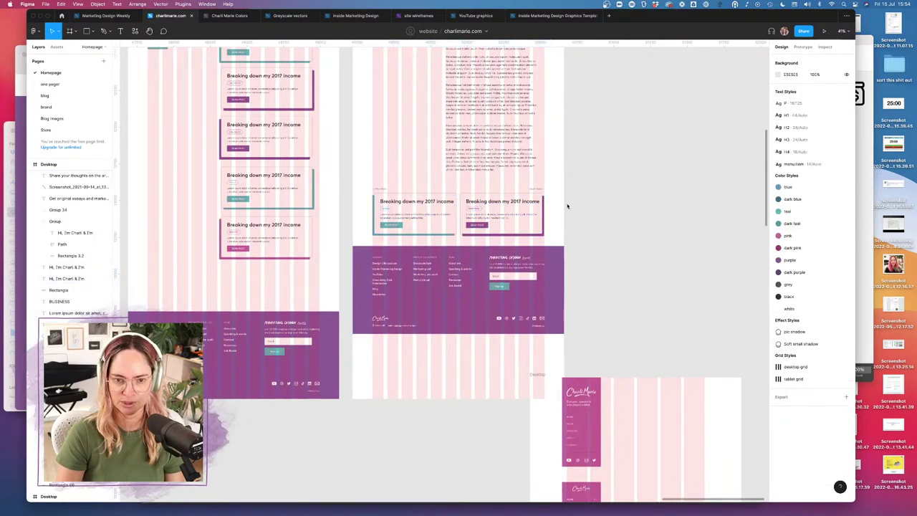
pyautogui.scroll(3, 566, 205)
pyautogui.hscroll(-1, 566, 205)
pyautogui.scroll(5, 477, 203)
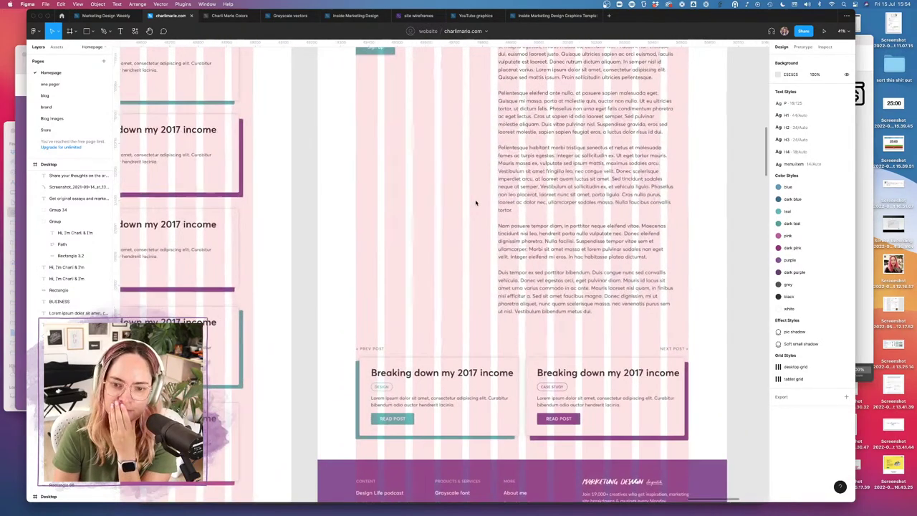
# - Duplicate PREV POST to the centre as an uppercase 'See all articles' link
pyautogui.click(317, 329)
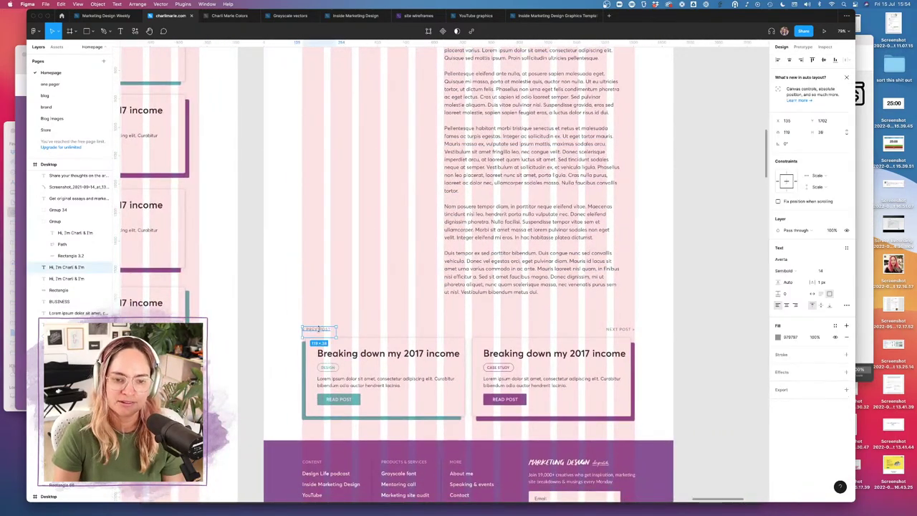
pyautogui.moveTo(322, 333); pyautogui.dragTo(466, 335)
pyautogui.press('Return')
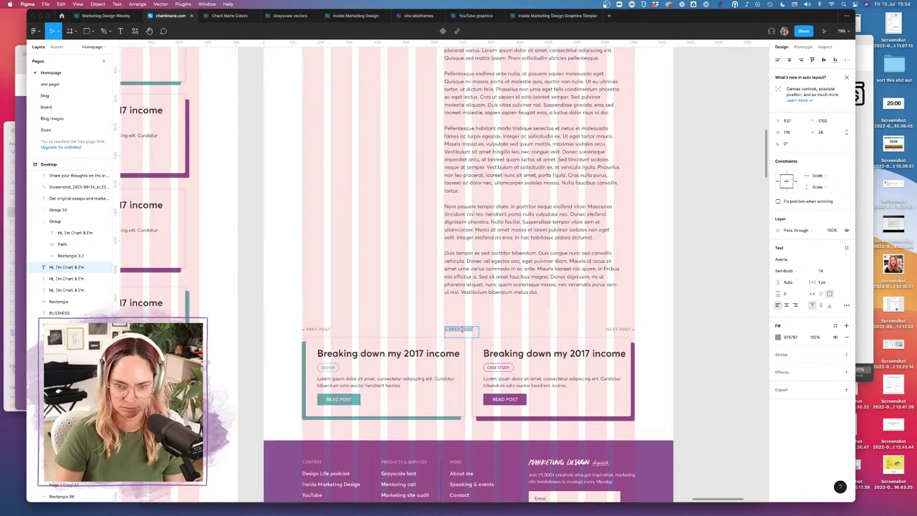
pyautogui.press('BackSpace')
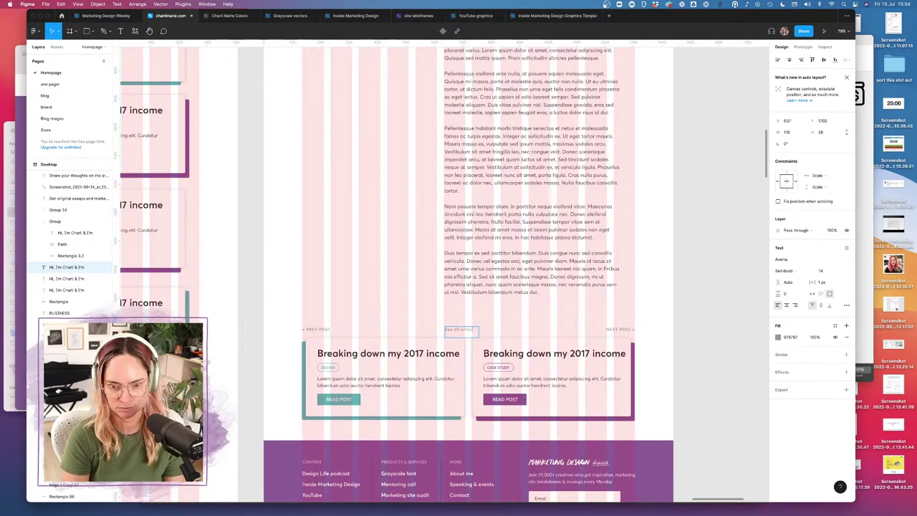
pyautogui.write('See all articles')
pyautogui.press('Escape')
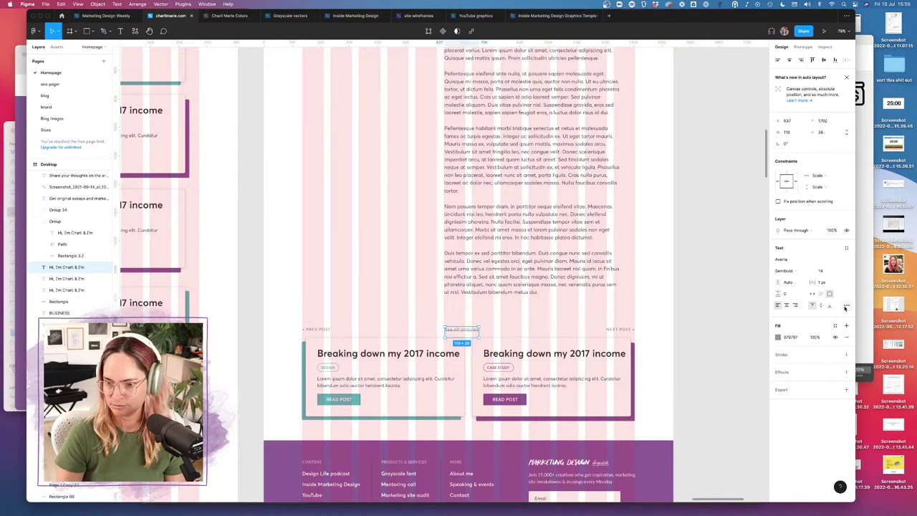
pyautogui.click(846, 305)
pyautogui.click(726, 452)
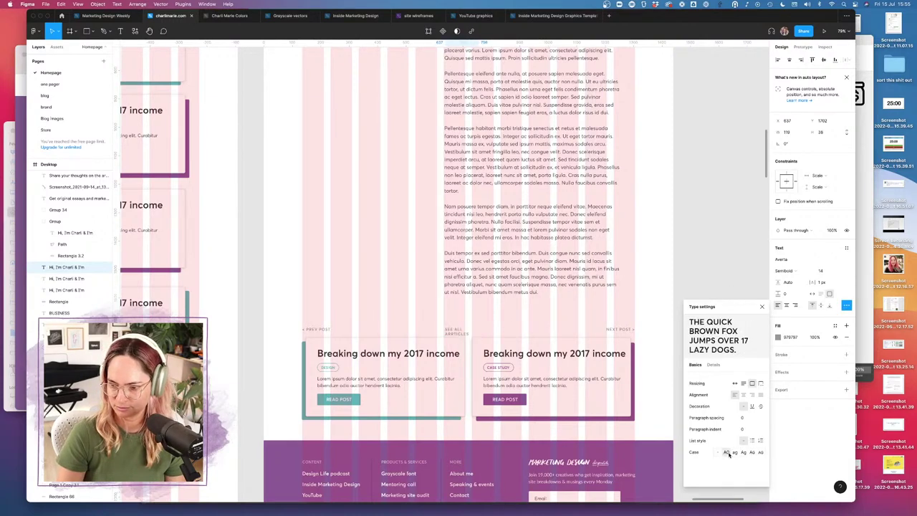
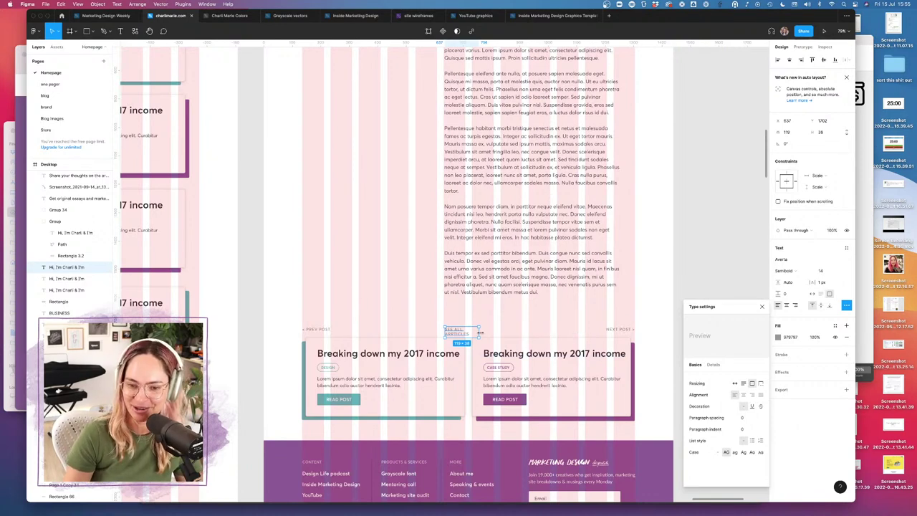
# - Widen the SEE ALL ARTICLES text box and centre-align its text between the post links
pyautogui.moveTo(478, 333)
pyautogui.mouseDown()
pyautogui.moveTo(502, 332)
pyautogui.moveTo(493, 331)
pyautogui.mouseUp()
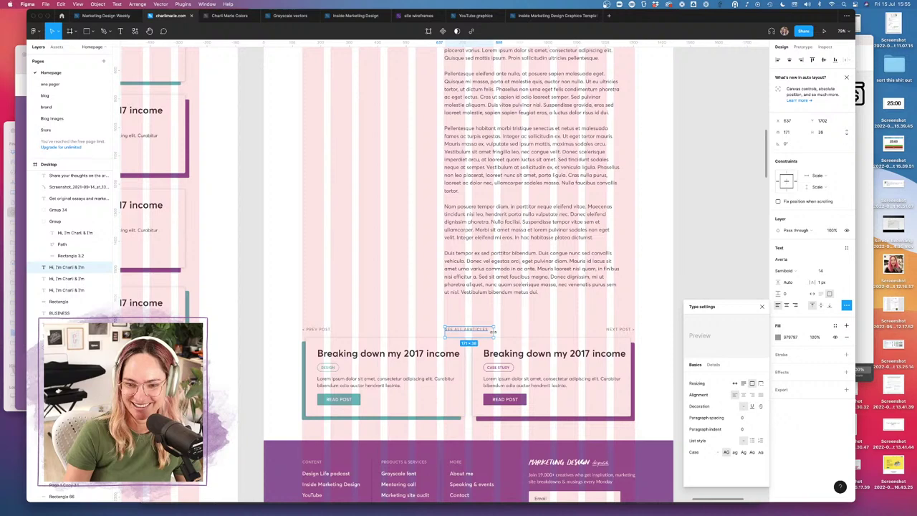
pyautogui.click(786, 305)
pyautogui.click(552, 323)
pyautogui.click(484, 331)
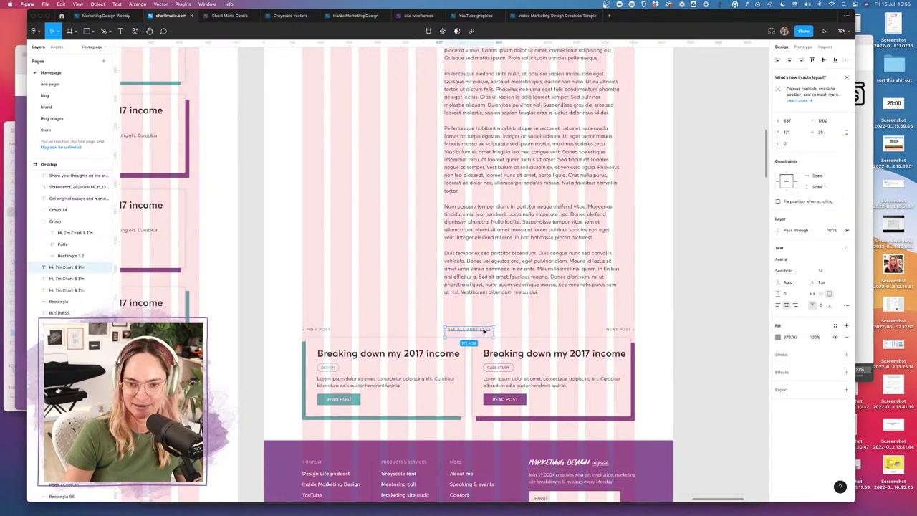
pyautogui.click(524, 326)
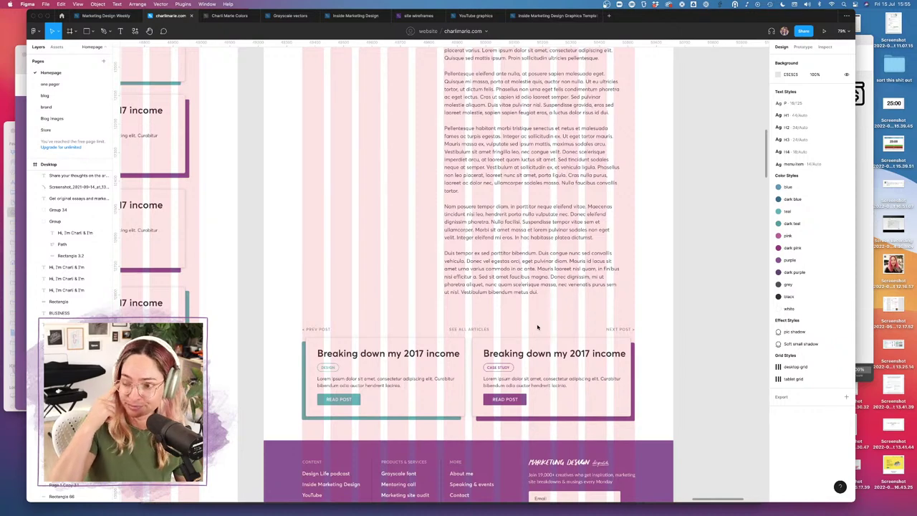
pyautogui.scroll(-2, 530, 311)
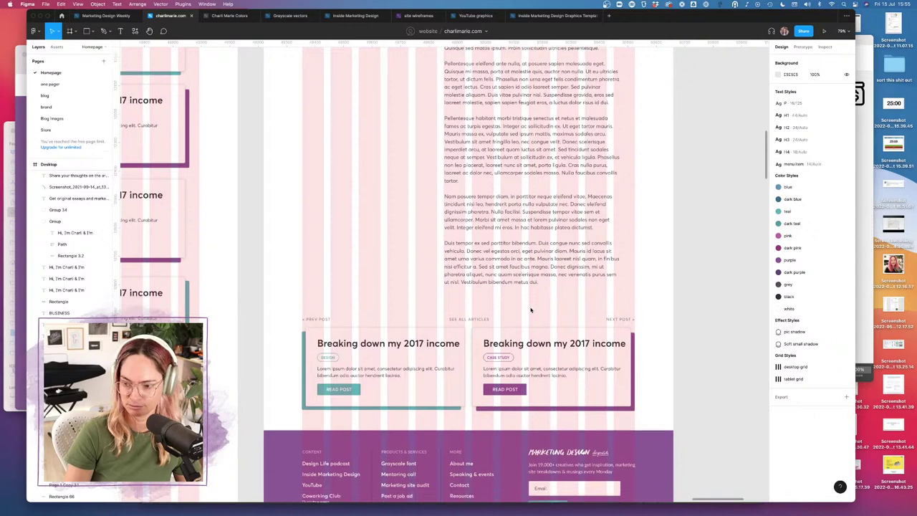
pyautogui.scroll(-5, 530, 309)
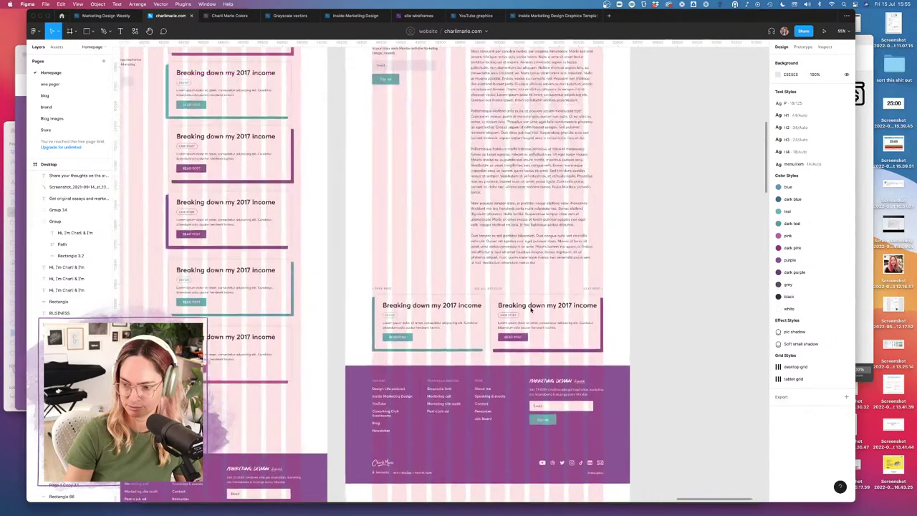
pyautogui.scroll(-3, 530, 310)
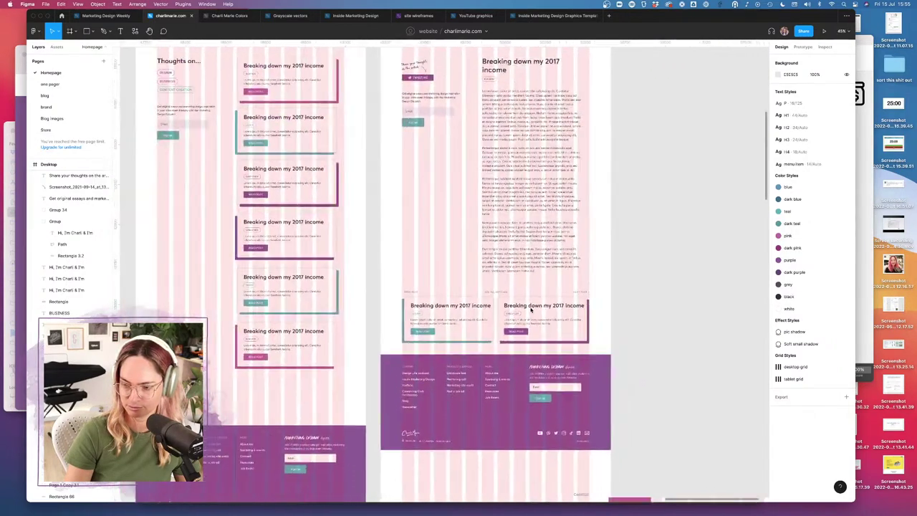
# - Move the purple footer frame slightly lower on the page
pyautogui.click(520, 368)
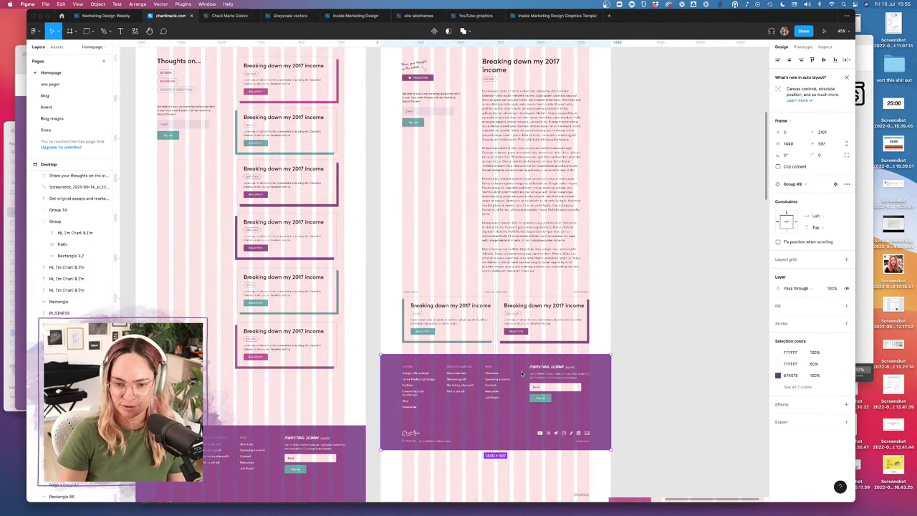
pyautogui.moveTo(521, 372); pyautogui.dragTo(521, 387)
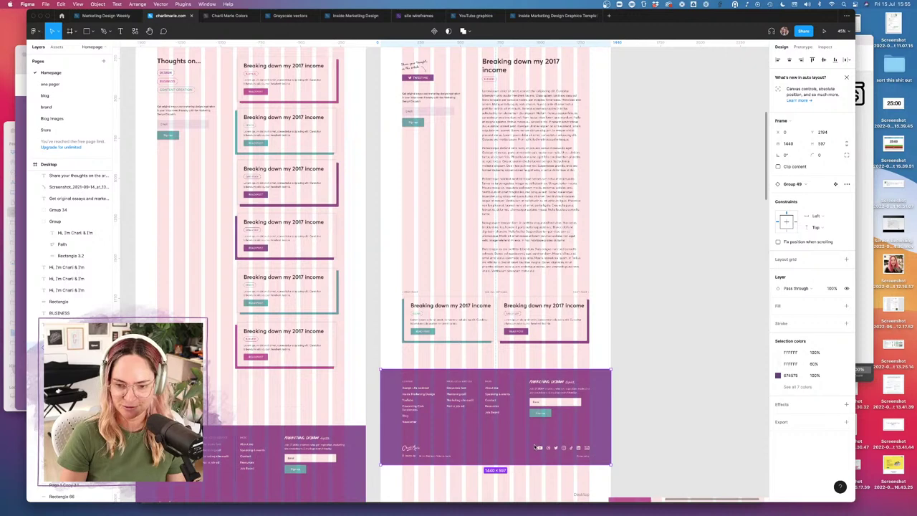
pyautogui.click(672, 326)
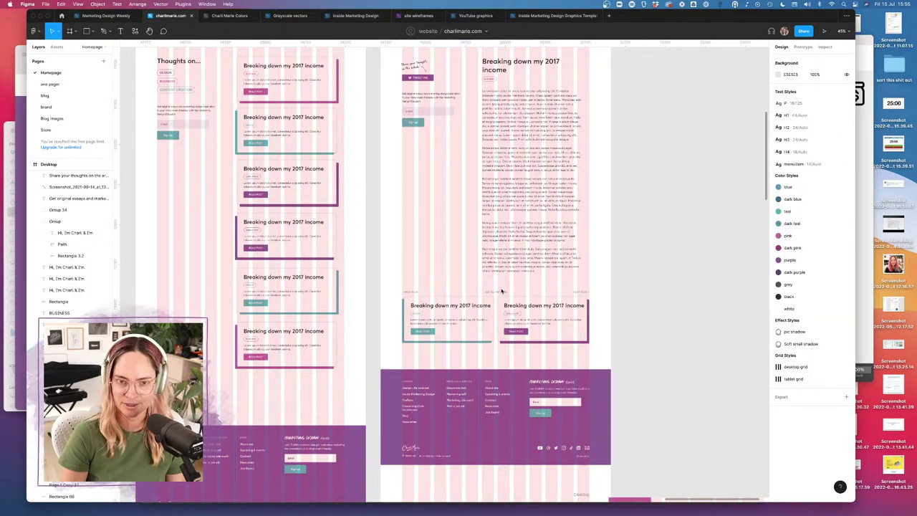
pyautogui.click(497, 293)
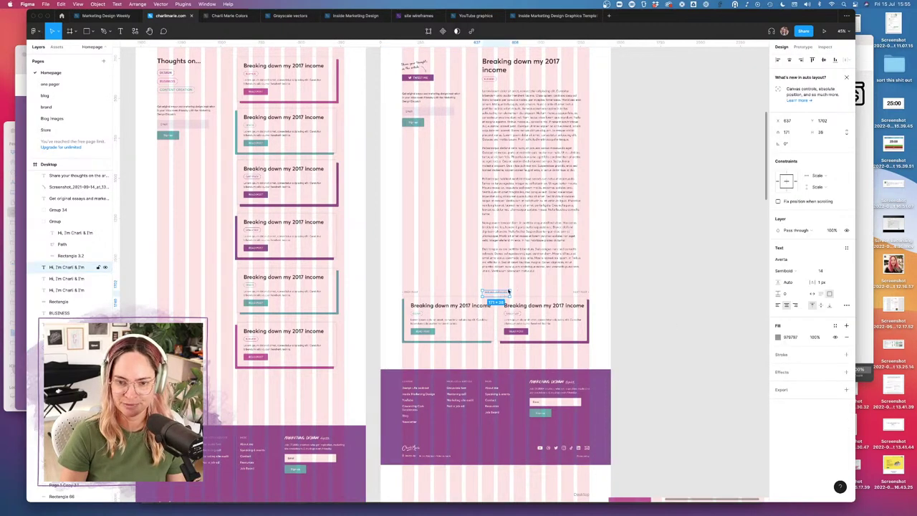
pyautogui.click(531, 288)
pyautogui.hotkey('ctrl', 'g')
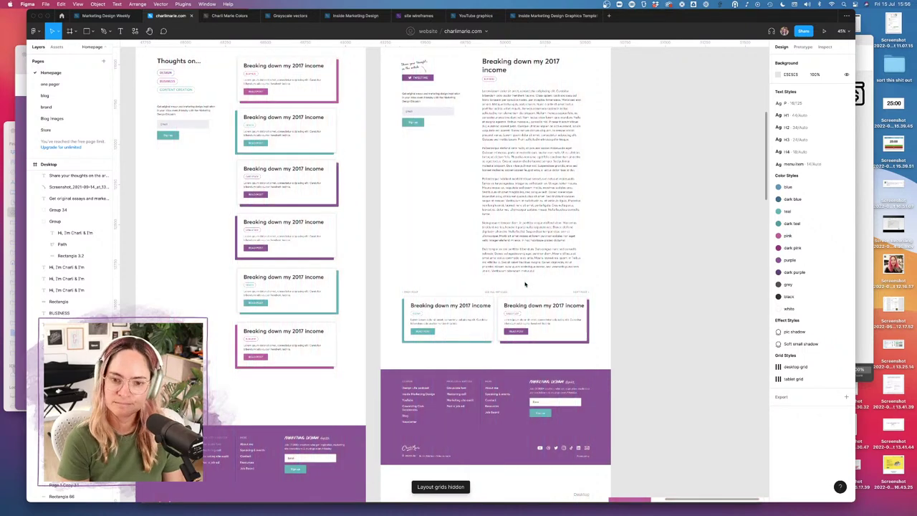
pyautogui.hotkey('ctrl', 'g')
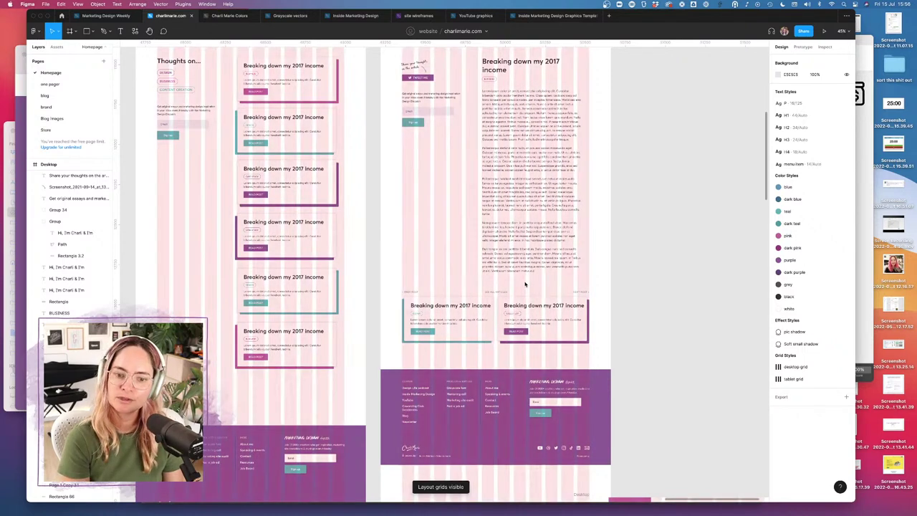
# - Draw a 1440×560 rectangle filled EEEEF5 and send it behind the related-post cards
pyautogui.click(87, 31)
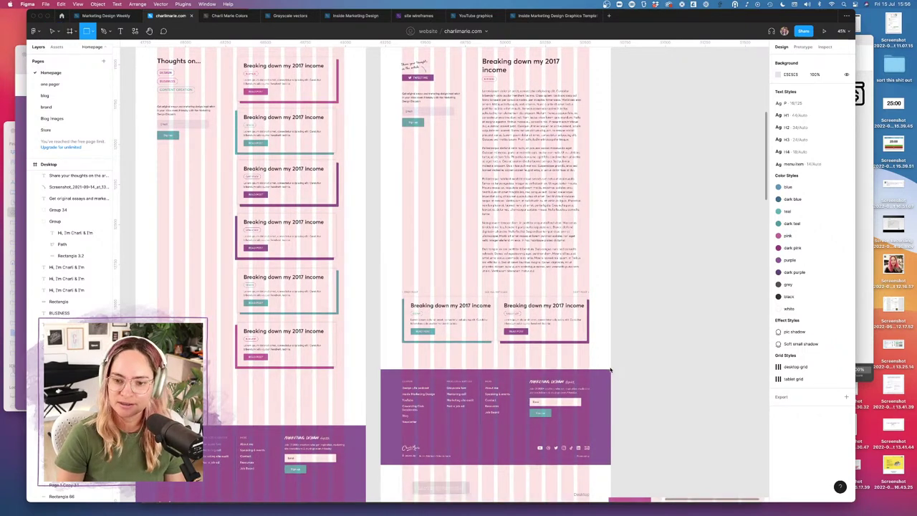
pyautogui.moveTo(611, 370); pyautogui.dragTo(380, 279)
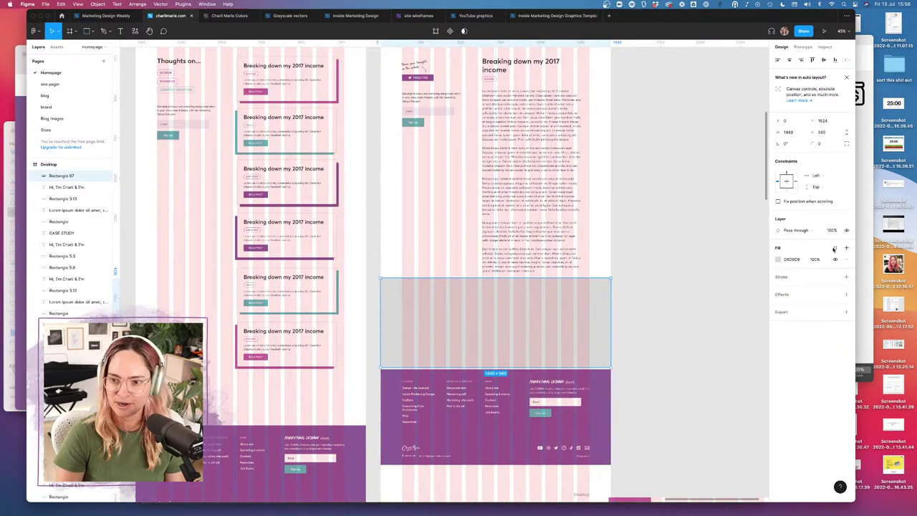
pyautogui.click(777, 260)
pyautogui.click(709, 413)
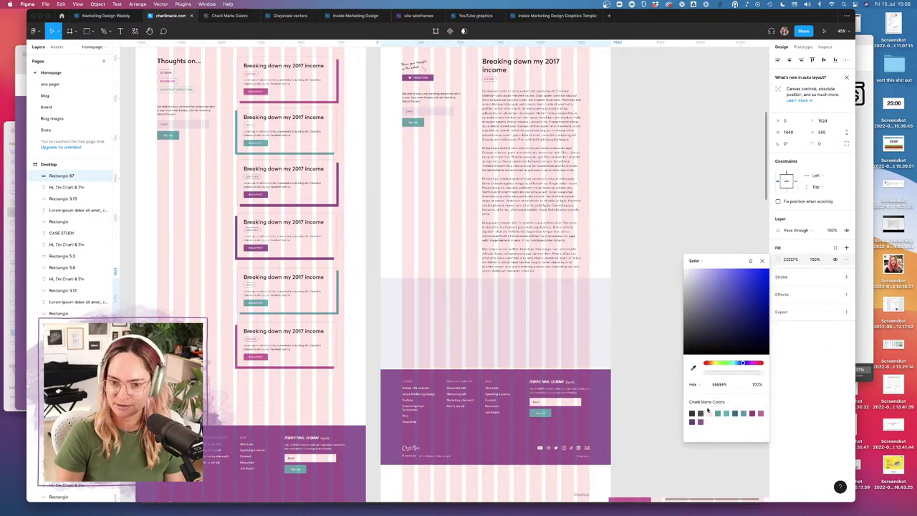
pyautogui.rightClick(547, 283)
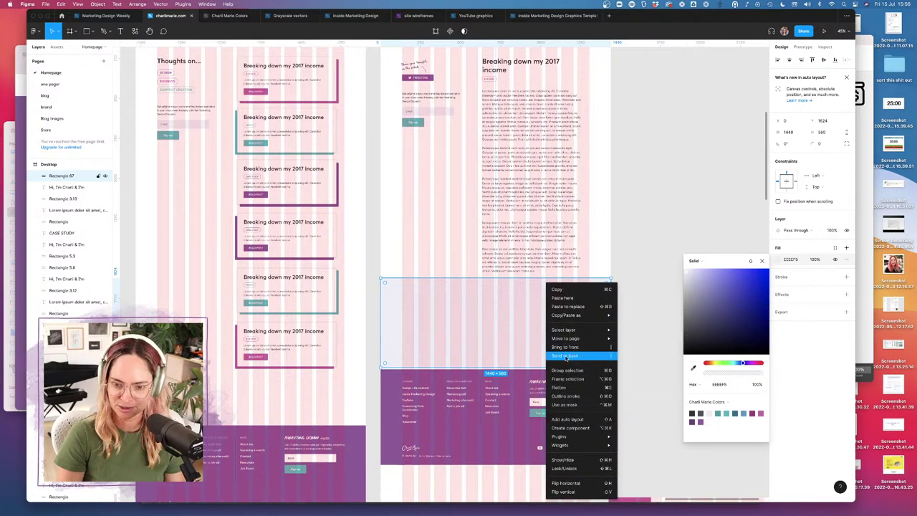
pyautogui.click(565, 355)
pyautogui.click(613, 288)
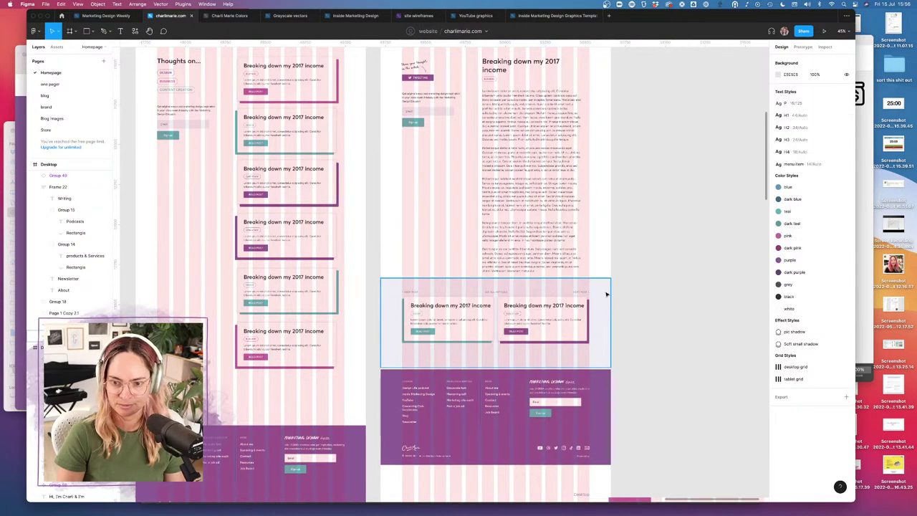
pyautogui.click(606, 293)
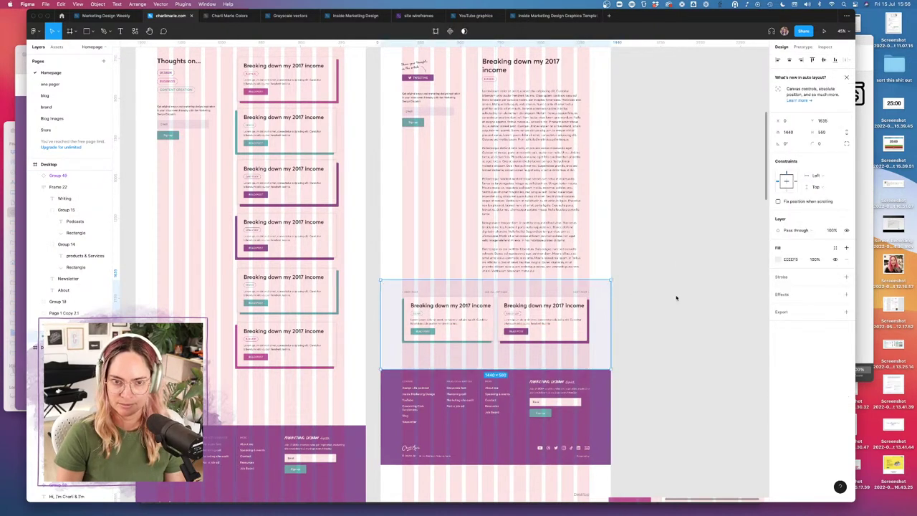
pyautogui.click(644, 291)
pyautogui.scroll(3, 594, 304)
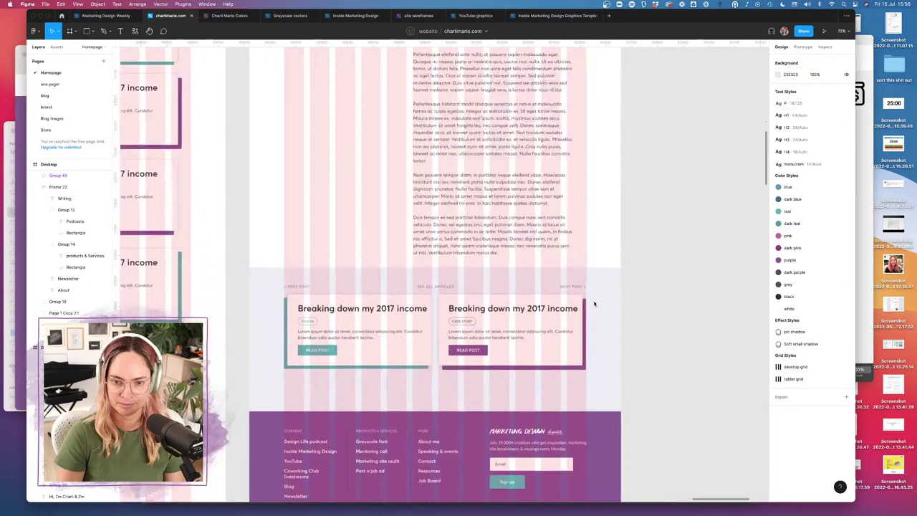
# - Move the SEE ALL ARTICLES label below the blog cards
pyautogui.click(436, 287)
pyautogui.moveTo(438, 294); pyautogui.dragTo(436, 387)
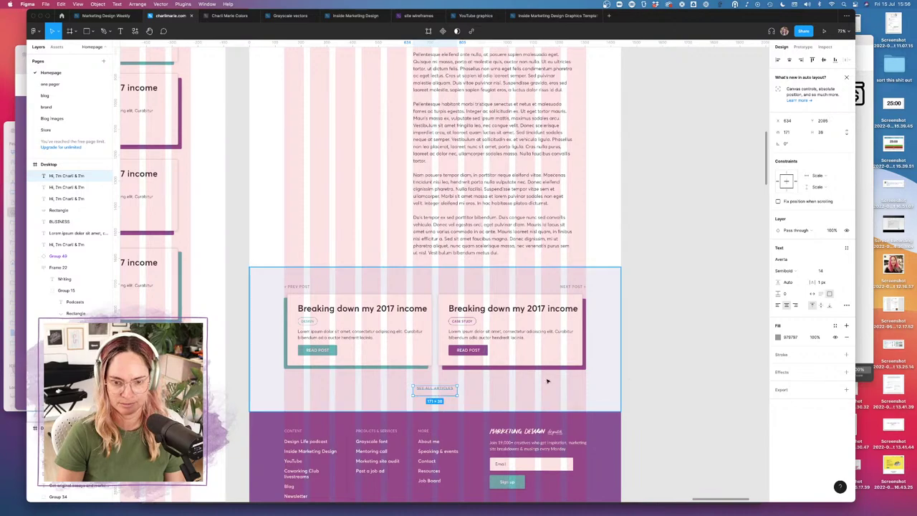
pyautogui.click(643, 358)
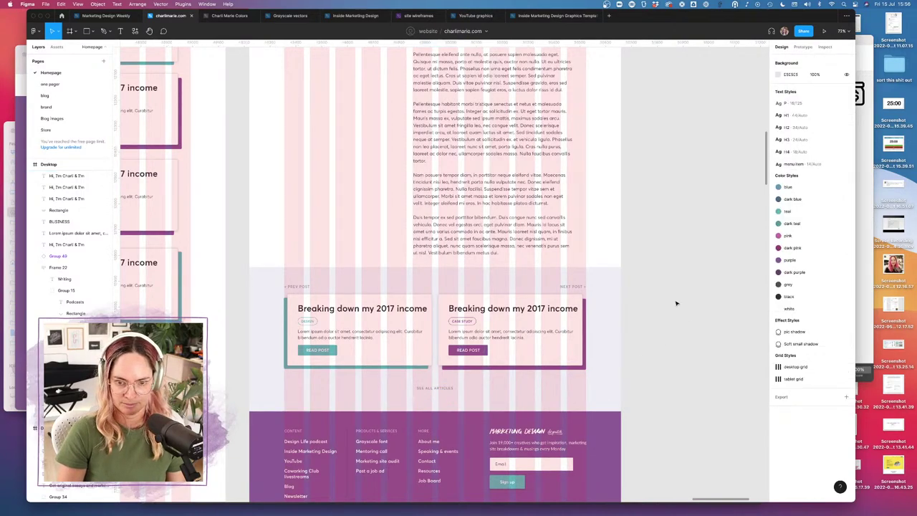
pyautogui.scroll(-5, 676, 303)
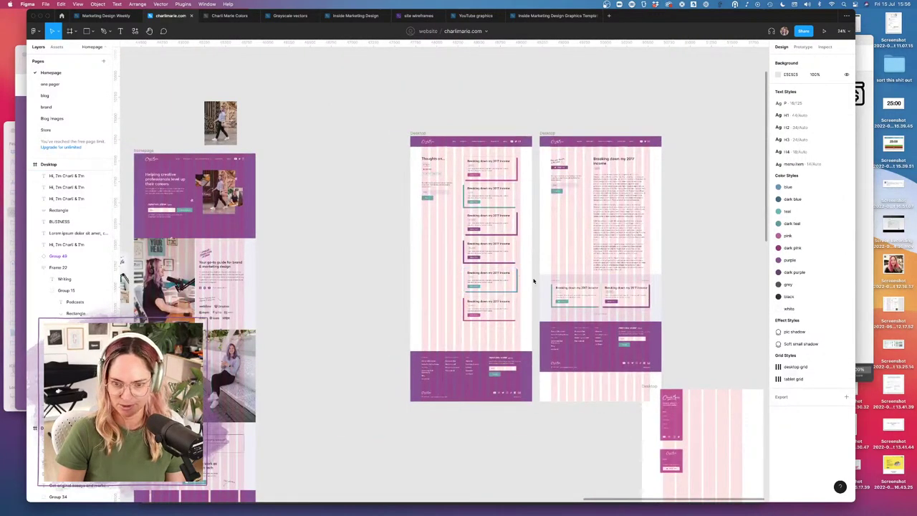
# - Shift the related-post cards and footer slightly down together
pyautogui.moveTo(532, 278); pyautogui.dragTo(691, 381)
pyautogui.moveTo(635, 332); pyautogui.dragTo(636, 340)
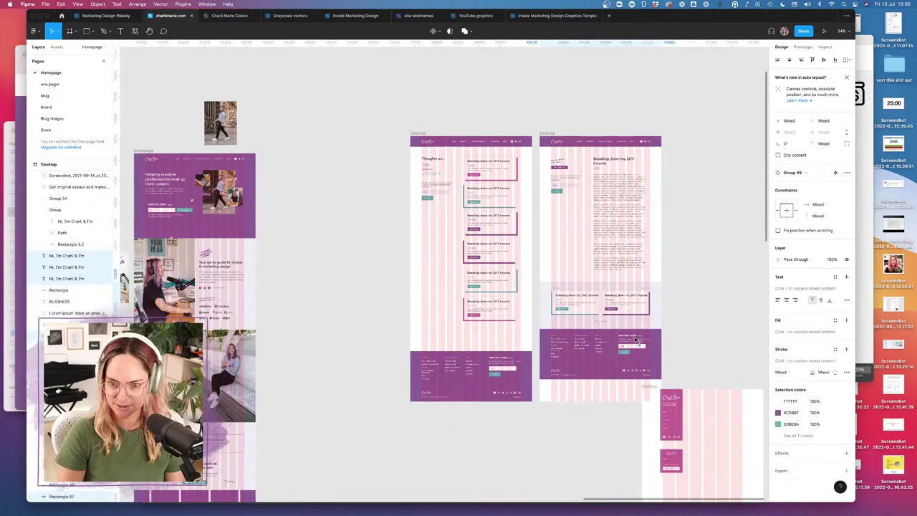
pyautogui.click(675, 315)
pyautogui.scroll(6, 624, 275)
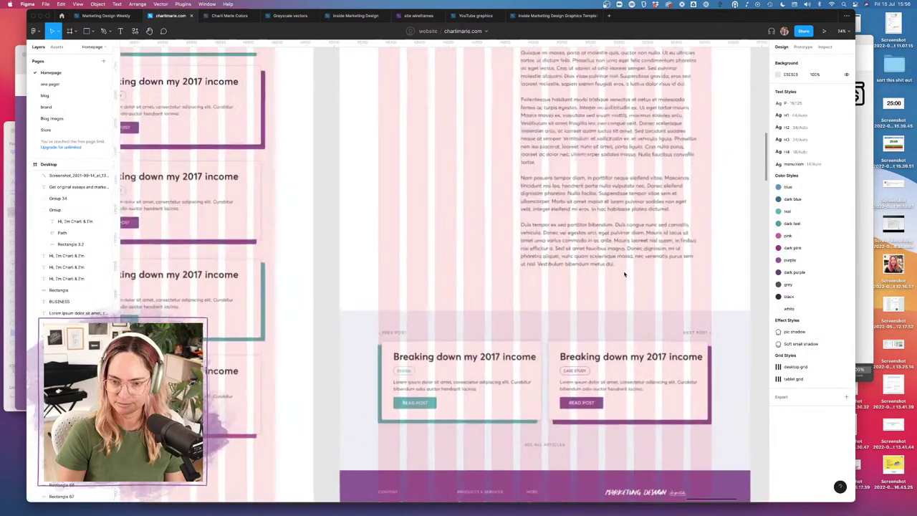
pyautogui.scroll(-1, 624, 274)
pyautogui.click(600, 319)
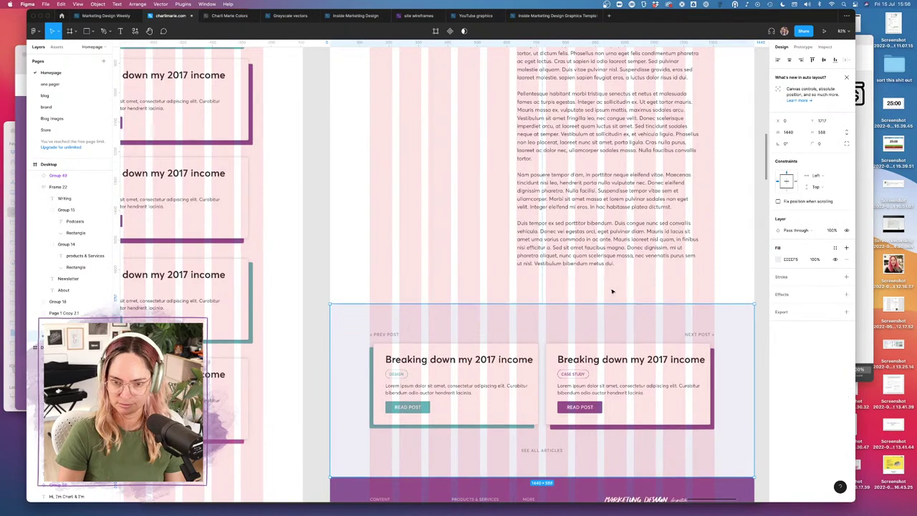
pyautogui.click(612, 291)
# - Hide the layout grids and scroll through the article to view all blog page frames
pyautogui.hotkey('ctrl', 'g')
pyautogui.scroll(-3, 612, 288)
pyautogui.hscroll(3, 612, 288)
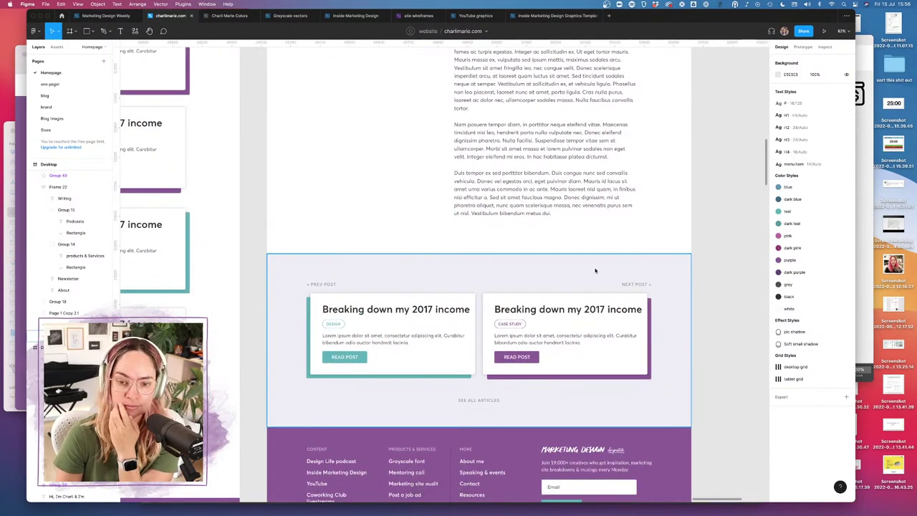
pyautogui.scroll(5, 487, 404)
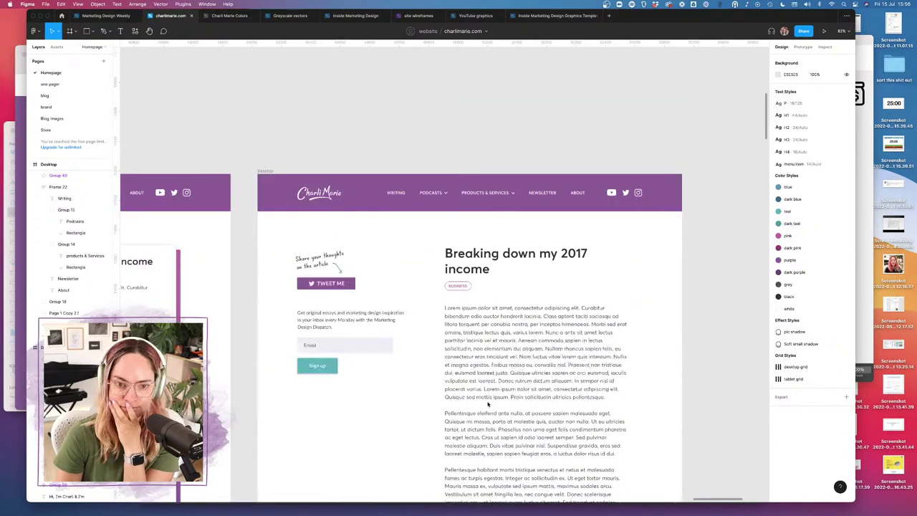
pyautogui.scroll(-1, 487, 403)
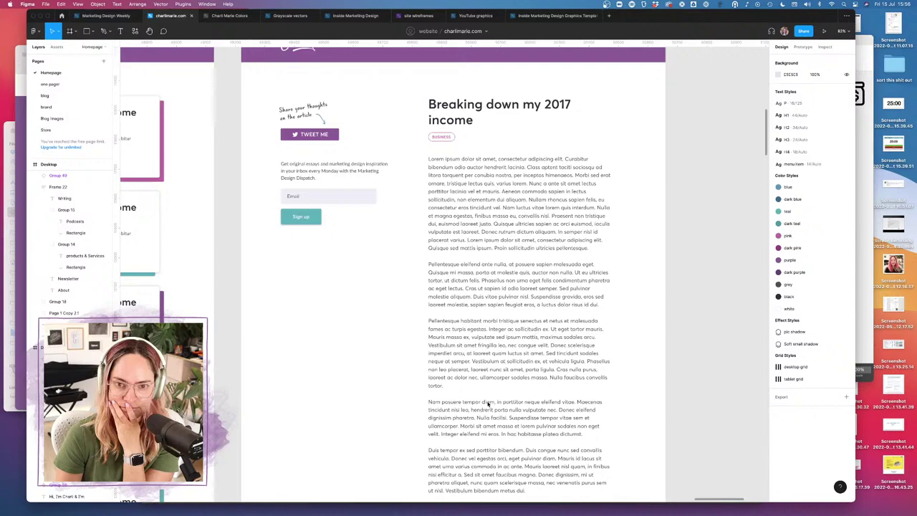
pyautogui.scroll(-4, 487, 403)
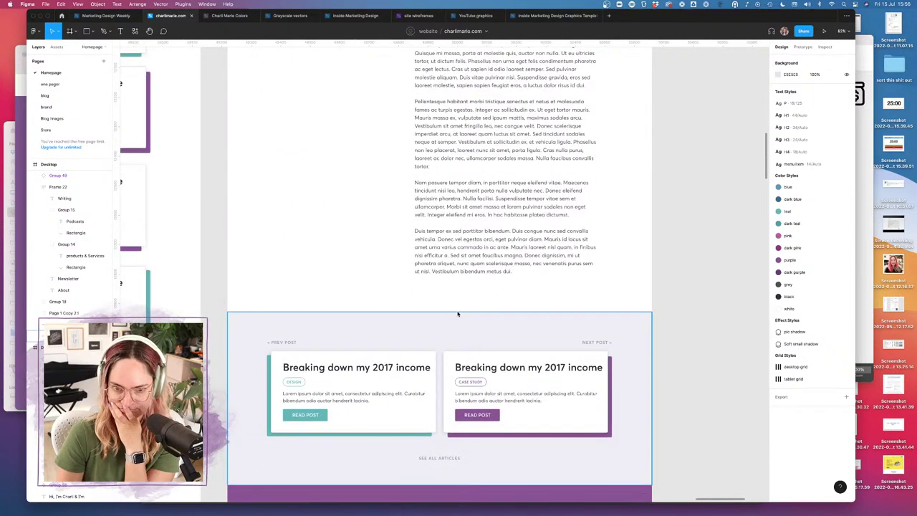
pyautogui.scroll(-3, 457, 314)
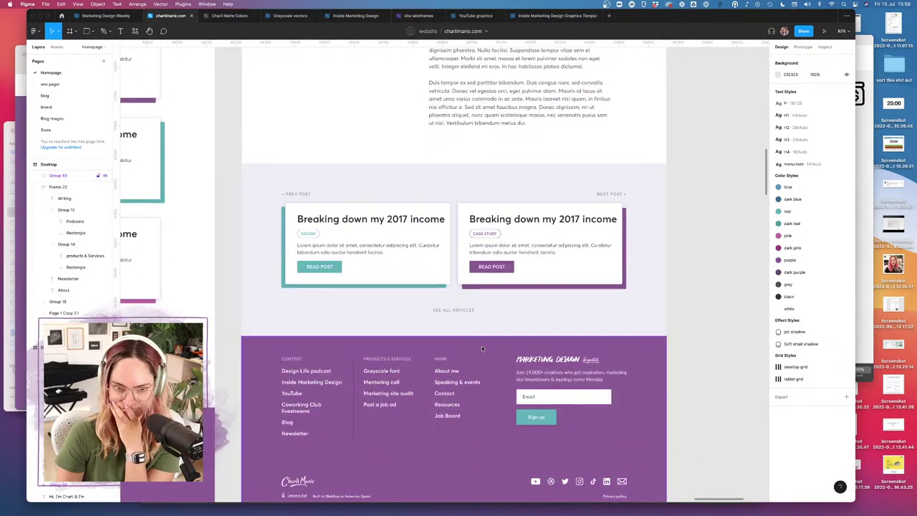
pyautogui.scroll(-5, 482, 348)
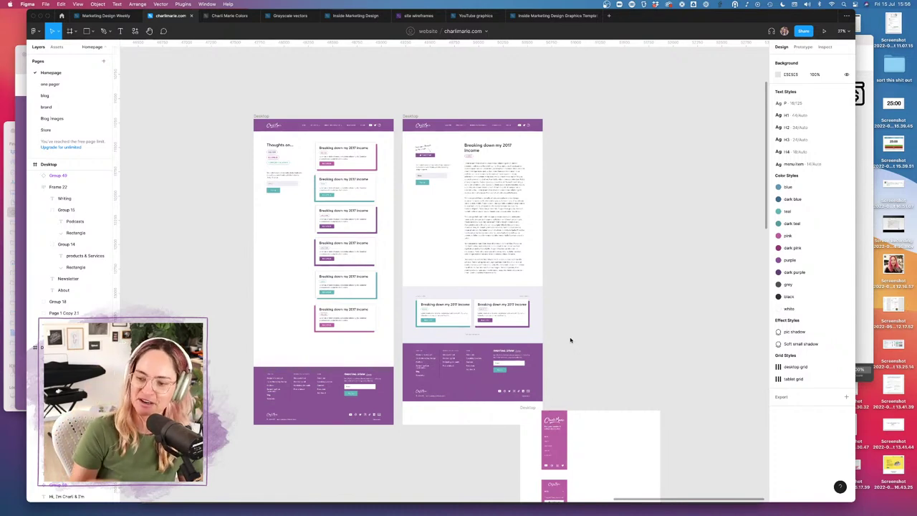
# - Delete the unused mobile frame below the blog pages
pyautogui.click(533, 414)
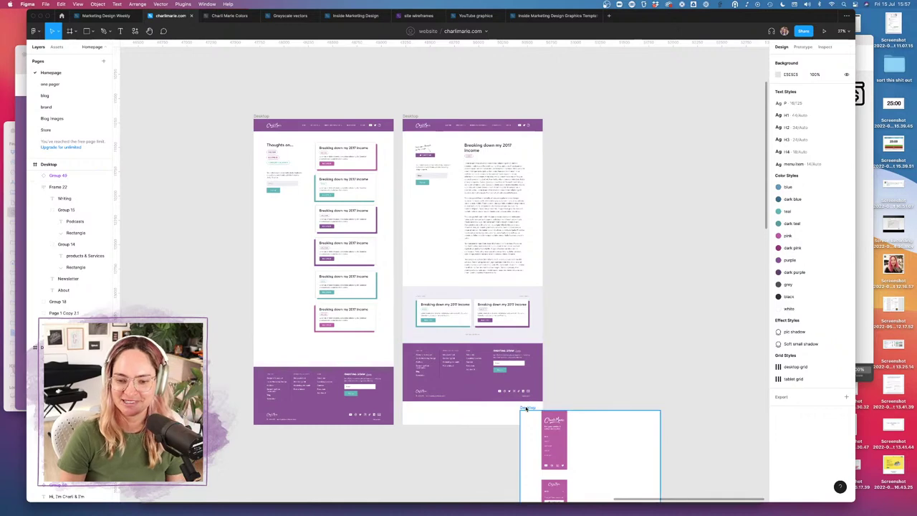
pyautogui.scroll(-4, 527, 410)
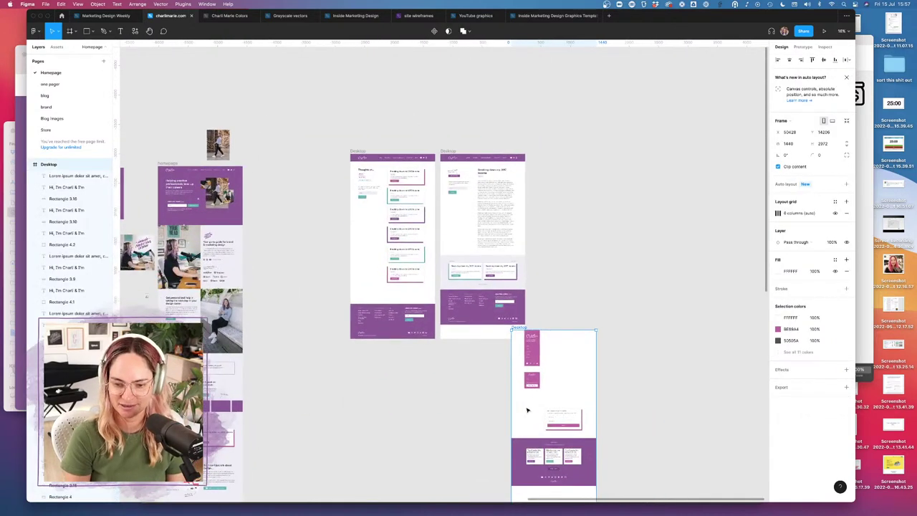
pyautogui.press('Delete')
# - Shorten the blog article Desktop frame from 3142 to 2901 px tall
pyautogui.click(491, 334)
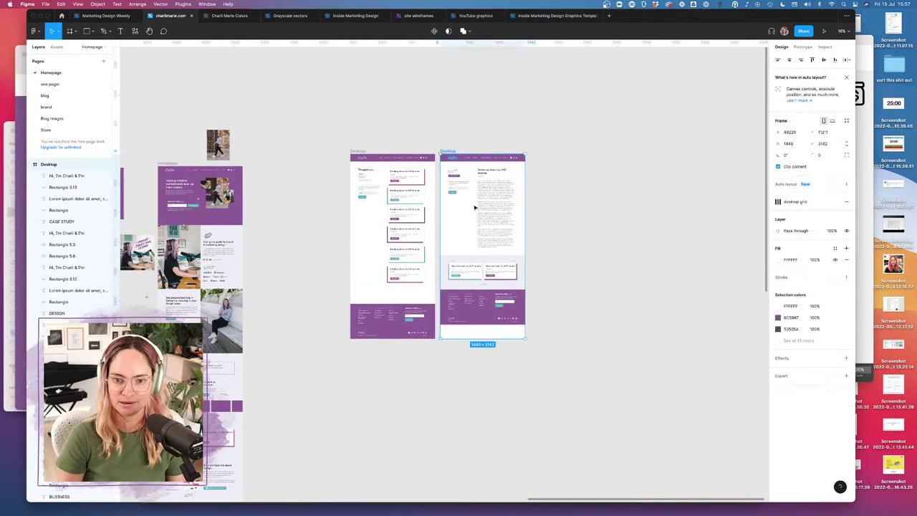
pyautogui.moveTo(493, 340); pyautogui.dragTo(491, 328)
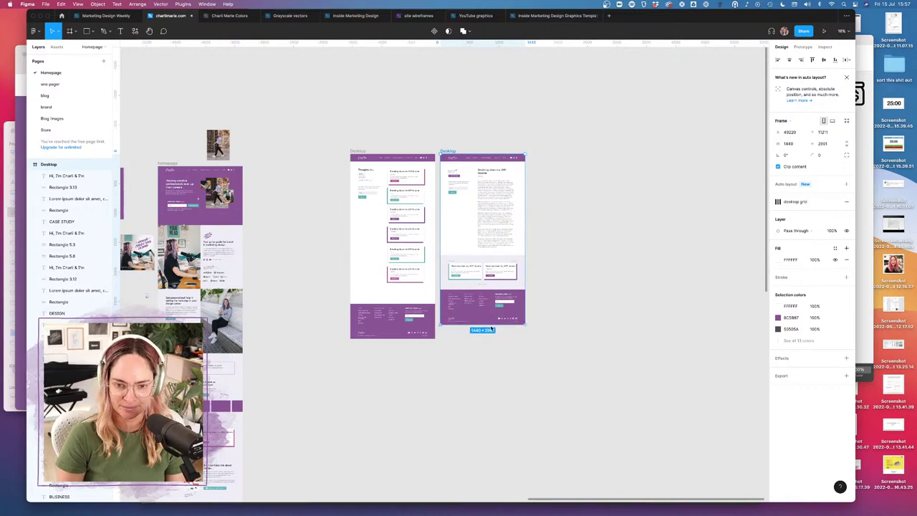
pyautogui.click(554, 361)
pyautogui.scroll(10, 489, 164)
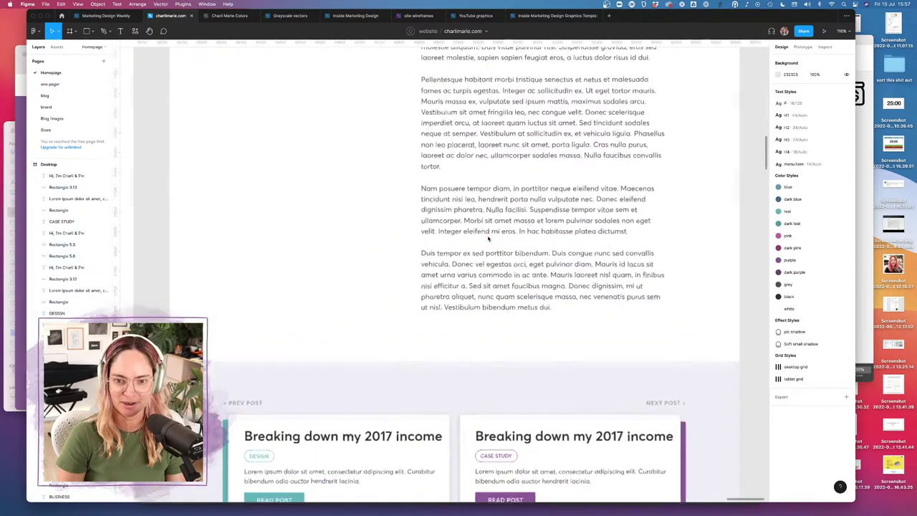
pyautogui.scroll(-8, 488, 240)
pyautogui.scroll(1, 619, 245)
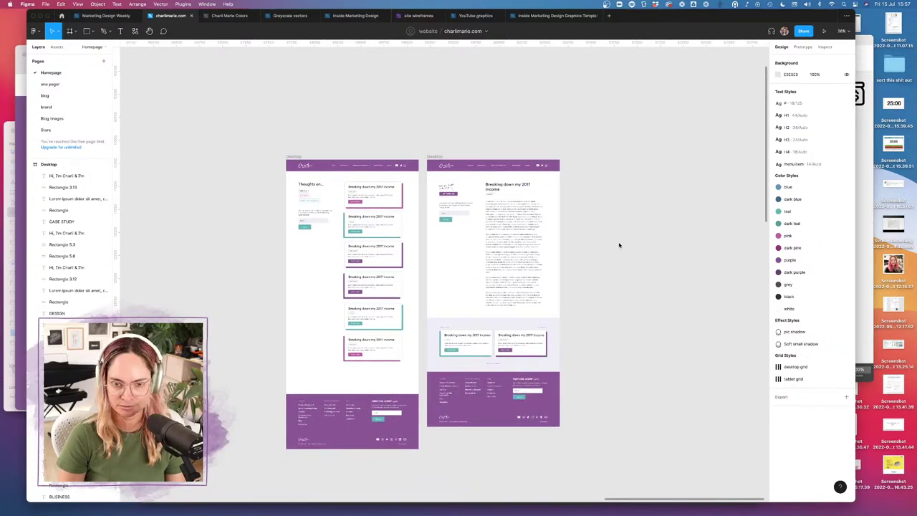
pyautogui.scroll(-3, 598, 235)
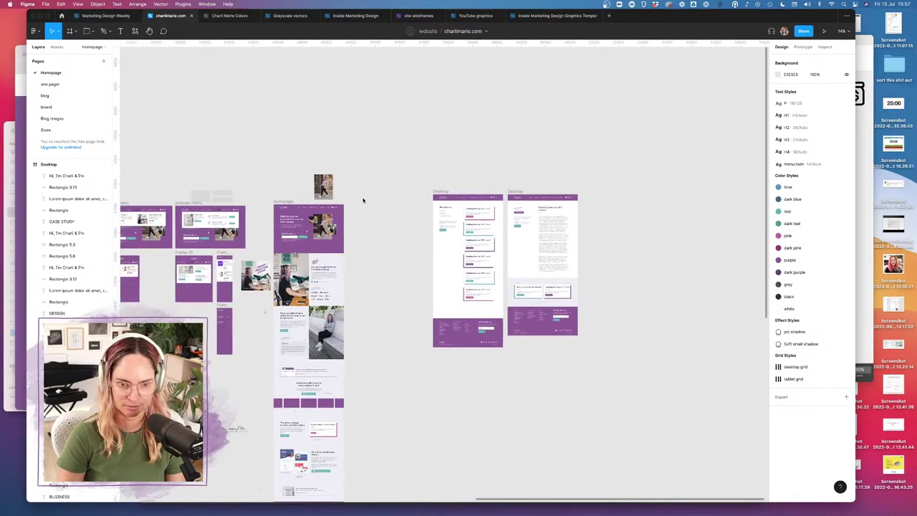
pyautogui.hscroll(-3, 399, 246)
pyautogui.scroll(-2, 398, 245)
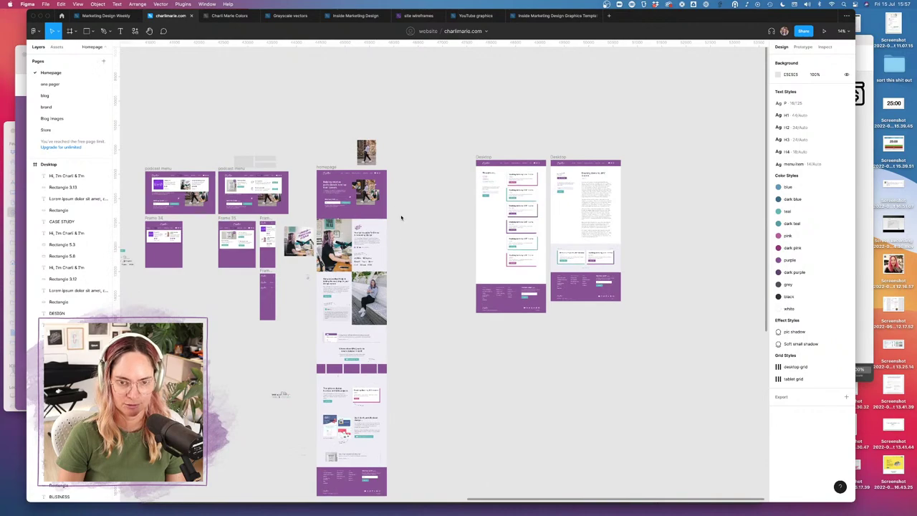
pyautogui.scroll(10, 239, 176)
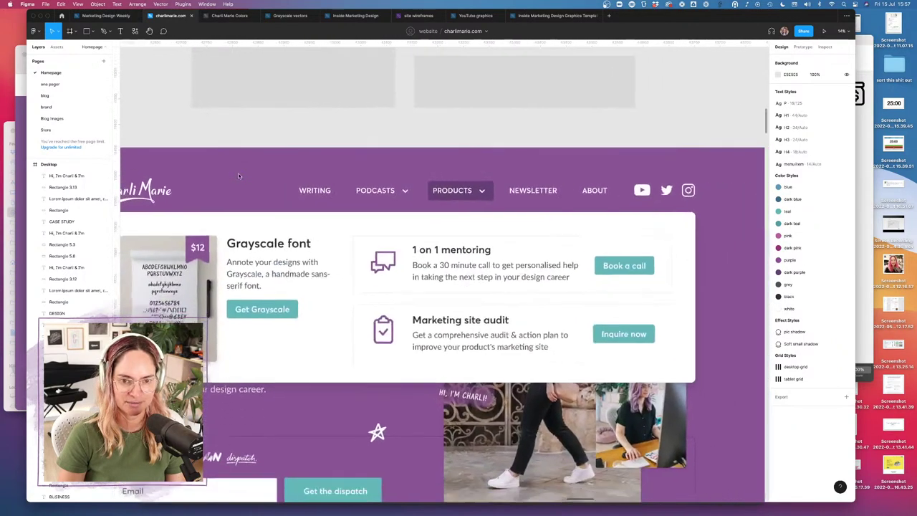
pyautogui.hscroll(-10, 239, 175)
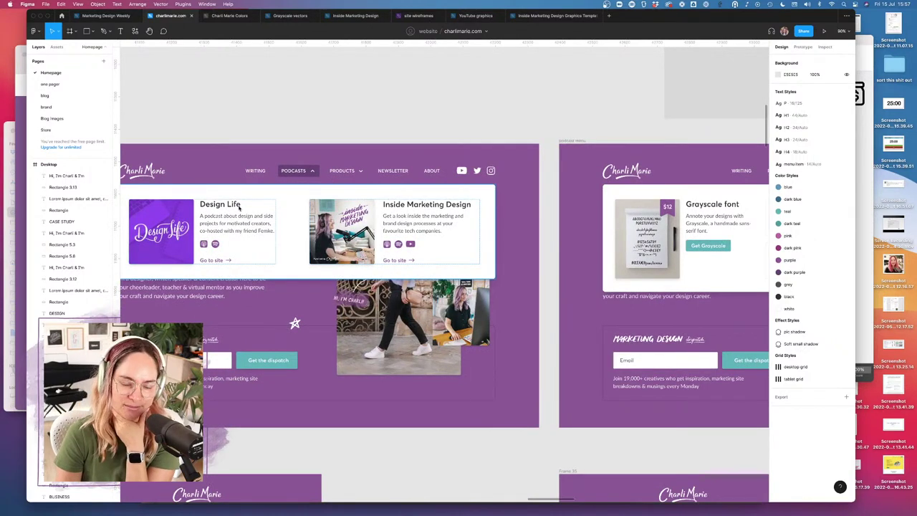
pyautogui.click(206, 497)
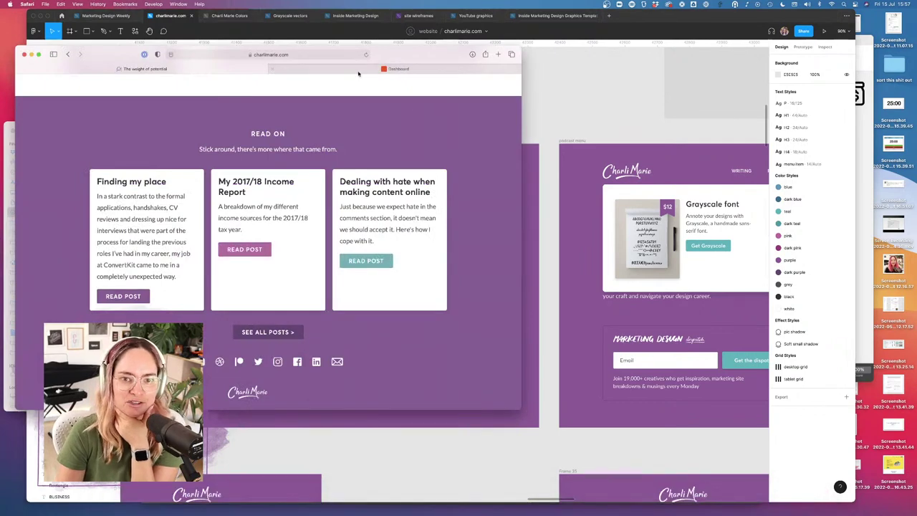
# - Go to webflow.com in Safari and enlarge the browser window
pyautogui.click(302, 56)
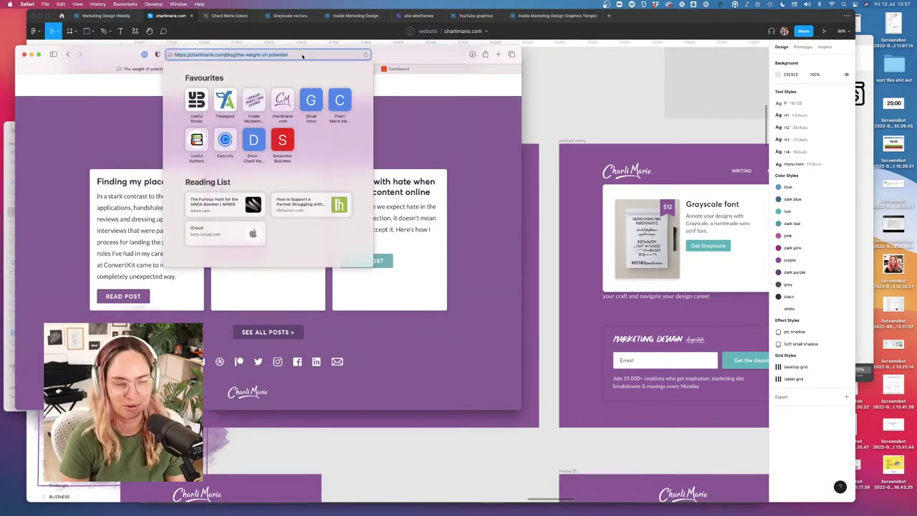
pyautogui.write('webflow.com')
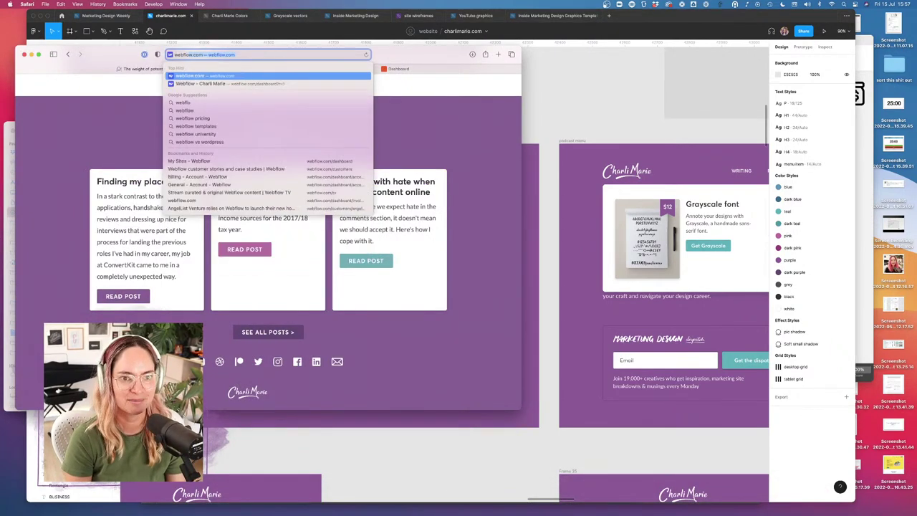
pyautogui.press('Return')
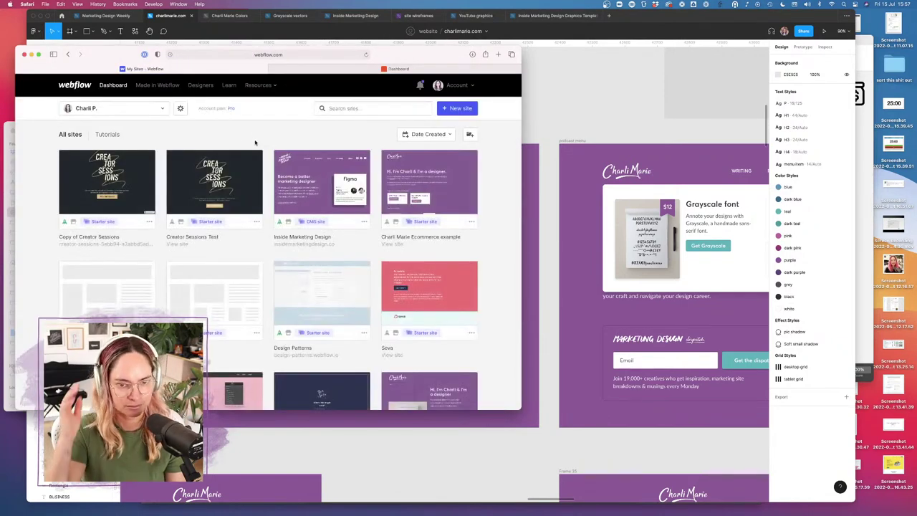
pyautogui.scroll(-5, 426, 241)
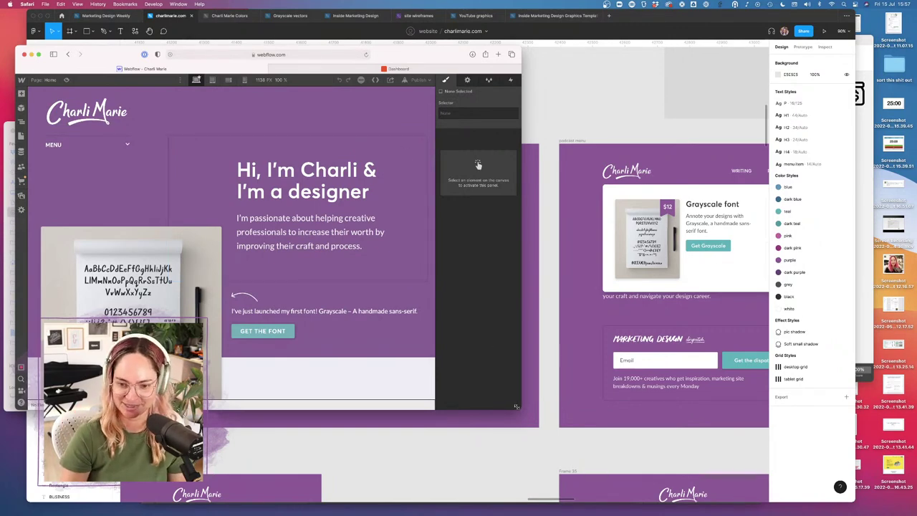
pyautogui.moveTo(516, 406); pyautogui.dragTo(593, 434)
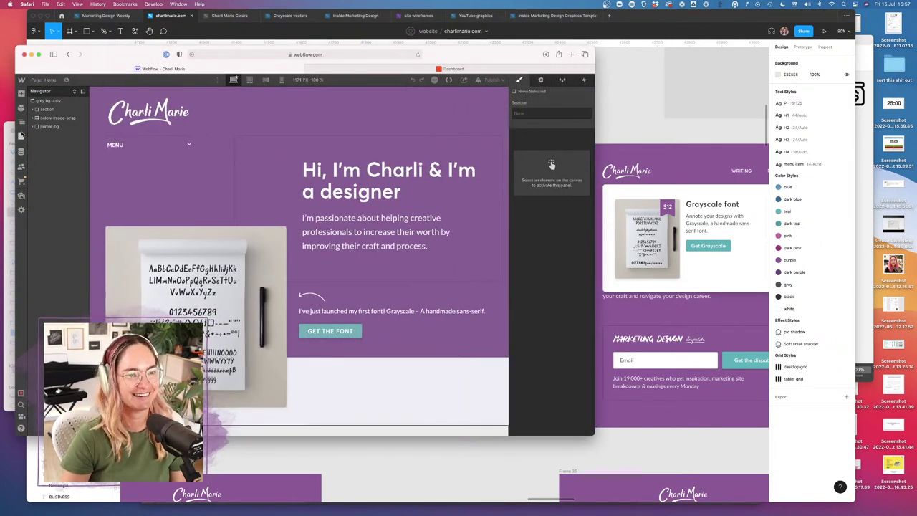
# - Browse the Portfolio review and a survey answer page in Webflow, then return to Figma
pyautogui.click(21, 135)
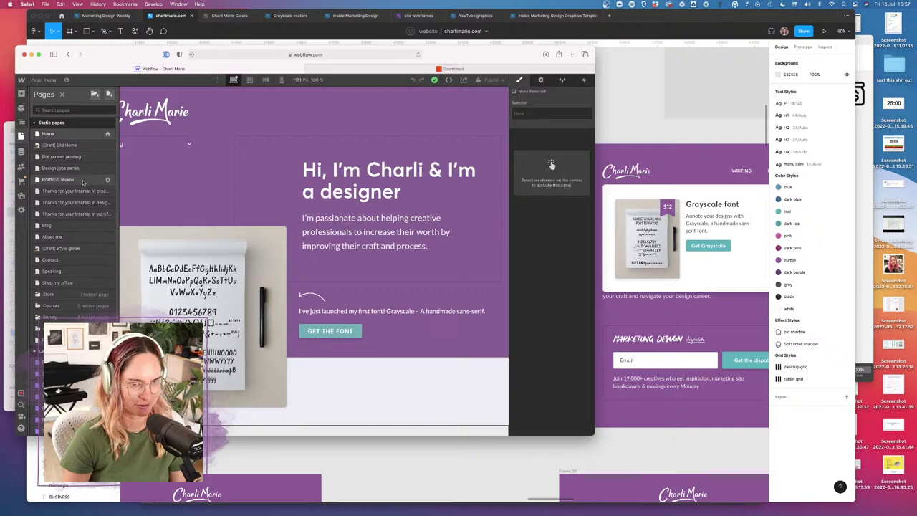
pyautogui.click(59, 179)
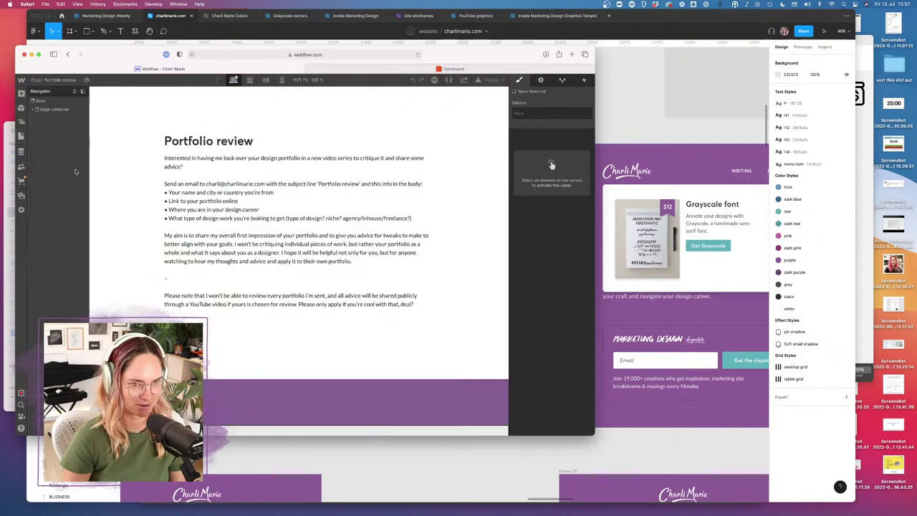
pyautogui.click(21, 136)
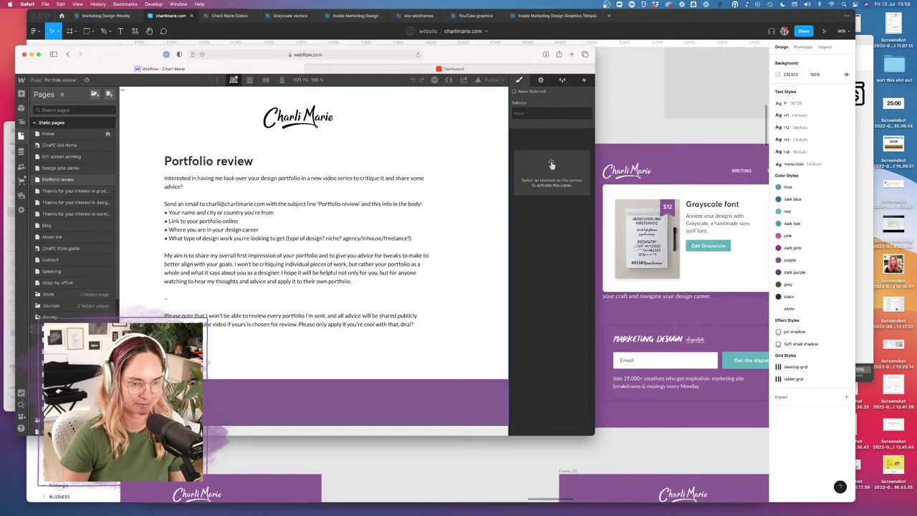
pyautogui.click(68, 328)
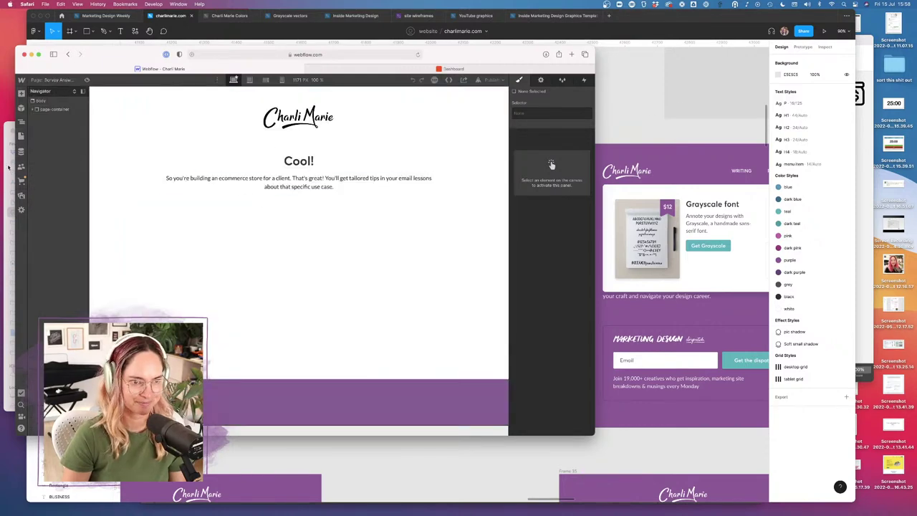
pyautogui.click(21, 136)
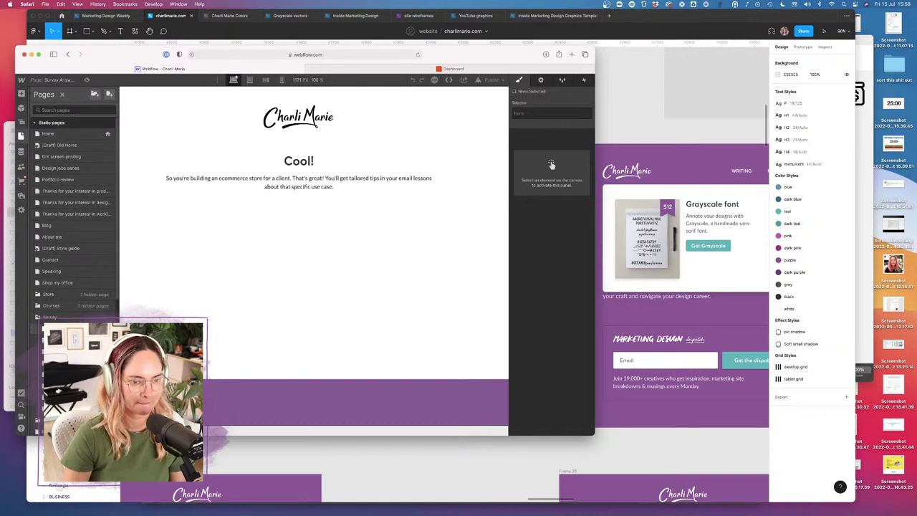
pyautogui.click(623, 133)
pyautogui.scroll(-5, 623, 133)
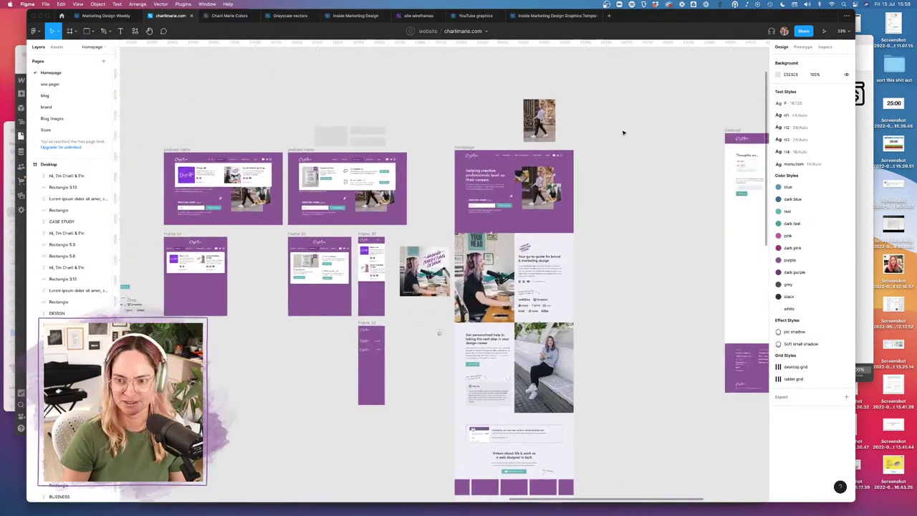
# - Rename the two Desktop frames to "blog article" and "blog home"
pyautogui.hscroll(10, 623, 132)
pyautogui.hscroll(-5, 502, 125)
pyautogui.click(447, 143)
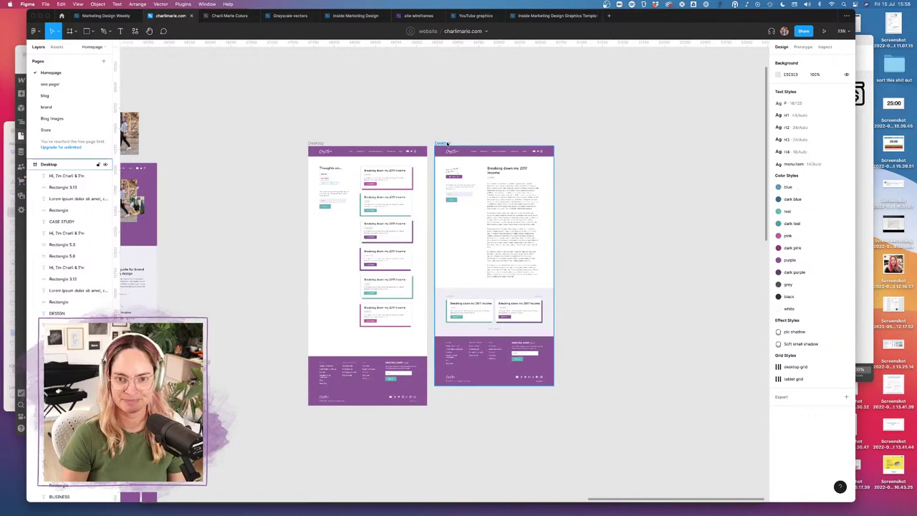
pyautogui.click(444, 143)
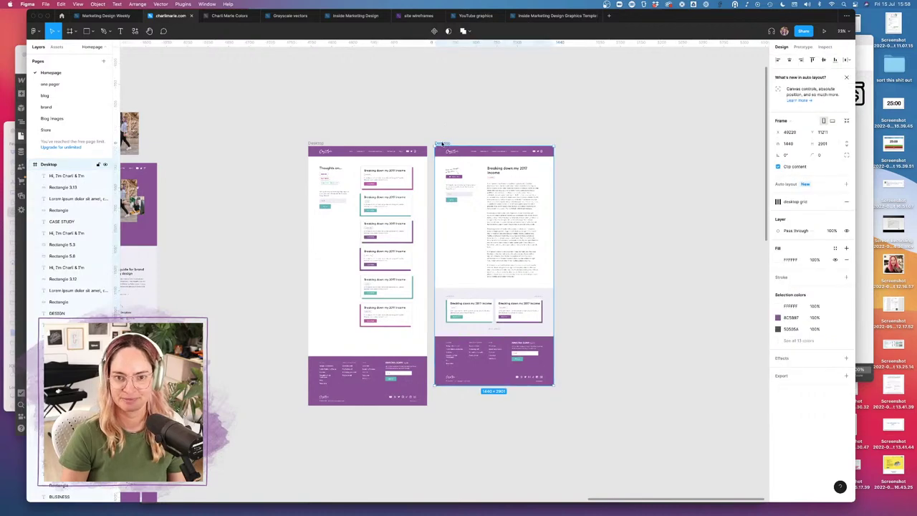
pyautogui.doubleClick(45, 164)
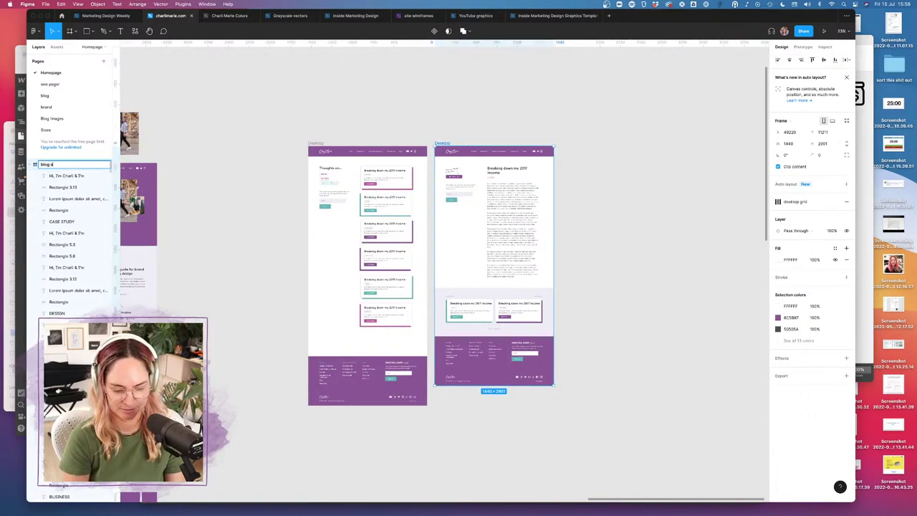
pyautogui.click(311, 141)
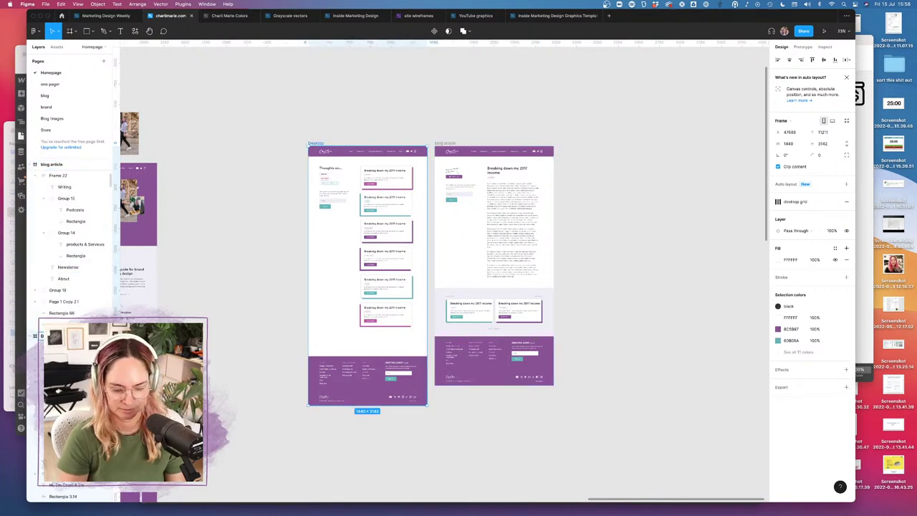
pyautogui.click(413, 70)
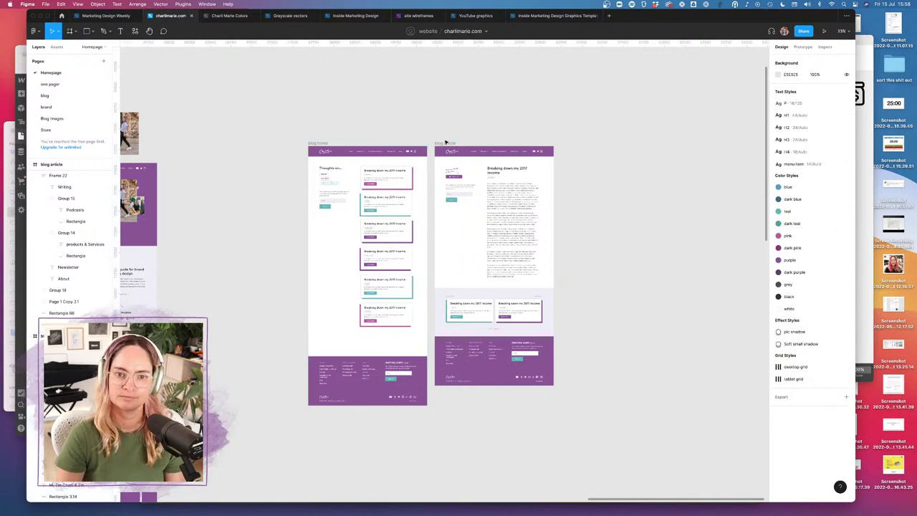
# - Alt-drag a copy of the blog article frame to its right
pyautogui.click(319, 144)
pyautogui.click(444, 142)
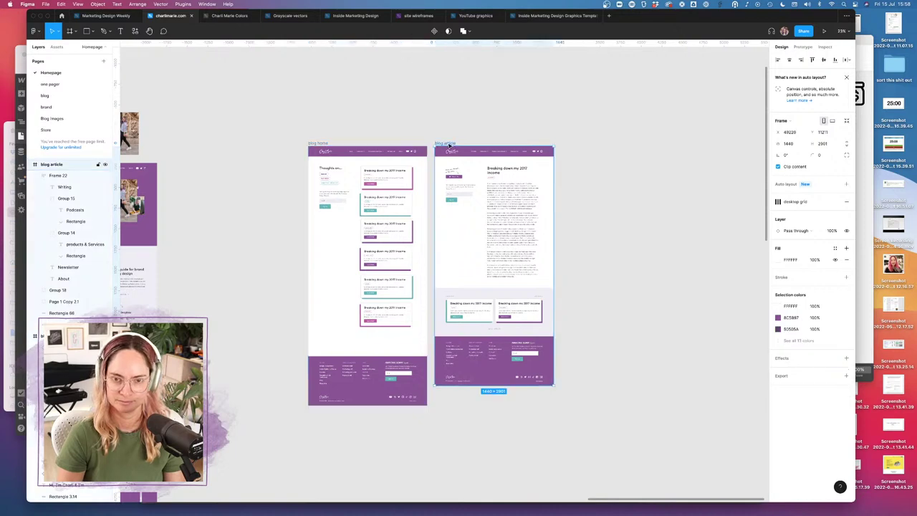
pyautogui.moveTo(436, 145); pyautogui.dragTo(584, 146)
# - Replace the copied frame's body content with a duplicate of the article body text
pyautogui.click(742, 345)
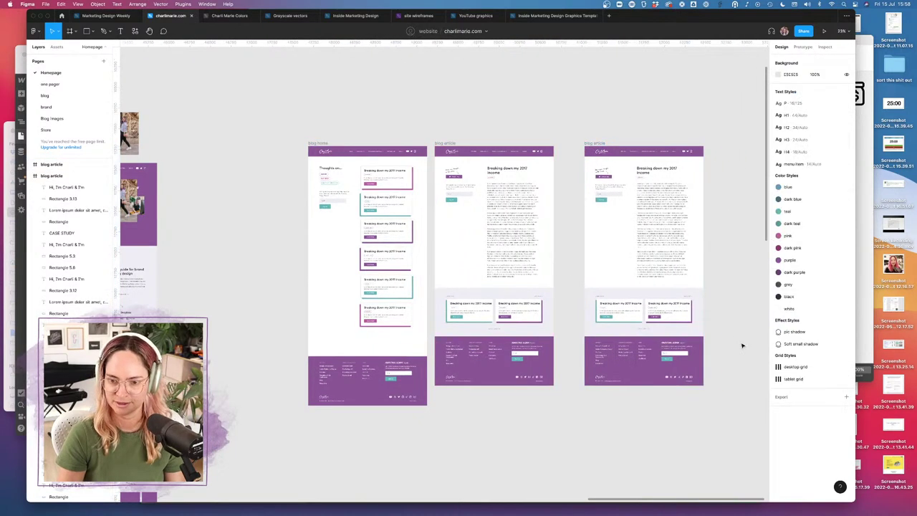
pyautogui.moveTo(715, 331); pyautogui.dragTo(620, 194)
pyautogui.press('Delete')
pyautogui.press('Delete')
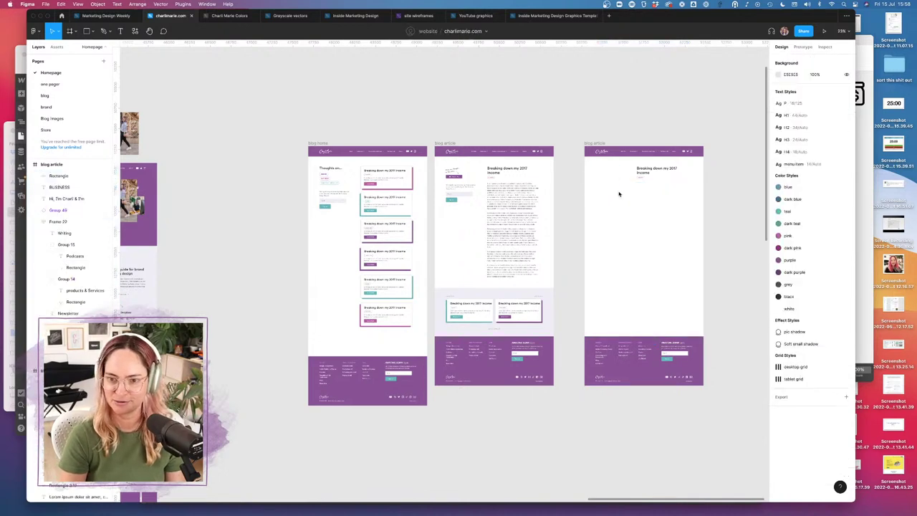
pyautogui.scroll(2, 620, 194)
pyautogui.click(474, 193)
pyautogui.moveTo(473, 193); pyautogui.dragTo(660, 193)
pyautogui.press('Escape')
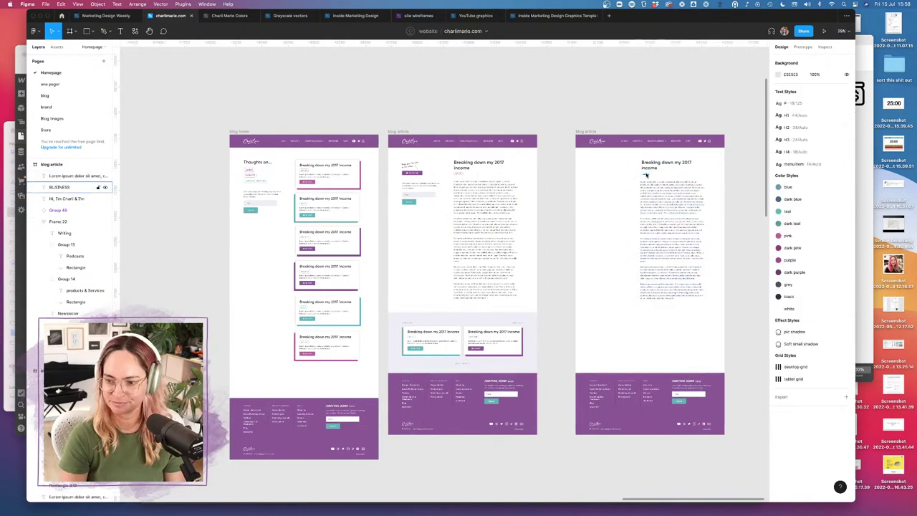
# - Delete the BUSINESS tag and retitle the page "A heading on a plain page", aligned to the grid
pyautogui.scroll(3, 647, 168)
pyautogui.hscroll(3, 631, 168)
pyautogui.click(546, 176)
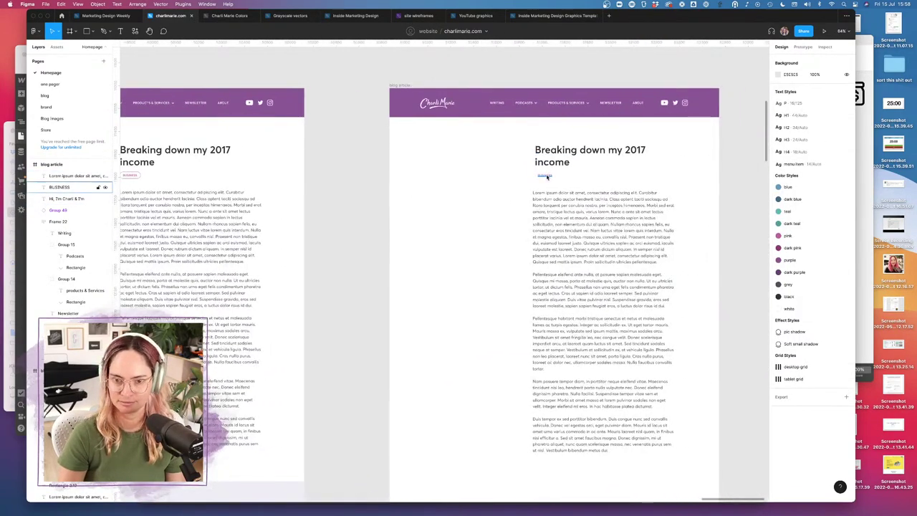
pyautogui.press('BackSpace')
pyautogui.hotkey('ctrl', 'g')
pyautogui.click(561, 156)
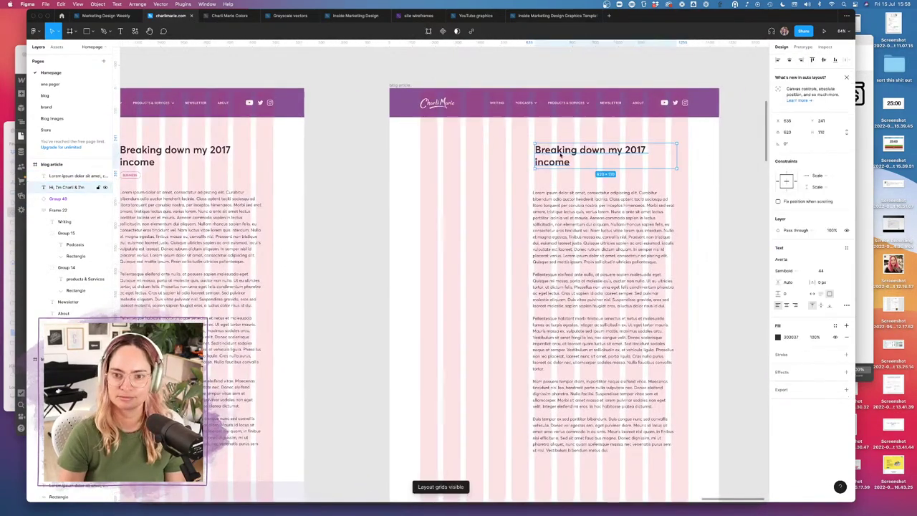
pyautogui.moveTo(561, 156); pyautogui.dragTo(447, 155)
pyautogui.doubleClick(439, 151)
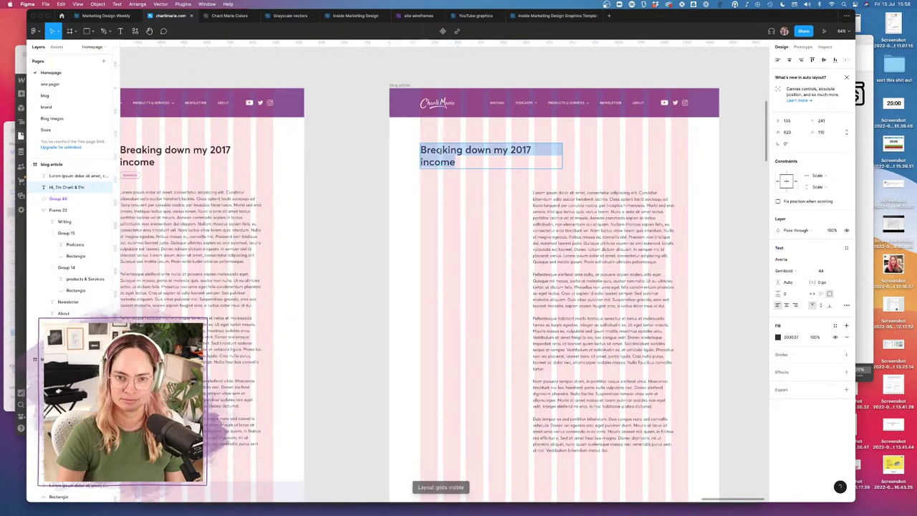
pyautogui.write('A heading on a plain page')
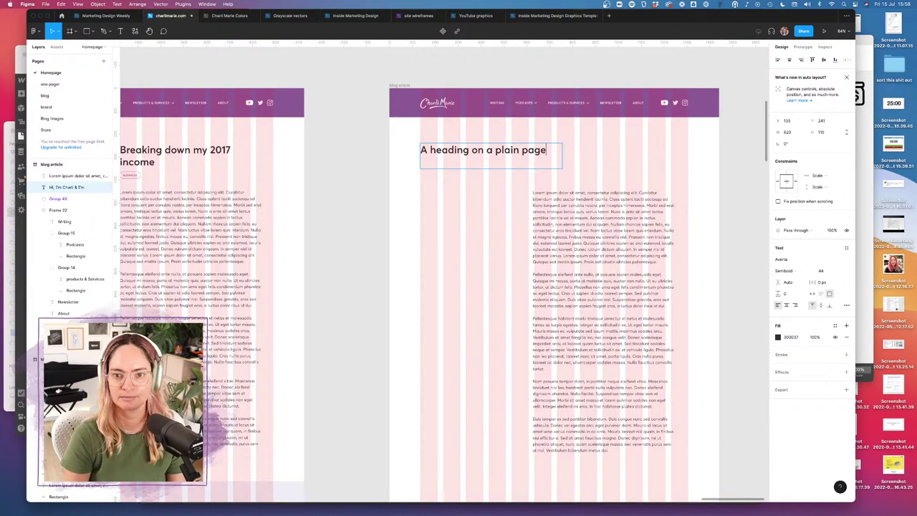
pyautogui.press('Escape')
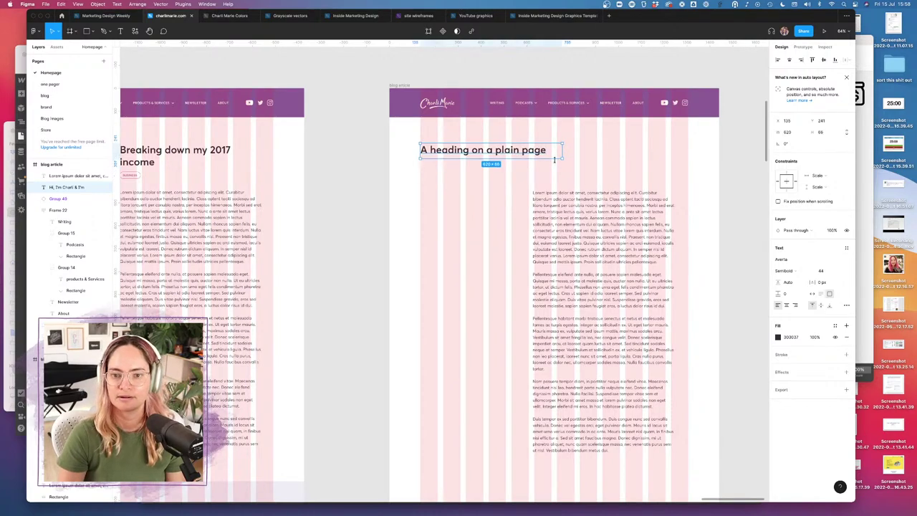
# - Place the body text under the heading, widen it to 872, and paste a shorter passage
pyautogui.moveTo(608, 239); pyautogui.dragTo(497, 214)
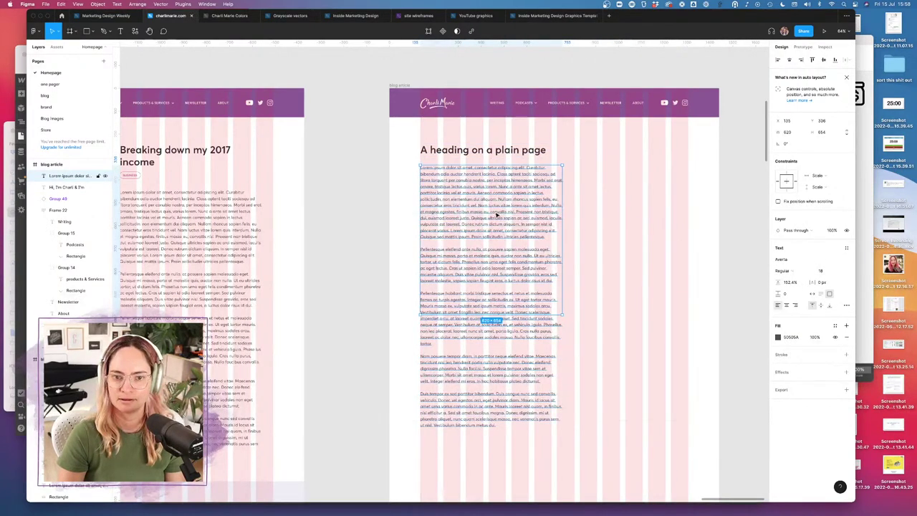
pyautogui.moveTo(560, 233); pyautogui.dragTo(617, 230)
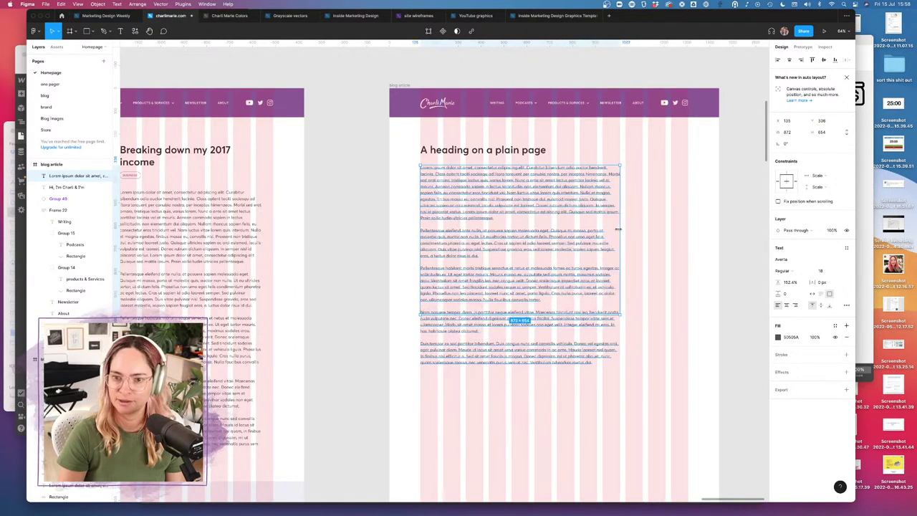
pyautogui.scroll(-8, 620, 253)
pyautogui.scroll(-5, 556, 239)
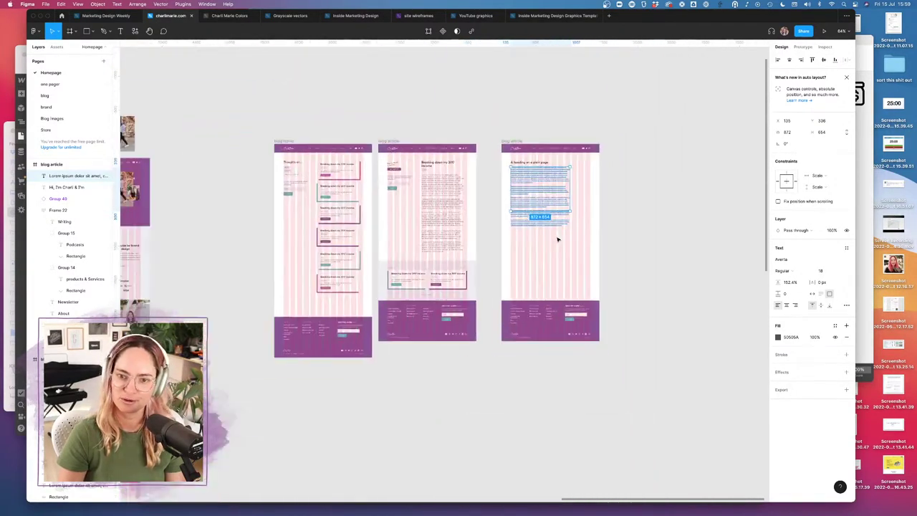
pyautogui.press('Return')
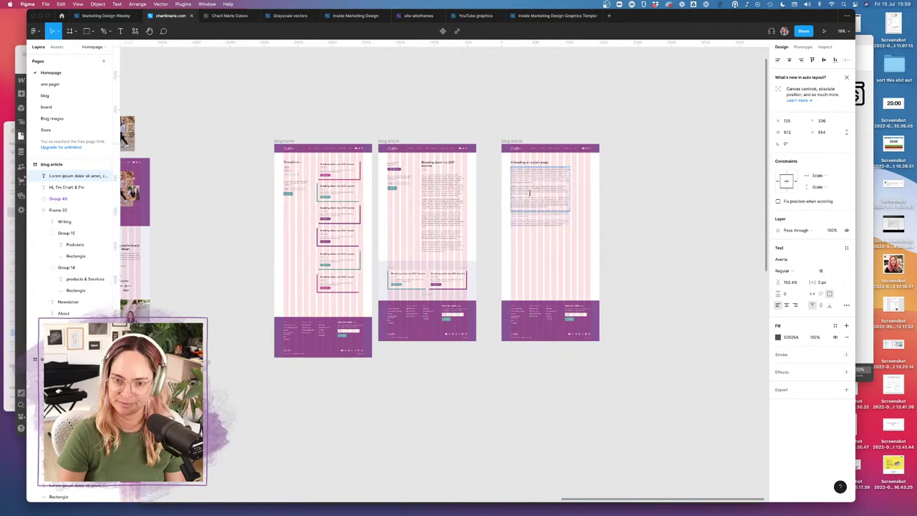
pyautogui.press('cmd+v')
pyautogui.press('Escape')
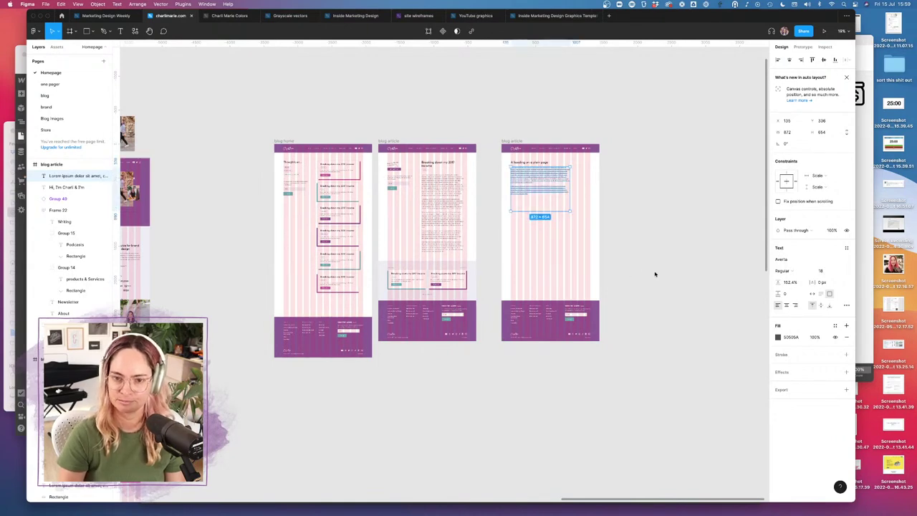
pyautogui.moveTo(556, 213); pyautogui.dragTo(556, 195)
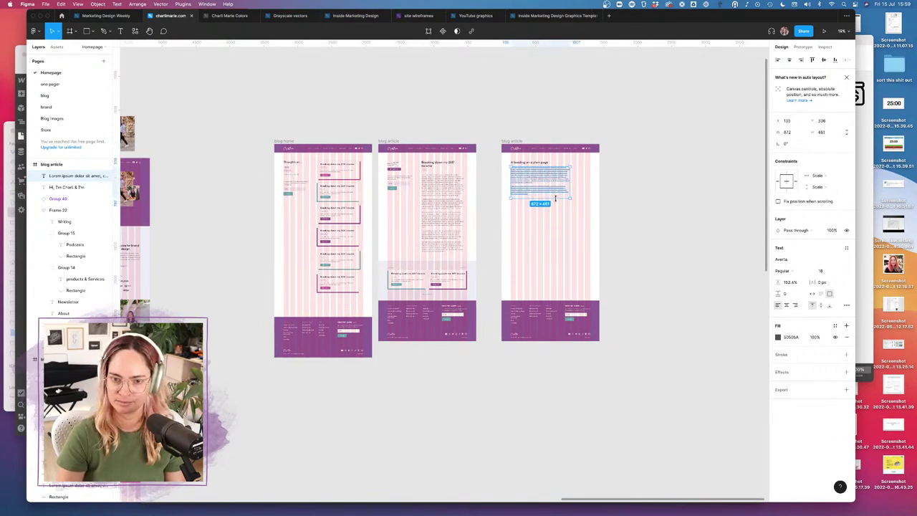
pyautogui.click(621, 226)
# - Move the footer up beneath the body text and shorten the frame to 1609 px
pyautogui.moveTo(507, 291); pyautogui.dragTo(628, 364)
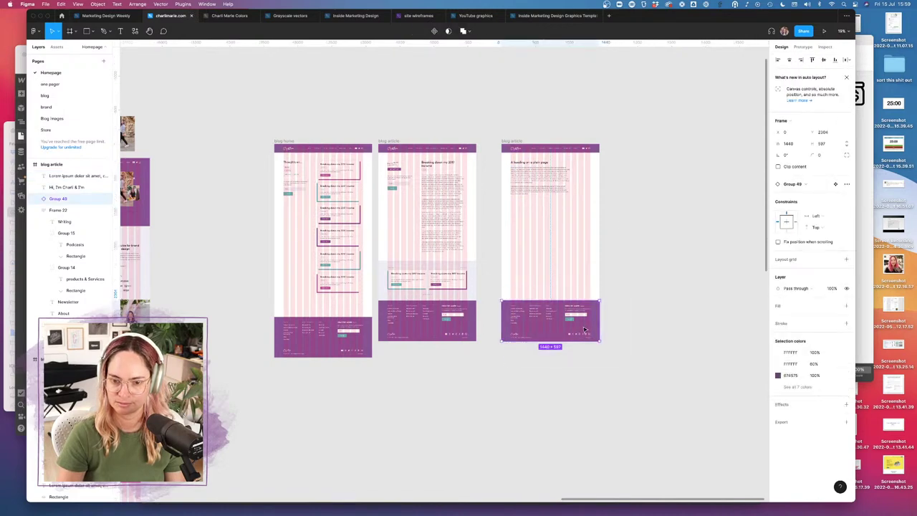
pyautogui.moveTo(589, 330); pyautogui.dragTo(583, 234)
pyautogui.click(614, 227)
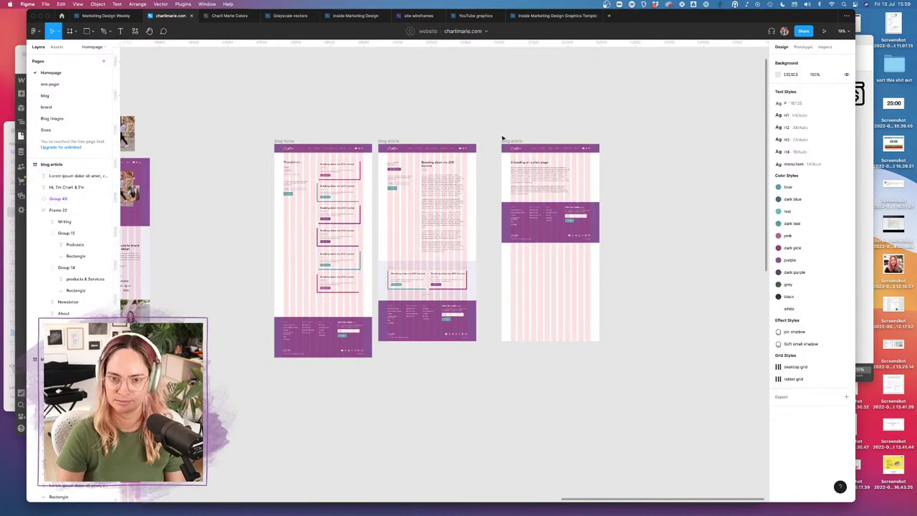
pyautogui.click(509, 142)
pyautogui.moveTo(560, 341); pyautogui.dragTo(560, 243)
# - Lengthen the plain-page frame and move its footer lower to make room
pyautogui.click(583, 303)
pyautogui.scroll(10, 576, 179)
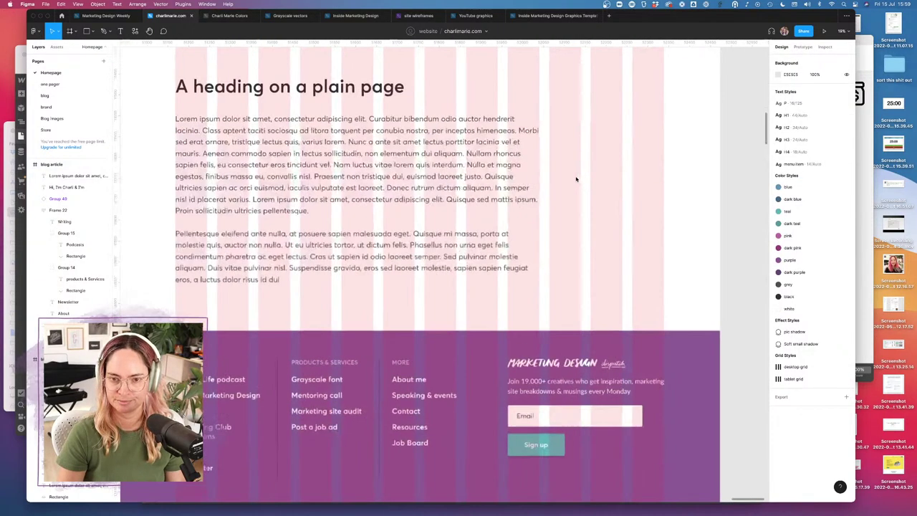
pyautogui.scroll(1, 576, 179)
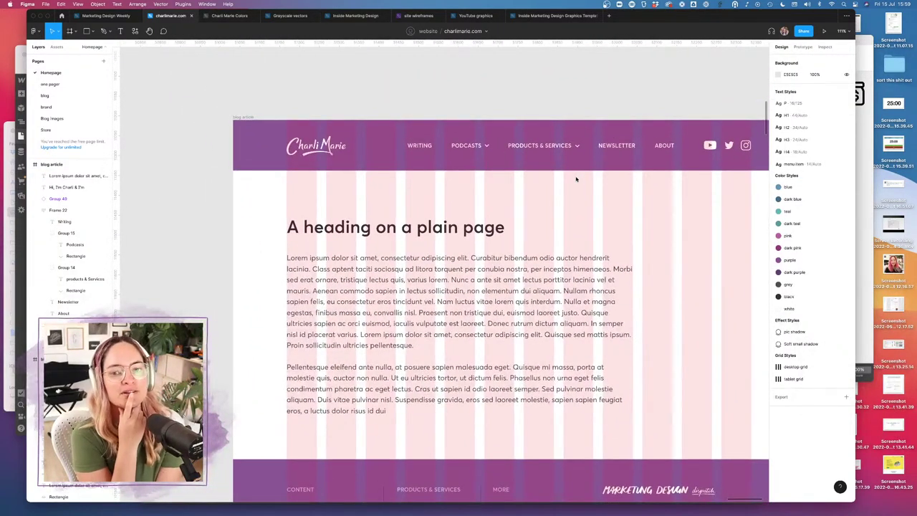
pyautogui.scroll(-10, 576, 179)
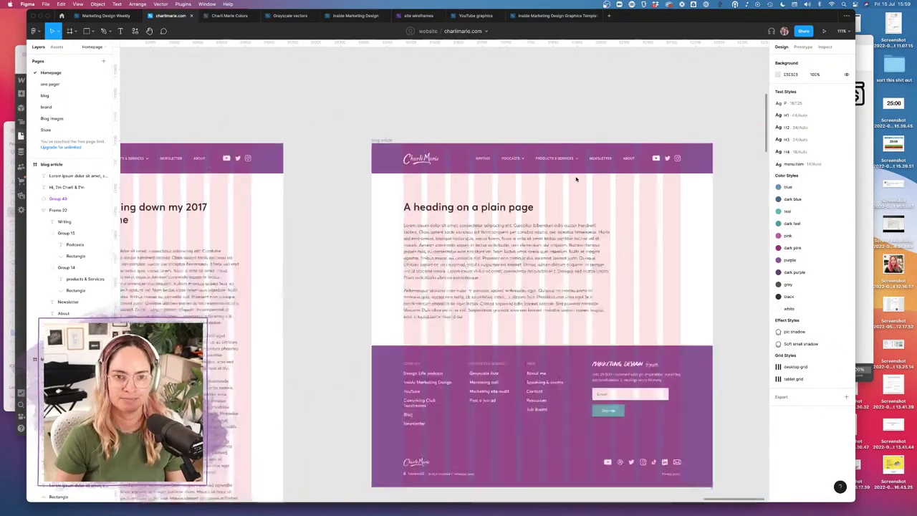
pyautogui.click(574, 283)
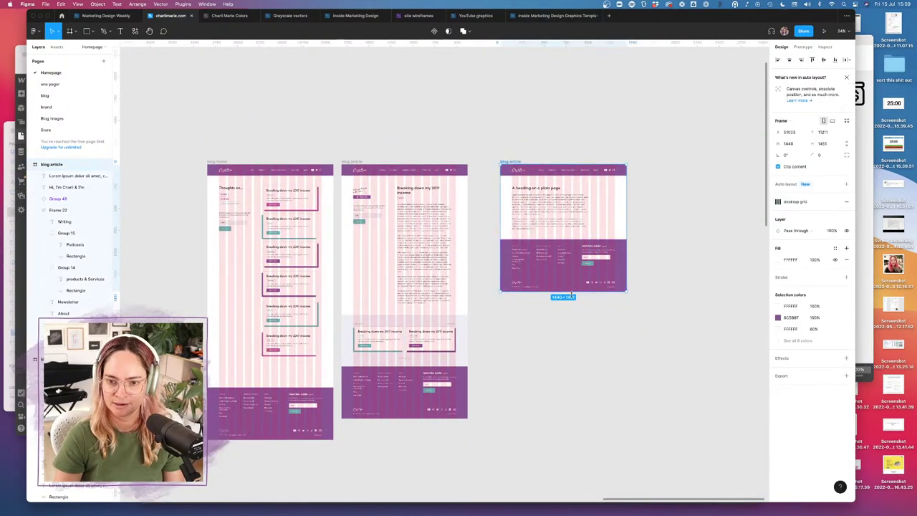
pyautogui.moveTo(573, 291); pyautogui.dragTo(572, 366)
pyautogui.click(642, 327)
pyautogui.moveTo(555, 278); pyautogui.dragTo(655, 313)
pyautogui.click(659, 313)
# - Move the Grayscale handwritten-font promo card from the homepage into the plain page
pyautogui.scroll(-5, 658, 313)
pyautogui.scroll(-6, 660, 313)
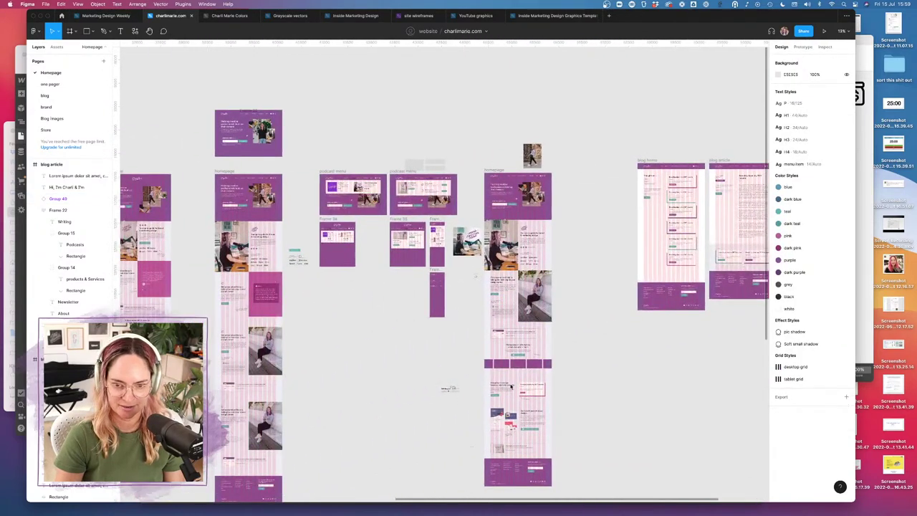
pyautogui.scroll(10, 509, 350)
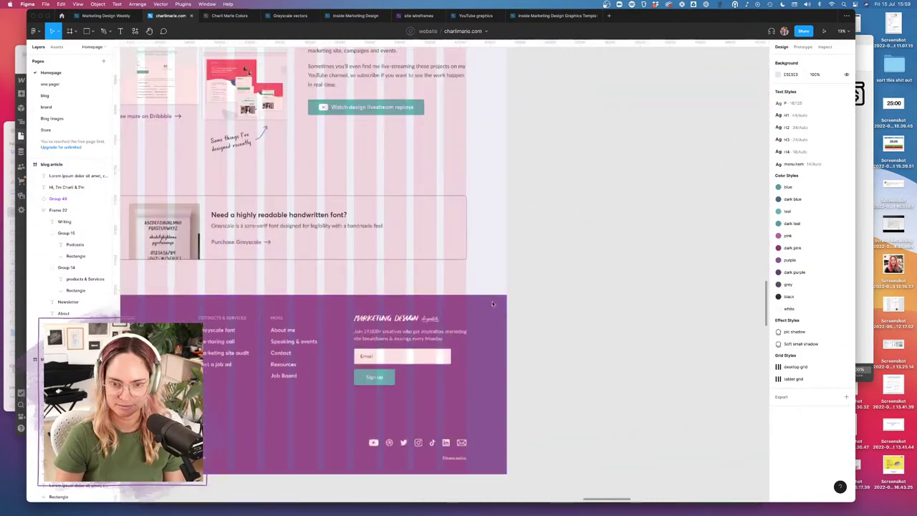
pyautogui.click(485, 260)
pyautogui.hscroll(-5, 147, 195)
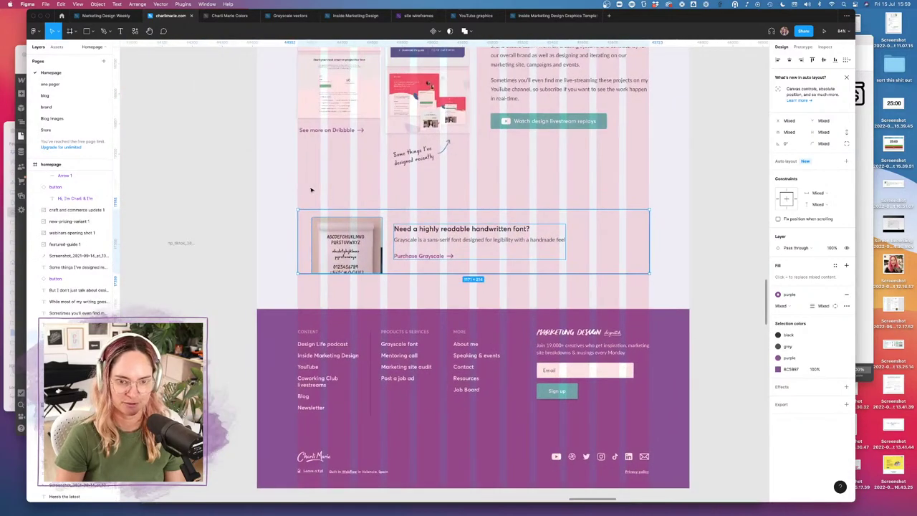
pyautogui.moveTo(280, 199); pyautogui.dragTo(671, 278)
pyautogui.scroll(-10, 671, 278)
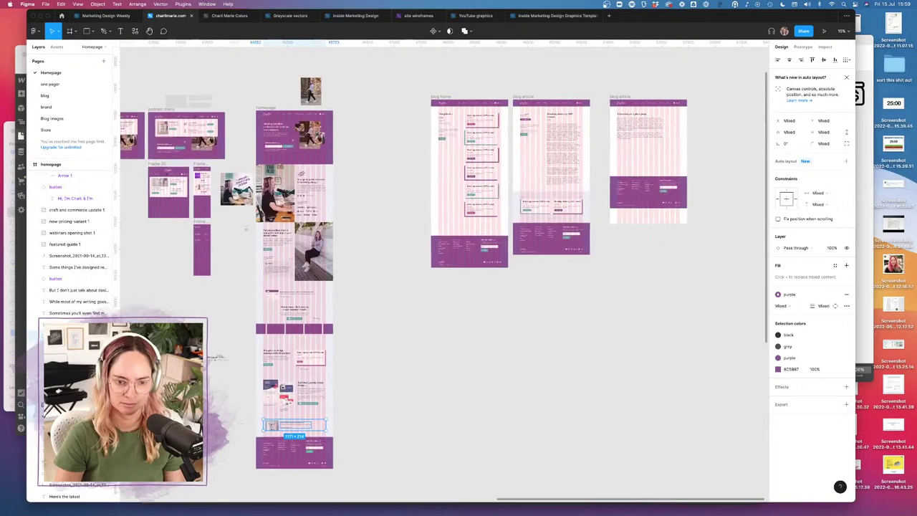
pyautogui.moveTo(273, 428); pyautogui.dragTo(627, 156)
pyautogui.scroll(10, 627, 155)
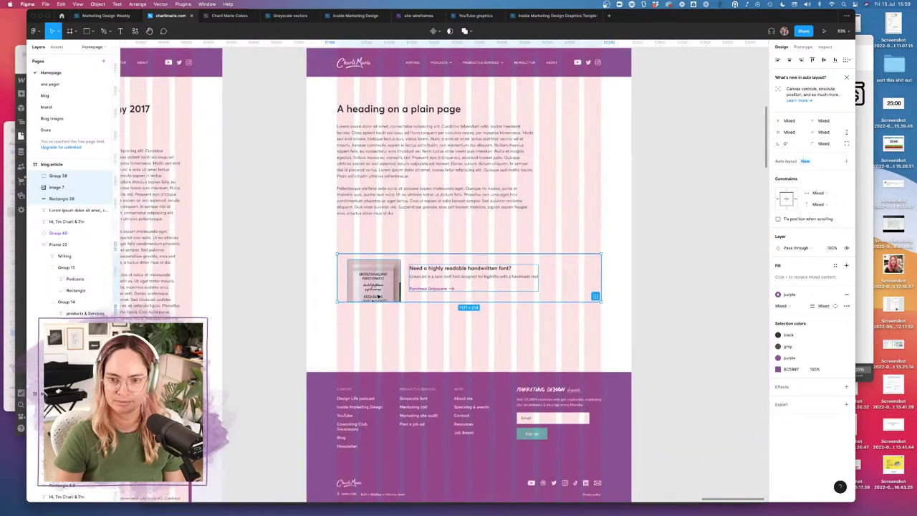
pyautogui.moveTo(378, 292); pyautogui.dragTo(378, 280)
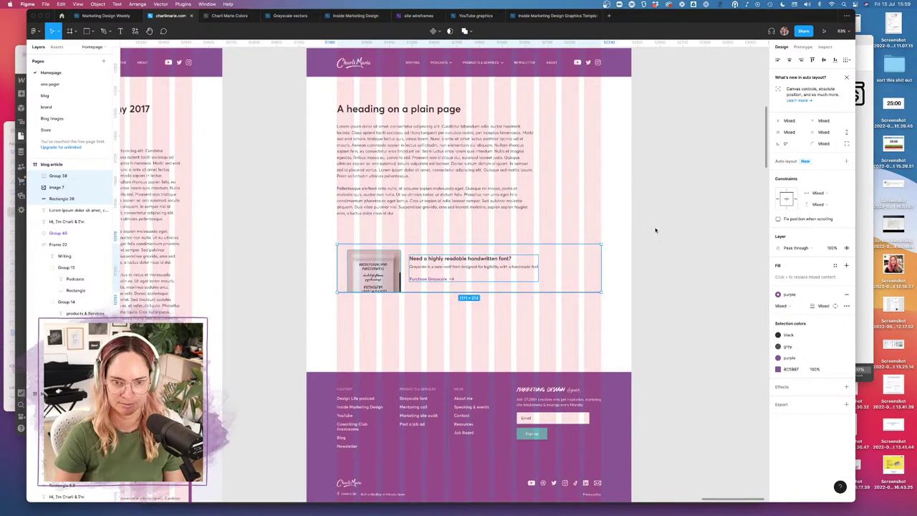
pyautogui.click(699, 261)
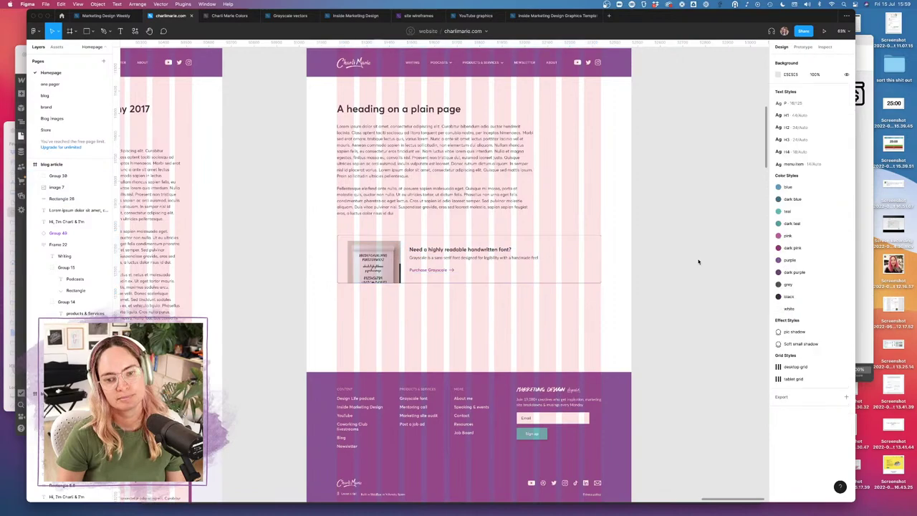
# - Raise the footer group to sit just under the promo card
pyautogui.scroll(-5, 645, 278)
pyautogui.moveTo(531, 364); pyautogui.dragTo(531, 329)
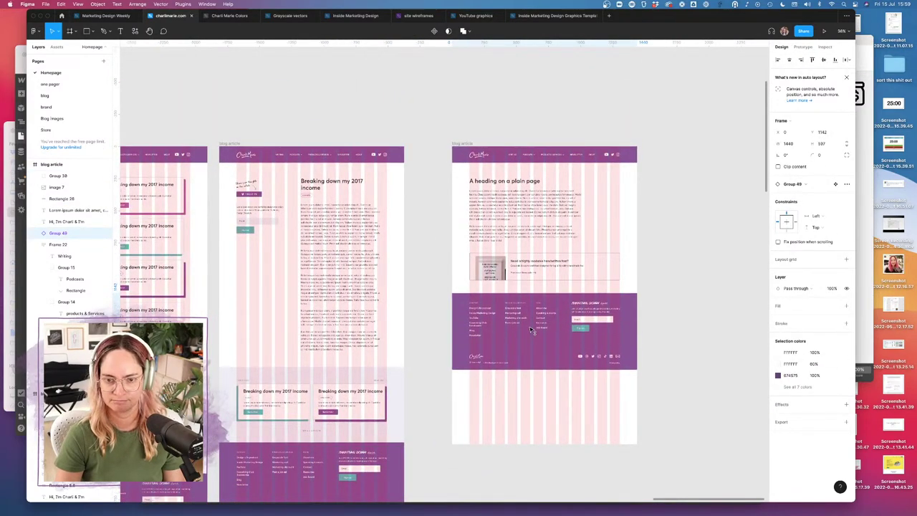
pyautogui.click(695, 323)
# - In Webflow, expand the Survey folder and open the Thanks for voting! page
pyautogui.click(22, 253)
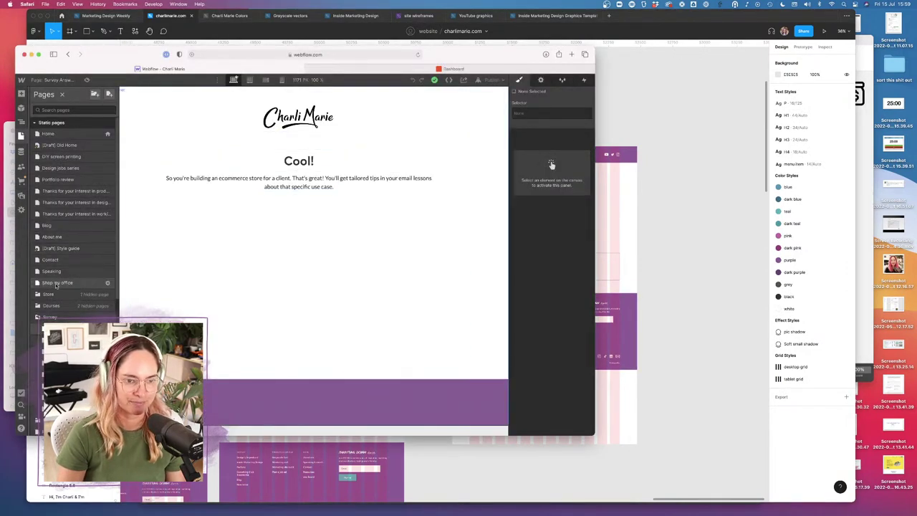
pyautogui.scroll(-2, 56, 301)
pyautogui.click(39, 283)
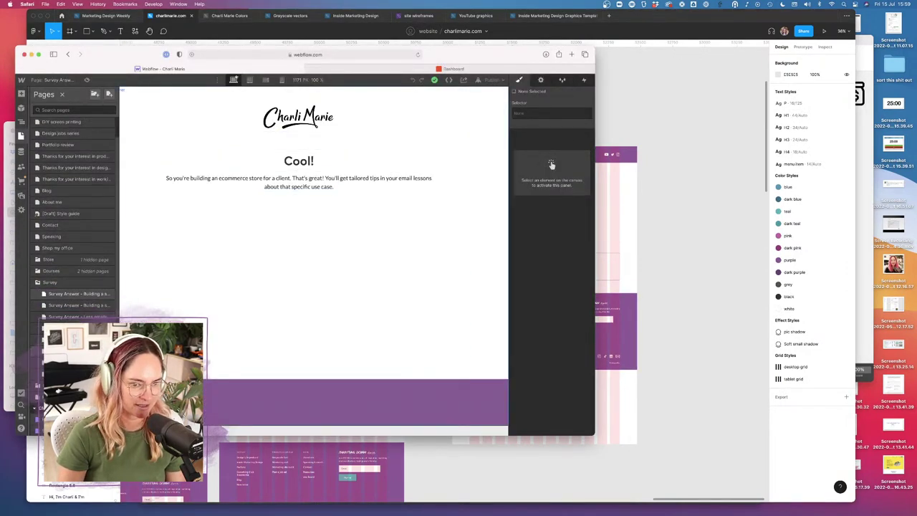
pyautogui.click(75, 316)
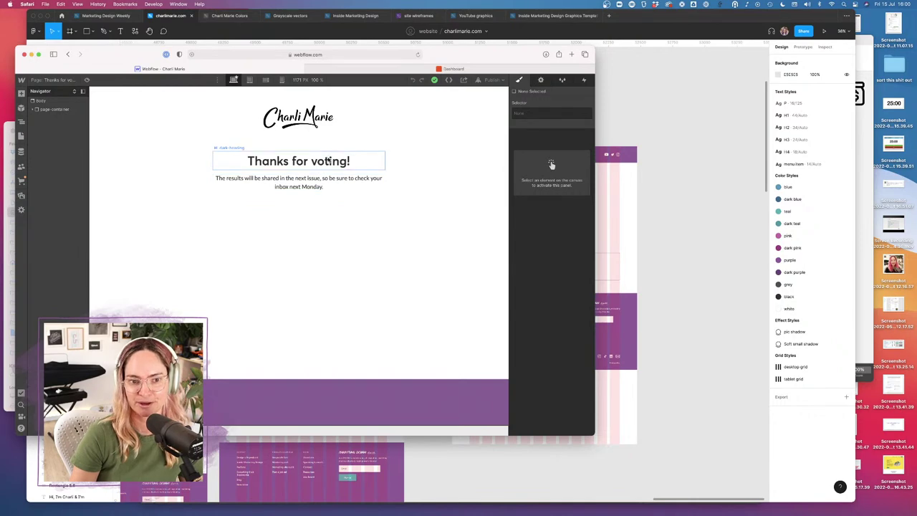
# - Glance at the Figma mockups, then return to Webflow's list of site pages
pyautogui.click(744, 226)
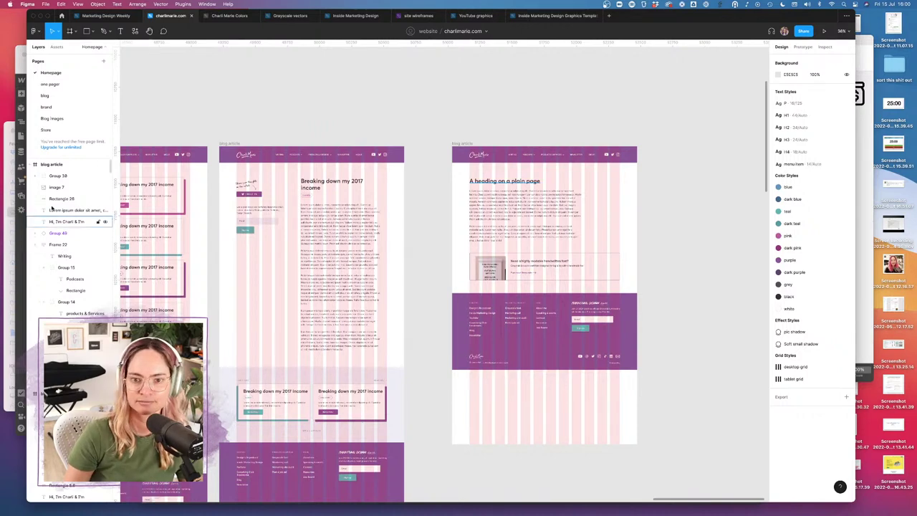
pyautogui.click(22, 207)
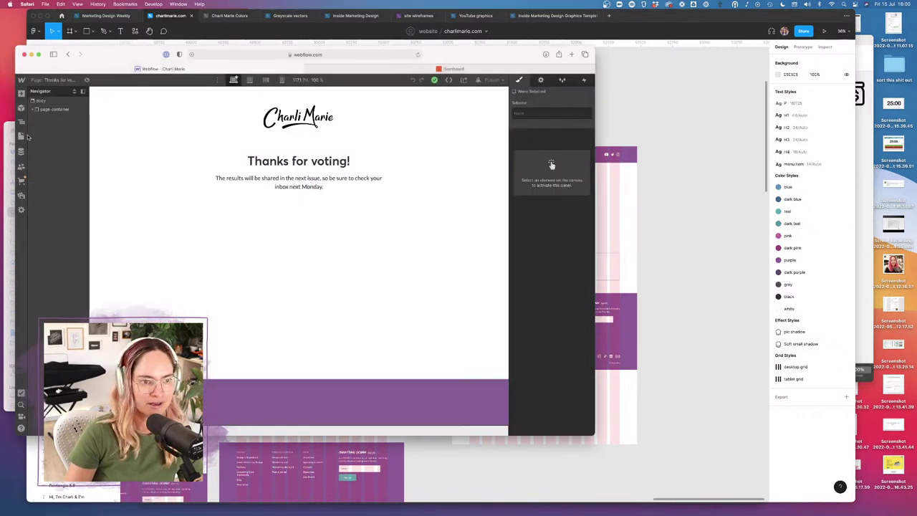
pyautogui.click(21, 136)
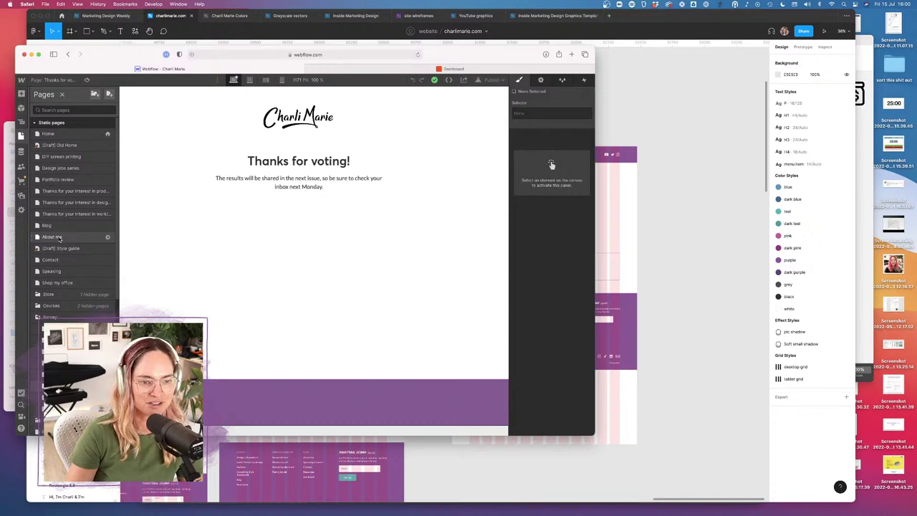
pyautogui.moveTo(208, 510)
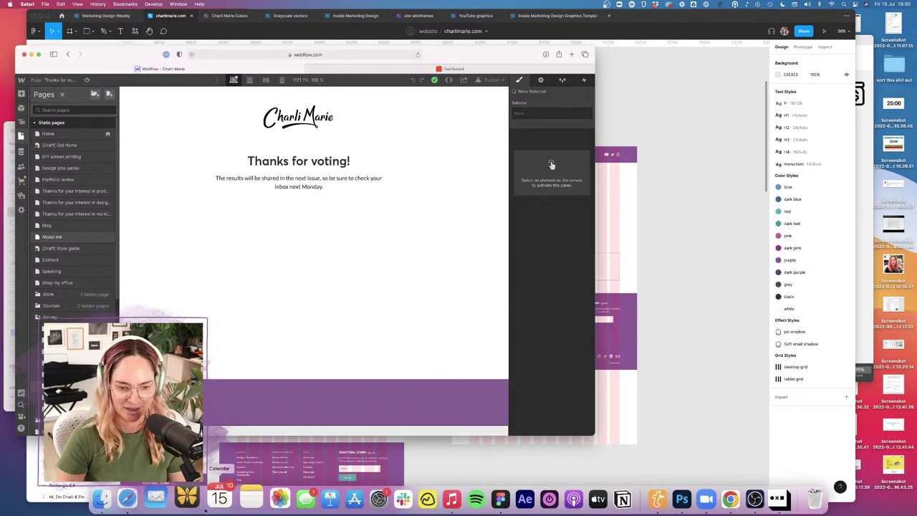
pyautogui.click(192, 495)
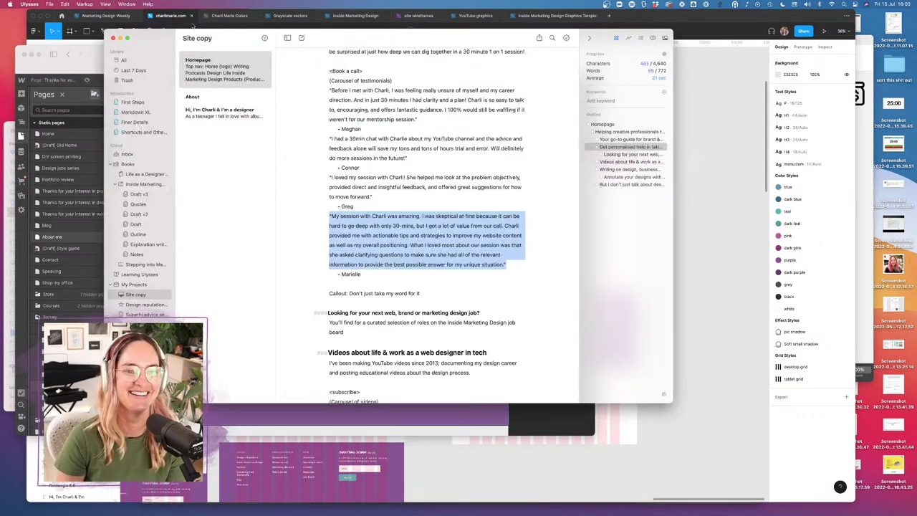
# - Open Ulysses' About sheet and scroll to its press and Awards & recognition links
pyautogui.click(215, 107)
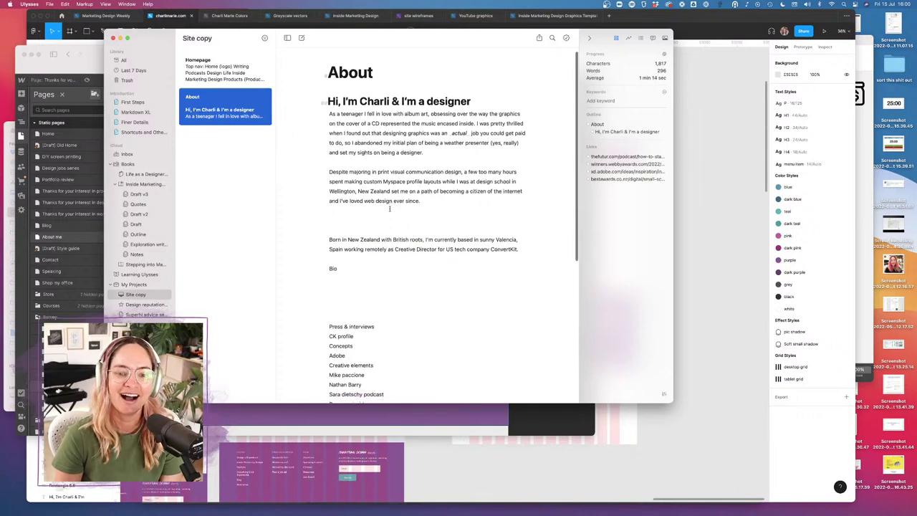
pyautogui.scroll(1, 389, 209)
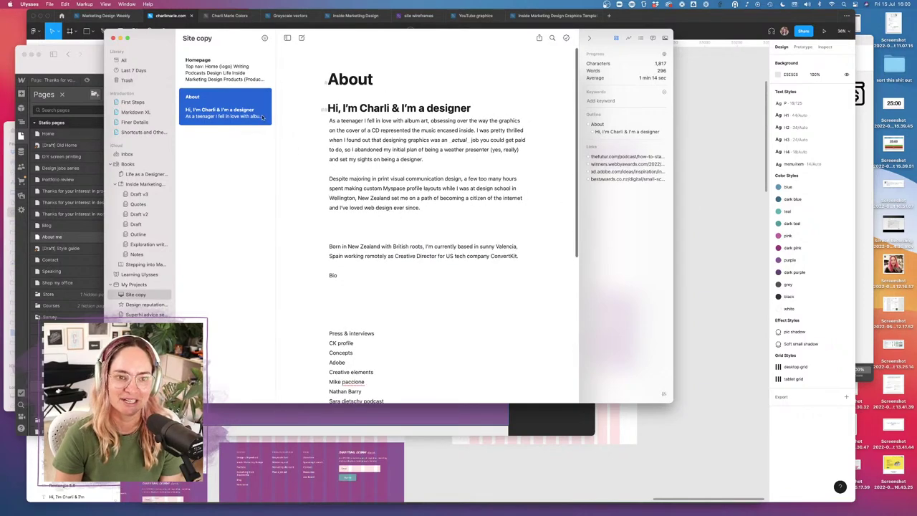
pyautogui.scroll(-10, 414, 303)
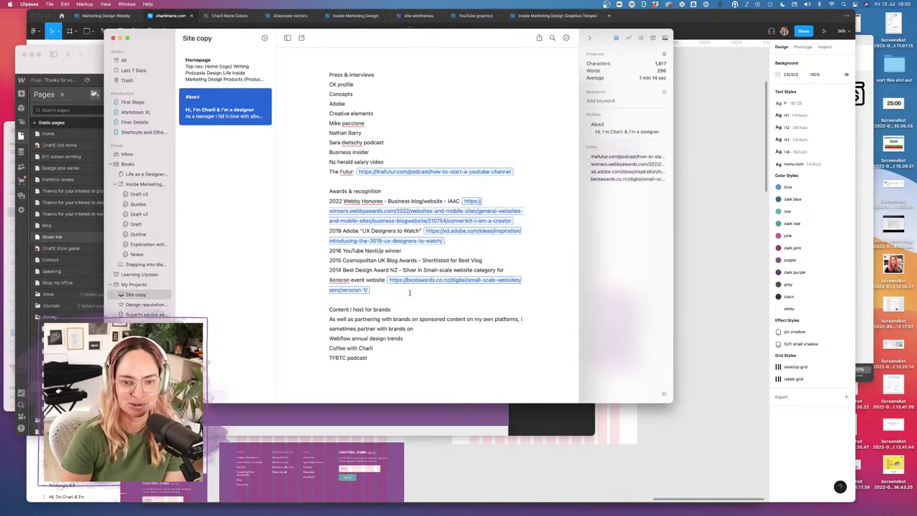
pyautogui.click(489, 473)
# - Drag the Cosmopolitan badge off the Portfolio Copy frame, beside the right-hand page frame
pyautogui.keyDown('ctrl'); pyautogui.scroll(-5, 490, 473); pyautogui.keyUp('ctrl')
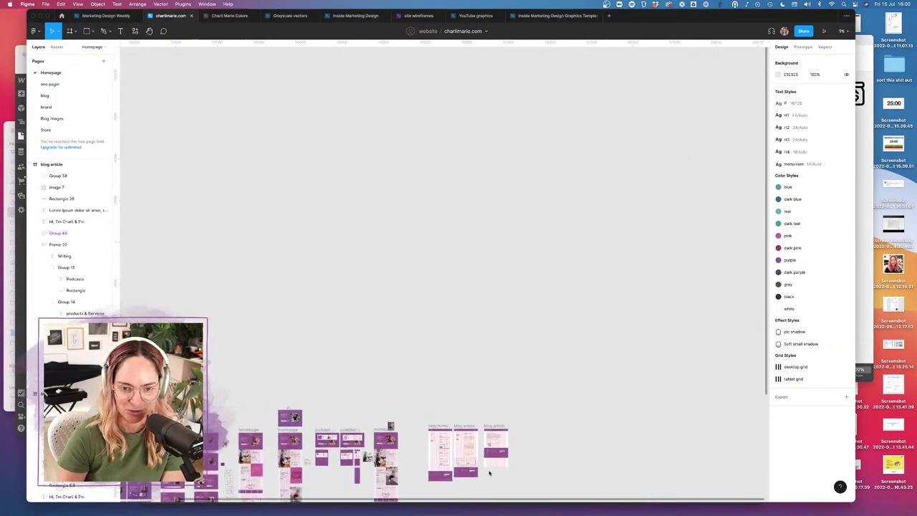
pyautogui.scroll(-5, 489, 473)
pyautogui.keyDown('ctrl'); pyautogui.scroll(5, 487, 350); pyautogui.keyUp('ctrl')
pyautogui.keyDown('ctrl'); pyautogui.scroll(8, 501, 368); pyautogui.keyUp('ctrl')
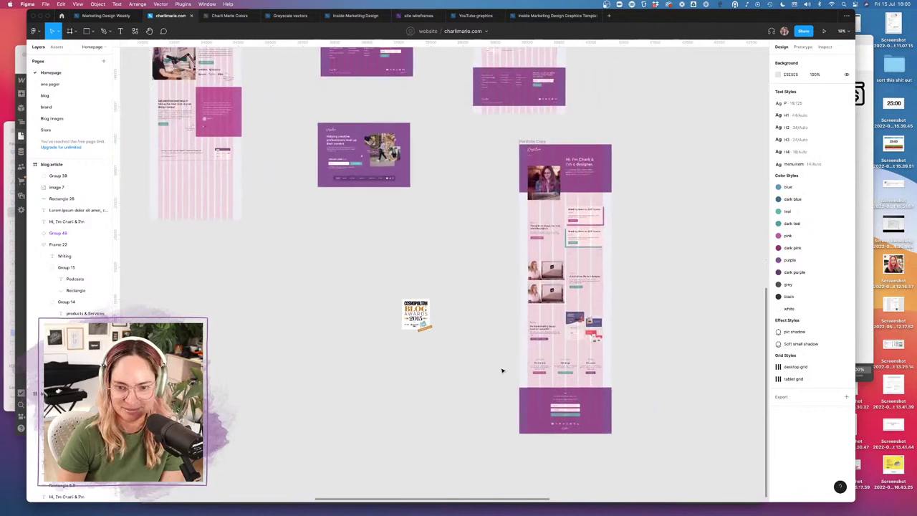
pyautogui.moveTo(299, 351); pyautogui.dragTo(702, 218)
pyautogui.hscroll(5, 422, 306)
pyautogui.scroll(2, 423, 305)
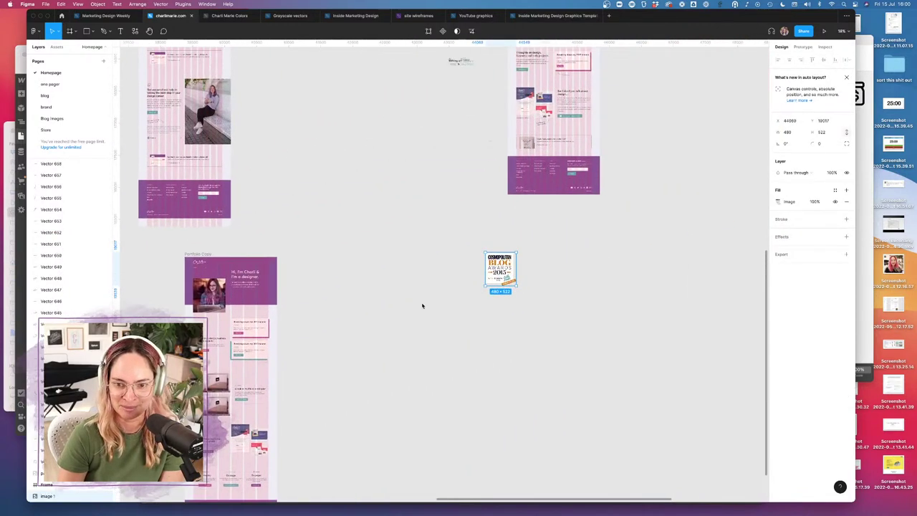
pyautogui.moveTo(502, 273); pyautogui.dragTo(686, 167)
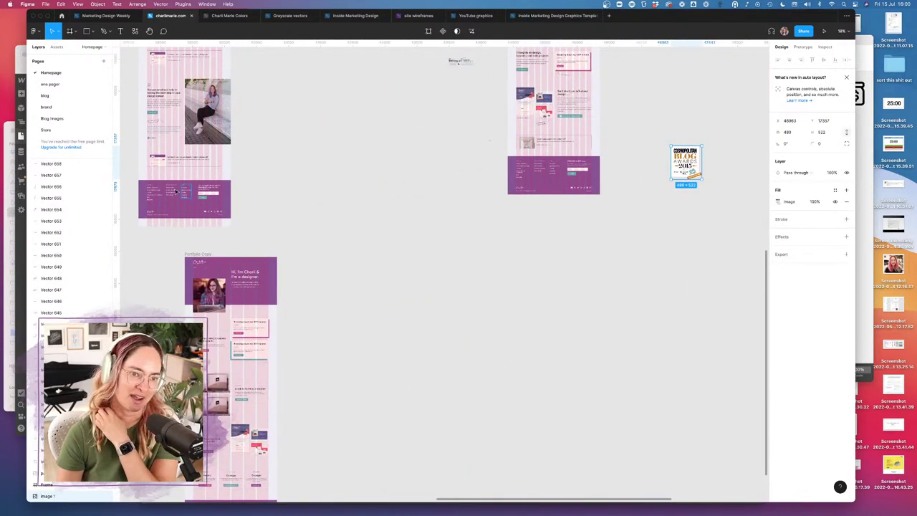
# - After checking Webflow and the Ulysses copy, place the Cosmopolitan badge below the blog article mockups
pyautogui.click(206, 497)
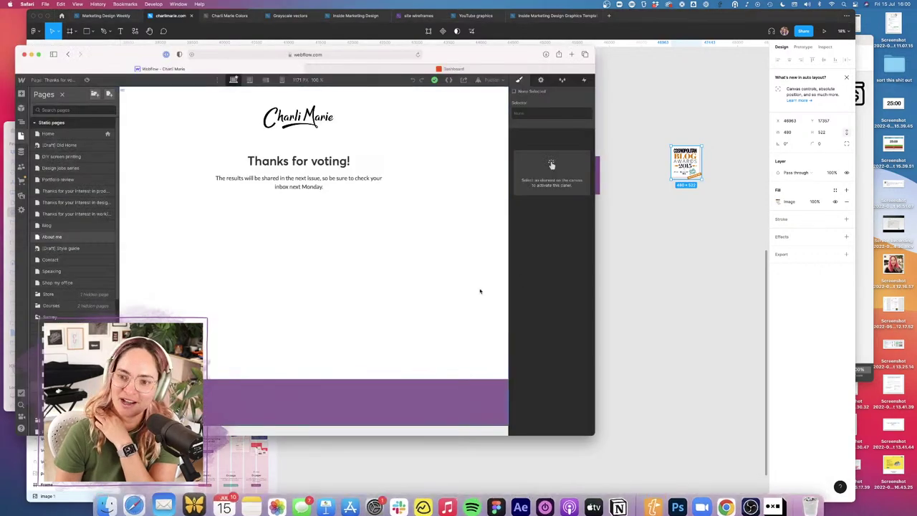
pyautogui.click(605, 268)
pyautogui.moveTo(241, 513)
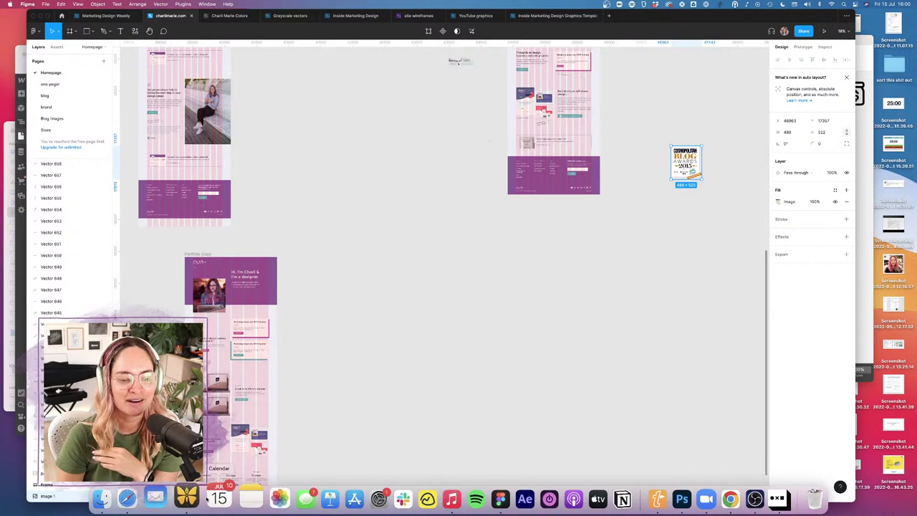
pyautogui.click(179, 497)
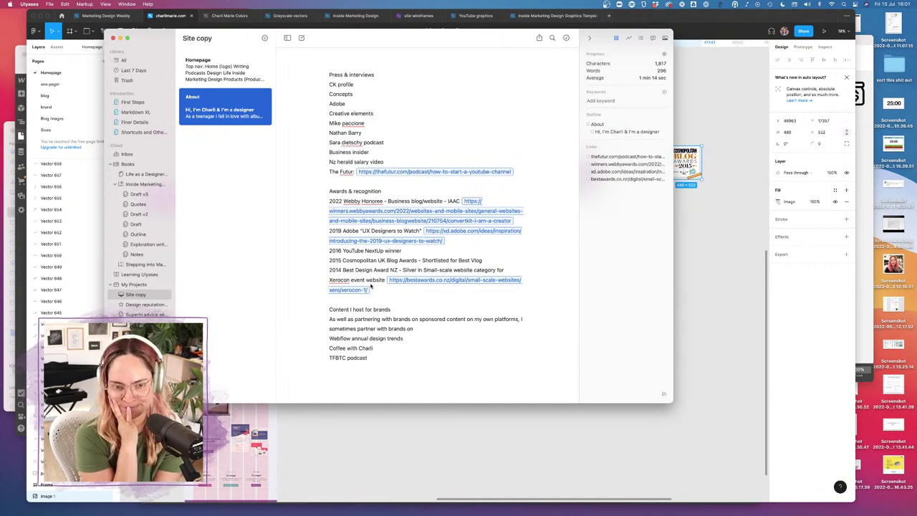
pyautogui.click(731, 249)
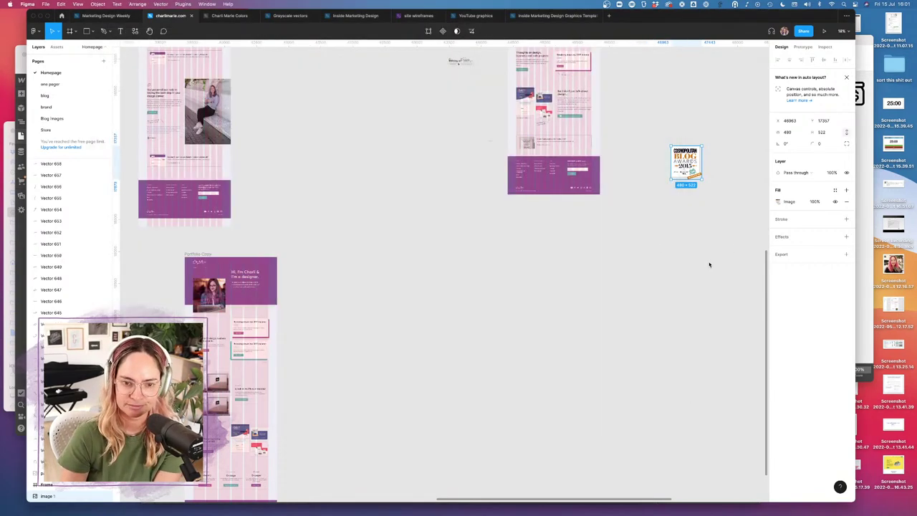
pyautogui.scroll(-5, 418, 229)
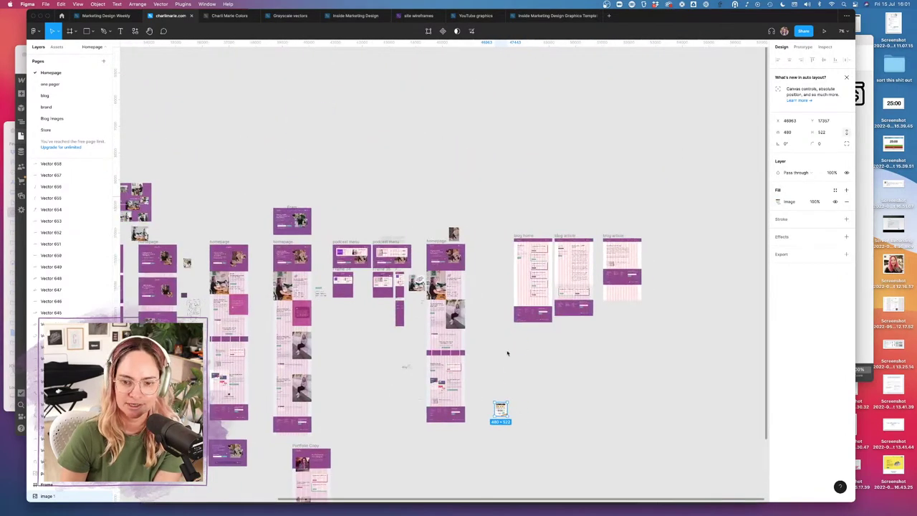
pyautogui.moveTo(500, 410); pyautogui.dragTo(554, 377)
pyautogui.click(21, 279)
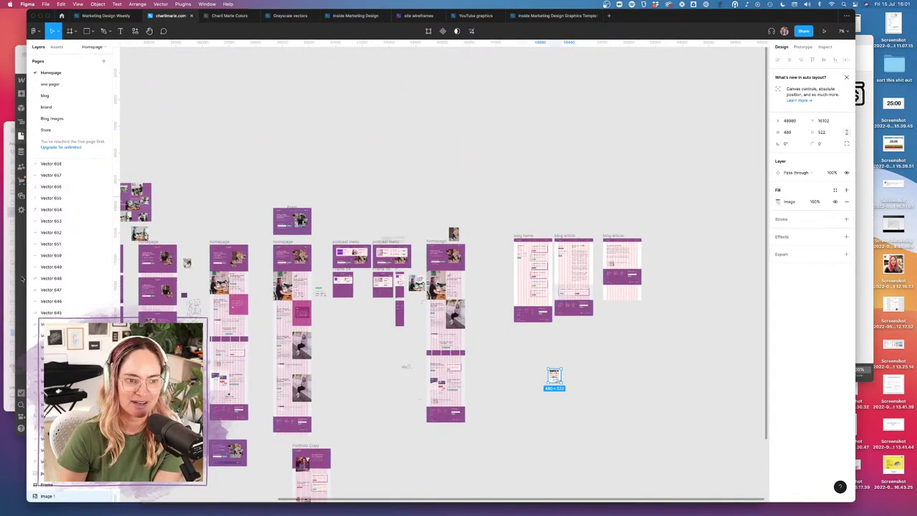
# - Browse Webflow's About me, Speaking and Shop my office pages before returning to Figma
pyautogui.click(57, 236)
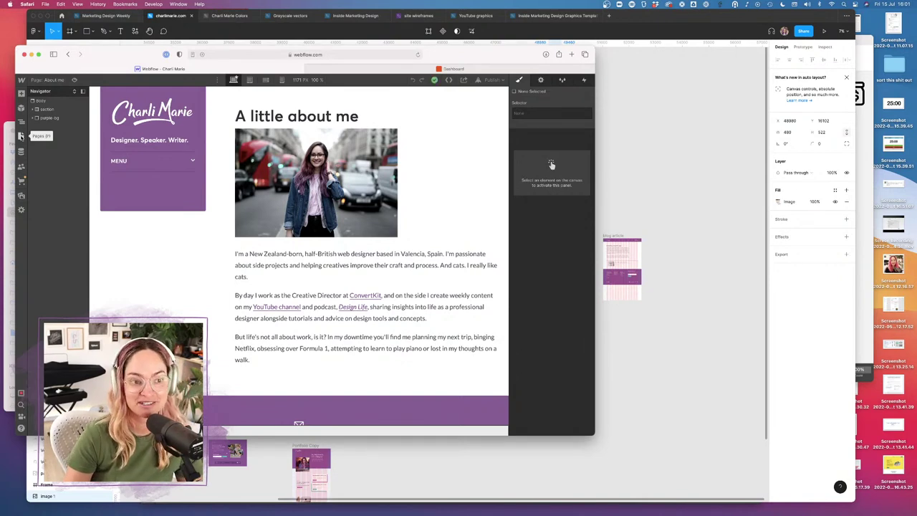
pyautogui.click(21, 135)
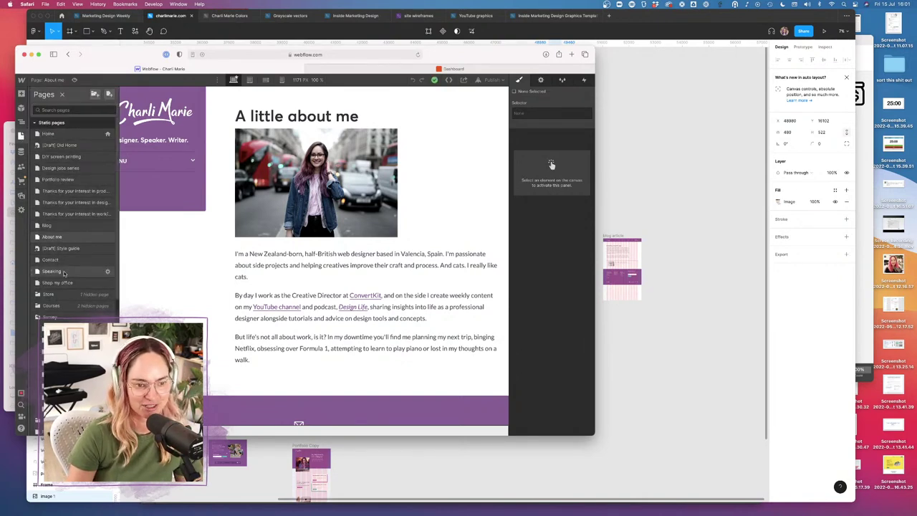
pyautogui.click(60, 271)
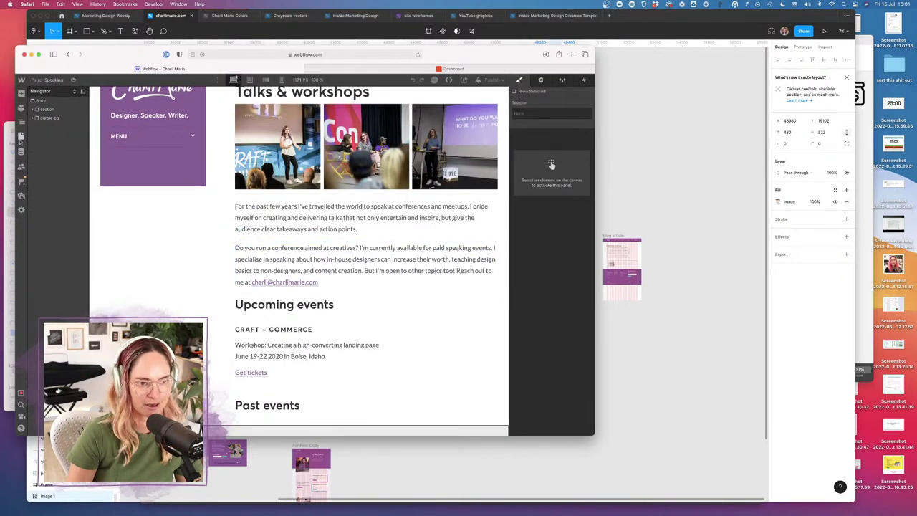
pyautogui.click(21, 139)
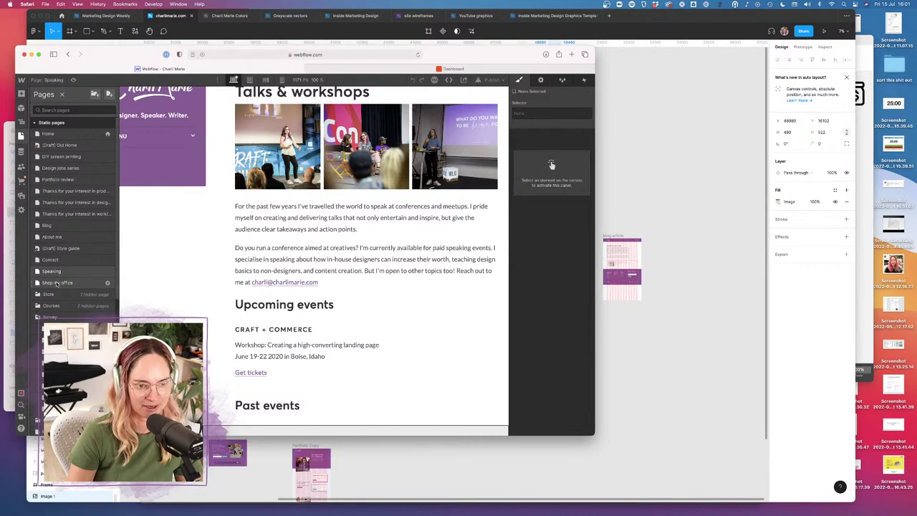
pyautogui.click(57, 283)
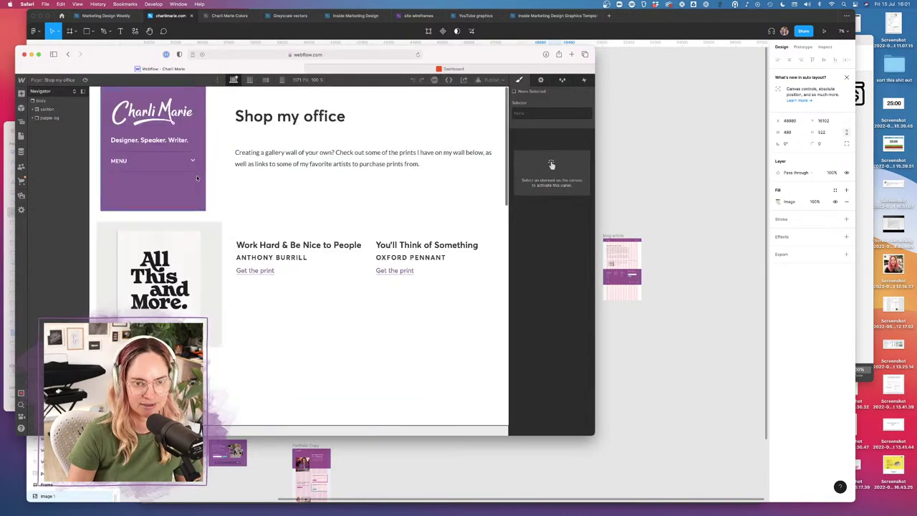
pyautogui.scroll(-10, 210, 316)
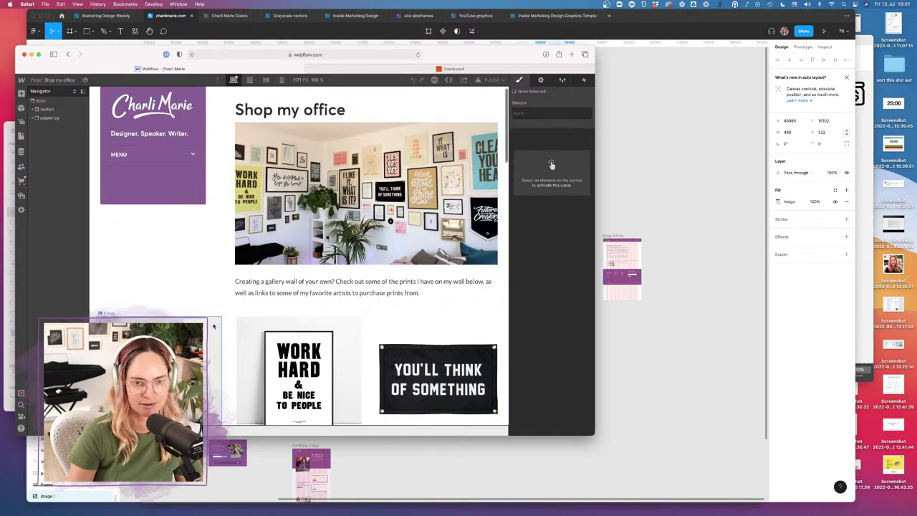
pyautogui.scroll(-10, 212, 326)
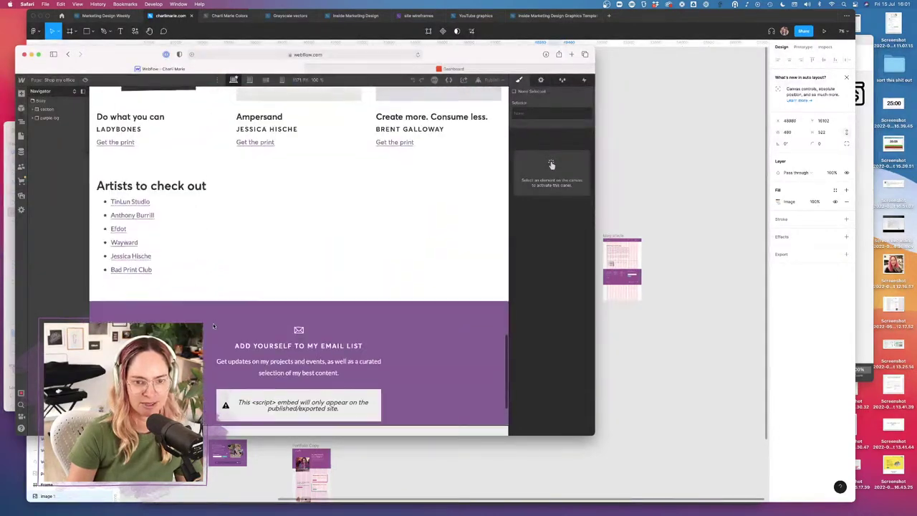
pyautogui.scroll(20, 213, 292)
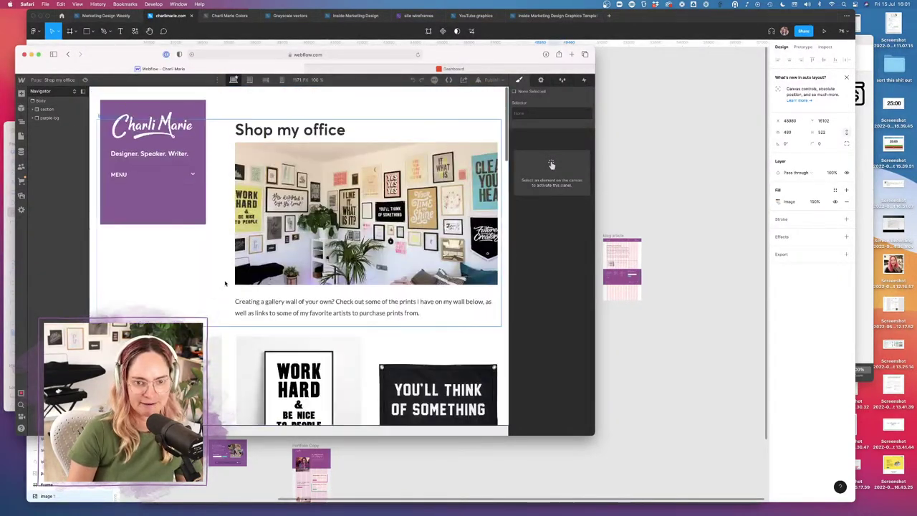
pyautogui.click(651, 191)
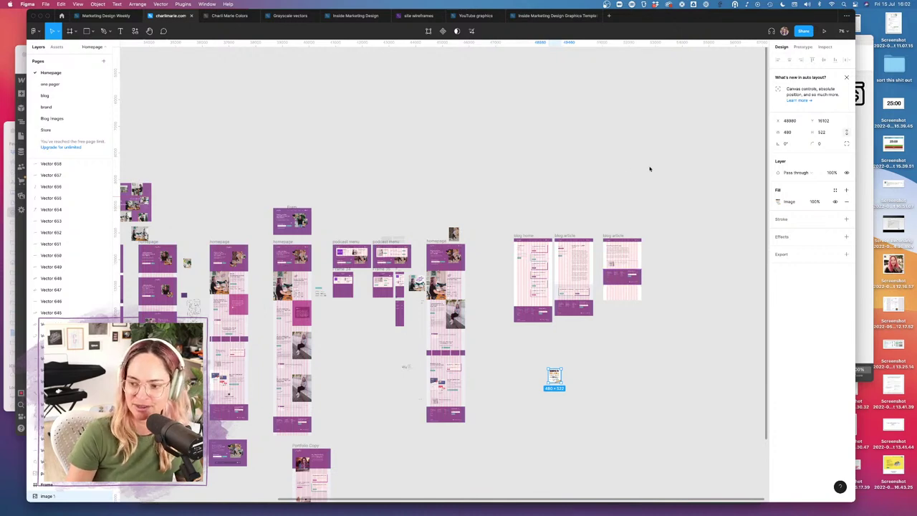
# - Deselect the Cosmopolitan image in Figma and bring up Webflow's Shop my office page
pyautogui.click(511, 224)
pyautogui.scroll(3, 511, 224)
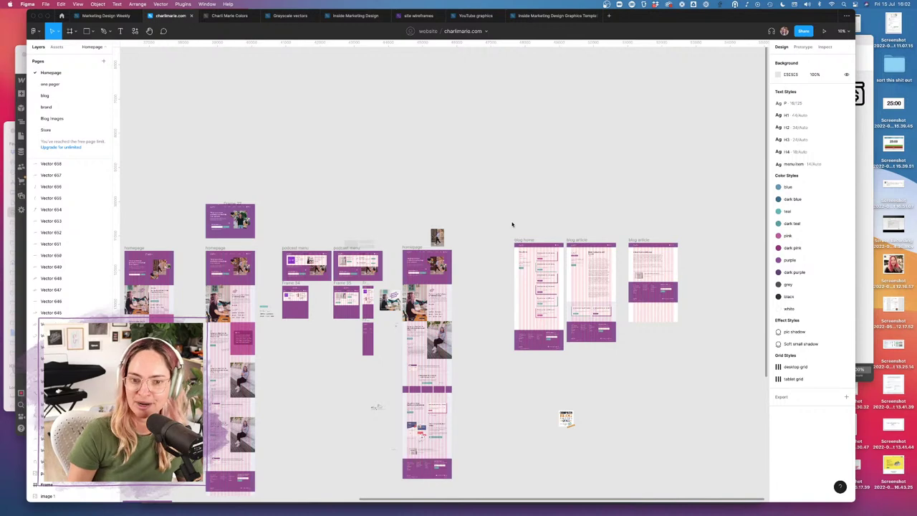
pyautogui.click(18, 153)
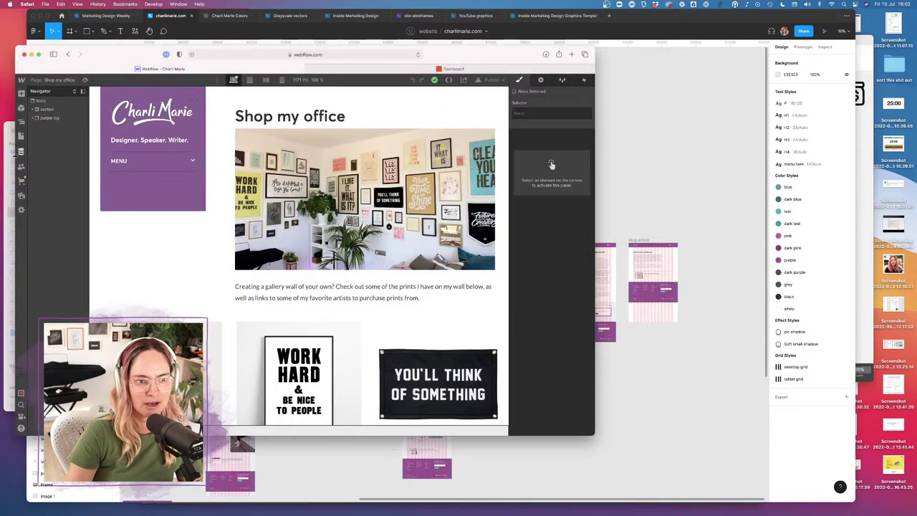
# - Open Webflow's See you there! page, then the Thanks for booking a session! page
pyautogui.click(21, 137)
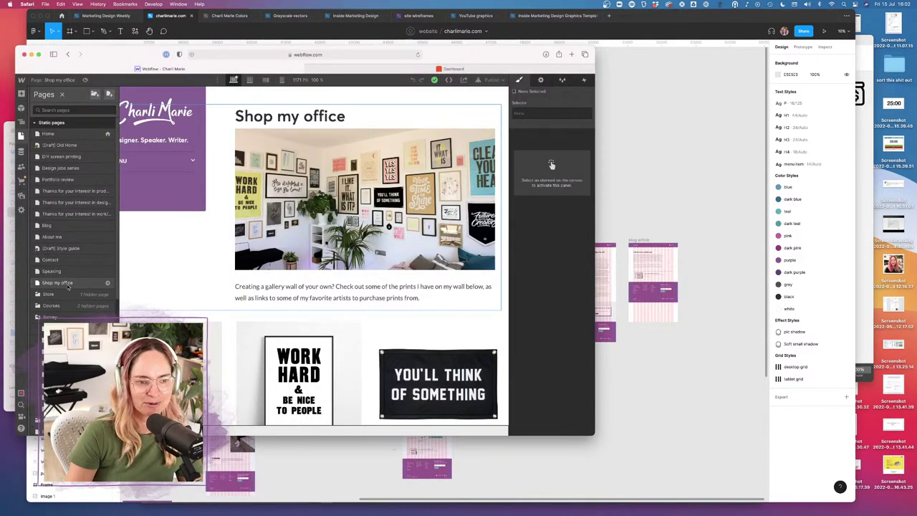
pyautogui.scroll(-3, 64, 301)
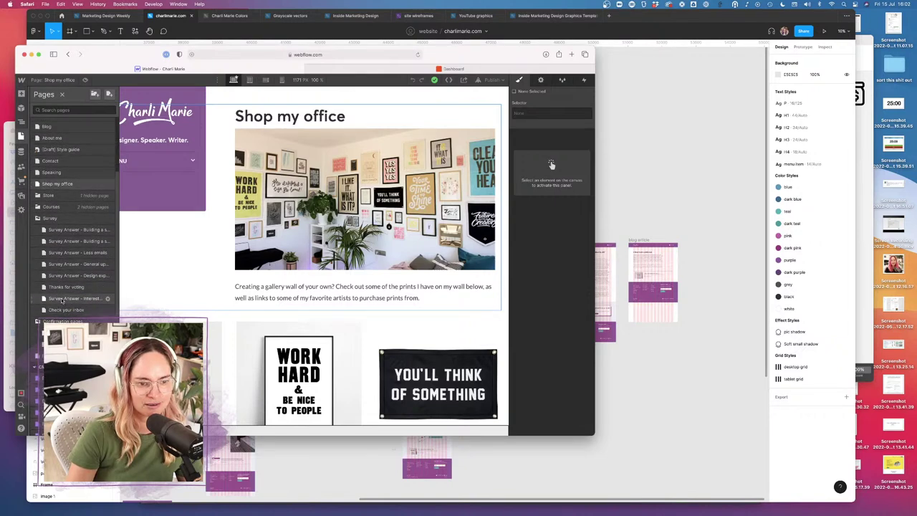
pyautogui.click(50, 333)
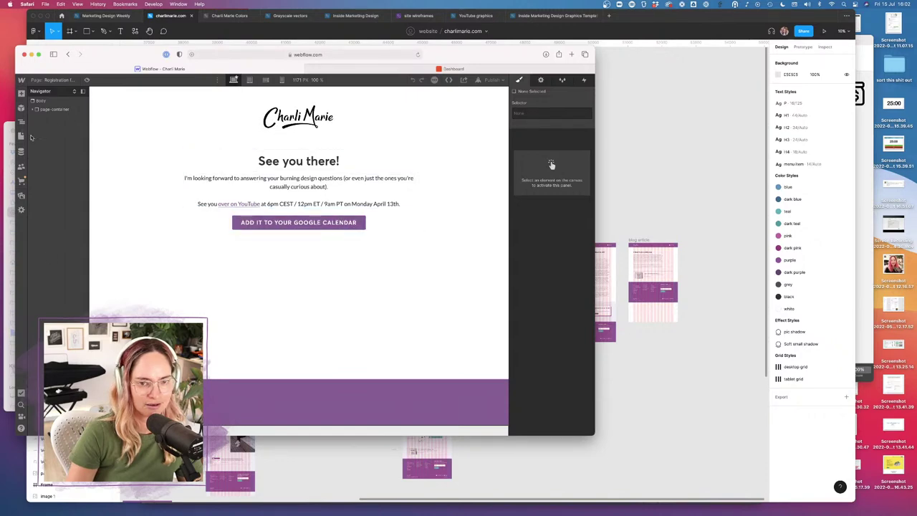
pyautogui.click(21, 136)
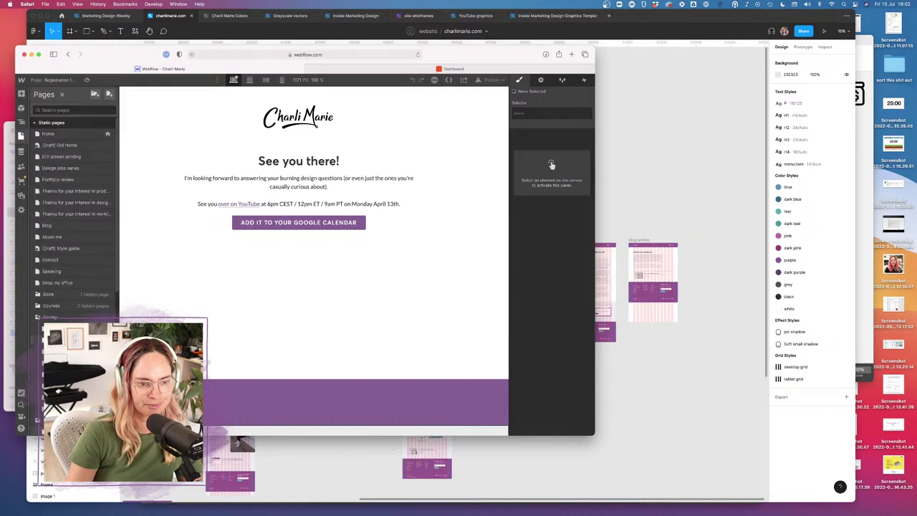
pyautogui.scroll(-1, 71, 279)
pyautogui.click(71, 323)
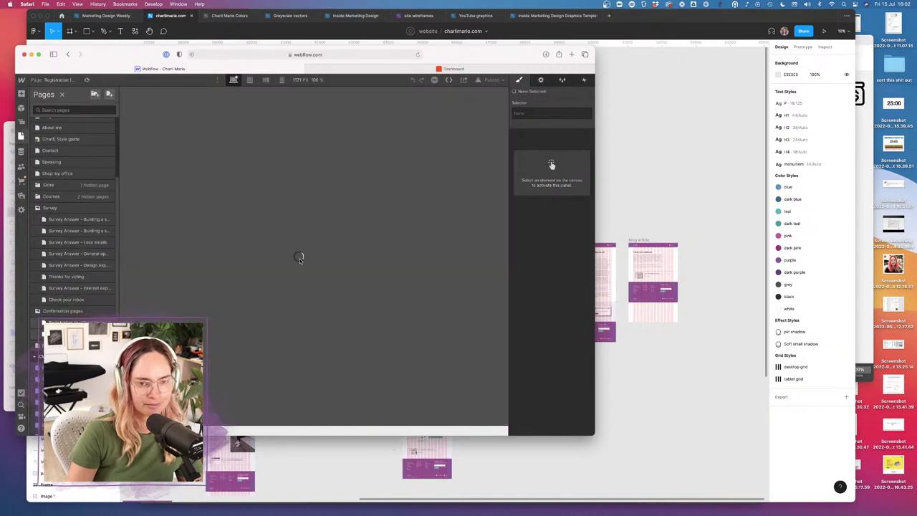
pyautogui.click(281, 221)
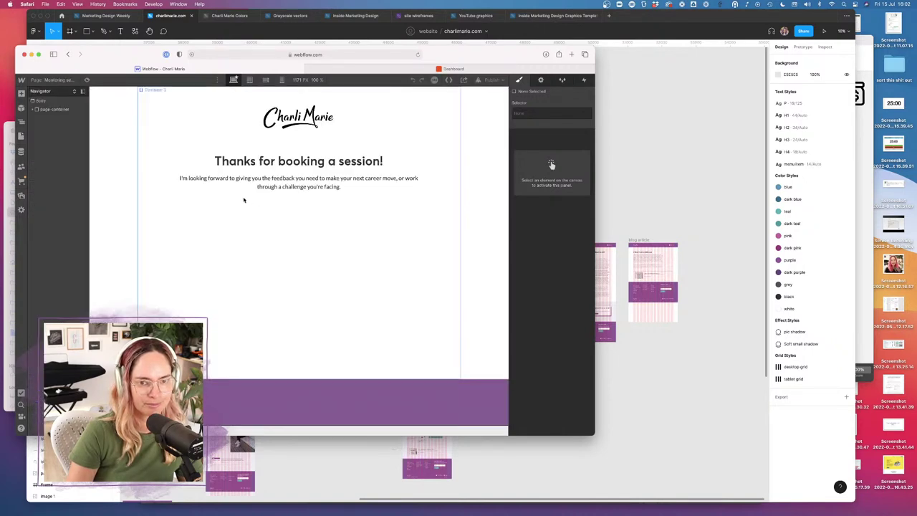
# - Hide the layout grids on the Figma blog mockups with Ctrl+G, then return to Webflow
pyautogui.click(21, 136)
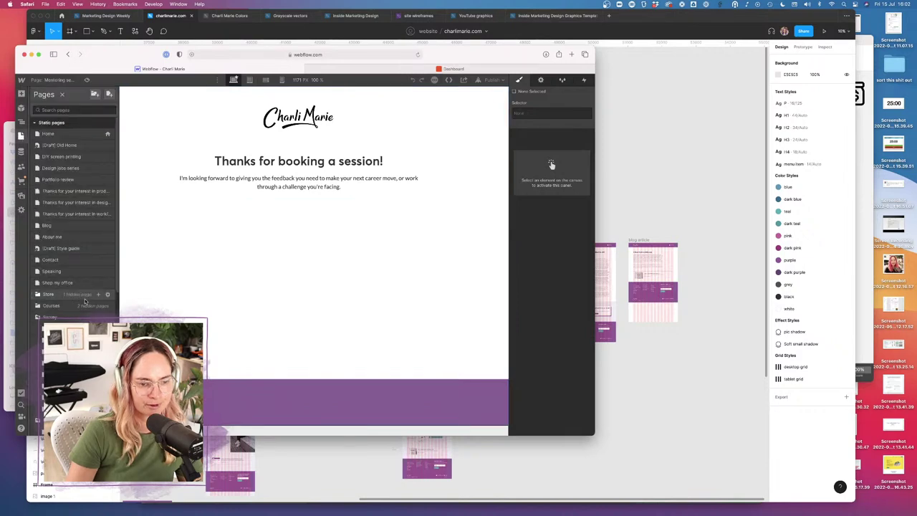
pyautogui.scroll(-3, 77, 246)
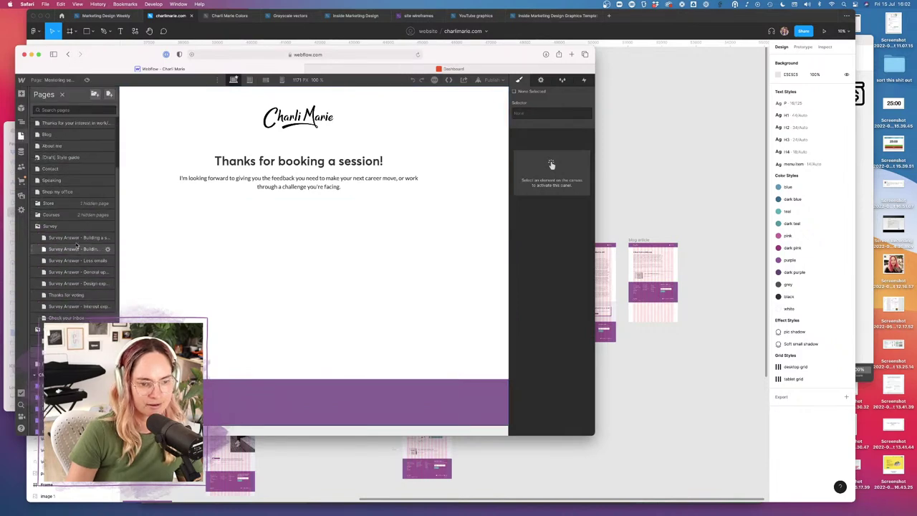
pyautogui.scroll(3, 77, 246)
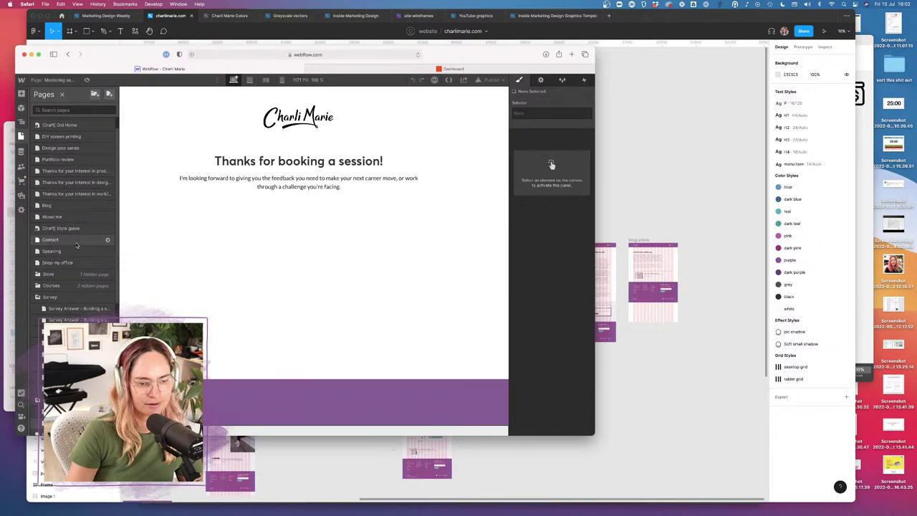
pyautogui.scroll(1, 77, 246)
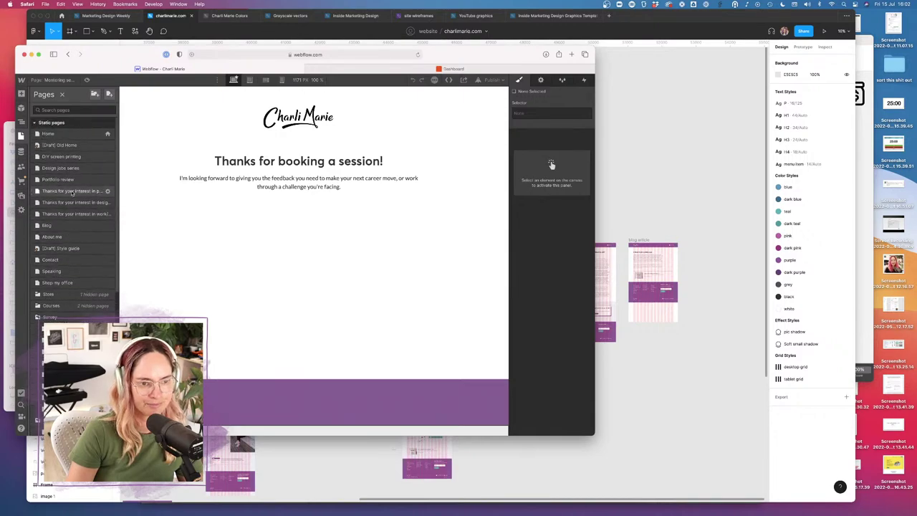
pyautogui.click(664, 182)
pyautogui.scroll(10, 643, 273)
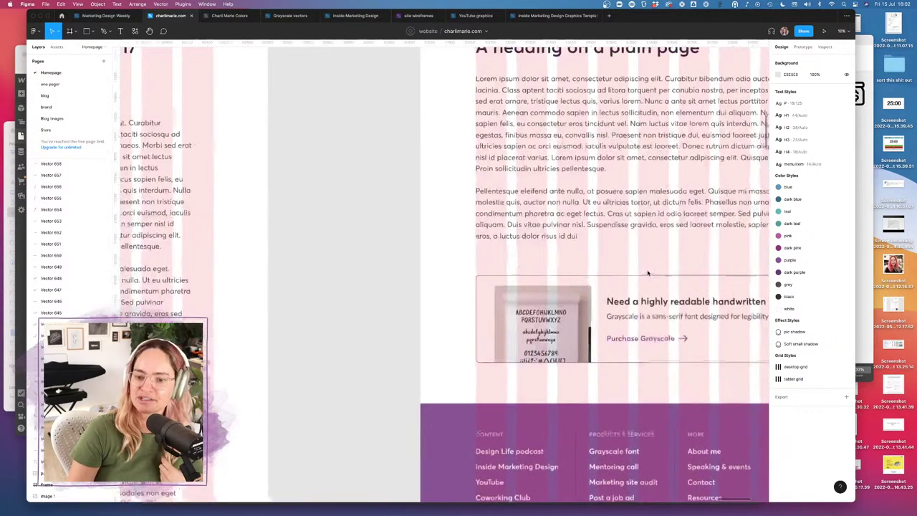
pyautogui.scroll(-5, 643, 272)
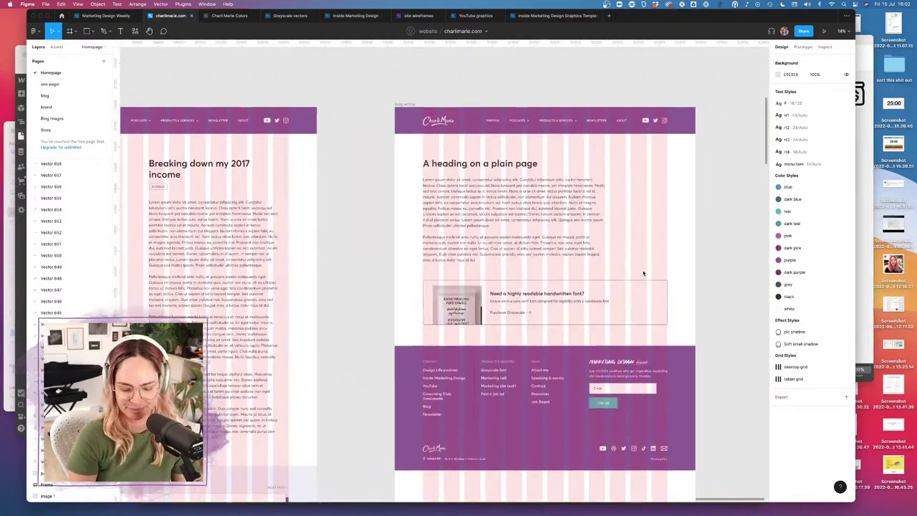
pyautogui.hotkey('ctrl', 'g')
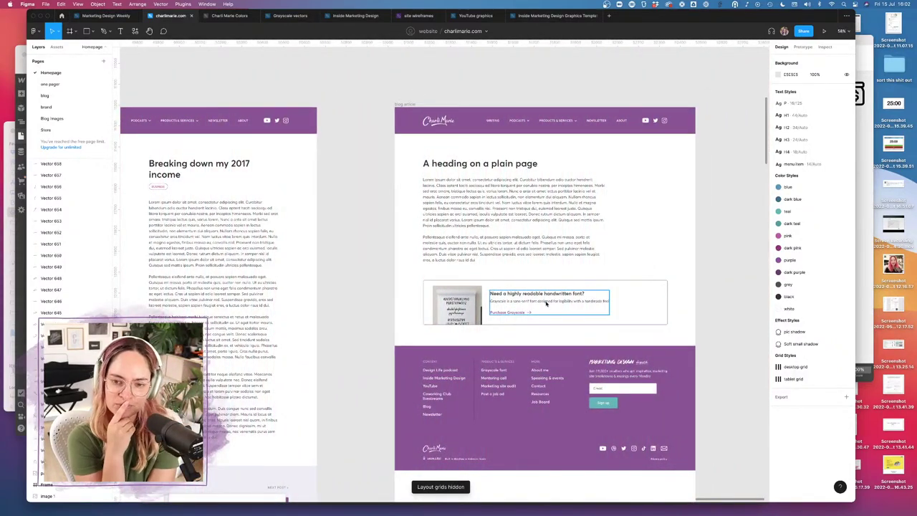
pyautogui.click(232, 496)
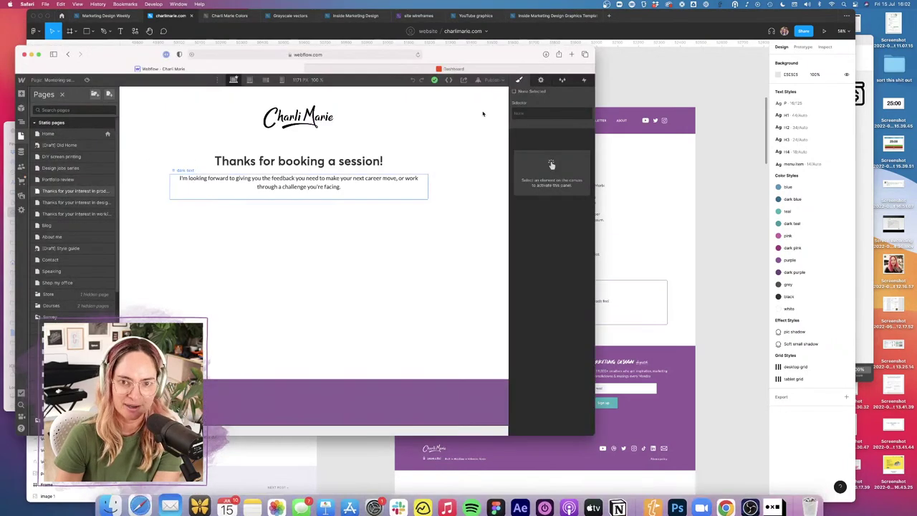
# - From the Zapier tab, search 'rightmessage' and open the RightMessage website
pyautogui.click(356, 69)
pyautogui.click(302, 56)
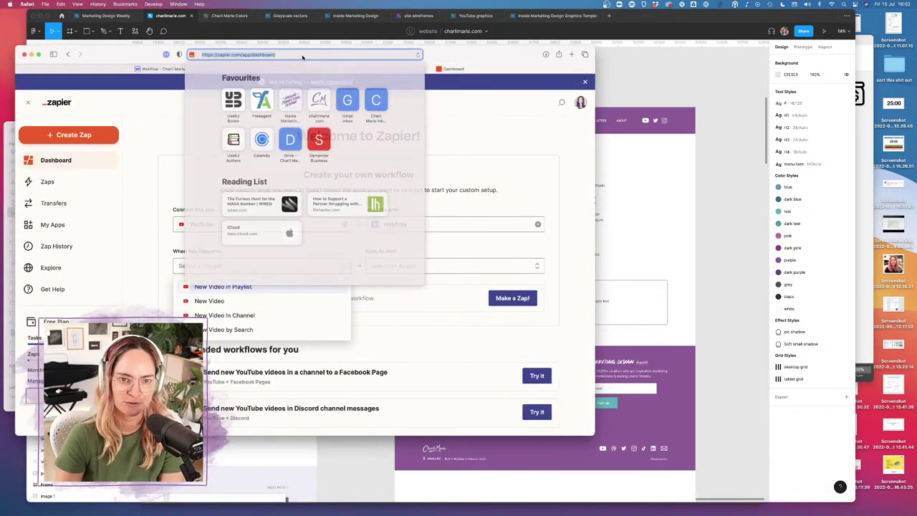
pyautogui.write('rightmess')
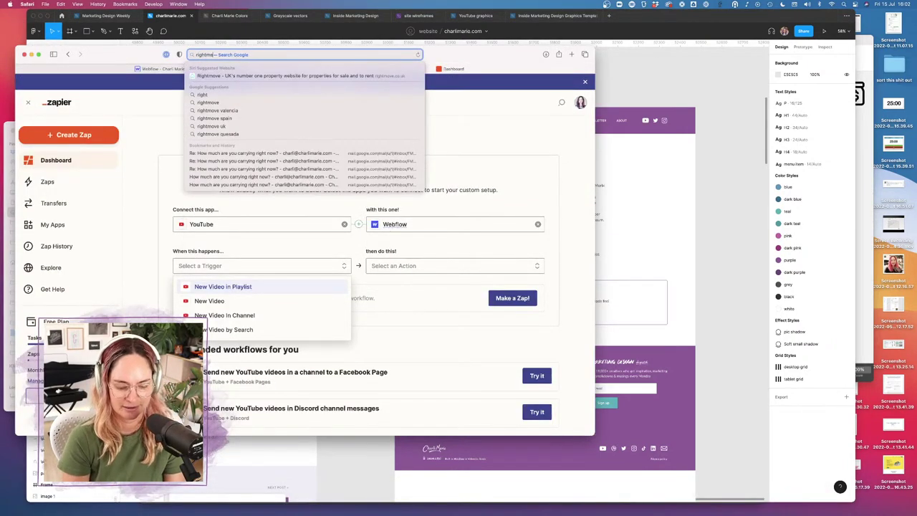
pyautogui.write('age')
pyautogui.press('Return')
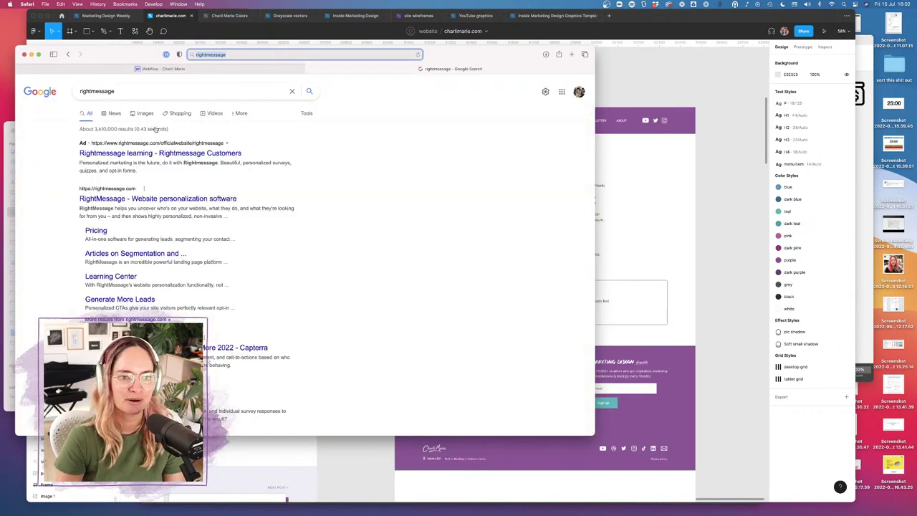
pyautogui.click(180, 200)
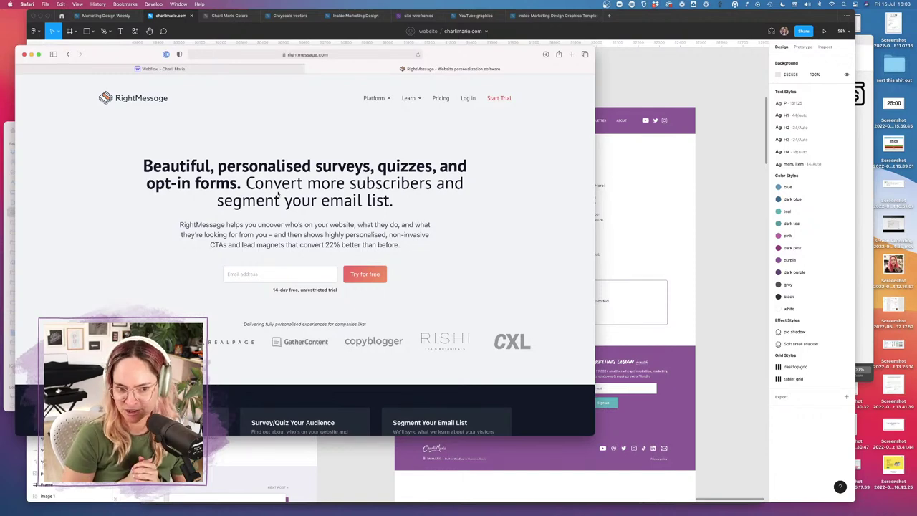
# - Switch between the RightMessage site and Figma, ending on the blog mockups
pyautogui.press('super+Tab')
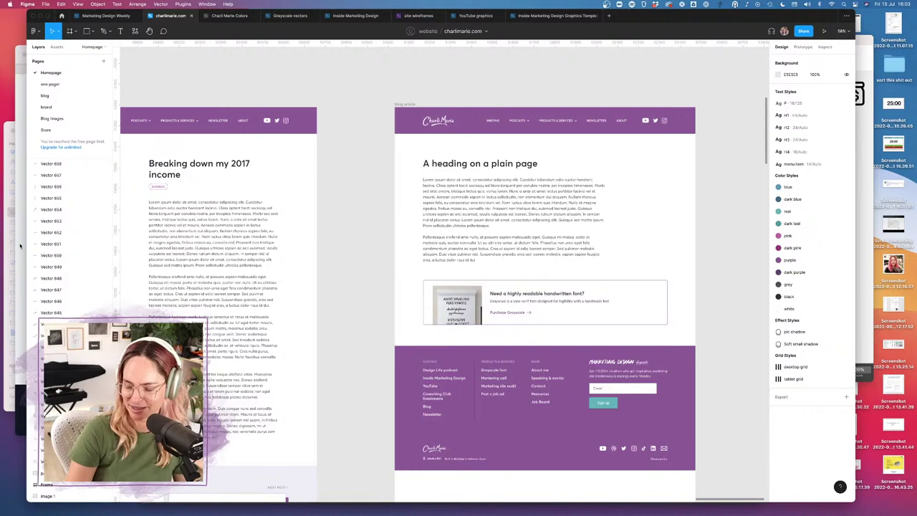
pyautogui.press('super+Tab')
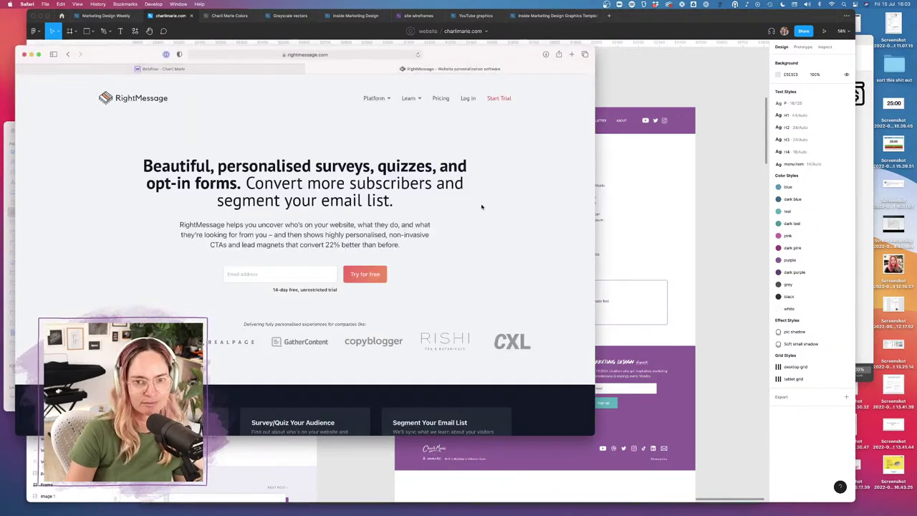
pyautogui.press('super+Tab')
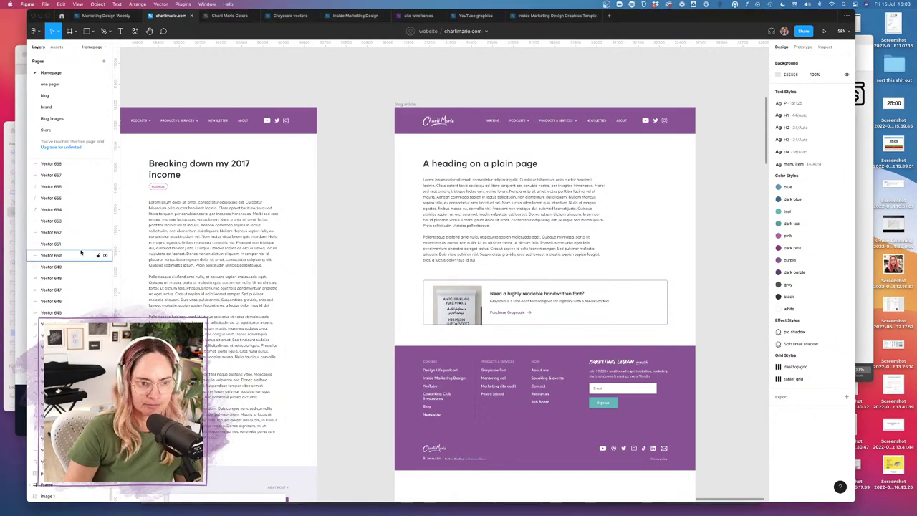
# - Pan and zoom the Figma canvas to the homepage's purple footer and its link columns
pyautogui.hscroll(-5, 338, 222)
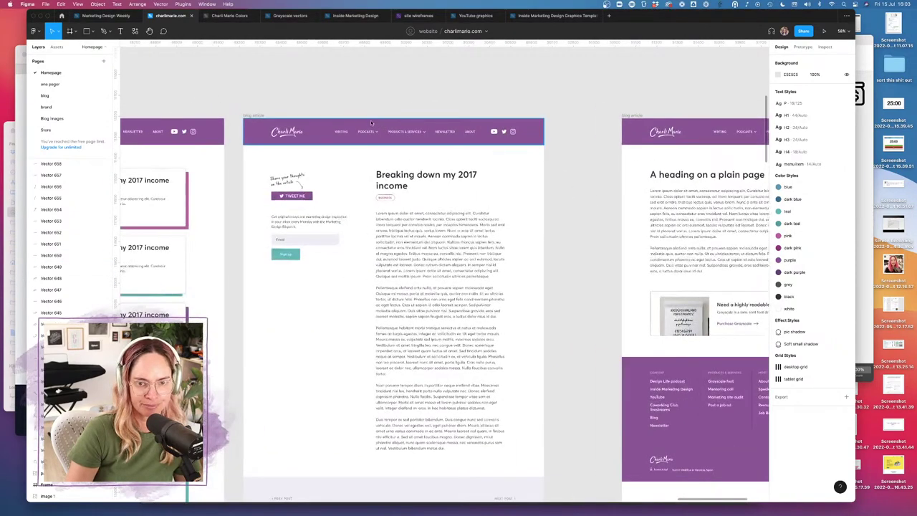
pyautogui.hscroll(-5, 360, 137)
pyautogui.hscroll(6, 360, 137)
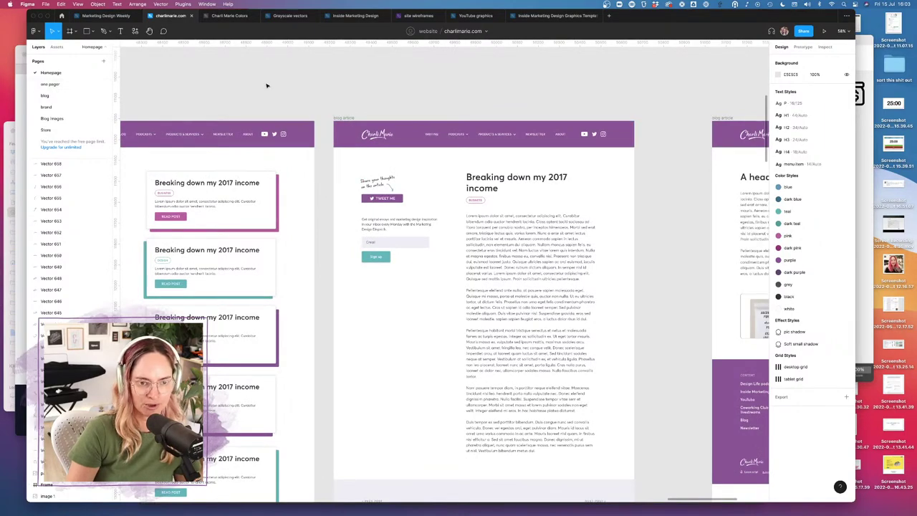
pyautogui.scroll(-6, 265, 84)
pyautogui.hscroll(-8, 206, 96)
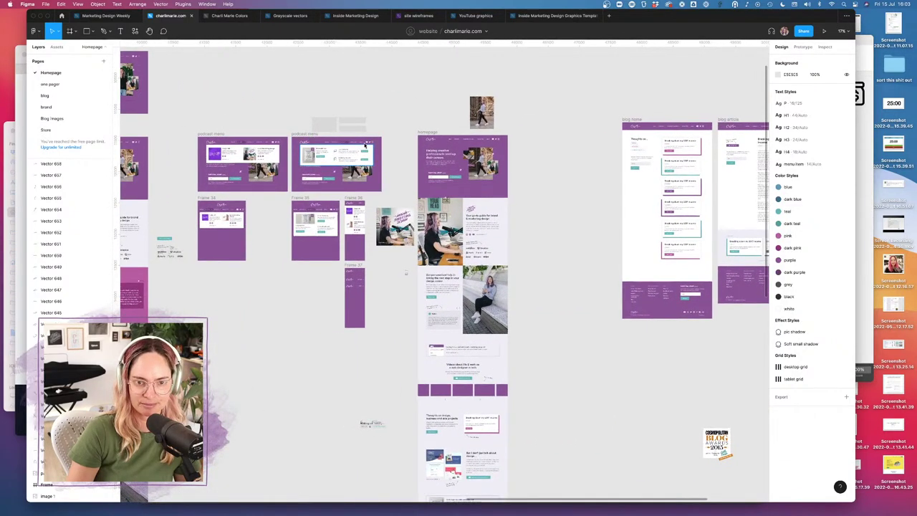
pyautogui.scroll(5, 365, 144)
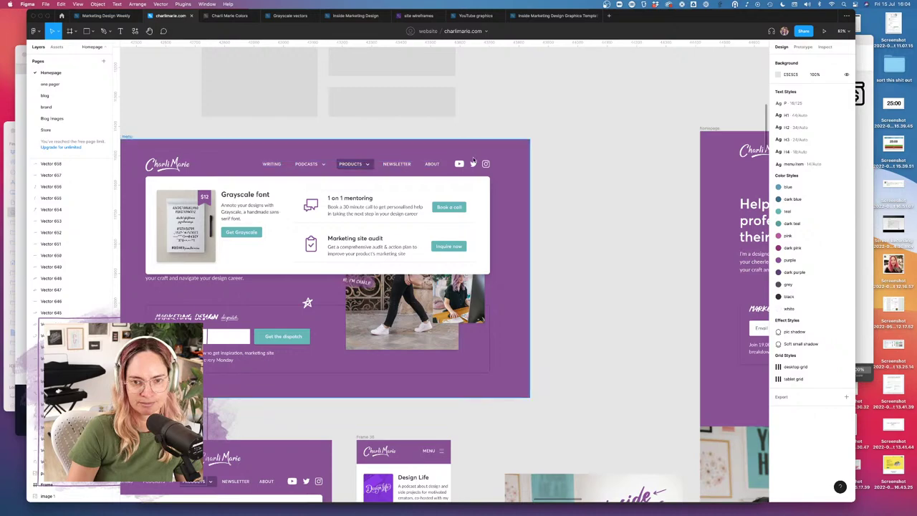
pyautogui.scroll(-10, 540, 244)
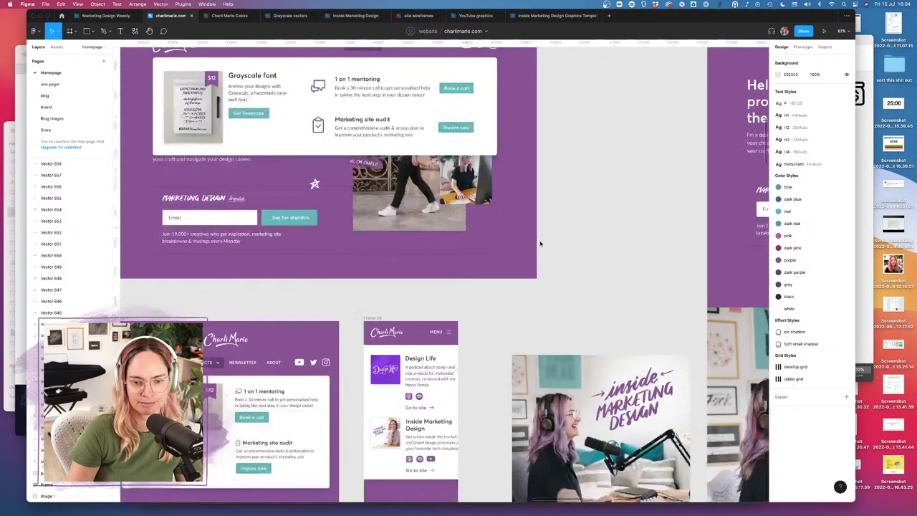
pyautogui.keyDown('ctrl'); pyautogui.scroll(-5, 540, 243); pyautogui.keyUp('ctrl')
pyautogui.scroll(-10, 540, 243)
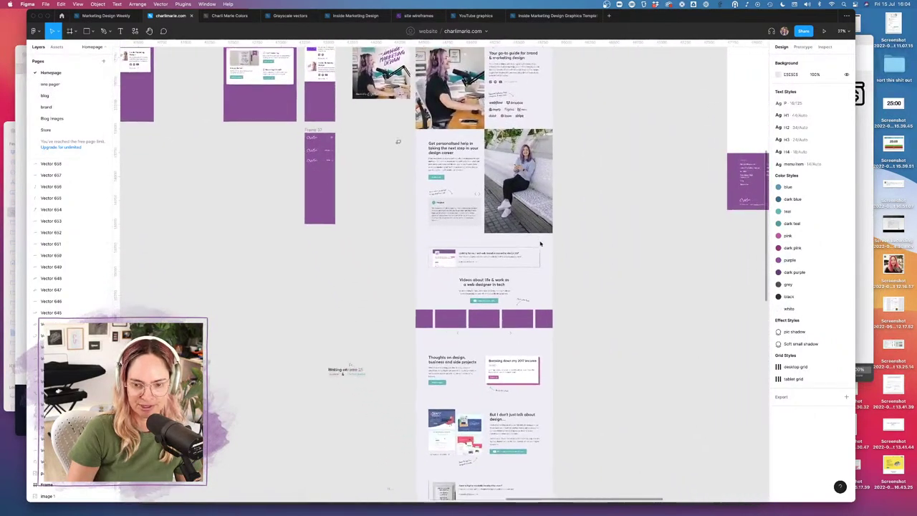
pyautogui.scroll(2, 540, 244)
pyautogui.keyDown('ctrl'); pyautogui.scroll(5, 492, 215); pyautogui.keyUp('ctrl')
pyautogui.keyDown('ctrl'); pyautogui.scroll(-3, 491, 215); pyautogui.keyUp('ctrl')
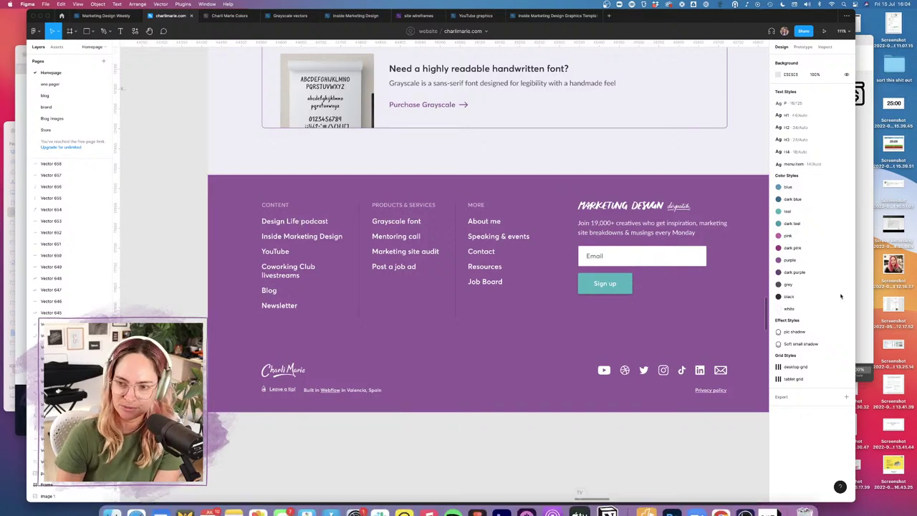
# - Search Noun Project for 'new page' icons and preview the Page icon
pyautogui.click(654, 5)
pyautogui.tripleClick(650, 58)
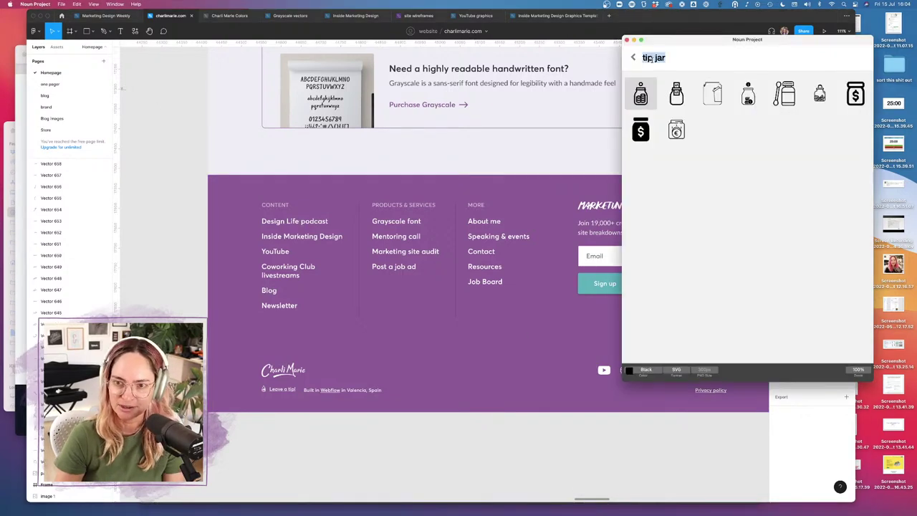
pyautogui.write('new page')
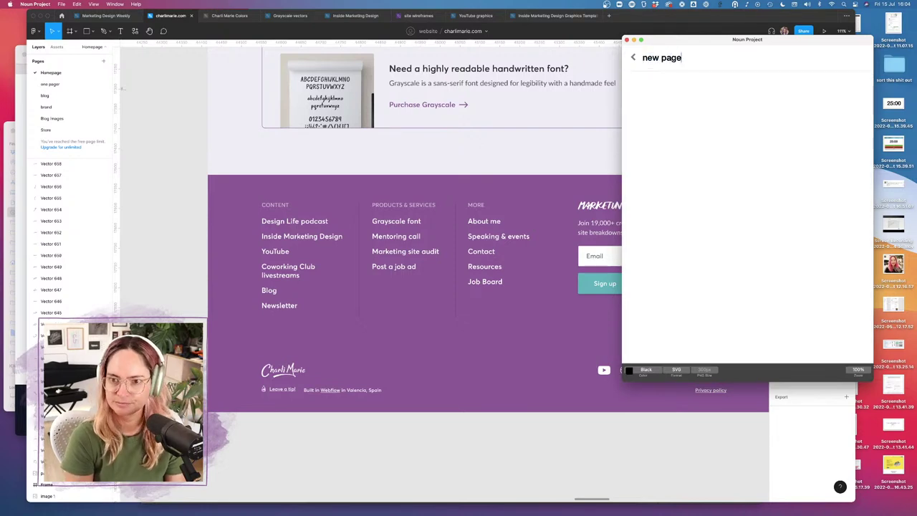
pyautogui.press('Return')
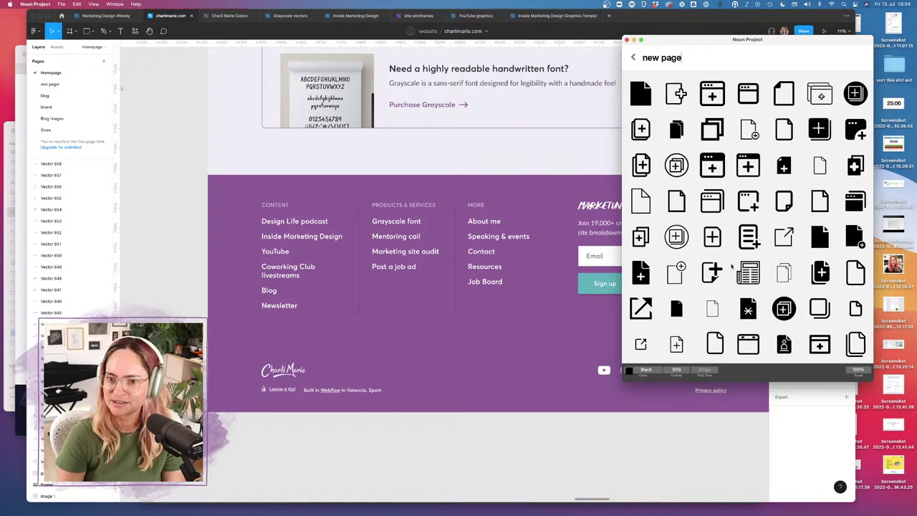
pyautogui.scroll(-3, 731, 266)
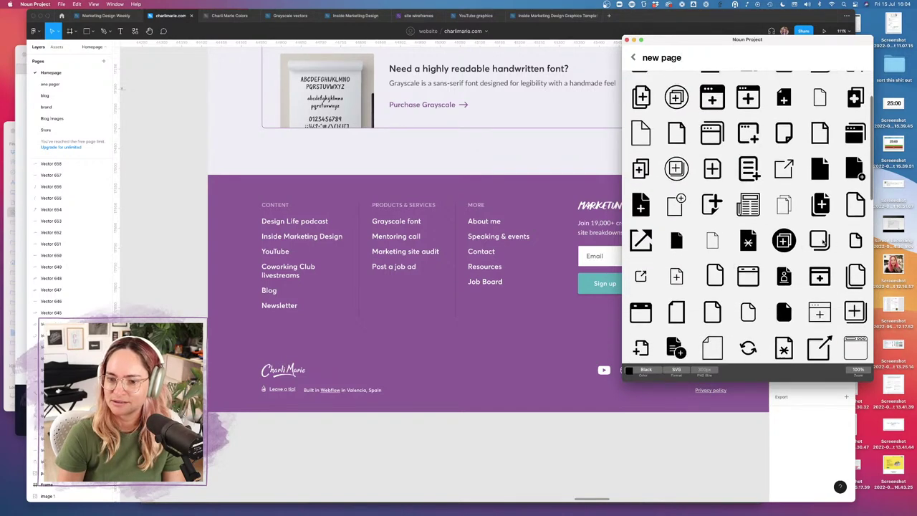
pyautogui.click(820, 240)
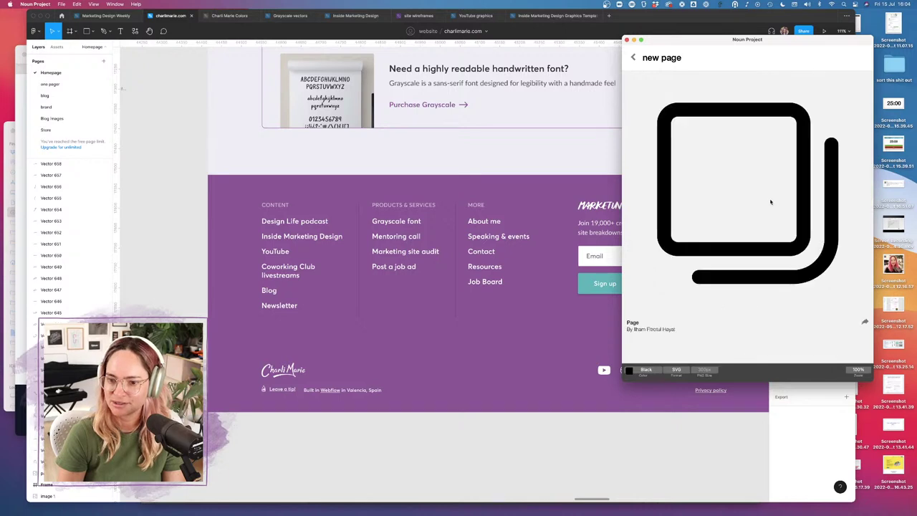
pyautogui.click(632, 57)
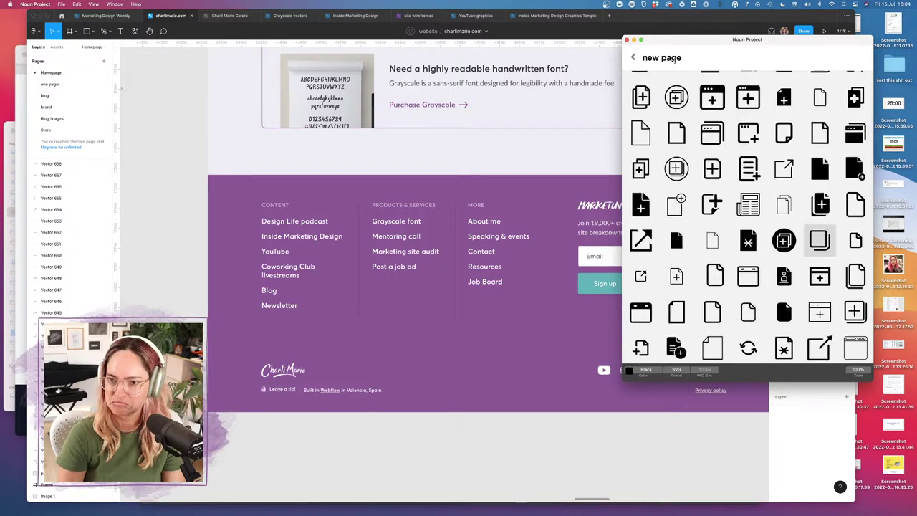
# - Drag the external-link icon from the results onto the Figma footer mockup
pyautogui.scroll(-1, 736, 149)
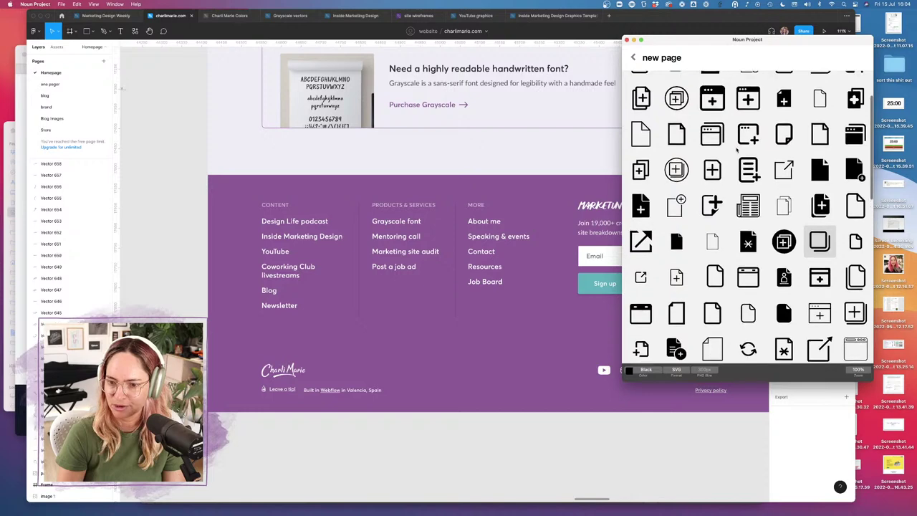
pyautogui.scroll(4, 734, 136)
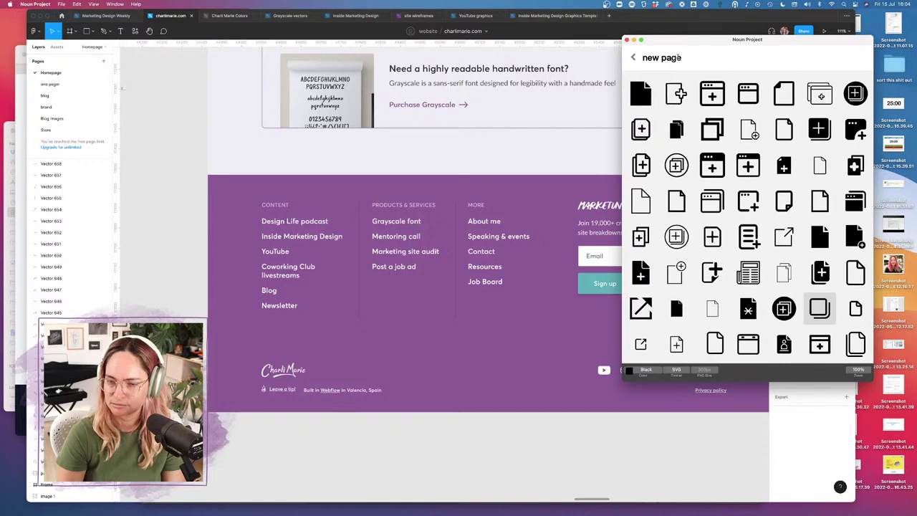
pyautogui.click(678, 57)
pyautogui.hotkey('alt', 'shift', 'Left')
pyautogui.hotkey('alt', 'shift', 'Left')
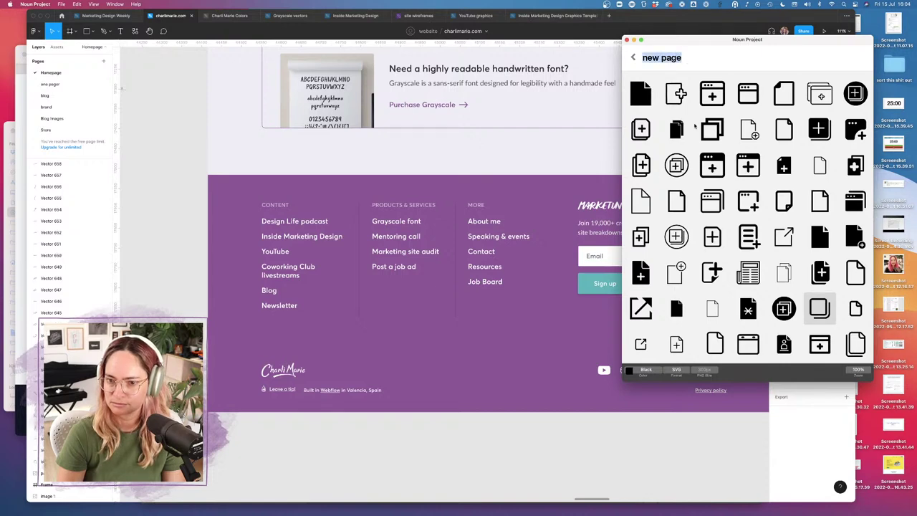
pyautogui.scroll(-5, 671, 189)
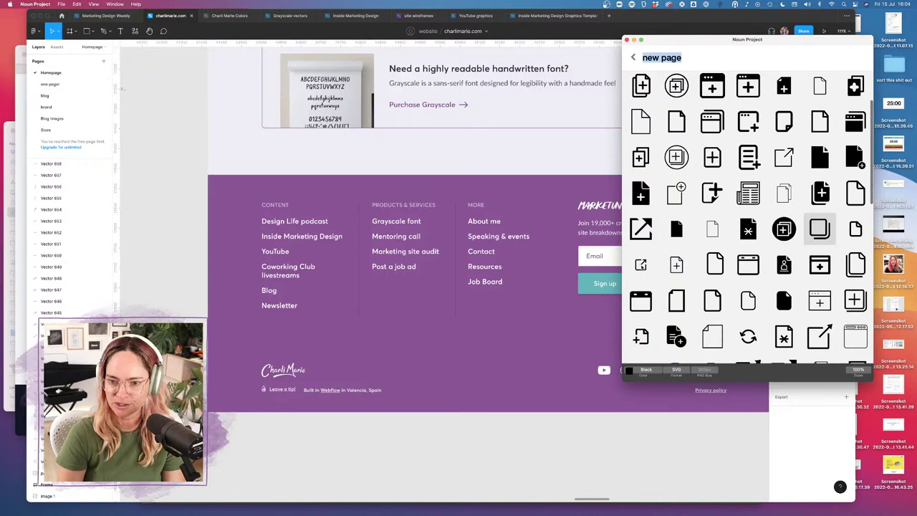
pyautogui.moveTo(640, 265); pyautogui.dragTo(329, 317)
# - Fill the external-link icon white from the Charli Marie Colors palette and resize it to 16×16
pyautogui.click(777, 353)
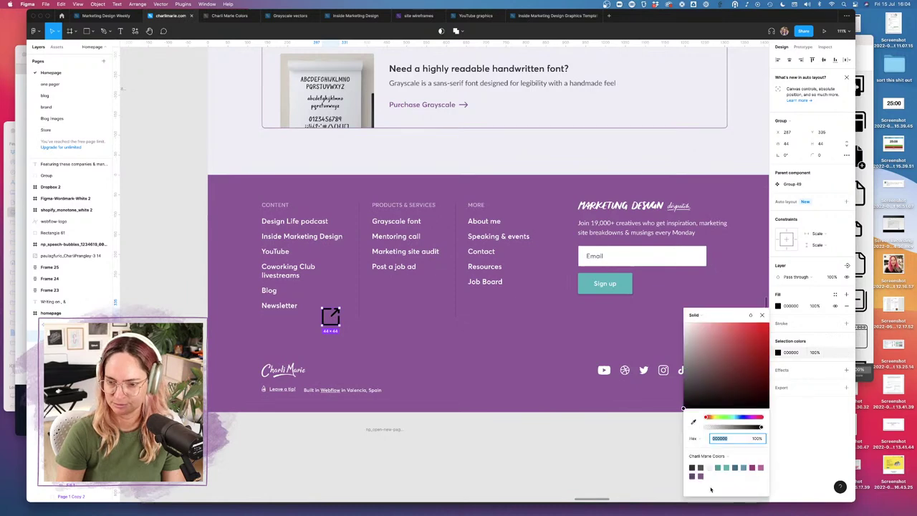
pyautogui.click(709, 468)
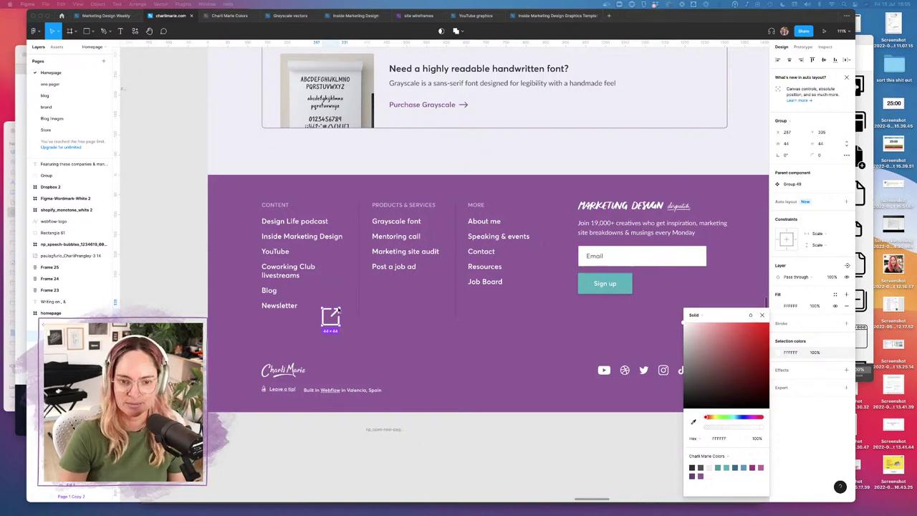
pyautogui.moveTo(340, 309); pyautogui.dragTo(281, 235)
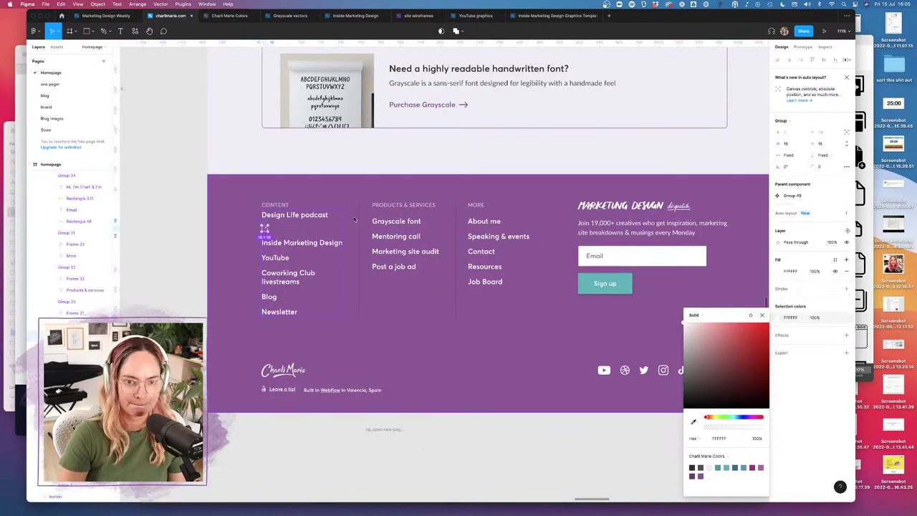
# - Move the white link icon from the Content list to sit beside 'Design Life podcast'
pyautogui.scroll(5, 288, 231)
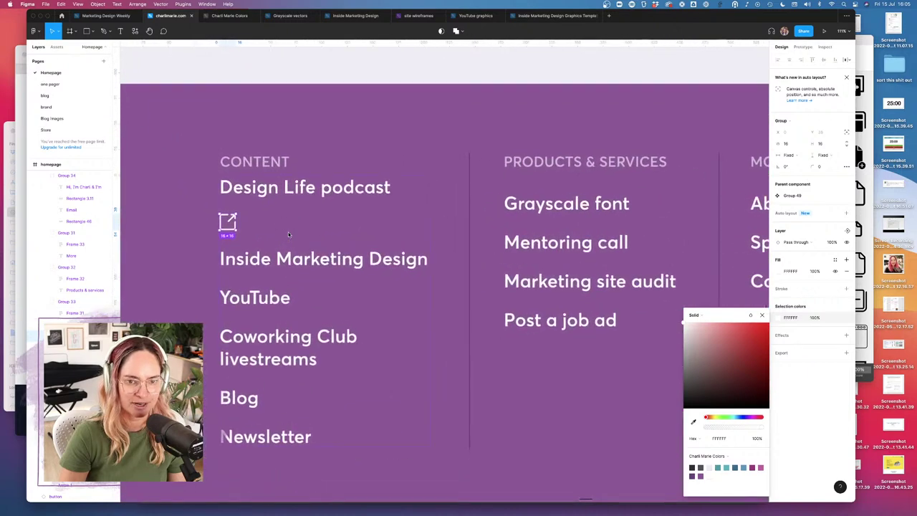
pyautogui.click(283, 195)
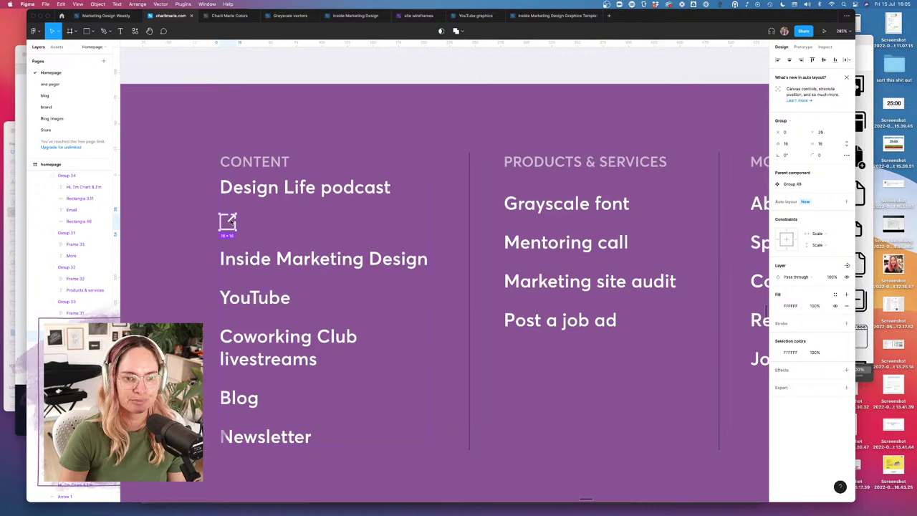
pyautogui.moveTo(228, 220); pyautogui.dragTo(385, 218)
pyautogui.scroll(5, 410, 195)
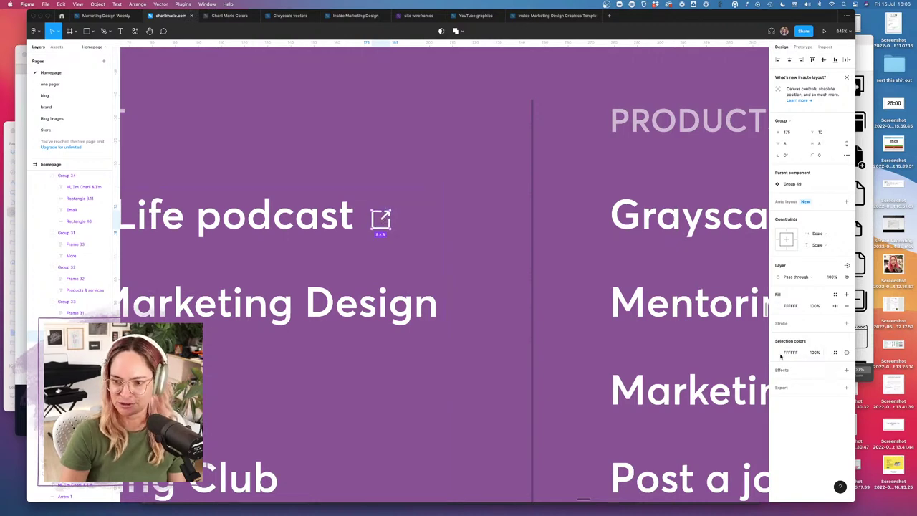
# - Set the icon's white fill opacity to 60%
pyautogui.click(814, 305)
pyautogui.write('80')
pyautogui.press('Return')
pyautogui.write('70')
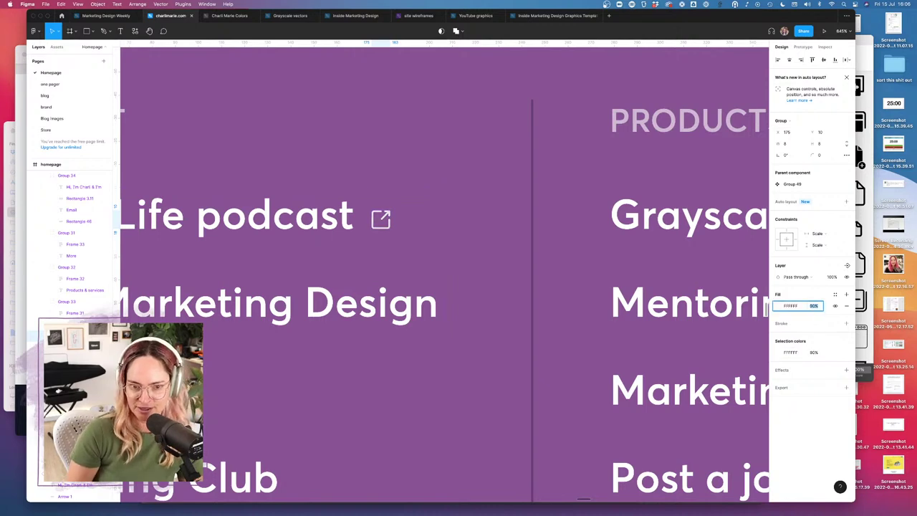
pyautogui.press('Return')
pyautogui.write('80')
pyautogui.press('Return')
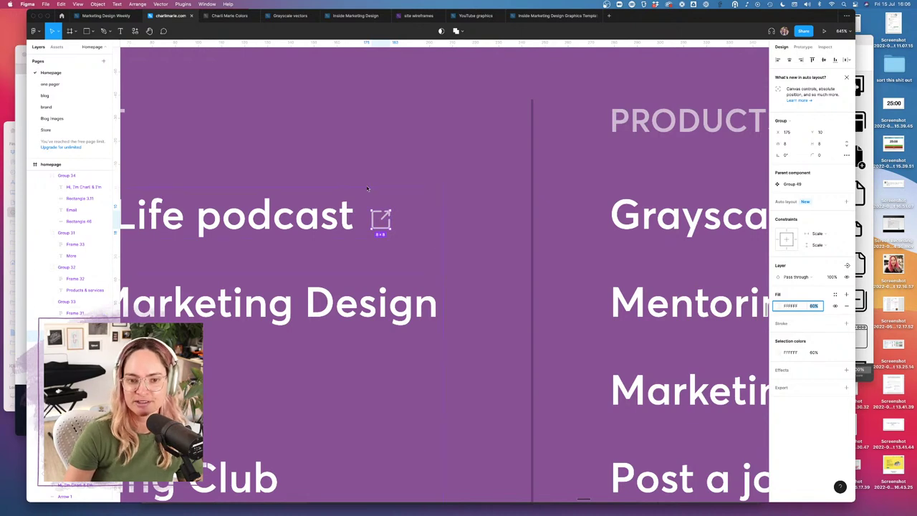
# - Copy the finished icon and undo the stray pasted 60% text
pyautogui.press('super+c')
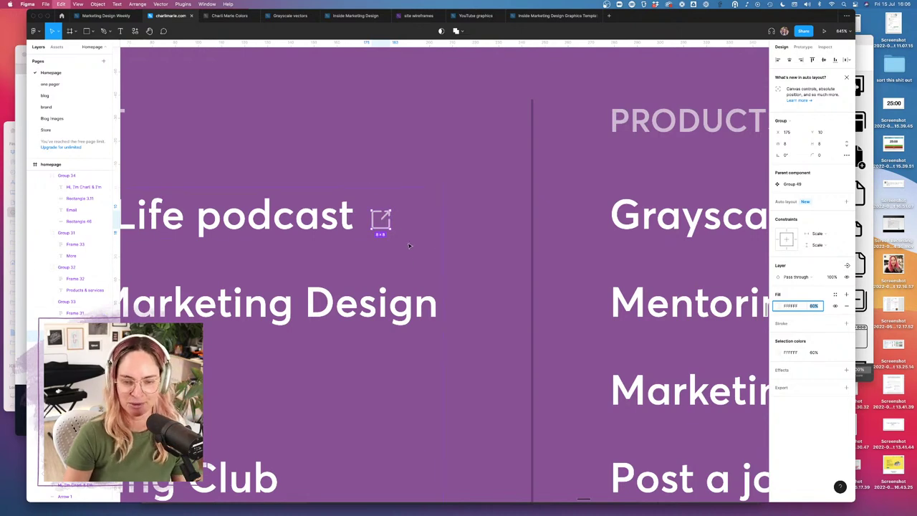
pyautogui.click(436, 276)
pyautogui.press('super+v')
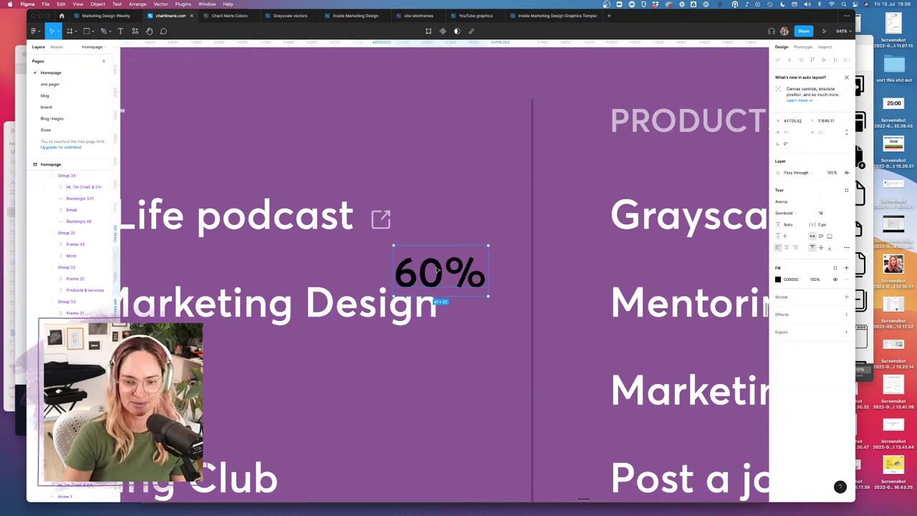
pyautogui.press('super+z')
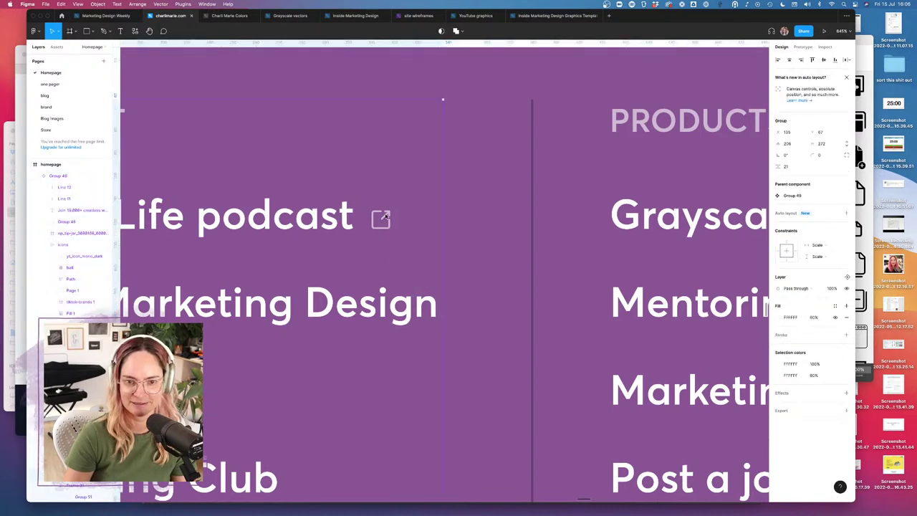
# - Paste a copy of the styled icon and place it after 'Inside Marketing Design'
pyautogui.click(385, 216)
pyautogui.press('super+v')
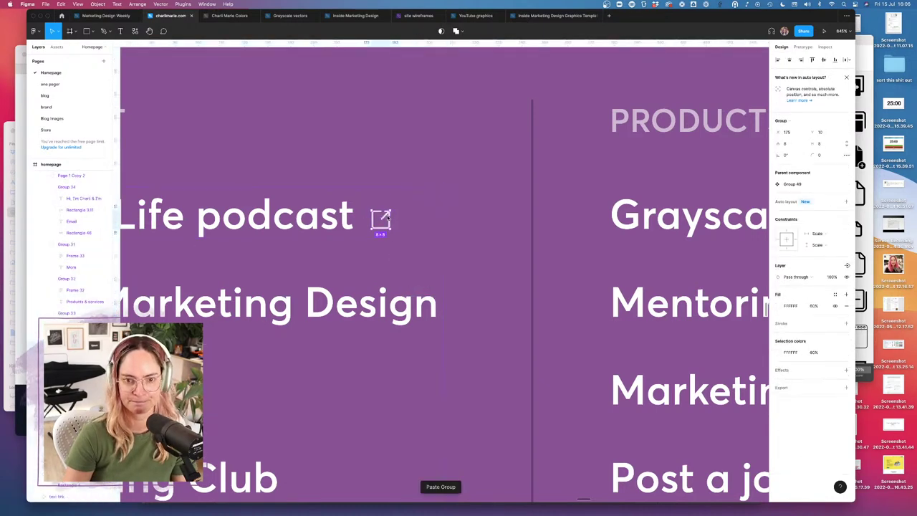
pyautogui.scroll(-3, 396, 310)
pyautogui.moveTo(386, 217); pyautogui.dragTo(473, 269)
pyautogui.scroll(-3, 406, 297)
pyautogui.hscroll(-2, 407, 297)
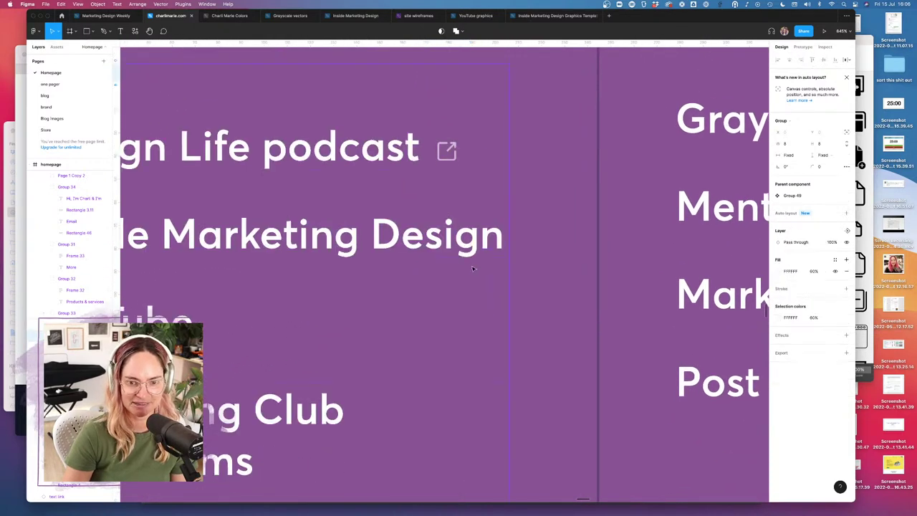
pyautogui.click(476, 213)
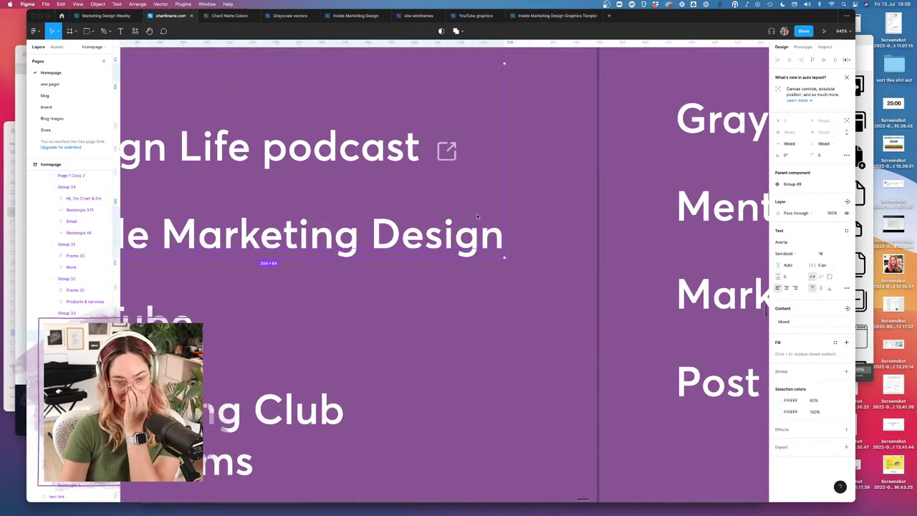
pyautogui.hscroll(-4, 474, 215)
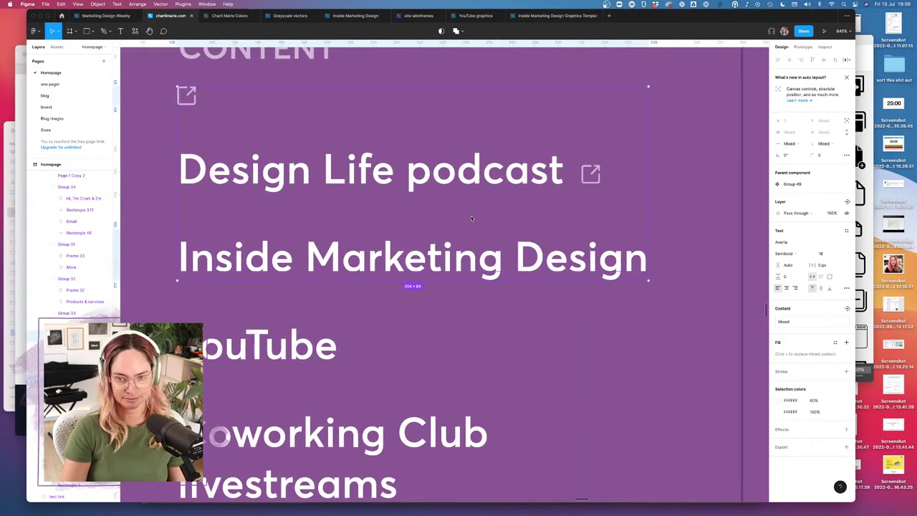
pyautogui.press('Down')
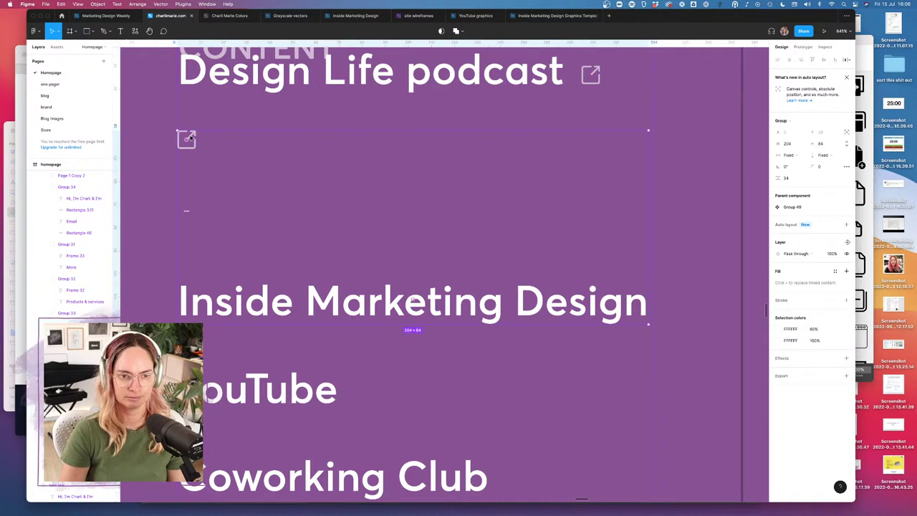
pyautogui.moveTo(186, 138); pyautogui.dragTo(616, 219)
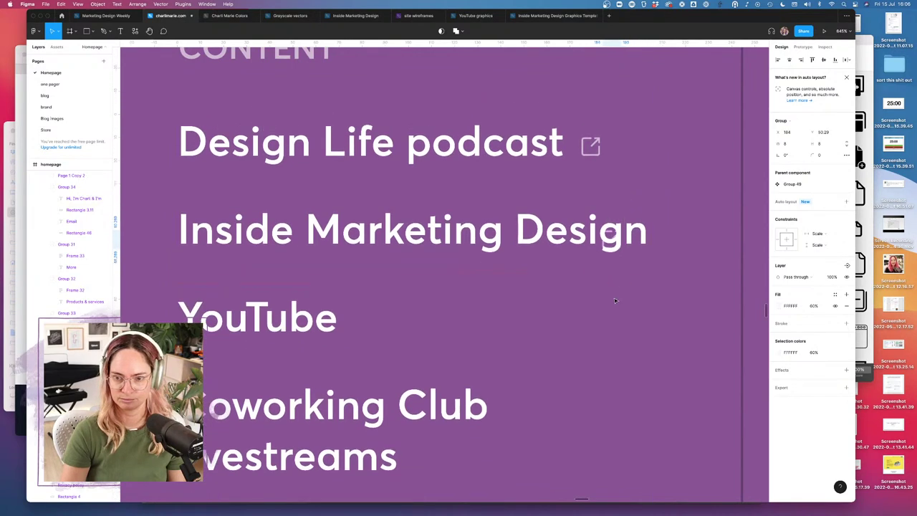
pyautogui.moveTo(615, 300); pyautogui.dragTo(656, 298)
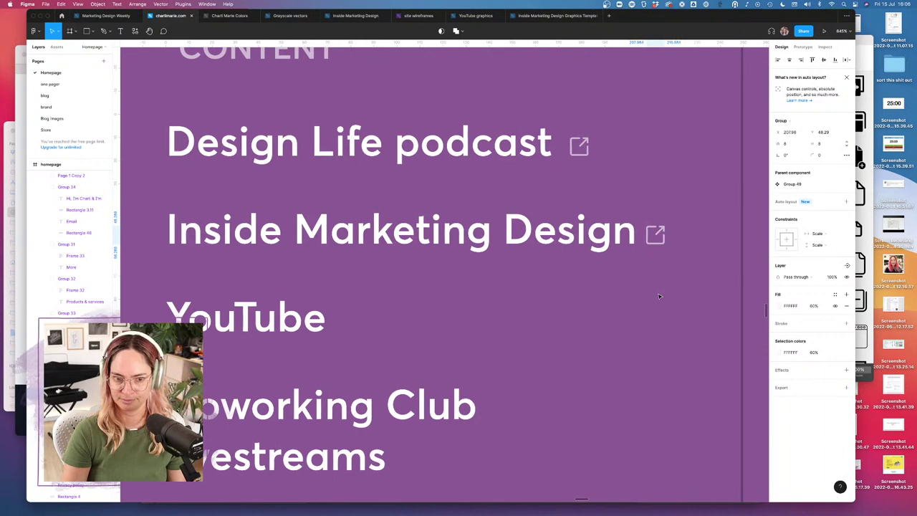
# - Paste another link icon and position it just right of 'YouTube'
pyautogui.scroll(-5, 604, 256)
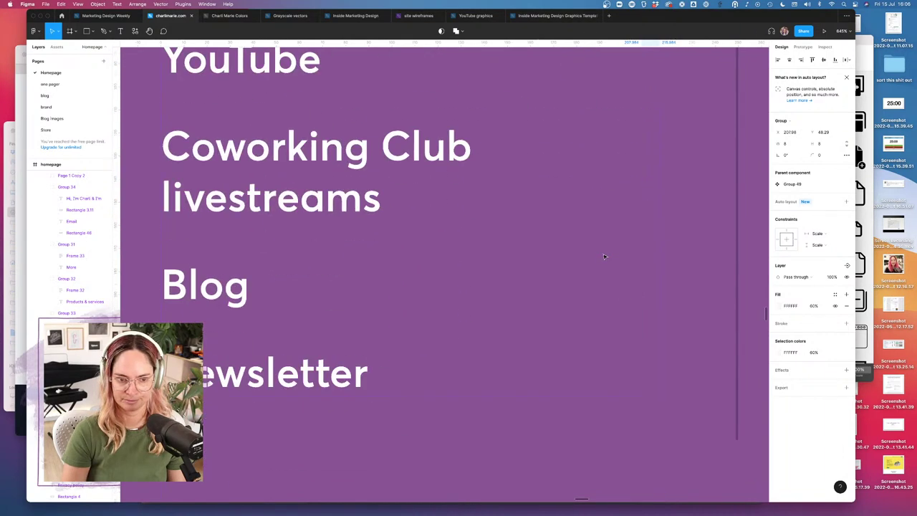
pyautogui.press('super+minus')
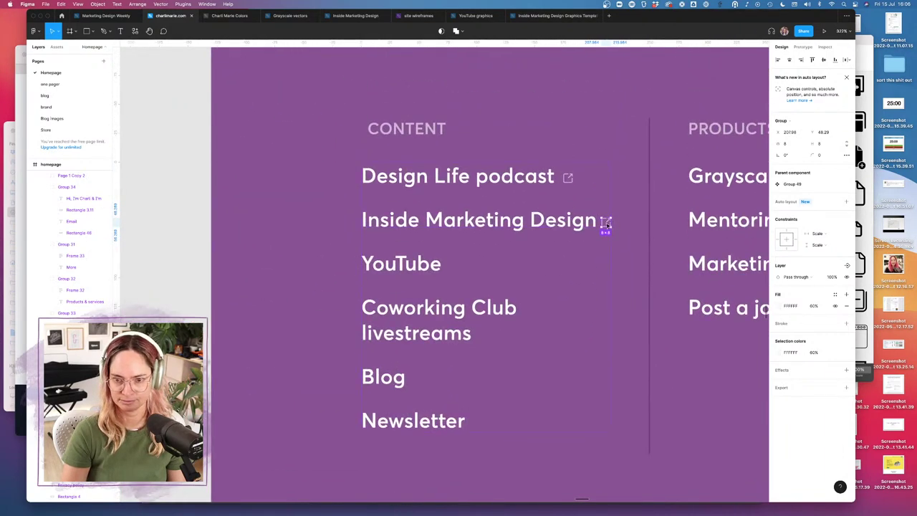
pyautogui.doubleClick(424, 263)
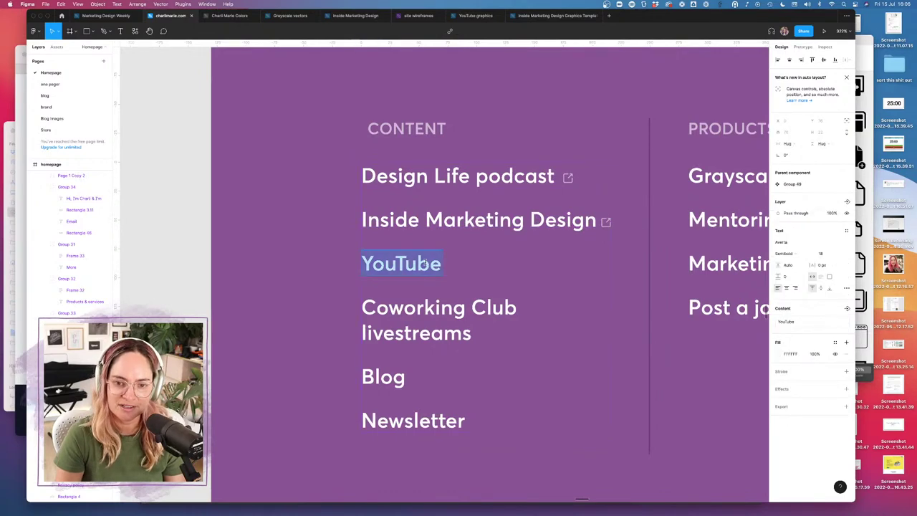
pyautogui.press('Escape')
pyautogui.press('super+v')
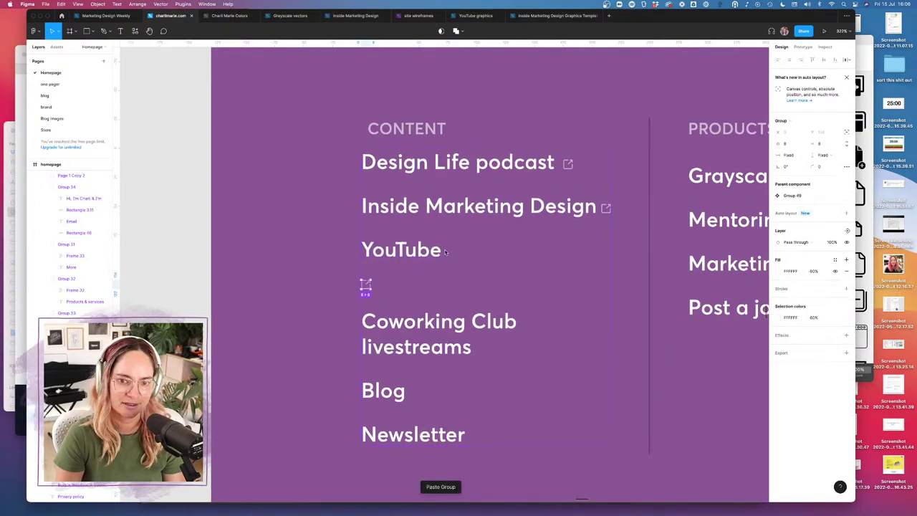
pyautogui.keyDown('shift'); pyautogui.click(418, 256); pyautogui.keyUp('shift')
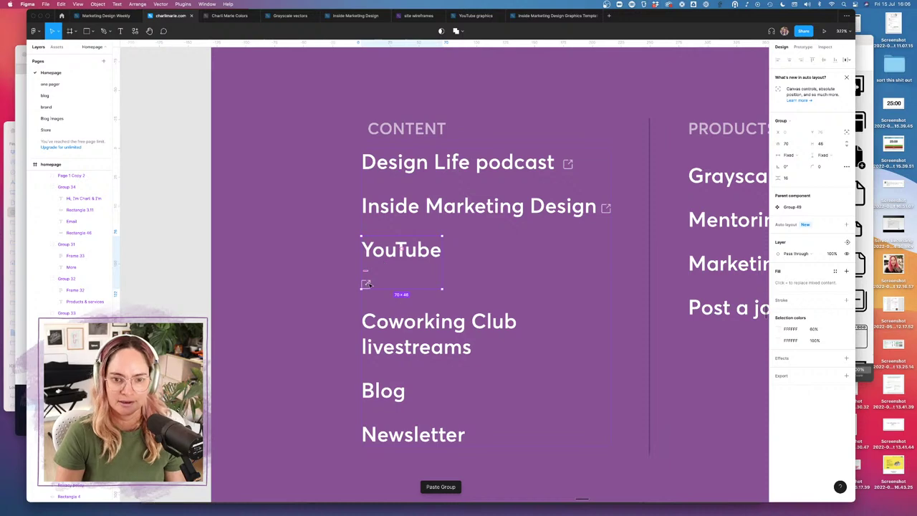
pyautogui.moveTo(365, 284); pyautogui.dragTo(369, 284)
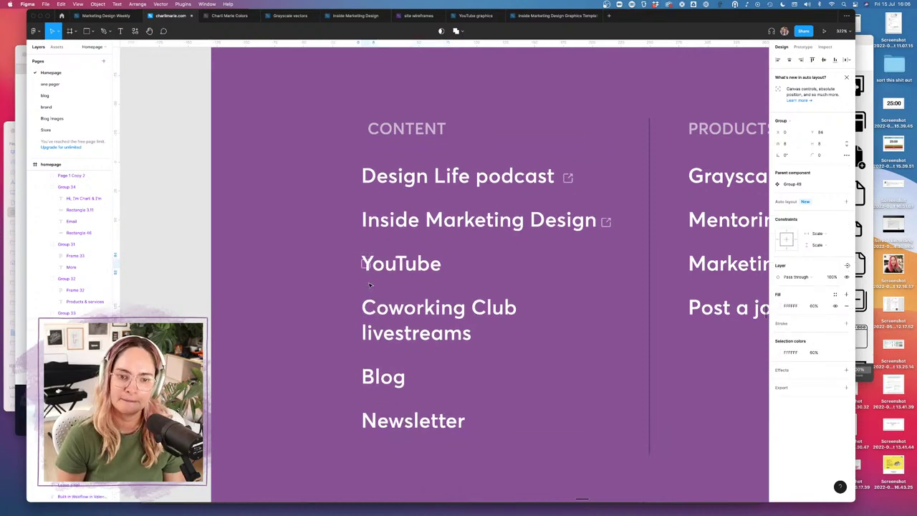
pyautogui.hotkey('shift', 'Right')
pyautogui.hotkey('shift', 'Right')
pyautogui.hotkey('shift', 'Right')
pyautogui.hotkey('shift', 'Right')
pyautogui.hotkey('shift', 'Right')
pyautogui.hotkey('shift', 'Right')
pyautogui.hotkey('shift', 'Right')
pyautogui.hotkey('shift', 'Right')
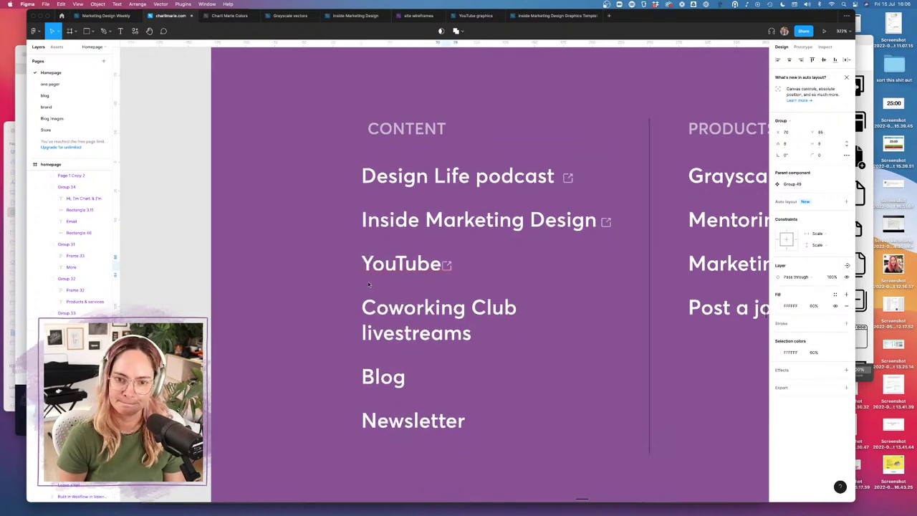
pyautogui.press('Left')
pyautogui.press('Left')
pyautogui.press('Left')
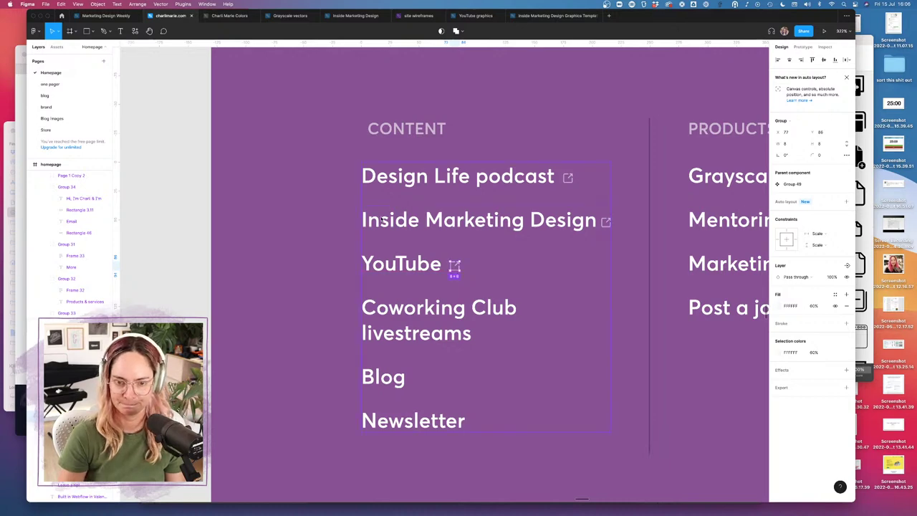
# - Add a link icon grouped with 'Post a job ad', placed just after its text
pyautogui.click(463, 309)
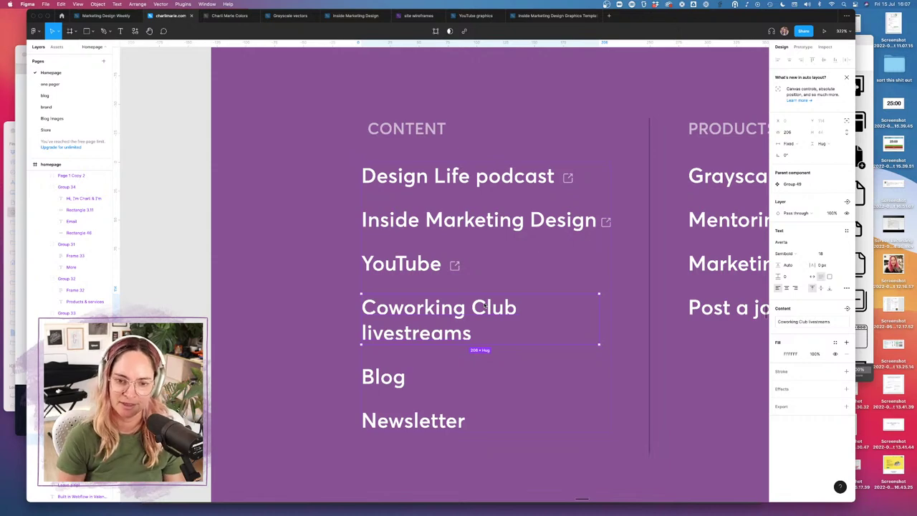
pyautogui.hscroll(5, 493, 250)
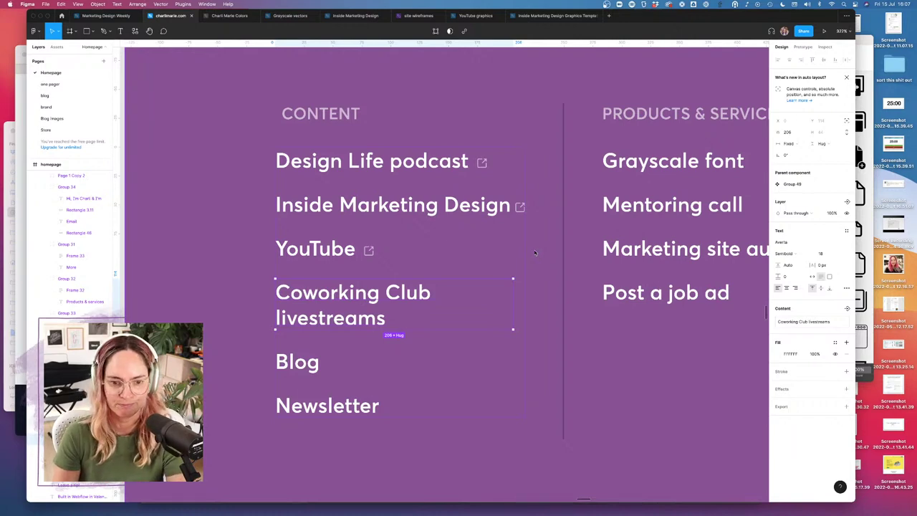
pyautogui.hscroll(10, 534, 252)
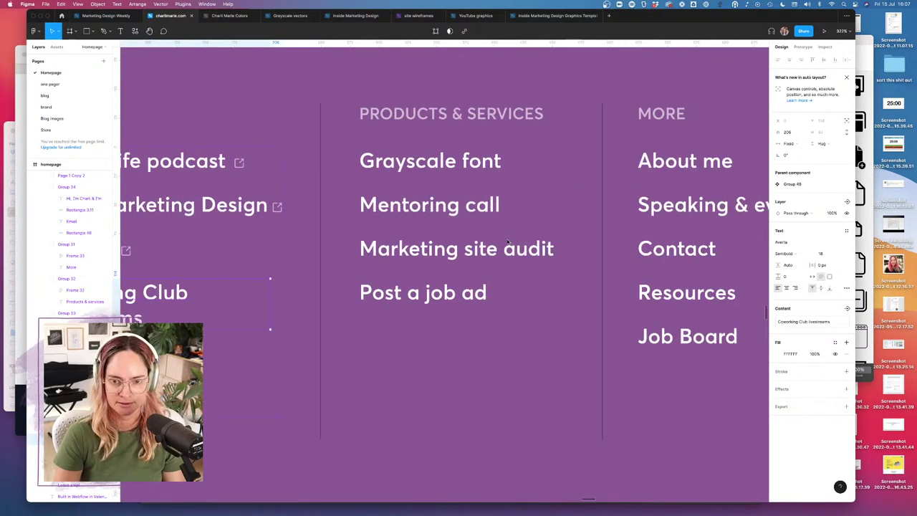
pyautogui.hscroll(2, 507, 242)
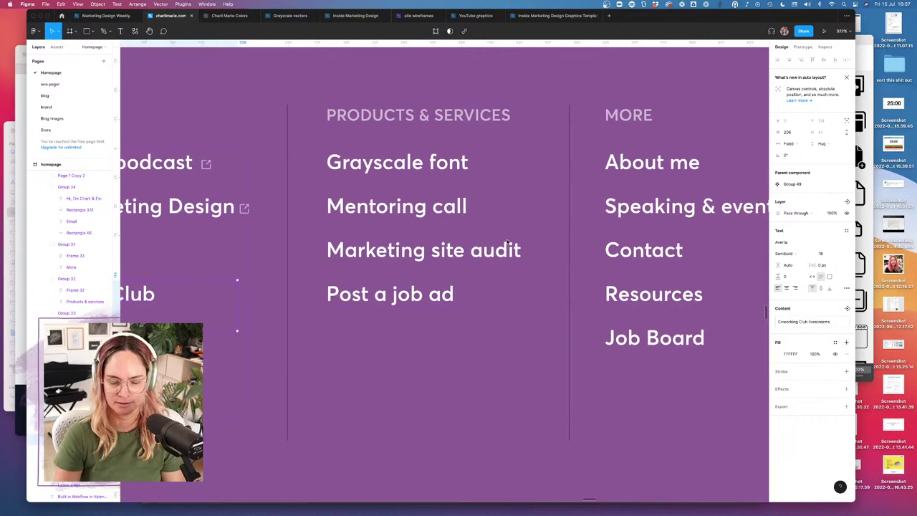
pyautogui.click(449, 296)
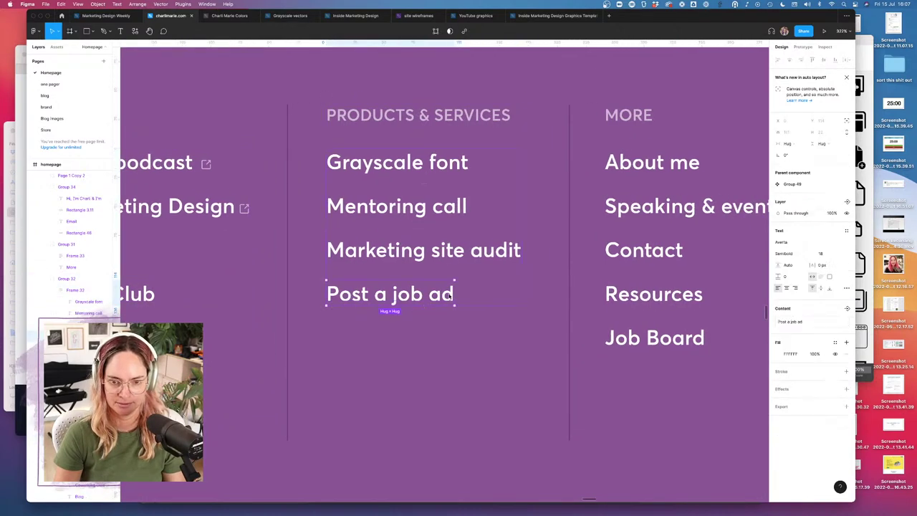
pyautogui.press('super+v')
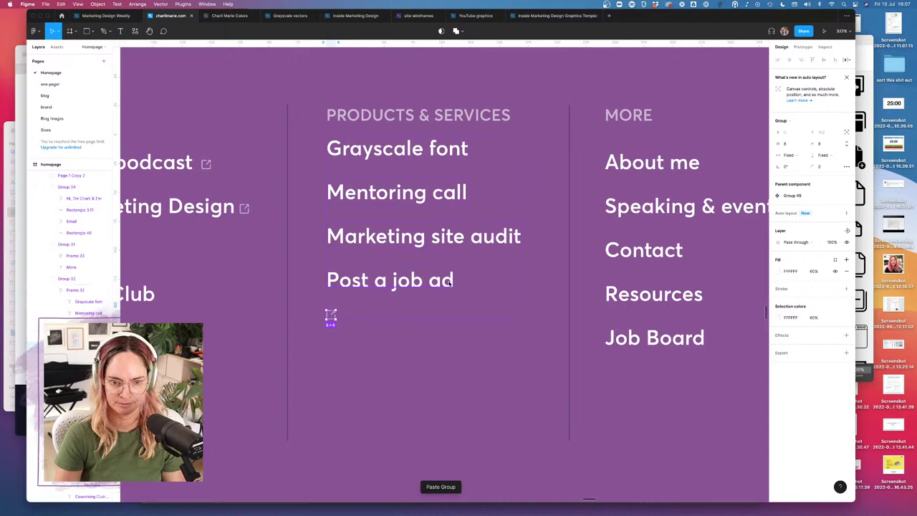
pyautogui.press('Up')
pyautogui.keyDown('shift'); pyautogui.click(430, 308); pyautogui.keyUp('shift')
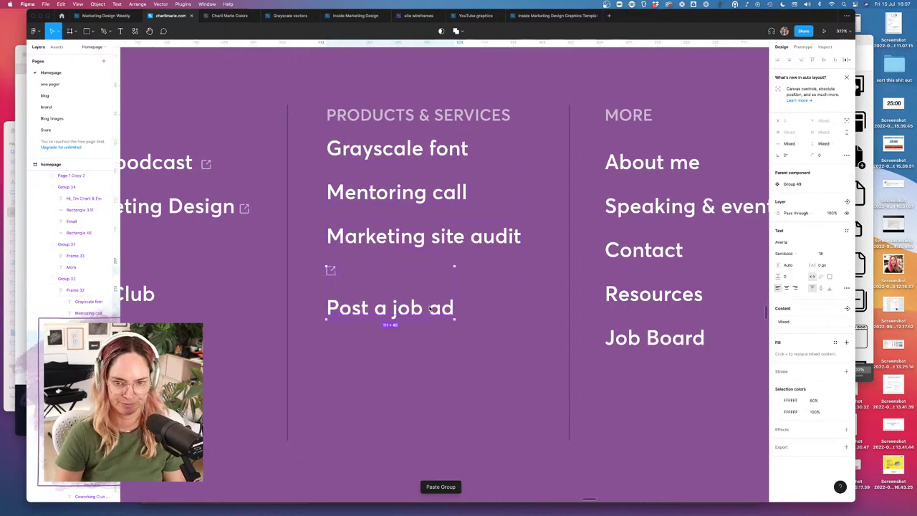
pyautogui.press('super+g')
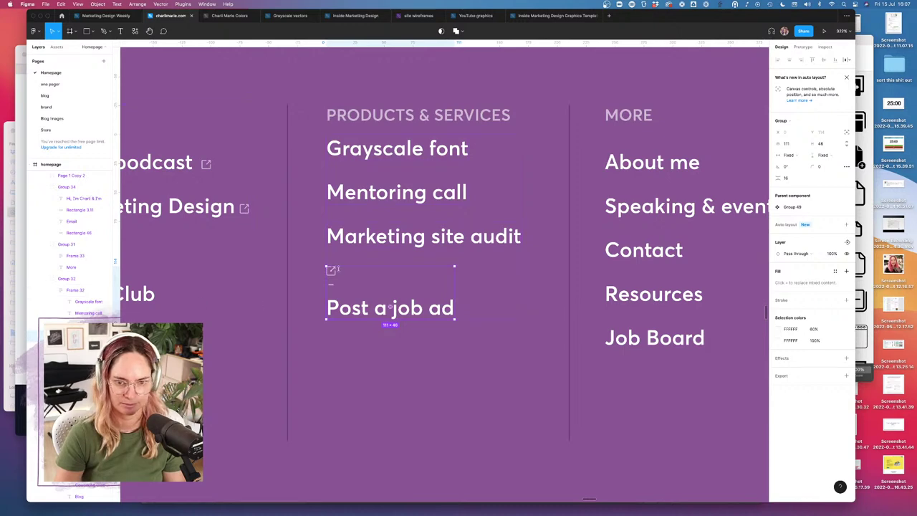
pyautogui.click(330, 271)
pyautogui.moveTo(337, 273); pyautogui.dragTo(341, 276)
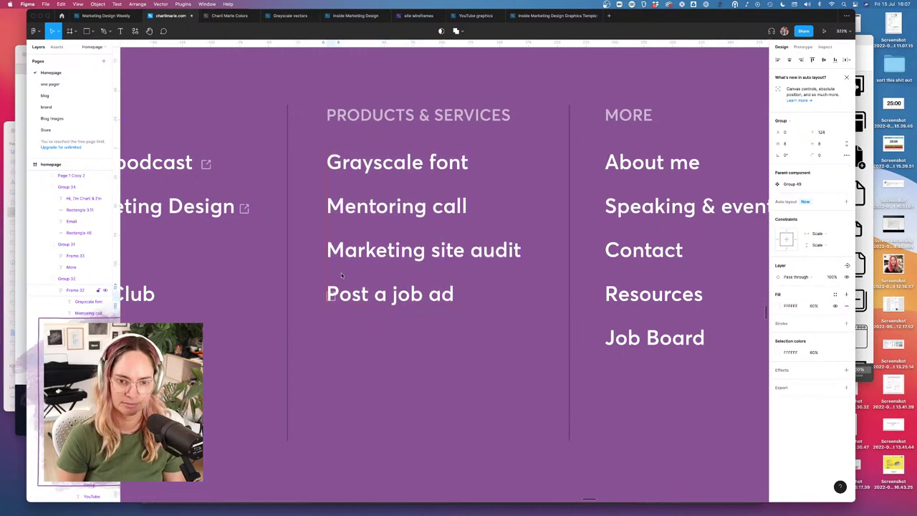
pyautogui.hotkey('shift', 'Right')
pyautogui.hotkey('shift', 'Right')
pyautogui.hotkey('shift', 'Right')
pyautogui.hotkey('shift', 'Right')
pyautogui.hotkey('shift', 'Right')
pyautogui.hotkey('shift', 'Right')
pyautogui.hotkey('shift', 'Right')
pyautogui.hotkey('shift', 'Right')
pyautogui.hotkey('shift', 'Right')
pyautogui.hotkey('shift', 'Right')
pyautogui.hotkey('shift', 'Right')
pyautogui.hotkey('shift', 'Right')
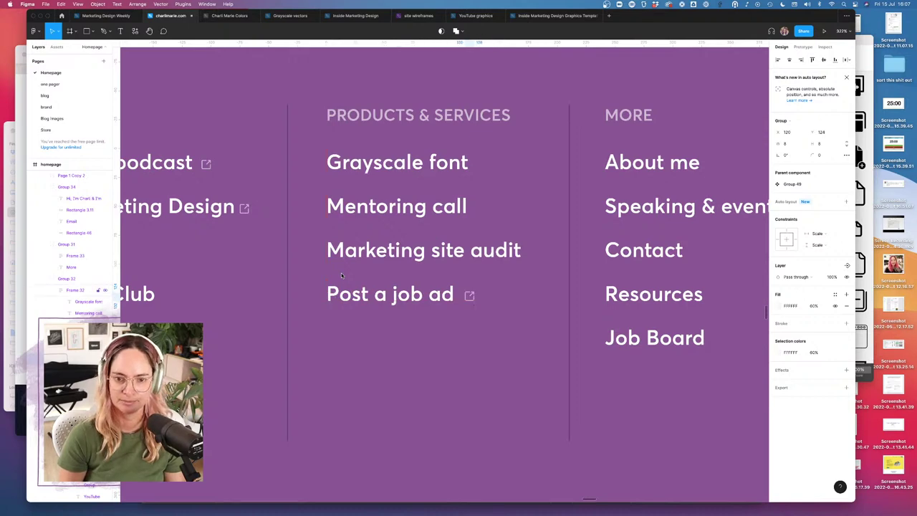
pyautogui.press('Left')
pyautogui.press('Left')
pyautogui.press('Left')
# - Paste a link icon into the MORE list and group it with 'Job Board'
pyautogui.hscroll(3, 442, 262)
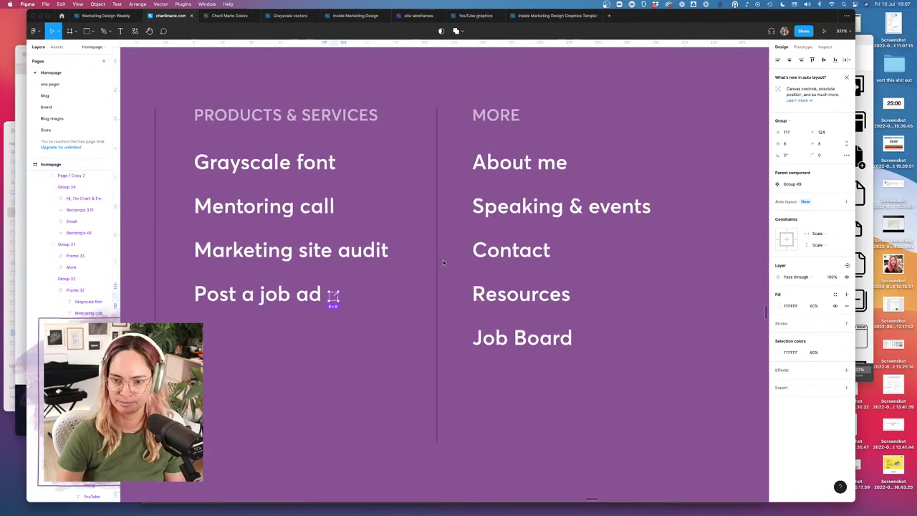
pyautogui.click(552, 343)
pyautogui.doubleClick(556, 341)
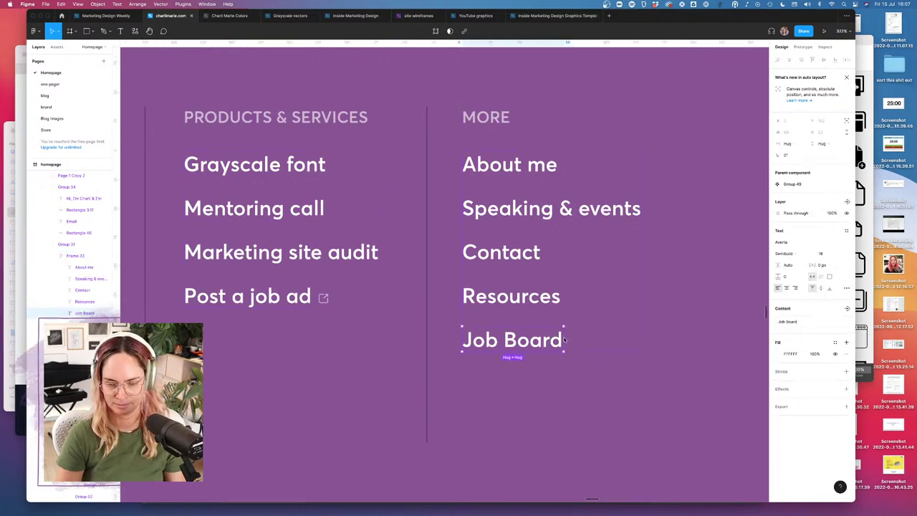
pyautogui.press('super+v')
pyautogui.press('Up')
pyautogui.press('Up')
pyautogui.press('Down')
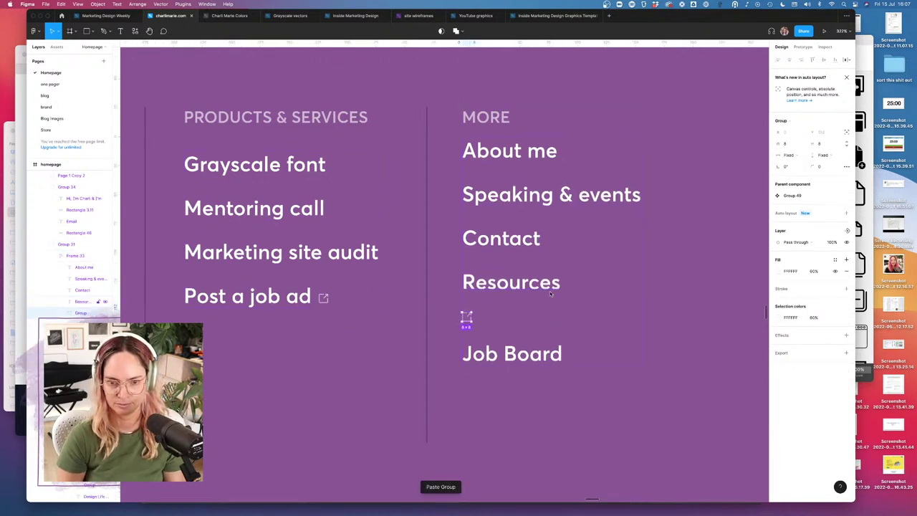
pyautogui.keyDown('shift'); pyautogui.click(537, 352); pyautogui.keyUp('shift')
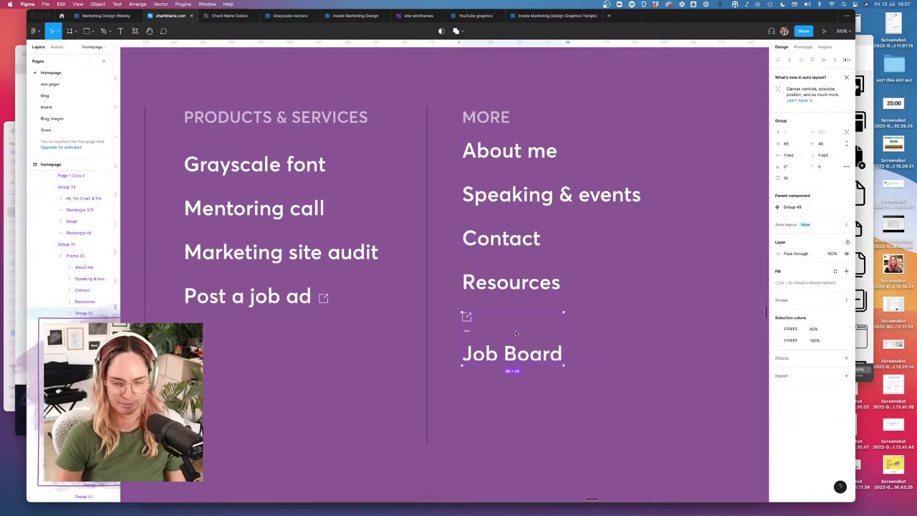
pyautogui.press('Escape')
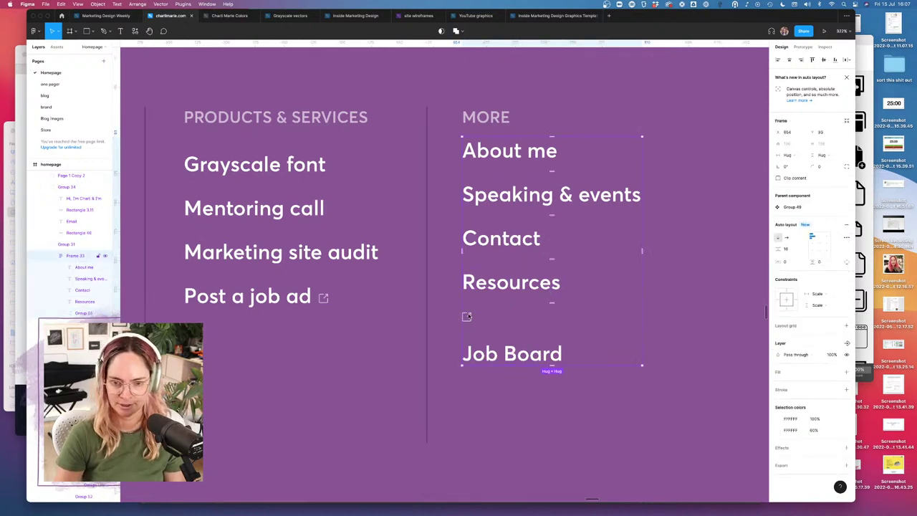
pyautogui.click(466, 315)
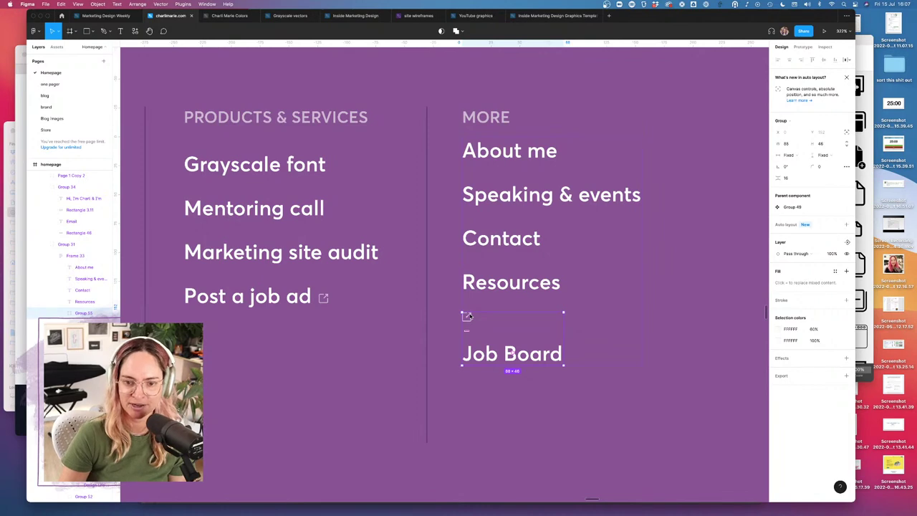
# - Nudge the Job Board icon with arrow keys until it sits right after the text
pyautogui.scroll(5, 469, 317)
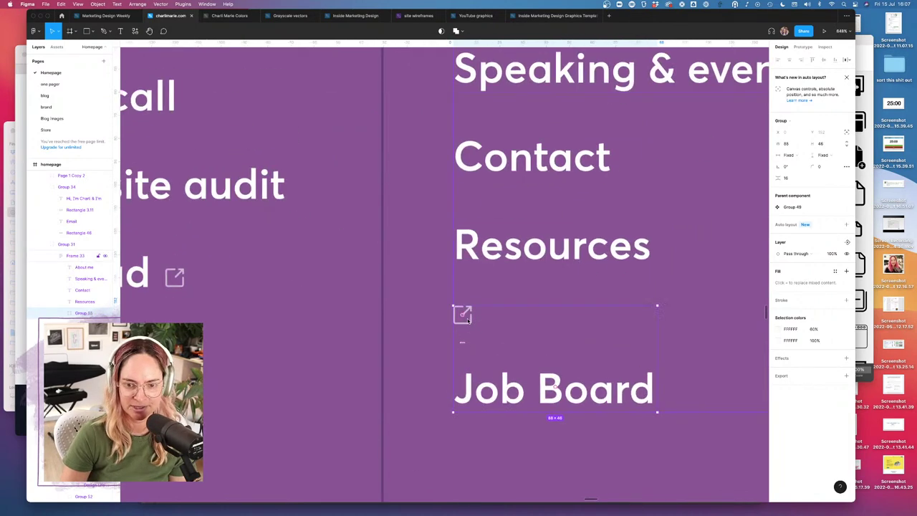
pyautogui.click(467, 323)
pyautogui.press('Down')
pyautogui.press('Down')
pyautogui.press('Down')
pyautogui.press('Down')
pyautogui.press('Down')
pyautogui.press('Down')
pyautogui.press('Down')
pyautogui.press('Down')
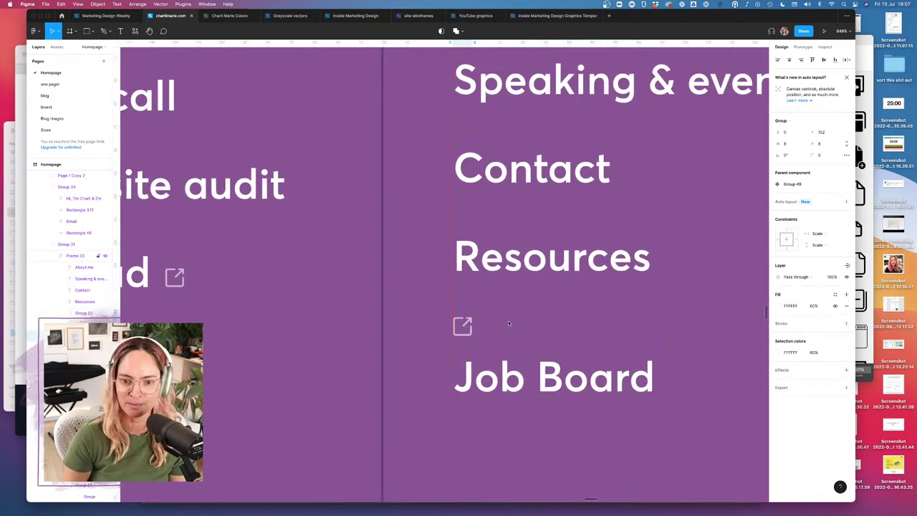
pyautogui.press('Down')
pyautogui.press('Down')
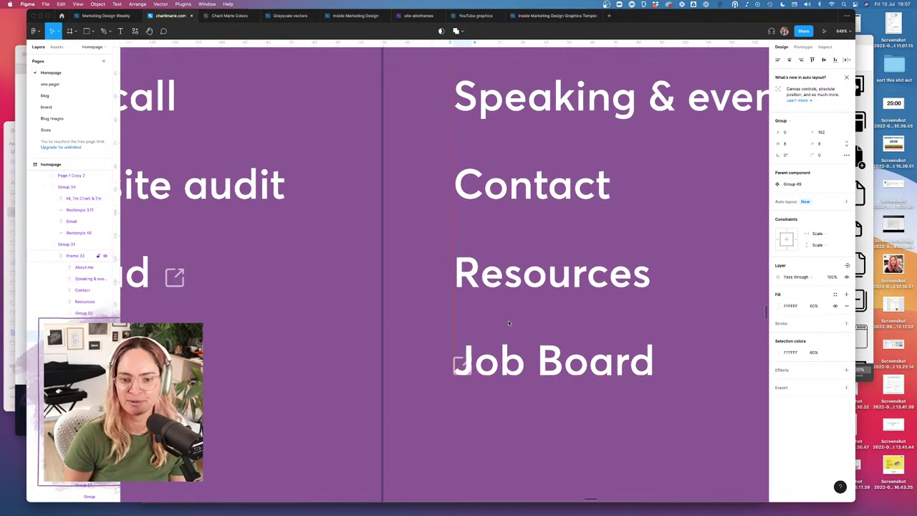
pyautogui.hotkey('shift', 'Right')
pyautogui.hotkey('shift', 'Right')
pyautogui.hotkey('shift', 'Right')
pyautogui.hotkey('shift', 'Right')
pyautogui.hotkey('shift', 'Right')
pyautogui.hotkey('shift', 'Right')
pyautogui.hotkey('shift', 'Right')
pyautogui.hotkey('shift', 'Right')
pyautogui.hotkey('shift', 'Right')
pyautogui.hotkey('shift', 'Right')
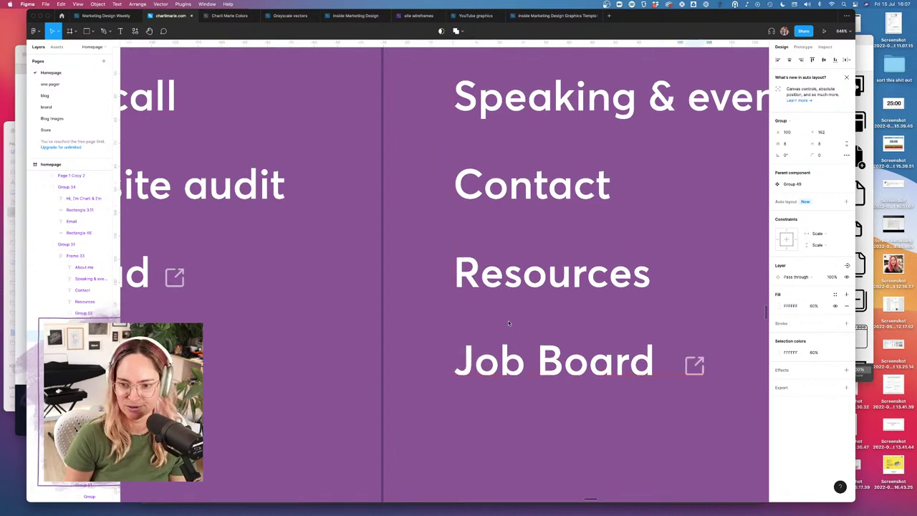
pyautogui.hotkey('shift', 'Left')
pyautogui.press('Right')
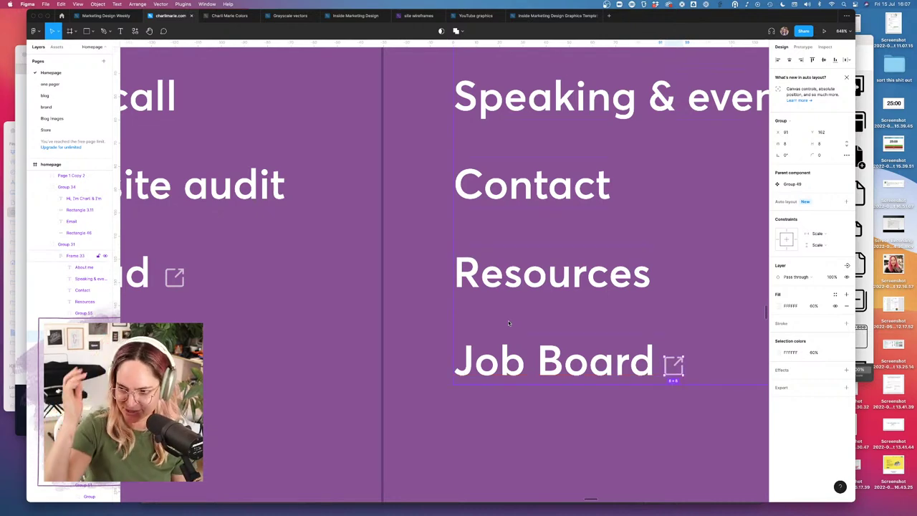
pyautogui.press('Right')
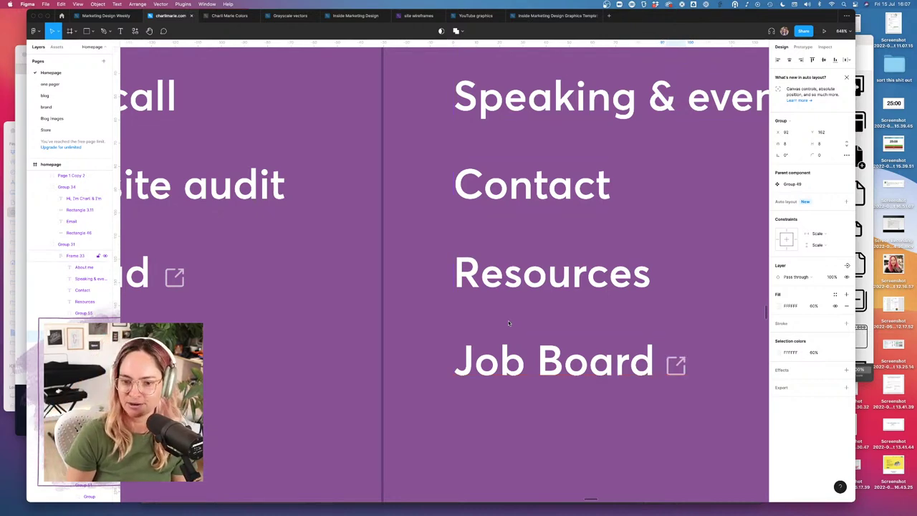
pyautogui.scroll(-5, 535, 287)
# - Pan across the blog listing, blog article and plain-page frames to check their footer link icons
pyautogui.click(548, 357)
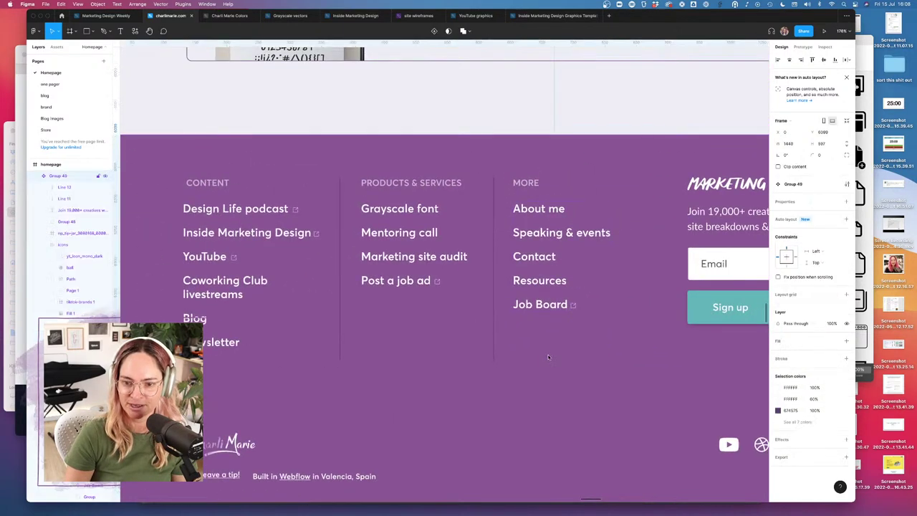
pyautogui.scroll(1, 582, 345)
pyautogui.hscroll(1, 582, 344)
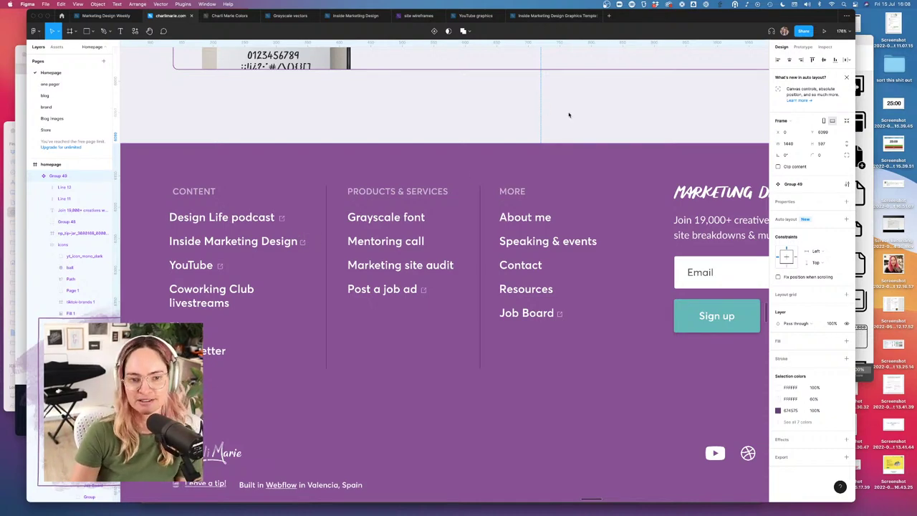
pyautogui.hscroll(3, 585, 116)
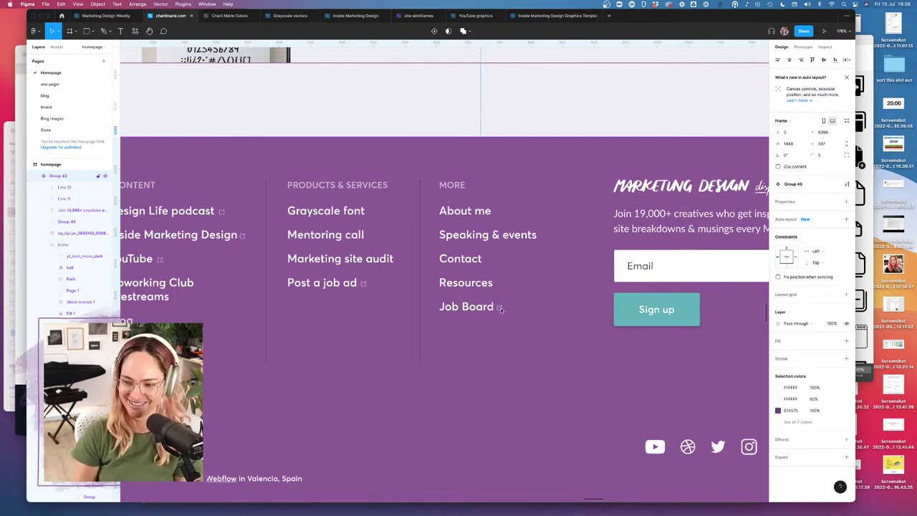
pyautogui.scroll(-10, 594, 118)
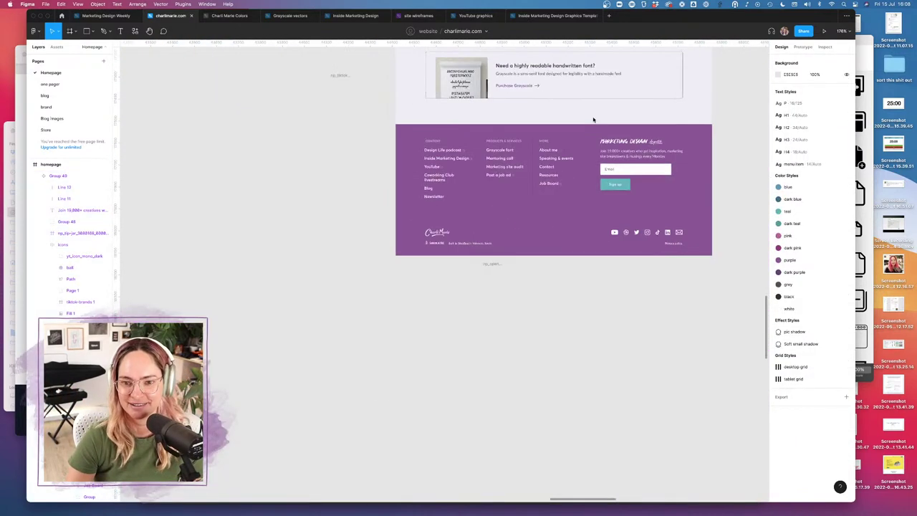
pyautogui.scroll(3, 651, 143)
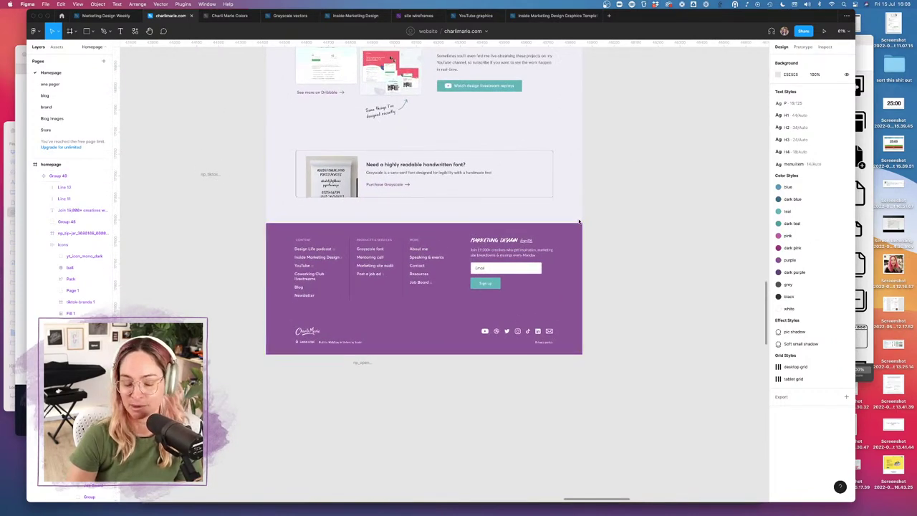
pyautogui.click(367, 366)
pyautogui.click(659, 311)
pyautogui.scroll(-5, 648, 311)
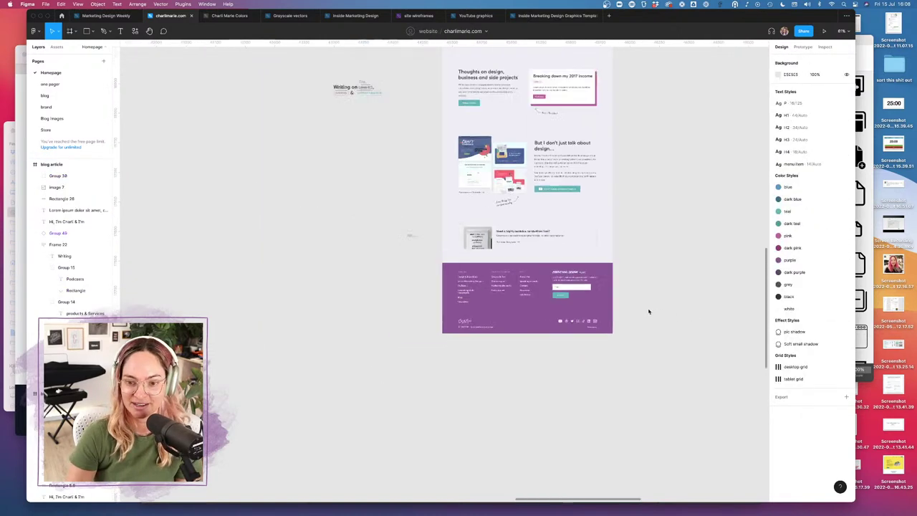
pyautogui.scroll(10, 649, 311)
pyautogui.hscroll(10, 649, 310)
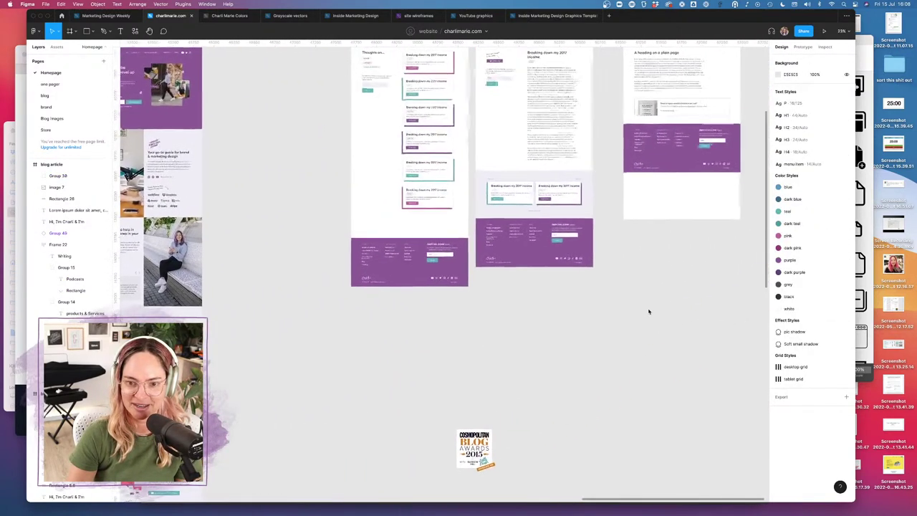
pyautogui.hscroll(2, 649, 311)
pyautogui.hscroll(-7, 649, 311)
pyautogui.scroll(-3, 649, 311)
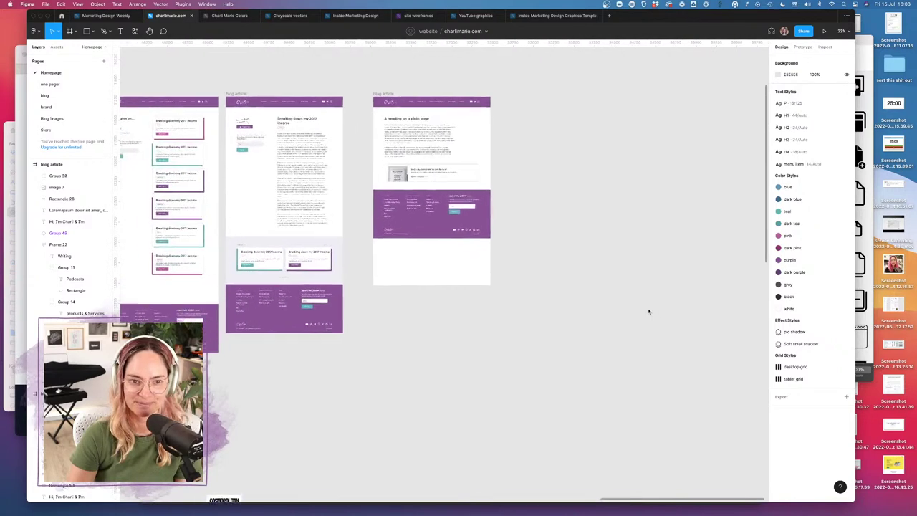
# - Browse the Grayscale store mockups on the Store page, then return to the Other project's files
pyautogui.click(46, 130)
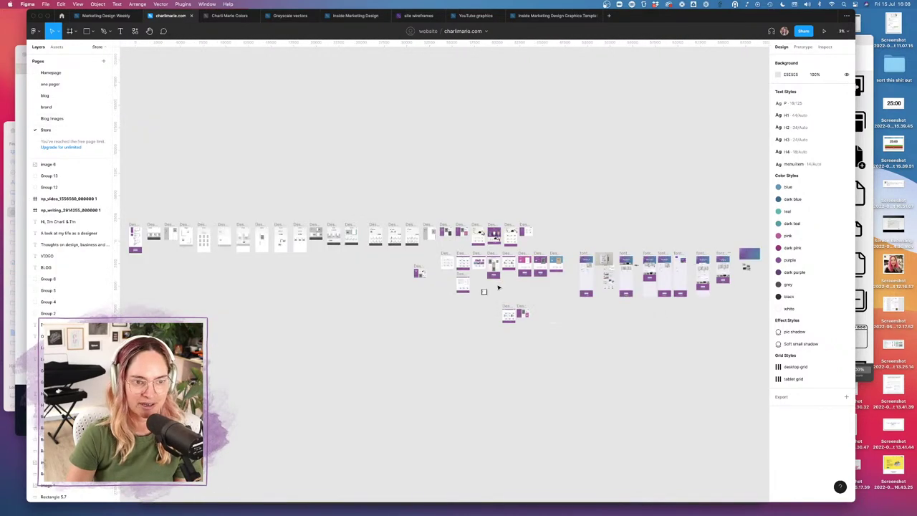
pyautogui.hscroll(-10, 466, 282)
pyautogui.scroll(-1, 451, 265)
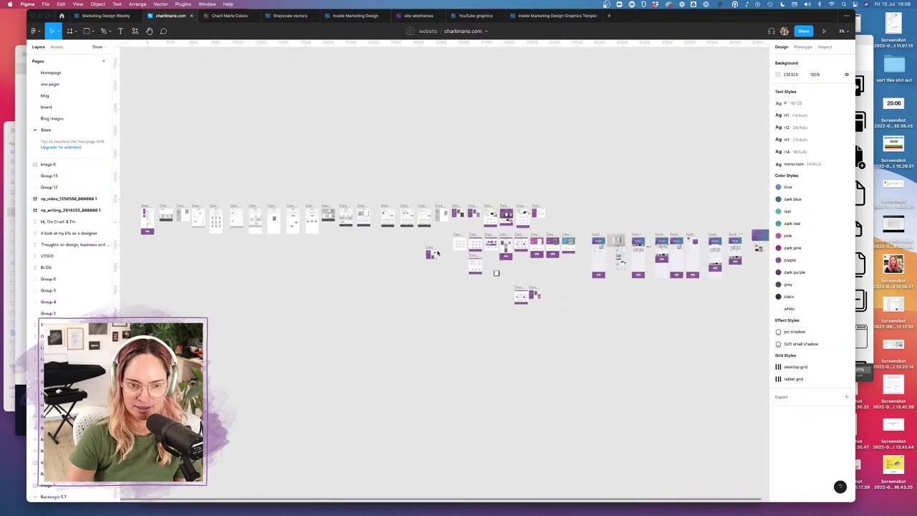
pyautogui.hscroll(15, 438, 253)
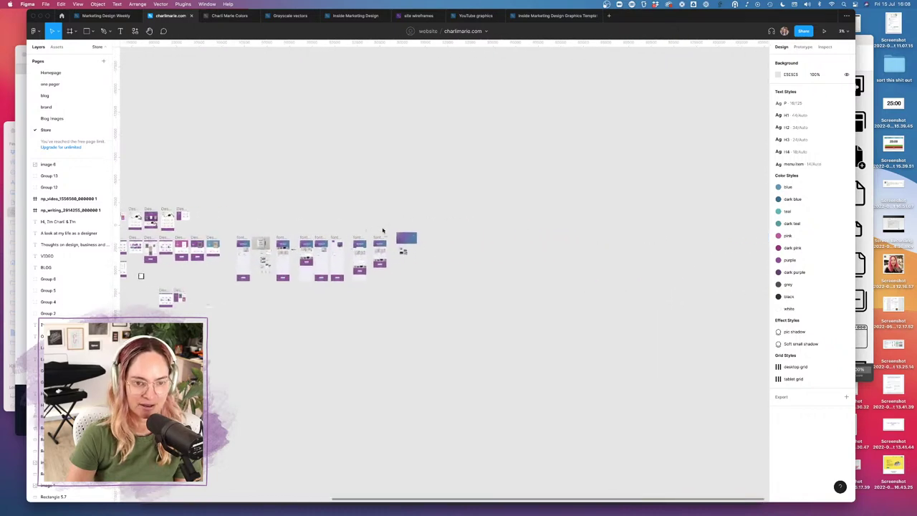
pyautogui.hscroll(-5, 370, 231)
pyautogui.scroll(-1, 370, 231)
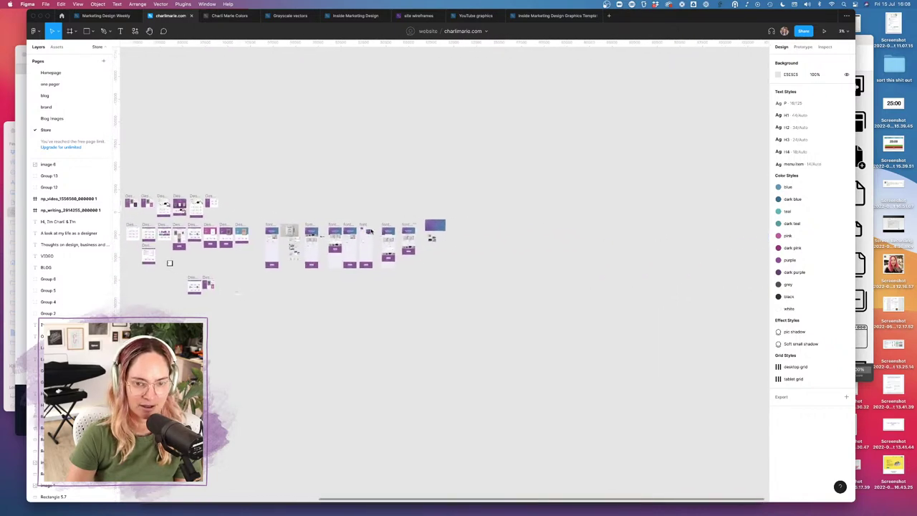
pyautogui.hscroll(-1, 371, 231)
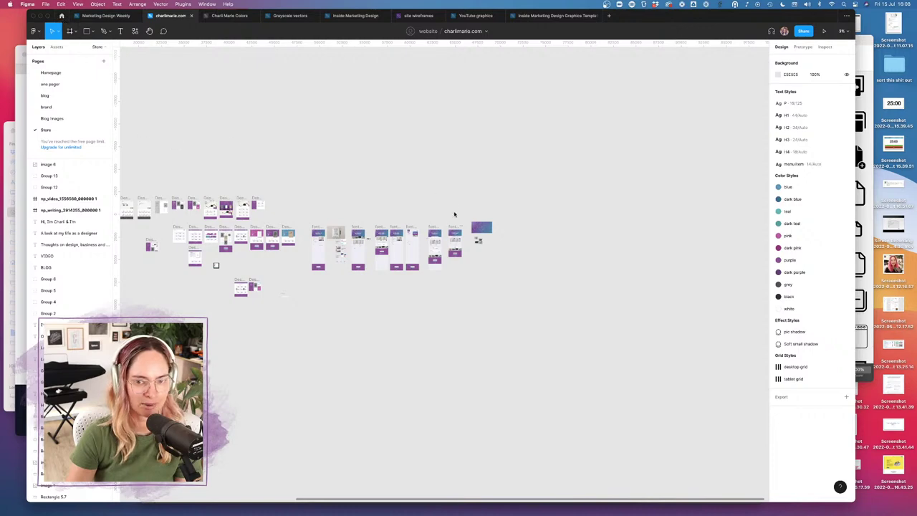
pyautogui.scroll(10, 453, 213)
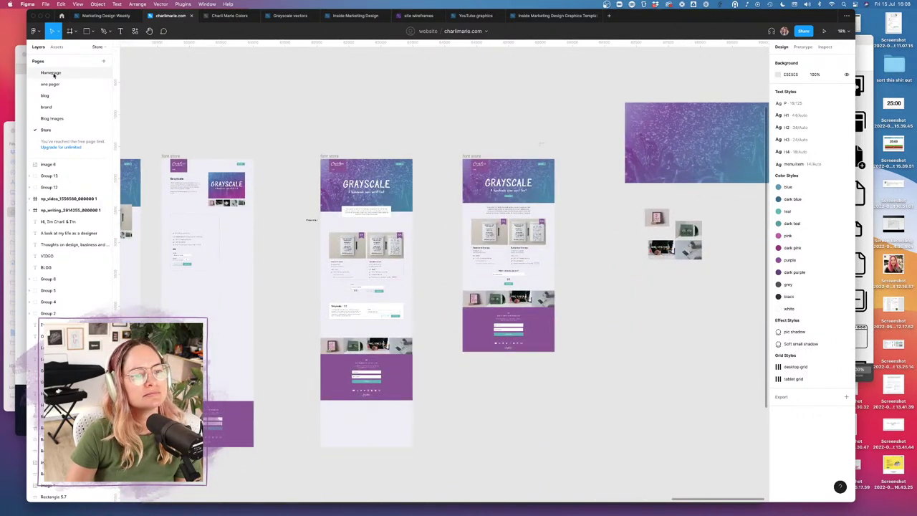
pyautogui.click(62, 15)
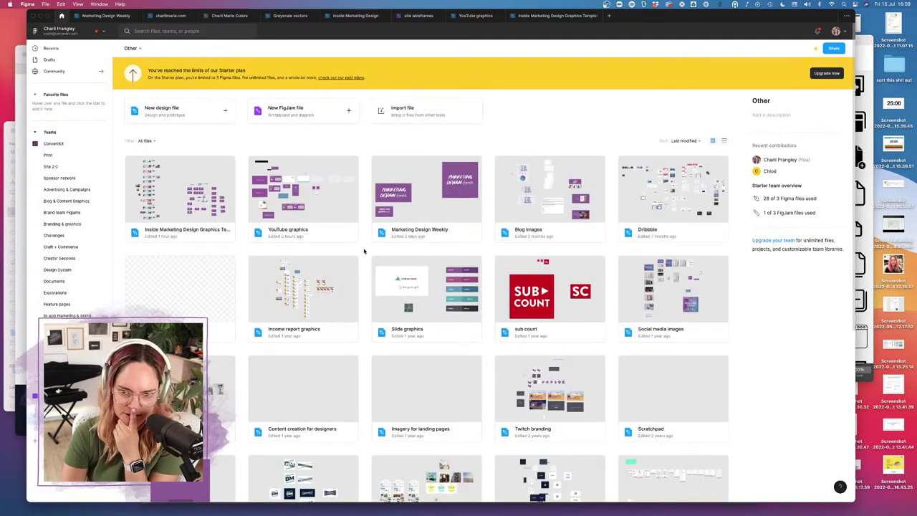
# - Open 'Imagery for landing pages', confirm its Assets and Layers are empty, then return to the files
pyautogui.scroll(-4, 364, 250)
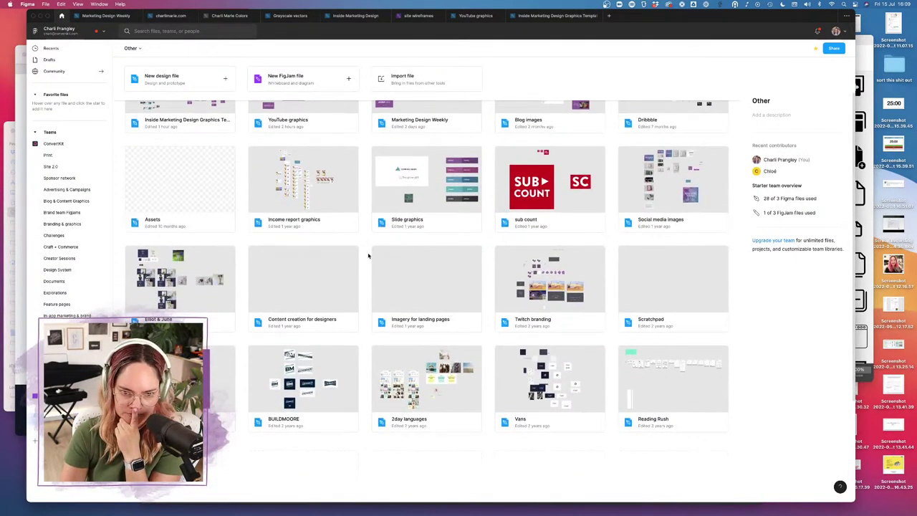
pyautogui.doubleClick(420, 272)
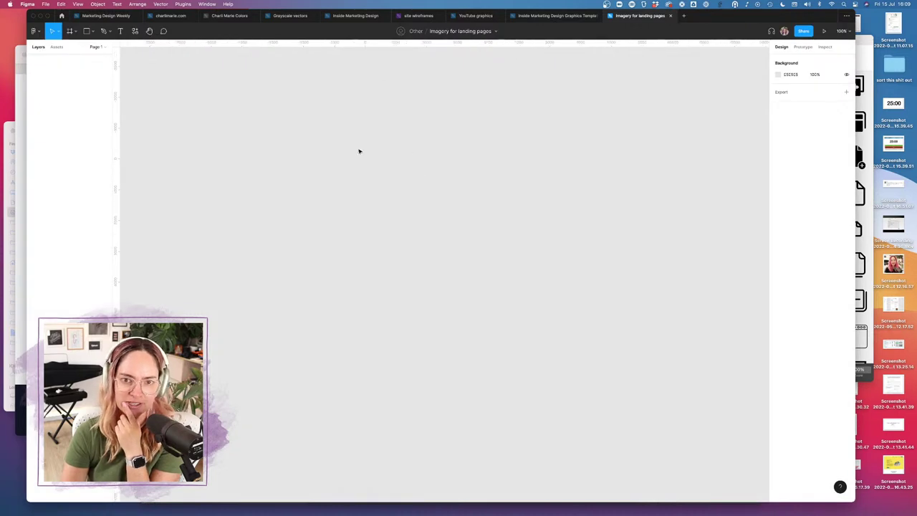
pyautogui.click(60, 47)
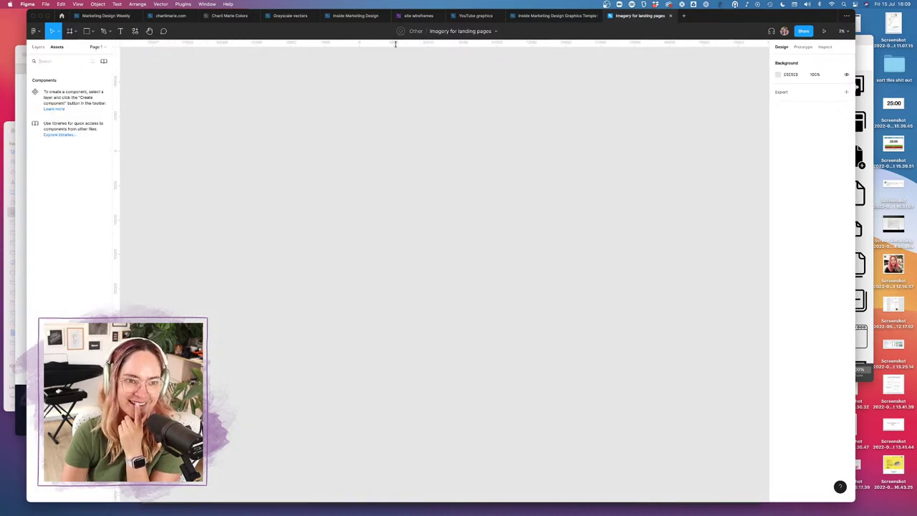
pyautogui.click(38, 47)
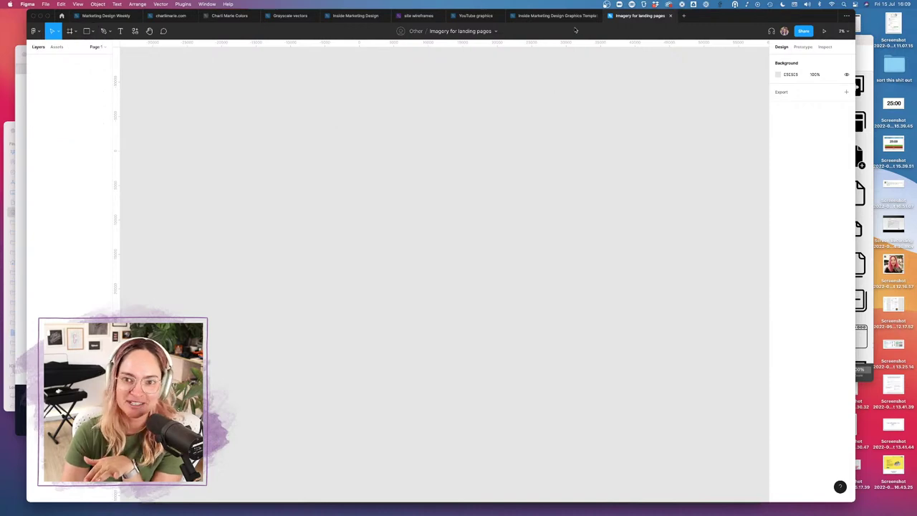
pyautogui.click(62, 15)
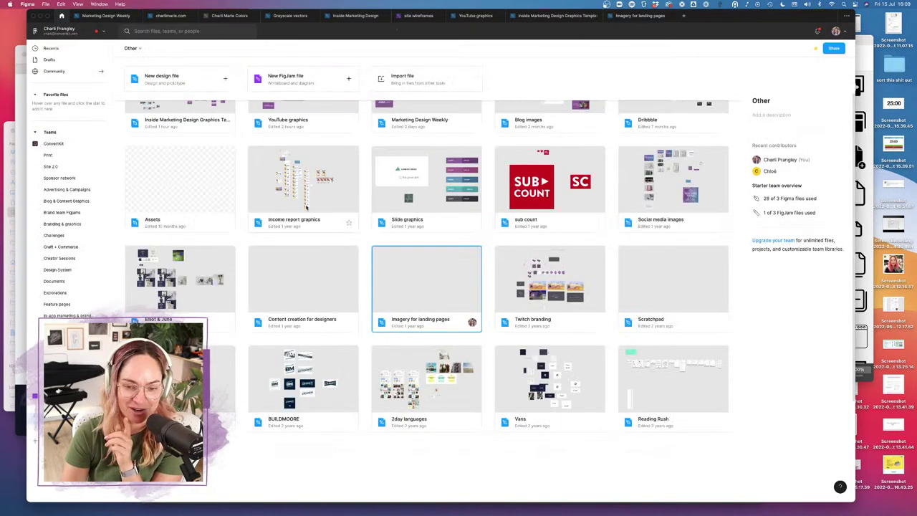
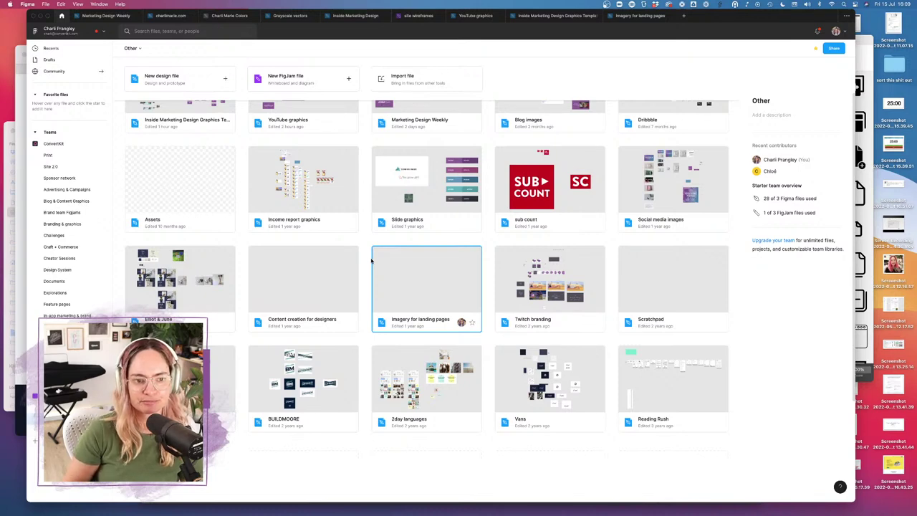
# - Open the Font design file from the website project, scroll through it, and return to the files
pyautogui.press('super+bracketleft')
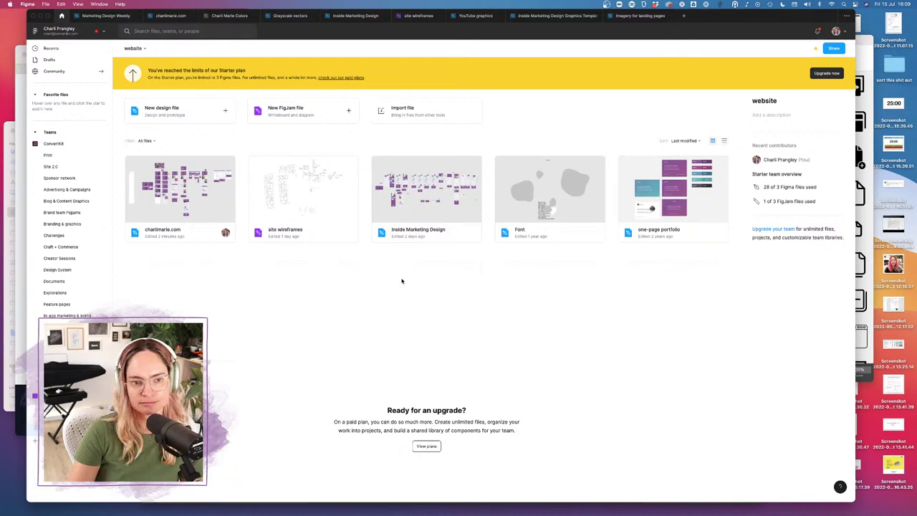
pyautogui.doubleClick(583, 212)
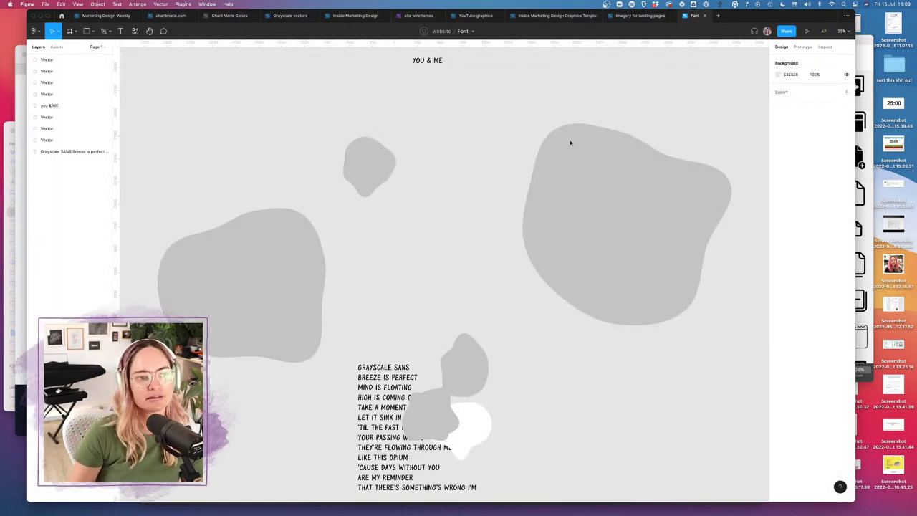
pyautogui.scroll(-5, 473, 234)
pyautogui.scroll(5, 473, 236)
pyautogui.scroll(-3, 474, 233)
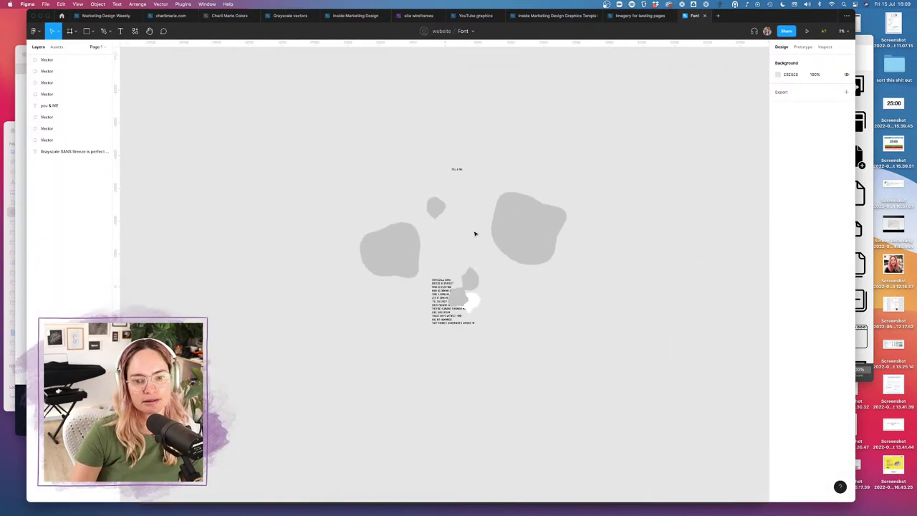
pyautogui.click(62, 15)
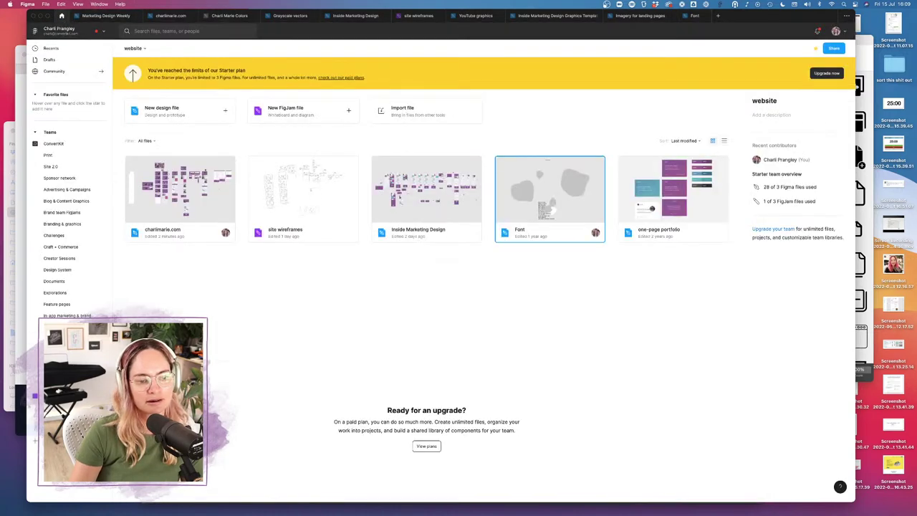
# - Open the Design System project's Grayscale vectors file, then go to the Drafts page
pyautogui.click(57, 269)
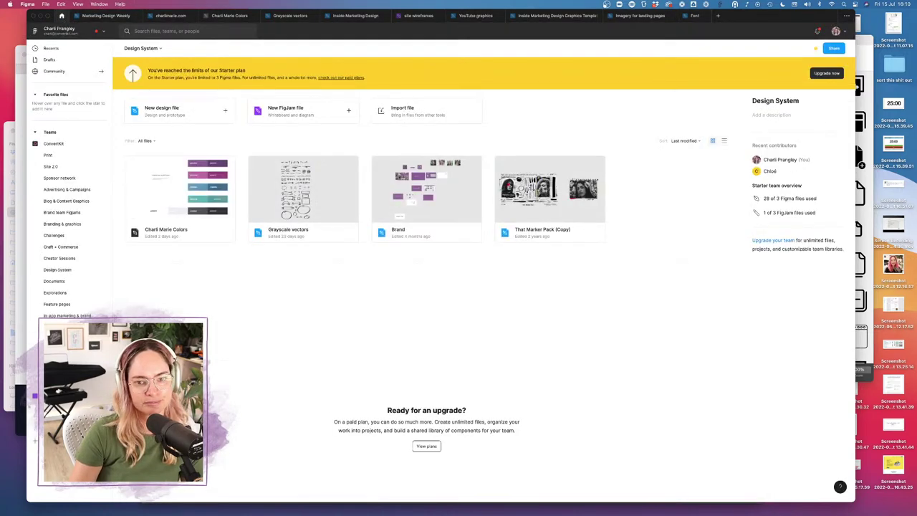
pyautogui.doubleClick(320, 192)
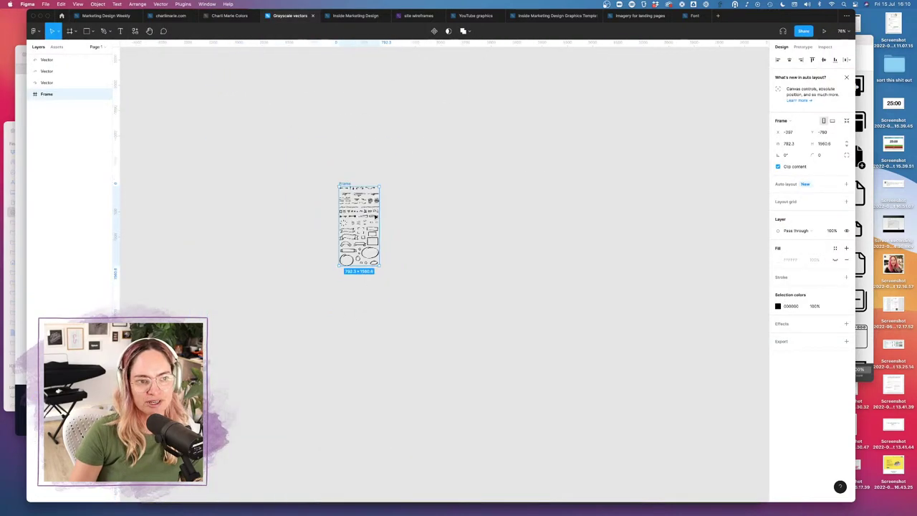
pyautogui.click(62, 16)
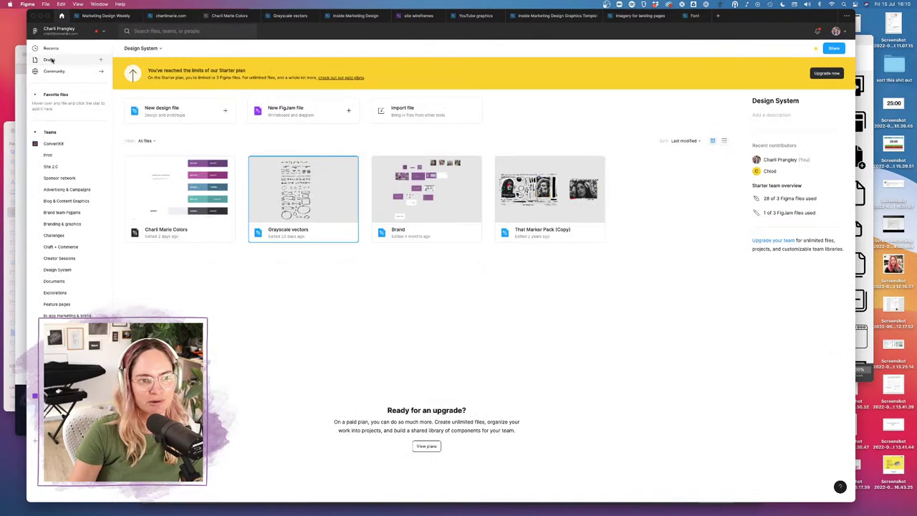
pyautogui.click(50, 60)
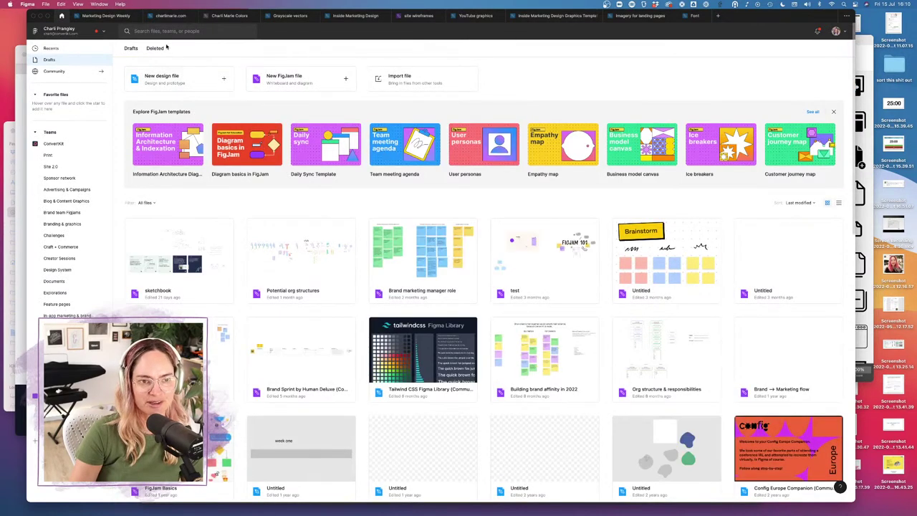
# - Search all files for 'grayscale', open the Font file from the results, and return
pyautogui.click(165, 30)
pyautogui.write('gar')
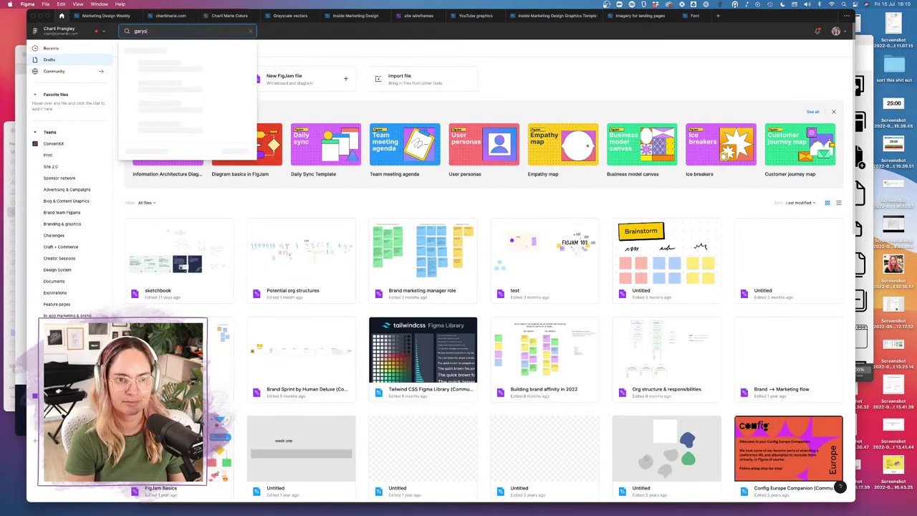
pyautogui.write('ys')
pyautogui.press('BackSpace')
pyautogui.press('BackSpace')
pyautogui.press('BackSpace')
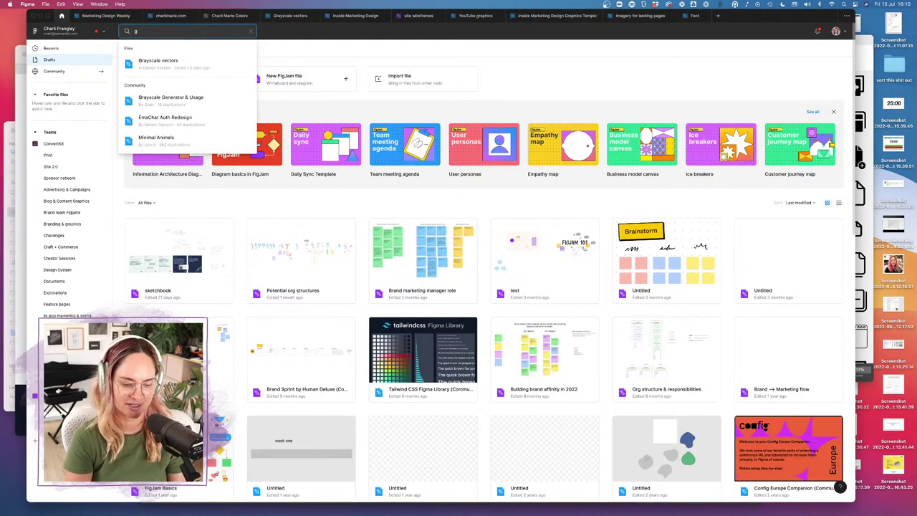
pyautogui.write('rayscale')
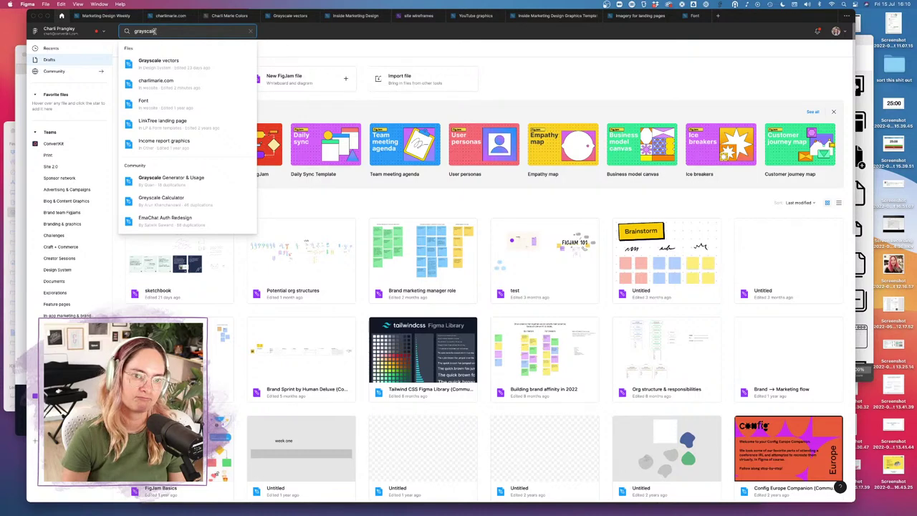
pyautogui.click(161, 107)
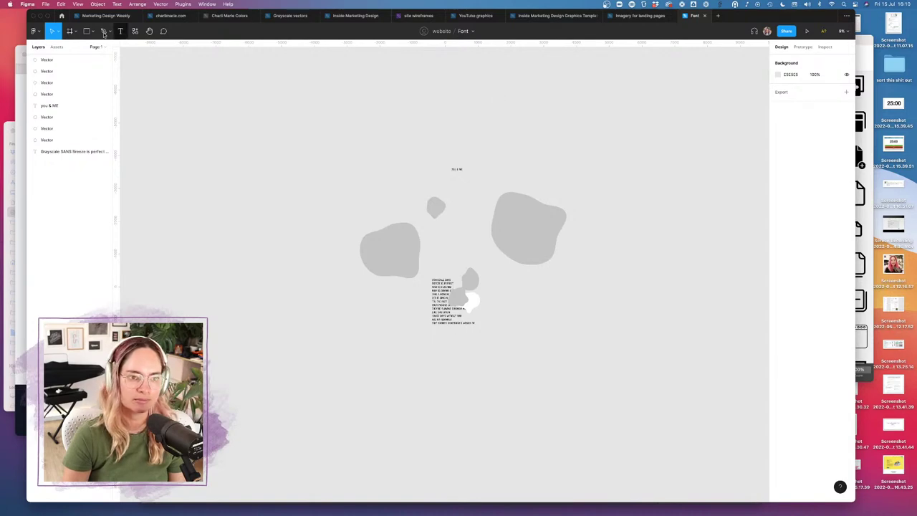
pyautogui.click(62, 15)
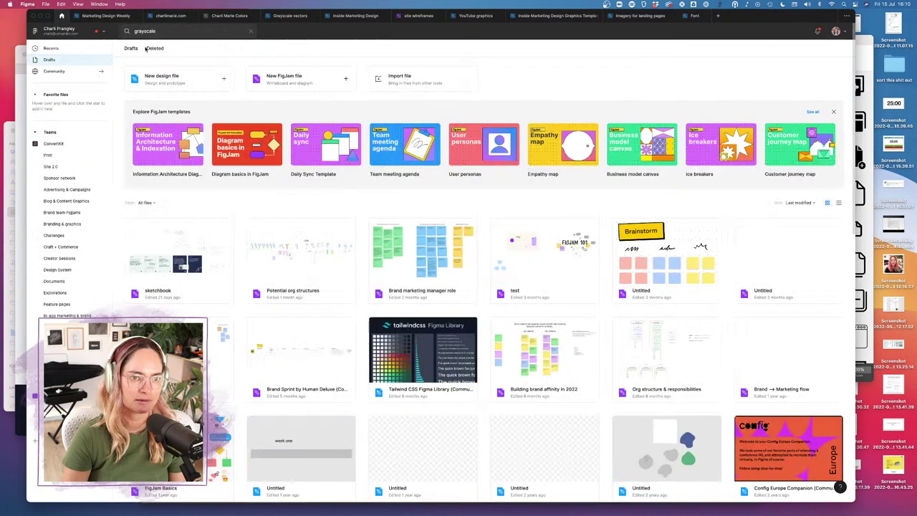
# - Search for 'sales', close the Font file, and switch to the charlimarie.com design file
pyautogui.click(145, 31)
pyautogui.write('iass')
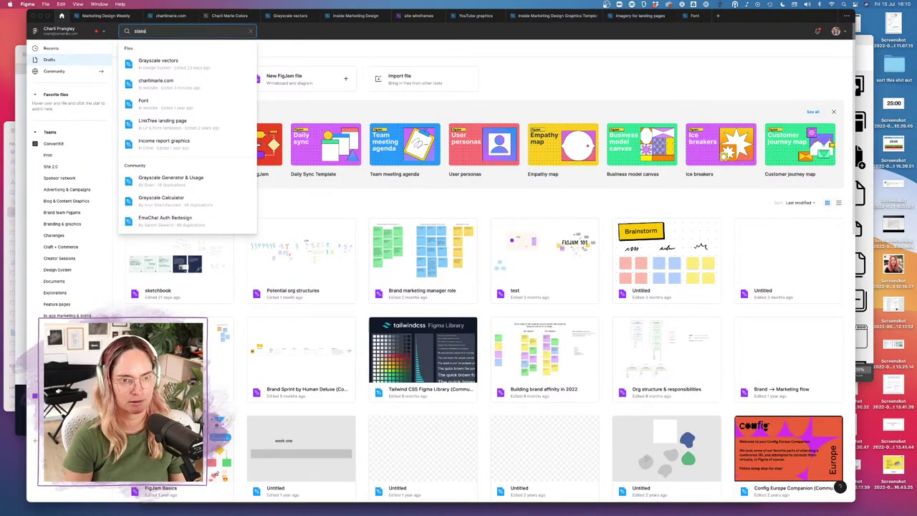
pyautogui.press('BackSpace')
pyautogui.press('BackSpace')
pyautogui.press('BackSpace')
pyautogui.press('BackSpace')
pyautogui.write('ales')
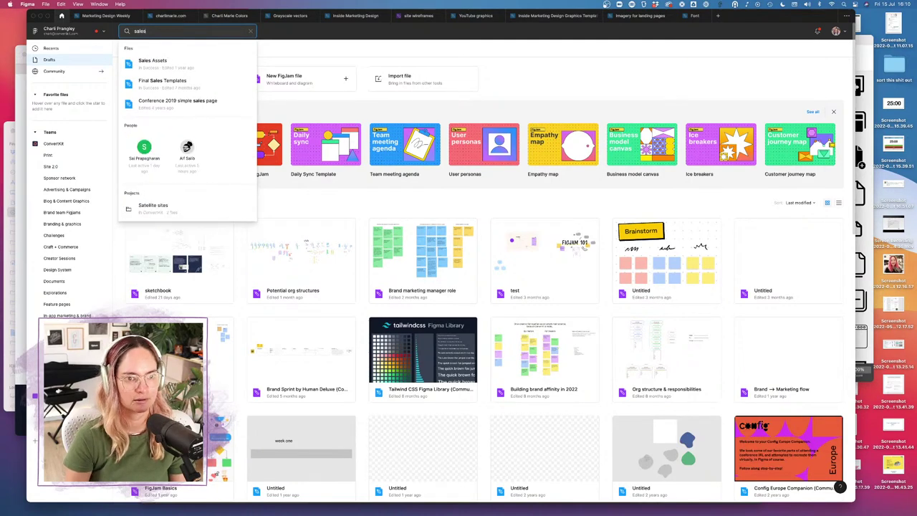
pyautogui.scroll(-1, 199, 119)
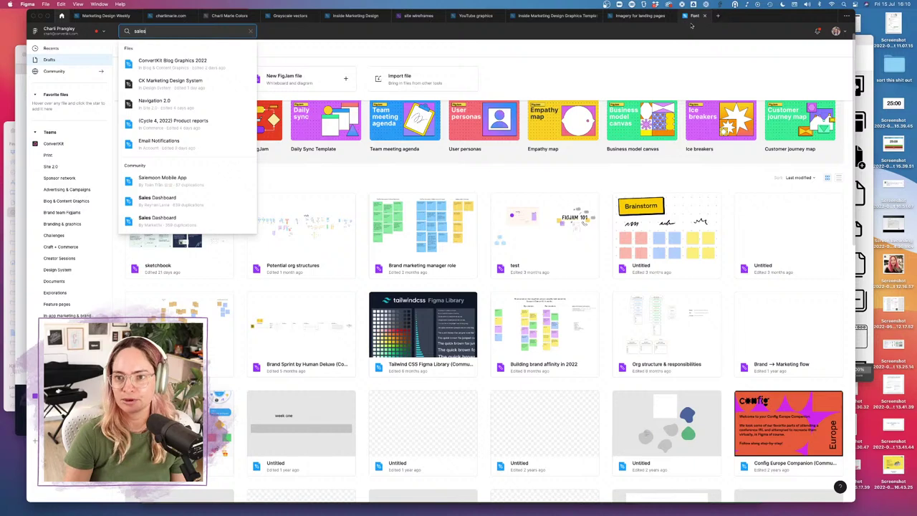
pyautogui.click(706, 16)
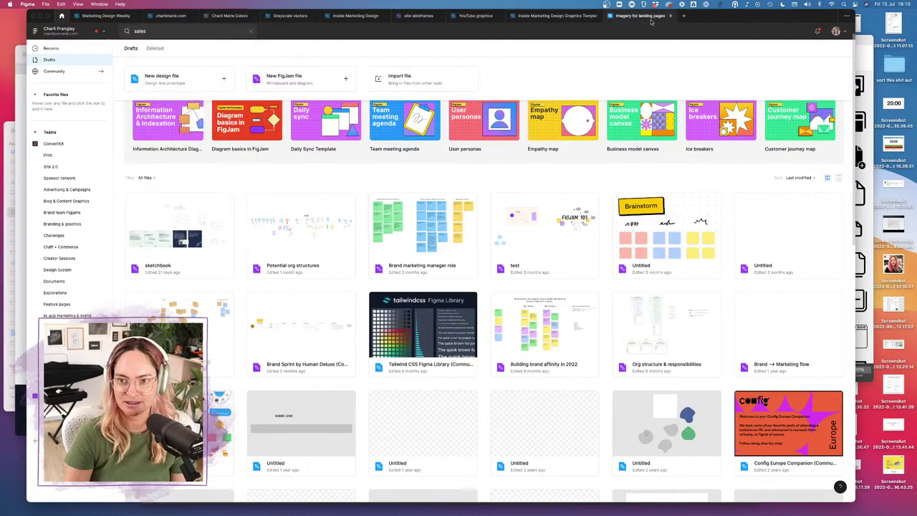
pyautogui.click(172, 16)
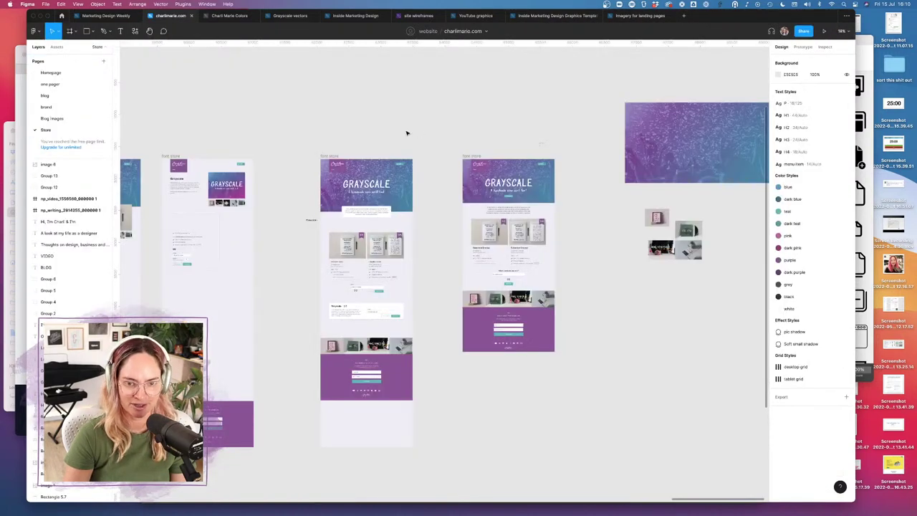
# - Load charliemarie.com in Safari and scroll the Grayscale page down to the email signup section
pyautogui.click(230, 495)
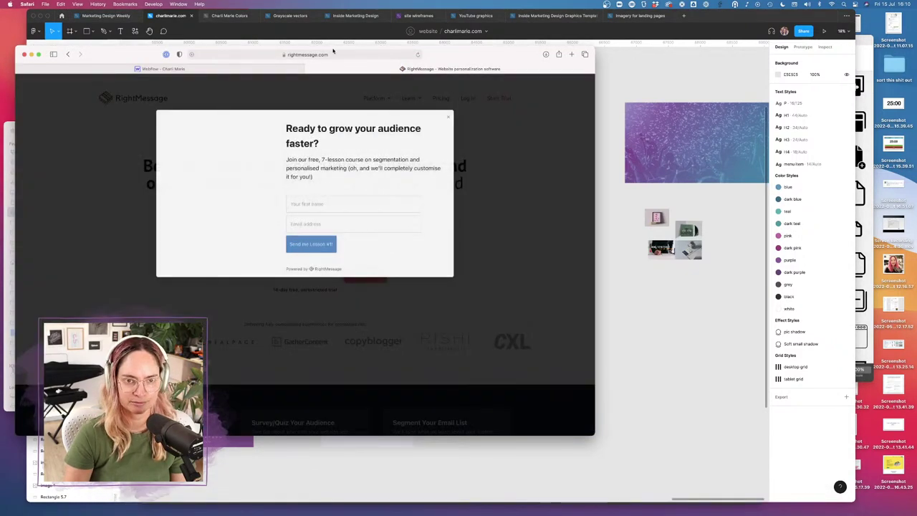
pyautogui.click(337, 55)
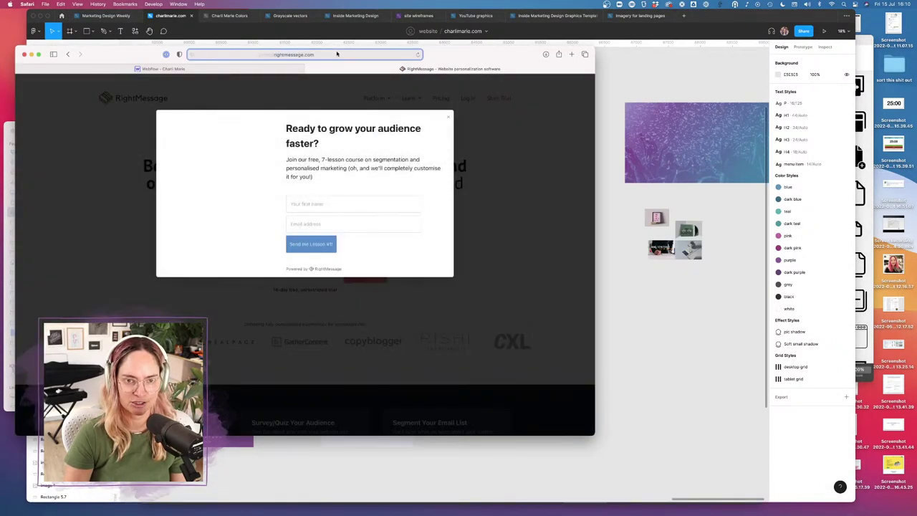
pyautogui.write('char')
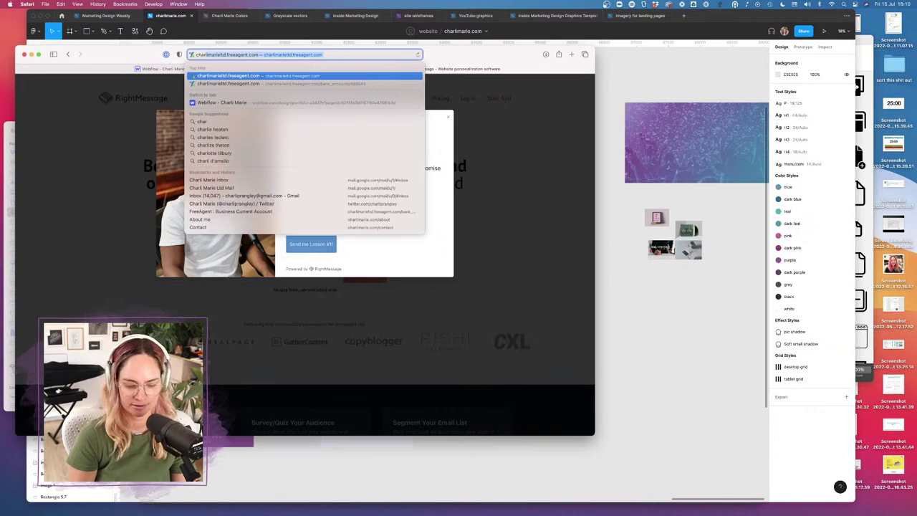
pyautogui.write('liemarie.com/fo')
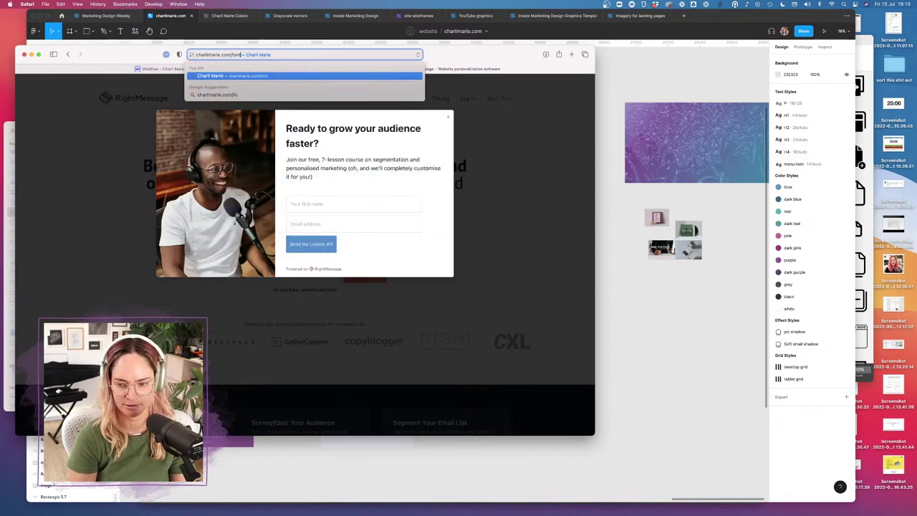
pyautogui.press('Return')
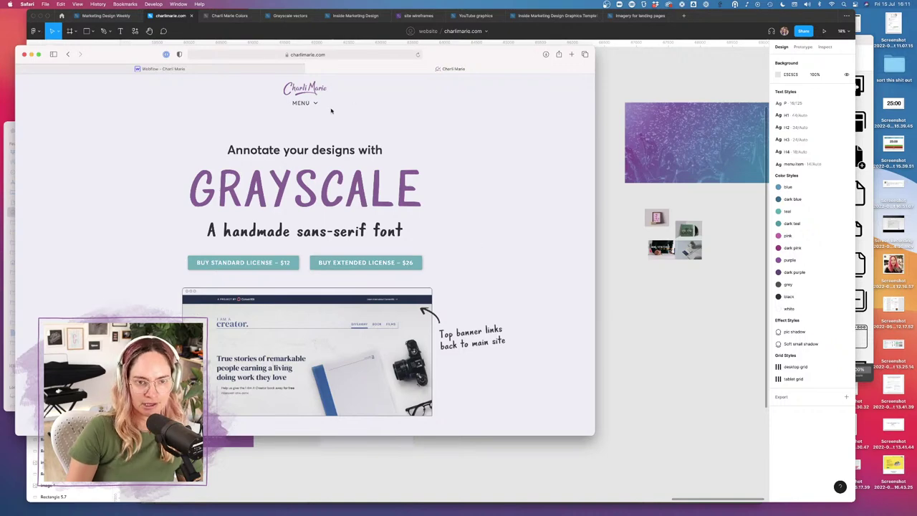
pyautogui.scroll(-1, 301, 108)
pyautogui.scroll(1, 258, 108)
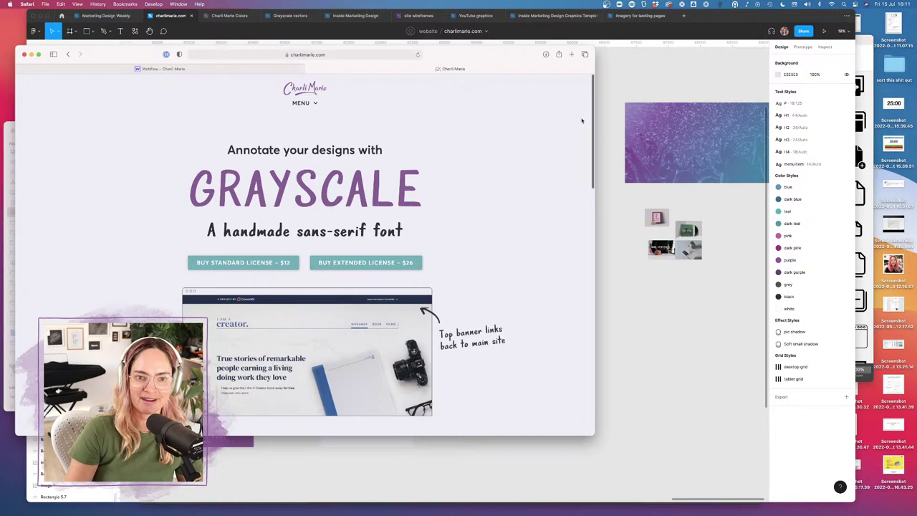
pyautogui.scroll(-15, 546, 207)
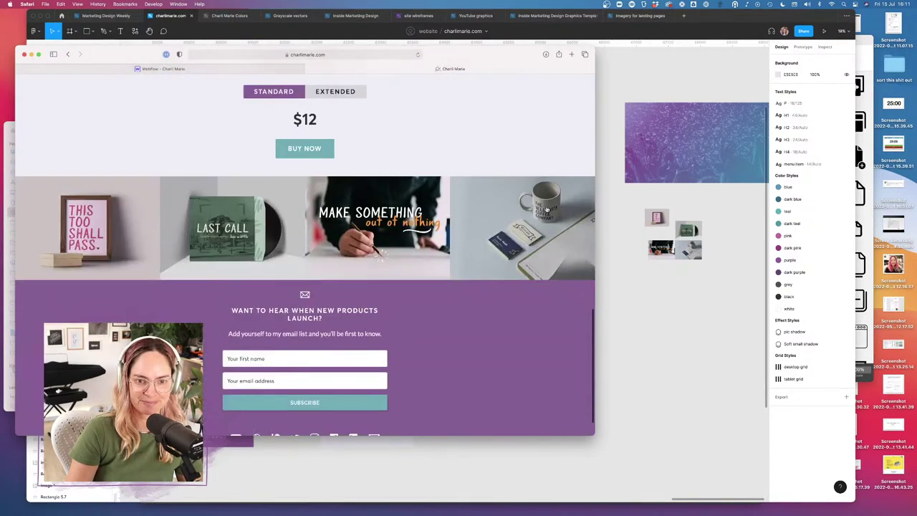
pyautogui.scroll(-2, 546, 207)
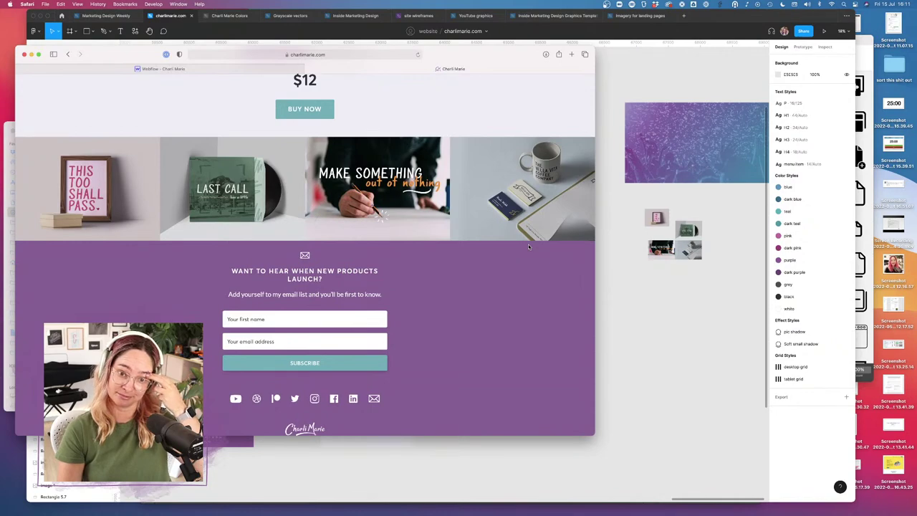
pyautogui.scroll(17, 434, 384)
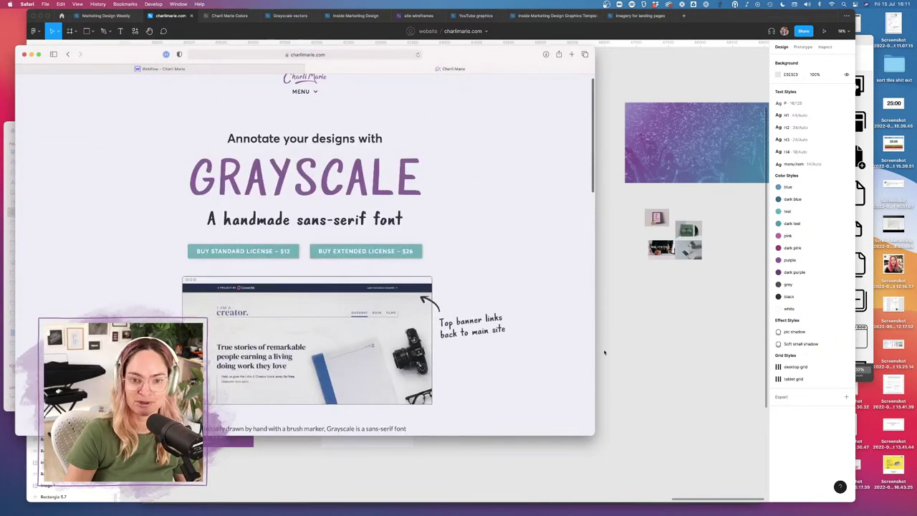
# - Return to Figma and open the design's Homepage page
pyautogui.click(699, 371)
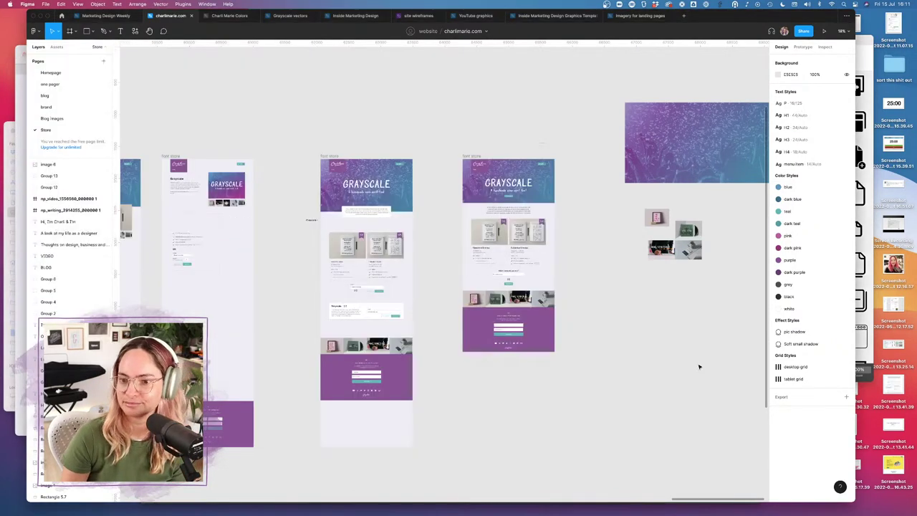
pyautogui.click(50, 73)
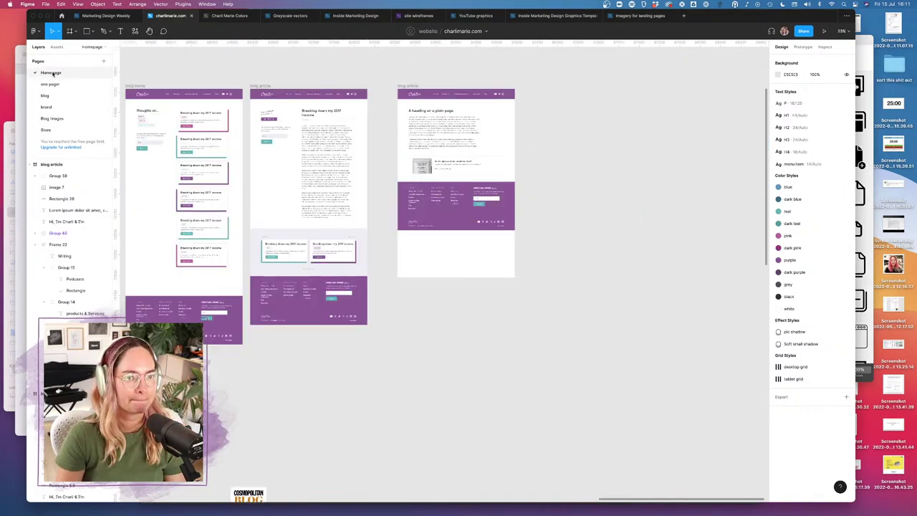
pyautogui.scroll(5, 274, 112)
pyautogui.scroll(-3, 328, 97)
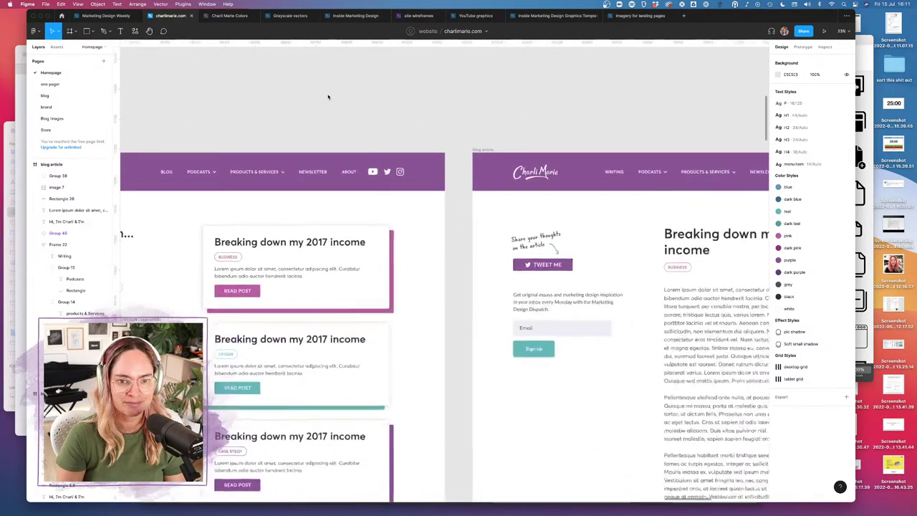
pyautogui.scroll(-5, 335, 116)
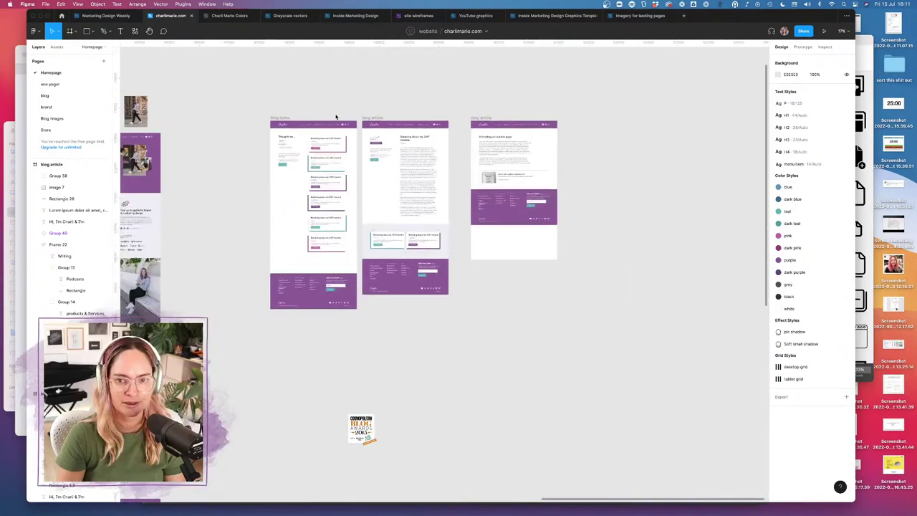
pyautogui.scroll(2, 335, 116)
# - Duplicate the third blog article frame to its right and zoom into the copy
pyautogui.click(551, 119)
pyautogui.hscroll(5, 385, 91)
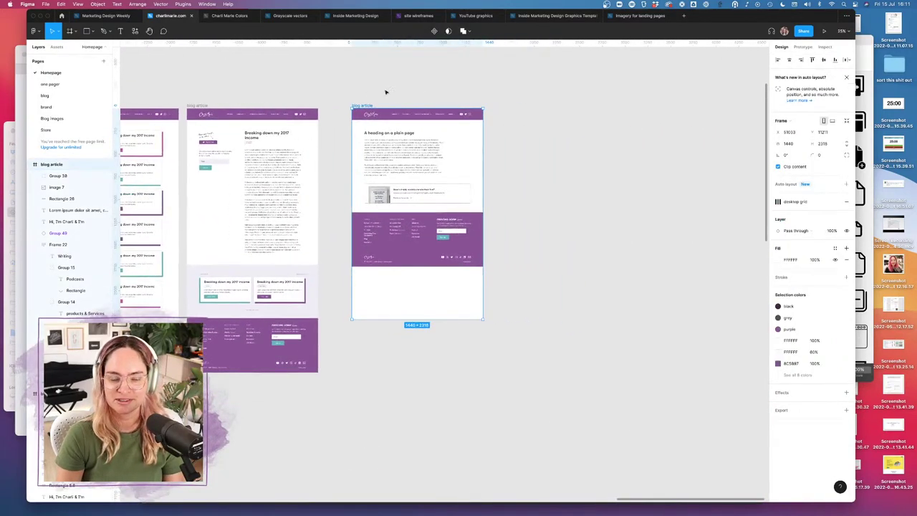
pyautogui.moveTo(363, 106); pyautogui.dragTo(560, 106)
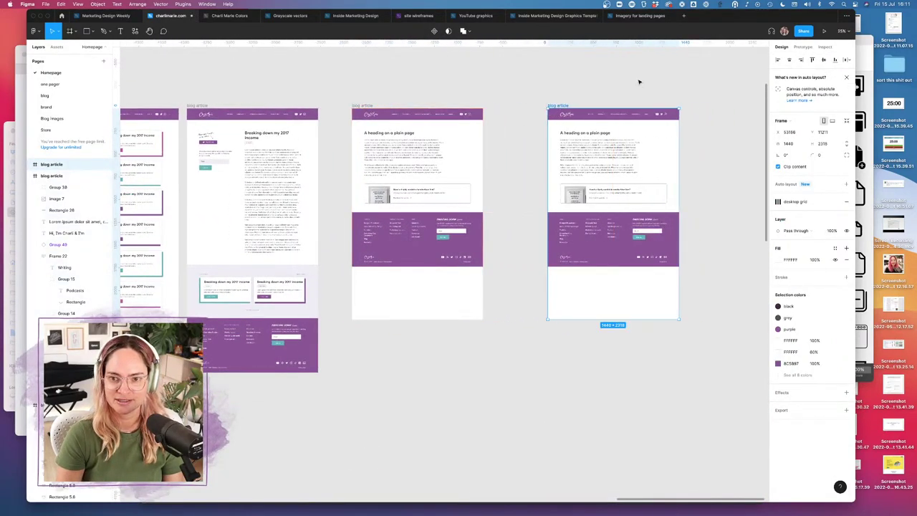
pyautogui.click(640, 81)
pyautogui.hscroll(3, 624, 148)
pyautogui.scroll(5, 485, 154)
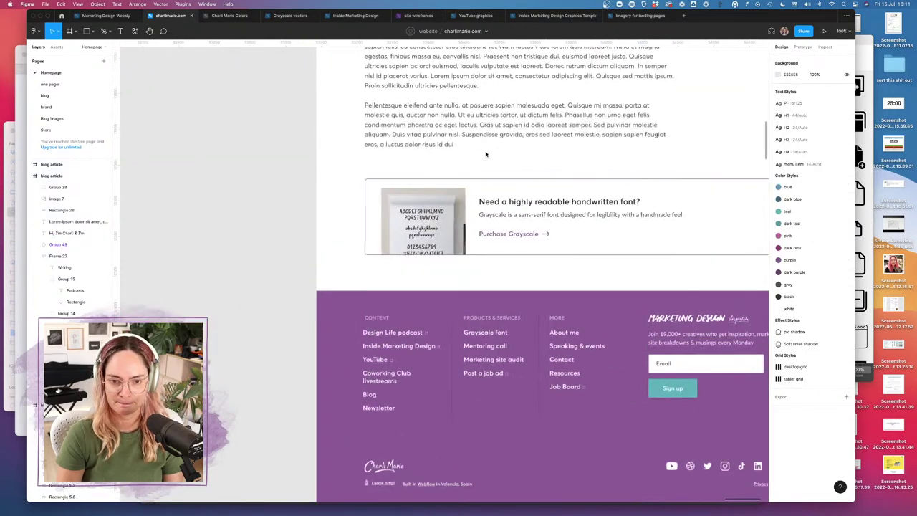
pyautogui.scroll(2, 485, 153)
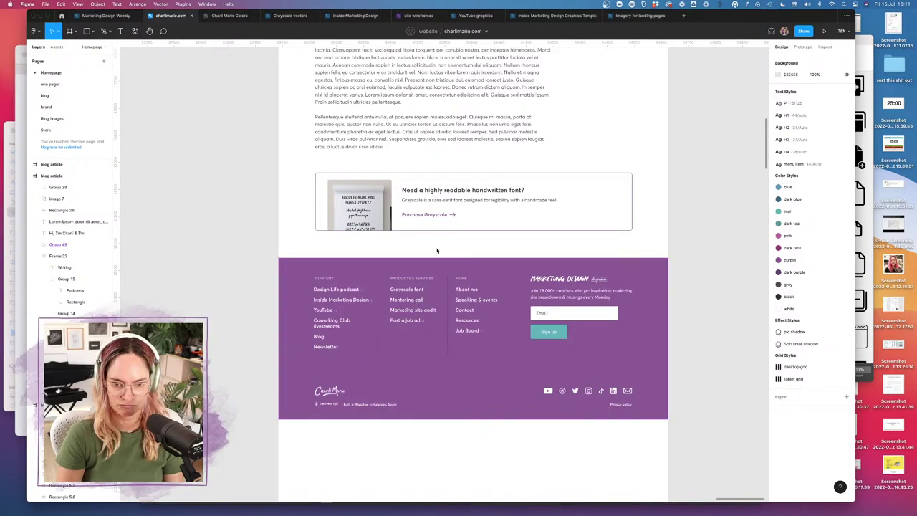
pyautogui.scroll(3, 435, 252)
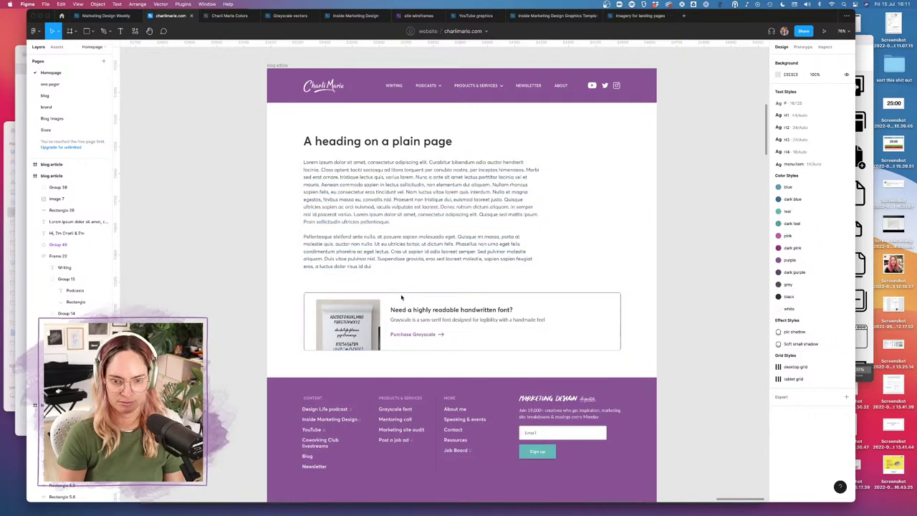
# - Delete the handwritten font card and make the purple header taller
pyautogui.click(315, 308)
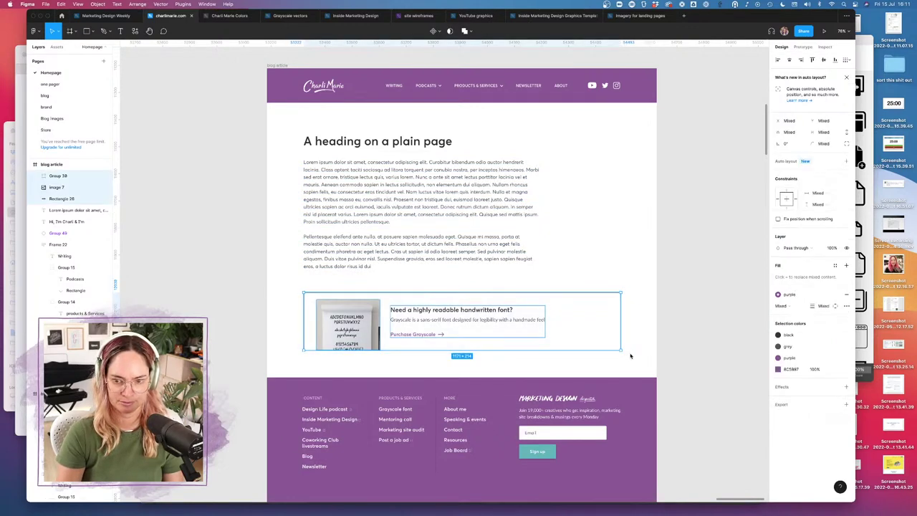
pyautogui.press('Delete')
pyautogui.click(491, 101)
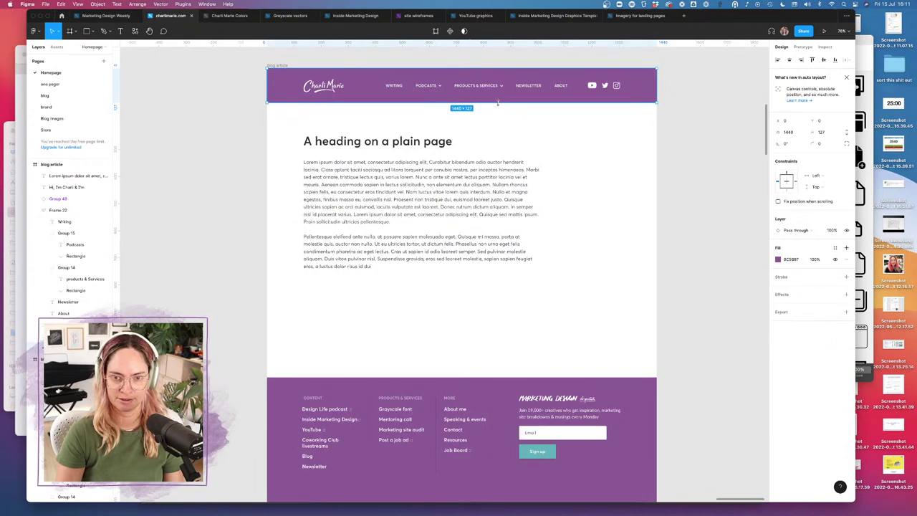
pyautogui.moveTo(497, 102); pyautogui.dragTo(502, 141)
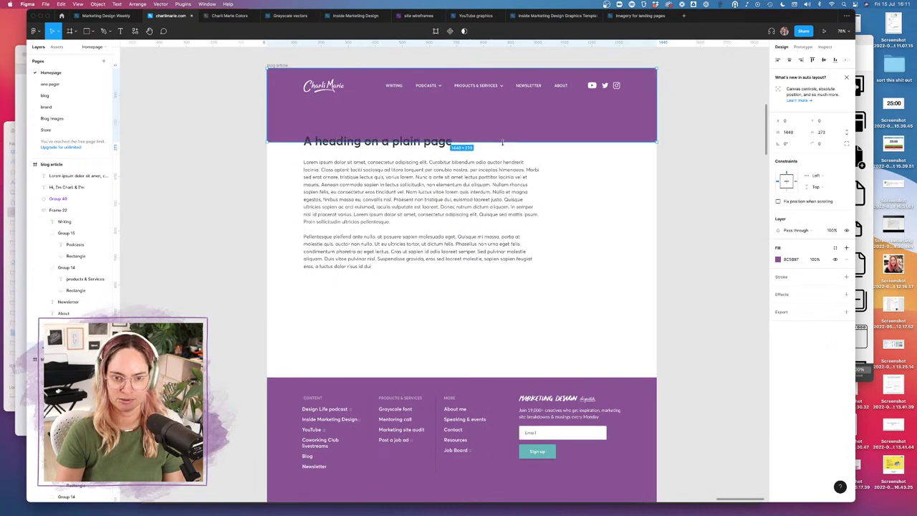
# - Move the heading and body text lower and extend the header to just above them
pyautogui.click(418, 149)
pyautogui.keyDown('shift'); pyautogui.click(416, 189); pyautogui.keyUp('shift')
pyautogui.moveTo(415, 189); pyautogui.dragTo(429, 265)
pyautogui.click(388, 140)
pyautogui.moveTo(415, 141); pyautogui.dragTo(415, 204)
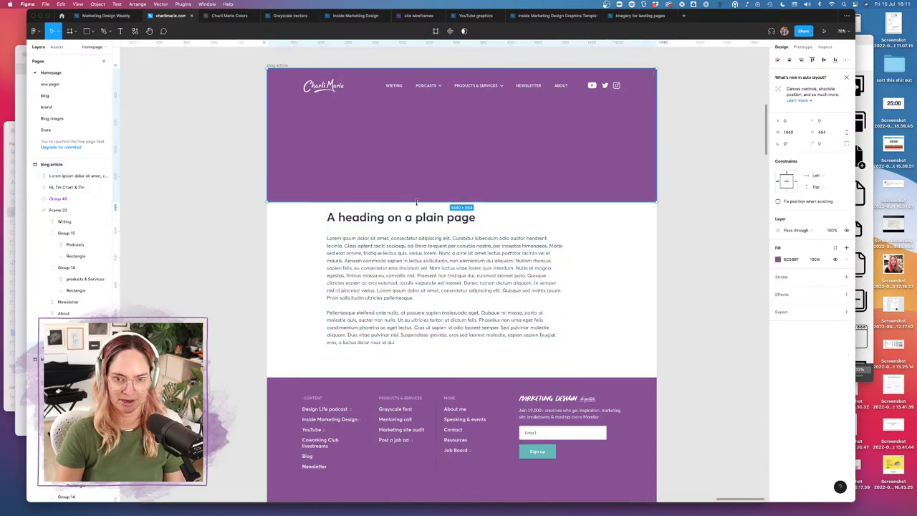
pyautogui.press('Escape')
# - Copy the Marketing Design dispatch logo from the homepage and paste it into the purple header
pyautogui.hscroll(-5, 501, 210)
pyautogui.scroll(-5, 467, 209)
pyautogui.hscroll(-15, 468, 210)
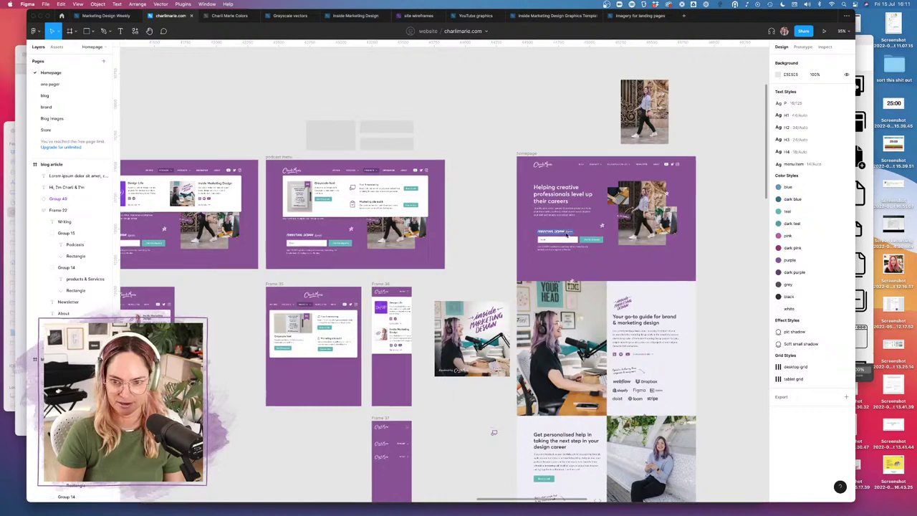
pyautogui.click(563, 234)
pyautogui.hotkey('shift', '2')
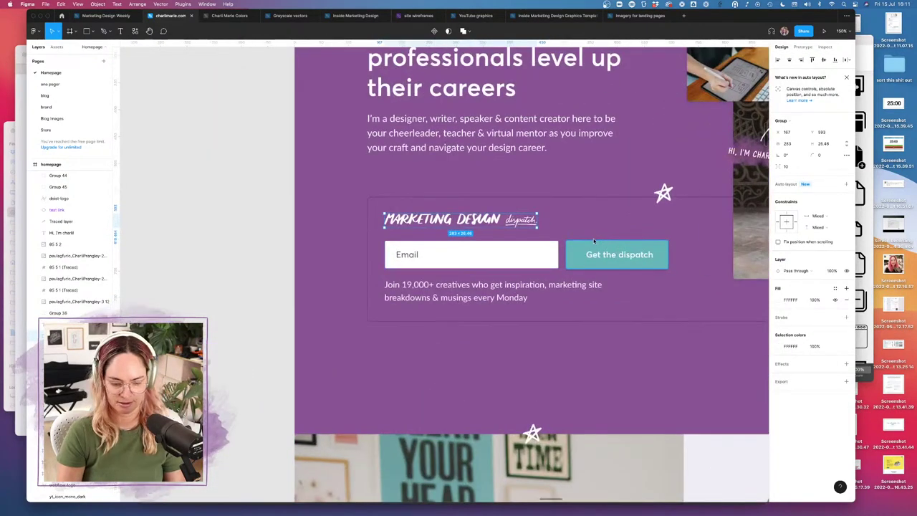
pyautogui.scroll(-5, 600, 242)
pyautogui.hscroll(10, 594, 242)
pyautogui.hscroll(8, 594, 241)
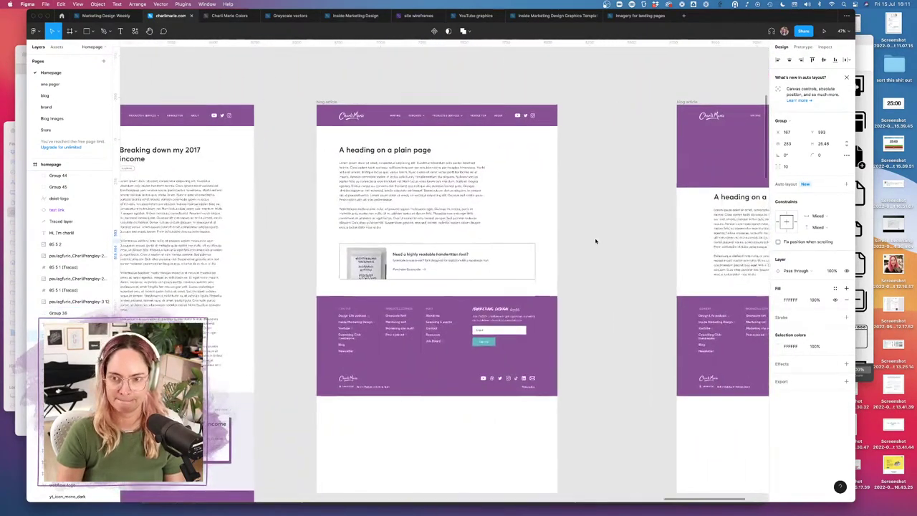
pyautogui.scroll(8, 466, 157)
pyautogui.scroll(-6, 466, 155)
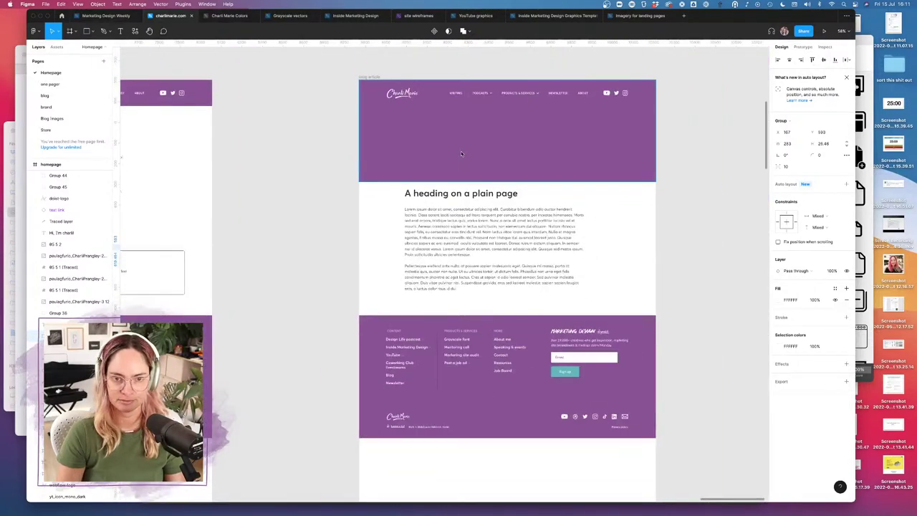
pyautogui.click(466, 155)
pyautogui.hotkey('ctrl', 'v')
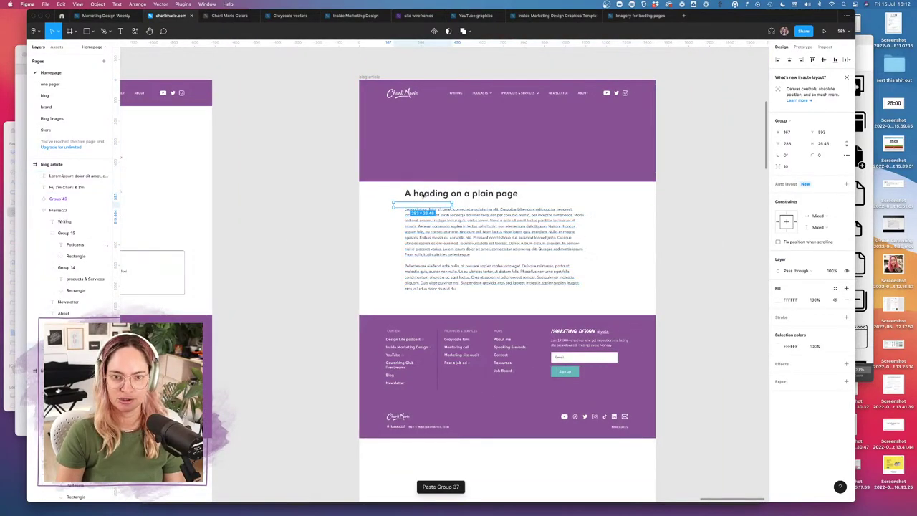
pyautogui.moveTo(423, 208); pyautogui.dragTo(434, 130)
# - Load pages.charlimarie.com/marketing-design-dispatch in Safari
pyautogui.click(131, 497)
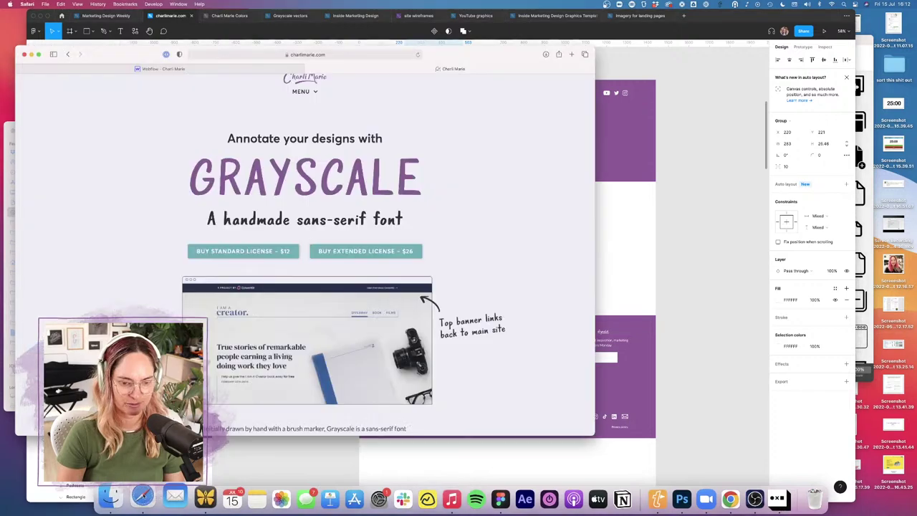
pyautogui.click(351, 58)
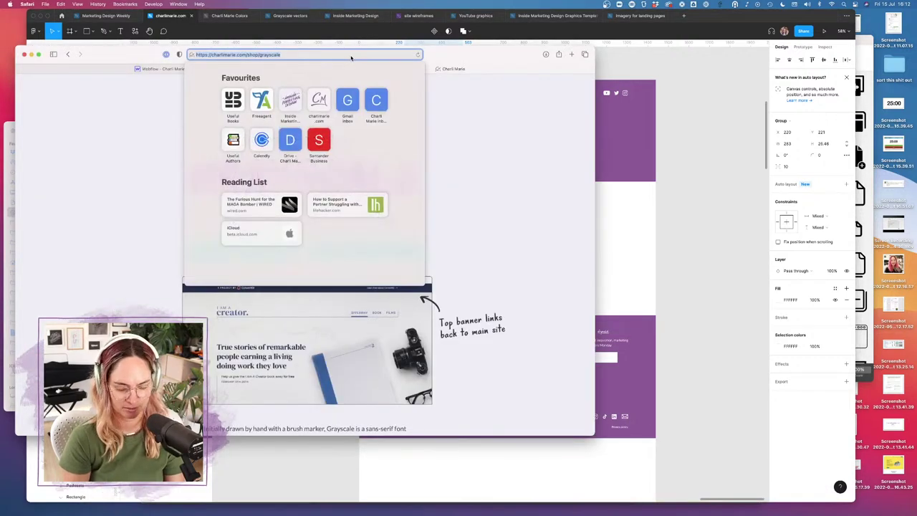
pyautogui.write('pages')
pyautogui.press('Right')
pyautogui.write('/')
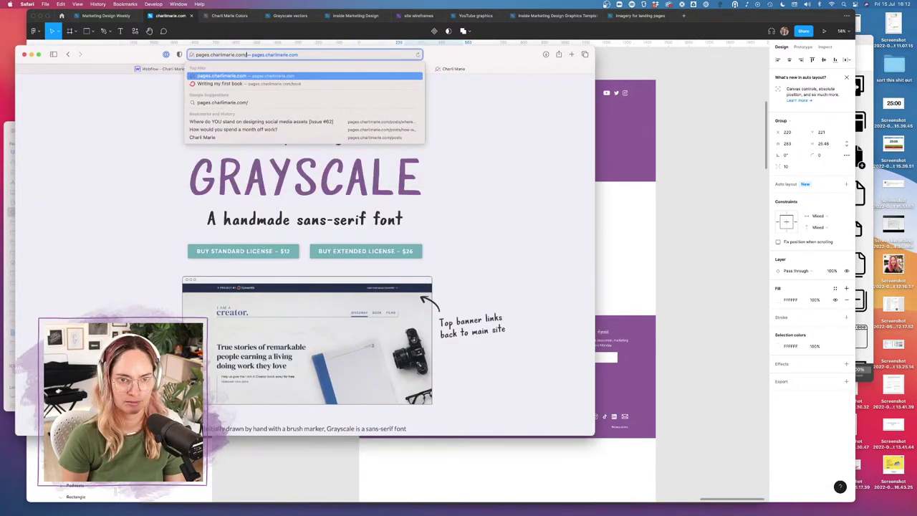
pyautogui.write('marketing')
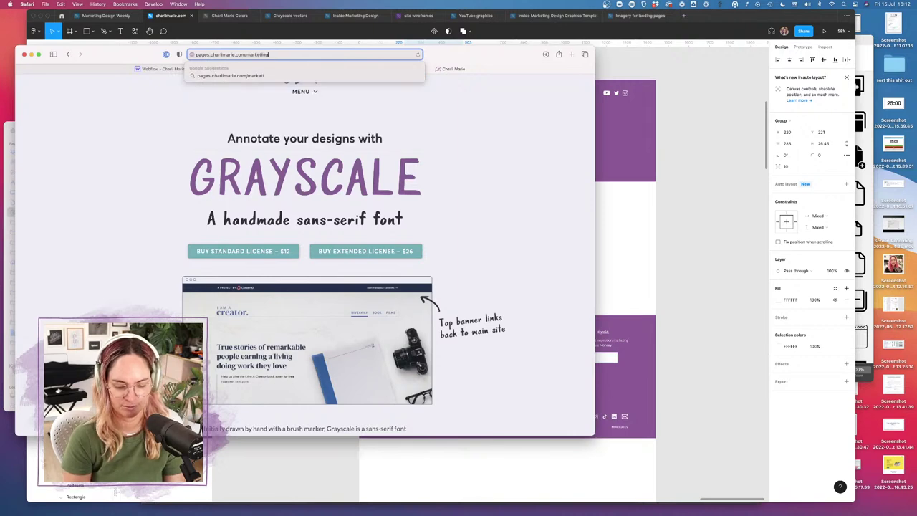
pyautogui.write('-design-dispatch')
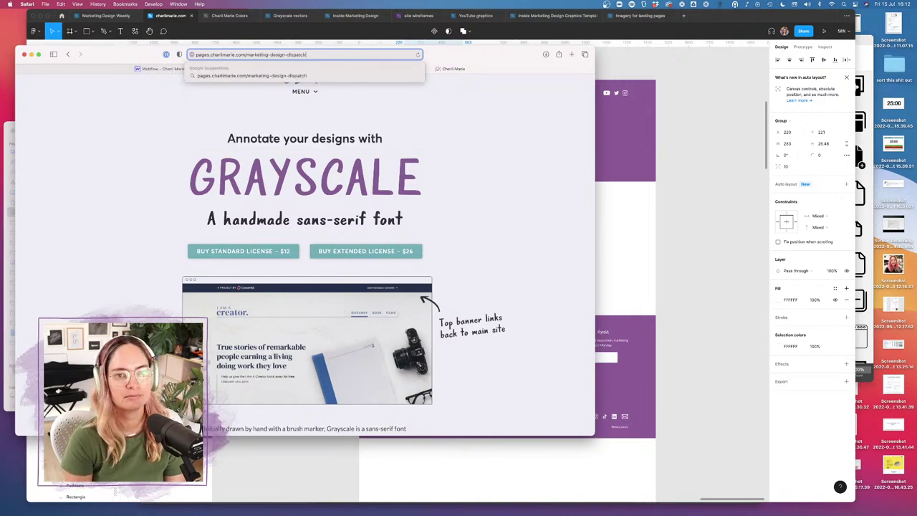
pyautogui.press('Return')
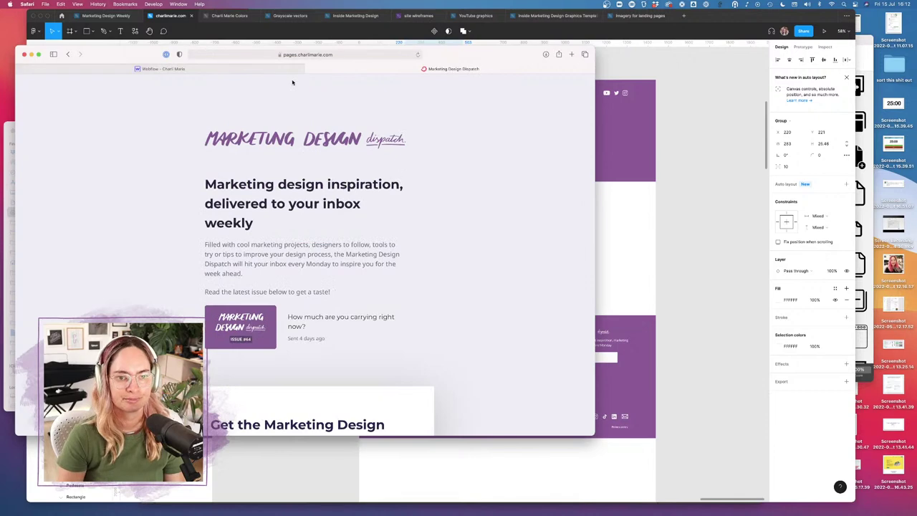
# - Select the signup page's headline text and switch back to Figma
pyautogui.scroll(-1, 367, 184)
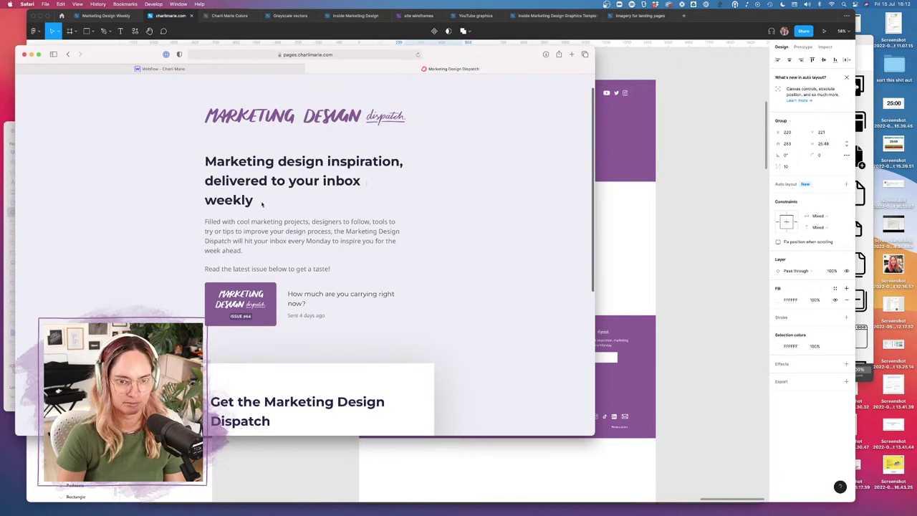
pyautogui.moveTo(263, 204); pyautogui.dragTo(206, 164)
pyautogui.press('super+c')
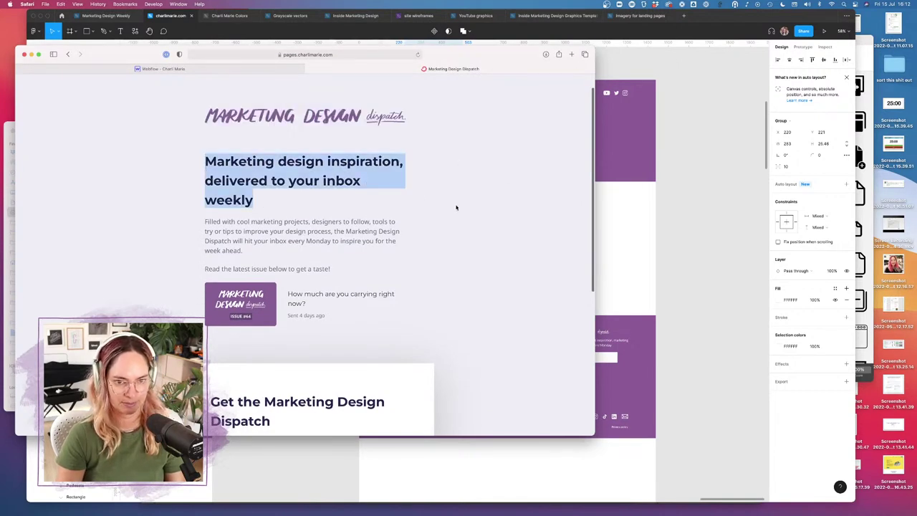
pyautogui.scroll(-5, 452, 260)
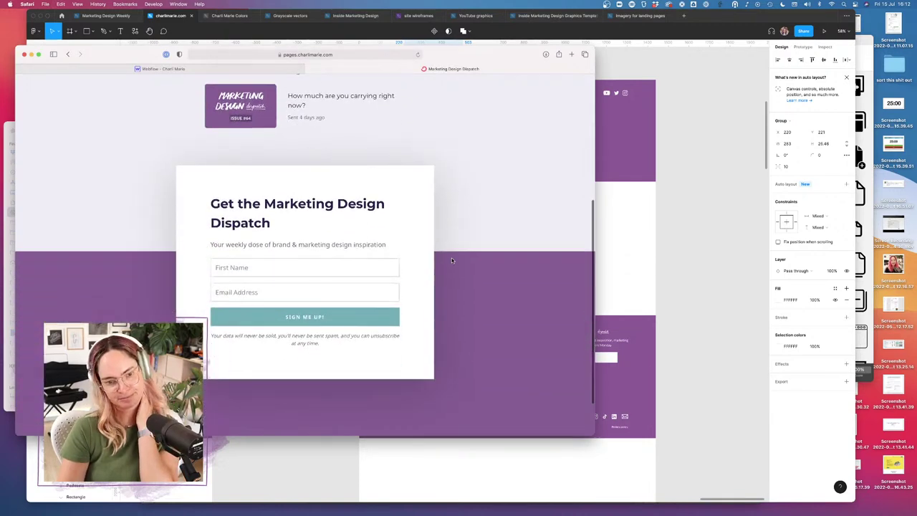
pyautogui.scroll(2, 452, 203)
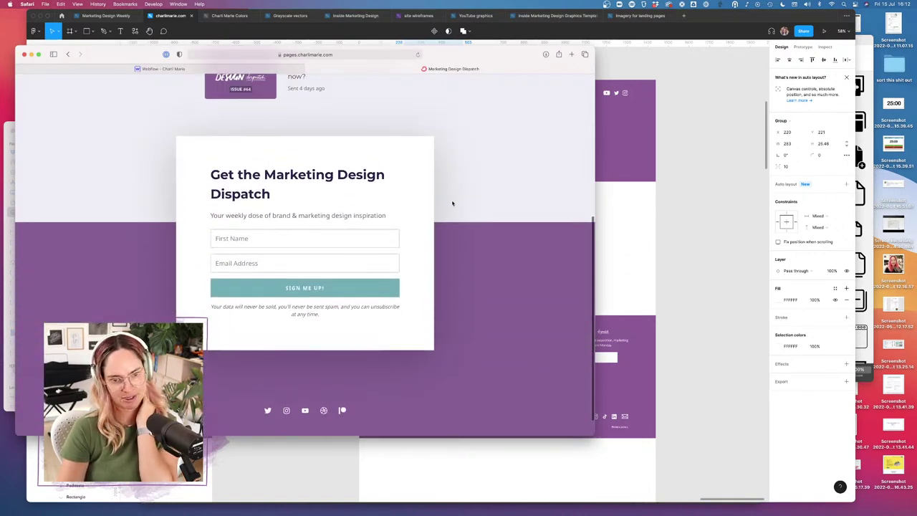
pyautogui.scroll(5, 461, 188)
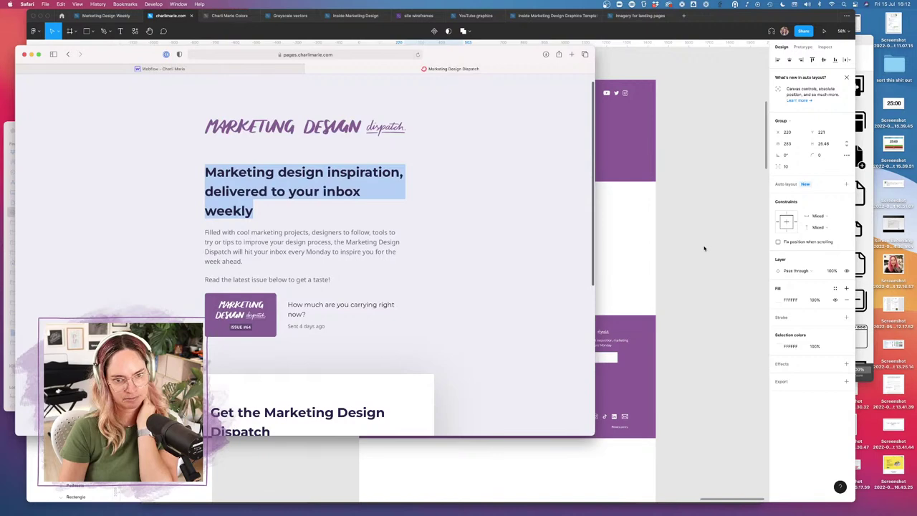
pyautogui.press('super+Tab')
pyautogui.scroll(3, 510, 162)
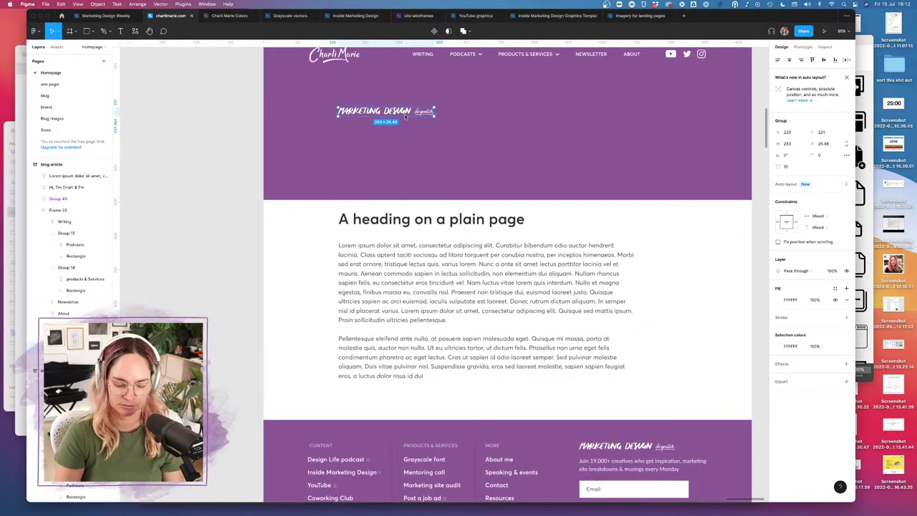
# - Show the layout grid, align the logo to it, and paste the copied headline into the heading
pyautogui.hotkey('ctrl', 'g')
pyautogui.moveTo(406, 117); pyautogui.dragTo(369, 105)
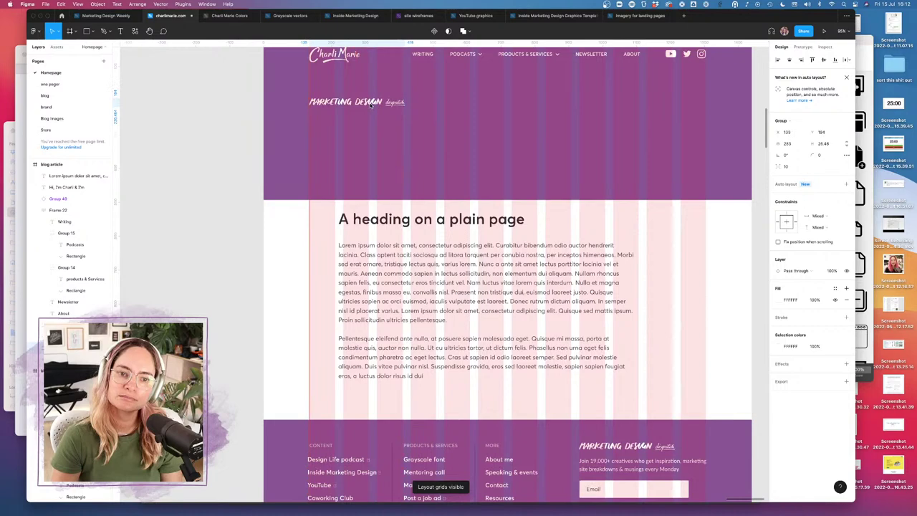
pyautogui.click(478, 228)
pyautogui.press('Return')
pyautogui.press('super+v')
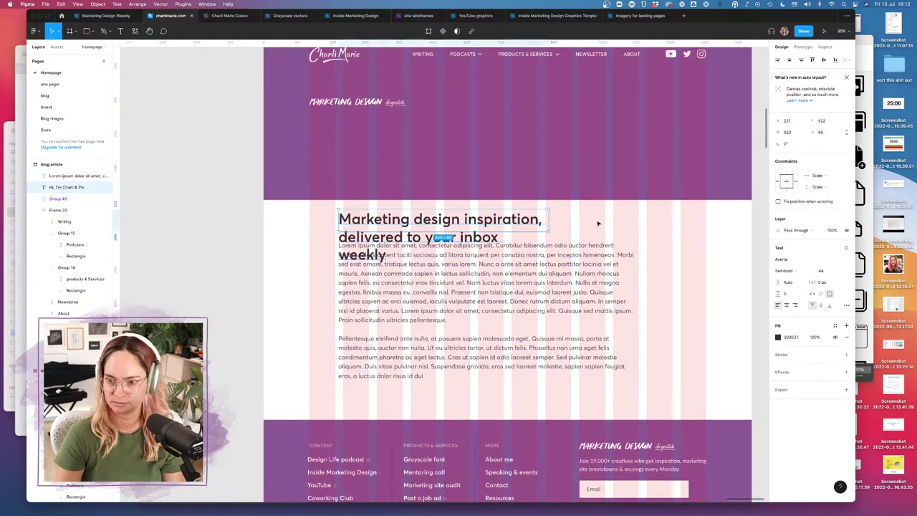
# - Move the headline 'Marketing design inspiration, delivered to your inbox weekly' up into the purple header
pyautogui.scroll(-10, 598, 223)
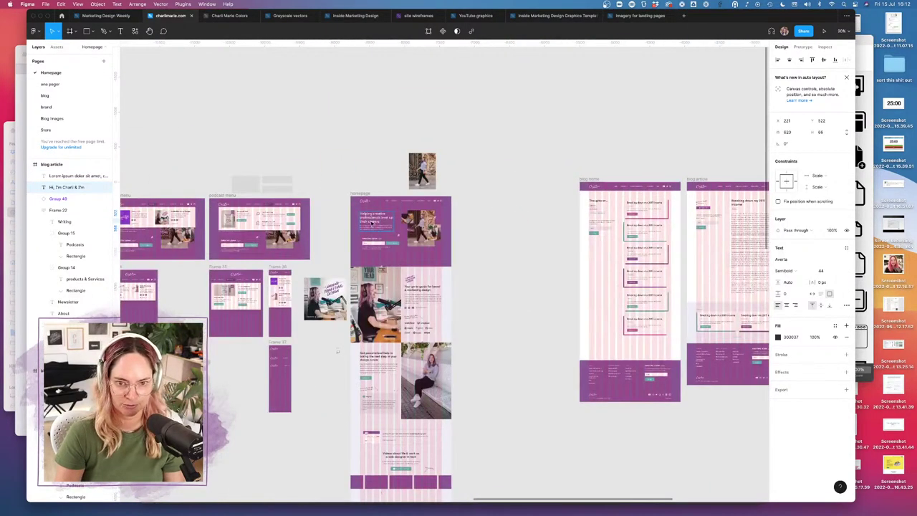
pyautogui.click(373, 227)
pyautogui.hscroll(10, 377, 218)
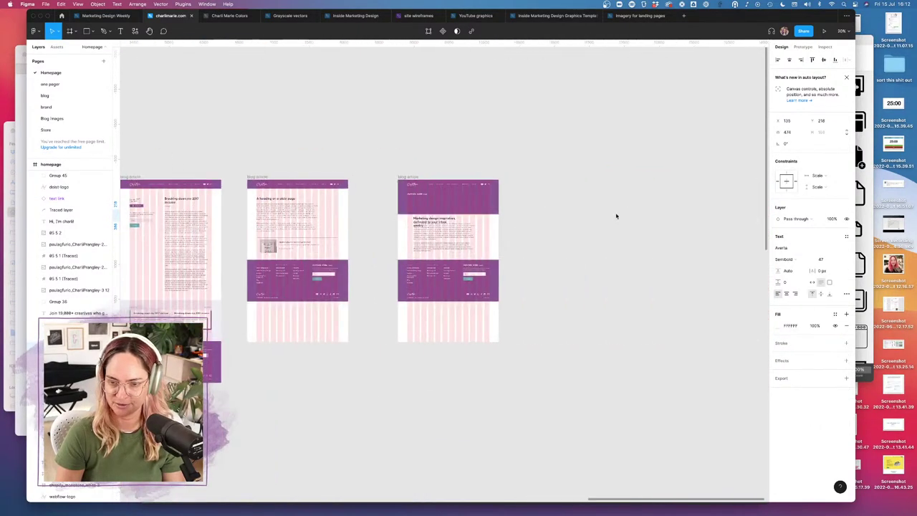
pyautogui.click(439, 221)
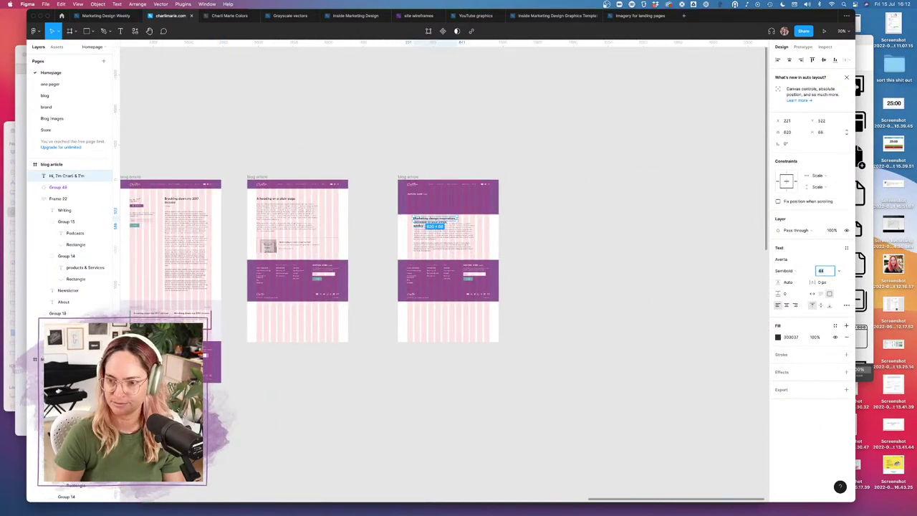
pyautogui.scroll(5, 484, 261)
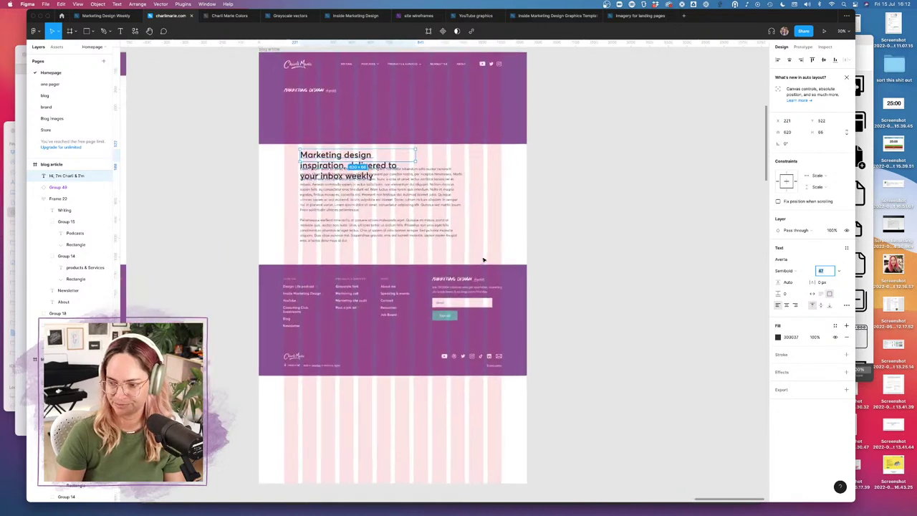
pyautogui.scroll(3, 484, 260)
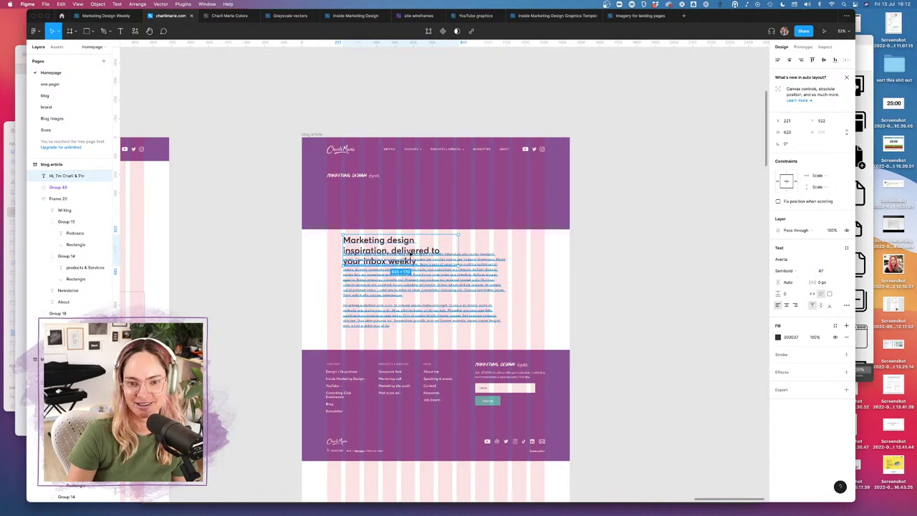
pyautogui.moveTo(410, 253); pyautogui.dragTo(392, 202)
# - Widen the headline so it wraps onto two lines and set its fill to FFFFFF
pyautogui.scroll(5, 391, 201)
pyautogui.scroll(-4, 351, 195)
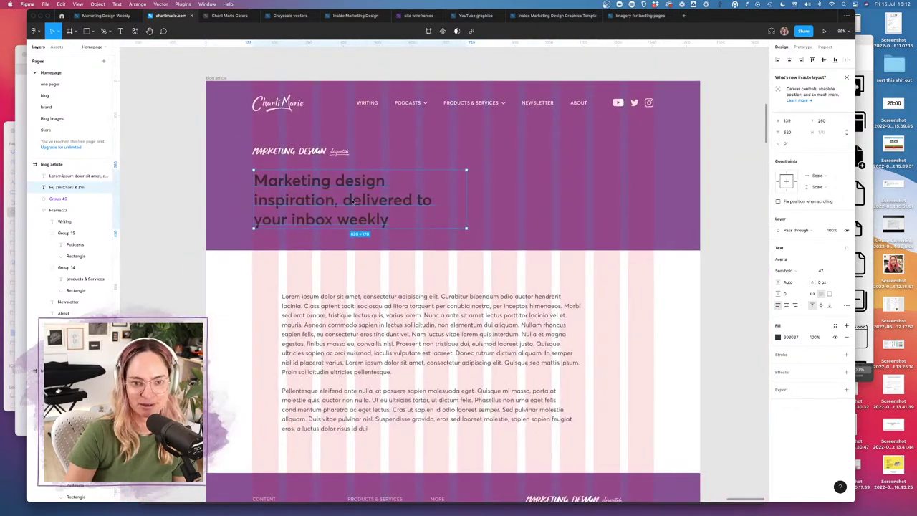
pyautogui.click(351, 195)
pyautogui.moveTo(464, 195); pyautogui.dragTo(485, 195)
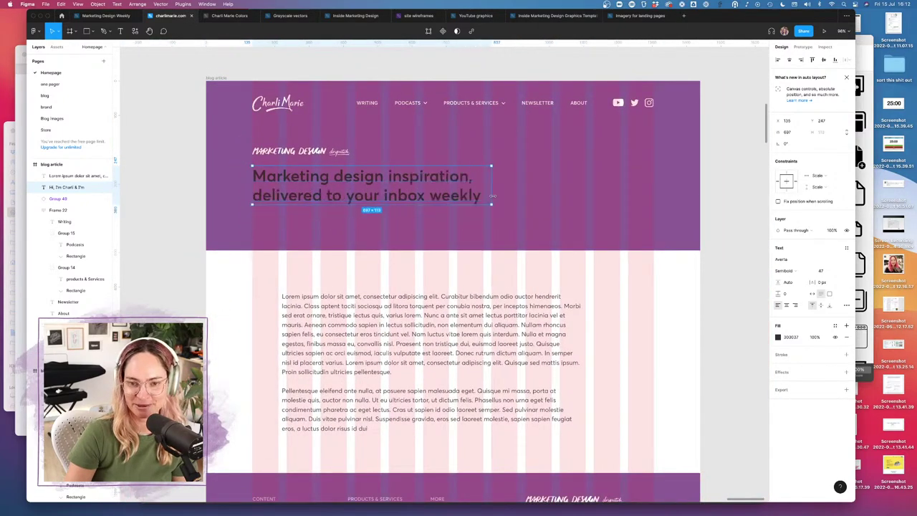
pyautogui.click(778, 337)
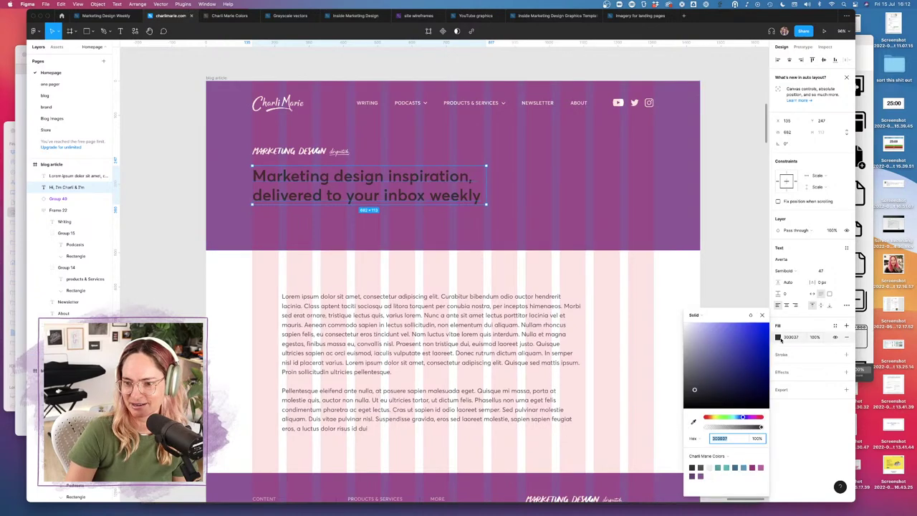
pyautogui.click(530, 277)
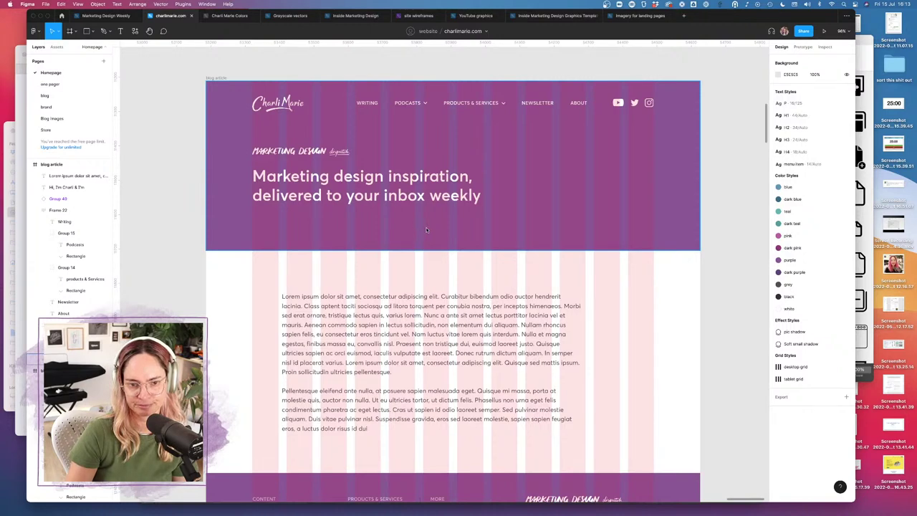
# - Copy the intro paragraph from the live newsletter page in Safari
pyautogui.scroll(-2, 380, 301)
pyautogui.click(20, 256)
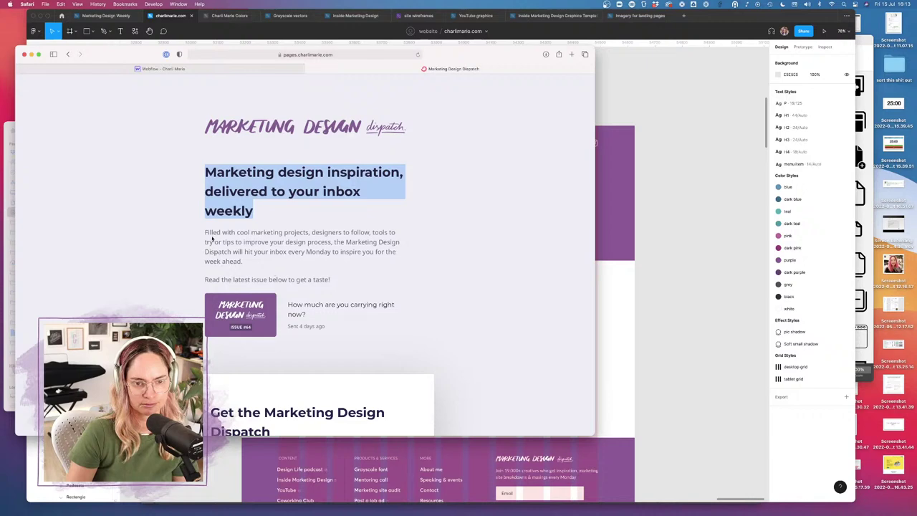
pyautogui.moveTo(205, 232)
pyautogui.mouseDown()
pyautogui.moveTo(224, 242)
pyautogui.moveTo(204, 232)
pyautogui.mouseUp()
pyautogui.press('super+c')
pyautogui.click(246, 262)
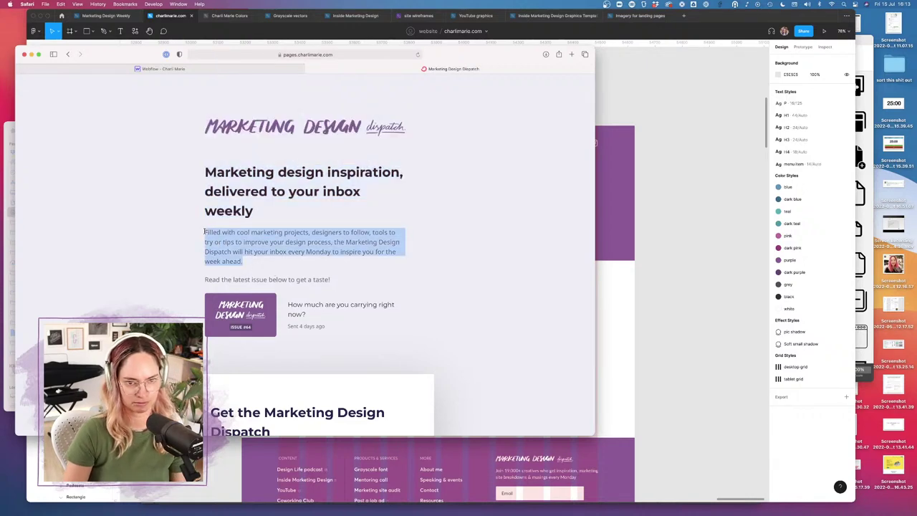
pyautogui.click(706, 370)
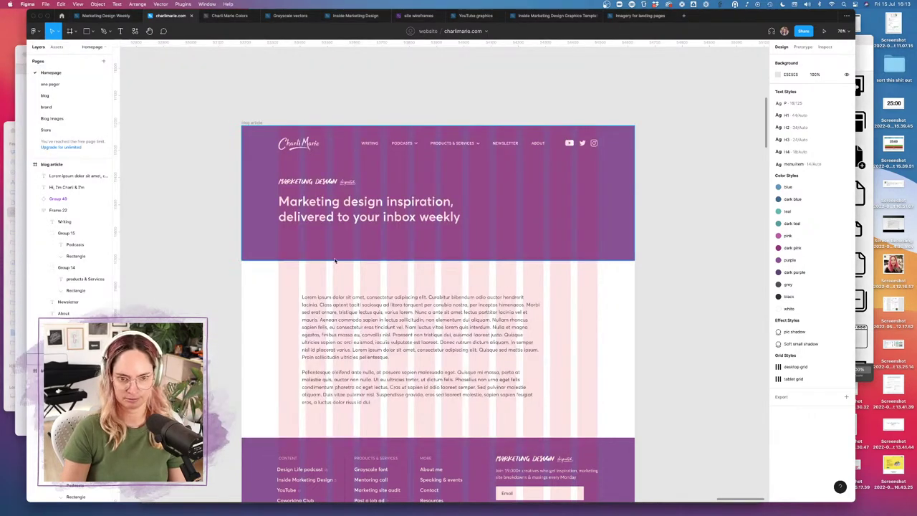
# - Paste the intro paragraph into the Lorem ipsum body text, then delete that layer
pyautogui.click(379, 324)
pyautogui.press('Return')
pyautogui.press('super+v')
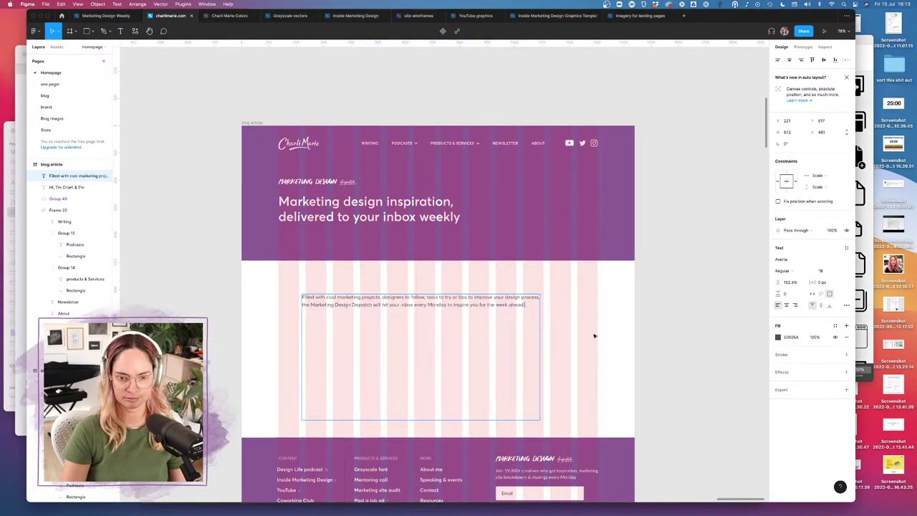
pyautogui.scroll(-5, 519, 317)
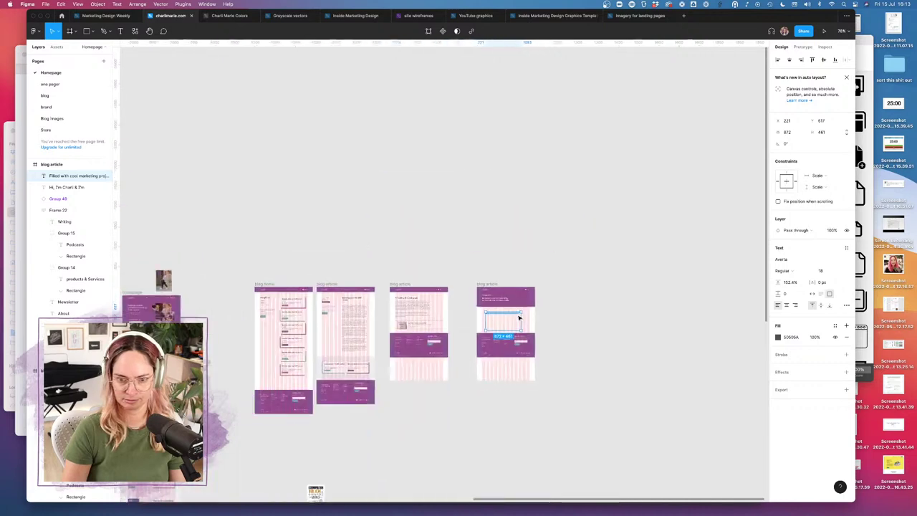
pyautogui.press('BackSpace')
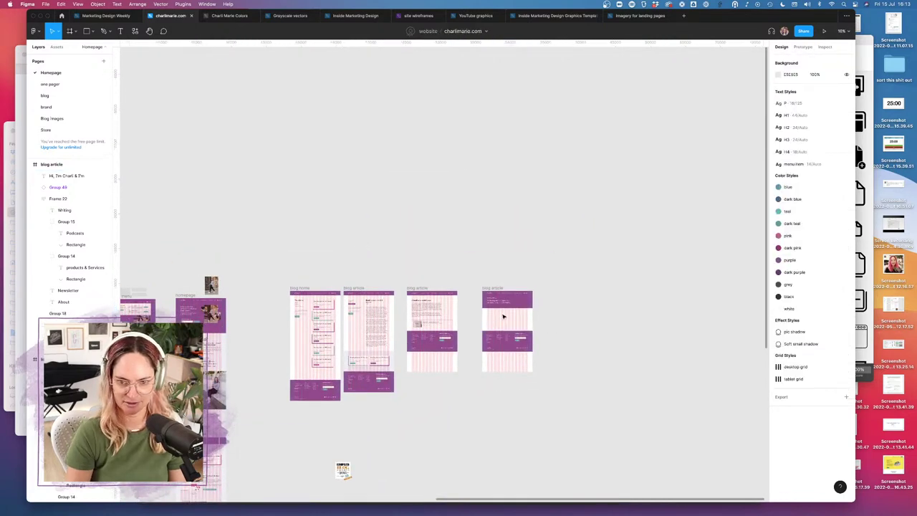
# - Bring the homepage's intro text group into the blog article frame and take the text out of it
pyautogui.click(186, 313)
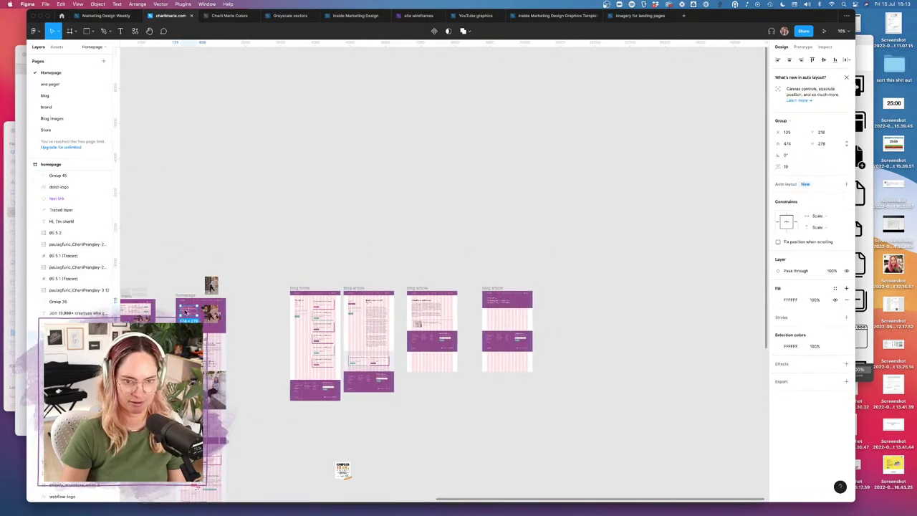
pyautogui.moveTo(185, 313); pyautogui.dragTo(496, 313)
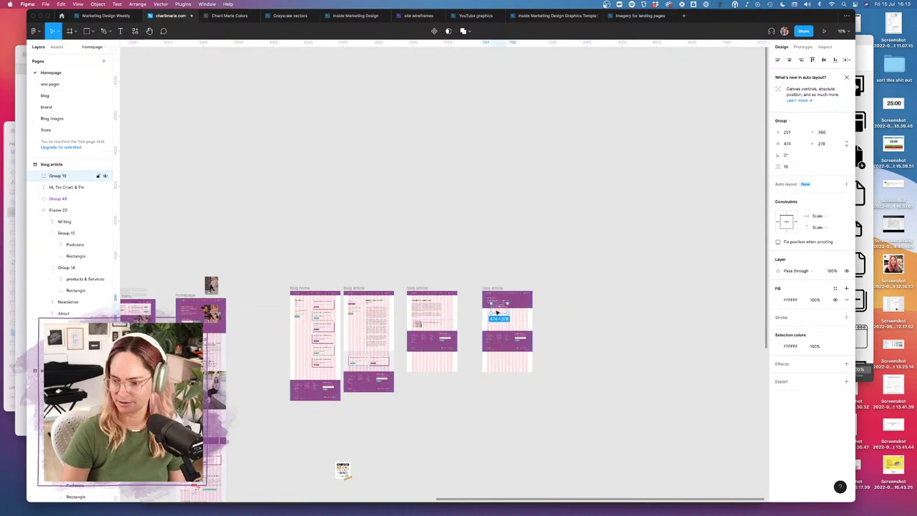
pyautogui.scroll(10, 496, 313)
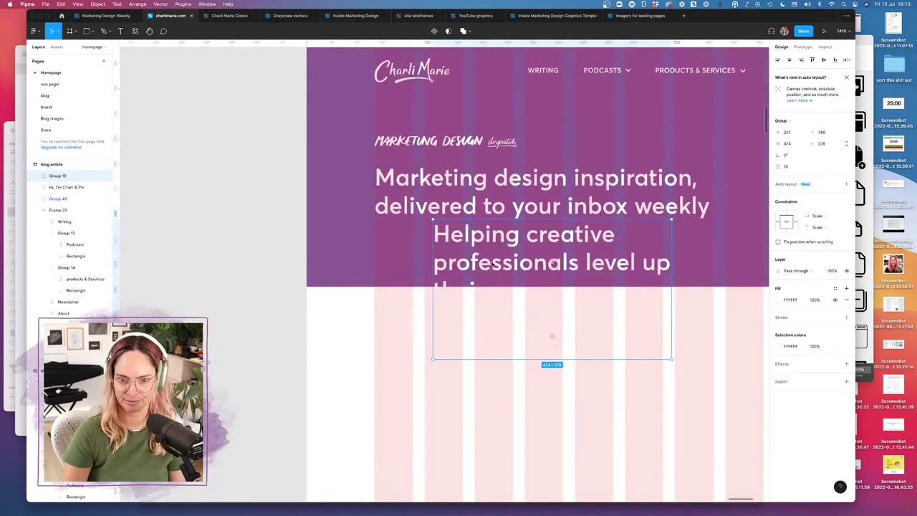
pyautogui.moveTo(492, 264); pyautogui.dragTo(448, 343)
pyautogui.moveTo(447, 323); pyautogui.dragTo(445, 280)
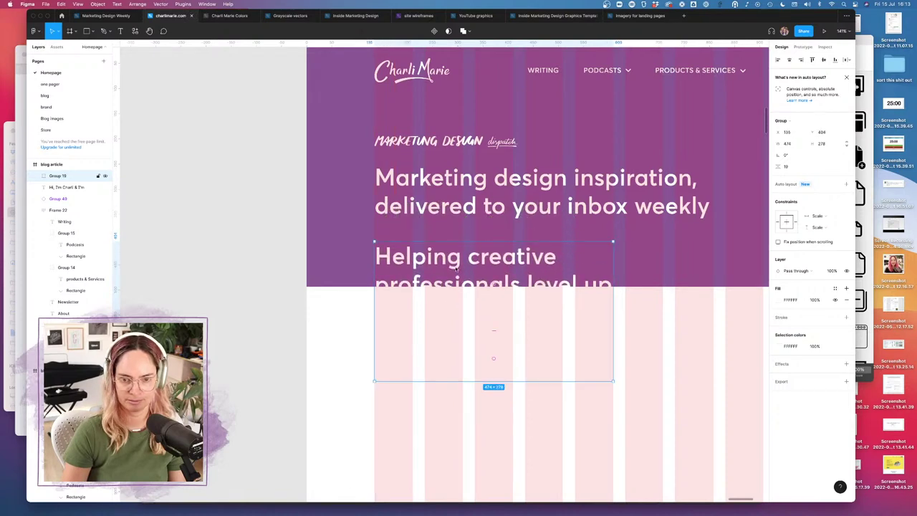
pyautogui.hotkey('ctrl', 'z')
pyautogui.click(76, 188)
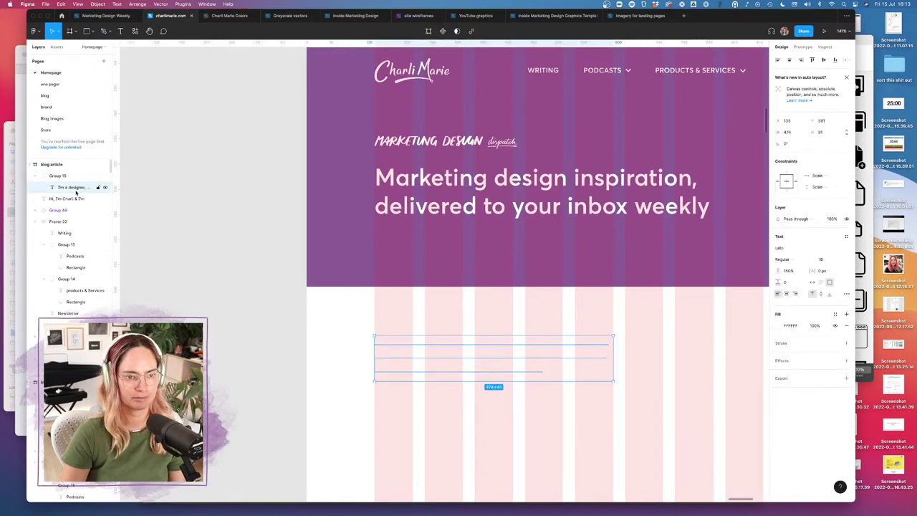
pyautogui.moveTo(76, 187); pyautogui.dragTo(57, 172)
# - Place the text below the headline, paste the intro paragraph, and widen it to three lines
pyautogui.click(61, 187)
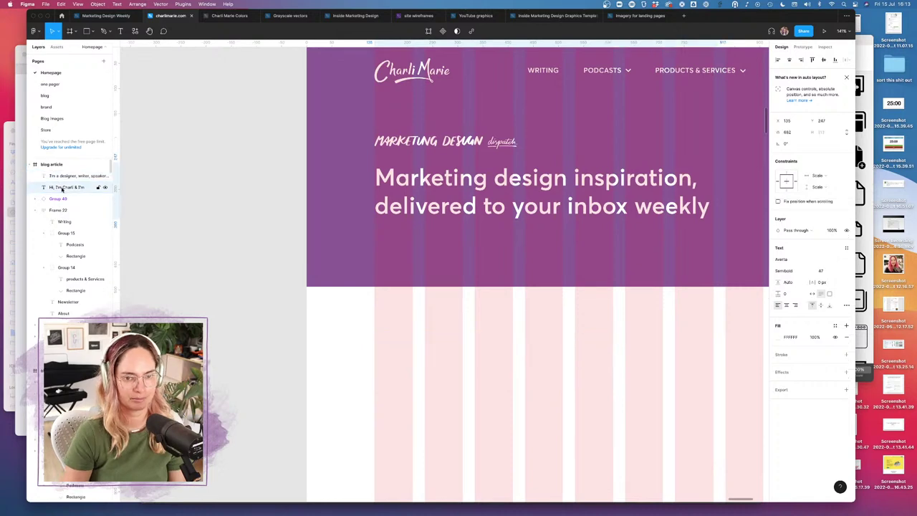
pyautogui.click(69, 176)
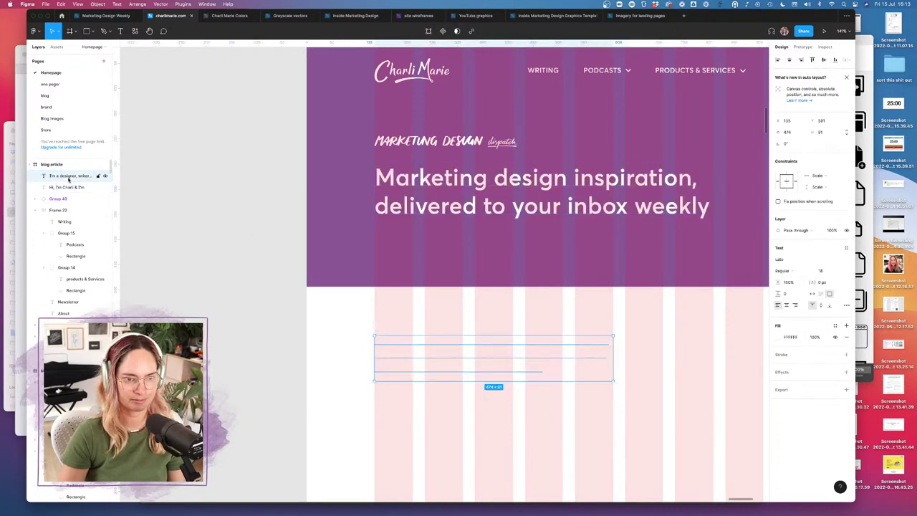
pyautogui.moveTo(435, 365); pyautogui.dragTo(449, 253)
pyautogui.press('super+v')
pyautogui.press('Escape')
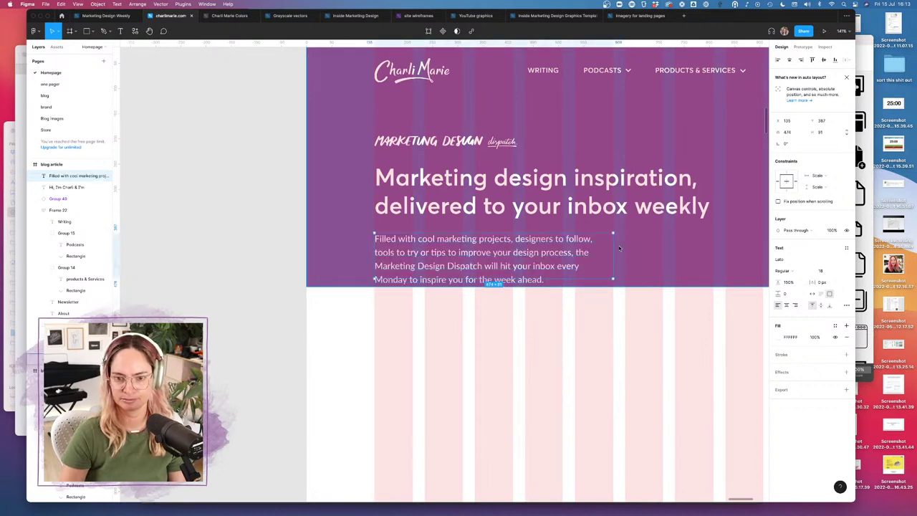
pyautogui.moveTo(613, 253); pyautogui.dragTo(712, 253)
# - Drag the purple header's bottom edge down so it fits the paragraph
pyautogui.hscroll(5, 619, 241)
pyautogui.press('Escape')
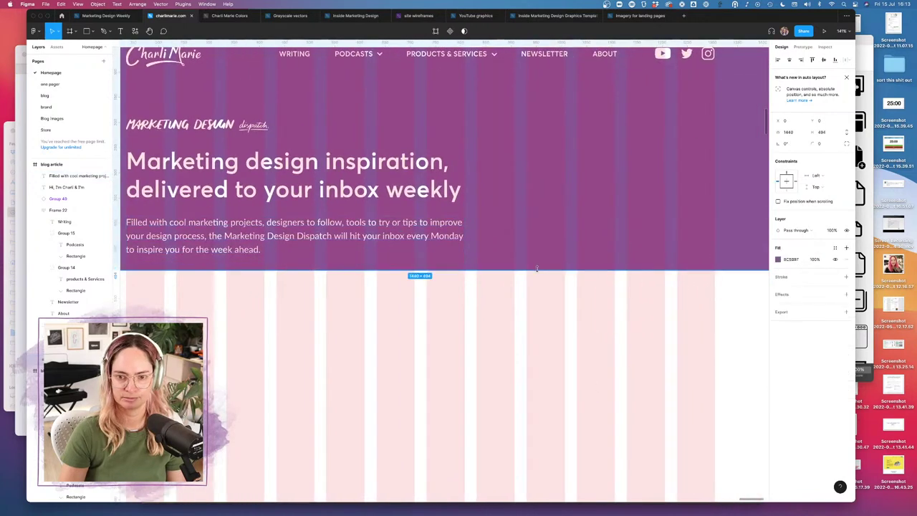
pyautogui.moveTo(537, 271); pyautogui.dragTo(536, 295)
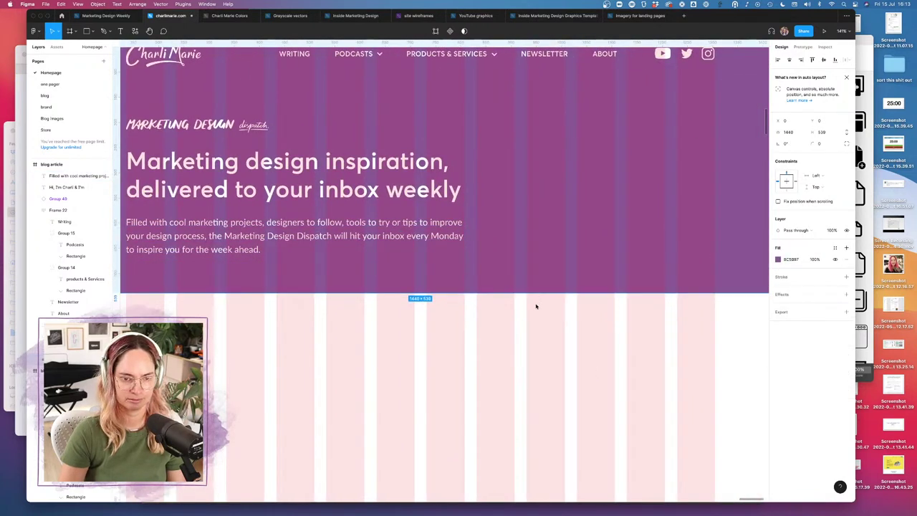
pyautogui.press('Escape')
pyautogui.scroll(3, 546, 360)
pyautogui.hscroll(-5, 546, 359)
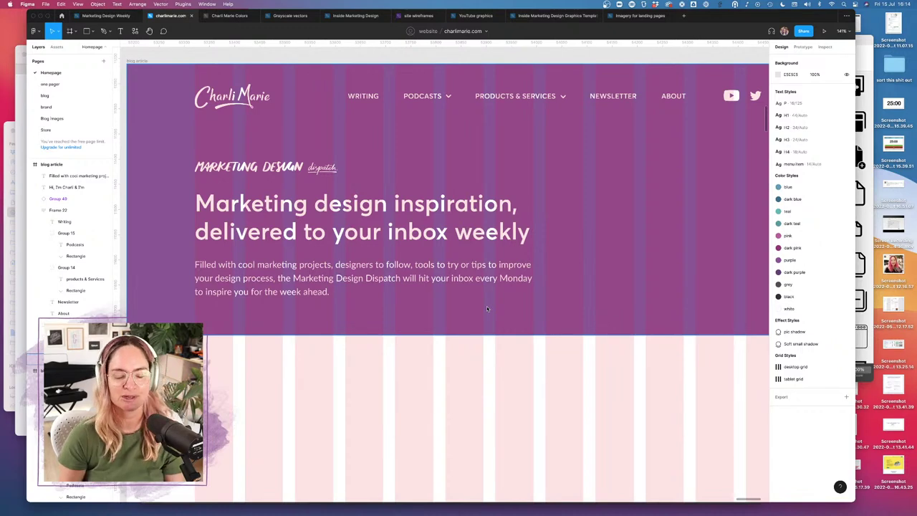
pyautogui.hotkey('ctrl', 'g')
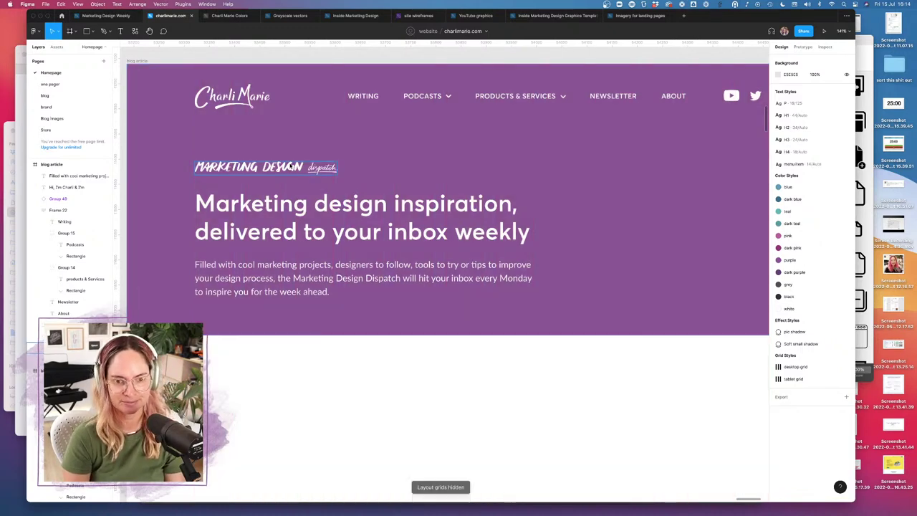
pyautogui.scroll(-3, 570, 280)
pyautogui.hscroll(3, 570, 281)
pyautogui.scroll(-1, 570, 282)
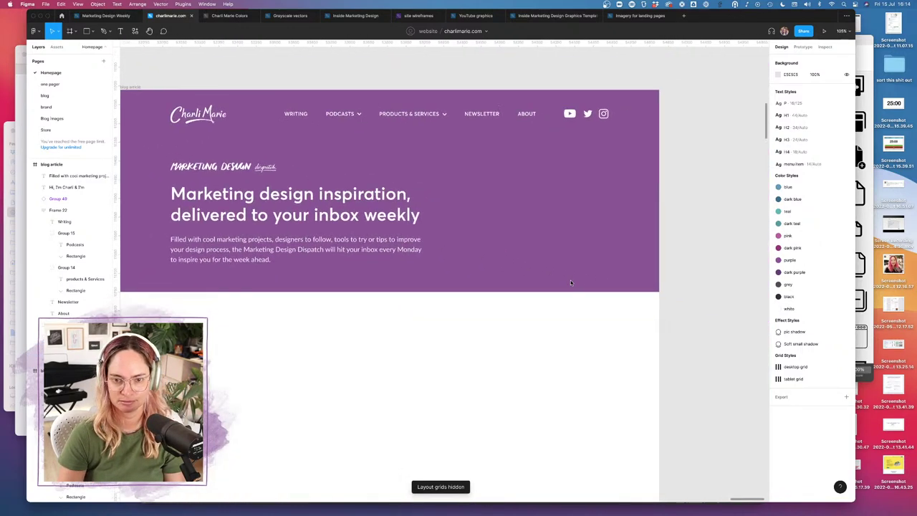
pyautogui.hotkey('ctrl', 'g')
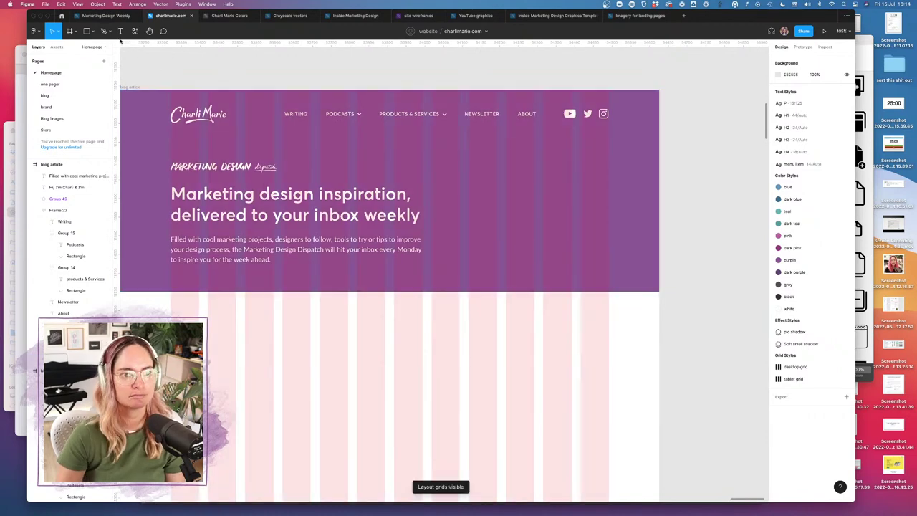
# - Draw a rectangle on the page's right side, fill it white, and set corner radius 8
pyautogui.press('r')
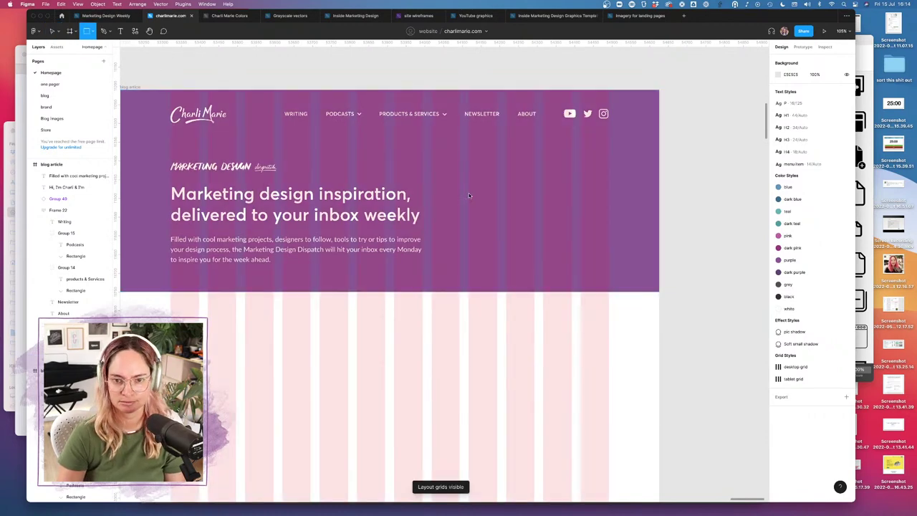
pyautogui.moveTo(469, 193)
pyautogui.mouseDown()
pyautogui.moveTo(603, 356)
pyautogui.moveTo(608, 344)
pyautogui.mouseUp()
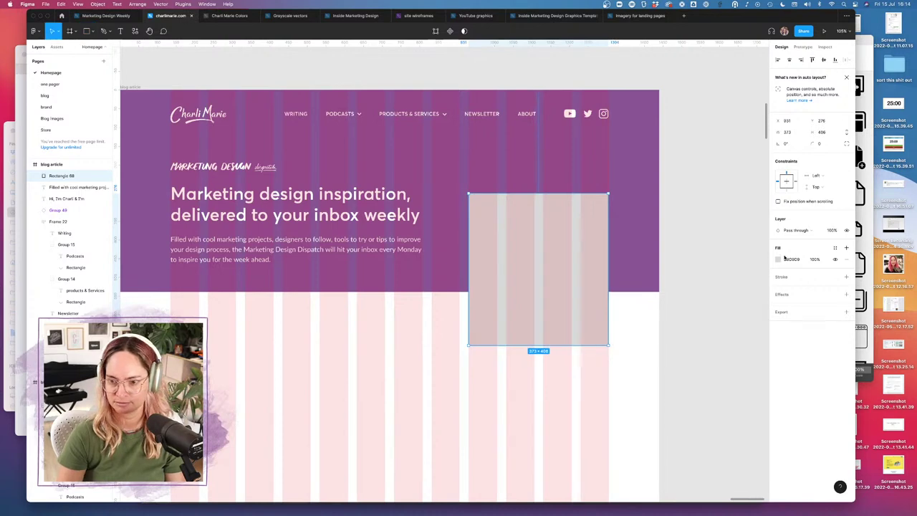
pyautogui.click(779, 258)
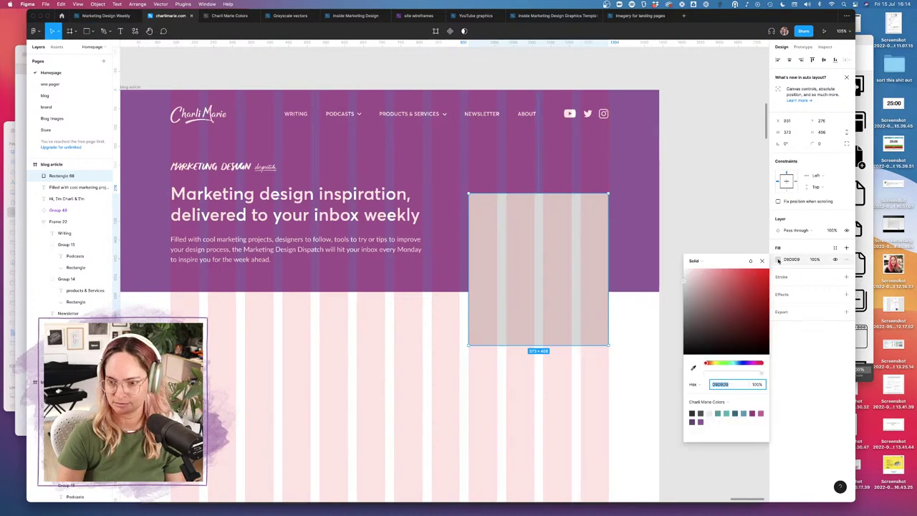
pyautogui.click(709, 415)
pyautogui.click(819, 143)
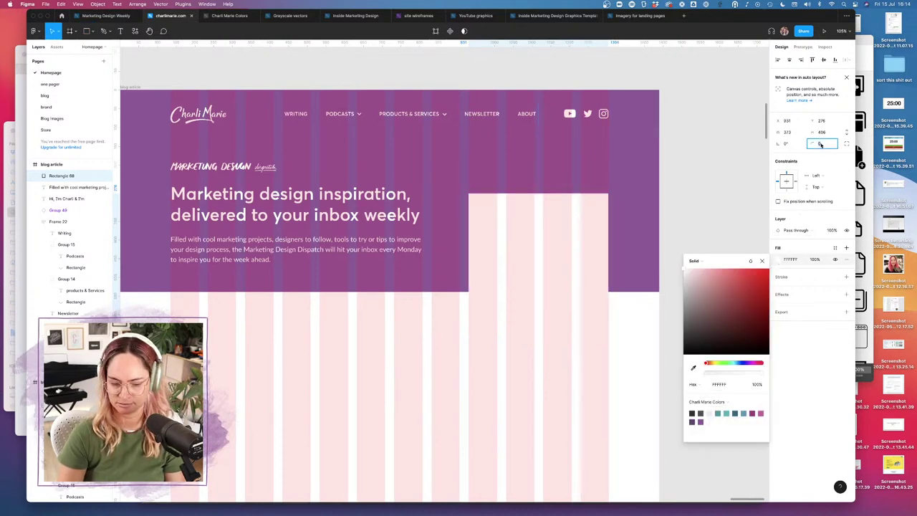
pyautogui.write('8')
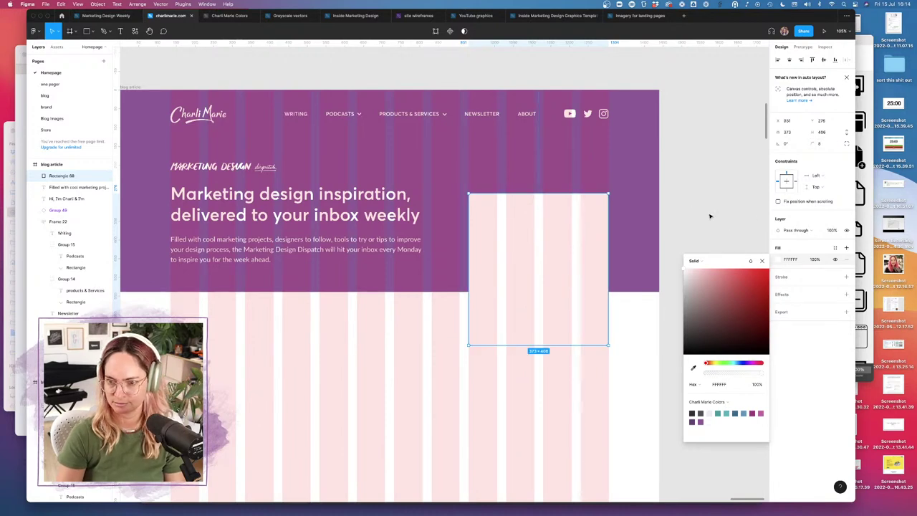
# - Apply the 'Soft small shadow' effect style and widen the card leftward
pyautogui.click(845, 294)
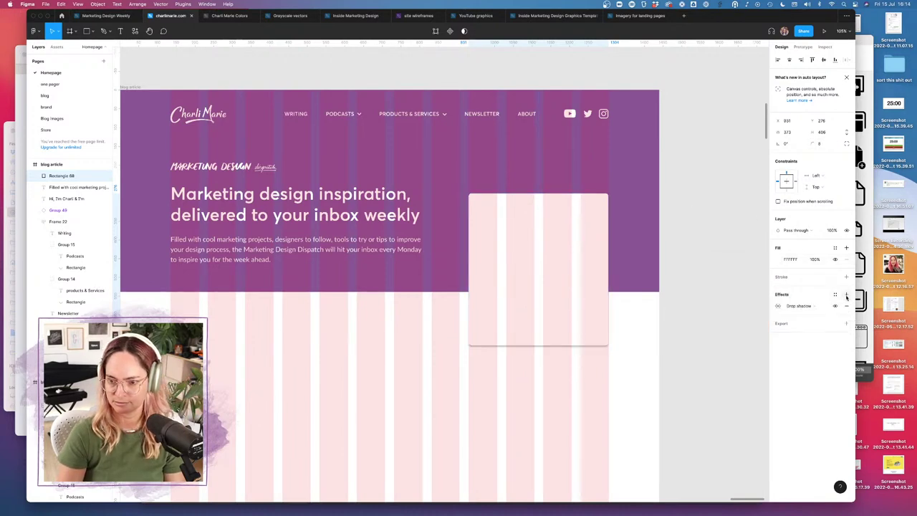
pyautogui.click(834, 295)
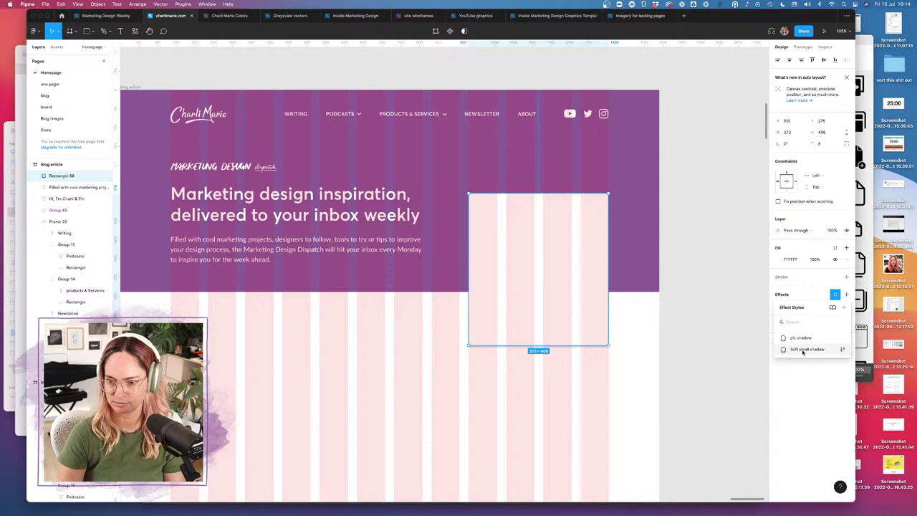
pyautogui.click(804, 349)
pyautogui.click(699, 303)
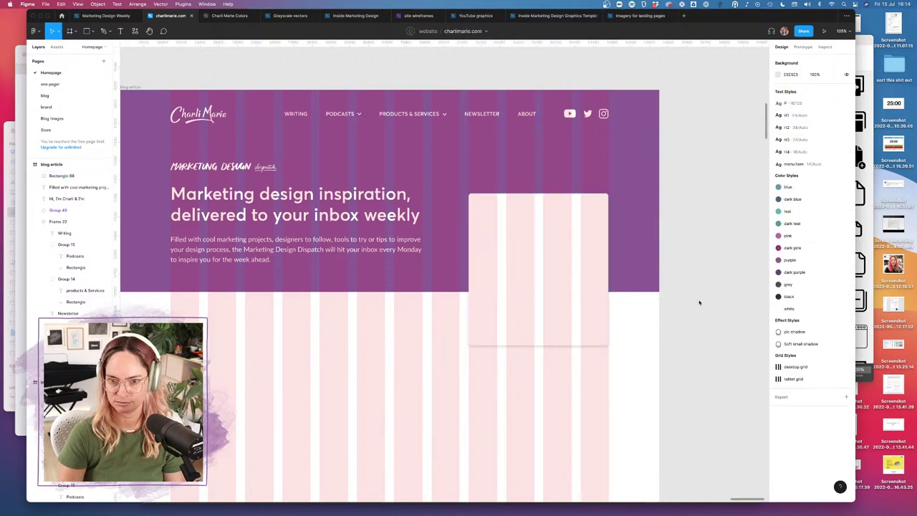
pyautogui.click(542, 246)
pyautogui.moveTo(468, 240); pyautogui.dragTo(437, 239)
# - Compare the headline against heading sizes on the other blog and homepage frames
pyautogui.click(362, 197)
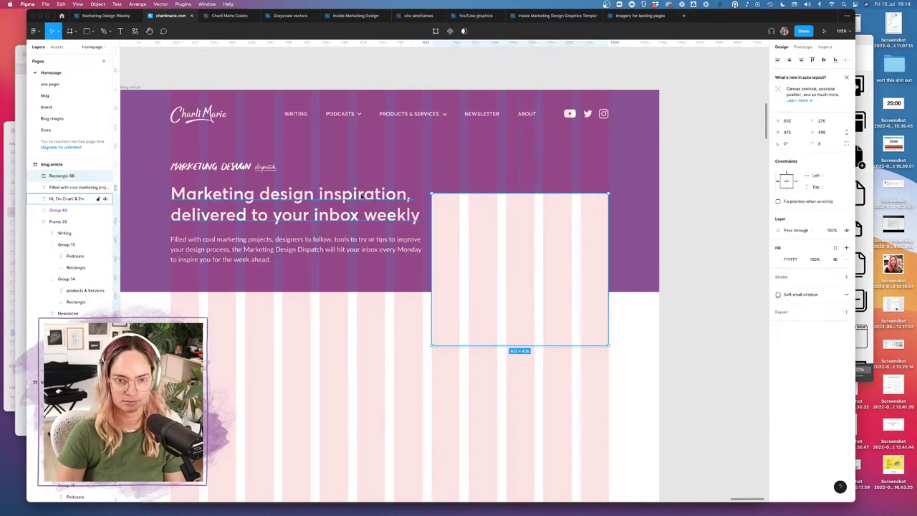
pyautogui.scroll(-5, 362, 197)
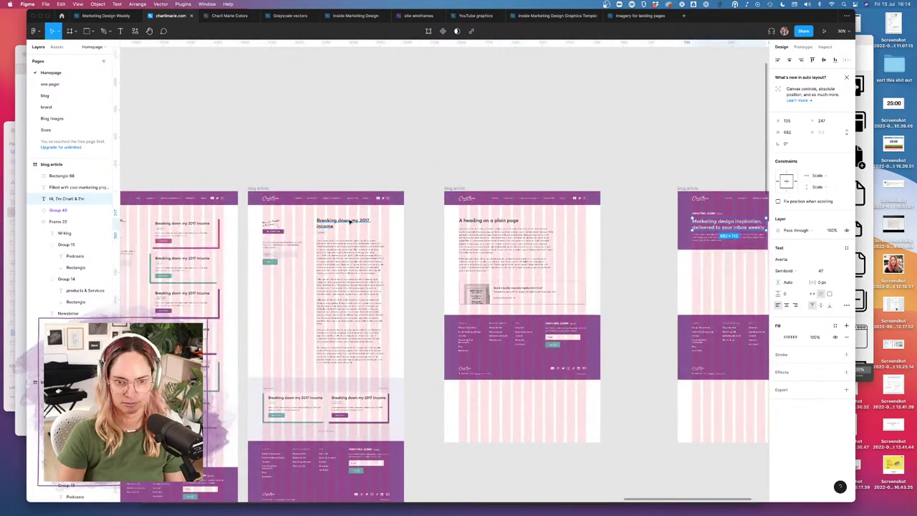
pyautogui.click(347, 223)
pyautogui.hscroll(-10, 383, 224)
pyautogui.click(511, 237)
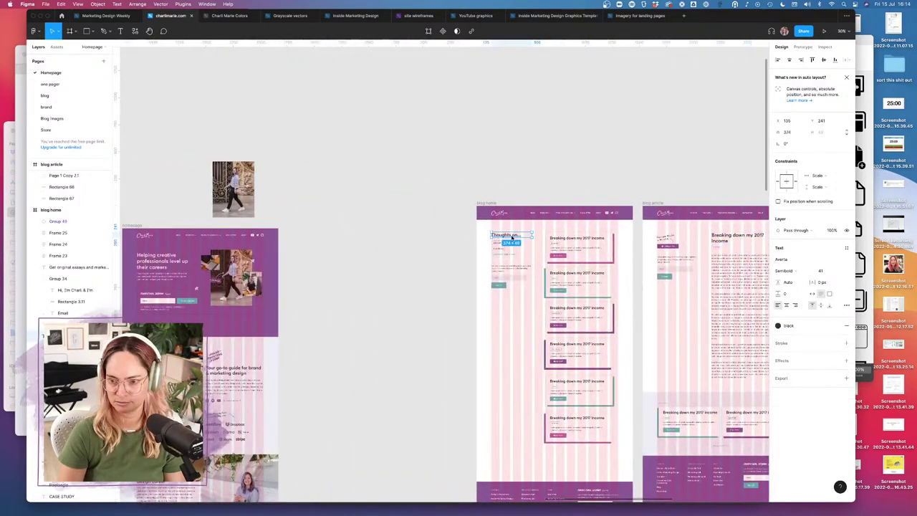
pyautogui.hscroll(-5, 511, 238)
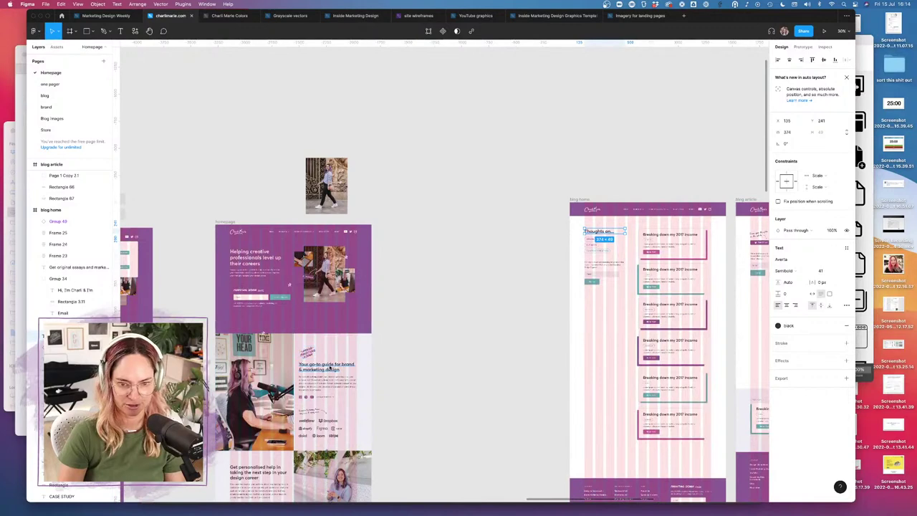
pyautogui.click(344, 364)
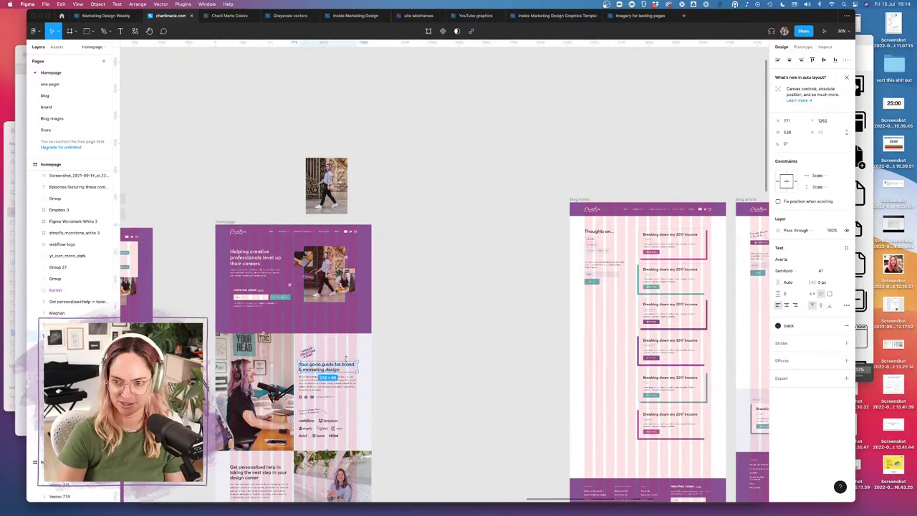
pyautogui.click(255, 263)
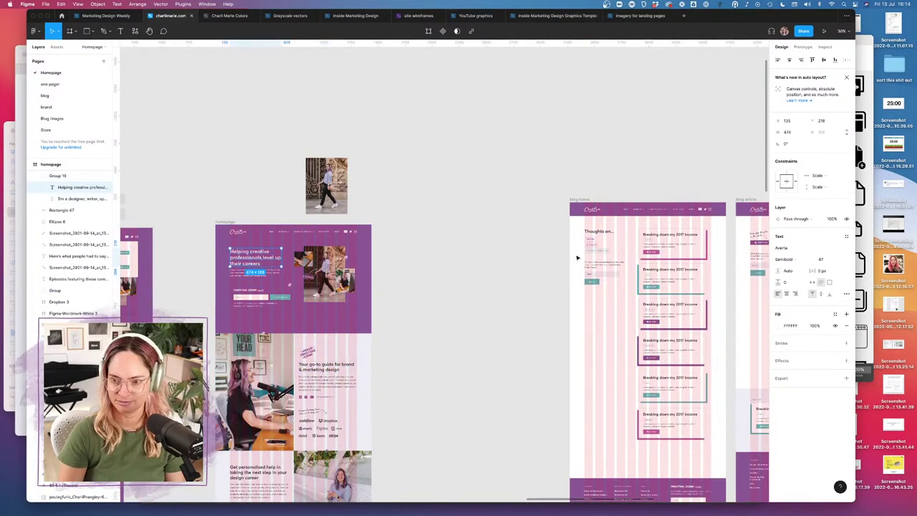
pyautogui.hscroll(10, 577, 258)
pyautogui.hscroll(10, 698, 242)
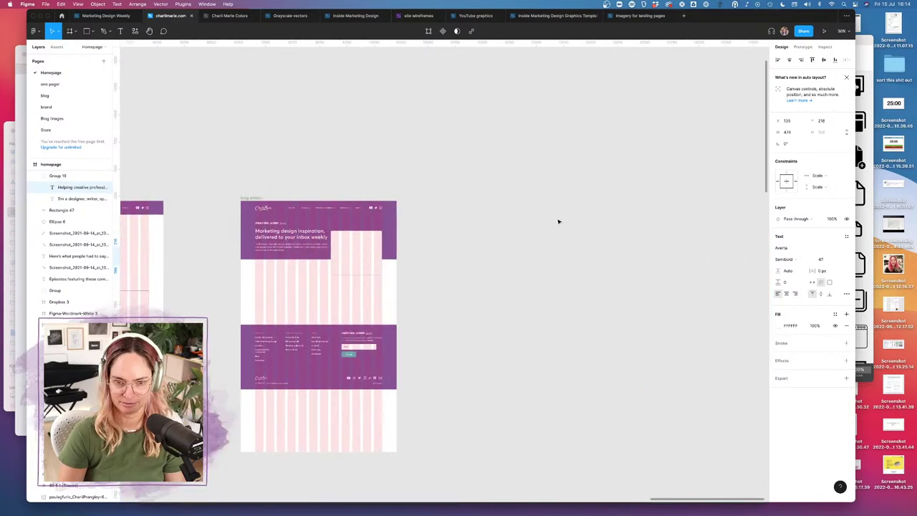
pyautogui.scroll(5, 308, 231)
pyautogui.scroll(5, 308, 231)
pyautogui.scroll(-5, 476, 259)
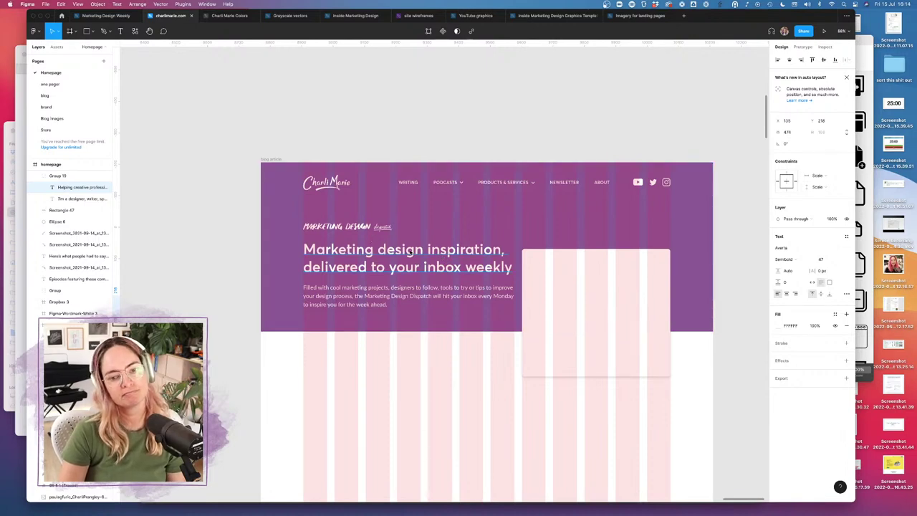
# - Widen the MARKETING DESIGN dispatch group slightly and reduce the headline font size from 47 to 41
pyautogui.click(392, 228)
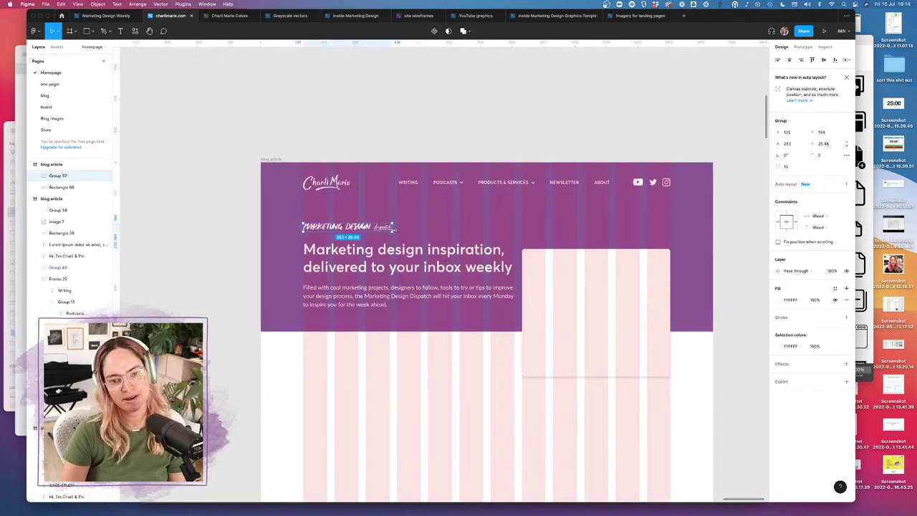
pyautogui.moveTo(393, 227); pyautogui.dragTo(453, 246)
pyautogui.click(469, 260)
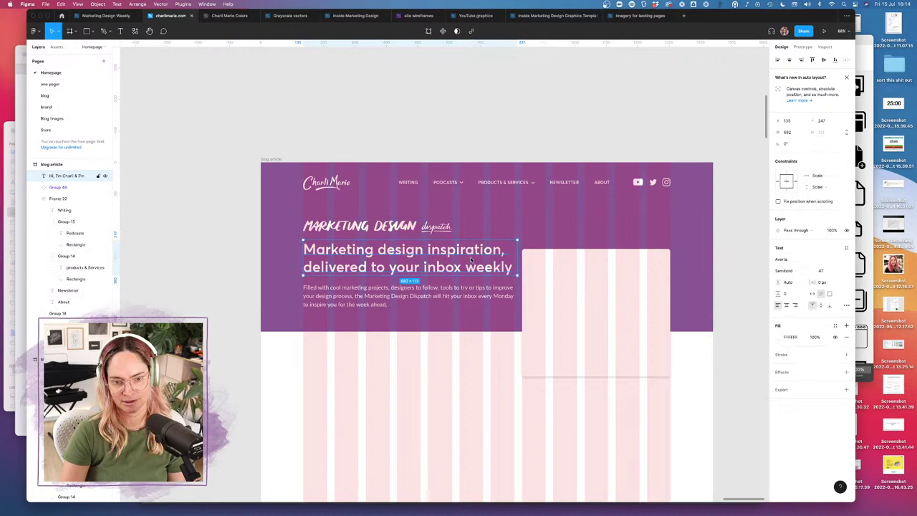
pyautogui.click(823, 272)
pyautogui.press('Down')
pyautogui.press('Down')
pyautogui.press('Down')
pyautogui.press('Down')
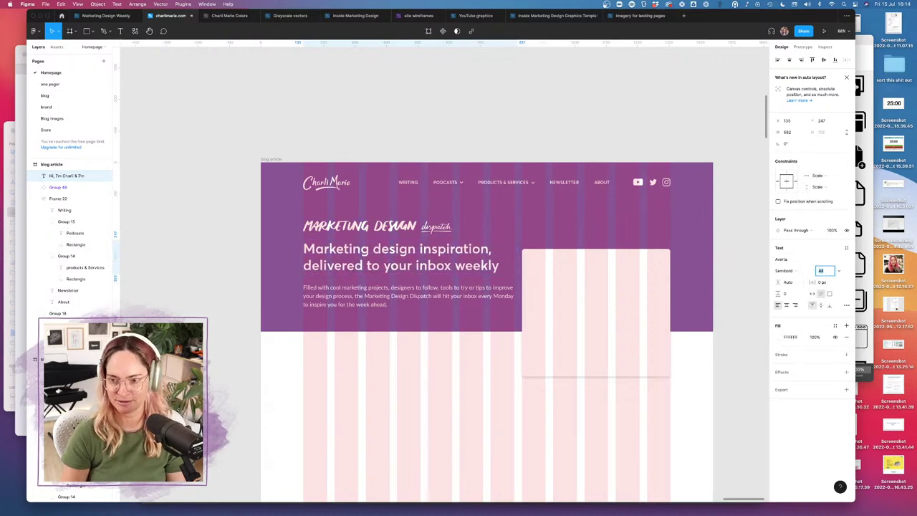
pyautogui.press('Down')
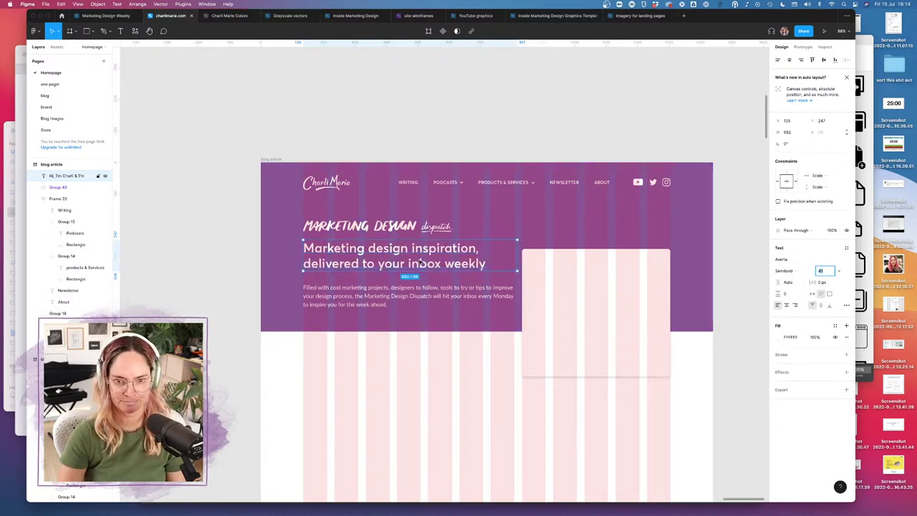
pyautogui.click(420, 263)
# - Nudge the headline slightly lower, then compare it with the job-board heading on another frame
pyautogui.moveTo(420, 262); pyautogui.dragTo(421, 266)
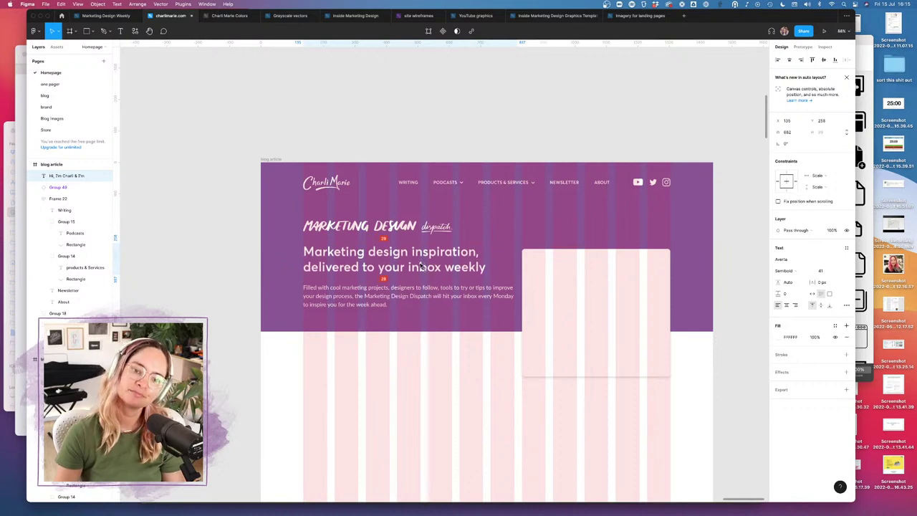
pyautogui.scroll(-5, 569, 272)
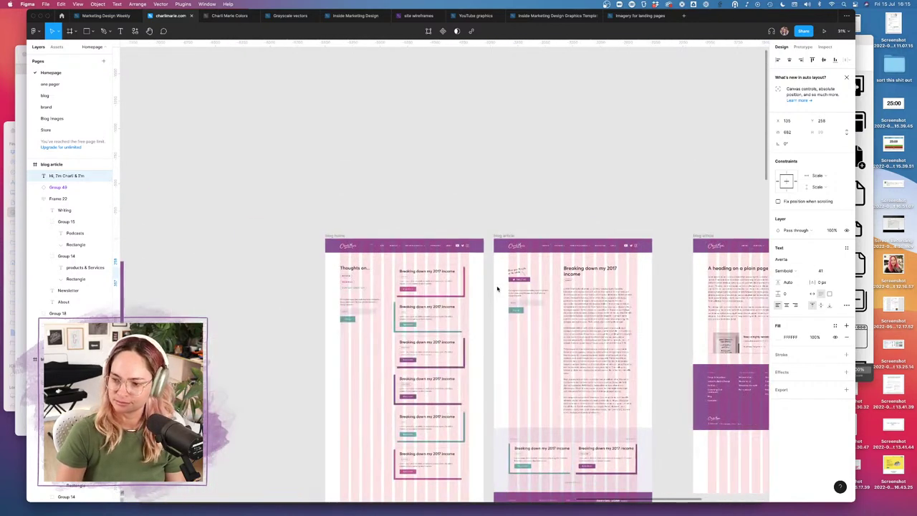
pyautogui.hscroll(-10, 418, 344)
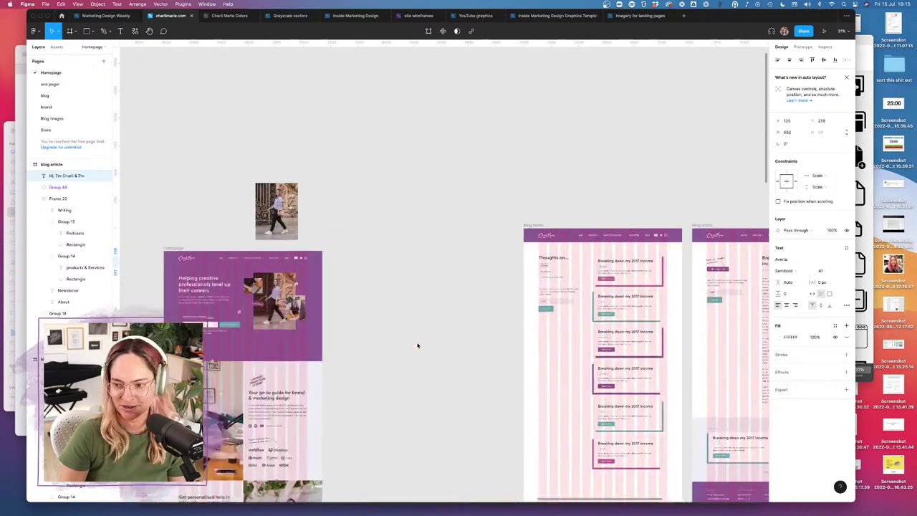
pyautogui.hscroll(-2, 418, 344)
pyautogui.scroll(-5, 401, 344)
pyautogui.hscroll(5, 401, 344)
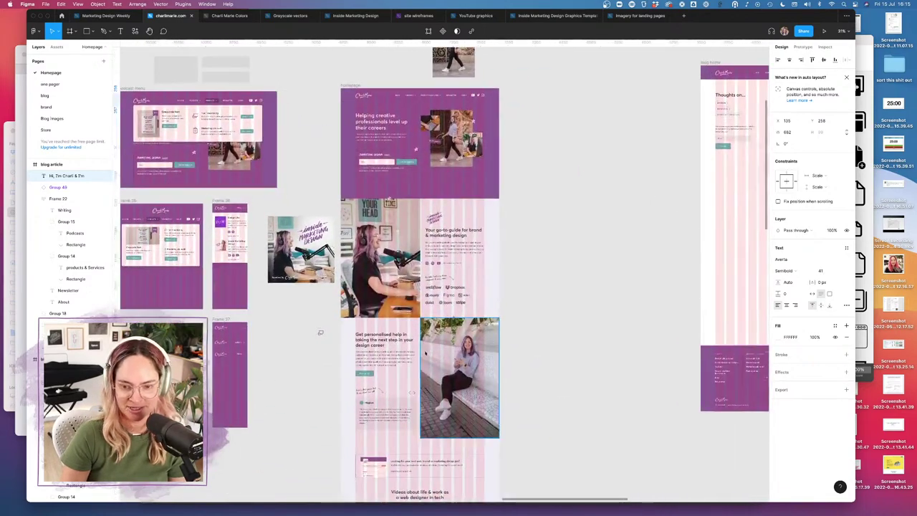
pyautogui.scroll(-4, 401, 333)
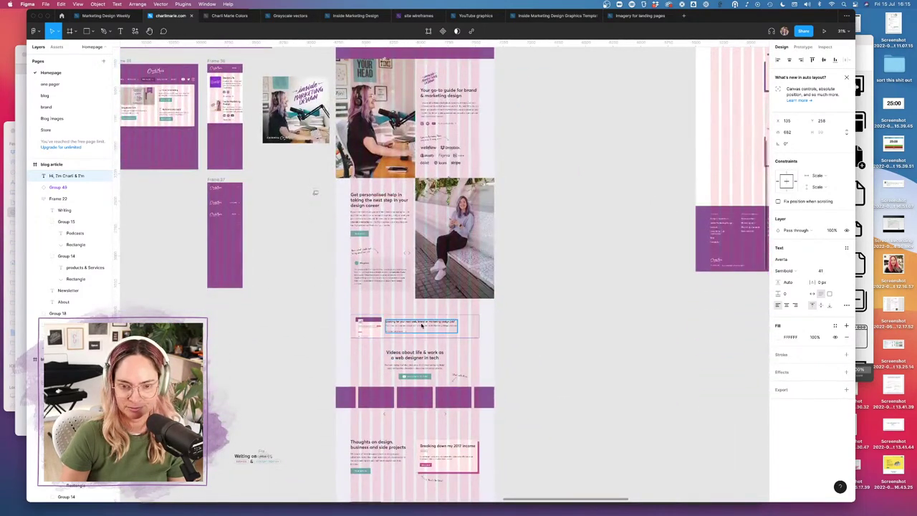
pyautogui.click(423, 324)
pyautogui.scroll(6, 423, 324)
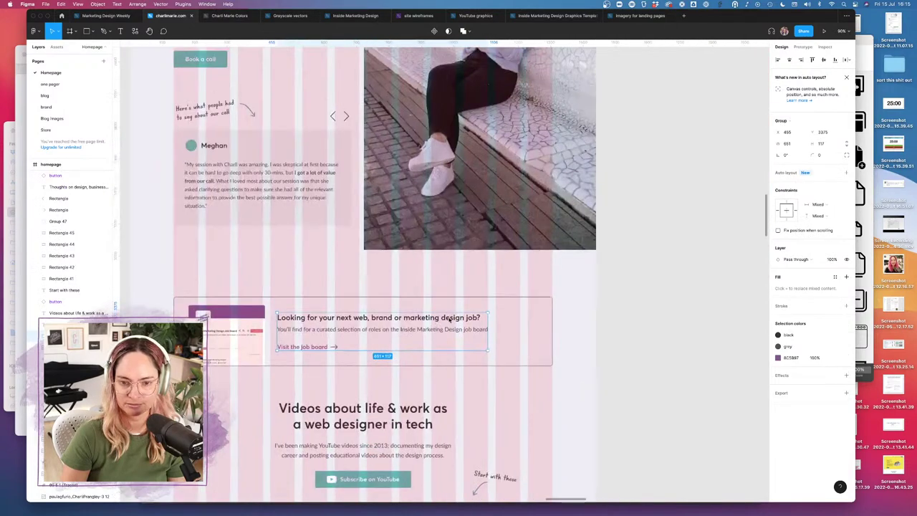
pyautogui.scroll(-6, 531, 318)
pyautogui.hscroll(3, 552, 315)
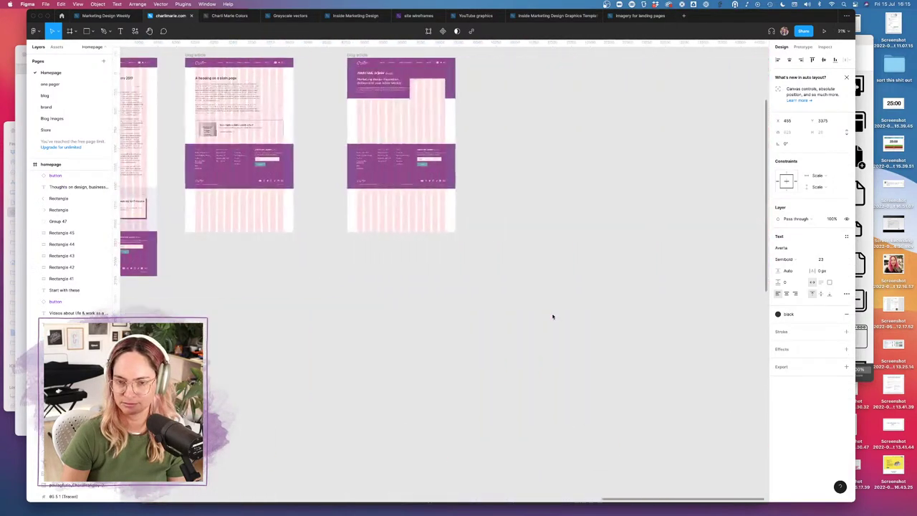
pyautogui.hscroll(-2, 454, 237)
pyautogui.scroll(6, 414, 219)
pyautogui.scroll(5, 414, 219)
pyautogui.hscroll(4, 414, 219)
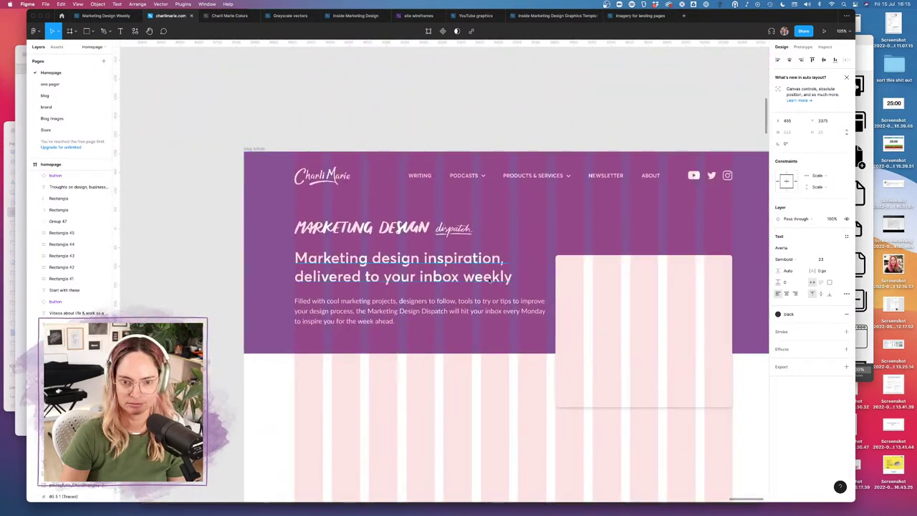
# - Narrow the intro paragraph, and shrink, narrow and lower the headline so it wraps onto two lines
pyautogui.click(511, 310)
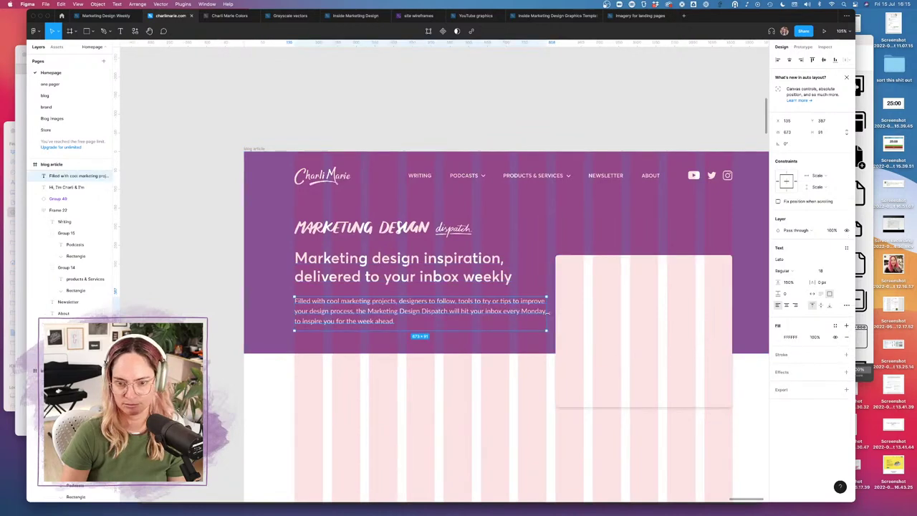
pyautogui.moveTo(548, 311); pyautogui.dragTo(507, 312)
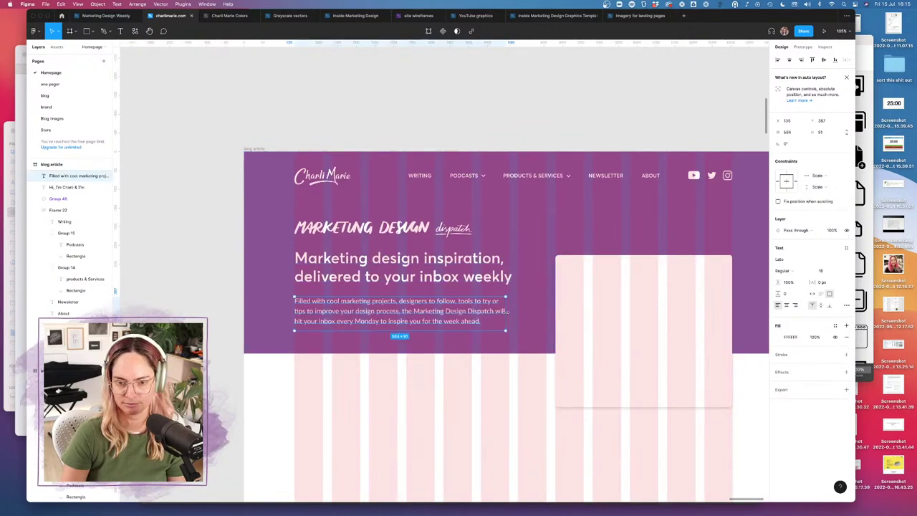
pyautogui.click(481, 262)
pyautogui.click(825, 270)
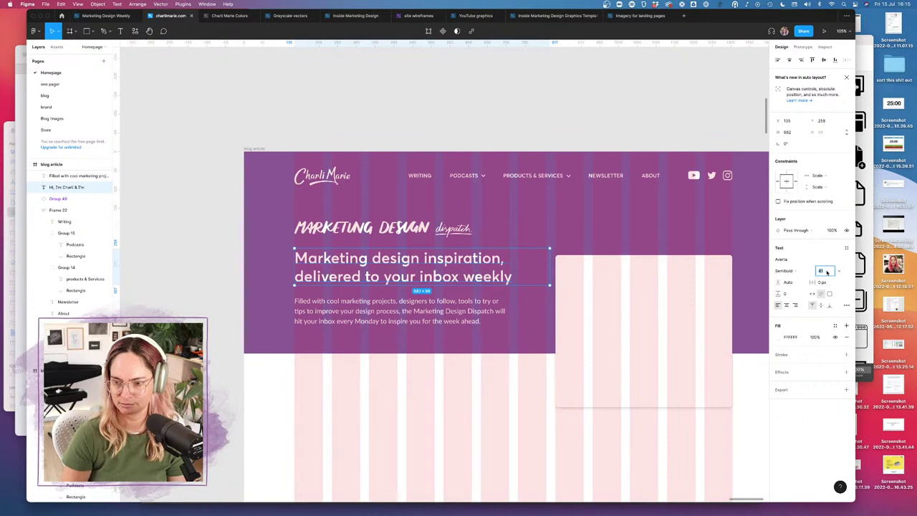
pyautogui.press('Down')
pyautogui.press('Down')
pyautogui.press('Down')
pyautogui.press('Down')
pyautogui.press('Down')
pyautogui.press('Down')
pyautogui.press('Down')
pyautogui.press('Down')
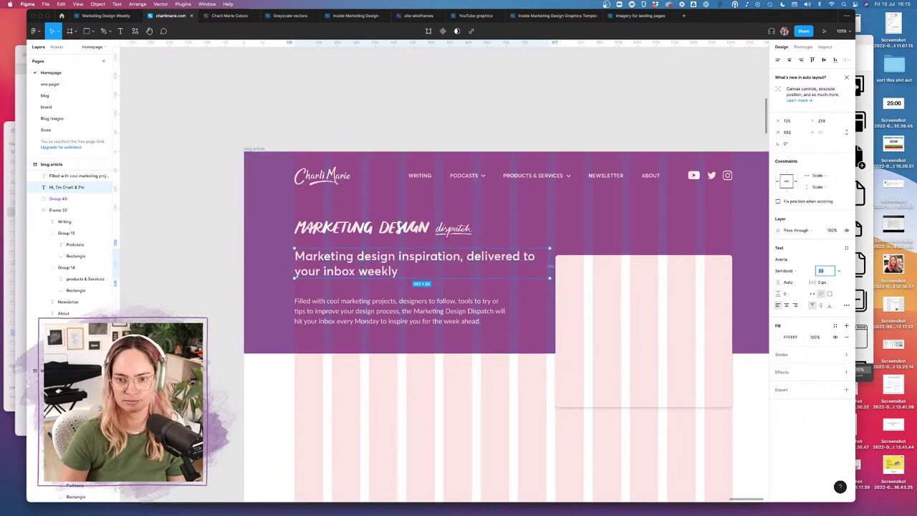
pyautogui.moveTo(554, 267); pyautogui.dragTo(493, 267)
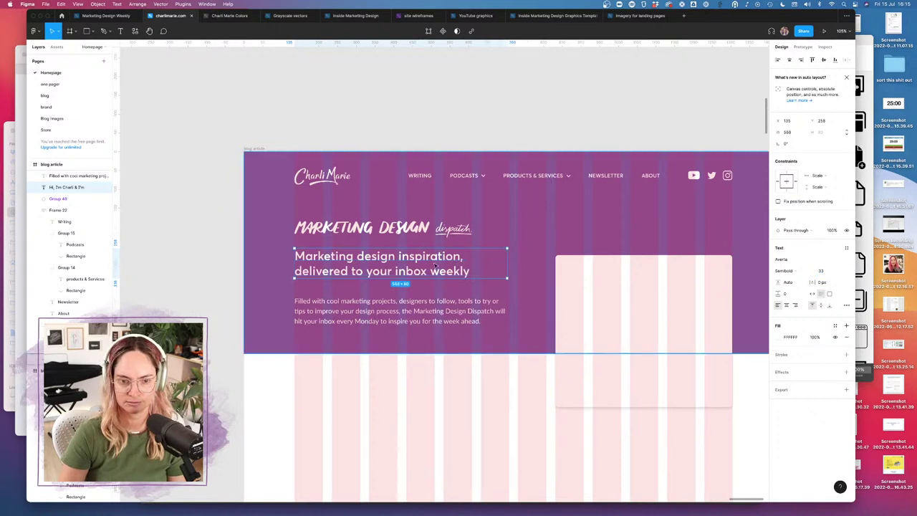
pyautogui.moveTo(405, 265); pyautogui.dragTo(405, 275)
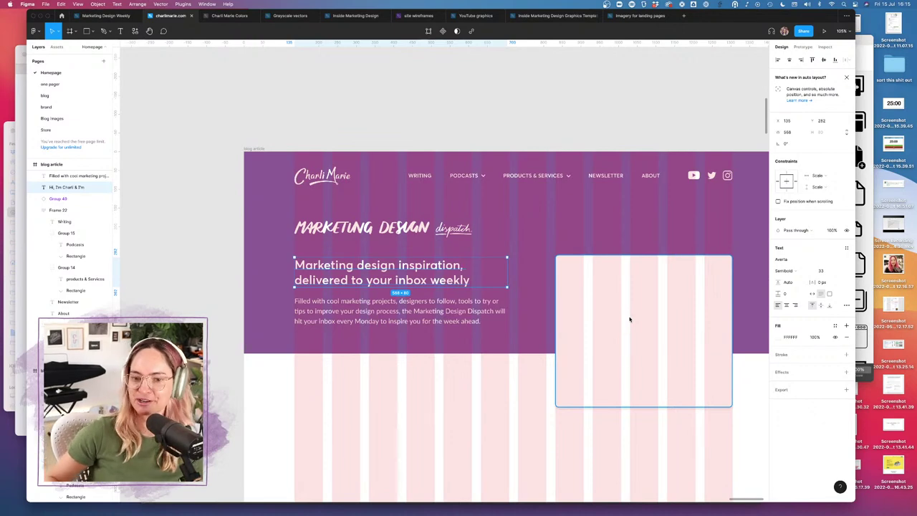
# - Raise the pink card about 30 px to Y 221, then bring the live Safari signup page forward
pyautogui.click(629, 319)
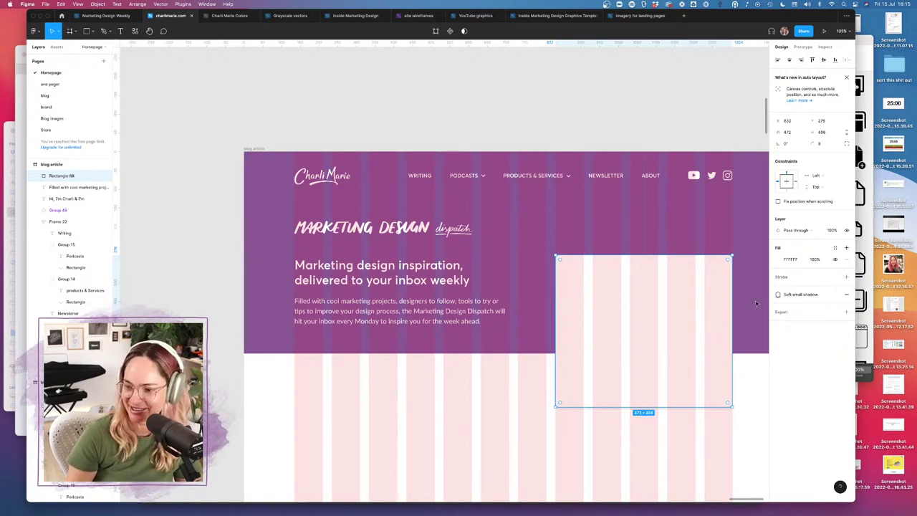
pyautogui.moveTo(618, 316); pyautogui.dragTo(620, 294)
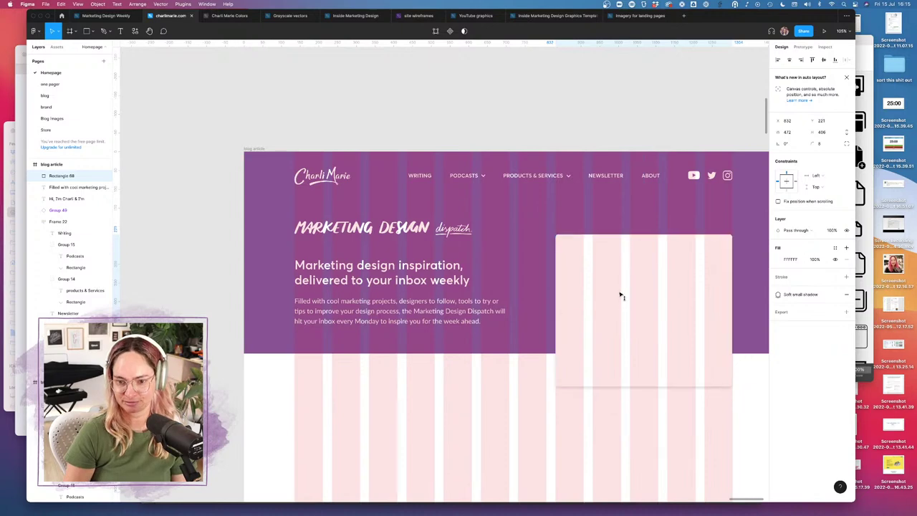
pyautogui.press('Escape')
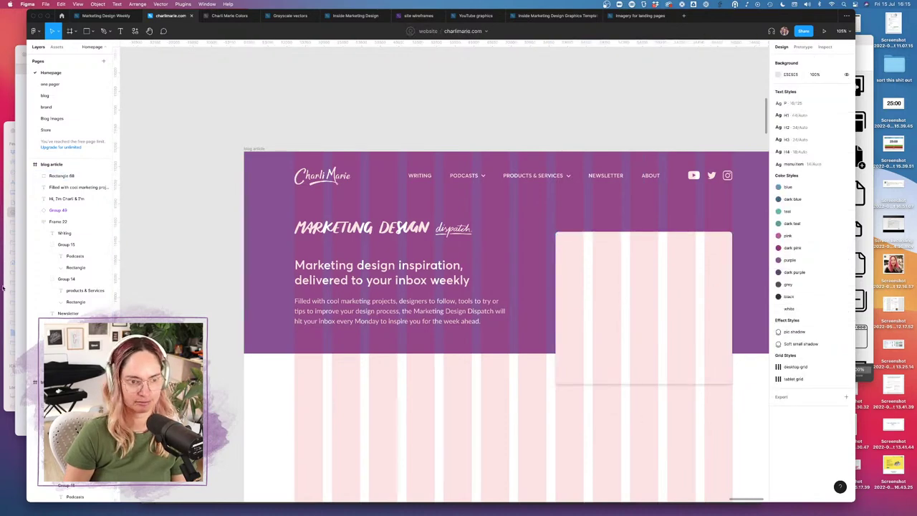
pyautogui.click(22, 290)
pyautogui.scroll(-3, 308, 358)
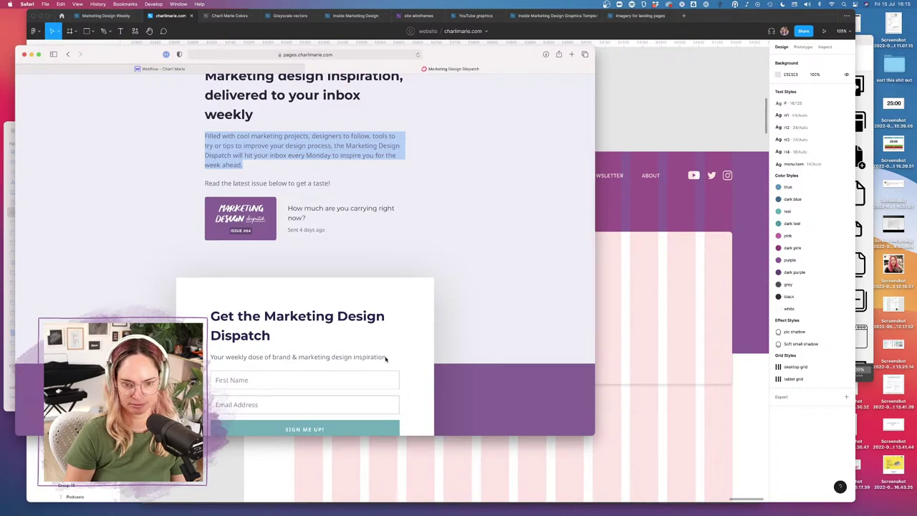
# - Back in Figma, select the Marketing Design dispatch email signup form on the homepage hero
pyautogui.click(675, 439)
pyautogui.scroll(-10, 675, 439)
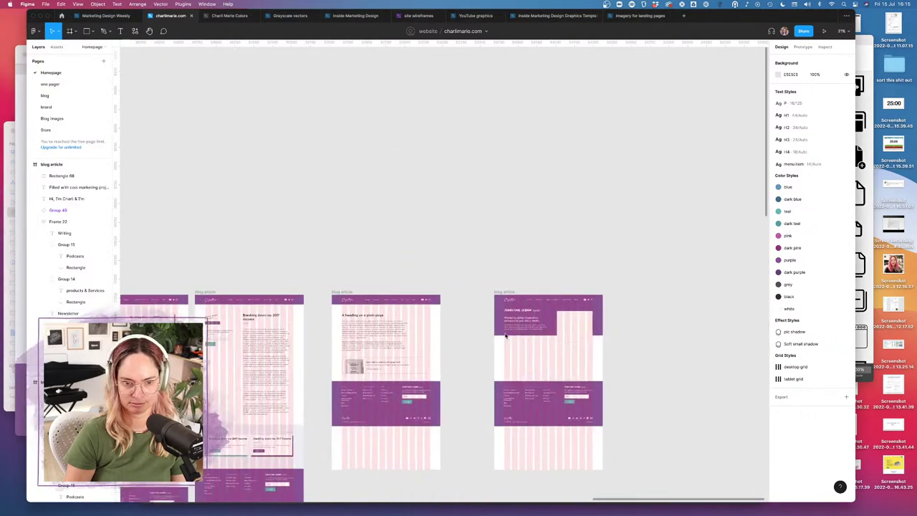
pyautogui.scroll(10, 728, 379)
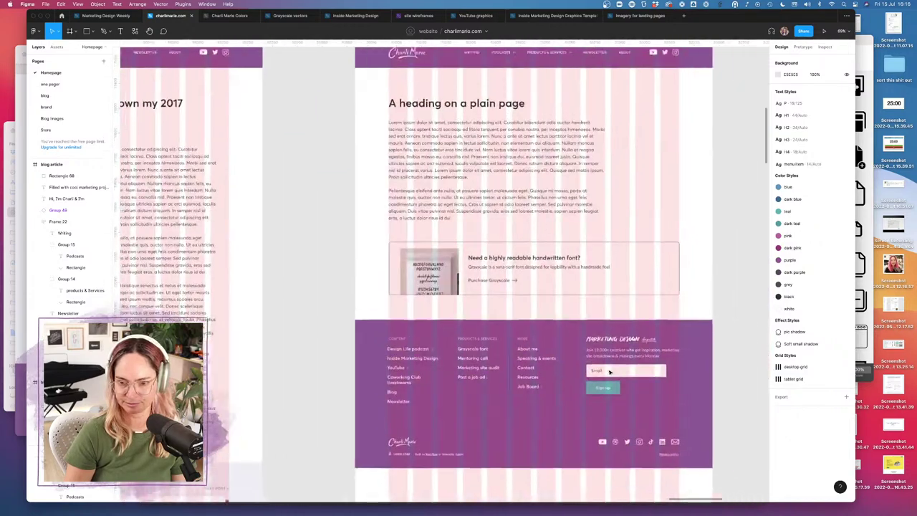
pyautogui.hscroll(3, 609, 371)
pyautogui.click(547, 366)
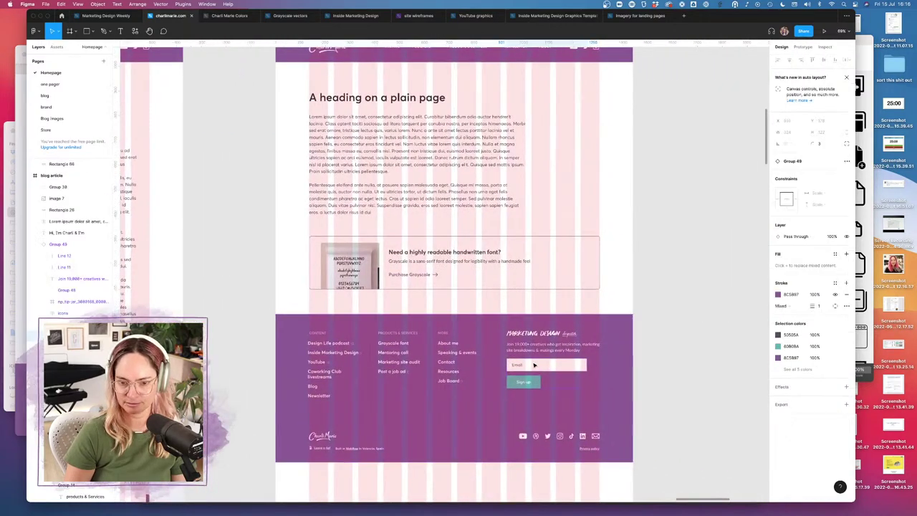
pyautogui.click(681, 372)
pyautogui.scroll(-10, 681, 372)
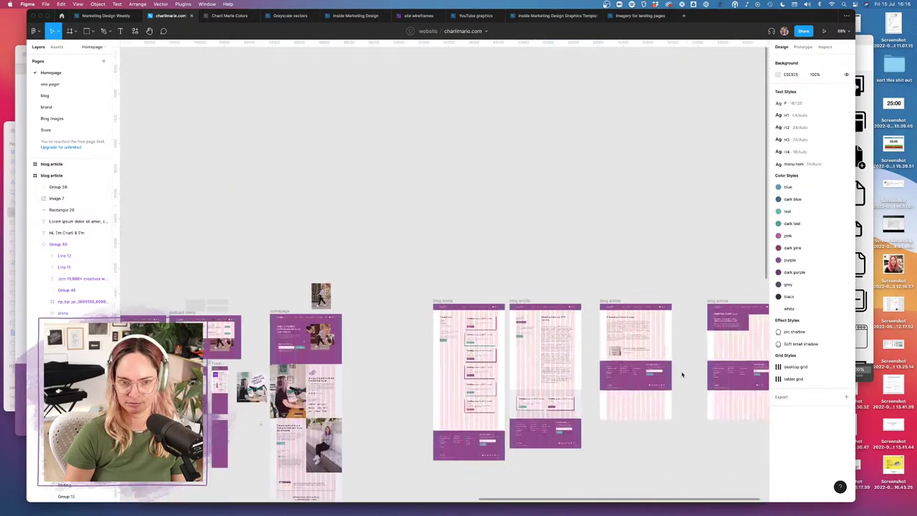
pyautogui.scroll(10, 630, 367)
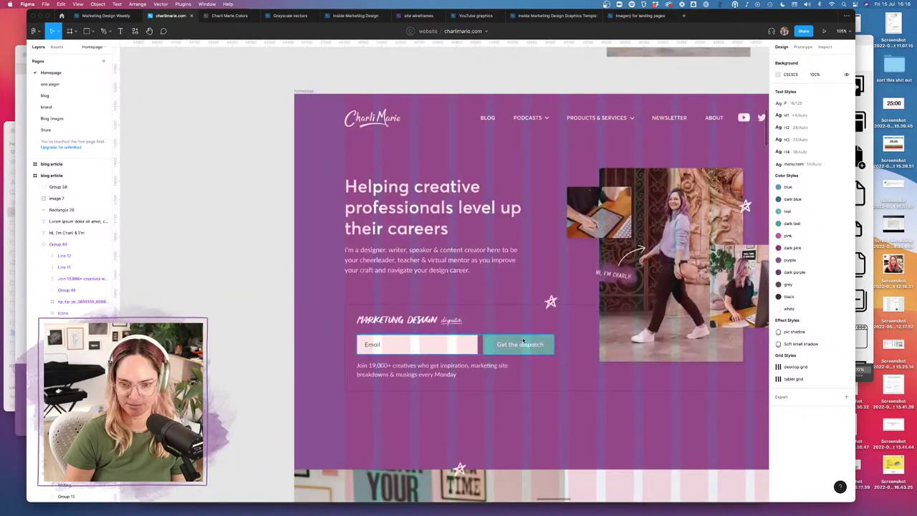
pyautogui.click(518, 344)
# - Paste the Email field and Get the dispatch button into the blog frame and drag them onto the pink card
pyautogui.scroll(-10, 482, 366)
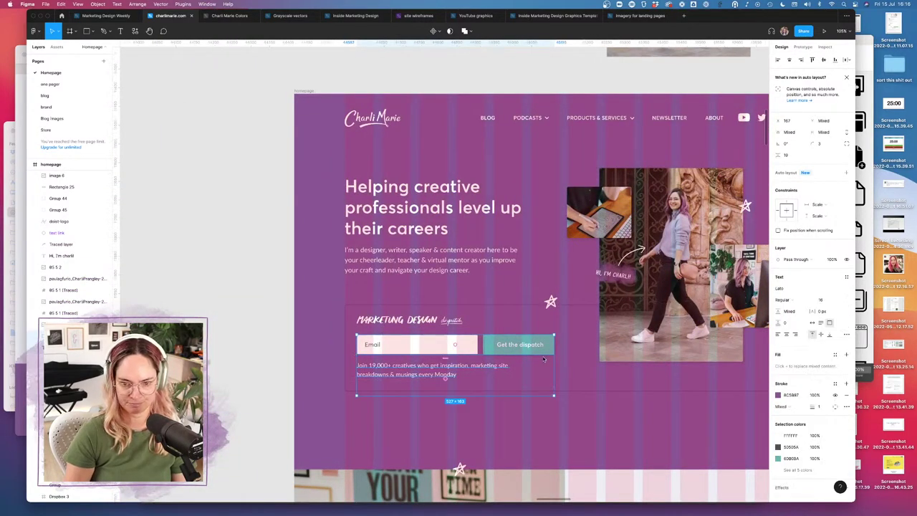
pyautogui.scroll(5, 543, 360)
pyautogui.hscroll(10, 542, 359)
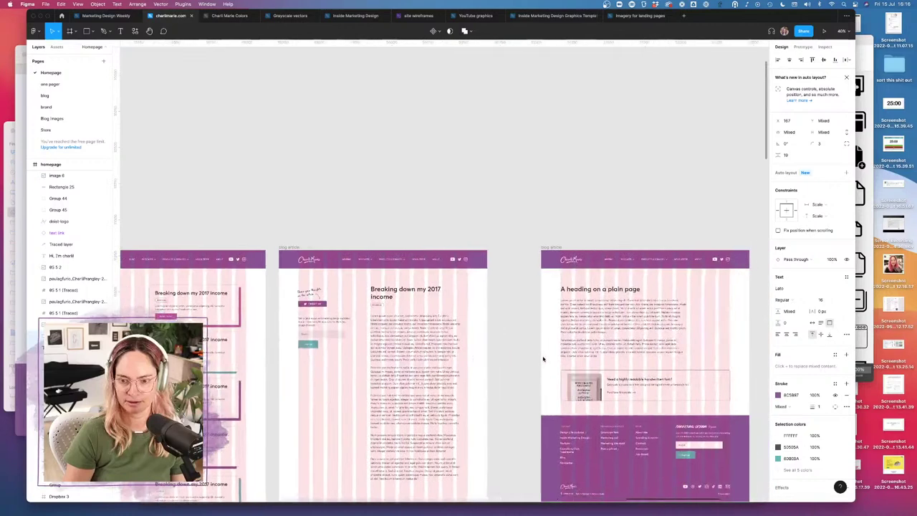
pyautogui.click(535, 301)
pyautogui.press('super+v')
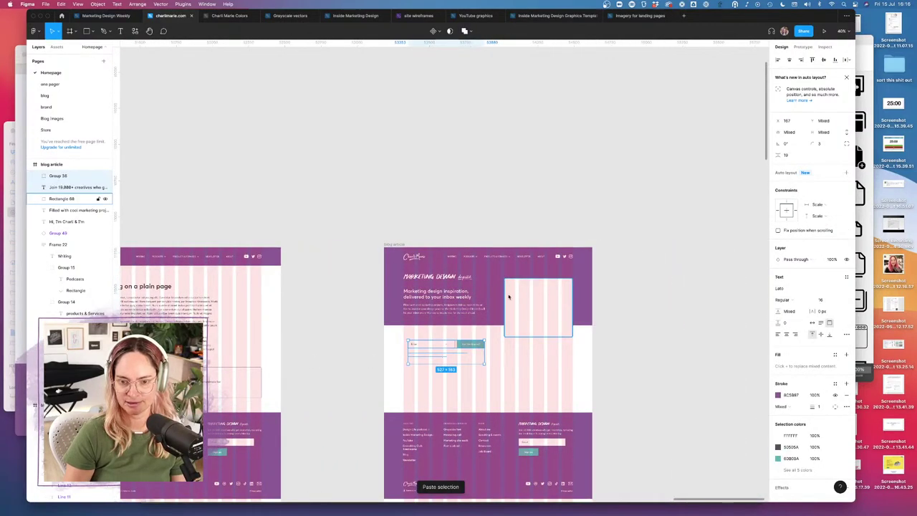
pyautogui.press('Escape')
pyautogui.moveTo(453, 343); pyautogui.dragTo(542, 303)
pyautogui.scroll(5, 542, 304)
pyautogui.scroll(1, 542, 304)
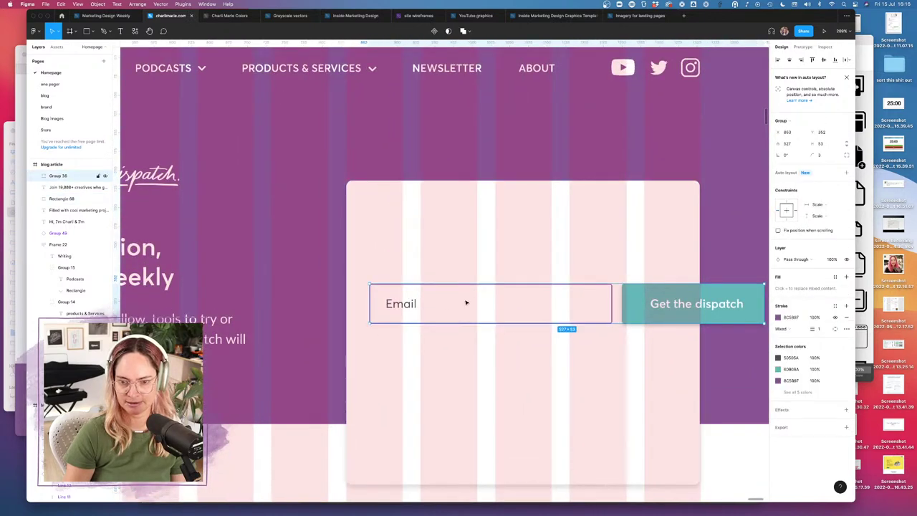
# - Replace the Email field's stroke with a fresh 1 px outline in light grey 8E8EC8
pyautogui.doubleClick(433, 308)
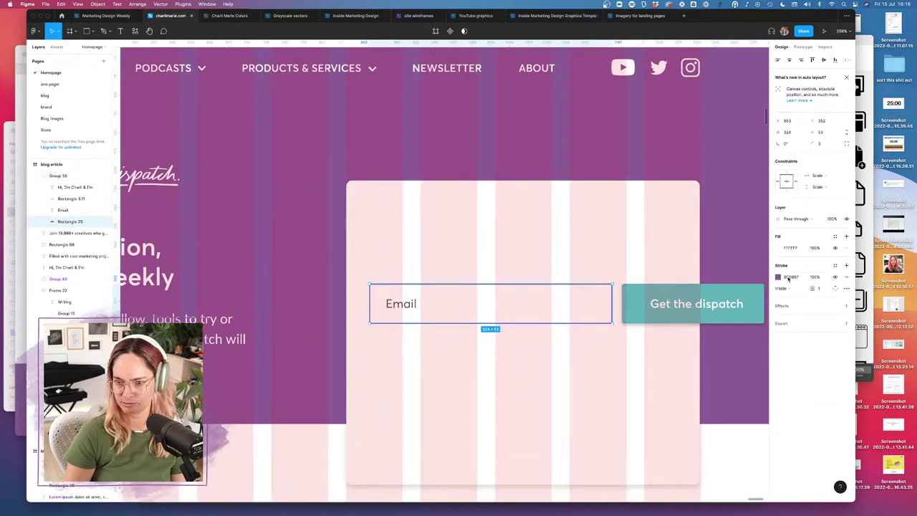
pyautogui.click(845, 277)
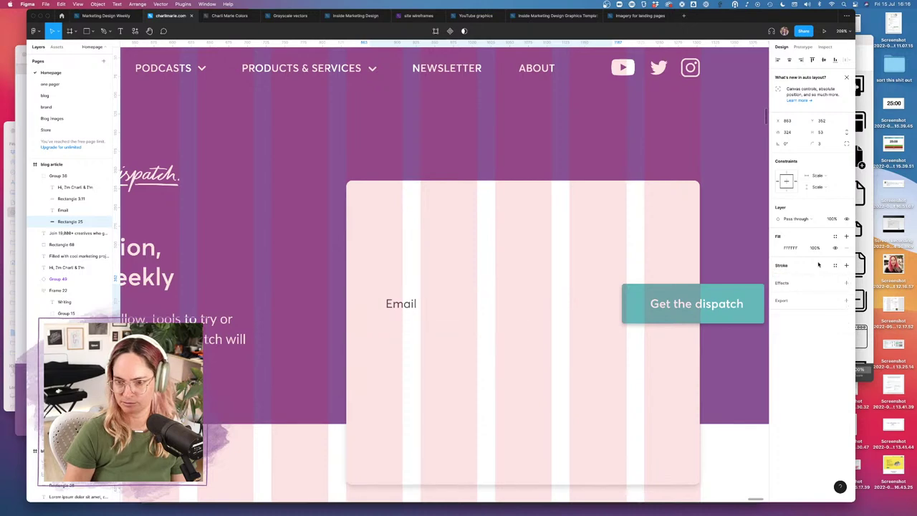
pyautogui.click(845, 266)
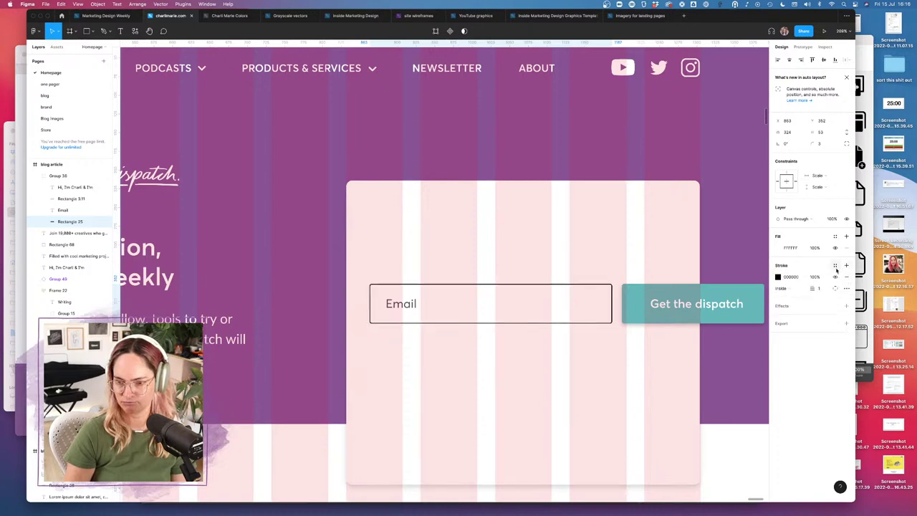
pyautogui.click(777, 277)
pyautogui.click(708, 430)
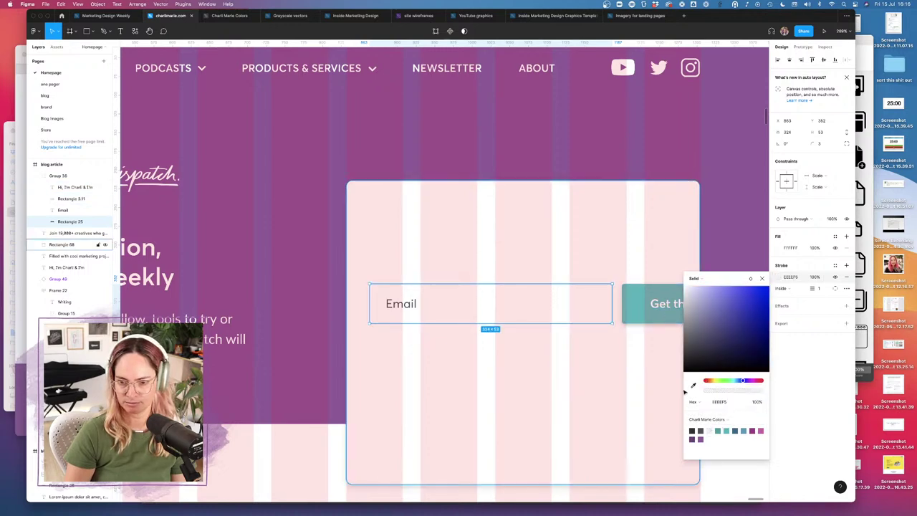
pyautogui.click(701, 430)
pyautogui.click(723, 401)
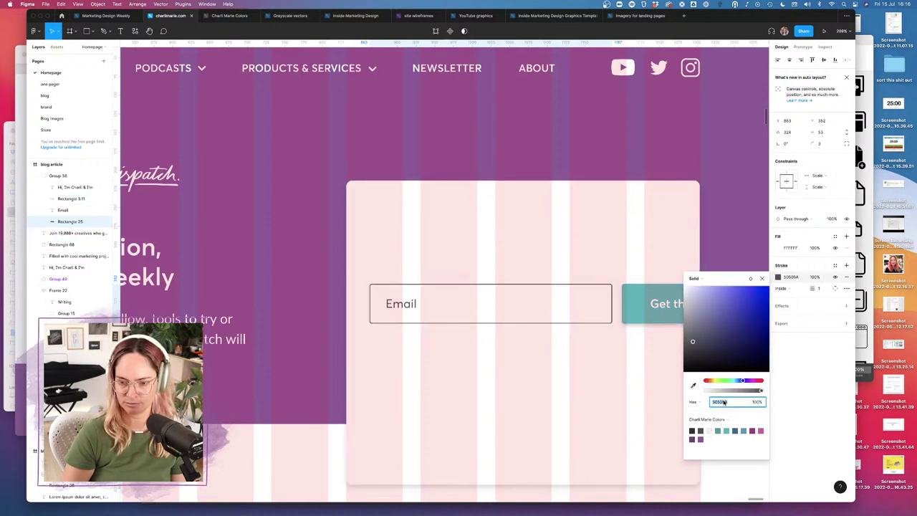
pyautogui.write('8B8BA0')
pyautogui.press('Return')
pyautogui.write('8E8EC8')
pyautogui.press('Return')
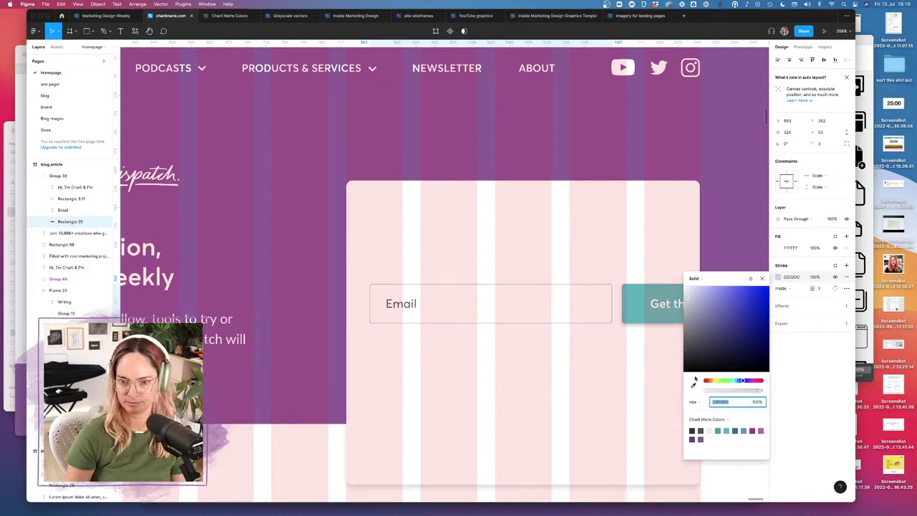
pyautogui.click(666, 292)
# - Move the Get the dispatch button below Email and duplicate the field above it as 'First name'
pyautogui.keyDown('shift'); pyautogui.click(667, 287); pyautogui.keyUp('shift')
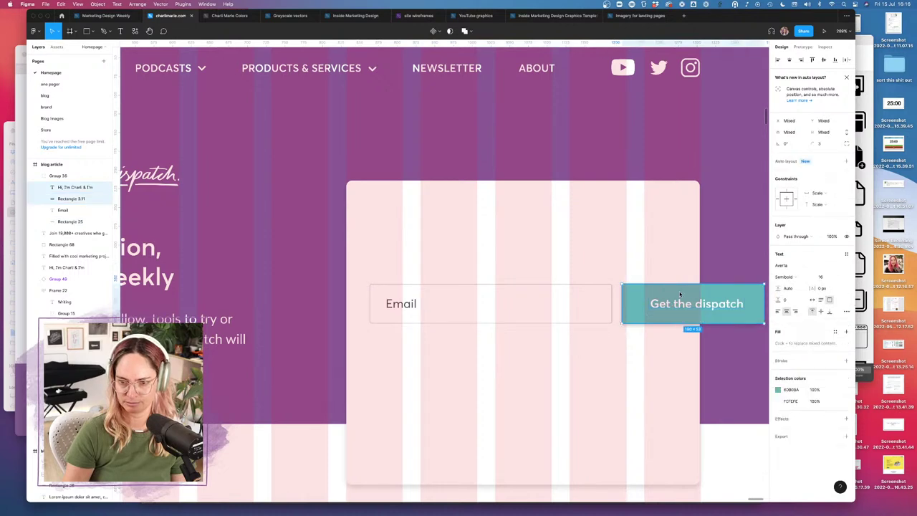
pyautogui.moveTo(681, 294); pyautogui.dragTo(430, 341)
pyautogui.click(419, 303)
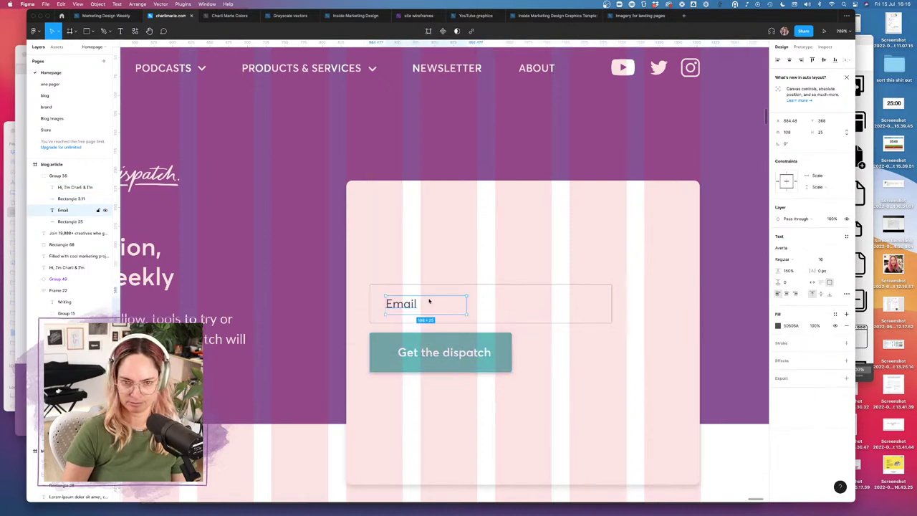
pyautogui.keyDown('shift'); pyautogui.click(485, 290); pyautogui.keyUp('shift')
pyautogui.moveTo(487, 303); pyautogui.dragTo(486, 255)
pyautogui.doubleClick(401, 255)
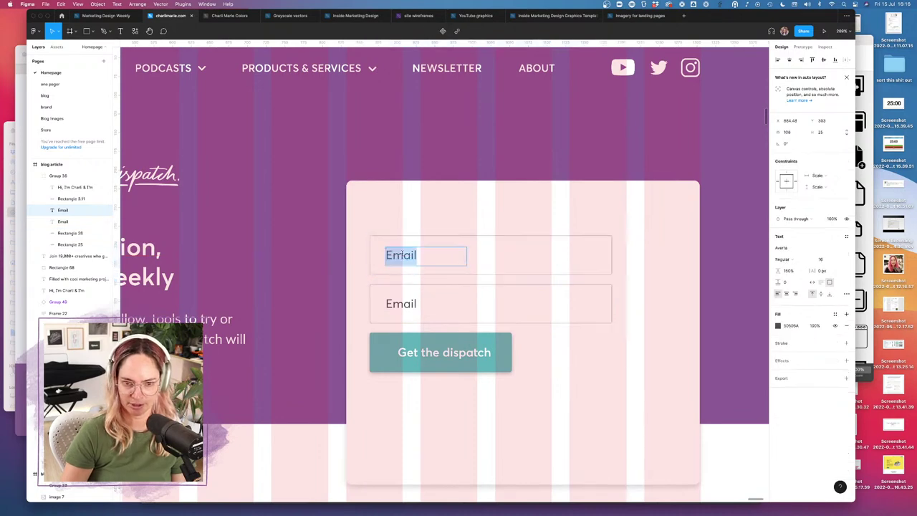
pyautogui.write('Name')
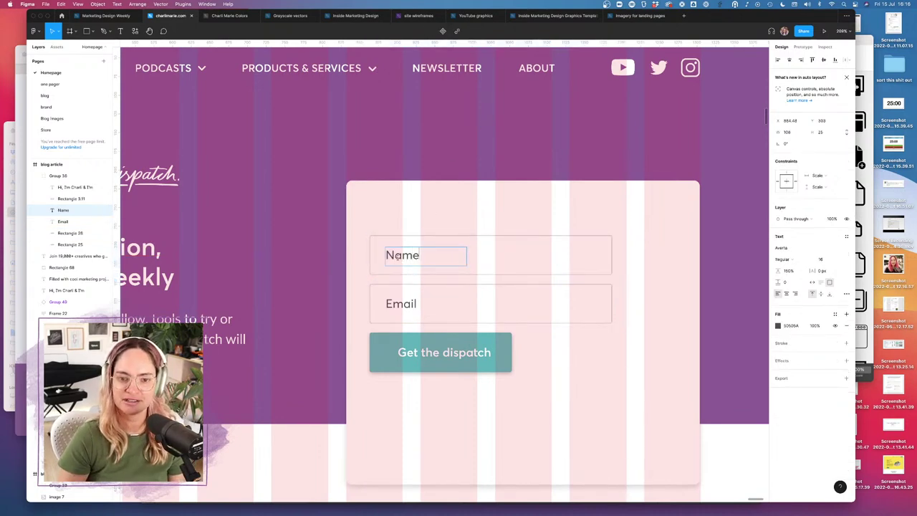
pyautogui.press('BackSpace')
pyautogui.write('First na')
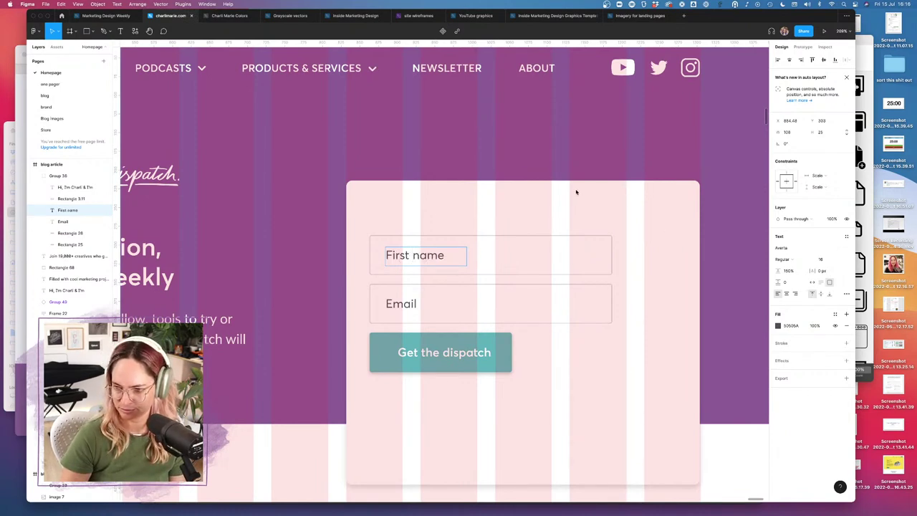
pyautogui.press('Escape')
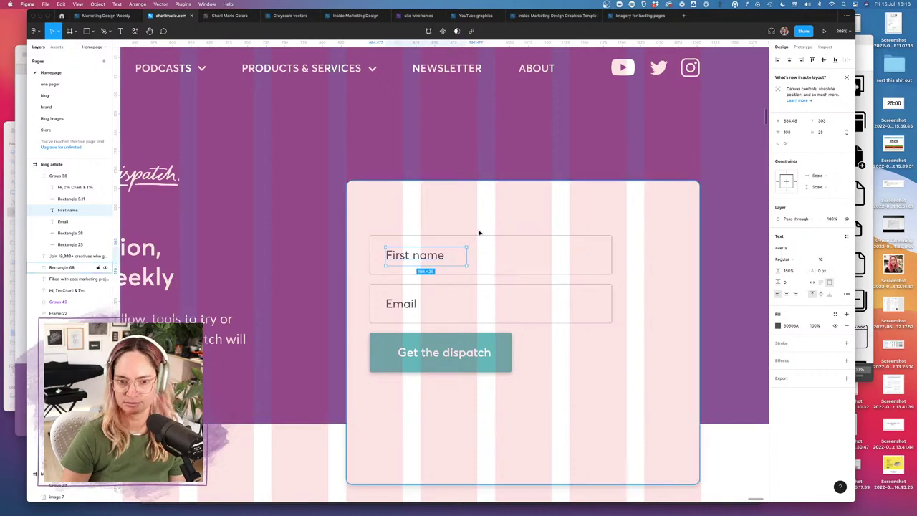
# - Select and clear the signup card and hero elements while looking for the hidden intro layer
pyautogui.click(433, 430)
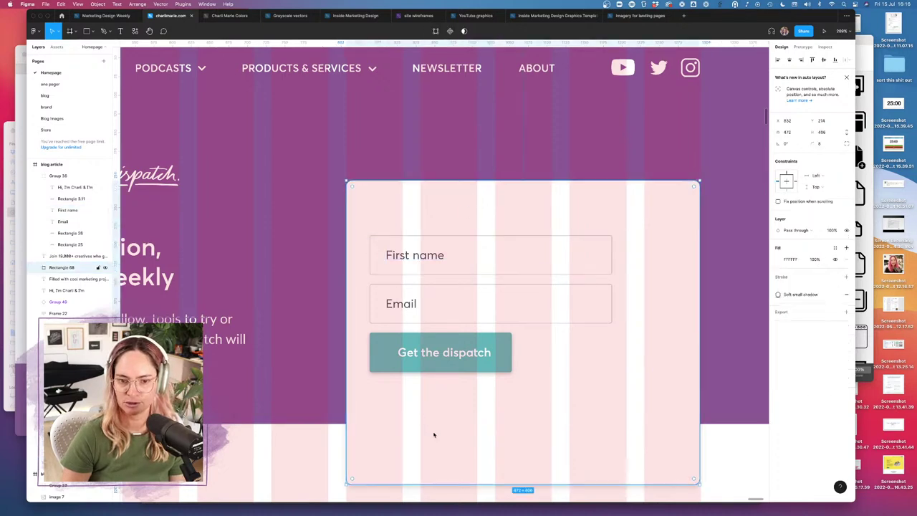
pyautogui.scroll(-3, 436, 431)
pyautogui.scroll(-2, 435, 432)
pyautogui.moveTo(683, 432); pyautogui.dragTo(358, 111)
pyautogui.scroll(-5, 465, 179)
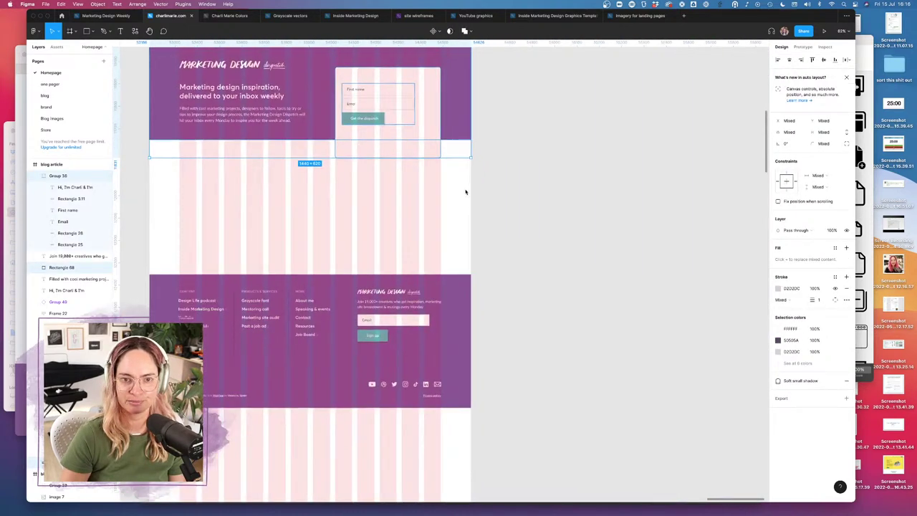
pyautogui.press('Escape')
pyautogui.moveTo(552, 277); pyautogui.dragTo(217, 115)
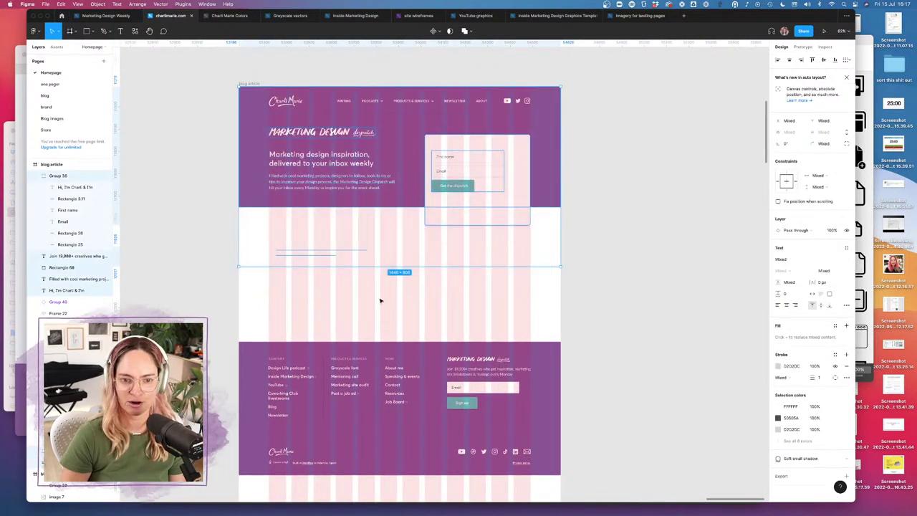
pyautogui.press('Escape')
# - Move the 'Join 19,000+ creatives' intro text into the signup card and apply the dark grey colour style
pyautogui.click(288, 247)
pyautogui.moveTo(292, 252); pyautogui.dragTo(446, 147)
pyautogui.scroll(5, 445, 147)
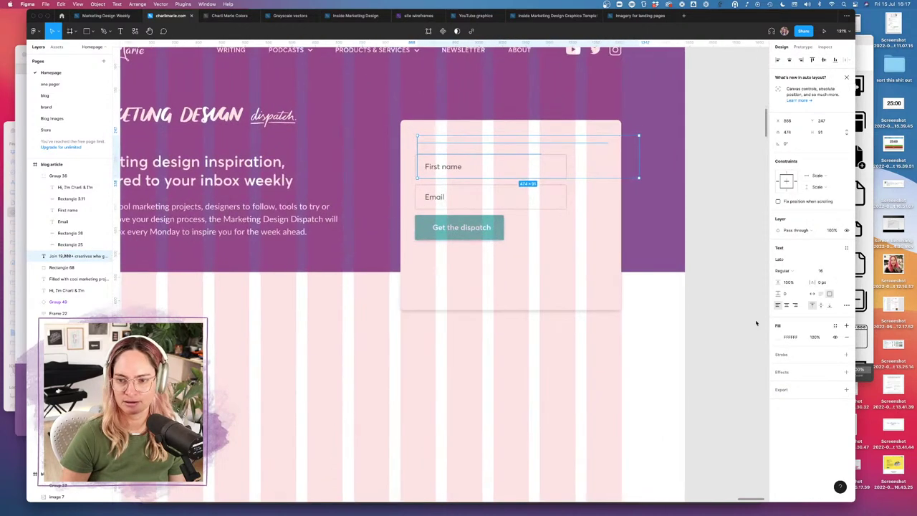
pyautogui.click(835, 325)
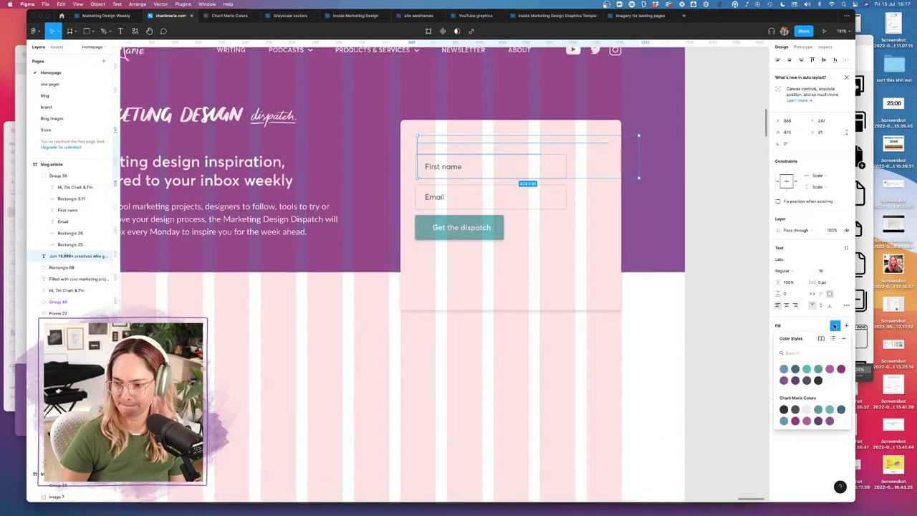
pyautogui.click(796, 411)
pyautogui.hscroll(-3, 310, 216)
pyautogui.scroll(2, 310, 216)
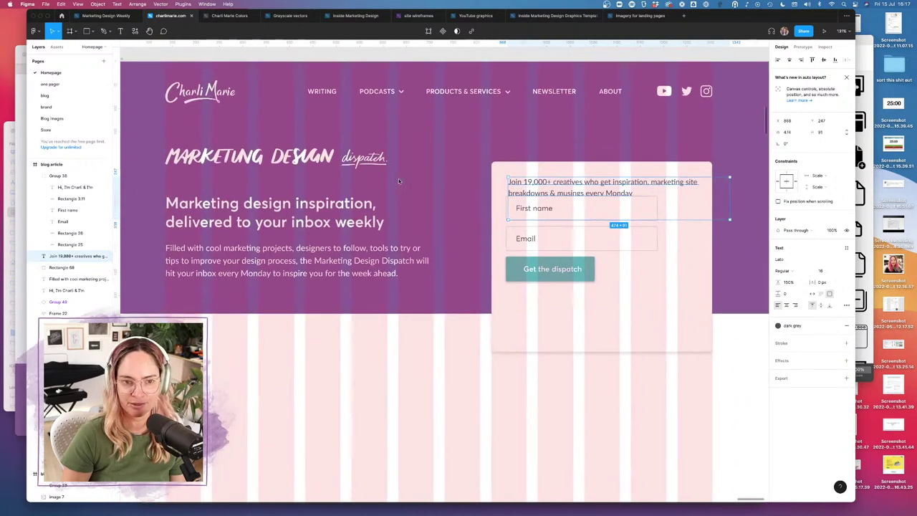
pyautogui.click(313, 216)
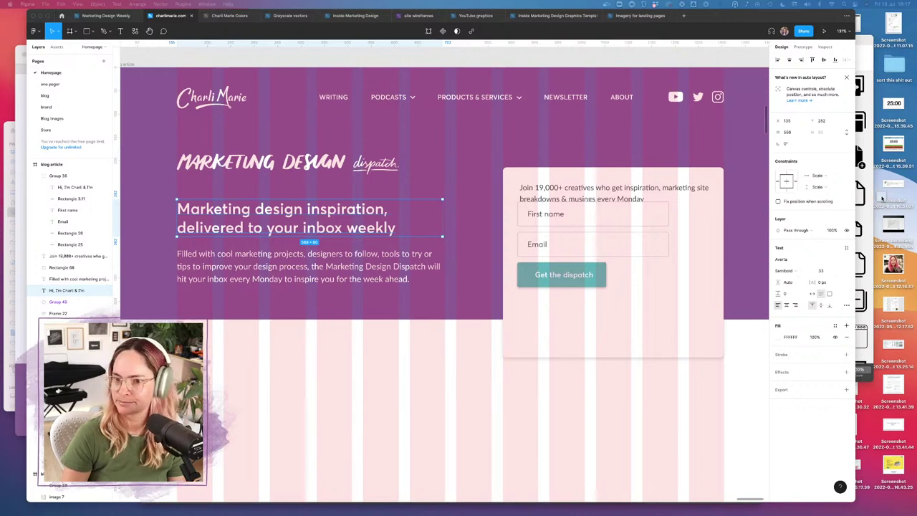
# - Move The Designers Foundry window aside and browse its typefaces listing
pyautogui.press('super+Tab')
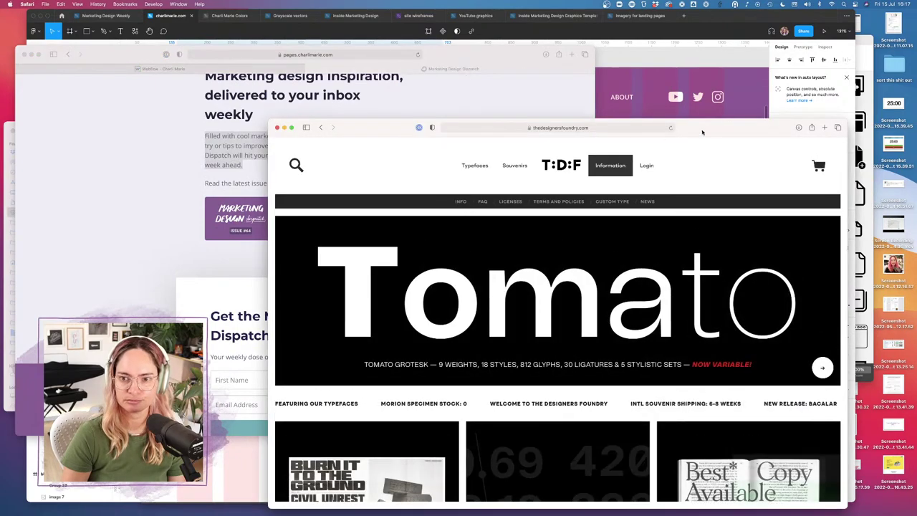
pyautogui.moveTo(373, 127); pyautogui.dragTo(198, 40)
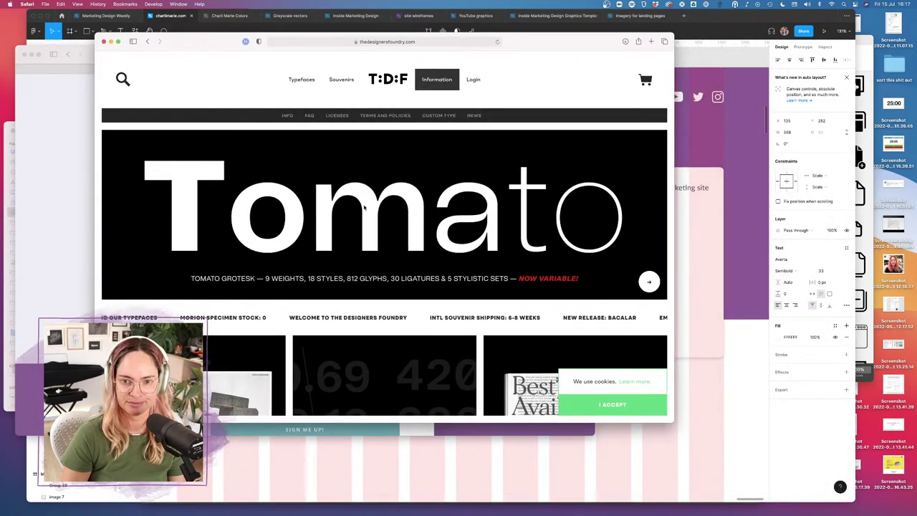
pyautogui.scroll(-5, 355, 208)
pyautogui.scroll(-8, 349, 224)
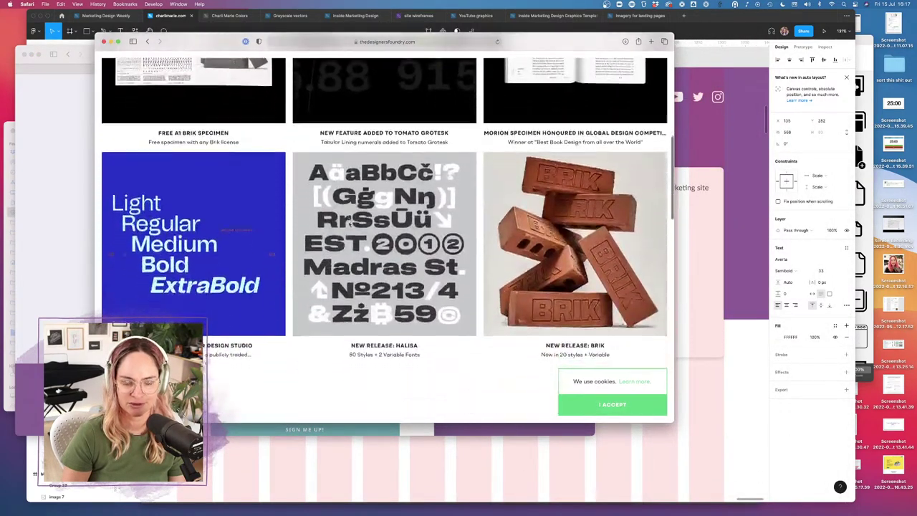
pyautogui.scroll(-10, 349, 224)
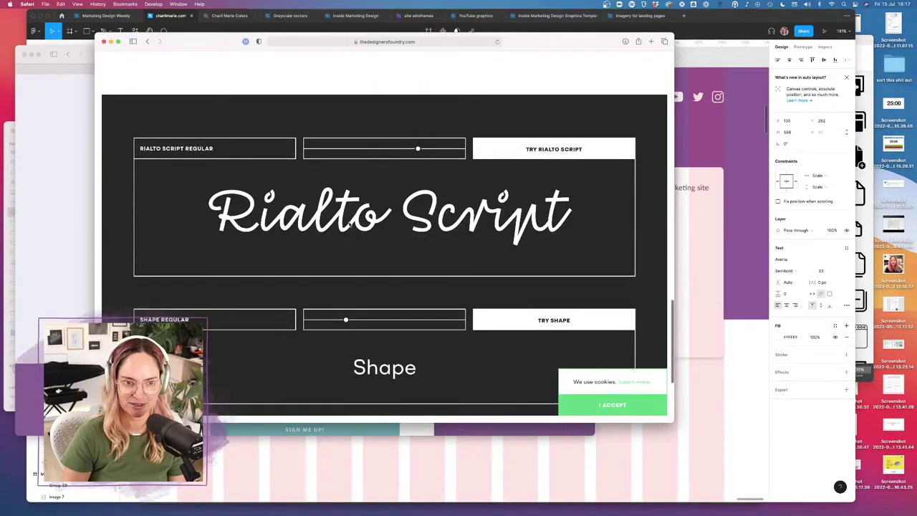
pyautogui.scroll(-4, 349, 224)
pyautogui.scroll(20, 349, 224)
pyautogui.scroll(4, 348, 224)
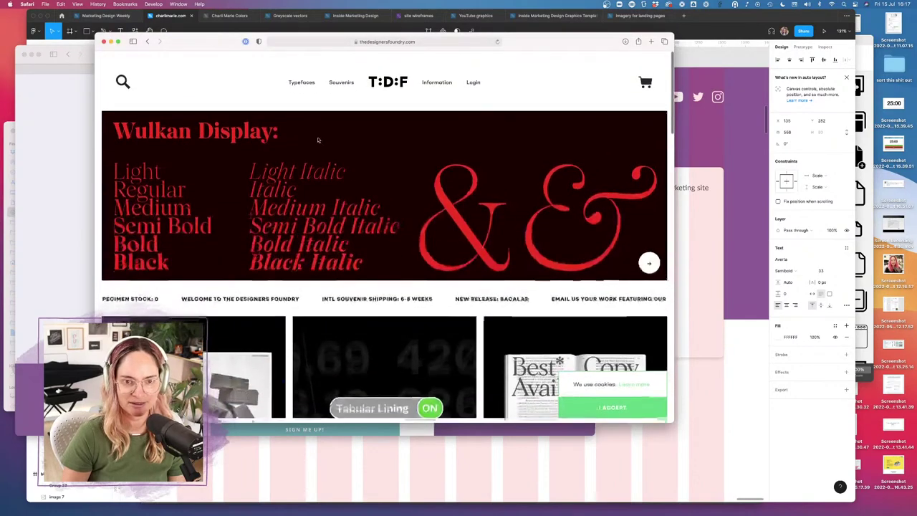
pyautogui.click(301, 79)
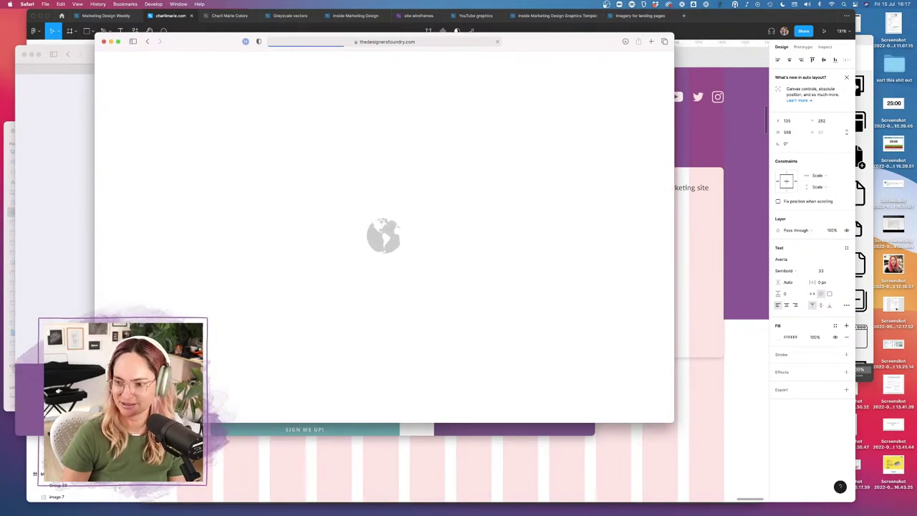
pyautogui.scroll(-2, 358, 255)
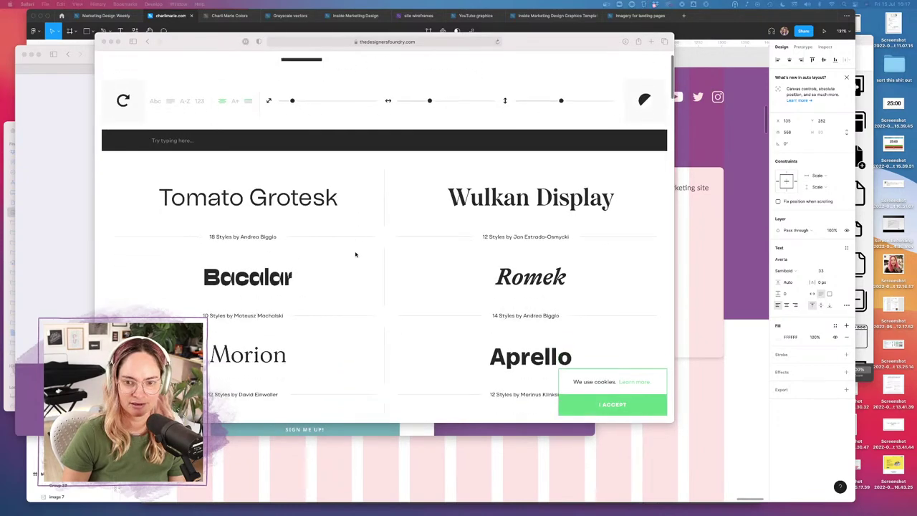
pyautogui.scroll(2, 353, 254)
# - Search the foundry for 'averta', scroll through the Averta samples, then close the window
pyautogui.click(347, 247)
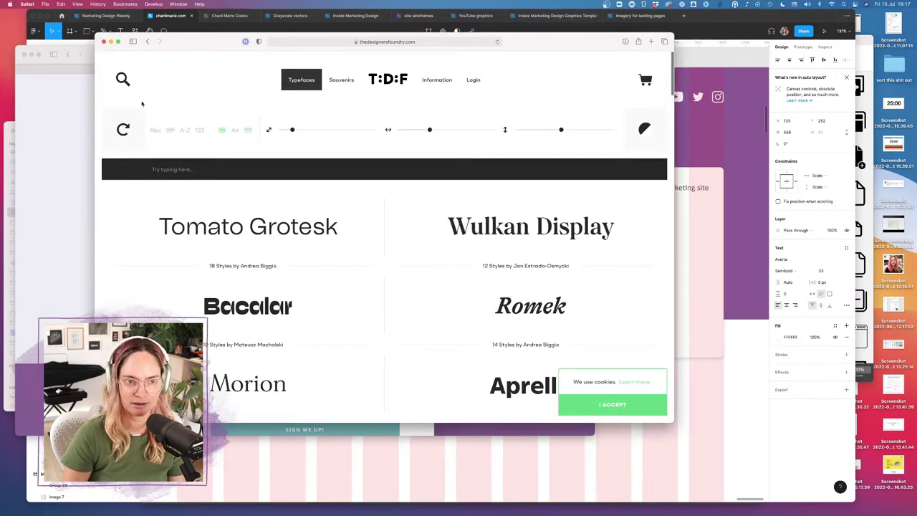
pyautogui.click(123, 79)
pyautogui.write('averta')
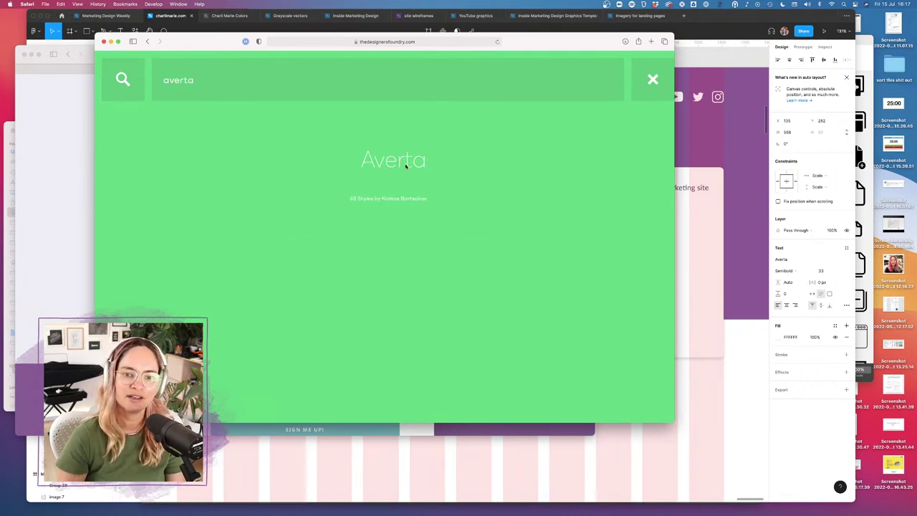
pyautogui.click(405, 164)
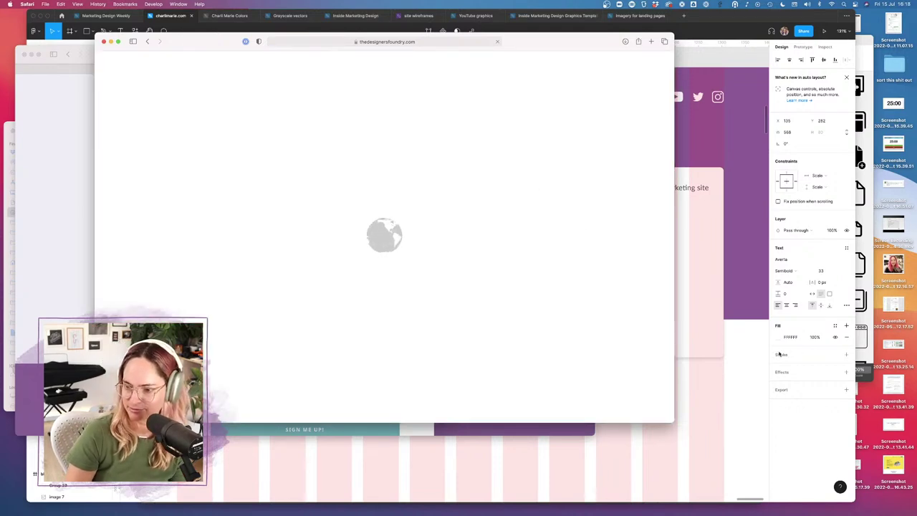
pyautogui.scroll(-5, 341, 284)
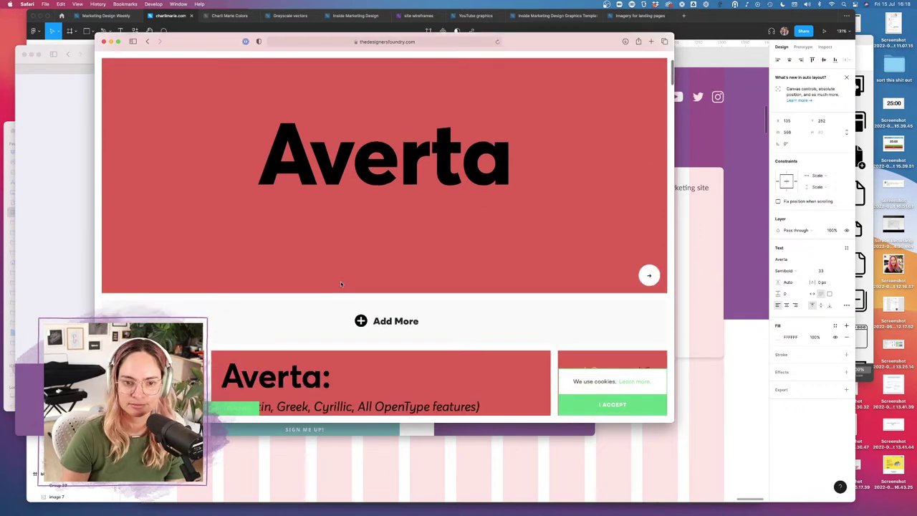
pyautogui.scroll(-5, 341, 284)
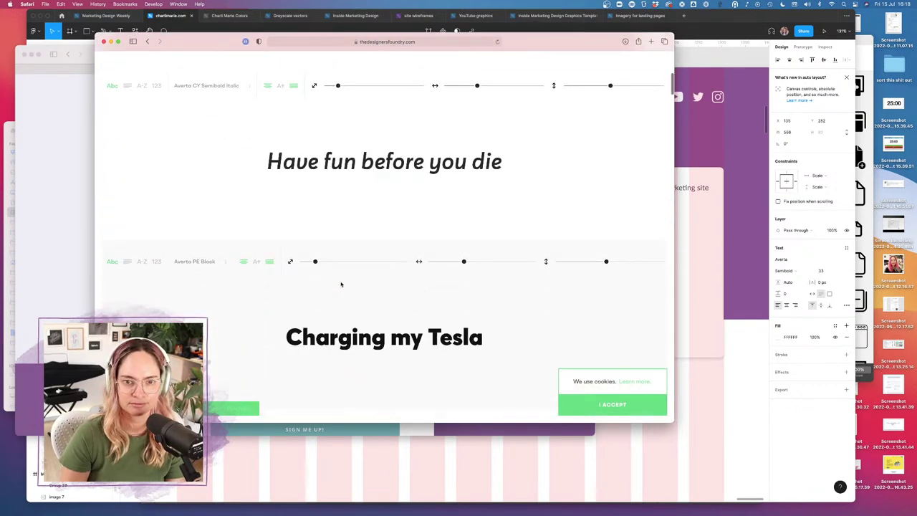
pyautogui.scroll(-6, 341, 284)
pyautogui.scroll(9, 341, 284)
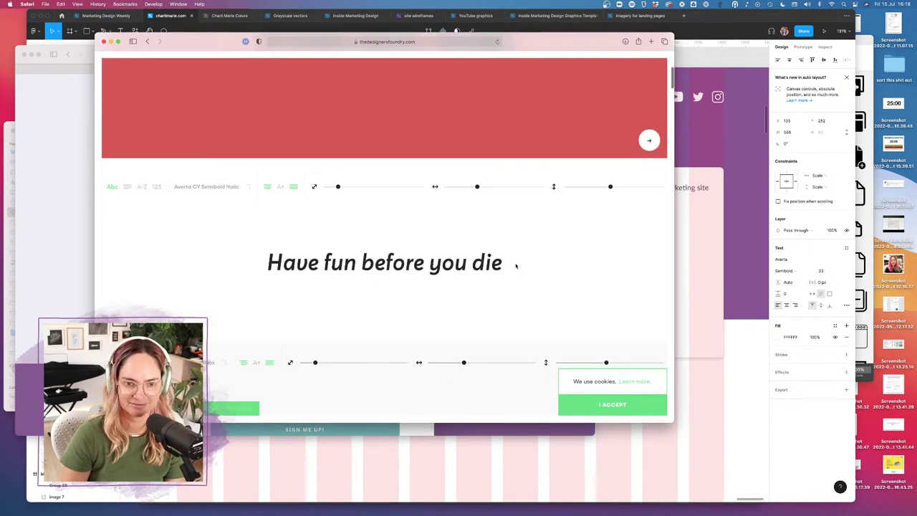
pyautogui.scroll(-12, 411, 292)
pyautogui.scroll(10, 411, 293)
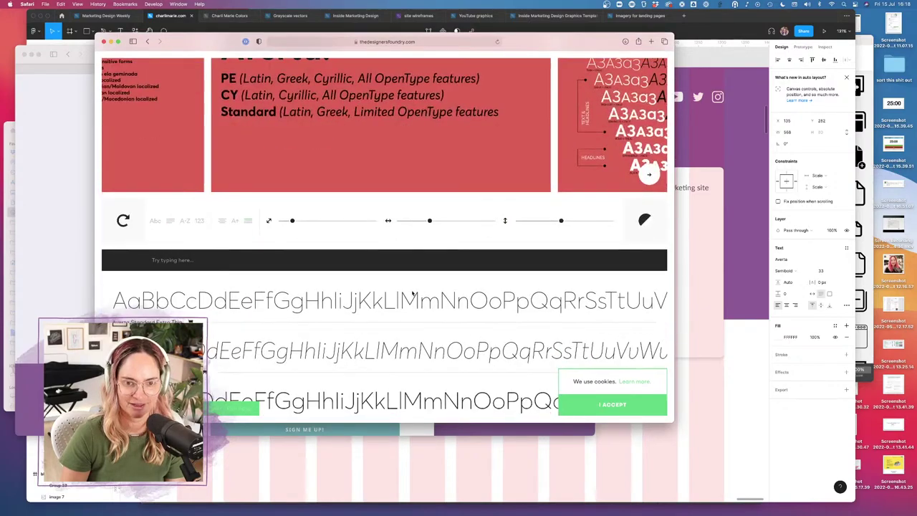
pyautogui.scroll(-5, 411, 292)
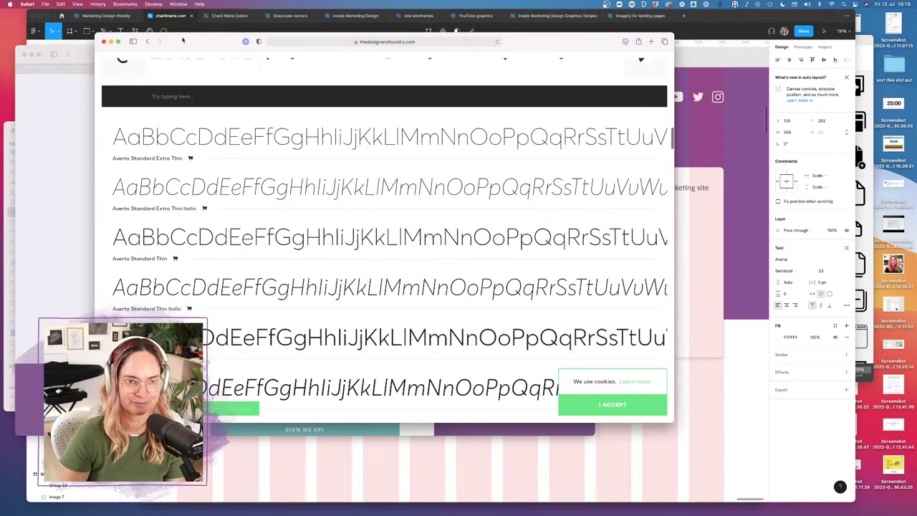
pyautogui.press('super+w')
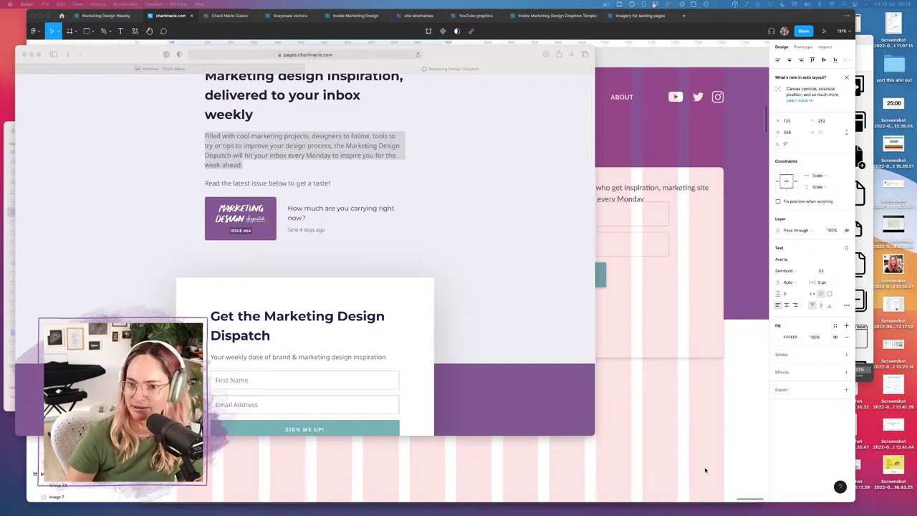
# - Narrow the card's intro text to width 384 and lower the form fields group (Group 38) slightly
pyautogui.click(705, 470)
pyautogui.click(619, 188)
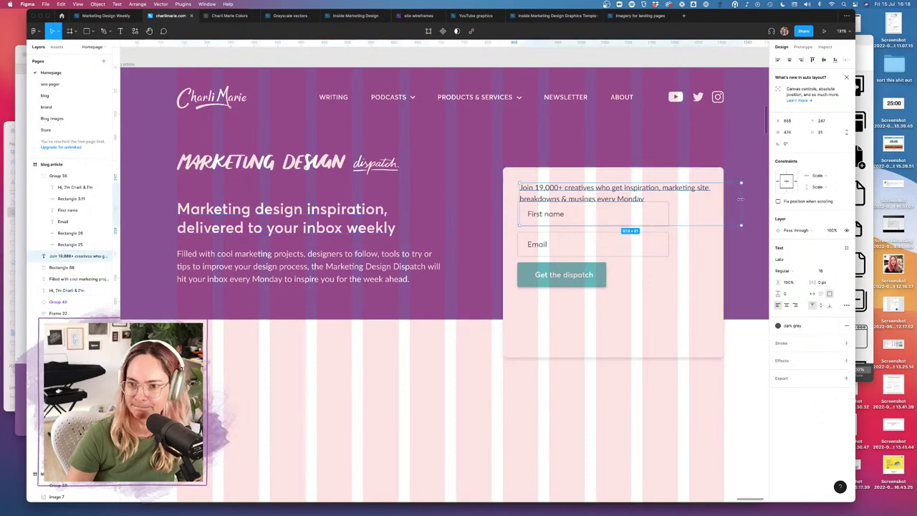
pyautogui.moveTo(740, 199); pyautogui.dragTo(699, 201)
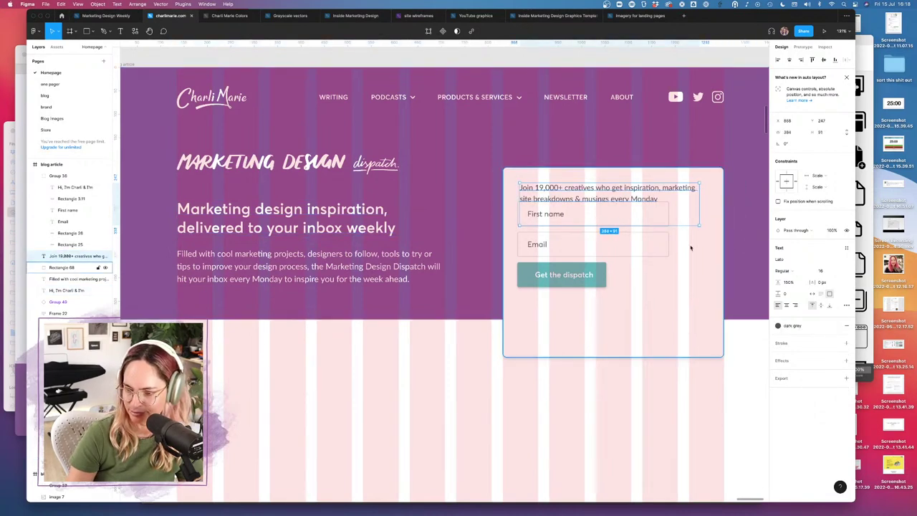
pyautogui.click(558, 217)
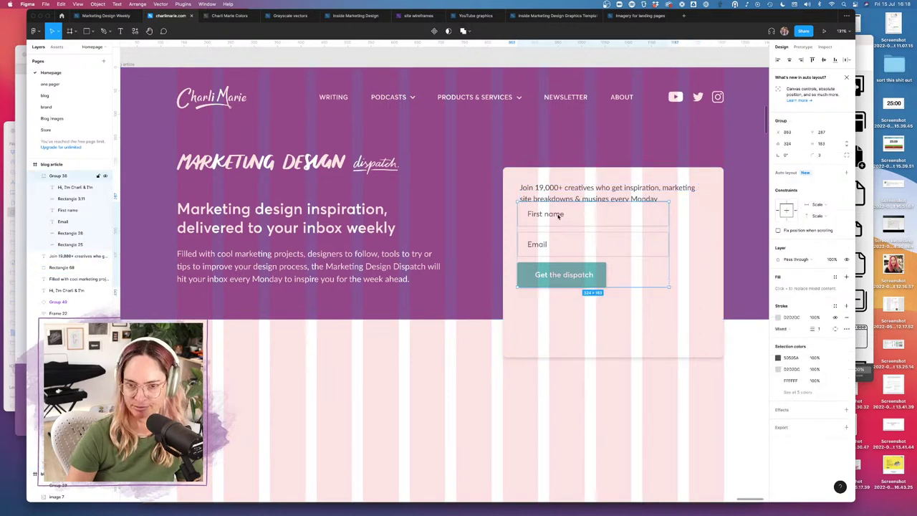
pyautogui.moveTo(559, 216); pyautogui.dragTo(561, 228)
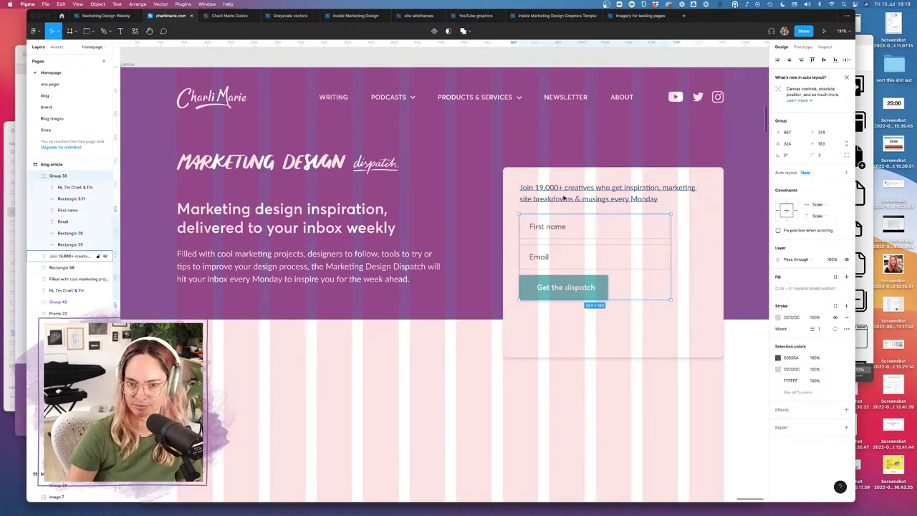
pyautogui.press('super+Tab')
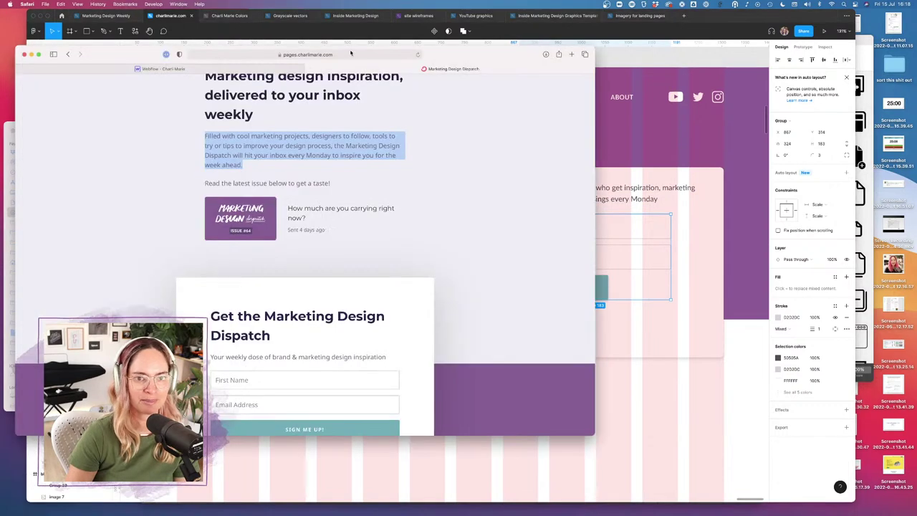
pyautogui.click(336, 54)
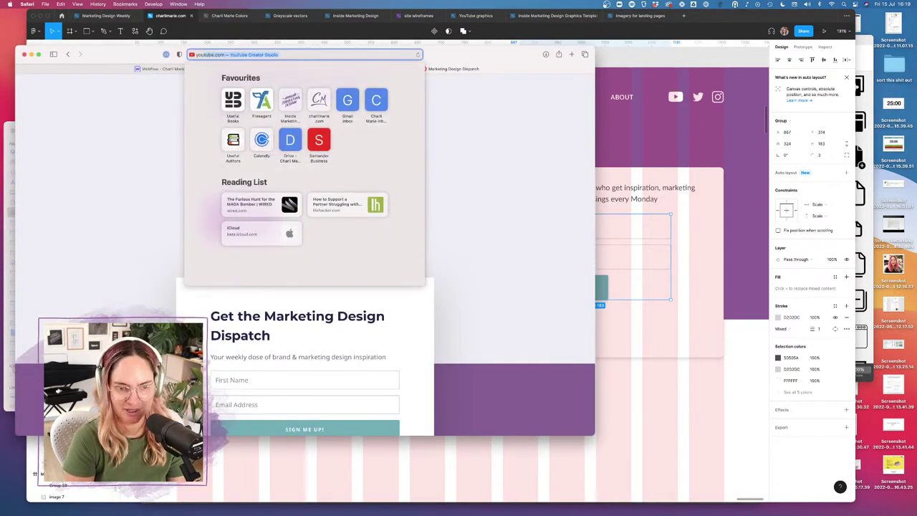
# - Load the YouTube channel page from Safari's address bar
pyautogui.write('you')
pyautogui.press('Right')
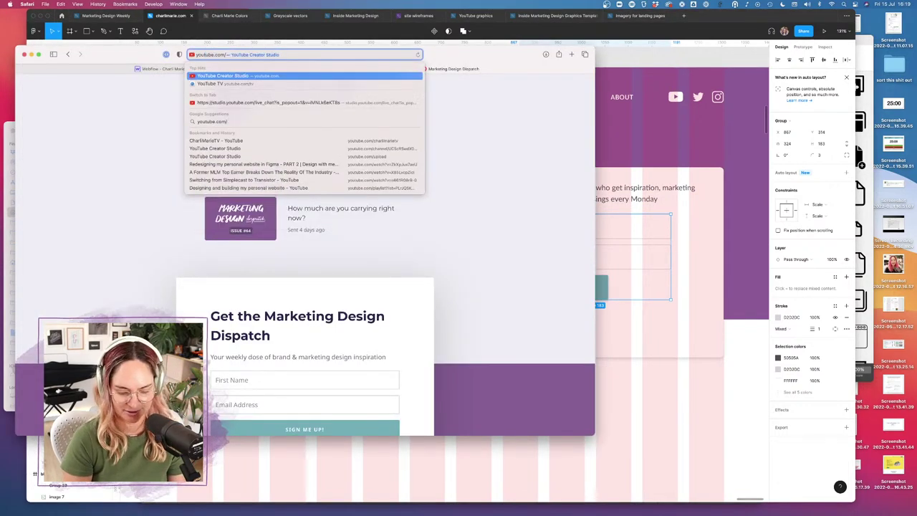
pyautogui.write('charliemarietv')
pyautogui.press('Return')
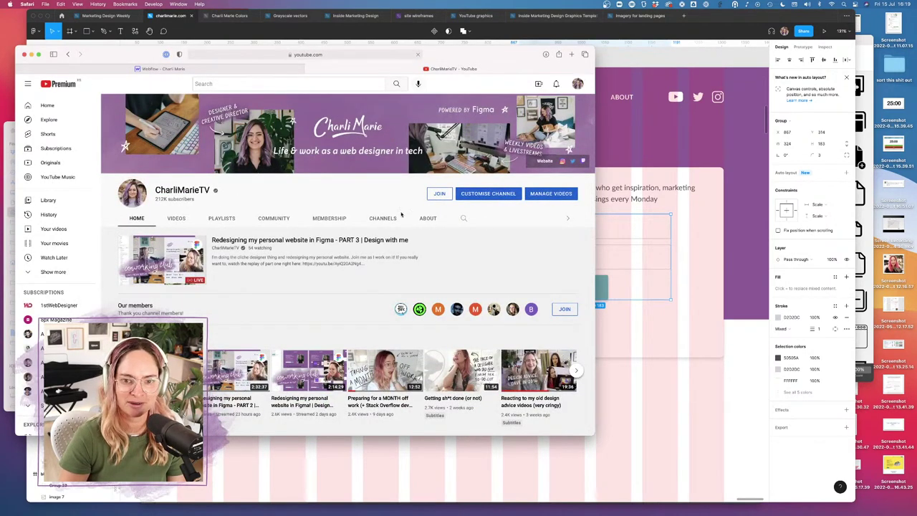
# - Search the channel for 'seanwes', then bring the Figma design back to the front
pyautogui.click(463, 217)
pyautogui.write('se')
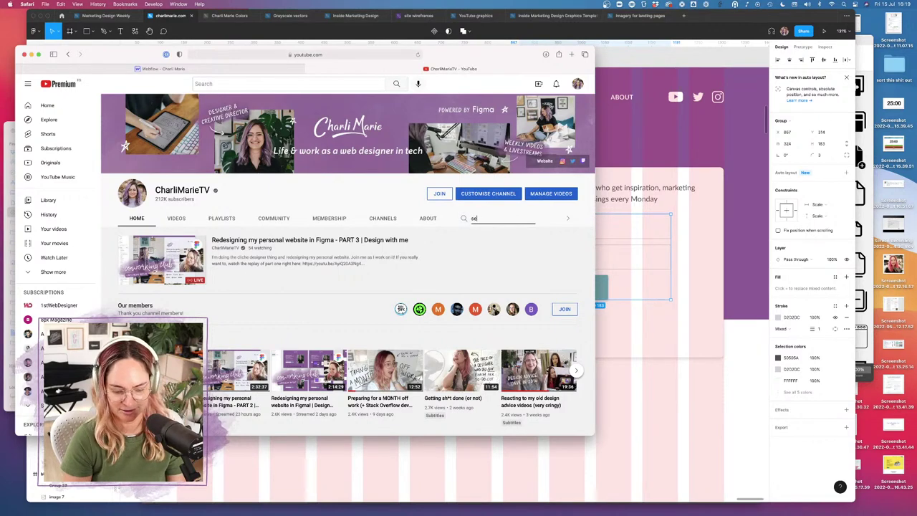
pyautogui.write('anwes')
pyautogui.press('Return')
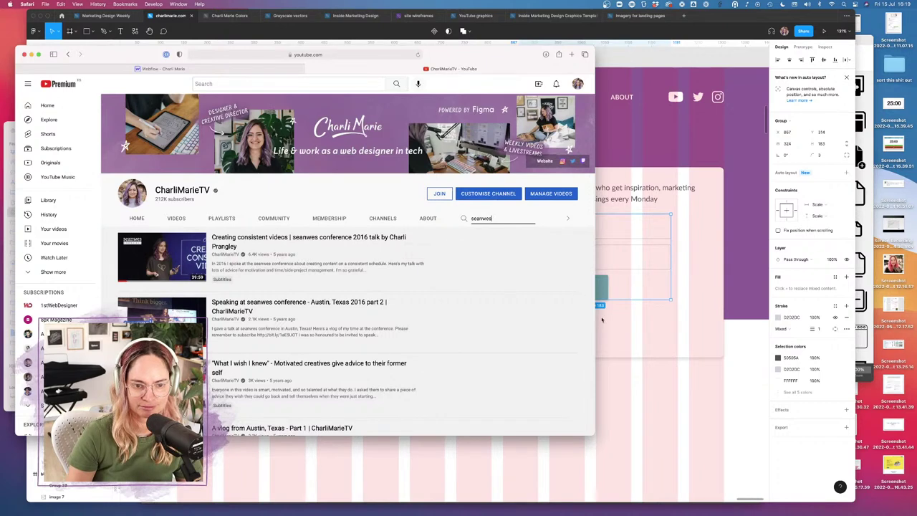
pyautogui.click(641, 409)
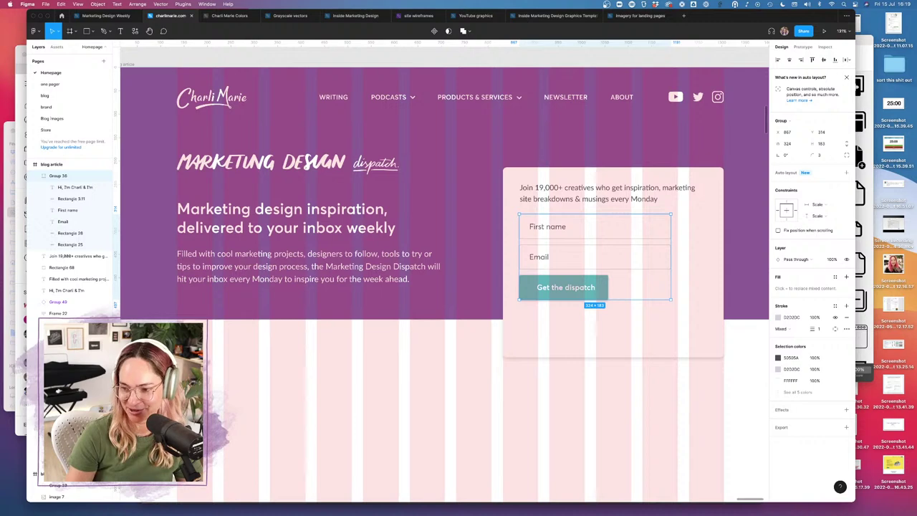
# - Nudge the Get the dispatch button slightly down inside Group 38
pyautogui.click(680, 454)
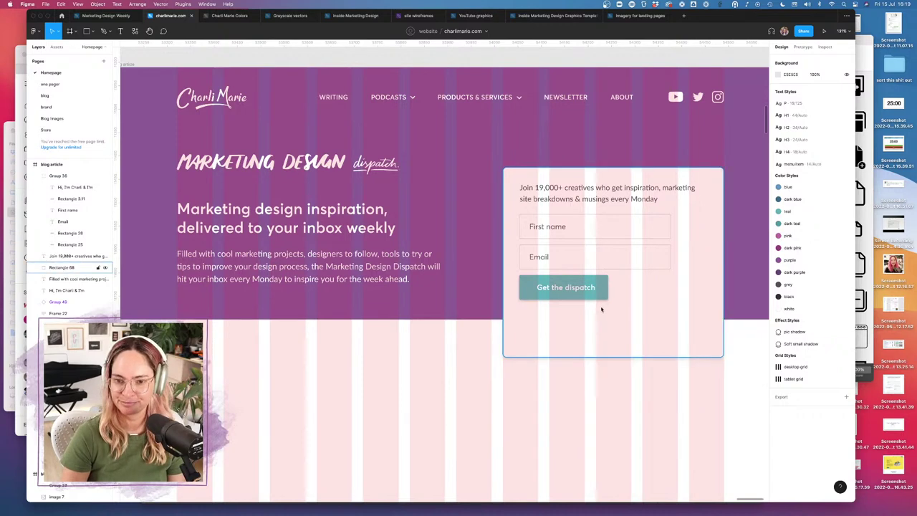
pyautogui.click(600, 310)
pyautogui.doubleClick(565, 287)
pyautogui.keyDown('shift'); pyautogui.click(602, 280); pyautogui.keyUp('shift')
pyautogui.press('Down')
pyautogui.press('Down')
pyautogui.press('Down')
pyautogui.press('Down')
pyautogui.press('Down')
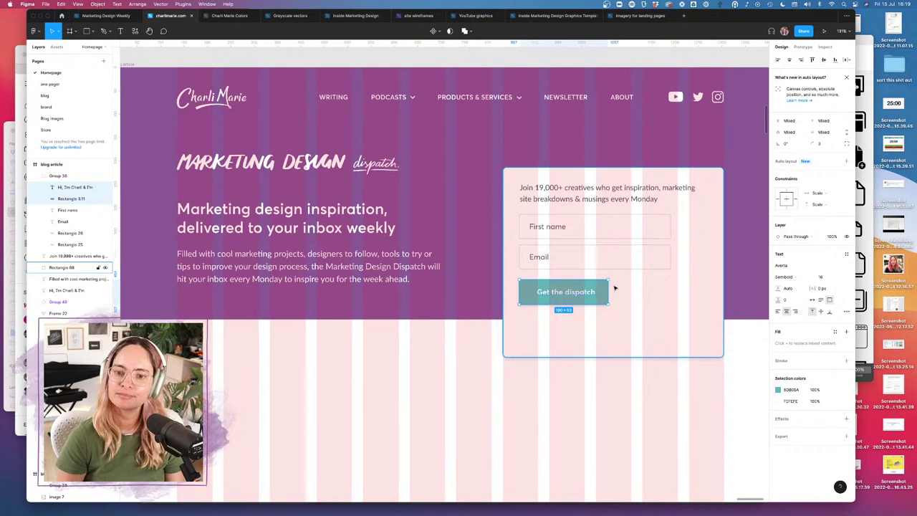
# - Trim the signup card to 472 × 342 and shift the card slightly lower
pyautogui.click(656, 338)
pyautogui.moveTo(627, 356); pyautogui.dragTo(627, 329)
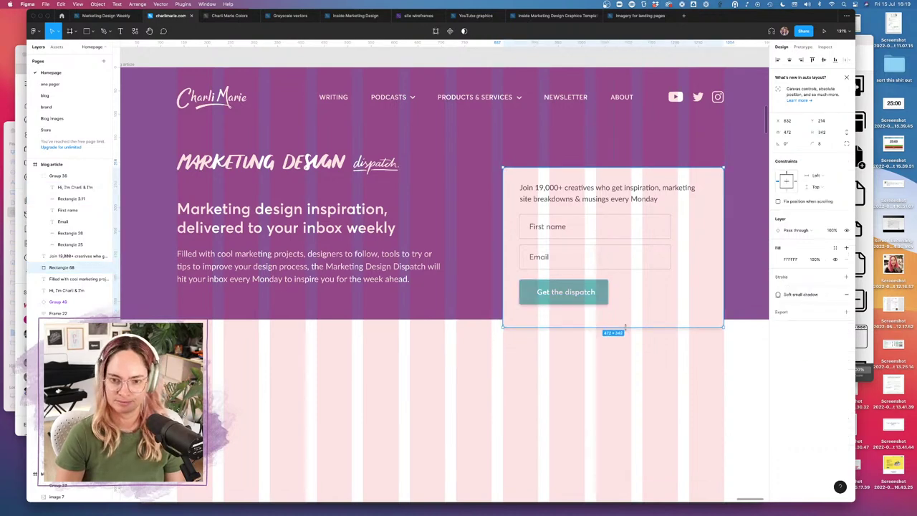
pyautogui.click(669, 367)
pyautogui.moveTo(714, 365); pyautogui.dragTo(586, 235)
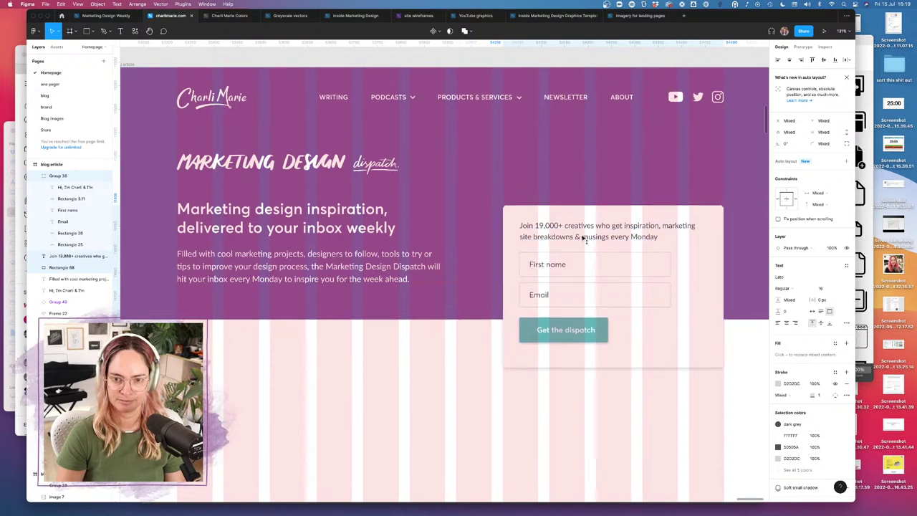
pyautogui.click(389, 427)
pyautogui.scroll(-2, 389, 427)
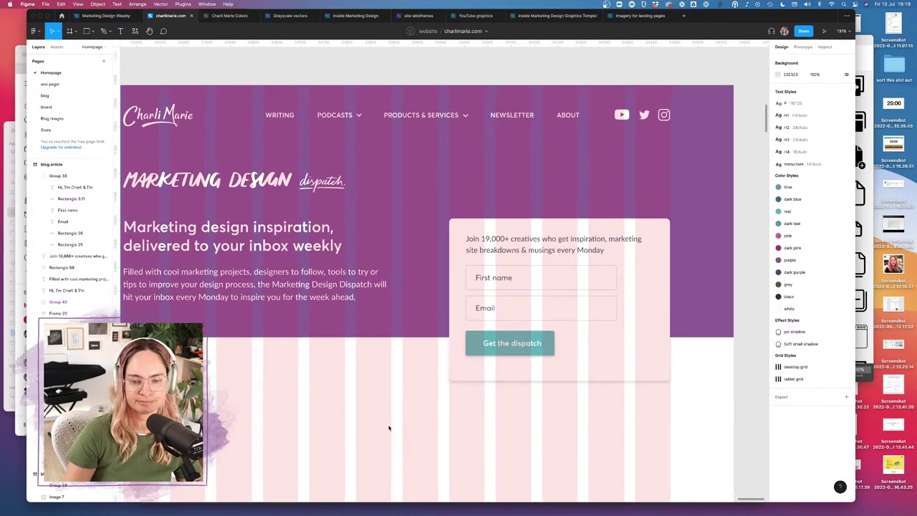
pyautogui.scroll(-1, 389, 428)
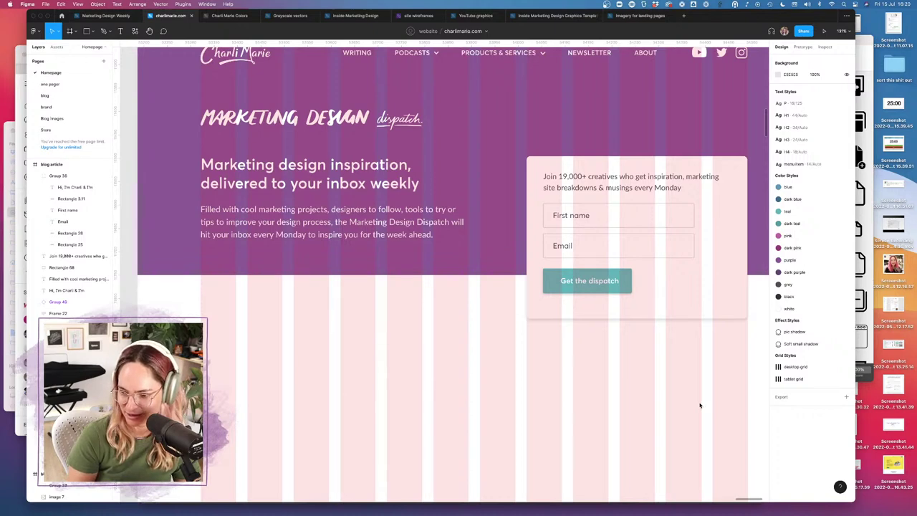
pyautogui.scroll(-10, 699, 405)
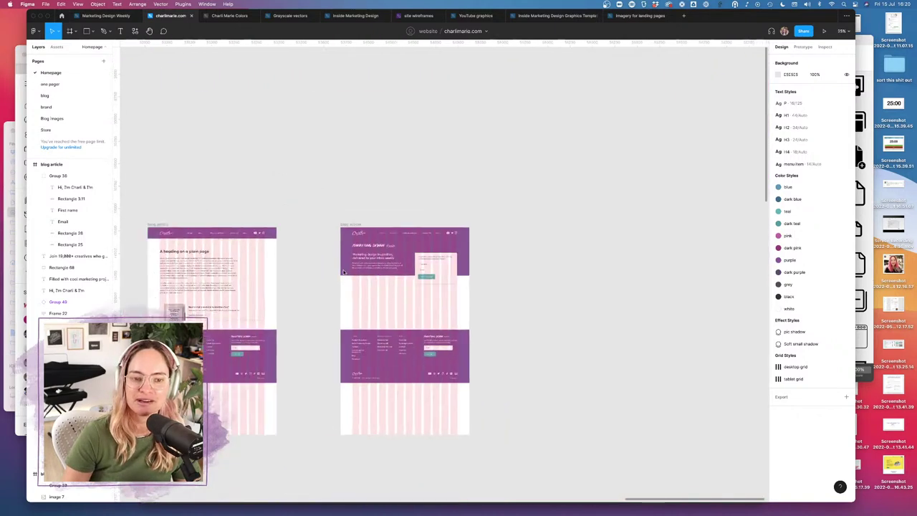
pyautogui.hscroll(-5, 343, 272)
pyautogui.scroll(8, 329, 351)
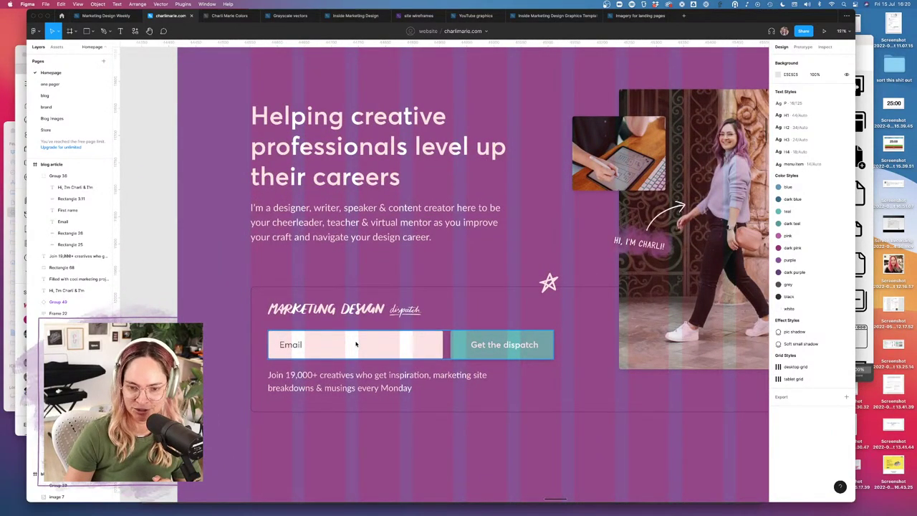
pyautogui.scroll(-10, 434, 344)
pyautogui.scroll(5, 433, 344)
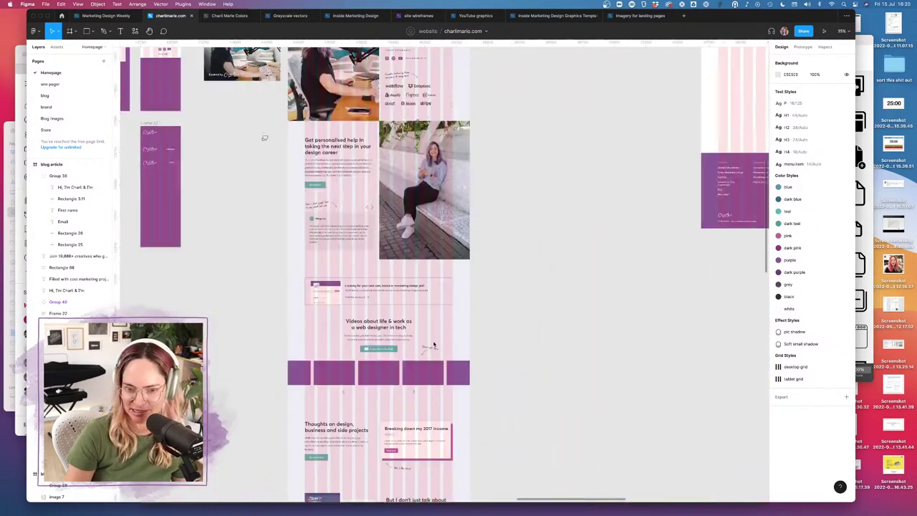
pyautogui.scroll(-5, 433, 345)
pyautogui.scroll(-3, 433, 345)
pyautogui.scroll(8, 438, 360)
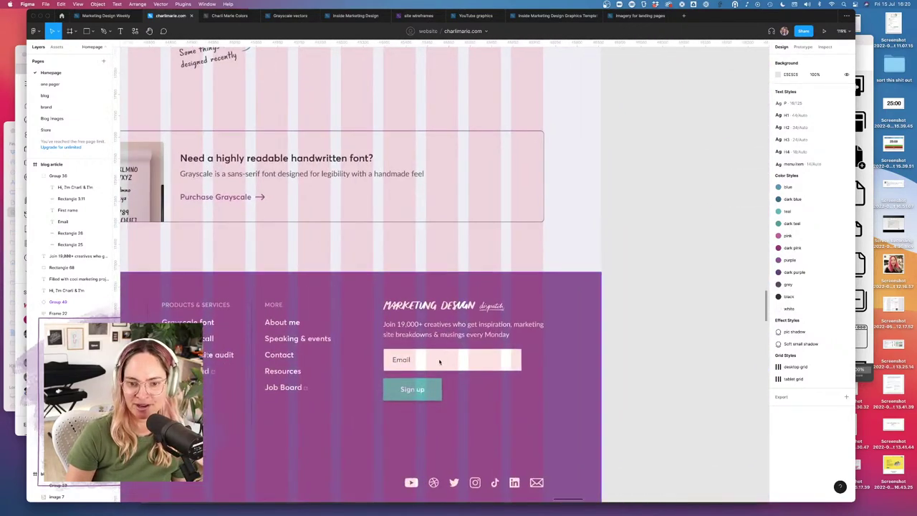
pyautogui.scroll(-6, 441, 361)
pyautogui.scroll(-10, 534, 337)
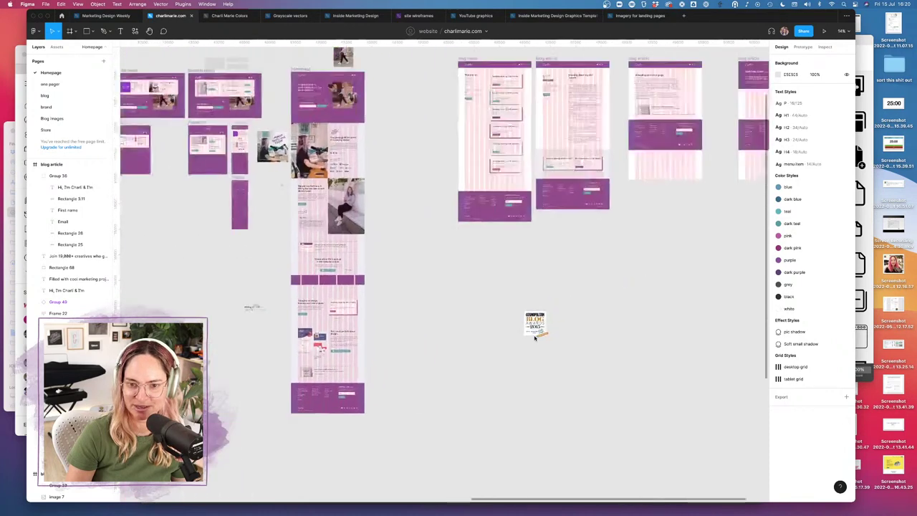
pyautogui.scroll(8, 444, 260)
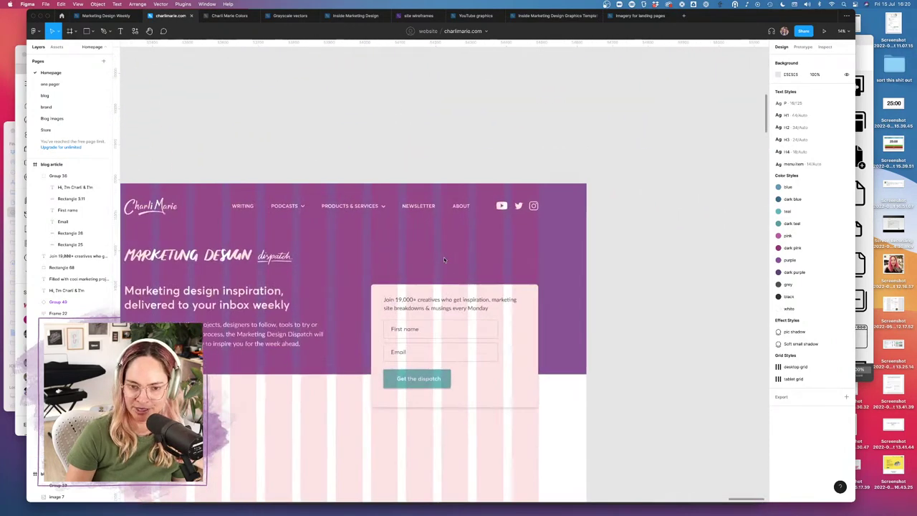
pyautogui.scroll(2, 444, 260)
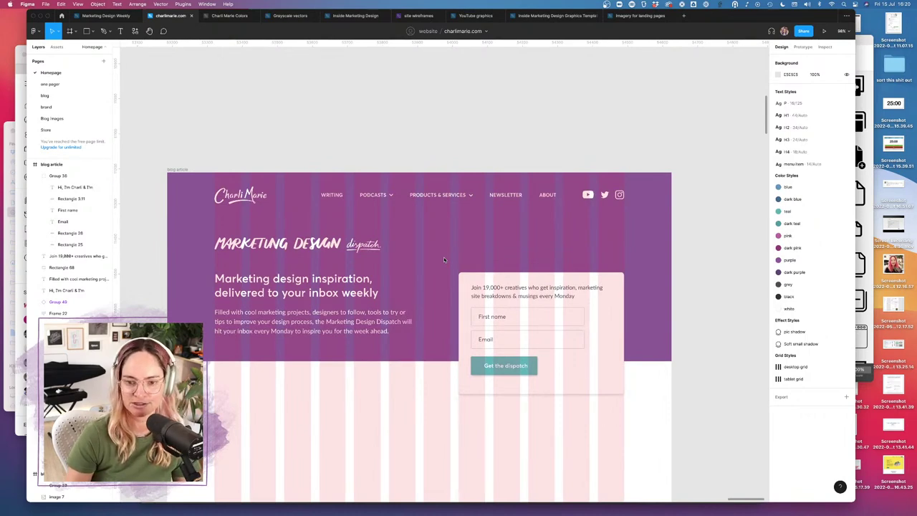
# - Shorten the signup card a little more around its form
pyautogui.doubleClick(521, 366)
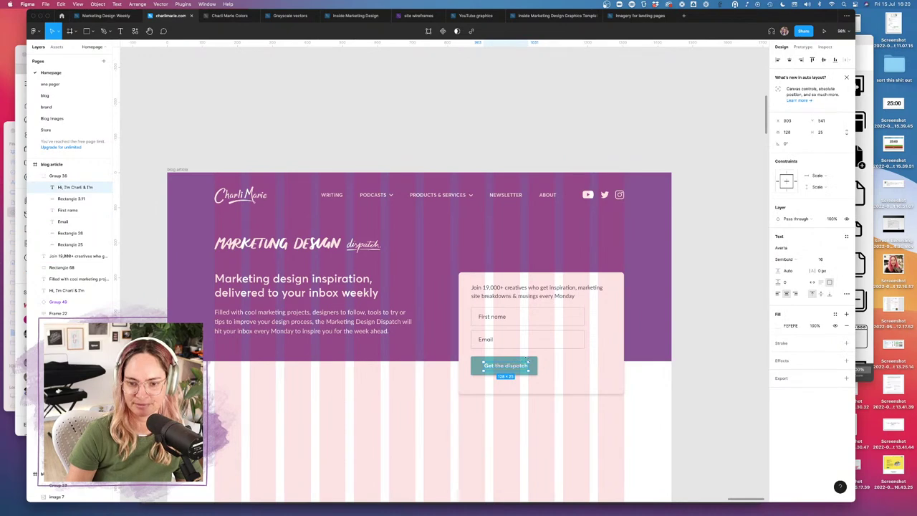
pyautogui.keyDown('shift'); pyautogui.click(522, 357); pyautogui.keyUp('shift')
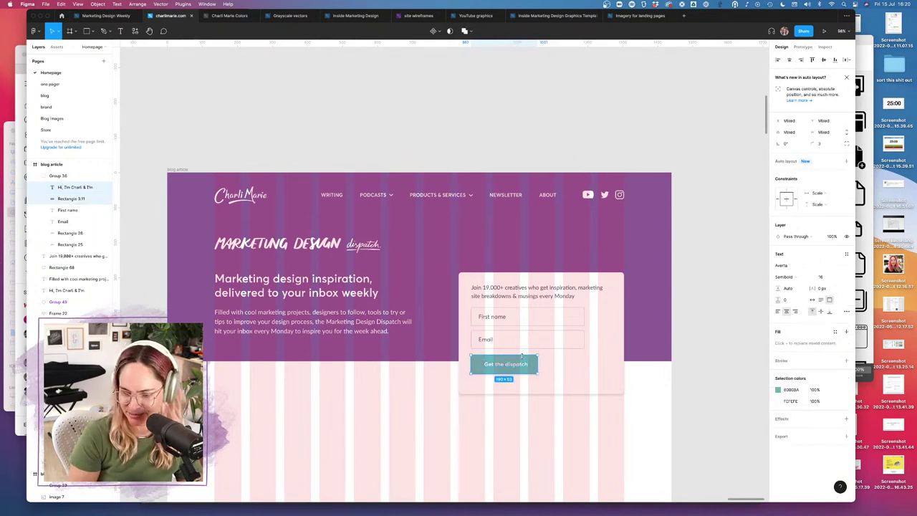
pyautogui.click(565, 390)
pyautogui.moveTo(565, 392); pyautogui.dragTo(565, 387)
pyautogui.click(499, 410)
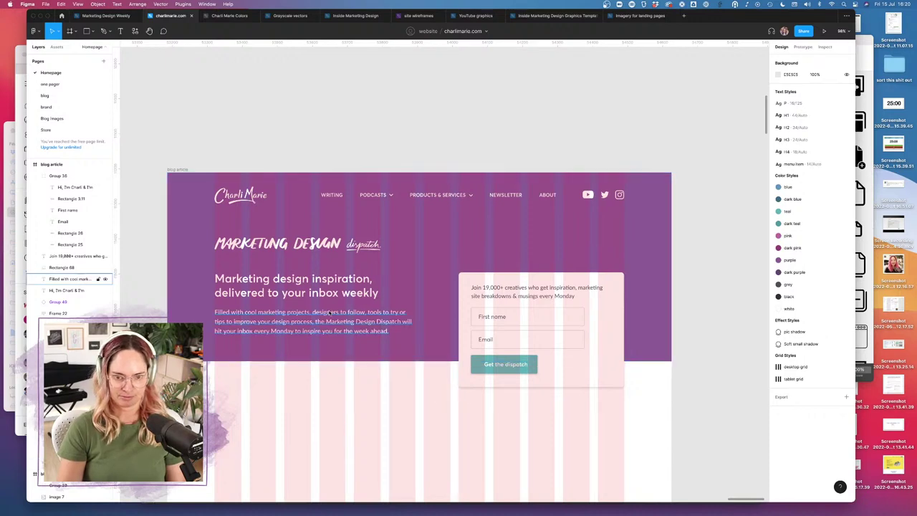
# - Move the headline and intro paragraph below the purple header and colour them dark grey 303637
pyautogui.click(384, 315)
pyautogui.keyDown('shift'); pyautogui.click(321, 281); pyautogui.keyUp('shift')
pyautogui.moveTo(331, 290); pyautogui.dragTo(335, 407)
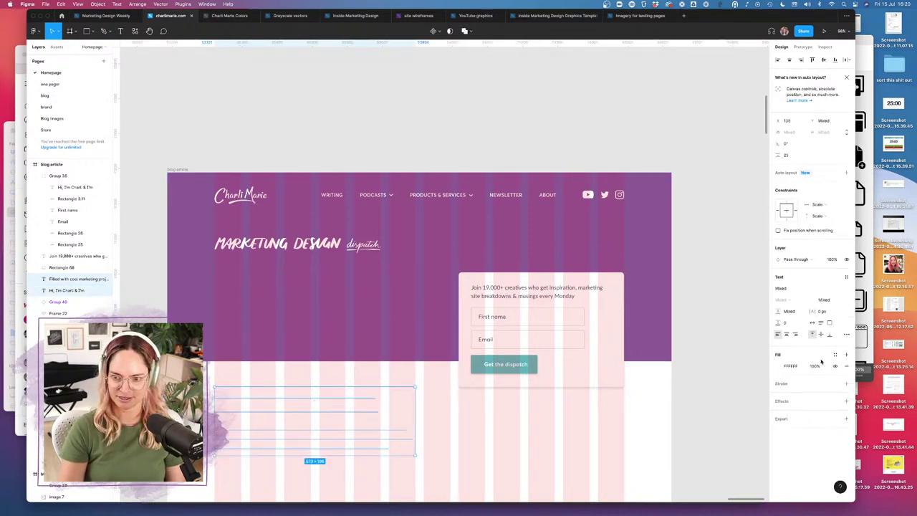
pyautogui.click(777, 366)
pyautogui.click(692, 467)
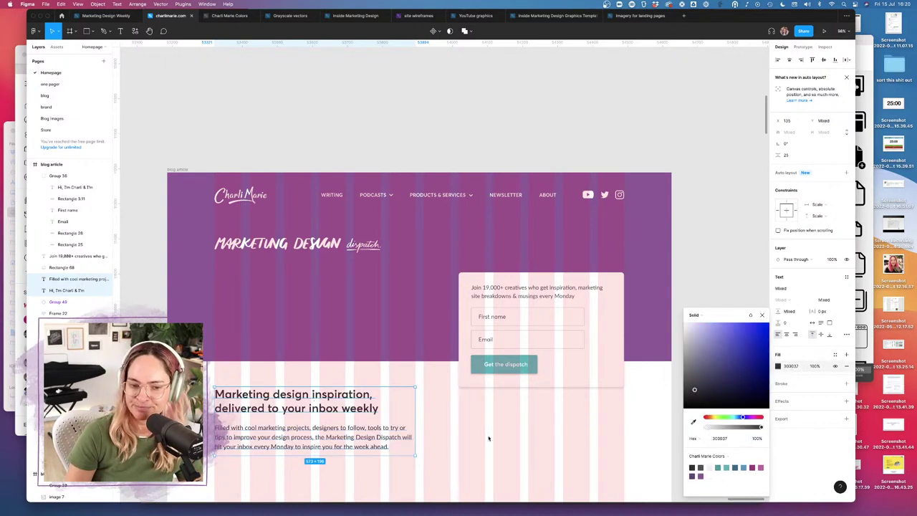
pyautogui.click(342, 432)
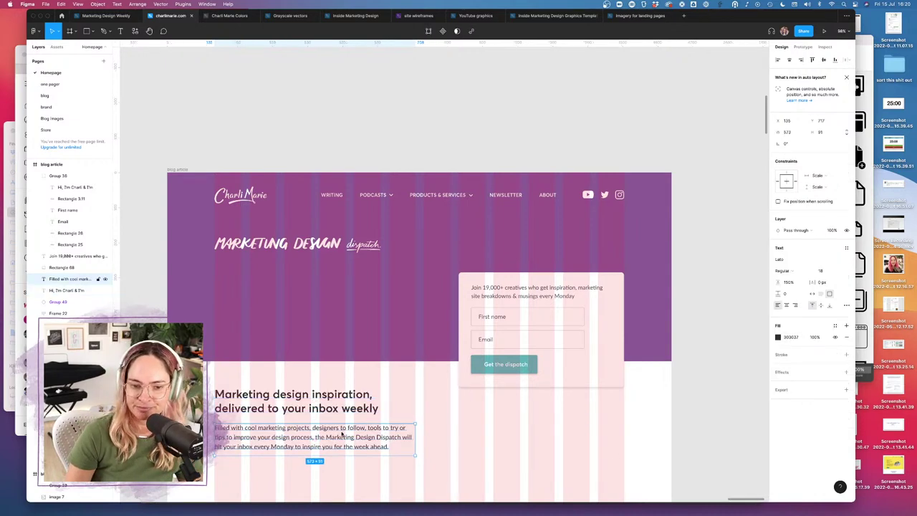
pyautogui.click(777, 336)
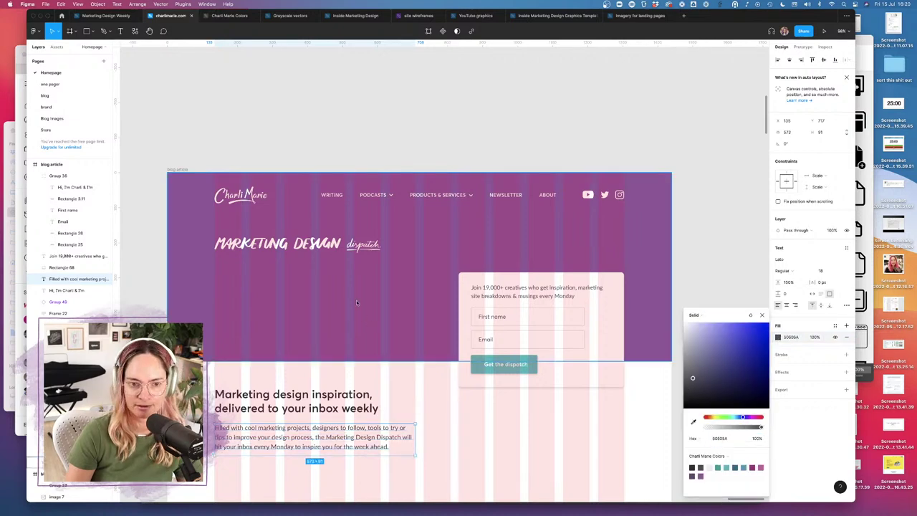
# - Enlarge the MARKETING DESIGN dispatch title and shorten the purple header to 262 px
pyautogui.click(331, 252)
pyautogui.click(380, 248)
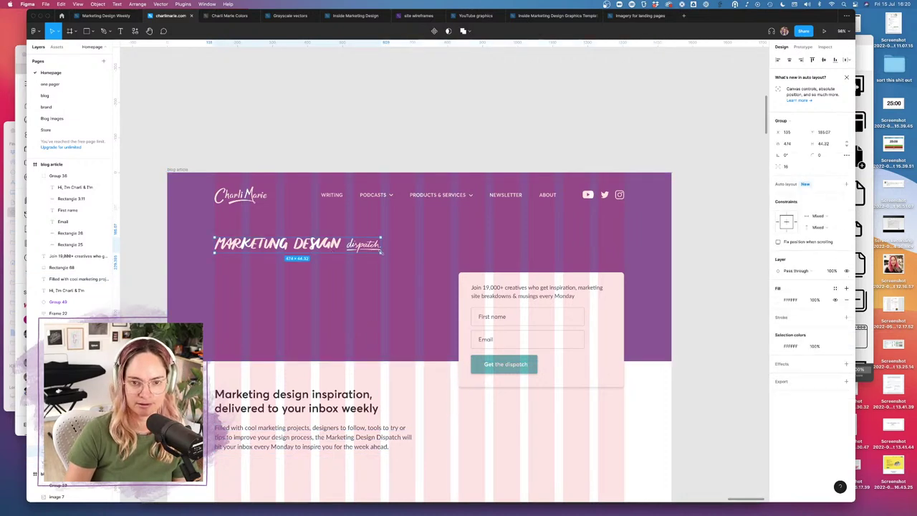
pyautogui.moveTo(380, 250); pyautogui.dragTo(412, 260)
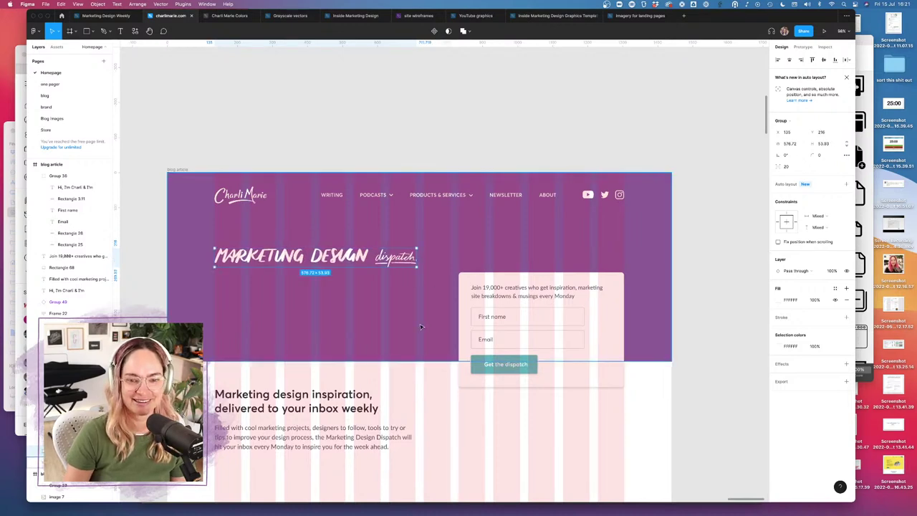
pyautogui.click(419, 358)
pyautogui.moveTo(422, 361); pyautogui.dragTo(421, 295)
pyautogui.click(630, 413)
# - Move the signup card, headline and intro paragraph up against the shortened header
pyautogui.click(466, 282)
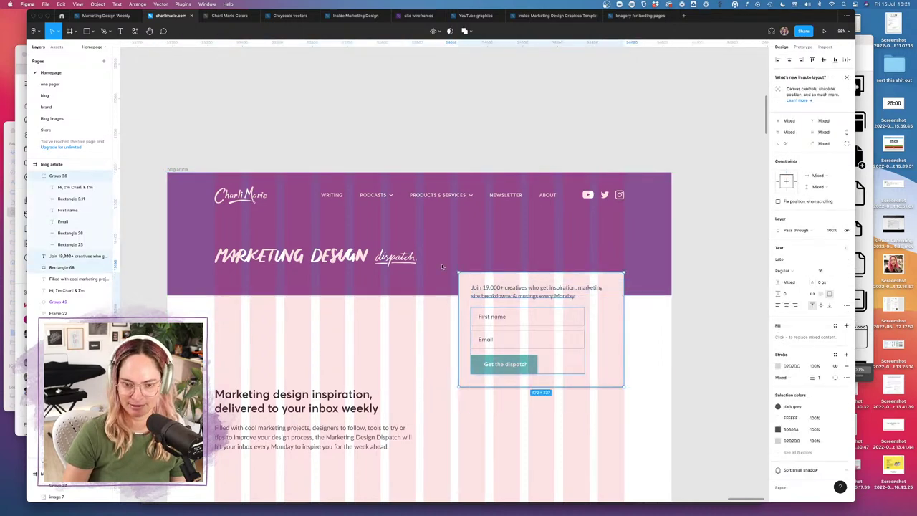
pyautogui.moveTo(554, 334); pyautogui.dragTo(554, 304)
pyautogui.click(280, 404)
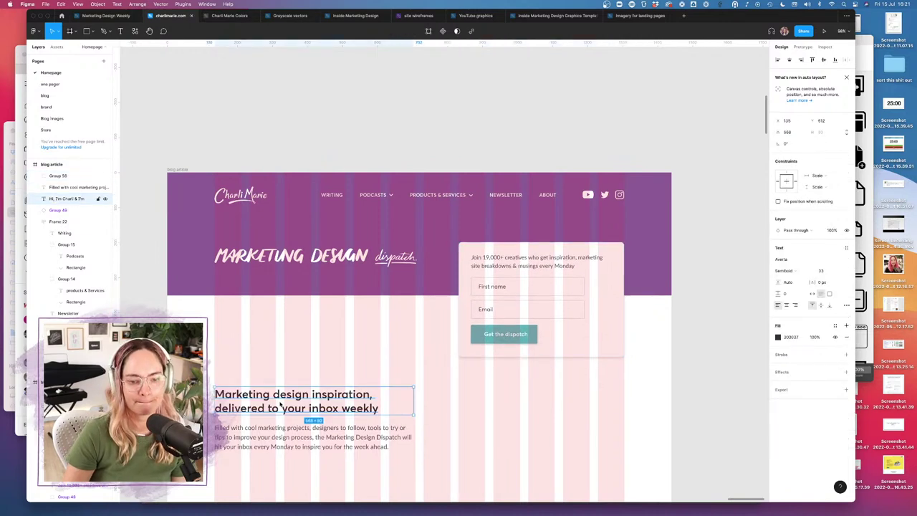
pyautogui.keyDown('shift'); pyautogui.click(345, 439); pyautogui.keyUp('shift')
pyautogui.moveTo(344, 440); pyautogui.dragTo(342, 369)
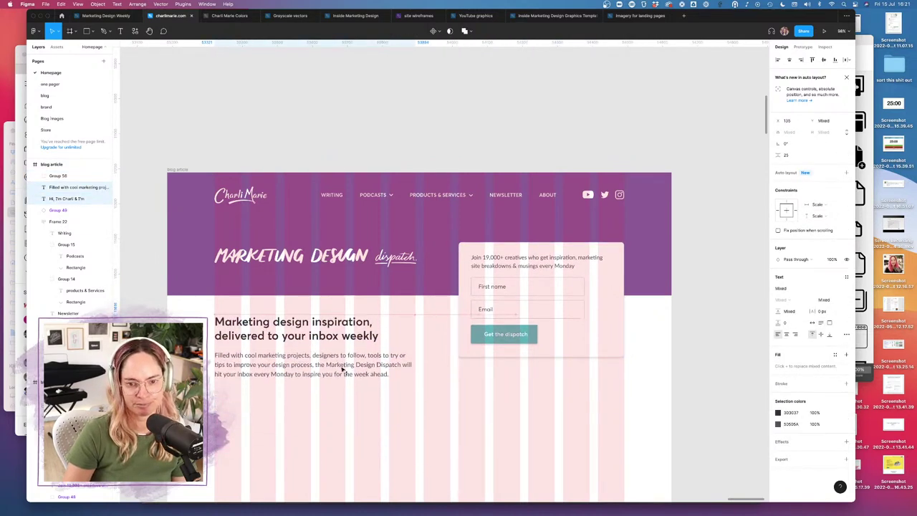
pyautogui.click(462, 436)
pyautogui.scroll(-3, 463, 437)
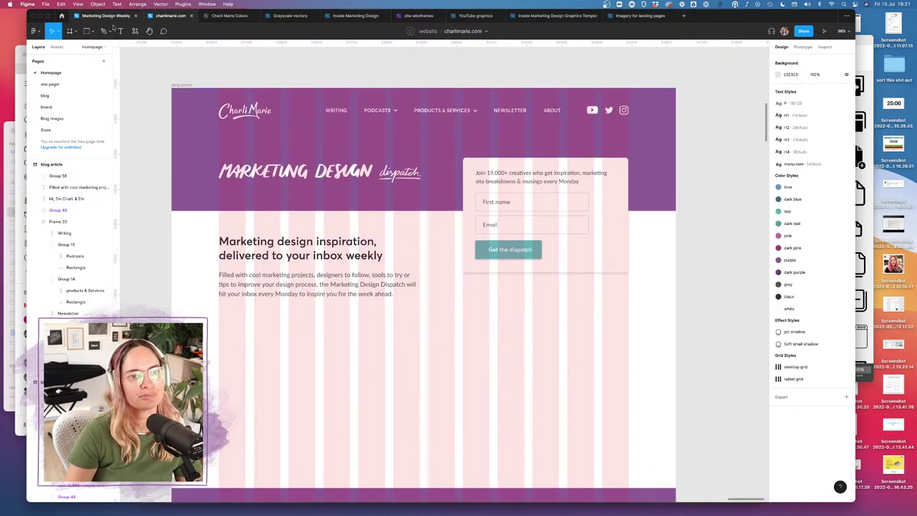
# - Draw a grey placeholder block and duplicate it rightward into a row of four
pyautogui.press('f')
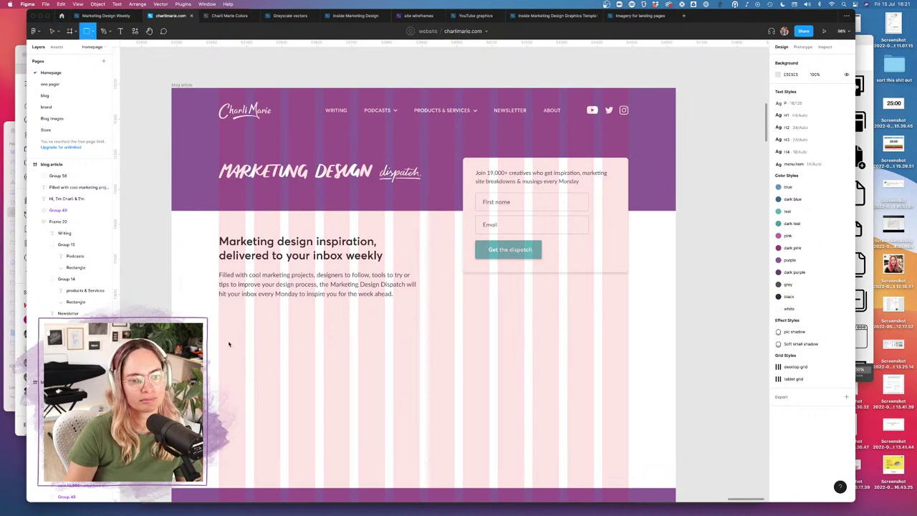
pyautogui.moveTo(218, 350)
pyautogui.mouseDown()
pyautogui.moveTo(301, 469)
pyautogui.moveTo(313, 443)
pyautogui.mouseUp()
pyautogui.keyDown('alt'); pyautogui.moveTo(266, 403); pyautogui.dragTo(365, 404); pyautogui.keyUp('alt')
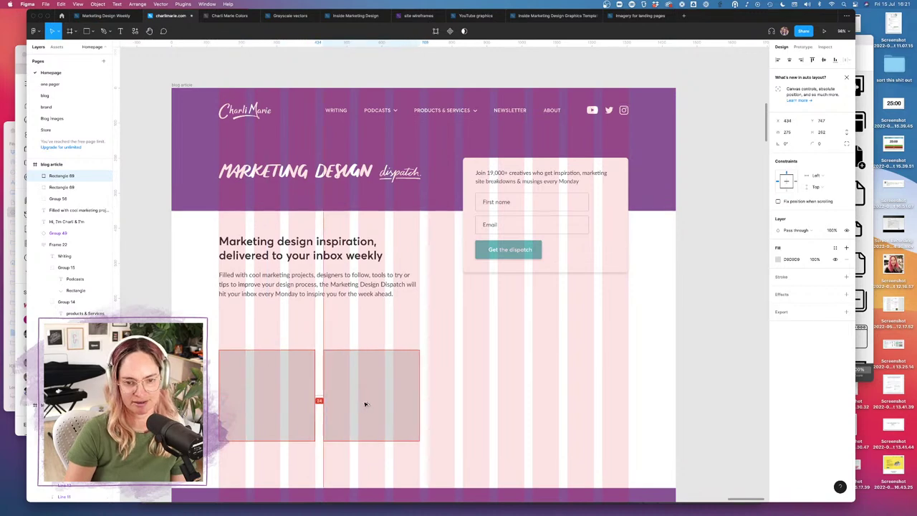
pyautogui.press('super+d')
pyautogui.moveTo(454, 386); pyautogui.dragTo(552, 370)
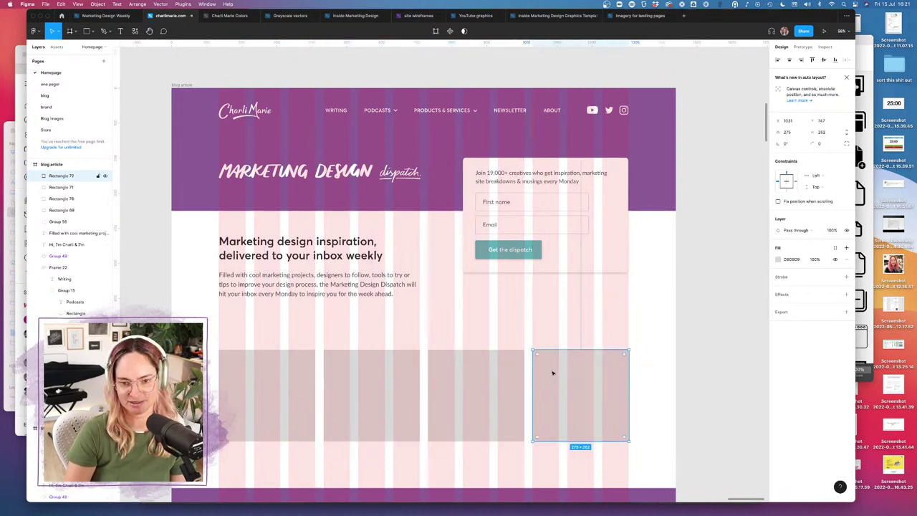
pyautogui.click(531, 308)
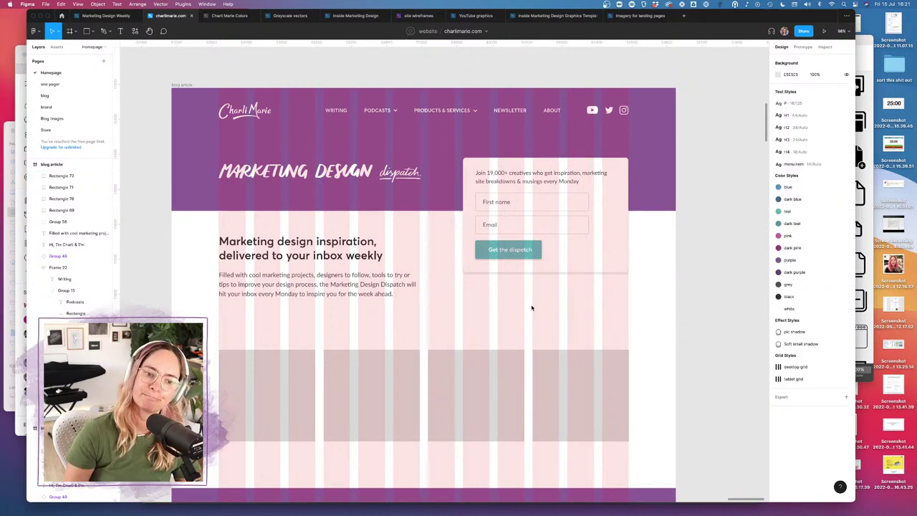
pyautogui.scroll(-10, 531, 308)
# - Select the handwritten 'Share your thoughts on the article' note and its arrow
pyautogui.hscroll(-8, 350, 315)
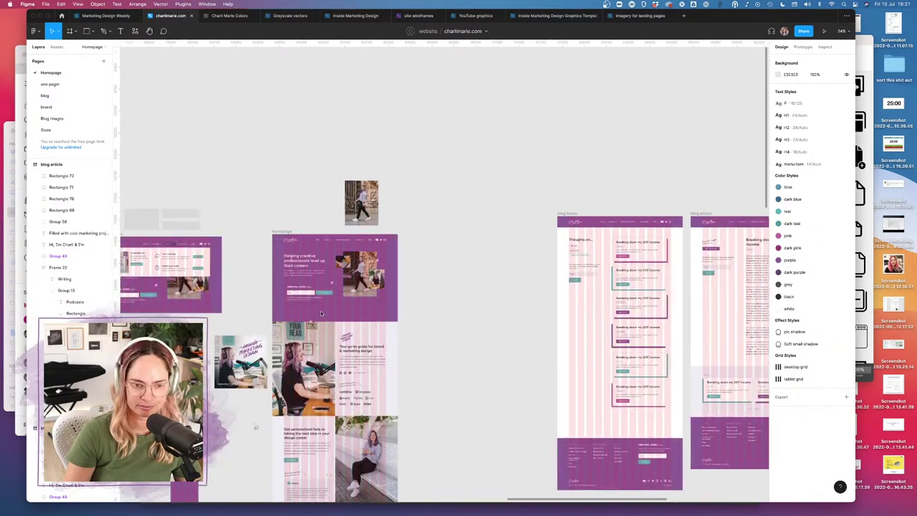
pyautogui.scroll(5, 584, 237)
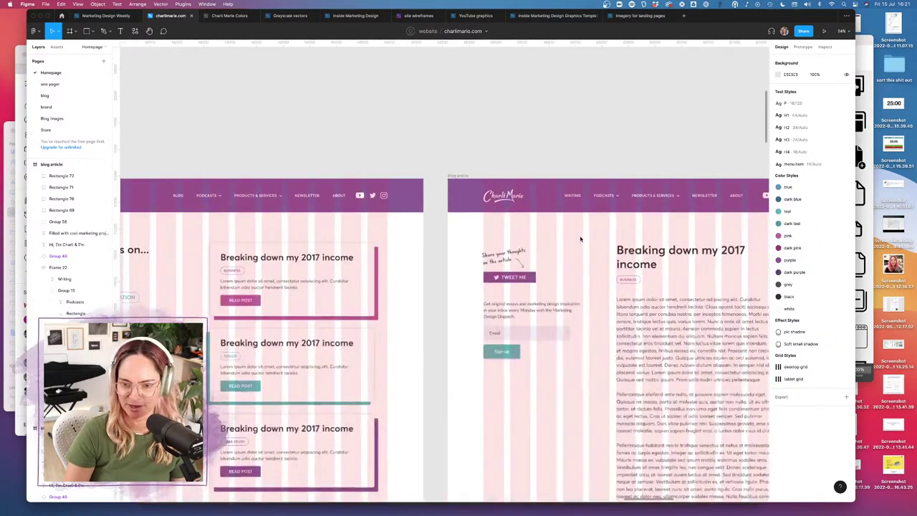
pyautogui.click(499, 255)
pyautogui.keyDown('shift'); pyautogui.click(499, 254); pyautogui.keyUp('shift')
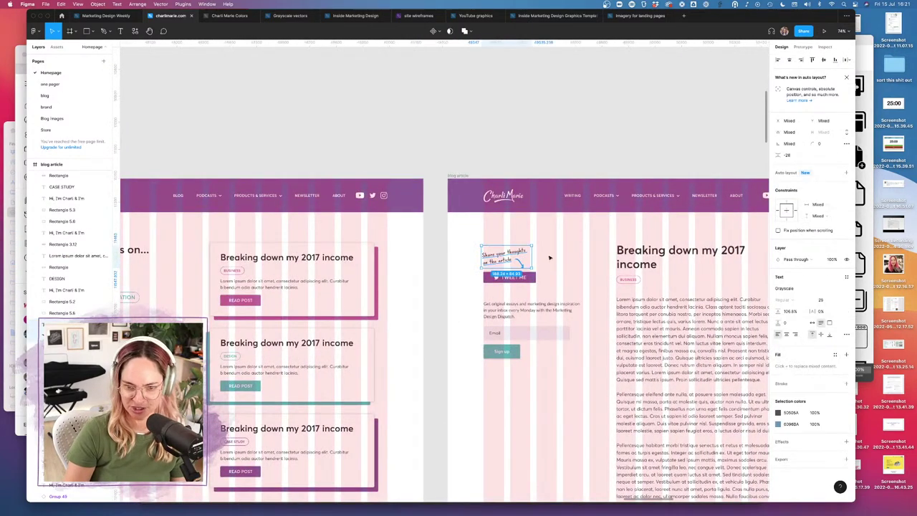
# - Paste the note and arrow into the newsletter page above the grey placeholders
pyautogui.scroll(-5, 555, 258)
pyautogui.hscroll(6, 555, 258)
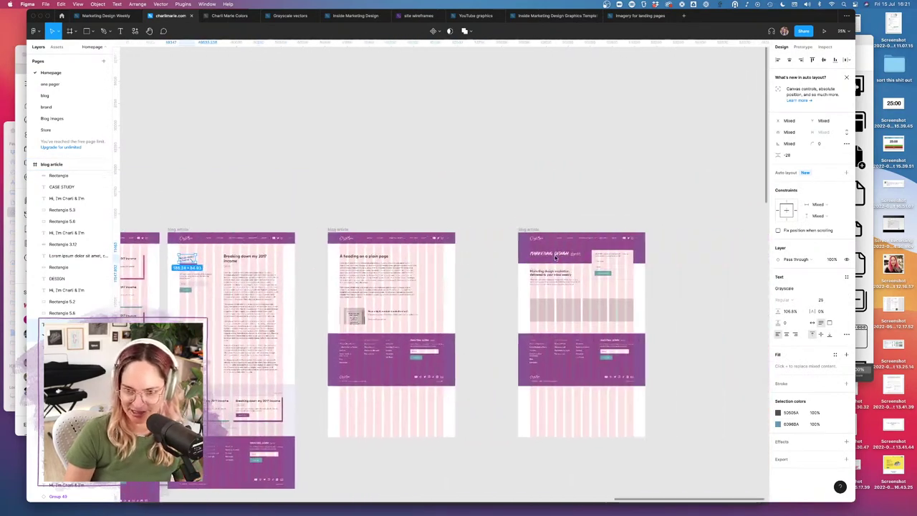
pyautogui.scroll(10, 523, 336)
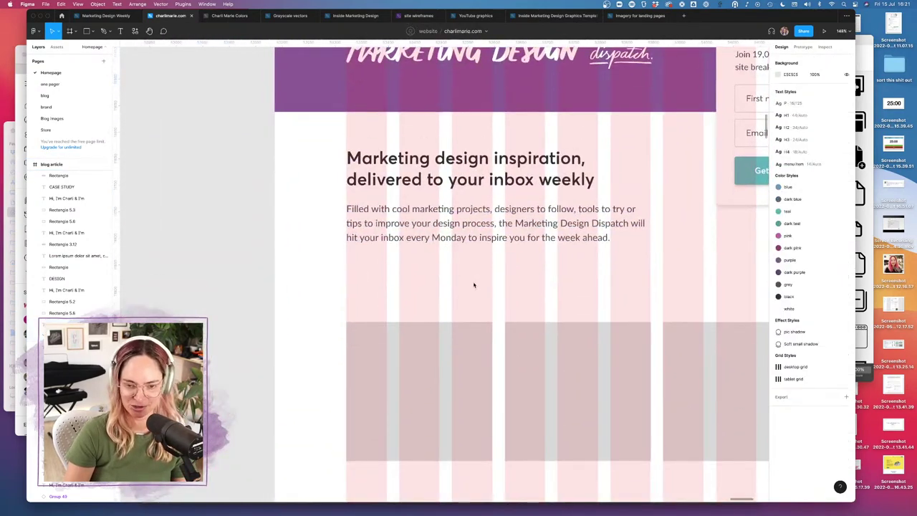
pyautogui.press('super+v')
pyautogui.moveTo(443, 276); pyautogui.dragTo(398, 295)
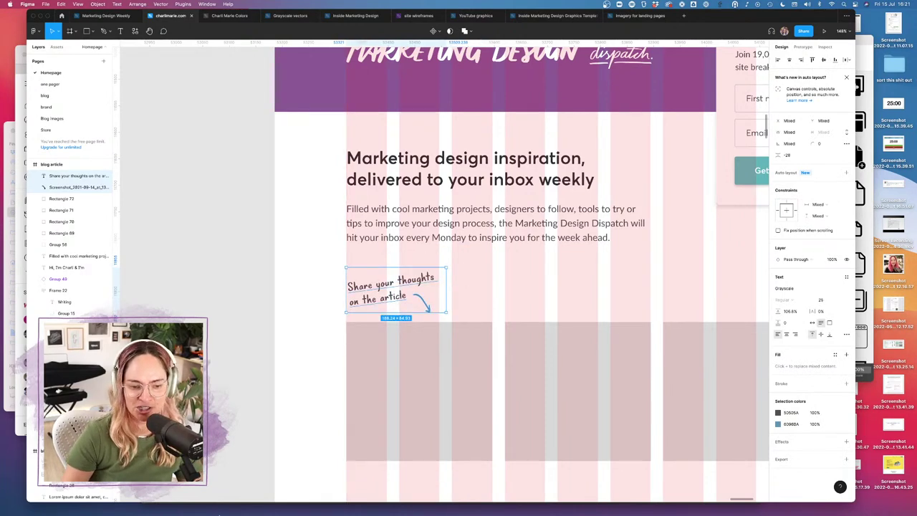
pyautogui.click(143, 499)
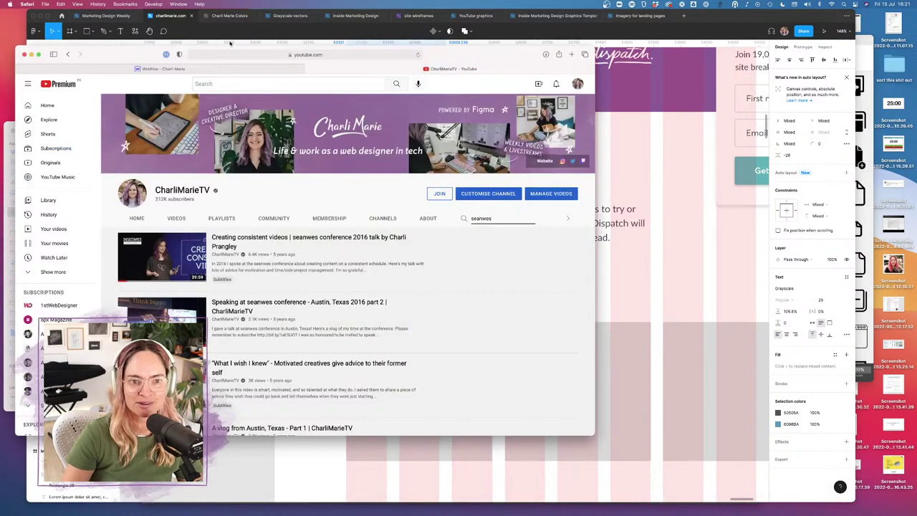
# - Go back to the Dispatch signup page in Safari, copy its address, and return to Figma
pyautogui.click(68, 54)
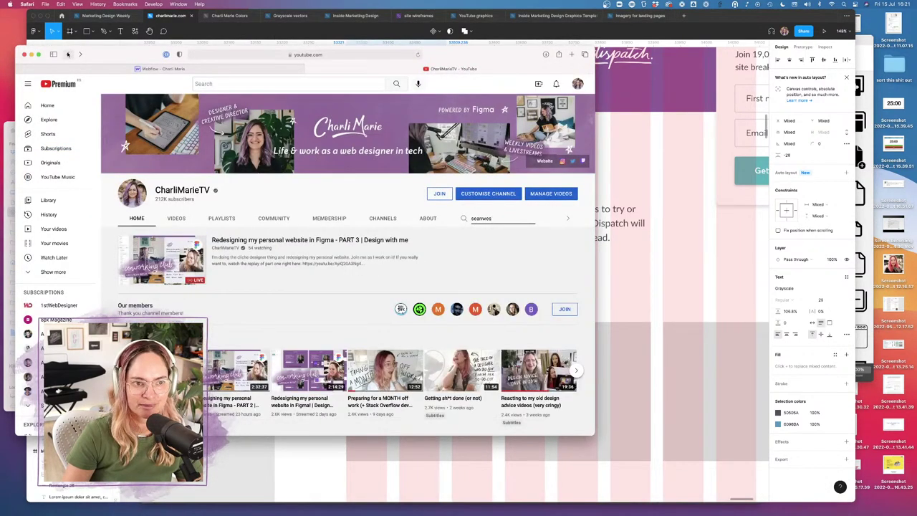
pyautogui.click(68, 54)
pyautogui.click(313, 56)
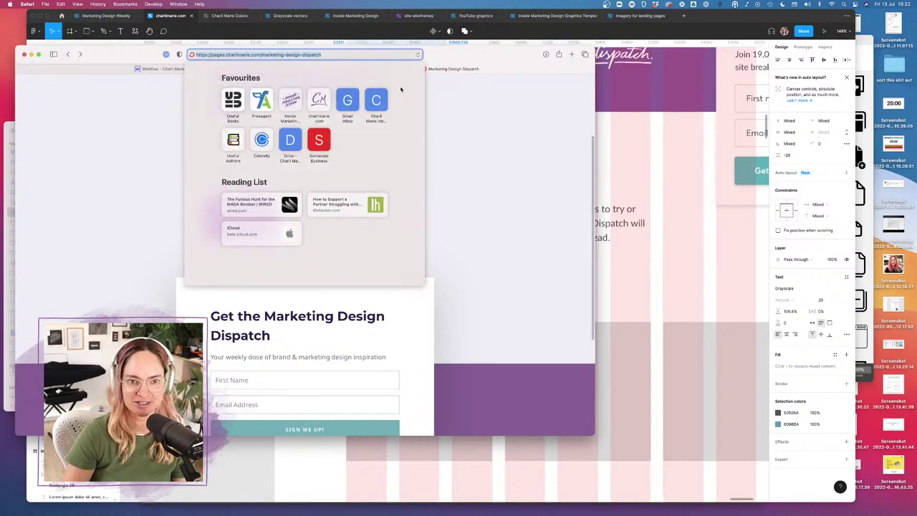
pyautogui.press('super+c')
pyautogui.click(574, 198)
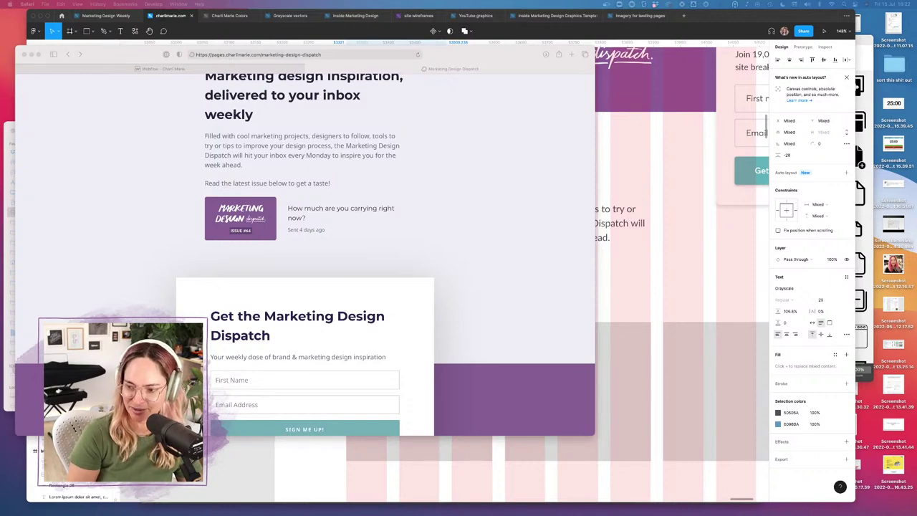
pyautogui.click(685, 322)
pyautogui.hscroll(5, 600, 311)
pyautogui.scroll(-10, 502, 301)
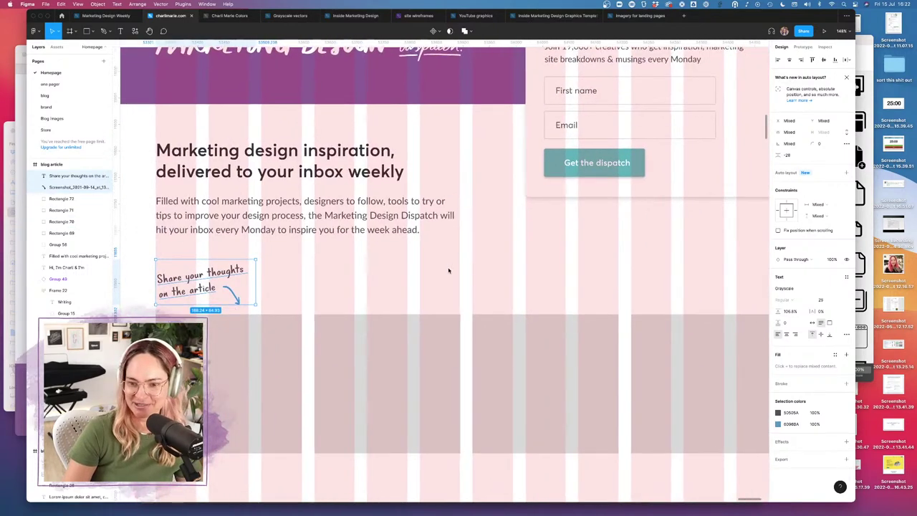
# - Change the handwritten note's text to 'Here's what readers have to say'
pyautogui.scroll(5, 448, 270)
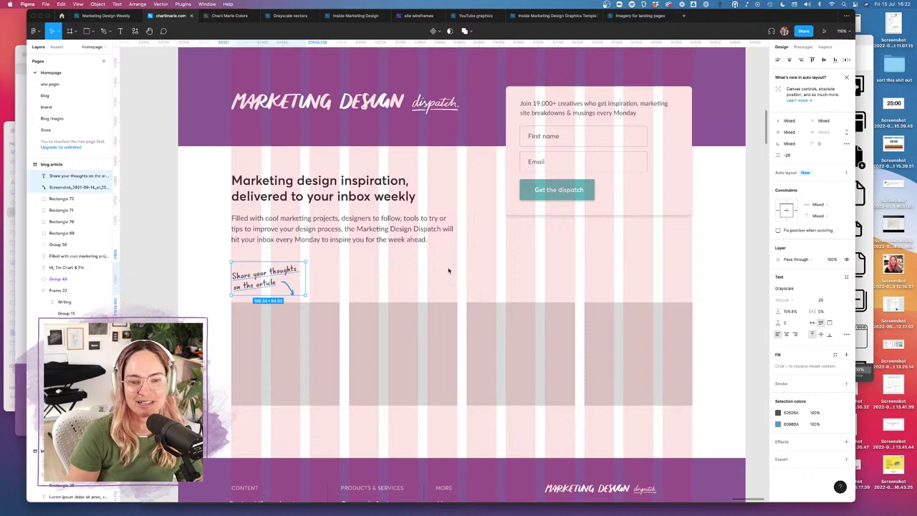
pyautogui.click(360, 280)
pyautogui.scroll(5, 316, 272)
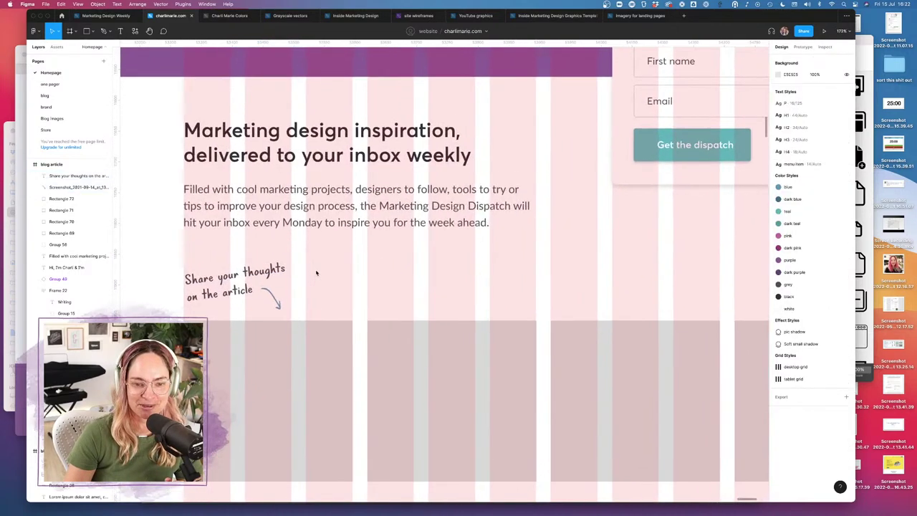
pyautogui.scroll(-3, 316, 272)
pyautogui.doubleClick(268, 295)
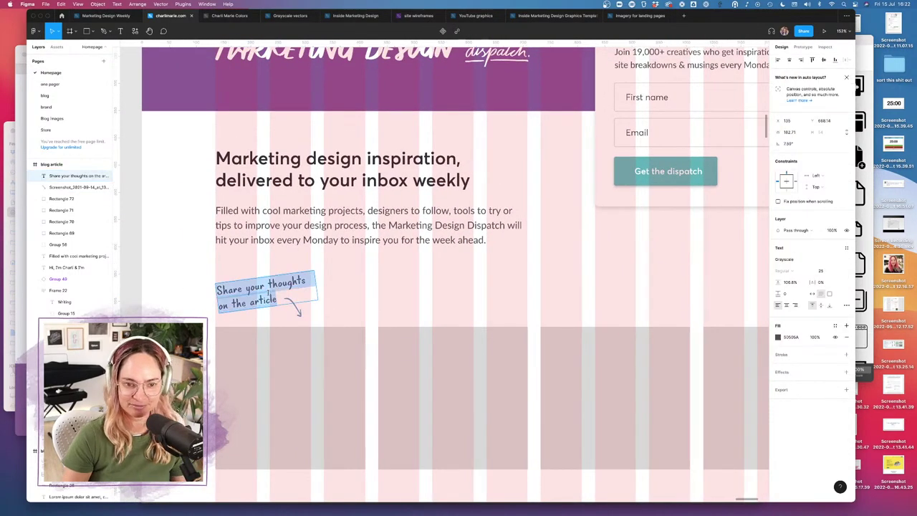
pyautogui.write("Here's wh")
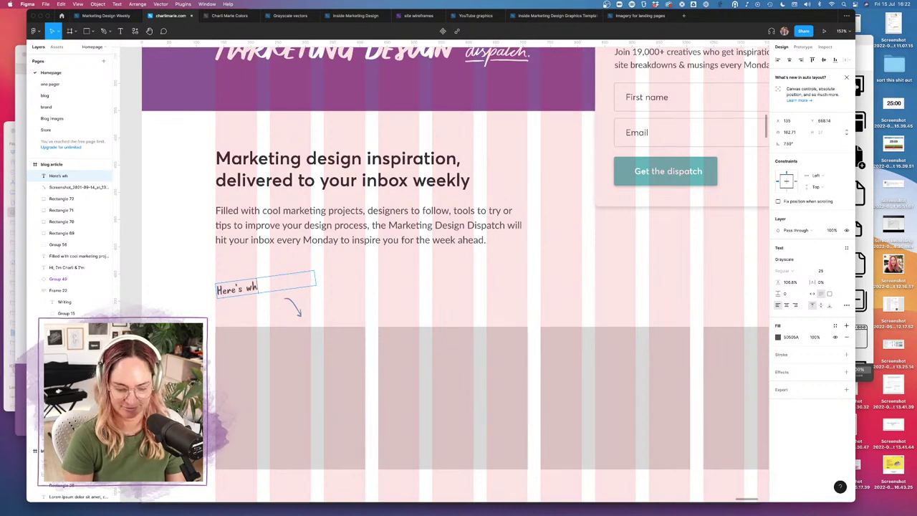
pyautogui.write('at readersh')
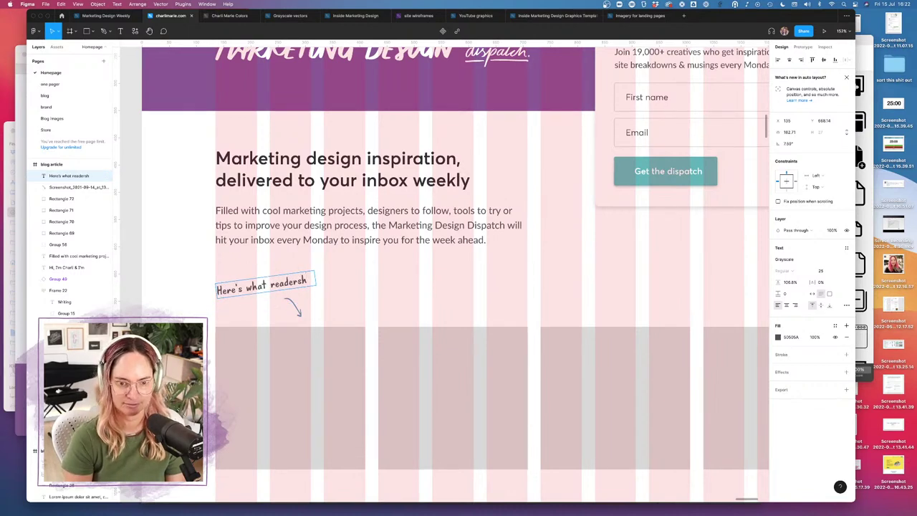
pyautogui.write('ave to say')
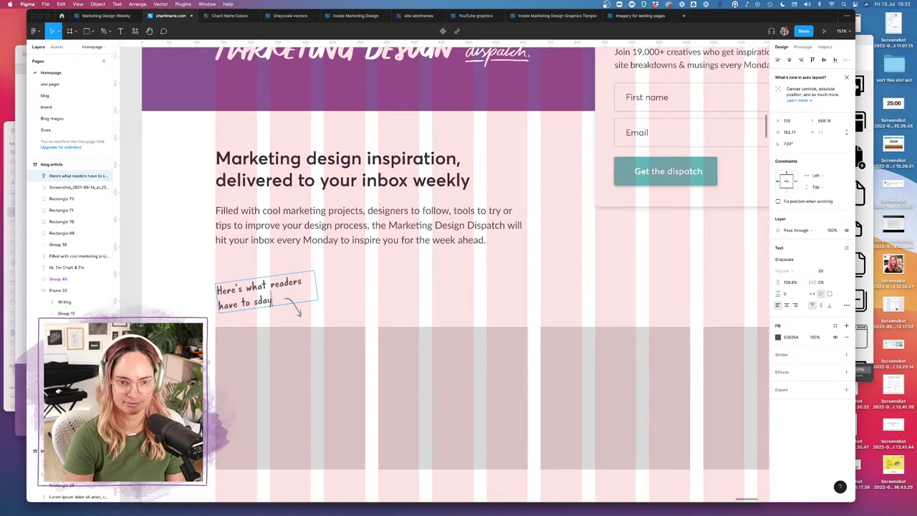
pyautogui.press('BackSpace')
pyautogui.press('BackSpace')
pyautogui.write('d')
pyautogui.press('BackSpace')
pyautogui.write('ay')
pyautogui.press('Escape')
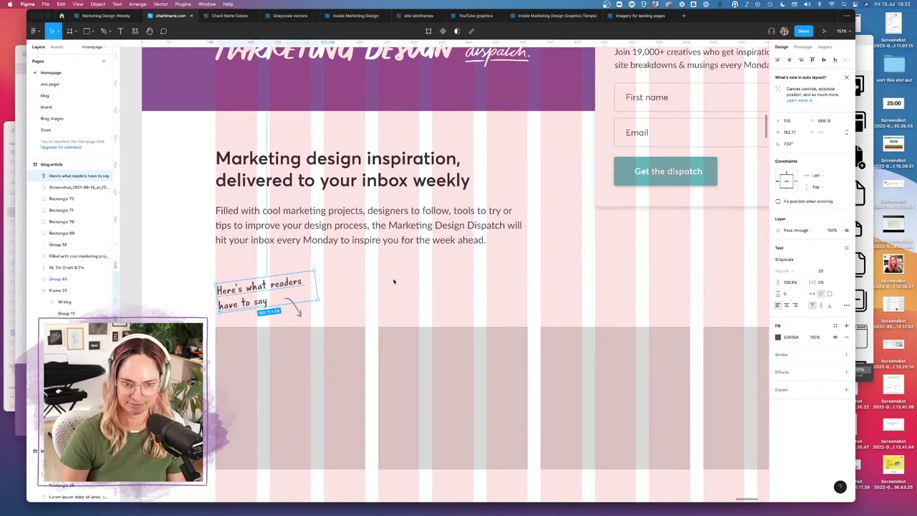
pyautogui.press('Escape')
# - Rotate the hand-drawn arrow to point down toward the placeholders and fit the page in view
pyautogui.click(297, 305)
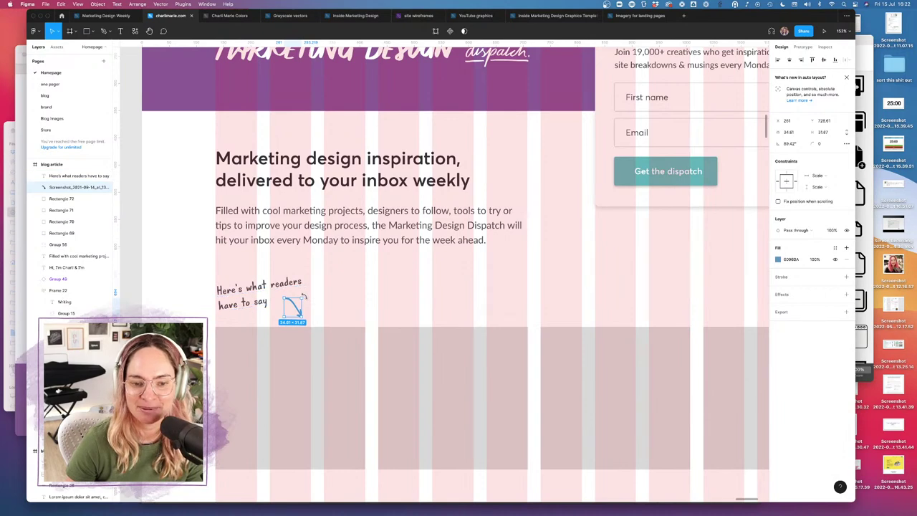
pyautogui.moveTo(303, 295); pyautogui.dragTo(291, 308)
pyautogui.press('Escape')
pyautogui.hotkey('shift', '1')
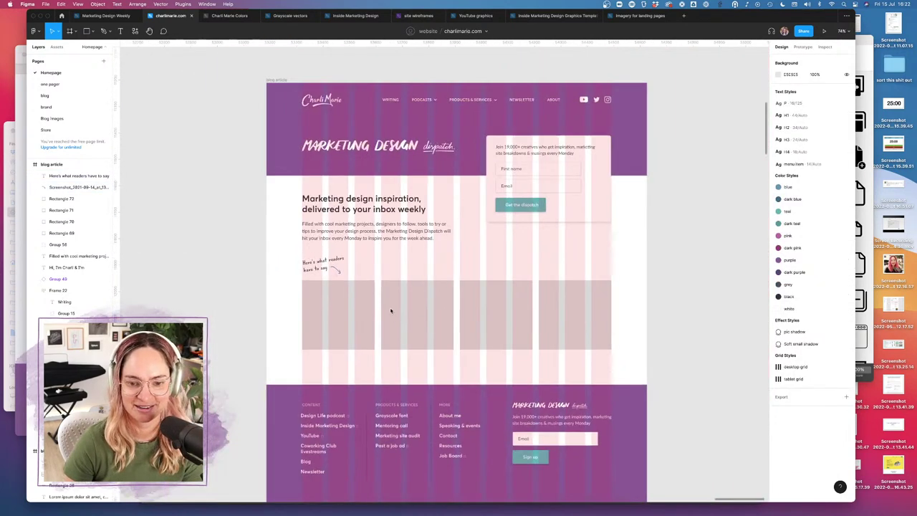
# - Move the footer group down about 32 px
pyautogui.scroll(-5, 390, 310)
pyautogui.scroll(-5, 393, 336)
pyautogui.click(396, 339)
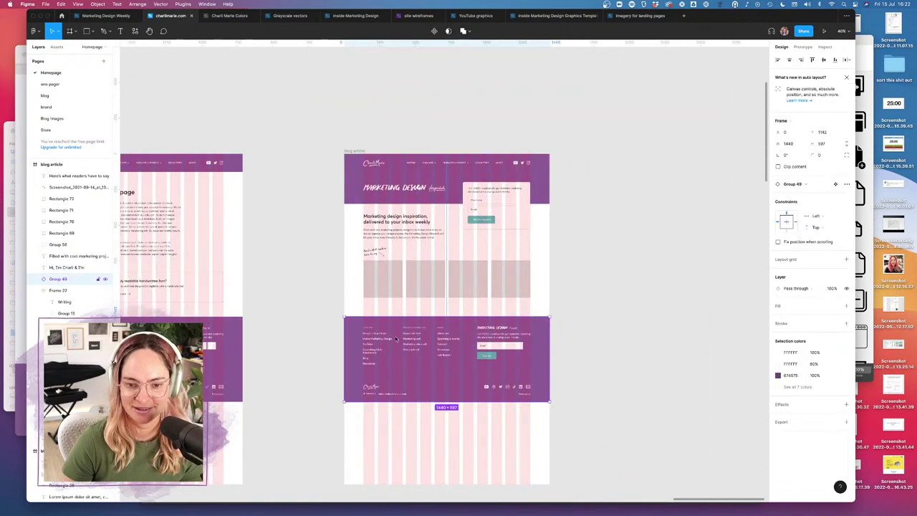
pyautogui.moveTo(395, 339); pyautogui.dragTo(395, 361)
pyautogui.click(609, 356)
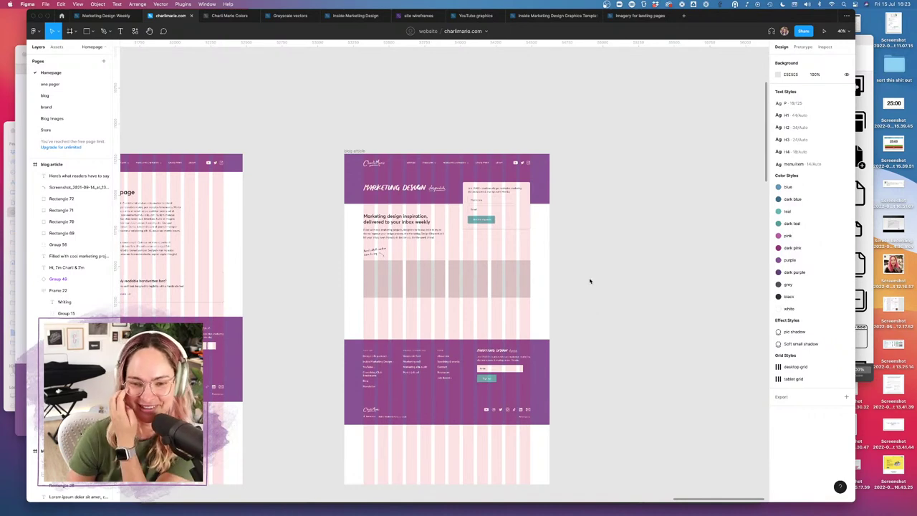
# - Duplicate the Grayscale handwritten-font promo card into the newsletter page beneath the placeholders
pyautogui.scroll(5, 427, 246)
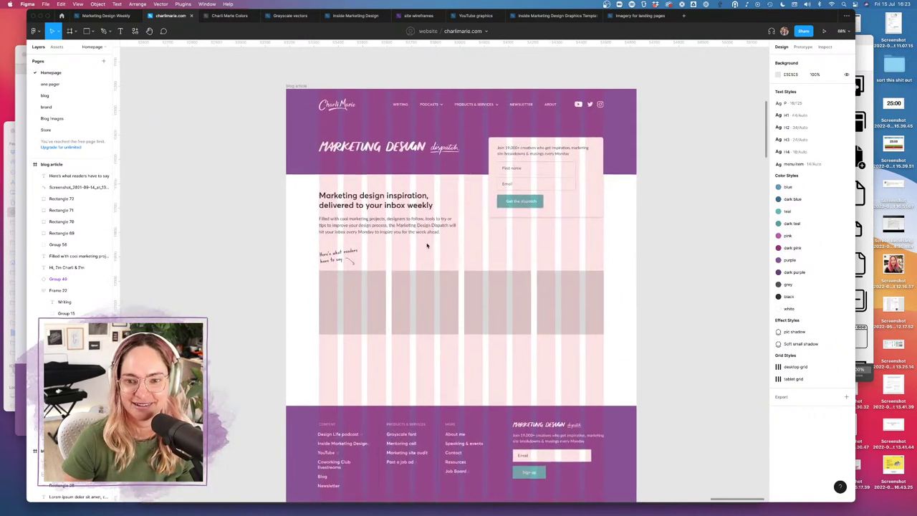
pyautogui.scroll(-2, 475, 227)
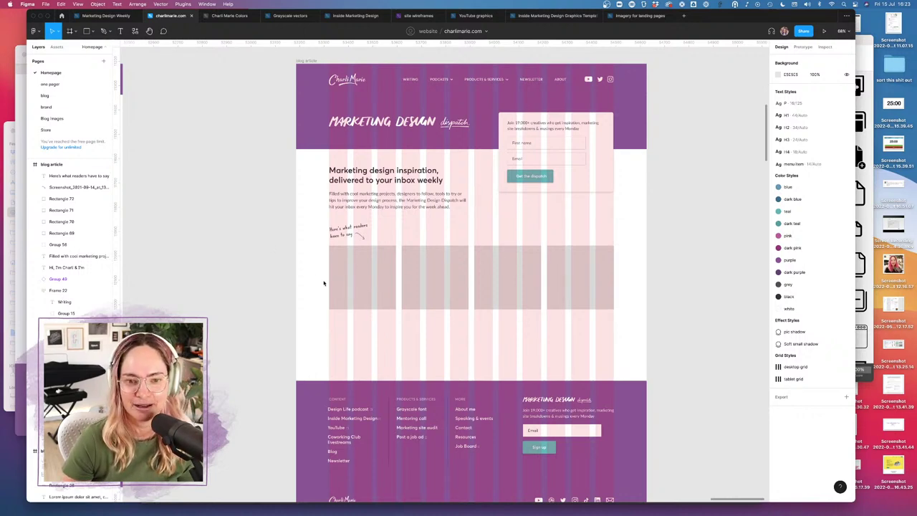
pyautogui.scroll(-5, 322, 281)
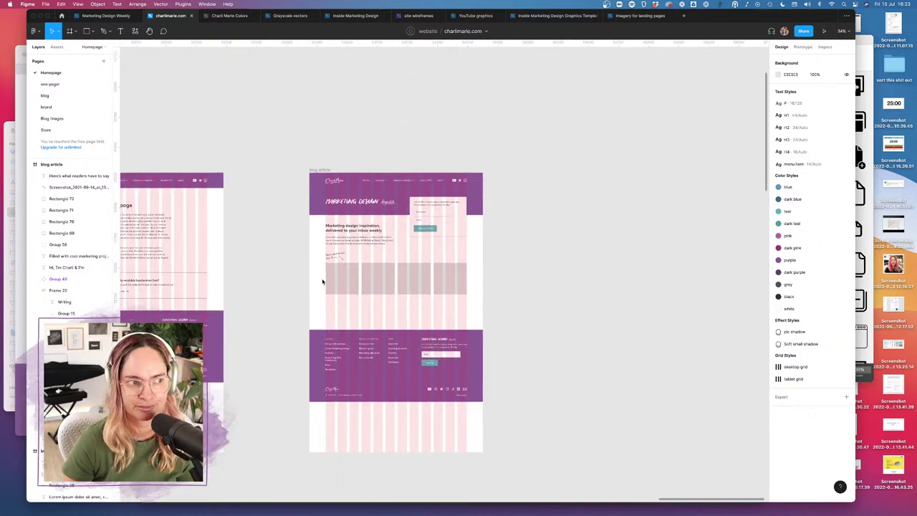
pyautogui.scroll(-1, 317, 282)
pyautogui.scroll(-2, 315, 282)
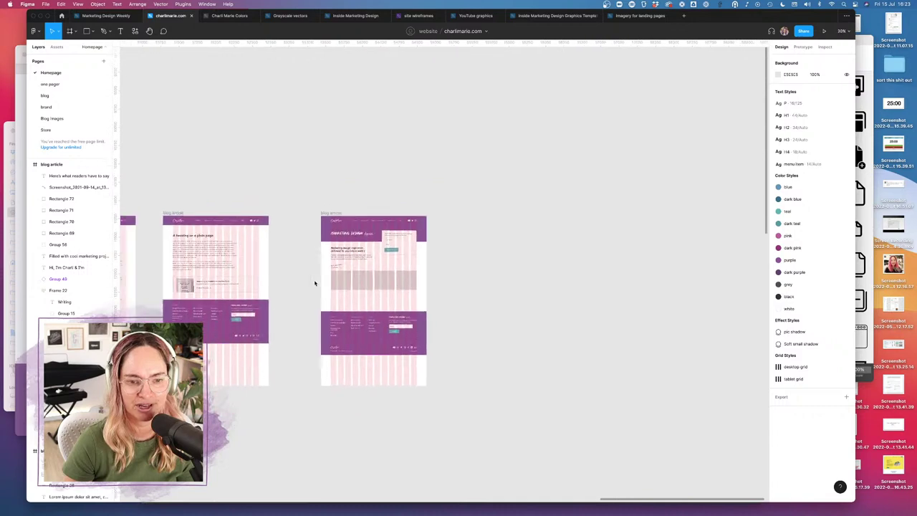
pyautogui.hscroll(-3, 358, 279)
pyautogui.click(354, 271)
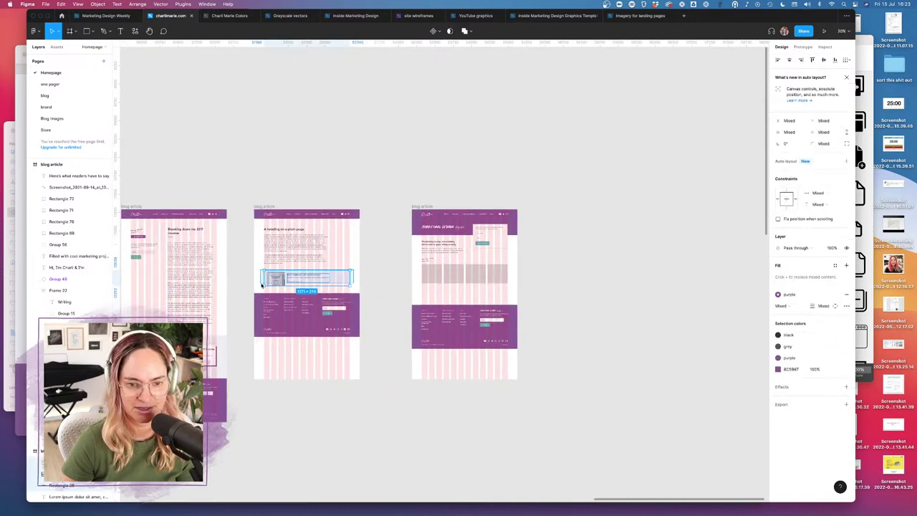
pyautogui.moveTo(345, 280); pyautogui.dragTo(439, 300)
# - Nudge the footer frame down a little further below the promo card
pyautogui.scroll(5, 437, 295)
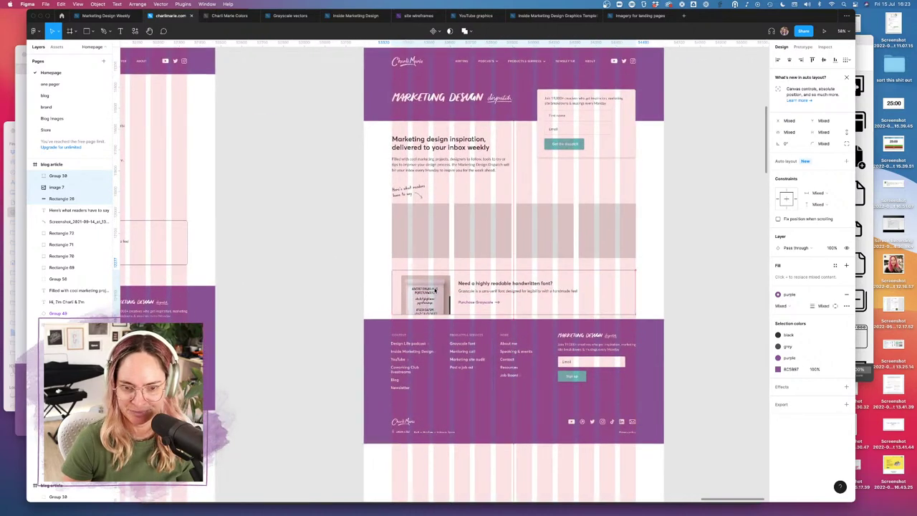
pyautogui.moveTo(370, 336); pyautogui.dragTo(370, 351)
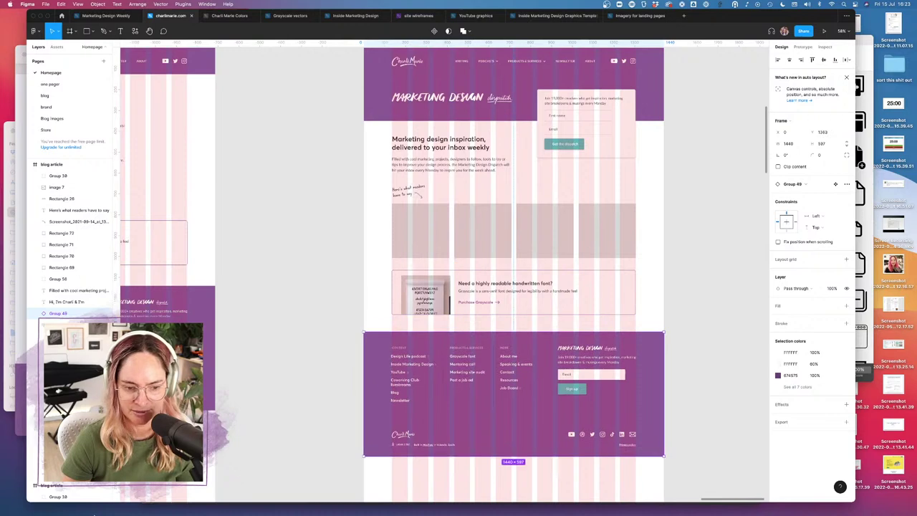
pyautogui.click(144, 500)
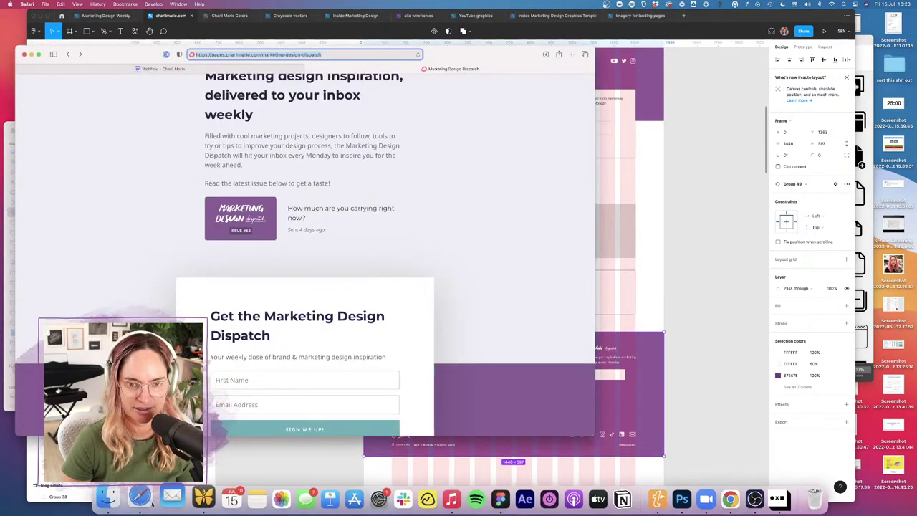
# - Open convertkit.com in a new tab, browse its Sponsor Network page, and return to Figma
pyautogui.click(572, 54)
pyautogui.write('convertkit.')
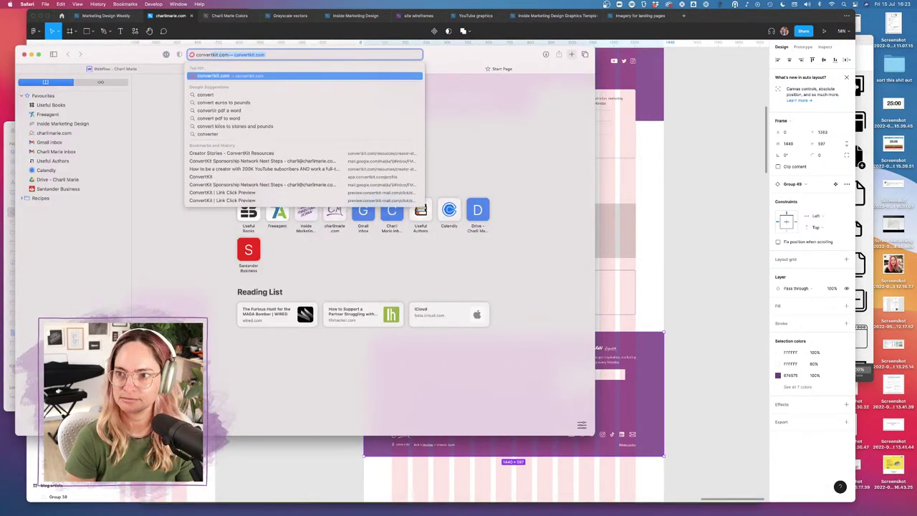
pyautogui.write('com/spo')
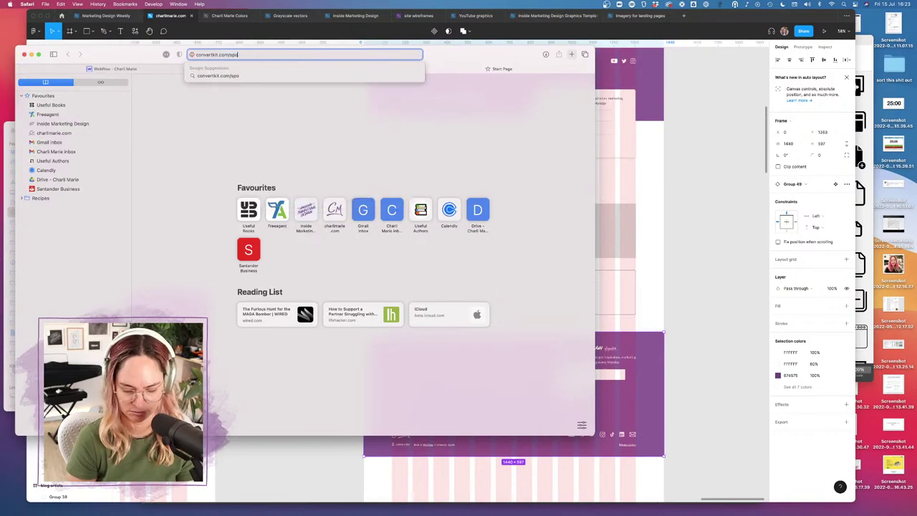
pyautogui.press('Return')
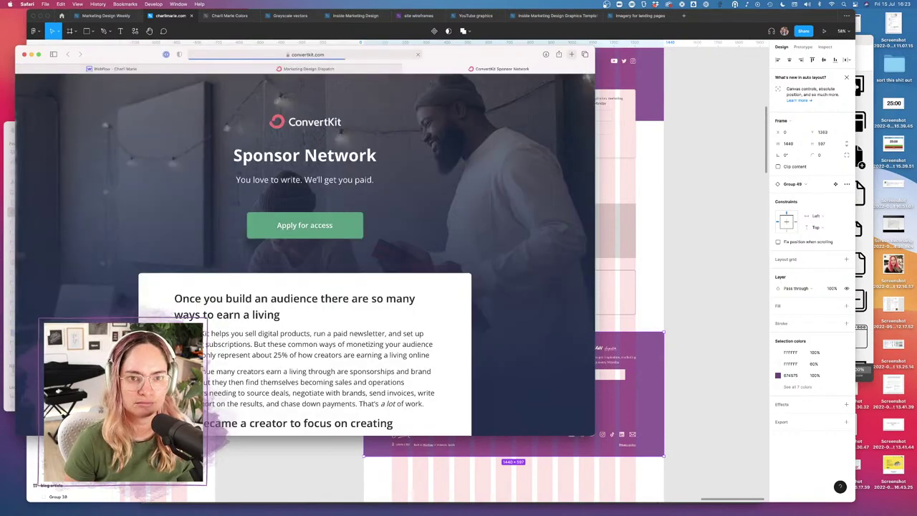
pyautogui.scroll(-10, 500, 113)
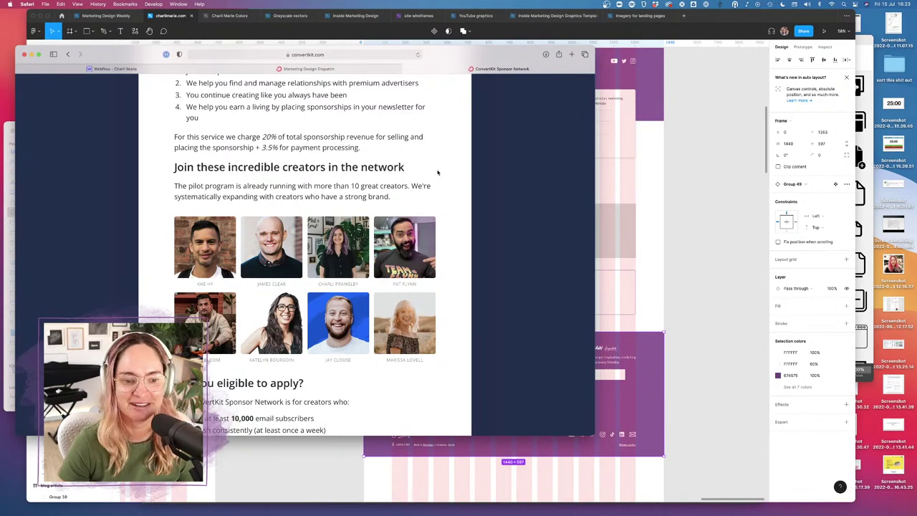
pyautogui.scroll(10, 422, 179)
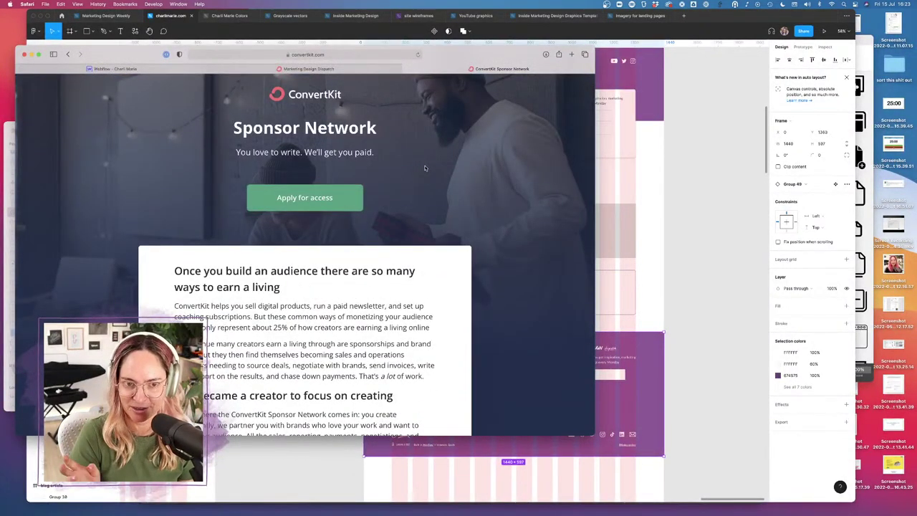
pyautogui.click(689, 258)
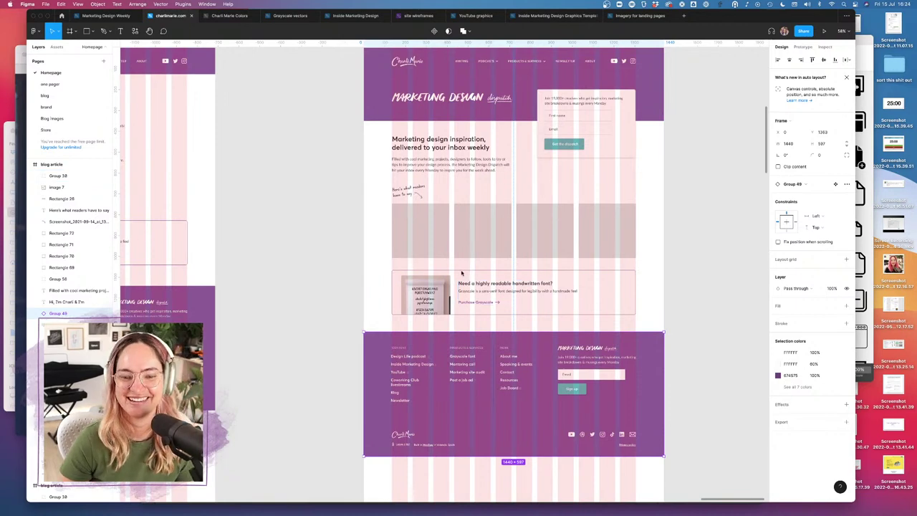
# - Change the promo card heading to 'Want to sponsor the dispatch?', then switch back to ConvertKit
pyautogui.click(513, 283)
pyautogui.doubleClick(513, 284)
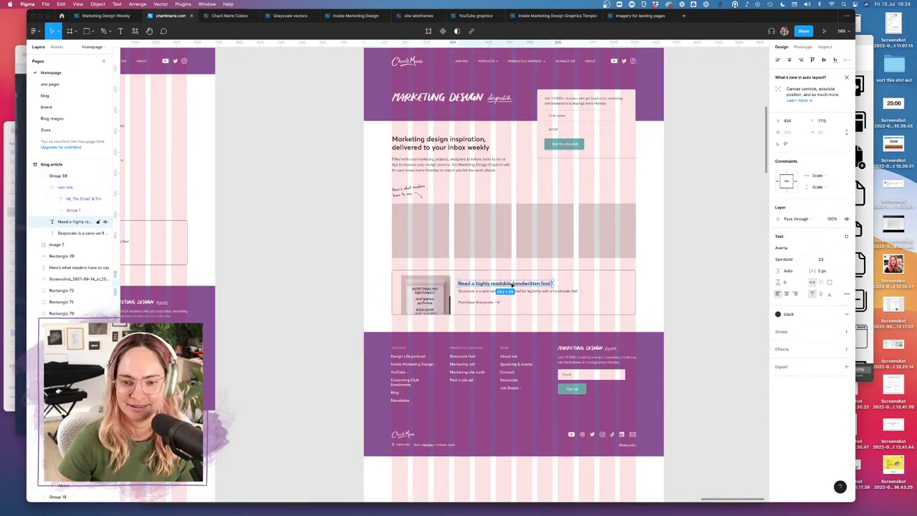
pyautogui.doubleClick(514, 284)
pyautogui.write('What to')
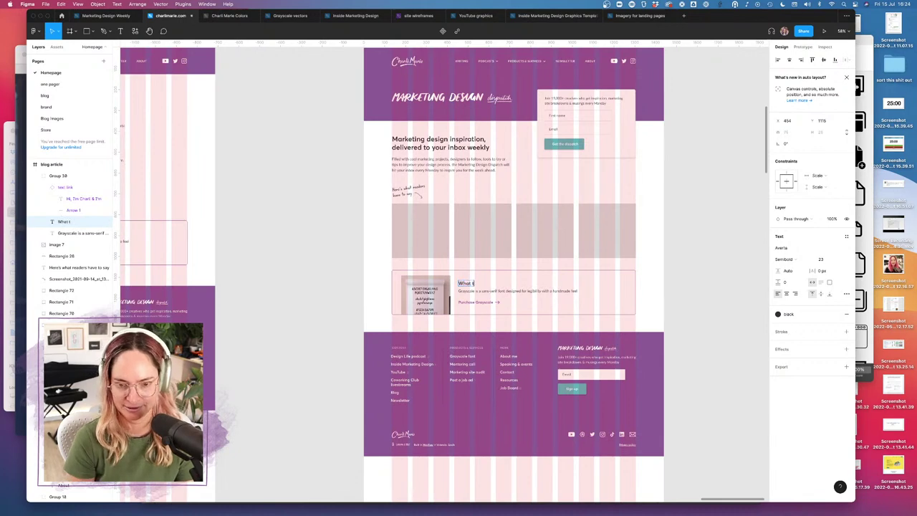
pyautogui.press('BackSpace')
pyautogui.press('BackSpace')
pyautogui.press('BackSpace')
pyautogui.press('BackSpace')
pyautogui.press('BackSpace')
pyautogui.press('BackSpace')
pyautogui.write('a')
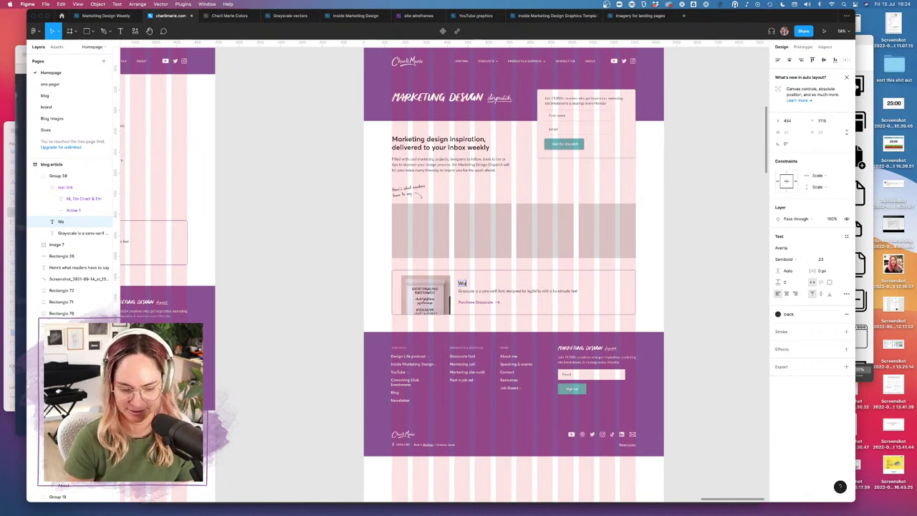
pyautogui.write('nt to sponsor the d')
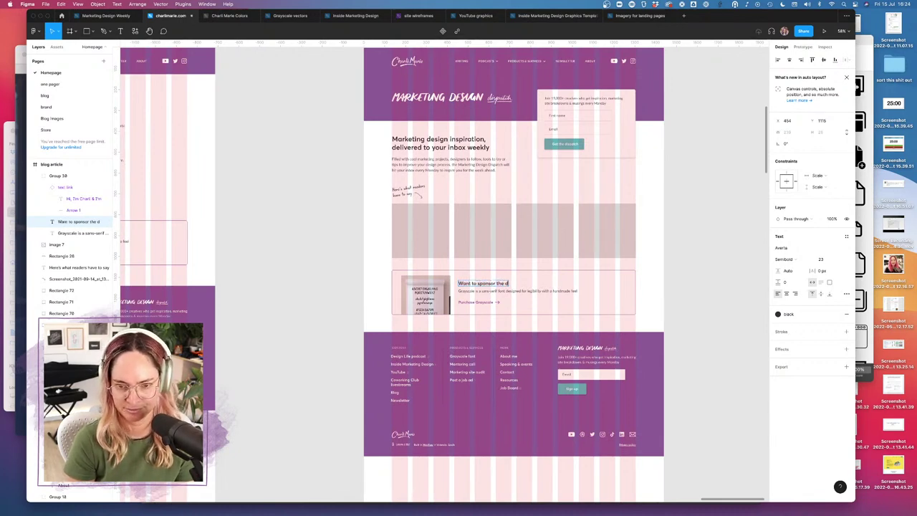
pyautogui.write('ispatch?')
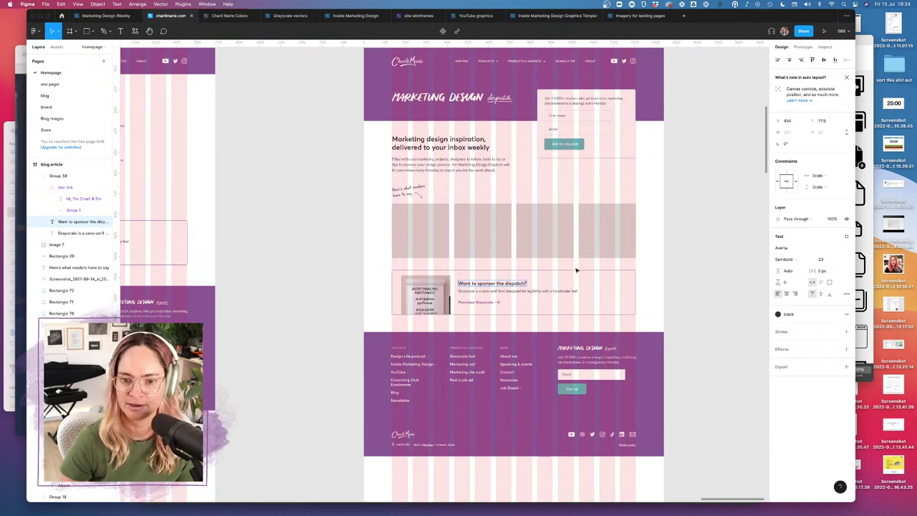
pyautogui.click(545, 263)
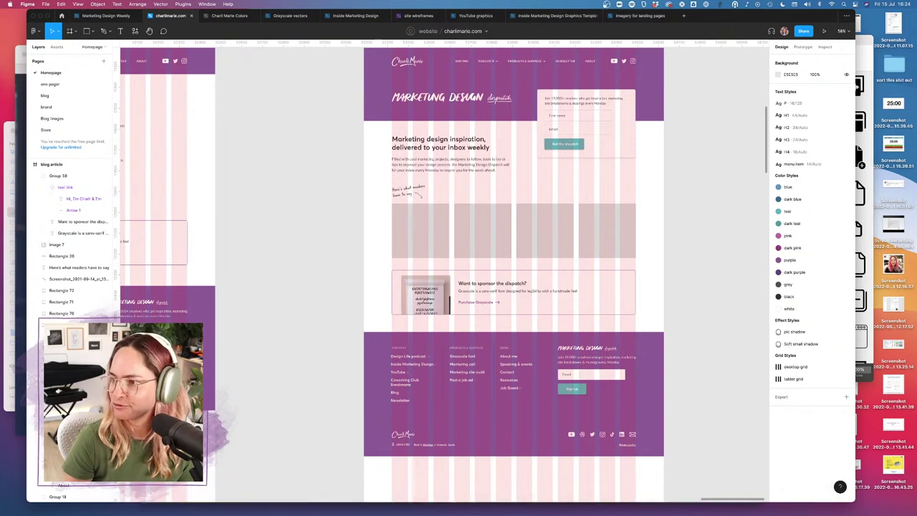
pyautogui.press('super+Tab')
pyautogui.click(770, 4)
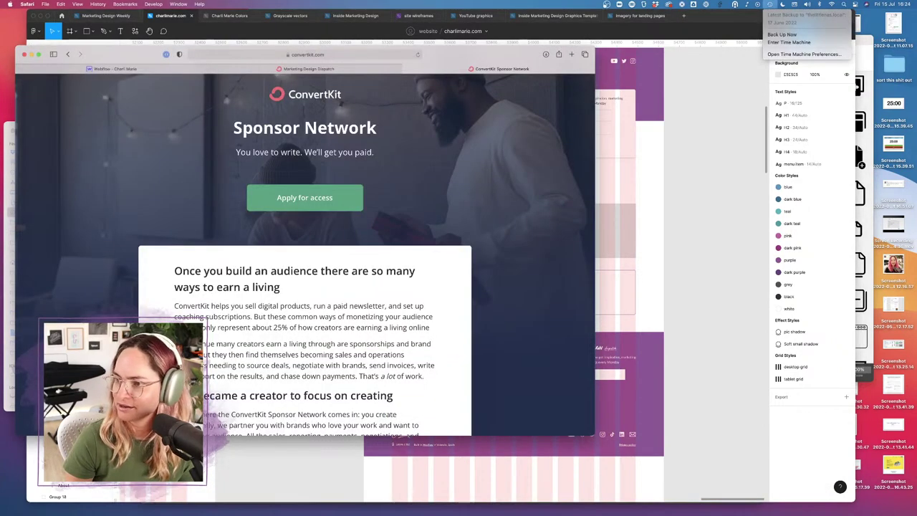
# - Close the Time Machine backup menu and bring Figma back to the front
pyautogui.press('Escape')
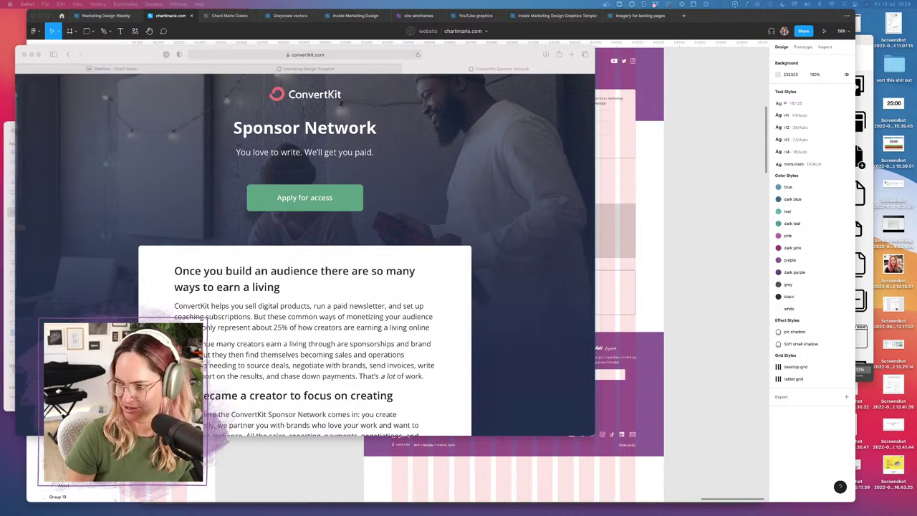
pyautogui.click(754, 320)
# - Replace the sponsor card's Purchase Grayscale link with the Sign up button component
pyautogui.click(477, 302)
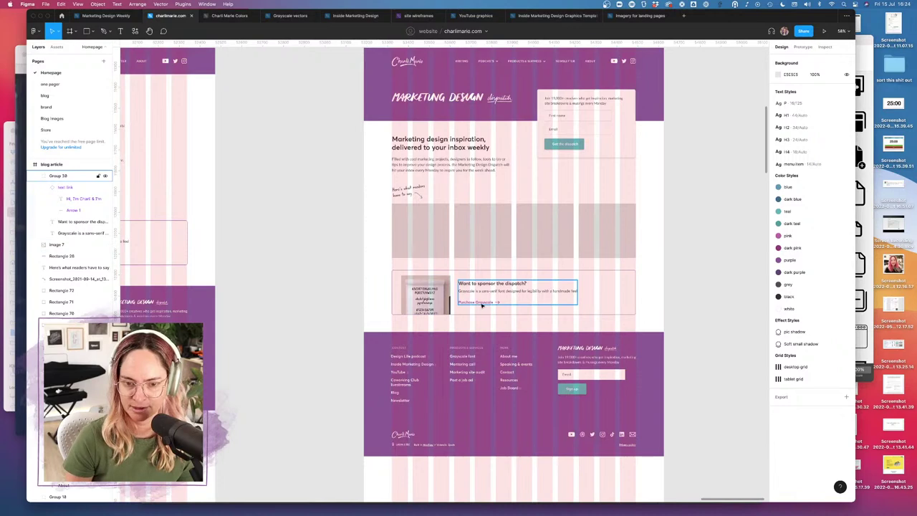
pyautogui.doubleClick(484, 302)
pyautogui.press('Delete')
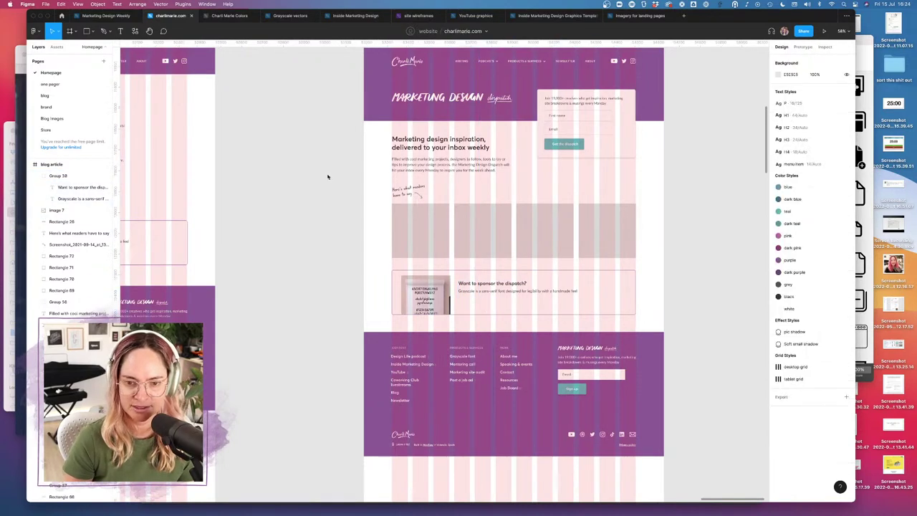
pyautogui.click(57, 47)
pyautogui.moveTo(49, 123); pyautogui.dragTo(474, 302)
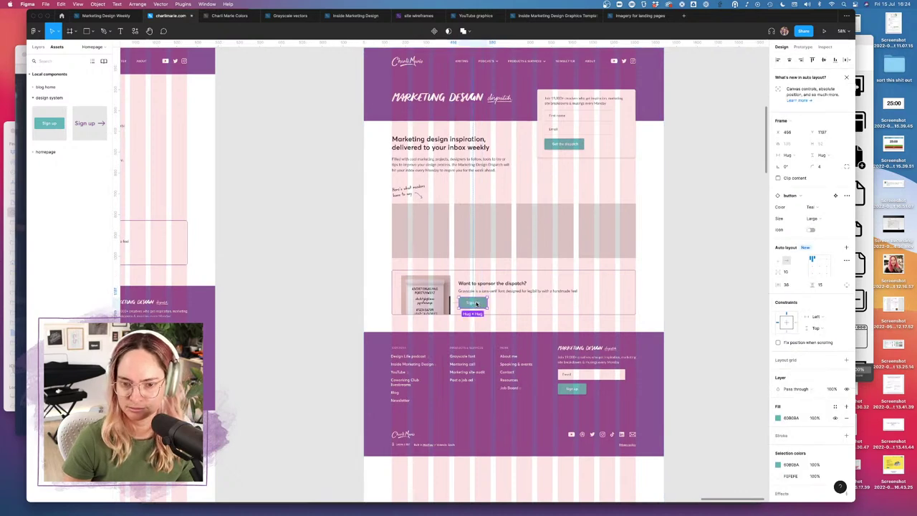
# - Capitalise 'dispatch' to 'Dispatch' in the sponsor card heading
pyautogui.click(510, 285)
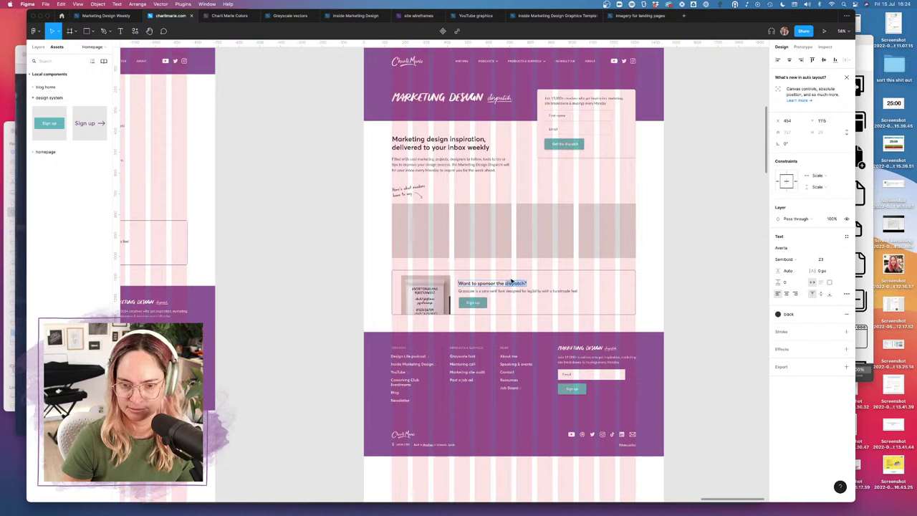
pyautogui.doubleClick(510, 284)
pyautogui.write('Dispatch')
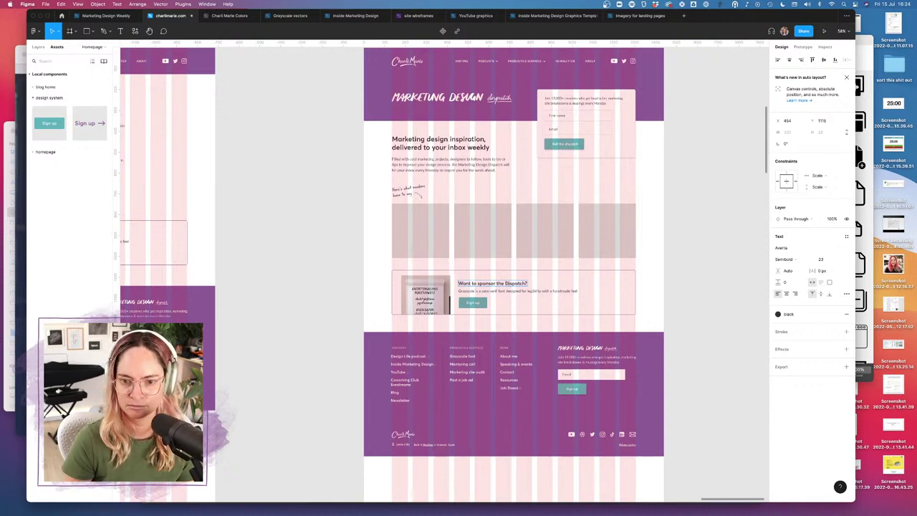
pyautogui.doubleClick(553, 292)
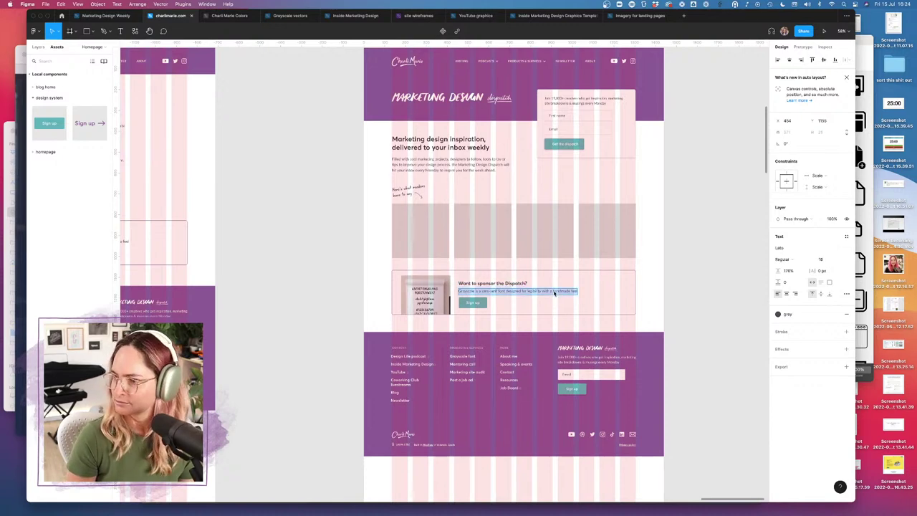
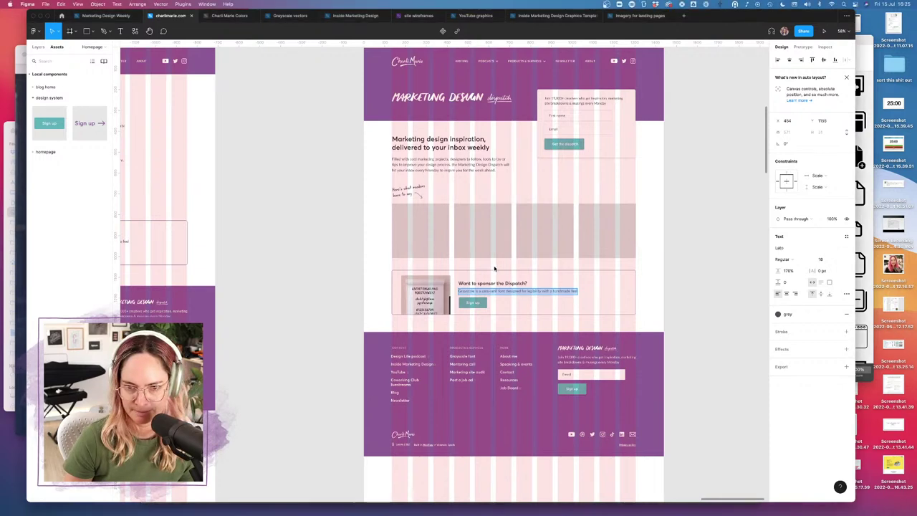
# - Delete the sponsor box's Sign up button and drop in a text link component from Assets
pyautogui.scroll(3, 494, 268)
pyautogui.click(472, 333)
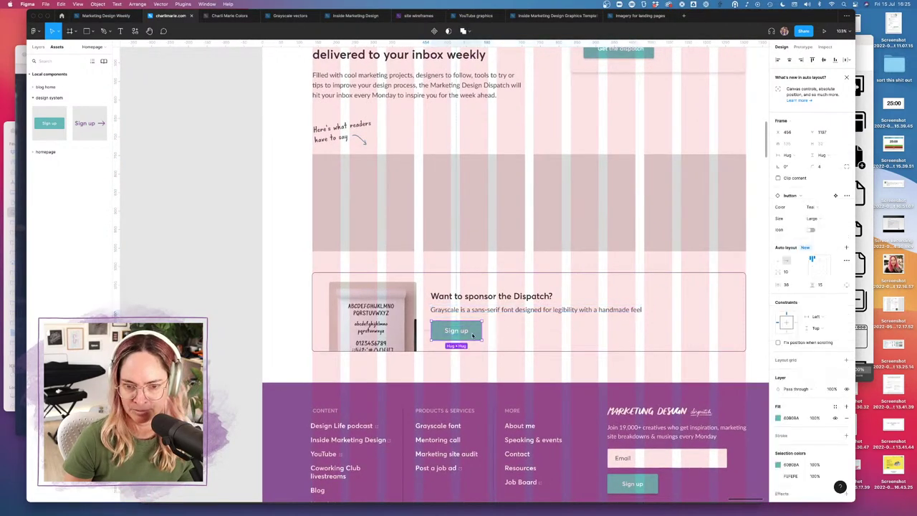
pyautogui.press('Delete')
pyautogui.moveTo(89, 124); pyautogui.dragTo(453, 333)
# - Relabel the link 'Learn more' and wrap it in an auto layout frame with Shift+A
pyautogui.doubleClick(453, 333)
pyautogui.write('Lwe')
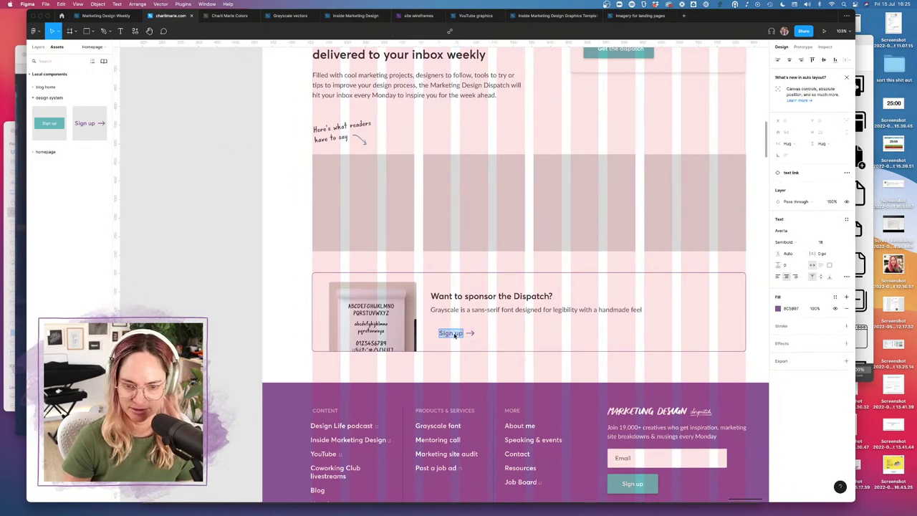
pyautogui.press('BackSpace')
pyautogui.press('BackSpace')
pyautogui.write('ea')
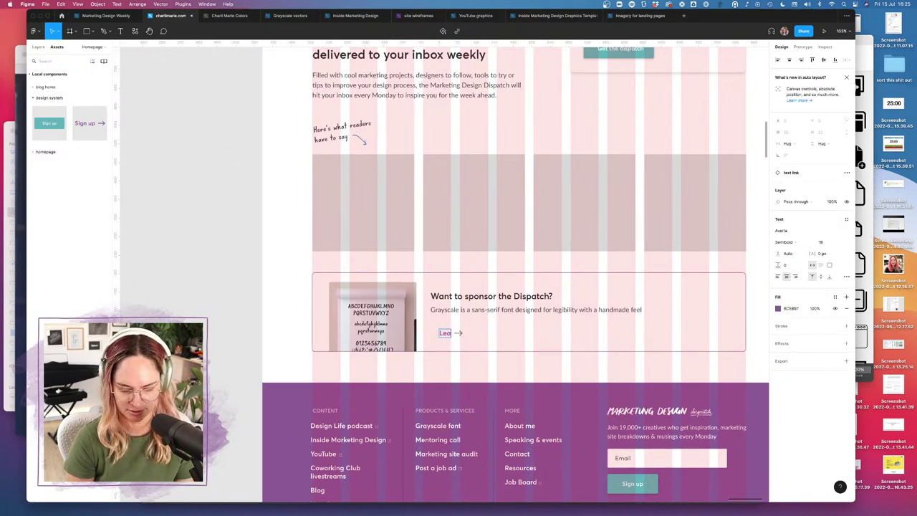
pyautogui.write('rn more')
pyautogui.press('Escape')
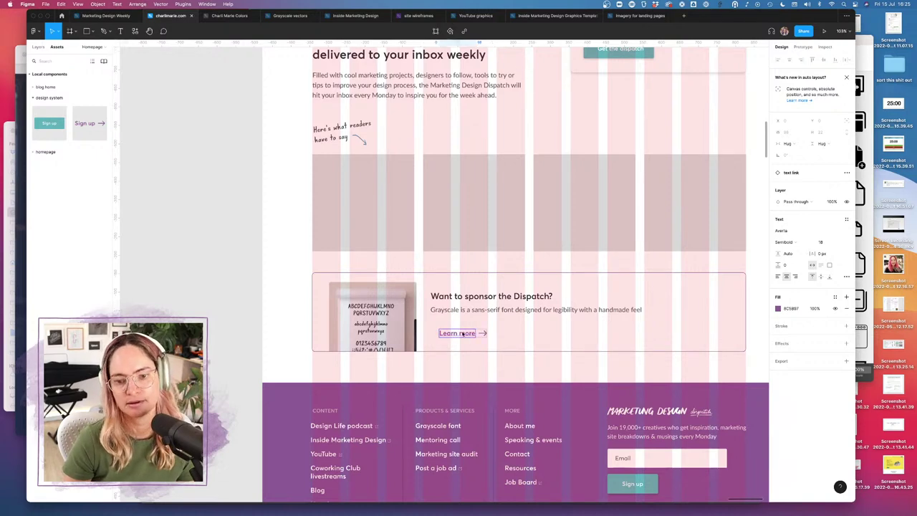
pyautogui.hotkey('shift', 'a')
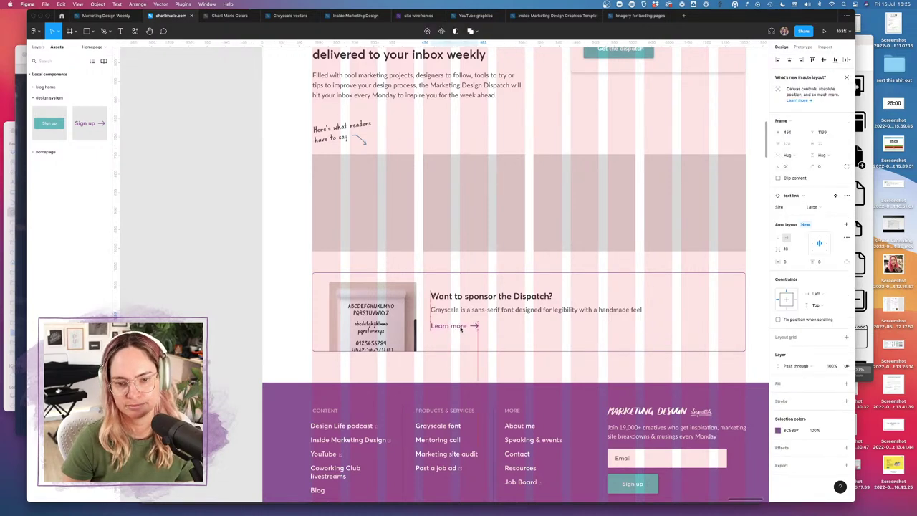
pyautogui.click(567, 313)
# - Replace the sponsor description with 'As part of the ConvertKit sponsor network' and compare the frames
pyautogui.doubleClick(566, 313)
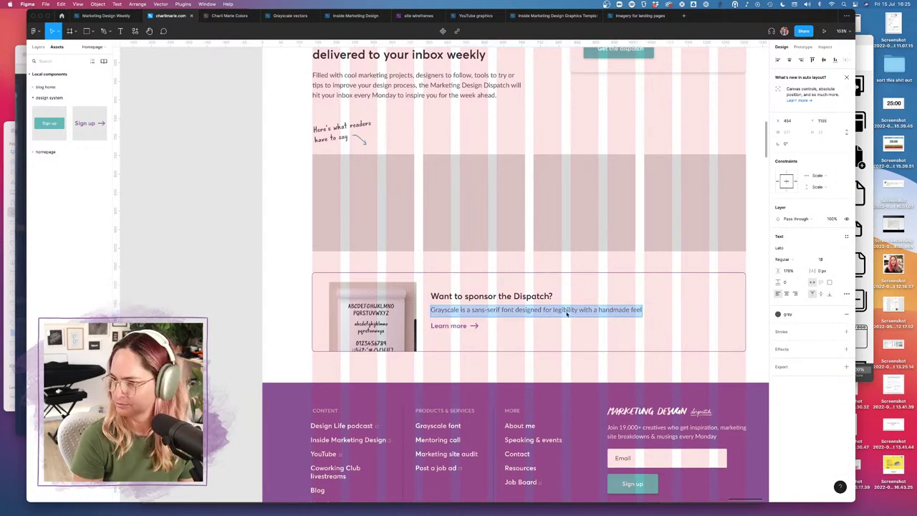
pyautogui.write('As pa')
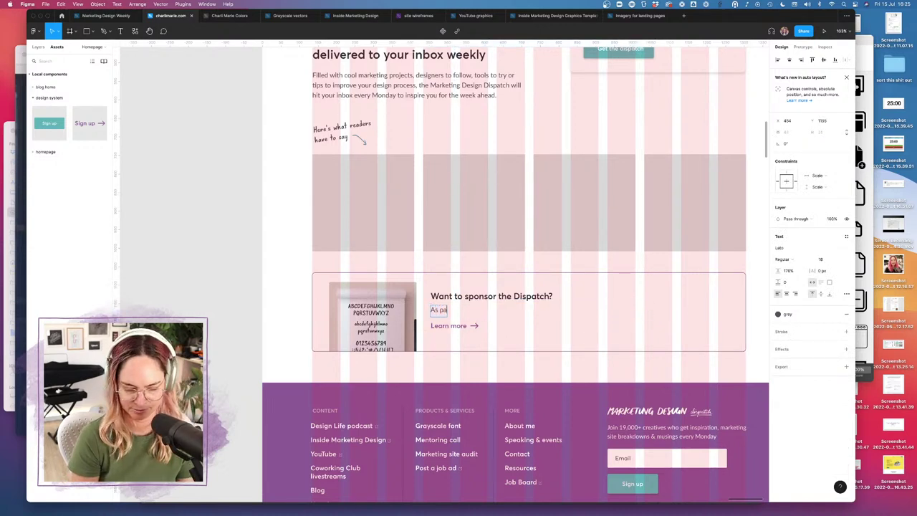
pyautogui.write('rt of the Con')
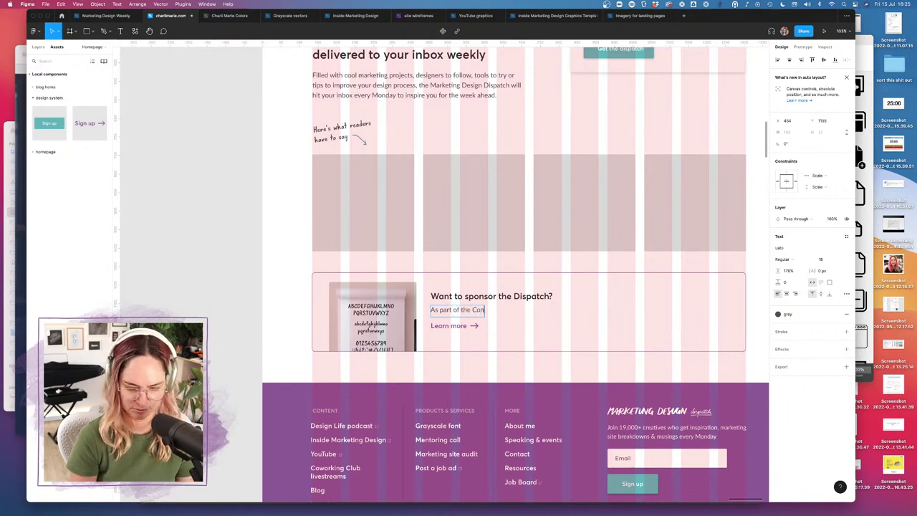
pyautogui.write('vertKit spons')
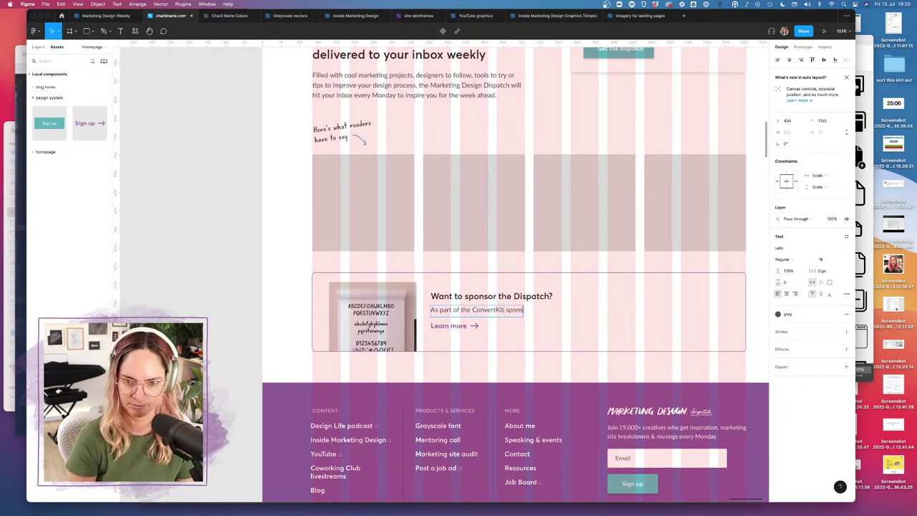
pyautogui.write('or network')
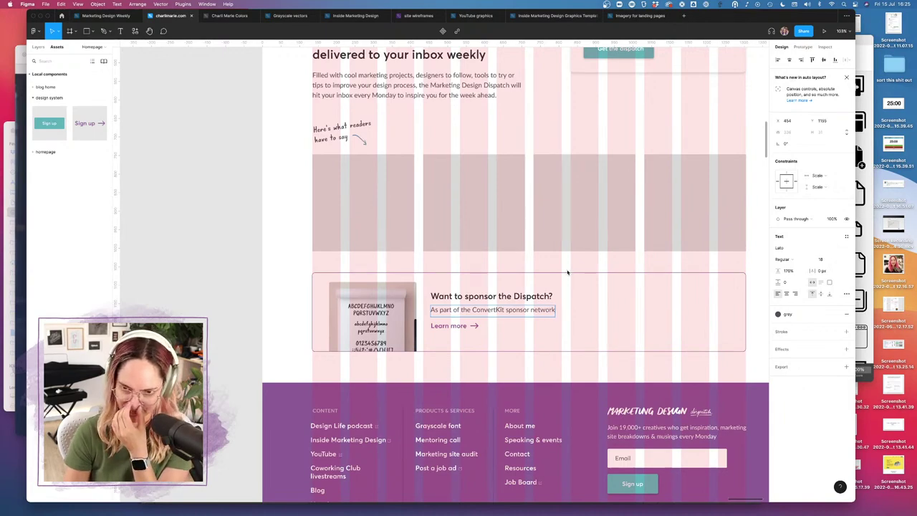
pyautogui.scroll(-5, 565, 265)
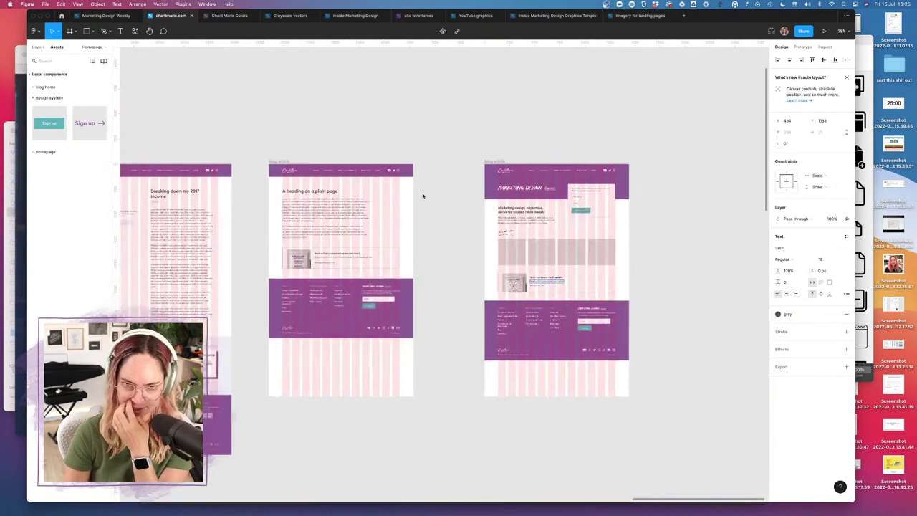
pyautogui.scroll(5, 527, 258)
pyautogui.scroll(-5, 552, 262)
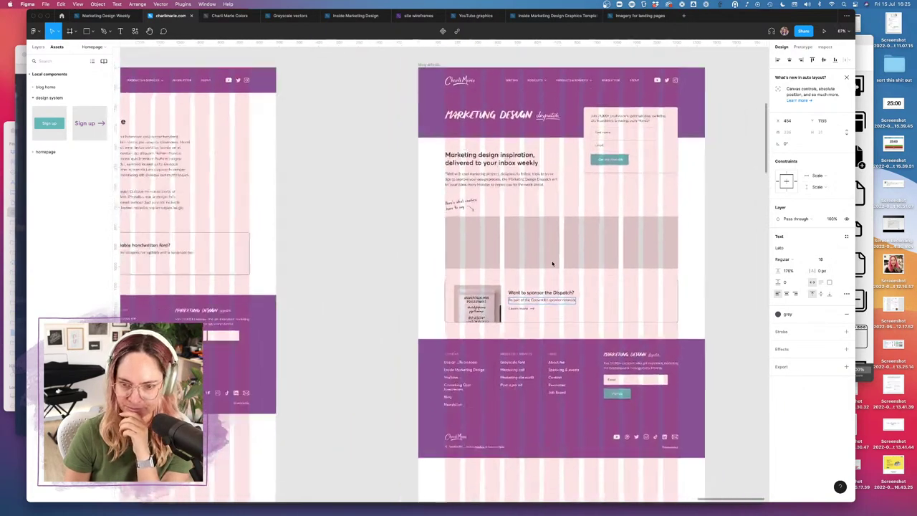
pyautogui.hscroll(-5, 364, 203)
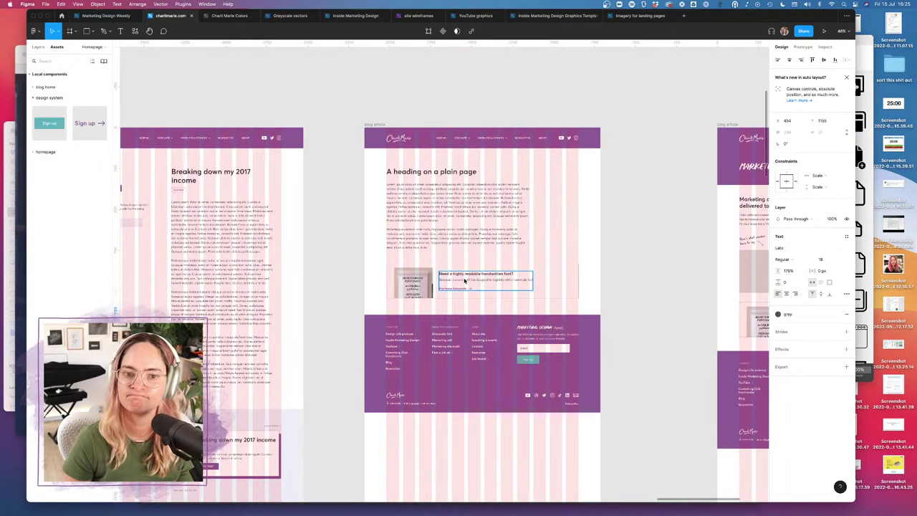
pyautogui.click(463, 107)
pyautogui.hscroll(10, 463, 107)
pyautogui.scroll(6, 358, 272)
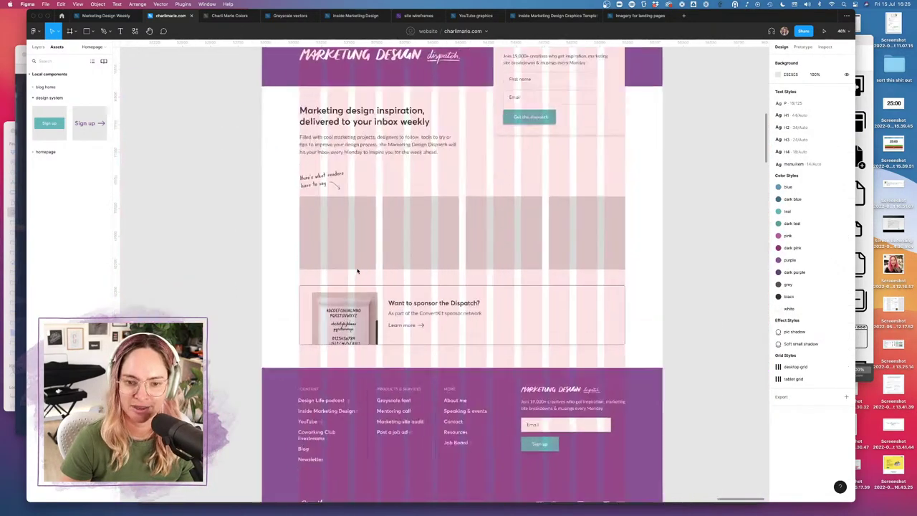
# - Add '. I accept sponsorships from select companies' to the sponsor description and try alternate wording
pyautogui.click(384, 300)
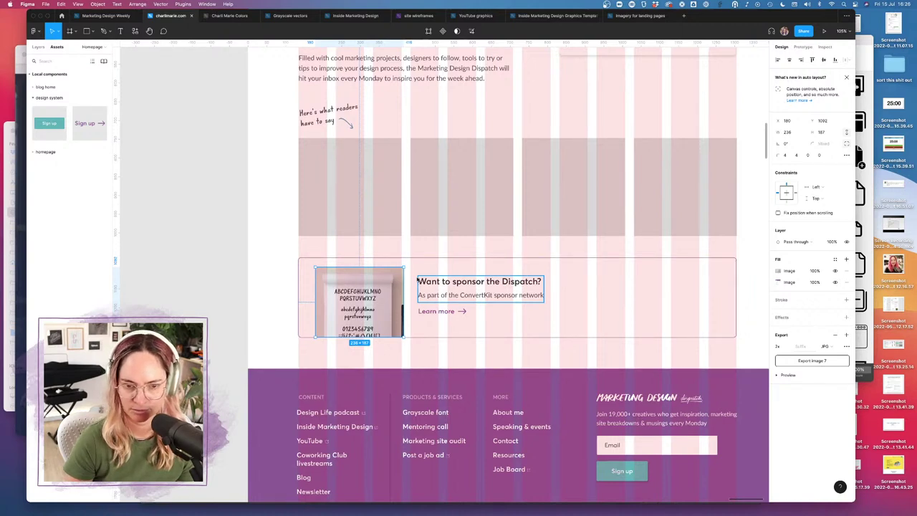
pyautogui.click(487, 296)
pyautogui.doubleClick(542, 297)
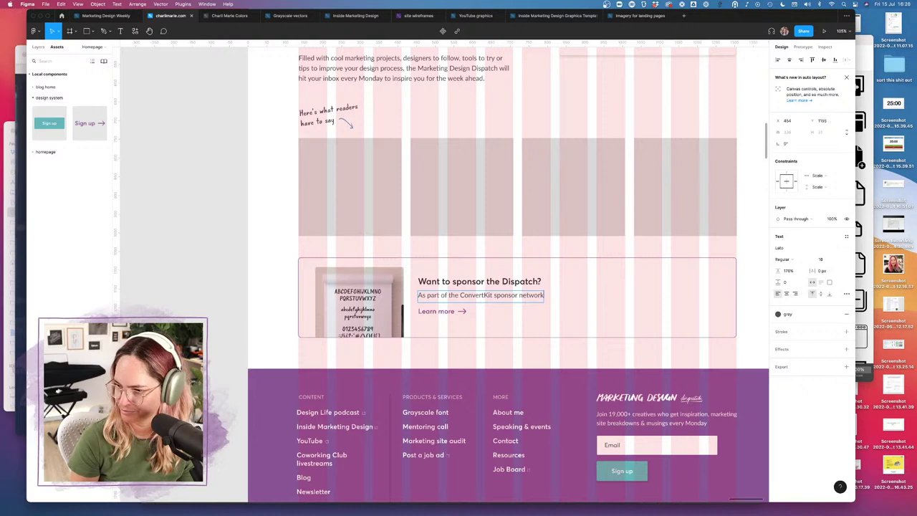
pyautogui.write('.')
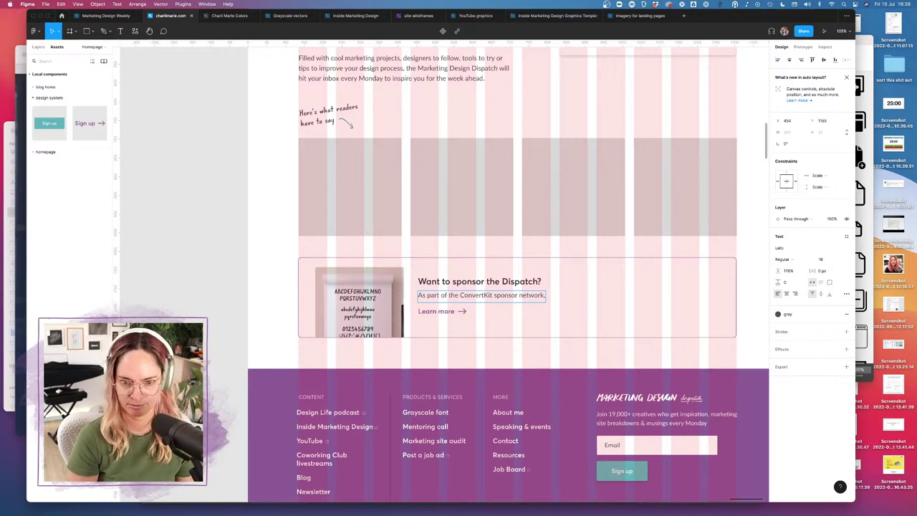
pyautogui.press('BackSpace')
pyautogui.write(', I accept spons')
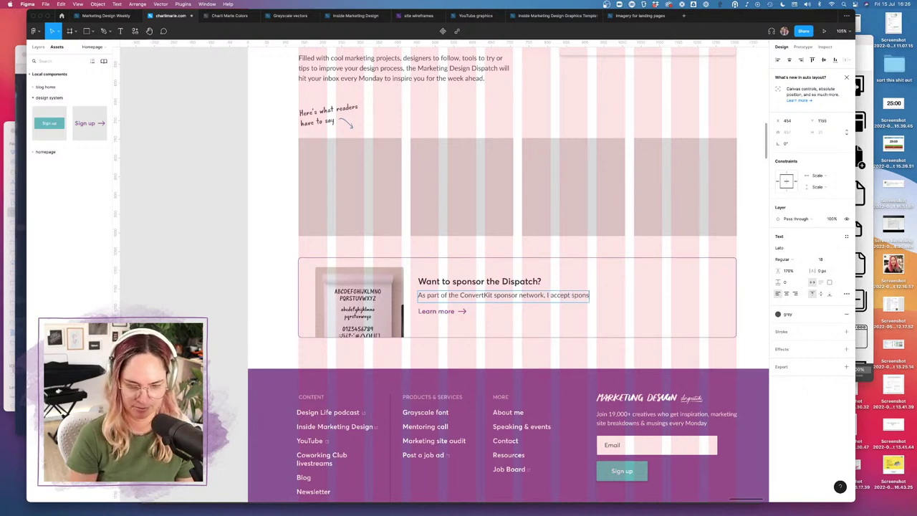
pyautogui.write('orships')
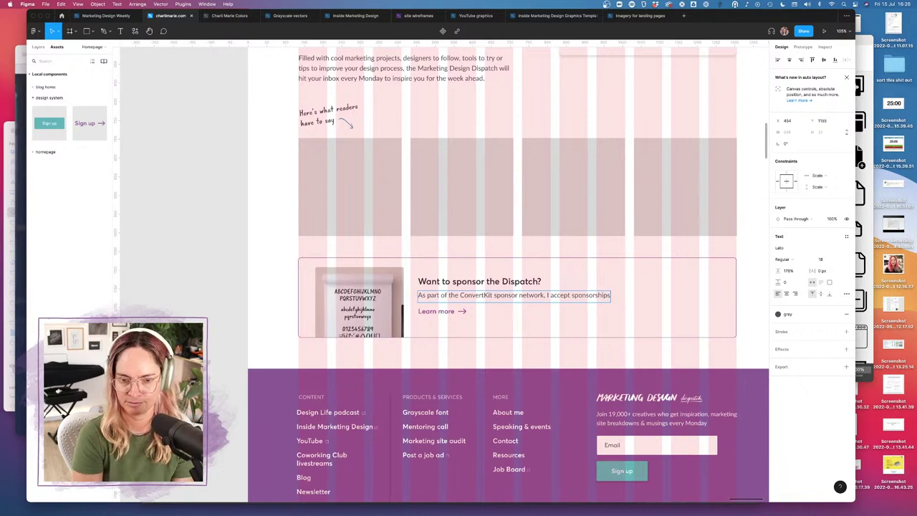
pyautogui.write(' from s')
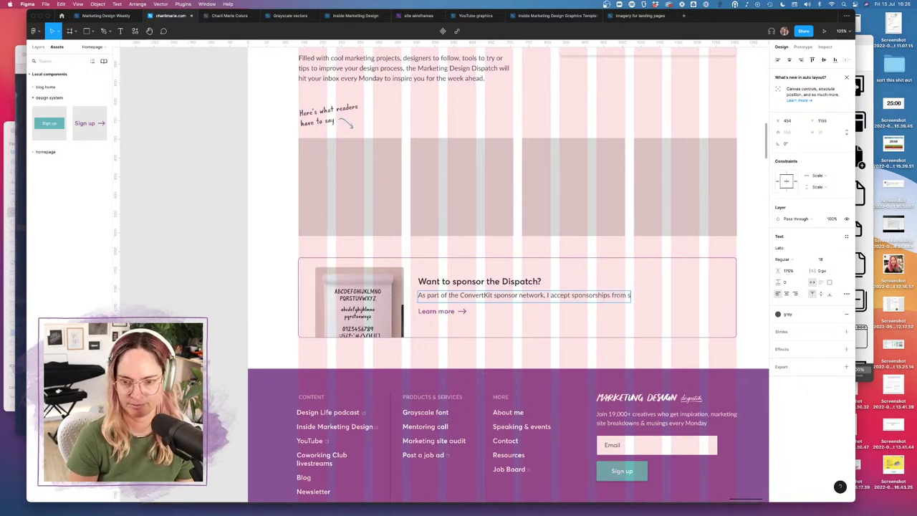
pyautogui.write('elect companies')
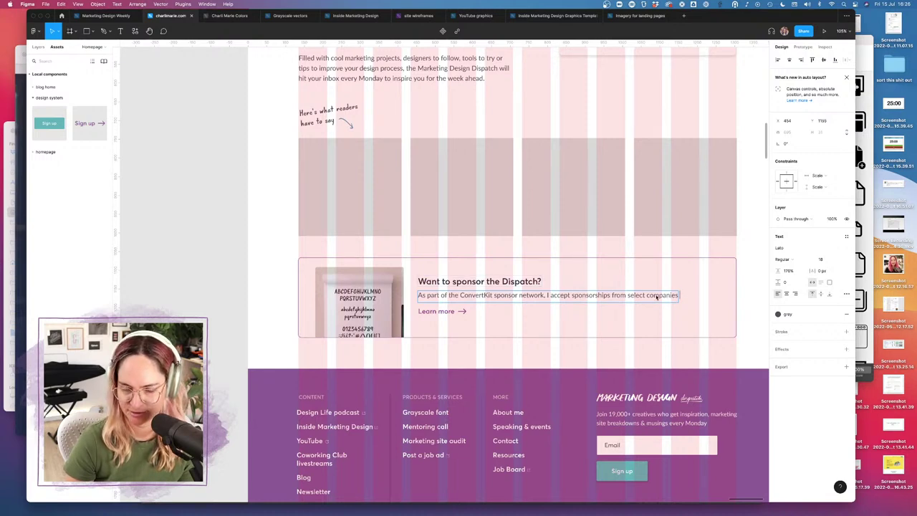
pyautogui.moveTo(548, 296); pyautogui.dragTo(706, 303)
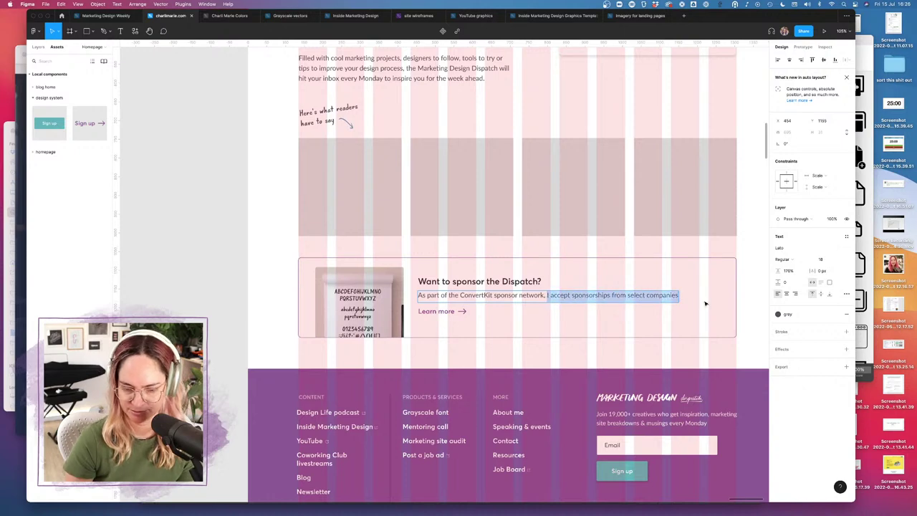
pyautogui.write('you')
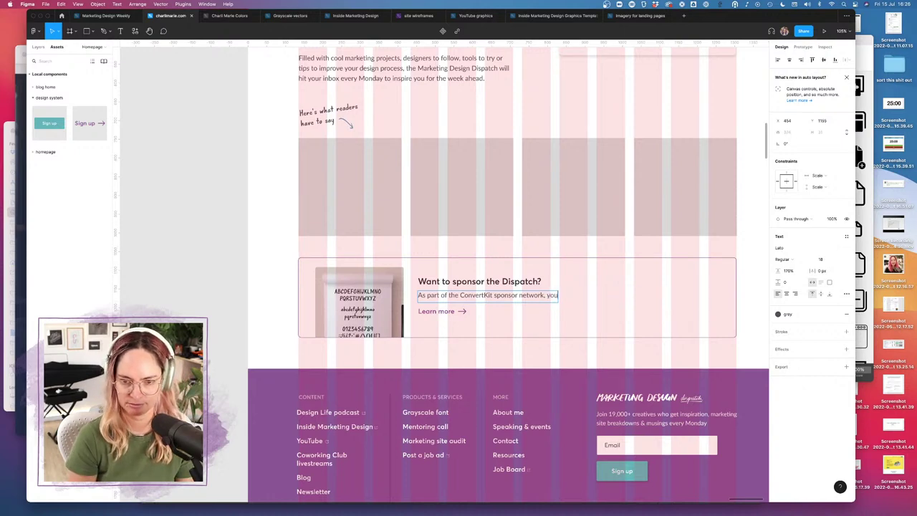
pyautogui.press('super+z')
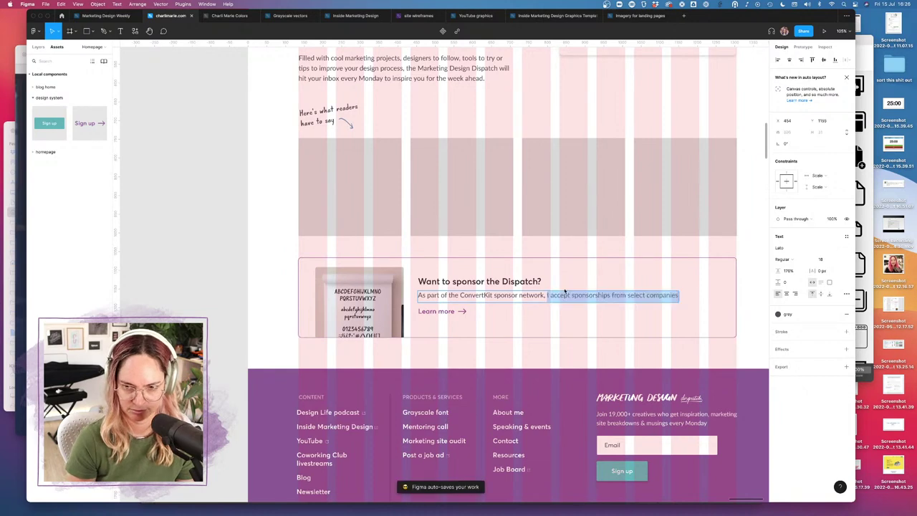
pyautogui.click(676, 295)
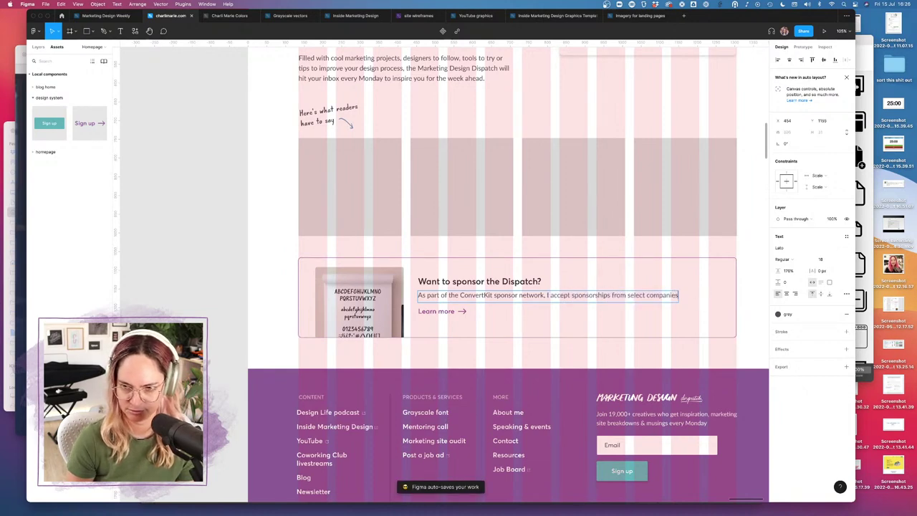
pyautogui.write('to pro')
pyautogui.write('mote')
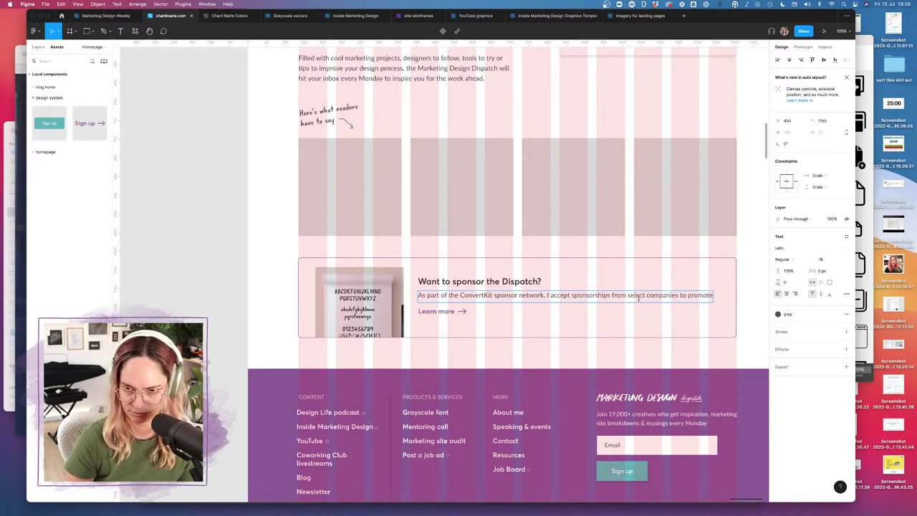
# - Rewrite the description as 'Get your product or service in front of my audience… in a sponsored section.'
pyautogui.press('super+a')
pyautogui.press('BackSpace')
pyautogui.write('Get your')
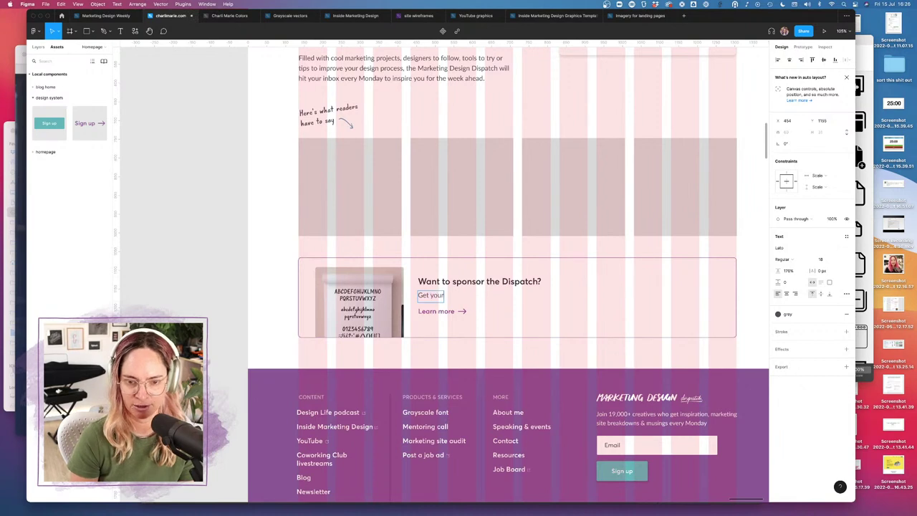
pyautogui.write(' product or serv')
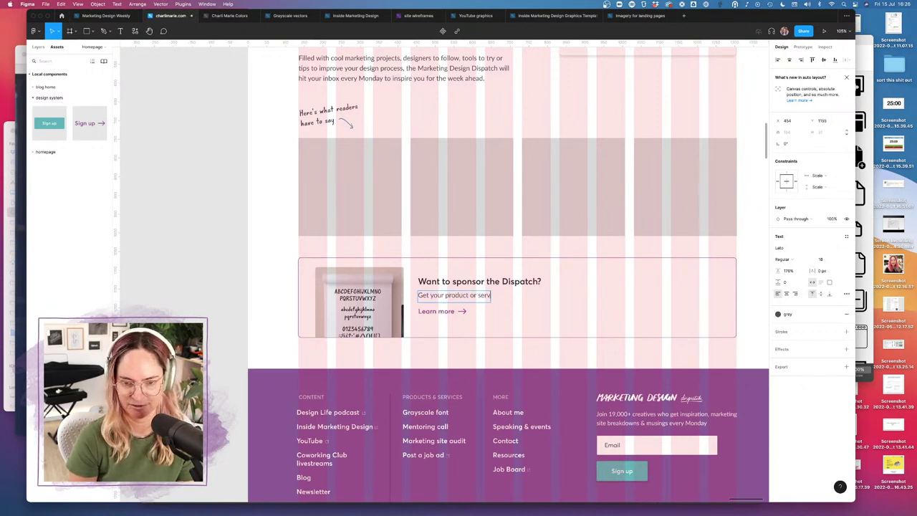
pyautogui.write('ice in')
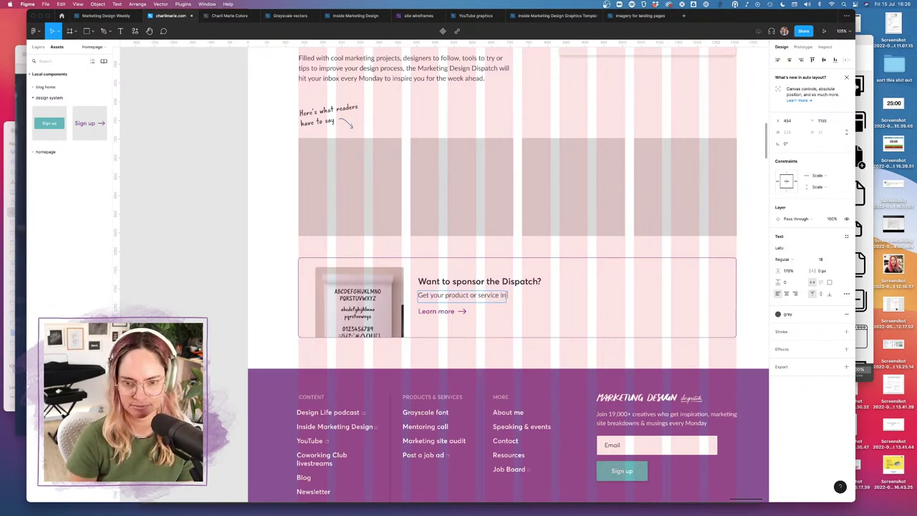
pyautogui.write(' front of my audie')
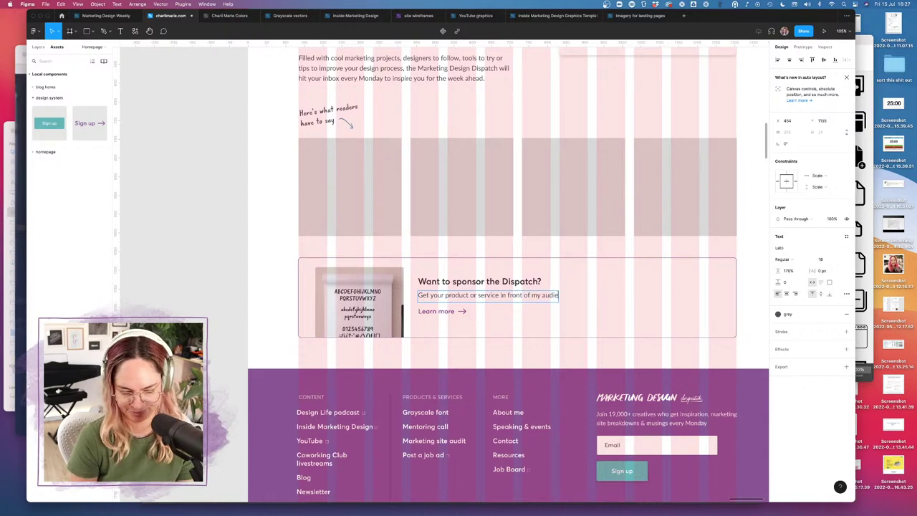
pyautogui.write('nce of creative p')
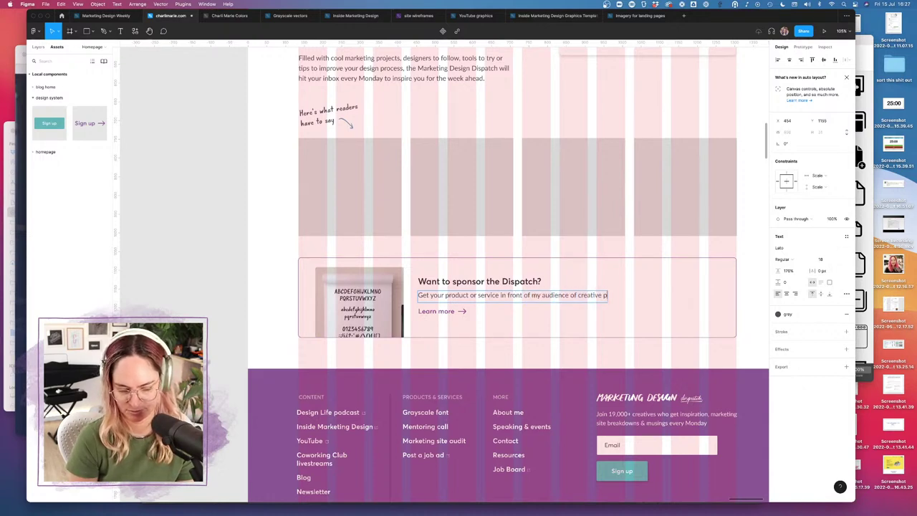
pyautogui.write('rofe')
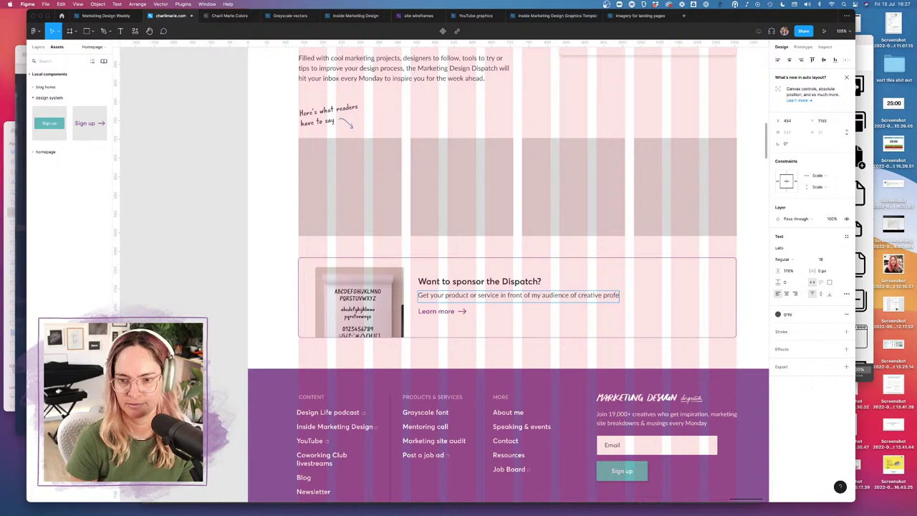
pyautogui.write('ssionals')
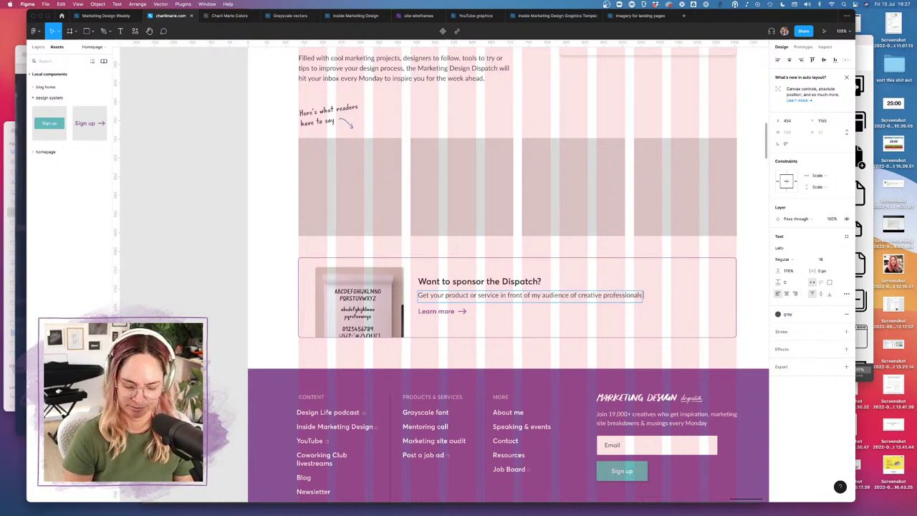
pyautogui.write(' in a spo')
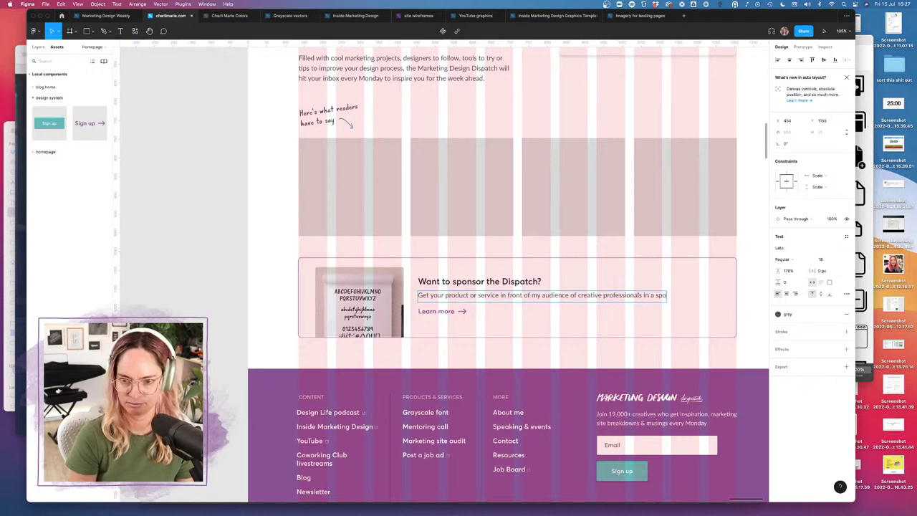
pyautogui.write('nsored section')
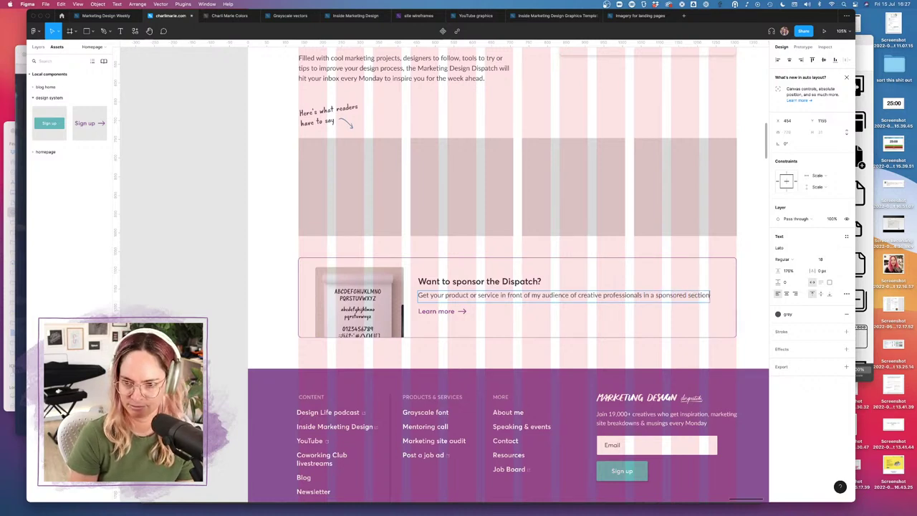
pyautogui.write('.')
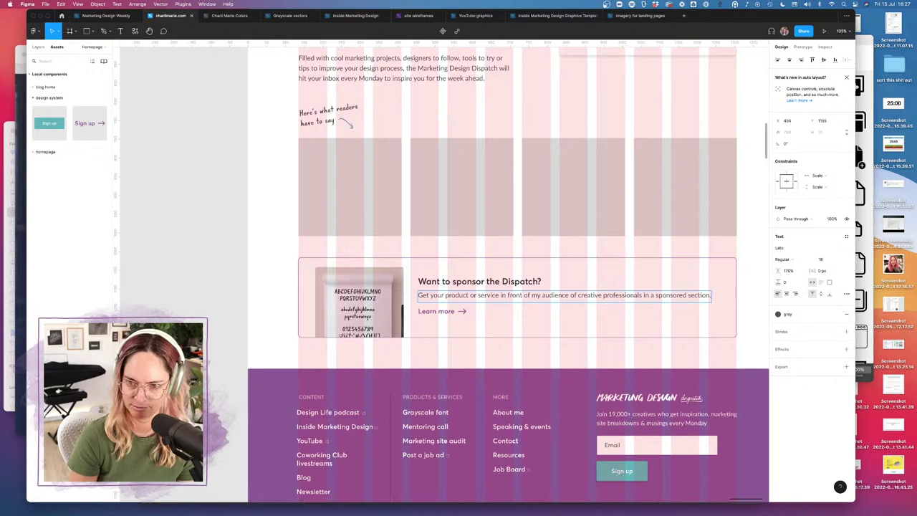
pyautogui.press('BackSpace')
pyautogui.write('of th')
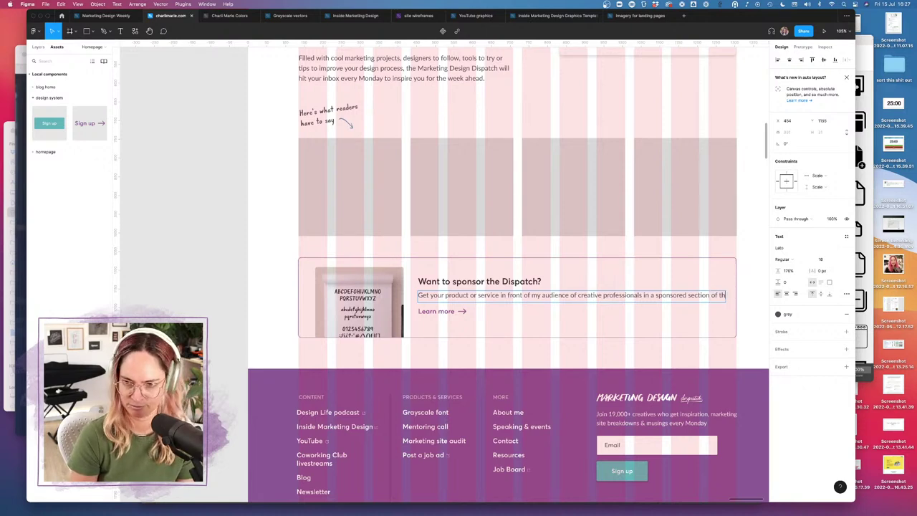
pyautogui.press('BackSpace')
pyautogui.press('BackSpace')
pyautogui.press('BackSpace')
pyautogui.press('BackSpace')
pyautogui.press('BackSpace')
pyautogui.press('BackSpace')
pyautogui.write('.')
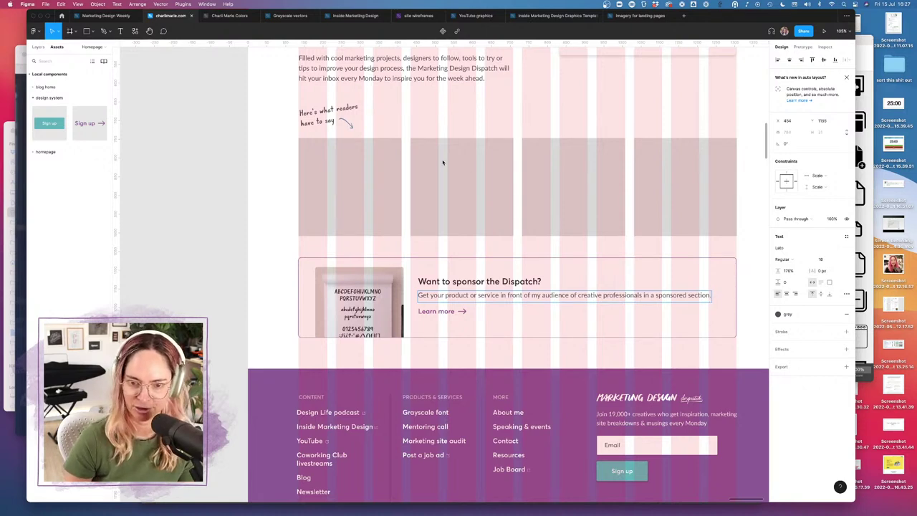
pyautogui.press('Escape')
# - Swap the sponsor card's image fill for the black colour style
pyautogui.click(358, 301)
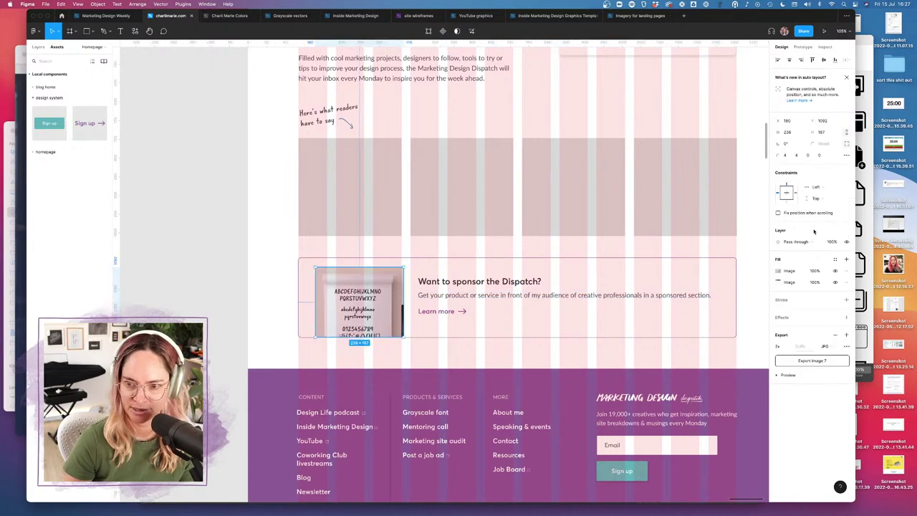
pyautogui.click(845, 281)
pyautogui.click(835, 258)
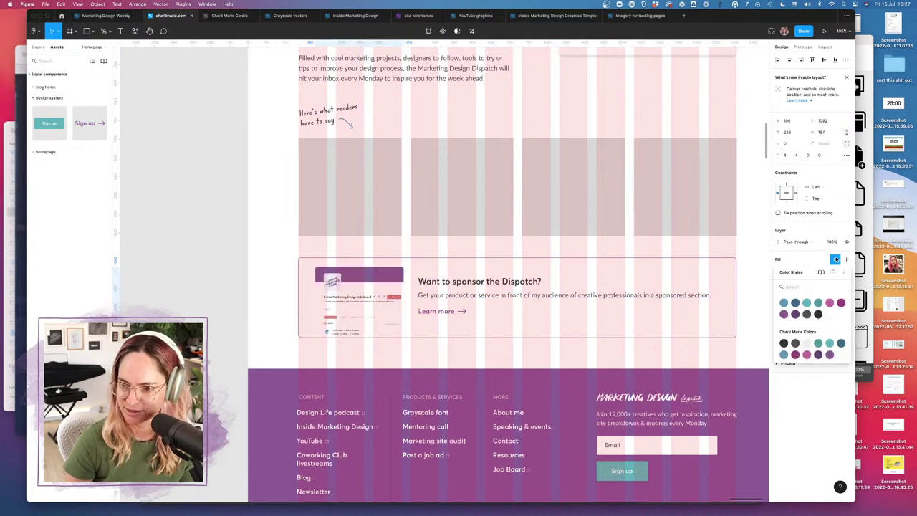
pyautogui.click(818, 313)
pyautogui.click(517, 251)
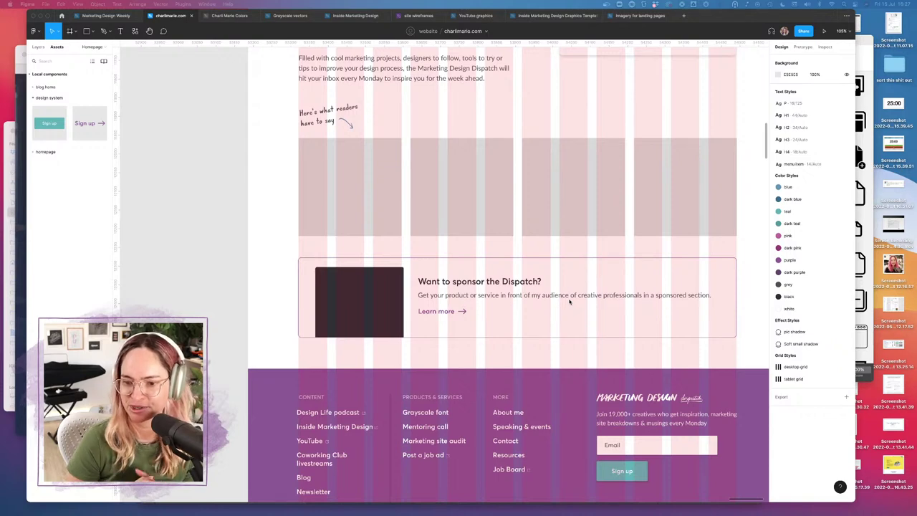
pyautogui.scroll(-10, 558, 331)
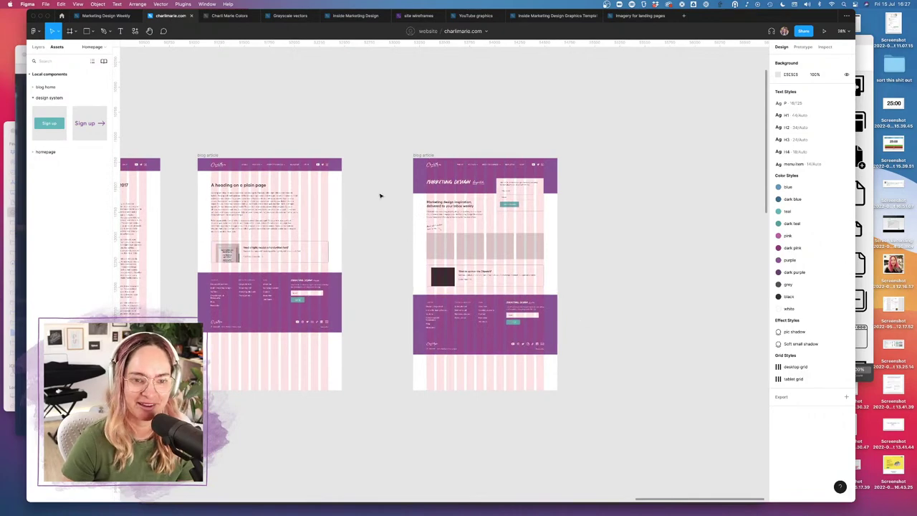
pyautogui.hscroll(-5, 380, 194)
pyautogui.hscroll(5, 380, 195)
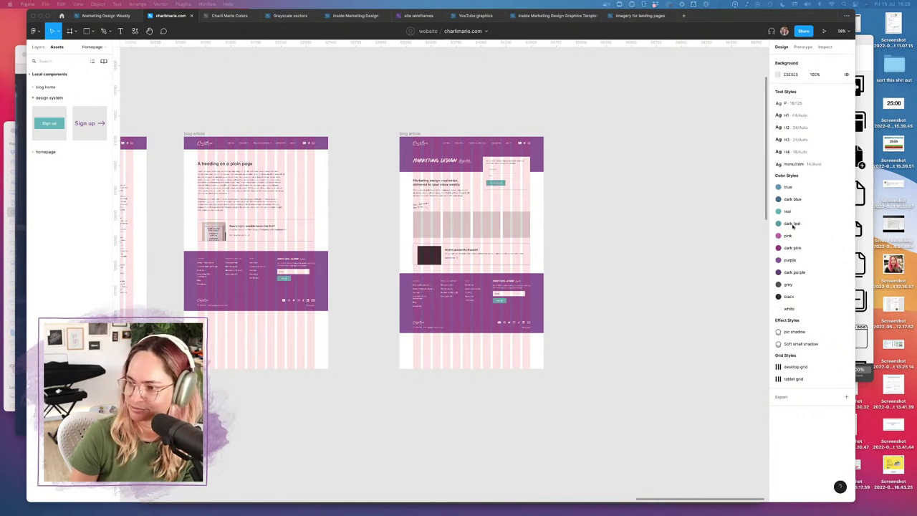
pyautogui.click(708, 239)
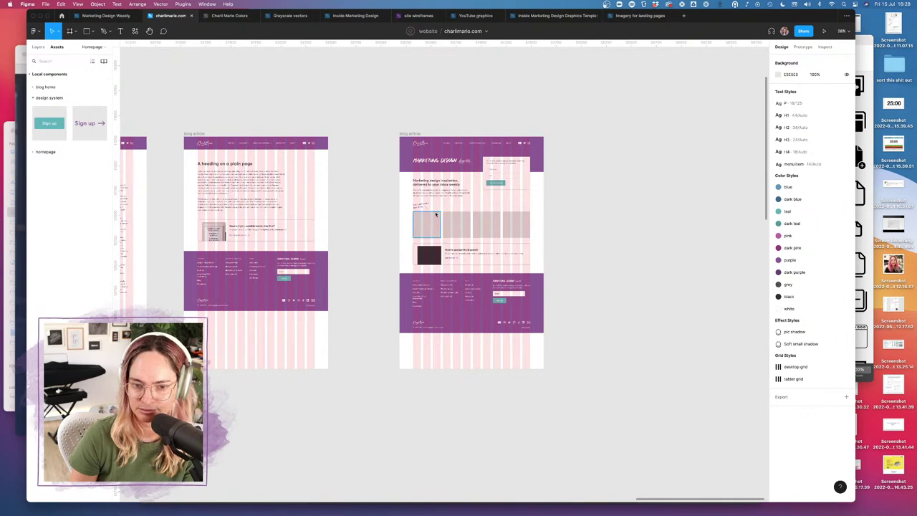
pyautogui.scroll(5, 434, 214)
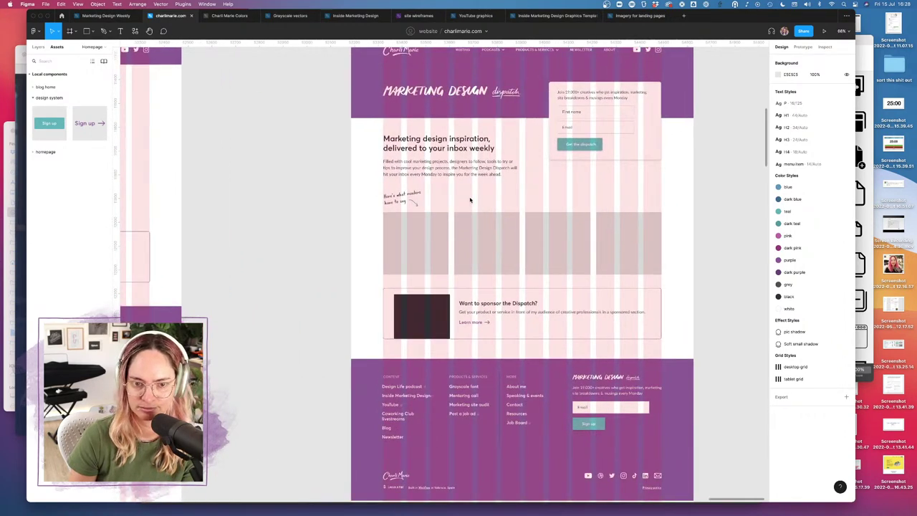
pyautogui.scroll(5, 487, 201)
pyautogui.hscroll(4, 486, 201)
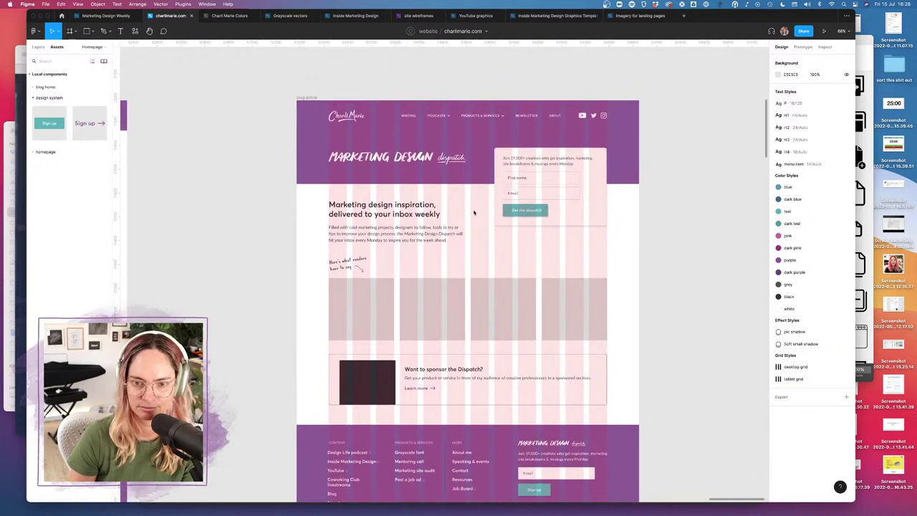
pyautogui.scroll(-5, 496, 256)
pyautogui.scroll(-4, 621, 235)
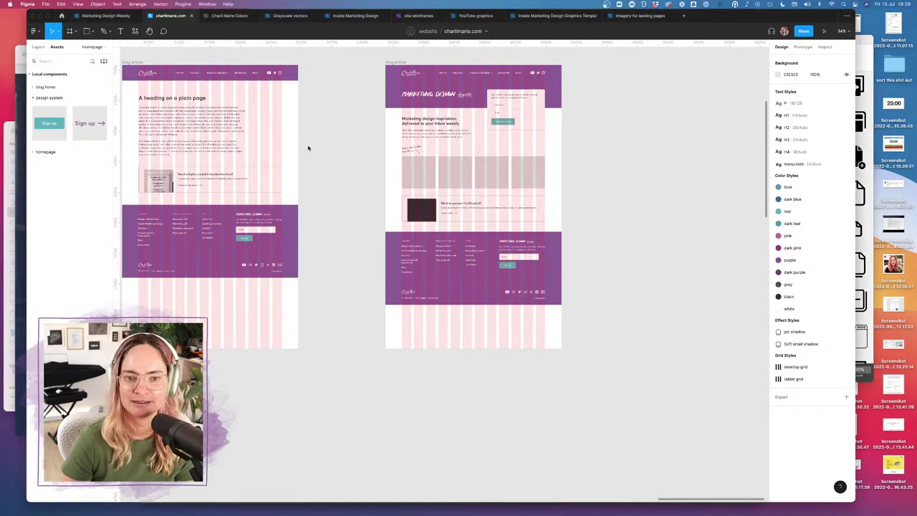
pyautogui.hscroll(-10, 263, 144)
pyautogui.hscroll(-15, 263, 144)
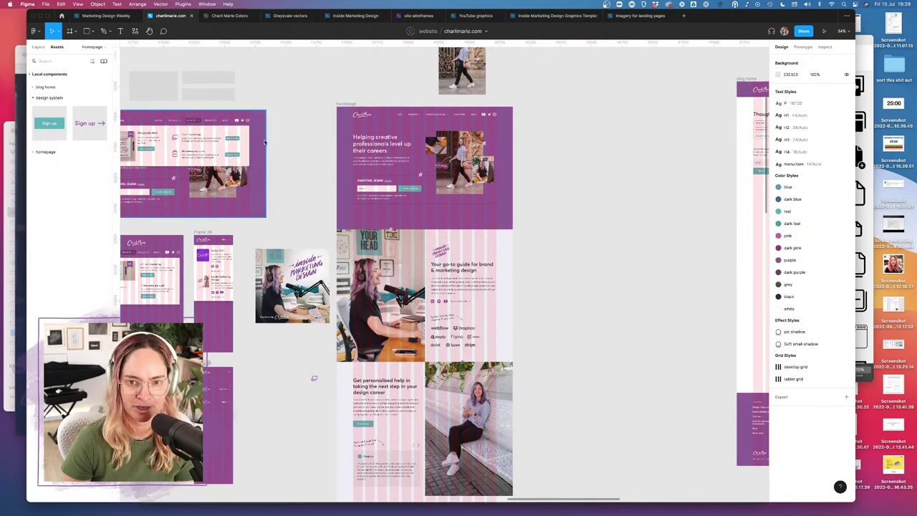
pyautogui.hscroll(3, 566, 141)
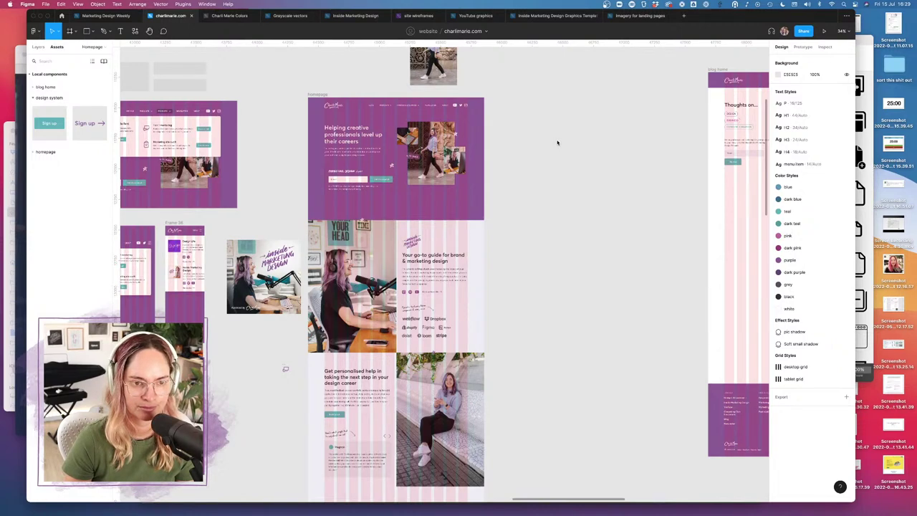
pyautogui.hscroll(15, 557, 143)
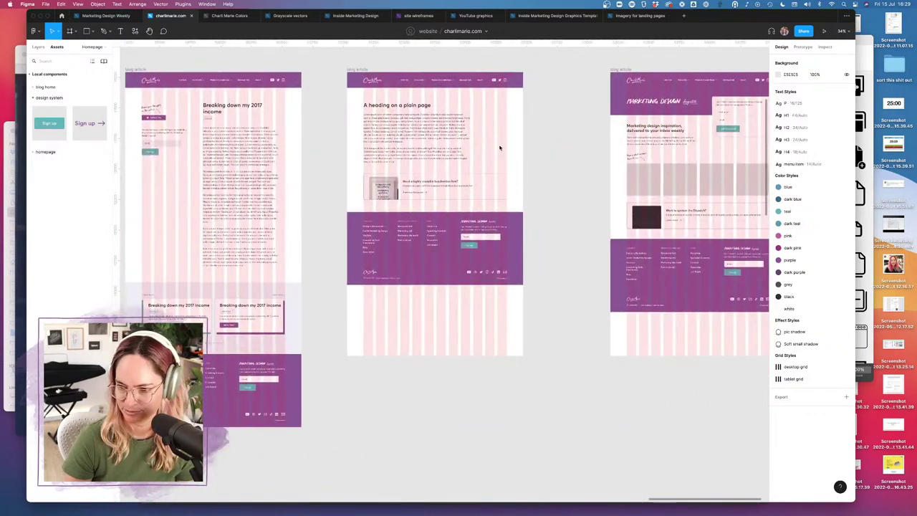
pyautogui.hscroll(10, 499, 146)
pyautogui.hscroll(-2, 499, 145)
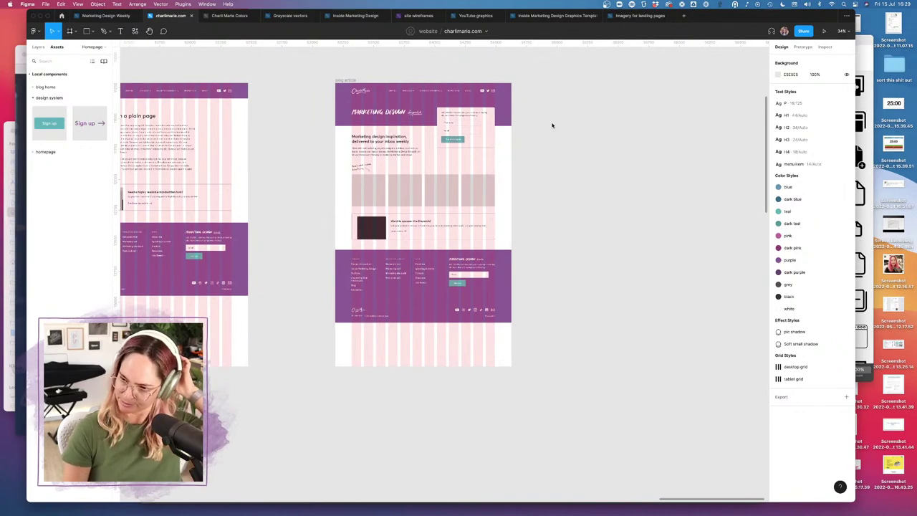
pyautogui.hscroll(-15, 533, 126)
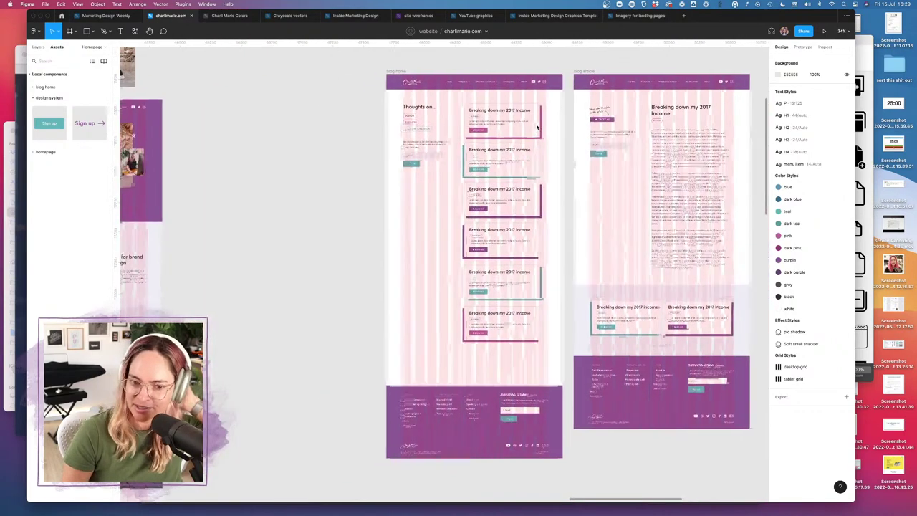
pyautogui.hscroll(5, 501, 215)
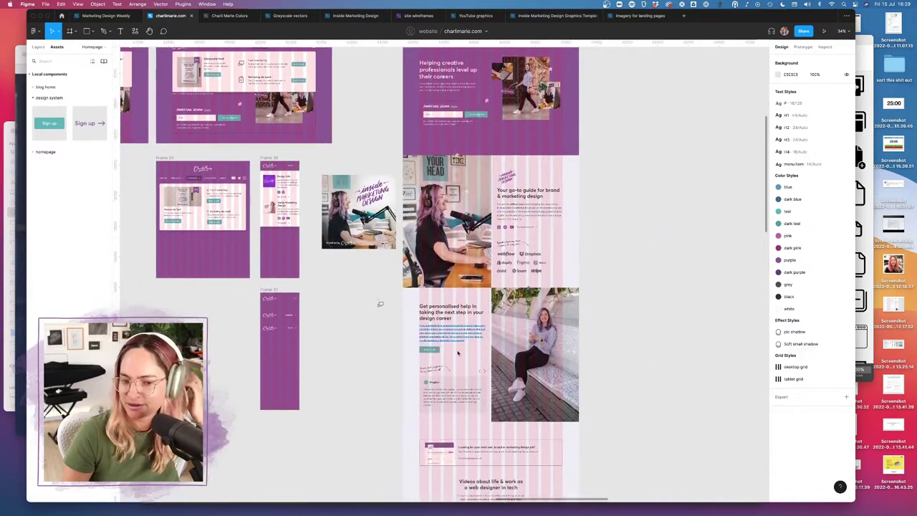
pyautogui.keyDown('ctrl'); pyautogui.scroll(5, 456, 378); pyautogui.keyUp('ctrl')
pyautogui.keyDown('ctrl'); pyautogui.scroll(2, 455, 378); pyautogui.keyUp('ctrl')
pyautogui.scroll(-2, 456, 358)
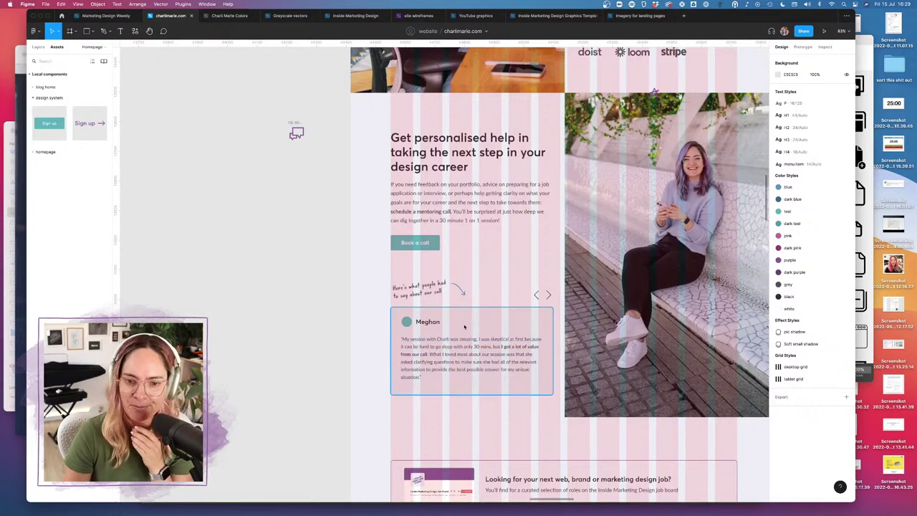
pyautogui.scroll(-6, 464, 325)
pyautogui.hscroll(10, 468, 319)
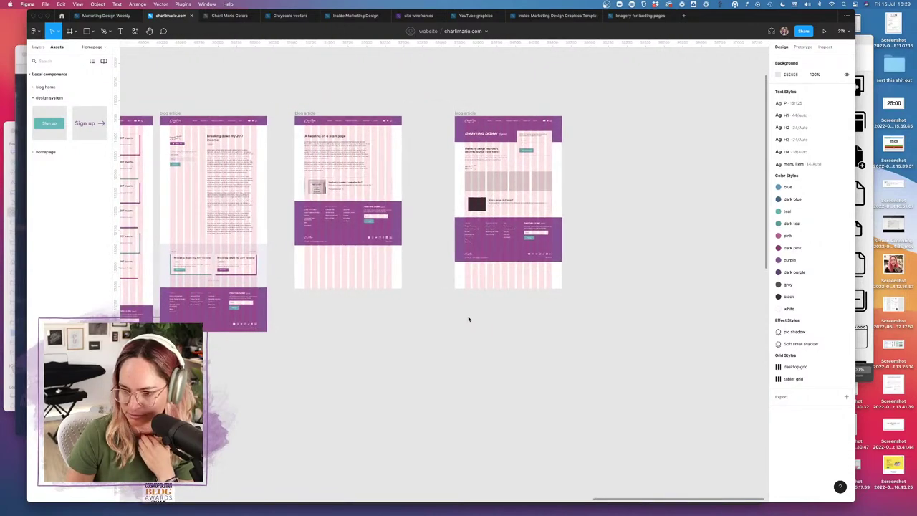
pyautogui.hscroll(-1, 468, 318)
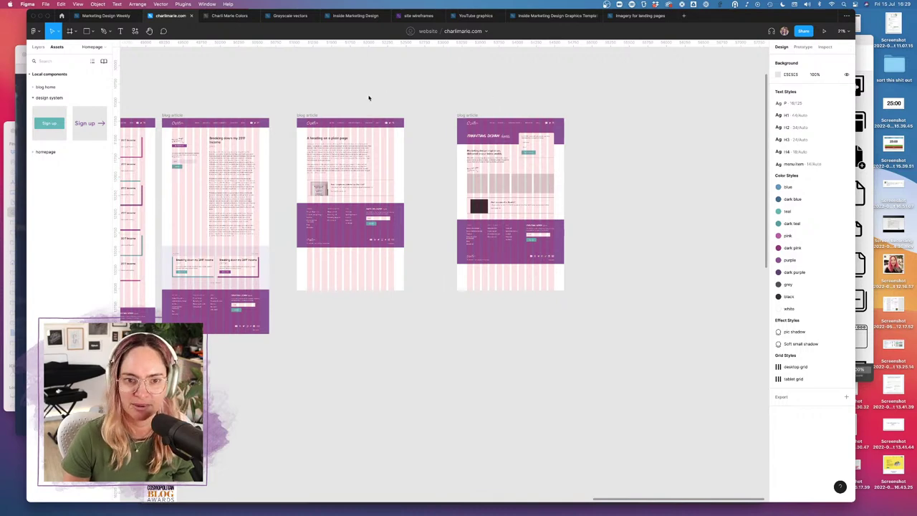
# - Duplicate the plain blog article frame to the right and push its purple footer lower
pyautogui.click(305, 115)
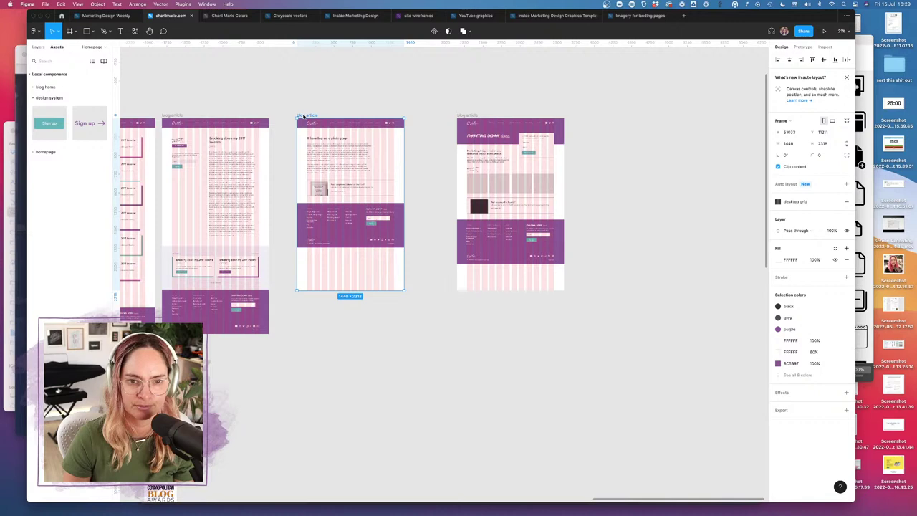
pyautogui.moveTo(305, 115); pyautogui.dragTo(610, 116)
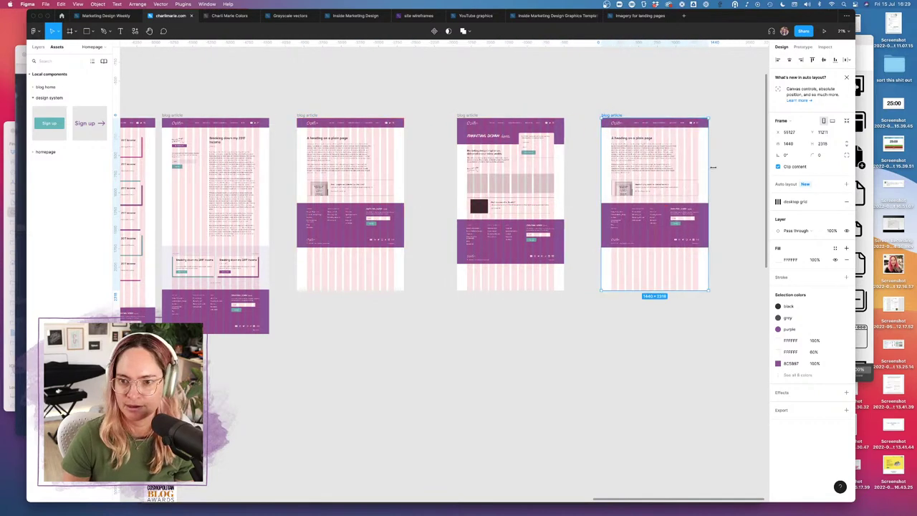
pyautogui.click(714, 182)
pyautogui.click(666, 228)
pyautogui.moveTo(666, 228); pyautogui.dragTo(666, 265)
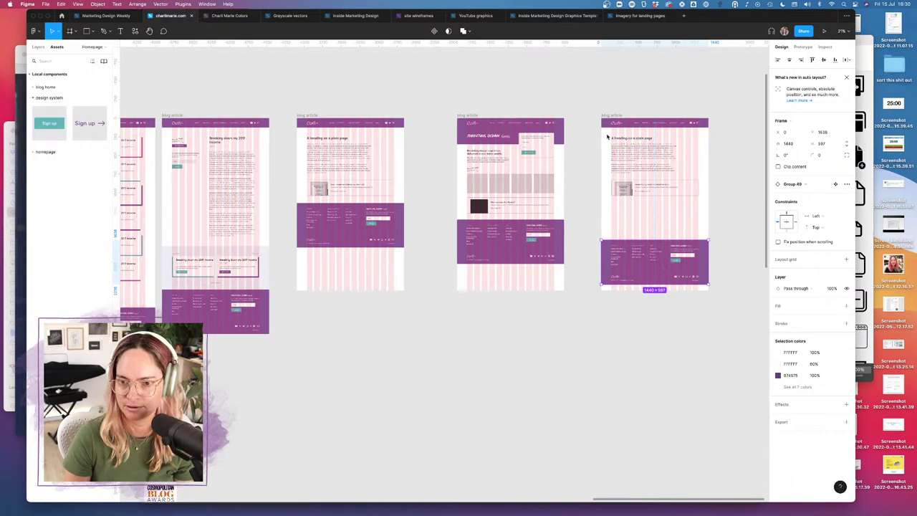
pyautogui.click(607, 136)
pyautogui.press('Escape')
pyautogui.scroll(-3, 484, 132)
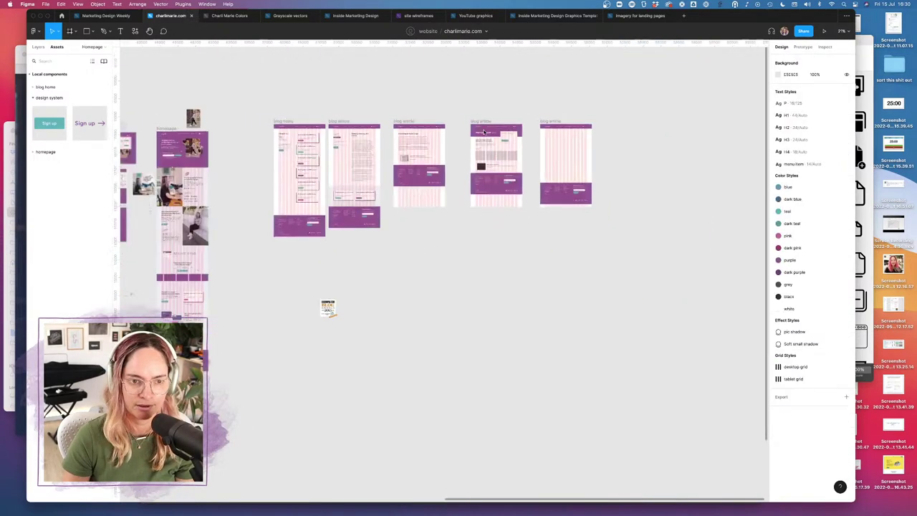
pyautogui.scroll(-3, 484, 132)
pyautogui.hscroll(-3, 423, 182)
pyautogui.scroll(6, 411, 231)
# - Move the photo of the woman on the bench into the new frame
pyautogui.click(286, 226)
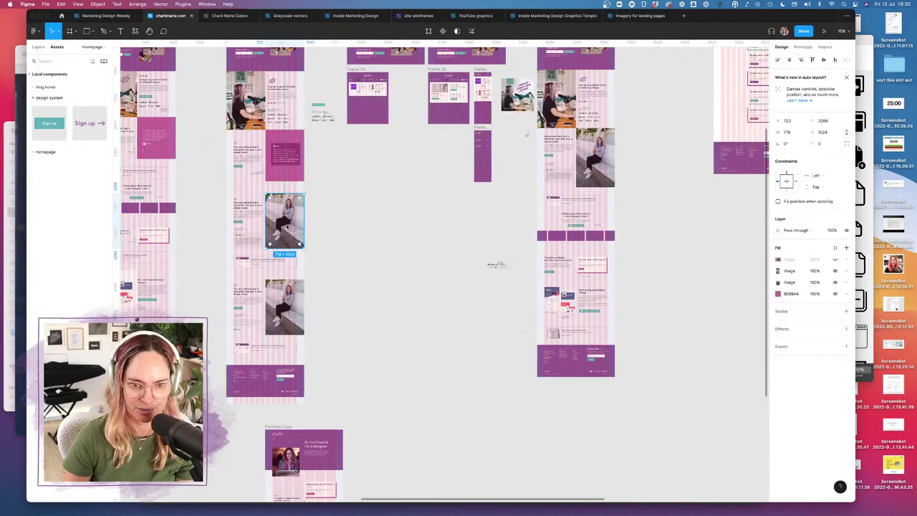
pyautogui.scroll(-5, 286, 226)
pyautogui.hscroll(3, 272, 227)
pyautogui.moveTo(133, 267); pyautogui.dragTo(634, 163)
pyautogui.scroll(10, 633, 163)
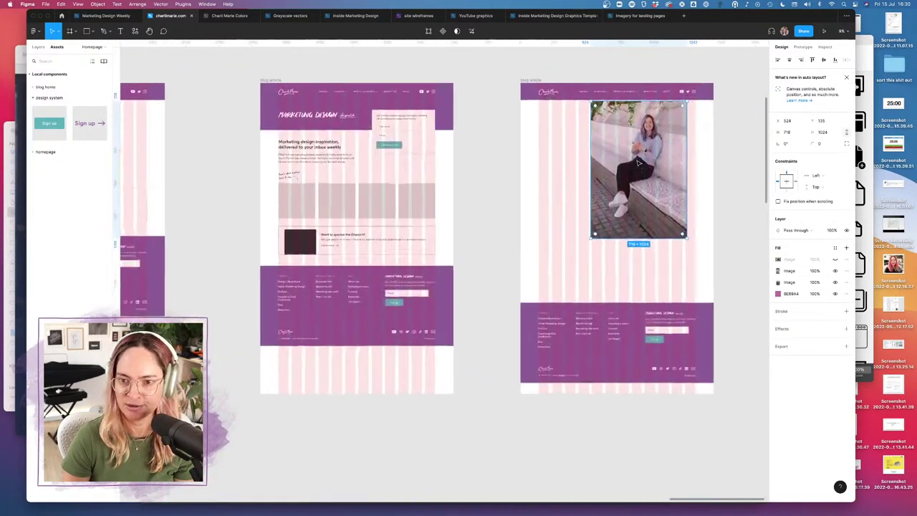
pyautogui.moveTo(565, 188); pyautogui.dragTo(580, 190)
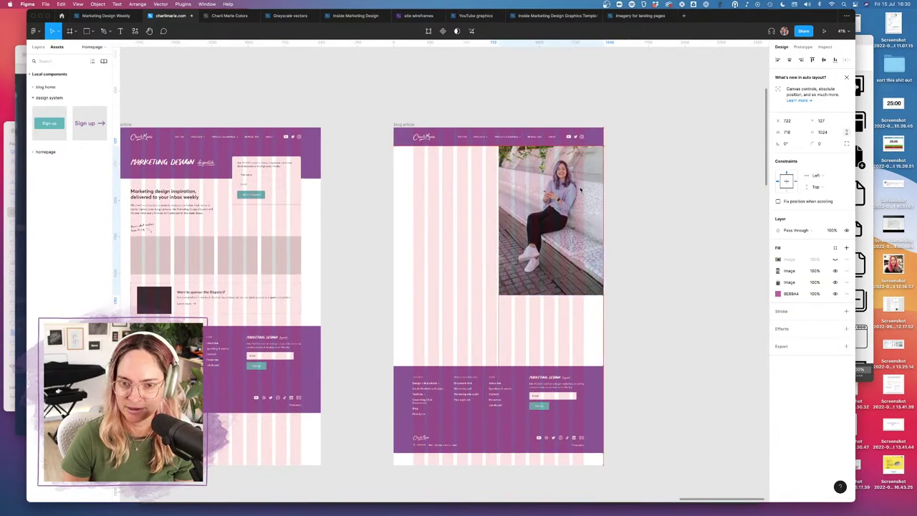
pyautogui.click(665, 196)
pyautogui.scroll(5, 531, 138)
pyautogui.scroll(-10, 530, 139)
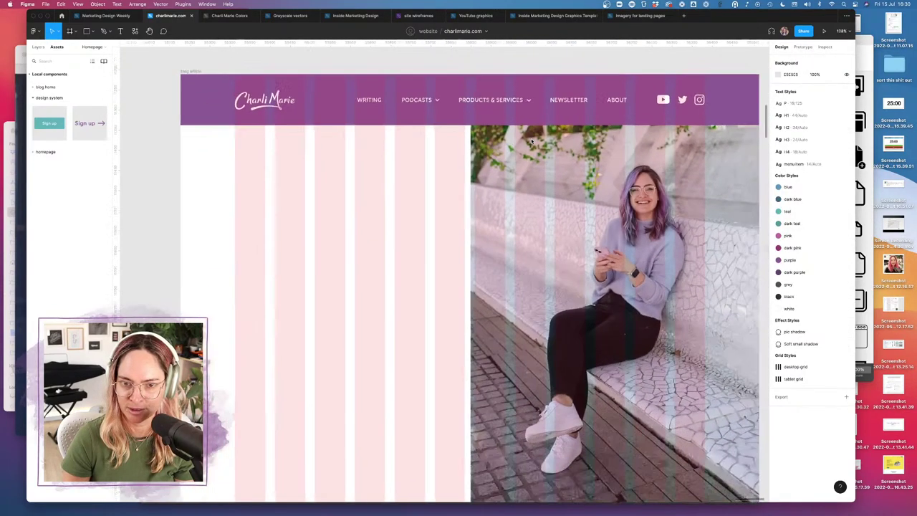
pyautogui.hscroll(-6, 531, 140)
pyautogui.scroll(-2, 532, 140)
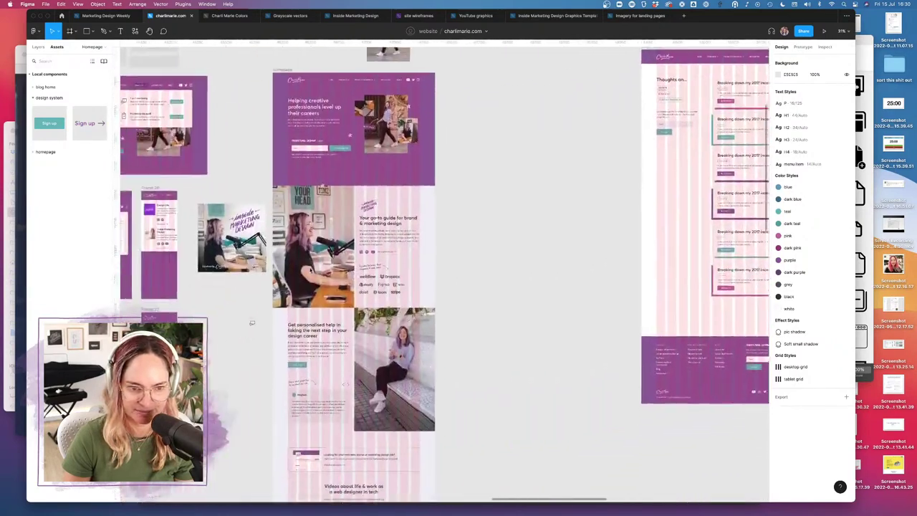
# - Move the 'Get personalised help' heading and Book a call button group beside the photo
pyautogui.click(331, 324)
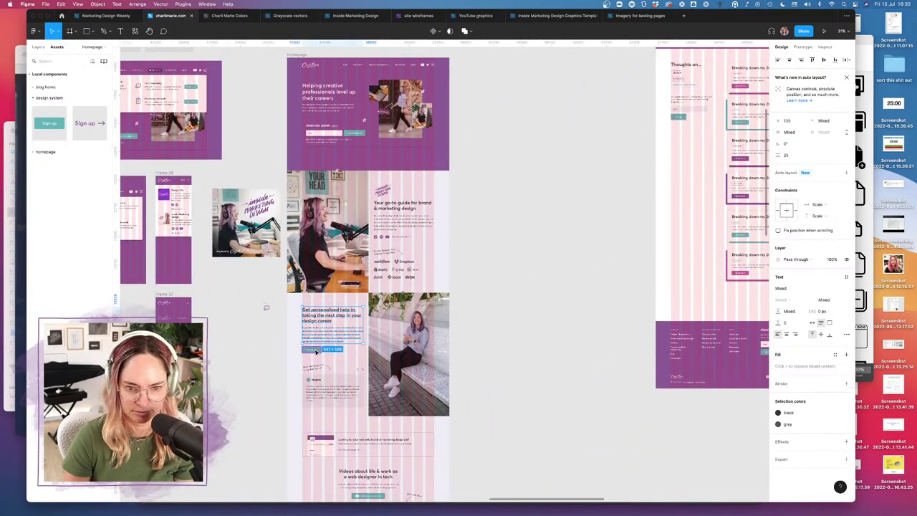
pyautogui.press('Escape')
pyautogui.scroll(-5, 433, 366)
pyautogui.hscroll(5, 432, 366)
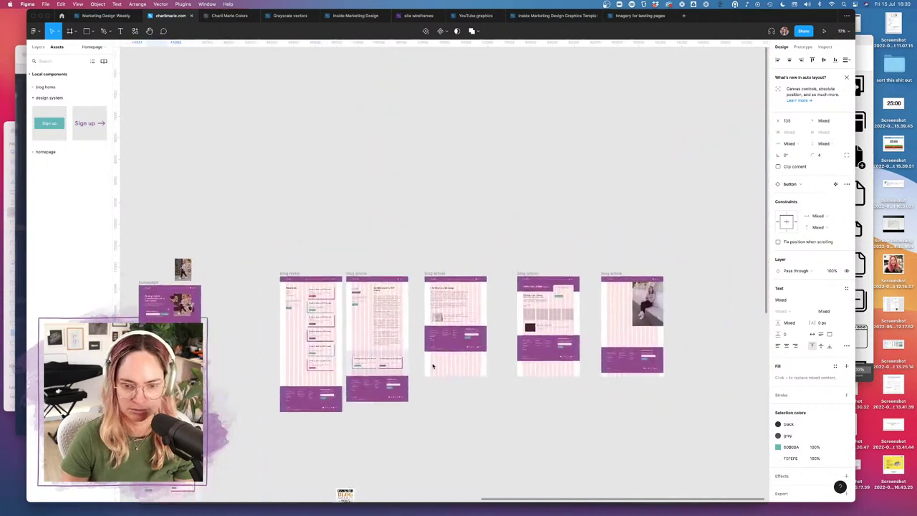
pyautogui.scroll(-4, 297, 461)
pyautogui.hscroll(-4, 395, 395)
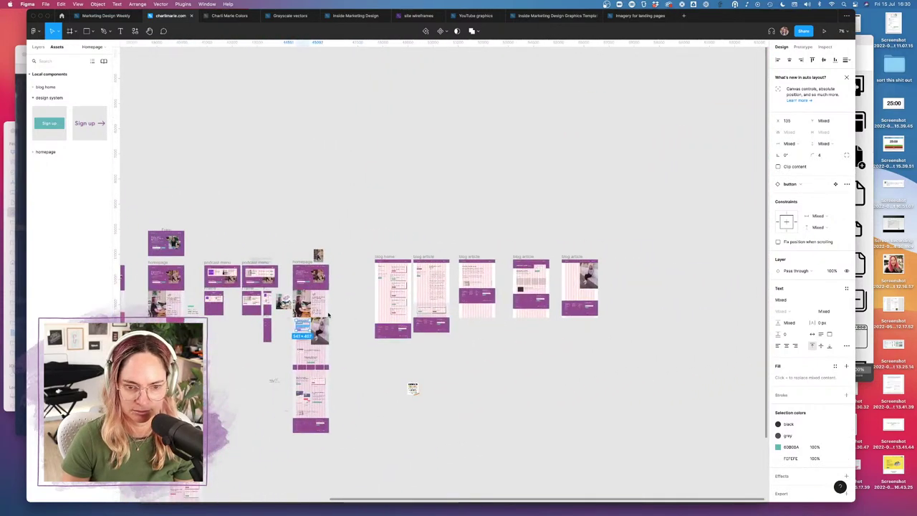
pyautogui.scroll(3, 328, 315)
pyautogui.moveTo(328, 316); pyautogui.dragTo(659, 255)
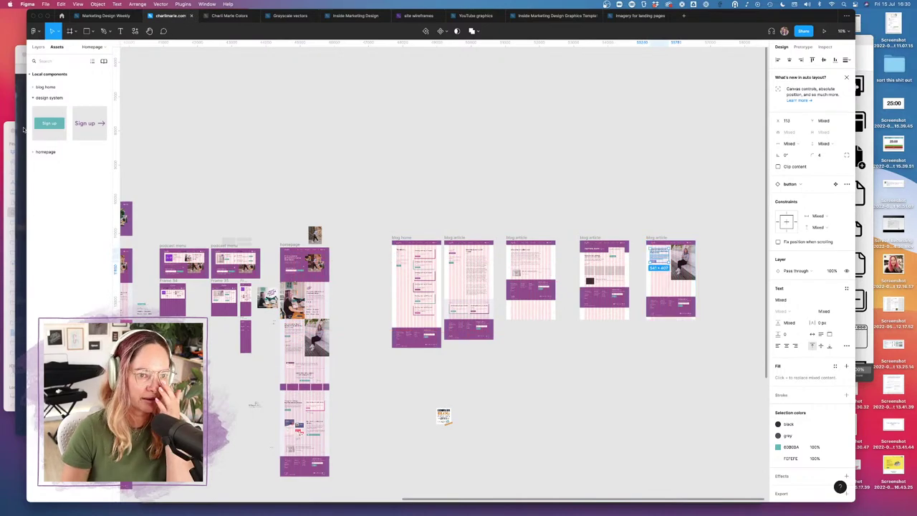
pyautogui.scroll(10, 638, 219)
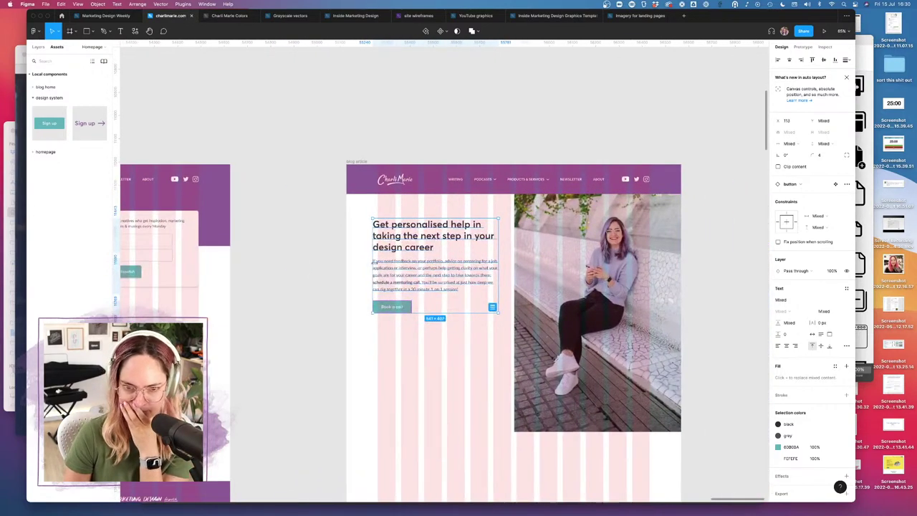
pyautogui.moveTo(389, 266); pyautogui.dragTo(394, 265)
pyautogui.click(310, 274)
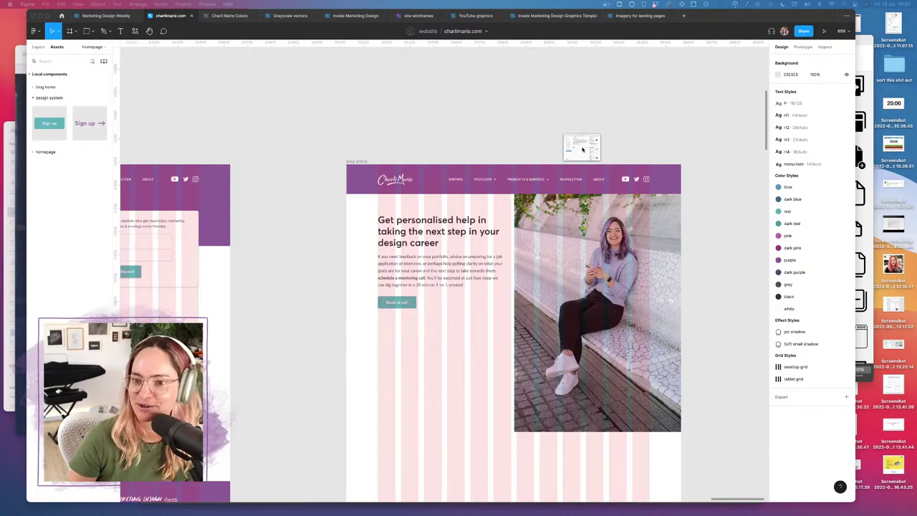
pyautogui.press('super+Tab')
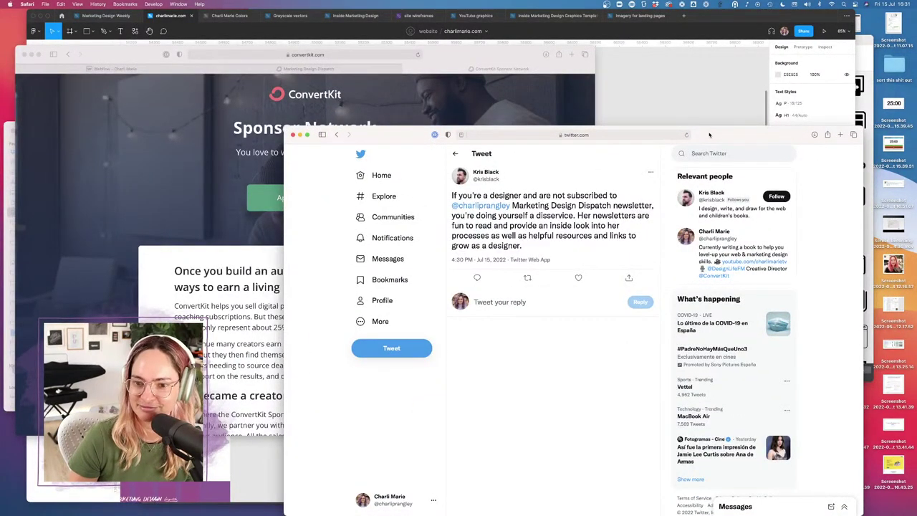
# - Close the tweet window with Cmd+W, leaving the ConvertKit Sponsor Network page showing
pyautogui.moveTo(710, 138); pyautogui.dragTo(731, 114)
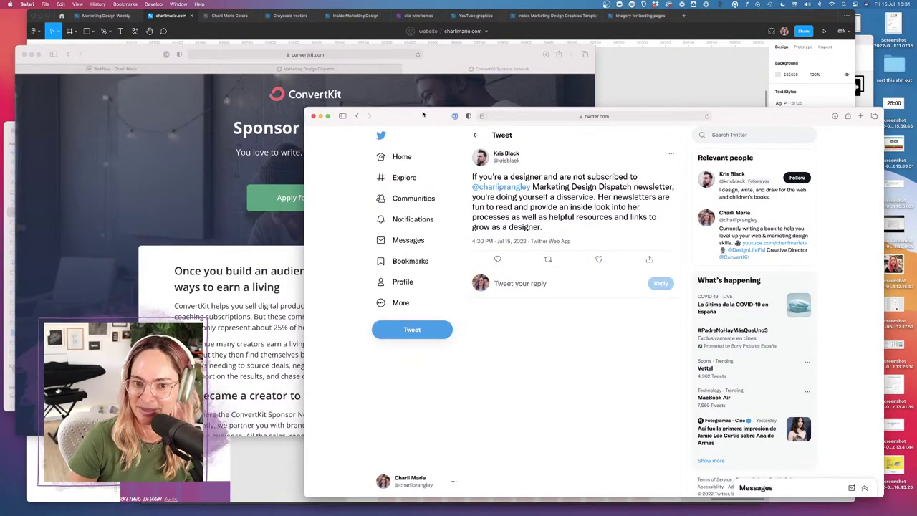
pyautogui.press('super+w')
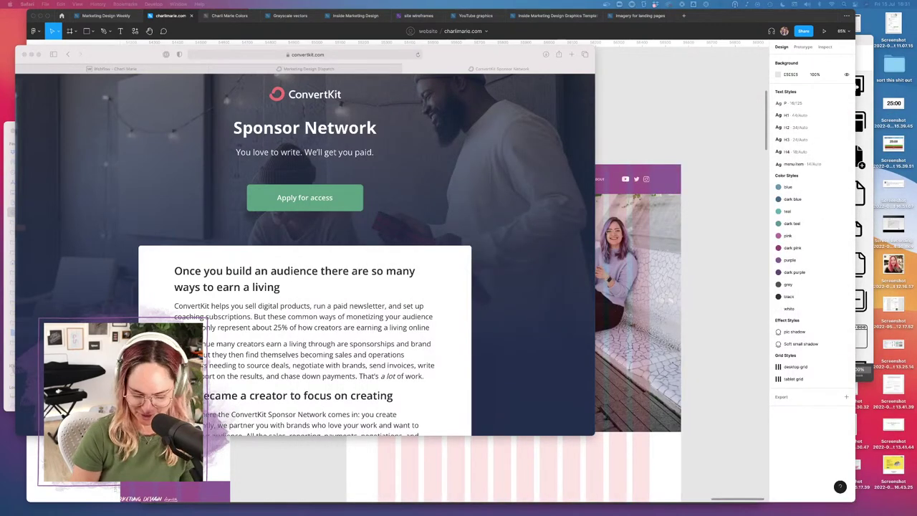
pyautogui.moveTo(530, 505)
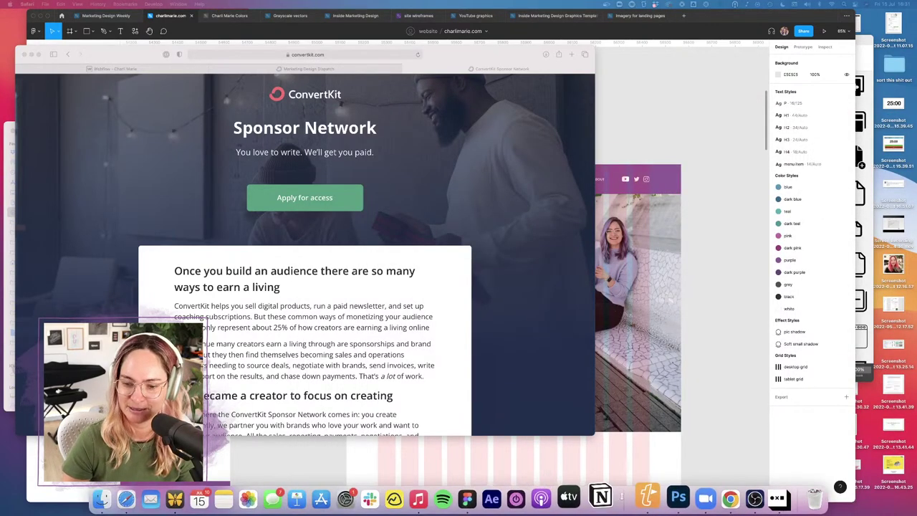
# - Add a Site copy sheet titled 'Newsletter testimonials' containing the pasted tweet link
pyautogui.click(176, 498)
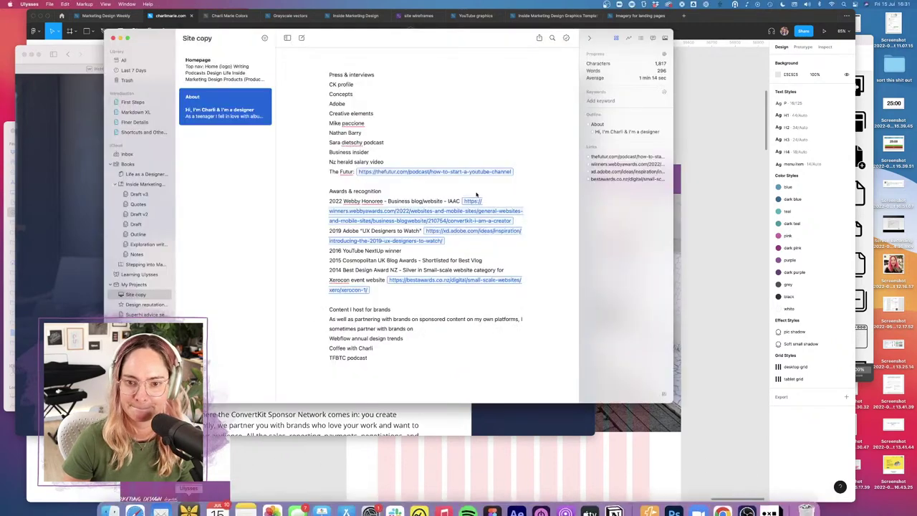
pyautogui.click(301, 38)
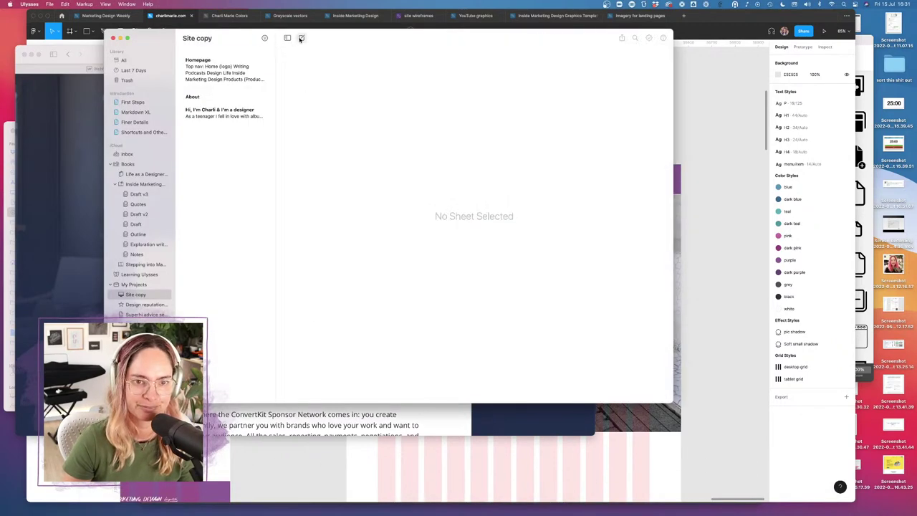
pyautogui.write('News')
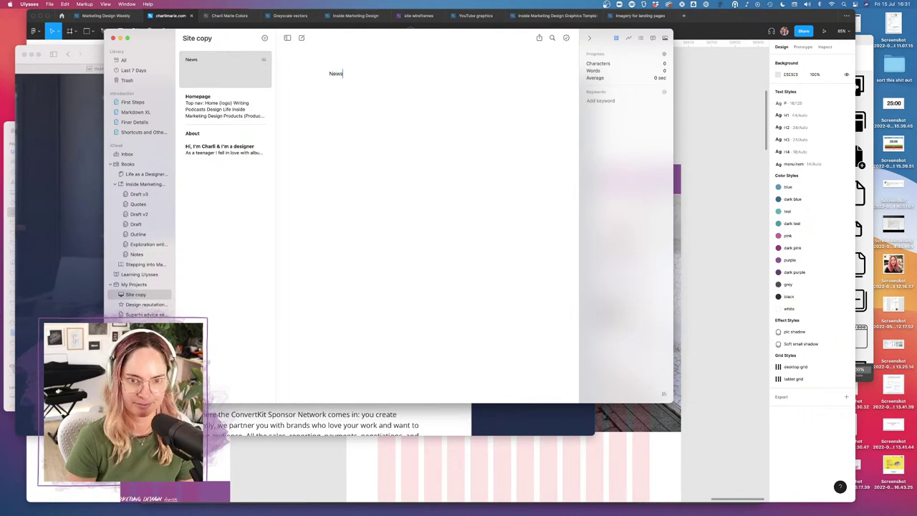
pyautogui.write('letter testi')
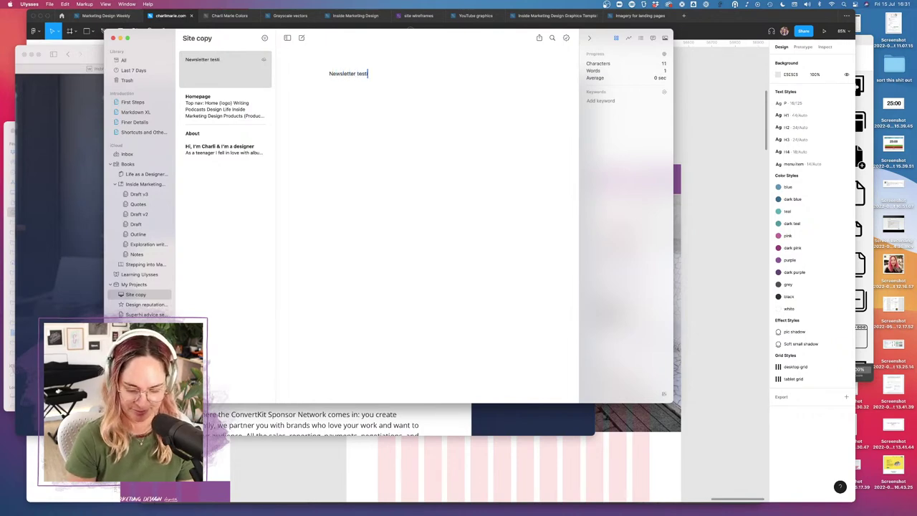
pyautogui.write('monials')
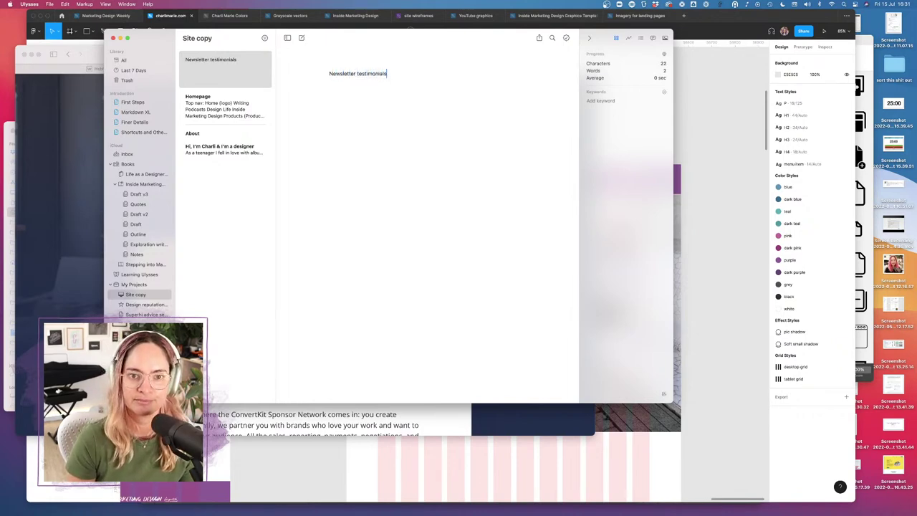
pyautogui.press('super+v')
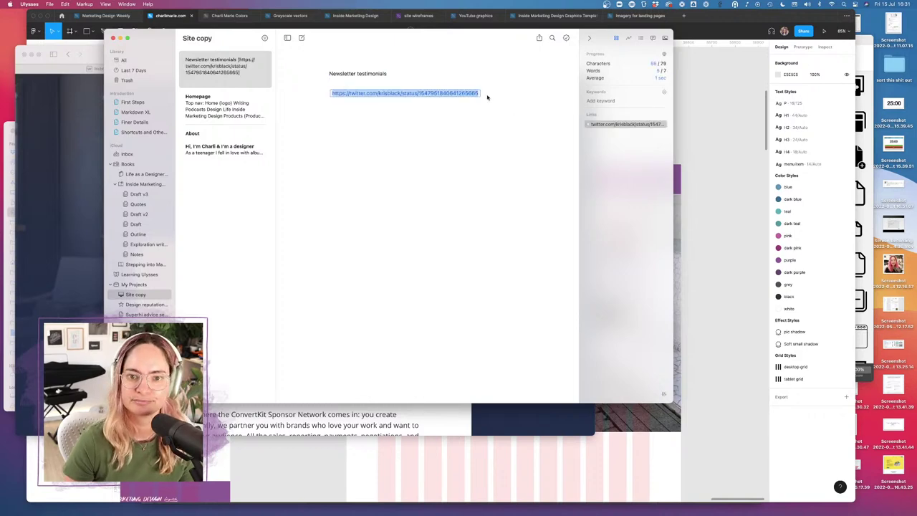
pyautogui.click(718, 231)
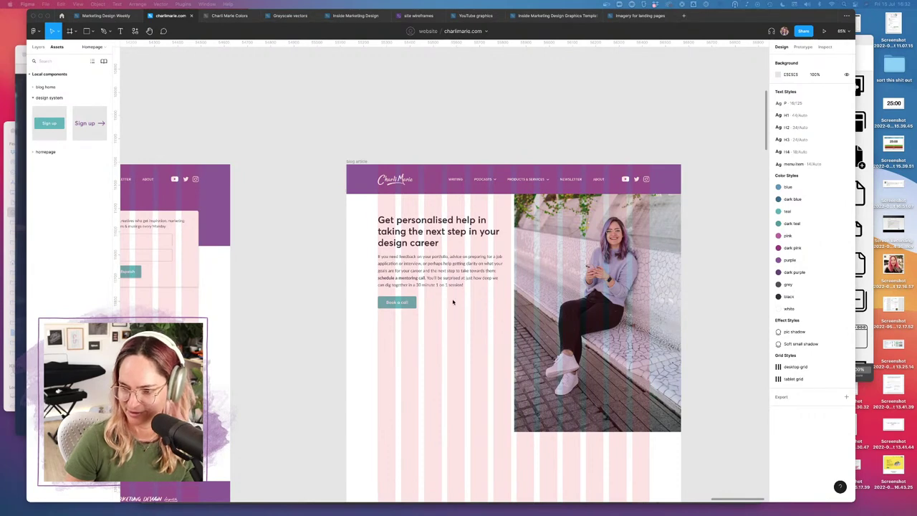
# - Shorten the bench photo to 614 tall and crop it to keep the woman in view
pyautogui.click(593, 347)
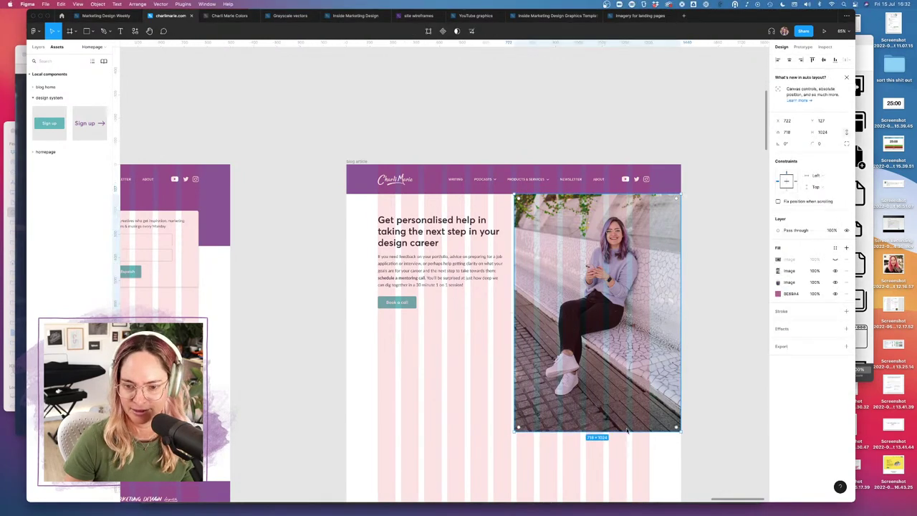
pyautogui.moveTo(626, 432); pyautogui.dragTo(615, 340)
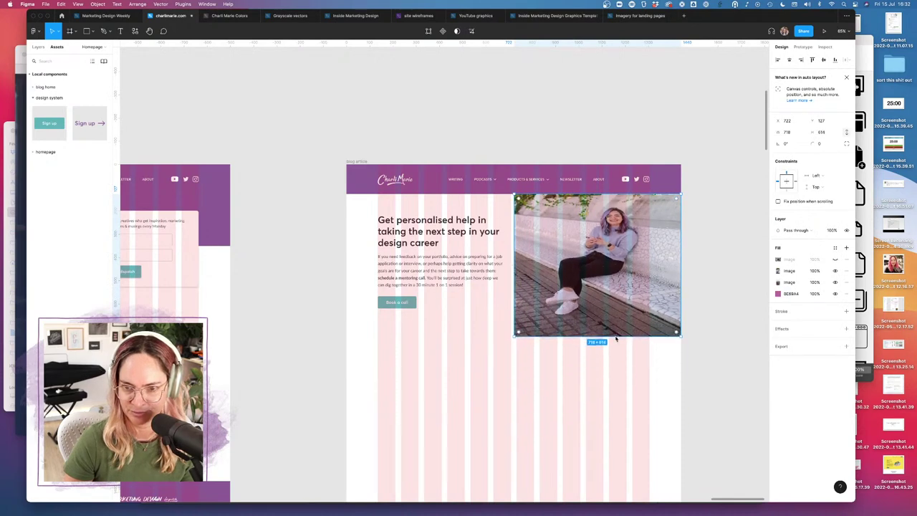
pyautogui.click(846, 258)
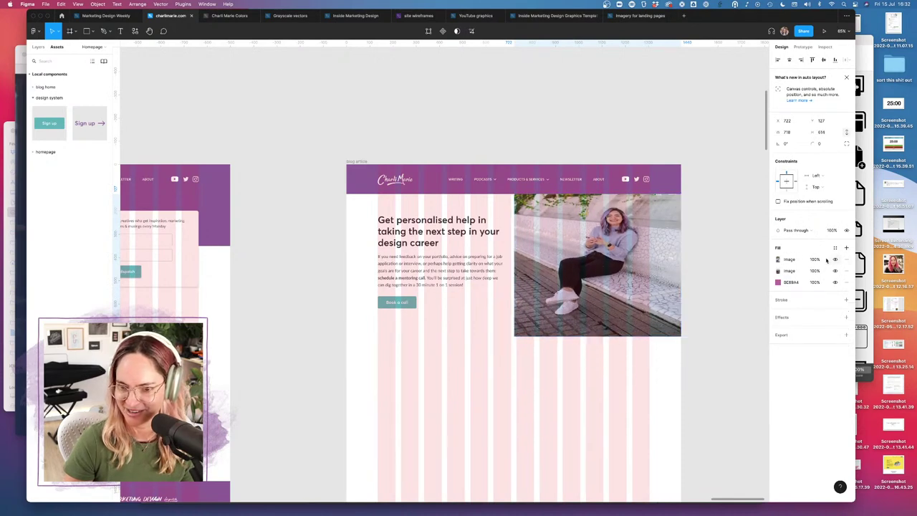
pyautogui.click(777, 259)
pyautogui.click(693, 276)
pyautogui.click(700, 263)
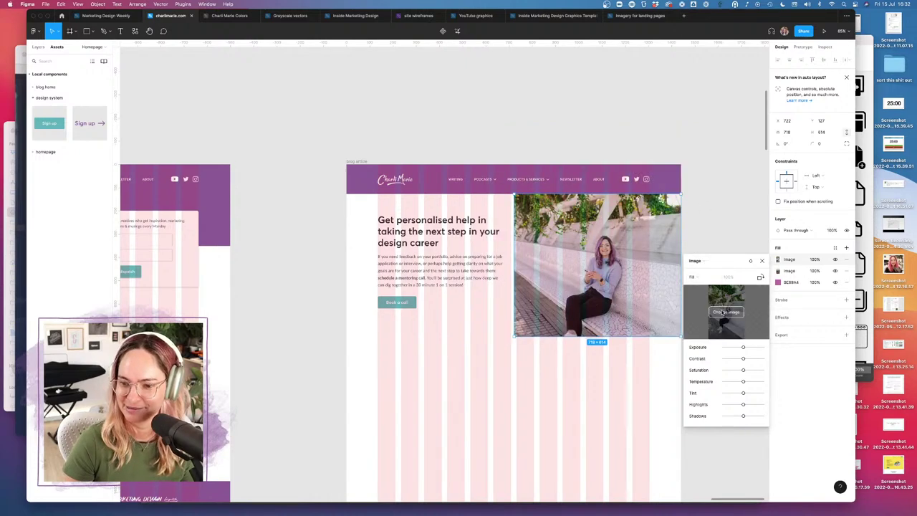
pyautogui.click(700, 277)
pyautogui.click(700, 299)
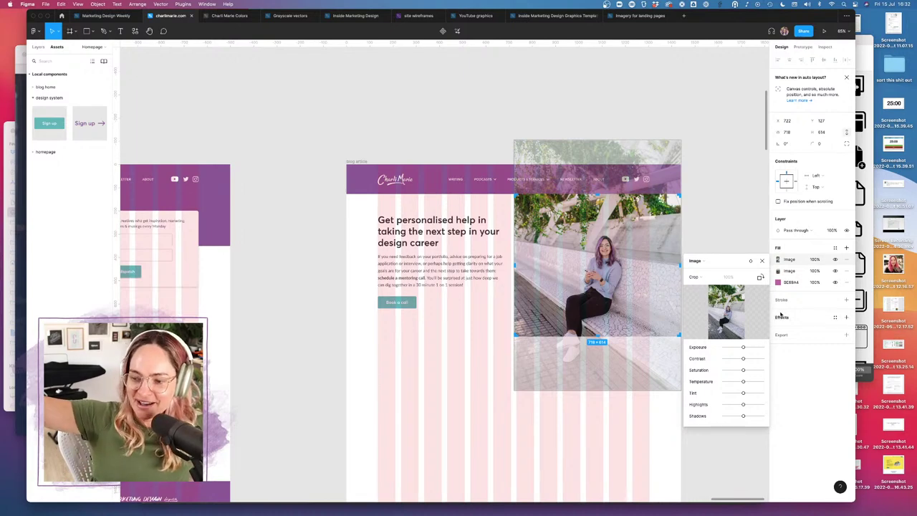
pyautogui.moveTo(623, 287); pyautogui.dragTo(622, 253)
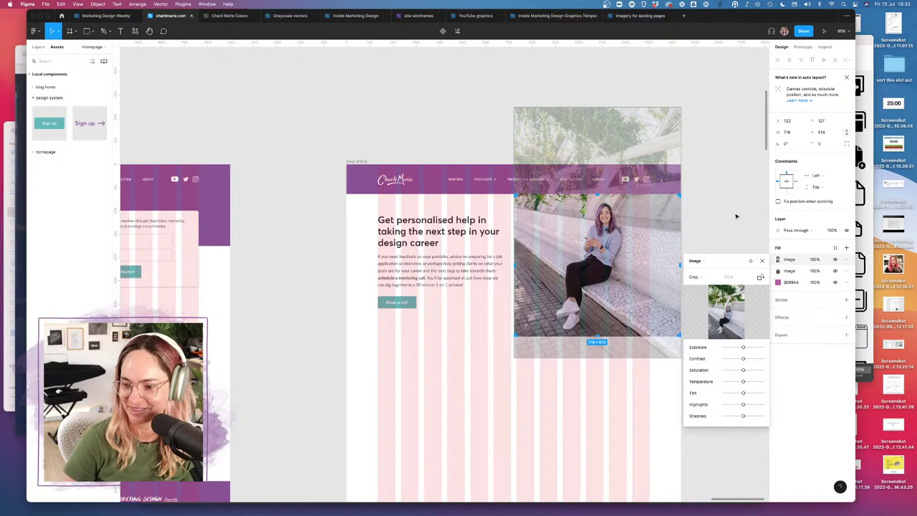
pyautogui.press('Escape')
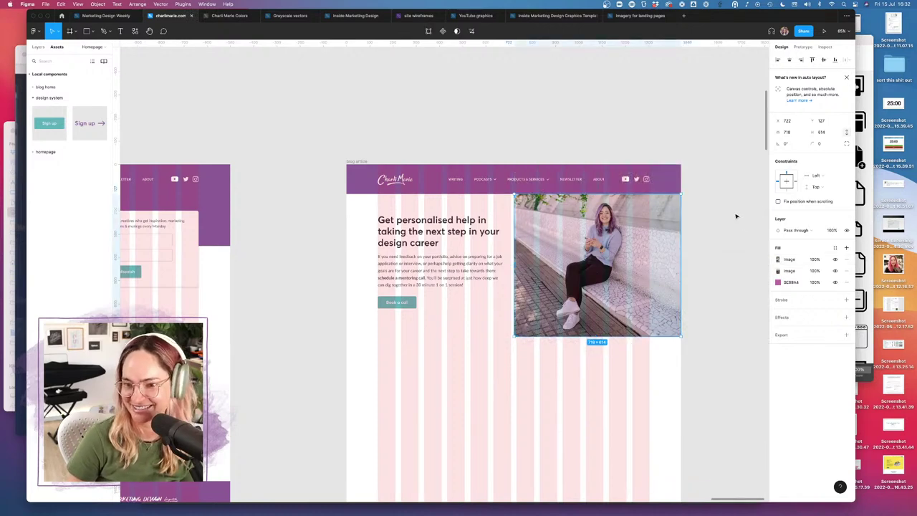
pyautogui.click(735, 216)
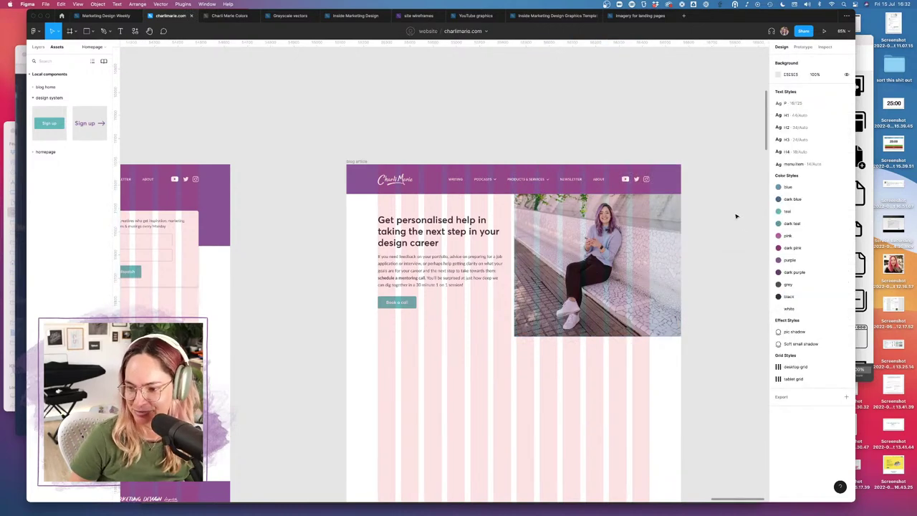
# - Check the homepage hero against the layout grid with Ctrl+G, then choose the Rectangle tool
pyautogui.scroll(-6, 437, 287)
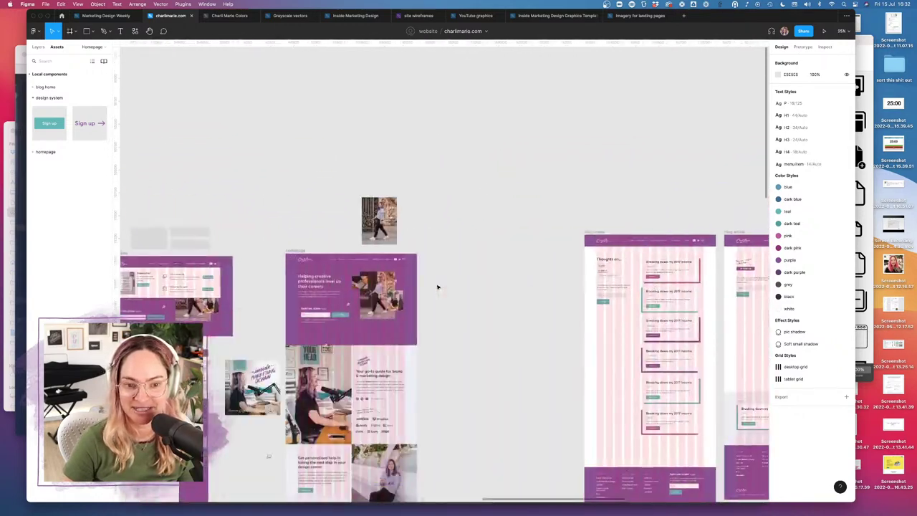
pyautogui.hscroll(-5, 436, 287)
pyautogui.scroll(8, 556, 294)
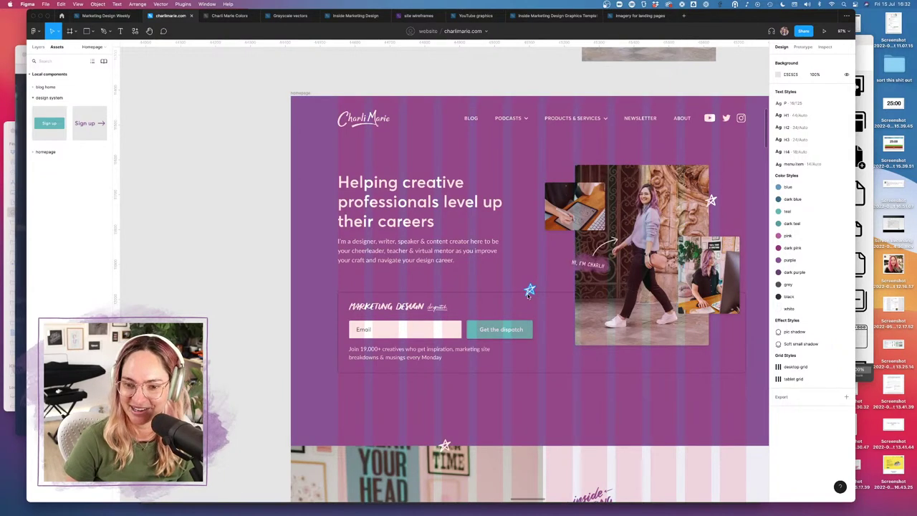
pyautogui.hotkey('ctrl', 'g')
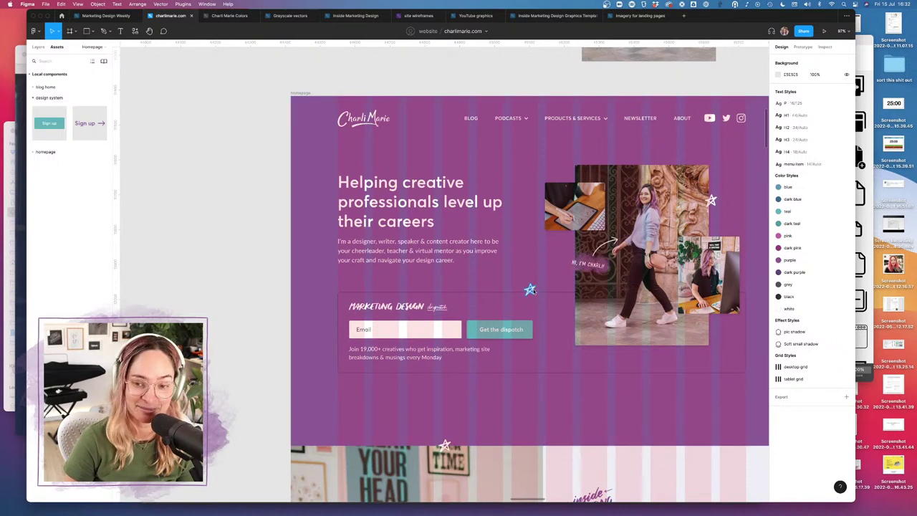
pyautogui.scroll(-5, 529, 290)
pyautogui.hscroll(5, 531, 290)
pyautogui.hscroll(2, 534, 290)
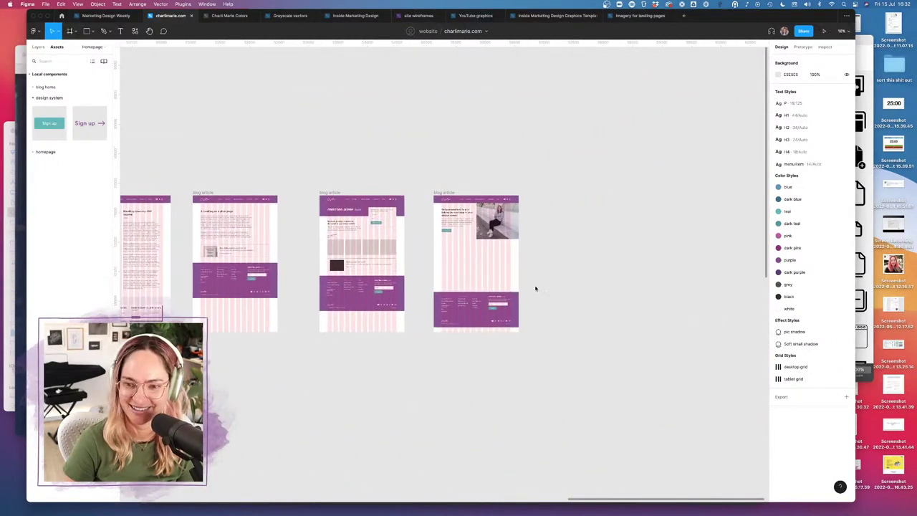
pyautogui.scroll(5, 537, 286)
pyautogui.hscroll(1, 461, 213)
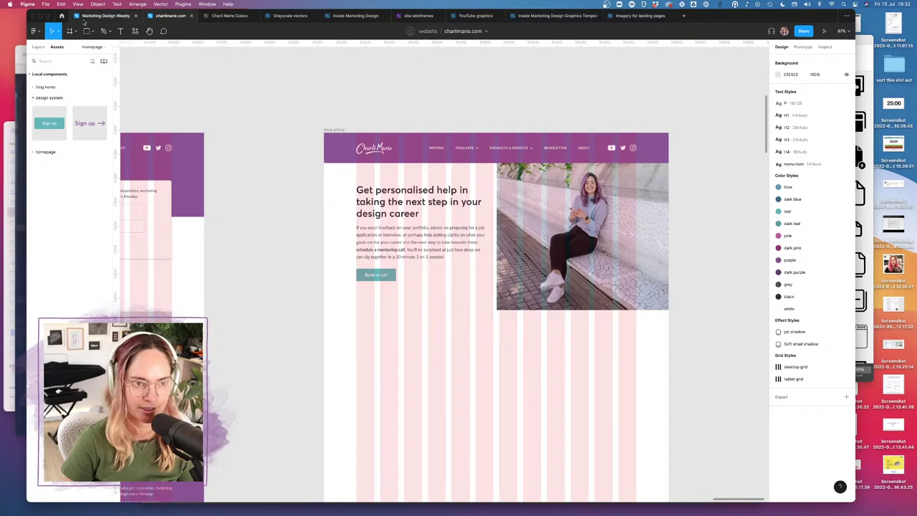
pyautogui.click(94, 31)
pyautogui.click(71, 47)
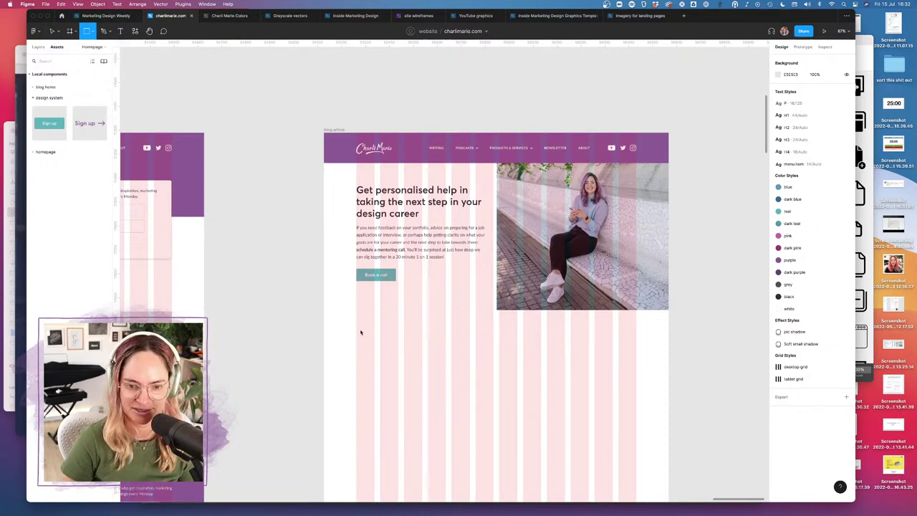
# - Draw a grey placeholder rectangle below the blog article hero
pyautogui.moveTo(356, 328); pyautogui.dragTo(635, 426)
pyautogui.scroll(-10, 578, 426)
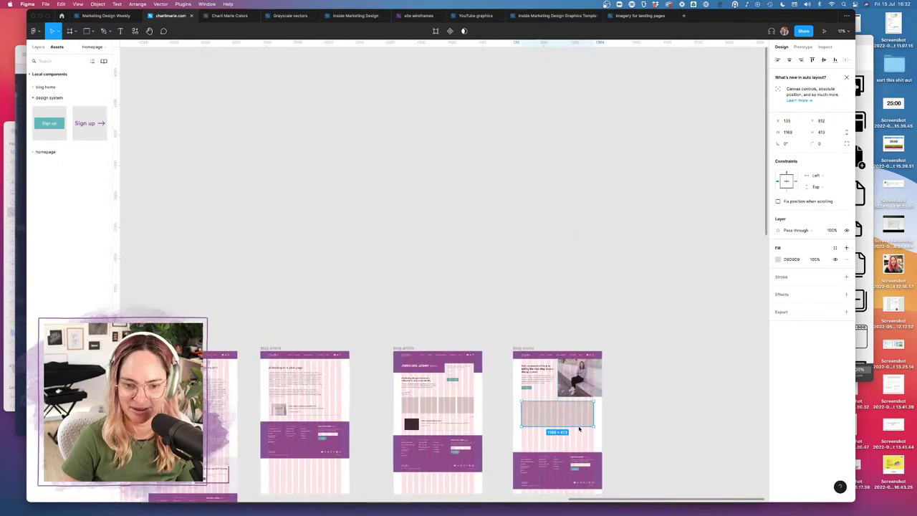
pyautogui.hscroll(-5, 462, 315)
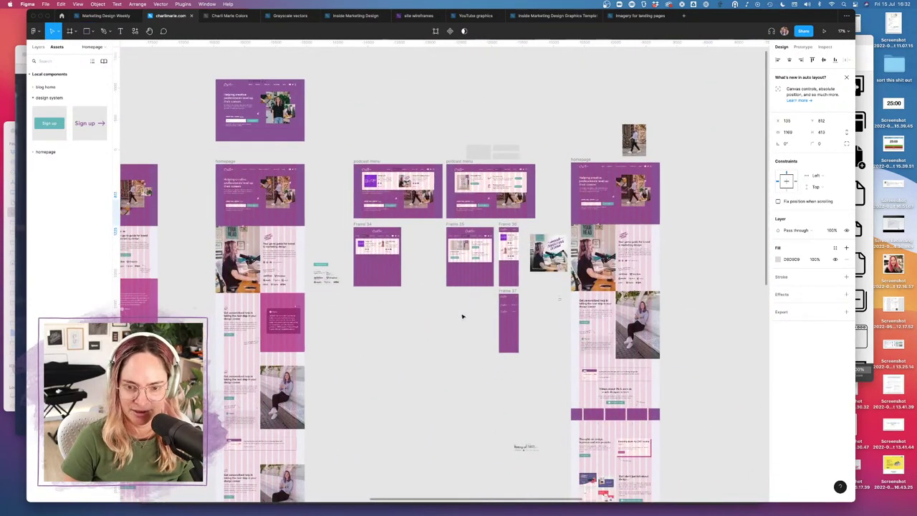
pyautogui.scroll(10, 303, 195)
pyautogui.click(302, 195)
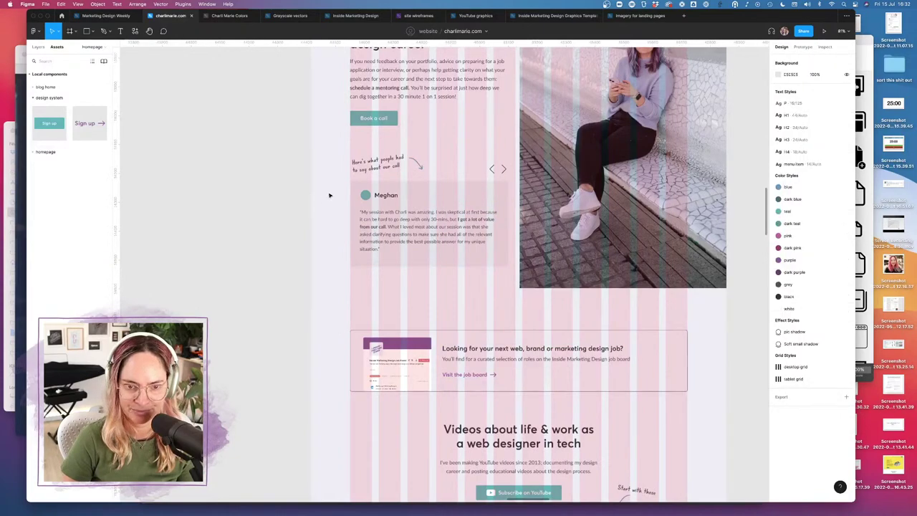
# - Select the Meghan testimonial card on the homepage for copying into the blog article
pyautogui.moveTo(332, 196); pyautogui.dragTo(505, 267)
pyautogui.scroll(-5, 504, 268)
pyautogui.scroll(-10, 503, 268)
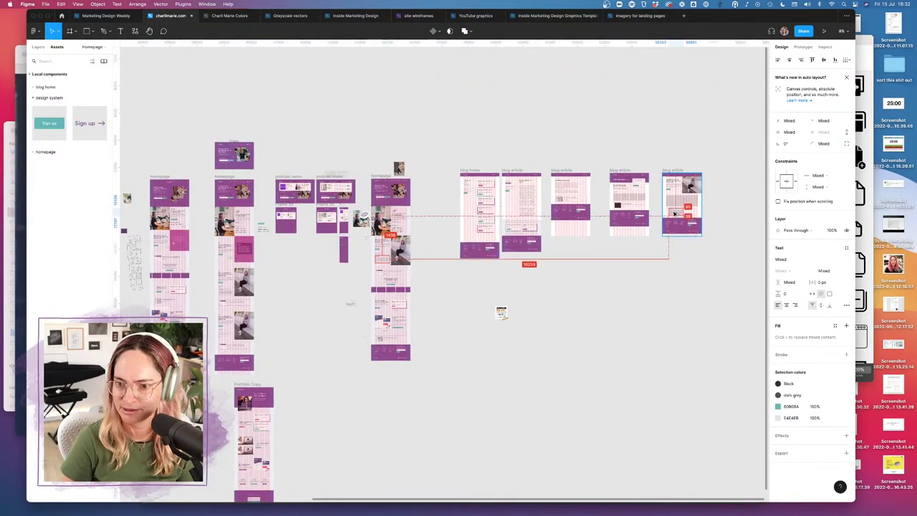
pyautogui.scroll(8, 698, 194)
pyautogui.hscroll(2, 680, 200)
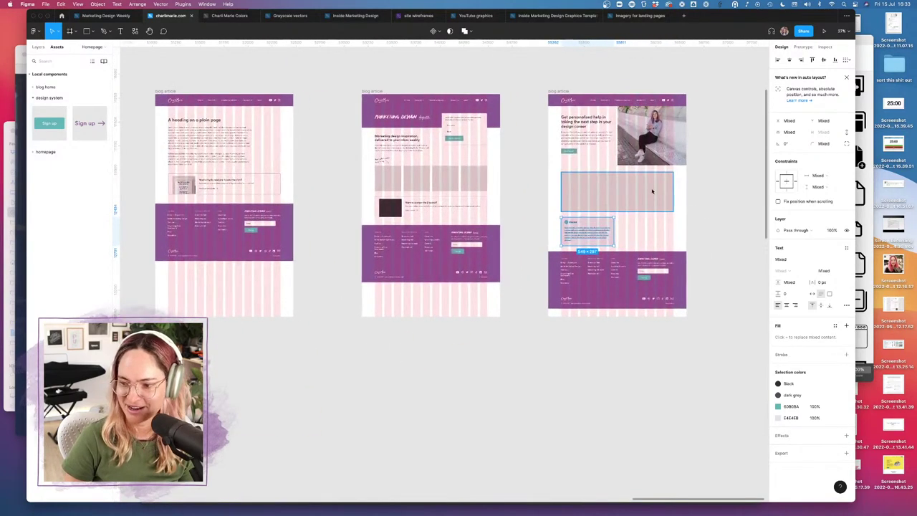
pyautogui.scroll(3, 648, 179)
# - Extend the blog article page to 3112 tall and move the purple footer further down
pyautogui.click(527, 65)
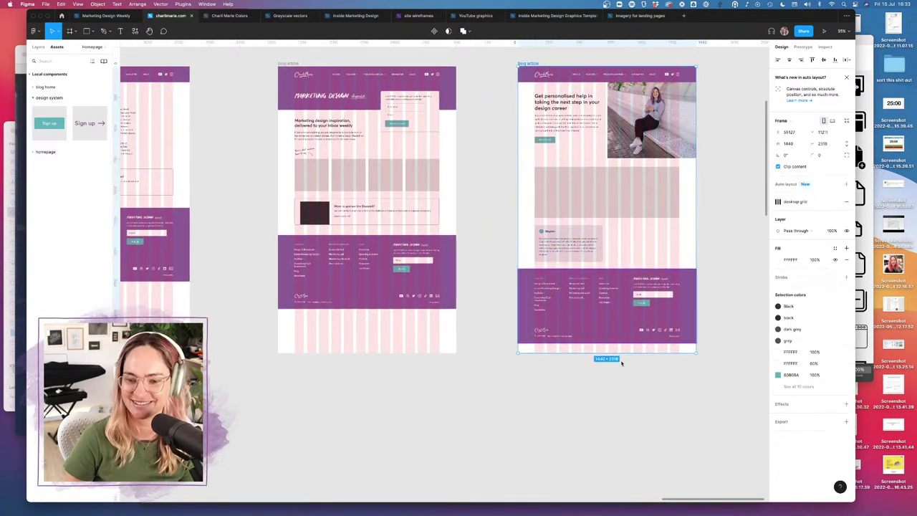
pyautogui.moveTo(648, 352); pyautogui.dragTo(648, 452)
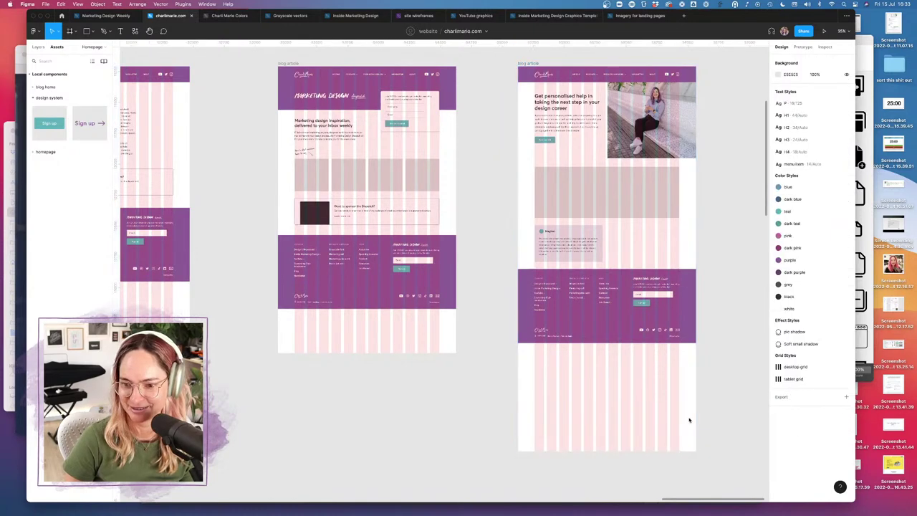
pyautogui.click(625, 295)
pyautogui.moveTo(625, 295); pyautogui.dragTo(625, 367)
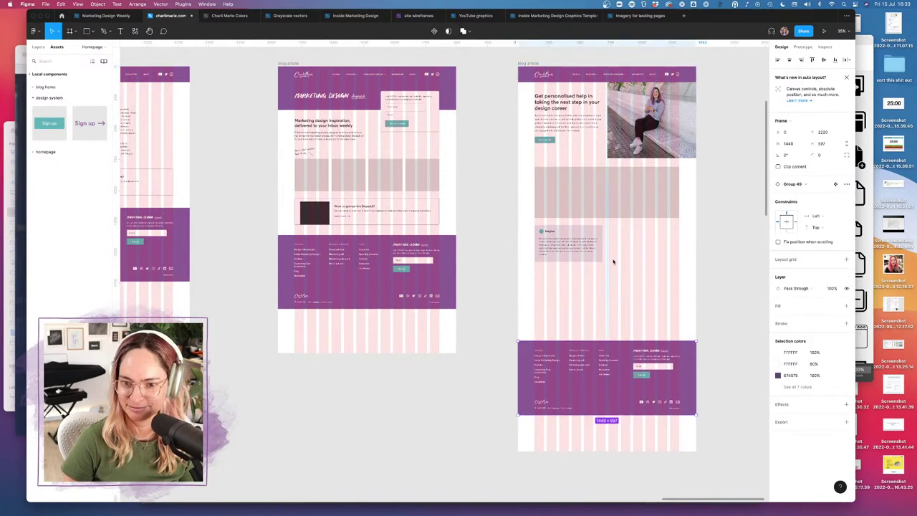
pyautogui.moveTo(614, 260); pyautogui.dragTo(531, 227)
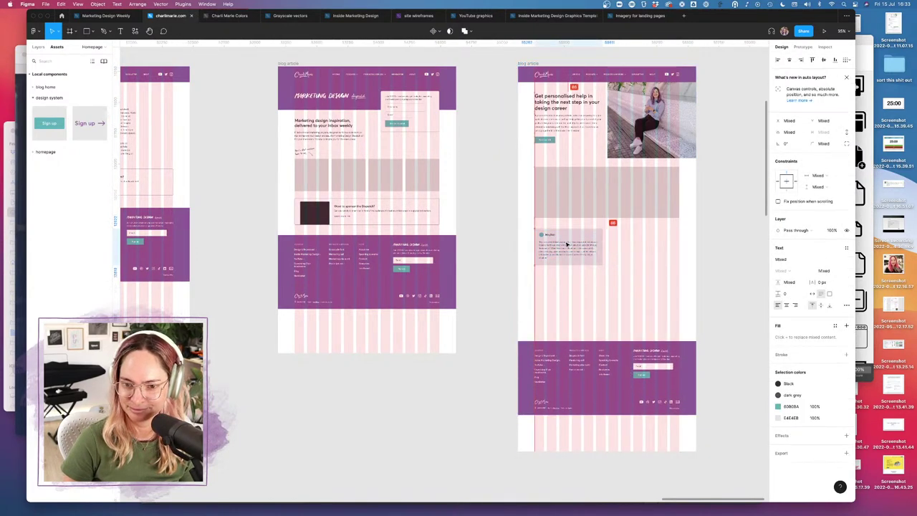
pyautogui.moveTo(597, 256); pyautogui.dragTo(596, 260)
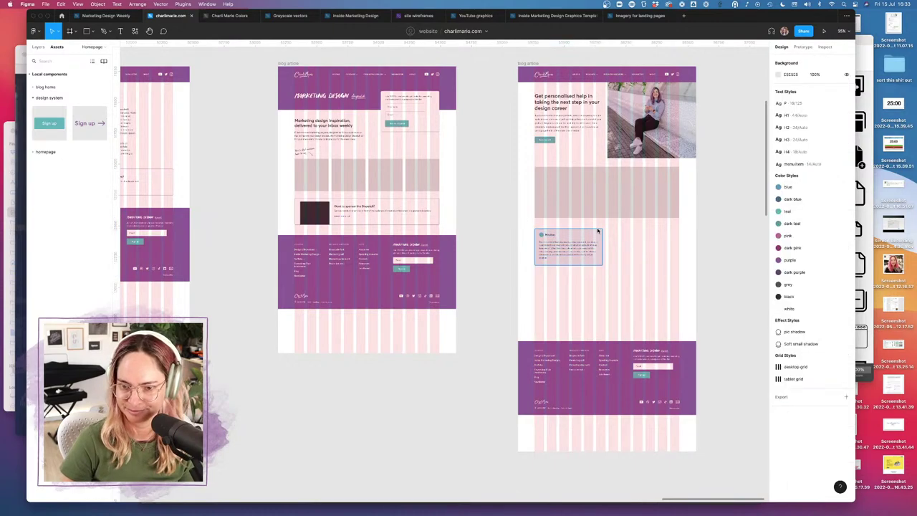
# - Widen the Meghan testimonial card and stretch its quote text to fill the card
pyautogui.scroll(5, 605, 233)
pyautogui.moveTo(611, 237); pyautogui.dragTo(620, 242)
pyautogui.click(587, 275)
pyautogui.moveTo(600, 283); pyautogui.dragTo(608, 282)
pyautogui.click(655, 282)
pyautogui.scroll(-4, 669, 281)
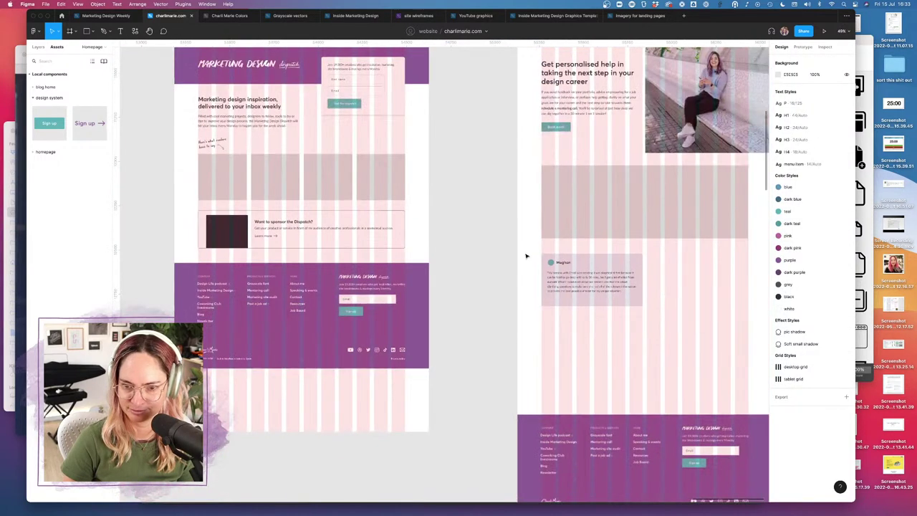
# - Copy the card beside the original, select both cards, and push the footer below them
pyautogui.click(569, 286)
pyautogui.moveTo(568, 286); pyautogui.dragTo(673, 282)
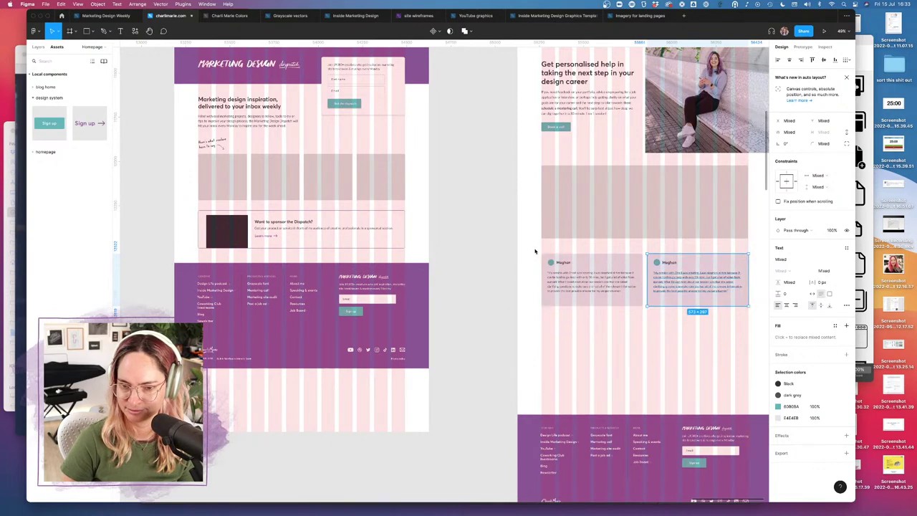
pyautogui.moveTo(536, 252); pyautogui.dragTo(744, 358)
pyautogui.scroll(-3, 724, 343)
pyautogui.hscroll(3, 723, 343)
pyautogui.hscroll(2, 699, 330)
pyautogui.scroll(-2, 699, 330)
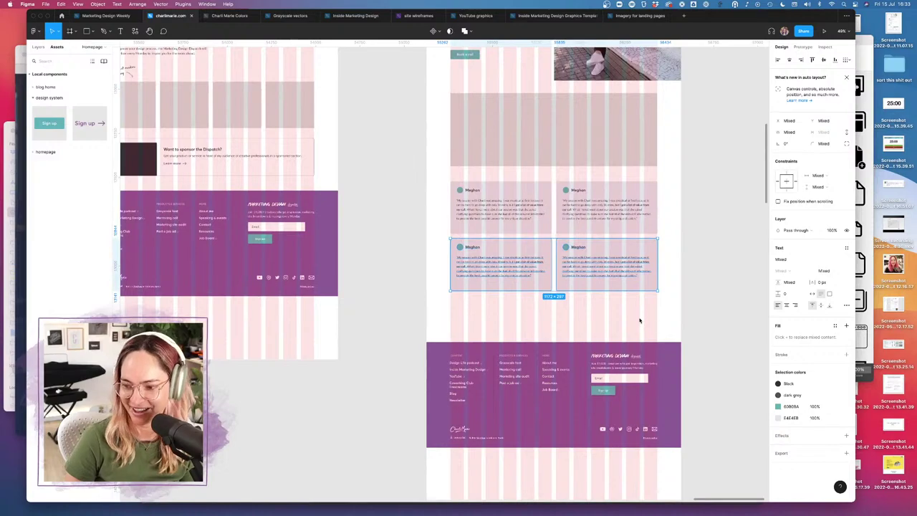
pyautogui.scroll(-5, 640, 322)
pyautogui.moveTo(617, 341); pyautogui.dragTo(617, 374)
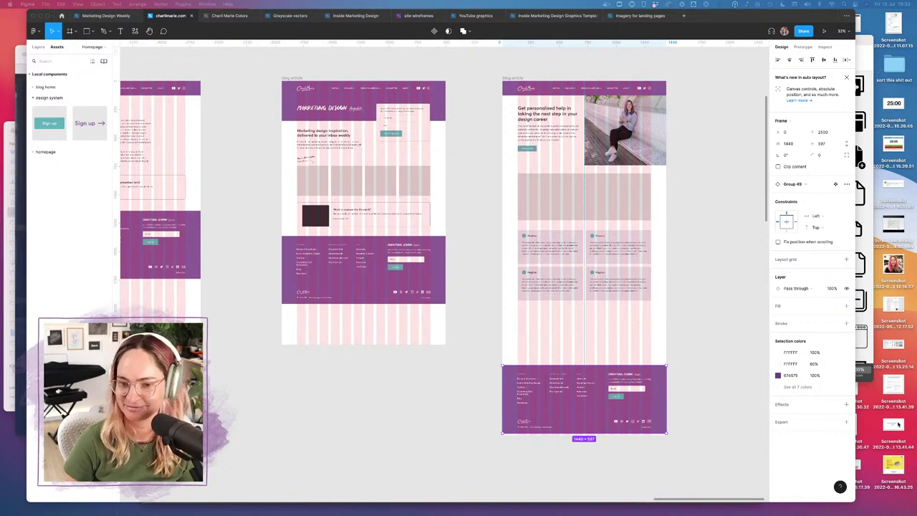
# - Copy the second row of testimonial cards down into a third row
pyautogui.click(680, 311)
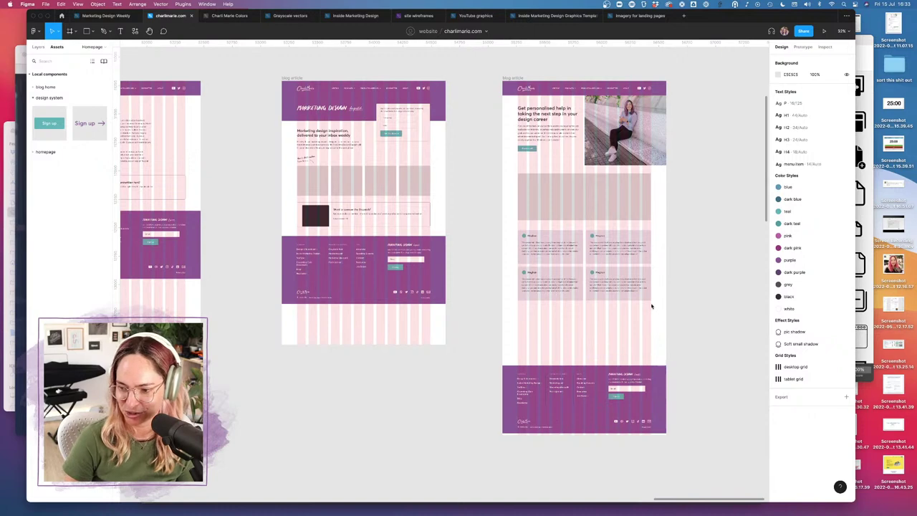
pyautogui.scroll(5, 629, 320)
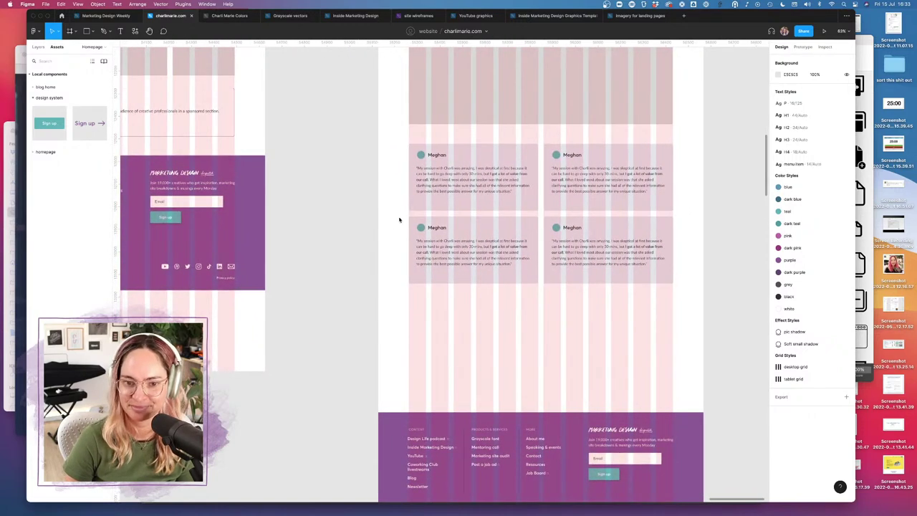
pyautogui.moveTo(399, 220); pyautogui.dragTo(676, 285)
pyautogui.keyDown('alt'); pyautogui.moveTo(597, 241); pyautogui.dragTo(597, 317); pyautogui.keyUp('alt')
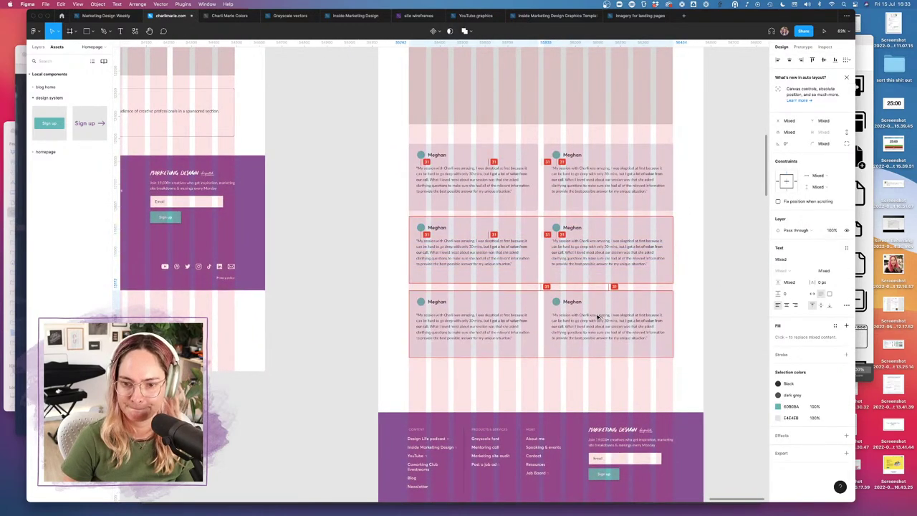
pyautogui.click(624, 389)
pyautogui.scroll(-5, 624, 389)
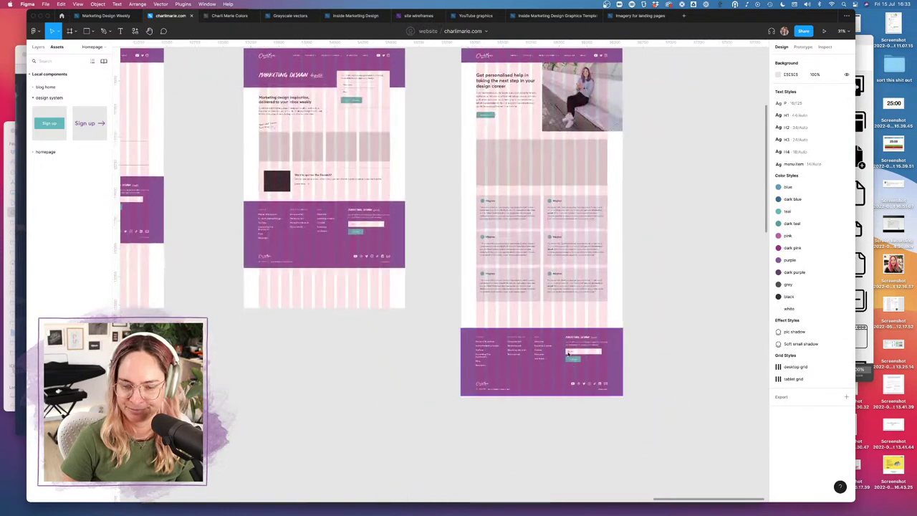
pyautogui.scroll(2, 543, 287)
# - Adjust the page's footer to sit below the three testimonial rows
pyautogui.click(543, 288)
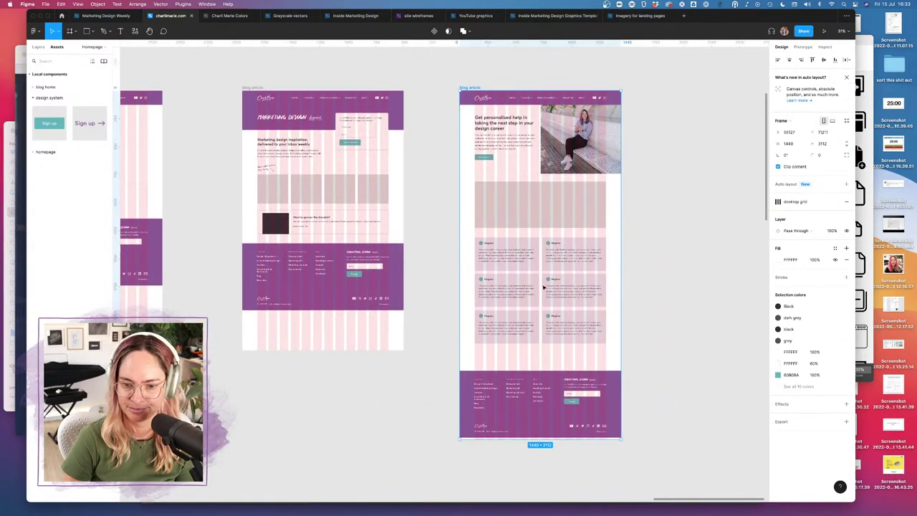
pyautogui.scroll(-3, 543, 287)
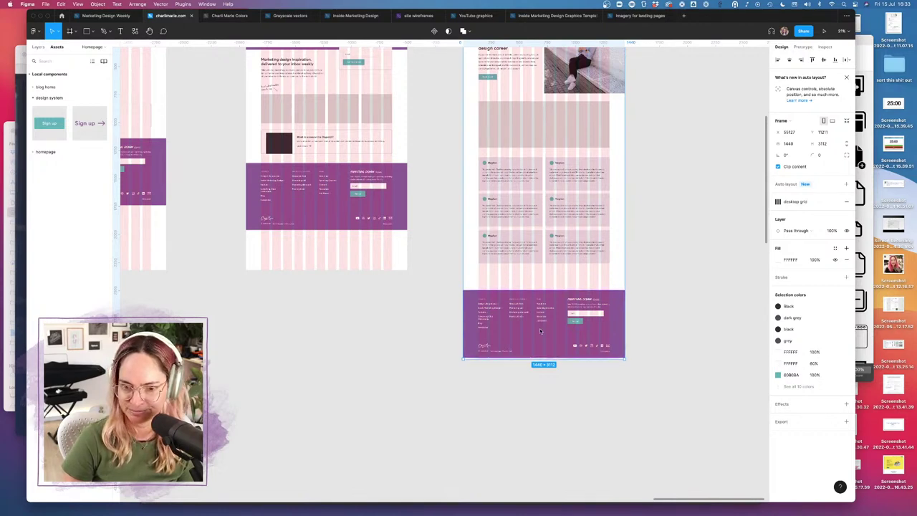
pyautogui.click(552, 317)
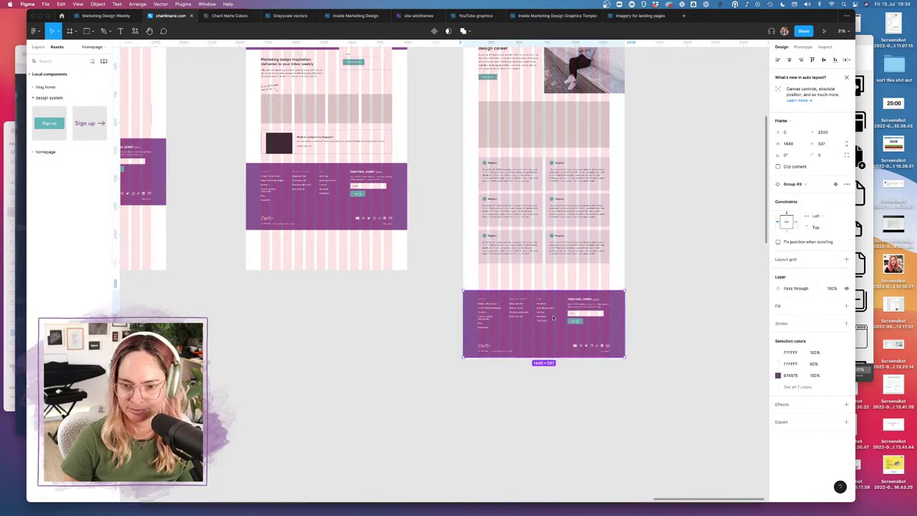
pyautogui.click(699, 301)
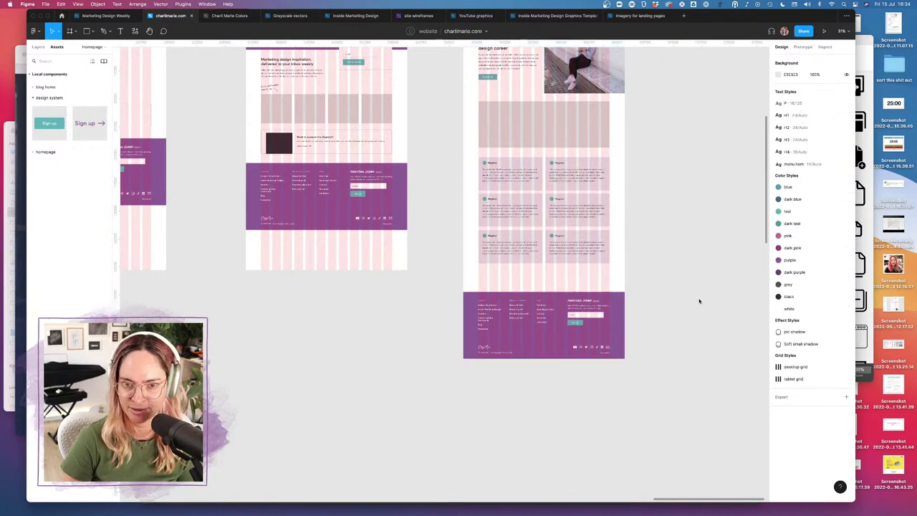
pyautogui.scroll(1, 699, 301)
# - Place a copy of the hero's teal button centred below the testimonials
pyautogui.click(483, 86)
pyautogui.moveTo(483, 86); pyautogui.dragTo(540, 287)
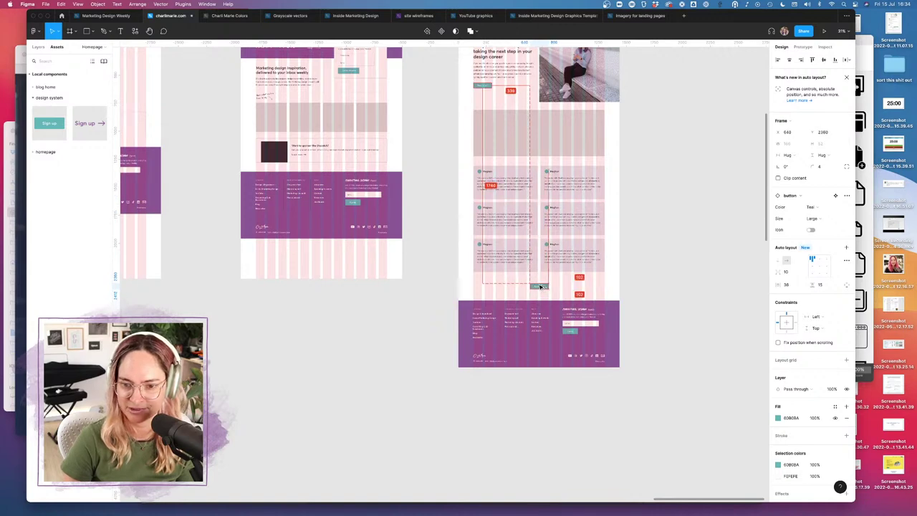
pyautogui.click(664, 277)
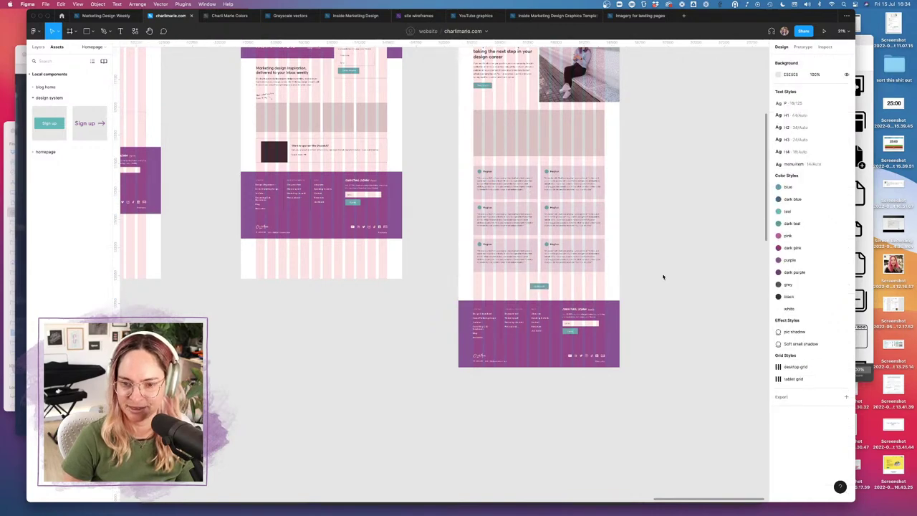
pyautogui.scroll(3, 662, 272)
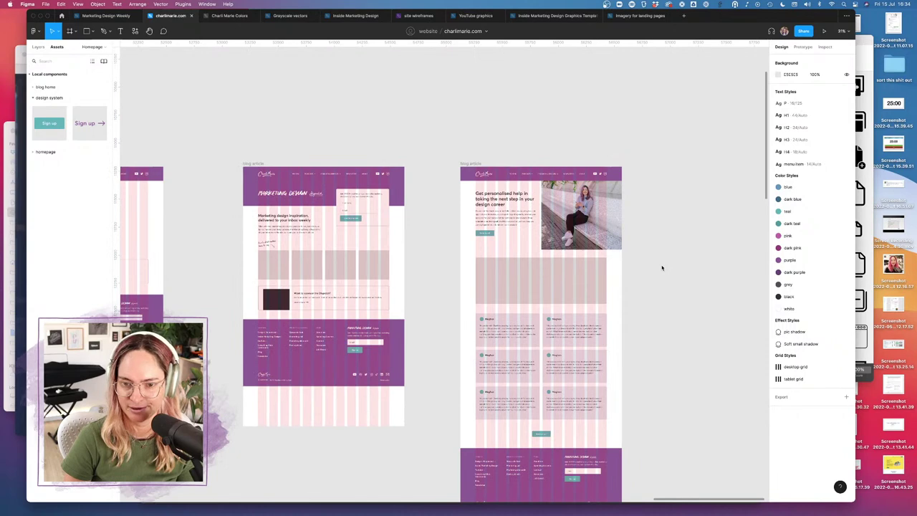
pyautogui.scroll(-3, 662, 268)
pyautogui.hscroll(-2, 662, 268)
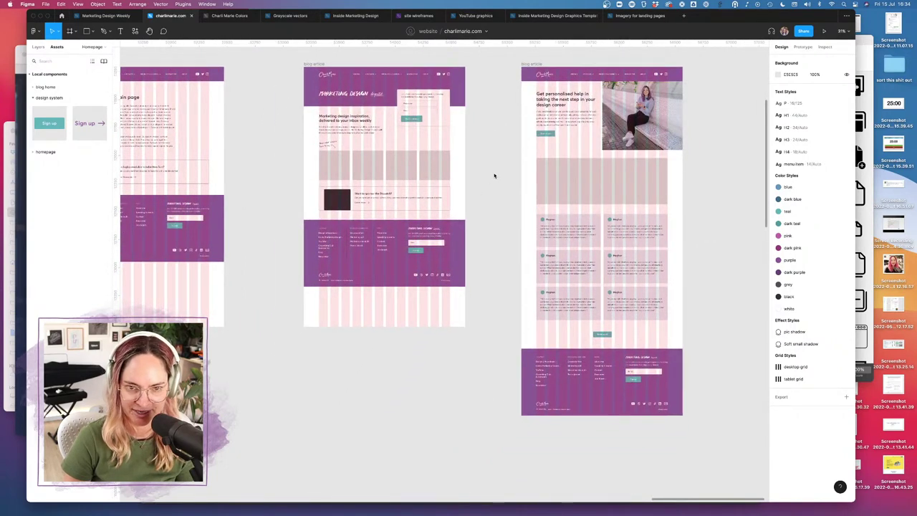
pyautogui.scroll(-5, 495, 174)
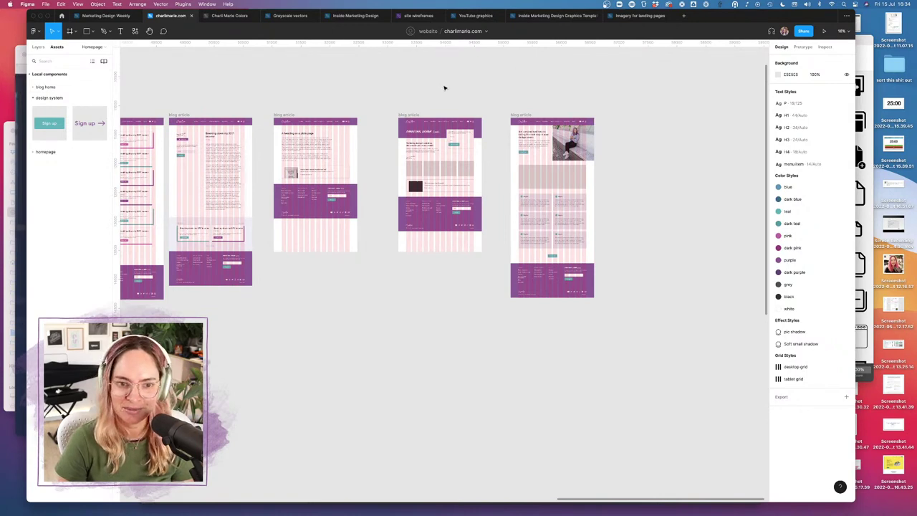
pyautogui.hscroll(-10, 443, 88)
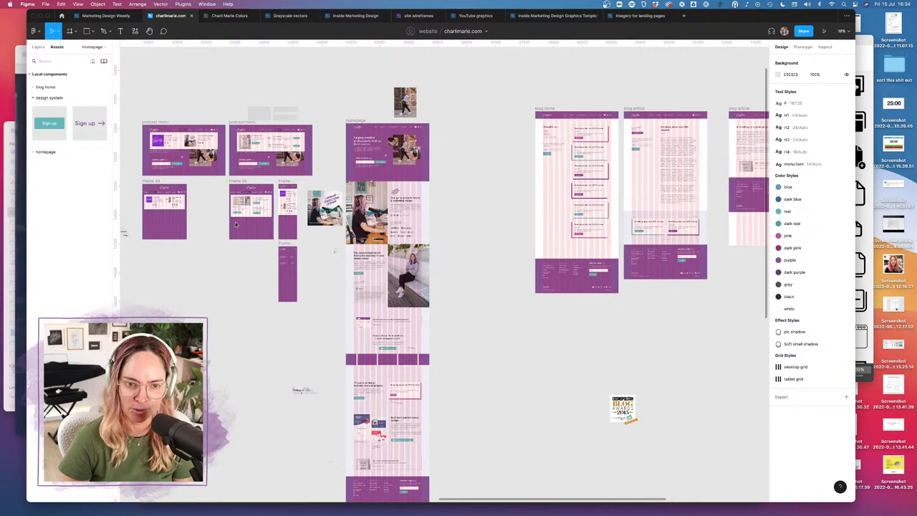
pyautogui.click(420, 170)
pyautogui.hscroll(8, 472, 235)
pyautogui.scroll(-2, 473, 235)
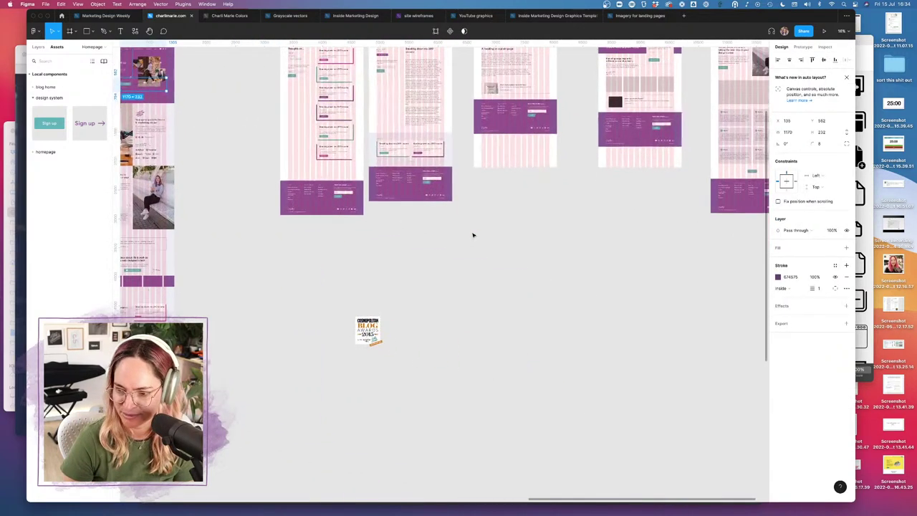
pyautogui.hscroll(4, 472, 234)
pyautogui.scroll(2, 471, 235)
pyautogui.scroll(-5, 471, 234)
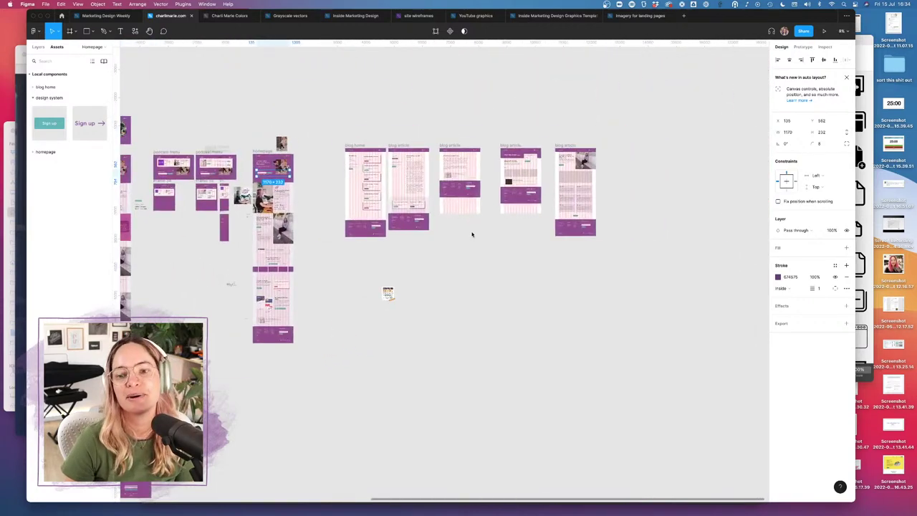
# - Duplicate the rightmost blog article frame and open the copy's hero image fill settings
pyautogui.scroll(2, 471, 234)
pyautogui.hscroll(5, 472, 234)
pyautogui.scroll(3, 471, 234)
pyautogui.click(463, 185)
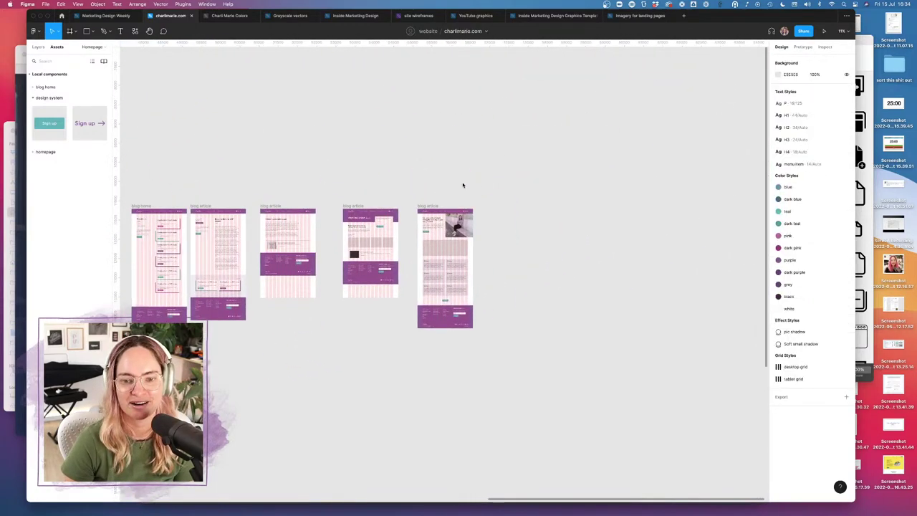
pyautogui.click(426, 207)
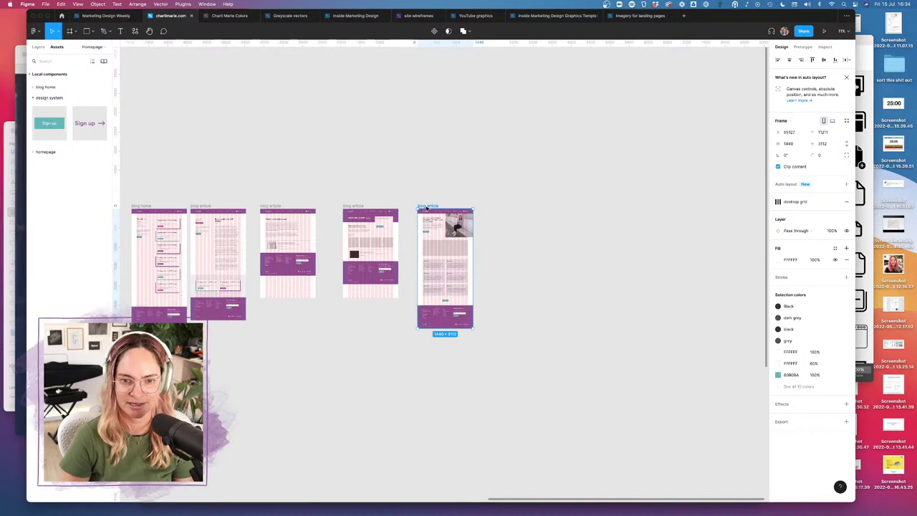
pyautogui.moveTo(427, 206); pyautogui.dragTo(496, 206)
pyautogui.click(540, 225)
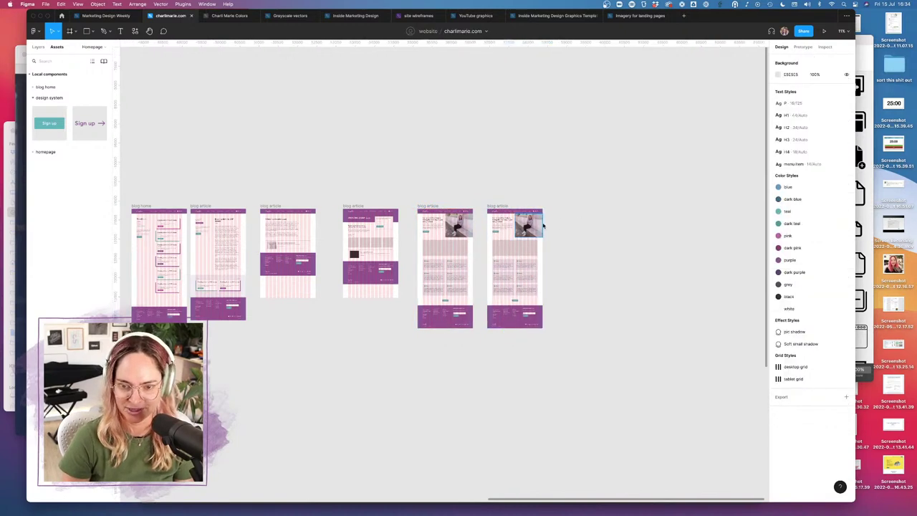
pyautogui.scroll(5, 519, 210)
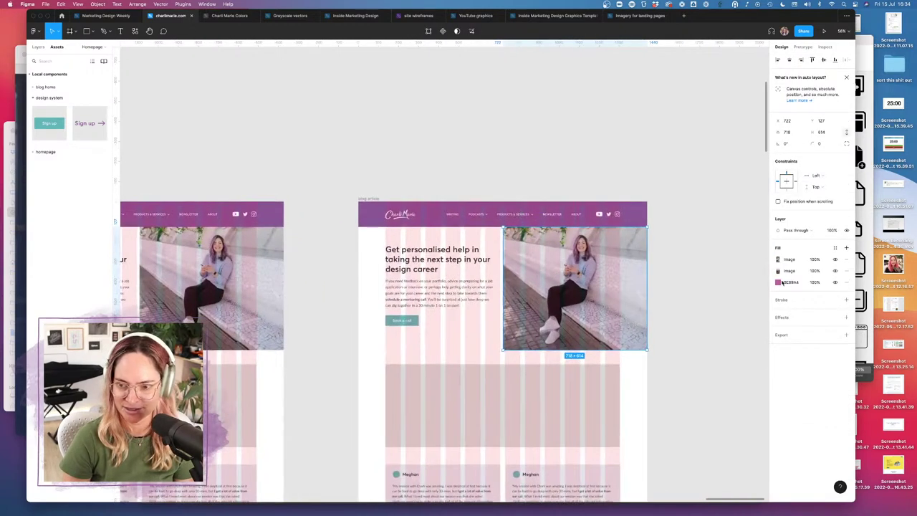
pyautogui.click(778, 260)
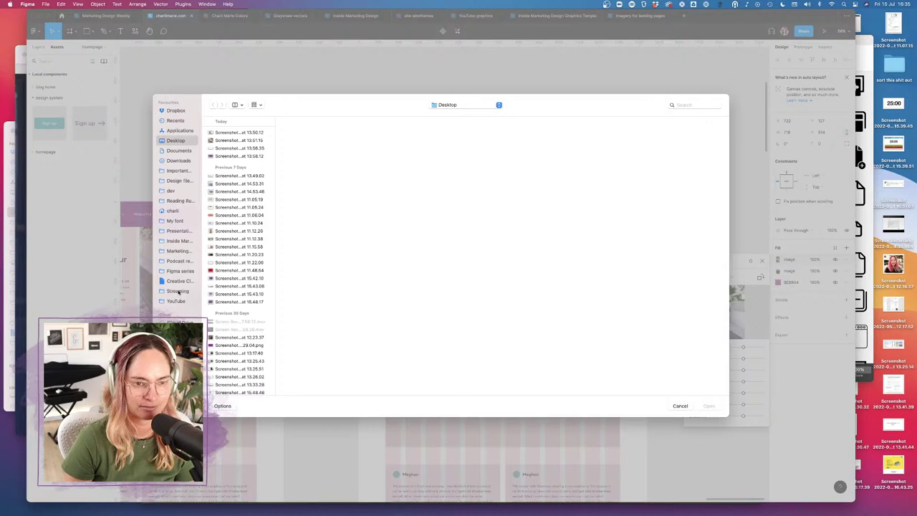
# - Browse to the photo shoot folder under Dropbox > Photos
pyautogui.click(177, 109)
pyautogui.scroll(-5, 226, 334)
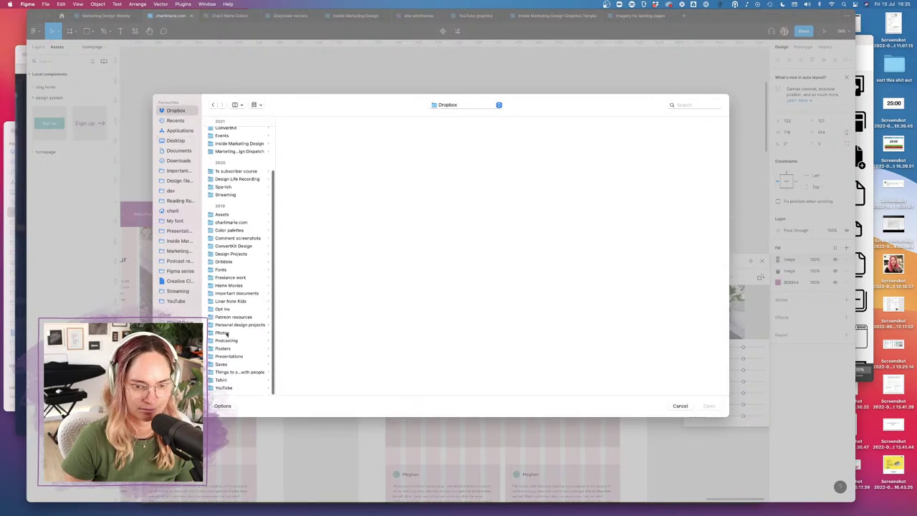
pyautogui.click(226, 333)
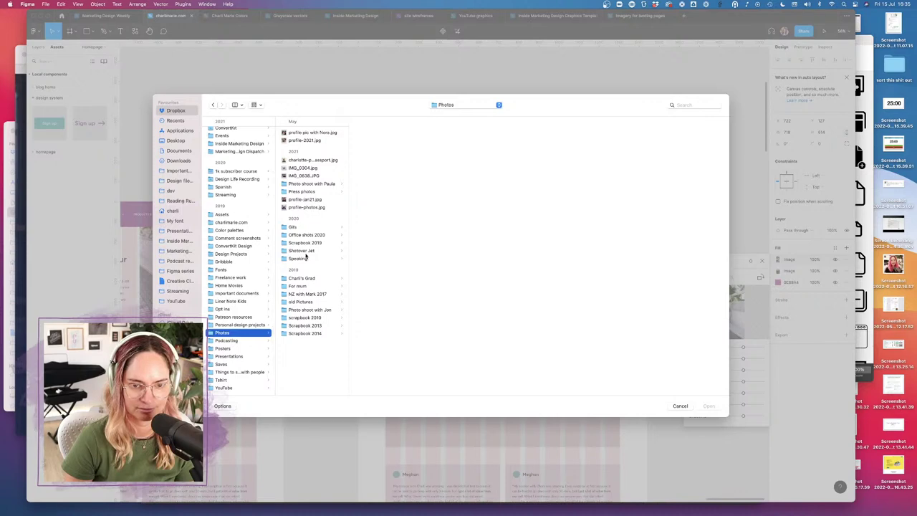
pyautogui.click(320, 184)
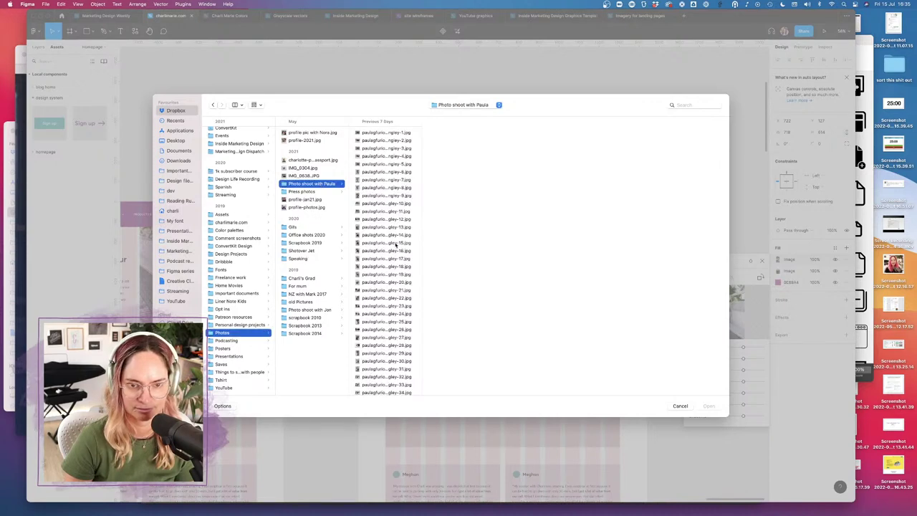
pyautogui.scroll(-3, 394, 245)
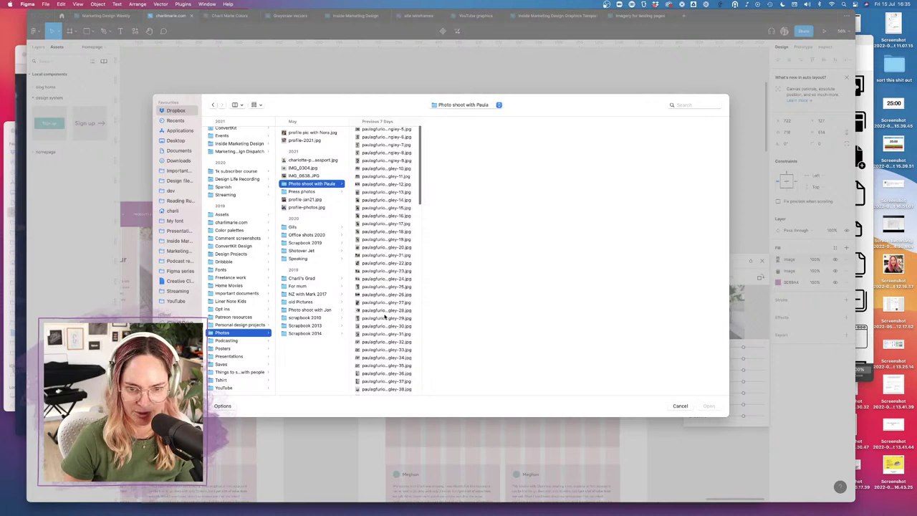
pyautogui.scroll(-5, 380, 325)
# - Step through the shoot's photos and preview the woman hugging a ginger cat full size
pyautogui.click(379, 302)
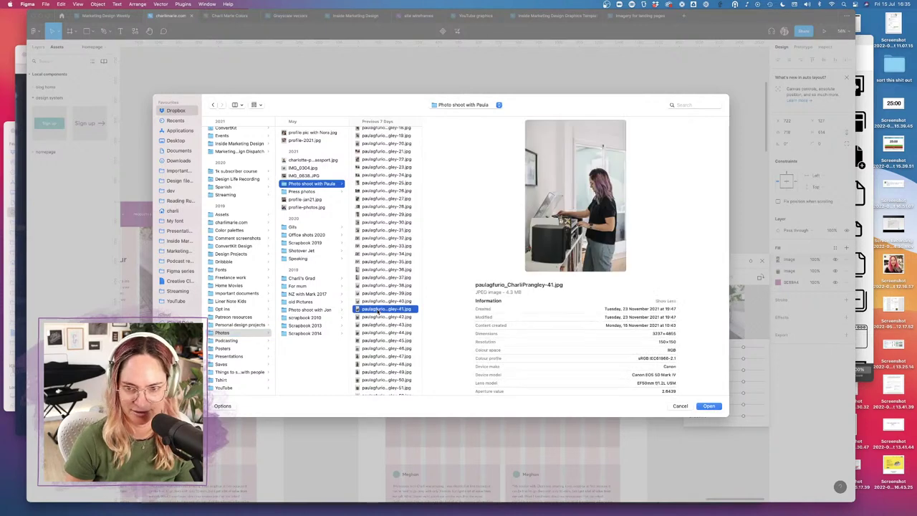
pyautogui.press('Up')
pyautogui.press('Up')
pyautogui.press('Up')
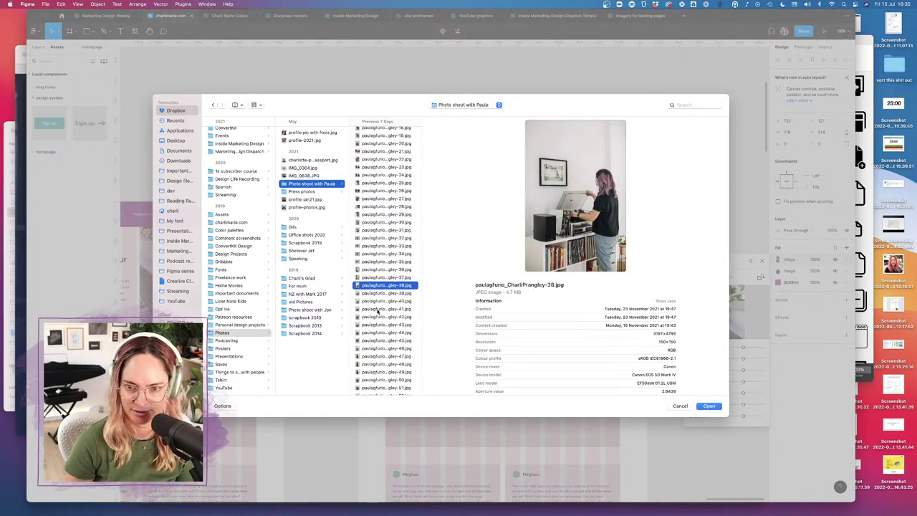
pyautogui.press('Up')
pyautogui.press('Up')
pyautogui.press('Up')
pyautogui.press('Up')
pyautogui.press('Up')
pyautogui.press('Up')
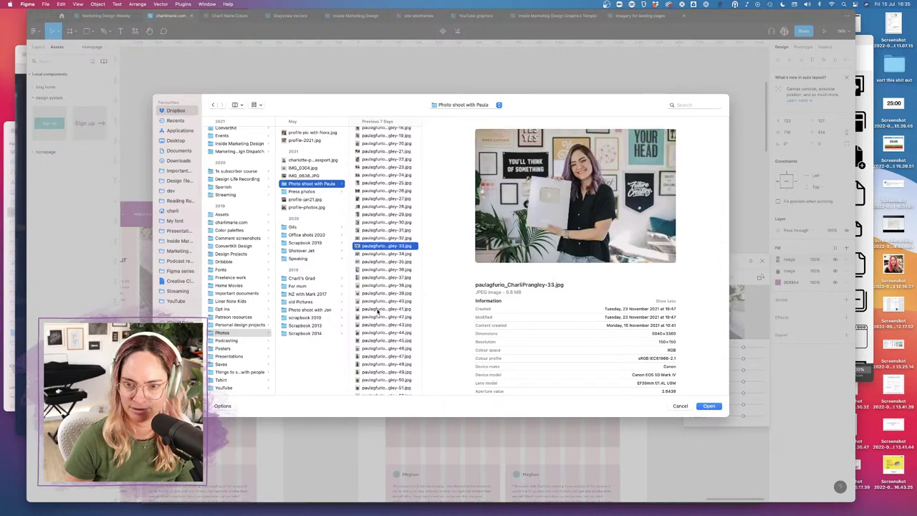
pyautogui.press('Up')
pyautogui.press('Up')
pyautogui.press('Up')
pyautogui.press('Up')
pyautogui.press('Up')
pyautogui.press('Up')
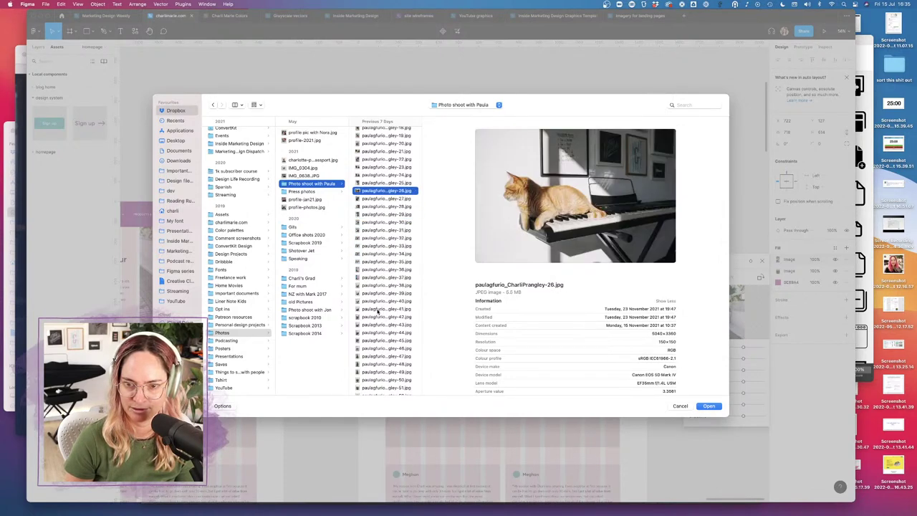
pyautogui.press('Up')
pyautogui.press('Up')
pyautogui.press('Up')
pyautogui.press('Up')
pyautogui.press('Up')
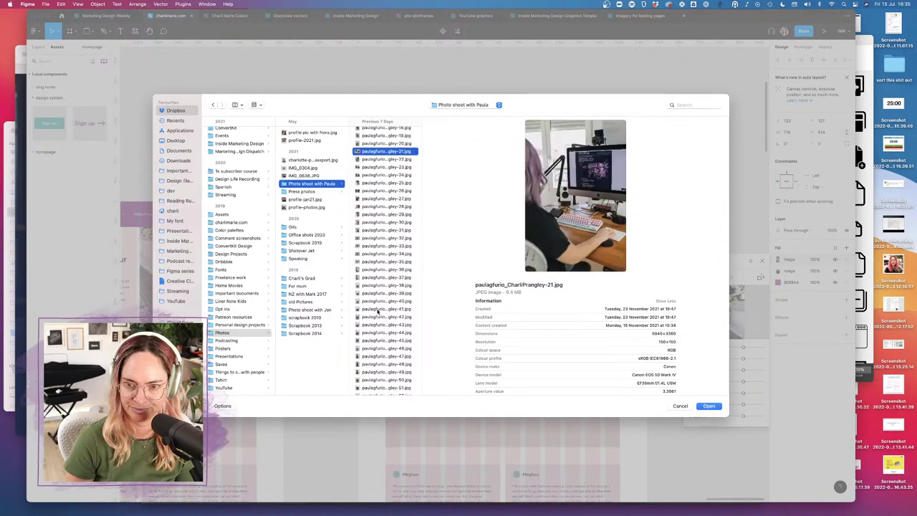
pyautogui.press('Up')
pyautogui.press('Up')
pyautogui.press('Up')
pyautogui.press('Up')
pyautogui.press('Up')
pyautogui.press('Up')
pyautogui.press('Up')
pyautogui.press('Up')
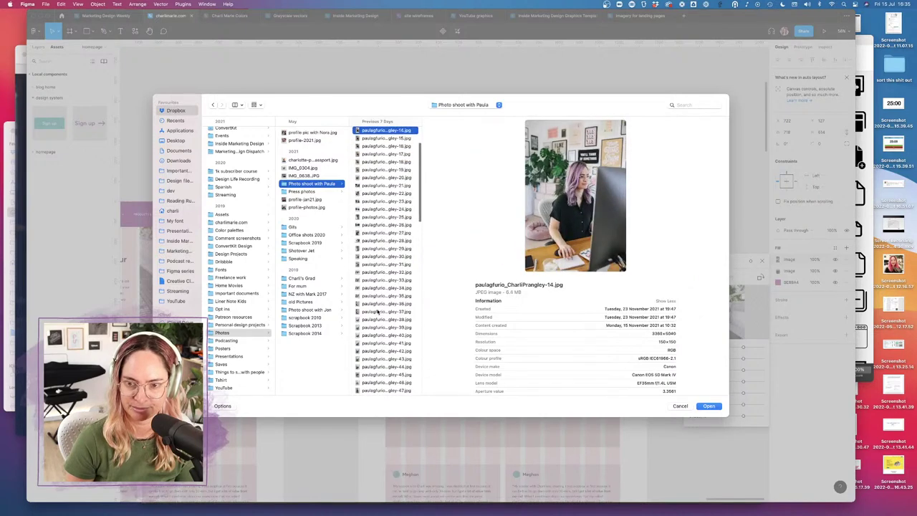
pyautogui.press('Up')
pyautogui.press('Up')
pyautogui.press('Up')
pyautogui.press('Up')
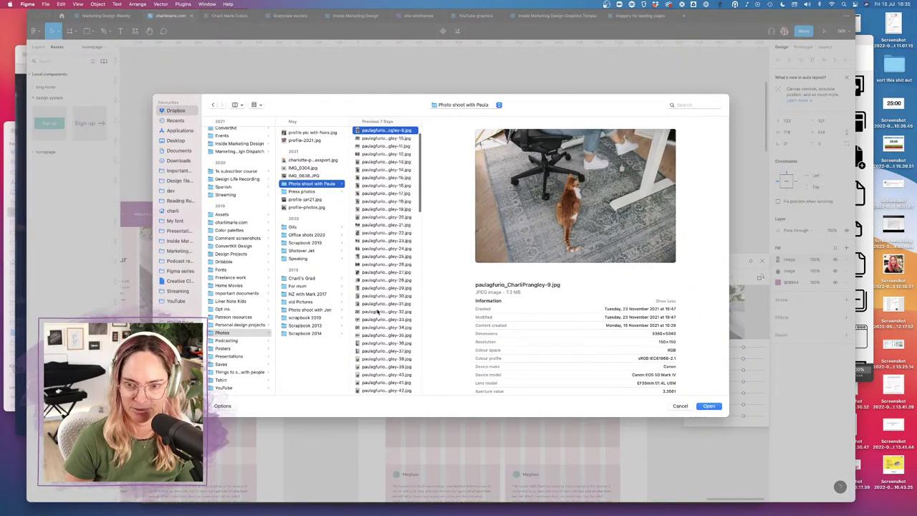
pyautogui.press('Down')
pyautogui.press('space')
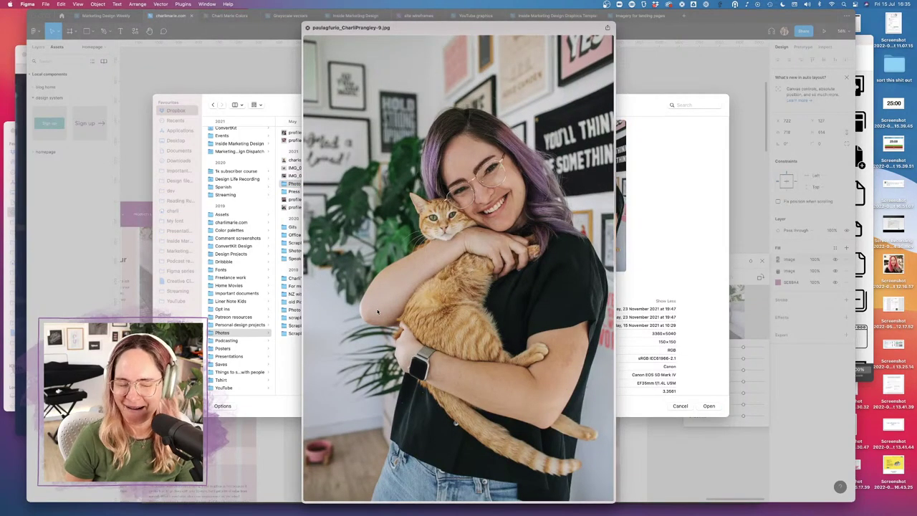
pyautogui.press('space')
# - Place the cat photo into the hero image with its scaling set to Fill
pyautogui.click(718, 406)
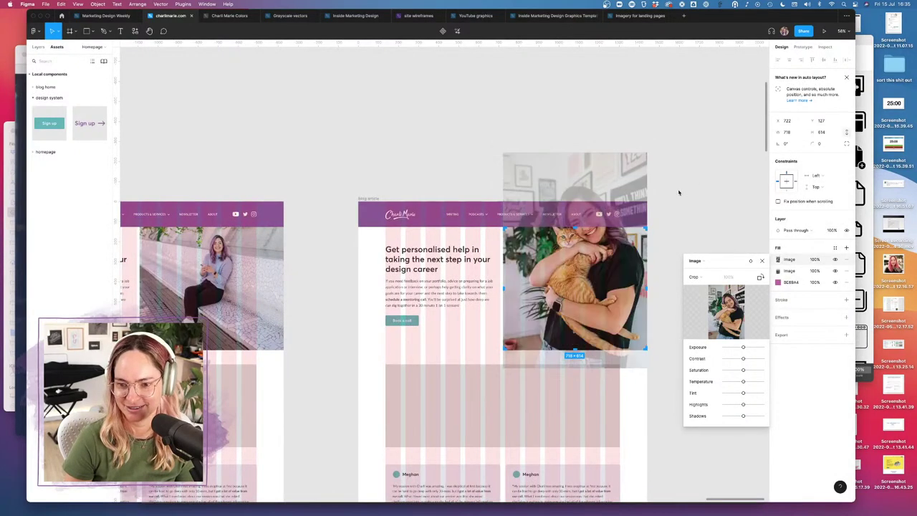
pyautogui.click(693, 277)
pyautogui.click(695, 261)
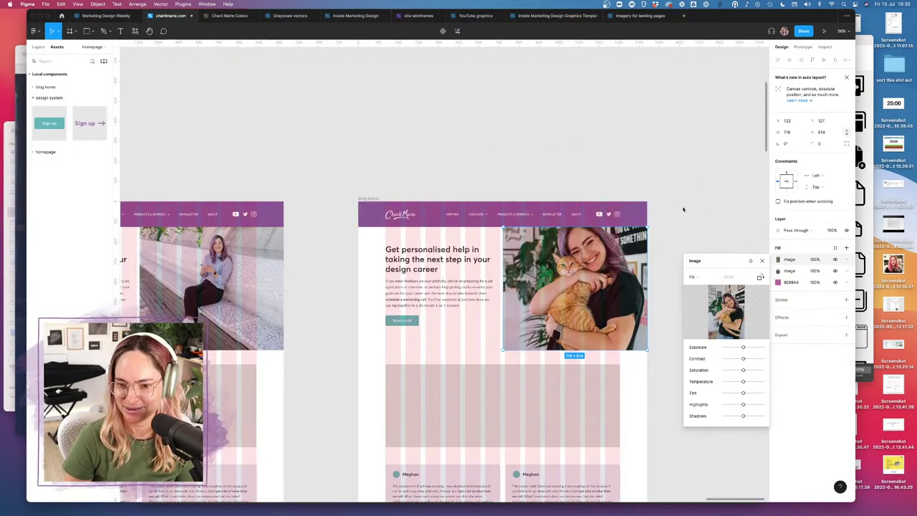
pyautogui.press('Escape')
pyautogui.scroll(5, 675, 199)
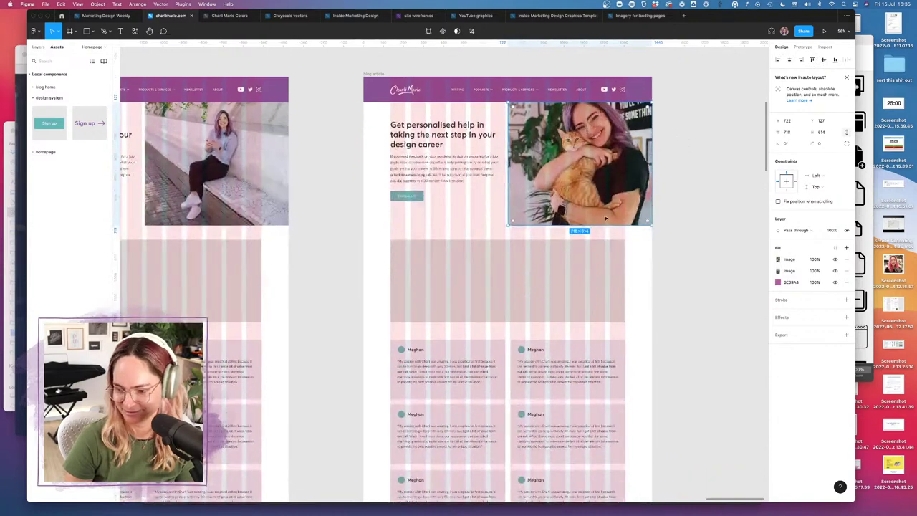
pyautogui.scroll(-2, 604, 217)
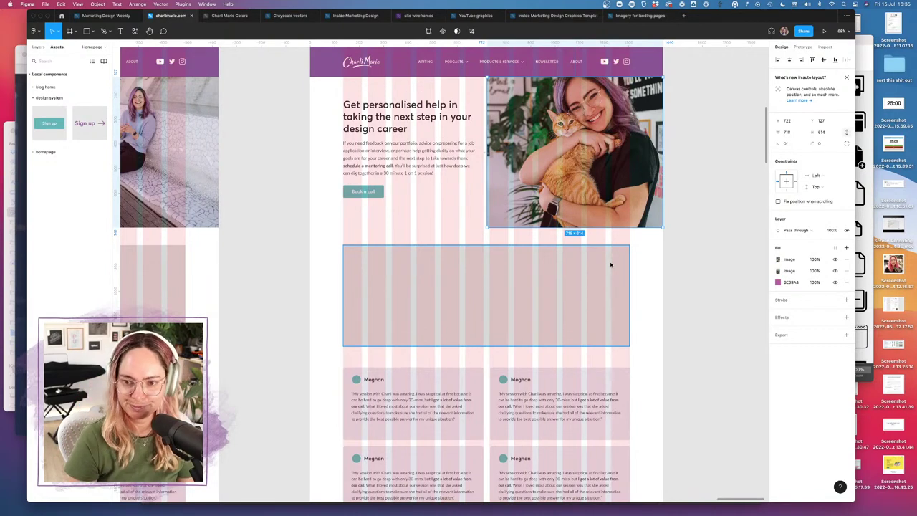
pyautogui.press('Escape')
# - Make the cat photo taller, to 902 px high
pyautogui.scroll(-4, 573, 252)
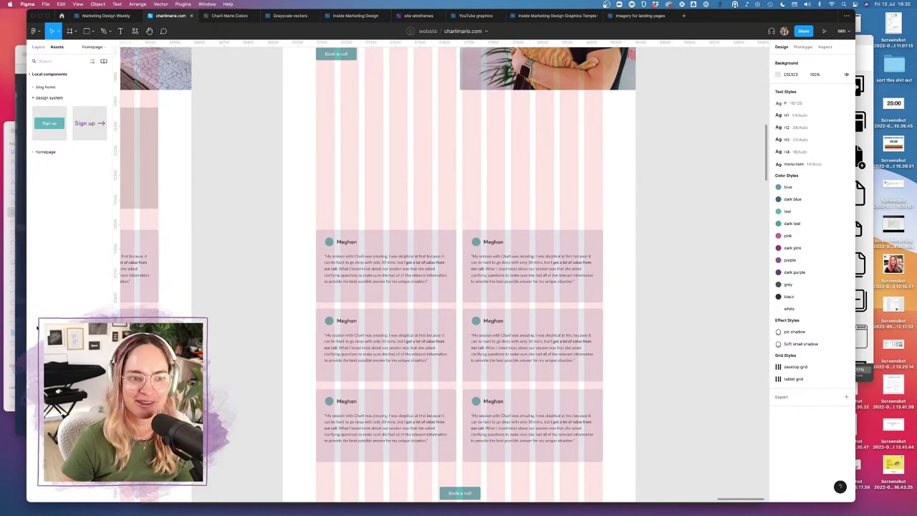
pyautogui.click(21, 281)
pyautogui.click(681, 188)
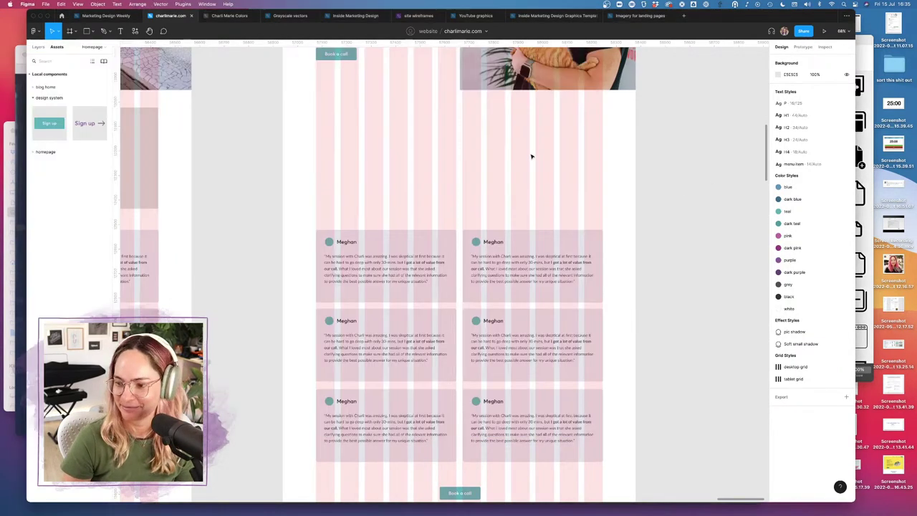
pyautogui.scroll(3, 534, 156)
pyautogui.scroll(1, 610, 165)
pyautogui.click(611, 165)
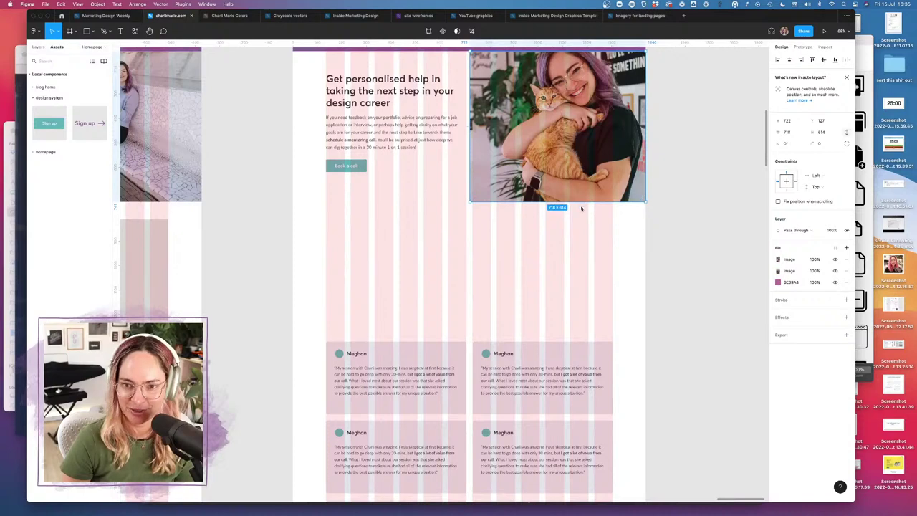
pyautogui.moveTo(581, 208); pyautogui.dragTo(579, 274)
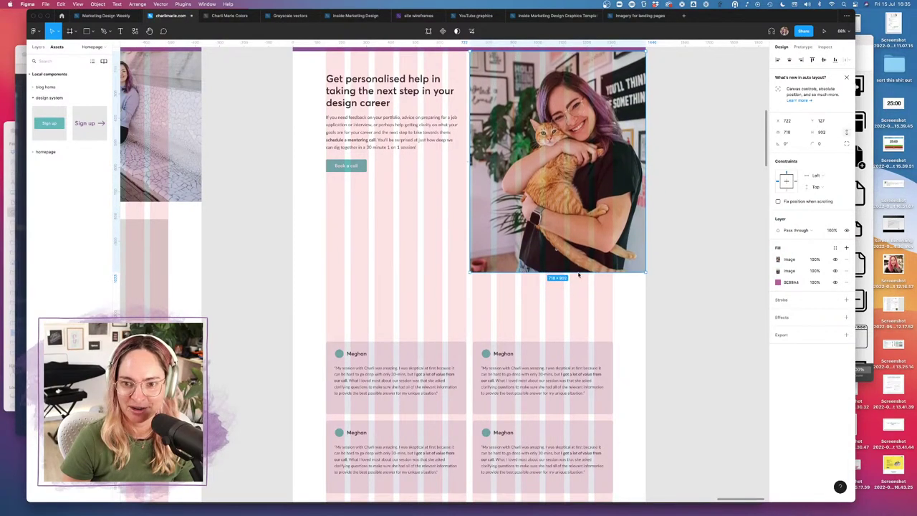
pyautogui.press('Escape')
pyautogui.scroll(3, 427, 246)
pyautogui.hscroll(-5, 427, 246)
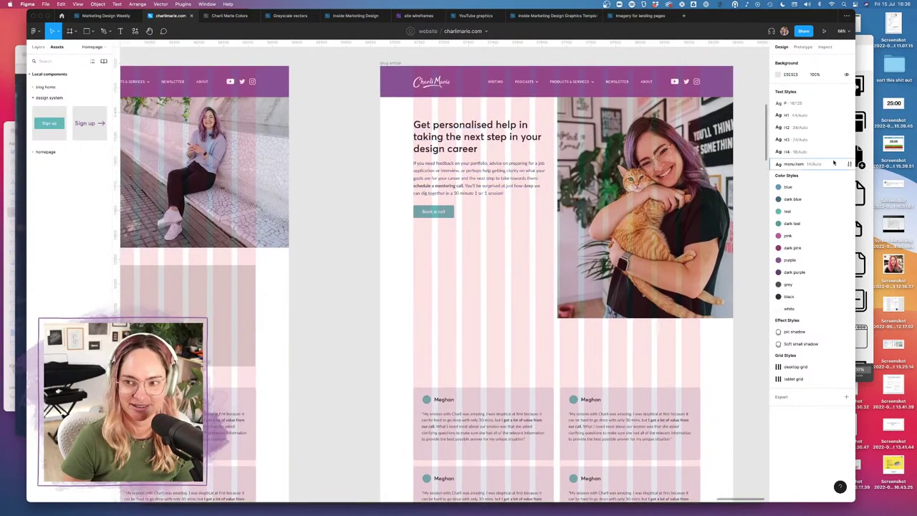
# - In Safari, open charliemarie.com and read the 'Putting the art back into design' article
pyautogui.click(234, 496)
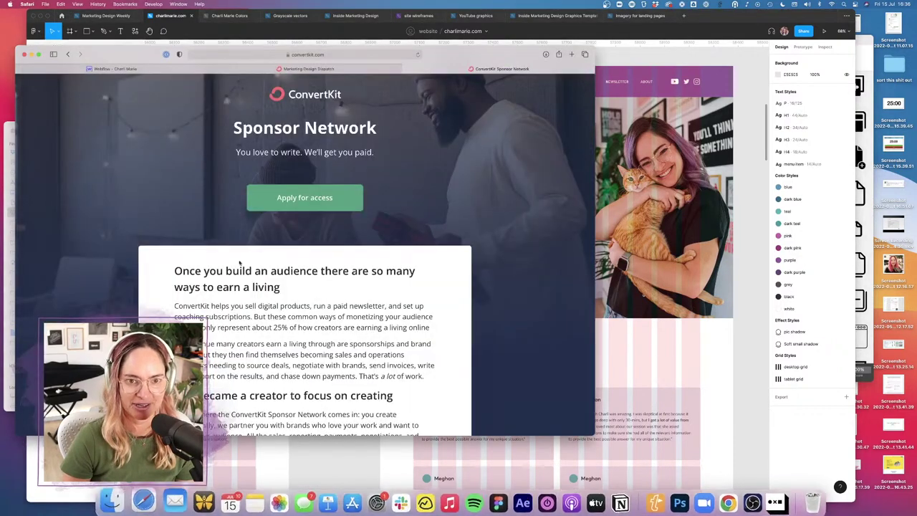
pyautogui.click(69, 54)
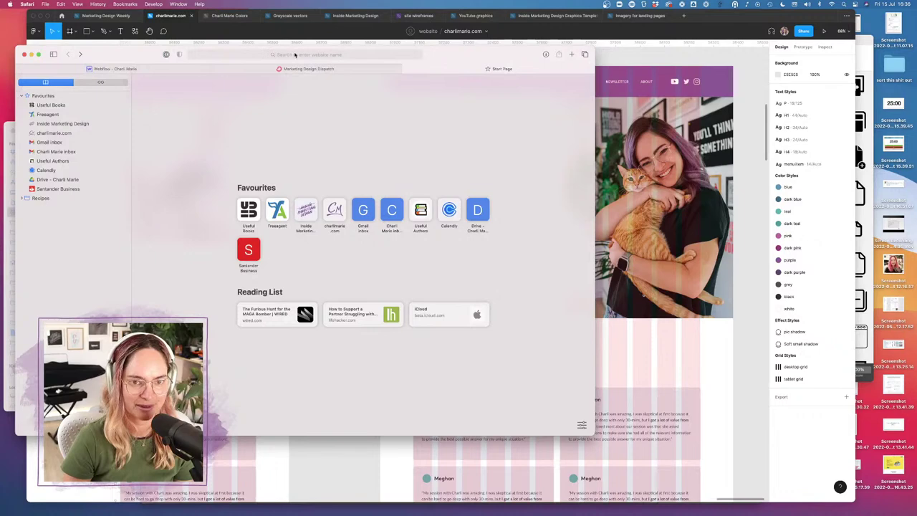
pyautogui.click(335, 209)
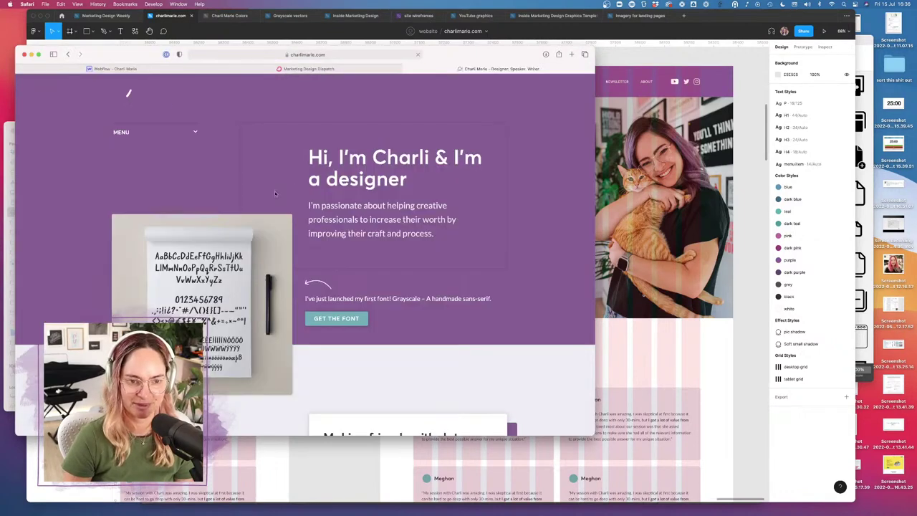
pyautogui.scroll(-10, 368, 220)
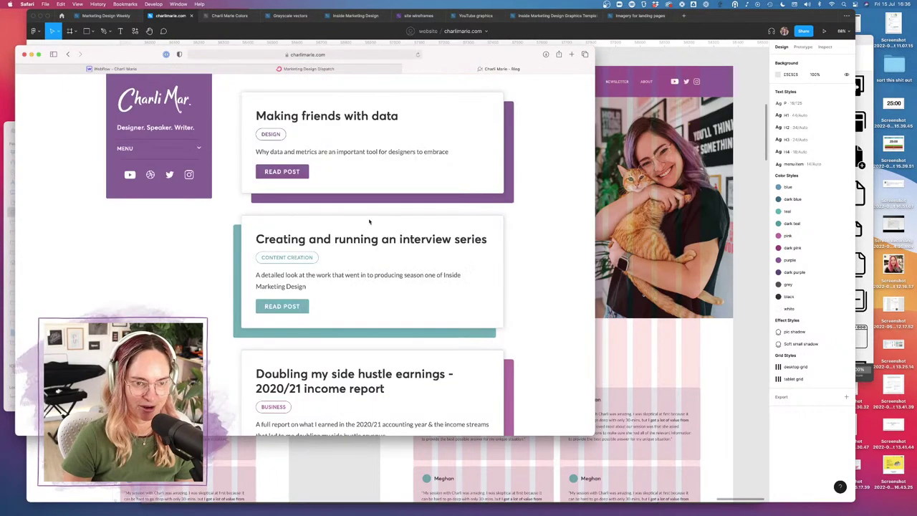
pyautogui.scroll(-6, 346, 242)
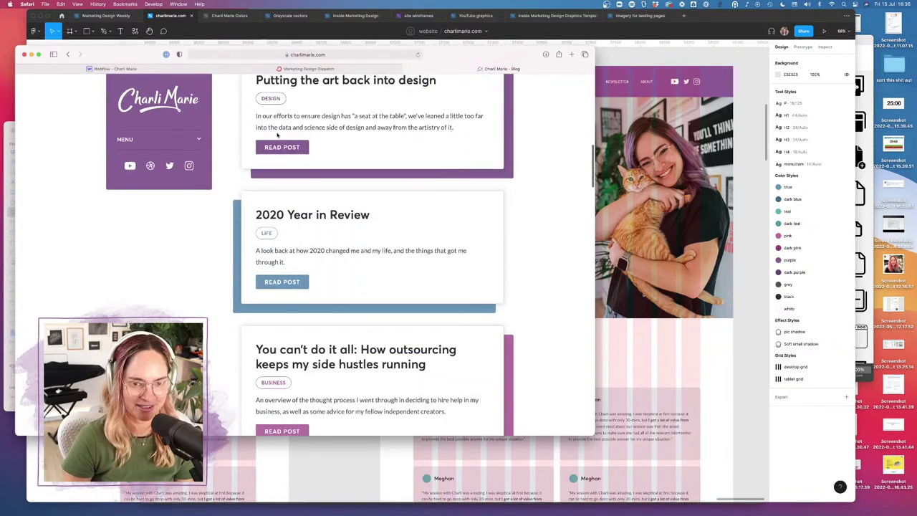
pyautogui.click(282, 147)
pyautogui.scroll(-15, 339, 200)
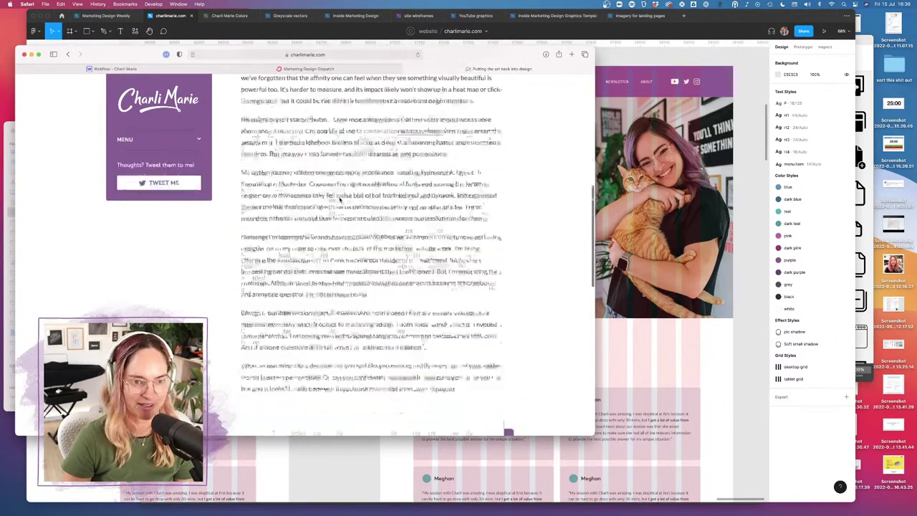
pyautogui.scroll(-5, 339, 200)
pyautogui.scroll(20, 240, 166)
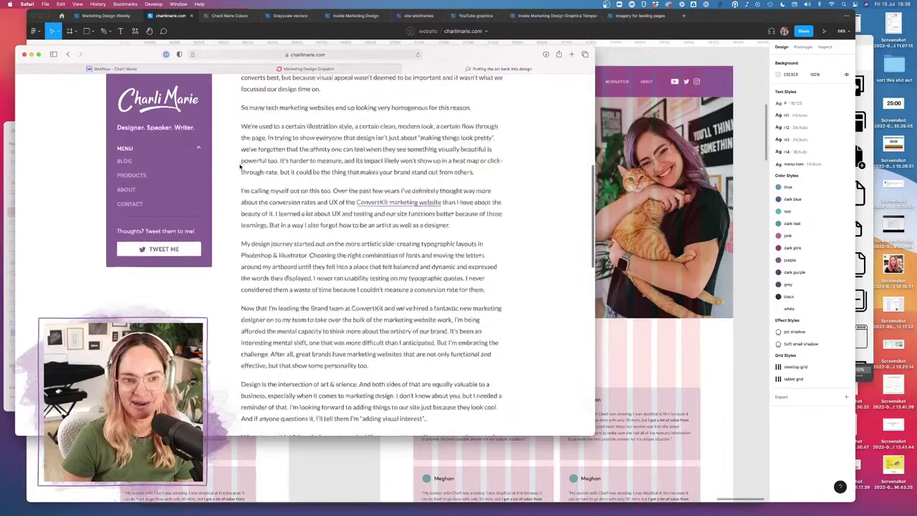
# - Switch back to Figma and bring the ginger-cat 'Get personalised help' page into view
pyautogui.press('super+Tab')
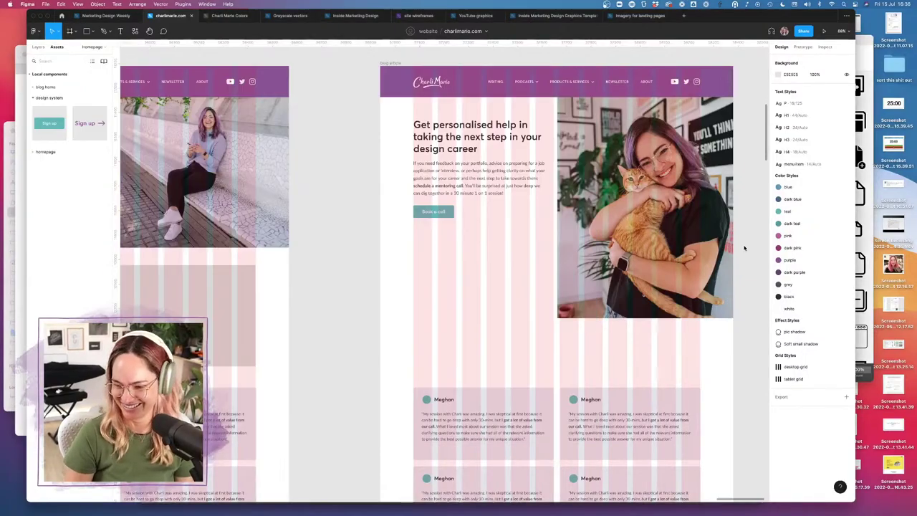
pyautogui.hscroll(5, 616, 286)
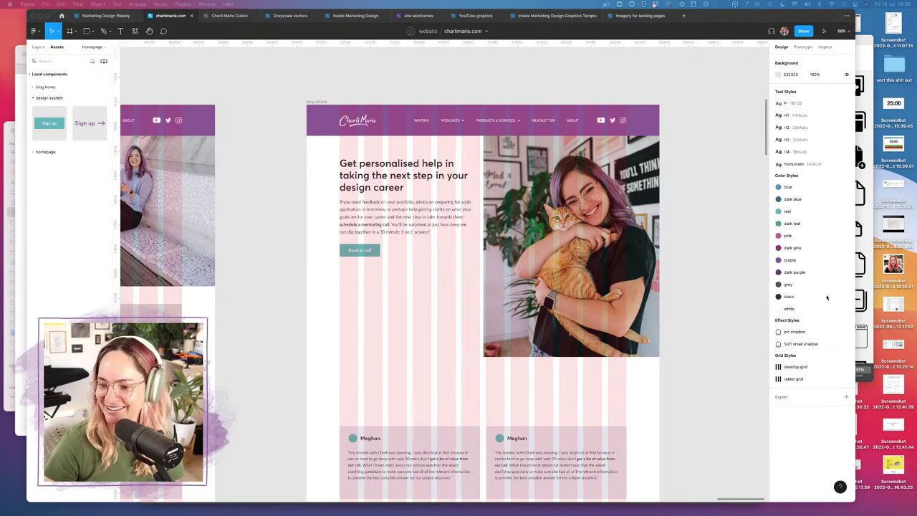
pyautogui.click(695, 253)
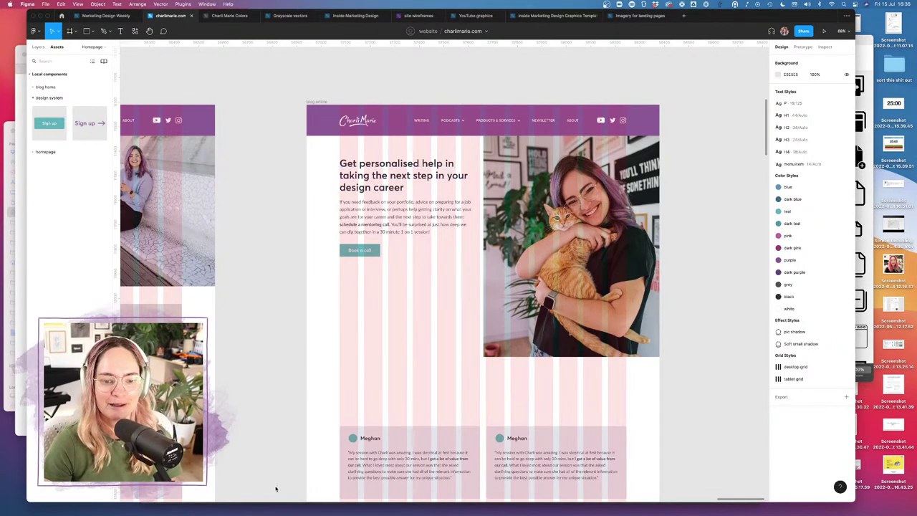
pyautogui.moveTo(586, 513)
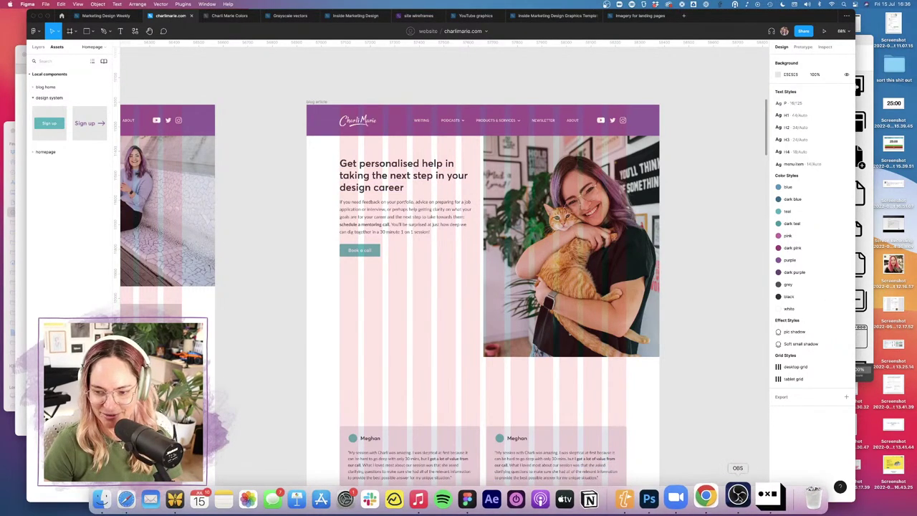
# - Replace the hero heading with the About sheet's title and nudge the paragraph up beneath it
pyautogui.click(189, 500)
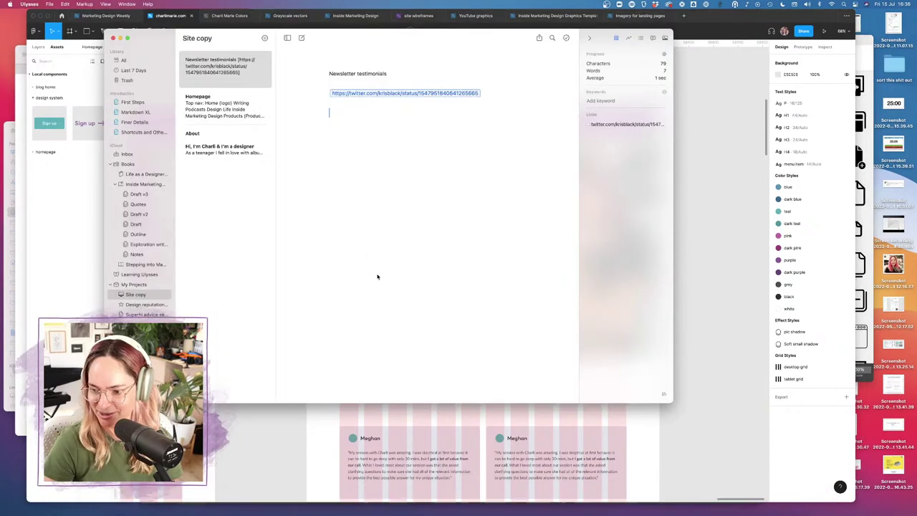
pyautogui.click(223, 141)
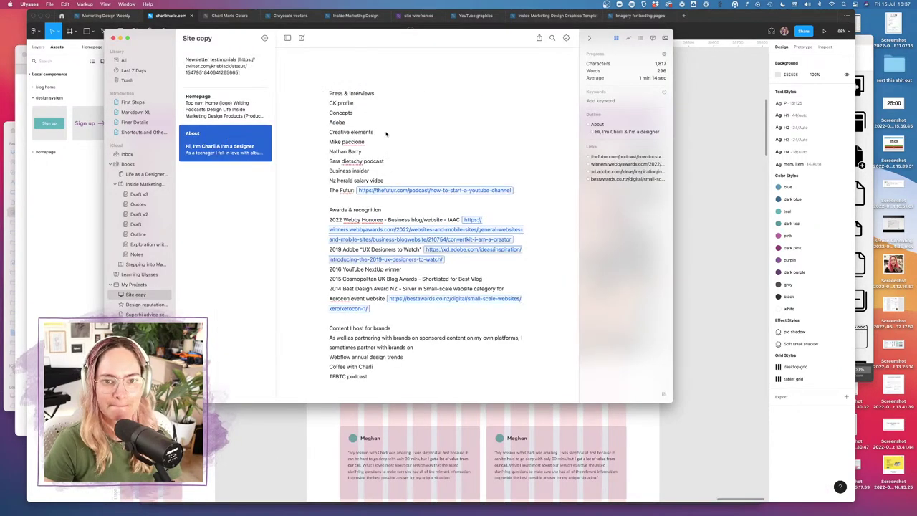
pyautogui.scroll(-1, 430, 179)
pyautogui.moveTo(471, 108); pyautogui.dragTo(324, 108)
pyautogui.press('super+c')
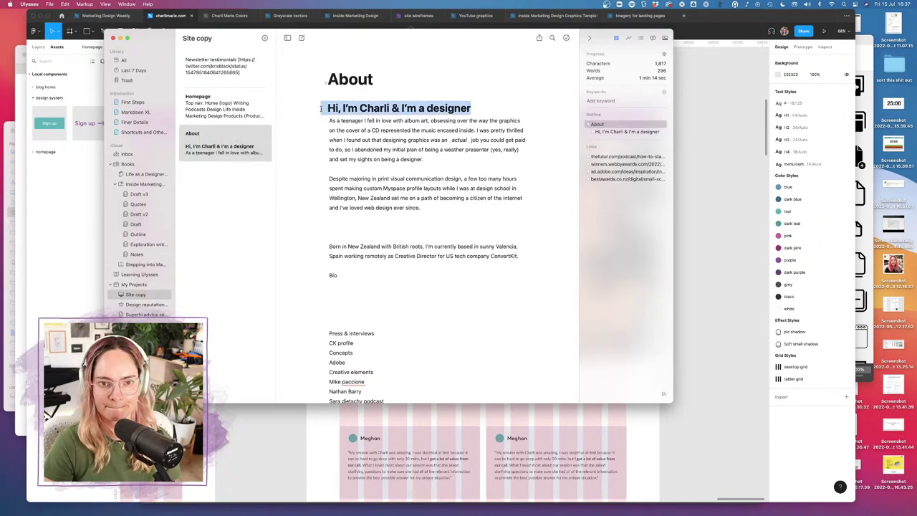
pyautogui.click(706, 273)
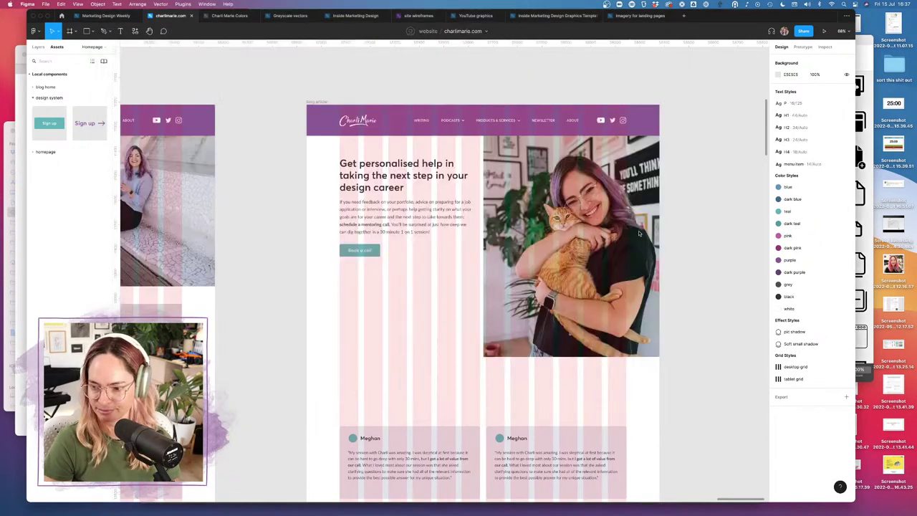
pyautogui.doubleClick(403, 187)
pyautogui.press('super+v')
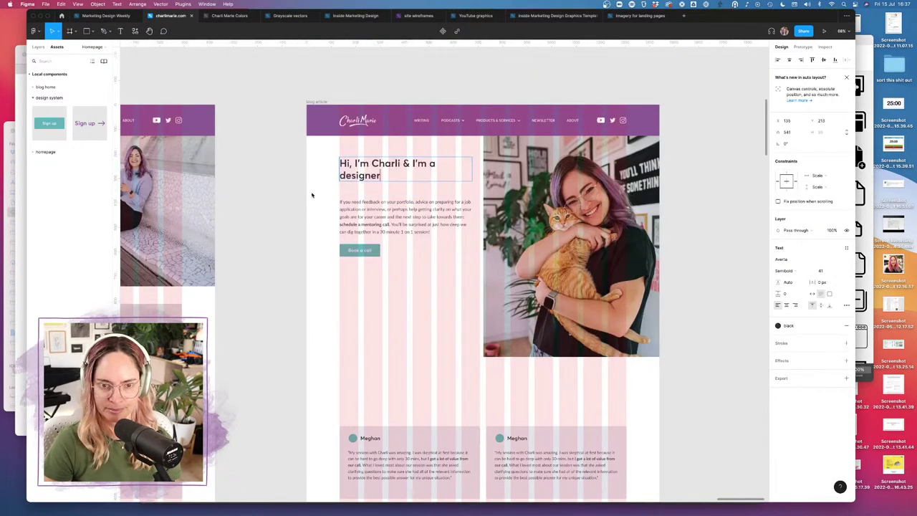
pyautogui.press('Escape')
pyautogui.click(335, 192)
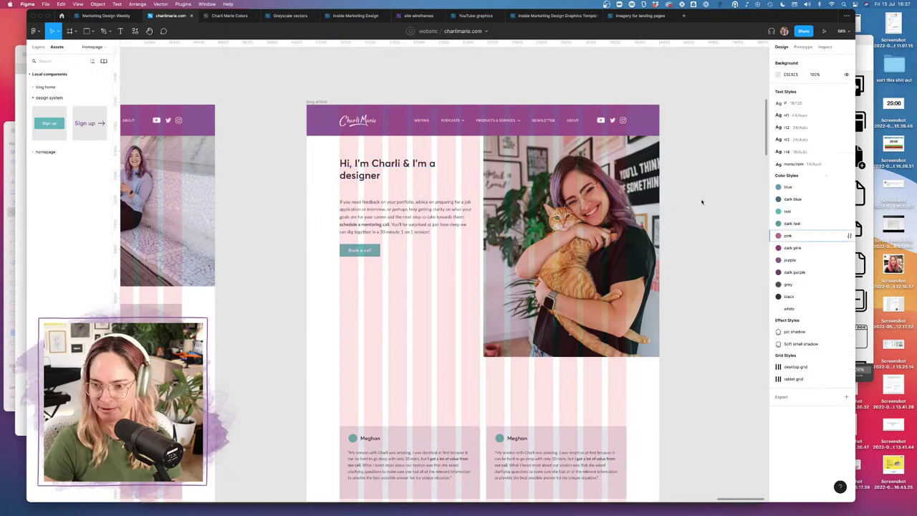
pyautogui.click(384, 165)
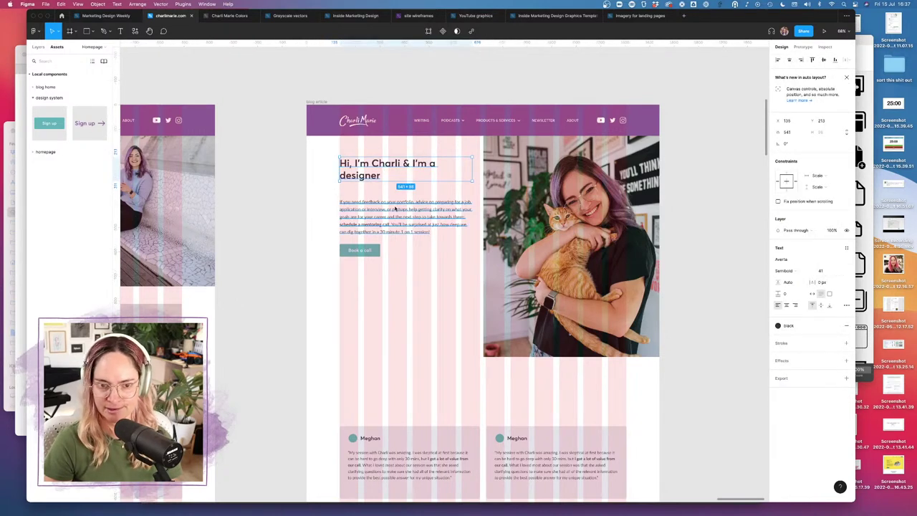
pyautogui.click(374, 219)
pyautogui.moveTo(373, 219); pyautogui.dragTo(373, 210)
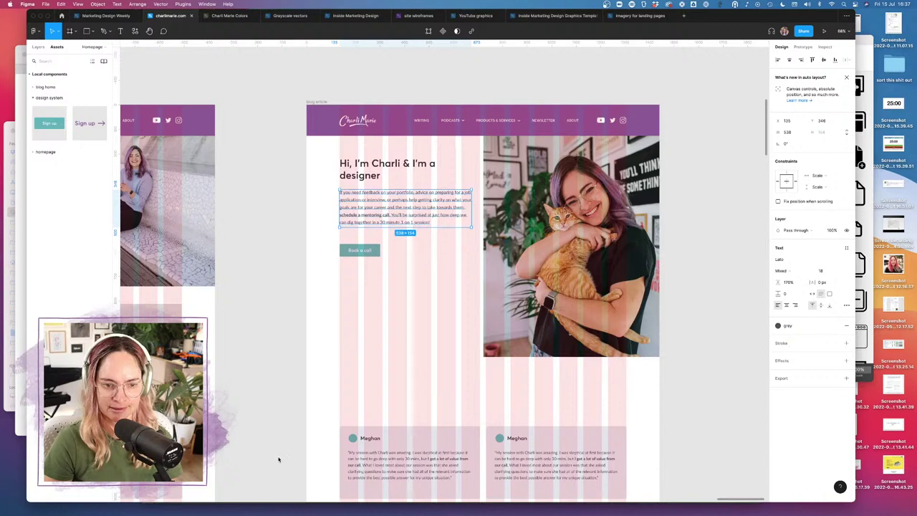
# - Paste the About sheet's two bio paragraphs over the hero's placeholder paragraph
pyautogui.click(191, 499)
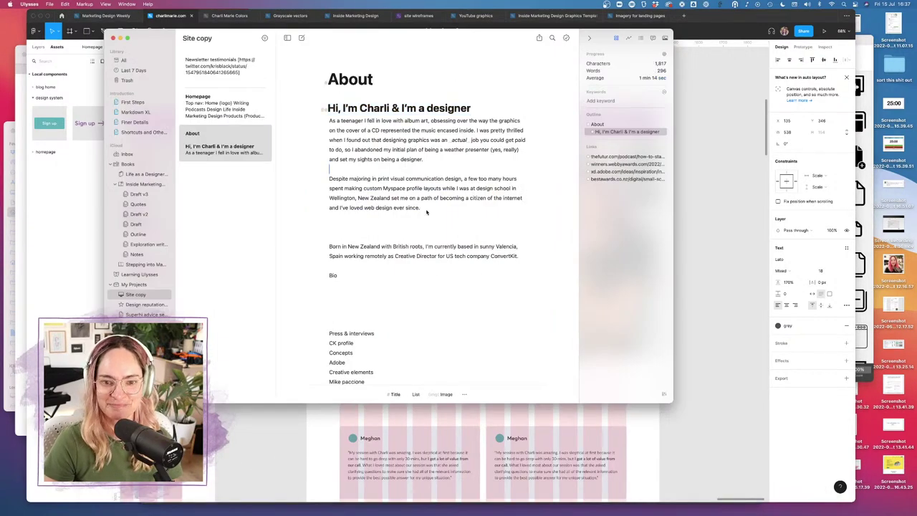
pyautogui.moveTo(425, 209); pyautogui.dragTo(322, 122)
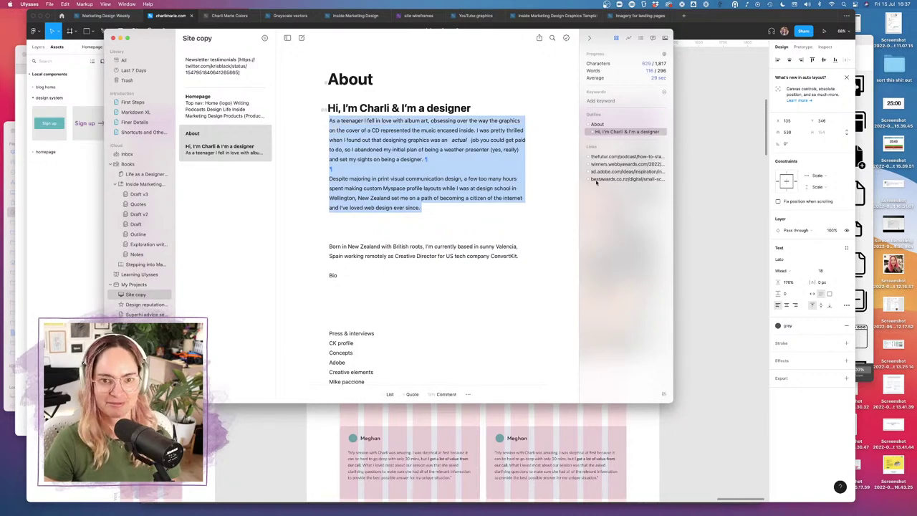
pyautogui.press('super+c')
pyautogui.press('super+Tab')
pyautogui.press('super+a')
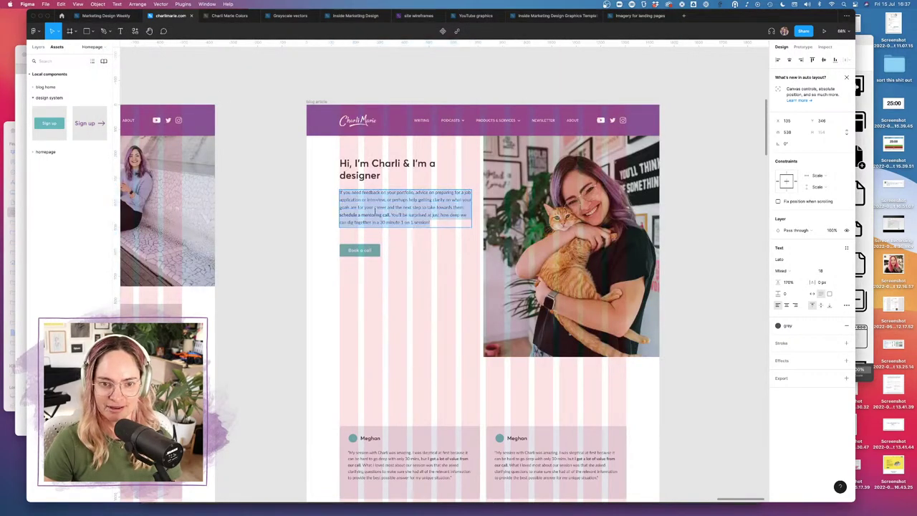
pyautogui.press('super+v')
pyautogui.press('Escape')
# - Move the Book a call button below the bio and view the hero at 100%
pyautogui.click(373, 251)
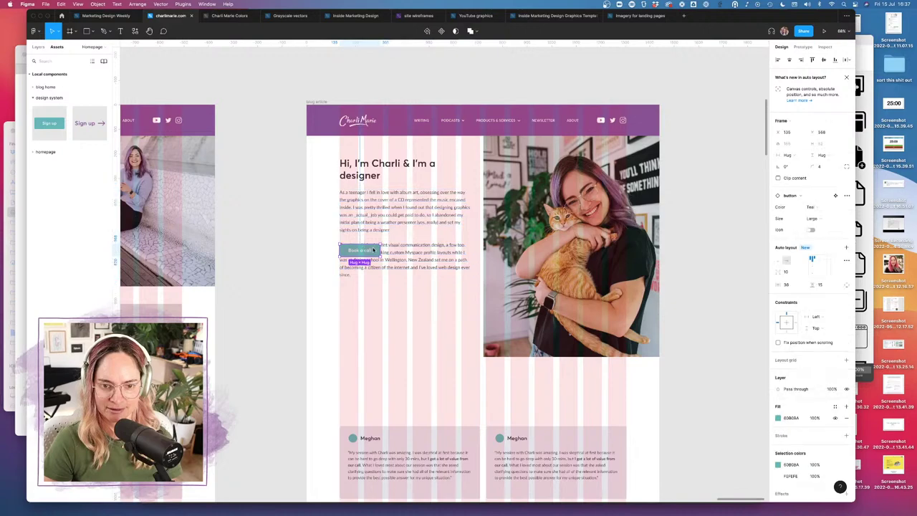
pyautogui.moveTo(373, 251); pyautogui.dragTo(373, 322)
pyautogui.click(415, 303)
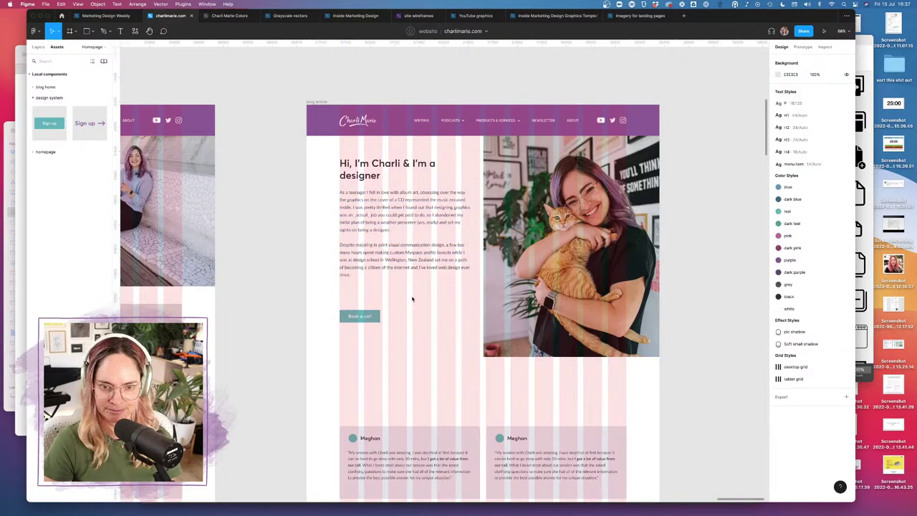
pyautogui.hotkey('shift', '0')
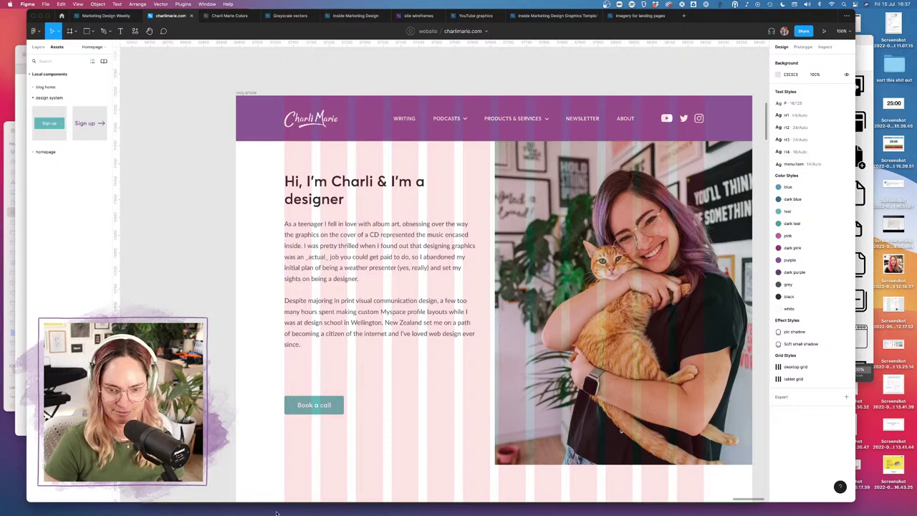
# - Add a new line of text at the end of the bio paragraph
pyautogui.doubleClick(307, 343)
pyautogui.press('Right')
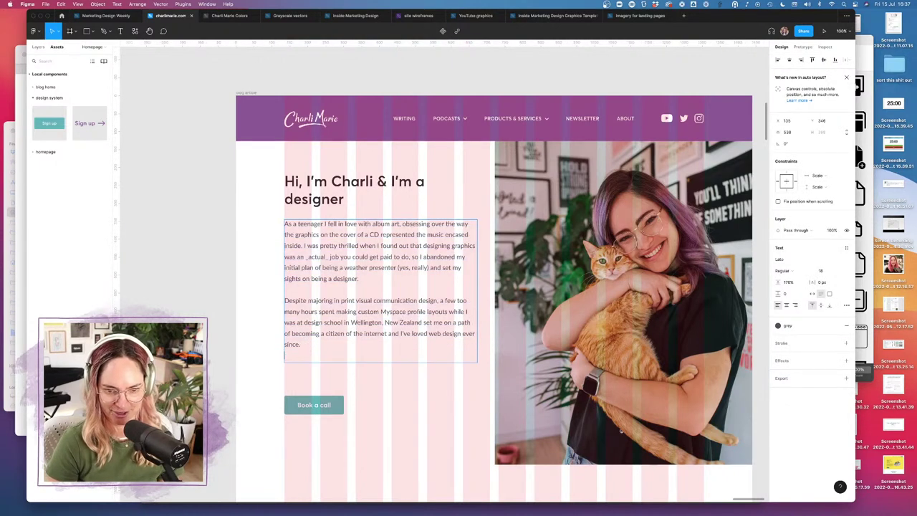
pyautogui.press('Return')
pyautogui.write('...')
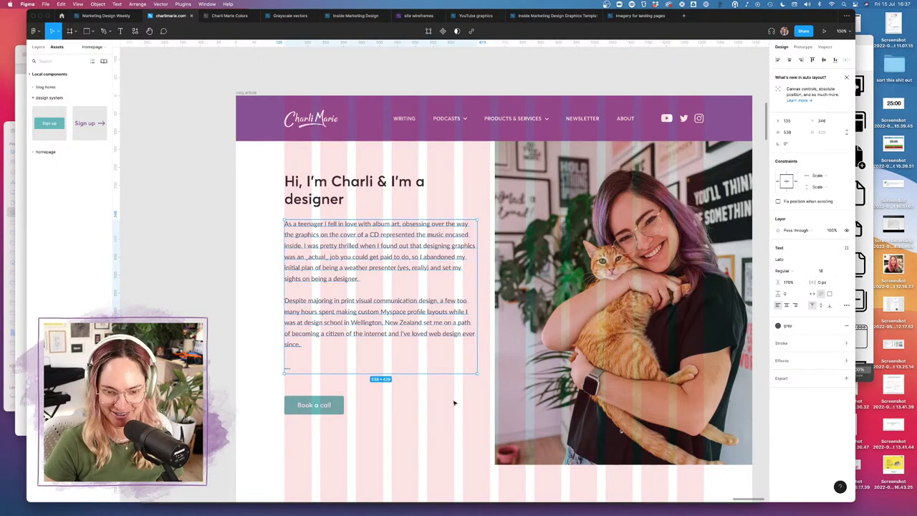
pyautogui.click(453, 403)
pyautogui.scroll(-5, 478, 403)
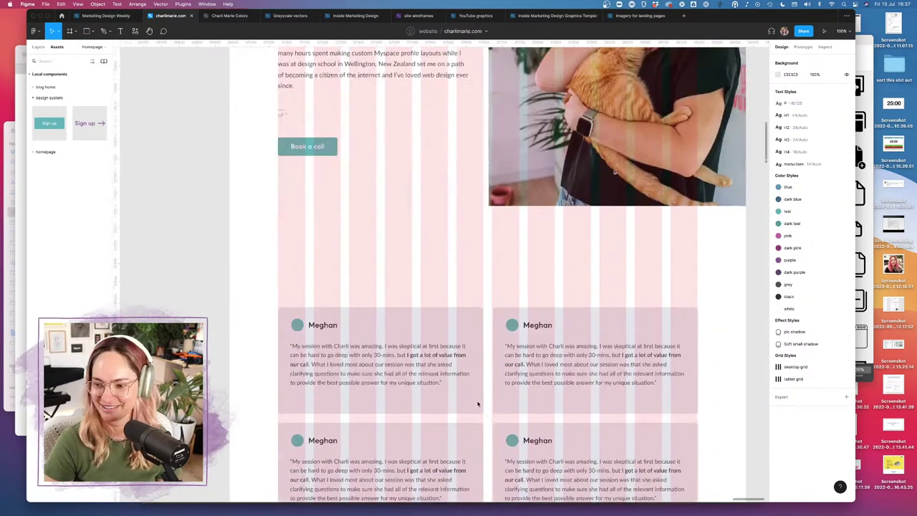
pyautogui.scroll(-5, 478, 403)
# - Delete the six testimonial cards and glance at the live blog post in Safari
pyautogui.moveTo(415, 312); pyautogui.dragTo(512, 385)
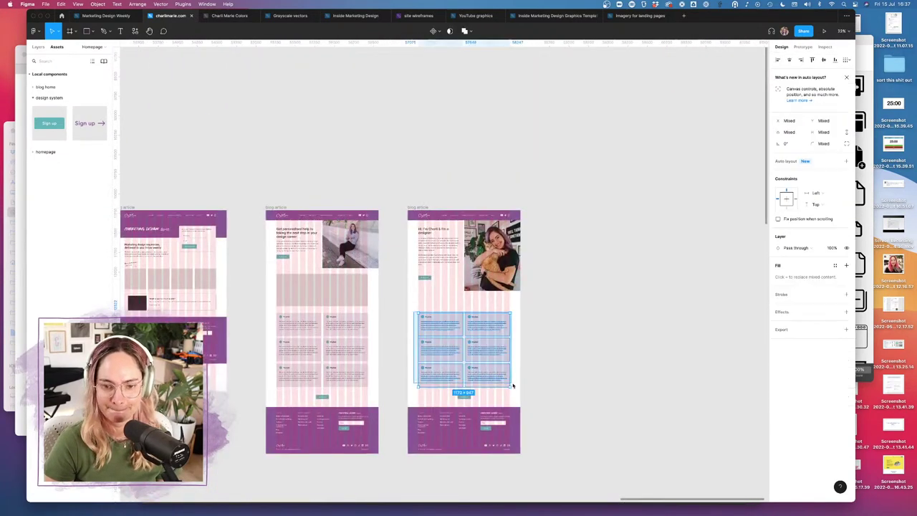
pyautogui.press('Delete')
pyautogui.moveTo(284, 511)
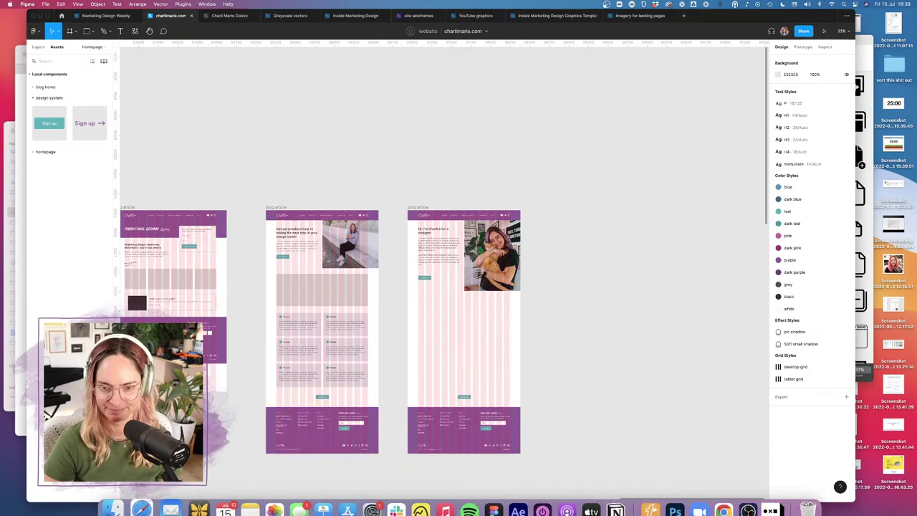
pyautogui.moveTo(153, 511)
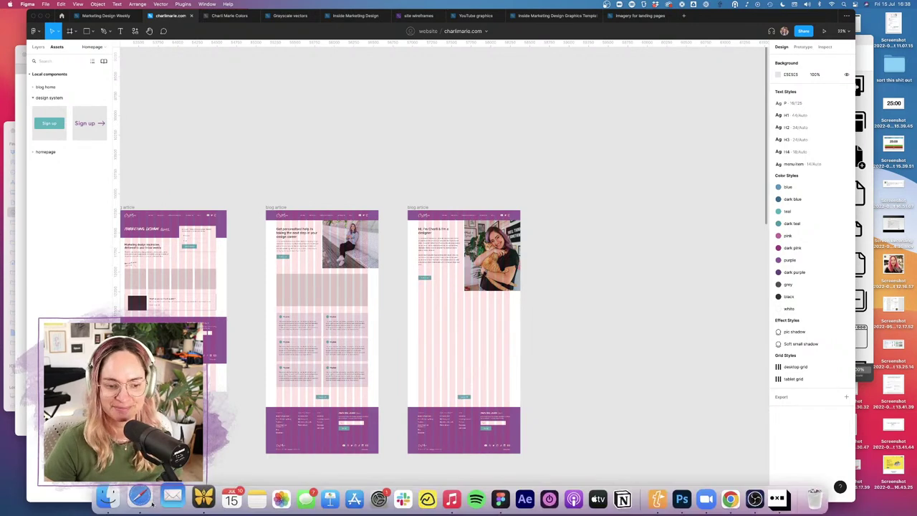
pyautogui.click(142, 497)
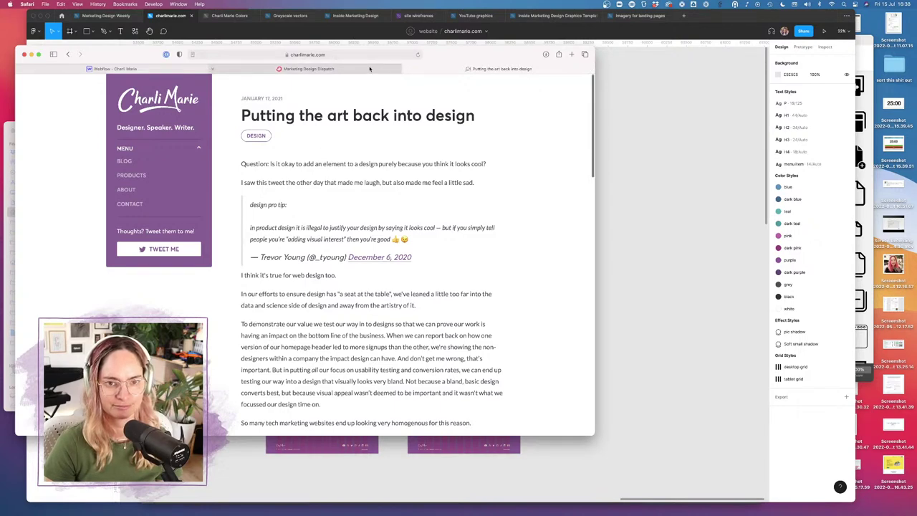
pyautogui.click(663, 139)
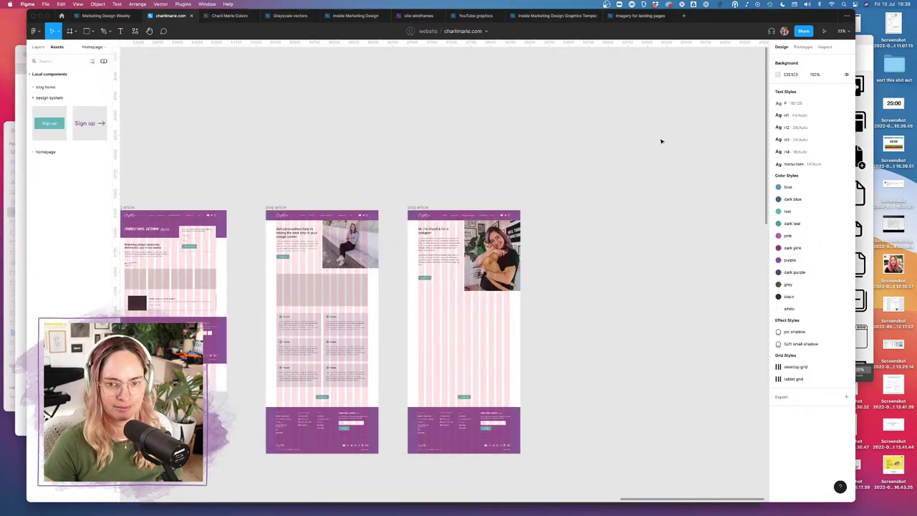
# - Check the awards list in the Ulysses Site copy document, then return to the design
pyautogui.moveTo(240, 513)
pyautogui.click(193, 495)
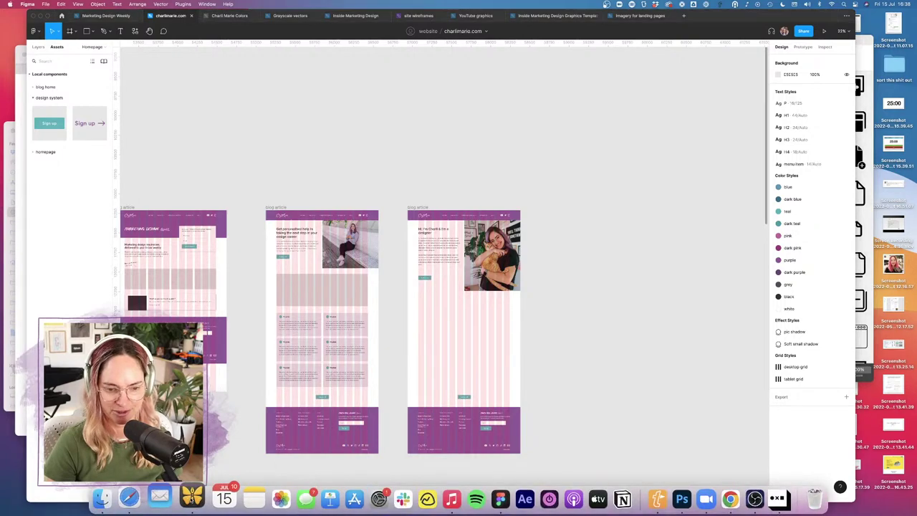
pyautogui.scroll(-6, 372, 265)
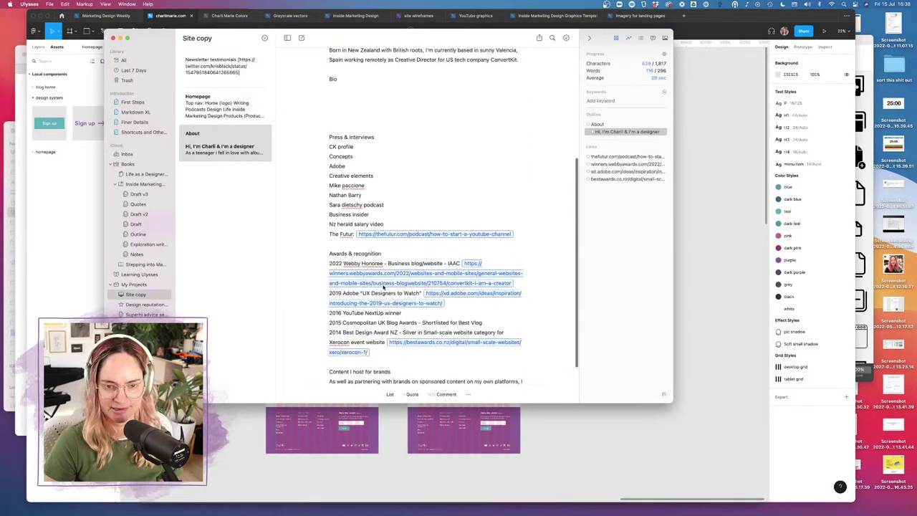
pyautogui.scroll(-4, 383, 287)
pyautogui.click(738, 317)
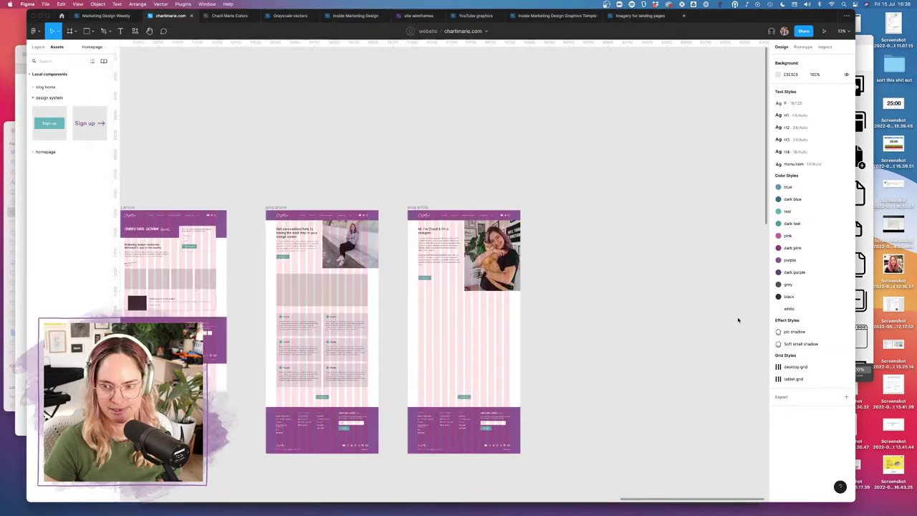
pyautogui.scroll(5, 479, 287)
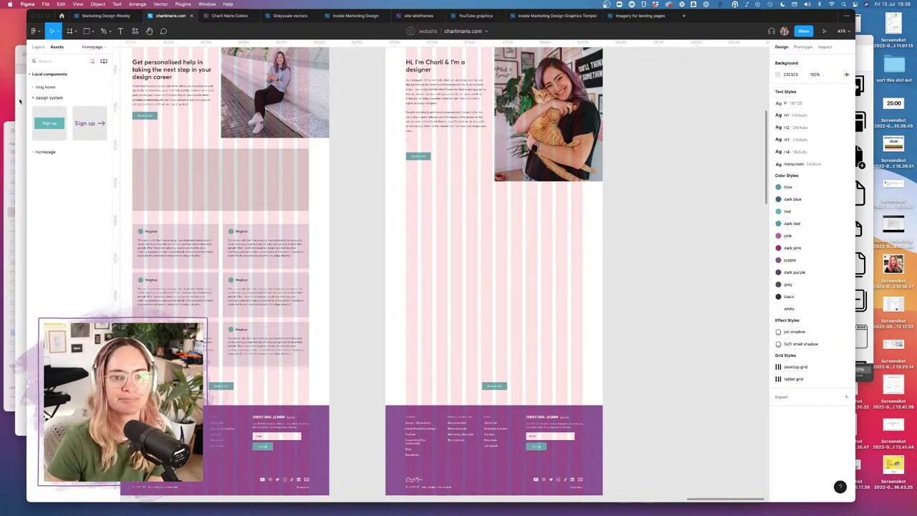
pyautogui.click(20, 102)
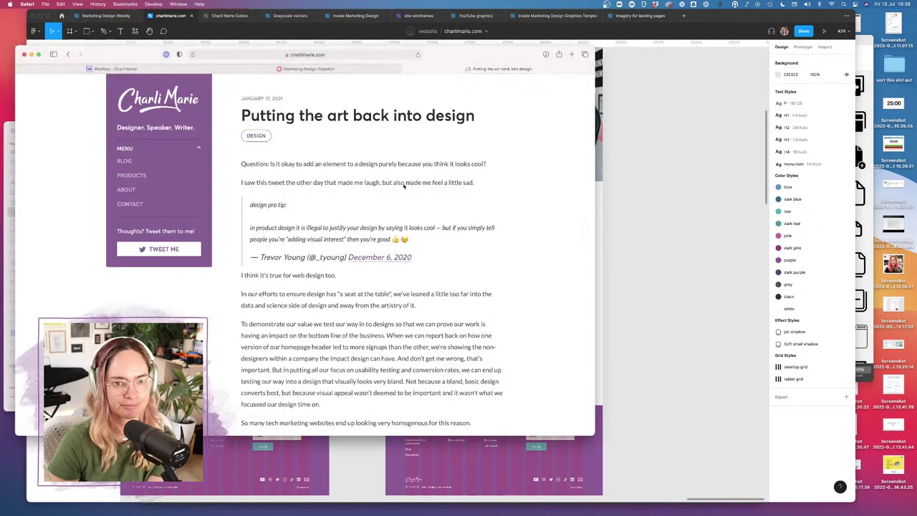
pyautogui.click(675, 288)
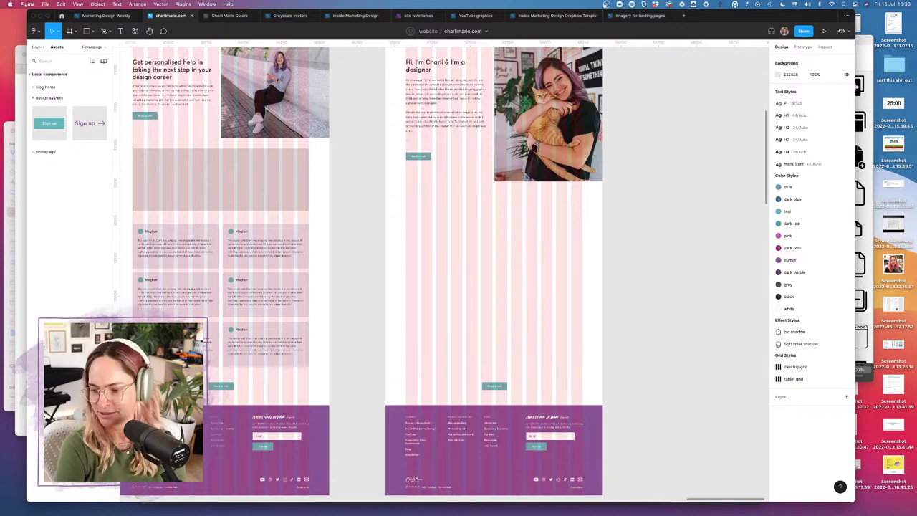
pyautogui.click(419, 156)
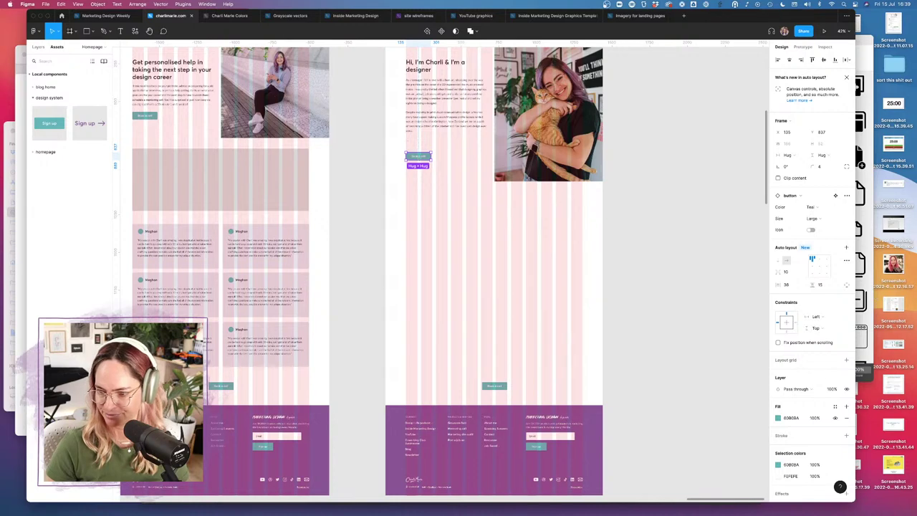
pyautogui.click(662, 297)
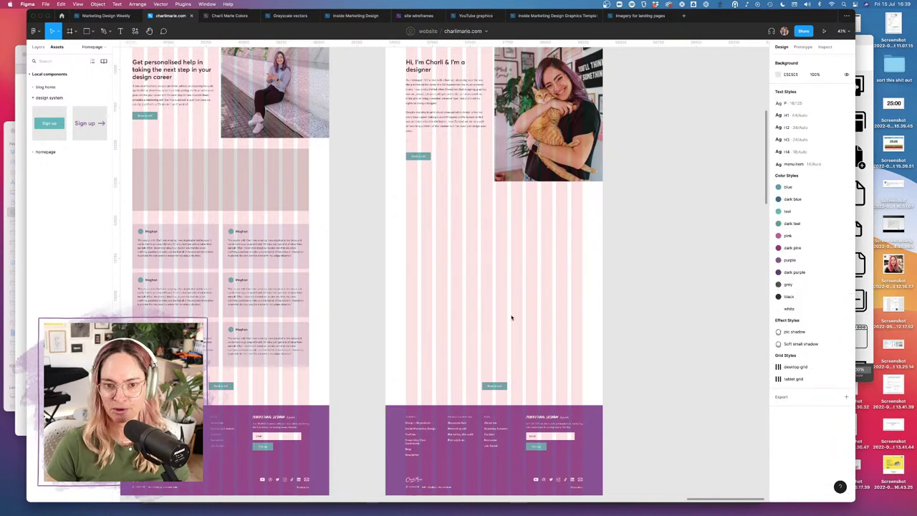
pyautogui.moveTo(203, 506)
pyautogui.click(127, 498)
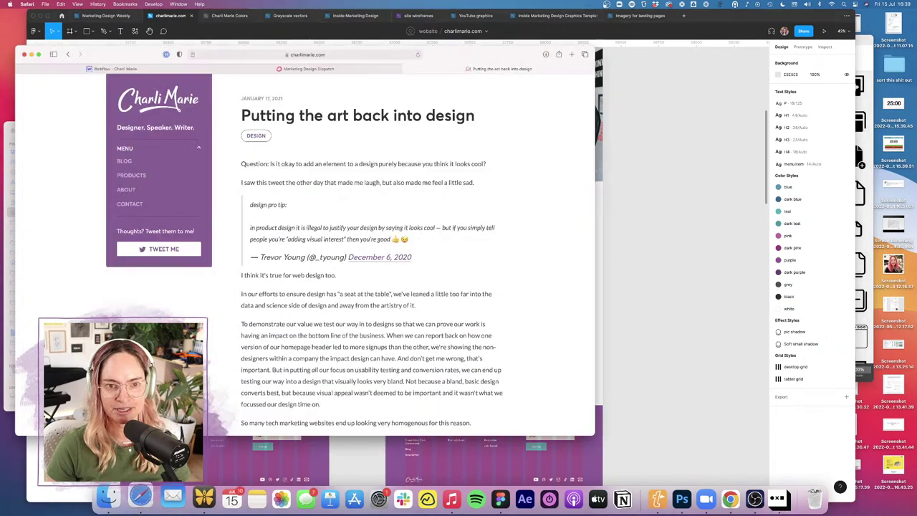
pyautogui.click(308, 68)
pyautogui.click(331, 55)
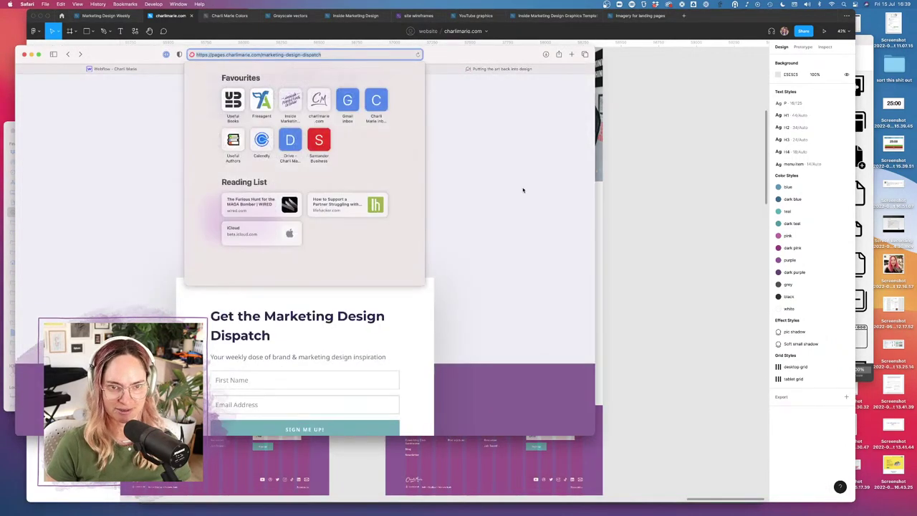
pyautogui.click(633, 290)
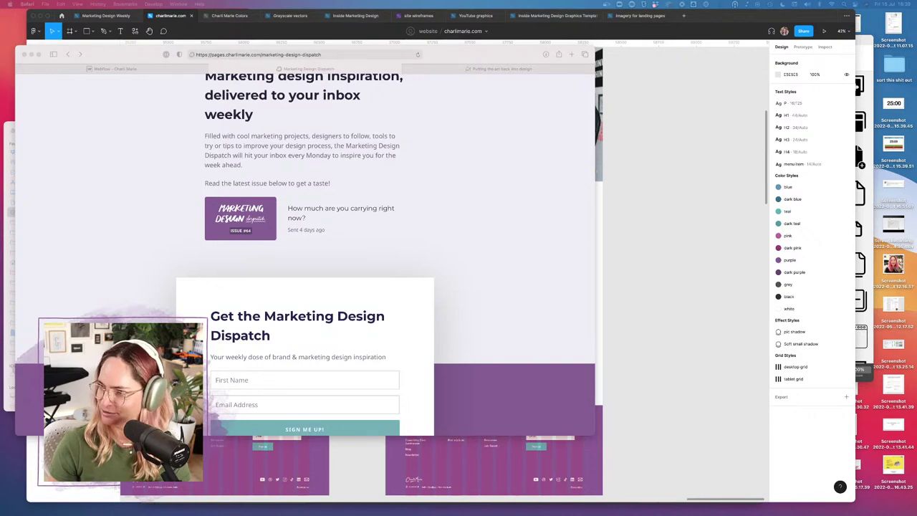
pyautogui.click(734, 288)
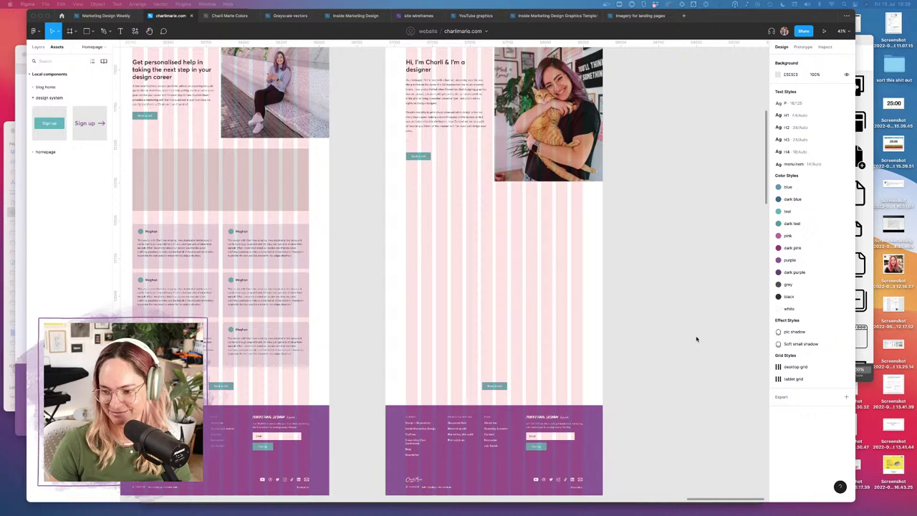
# - Relabel the About hero's call-to-action button to 'Get in touch' and check the result
pyautogui.click(694, 340)
pyautogui.scroll(2, 558, 141)
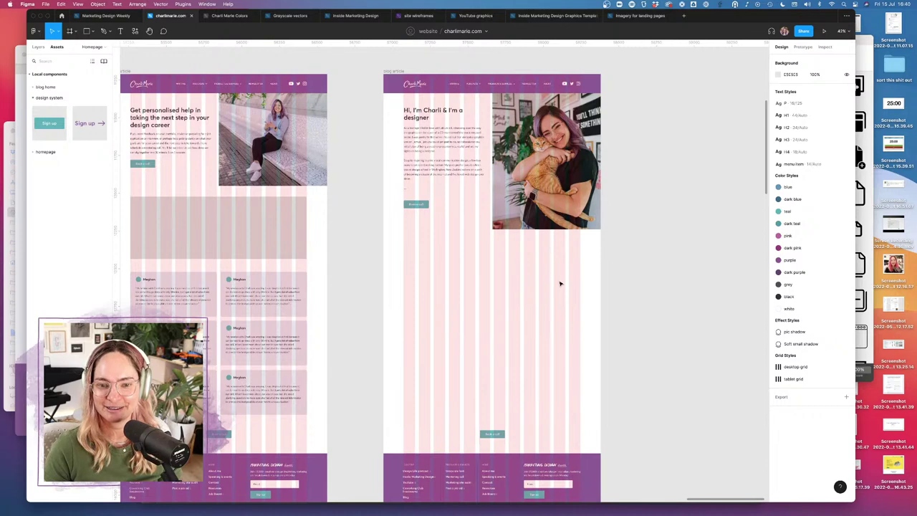
pyautogui.click(415, 205)
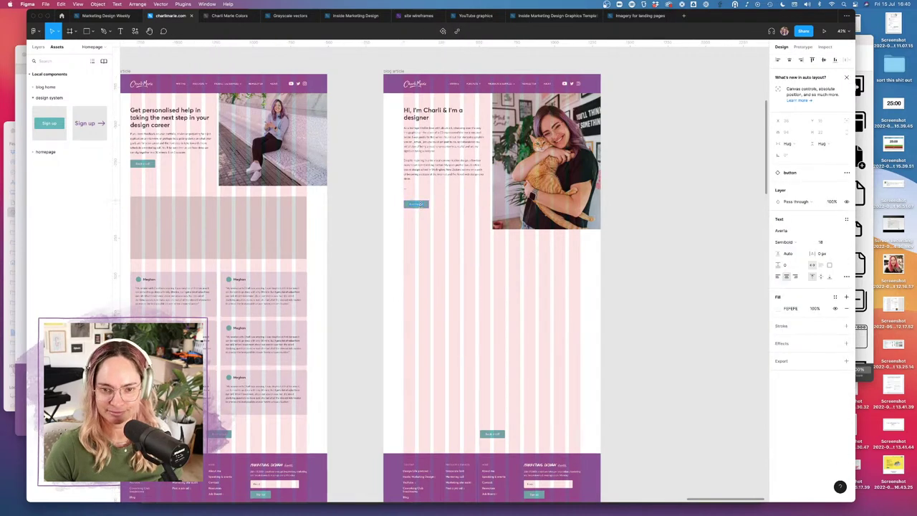
pyautogui.write('Hire')
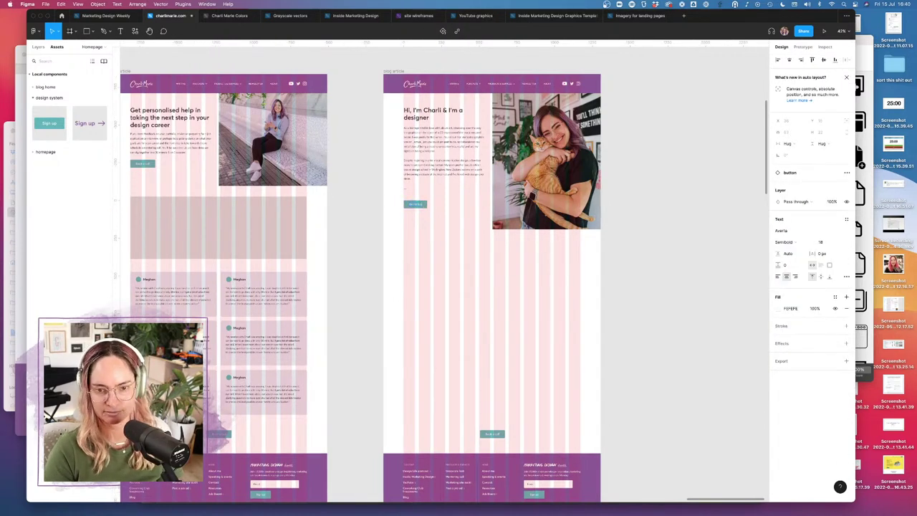
pyautogui.click(460, 248)
pyautogui.scroll(5, 426, 191)
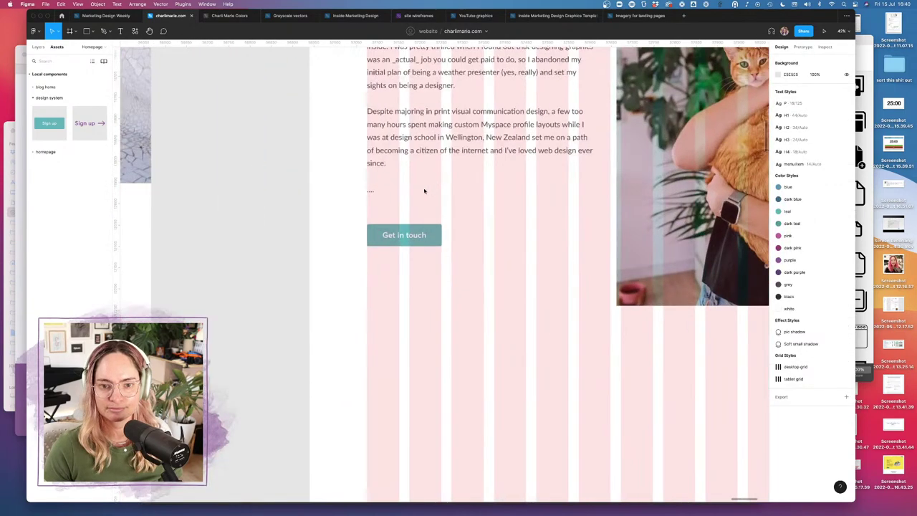
pyautogui.click(420, 232)
pyautogui.click(503, 258)
pyautogui.scroll(-2, 502, 259)
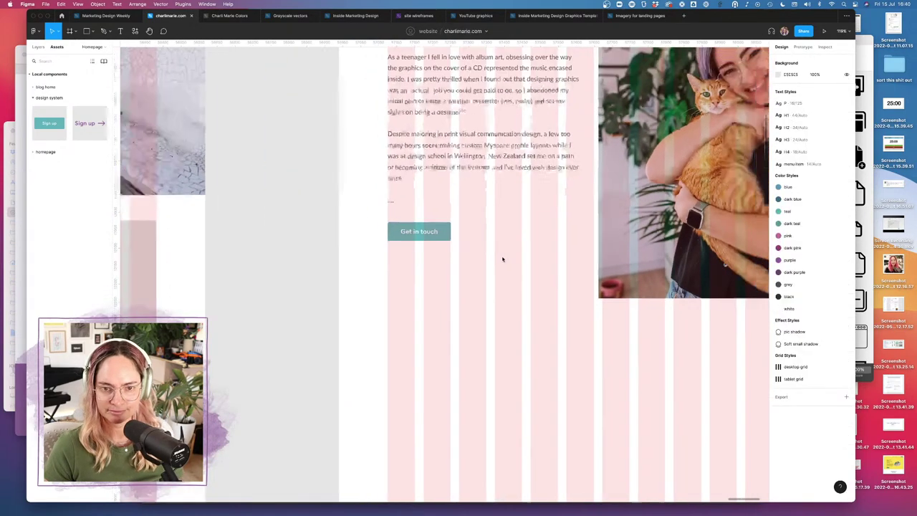
pyautogui.scroll(-3, 501, 260)
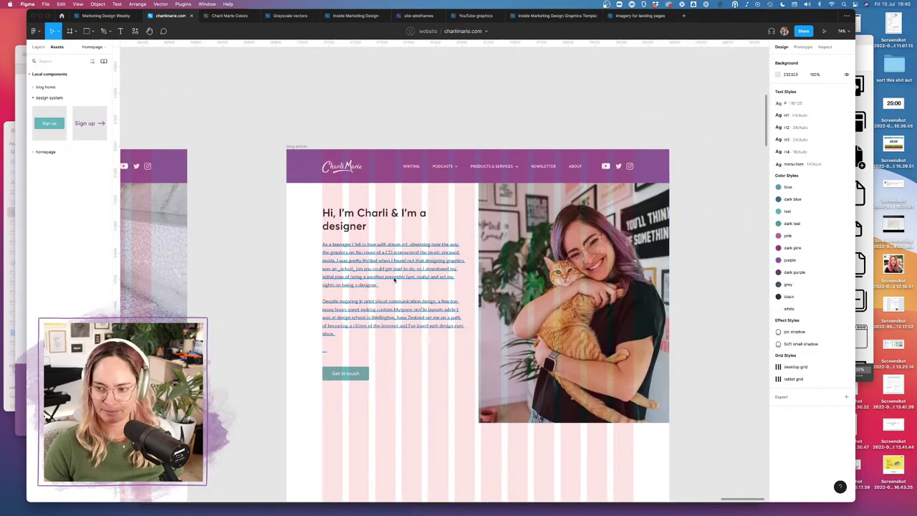
pyautogui.scroll(-3, 394, 280)
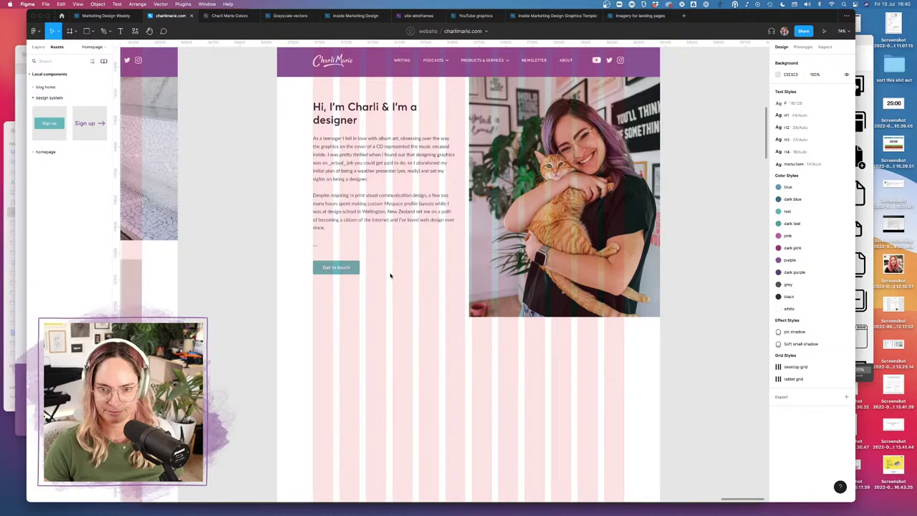
pyautogui.scroll(-10, 390, 276)
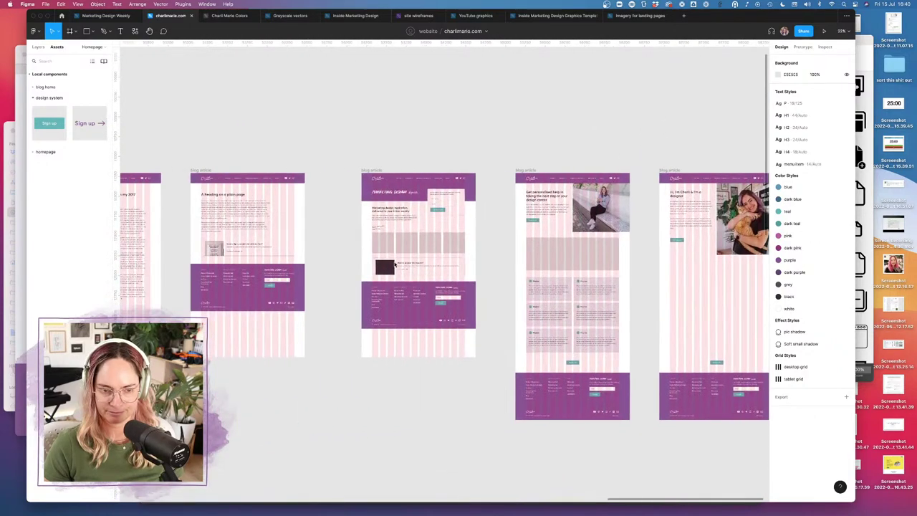
# - Drag the nested handwritten note and arrow from the blog article design into the About page hero
pyautogui.hscroll(-5, 376, 262)
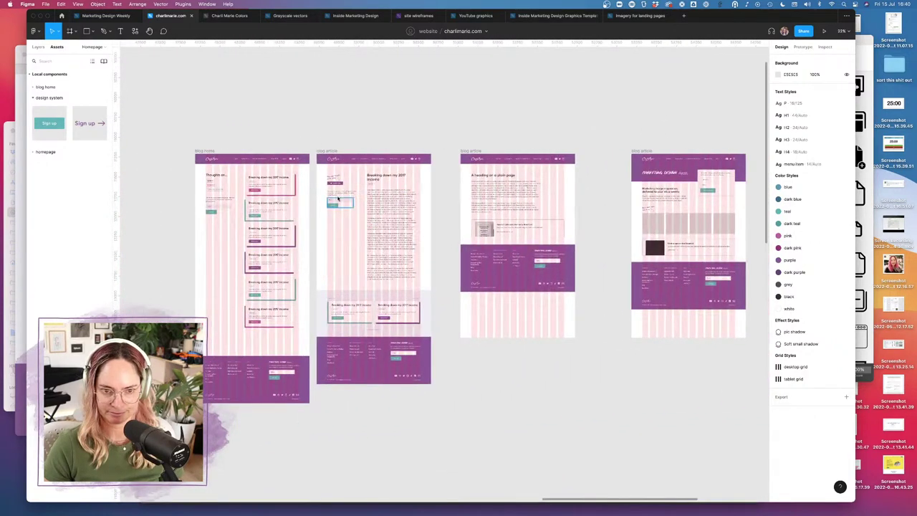
pyautogui.click(339, 180)
pyautogui.doubleClick(334, 179)
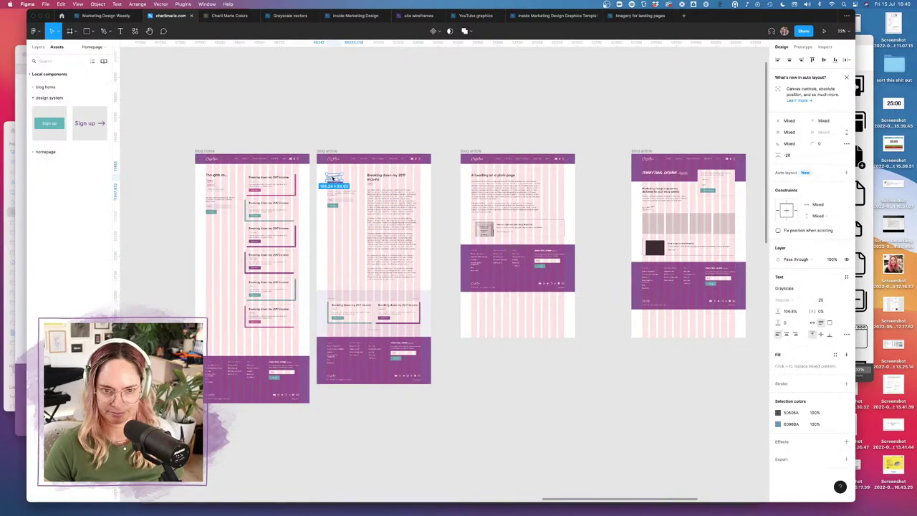
pyautogui.scroll(-2, 334, 179)
pyautogui.moveTo(334, 179); pyautogui.dragTo(704, 204)
pyautogui.hscroll(6, 704, 204)
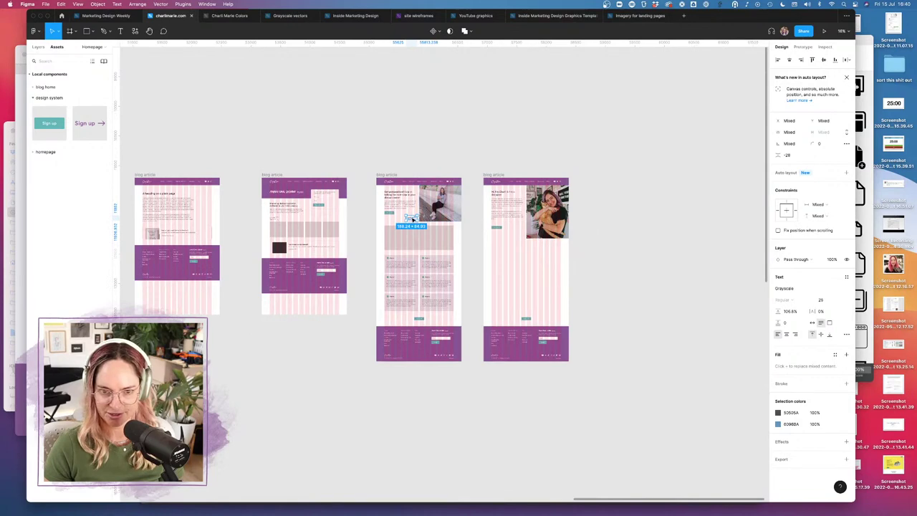
pyautogui.moveTo(415, 219); pyautogui.dragTo(514, 228)
pyautogui.hscroll(-4, 415, 174)
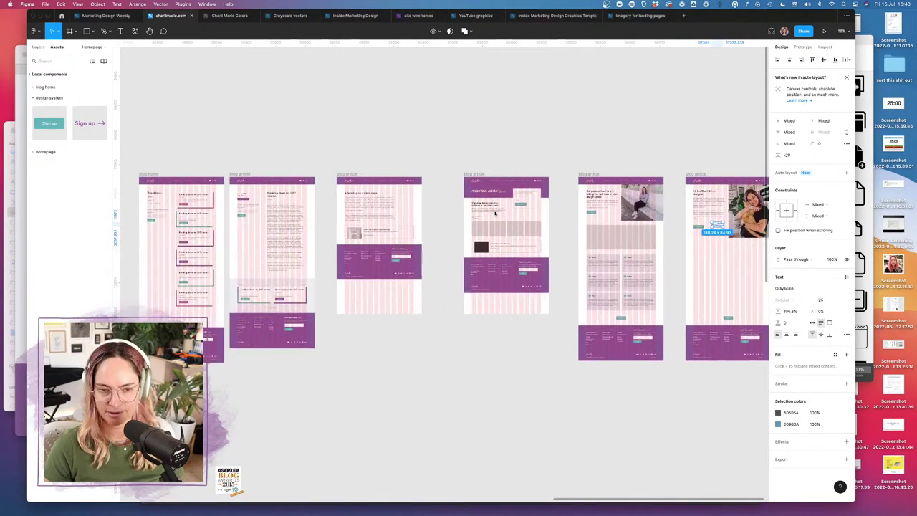
pyautogui.hscroll(5, 415, 175)
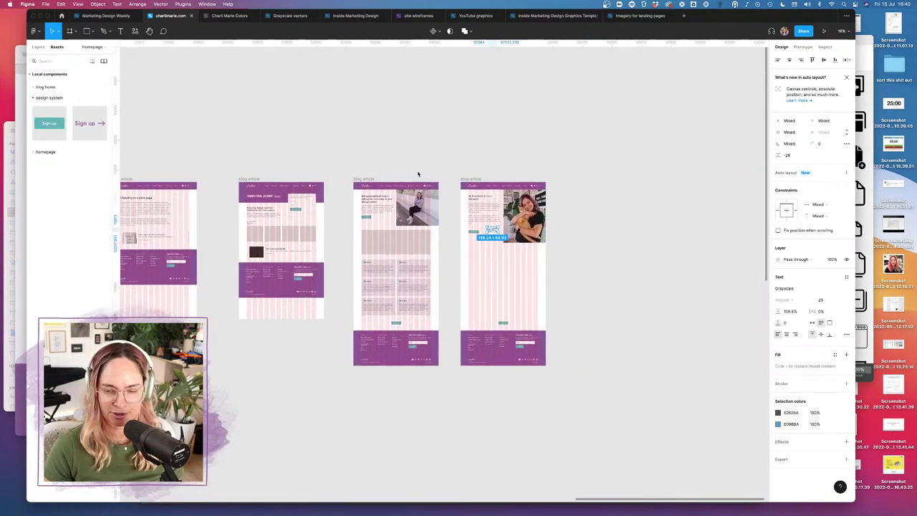
pyautogui.click(480, 179)
pyautogui.scroll(5, 512, 179)
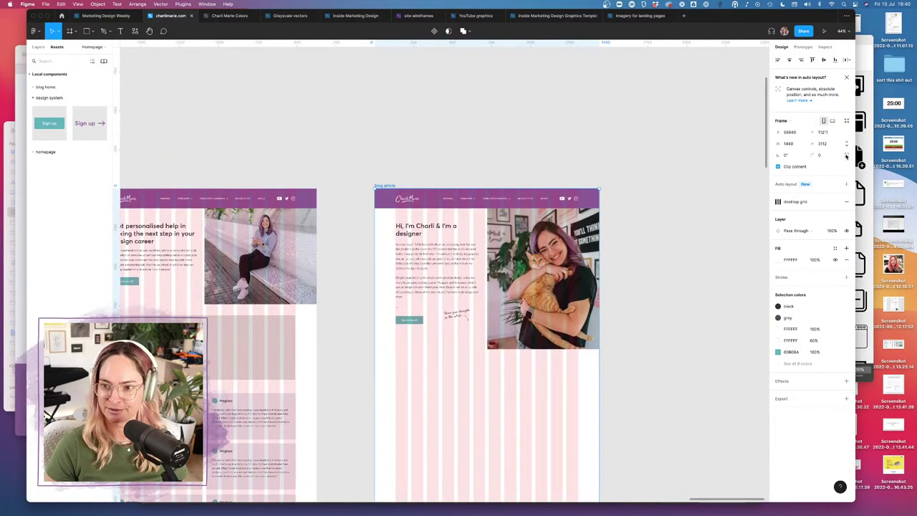
pyautogui.click(795, 201)
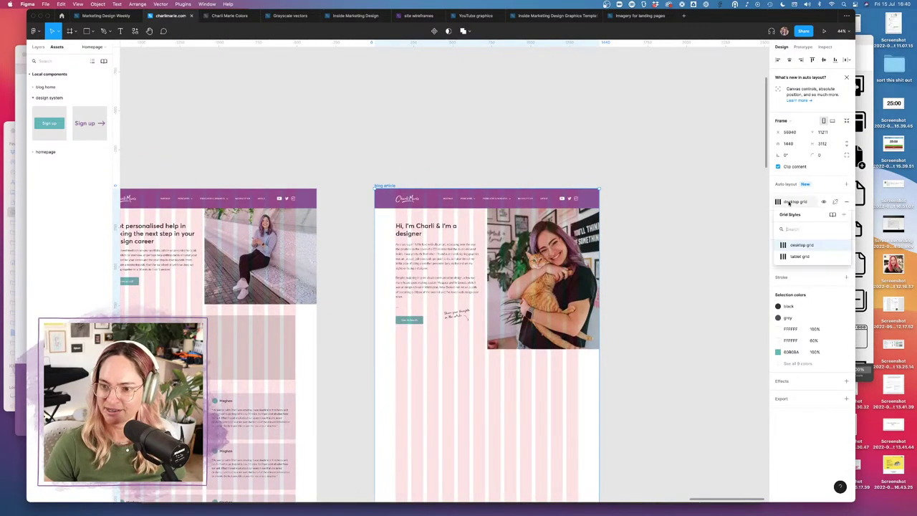
pyautogui.click(843, 245)
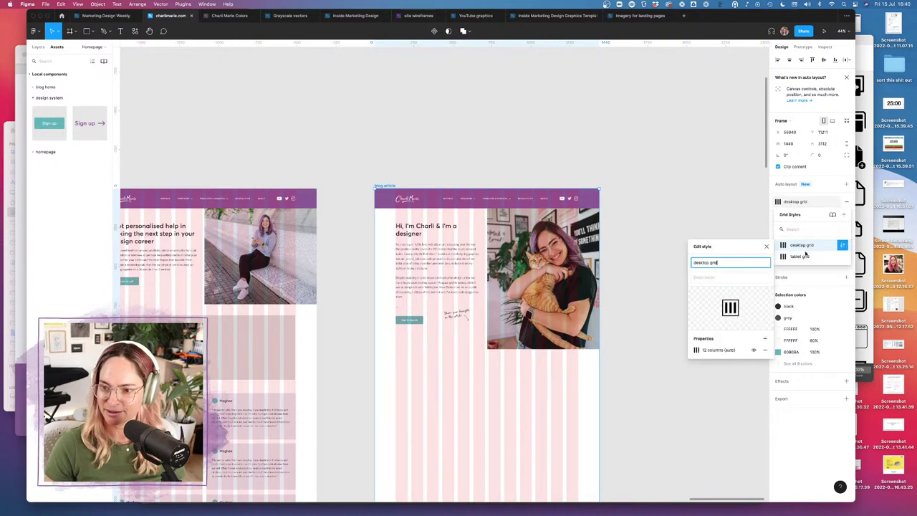
pyautogui.click(696, 351)
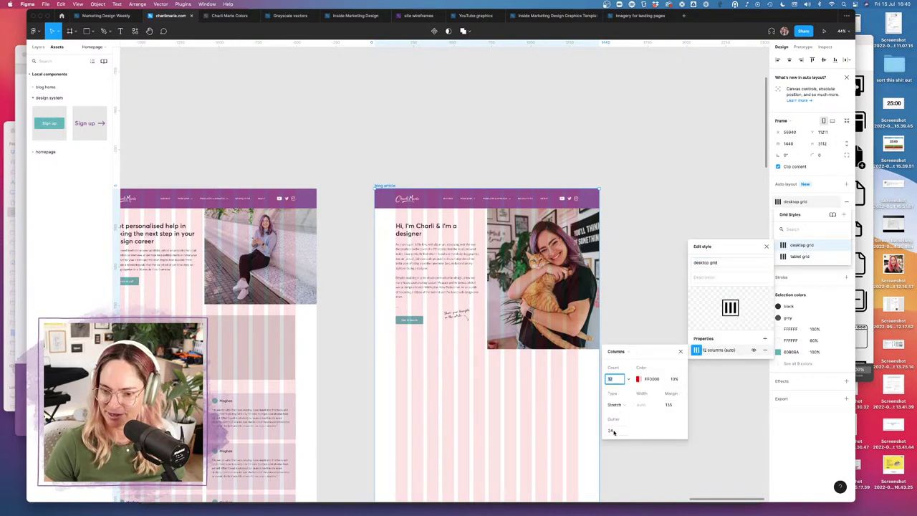
pyautogui.click(614, 377)
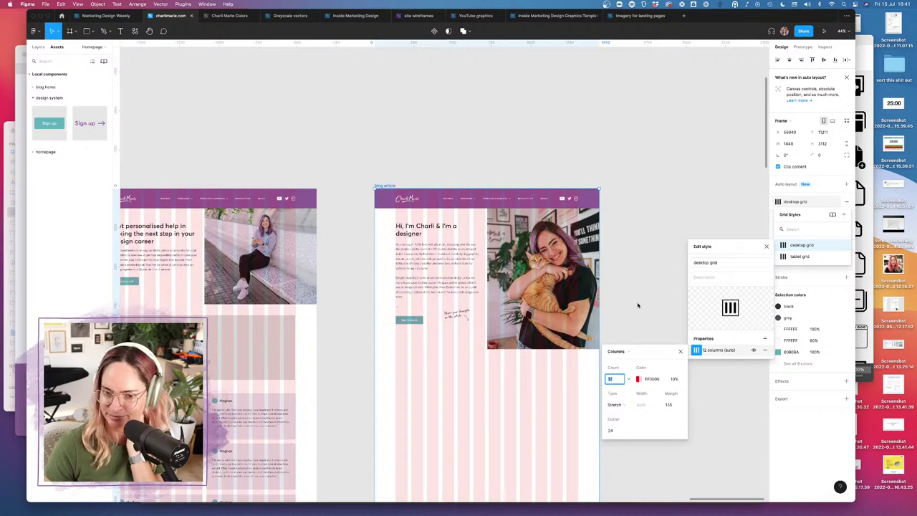
pyautogui.click(638, 305)
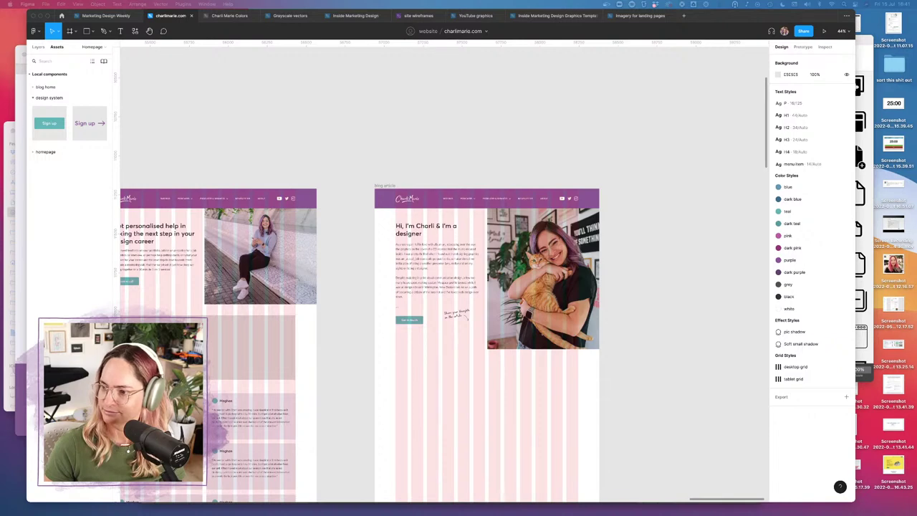
# - Change the handwritten note's text to 'She loves me I swear'
pyautogui.scroll(5, 432, 322)
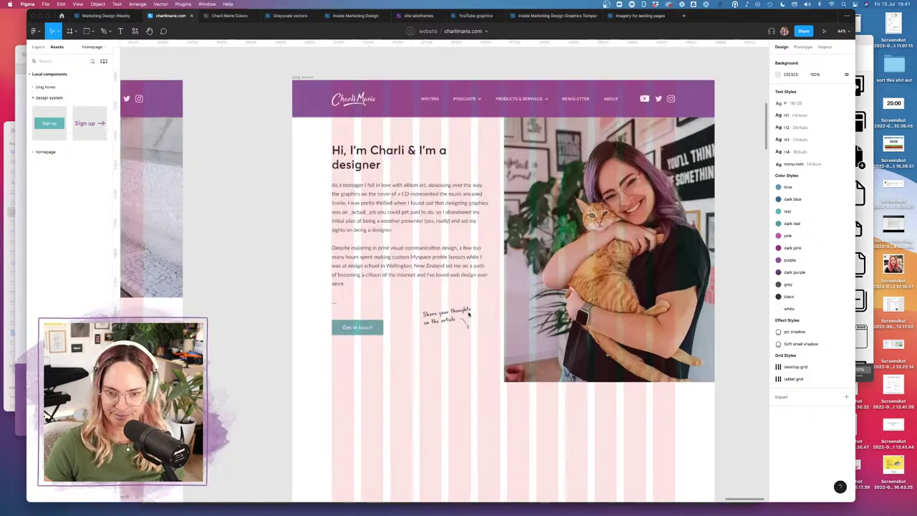
pyautogui.doubleClick(432, 322)
pyautogui.write('She l')
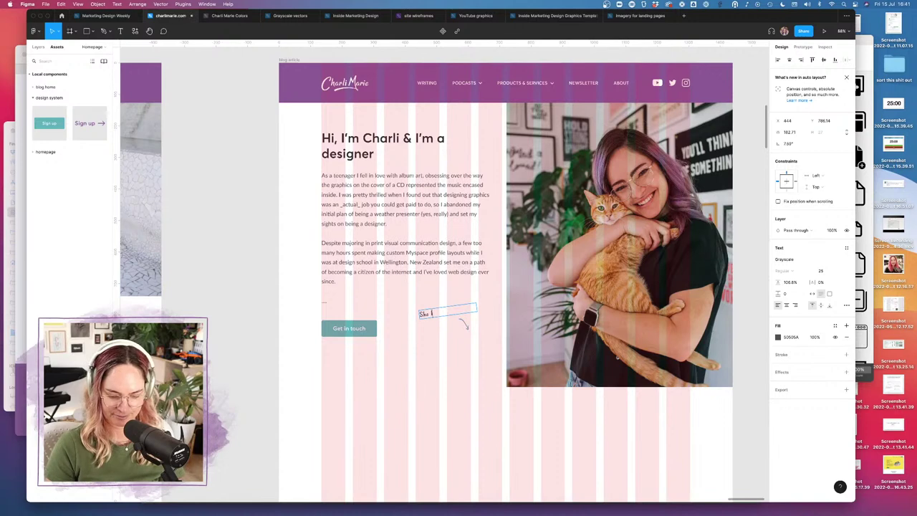
pyautogui.write('oves me I swea')
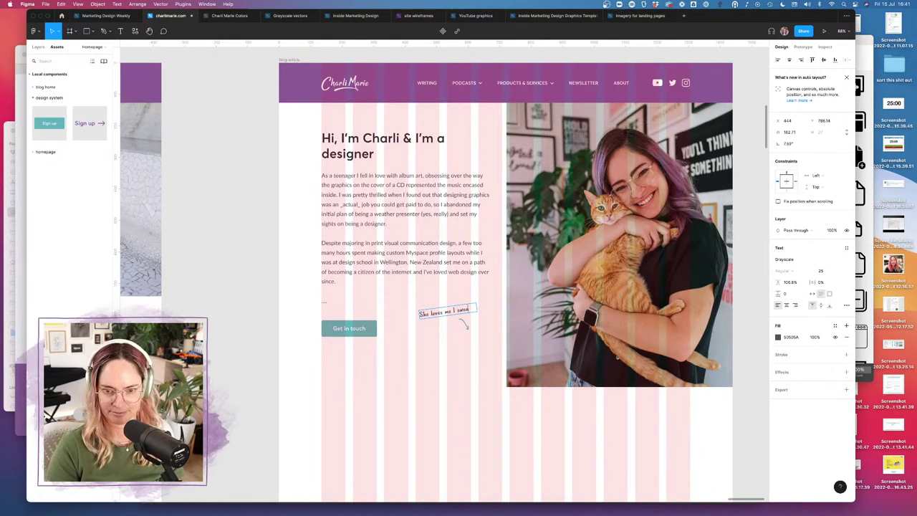
pyautogui.write('r')
# - Flip the arrow horizontally, rotate it toward the cat photo, and place it beside 'swear'
pyautogui.click(464, 326)
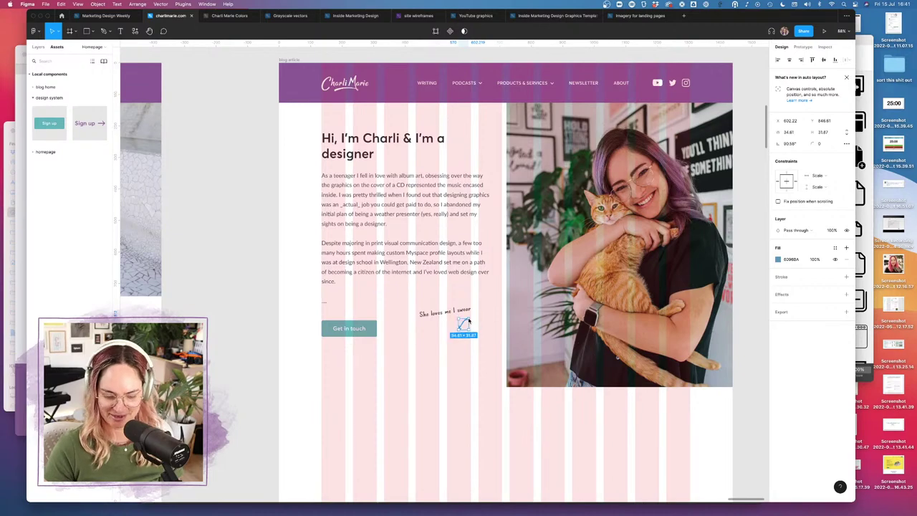
pyautogui.hotkey('shift', 'h')
pyautogui.click(464, 323)
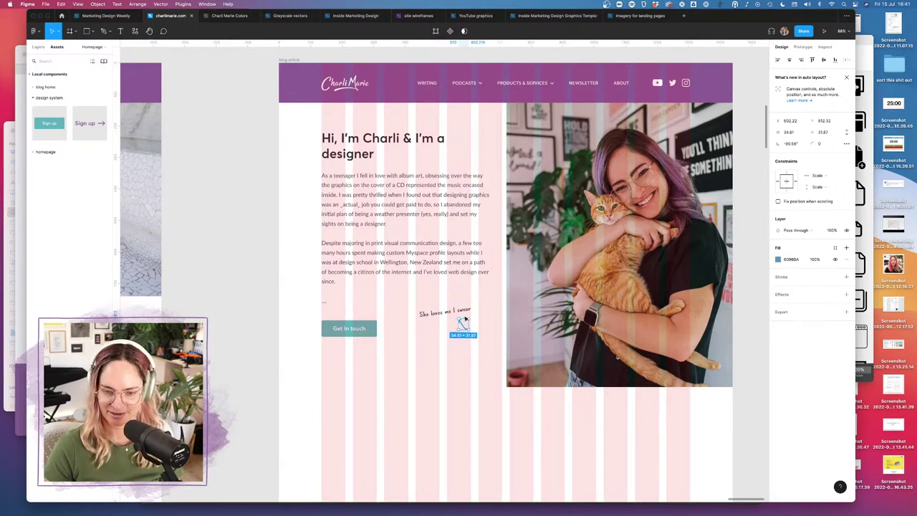
pyautogui.scroll(5, 466, 323)
pyautogui.moveTo(476, 320); pyautogui.dragTo(472, 413)
pyautogui.keyDown('shift'); pyautogui.click(452, 306); pyautogui.keyUp('shift')
pyautogui.press('Escape')
pyautogui.scroll(-6, 530, 452)
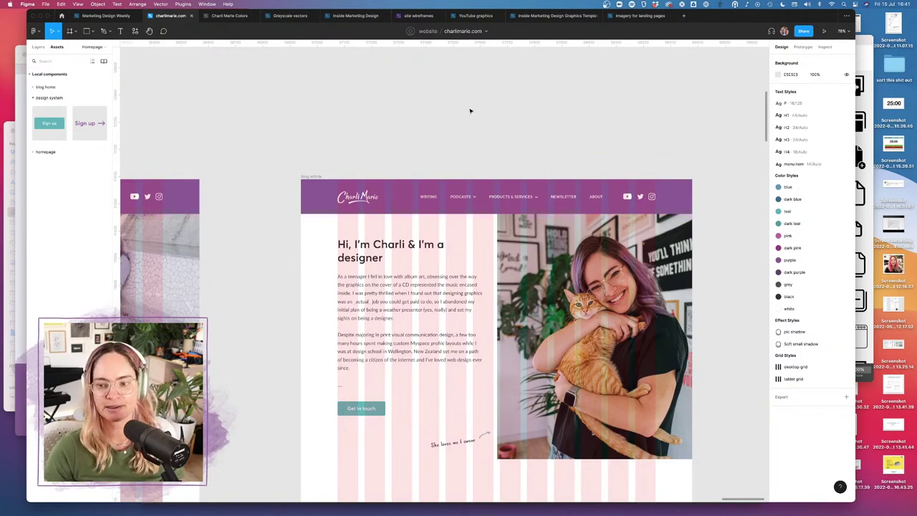
# - Locate and delete the stray button below the About page content
pyautogui.scroll(-5, 551, 134)
pyautogui.hscroll(3, 551, 134)
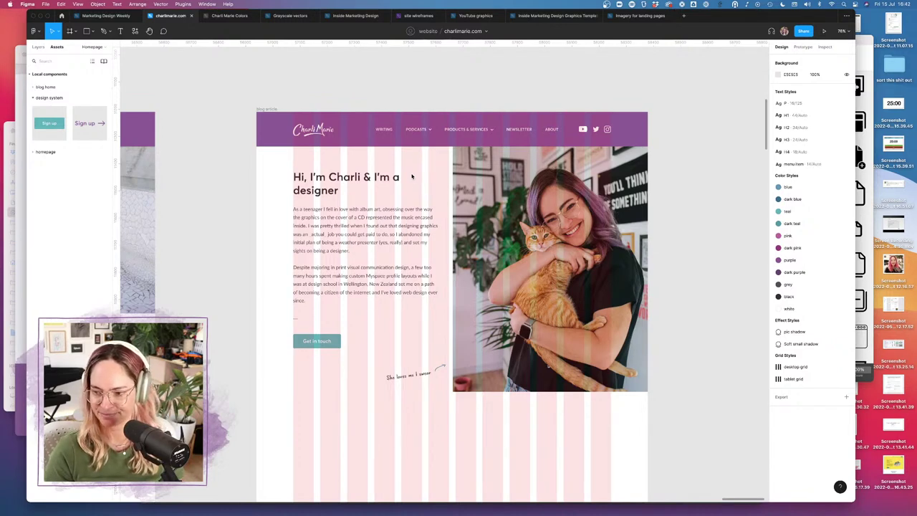
pyautogui.scroll(-10, 413, 176)
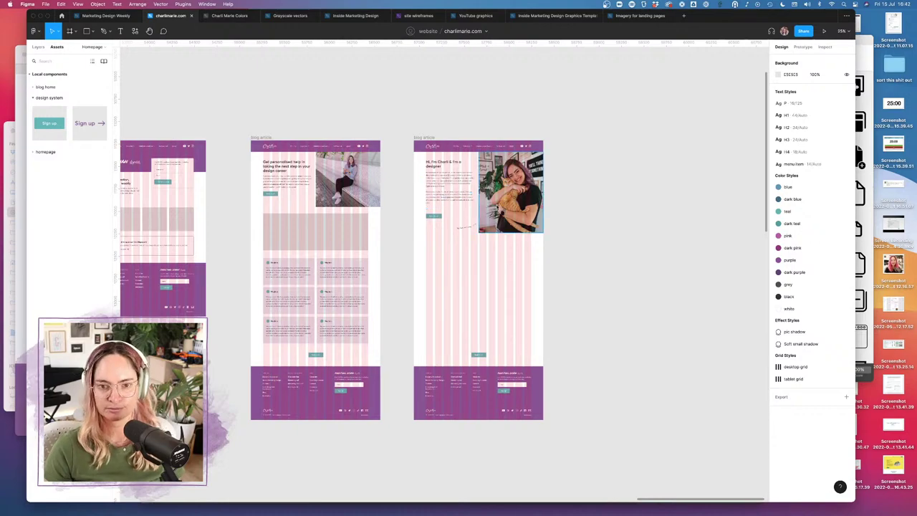
pyautogui.scroll(5, 426, 209)
pyautogui.scroll(-5, 426, 212)
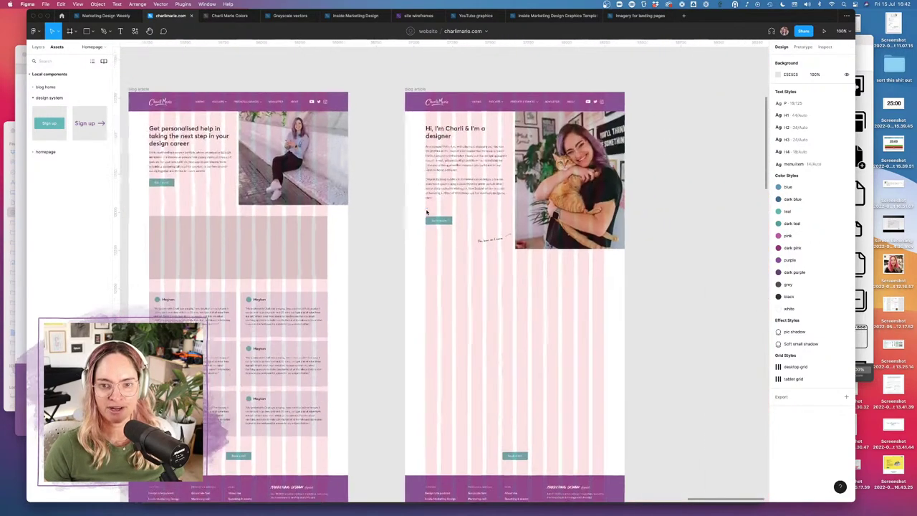
pyautogui.scroll(4, 426, 208)
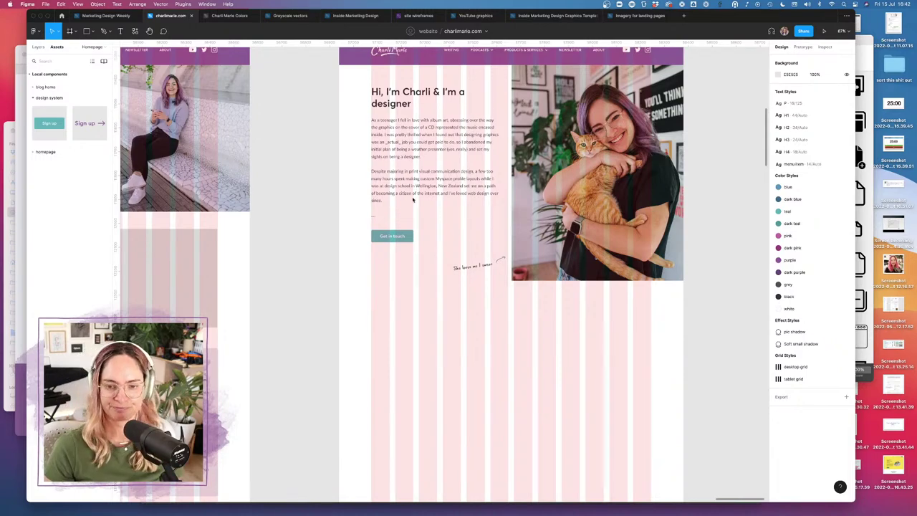
pyautogui.scroll(-5, 432, 287)
pyautogui.keyDown('ctrl'); pyautogui.scroll(-5, 436, 289); pyautogui.keyUp('ctrl')
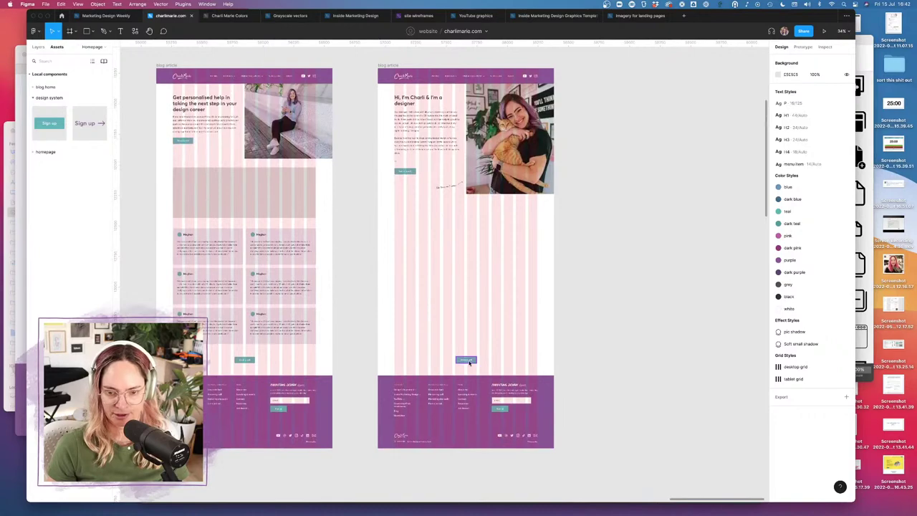
pyautogui.click(465, 358)
pyautogui.press('Delete')
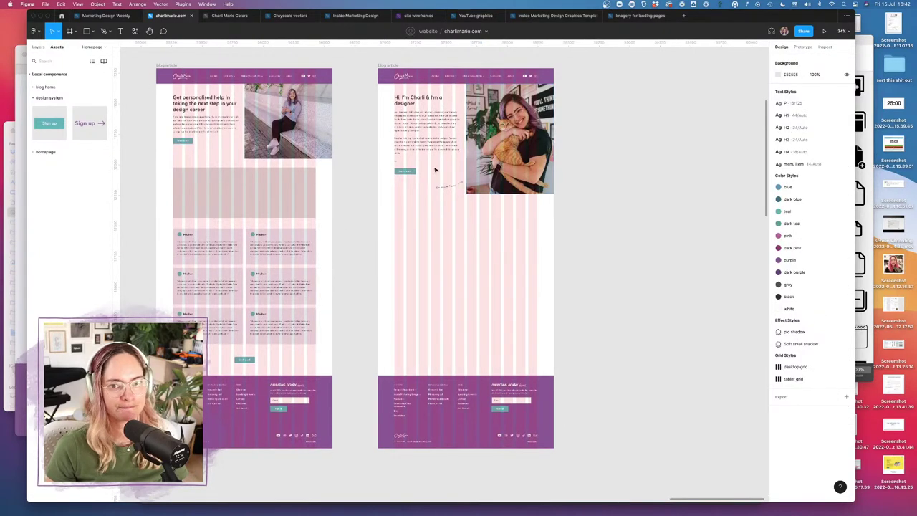
pyautogui.hscroll(-10, 237, 208)
pyautogui.keyDown('ctrl'); pyautogui.scroll(-3, 236, 209); pyautogui.keyUp('ctrl')
pyautogui.hscroll(5, 236, 210)
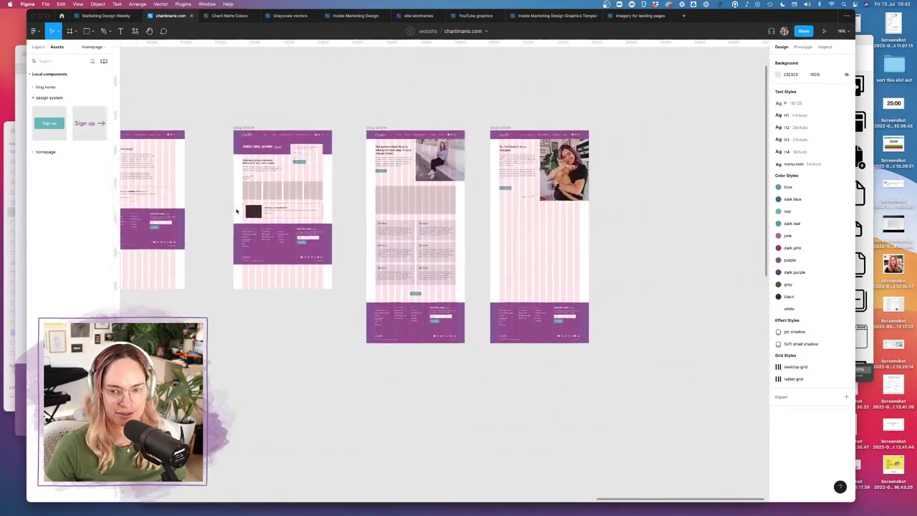
pyautogui.keyDown('ctrl'); pyautogui.scroll(5, 448, 283); pyautogui.keyUp('ctrl')
# - Paste a copy of the footer's MORE heading into the About section, coloured purple 8C5B97
pyautogui.click(448, 283)
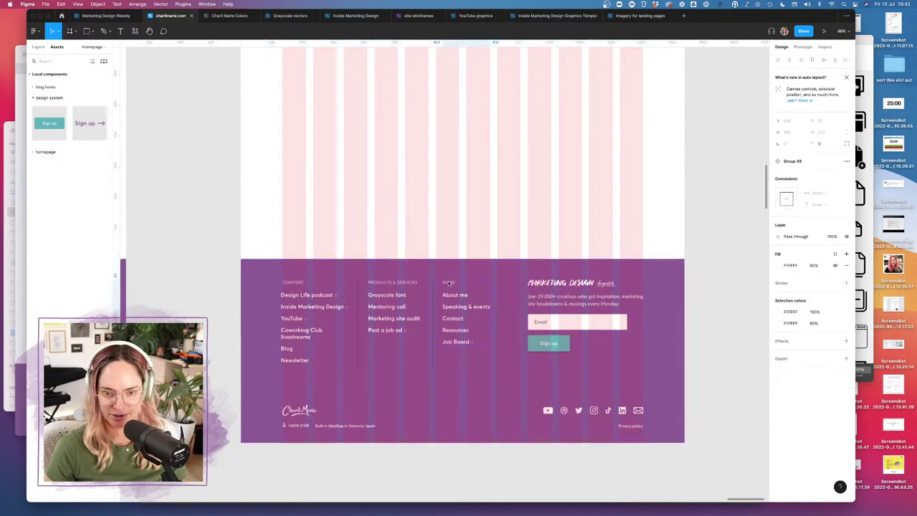
pyautogui.hotkey('ctrl', 'c')
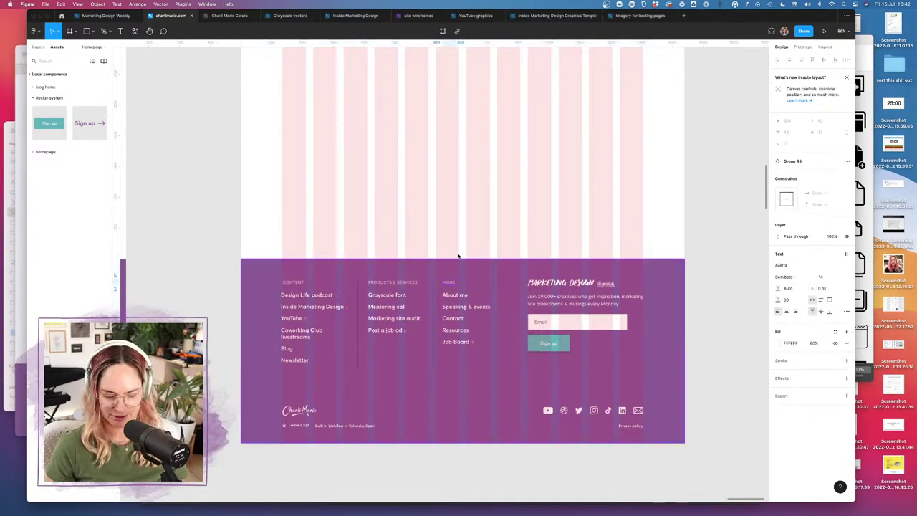
pyautogui.scroll(10, 458, 258)
pyautogui.click(480, 239)
pyautogui.hotkey('ctrl', 'v')
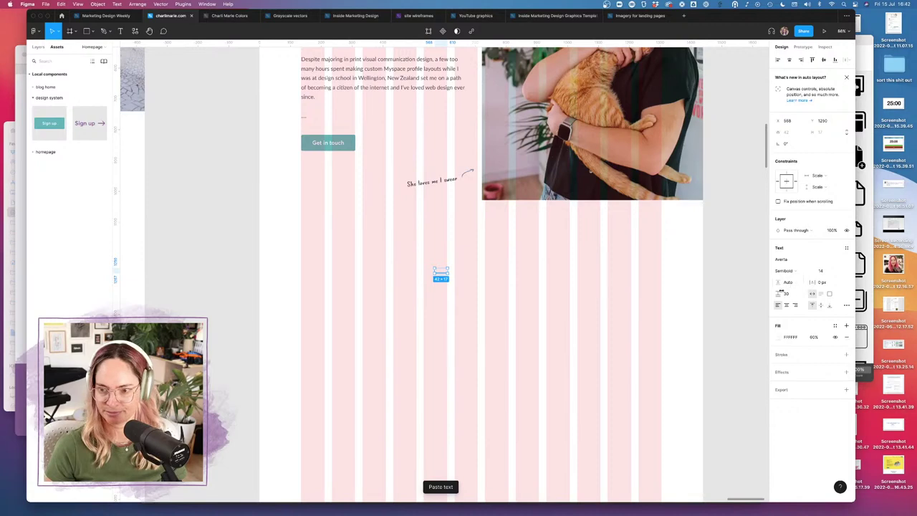
pyautogui.click(779, 337)
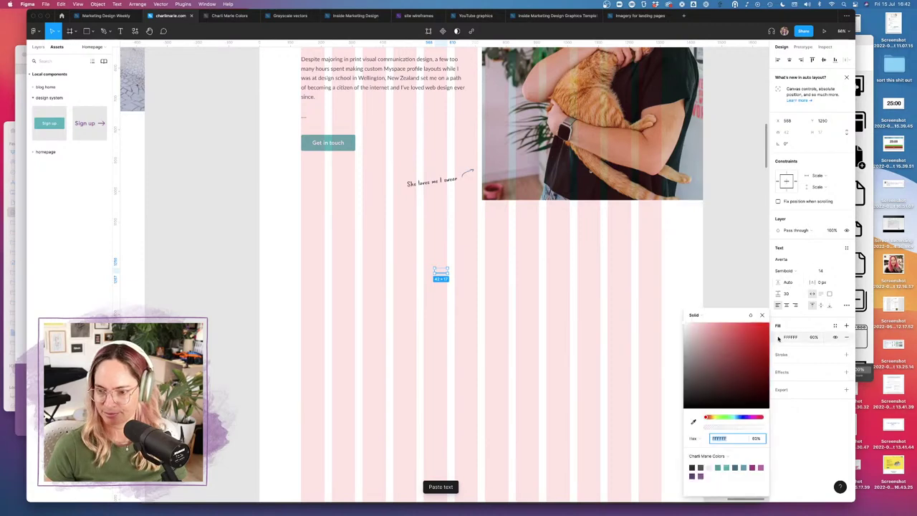
pyautogui.click(701, 475)
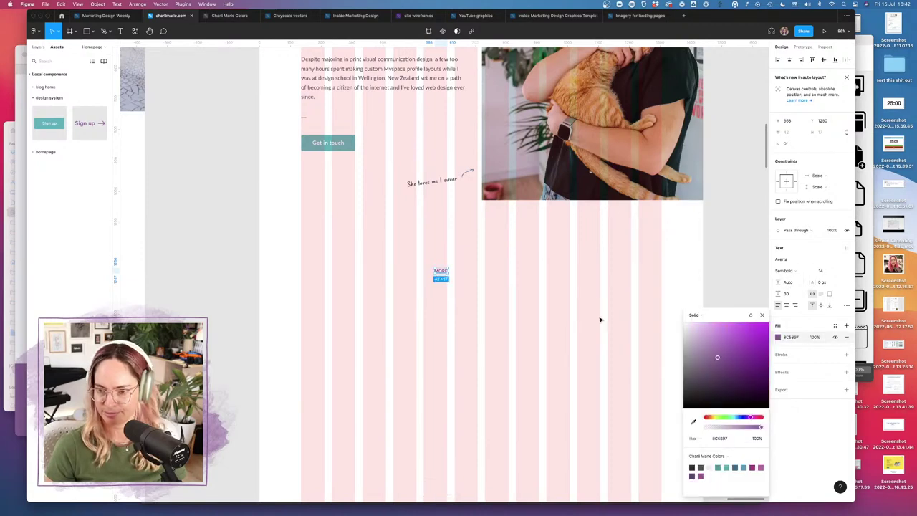
pyautogui.click(537, 290)
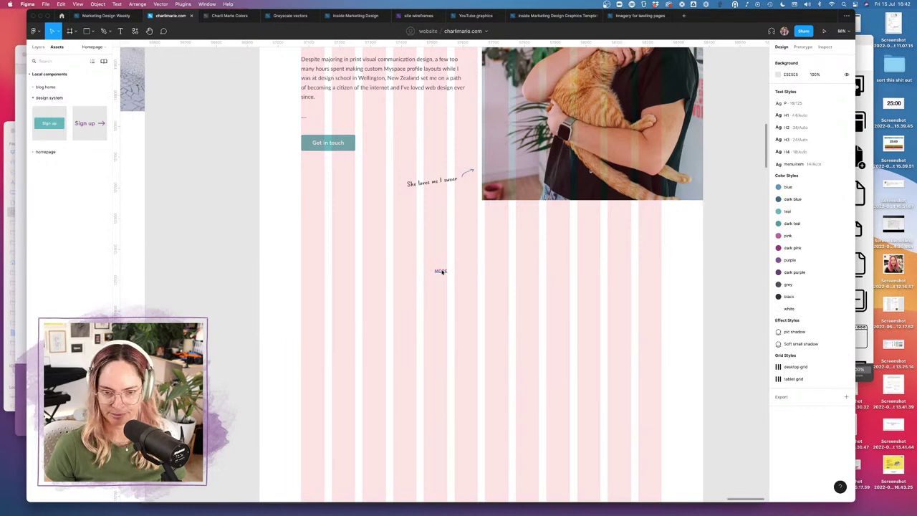
# - Retype the heading as 'AWARDS & RECOGNITION' and move it below the bio, aligned left
pyautogui.click(439, 271)
pyautogui.write('AWARDS')
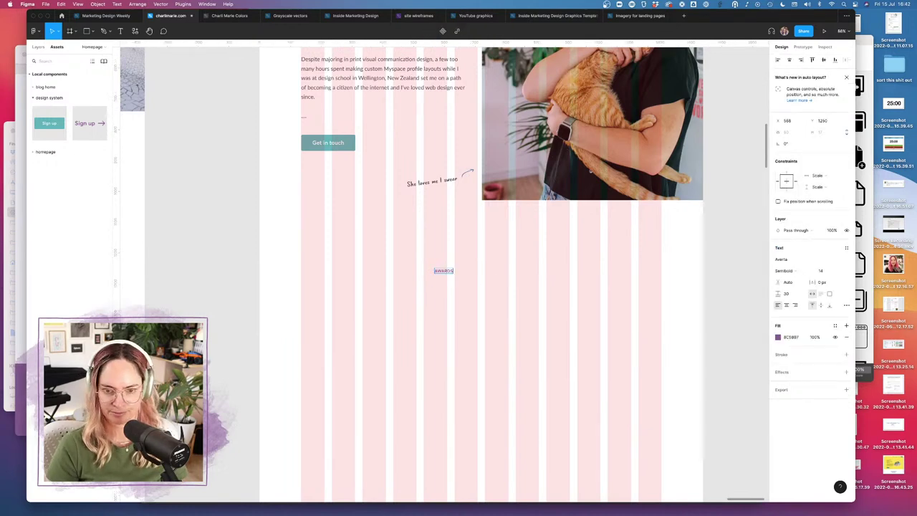
pyautogui.write(' &')
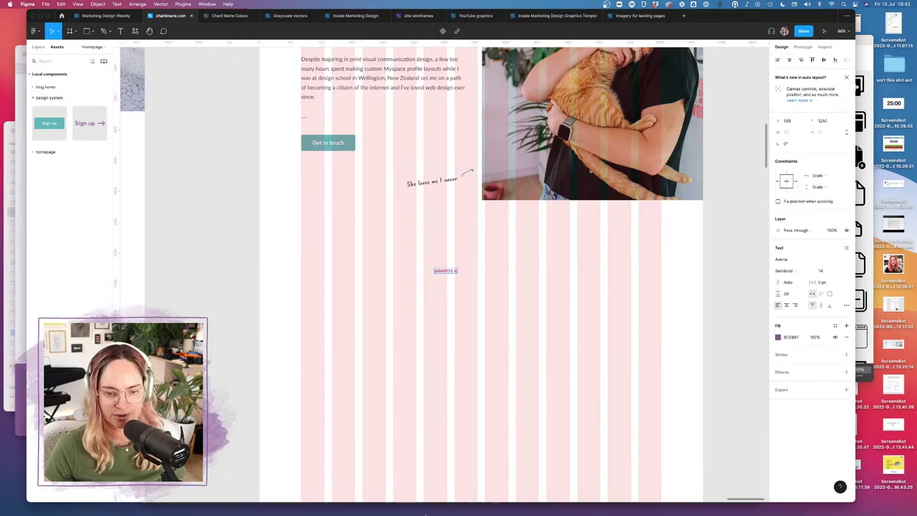
pyautogui.click(184, 495)
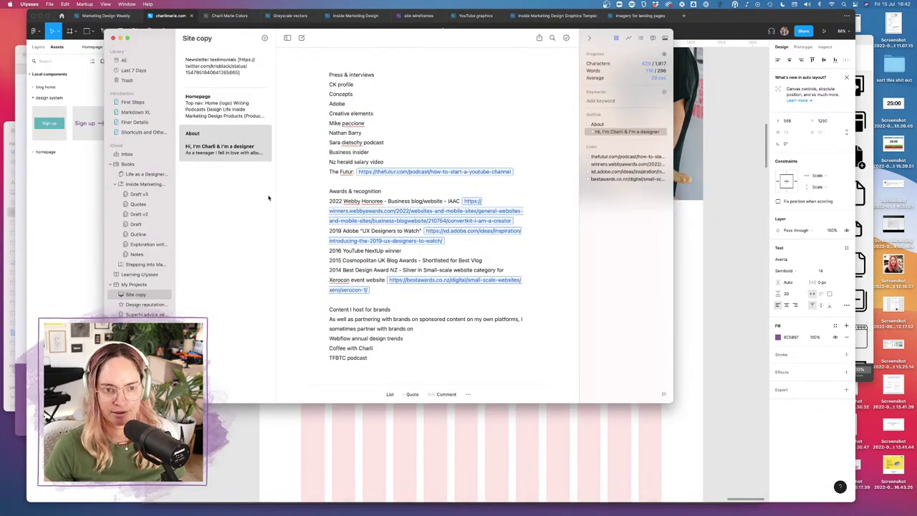
pyautogui.click(500, 441)
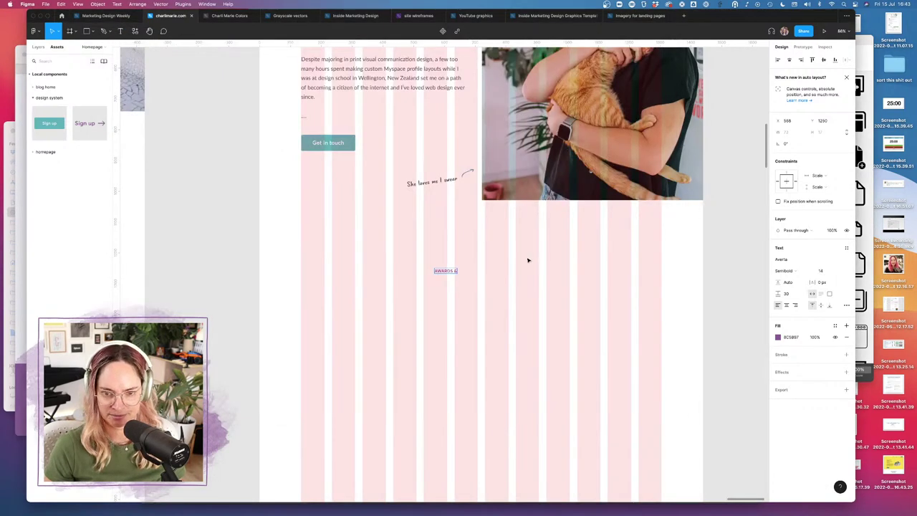
pyautogui.write('RECOGNITION')
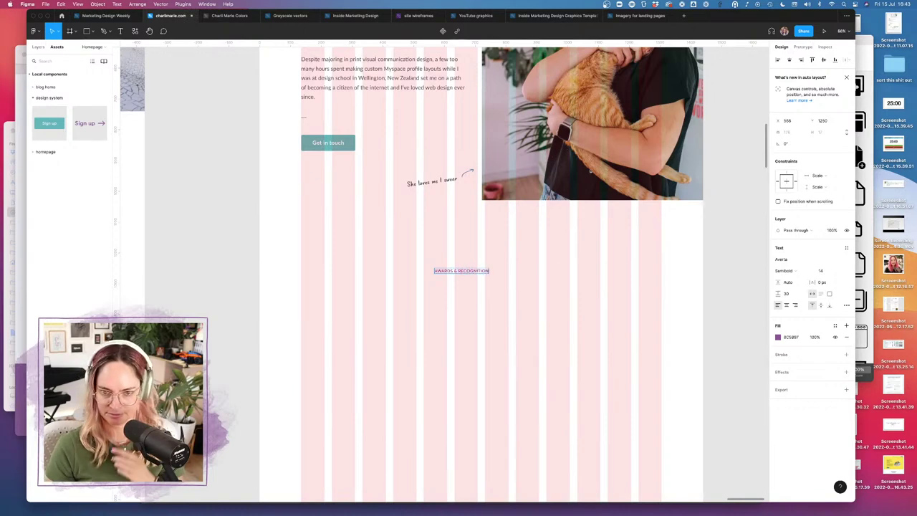
pyautogui.press('Escape')
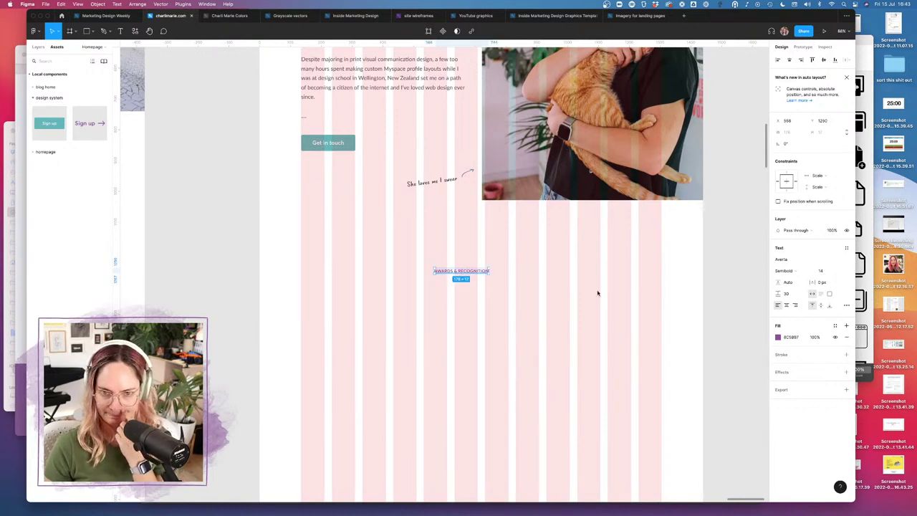
pyautogui.press('Escape')
pyautogui.moveTo(469, 272); pyautogui.dragTo(335, 365)
pyautogui.click(430, 360)
# - Add a placeholder text box reading 'hello' beneath the Awards & Recognition heading
pyautogui.scroll(-6, 440, 324)
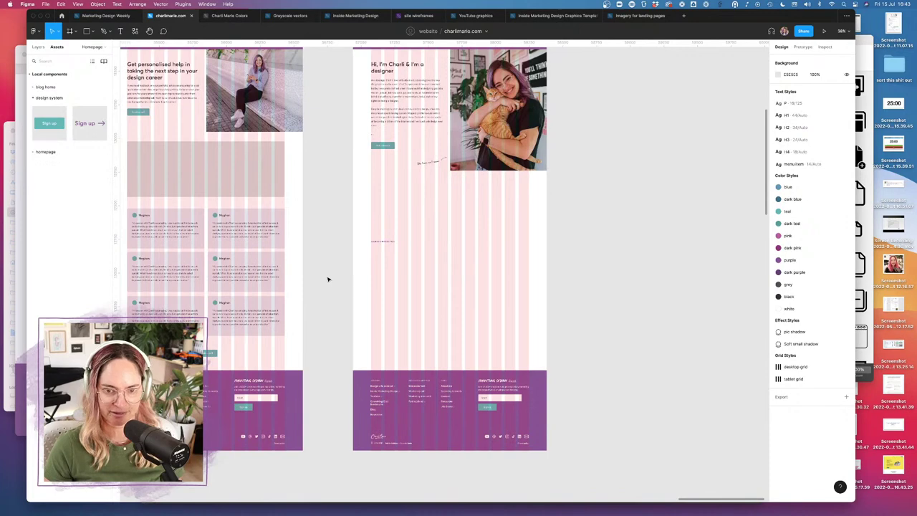
pyautogui.scroll(3, 328, 279)
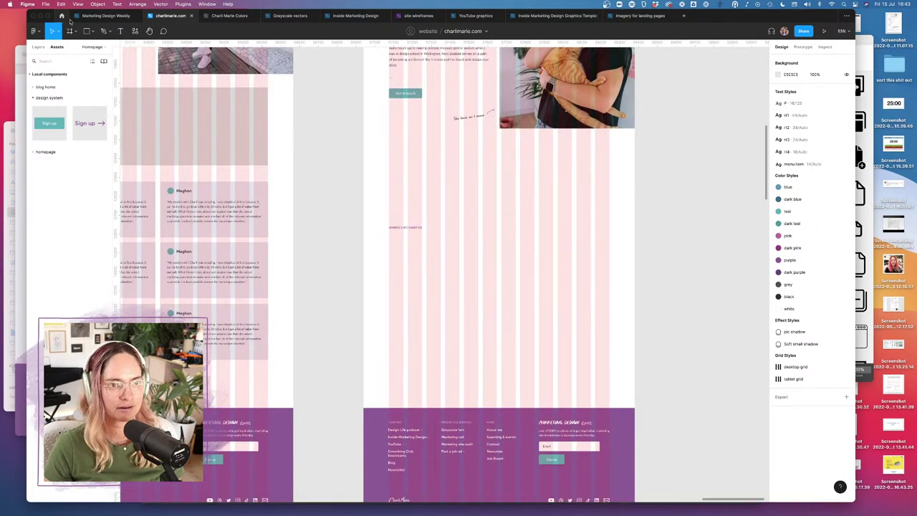
pyautogui.press('t')
pyautogui.click(415, 245)
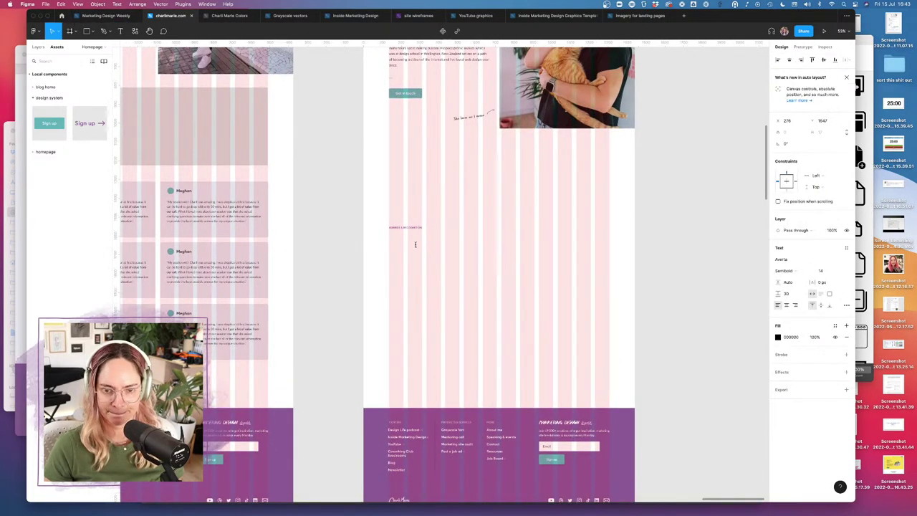
pyautogui.write('hello')
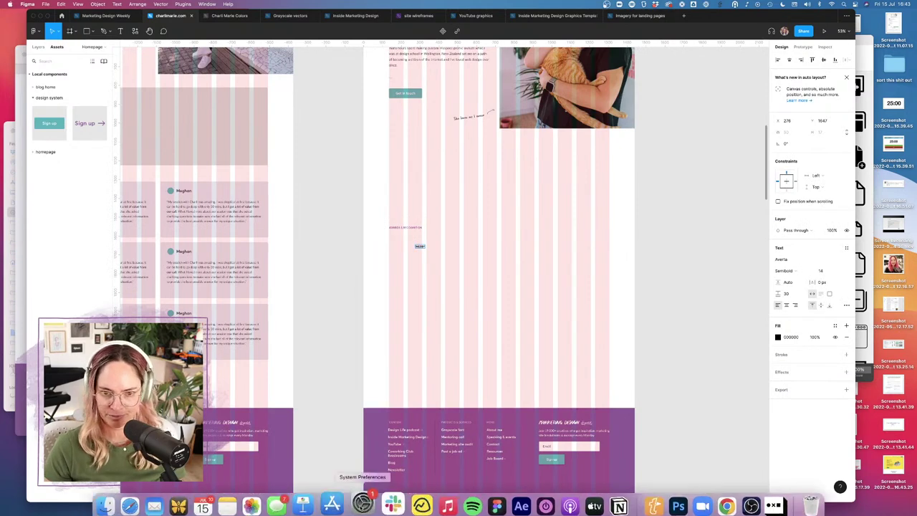
# - Select the Webby Honoree line in the site copy document, then return to Figma
pyautogui.click(184, 498)
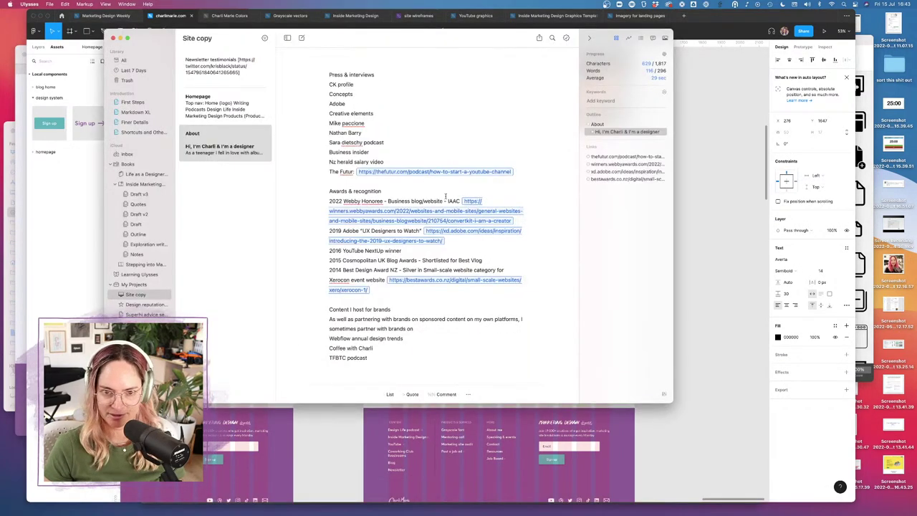
pyautogui.moveTo(460, 201); pyautogui.dragTo(344, 203)
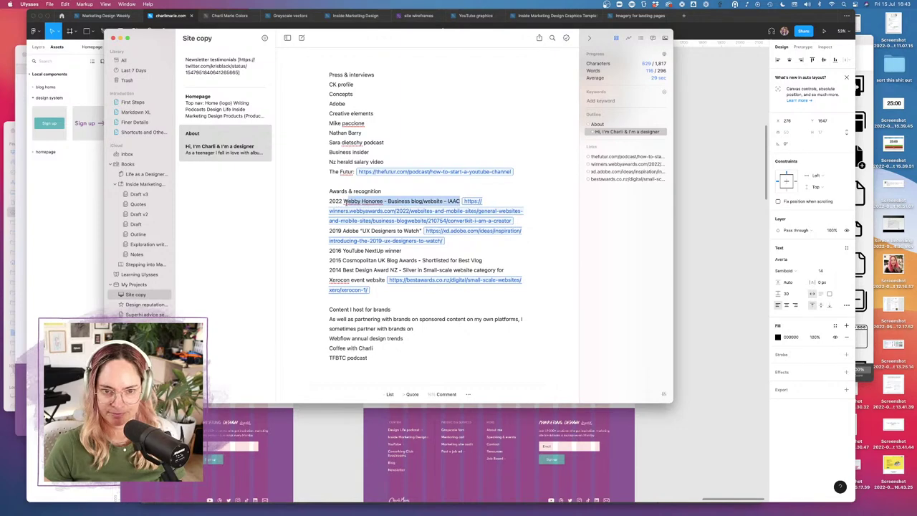
pyautogui.press('super+Tab')
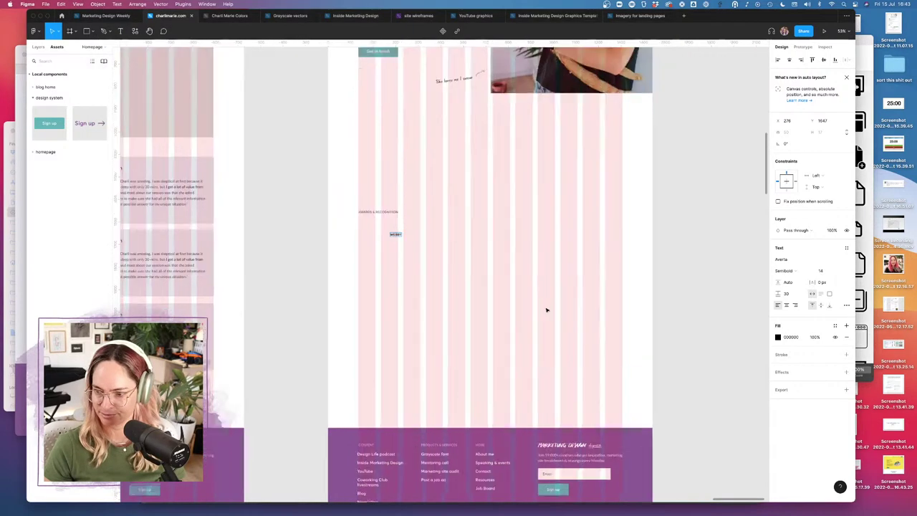
pyautogui.scroll(5, 546, 309)
pyautogui.scroll(-5, 581, 291)
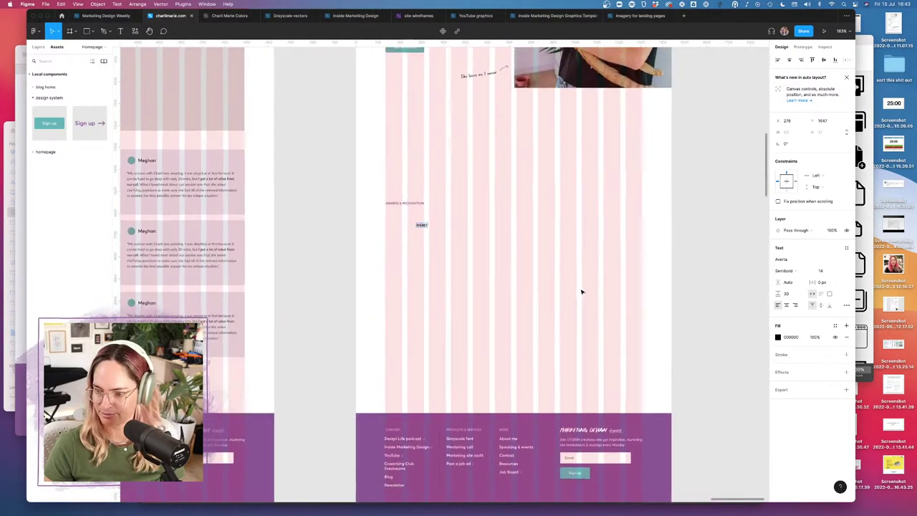
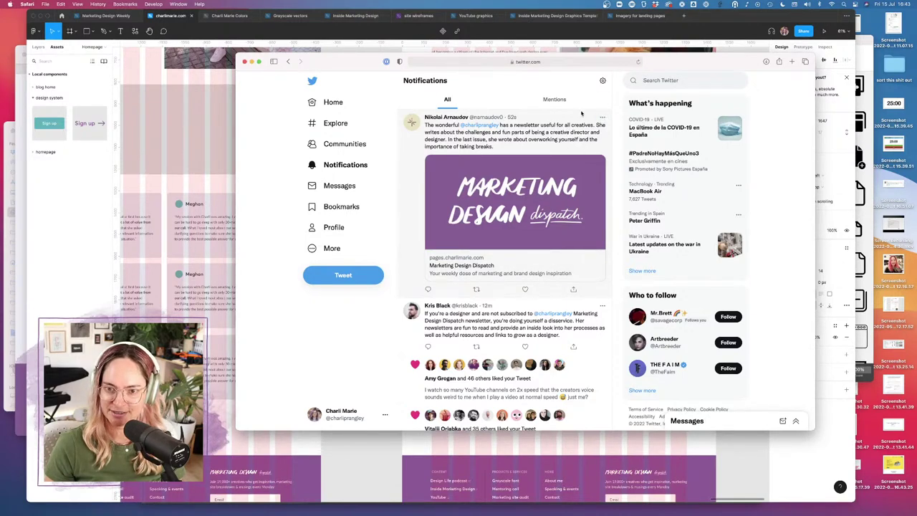
# - Minimize the Safari Twitter notifications window with Cmd+M so the Figma design shows
pyautogui.press('super+m')
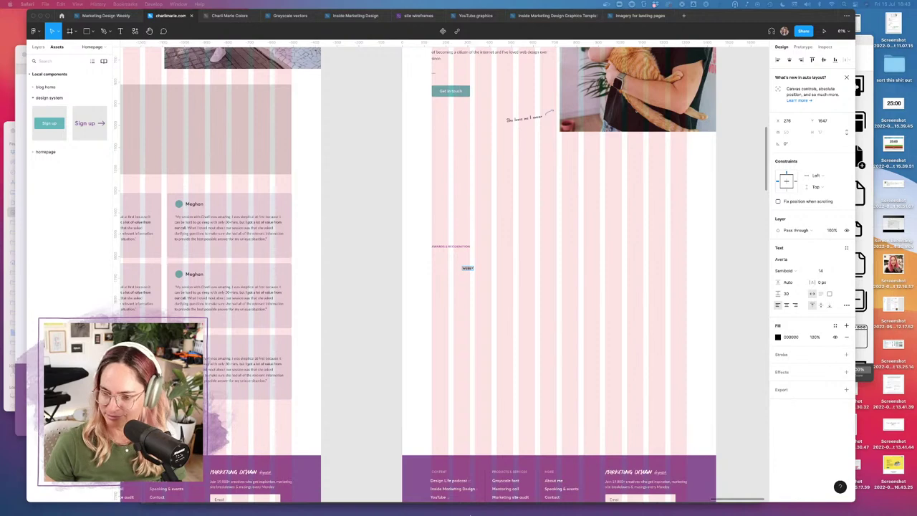
# - Paste the second Twitter link on a new line under the first in the Newsletter testimonials sheet
pyautogui.click(190, 494)
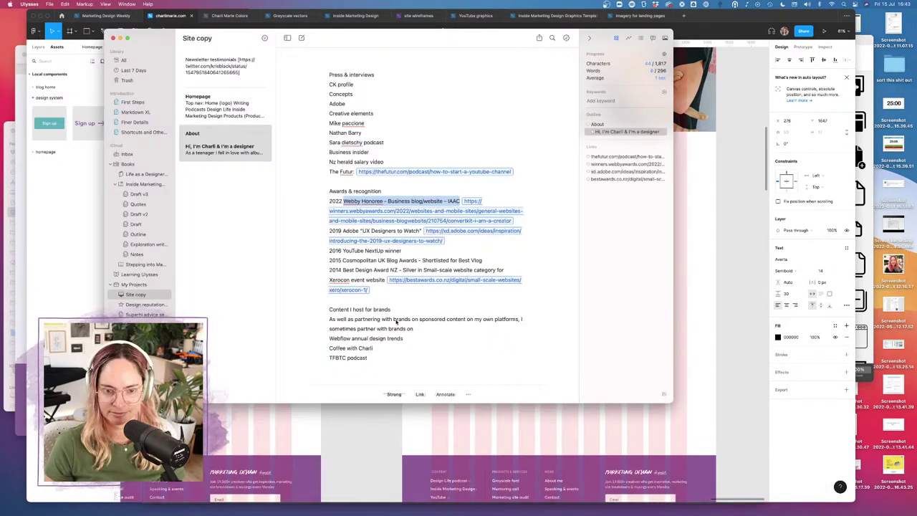
pyautogui.click(224, 66)
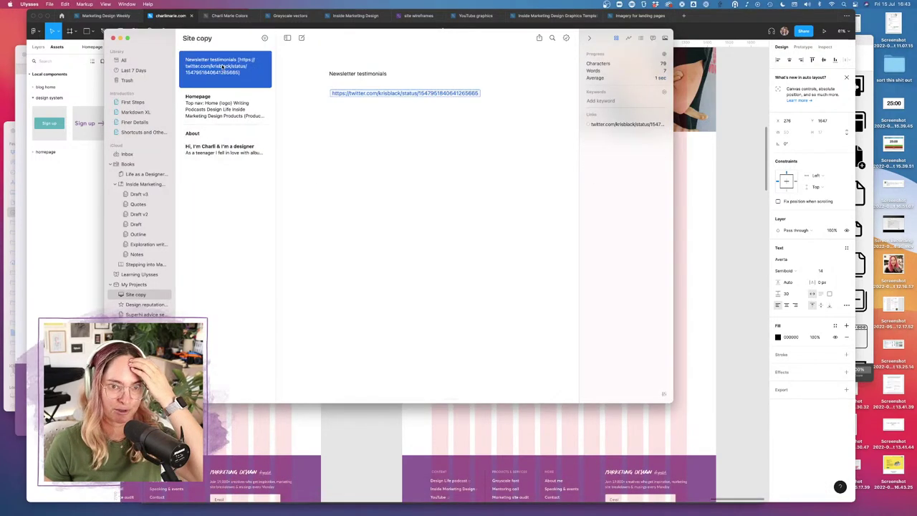
pyautogui.click(495, 91)
pyautogui.press('Return')
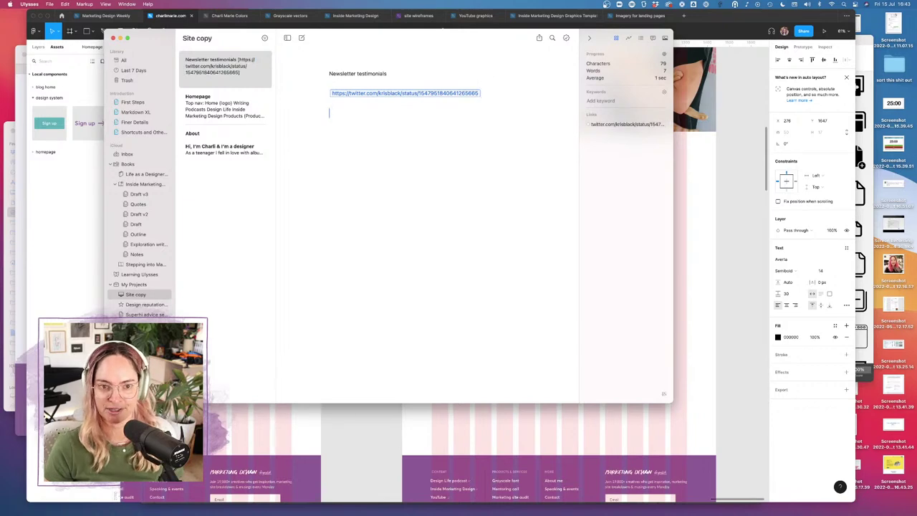
pyautogui.press('super+v')
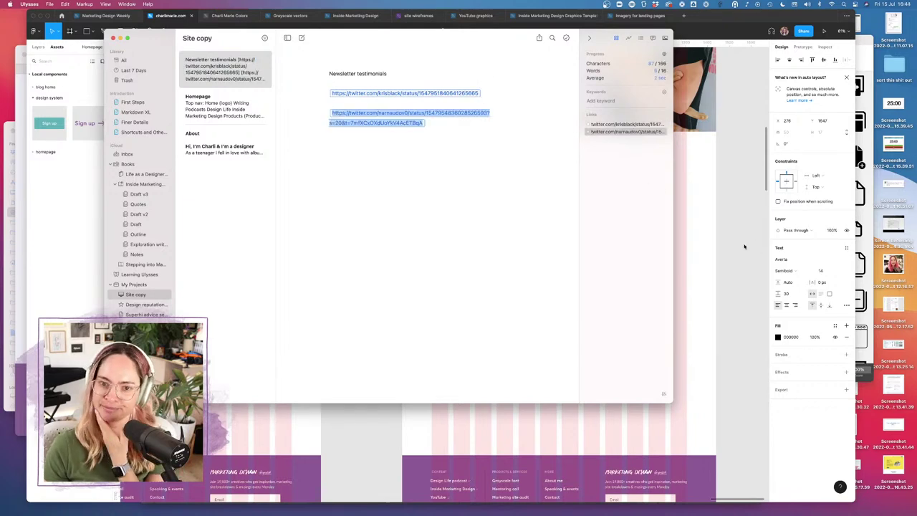
pyautogui.press('super+Tab')
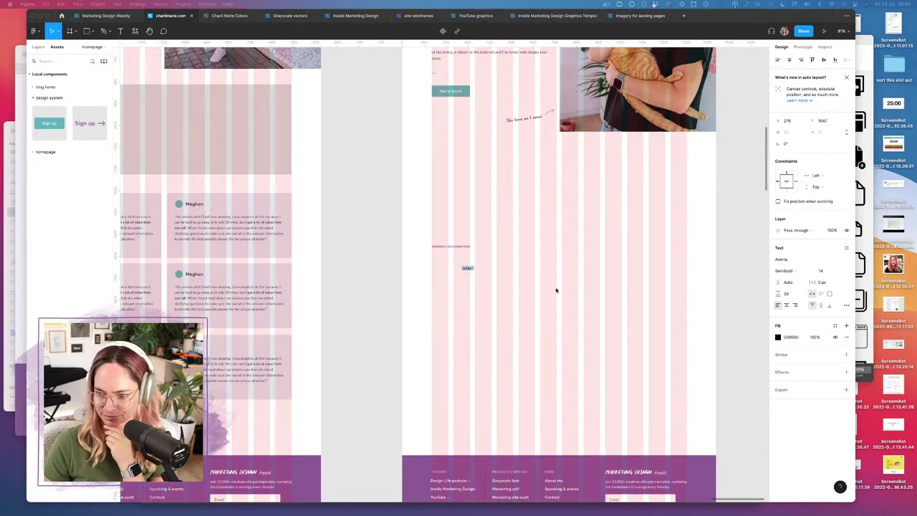
# - Move the 'Want to sponsor the Dispatch?' heading into the About frame and retype it 'Awards & recognition'
pyautogui.press('Escape')
pyautogui.scroll(3, 483, 266)
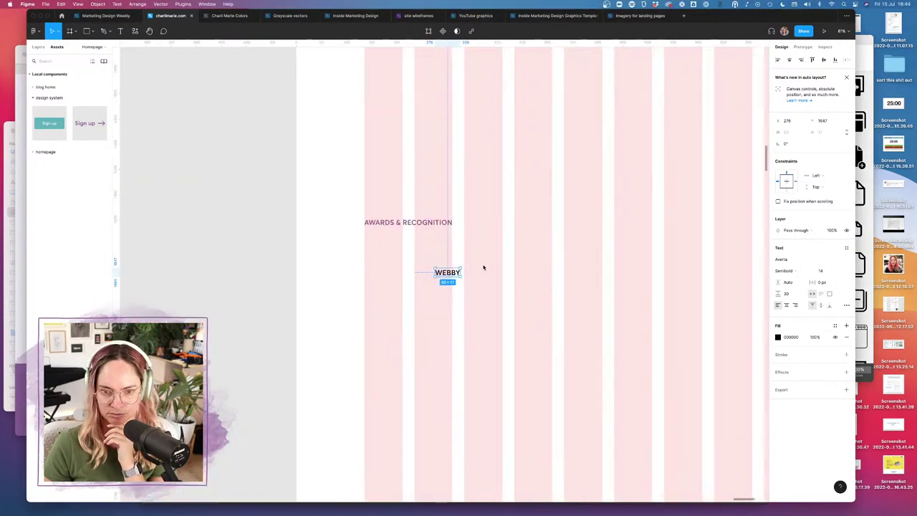
pyautogui.scroll(-5, 455, 273)
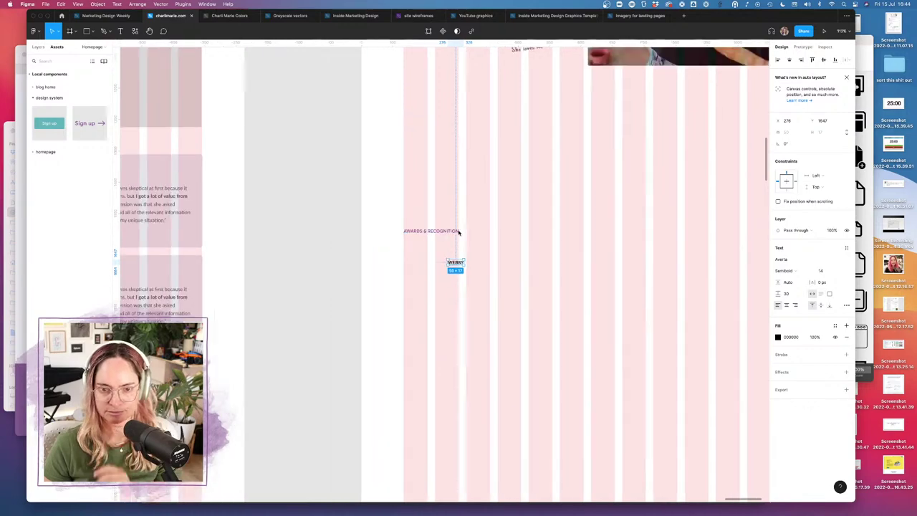
pyautogui.scroll(-4, 425, 184)
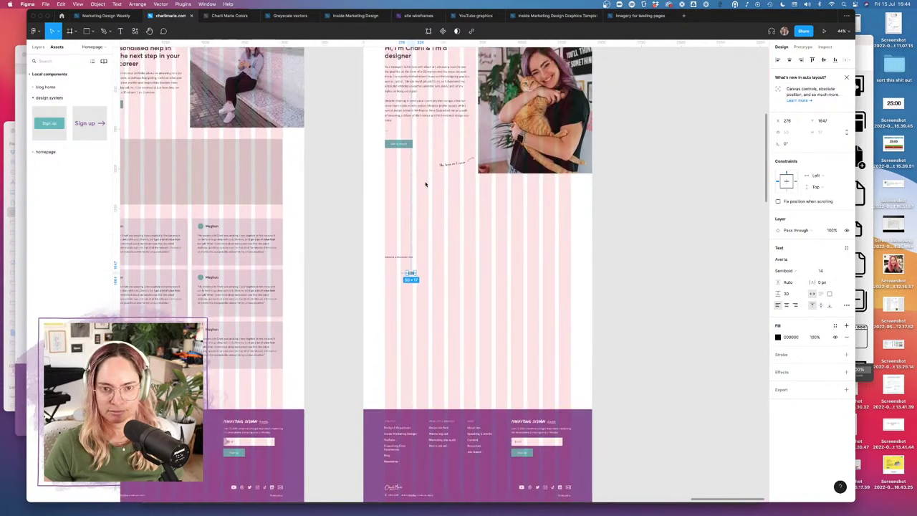
pyautogui.hscroll(-5, 399, 260)
pyautogui.scroll(-3, 399, 260)
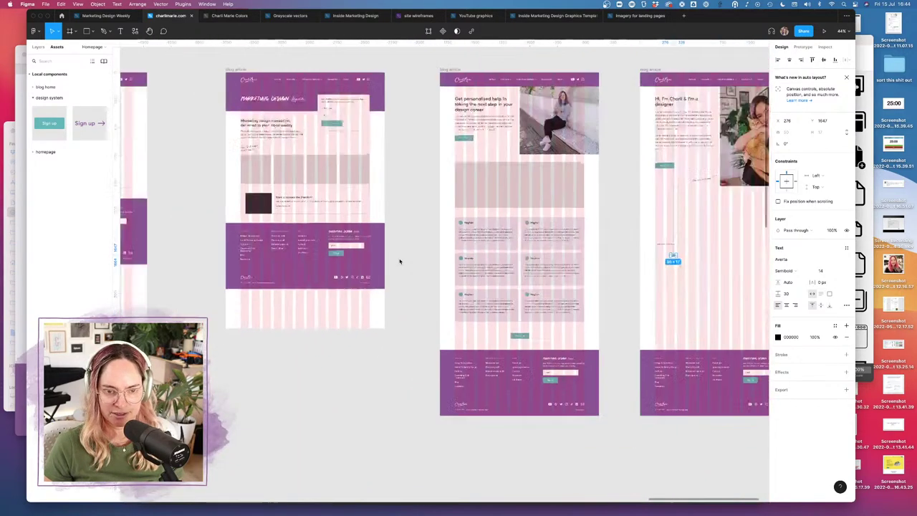
pyautogui.click(316, 212)
pyautogui.scroll(5, 316, 212)
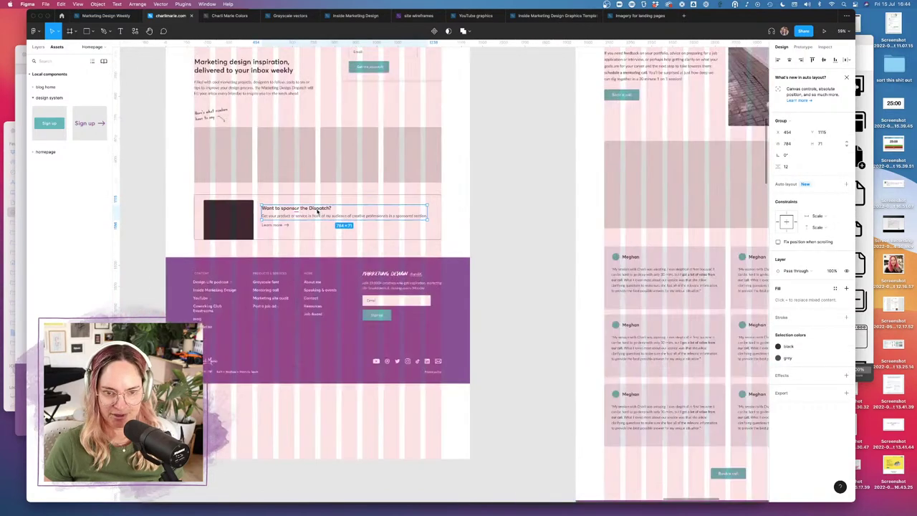
pyautogui.doubleClick(316, 212)
pyautogui.scroll(-3, 316, 211)
pyautogui.scroll(-3, 316, 210)
pyautogui.moveTo(316, 210); pyautogui.dragTo(739, 243)
pyautogui.scroll(5, 724, 242)
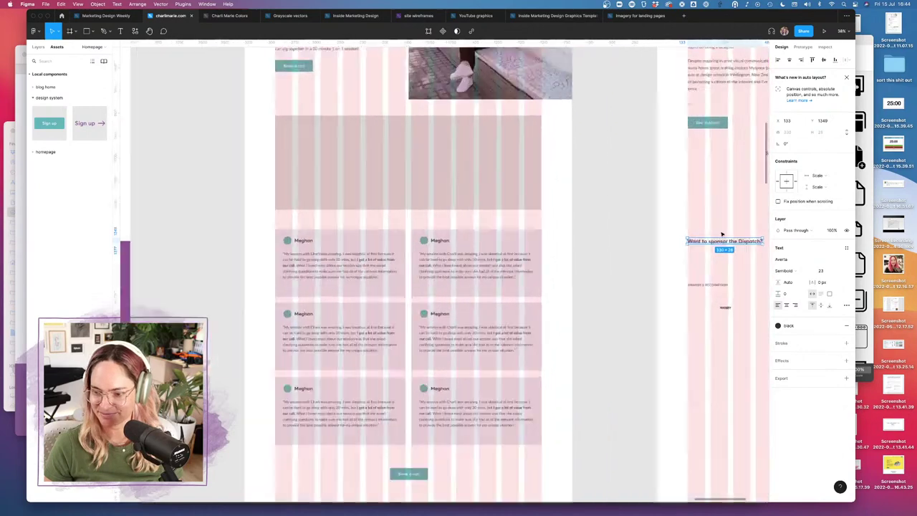
pyautogui.press('Return')
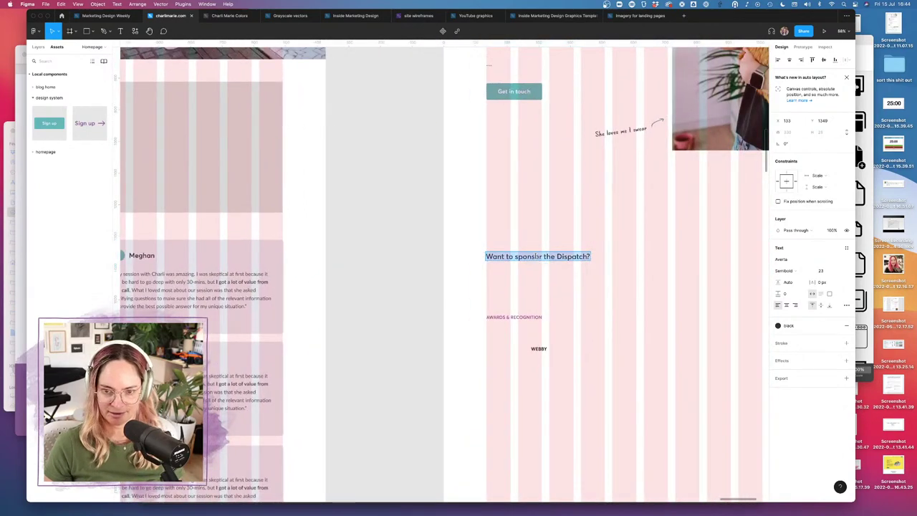
pyautogui.press('BackSpace')
pyautogui.write('Awards & recognition')
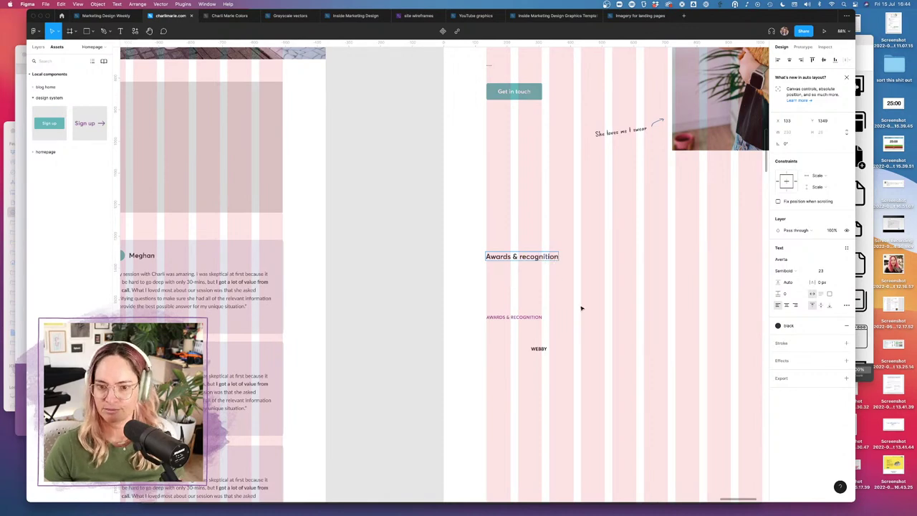
pyautogui.press('Escape')
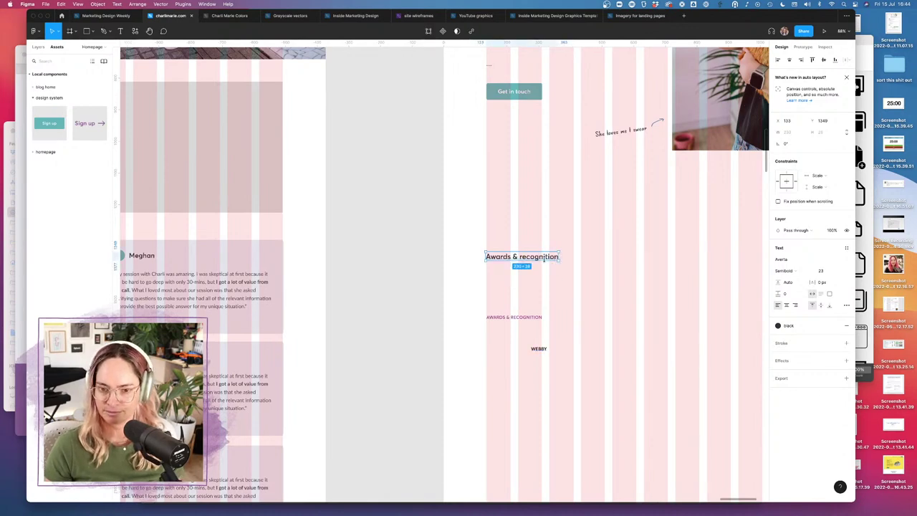
# - Move the Marketing Design headline into the About frame and start retyping it as 'Web'
pyautogui.scroll(-5, 548, 348)
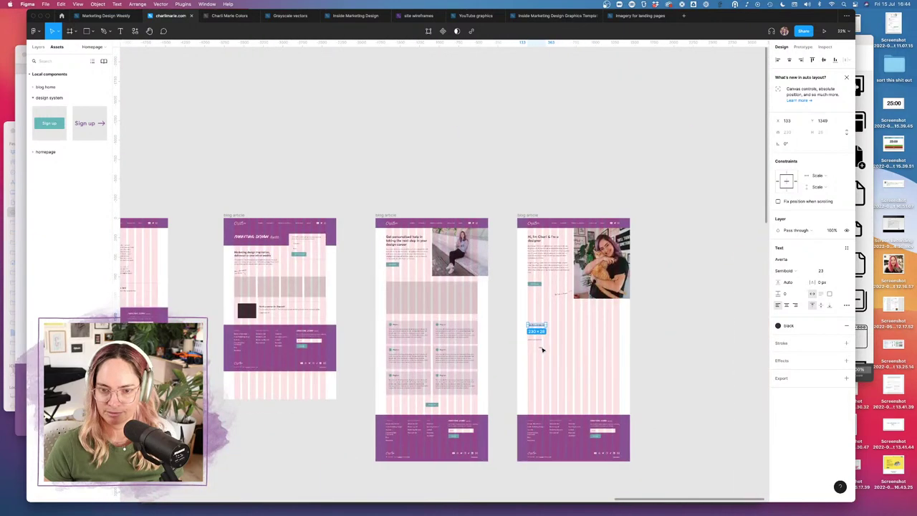
pyautogui.click(417, 223)
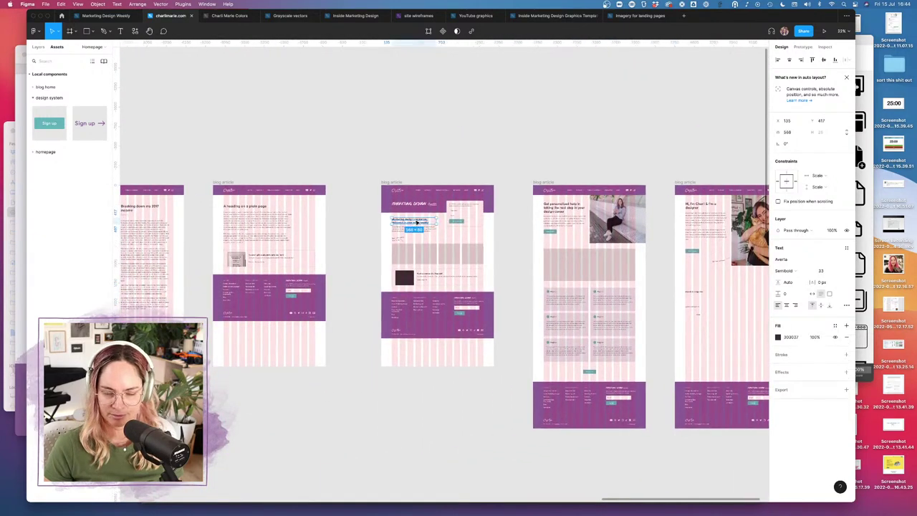
pyautogui.moveTo(408, 224); pyautogui.dragTo(726, 301)
pyautogui.scroll(5, 734, 298)
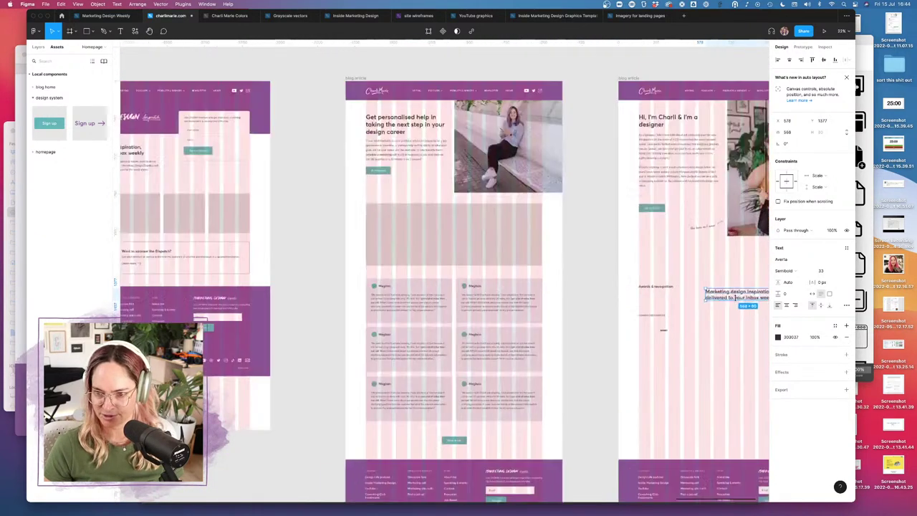
pyautogui.scroll(-5, 734, 298)
pyautogui.doubleClick(691, 287)
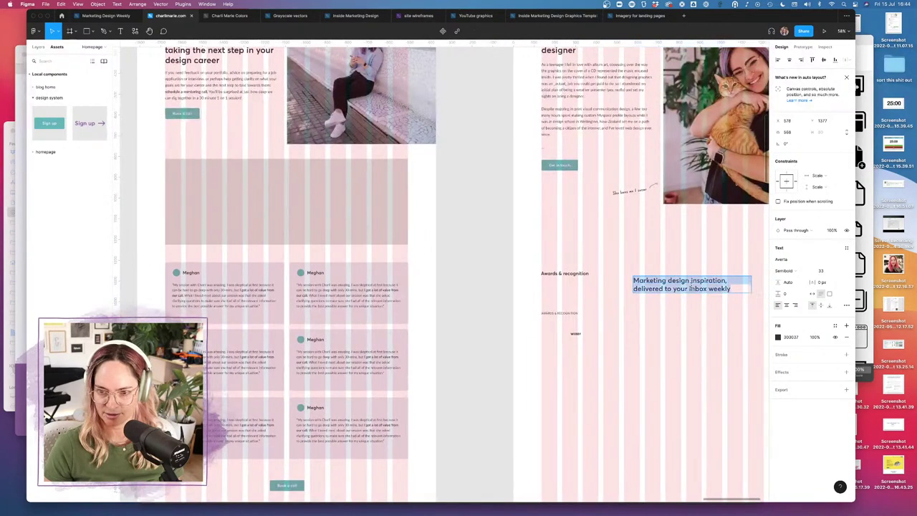
pyautogui.write('Webby')
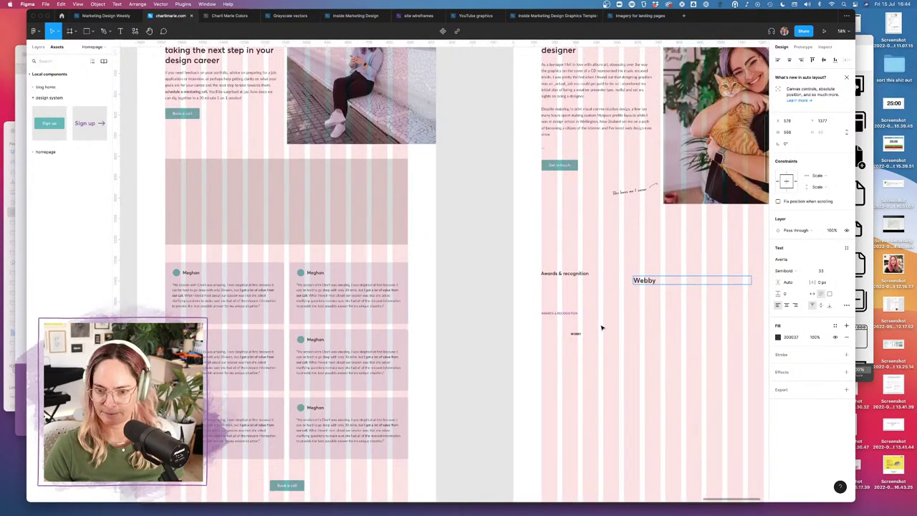
# - Copy the Webby Honoree award line from the Ulysses About sheet and select the Figma title text
pyautogui.click(192, 496)
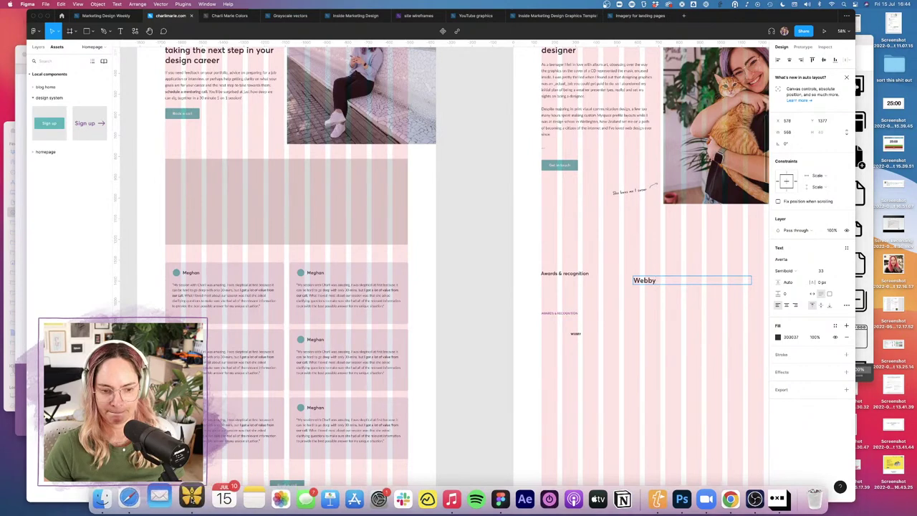
pyautogui.click(222, 144)
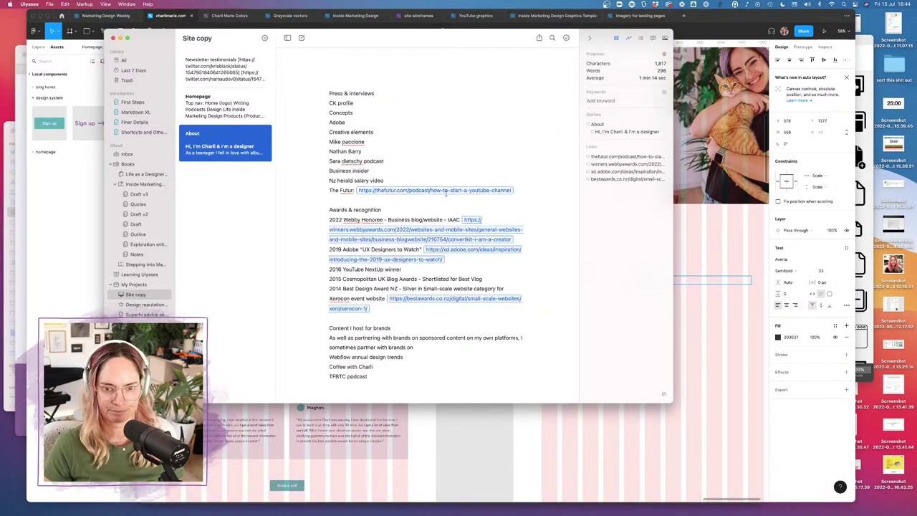
pyautogui.moveTo(461, 219); pyautogui.dragTo(343, 219)
pyautogui.hotkey('ctrl', 'c')
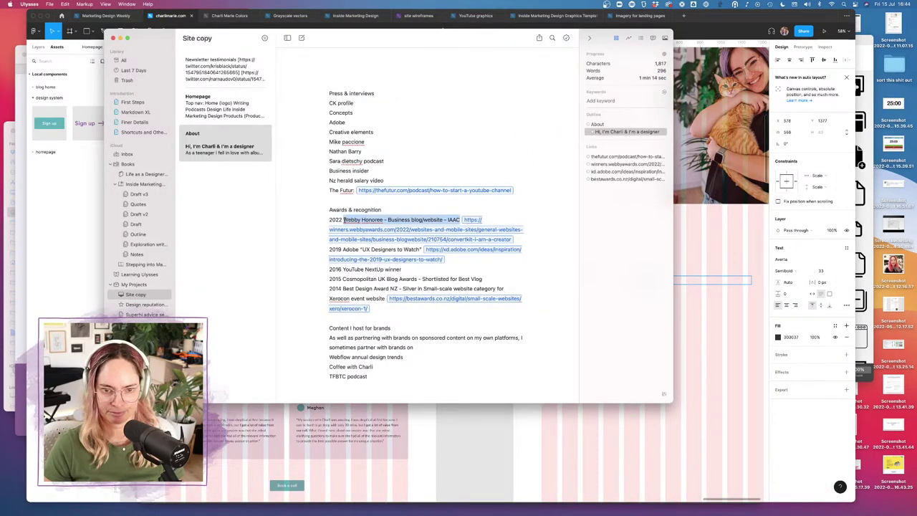
pyautogui.press('super+Tab')
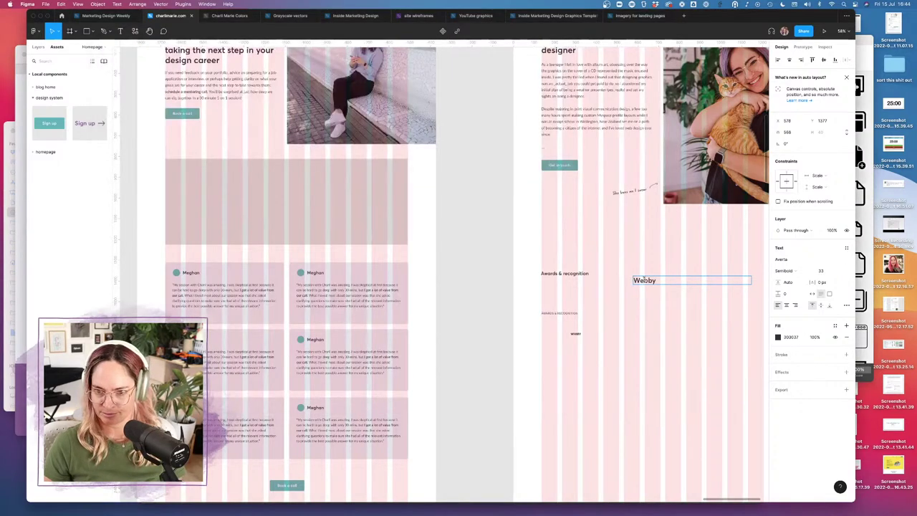
pyautogui.hotkey('ctrl', 'a')
# - Paste the Webby Honoree award line as the title and move it under the heading
pyautogui.hotkey('ctrl', 'v')
pyautogui.press('Escape')
pyautogui.press('Escape')
pyautogui.scroll(3, 699, 256)
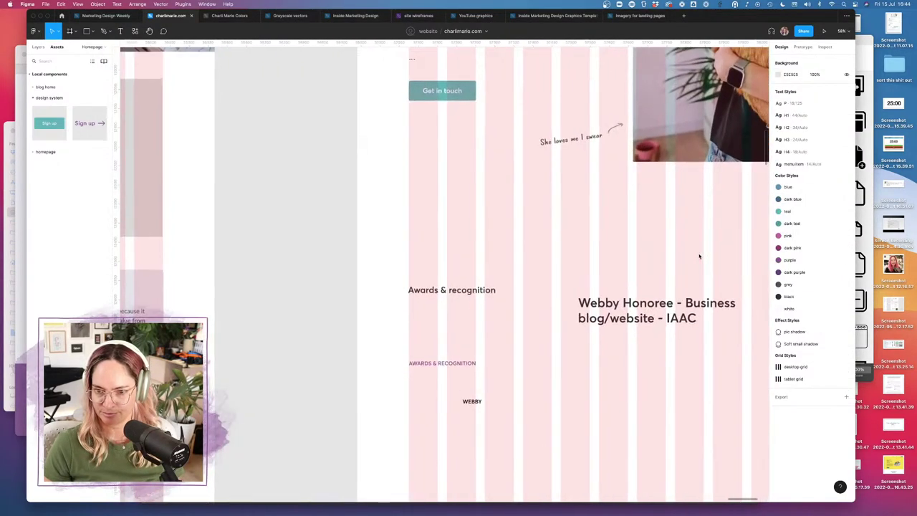
pyautogui.scroll(-2, 698, 256)
pyautogui.moveTo(633, 310); pyautogui.dragTo(522, 334)
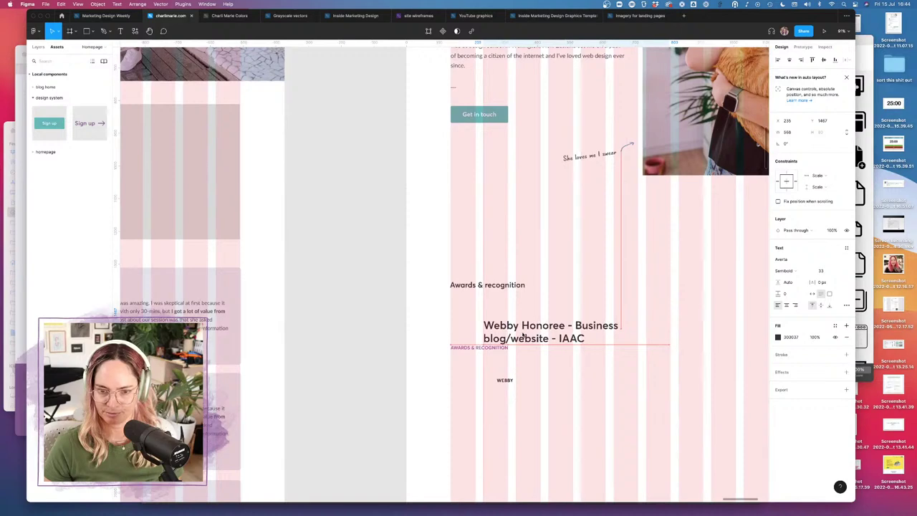
# - Change the WEBBY label to '2022' in dark grey 50505A and move it up near the title
pyautogui.doubleClick(505, 379)
pyautogui.write('2022')
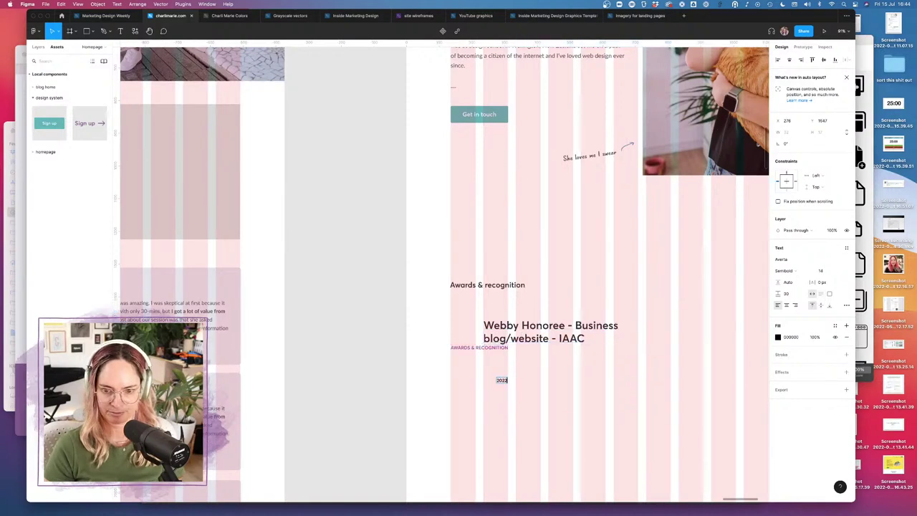
pyautogui.press('Escape')
pyautogui.click(777, 337)
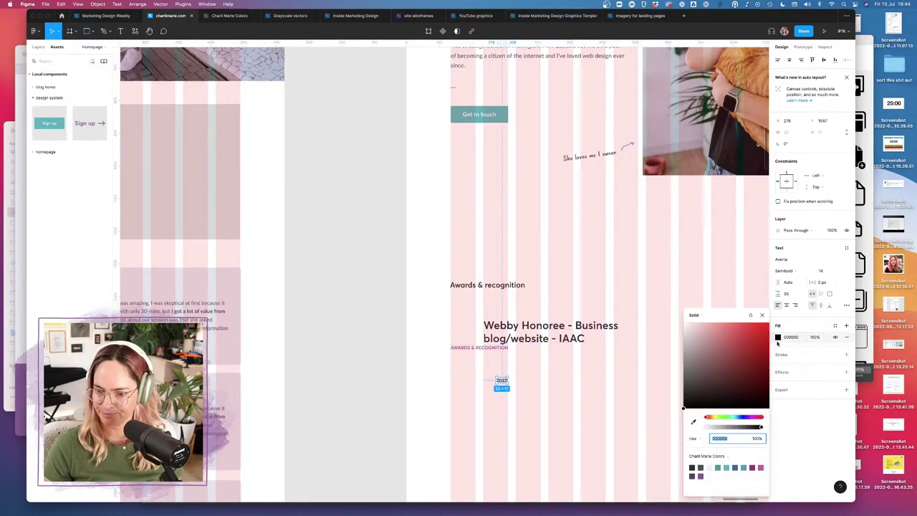
pyautogui.click(700, 467)
pyautogui.click(501, 392)
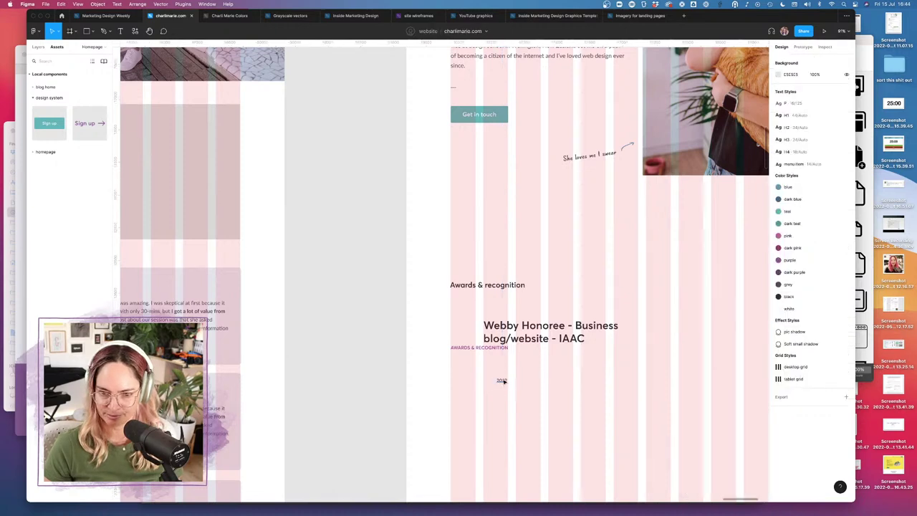
pyautogui.moveTo(500, 380); pyautogui.dragTo(487, 315)
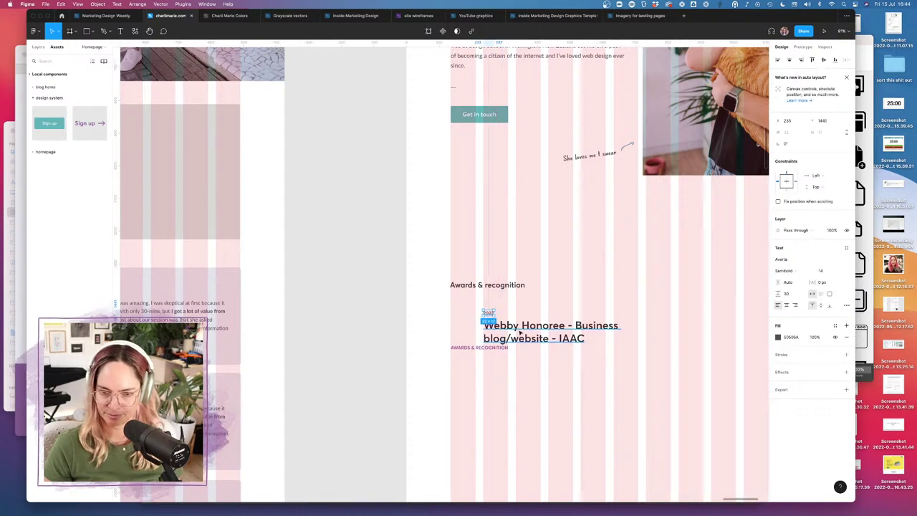
# - Delete the small AWARDS & RECOGNITION label and move the paragraph below the Webby heading
pyautogui.click(470, 349)
pyautogui.press('Delete')
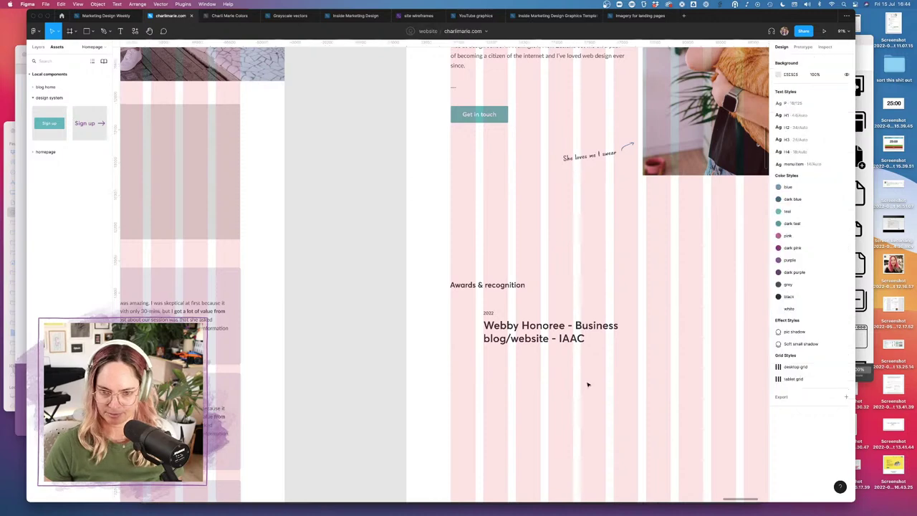
pyautogui.click(559, 320)
pyautogui.scroll(-5, 529, 298)
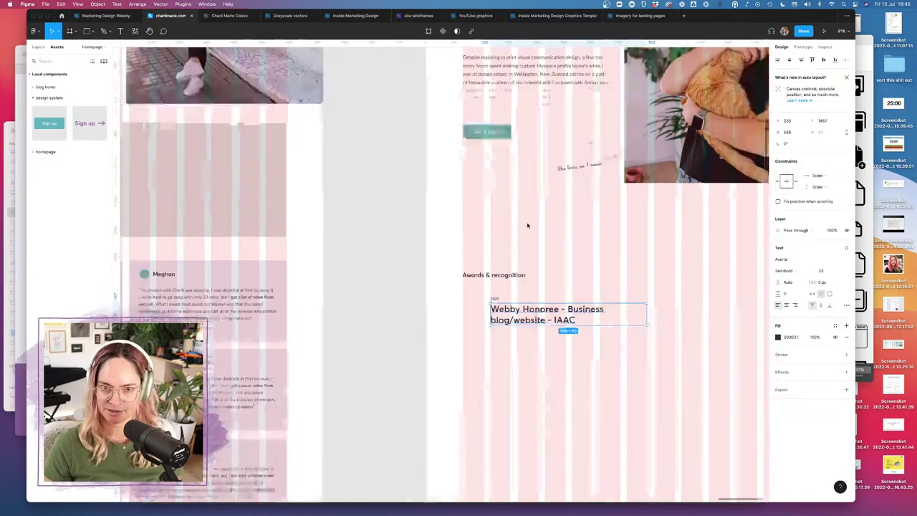
pyautogui.moveTo(557, 284); pyautogui.dragTo(537, 313)
# - Select the heading words following 'Webby Honoree' for trimming
pyautogui.scroll(5, 530, 302)
pyautogui.click(566, 240)
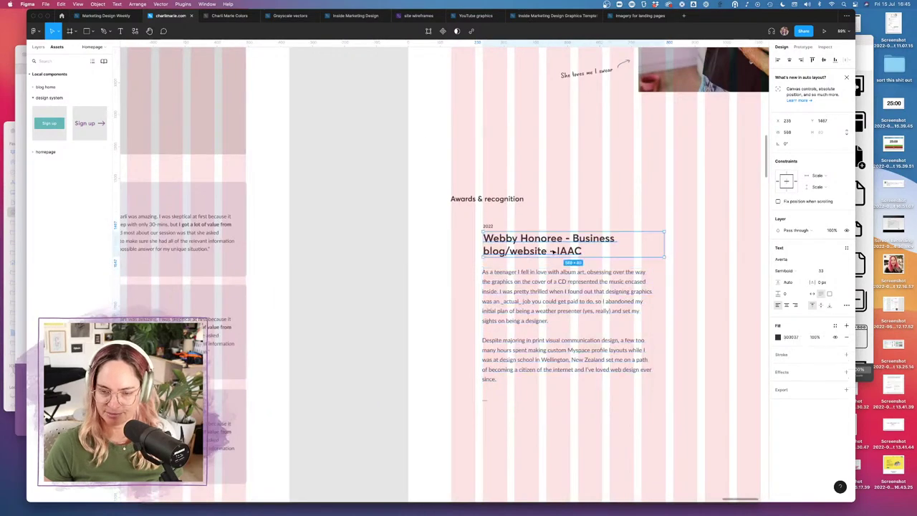
pyautogui.doubleClick(566, 240)
pyautogui.click(566, 239)
pyautogui.moveTo(566, 240); pyautogui.dragTo(589, 263)
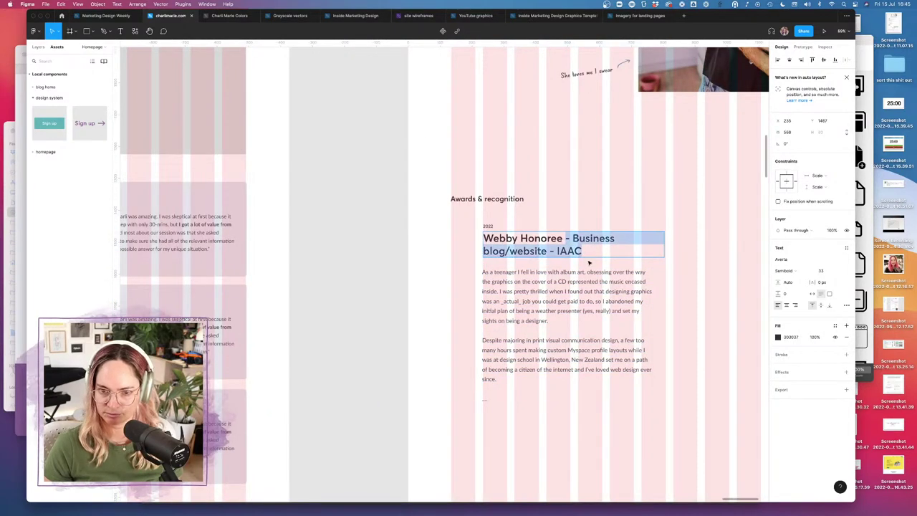
pyautogui.press('Escape')
pyautogui.press('Escape')
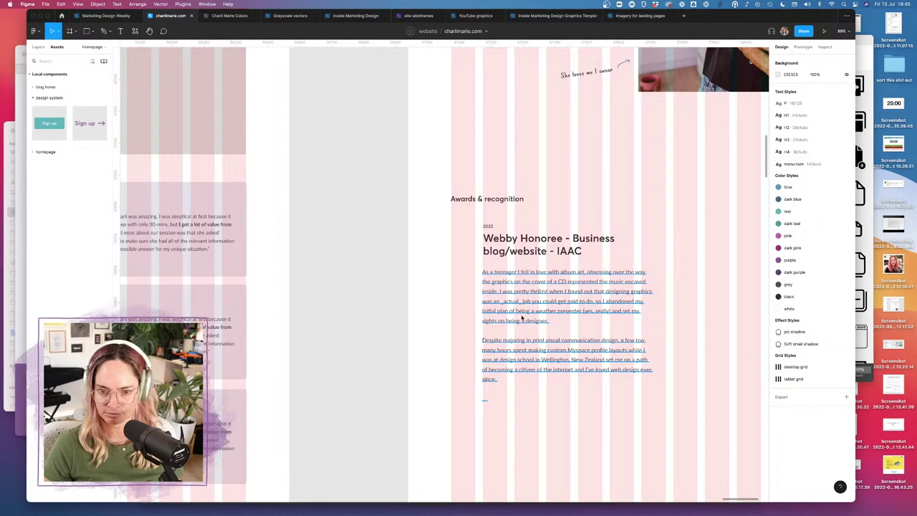
# - Retype the paragraph as 'Business blog/website - I Am A Creator' and delete the heading's extra words
pyautogui.click(521, 315)
pyautogui.write('Business blog/website - I')
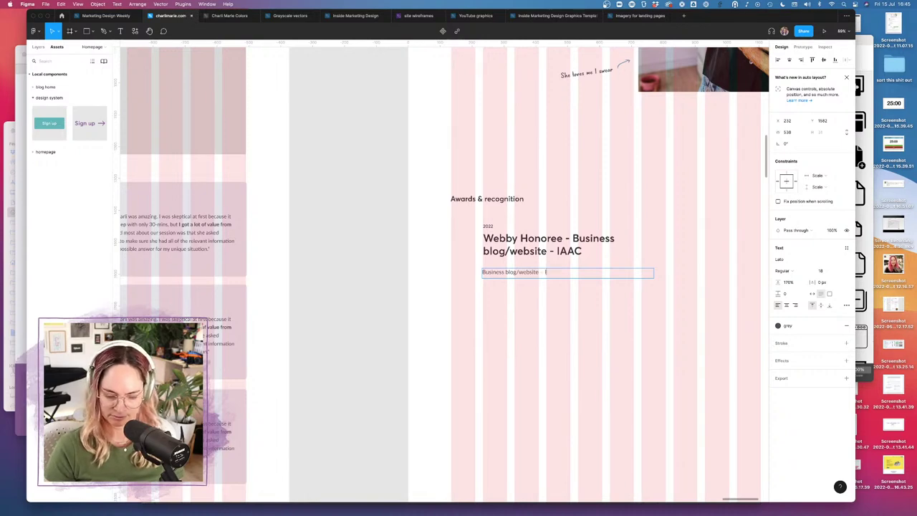
pyautogui.write('Am A')
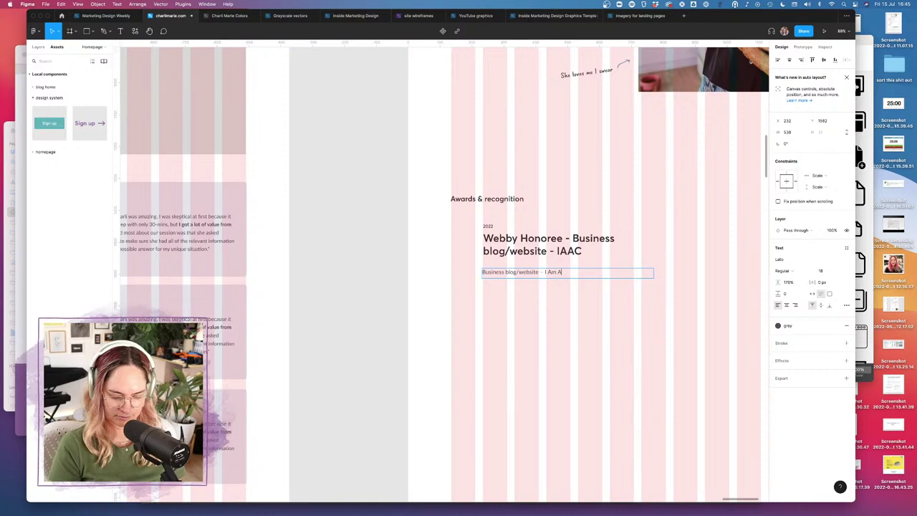
pyautogui.write(' Cri')
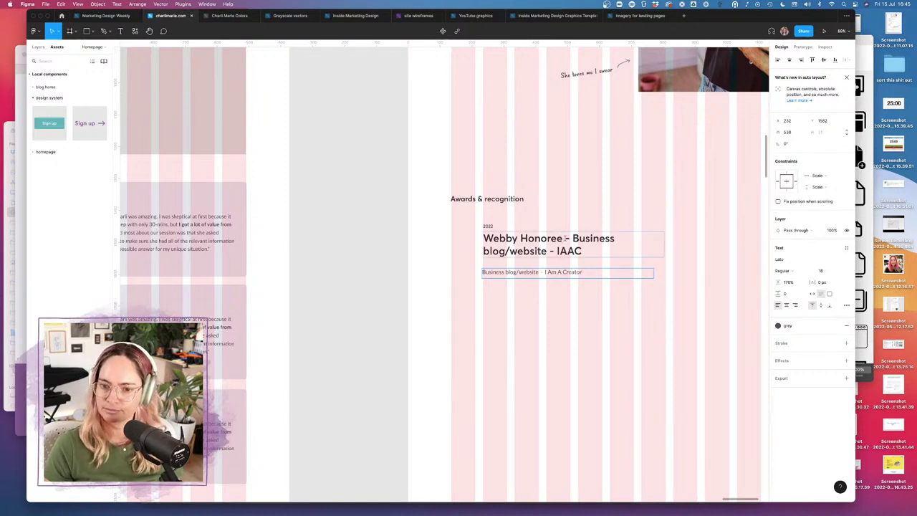
pyautogui.moveTo(565, 238); pyautogui.dragTo(606, 260)
pyautogui.press('BackSpace')
pyautogui.press('Escape')
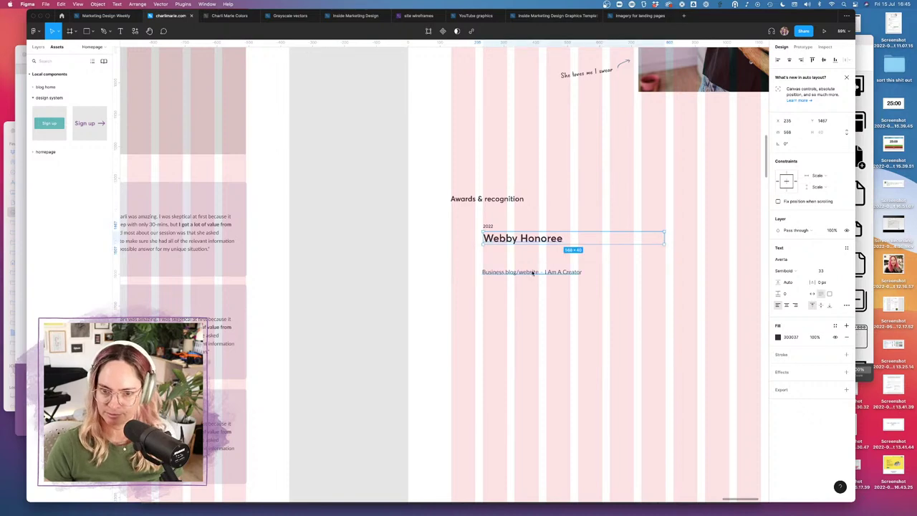
# - Move the caption under the title and wrap year, title and caption in an auto-layout stack
pyautogui.moveTo(532, 273); pyautogui.dragTo(535, 255)
pyautogui.click(592, 295)
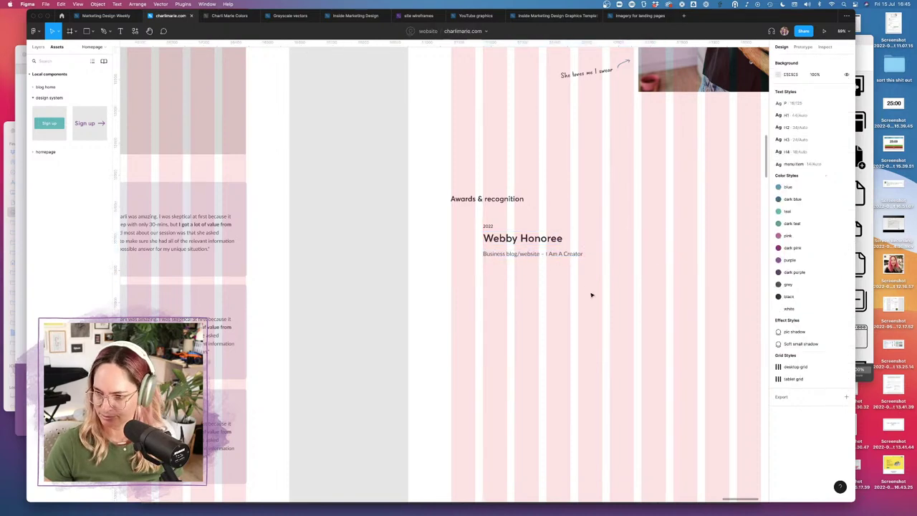
pyautogui.scroll(6, 564, 265)
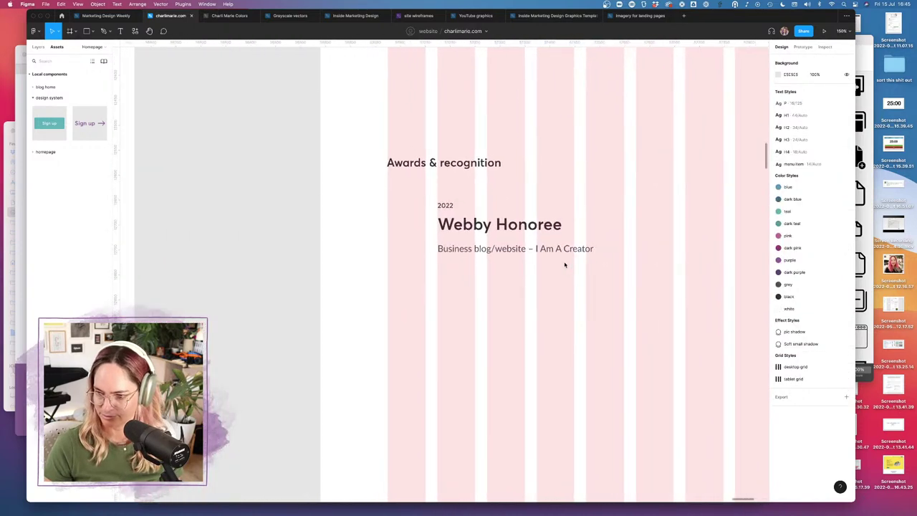
pyautogui.scroll(2, 564, 265)
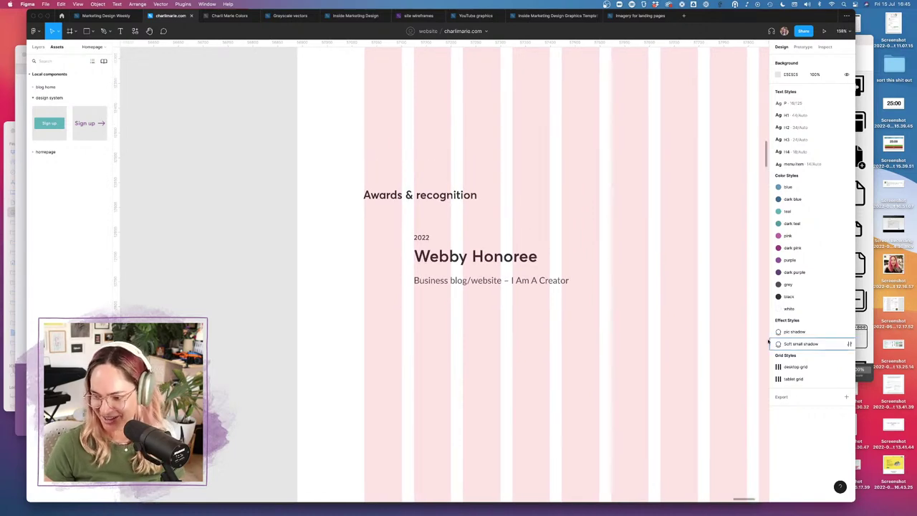
pyautogui.click(466, 280)
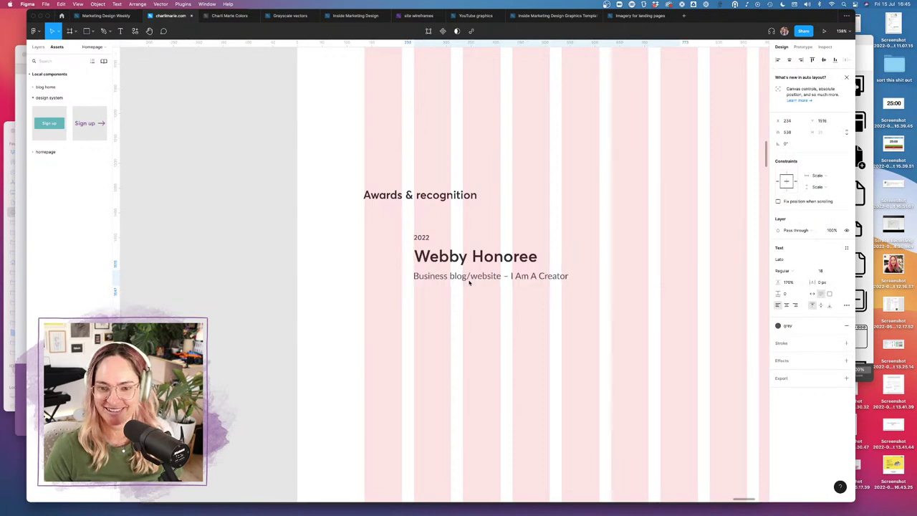
pyautogui.keyDown('shift'); pyautogui.click(421, 237); pyautogui.keyUp('shift')
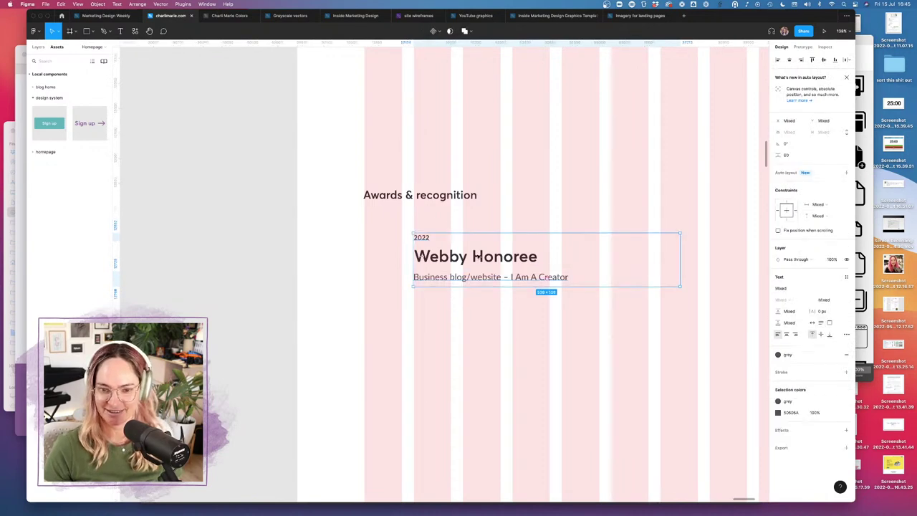
pyautogui.moveTo(479, 258); pyautogui.dragTo(454, 262)
pyautogui.hotkey('shift', 'a')
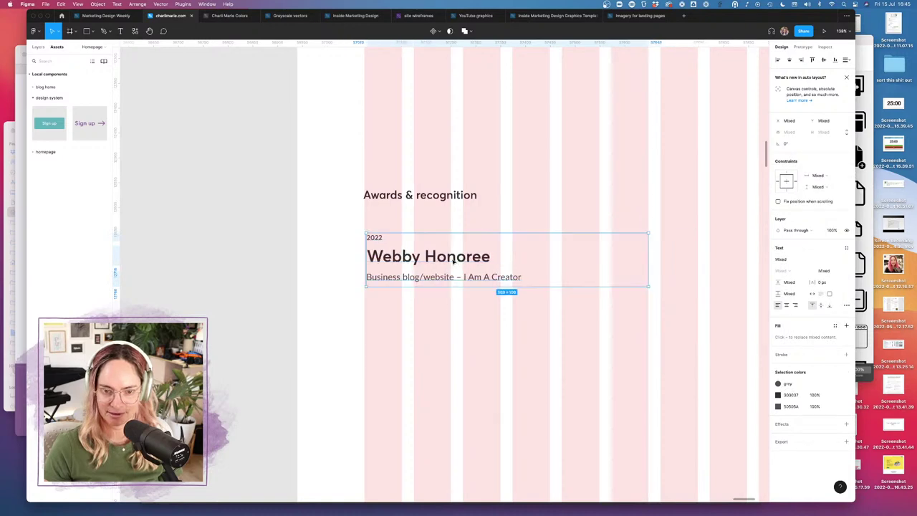
# - Search Google Images for 'webby award logo' and visit the webbyawards.com page hosting it
pyautogui.click(141, 501)
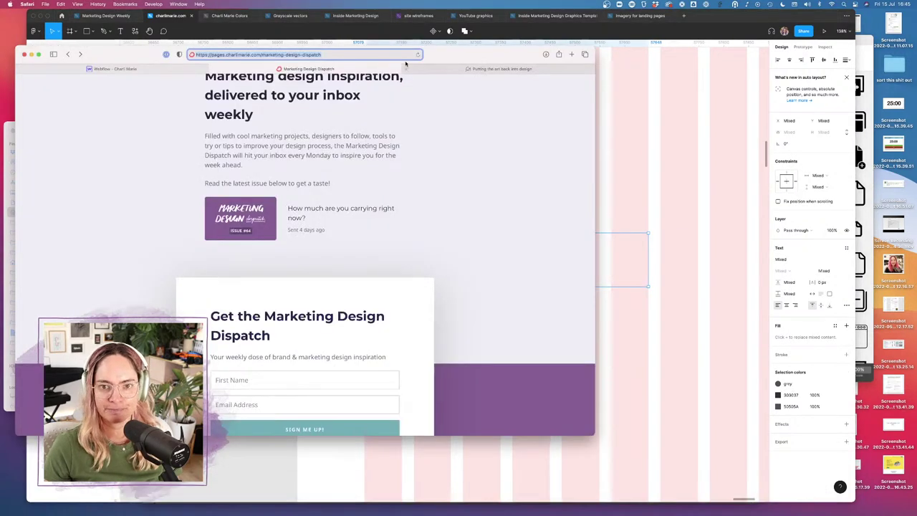
pyautogui.write('webby a')
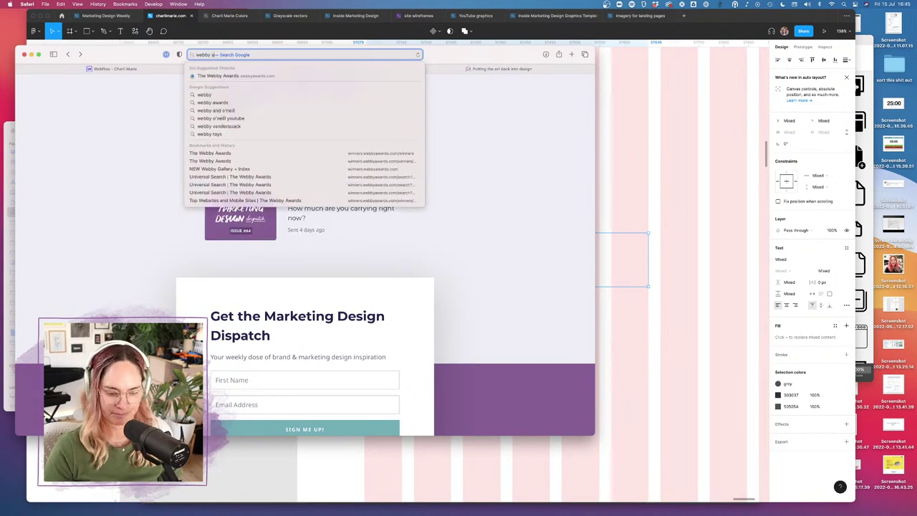
pyautogui.write('ward logo')
pyautogui.press('Return')
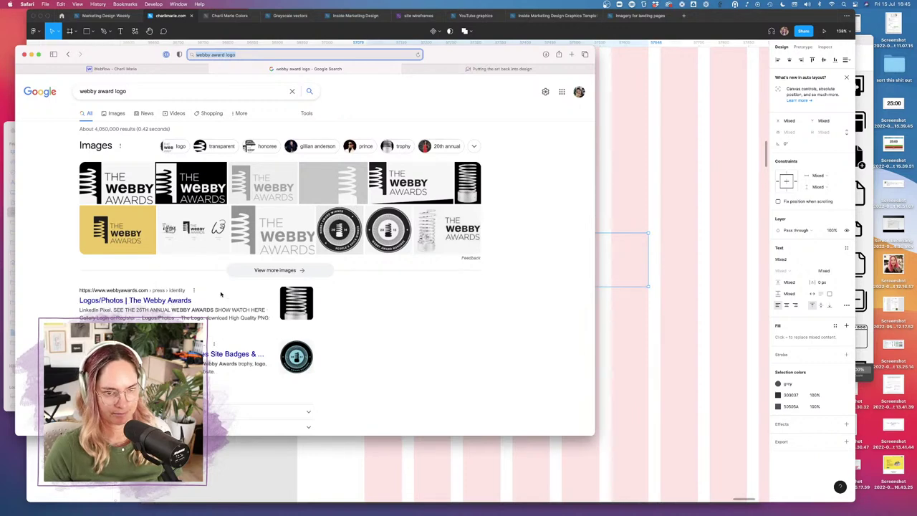
pyautogui.click(113, 114)
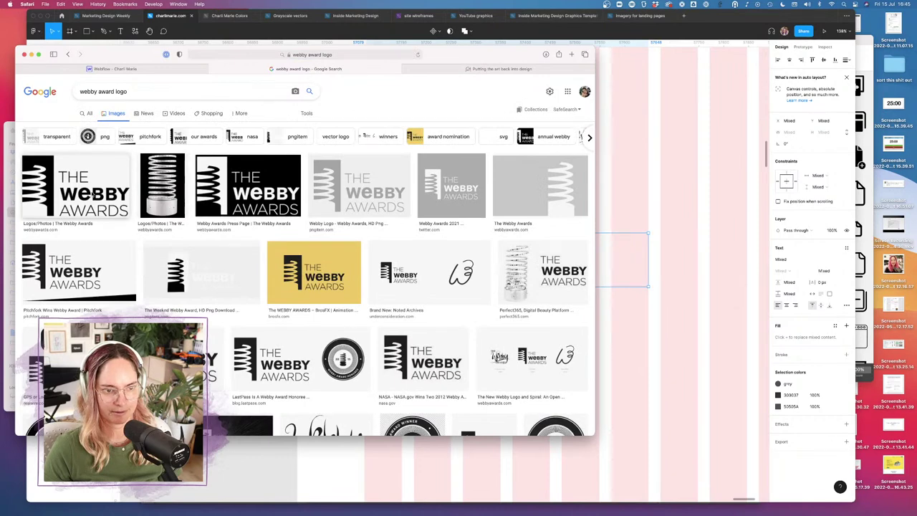
pyautogui.click(91, 194)
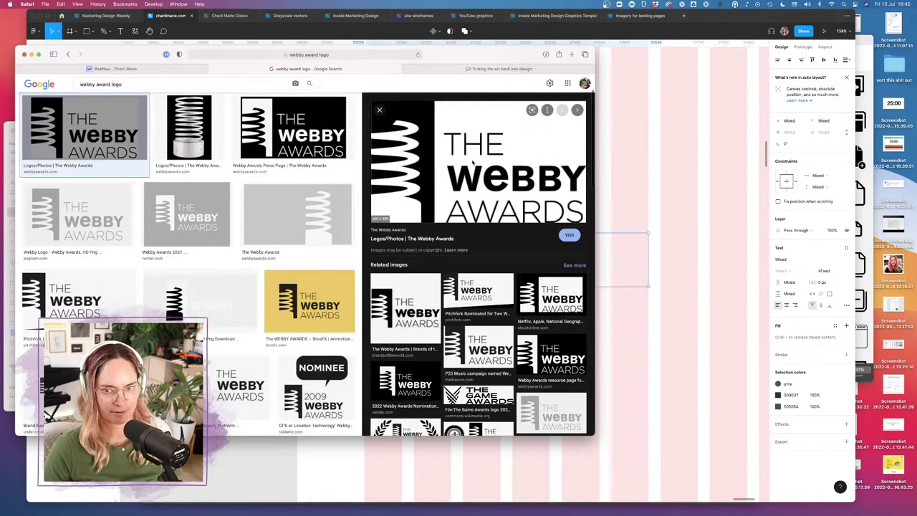
pyautogui.click(368, 176)
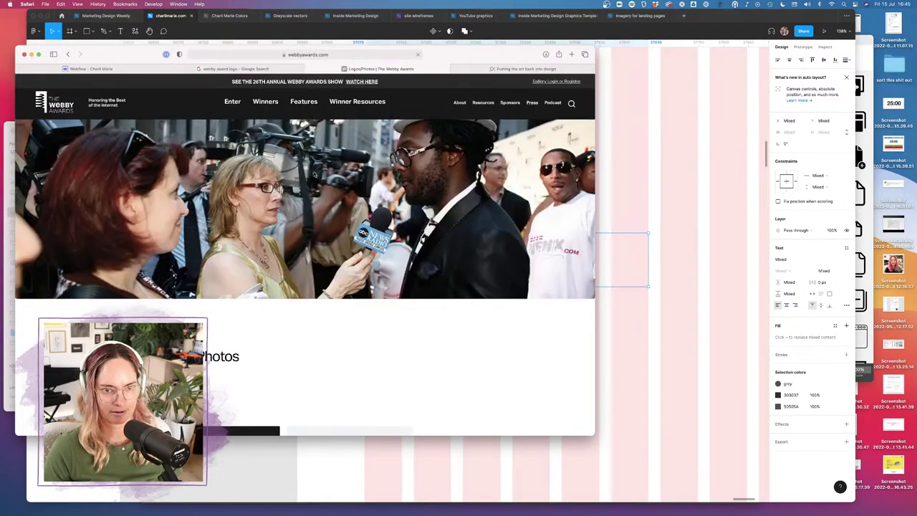
# - Open the Webby_logo.png from the Logos/Photos section and copy the image
pyautogui.scroll(-4, 300, 307)
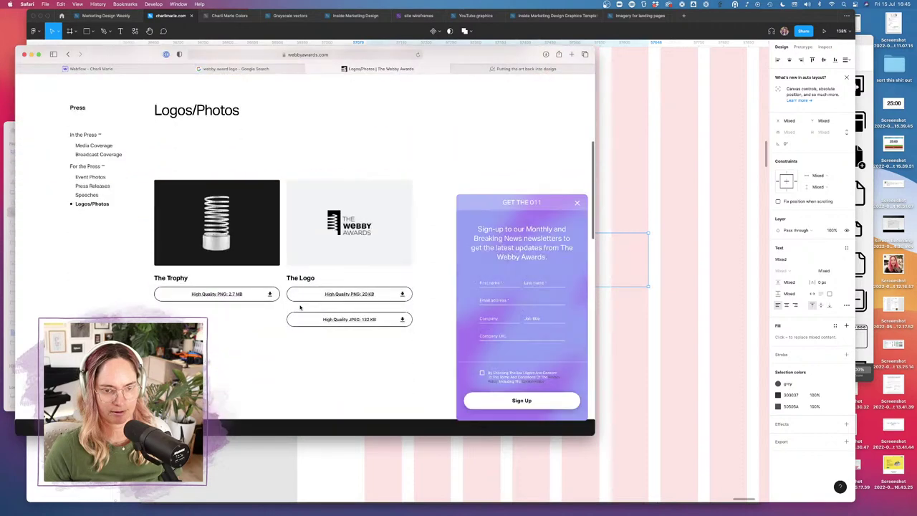
pyautogui.click(403, 283)
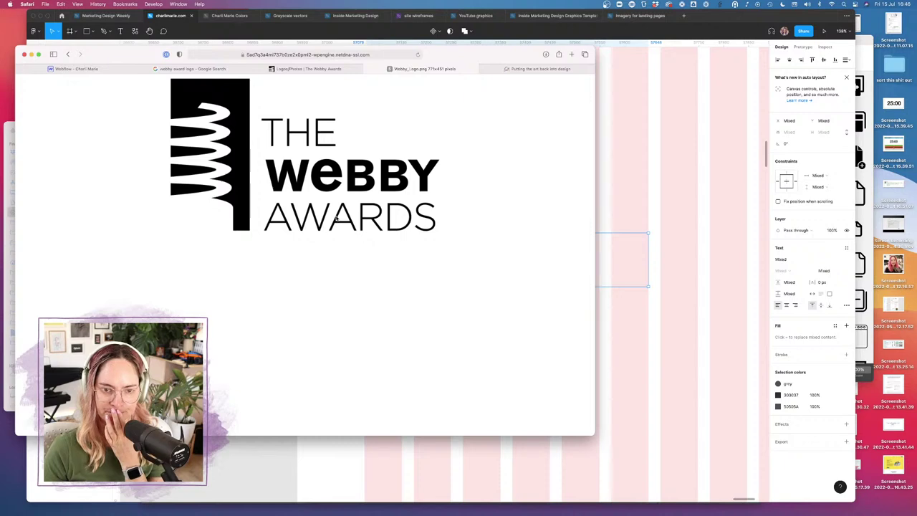
pyautogui.rightClick(308, 181)
pyautogui.press('Escape')
pyautogui.rightClick(324, 179)
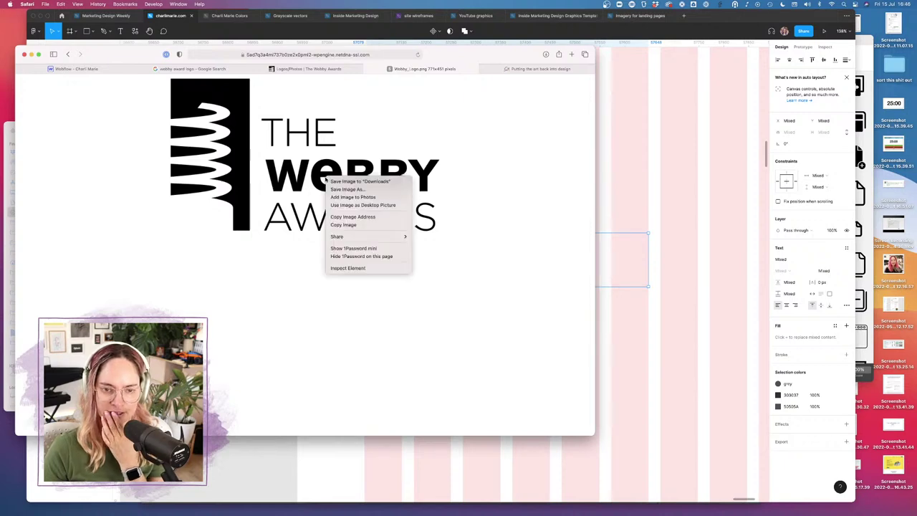
pyautogui.click(344, 225)
pyautogui.click(682, 349)
# - Paste the Webby logo, shrink it to about 118 × 69, and place it beneath the caption
pyautogui.click(682, 349)
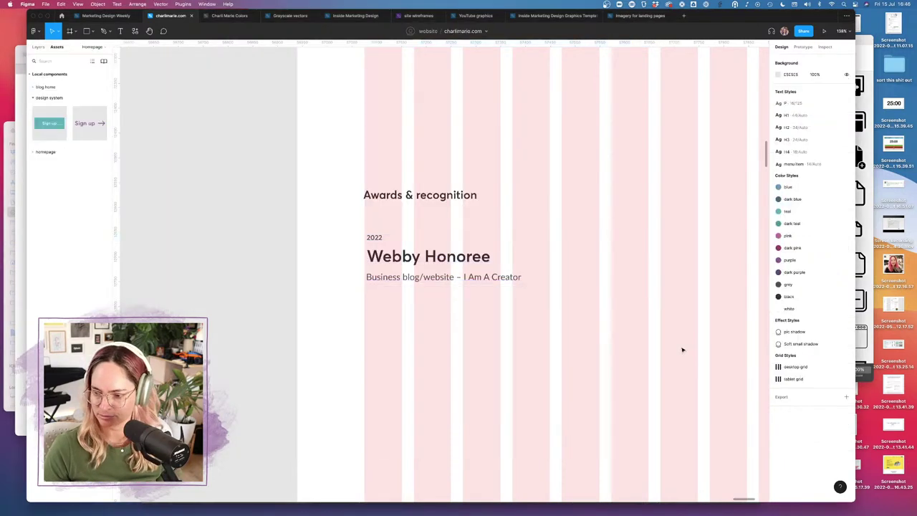
pyautogui.scroll(-2, 648, 350)
pyautogui.hscroll(2, 649, 350)
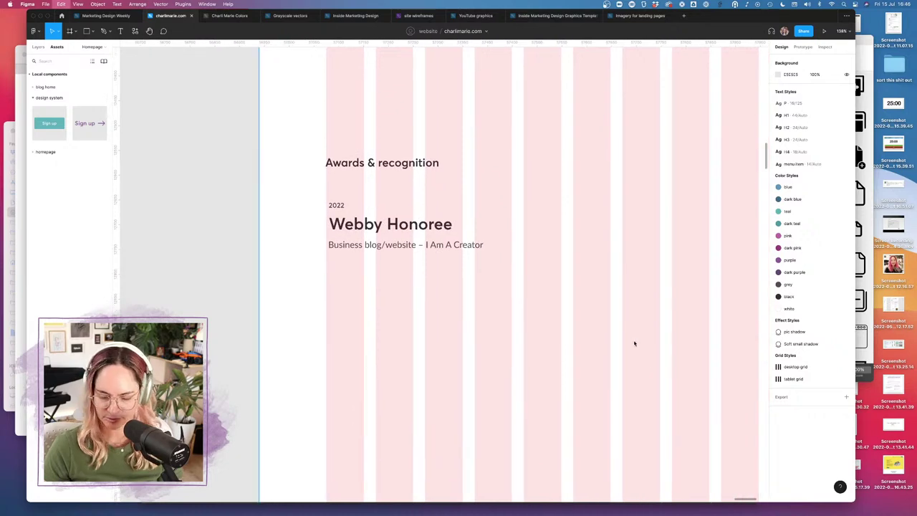
pyautogui.press('super+v')
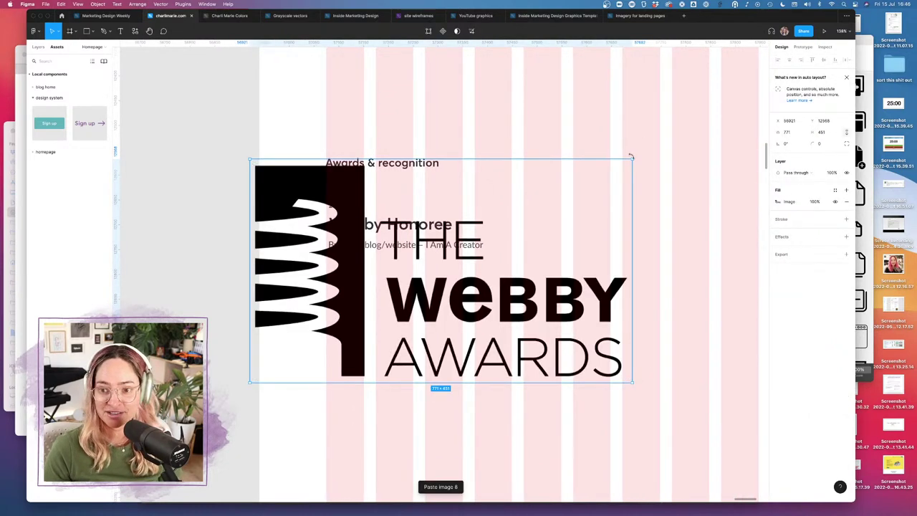
pyautogui.moveTo(630, 159); pyautogui.dragTo(325, 342)
pyautogui.moveTo(285, 365); pyautogui.dragTo(384, 302)
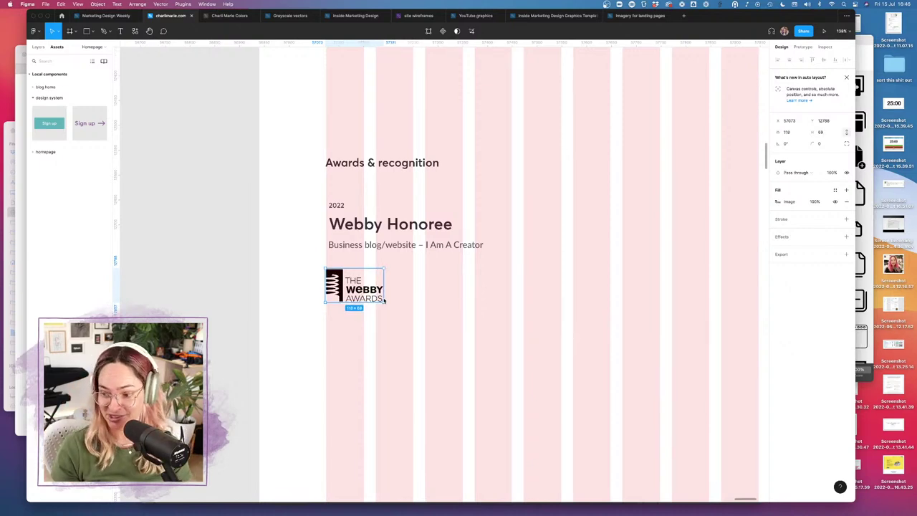
pyautogui.click(414, 226)
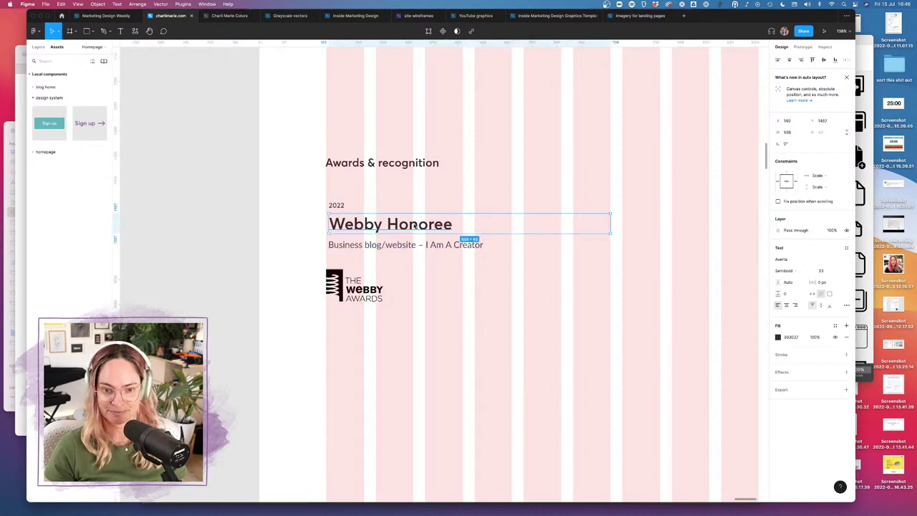
# - Move the title below the logo and retype it 'Honoree – Business blog/website category'
pyautogui.moveTo(414, 225); pyautogui.dragTo(282, 328)
pyautogui.doubleClick(394, 321)
pyautogui.click(395, 321)
pyautogui.press('BackSpace')
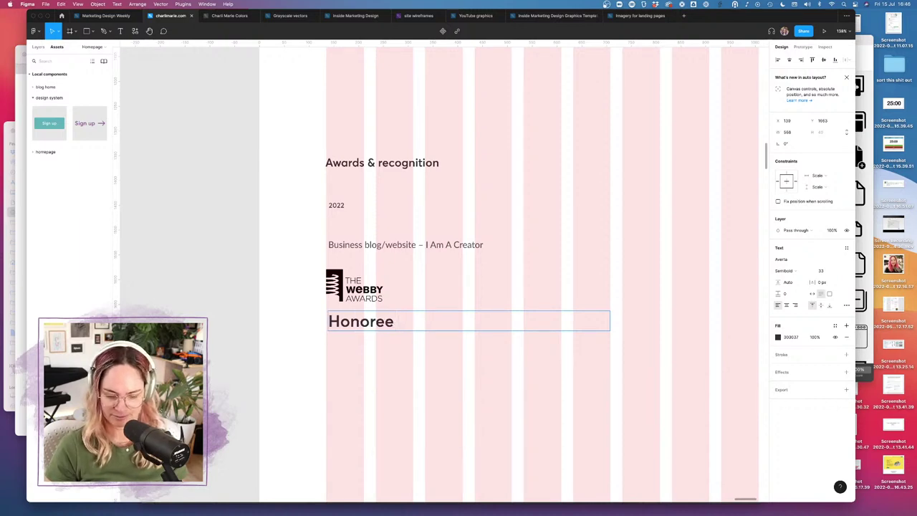
pyautogui.write('– Best Bu')
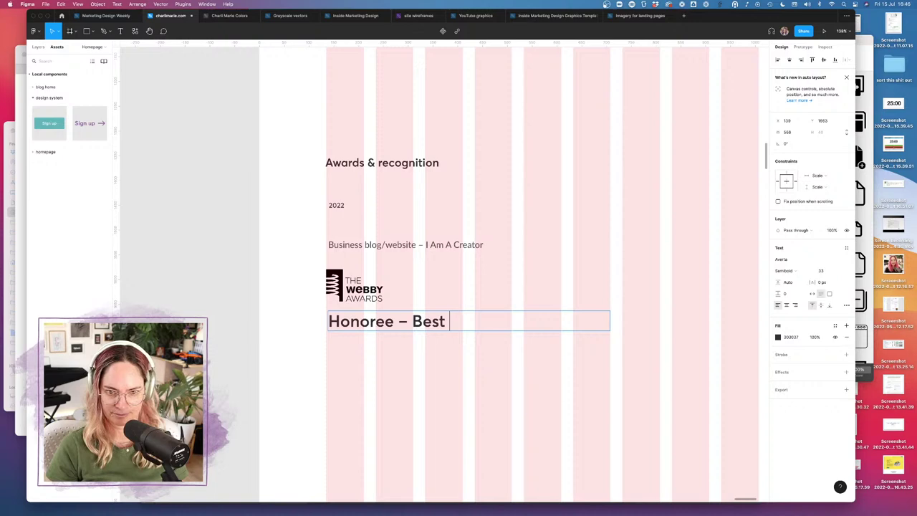
pyautogui.press('BackSpace')
pyautogui.press('BackSpace')
pyautogui.press('BackSpace')
pyautogui.press('BackSpace')
pyautogui.press('BackSpace')
pyautogui.press('BackSpace')
pyautogui.press('BackSpace')
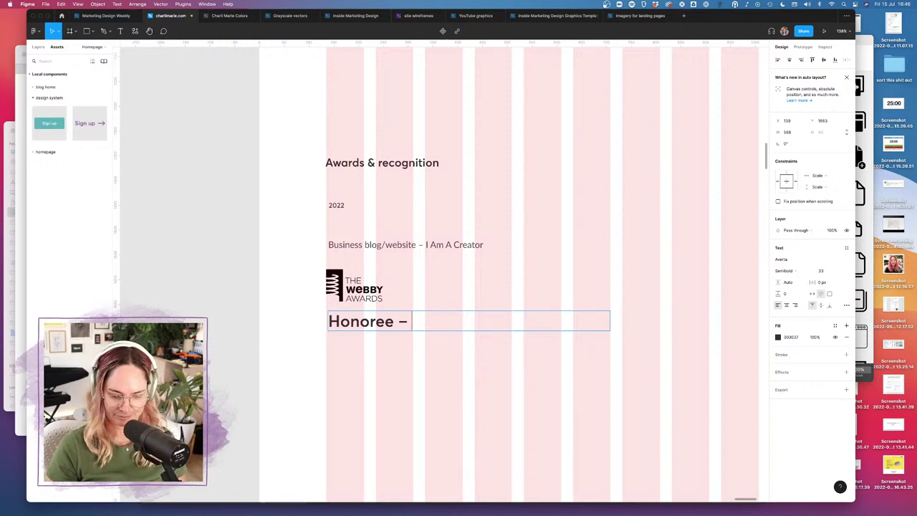
pyautogui.write('Business blog')
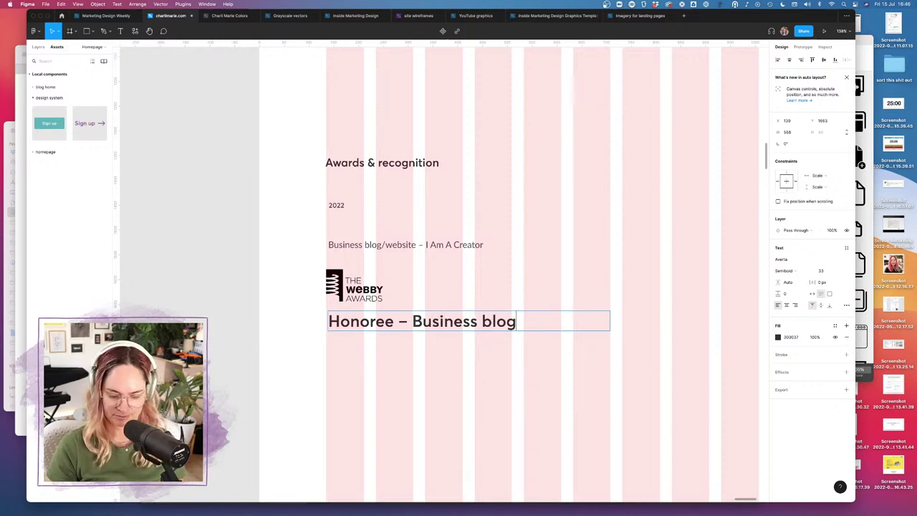
pyautogui.write('/website category')
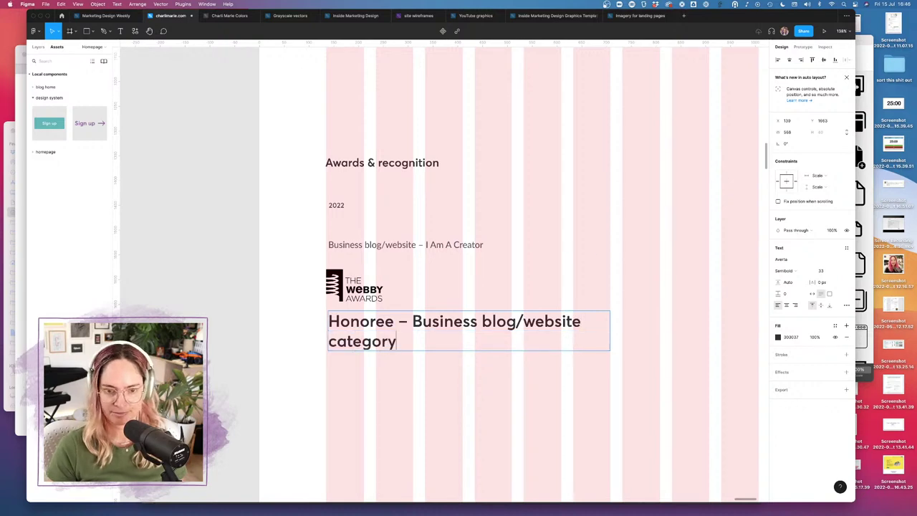
pyautogui.press('Escape')
pyautogui.press('Escape')
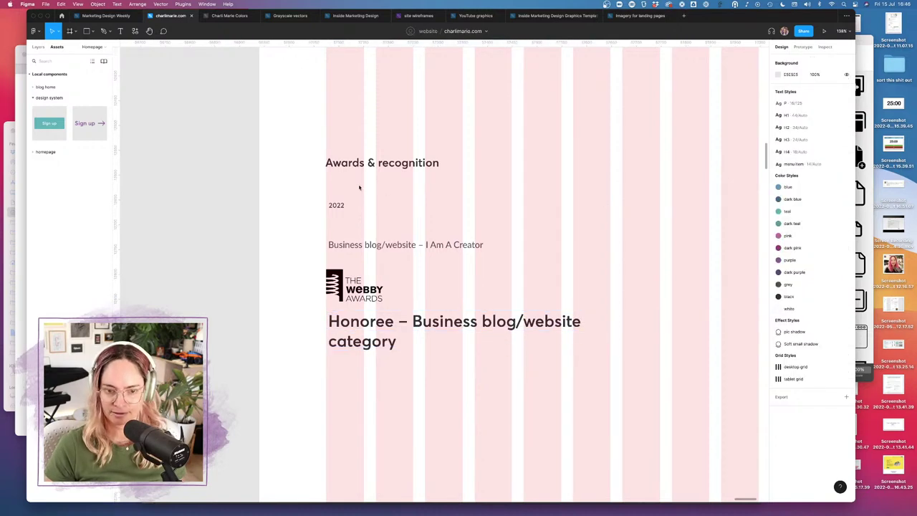
# - Set the Honoree caption's font size to 23 and the Awards & recognition heading's to 32
pyautogui.click(399, 165)
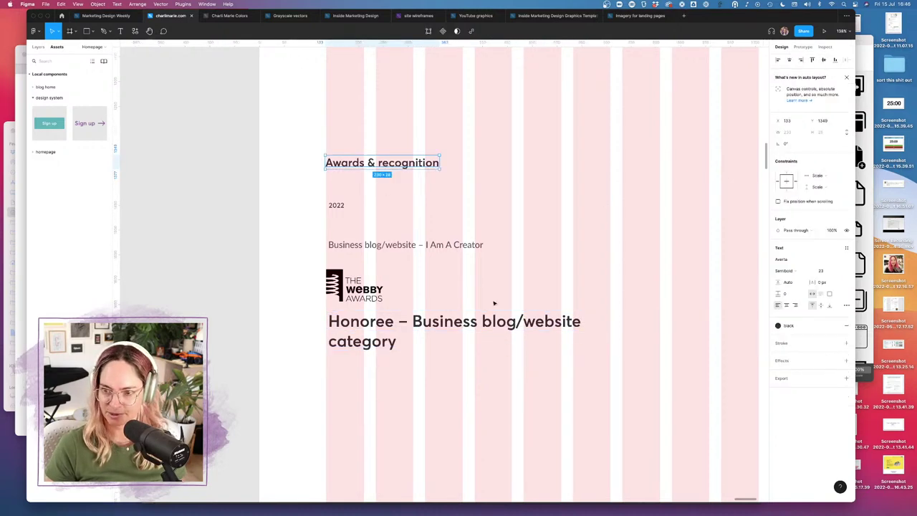
pyautogui.click(477, 324)
pyautogui.click(822, 271)
pyautogui.write('23')
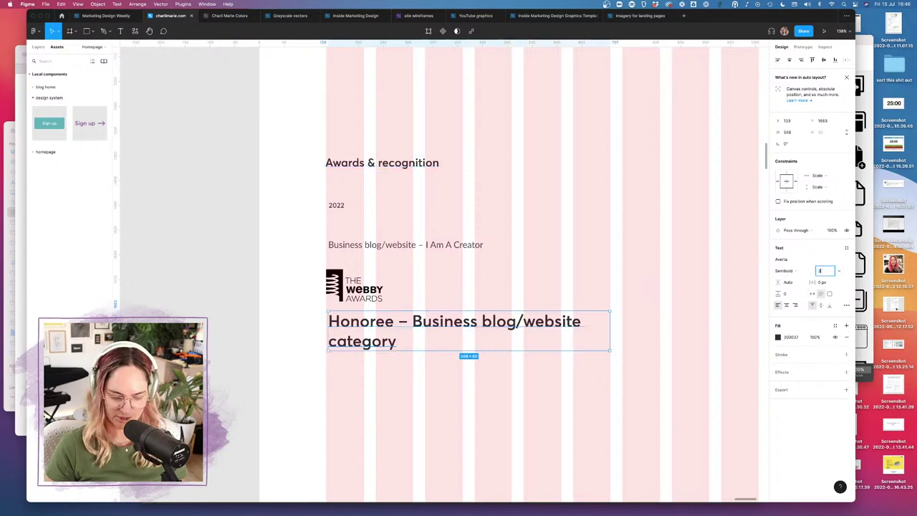
pyautogui.press('Tab')
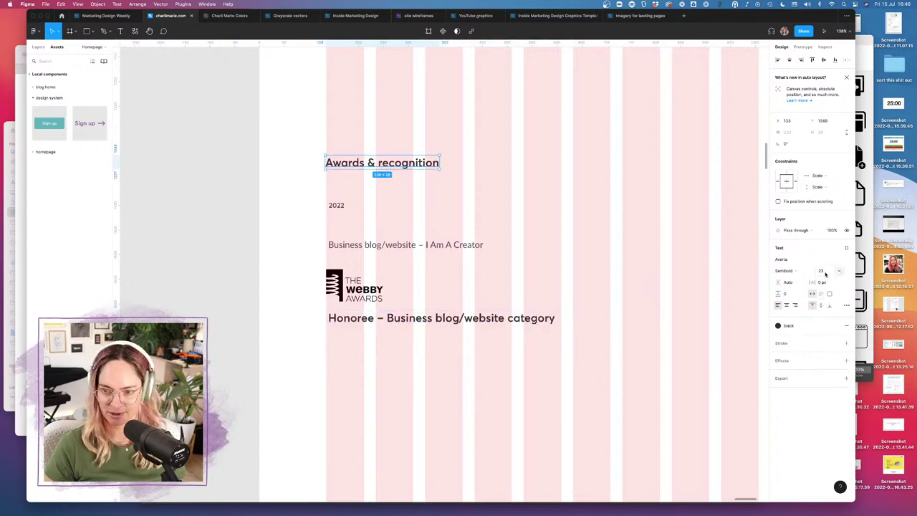
pyautogui.click(822, 272)
pyautogui.write('32')
pyautogui.press('Return')
pyautogui.click(484, 222)
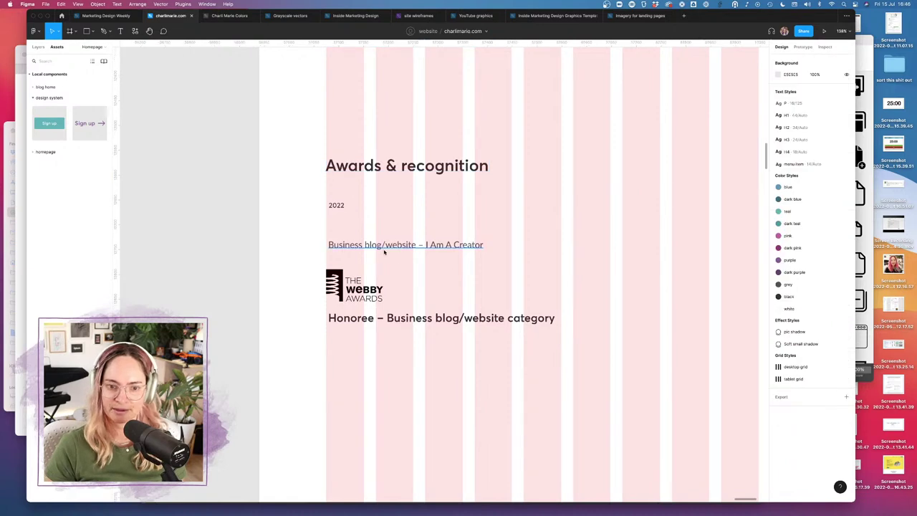
# - Move 2022 below the caption, delete the old Business blog/website line, and align the caption
pyautogui.moveTo(335, 206); pyautogui.dragTo(336, 339)
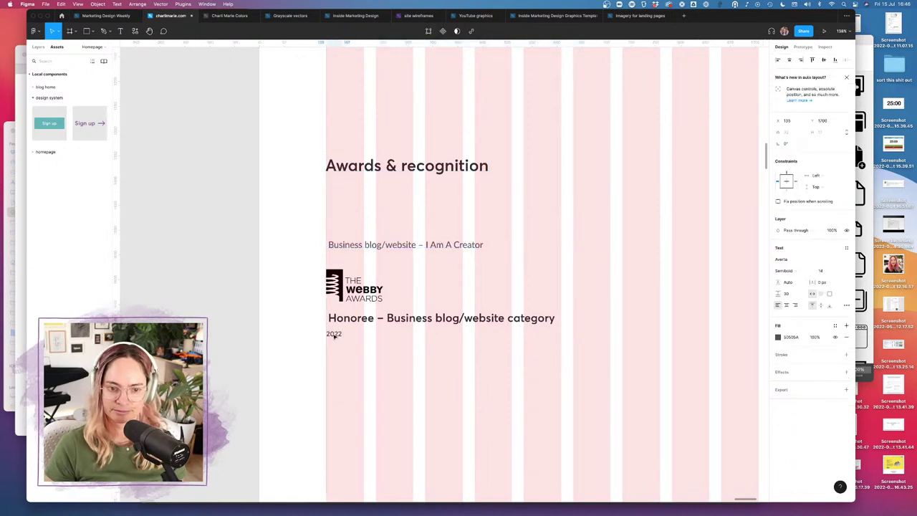
pyautogui.click(411, 248)
pyautogui.press('Delete')
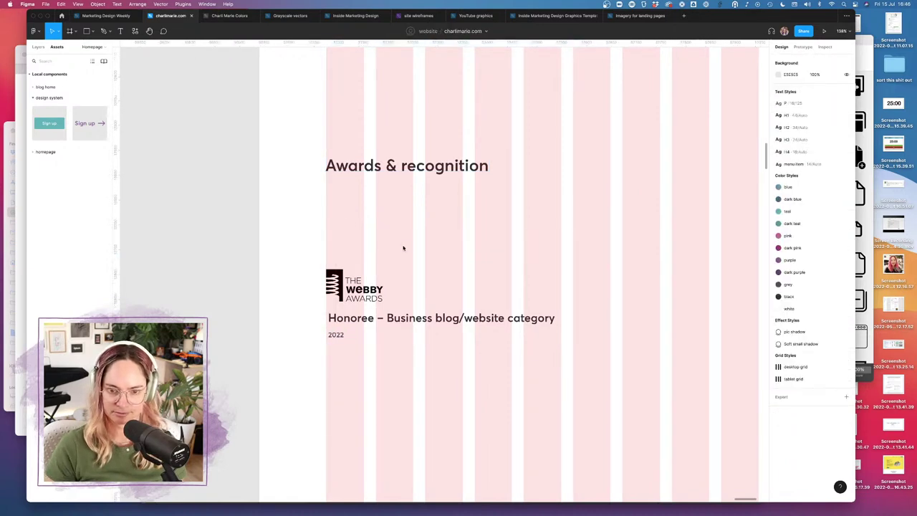
pyautogui.click(348, 284)
pyautogui.moveTo(356, 323); pyautogui.dragTo(354, 321)
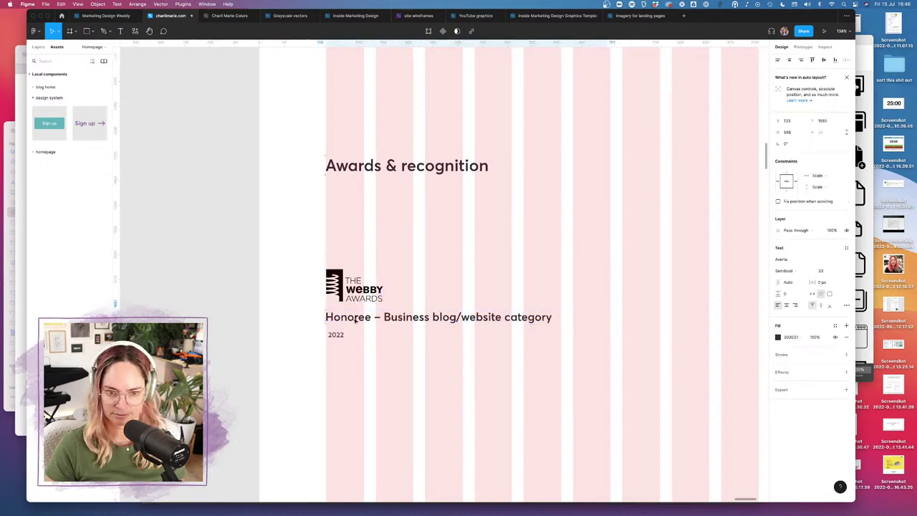
pyautogui.click(356, 319)
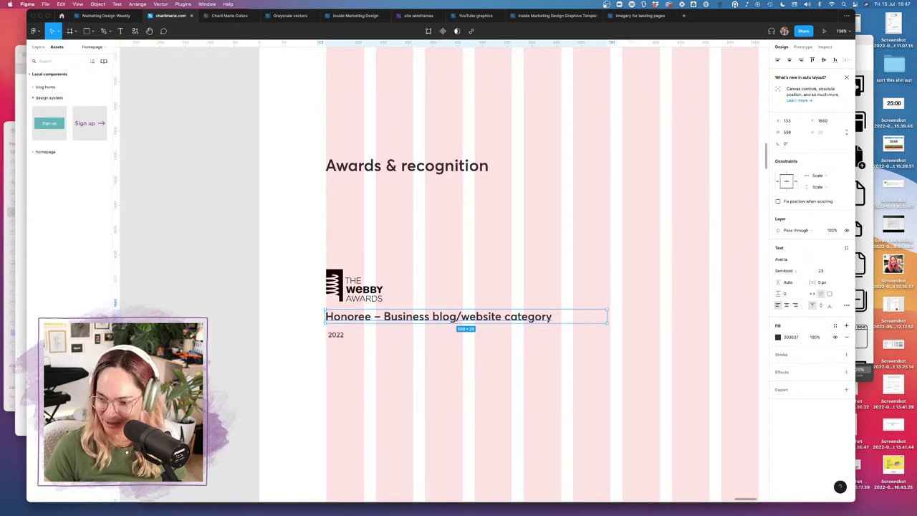
# - Recheck the Honoree caption and 2022 year text boxes
pyautogui.click(427, 281)
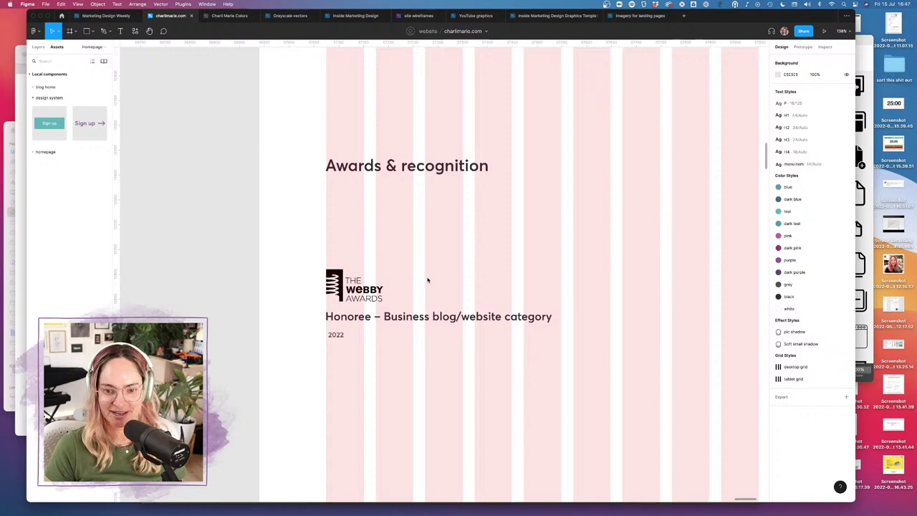
pyautogui.click(408, 317)
pyautogui.doubleClick(344, 318)
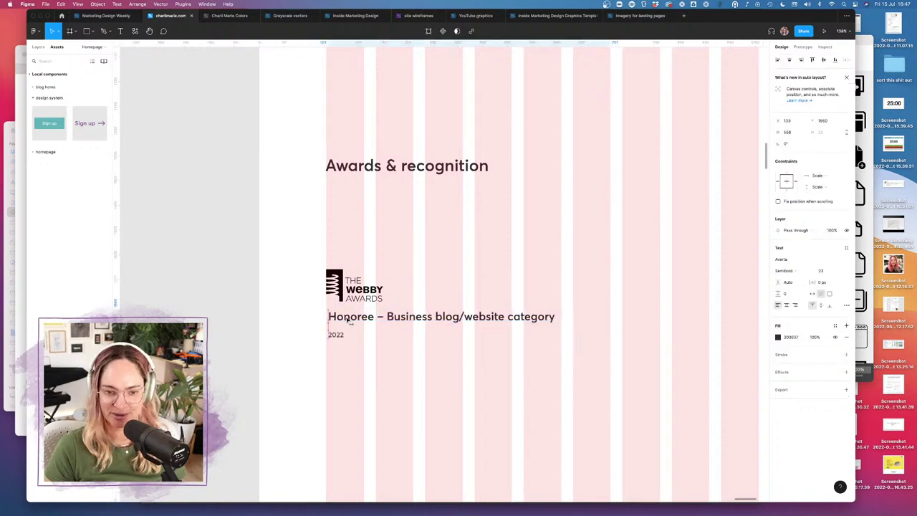
pyautogui.press('Escape')
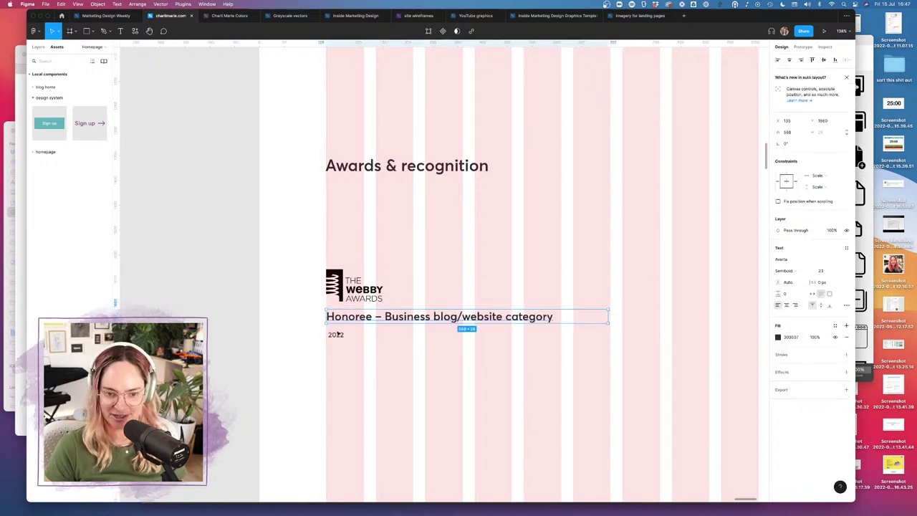
pyautogui.doubleClick(334, 335)
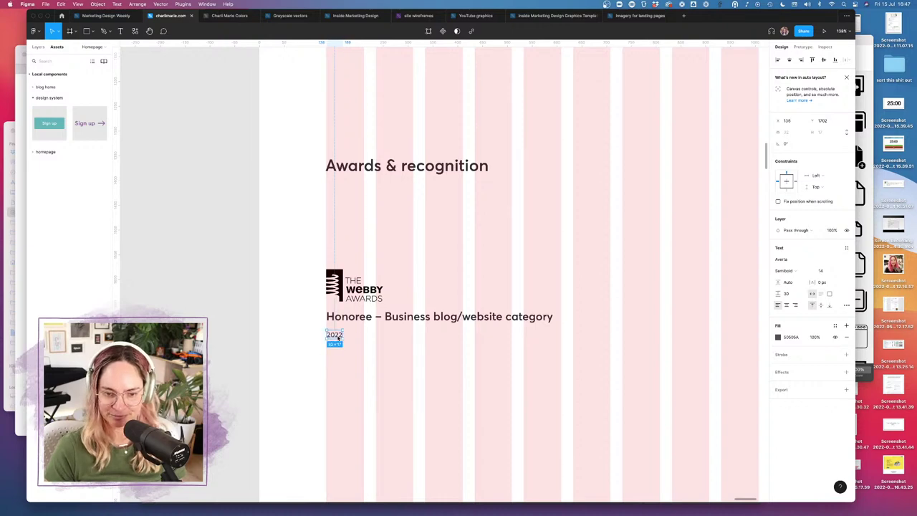
pyautogui.click(389, 343)
pyautogui.scroll(-5, 391, 286)
# - Narrow the Honoree caption to 275 px and move the logo and caption up above 2022
pyautogui.scroll(2, 390, 285)
pyautogui.hscroll(-1, 390, 286)
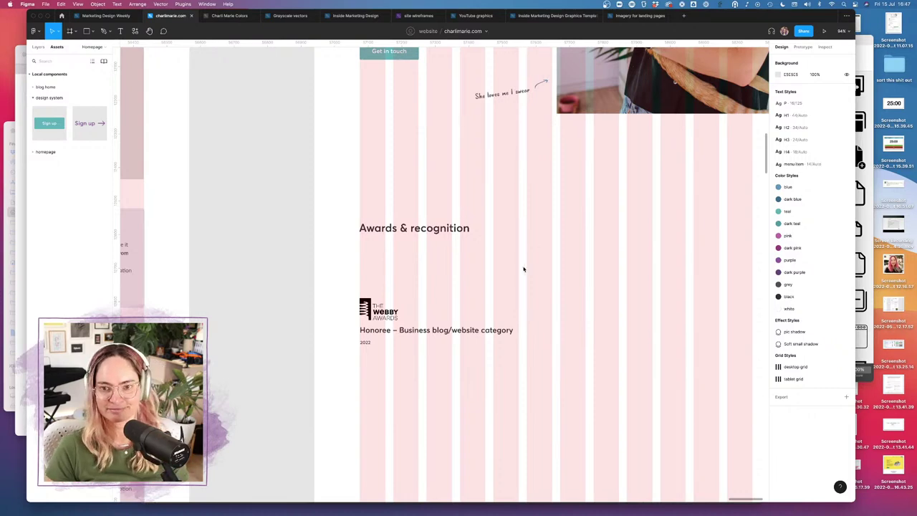
pyautogui.scroll(3, 518, 252)
pyautogui.scroll(-3, 518, 250)
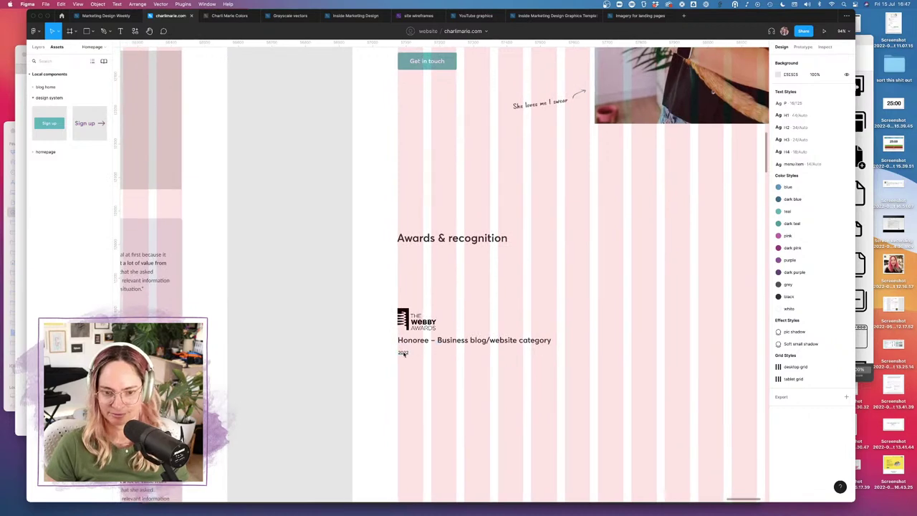
pyautogui.click(517, 343)
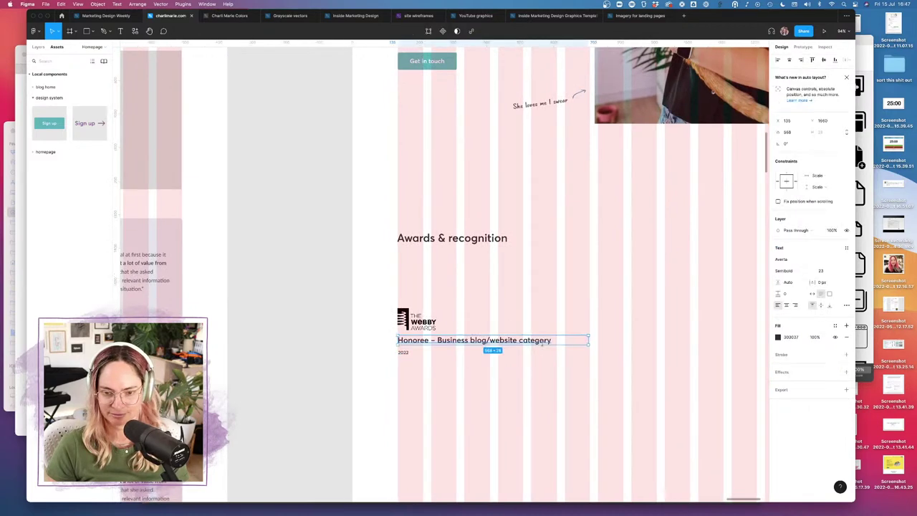
pyautogui.moveTo(590, 341); pyautogui.dragTo(491, 342)
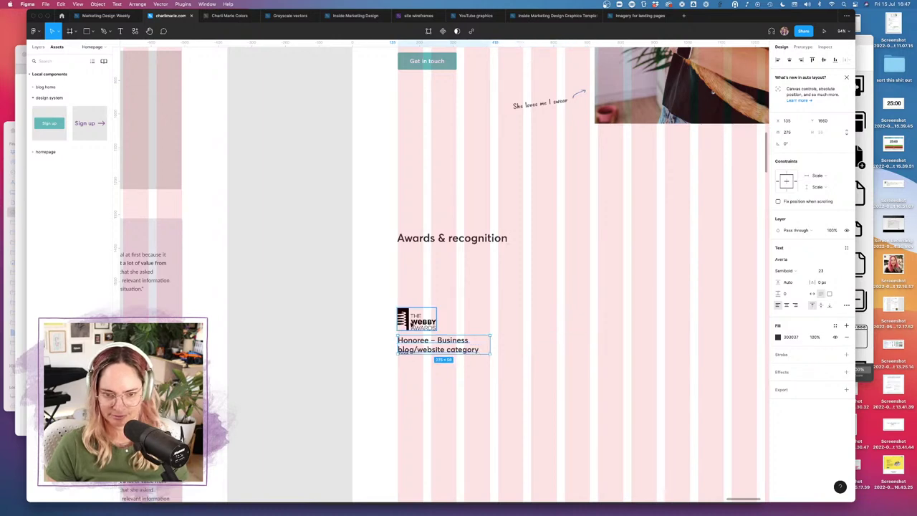
pyautogui.keyDown('shift'); pyautogui.click(412, 324); pyautogui.keyUp('shift')
pyautogui.moveTo(424, 342); pyautogui.dragTo(423, 299)
pyautogui.keyDown('shift'); pyautogui.click(403, 352); pyautogui.keyUp('shift')
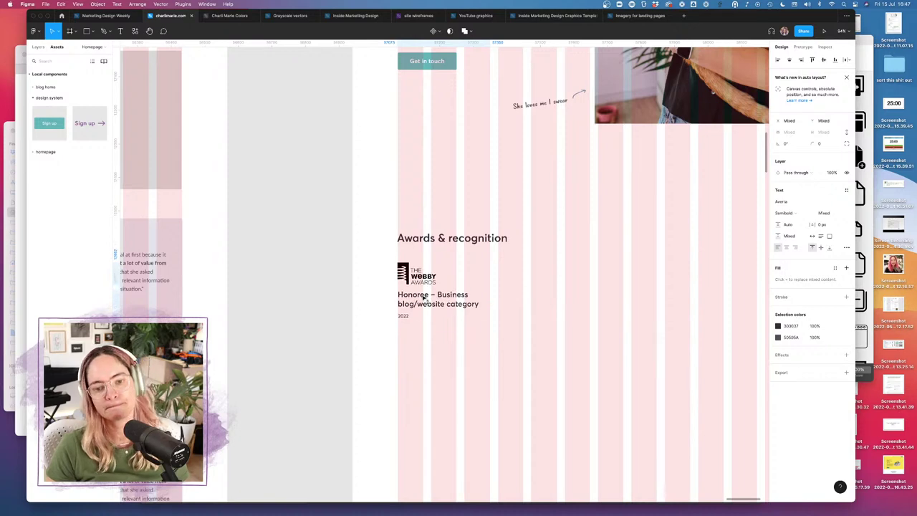
# - Duplicate the whole Webby card to its right and align the copy with the grid columns
pyautogui.click(618, 303)
pyautogui.scroll(-3, 531, 303)
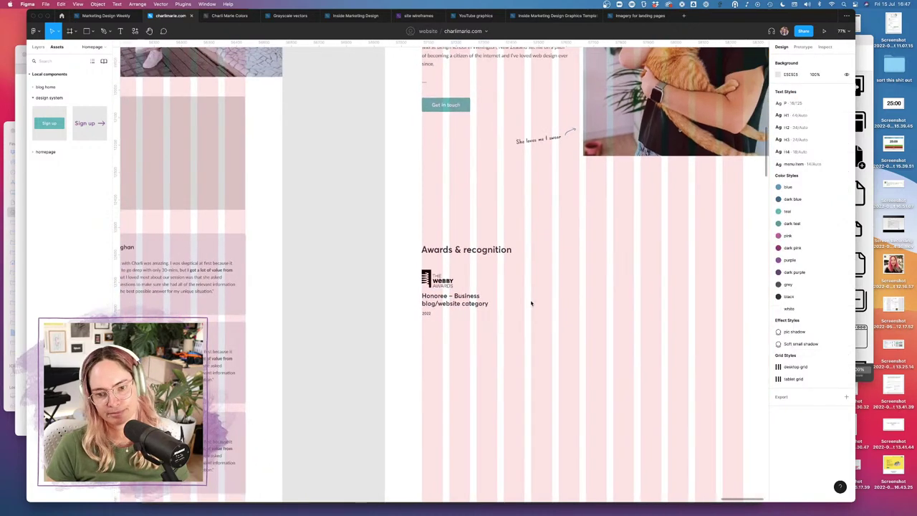
pyautogui.hscroll(2, 527, 302)
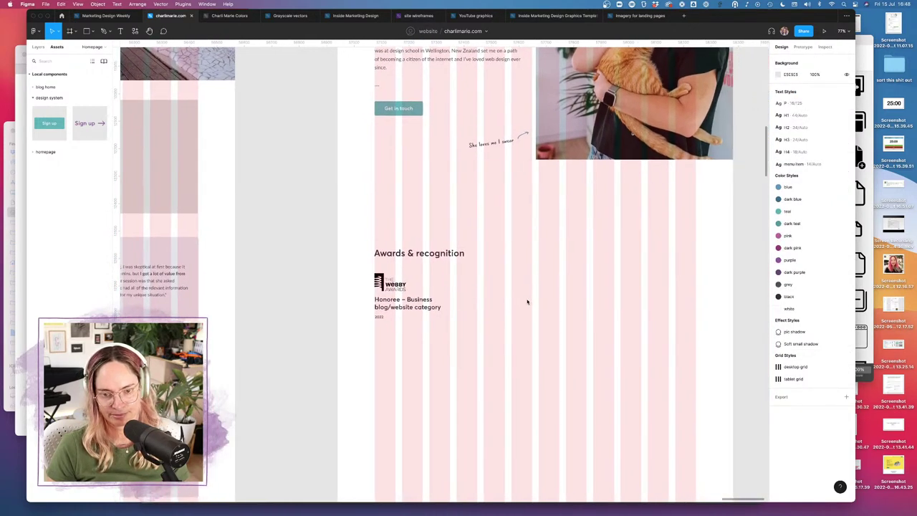
pyautogui.moveTo(352, 282); pyautogui.dragTo(440, 341)
pyautogui.moveTo(387, 306); pyautogui.dragTo(467, 306)
pyautogui.doubleClick(464, 299)
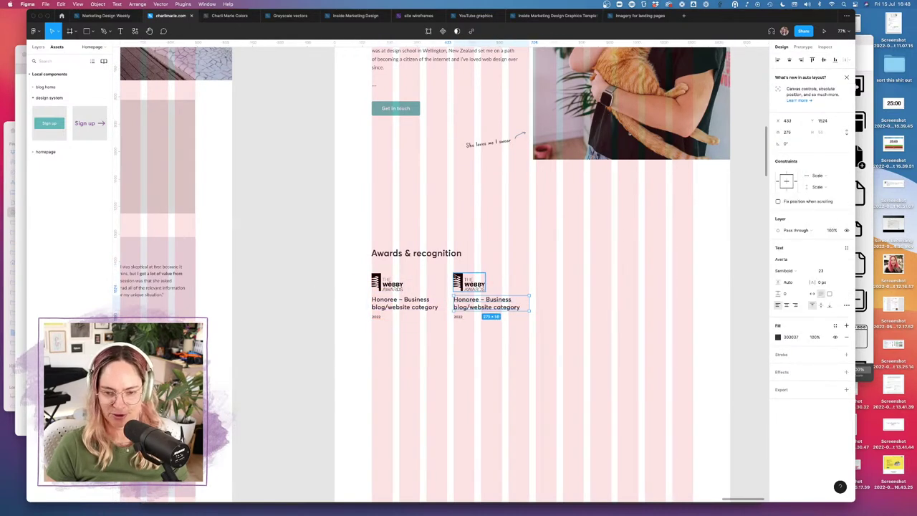
pyautogui.press('Escape')
pyautogui.moveTo(513, 332); pyautogui.dragTo(511, 331)
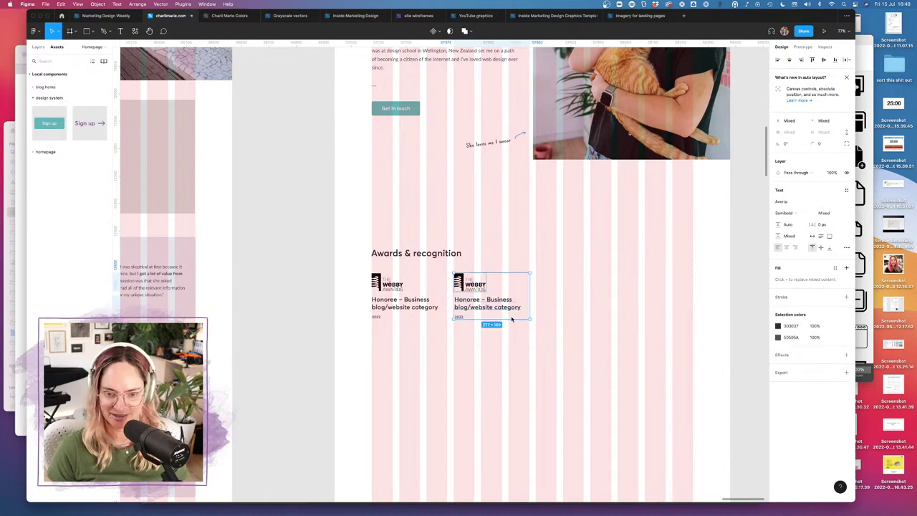
# - Cycle through Safari, the Ulysses site copy and Figma, ending on Safari's Webby logo
pyautogui.click(22, 174)
pyautogui.press('super+w')
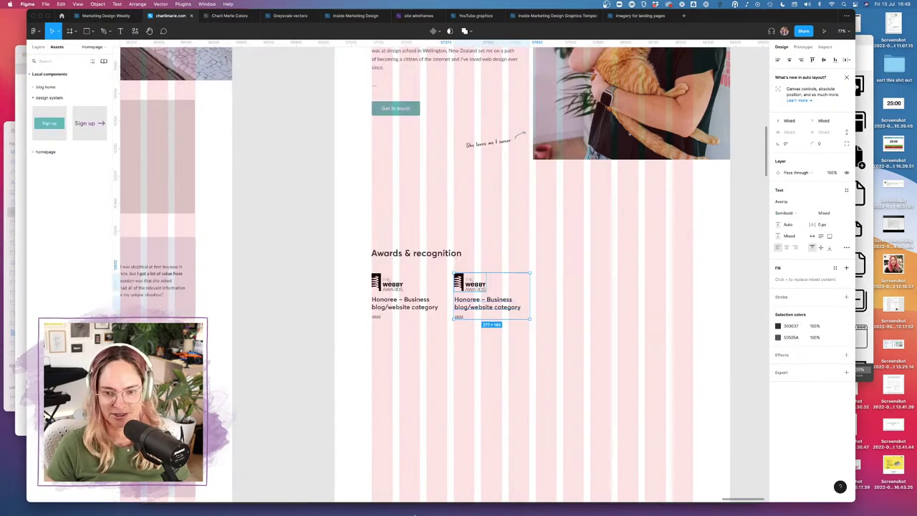
pyautogui.click(180, 496)
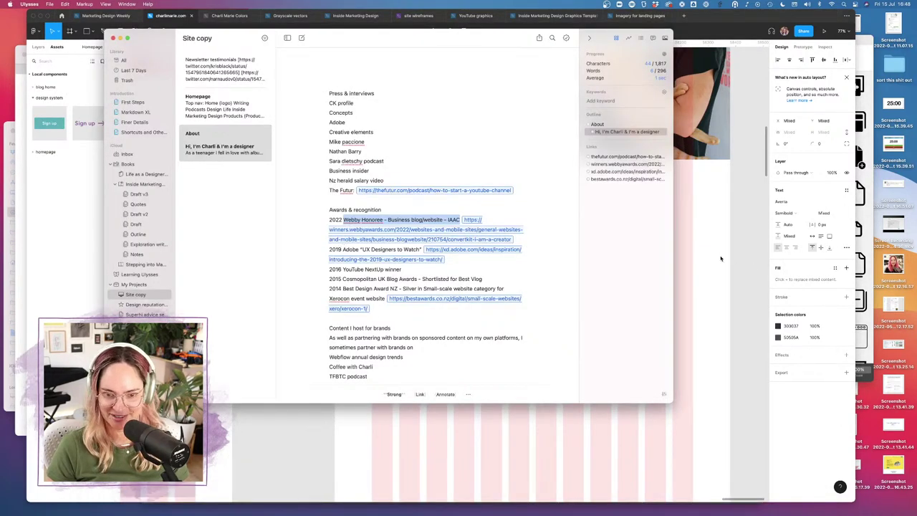
pyautogui.click(68, 187)
pyautogui.press('super+Tab')
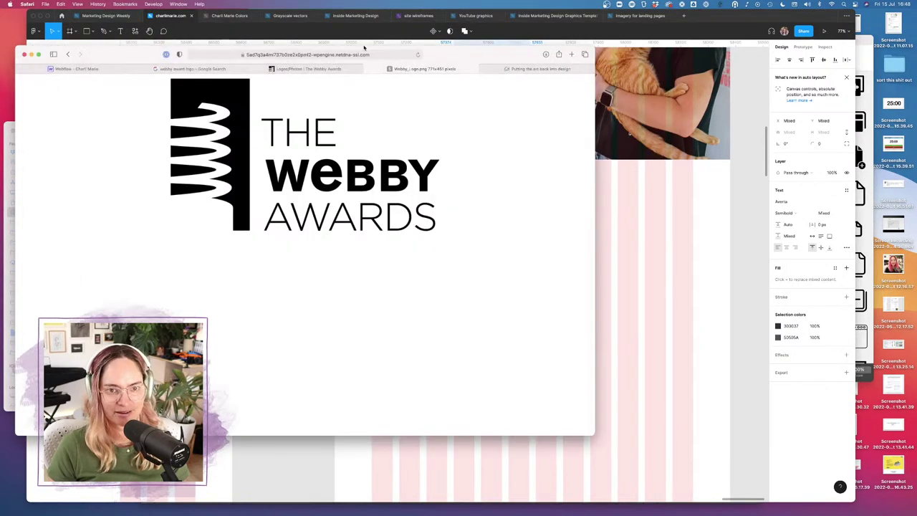
# - Search Google for 'adobe logo' from Safari's address bar, then go back to the Figma design
pyautogui.click(360, 55)
pyautogui.write('adobe')
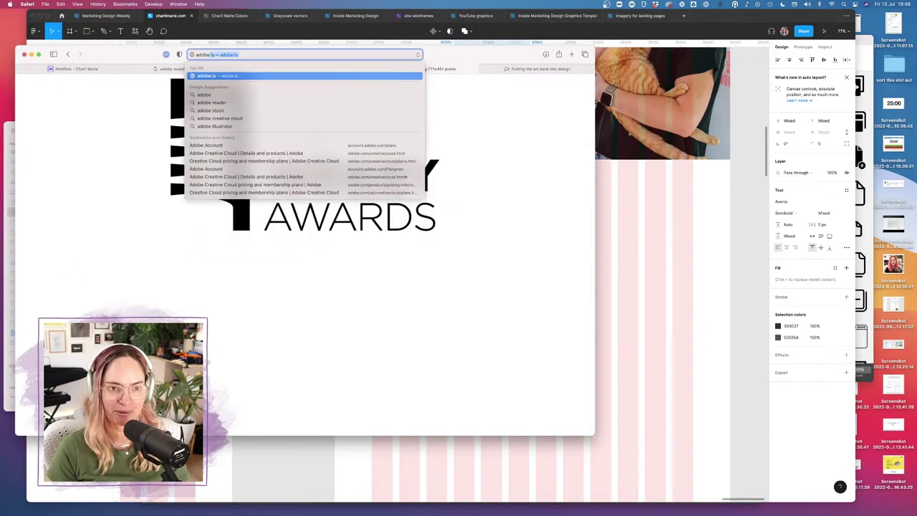
pyautogui.write(' logo')
pyautogui.press('Return')
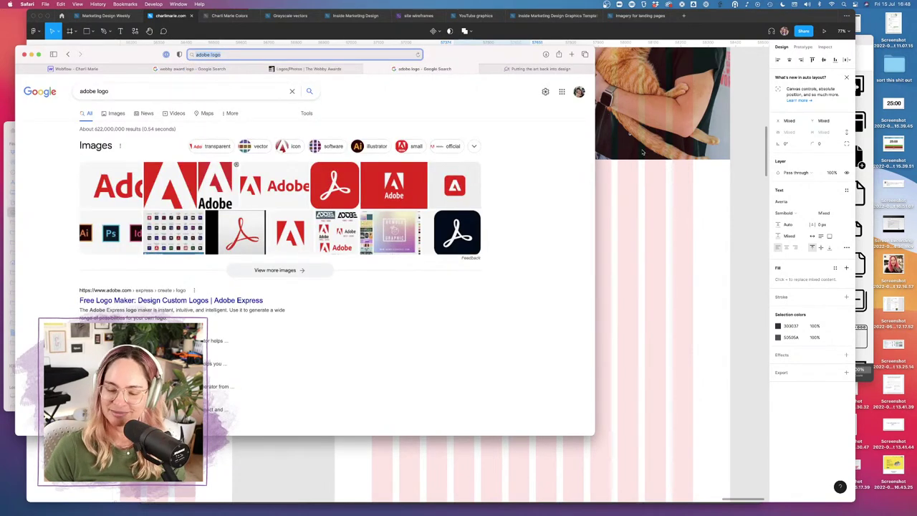
pyautogui.click(709, 308)
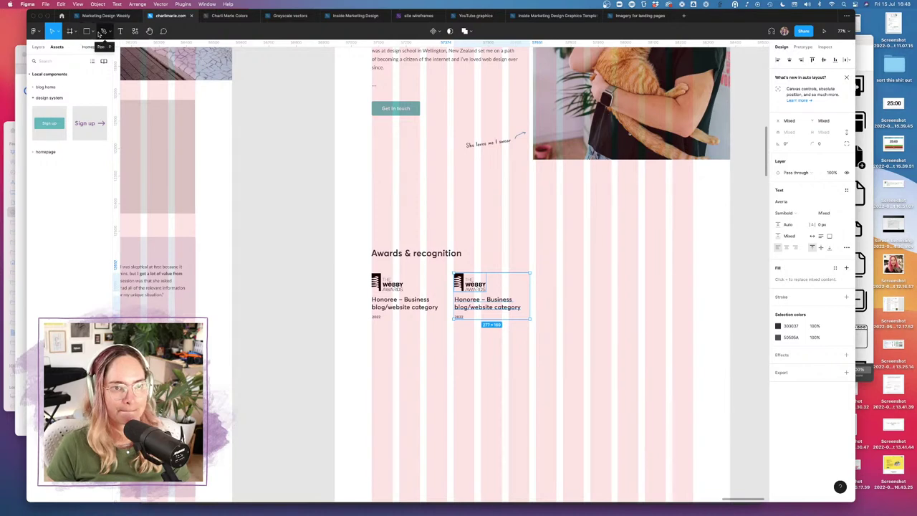
# - Drop the Sign up link component below the first Webby card and select the instance
pyautogui.moveTo(92, 126); pyautogui.dragTo(385, 331)
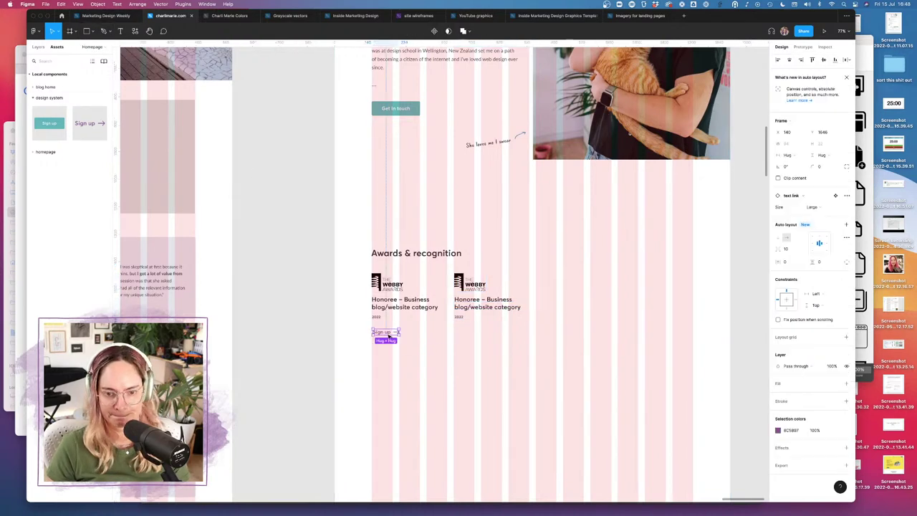
pyautogui.doubleClick(384, 329)
pyautogui.doubleClick(385, 328)
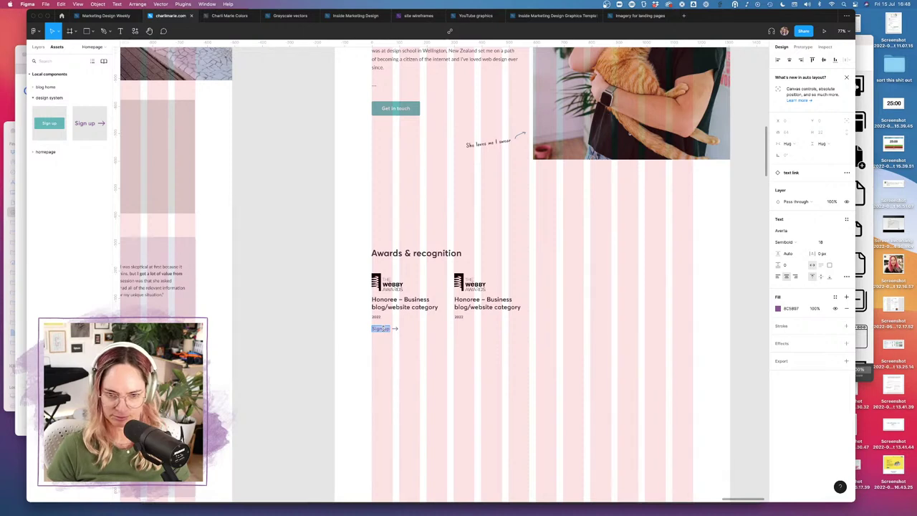
pyautogui.press('Escape')
pyautogui.scroll(5, 398, 325)
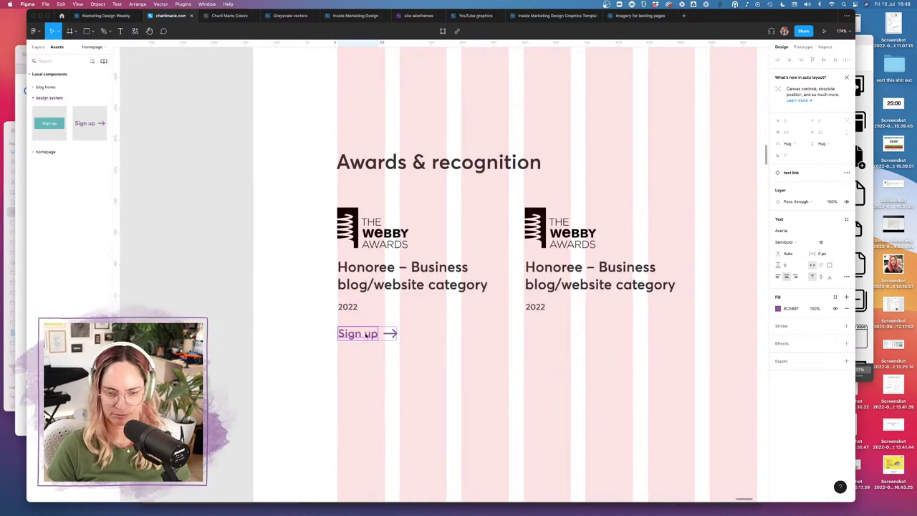
pyautogui.click(444, 356)
pyautogui.click(366, 335)
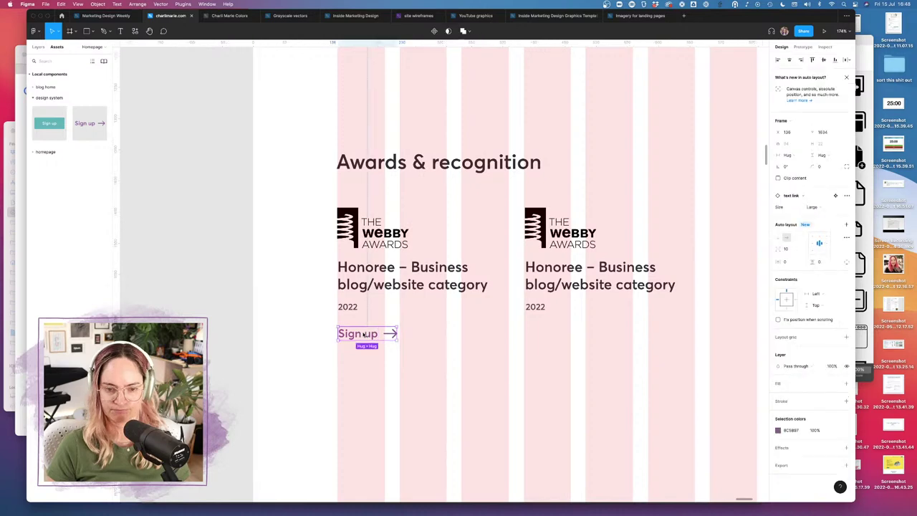
# - Bring the Ulysses awards list to the front
pyautogui.moveTo(197, 513)
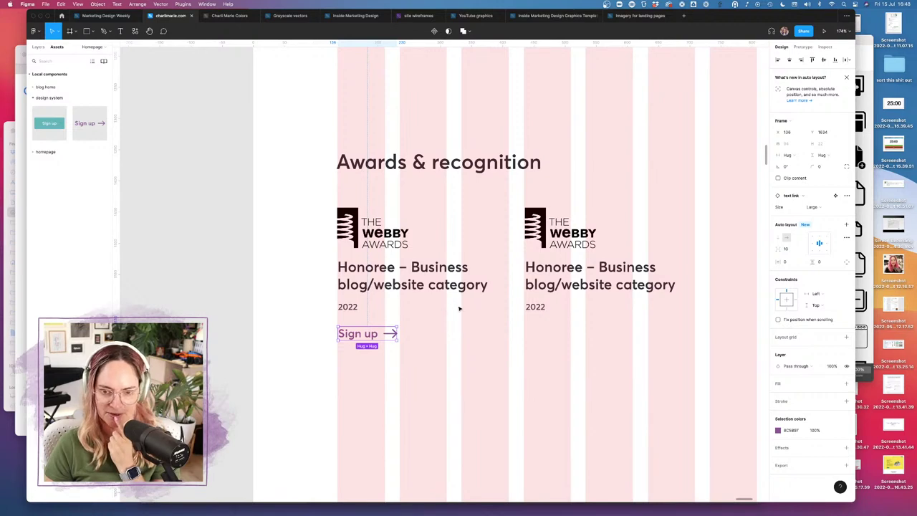
pyautogui.moveTo(339, 513)
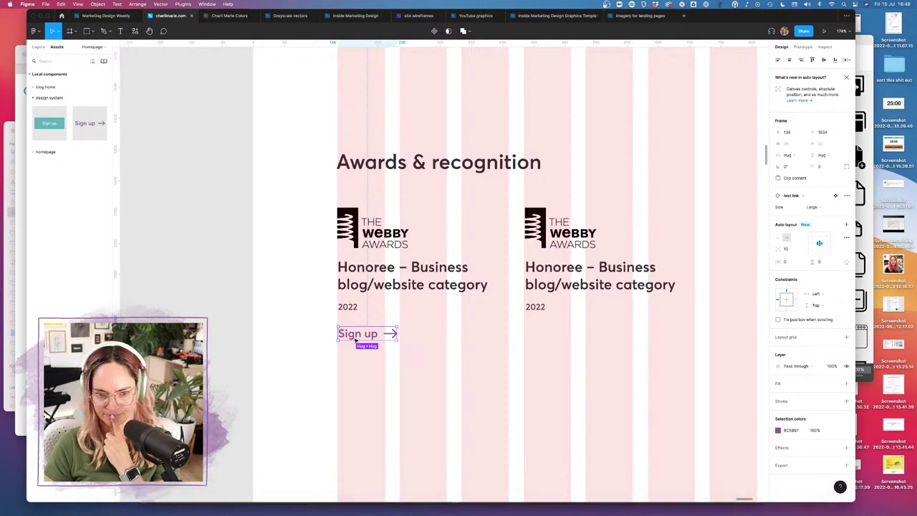
pyautogui.moveTo(147, 502)
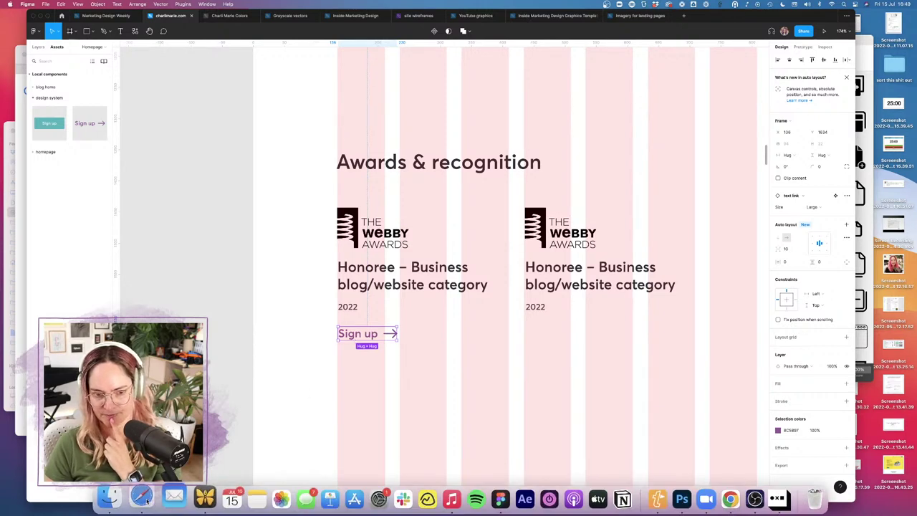
pyautogui.click(147, 500)
pyautogui.click(190, 496)
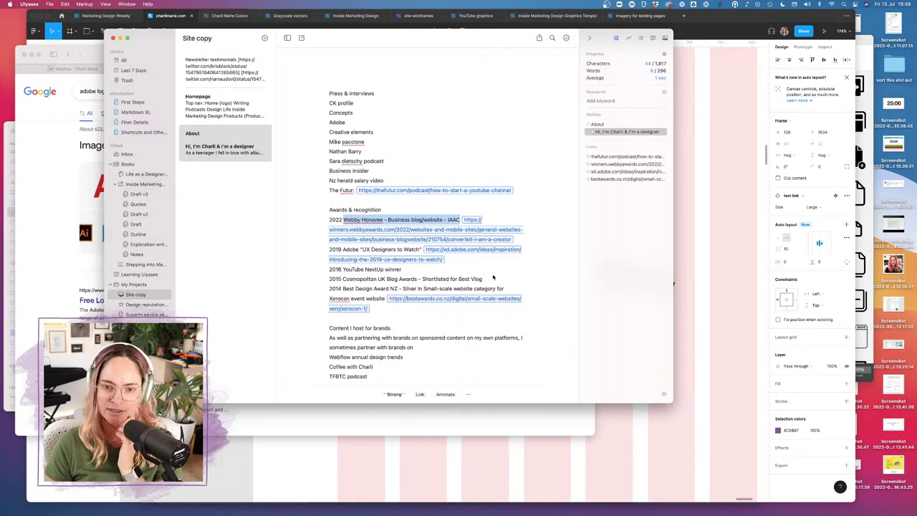
pyautogui.moveTo(492, 277); pyautogui.dragTo(321, 270)
pyautogui.click(308, 275)
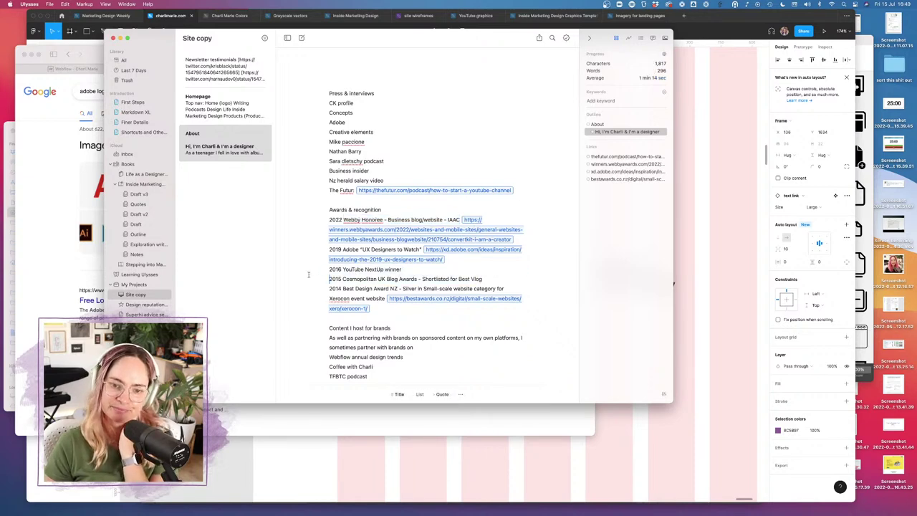
pyautogui.click(409, 476)
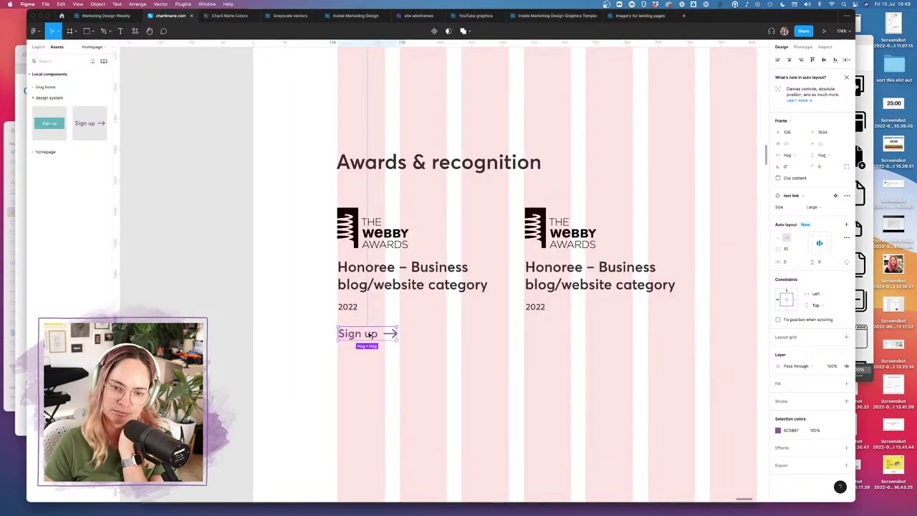
# - Retype the Sign up link text as 'Learn more', then replace it with 'Visit site'
pyautogui.doubleClick(367, 334)
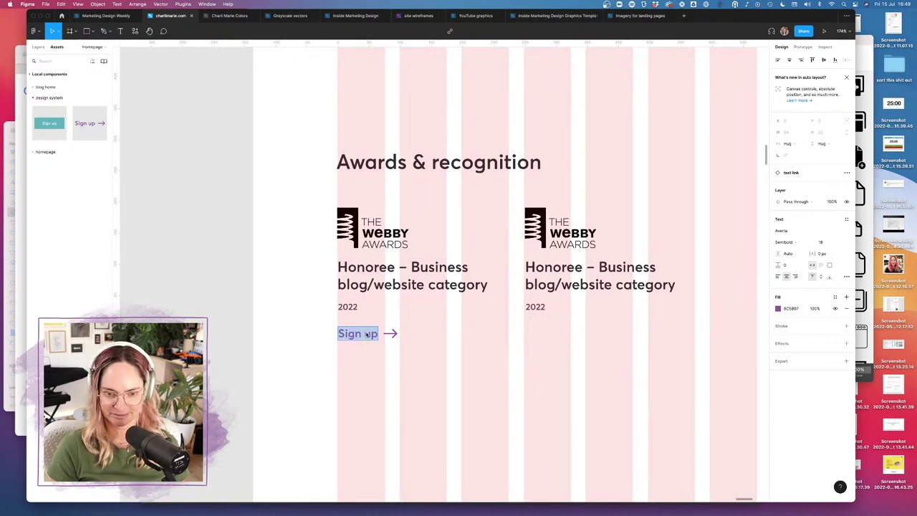
pyautogui.write('Learn more')
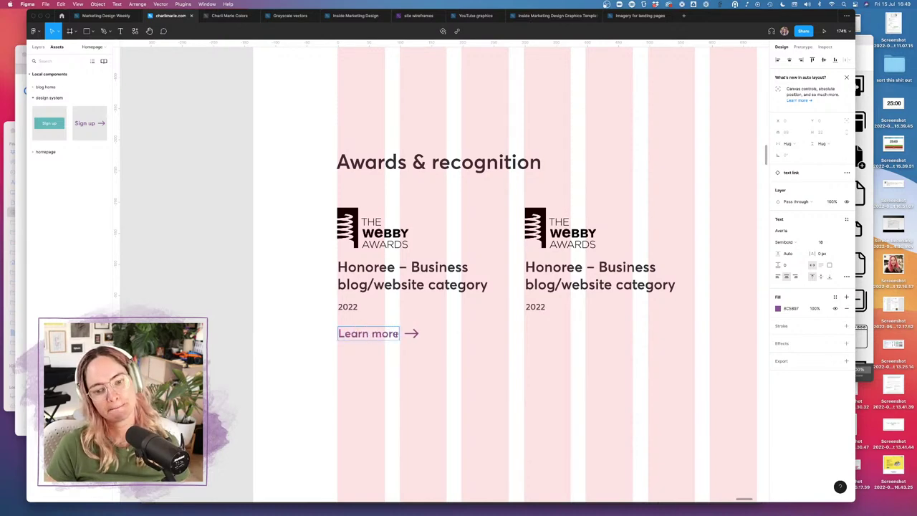
pyautogui.moveTo(399, 334); pyautogui.dragTo(328, 333)
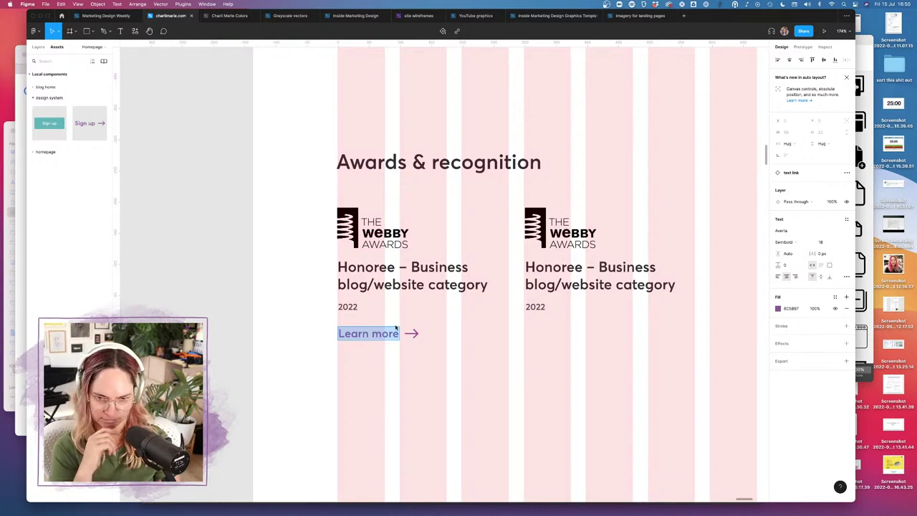
pyautogui.write('Visit si')
pyautogui.write('te')
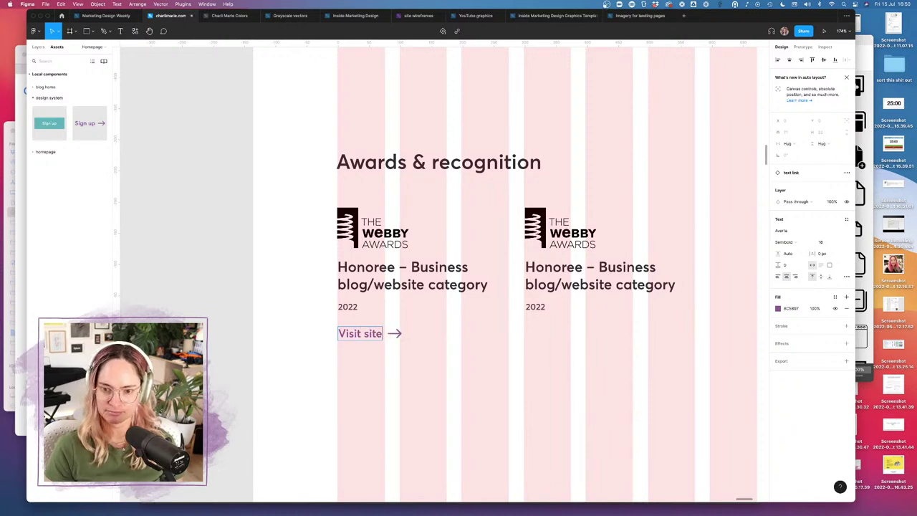
pyautogui.press('Escape')
pyautogui.click(486, 348)
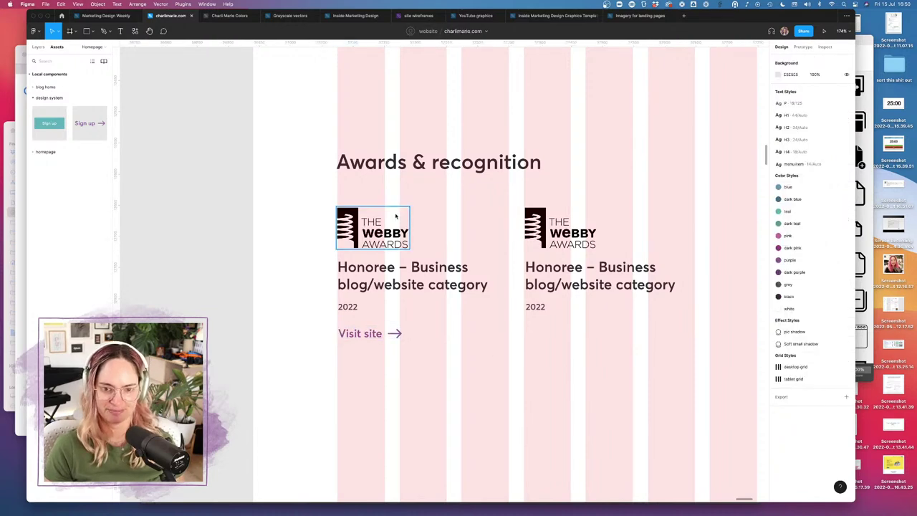
# - Open the first Adobe logo image result's full-size Wikipedia page and right-click the logo
pyautogui.click(20, 194)
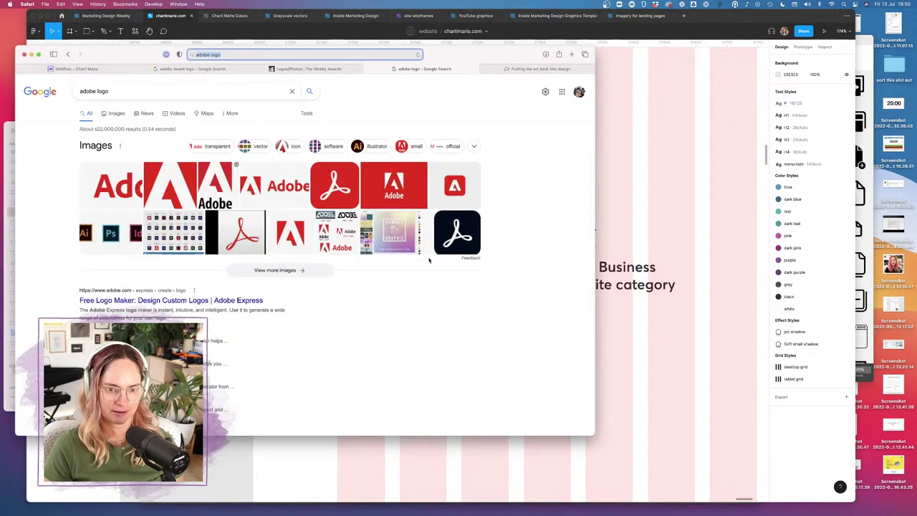
pyautogui.click(118, 183)
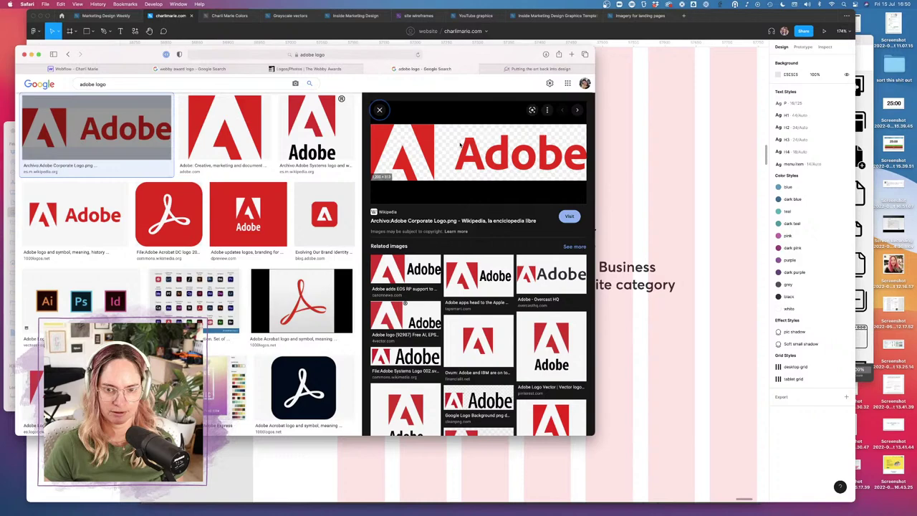
pyautogui.click(461, 146)
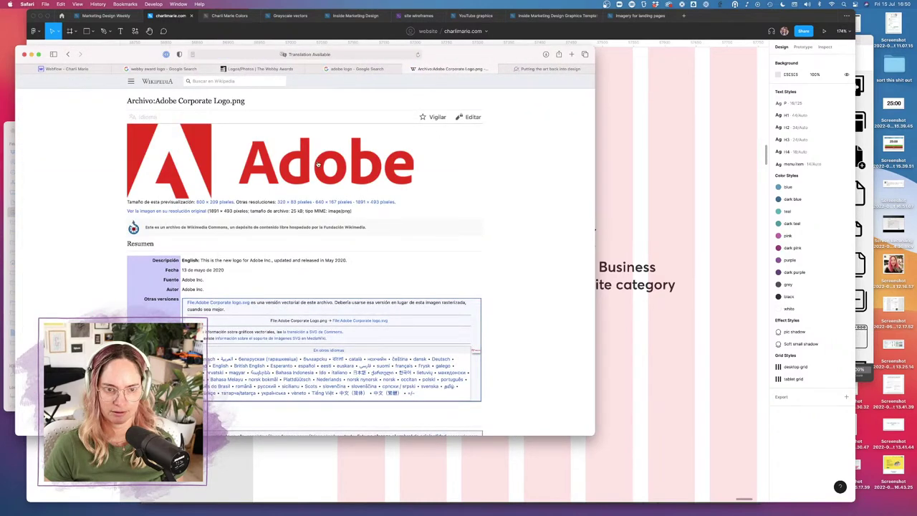
pyautogui.rightClick(318, 164)
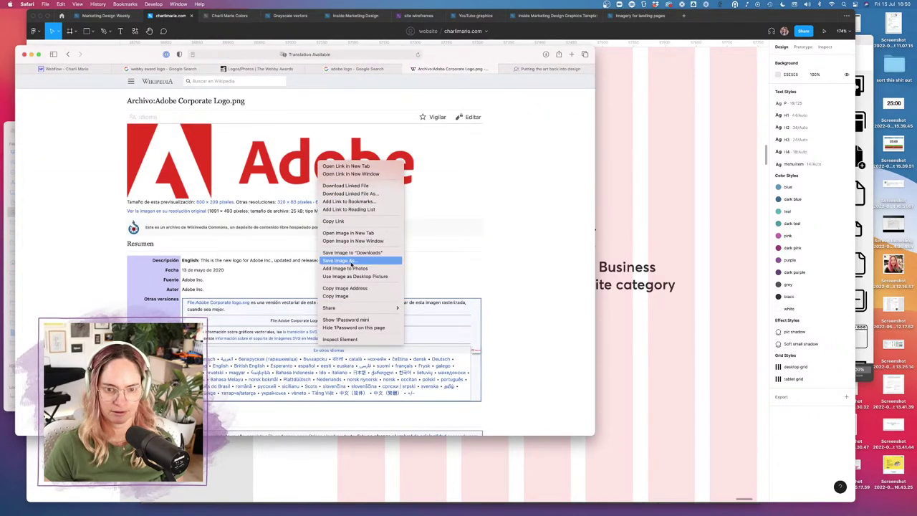
# - Copy the Adobe logo, paste it into Figma and shrink it to sit below 2022
pyautogui.click(336, 296)
pyautogui.click(689, 216)
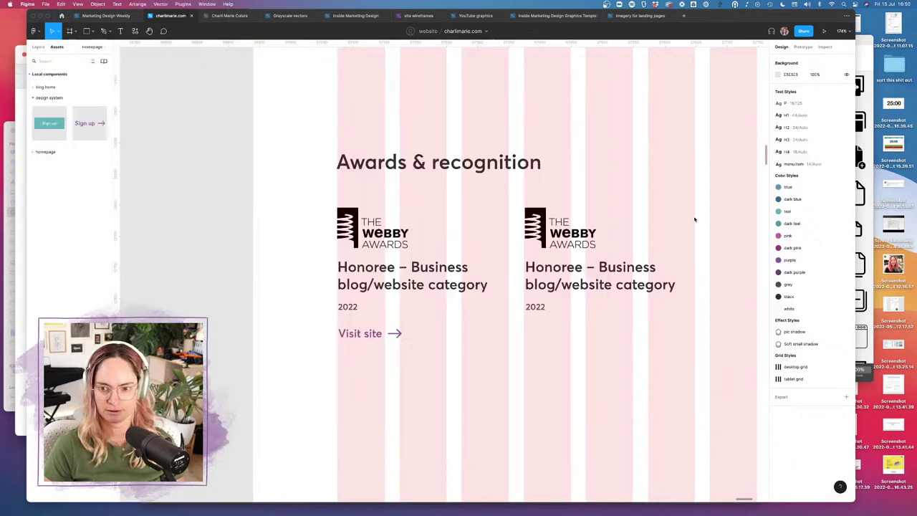
pyautogui.press('super+v')
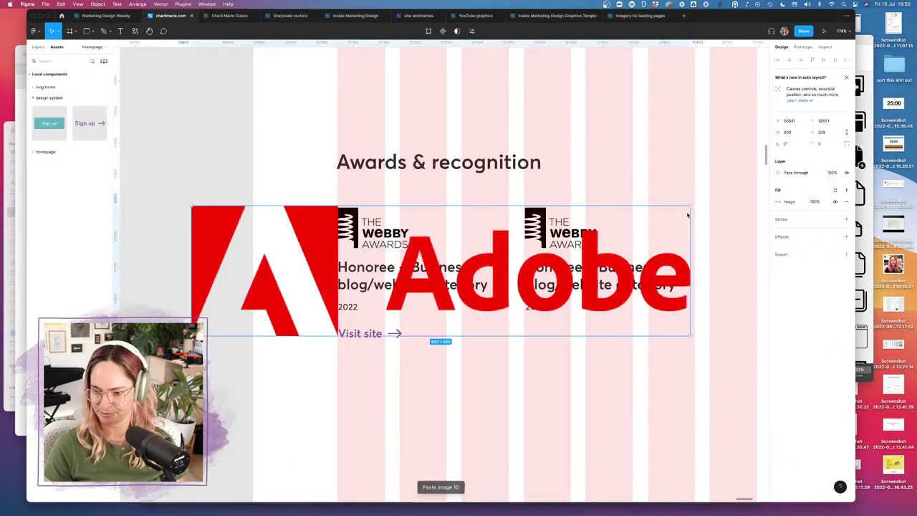
pyautogui.moveTo(190, 207); pyautogui.dragTo(524, 292)
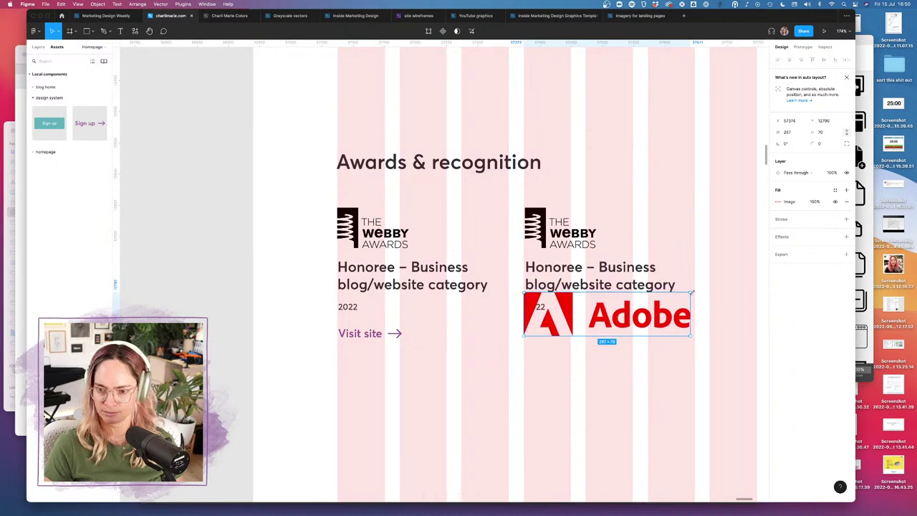
pyautogui.moveTo(689, 293); pyautogui.dragTo(608, 318)
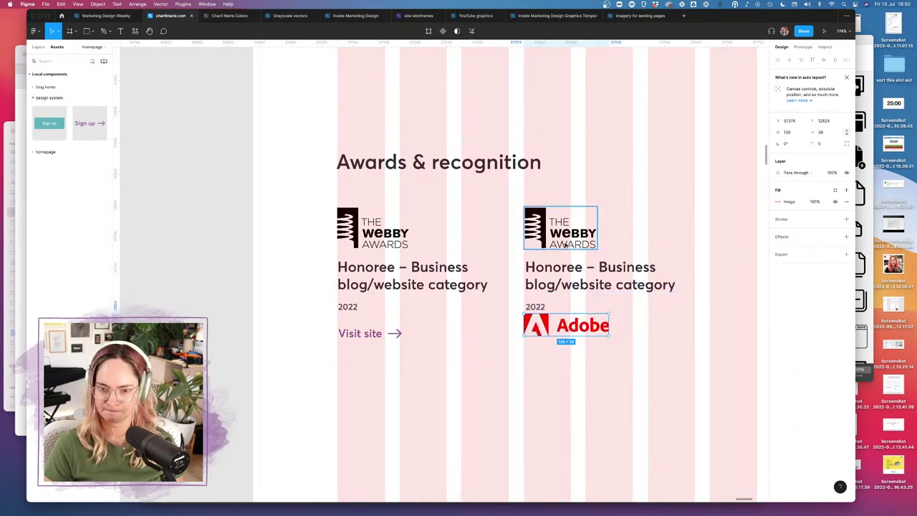
# - Change the right card's heading to 'UX Designers to watch list', fixing a typo
pyautogui.doubleClick(594, 276)
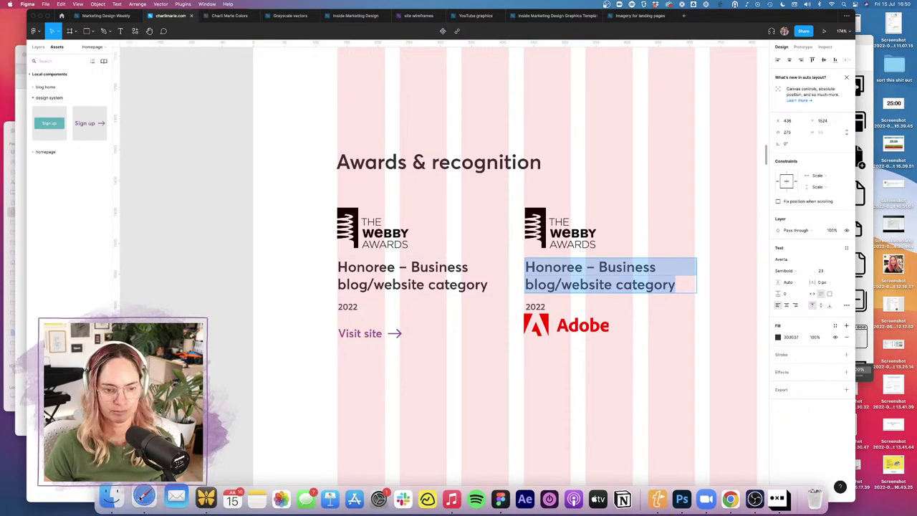
pyautogui.write('UX Designersd t')
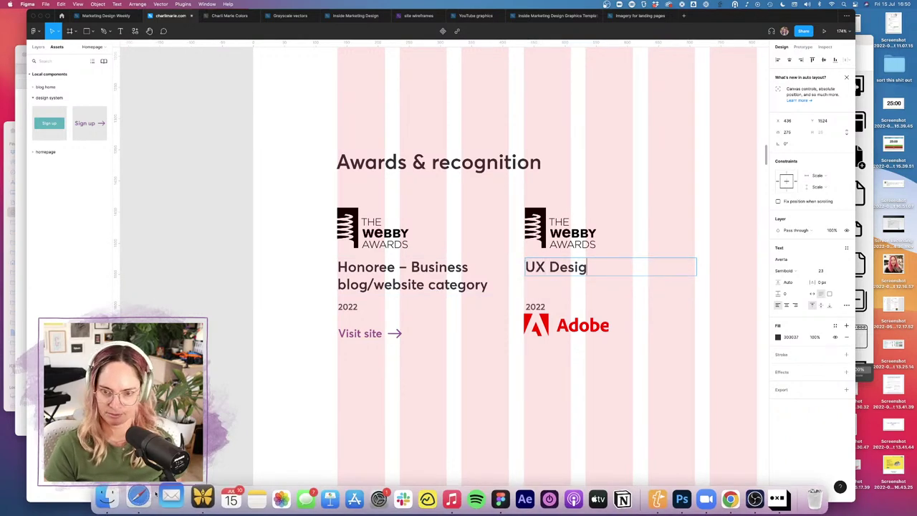
pyautogui.press('BackSpace')
pyautogui.press('BackSpace')
pyautogui.press('BackSpace')
pyautogui.write('to watch')
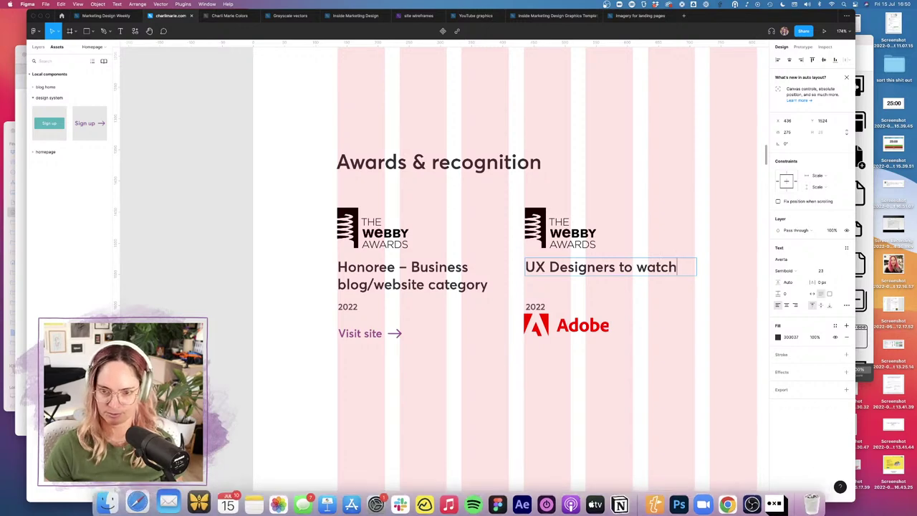
pyautogui.write(' list')
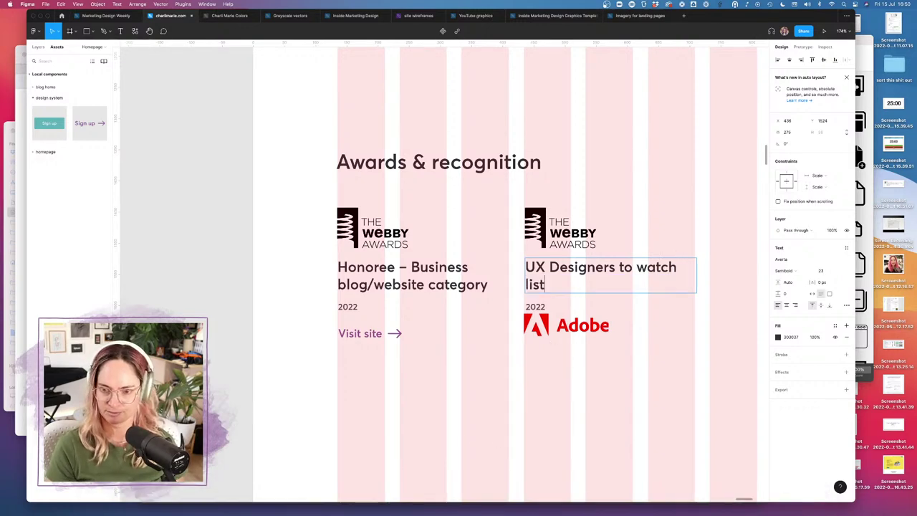
pyautogui.press('Escape')
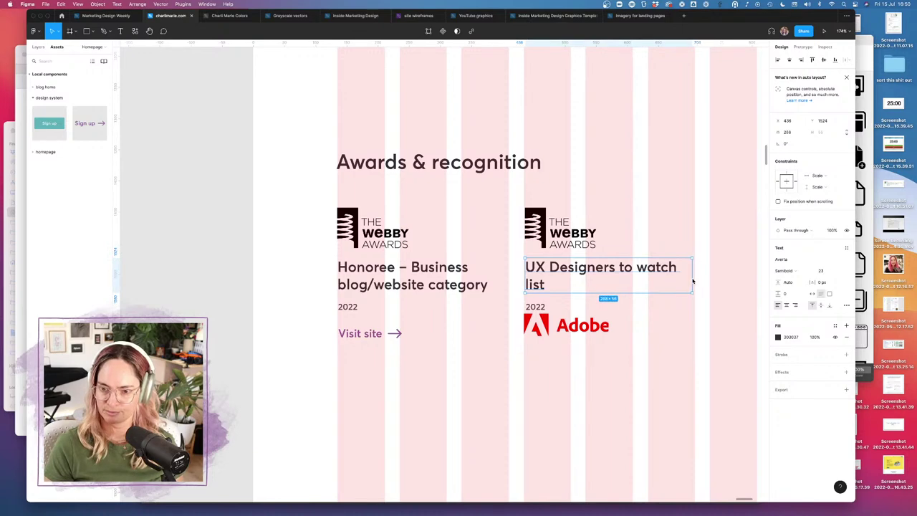
pyautogui.click(665, 343)
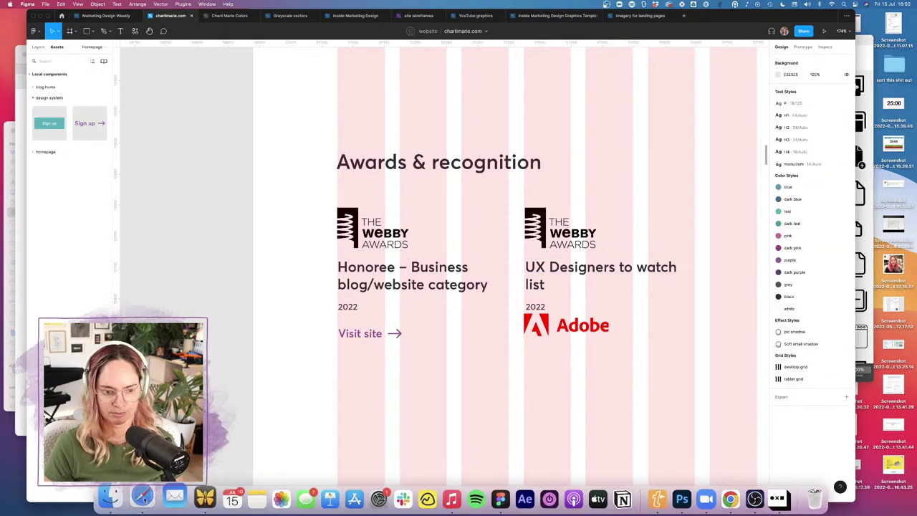
# - Set the year to 2019 and swap the Webby logo for the Adobe logo
pyautogui.click(535, 307)
pyautogui.write('20')
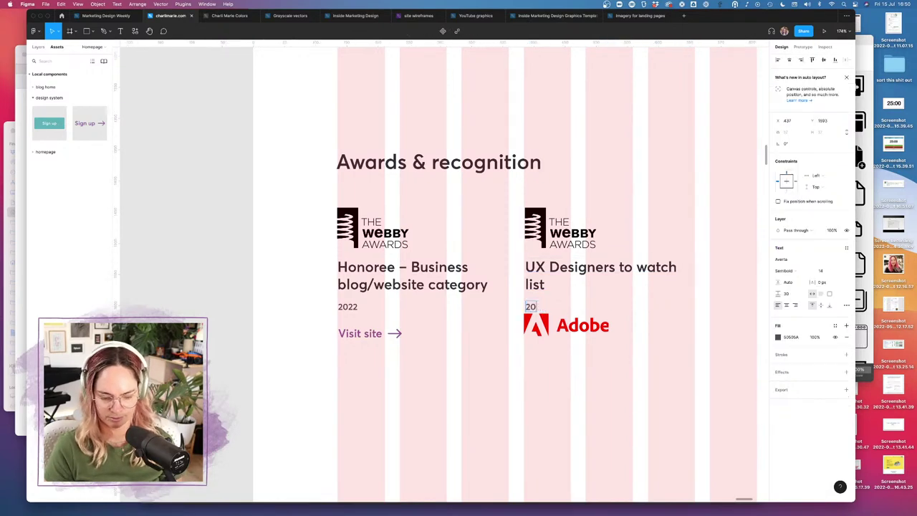
pyautogui.write('18')
pyautogui.press('BackSpace')
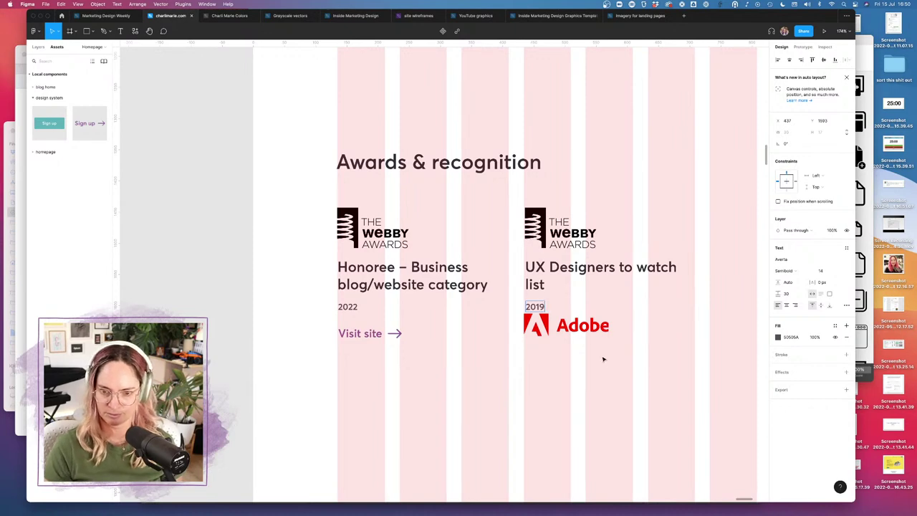
pyautogui.click(559, 228)
pyautogui.press('Delete')
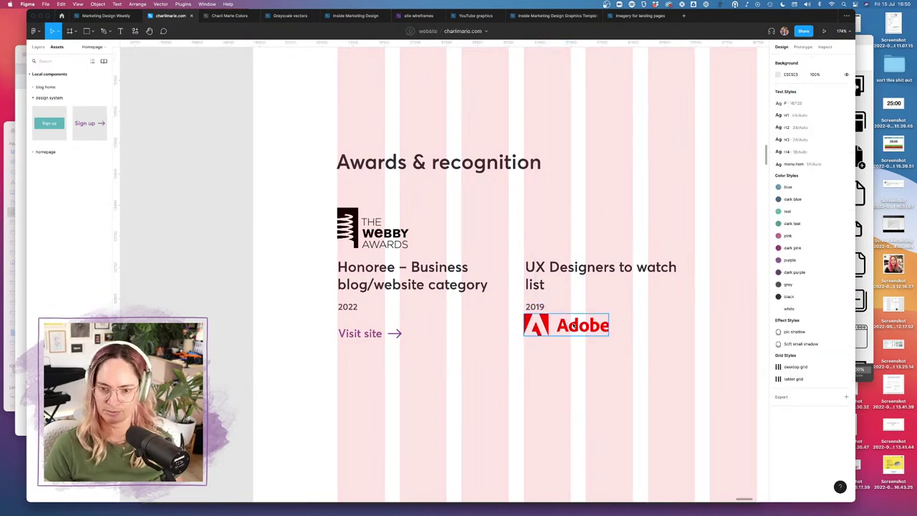
pyautogui.moveTo(573, 325); pyautogui.dragTo(573, 233)
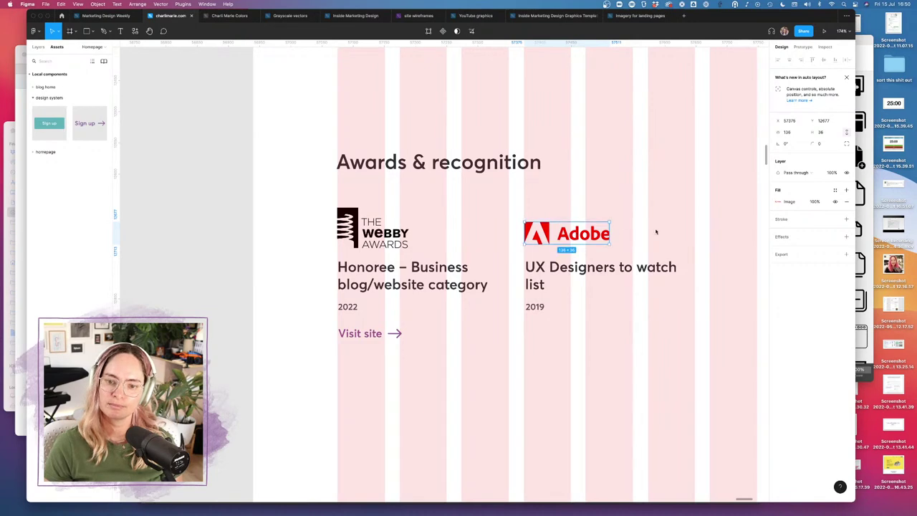
# - Copy the Visit site link under 2019, retype it as 'View list', then view the site copy
pyautogui.click(362, 333)
pyautogui.moveTo(362, 324); pyautogui.dragTo(549, 341)
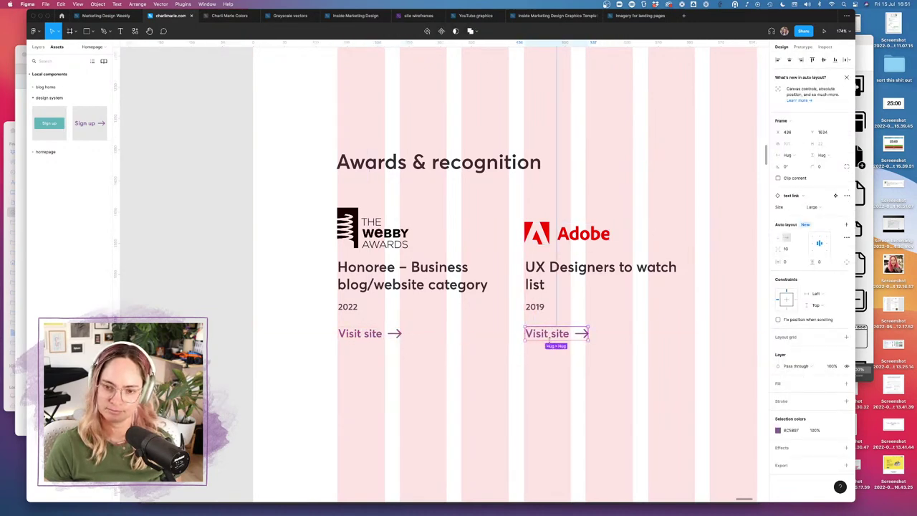
pyautogui.press('Return')
pyautogui.press('Return')
pyautogui.write('V')
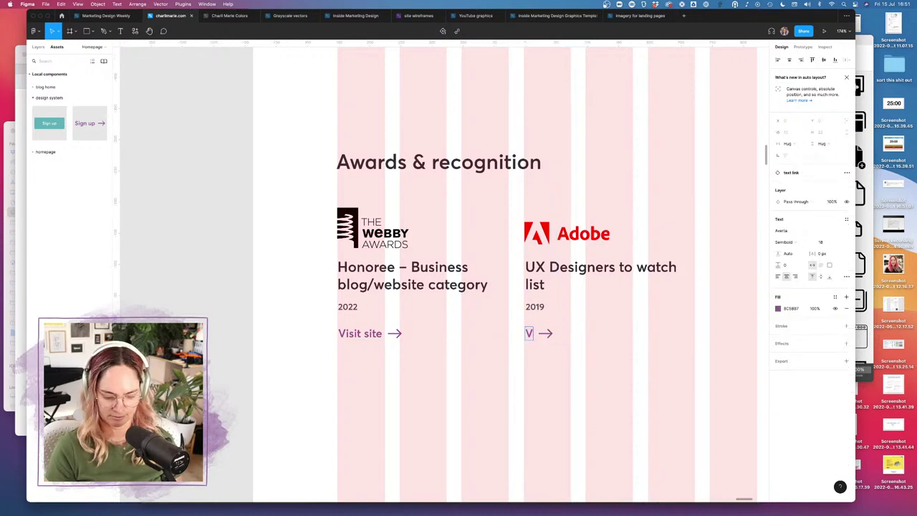
pyautogui.write('iew list')
pyautogui.click(635, 363)
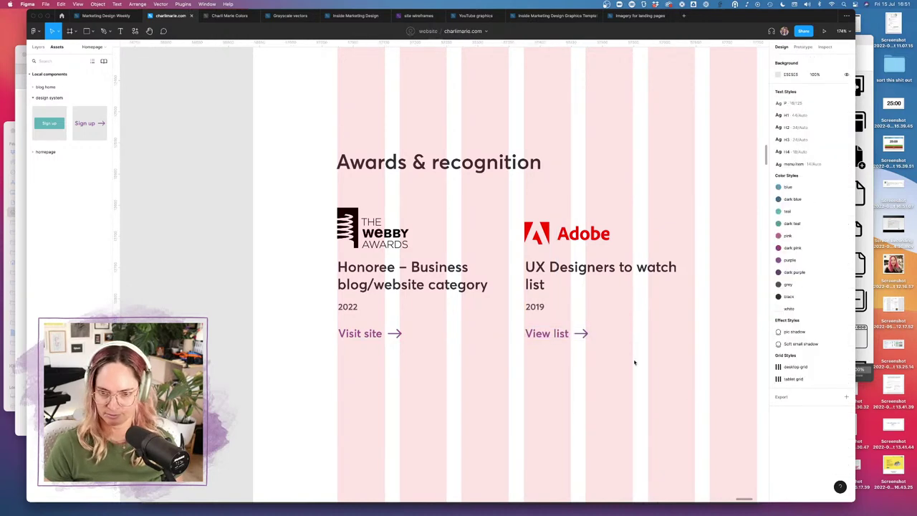
pyautogui.moveTo(218, 510)
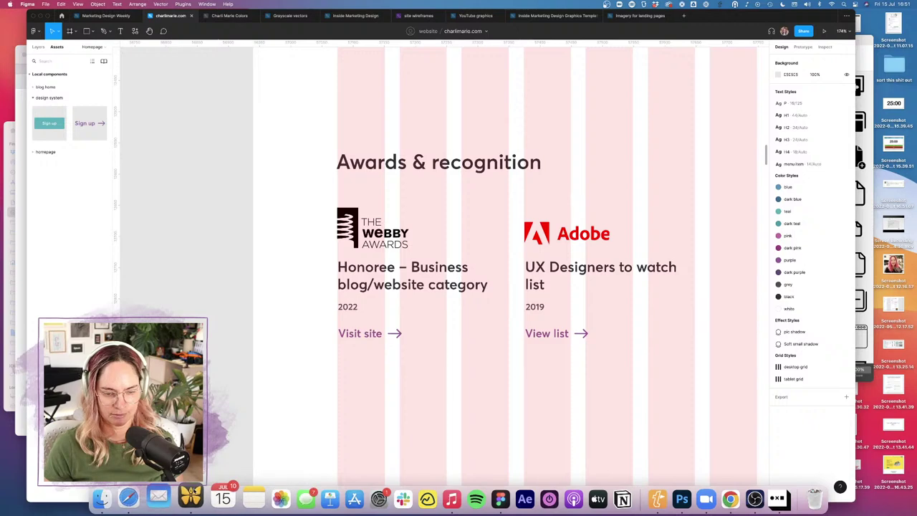
pyautogui.click(182, 497)
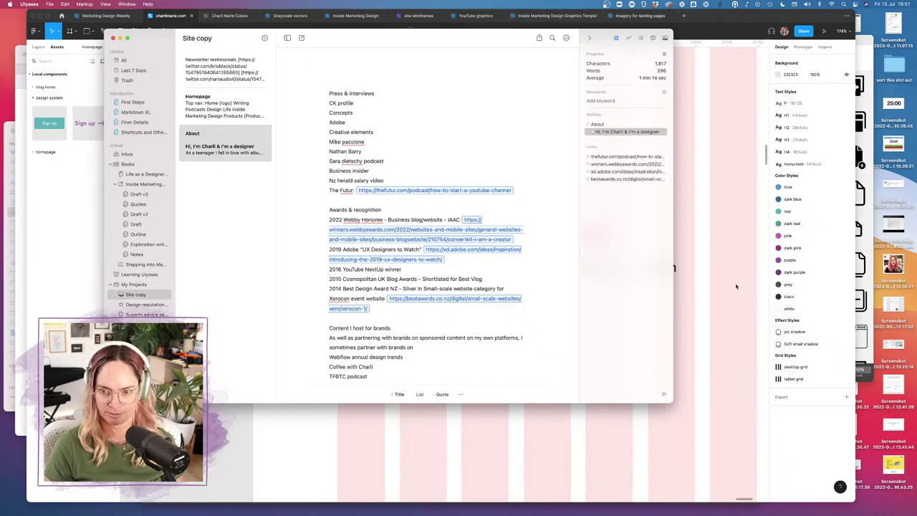
# - Review the awards cards, check the Adobe logo page, and hide layout grids with Ctrl+G
pyautogui.click(736, 286)
pyautogui.hscroll(5, 699, 272)
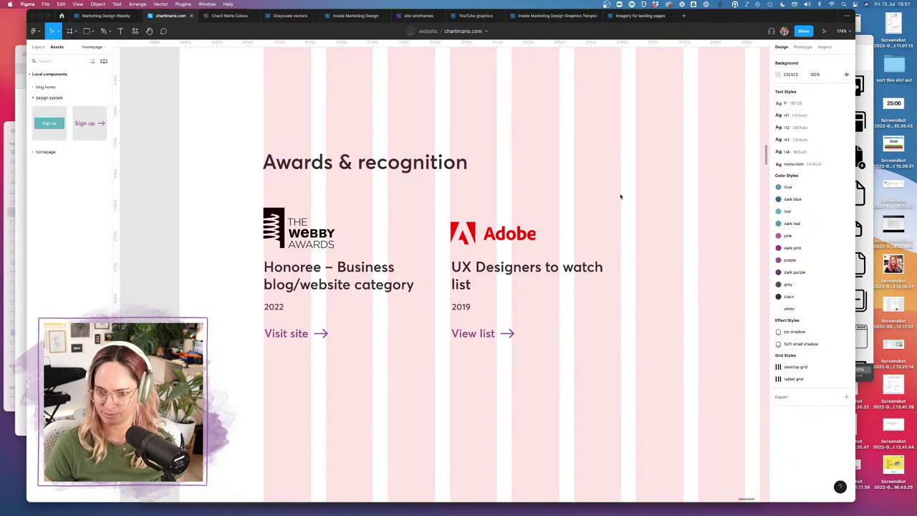
pyautogui.hscroll(2, 620, 197)
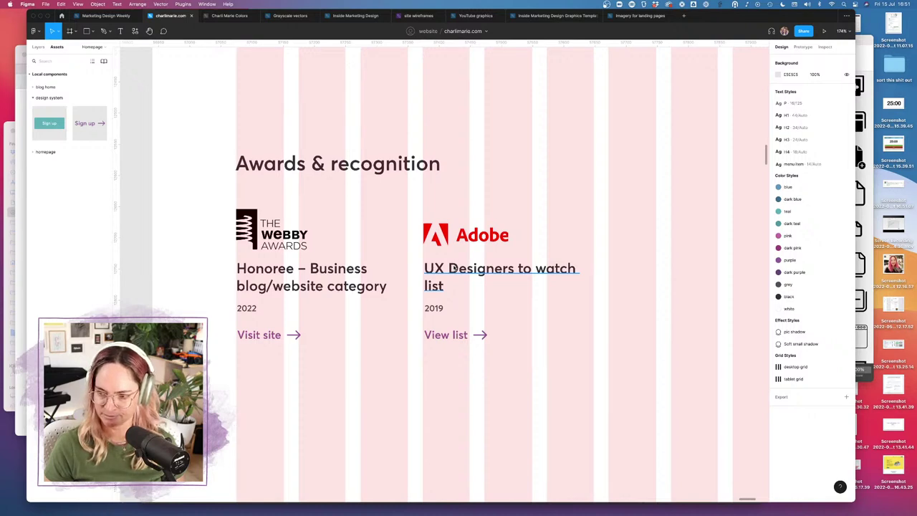
pyautogui.click(142, 495)
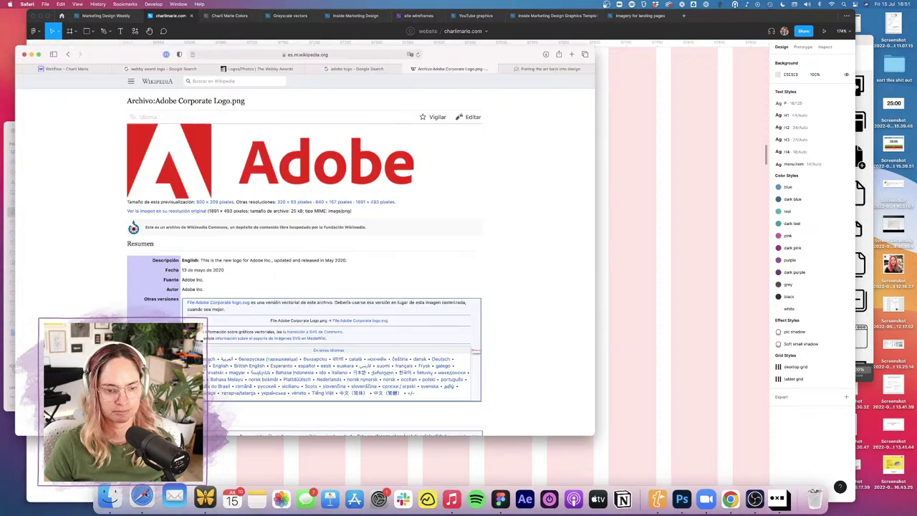
pyautogui.click(638, 202)
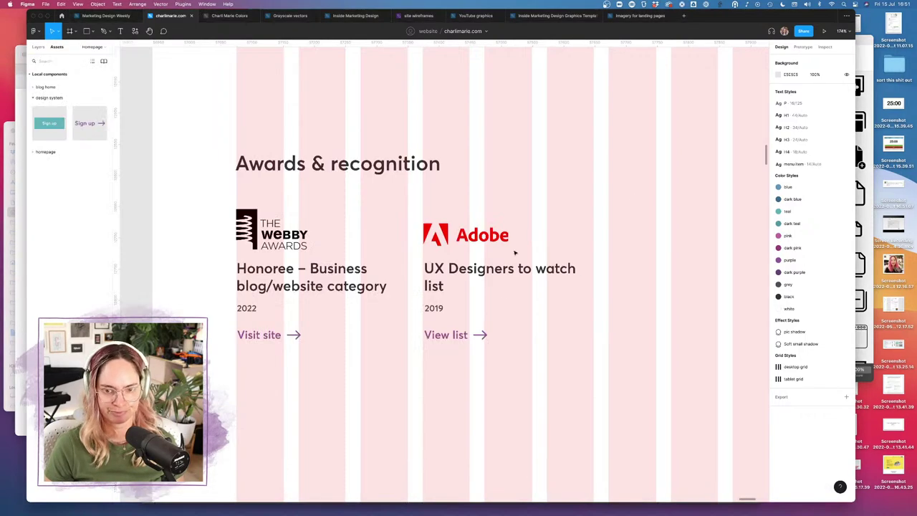
pyautogui.hotkey('ctrl', 'g')
pyautogui.hotkey('ctrl', 'g')
pyautogui.hotkey('ctrl', 'g')
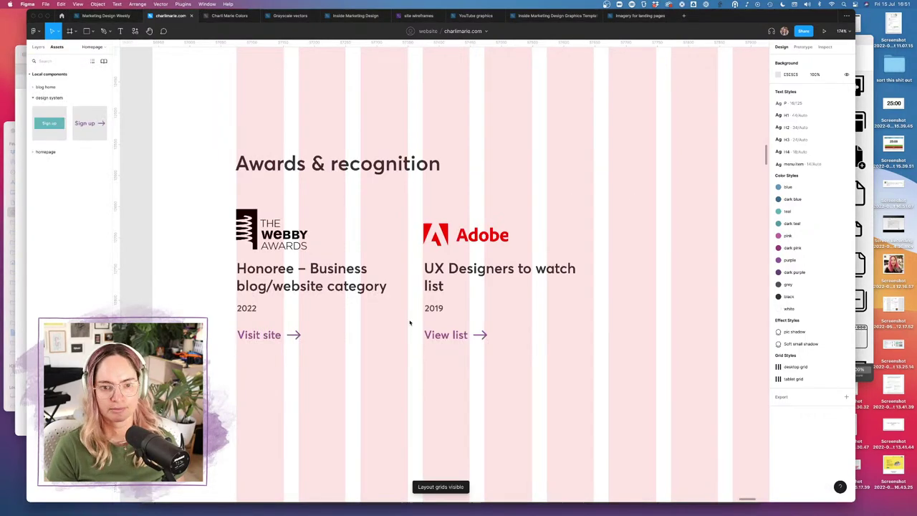
# - Check the Ulysses site copy again, then bring Safari forward for a new search
pyautogui.moveTo(214, 510)
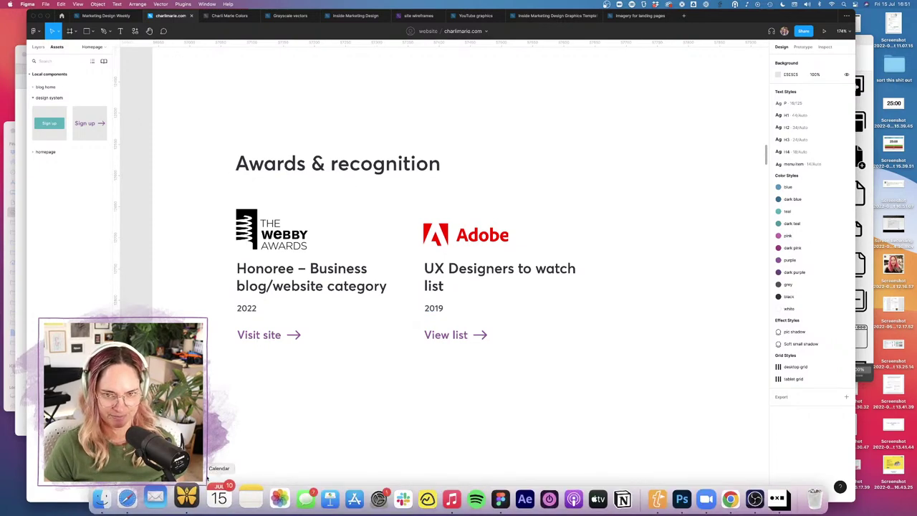
pyautogui.click(189, 495)
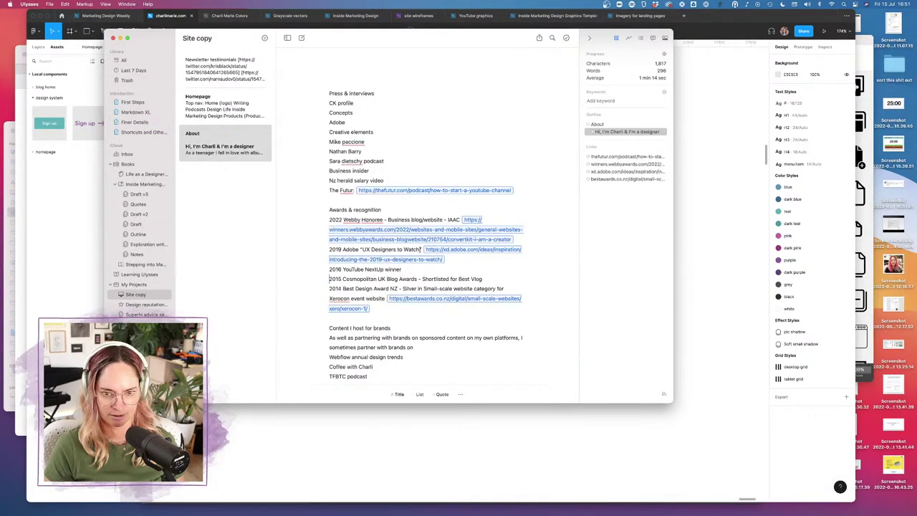
pyautogui.click(704, 274)
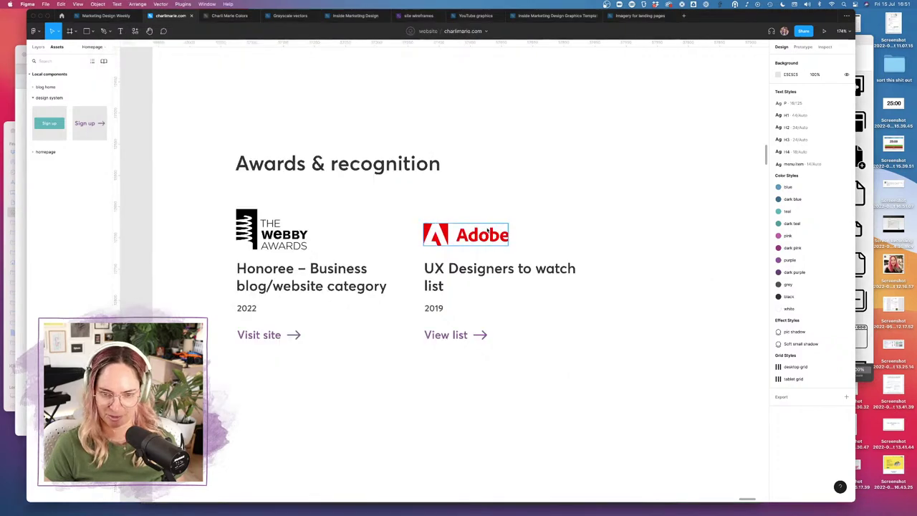
pyautogui.click(18, 388)
pyautogui.click(337, 55)
# - Image-search 'youtube logo', open the first result's page and copy the logo image
pyautogui.write('y')
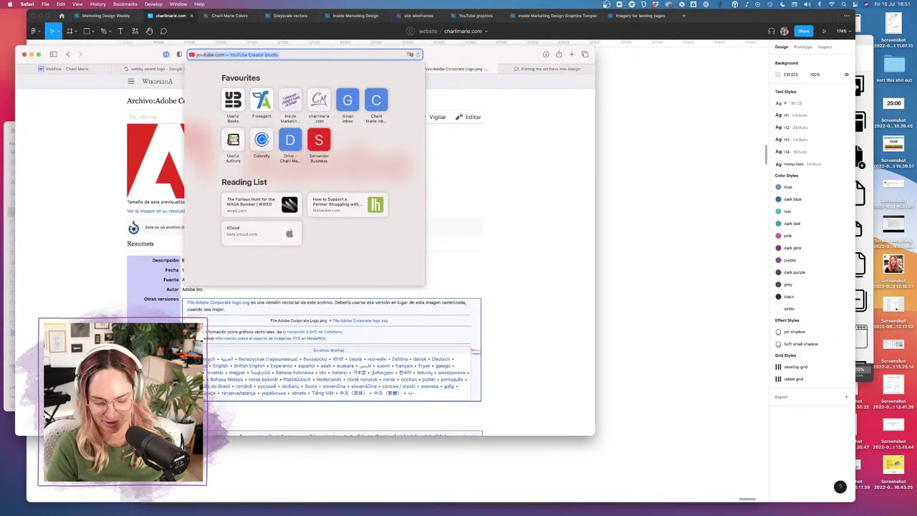
pyautogui.write('outube logo')
pyautogui.press('Return')
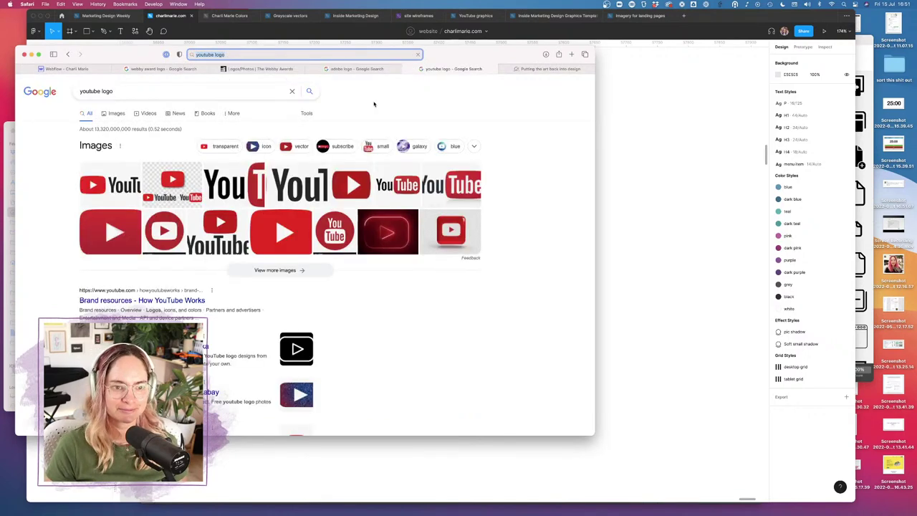
pyautogui.click(114, 113)
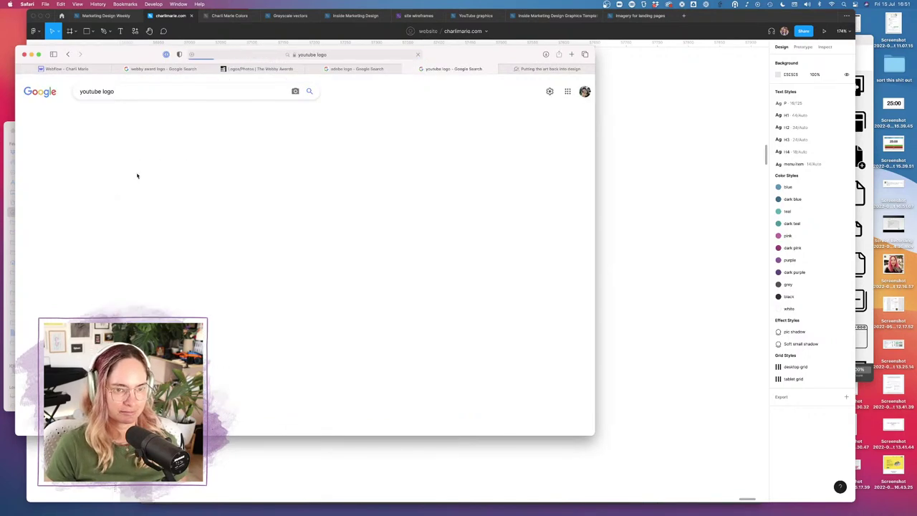
pyautogui.click(80, 183)
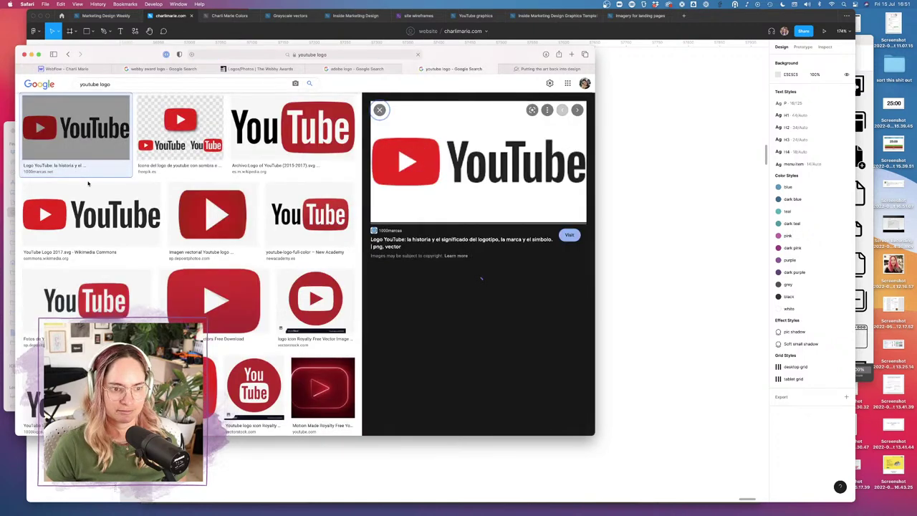
pyautogui.click(478, 159)
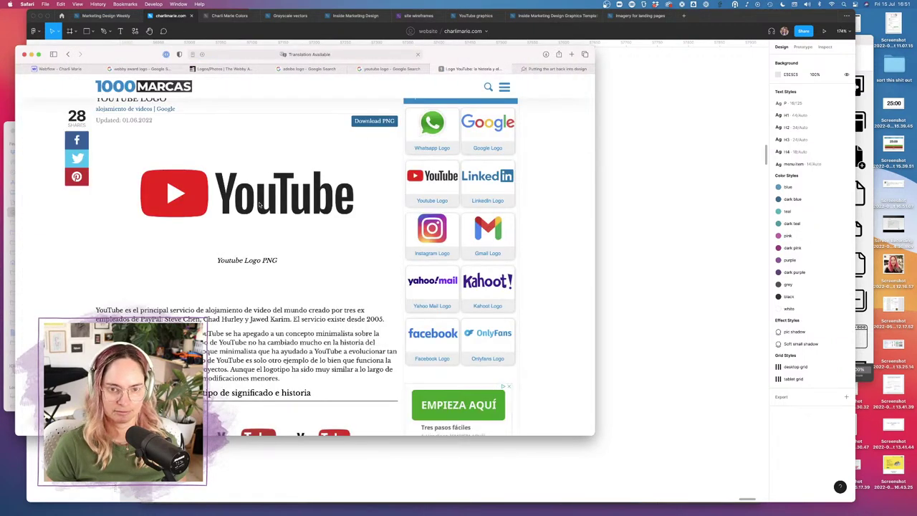
pyautogui.rightClick(260, 204)
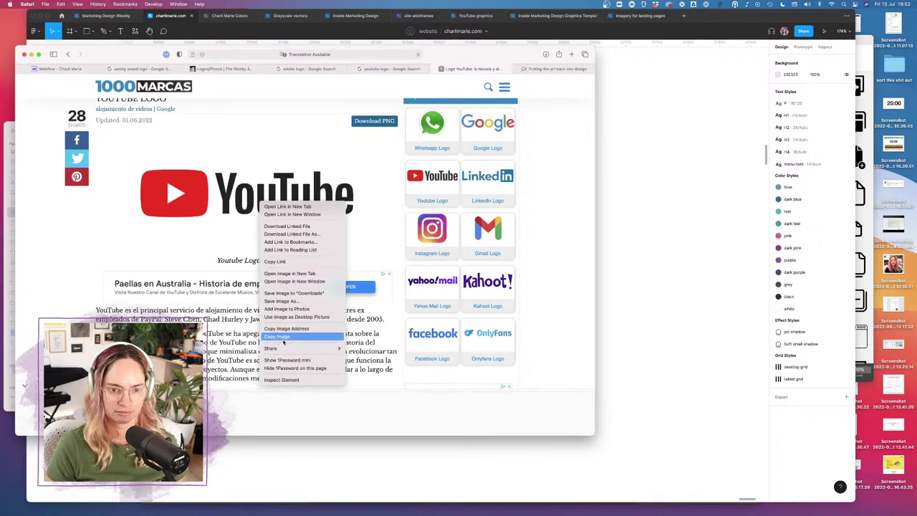
pyautogui.click(278, 335)
pyautogui.click(695, 261)
# - Paste the YouTube logo into Figma and shrink it to about 189×112
pyautogui.press('super+v')
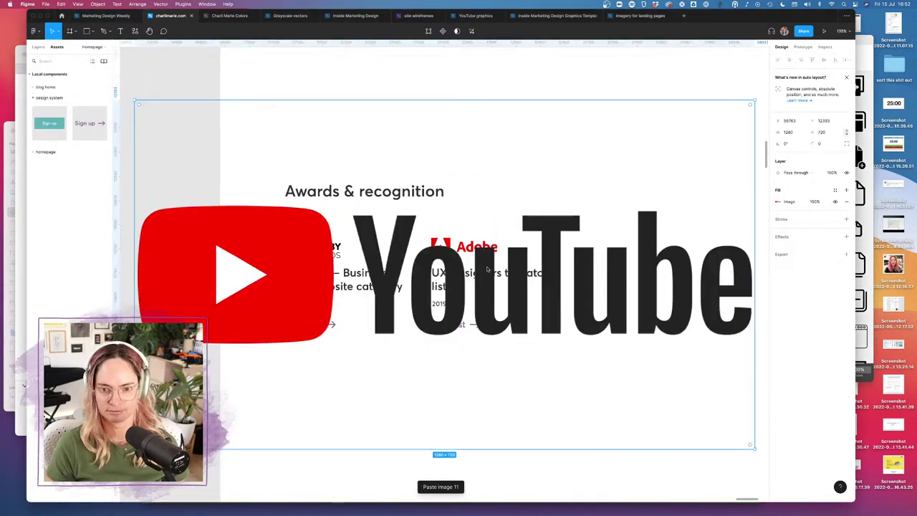
pyautogui.scroll(-3, 304, 166)
pyautogui.moveTo(300, 164); pyautogui.dragTo(576, 320)
pyautogui.scroll(3, 588, 307)
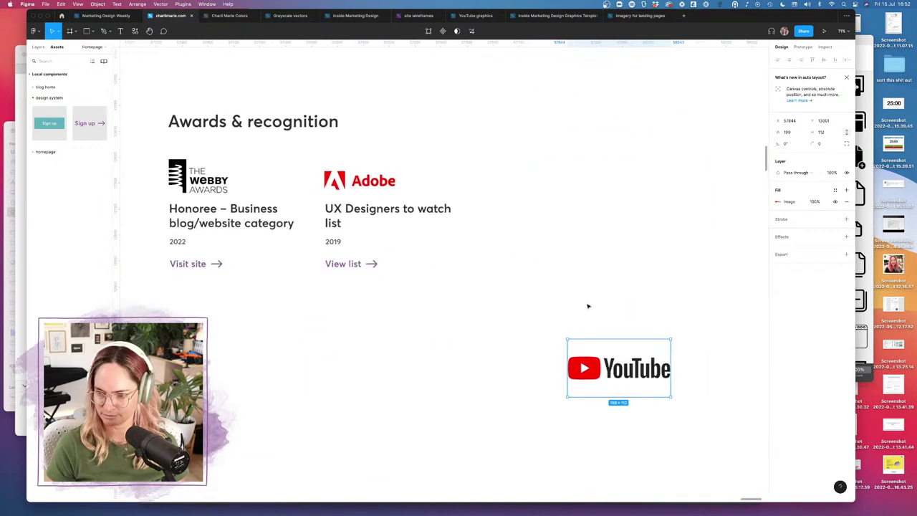
# - With layout grids shown again, duplicate the Adobe award card into the third column
pyautogui.moveTo(319, 156); pyautogui.dragTo(489, 309)
pyautogui.hotkey('ctrl', 'g')
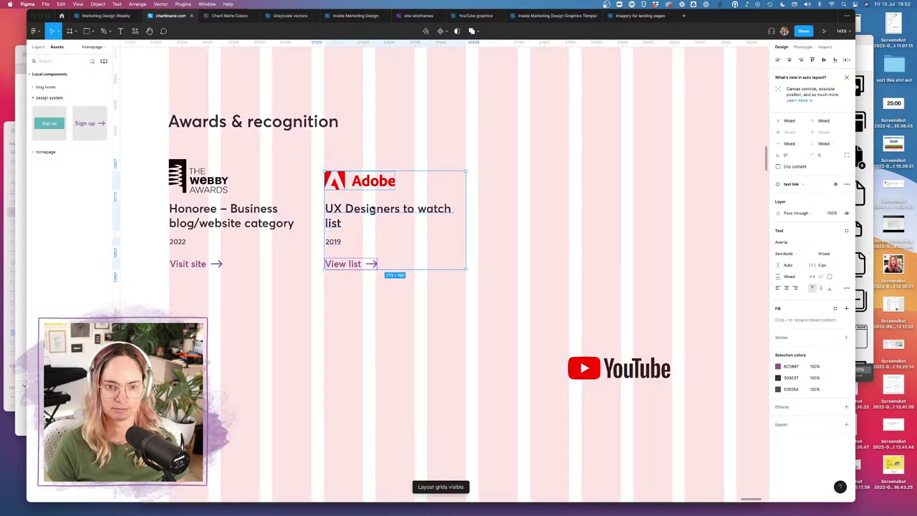
pyautogui.moveTo(340, 209); pyautogui.dragTo(494, 213)
pyautogui.click(627, 250)
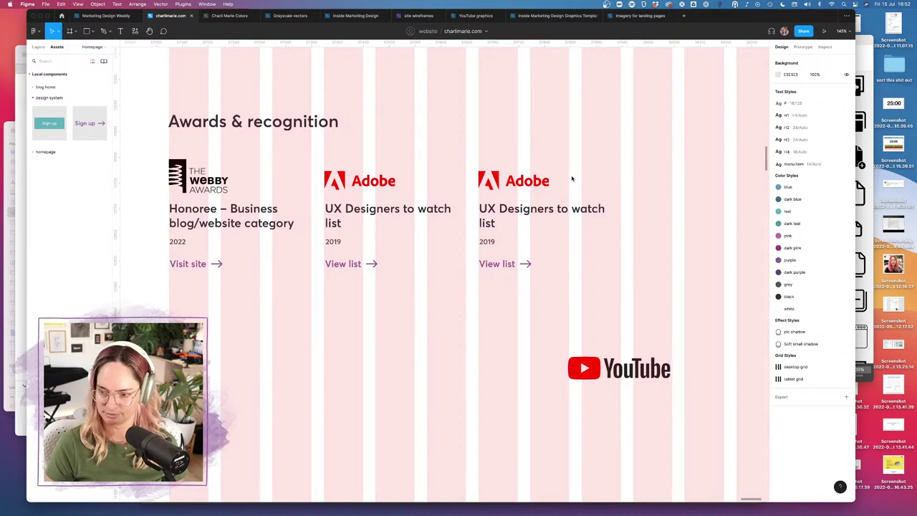
# - Place the YouTube logo in the third card's logo spot and delete the copied Adobe logo
pyautogui.click(540, 180)
pyautogui.moveTo(639, 371); pyautogui.dragTo(561, 164)
pyautogui.moveTo(497, 189); pyautogui.dragTo(530, 185)
pyautogui.click(484, 180)
pyautogui.press('Delete')
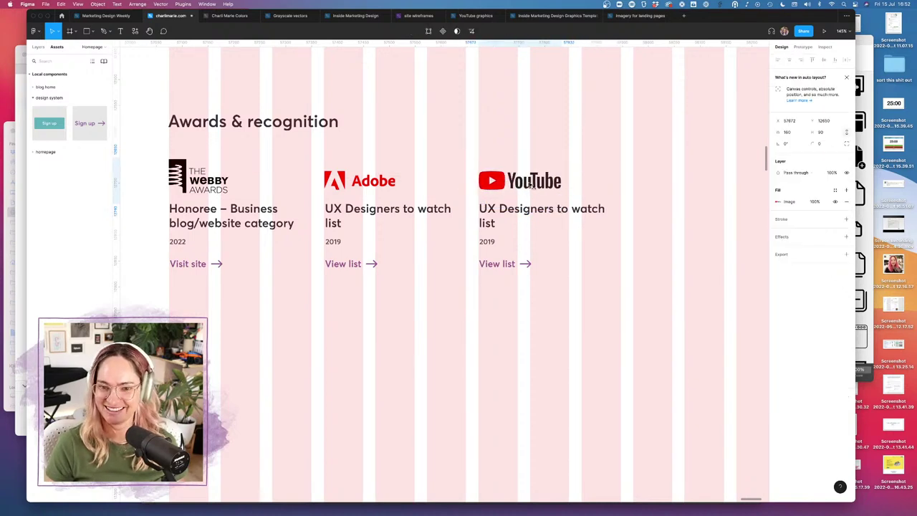
# - Retitle the third card 'YouTube NextUp winner' and prefix the second card's title with 'Adobe'
pyautogui.doubleClick(529, 209)
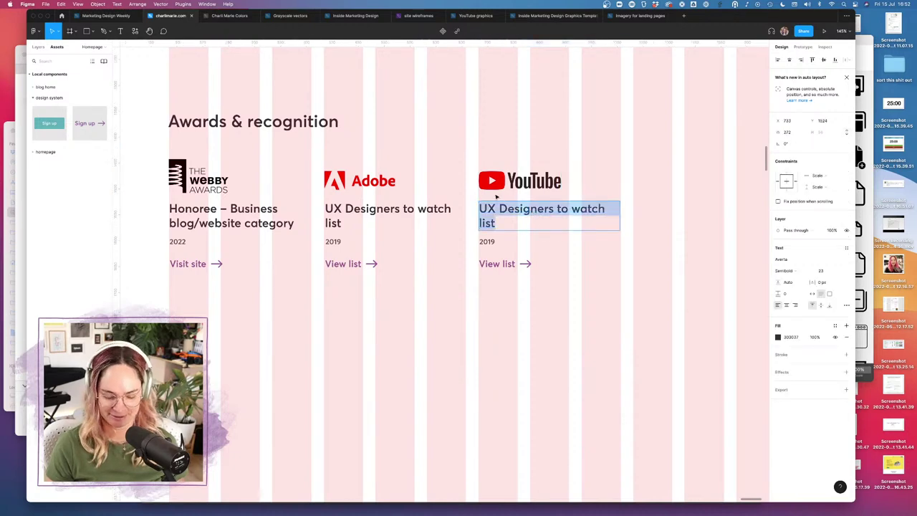
pyautogui.write('YouTube')
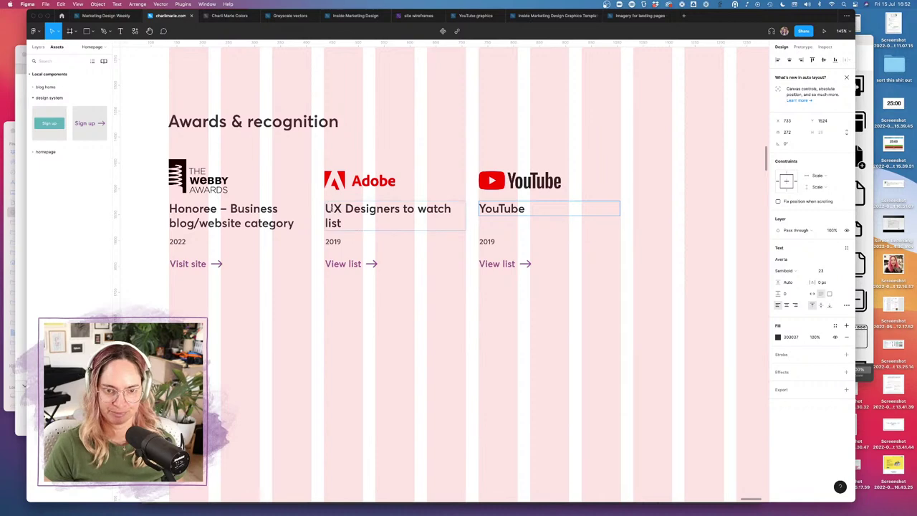
pyautogui.click(333, 209)
pyautogui.doubleClick(326, 208)
pyautogui.write('Addb')
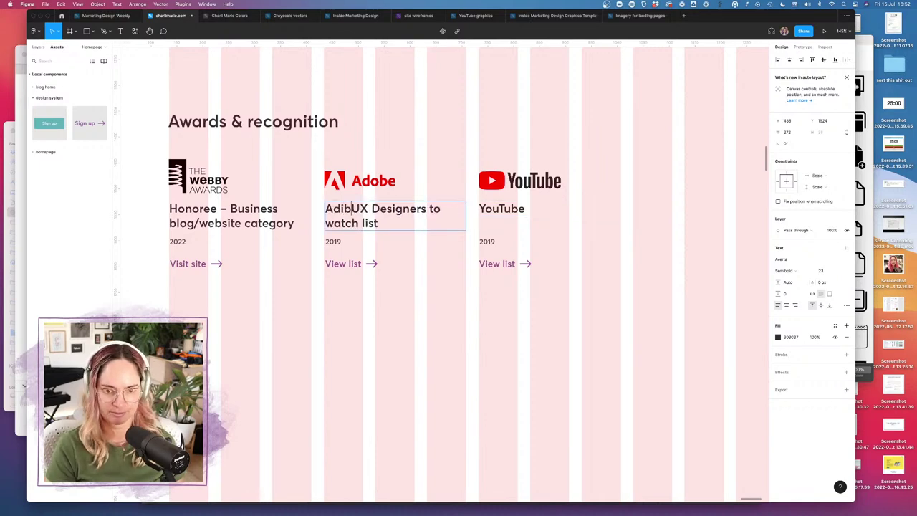
pyautogui.press('BackSpace')
pyautogui.press('BackSpace')
pyautogui.write('obe ')
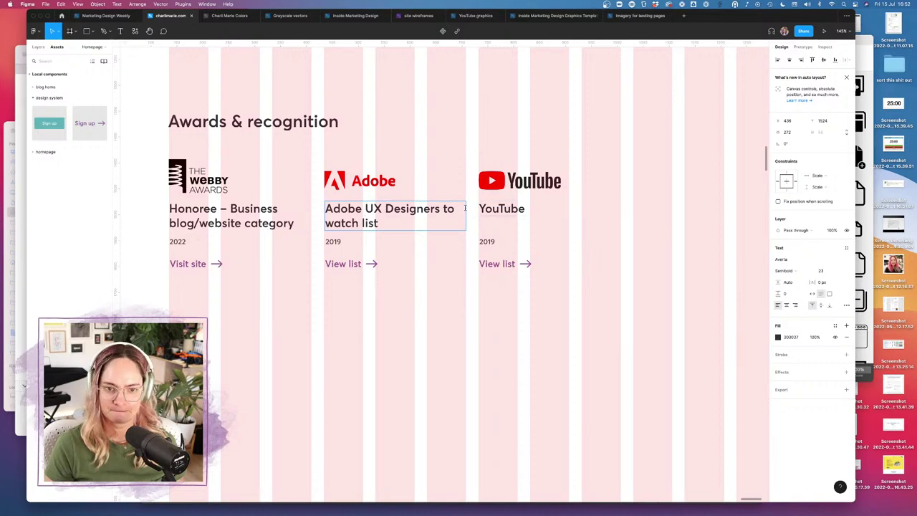
pyautogui.write('"')
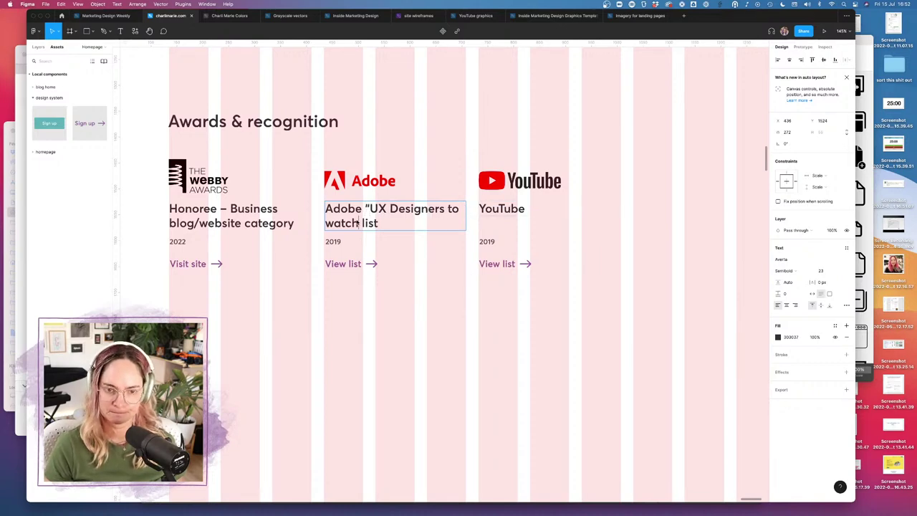
pyautogui.write('"')
pyautogui.click(530, 209)
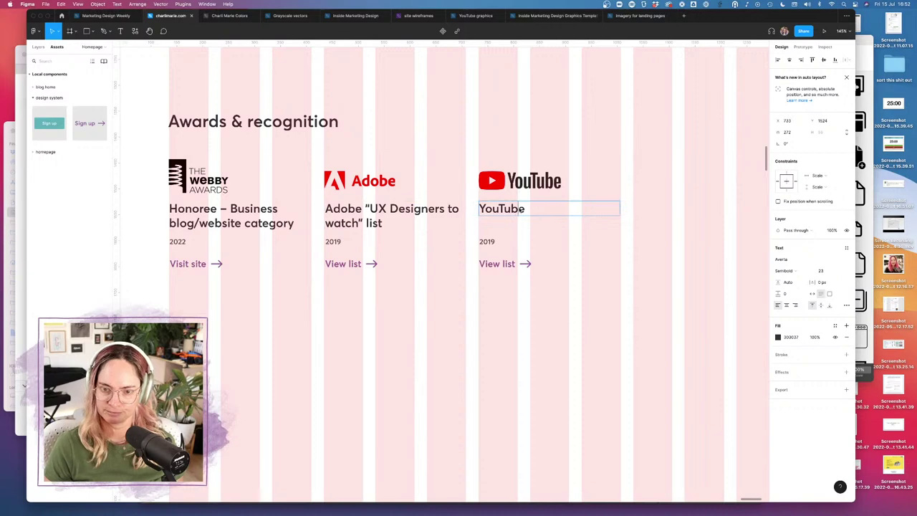
pyautogui.write('NextU')
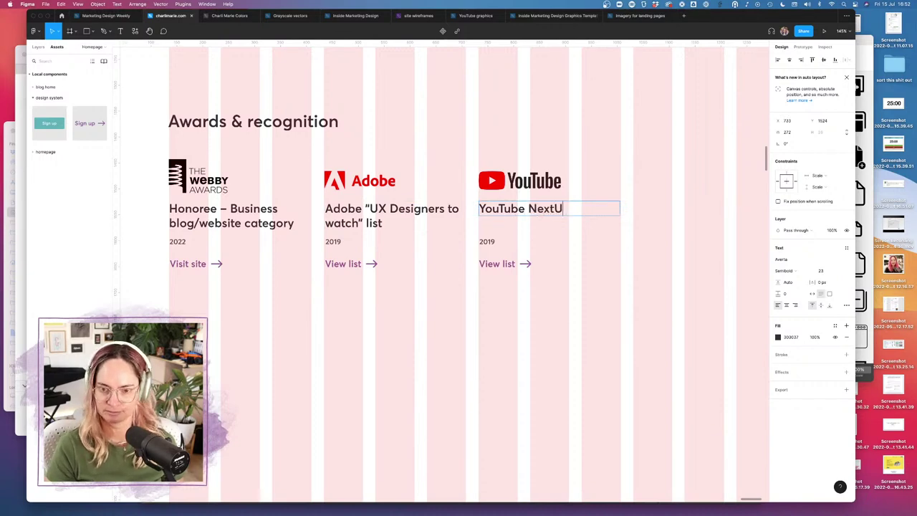
pyautogui.write('Ip winner')
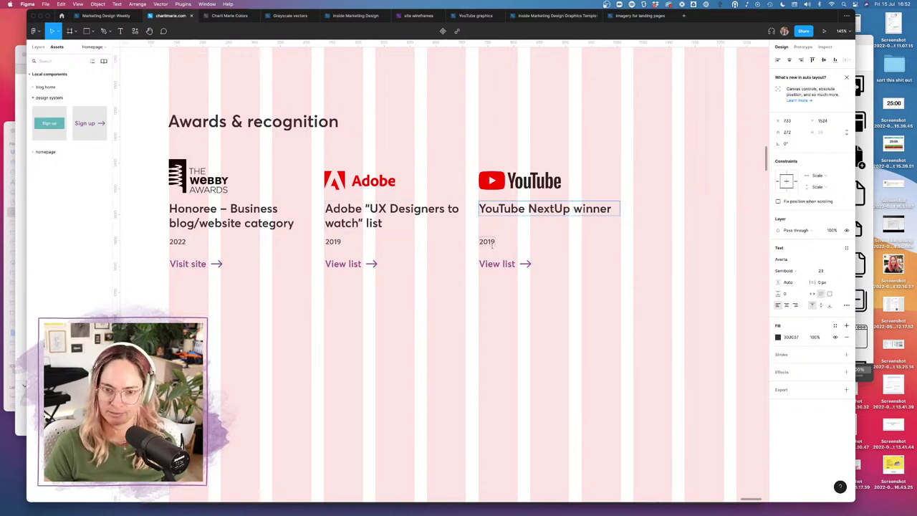
# - Change the YouTube card's year to 2016 and its link to 'Watch vlog'
pyautogui.doubleClick(489, 242)
pyautogui.press('BackSpace')
pyautogui.write('6')
pyautogui.press('Escape')
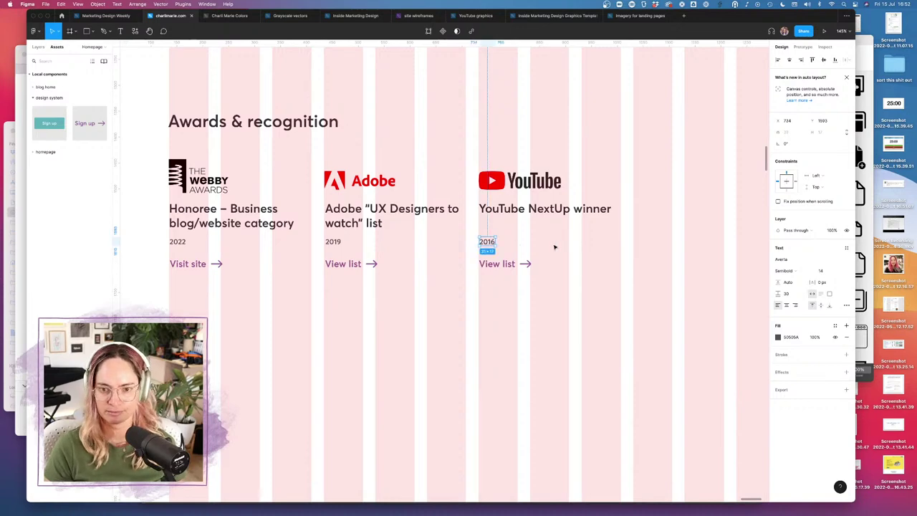
pyautogui.click(23, 376)
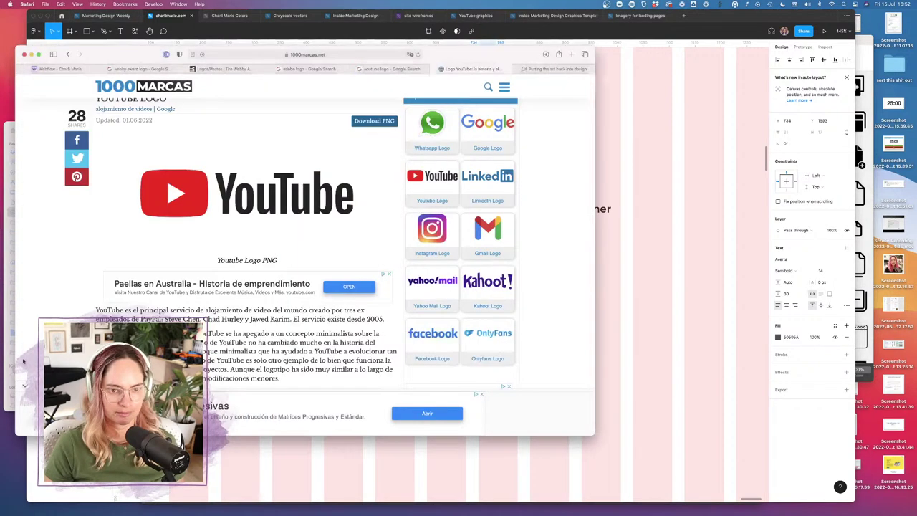
pyautogui.click(654, 362)
pyautogui.click(502, 265)
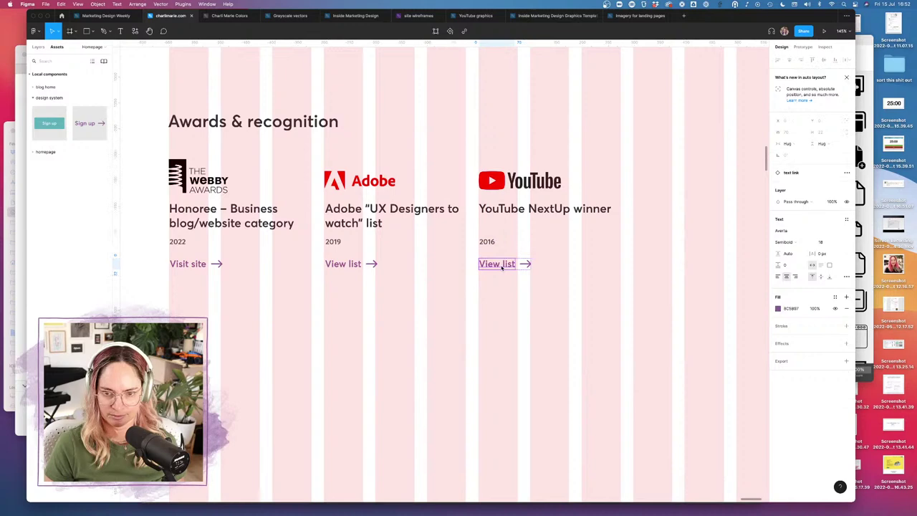
pyautogui.doubleClick(501, 265)
pyautogui.write('Watch vlog')
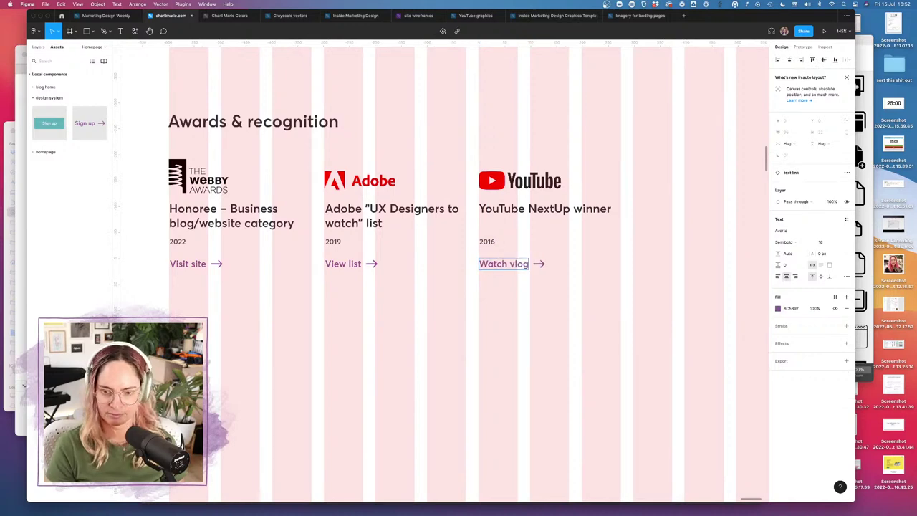
pyautogui.press('Escape')
# - Stack the 2016 year and Watch vlog link with auto layout (Shift+A)
pyautogui.click(485, 241)
pyautogui.keyDown('shift'); pyautogui.click(503, 264); pyautogui.keyUp('shift')
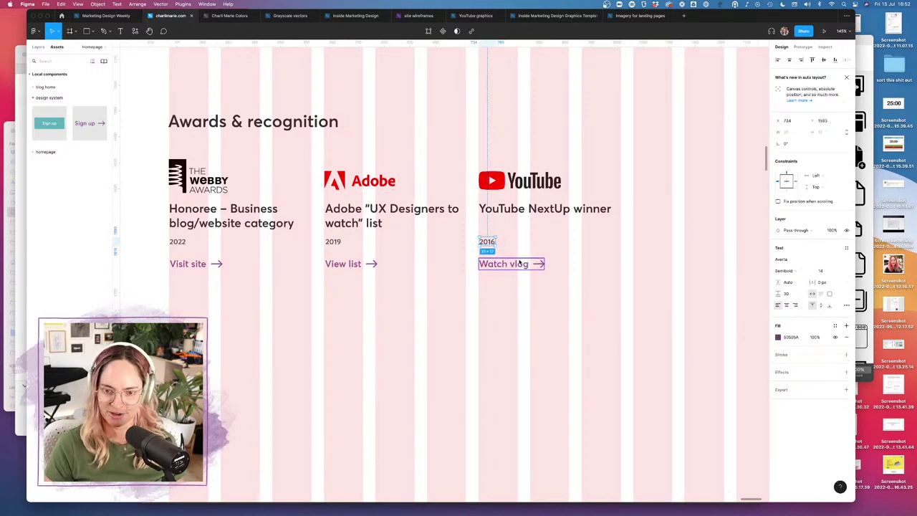
pyautogui.hotkey('shift', 'a')
pyautogui.click(565, 278)
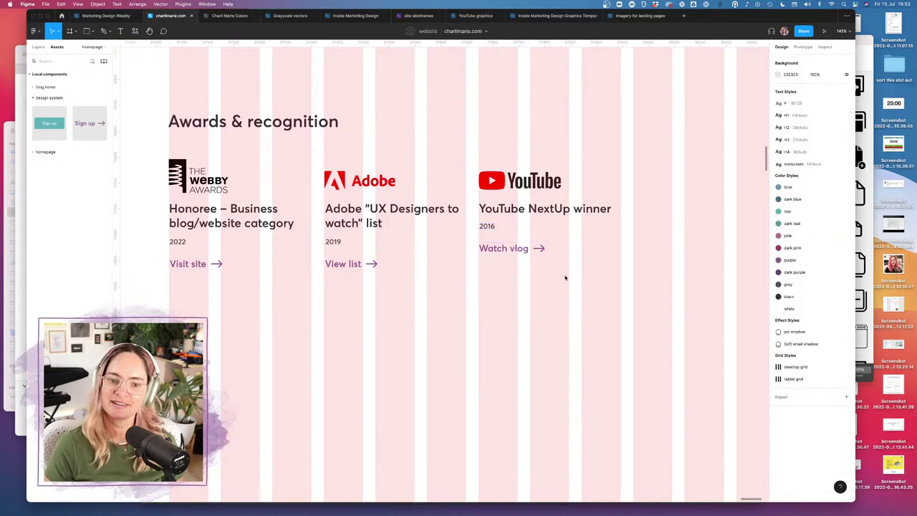
# - Duplicate the whole YouTube card into the next column
pyautogui.moveTo(478, 142); pyautogui.dragTo(629, 311)
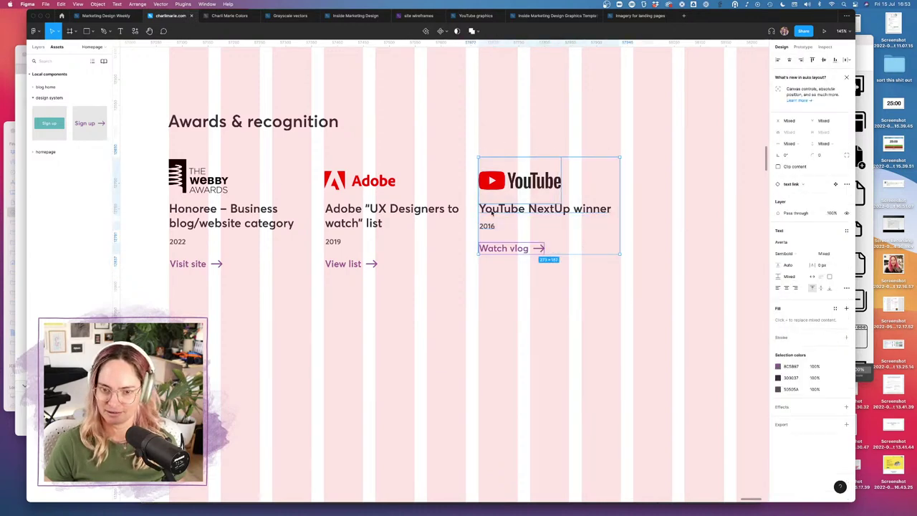
pyautogui.moveTo(491, 212); pyautogui.dragTo(648, 212)
pyautogui.click(685, 341)
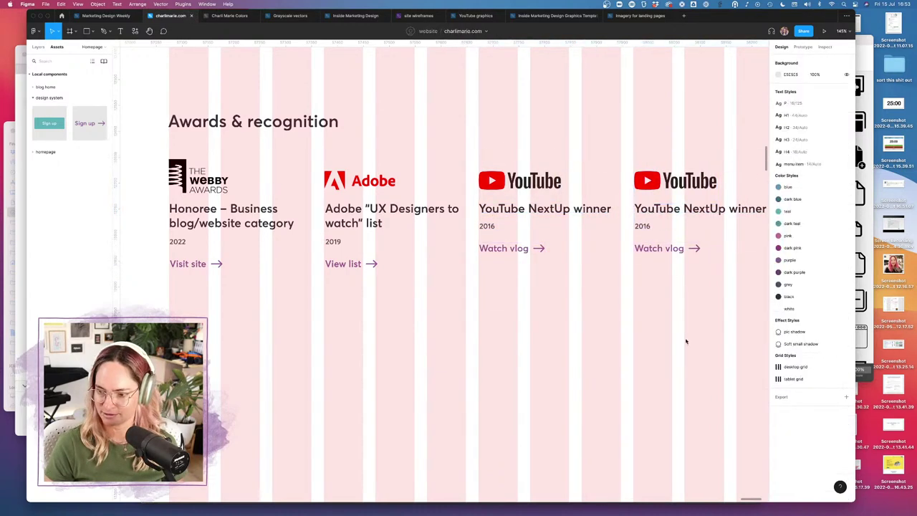
pyautogui.hscroll(5, 685, 342)
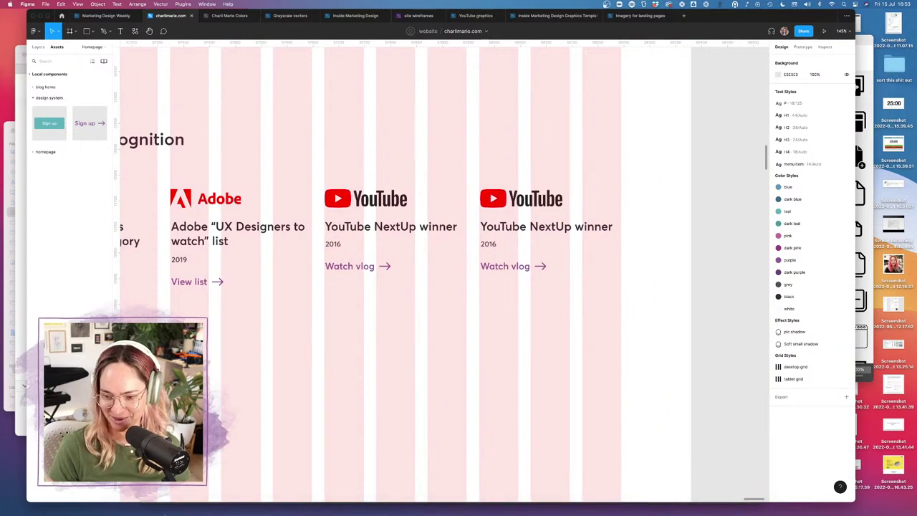
pyautogui.click(123, 497)
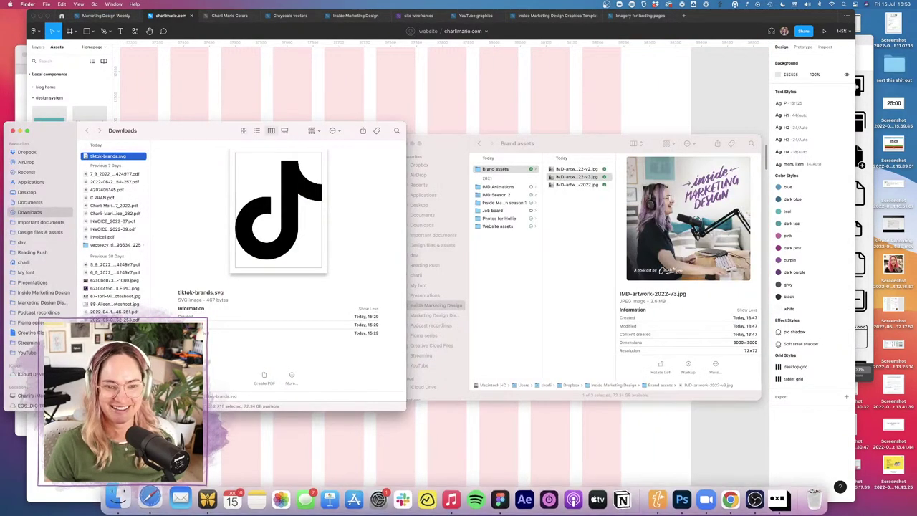
# - Copy 'Shortlisted for Best Vlog' from the Ulysses site copy and begin editing the duplicate card's title
pyautogui.click(368, 451)
pyautogui.click(189, 497)
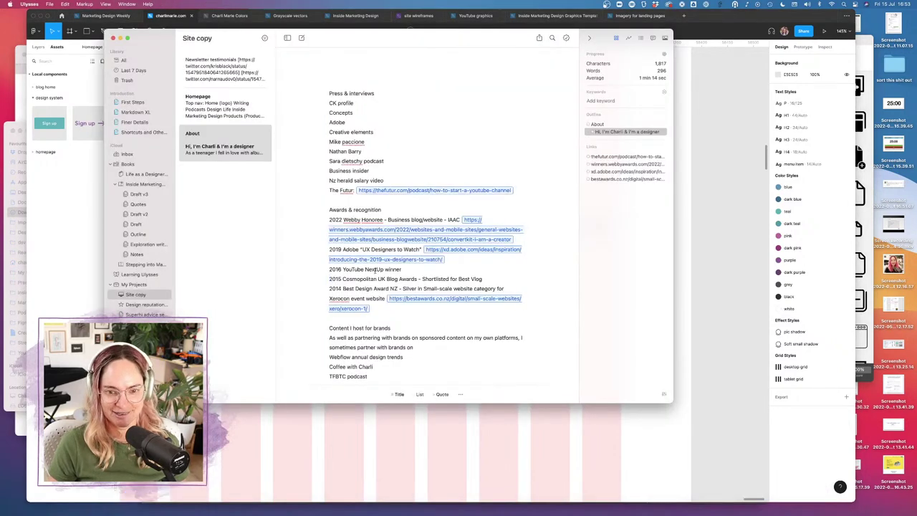
pyautogui.scroll(-2, 375, 270)
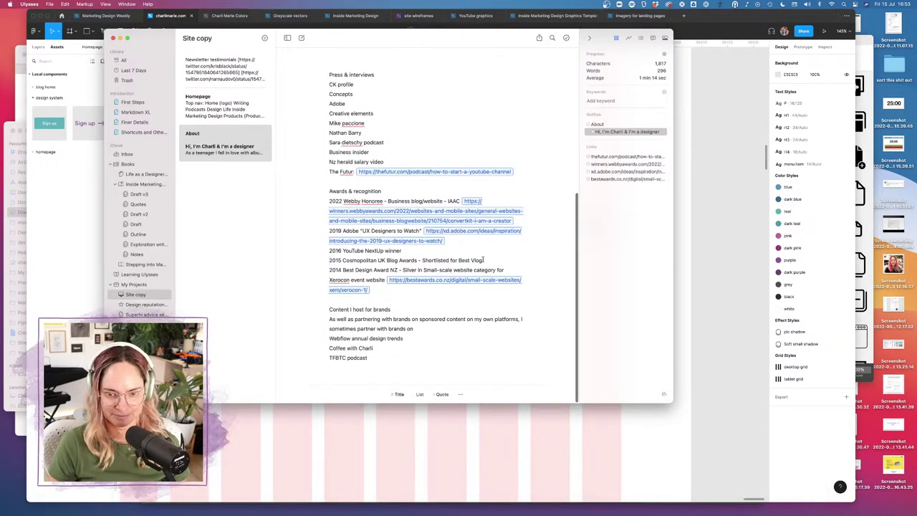
pyautogui.moveTo(482, 260); pyautogui.dragTo(421, 260)
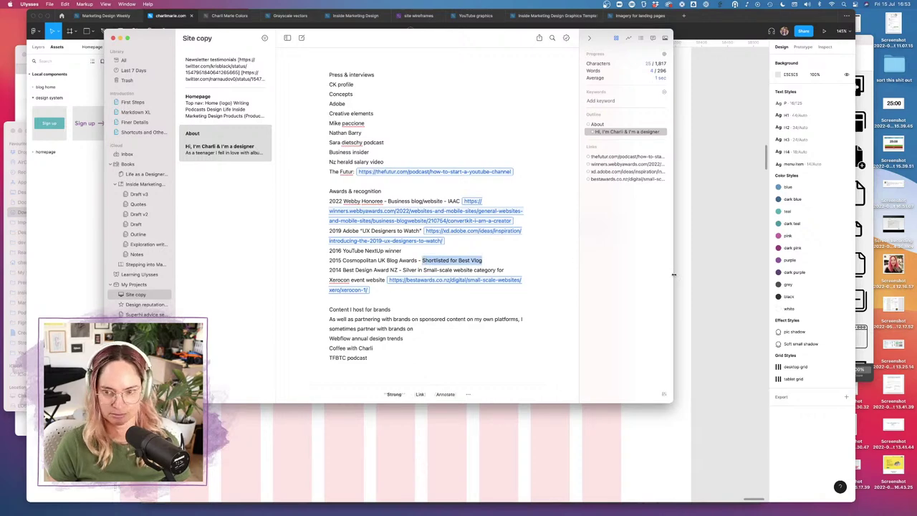
pyautogui.click(699, 288)
pyautogui.doubleClick(523, 229)
# - Paste 'Shortlisted for Best Vlog' as the new title and move the Cosmopolitan logo beside the frame
pyautogui.write('Shortlisted for Best Vlog')
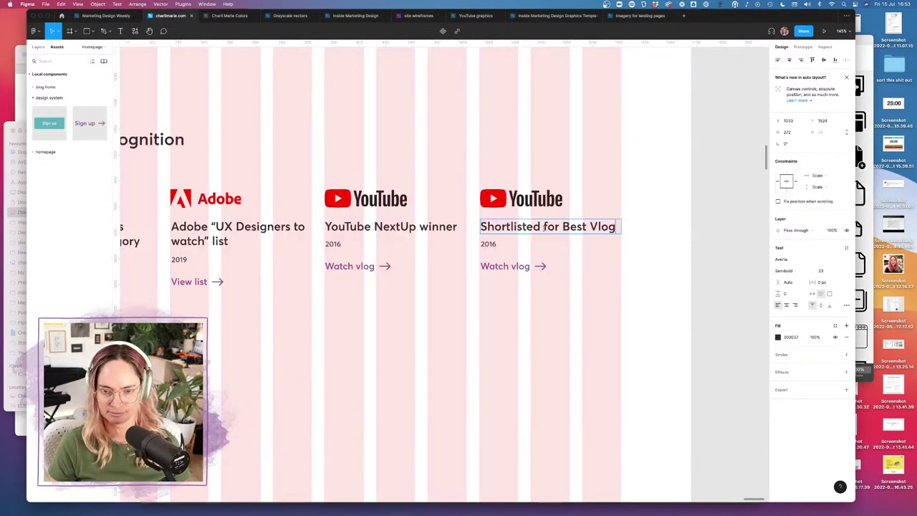
pyautogui.press('Escape')
pyautogui.scroll(-10, 598, 282)
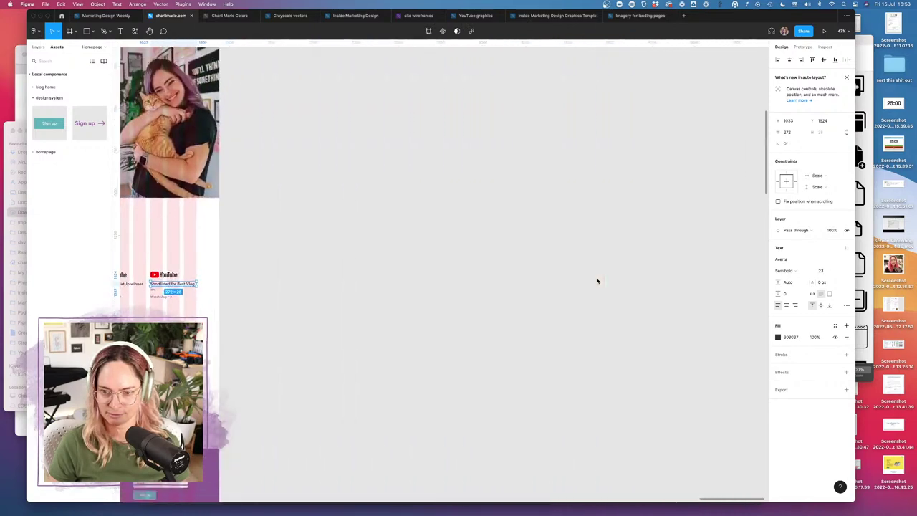
pyautogui.scroll(-5, 598, 280)
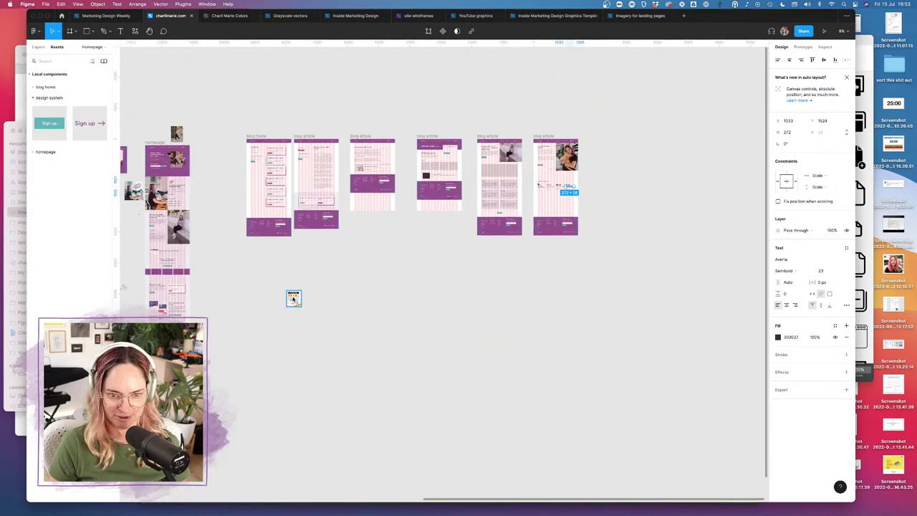
pyautogui.moveTo(293, 298); pyautogui.dragTo(602, 189)
pyautogui.scroll(10, 603, 192)
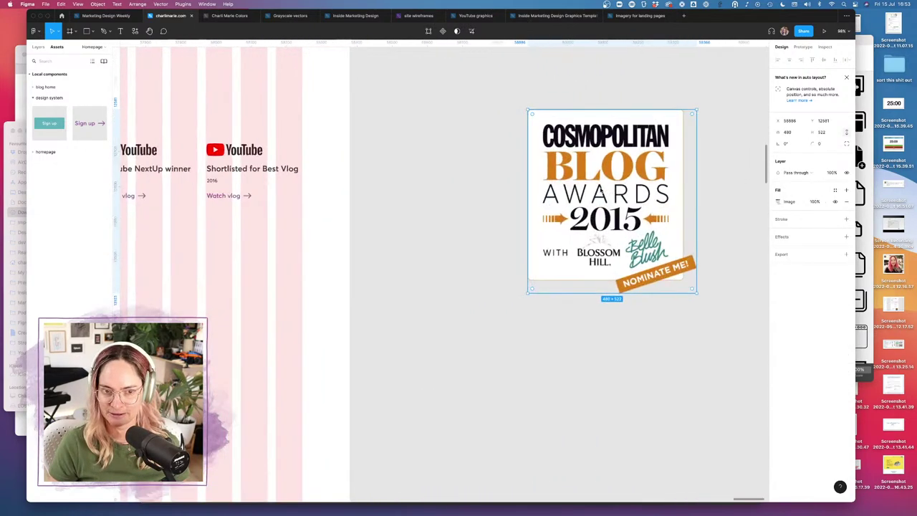
pyautogui.scroll(5, 600, 192)
pyautogui.scroll(-3, 601, 192)
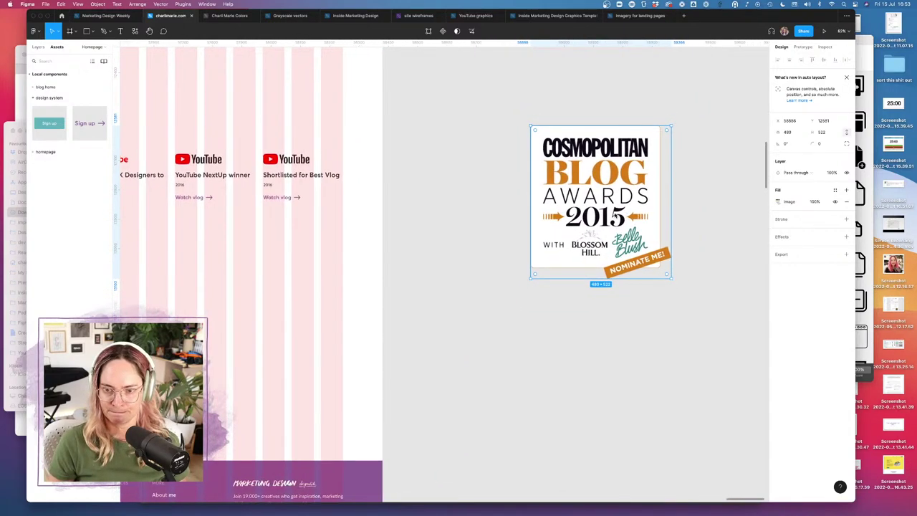
# - Crop the Cosmopolitan logo image tightly from the bottom, top-right and left
pyautogui.doubleClick(614, 215)
pyautogui.click(693, 218)
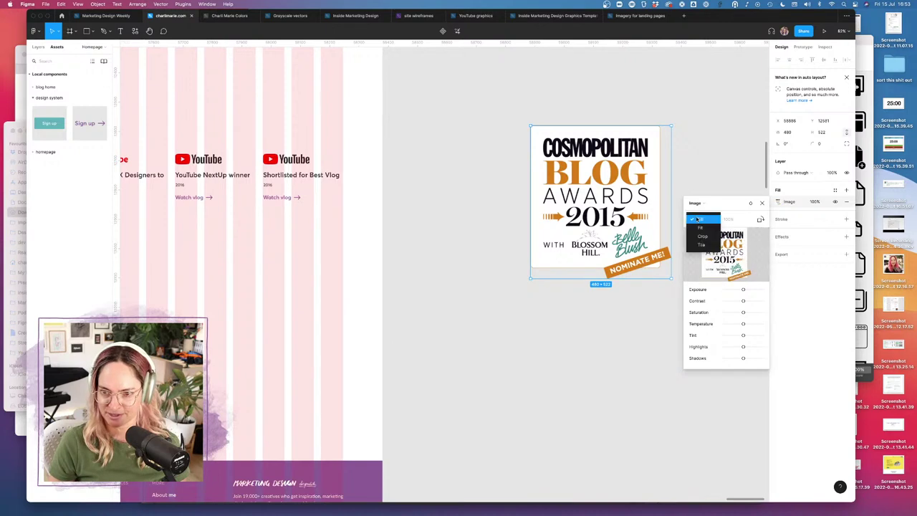
pyautogui.click(699, 237)
pyautogui.moveTo(601, 280); pyautogui.dragTo(602, 205)
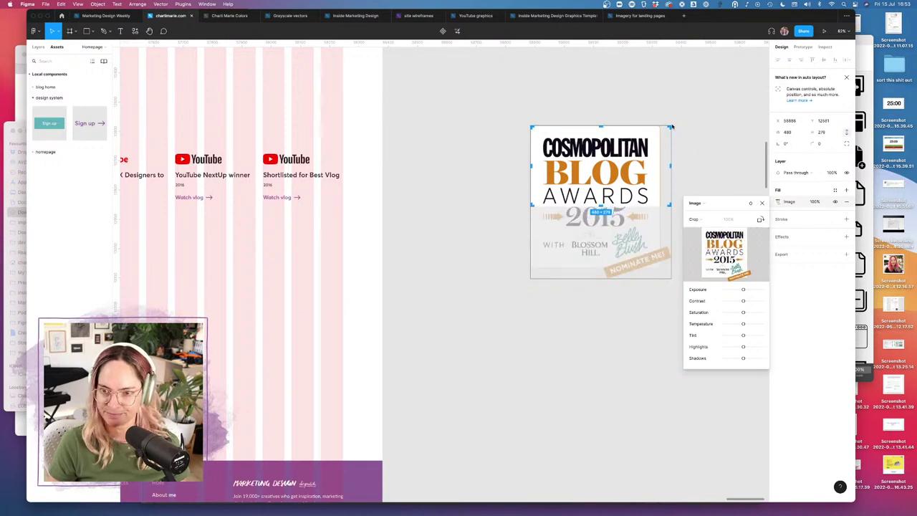
pyautogui.moveTo(671, 127); pyautogui.dragTo(652, 134)
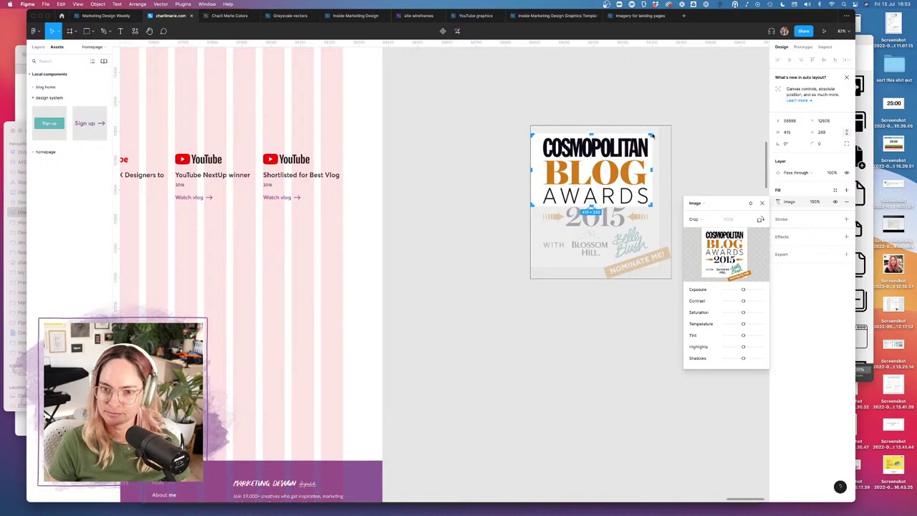
pyautogui.moveTo(532, 172); pyautogui.dragTo(539, 172)
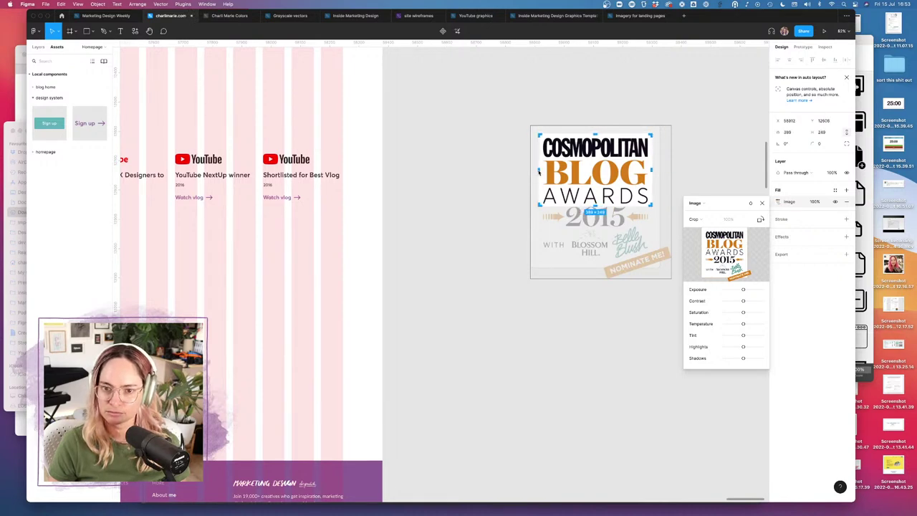
pyautogui.press('Return')
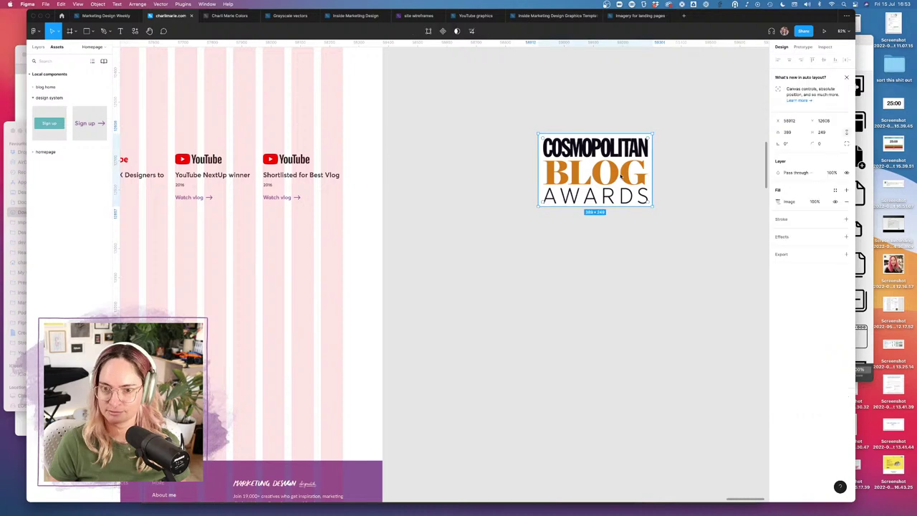
# - Place the cropped Cosmopolitan logo on the awards card and shrink it to fit
pyautogui.moveTo(602, 172); pyautogui.dragTo(327, 125)
pyautogui.scroll(5, 327, 124)
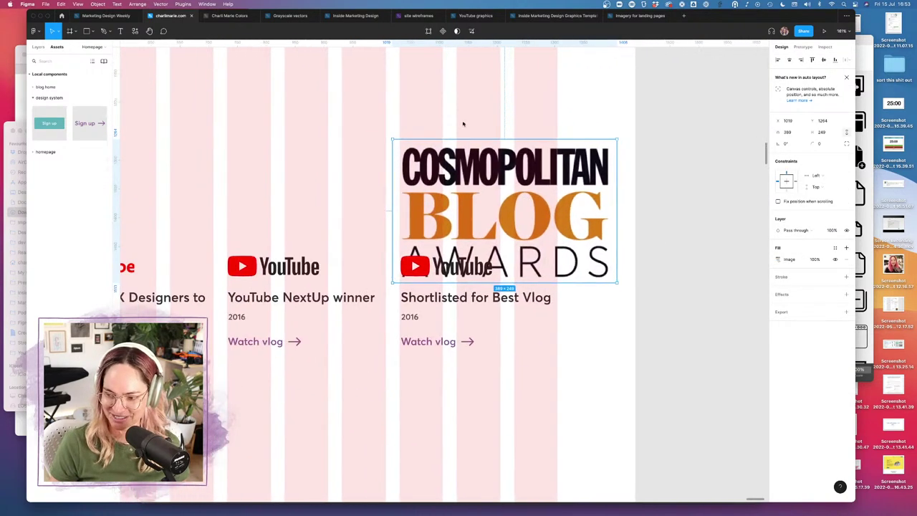
pyautogui.moveTo(617, 142); pyautogui.dragTo(478, 233)
pyautogui.press('Escape')
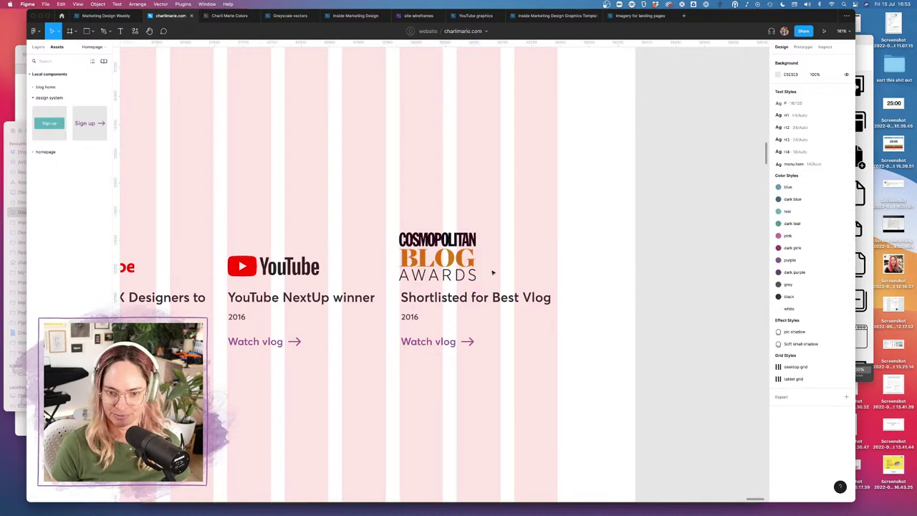
pyautogui.click(420, 263)
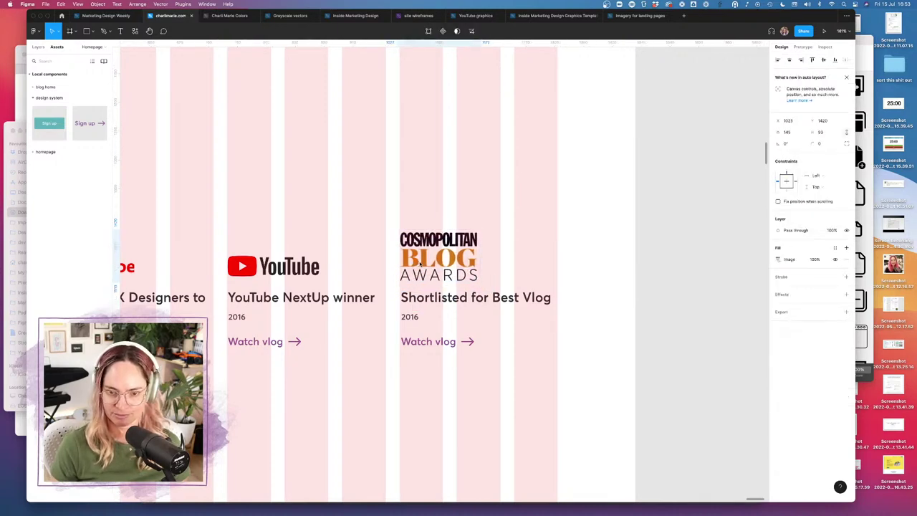
pyautogui.click(588, 295)
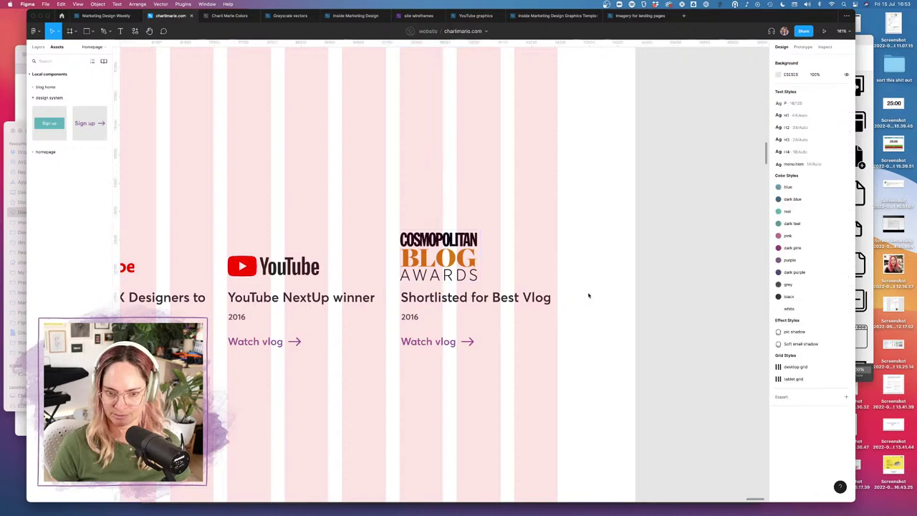
# - Change the Cosmopolitan card's year to 2015 and delete its Watch vlog link
pyautogui.click(414, 318)
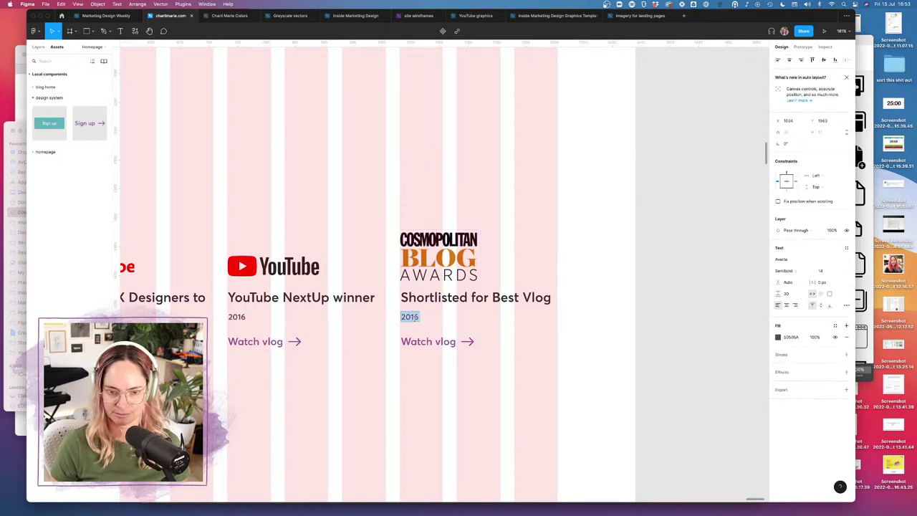
pyautogui.click(647, 353)
pyautogui.click(462, 343)
pyautogui.press('Delete')
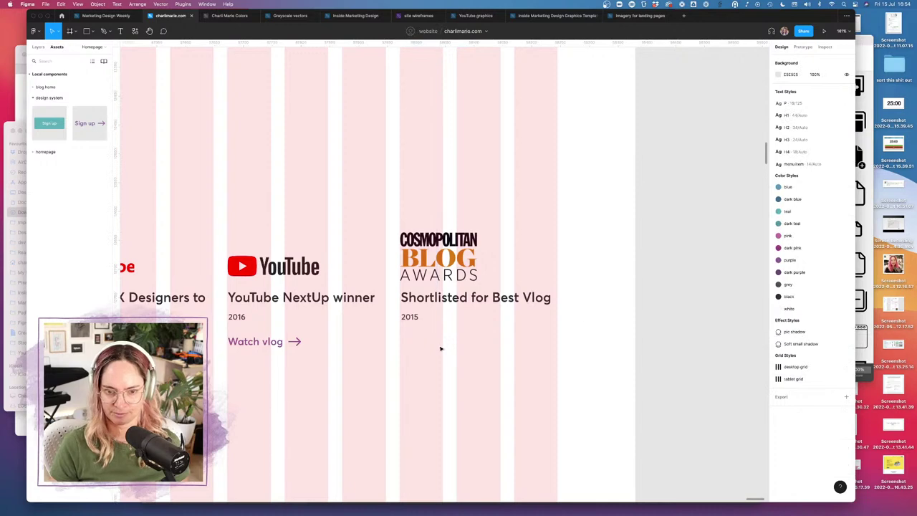
# - Zoom out to see the full awards row, then bring up the Ulysses site copy
pyautogui.scroll(-5, 654, 328)
pyautogui.scroll(-2, 654, 328)
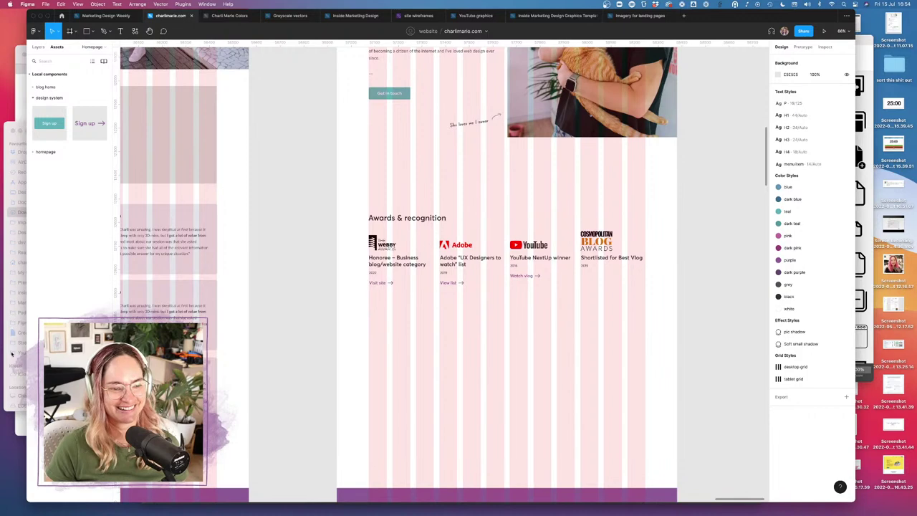
pyautogui.moveTo(240, 510)
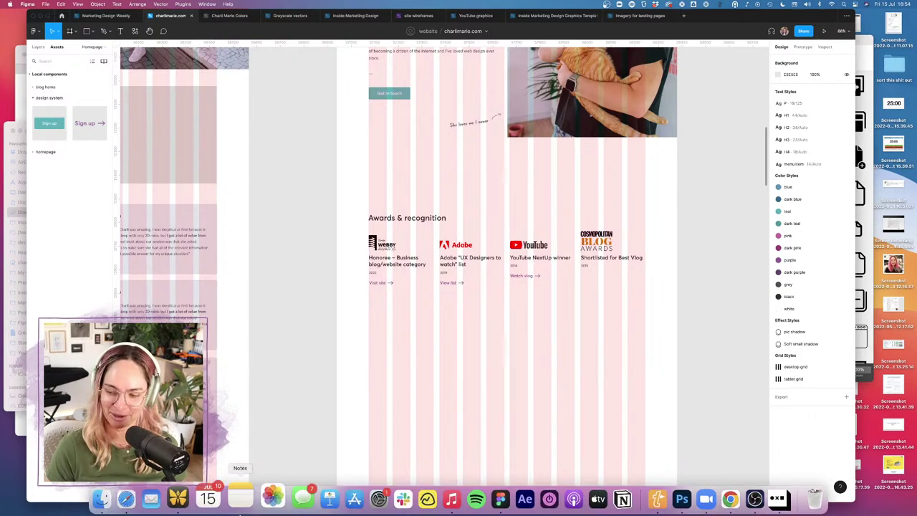
pyautogui.click(178, 497)
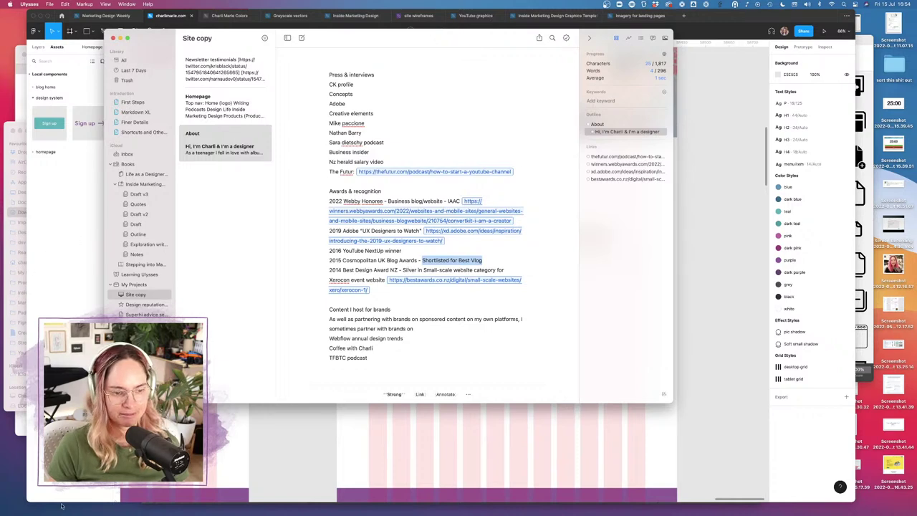
# - Search Google in Safari for 'best design awards NZ logo'
pyautogui.click(209, 497)
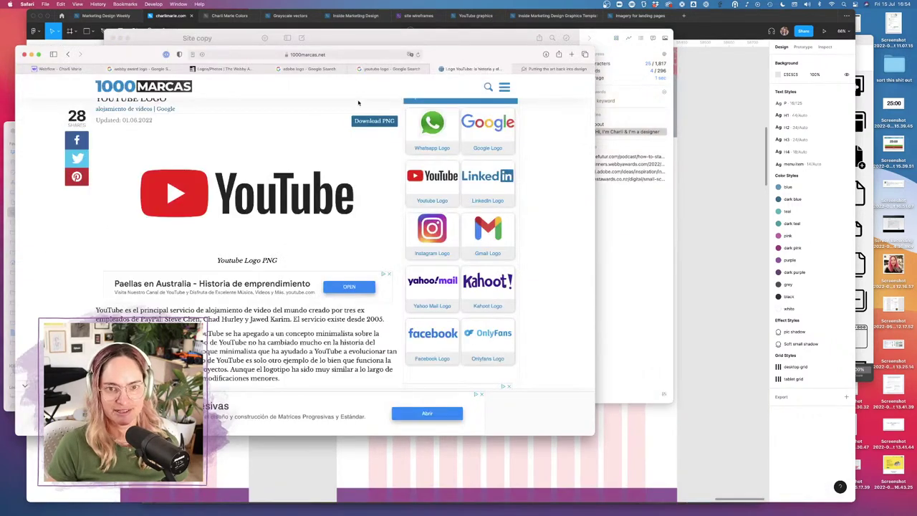
pyautogui.click(339, 55)
pyautogui.write('best design')
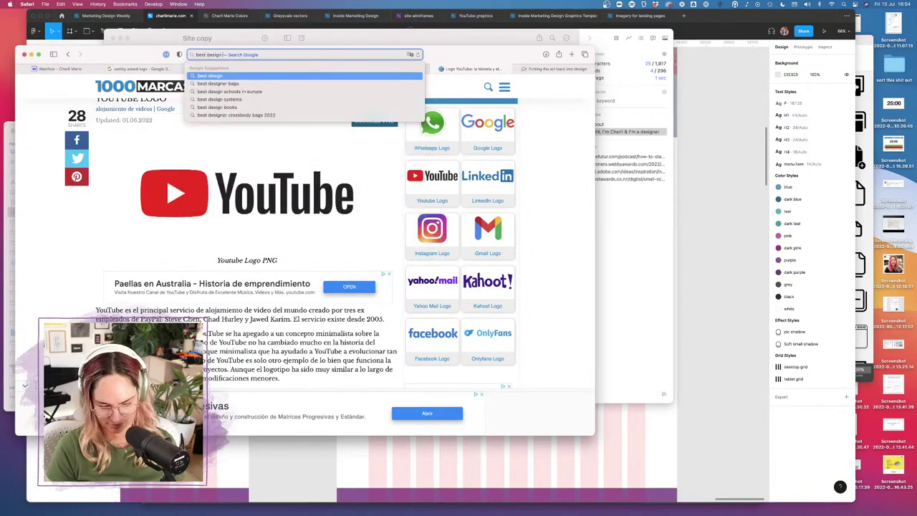
pyautogui.write(' awards NZ')
pyautogui.press('Return')
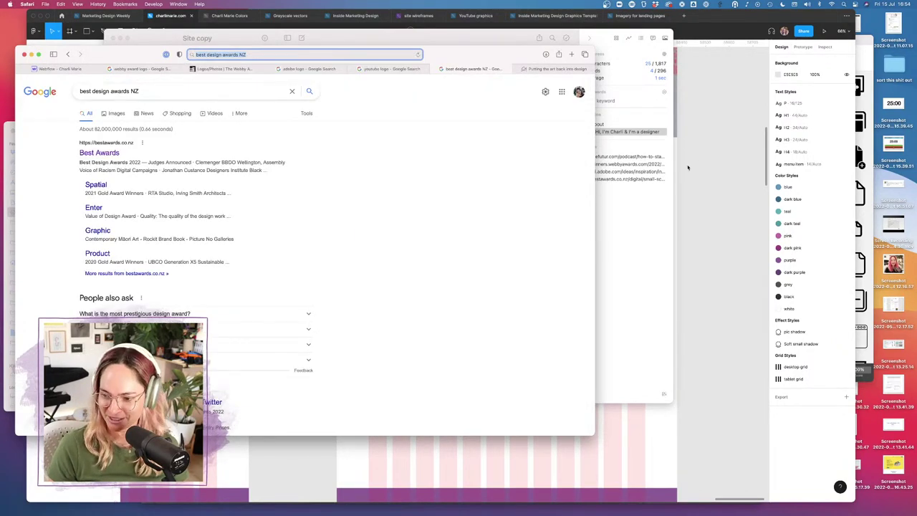
pyautogui.click(99, 153)
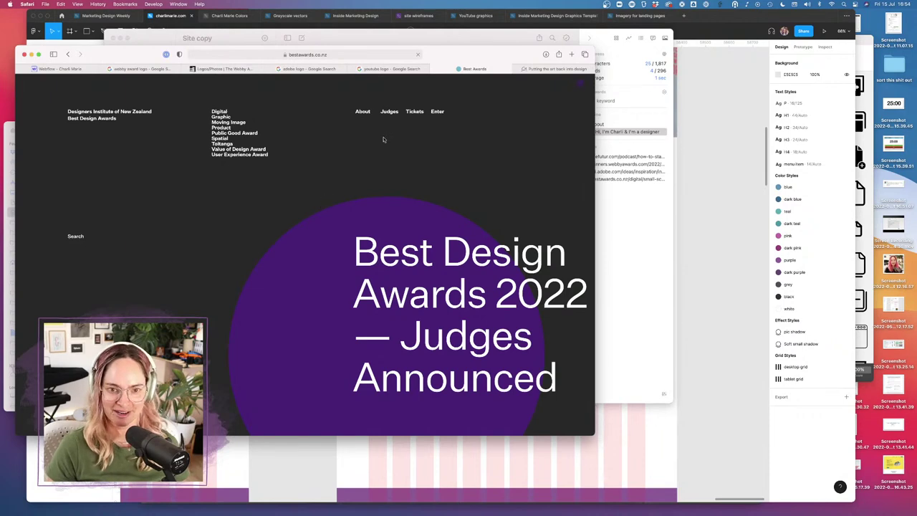
pyautogui.click(68, 54)
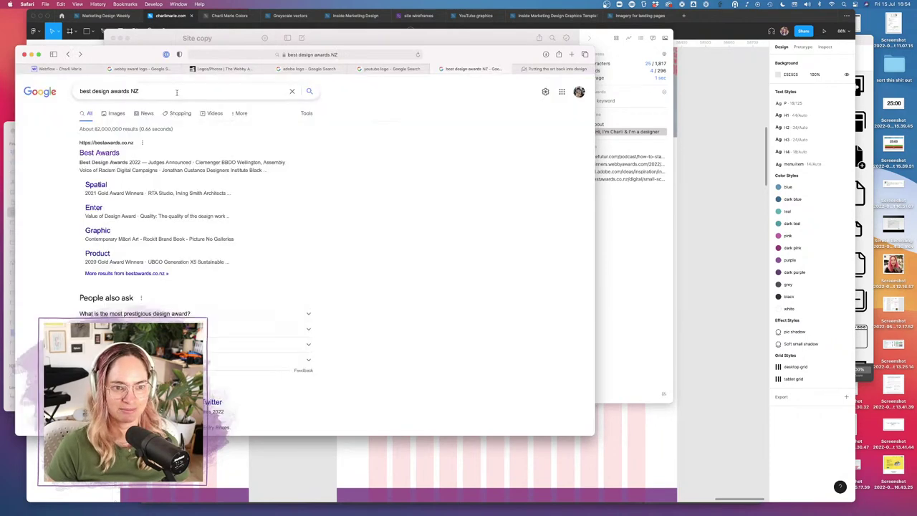
pyautogui.click(150, 91)
pyautogui.write('logo')
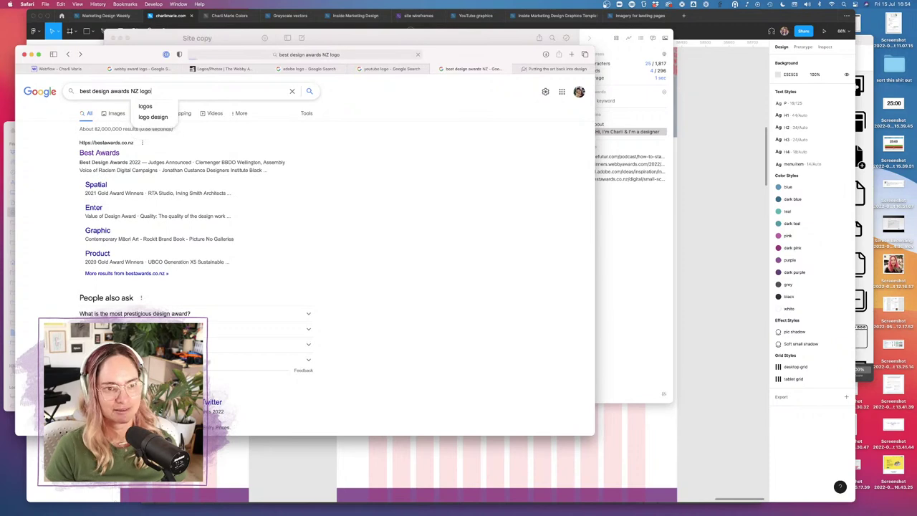
pyautogui.press('Return')
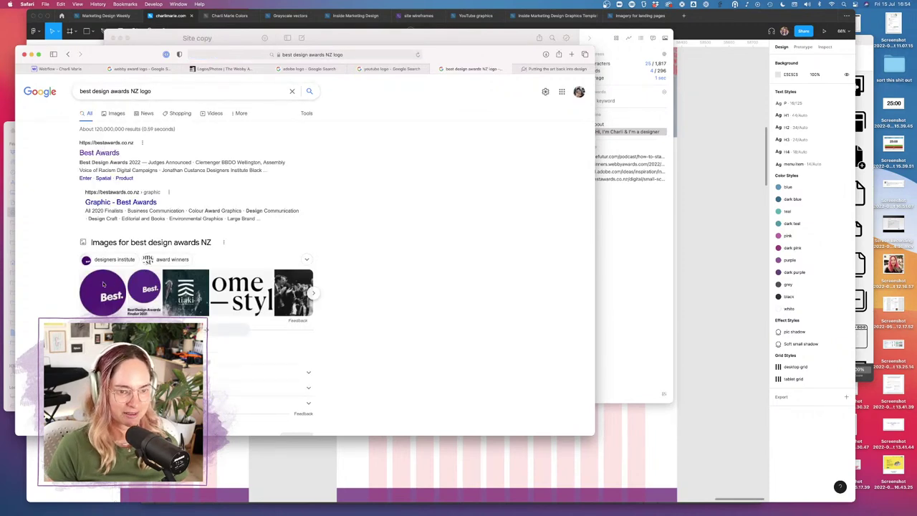
# - Browse the image results and preview the purple Best. logo
pyautogui.click(106, 244)
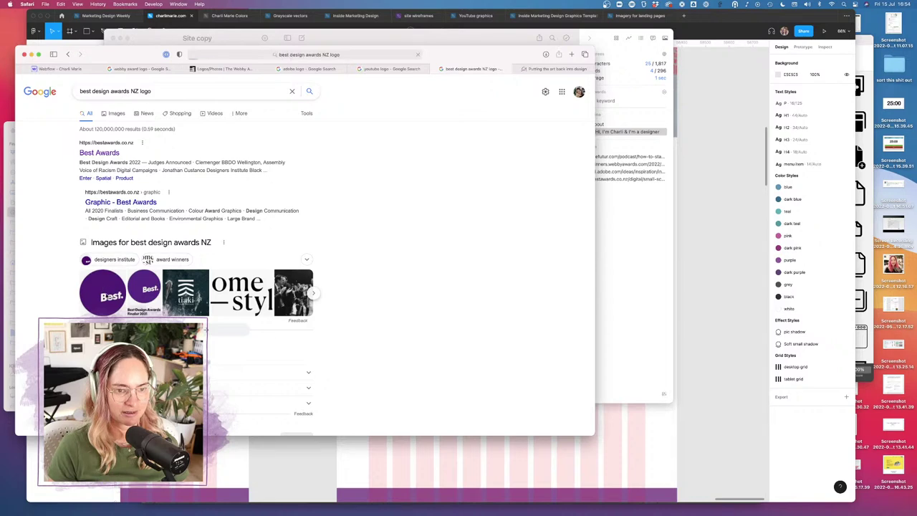
pyautogui.click(55, 182)
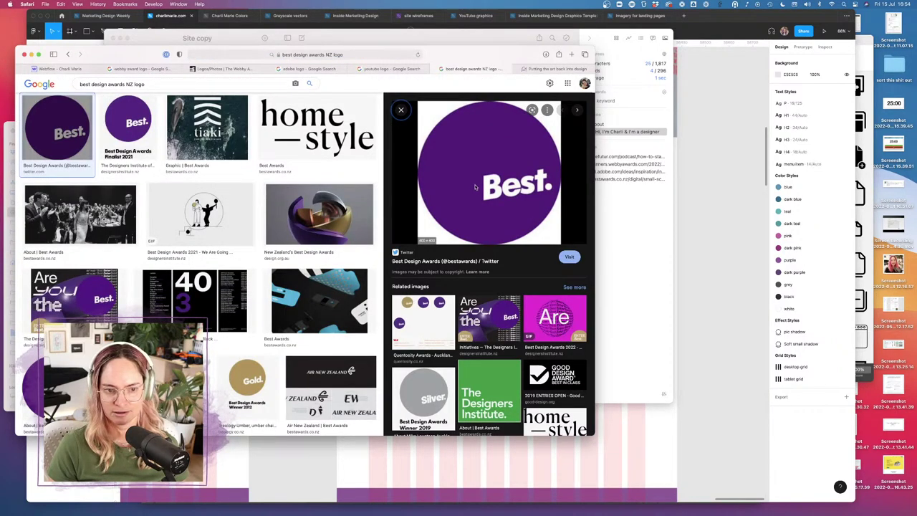
pyautogui.scroll(-1, 472, 185)
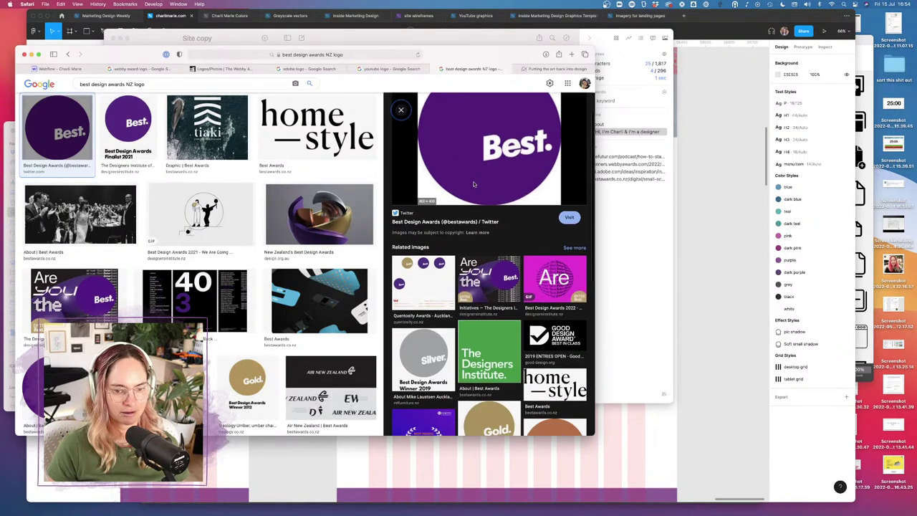
pyautogui.scroll(-2, 332, 302)
pyautogui.scroll(-2, 333, 302)
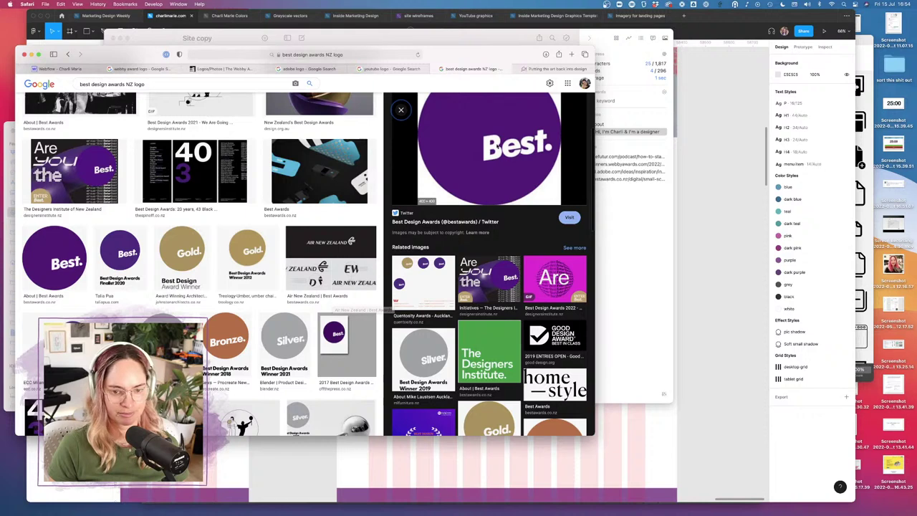
# - Open the logo's Twitter profile and copy the enlarged Best. profile picture
pyautogui.click(489, 151)
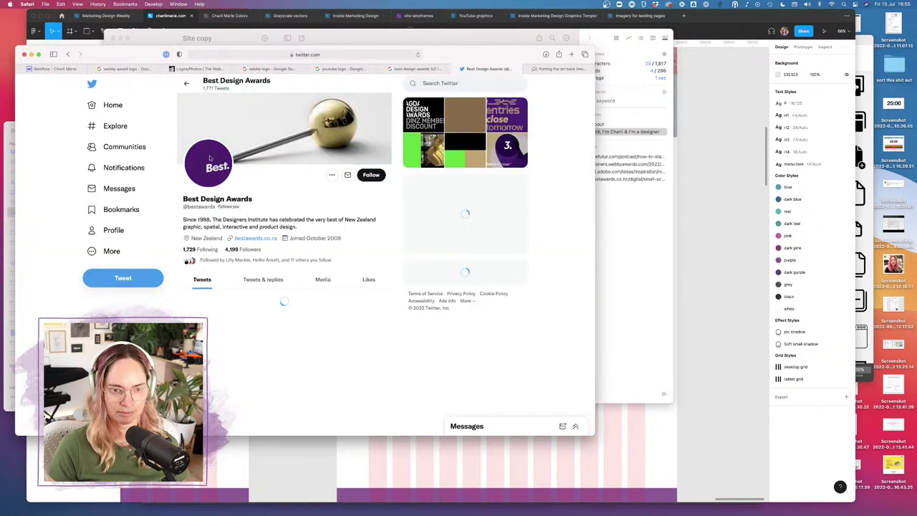
pyautogui.rightClick(208, 167)
pyautogui.press('Escape')
pyautogui.click(209, 167)
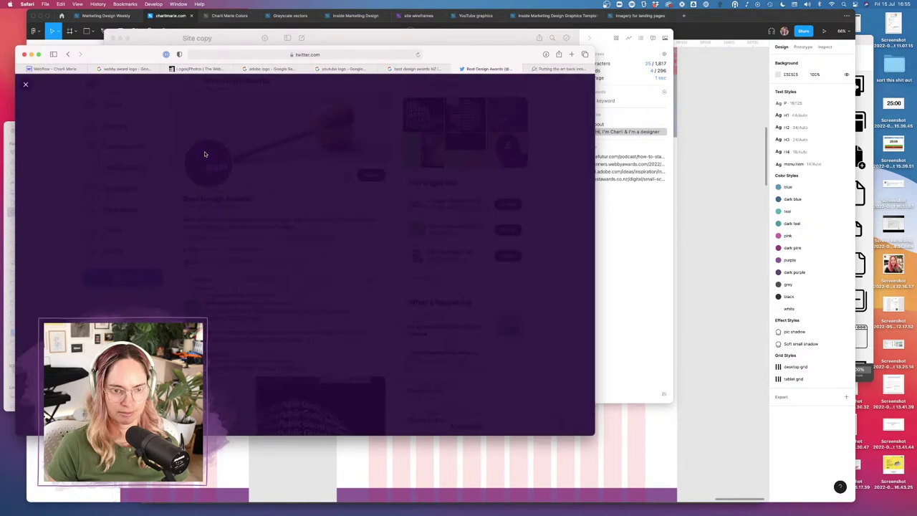
pyautogui.rightClick(302, 248)
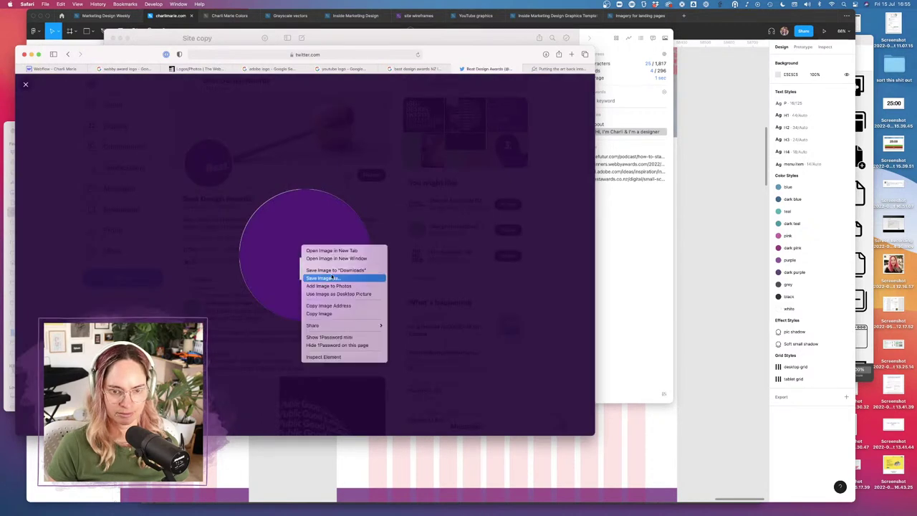
pyautogui.click(320, 313)
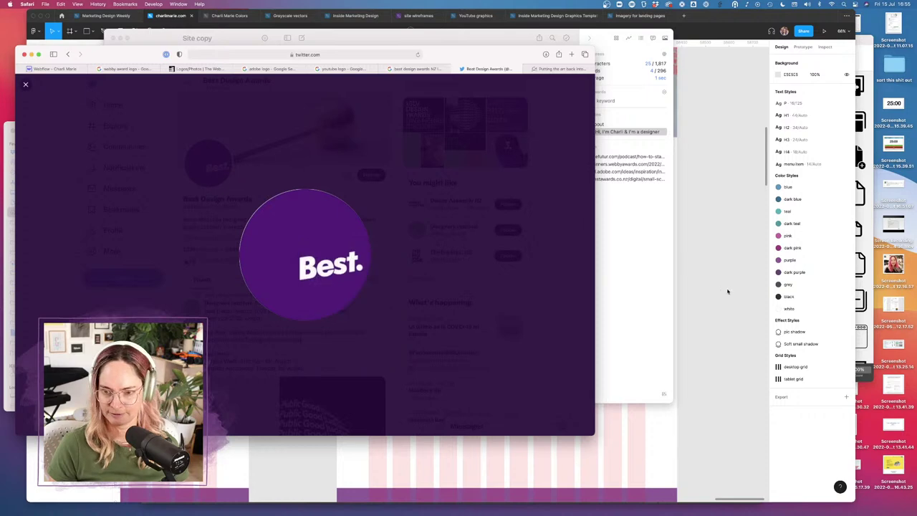
pyautogui.click(726, 290)
# - Paste and shrink the Best. logo, then delete the duplicate card's Webby logo and Honoree text
pyautogui.press('super+v')
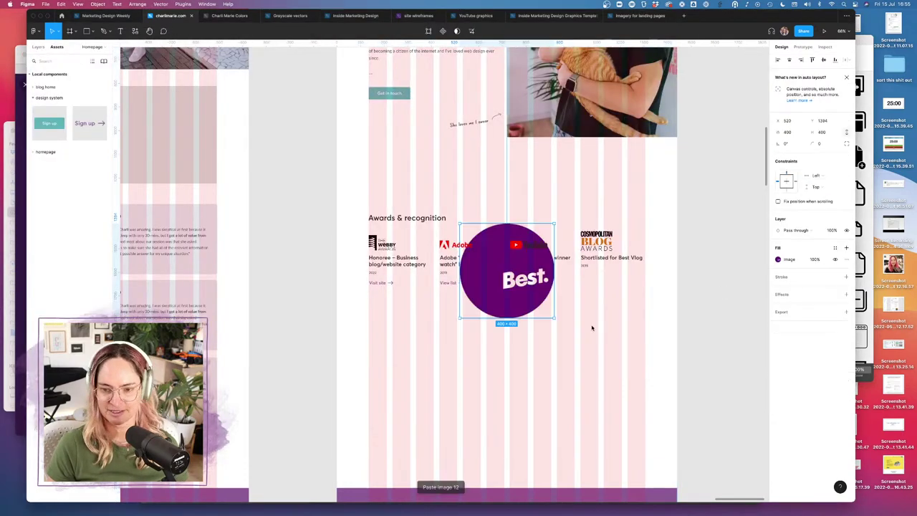
pyautogui.moveTo(553, 226); pyautogui.dragTo(550, 356)
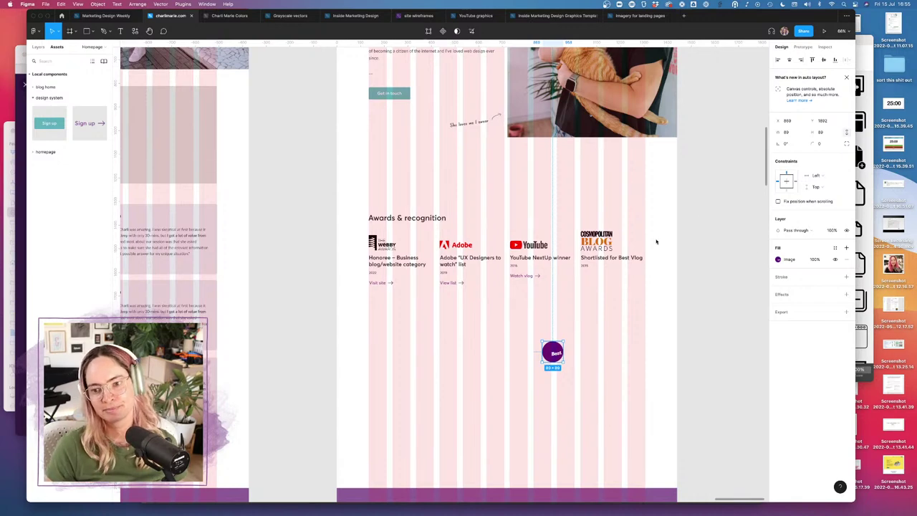
pyautogui.moveTo(424, 306); pyautogui.dragTo(385, 312)
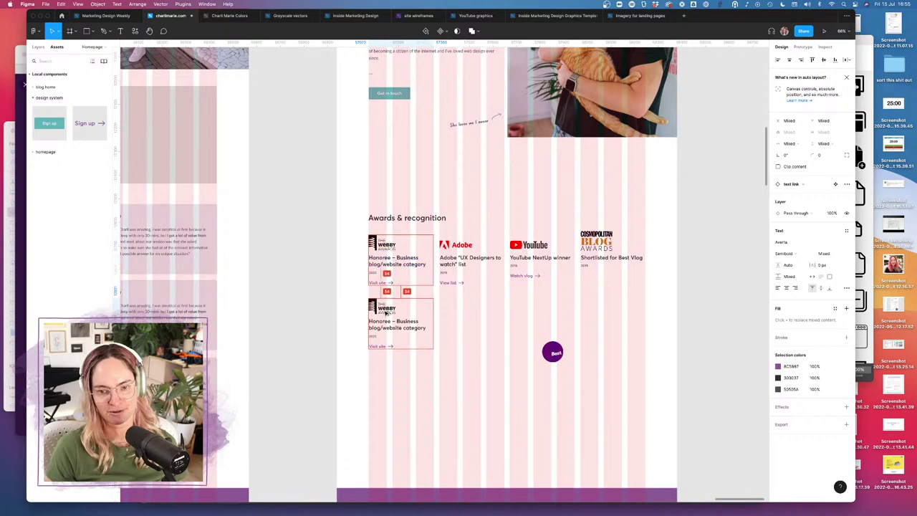
pyautogui.click(380, 309)
pyautogui.press('Delete')
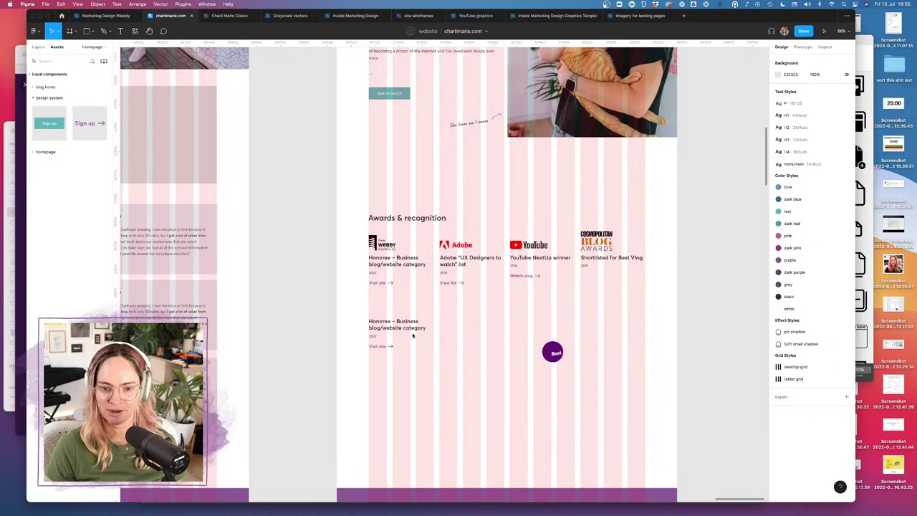
pyautogui.moveTo(350, 317); pyautogui.dragTo(444, 370)
pyautogui.press('Delete')
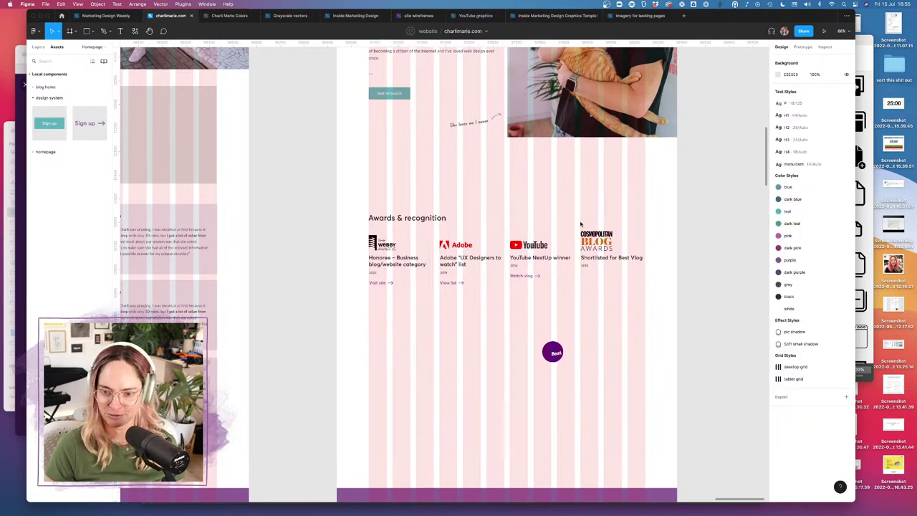
# - Move the Cosmopolitan card below Webby, duplicate it, and swap in the Best circle logo
pyautogui.click(580, 224)
pyautogui.moveTo(609, 249); pyautogui.dragTo(396, 322)
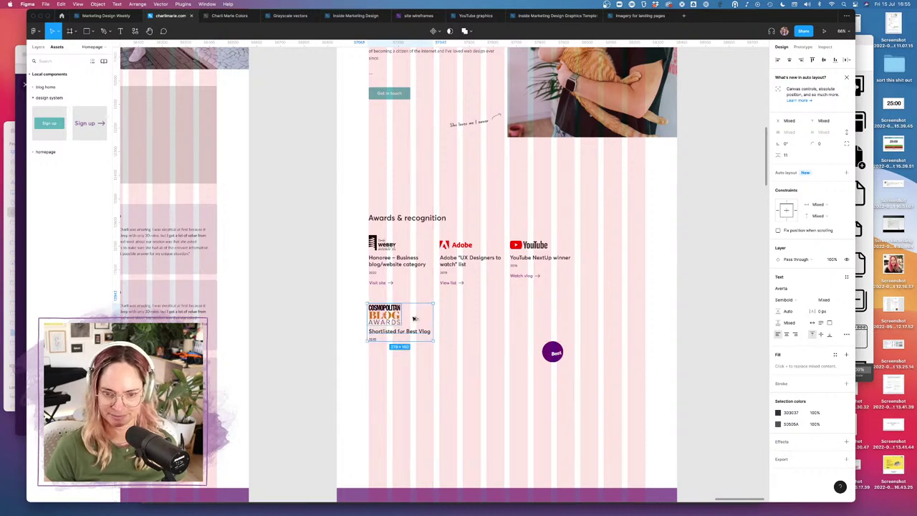
pyautogui.press('super+d')
pyautogui.press('Return')
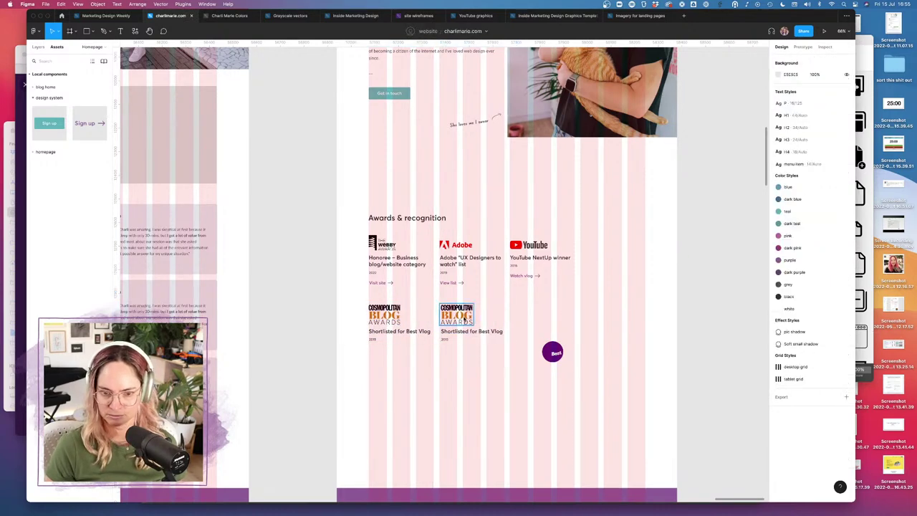
pyautogui.press('Delete')
pyautogui.click(553, 354)
pyautogui.moveTo(554, 356); pyautogui.dragTo(454, 319)
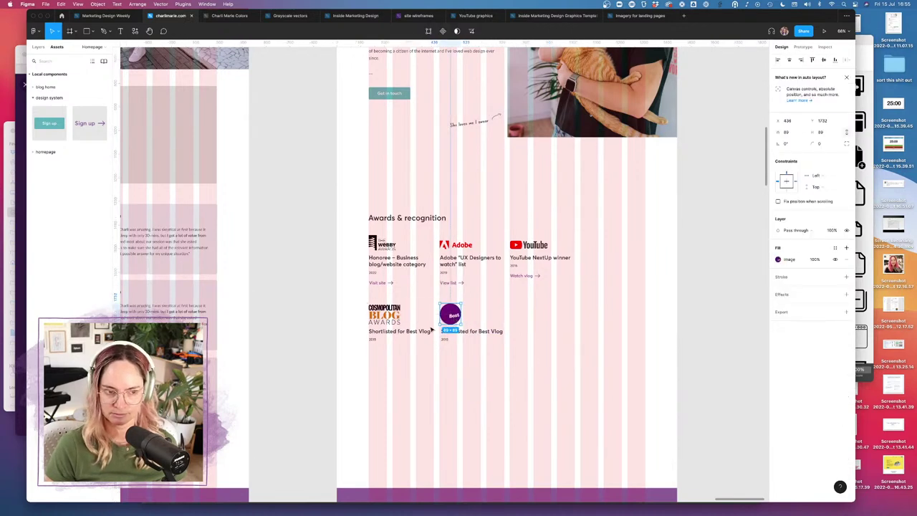
pyautogui.click(25, 284)
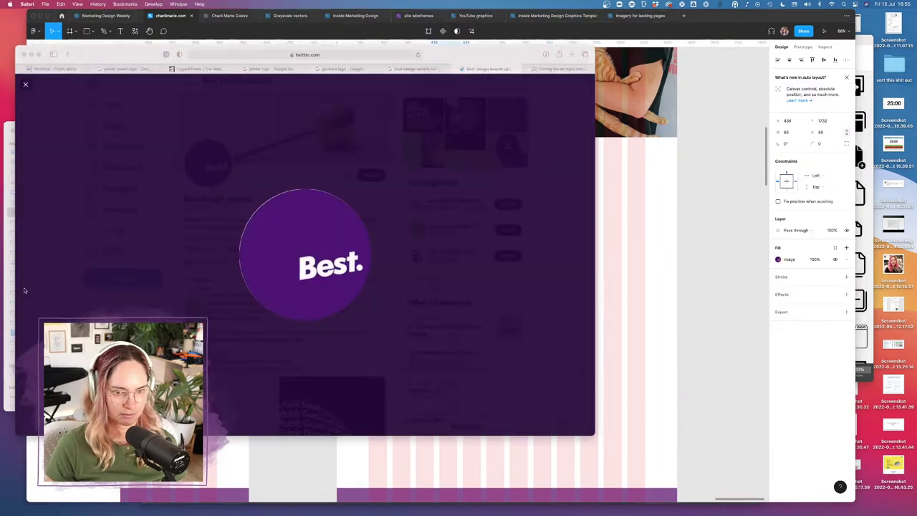
# - Close the enlarged avatar, check the site copy, and set the new card's year to 2014
pyautogui.click(444, 127)
pyautogui.moveTo(198, 70)
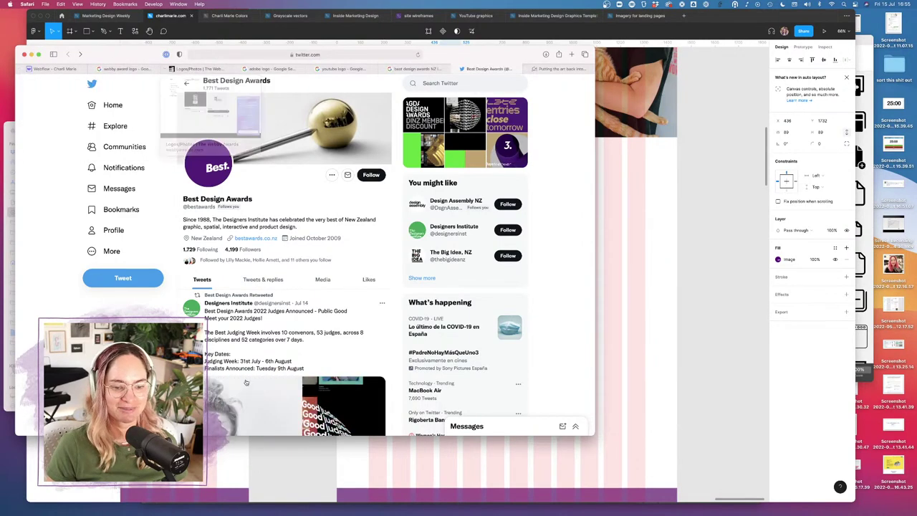
pyautogui.click(194, 491)
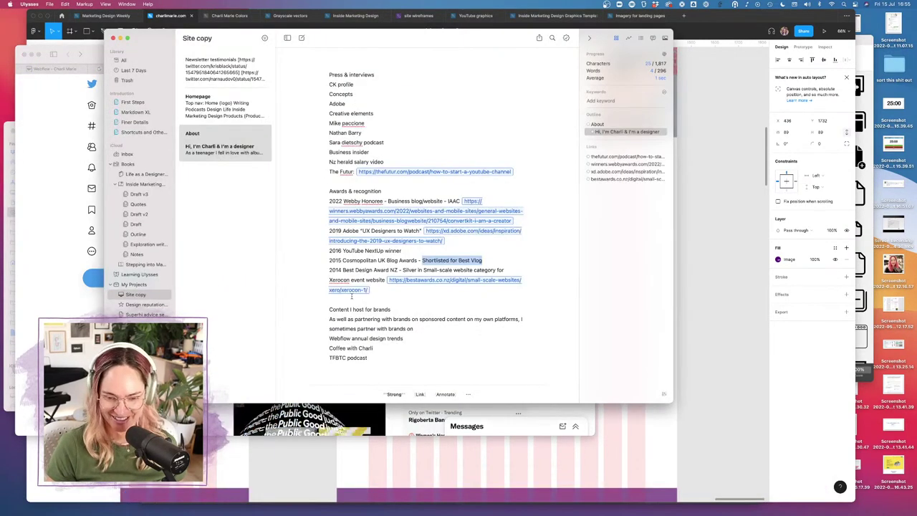
pyautogui.click(698, 337)
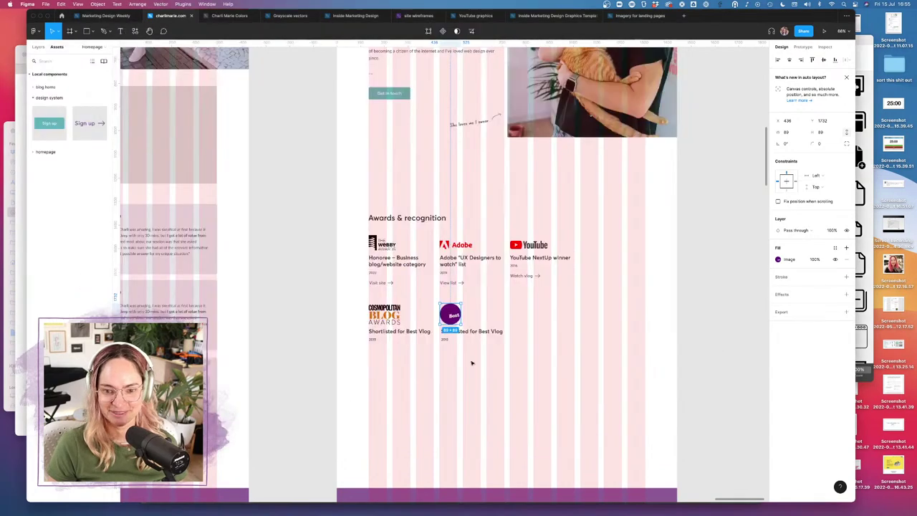
pyautogui.click(445, 339)
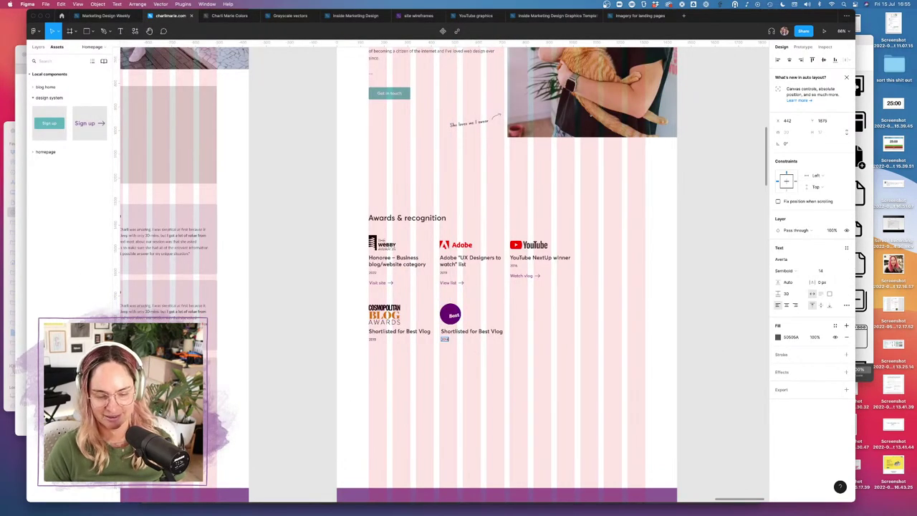
pyautogui.press('Escape')
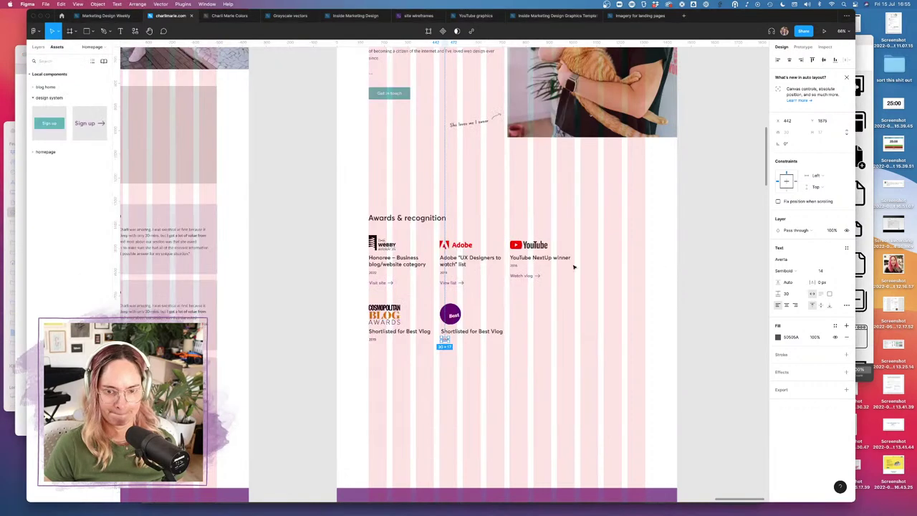
# - Retitle the Cosmopolitan card 'Shortlisted – Best Vlog', replacing 'for' with an en dash
pyautogui.scroll(5, 453, 317)
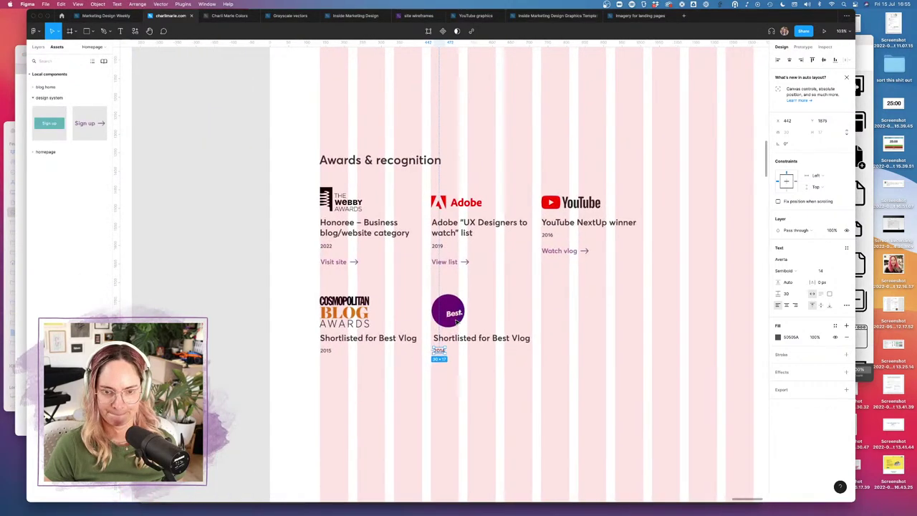
pyautogui.click(385, 341)
pyautogui.doubleClick(384, 342)
pyautogui.click(378, 338)
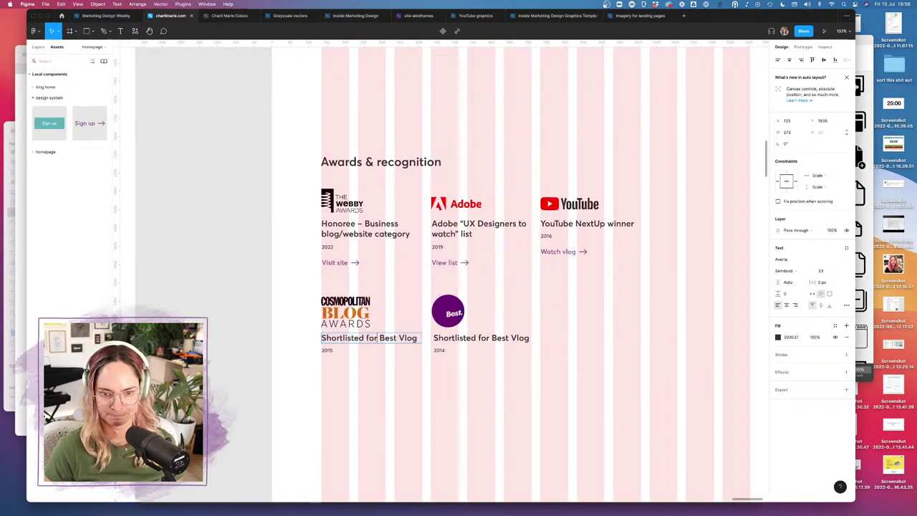
pyautogui.press('BackSpace')
pyautogui.press('BackSpace')
pyautogui.press('BackSpace')
pyautogui.press('BackSpace')
pyautogui.write('–')
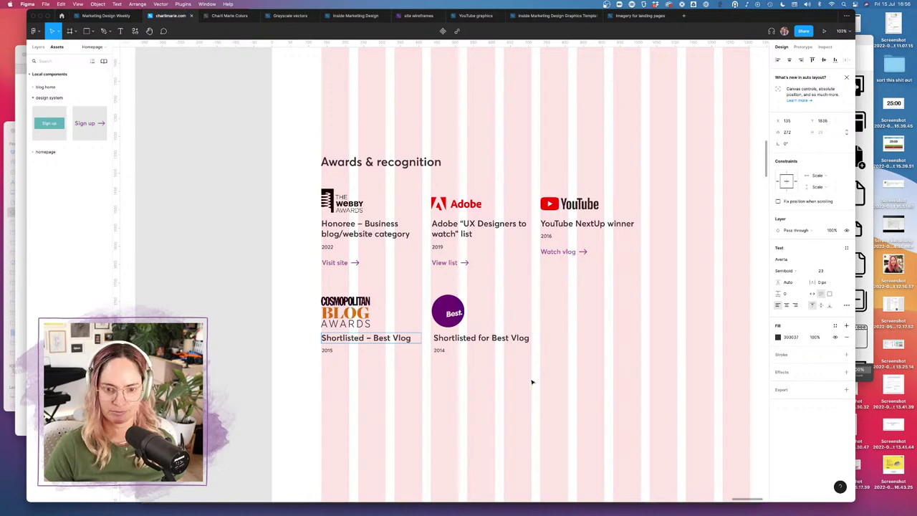
pyautogui.press('Escape')
# - Replace the Best card's title with 'Silver in Small-scale website category' copied from Ulysses
pyautogui.doubleClick(490, 340)
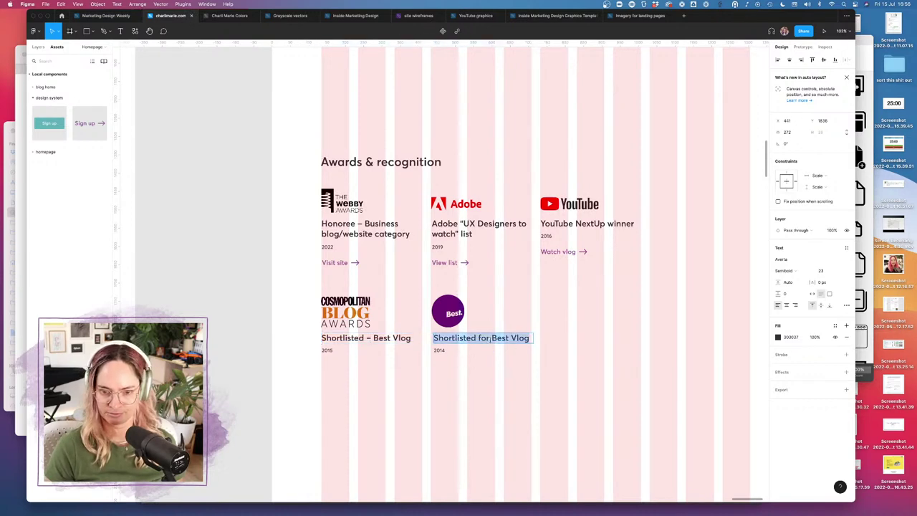
pyautogui.moveTo(215, 513)
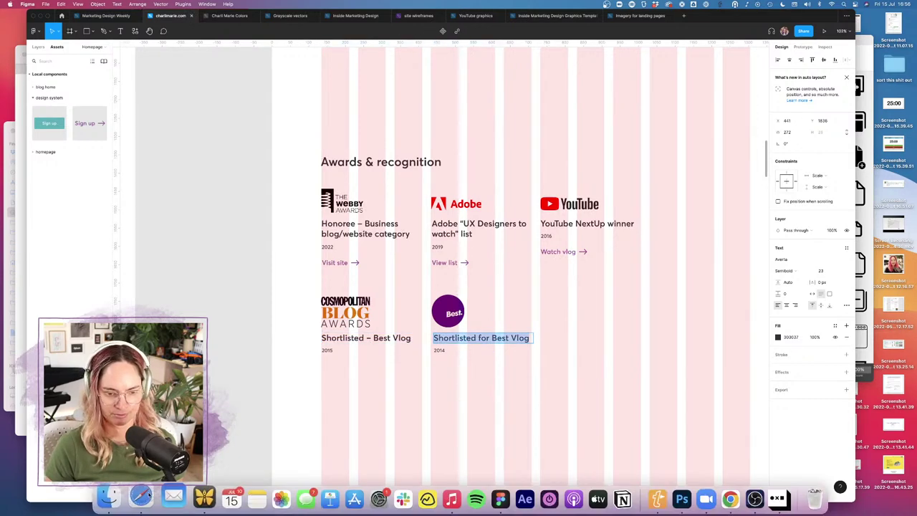
pyautogui.click(175, 499)
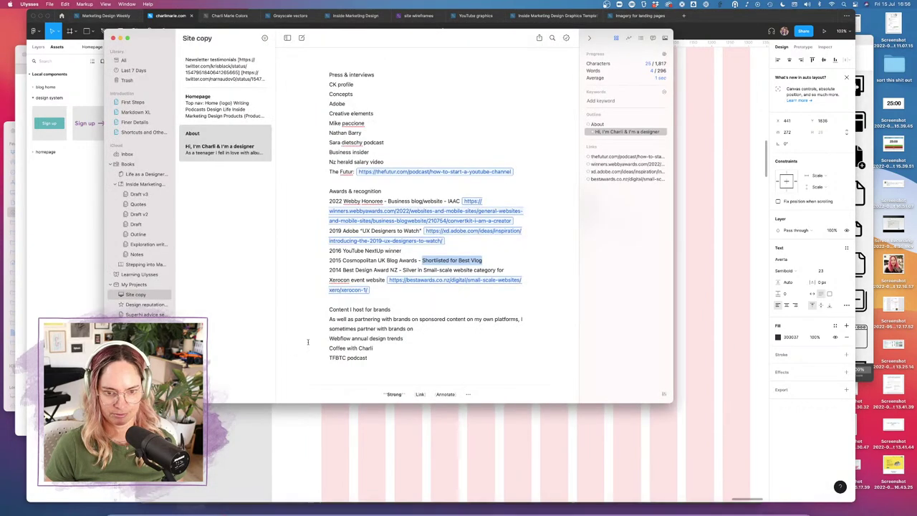
pyautogui.click(405, 272)
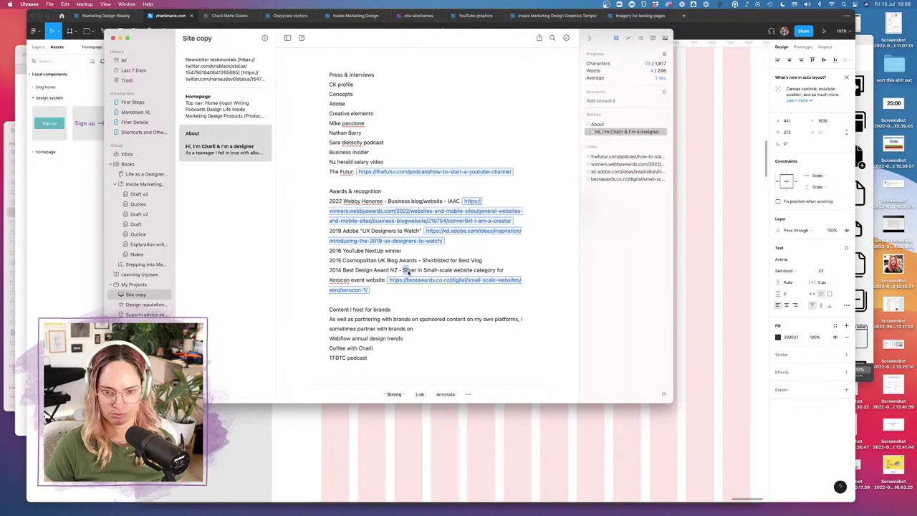
pyautogui.moveTo(405, 271); pyautogui.dragTo(497, 272)
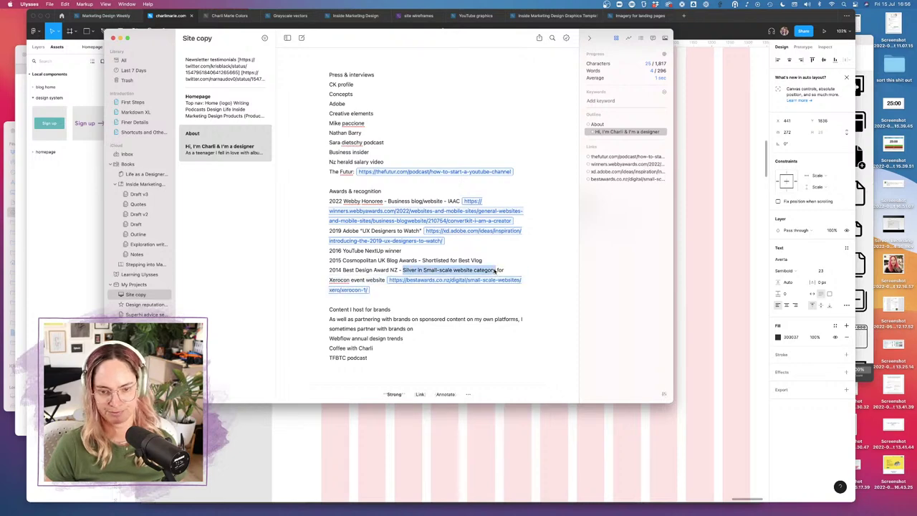
pyautogui.click(719, 333)
pyautogui.press('super+v')
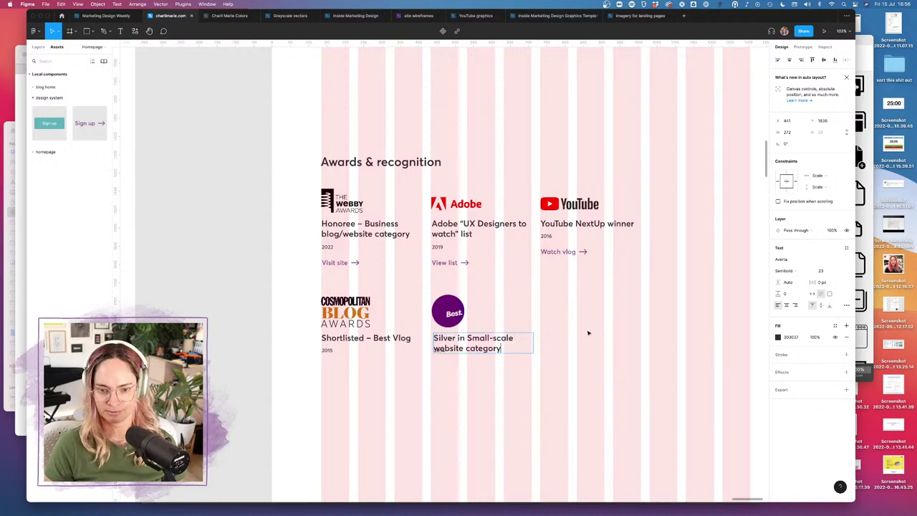
pyautogui.press('Escape')
pyautogui.press('Escape')
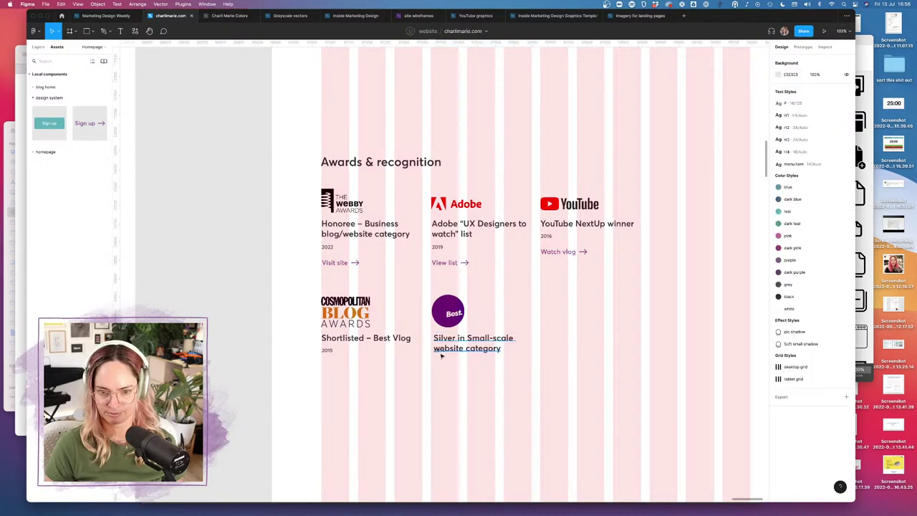
# - Reposition the 2014 year below the two-line Silver title
pyautogui.click(435, 351)
pyautogui.moveTo(430, 348); pyautogui.dragTo(461, 367)
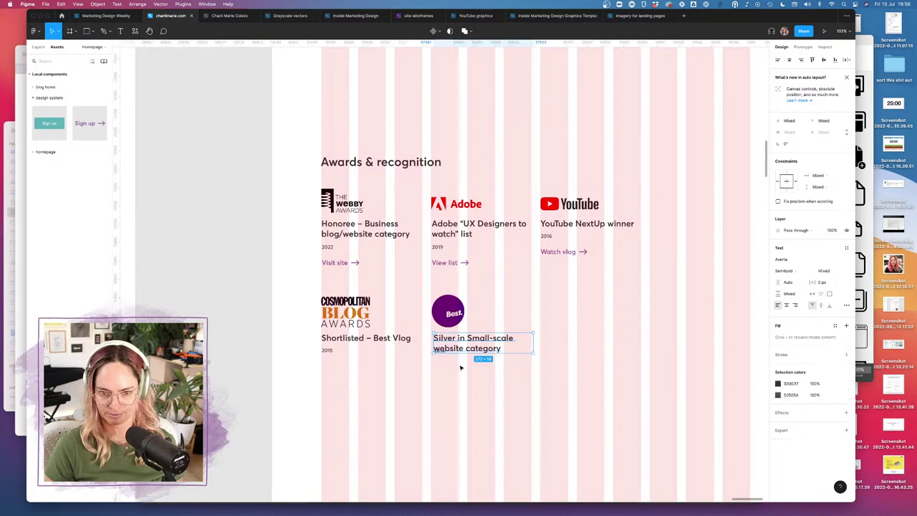
pyautogui.keyDown('shift'); pyautogui.click(465, 343); pyautogui.keyUp('shift')
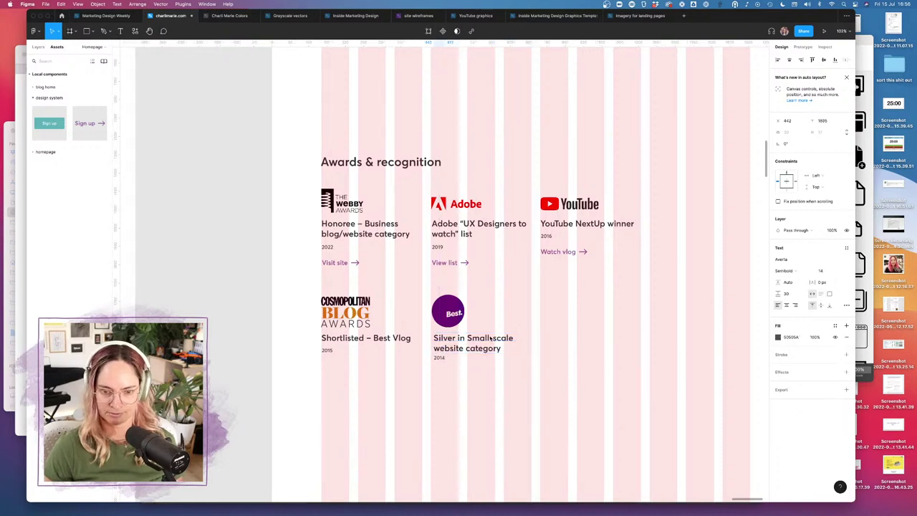
pyautogui.click(446, 262)
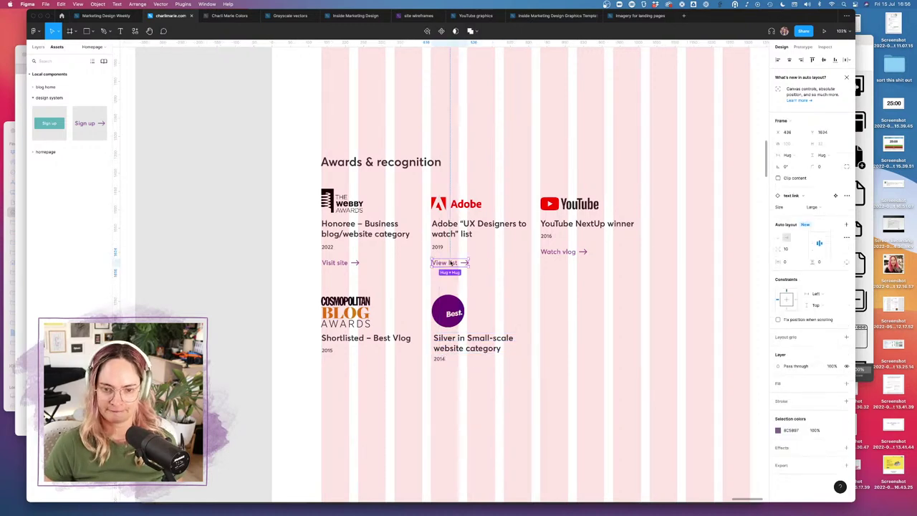
# - Copy the link under 2014 and make both Webby and Best links read 'View award site'
pyautogui.moveTo(446, 262); pyautogui.dragTo(451, 377)
pyautogui.click(333, 262)
pyautogui.doubleClick(334, 263)
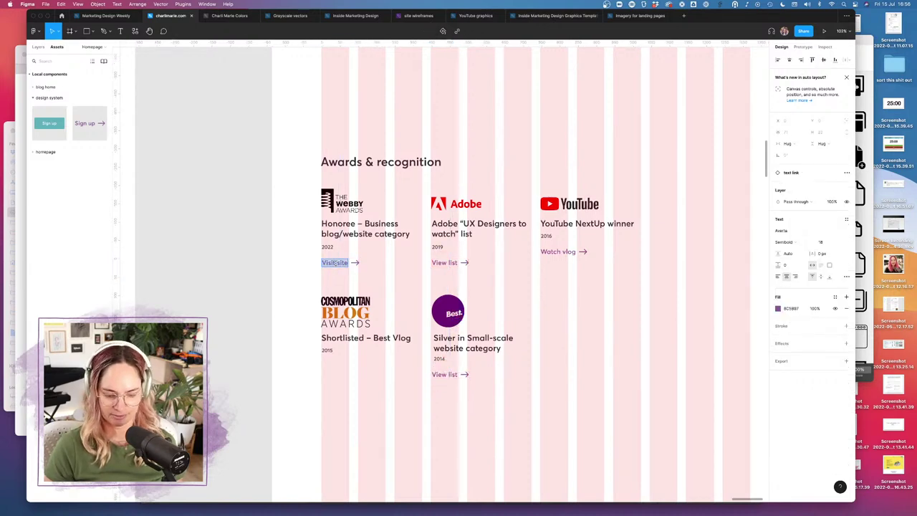
pyautogui.write('View award')
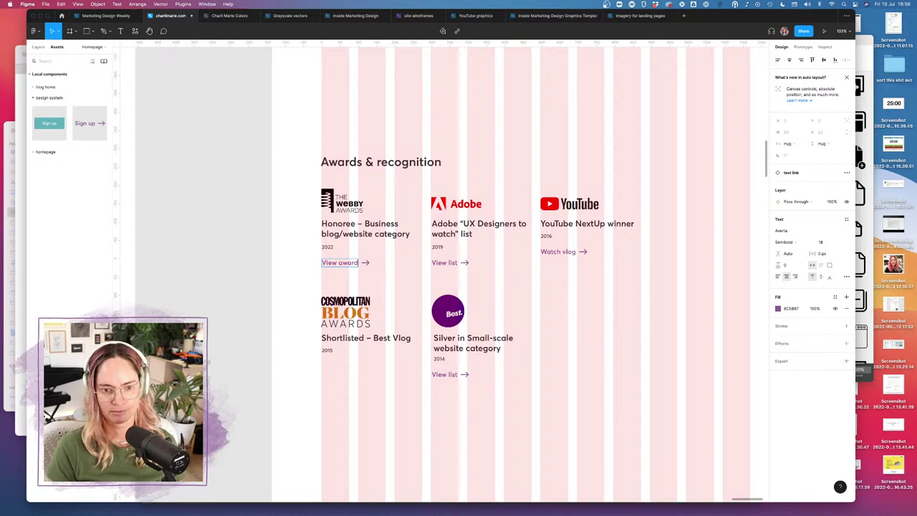
pyautogui.doubleClick(444, 374)
pyautogui.write('V')
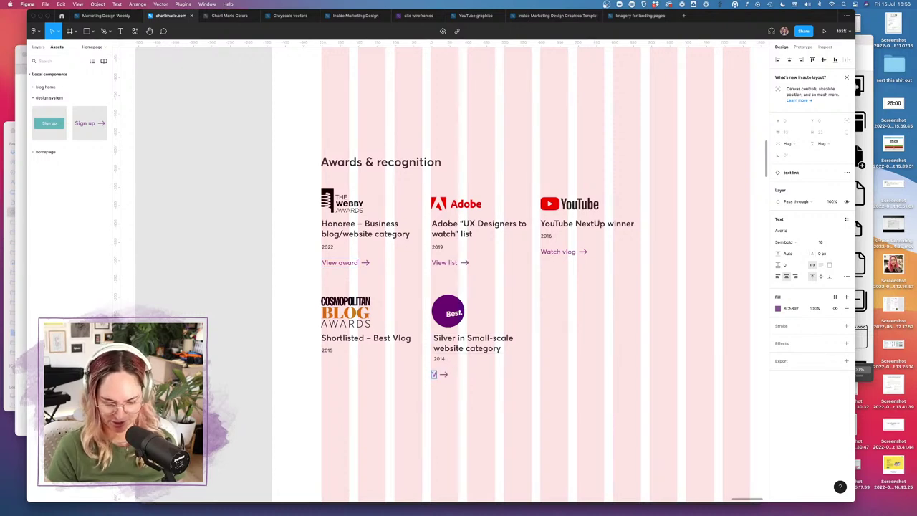
pyautogui.write('iew awa')
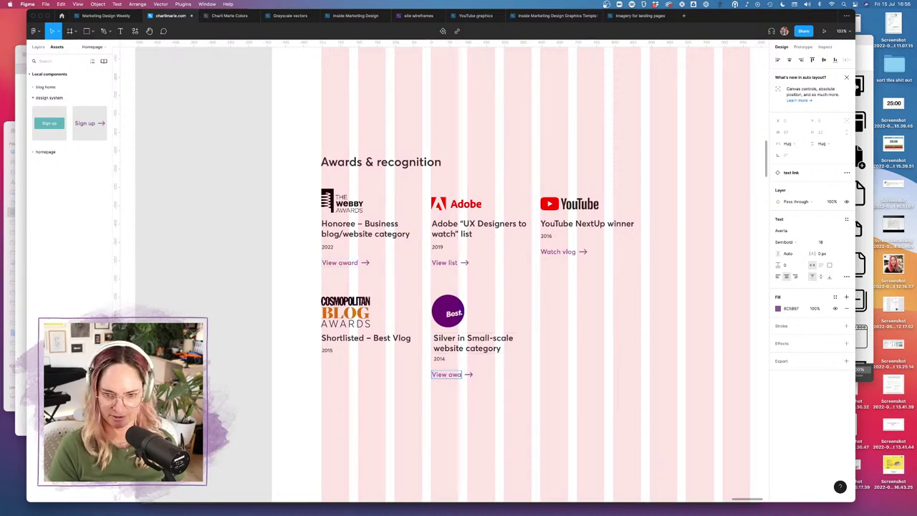
pyautogui.write('rd site')
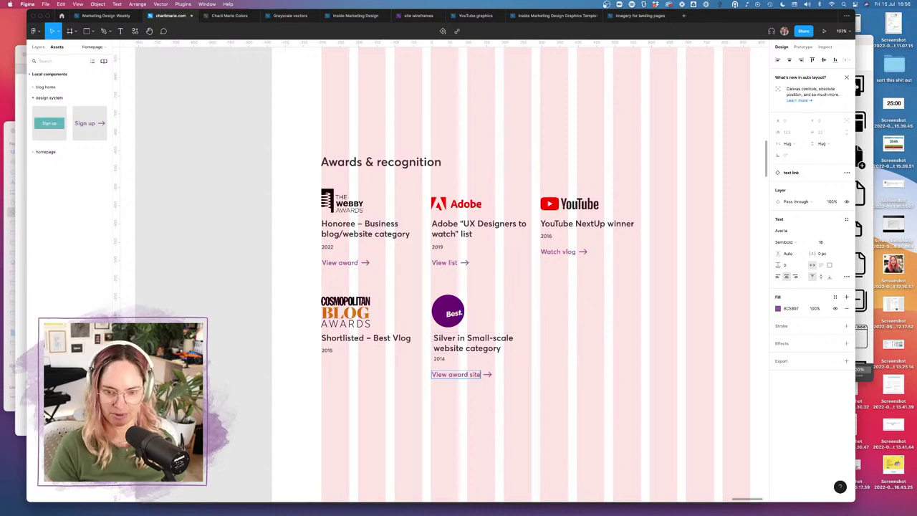
pyautogui.press('Escape')
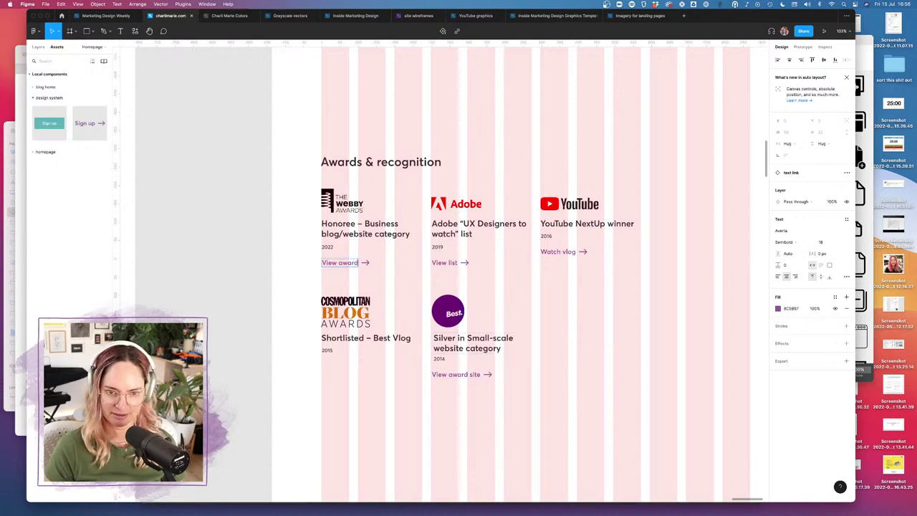
pyautogui.write('site')
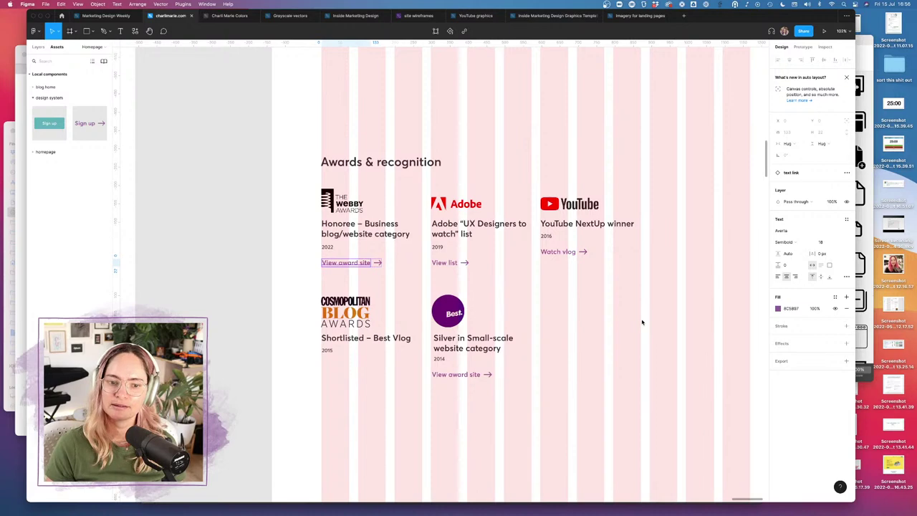
pyautogui.click(642, 322)
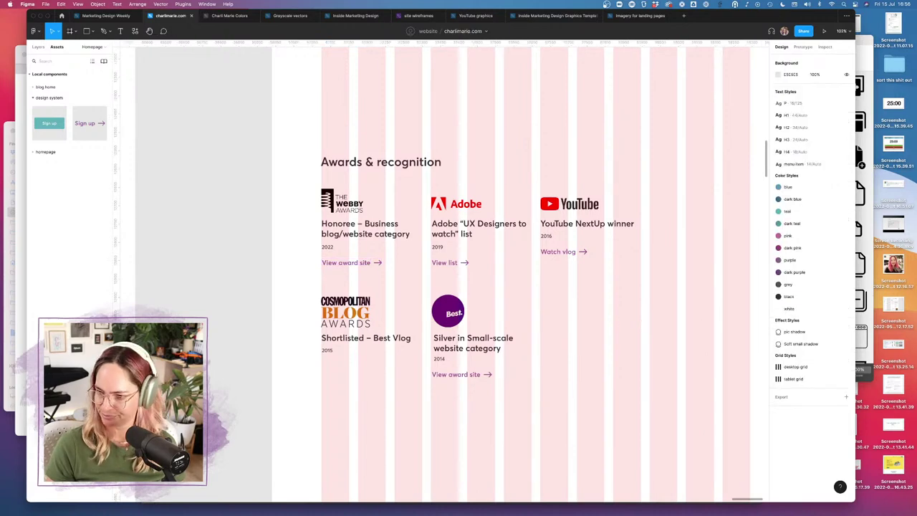
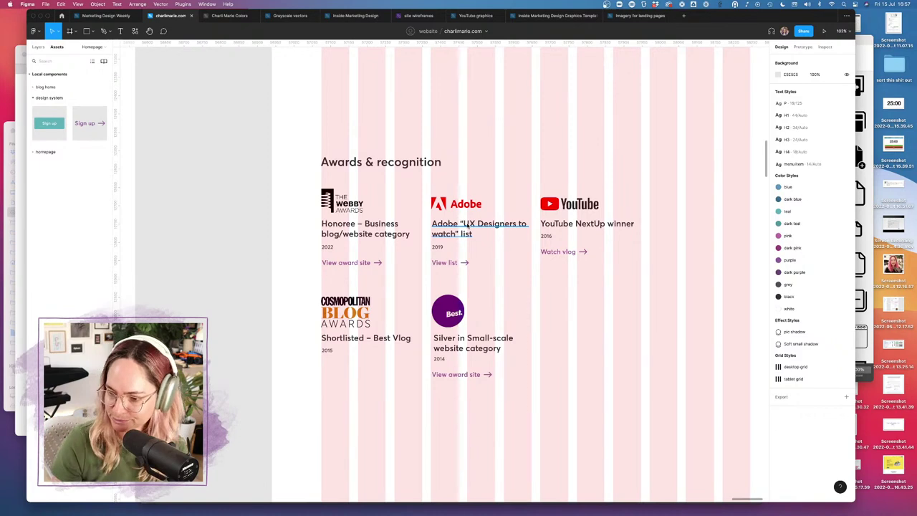
# - Edit the awards heading, capitalising the R and adding an s to read 'Awards & Recognitions'
pyautogui.doubleClick(392, 160)
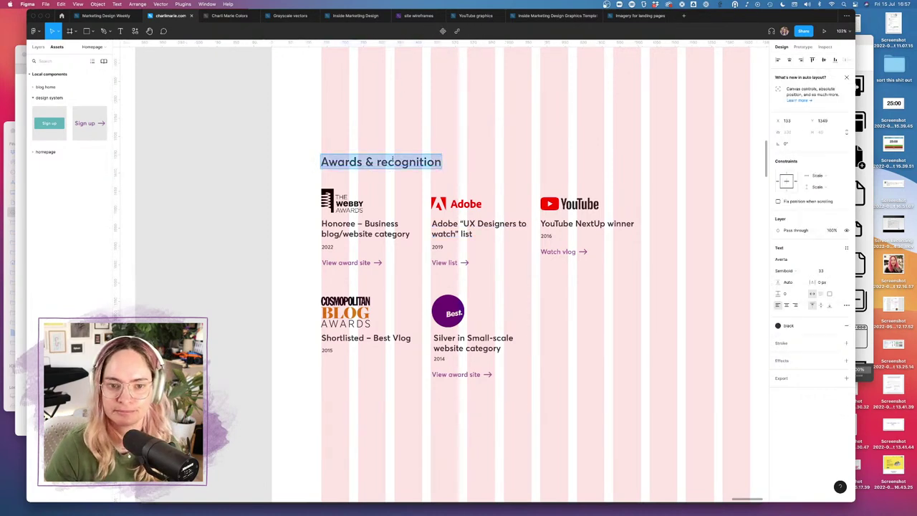
pyautogui.click(378, 162)
pyautogui.press('BackSpace')
pyautogui.write('R')
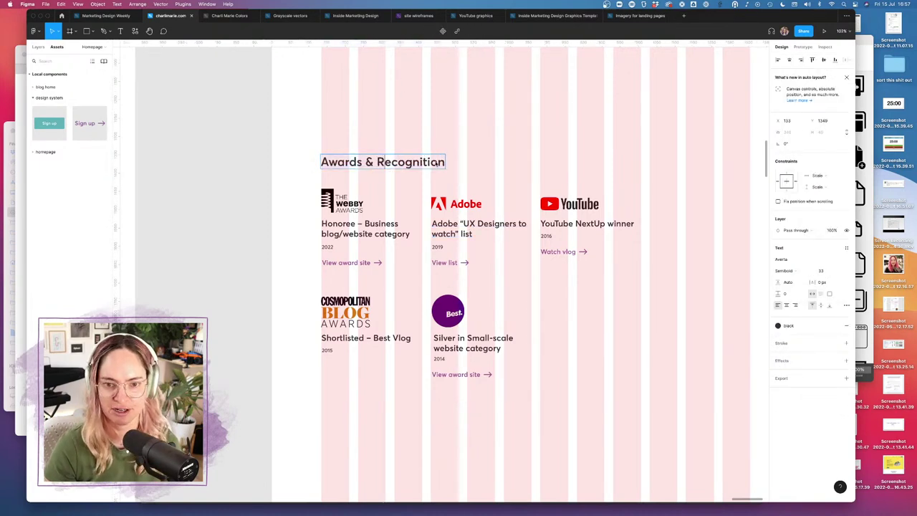
pyautogui.write('s')
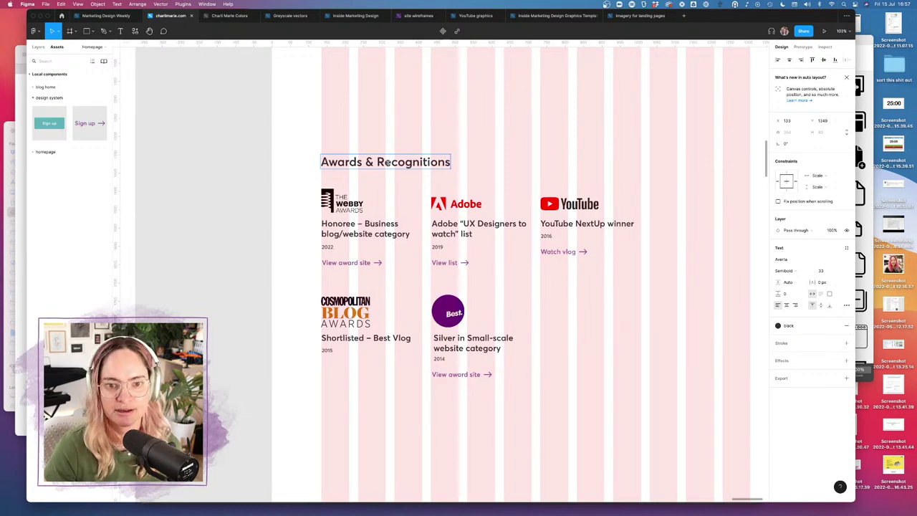
pyautogui.press('Escape')
pyautogui.click(475, 137)
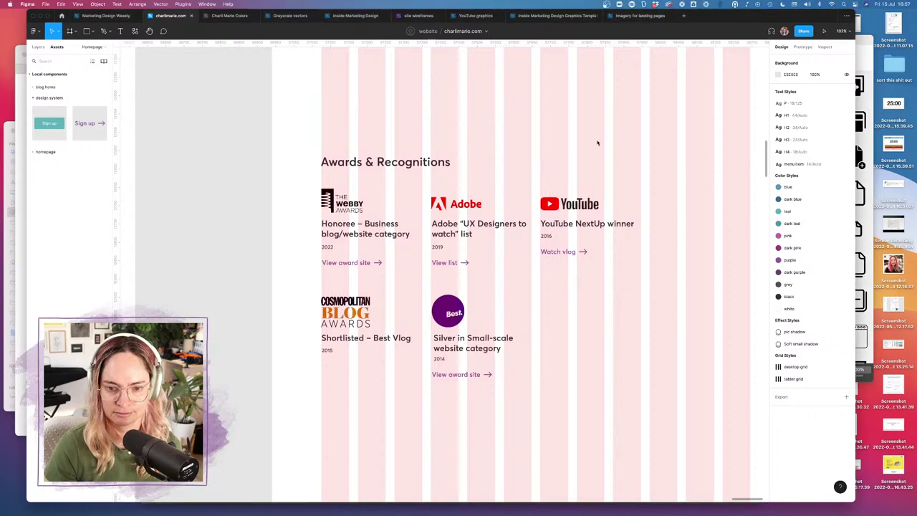
pyautogui.scroll(-8, 552, 149)
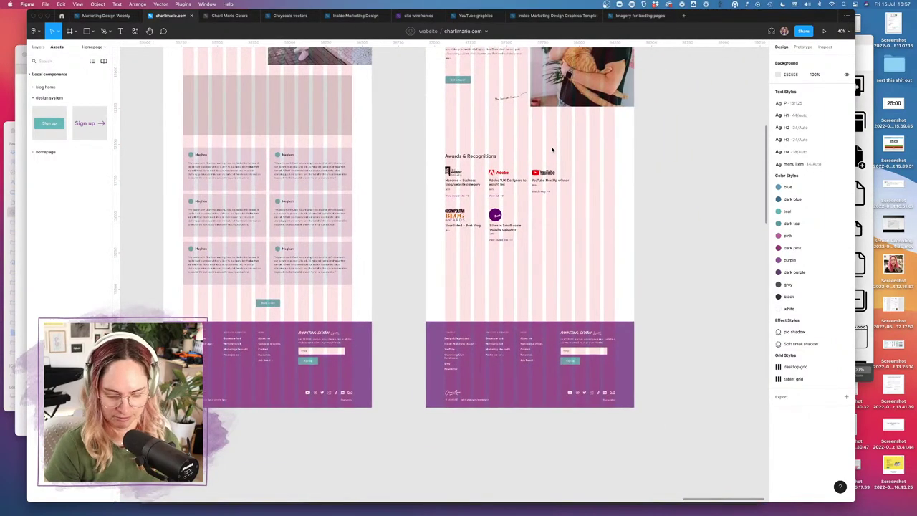
pyautogui.hotkey('ctrl', 'g')
pyautogui.scroll(8, 552, 150)
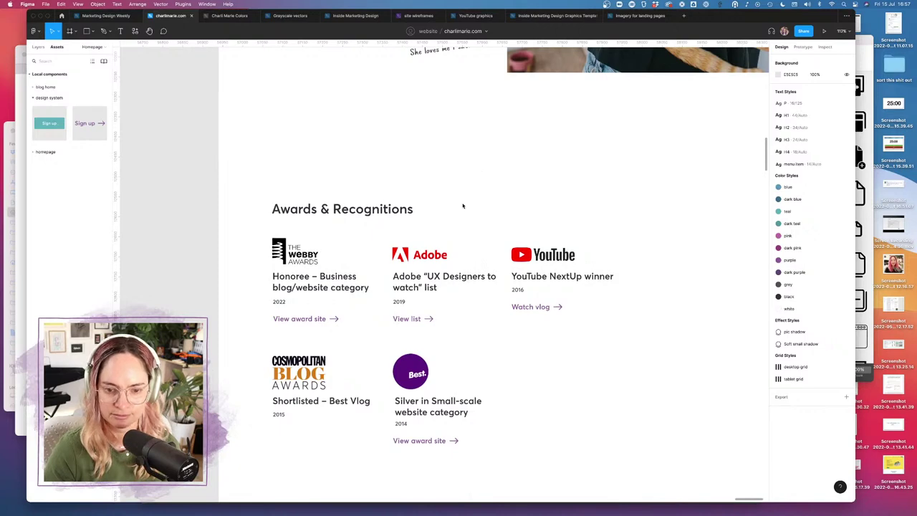
pyautogui.click(419, 440)
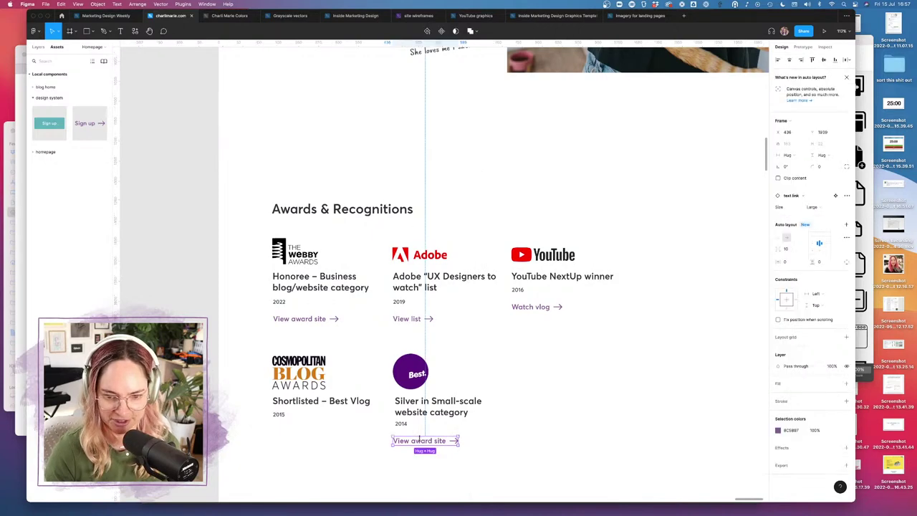
pyautogui.click(531, 390)
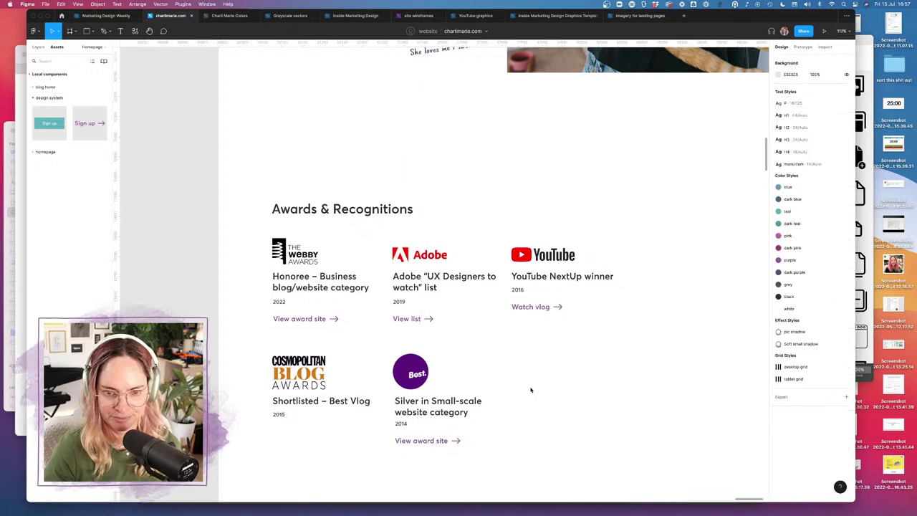
pyautogui.click(86, 32)
# - Draw a rectangle over the Webby award block and give it an EEEEF5 outline
pyautogui.hotkey('ctrl', 'g')
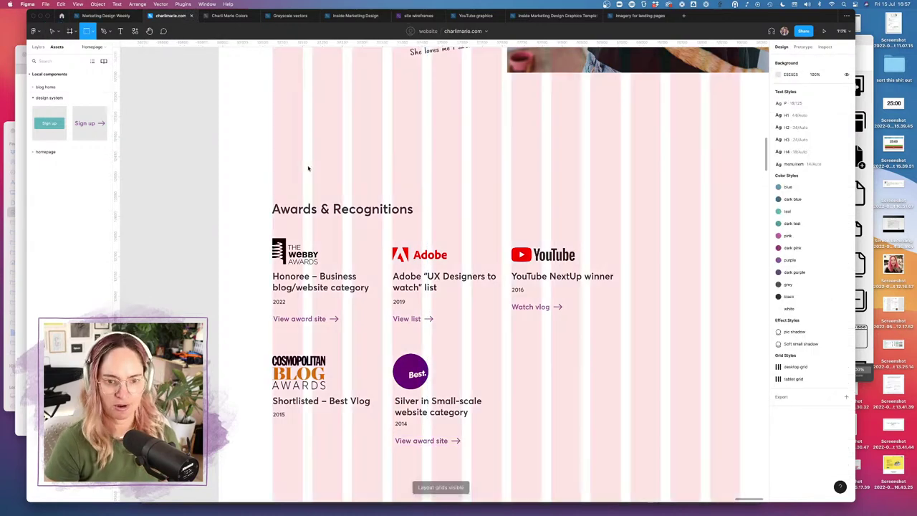
pyautogui.moveTo(272, 227); pyautogui.dragTo(382, 337)
pyautogui.click(845, 276)
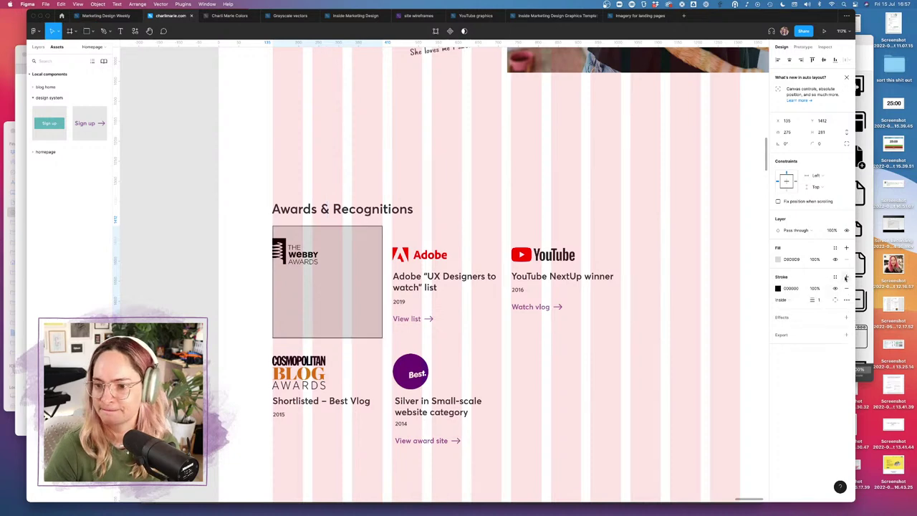
pyautogui.click(778, 289)
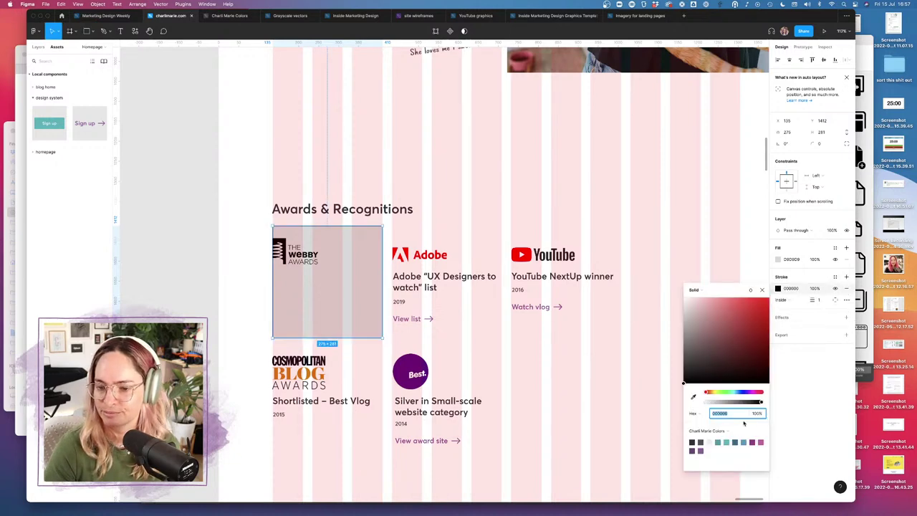
pyautogui.click(708, 441)
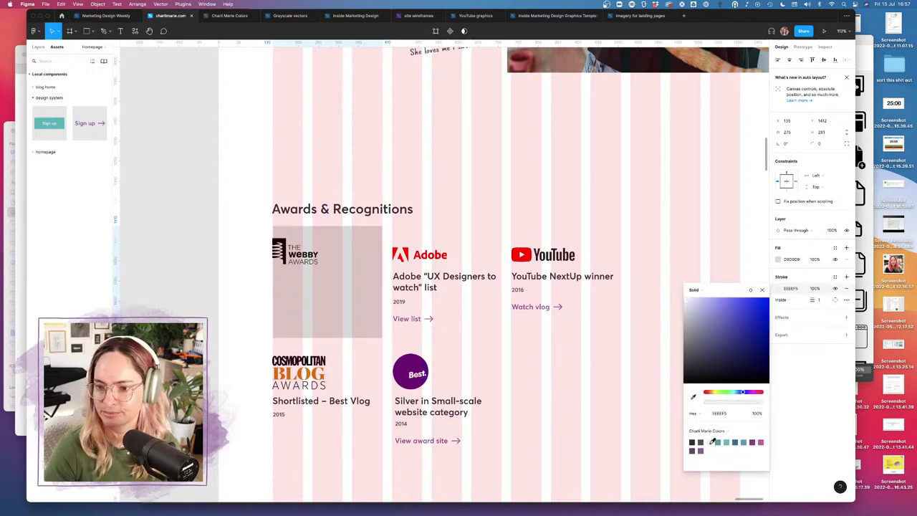
# - Remove the rectangle's fill, set corner radius 4 and trim its height to 276
pyautogui.click(848, 259)
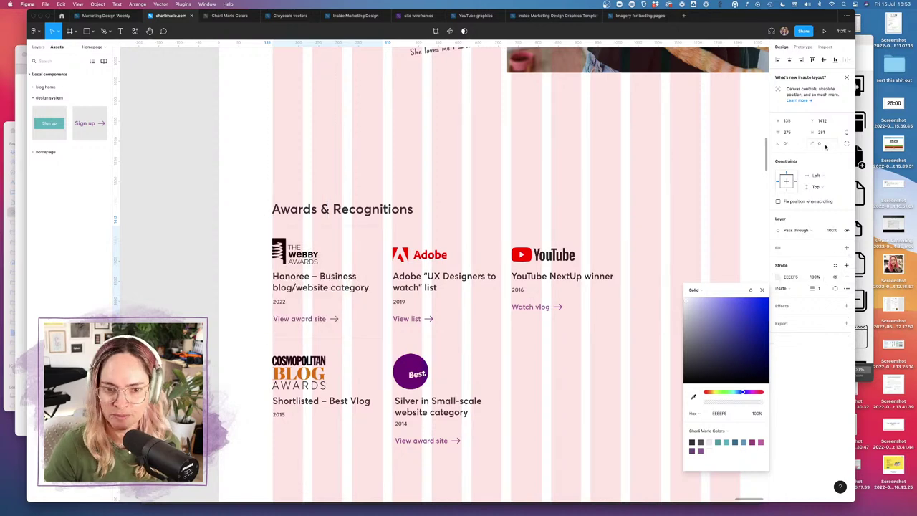
pyautogui.click(824, 144)
pyautogui.press('Return')
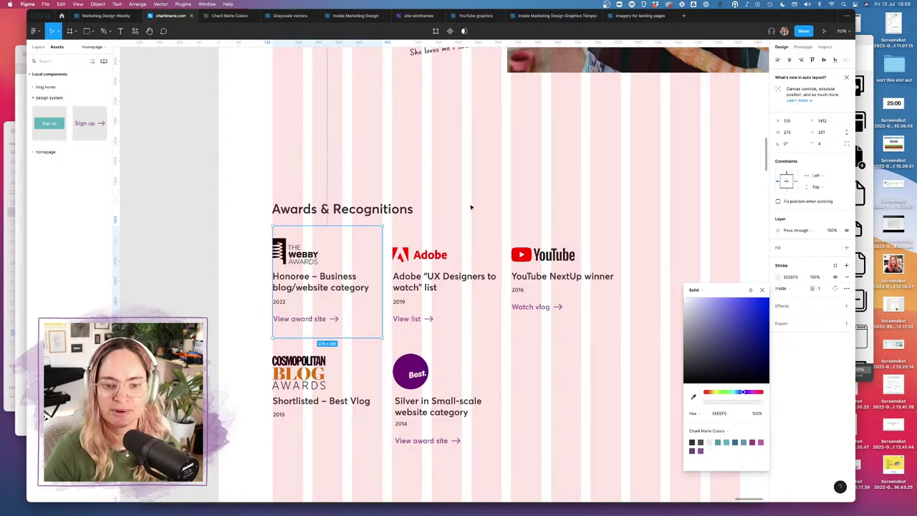
pyautogui.moveTo(349, 227); pyautogui.dragTo(348, 230)
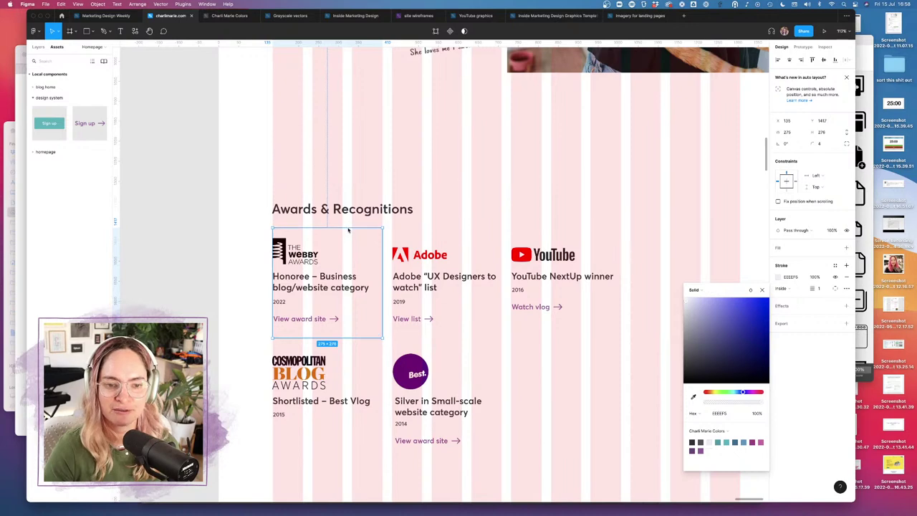
pyautogui.click(466, 210)
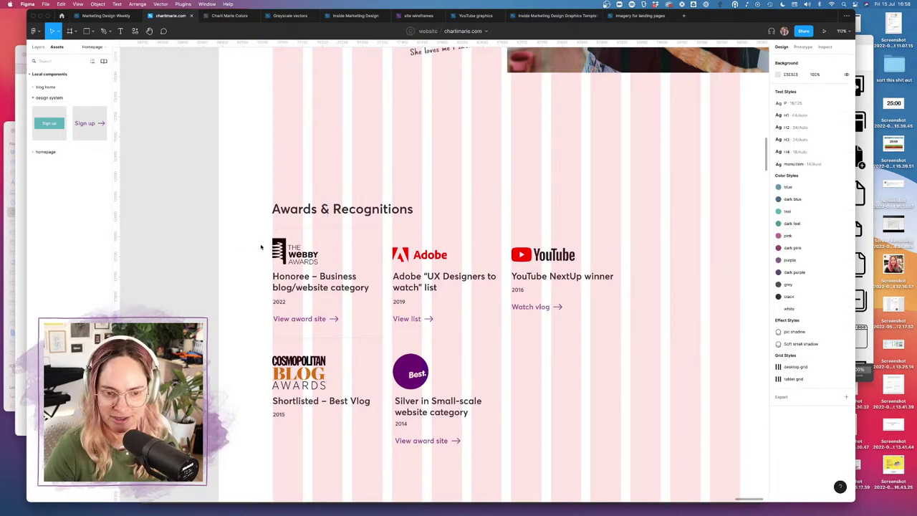
pyautogui.moveTo(261, 247); pyautogui.dragTo(389, 336)
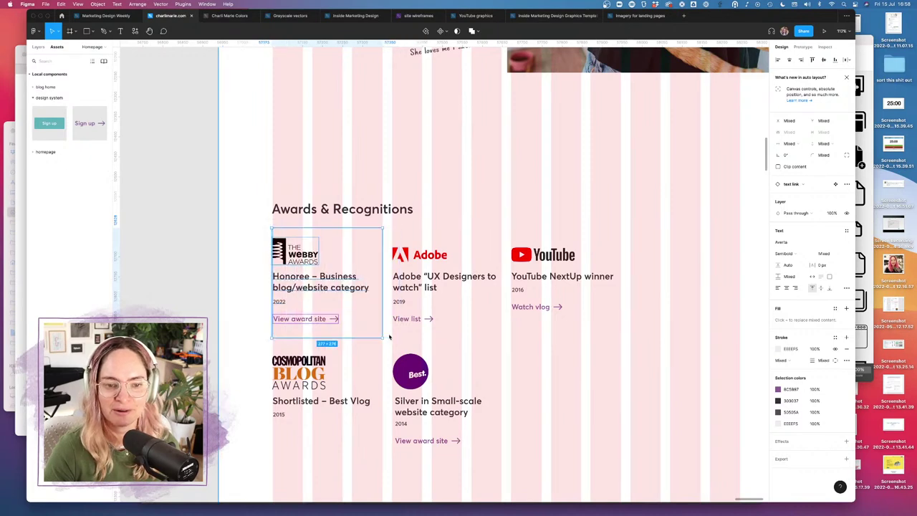
# - Nudge the Webby contents right inside the card and narrow its title to 244 wide
pyautogui.press('super+z')
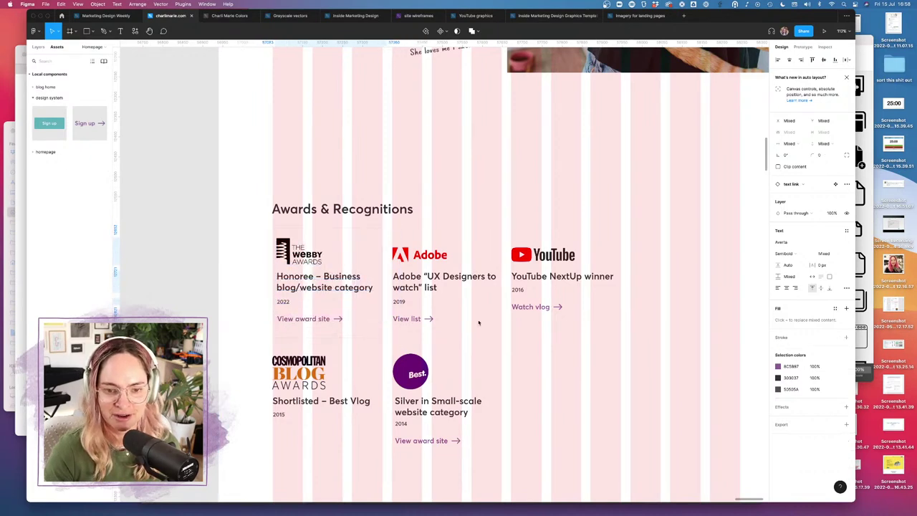
pyautogui.press('super+z')
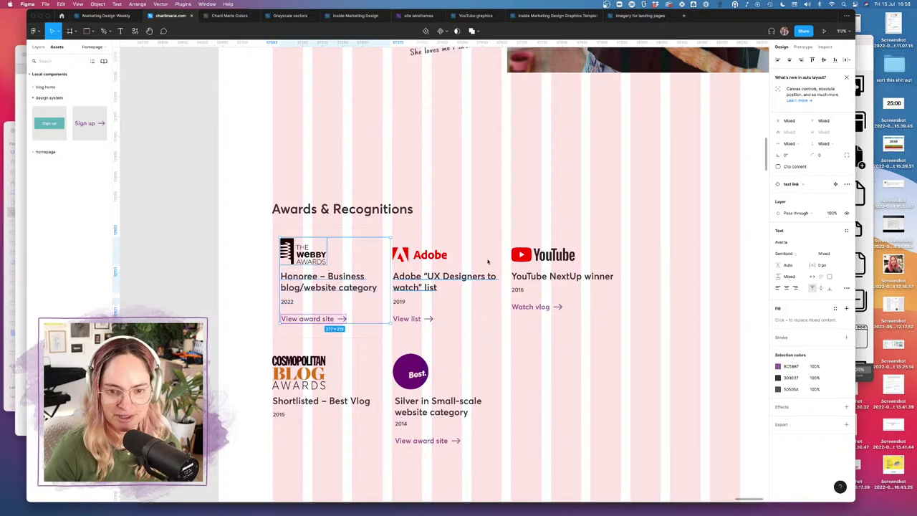
pyautogui.press('Escape')
pyautogui.doubleClick(344, 285)
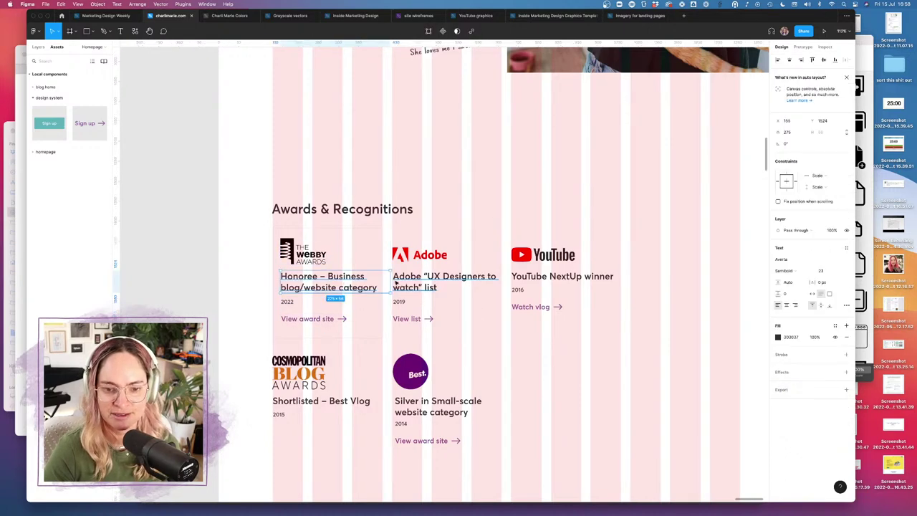
pyautogui.moveTo(390, 284); pyautogui.dragTo(378, 284)
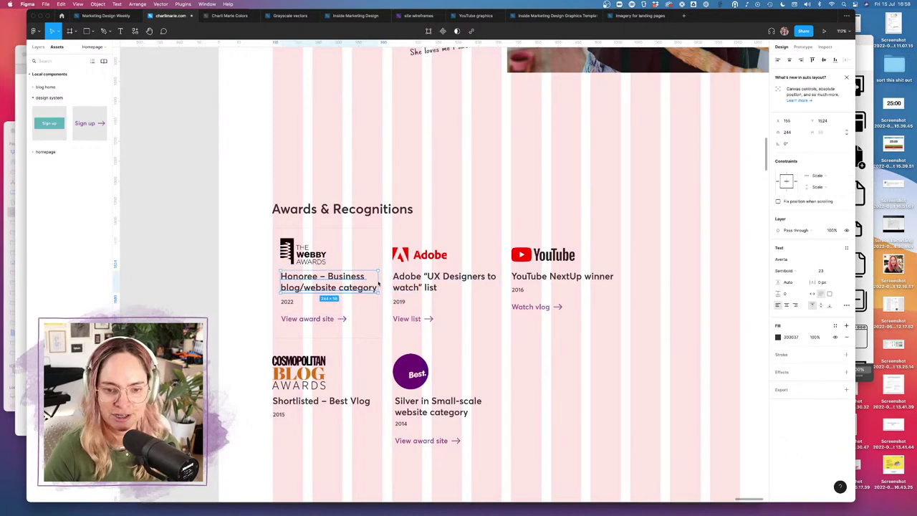
pyautogui.click(434, 223)
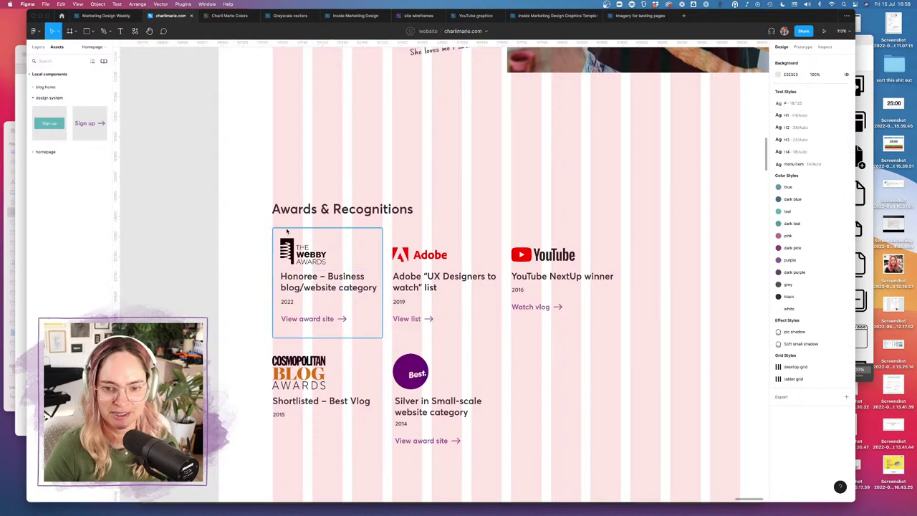
# - Copy the outlined card behind the Adobe award, inset its contents and narrow its title to wrap
pyautogui.click(331, 239)
pyautogui.moveTo(447, 241); pyautogui.dragTo(412, 322)
pyautogui.hotkey('shift', 'Right')
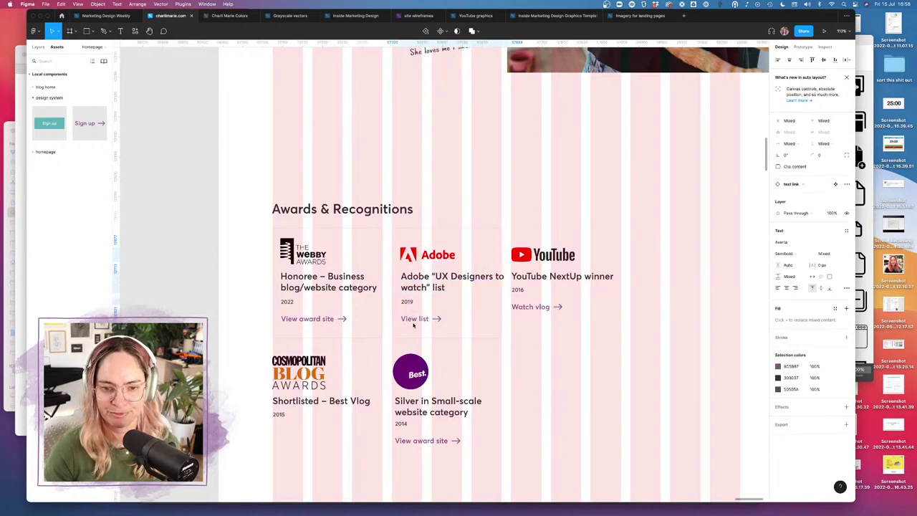
pyautogui.hotkey('shift', 'Right')
pyautogui.hotkey('shift', 'Left')
pyautogui.press('Right')
pyautogui.press('Right')
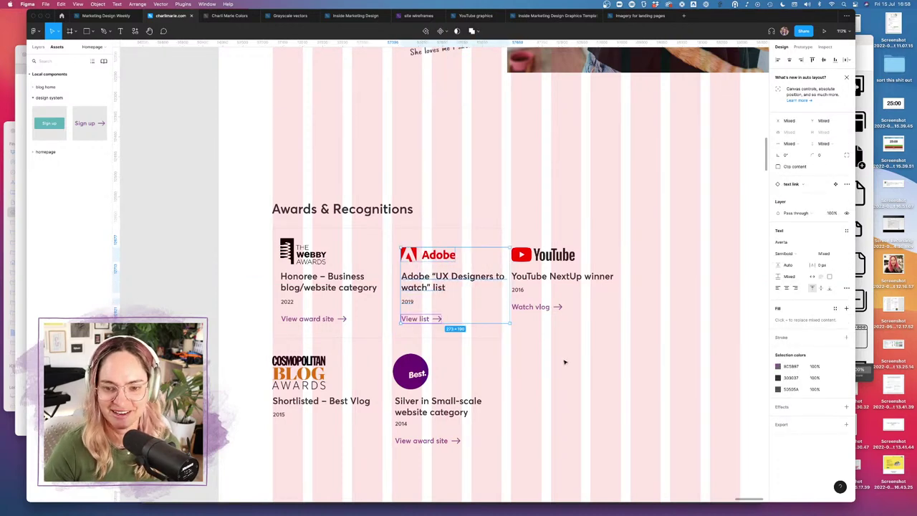
pyautogui.press('Escape')
pyautogui.click(459, 281)
pyautogui.moveTo(510, 282); pyautogui.dragTo(495, 281)
pyautogui.click(571, 342)
pyautogui.hotkey('ctrl', 'shift', '4')
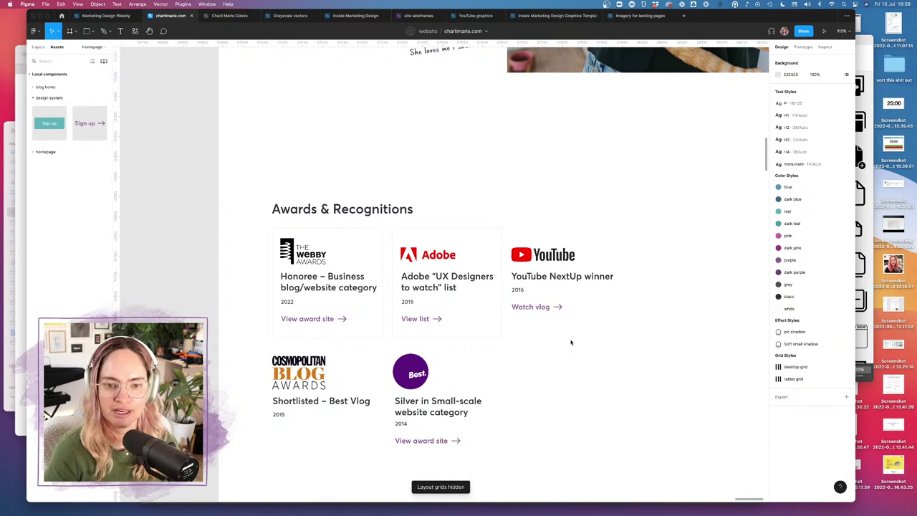
pyautogui.hotkey('ctrl', 'shift', '4')
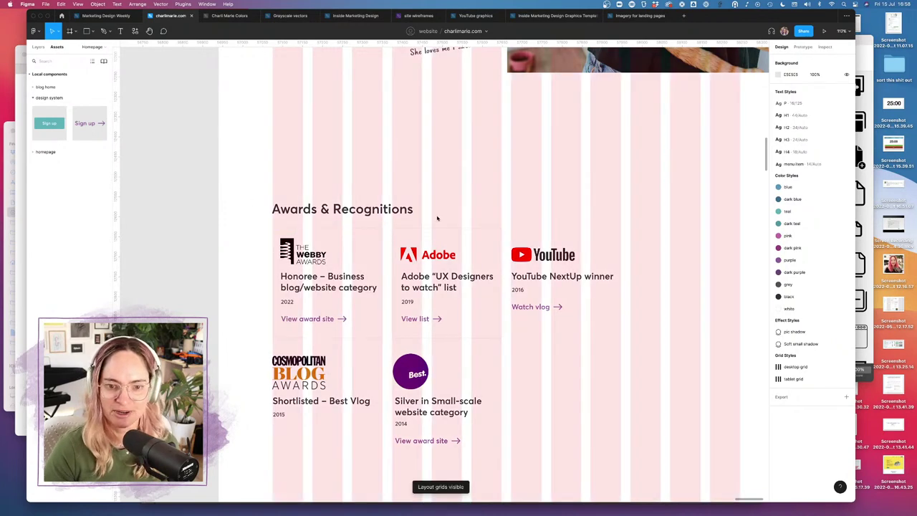
# - Shift the YouTube award's logo and title slightly right inside its outlined card
pyautogui.moveTo(262, 231); pyautogui.dragTo(473, 333)
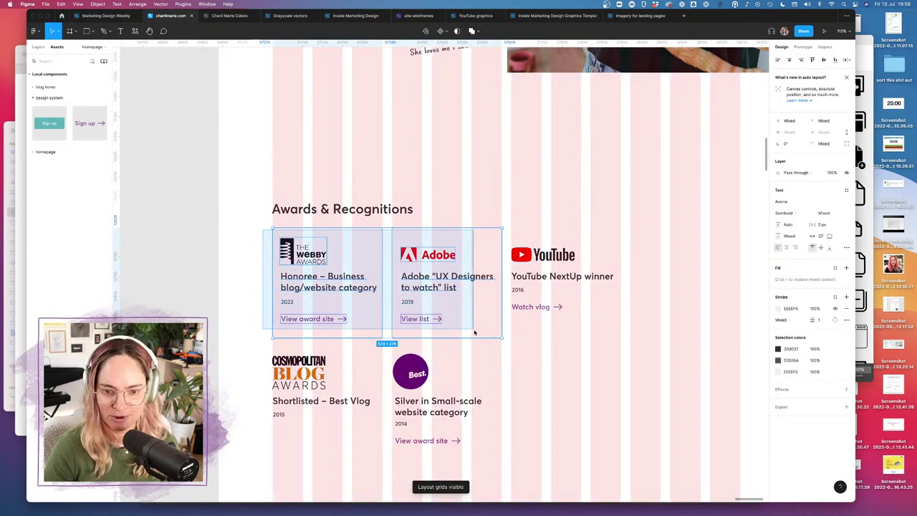
pyautogui.click(565, 360)
pyautogui.click(475, 337)
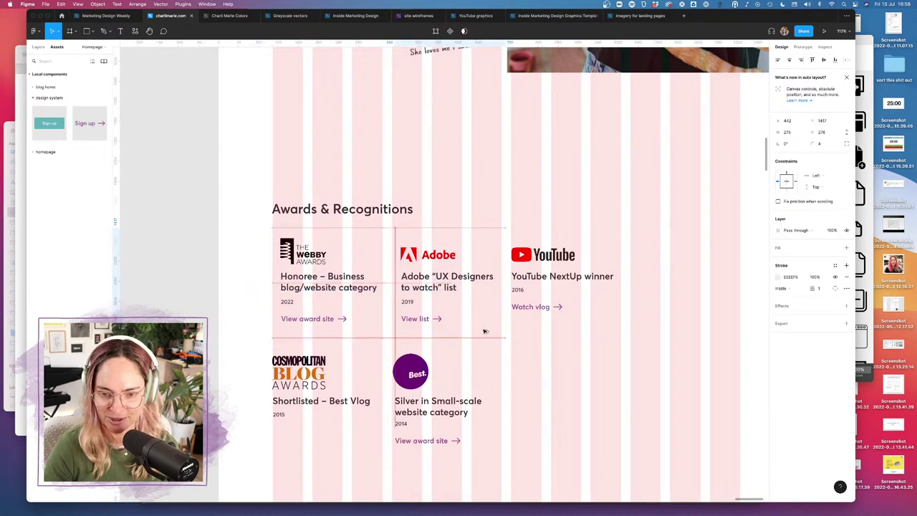
pyautogui.click(589, 327)
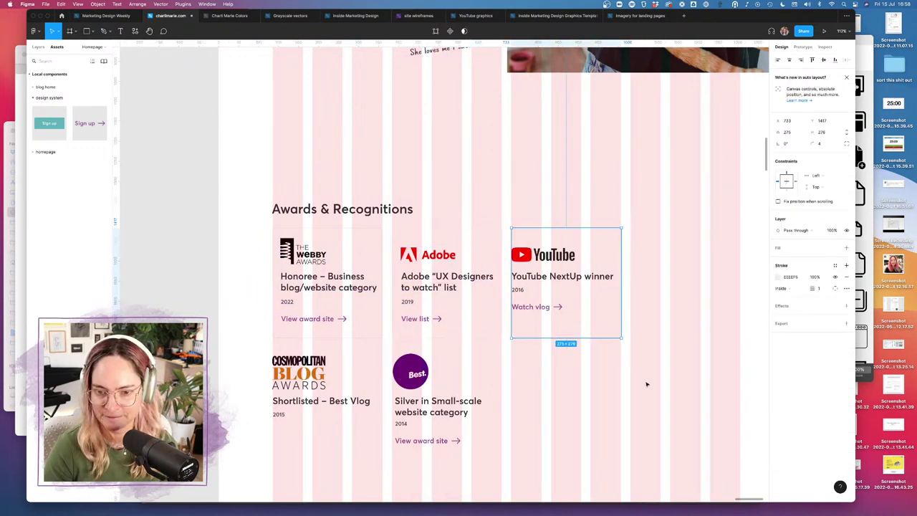
pyautogui.moveTo(615, 256); pyautogui.dragTo(535, 306)
pyautogui.hotkey('shift', 'Right')
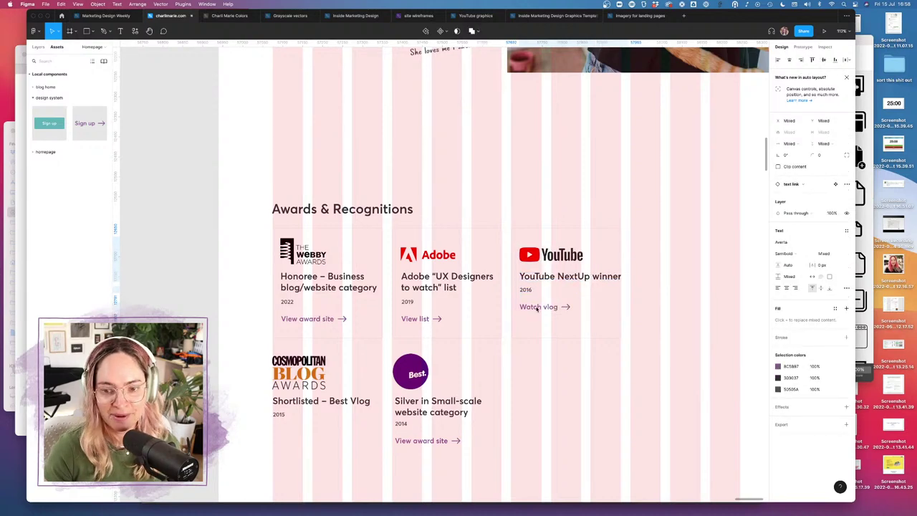
pyautogui.click(659, 293)
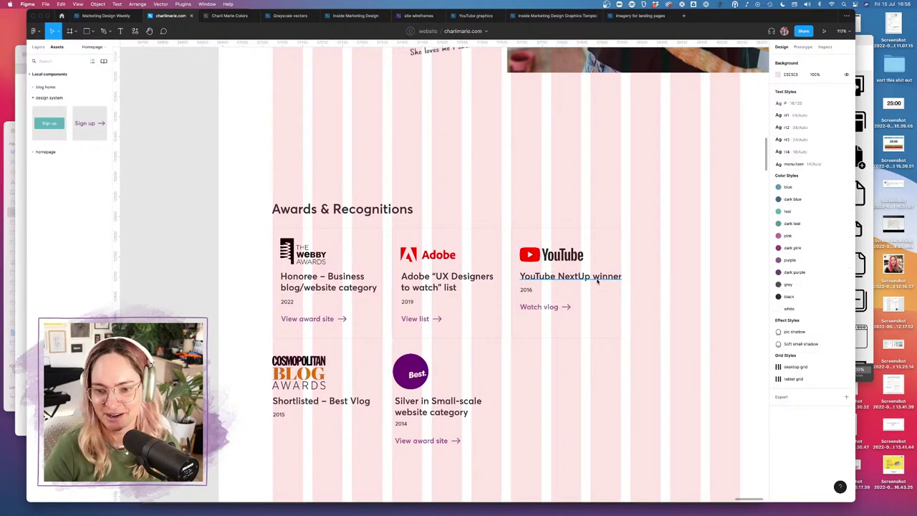
# - Move the 2016 year and Watch vlog link down about 16 px and narrow the title to two lines
pyautogui.doubleClick(535, 279)
pyautogui.click(533, 291)
pyautogui.keyDown('shift'); pyautogui.click(553, 307); pyautogui.keyUp('shift')
pyautogui.moveTo(553, 304); pyautogui.dragTo(551, 319)
pyautogui.click(566, 276)
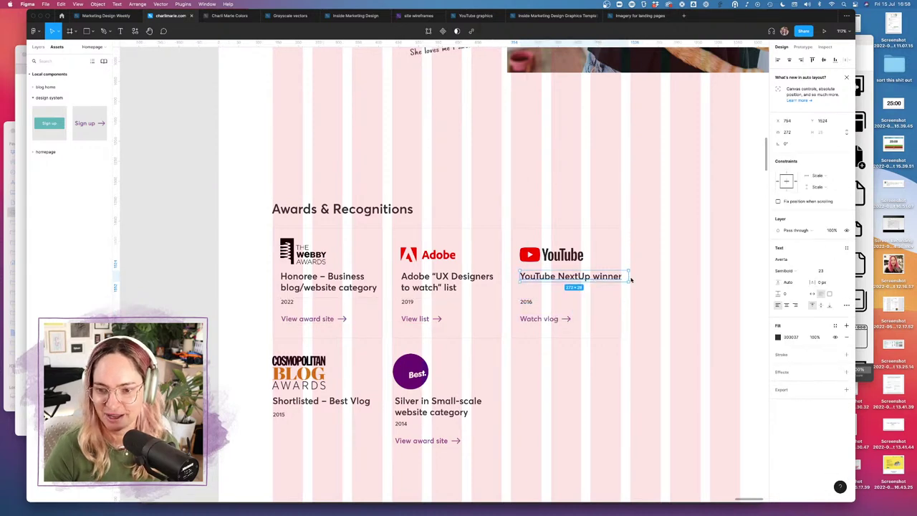
pyautogui.moveTo(630, 279); pyautogui.dragTo(606, 280)
pyautogui.click(675, 270)
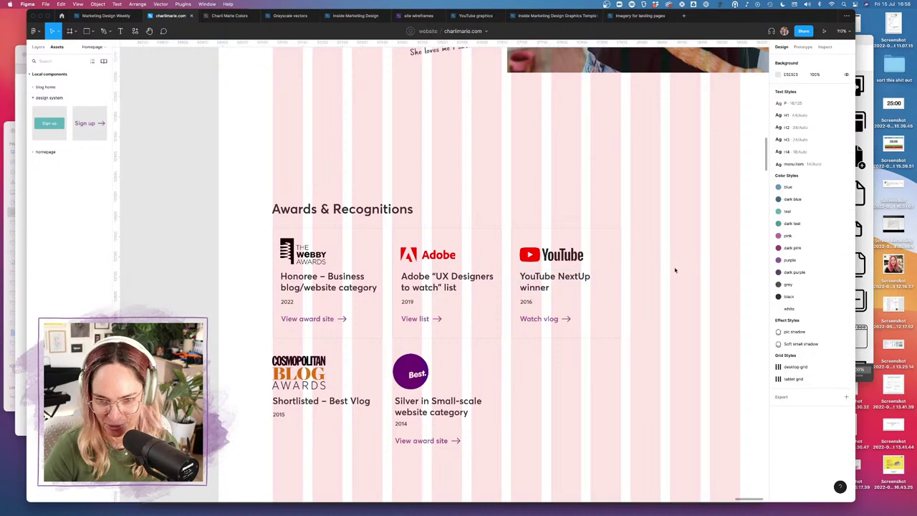
pyautogui.scroll(-3, 675, 270)
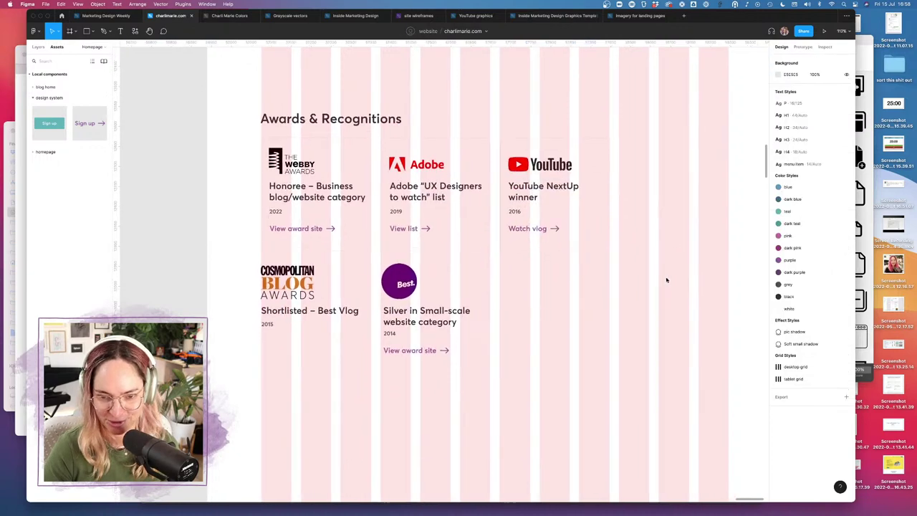
# - Try stacking the Cosmopolitan logo and title in auto layout, then undo it
pyautogui.click(345, 140)
pyautogui.press('alt')
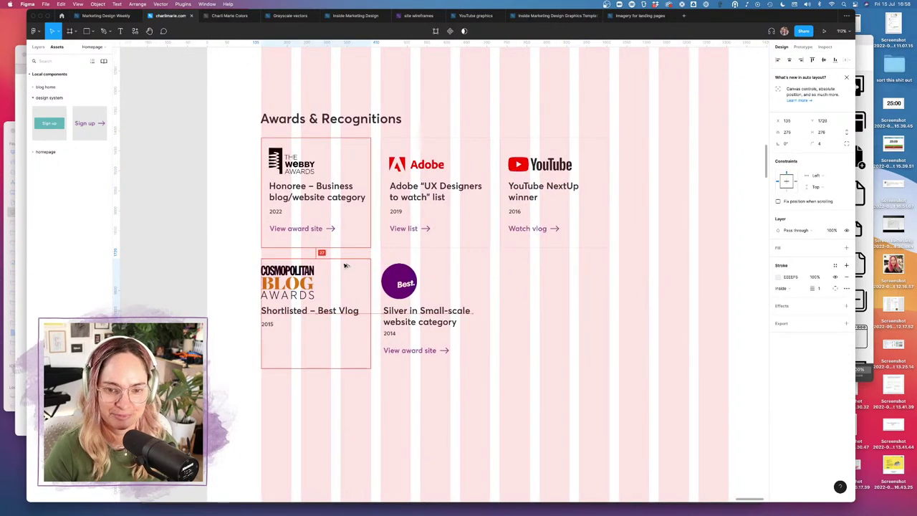
pyautogui.click(345, 265)
pyautogui.moveTo(345, 265); pyautogui.dragTo(284, 325)
pyautogui.hotkey('shift', 'a')
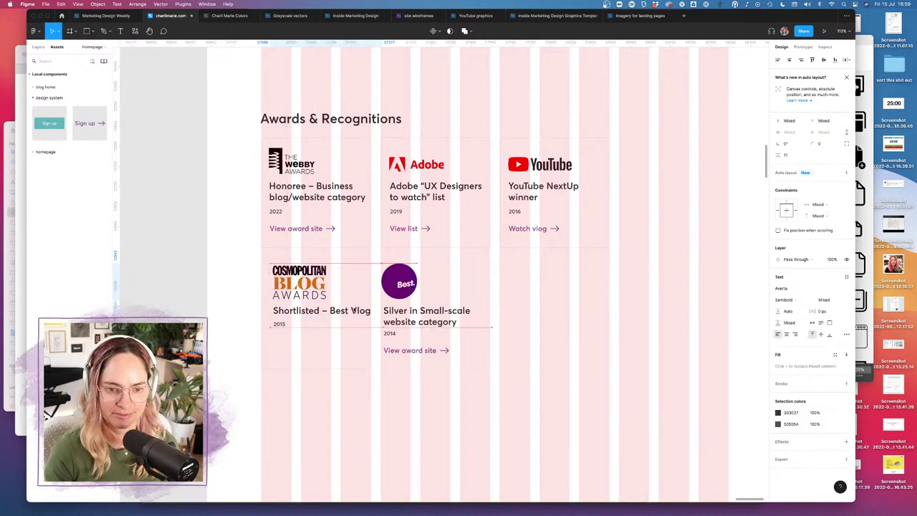
pyautogui.hotkey('ctrl', 'z')
pyautogui.hotkey('ctrl', 'z')
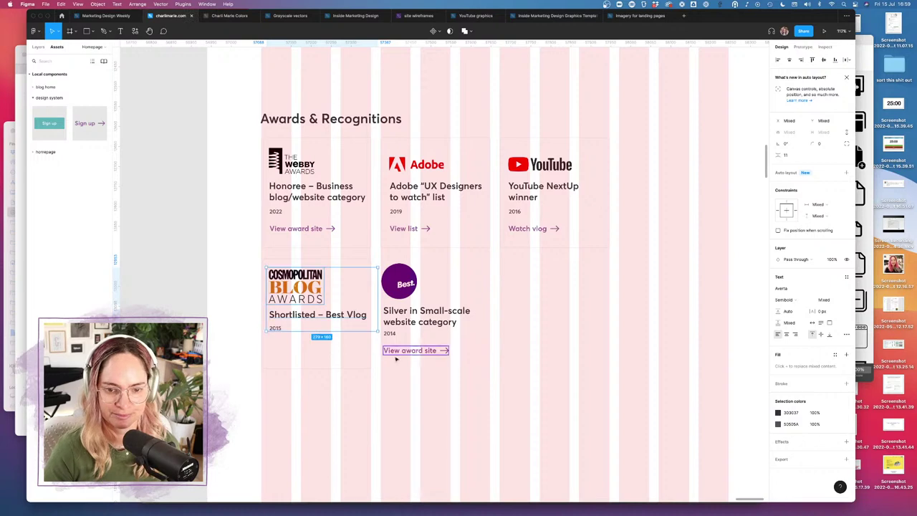
pyautogui.press('Escape')
pyautogui.click(323, 356)
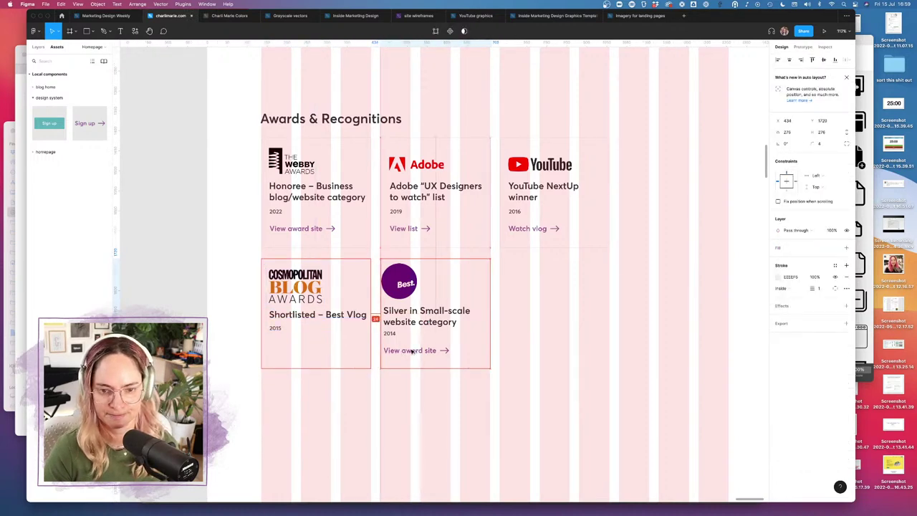
# - Wrap the Best card's badge, title, 2014 year and View award site link in auto layout
pyautogui.click(398, 278)
pyautogui.click(398, 278)
pyautogui.keyDown('shift'); pyautogui.click(426, 315); pyautogui.keyUp('shift')
pyautogui.keyDown('shift'); pyautogui.click(389, 333); pyautogui.keyUp('shift')
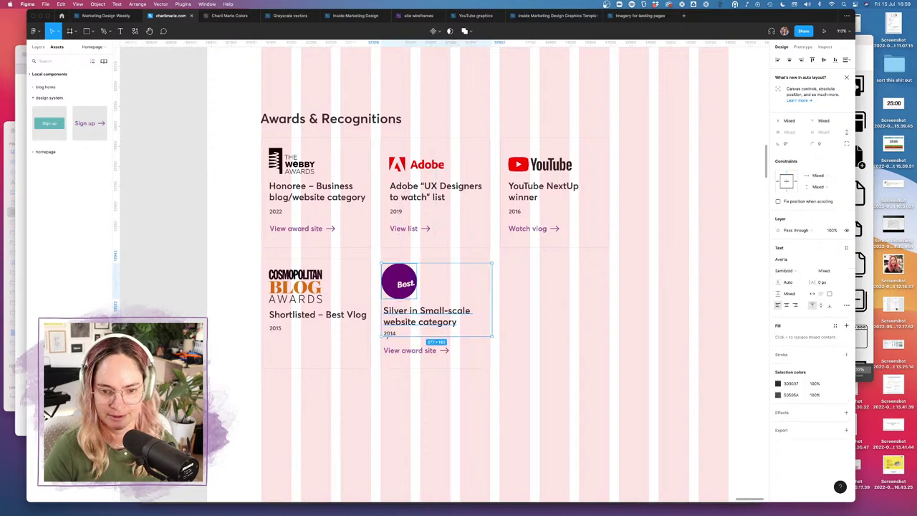
pyautogui.keyDown('shift'); pyautogui.click(409, 349); pyautogui.keyUp('shift')
pyautogui.hotkey('shift', 'a')
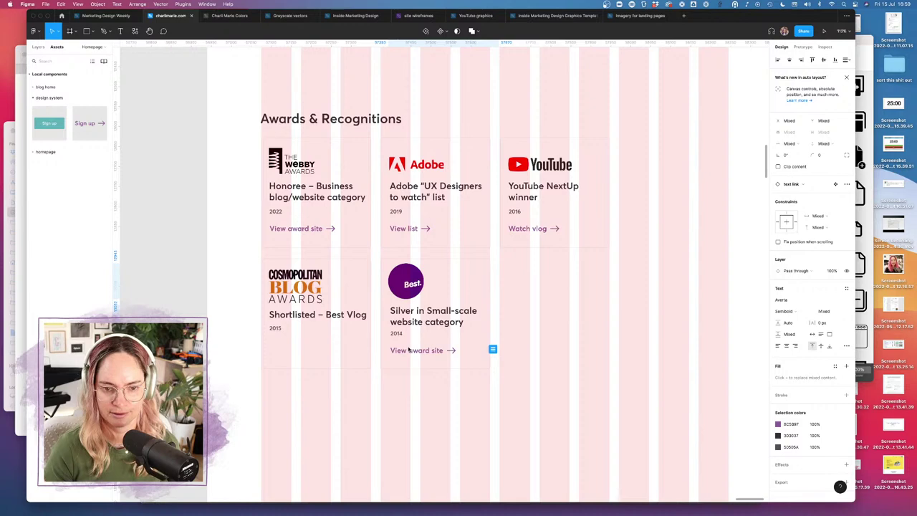
pyautogui.click(550, 323)
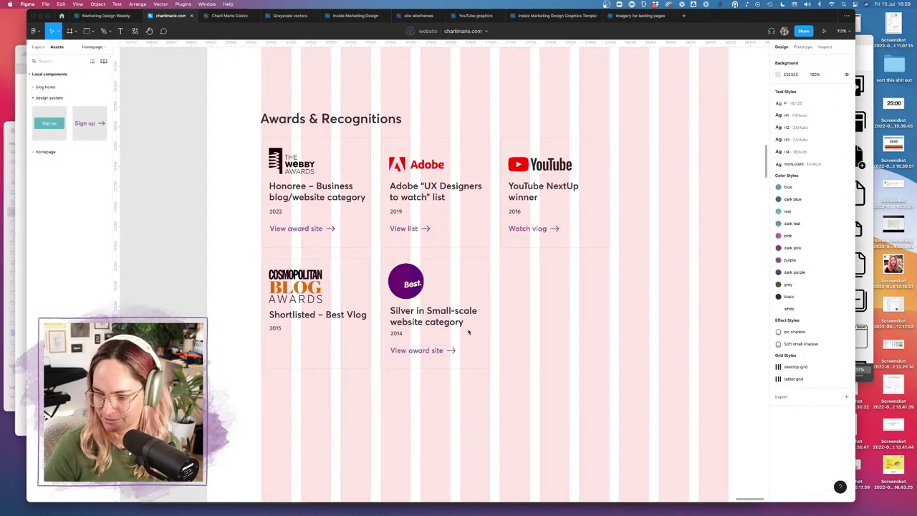
# - Shrink the Best. logo to 74×74 and the Cosmopolitan Blog Awards logo slightly
pyautogui.scroll(5, 469, 332)
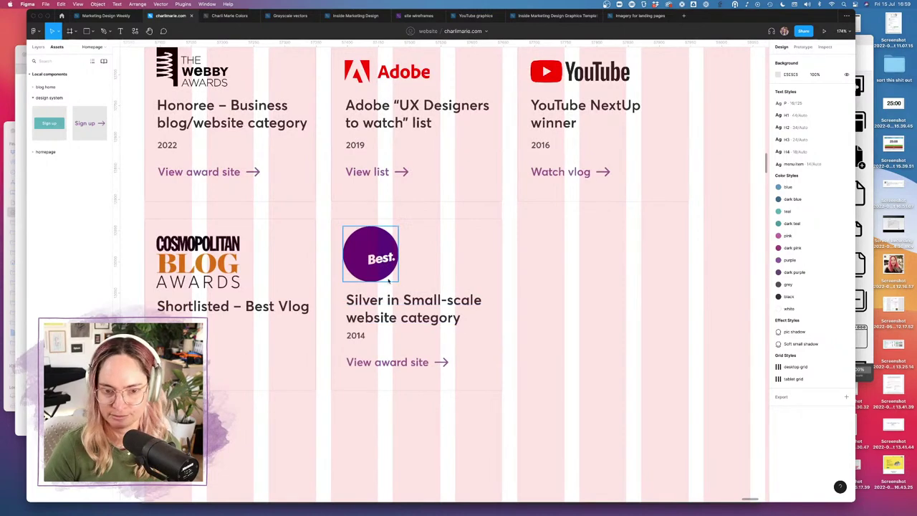
pyautogui.click(384, 250)
pyautogui.moveTo(398, 225); pyautogui.dragTo(389, 235)
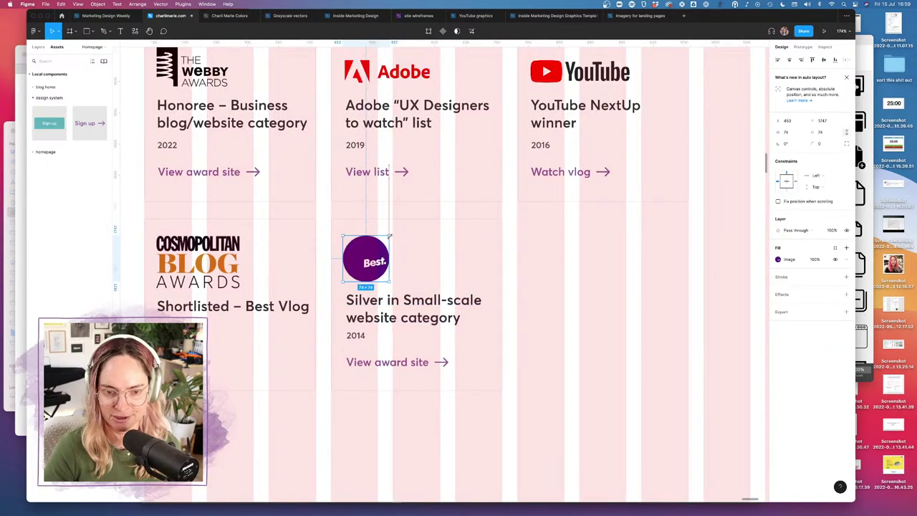
pyautogui.click(609, 264)
pyautogui.hscroll(-5, 609, 264)
pyautogui.click(361, 215)
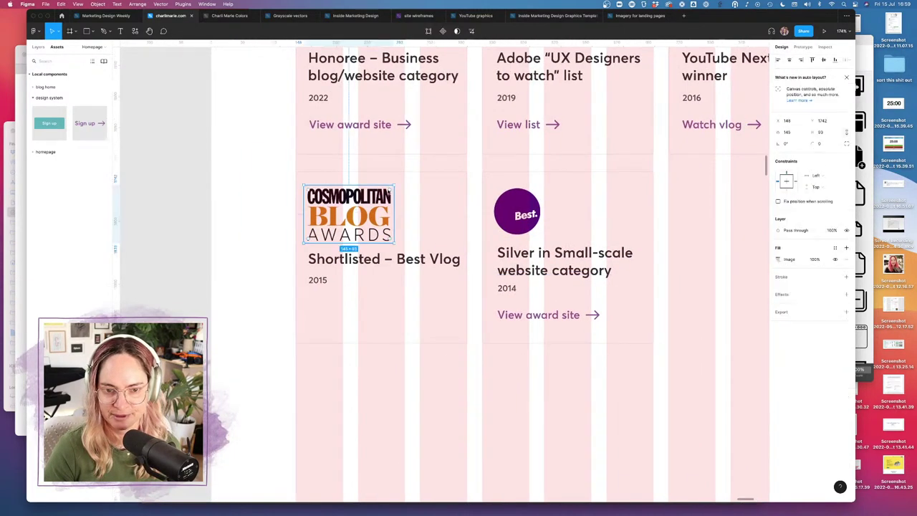
pyautogui.moveTo(382, 193); pyautogui.dragTo(381, 195)
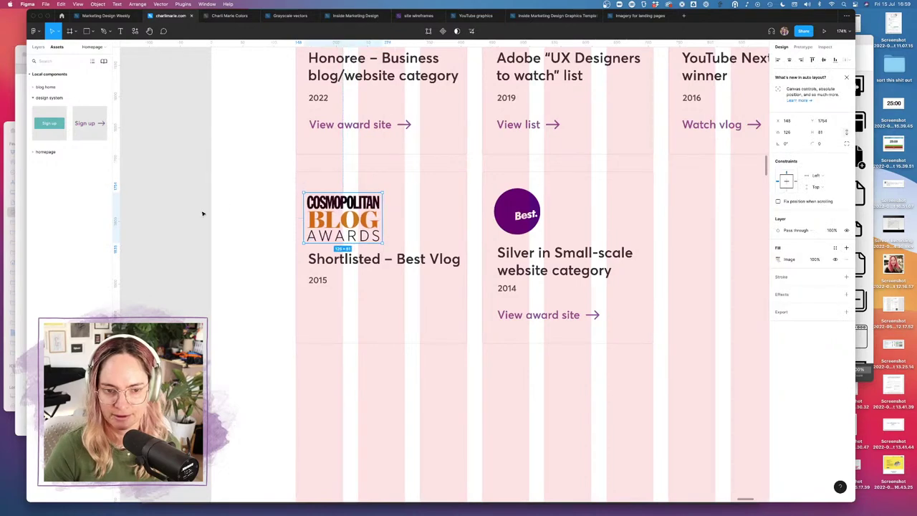
pyautogui.click(394, 211)
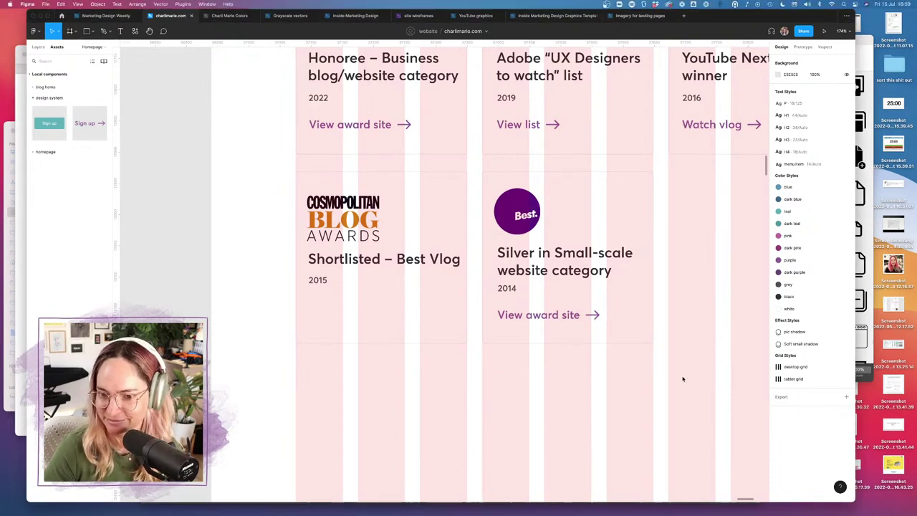
pyautogui.scroll(-5, 681, 377)
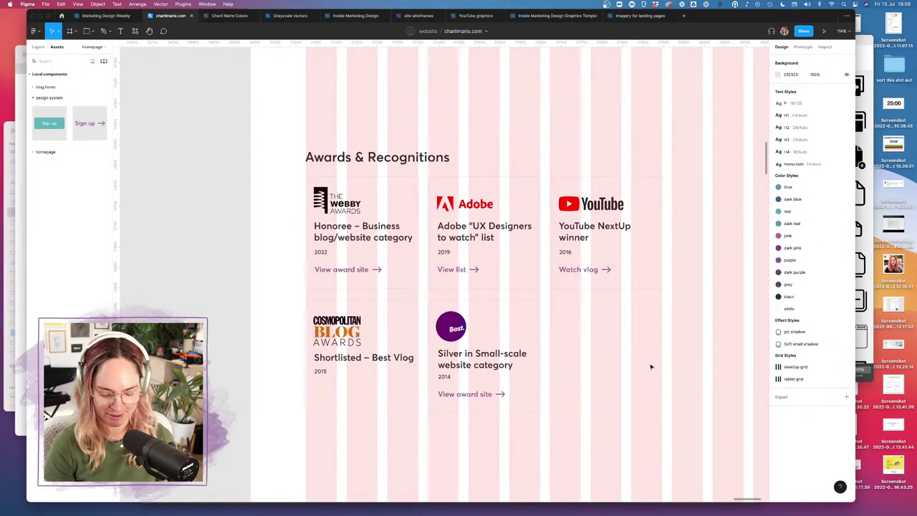
# - Hide the layout grids and review the awards section against the Site copy sheet in Ulysses
pyautogui.hotkey('ctrl', 'g')
pyautogui.scroll(-5, 648, 364)
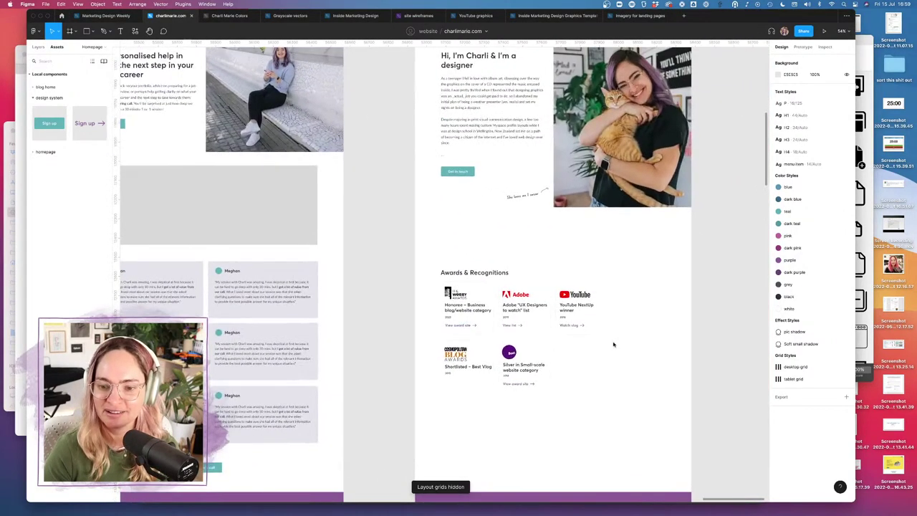
pyautogui.scroll(3, 595, 349)
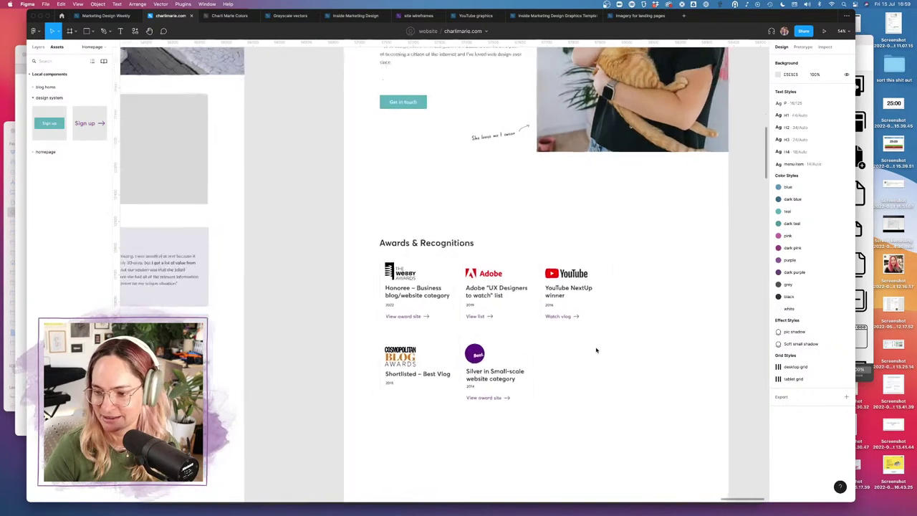
pyautogui.scroll(2, 596, 349)
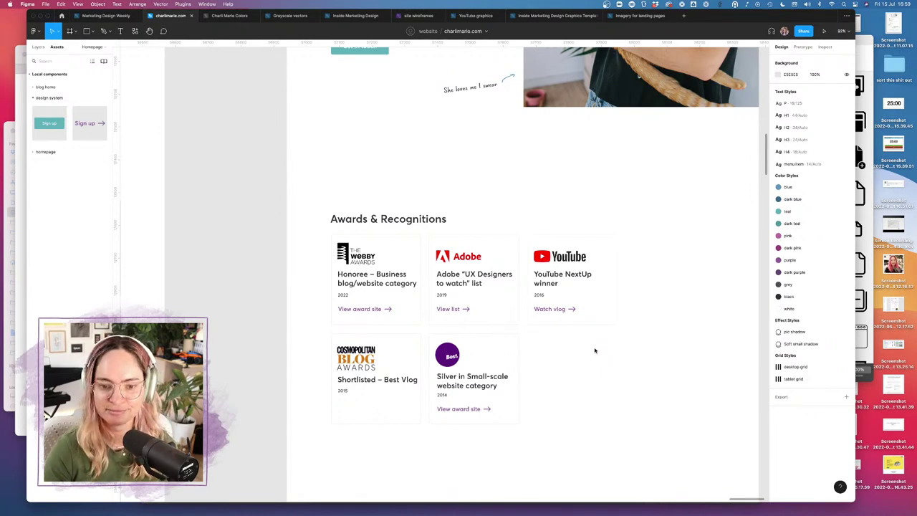
pyautogui.scroll(-5, 540, 363)
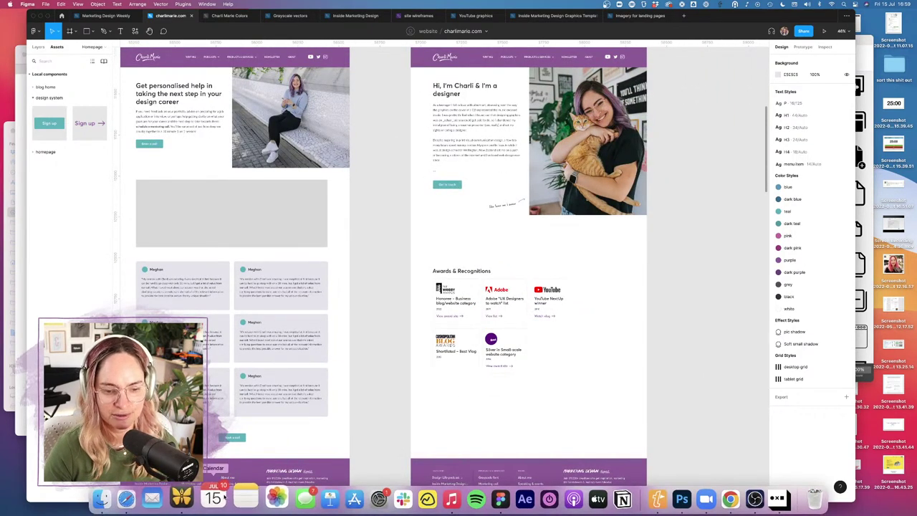
pyautogui.click(192, 496)
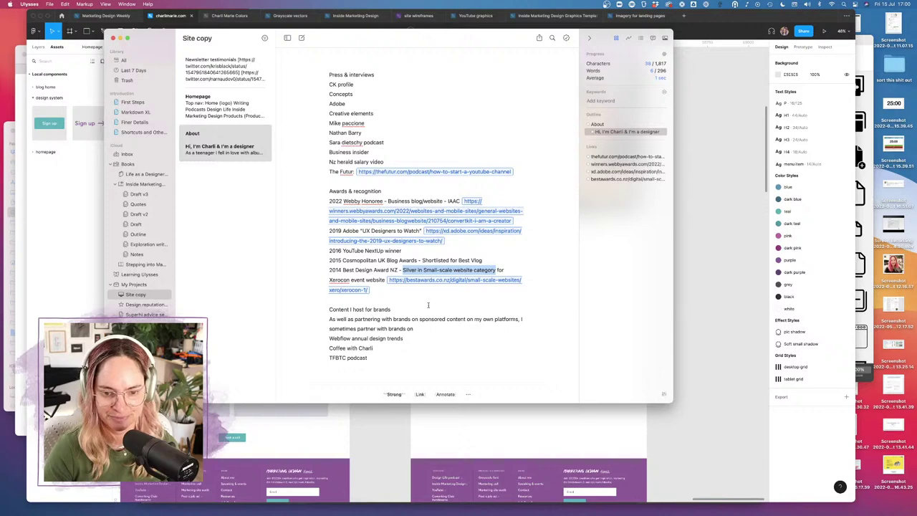
pyautogui.click(718, 377)
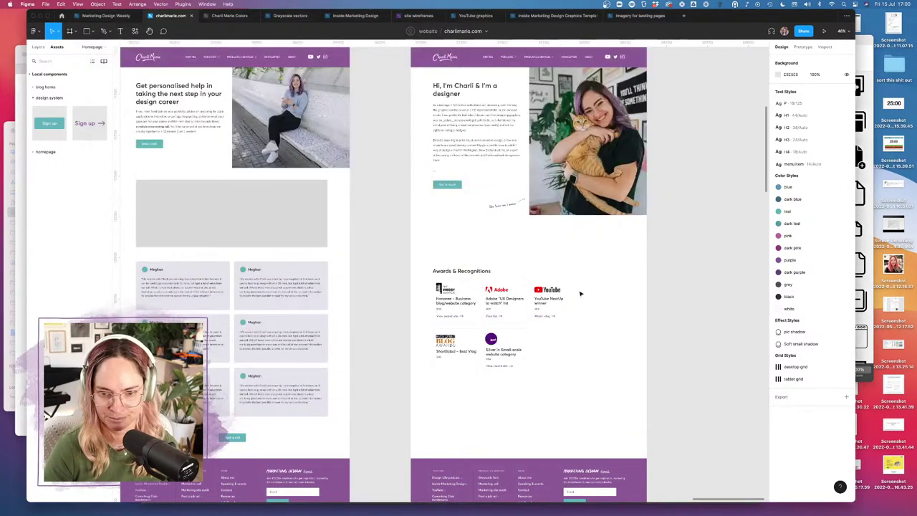
# - Duplicate the heading and intro paragraph below the cards, retitling the heading 'Content I've hosted for brands'
pyautogui.click(476, 275)
pyautogui.keyDown('alt'); pyautogui.moveTo(475, 275); pyautogui.dragTo(465, 398); pyautogui.keyUp('alt')
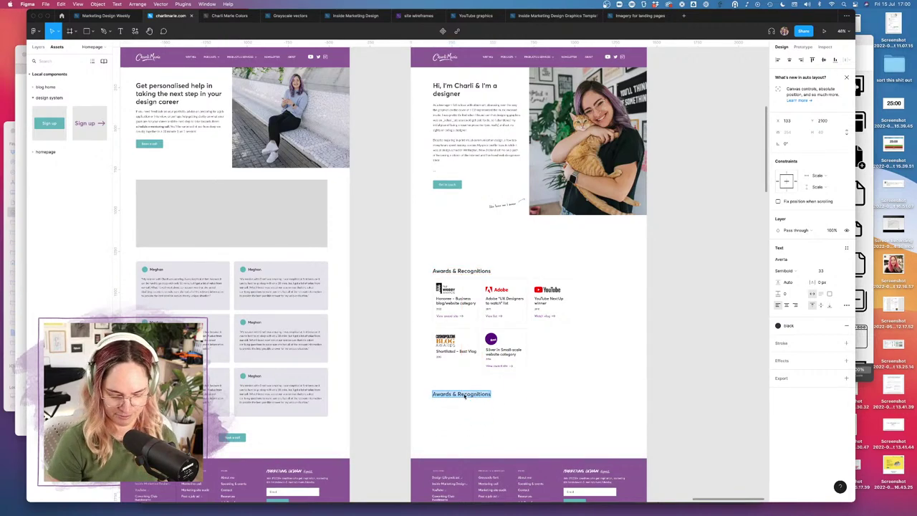
pyautogui.write('Cont')
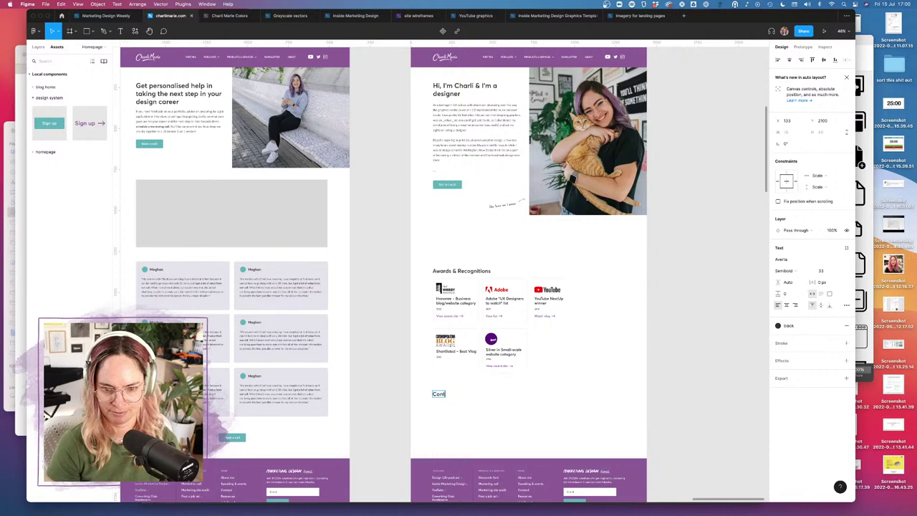
pyautogui.write("ent I've host")
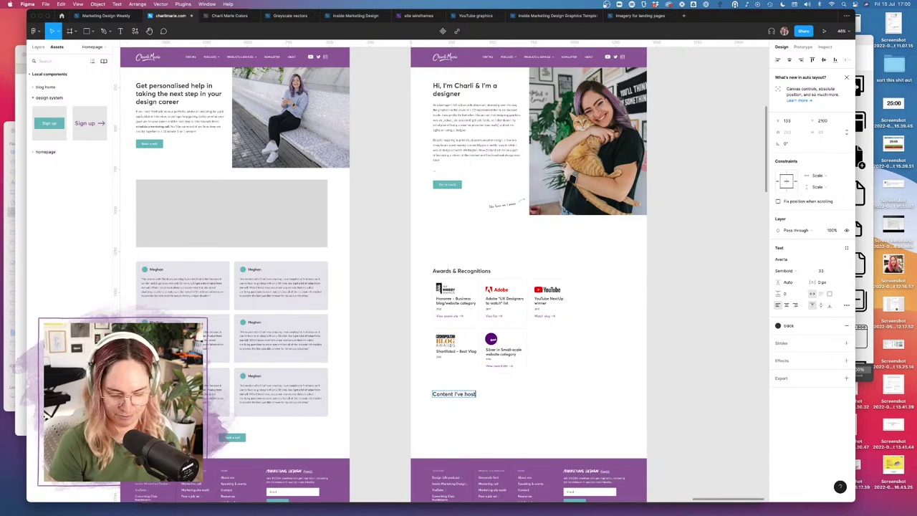
pyautogui.write('ed for brands')
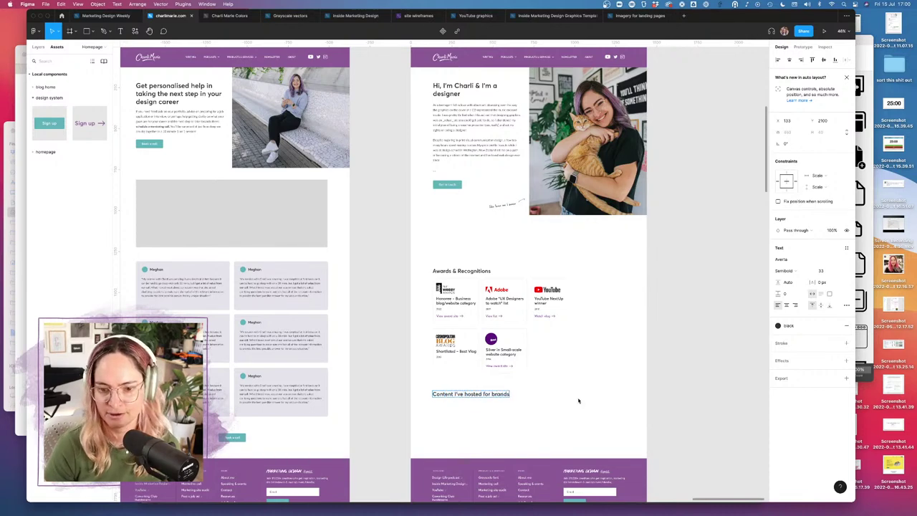
pyautogui.click(577, 400)
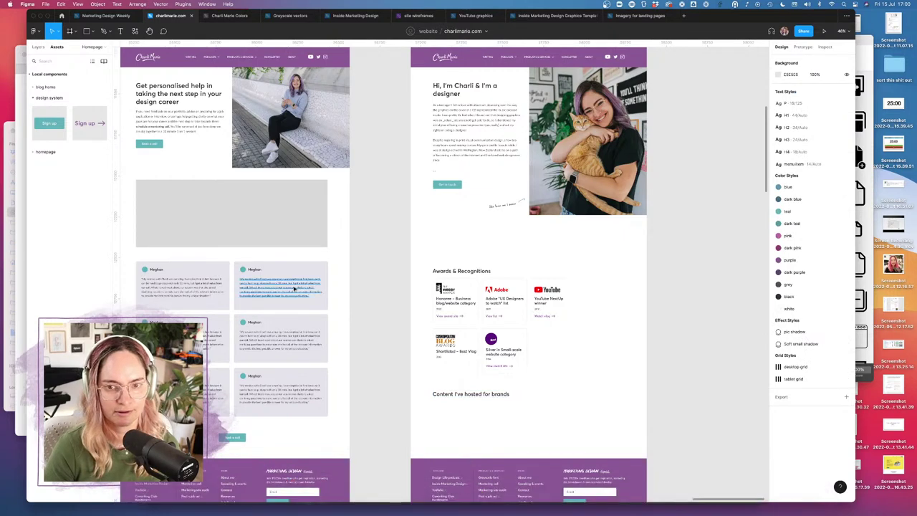
pyautogui.moveTo(473, 110); pyautogui.dragTo(472, 410)
pyautogui.click(286, 497)
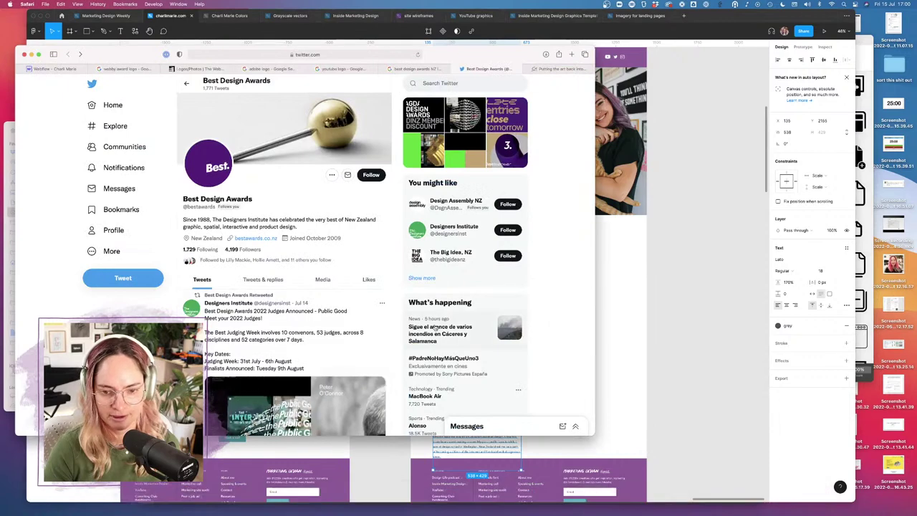
pyautogui.click(704, 272)
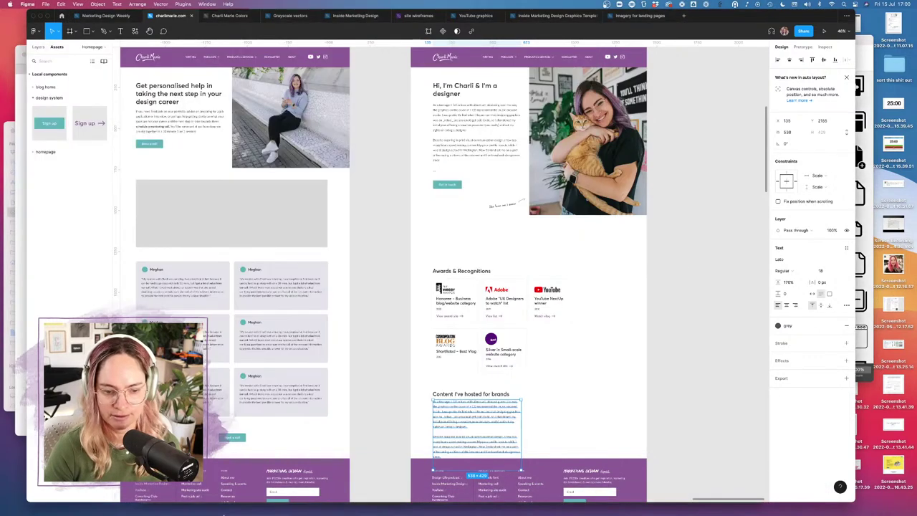
# - Copy the brand-partnering paragraph from the site copy and paste it over the placeholder text
pyautogui.click(191, 497)
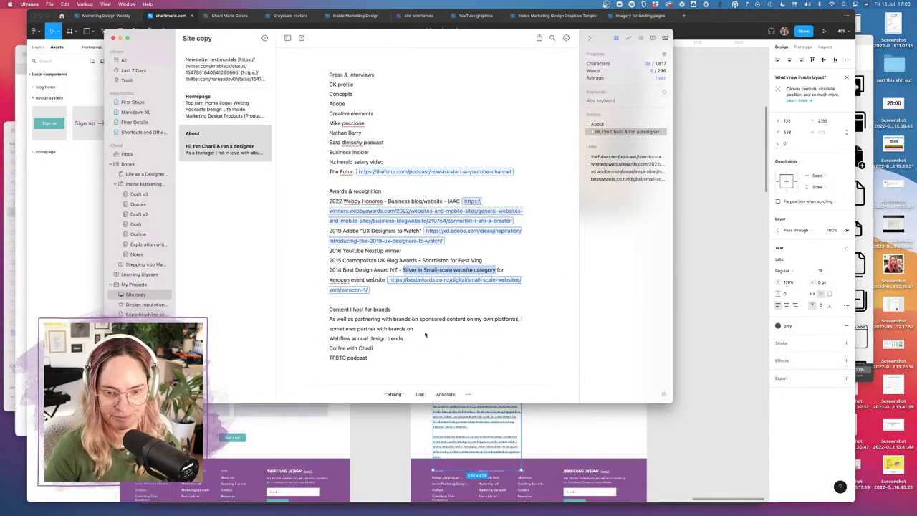
pyautogui.moveTo(416, 329); pyautogui.dragTo(317, 322)
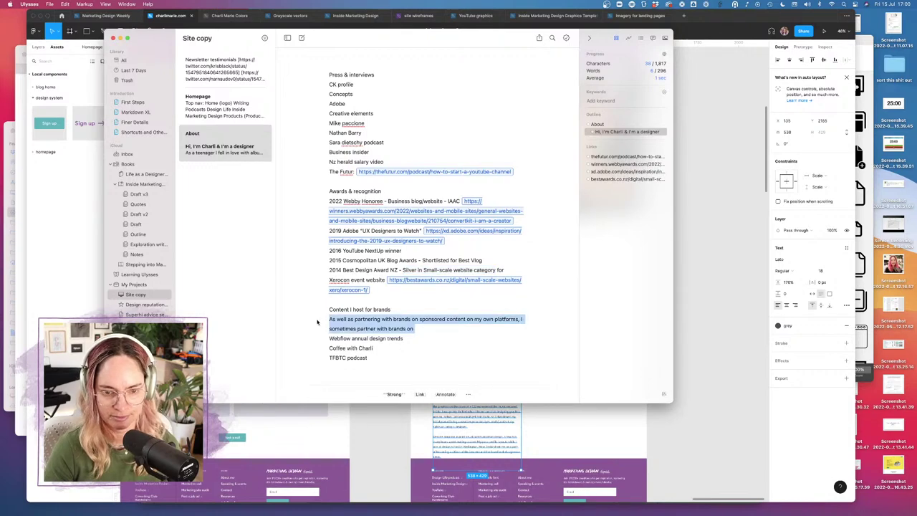
pyautogui.press('cmd+c')
pyautogui.click(462, 425)
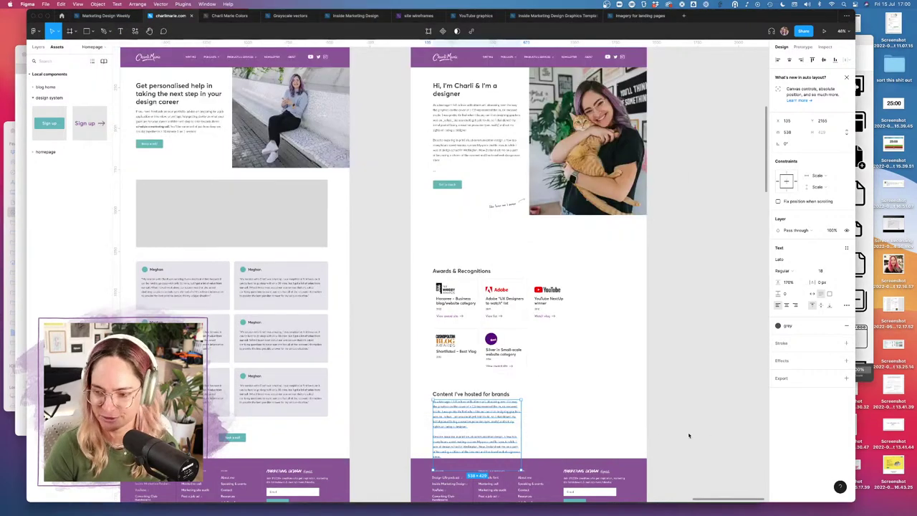
pyautogui.tripleClick(471, 426)
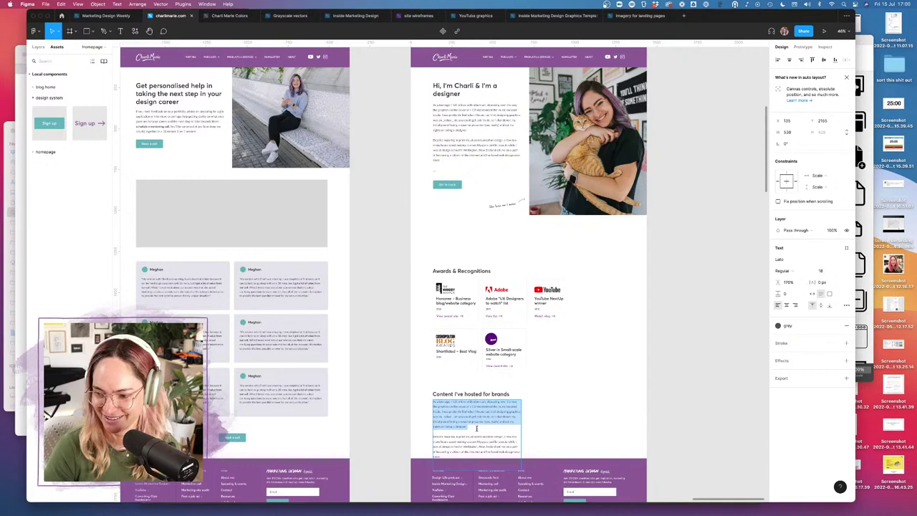
pyautogui.press('super+a')
pyautogui.press('super+v')
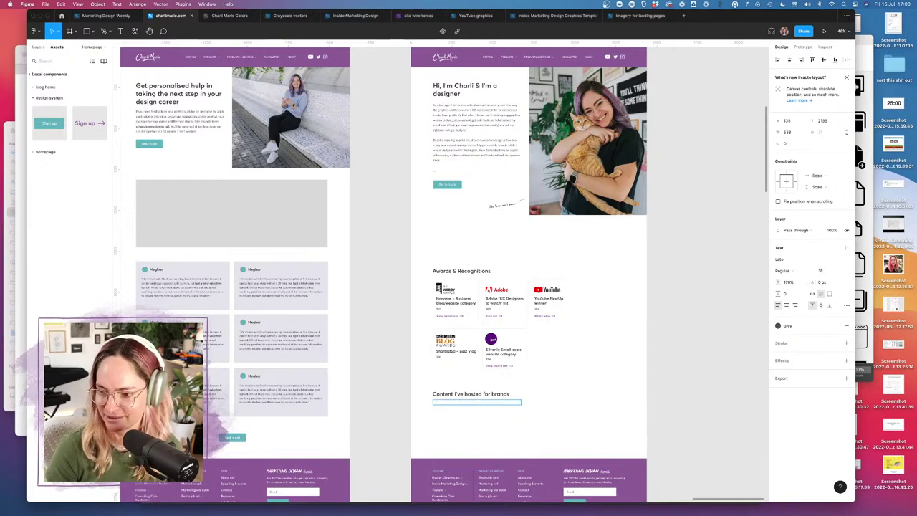
pyautogui.scroll(5, 486, 384)
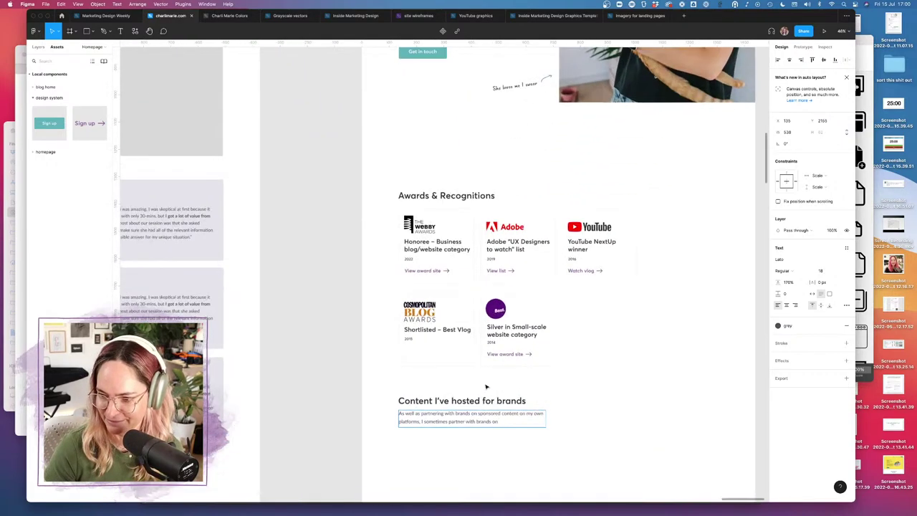
pyautogui.scroll(-3, 486, 387)
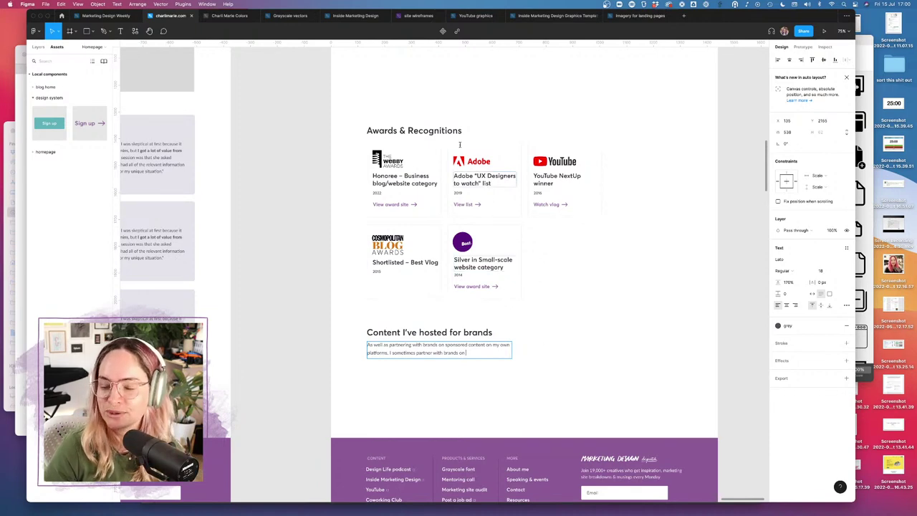
# - Change the heading's 'Recognitions' to 'acknowledgements', reading 'Awards & acknowledgements'
pyautogui.click(410, 131)
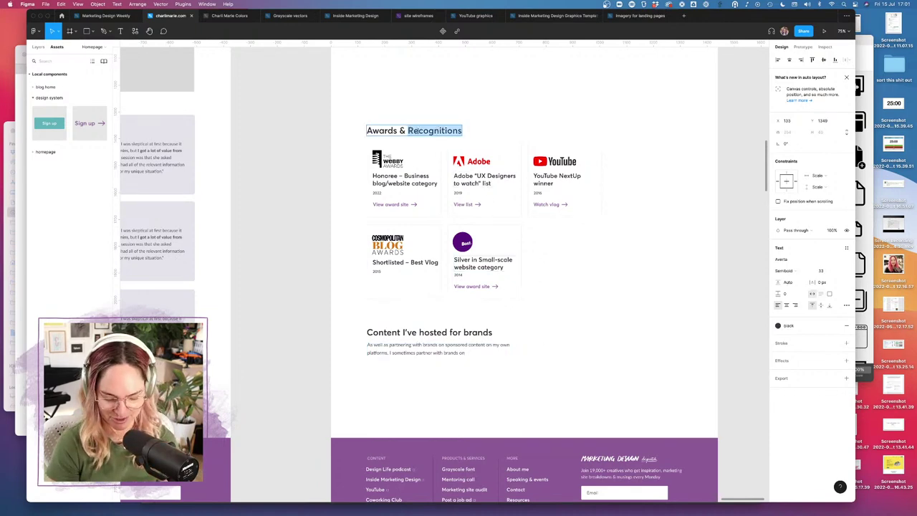
pyautogui.write('acknowledgem')
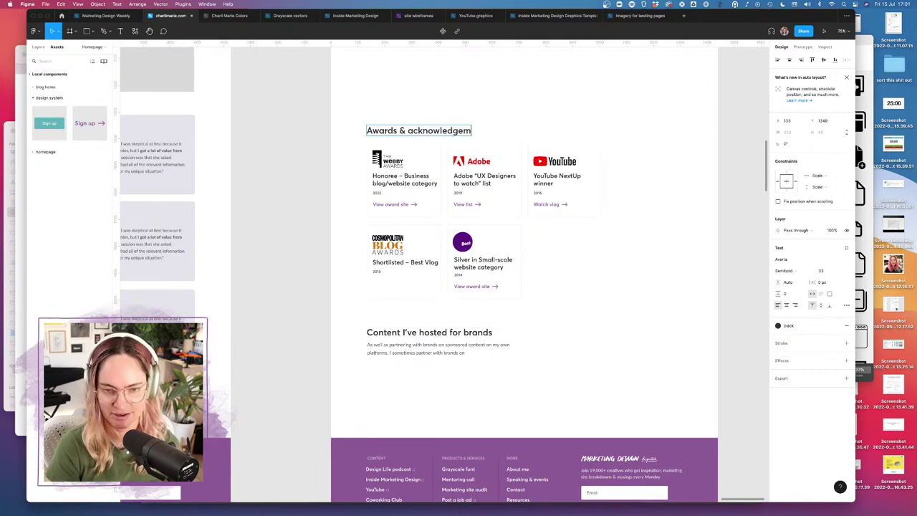
pyautogui.write('ents')
pyautogui.click(537, 125)
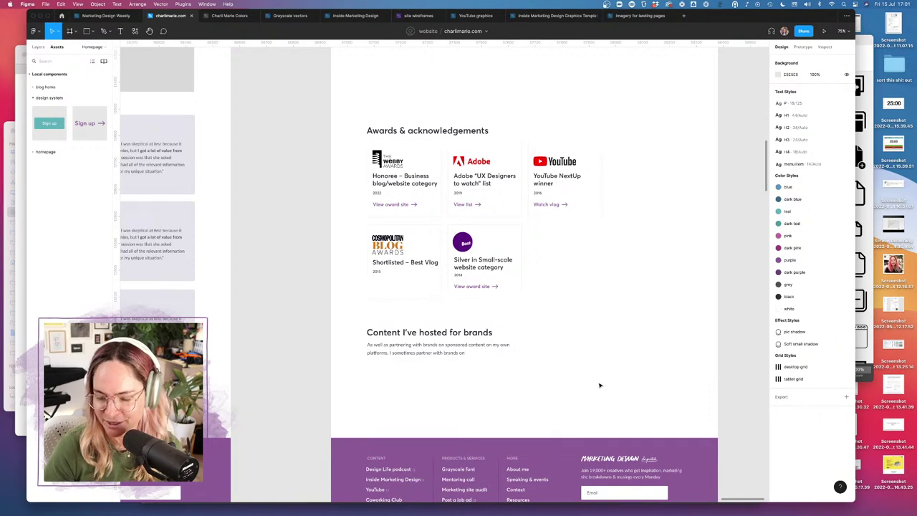
# - Append 'to produce original content for their platforms!' to the brands paragraph and resize it to two lines
pyautogui.click(430, 345)
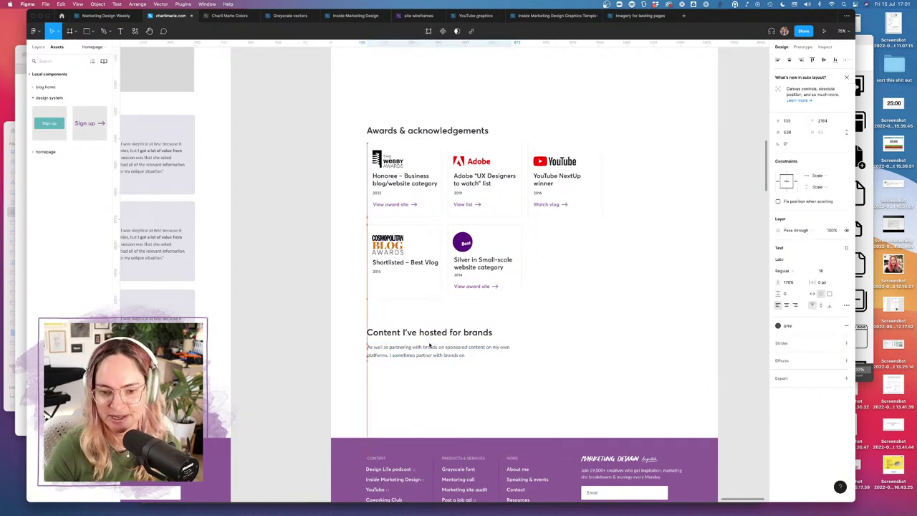
pyautogui.doubleClick(456, 353)
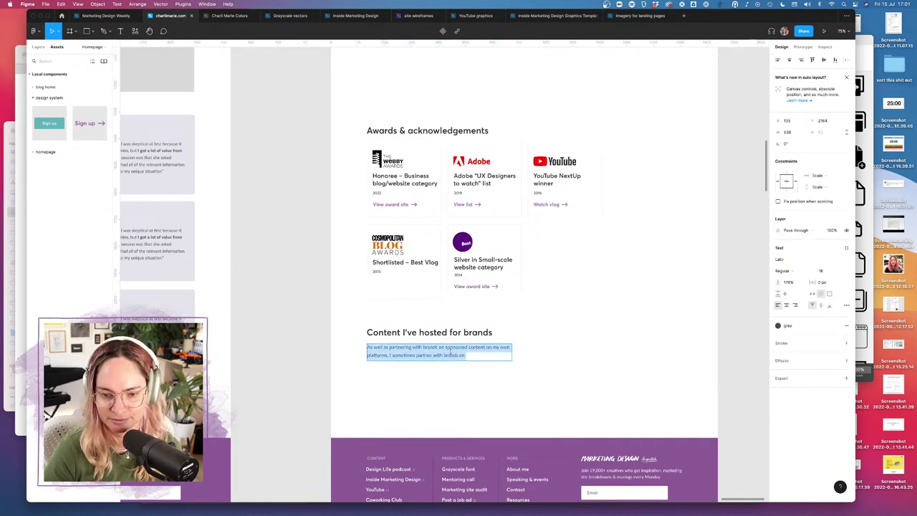
pyautogui.scroll(2, 450, 351)
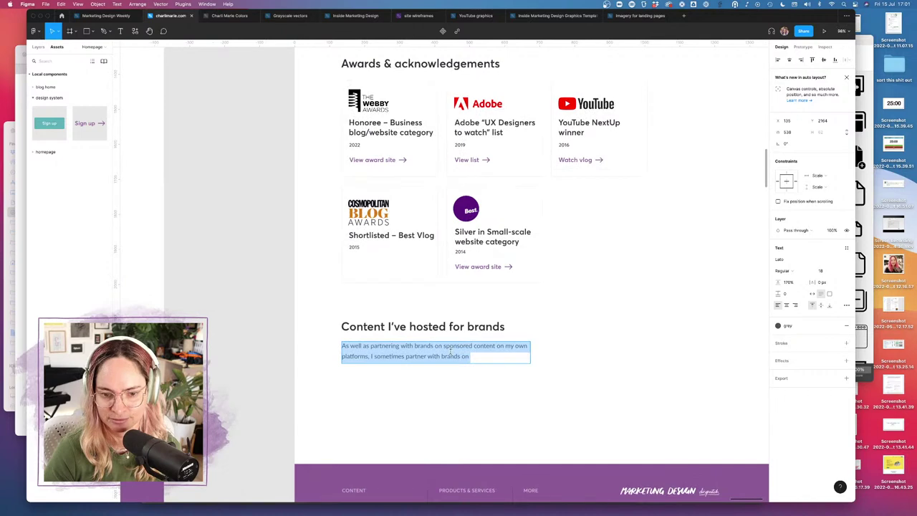
pyautogui.click(368, 356)
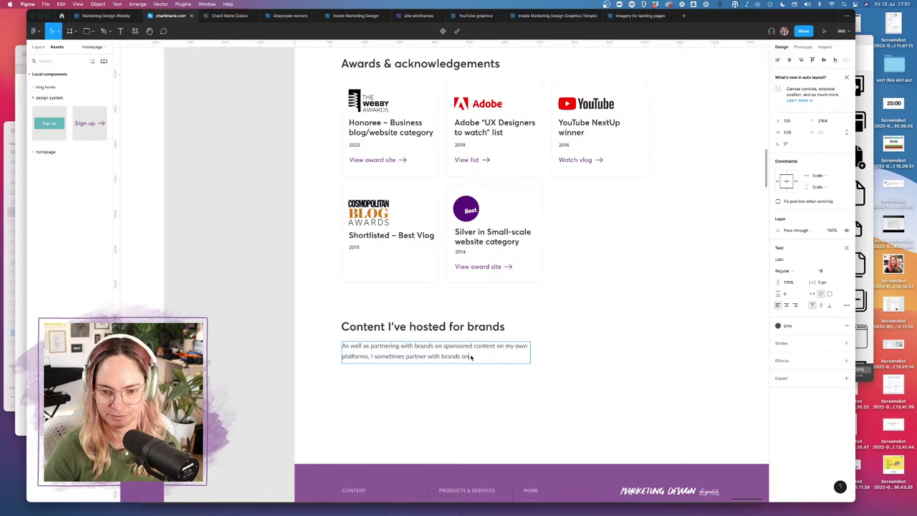
pyautogui.write('to ')
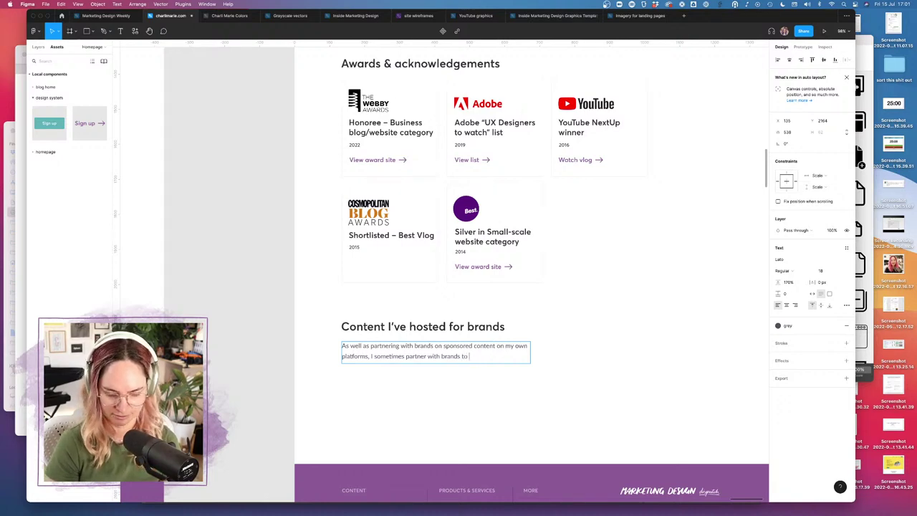
pyautogui.write('produce origi')
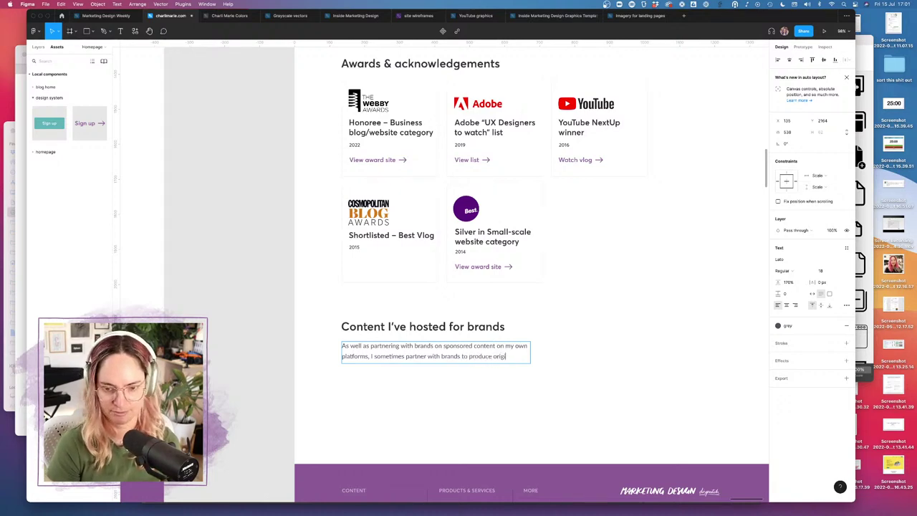
pyautogui.write('nal content f')
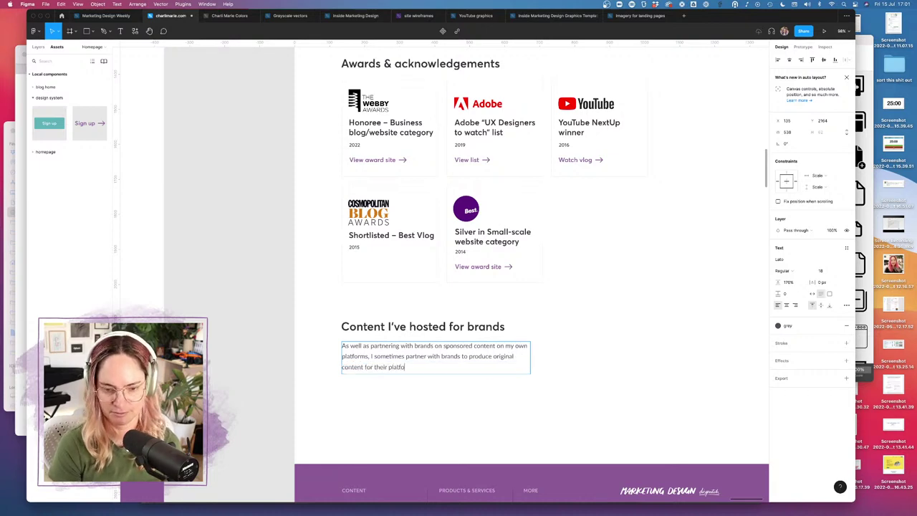
pyautogui.write('or their platforms!')
pyautogui.press('Escape')
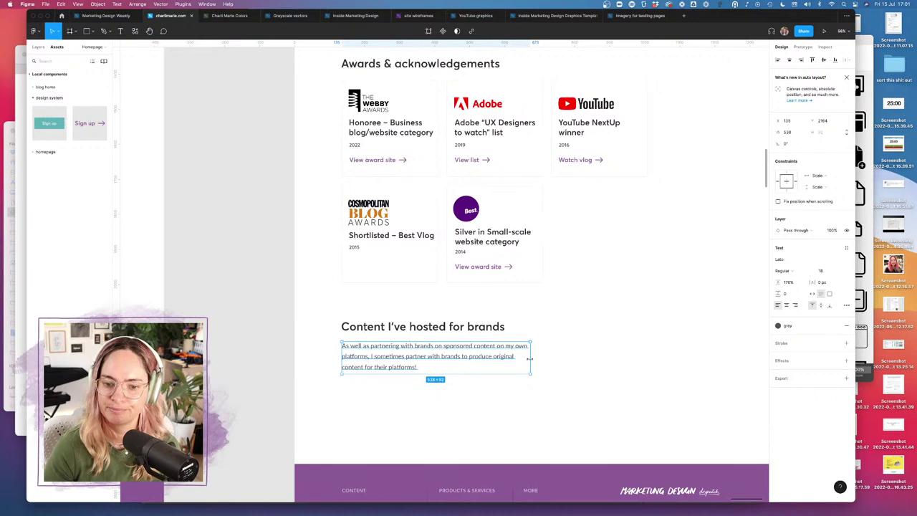
pyautogui.moveTo(530, 358)
pyautogui.mouseDown()
pyautogui.moveTo(583, 358)
pyautogui.moveTo(516, 355)
pyautogui.mouseUp()
# - Set the word 'their' in the brands paragraph to italic
pyautogui.doubleClick(528, 354)
pyautogui.click(807, 273)
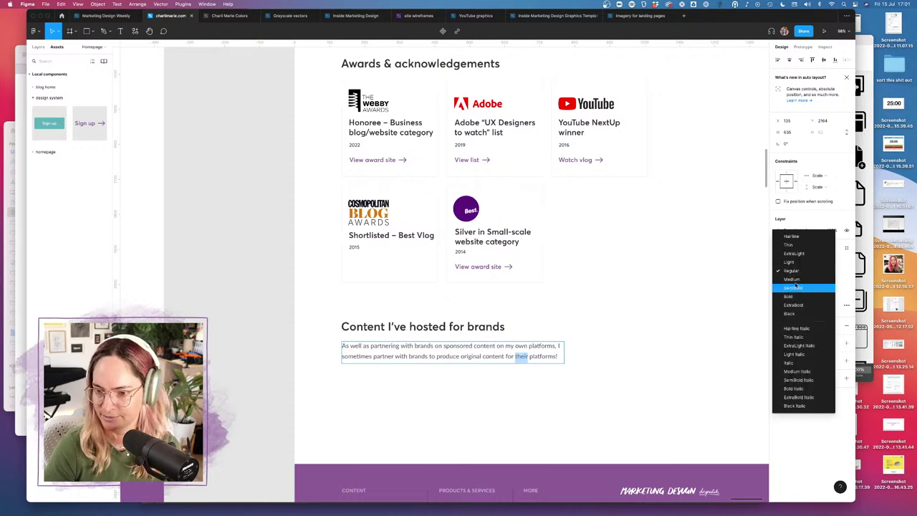
pyautogui.click(790, 363)
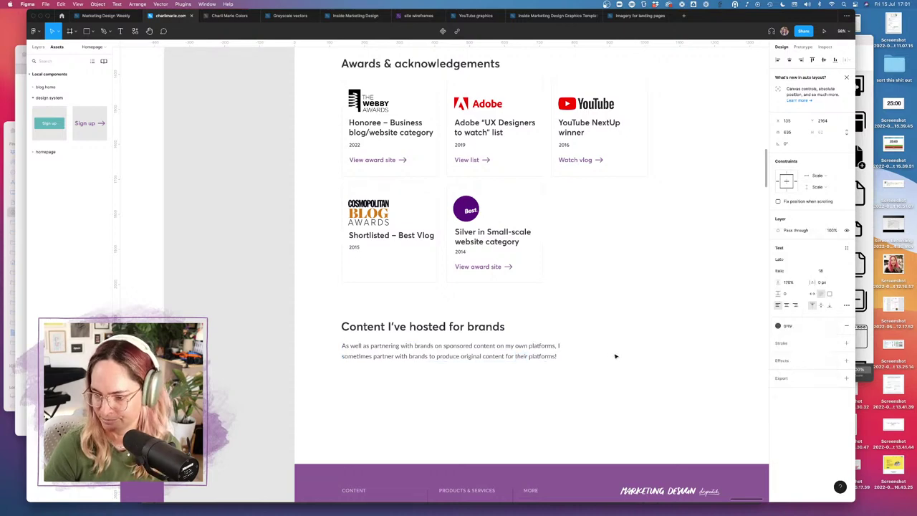
pyautogui.press('Escape')
pyautogui.click(608, 354)
pyautogui.scroll(-10, 608, 353)
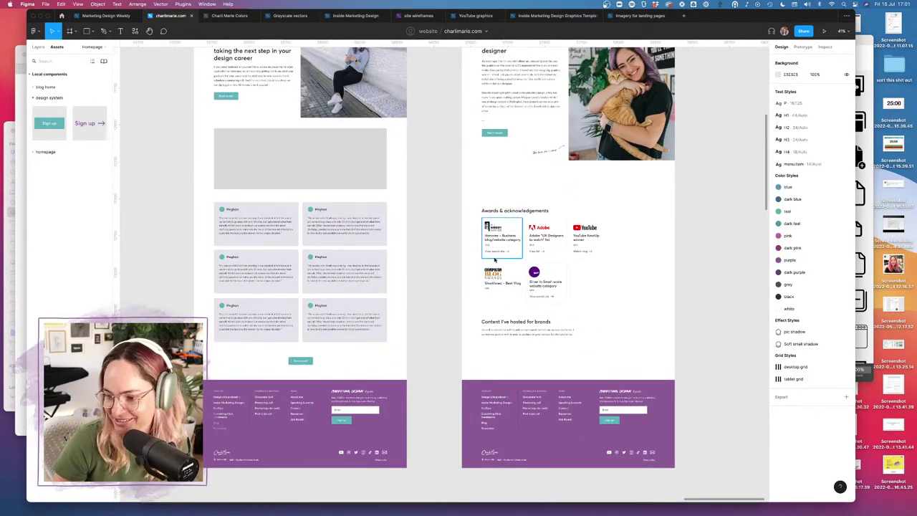
# - Lengthen the About page frame to 3849 tall and move the footer to its new bottom
pyautogui.scroll(-5, 564, 252)
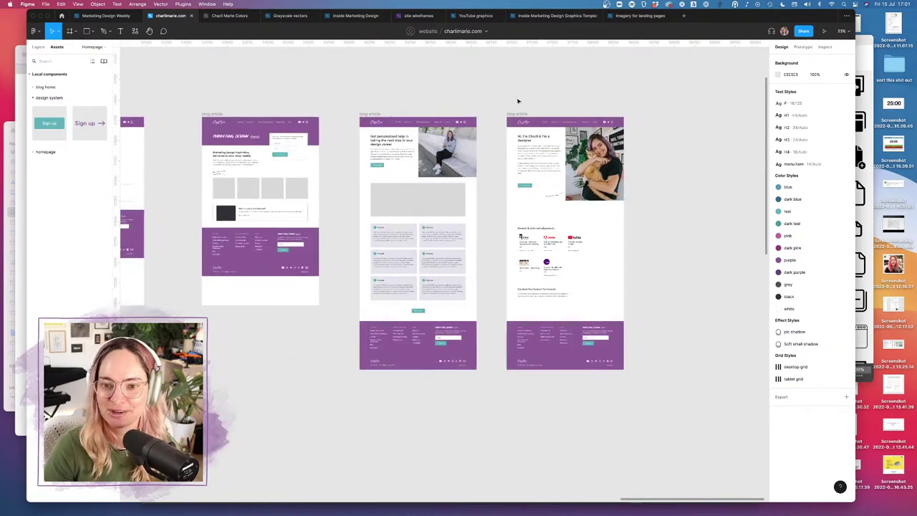
pyautogui.click(517, 113)
pyautogui.moveTo(588, 369); pyautogui.dragTo(588, 430)
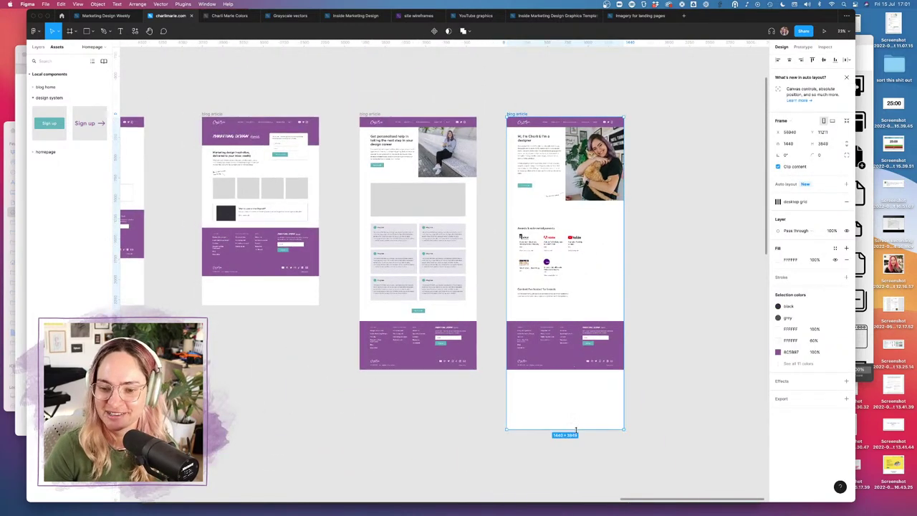
pyautogui.click(678, 377)
pyautogui.moveTo(584, 346); pyautogui.dragTo(585, 407)
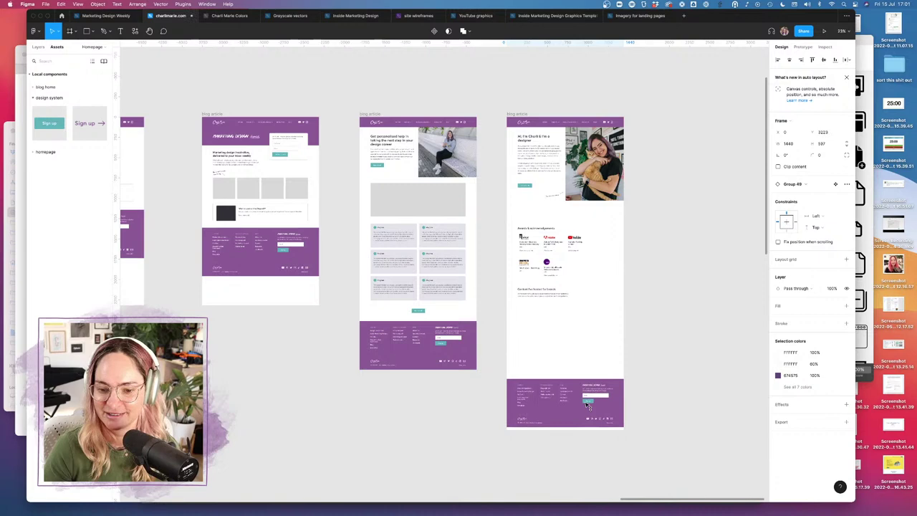
pyautogui.click(672, 372)
# - Turn the layout grids back on over the frames
pyautogui.scroll(5, 595, 260)
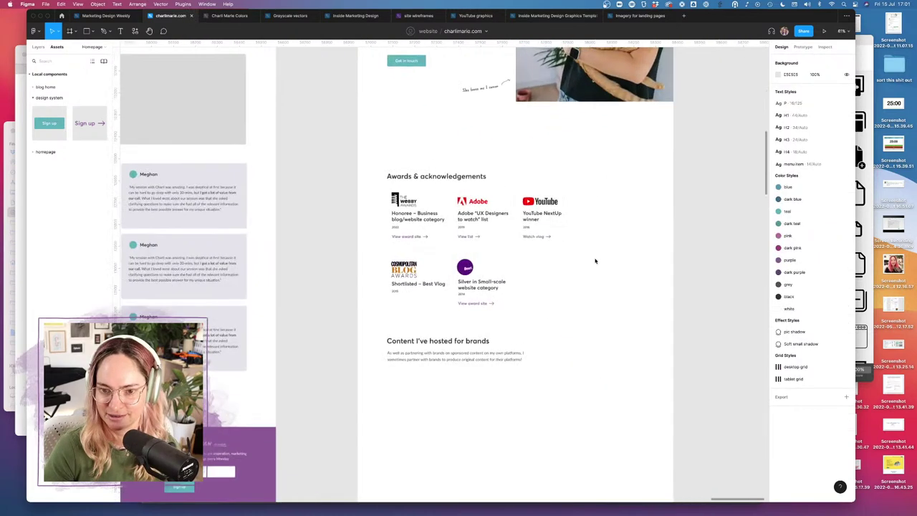
pyautogui.scroll(-1, 578, 300)
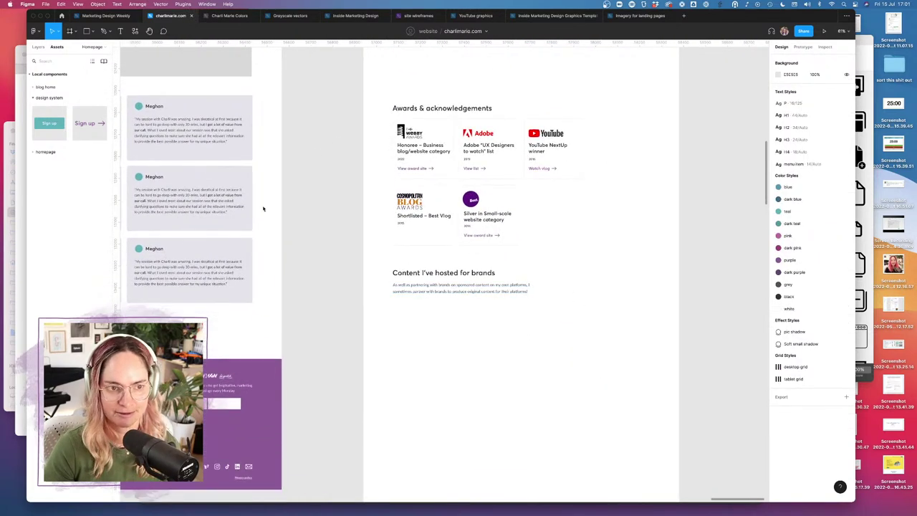
pyautogui.click(87, 30)
pyautogui.hotkey('ctrl', 'g')
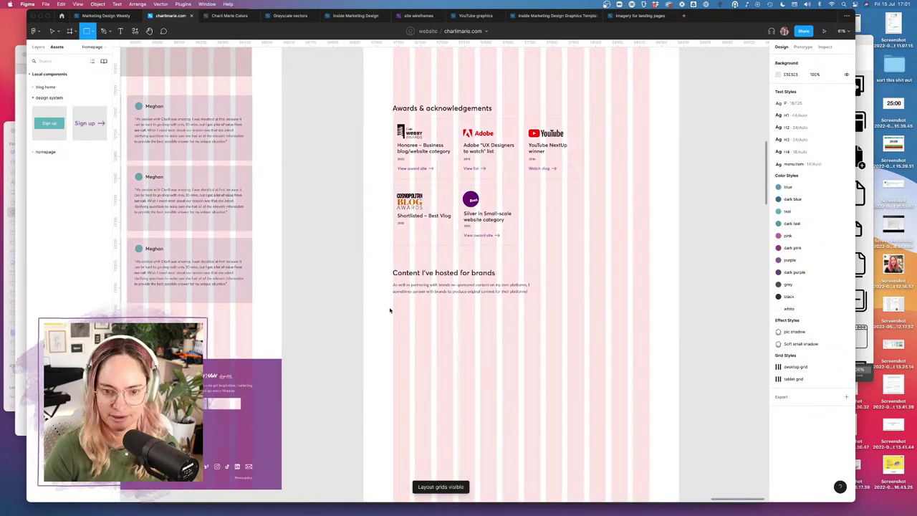
pyautogui.scroll(-10, 311, 257)
# - Paste the purple rectangle into the About page and align it left under the brands paragraph
pyautogui.press('v')
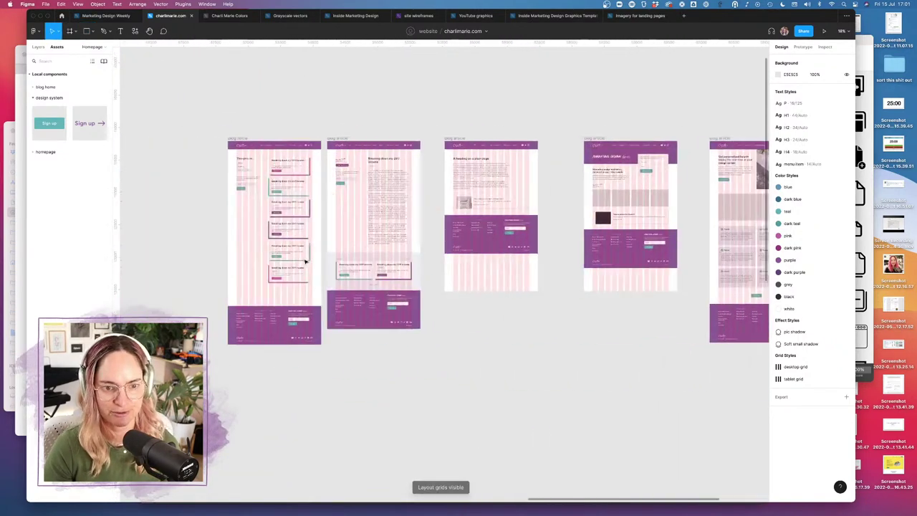
pyautogui.hscroll(-5, 316, 255)
pyautogui.click(237, 418)
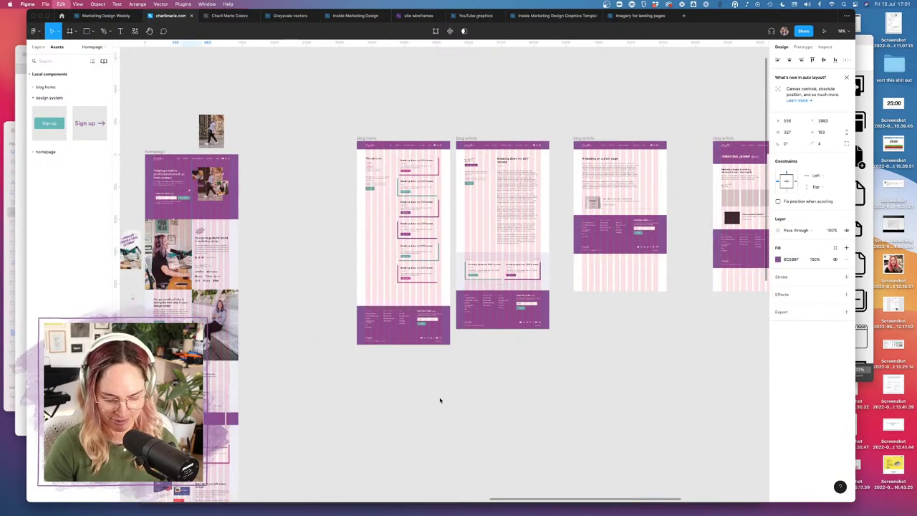
pyautogui.hscroll(8, 440, 400)
pyautogui.click(342, 149)
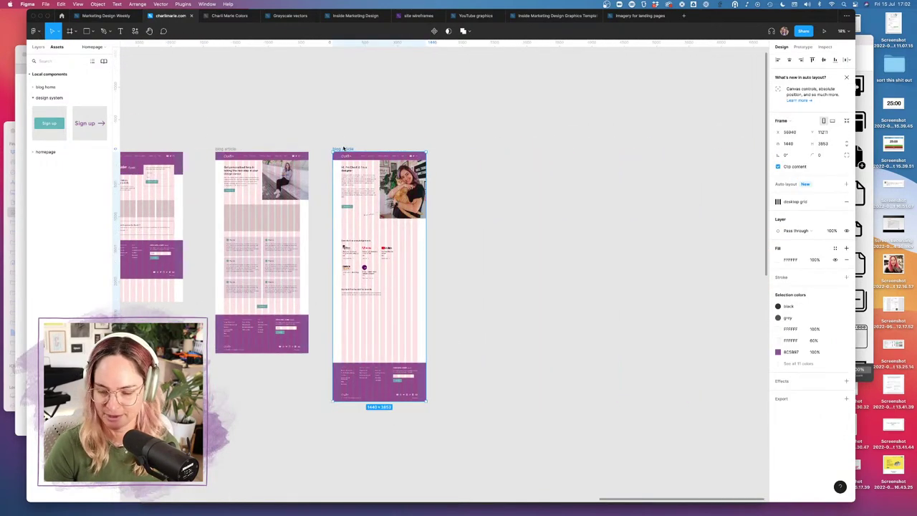
pyautogui.press('cmd+v')
pyautogui.moveTo(385, 276); pyautogui.dragTo(373, 315)
pyautogui.scroll(5, 372, 298)
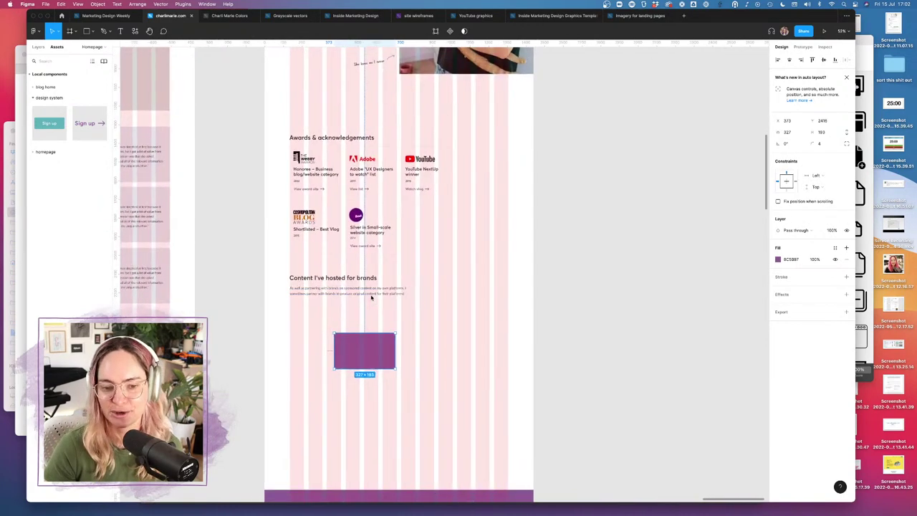
pyautogui.moveTo(375, 348); pyautogui.dragTo(322, 328)
pyautogui.click(405, 338)
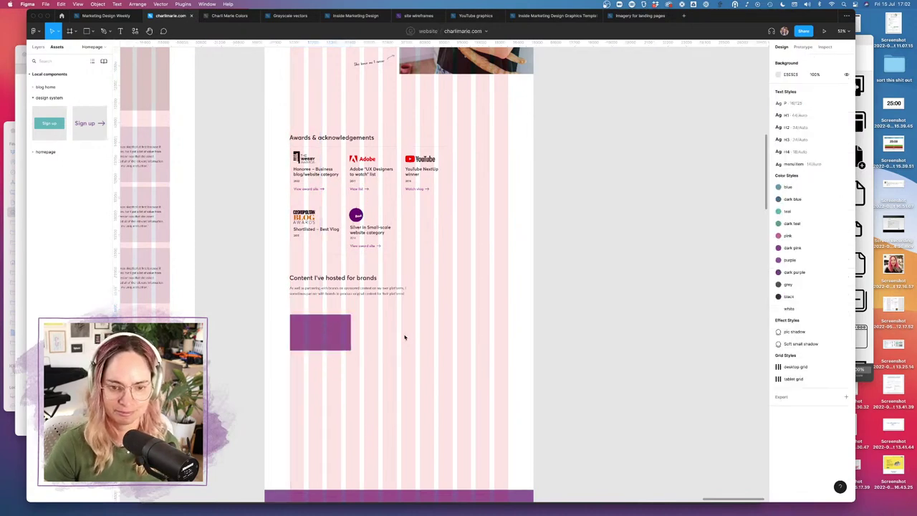
# - Check the Best Design Awards page and site copy notes, then reselect the purple rectangle
pyautogui.click(206, 497)
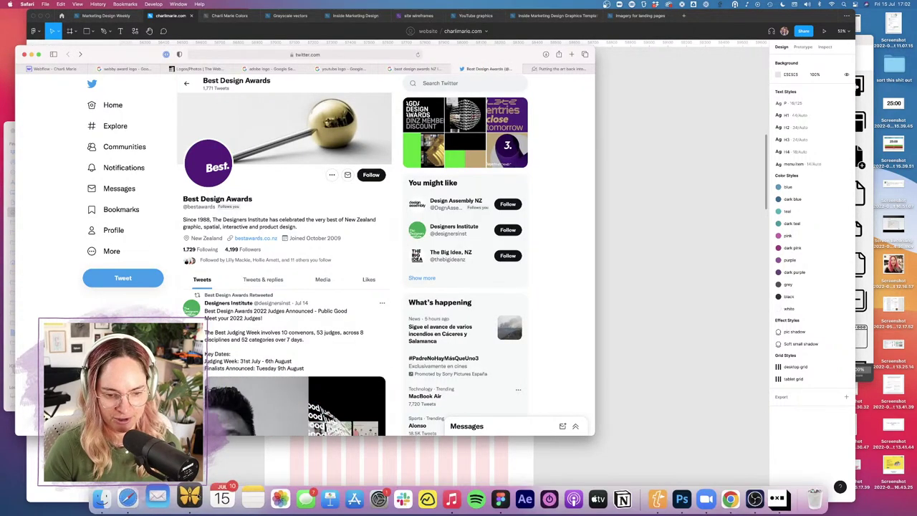
pyautogui.click(190, 496)
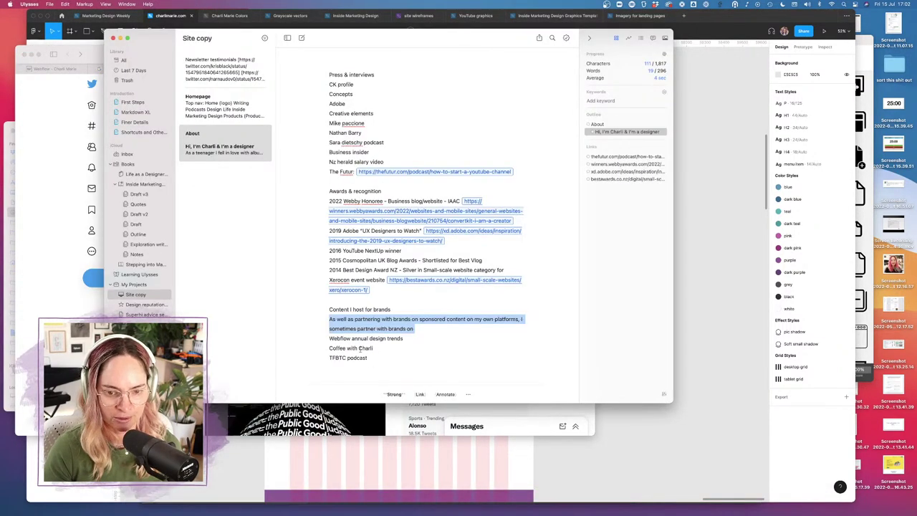
pyautogui.click(733, 415)
pyautogui.click(330, 331)
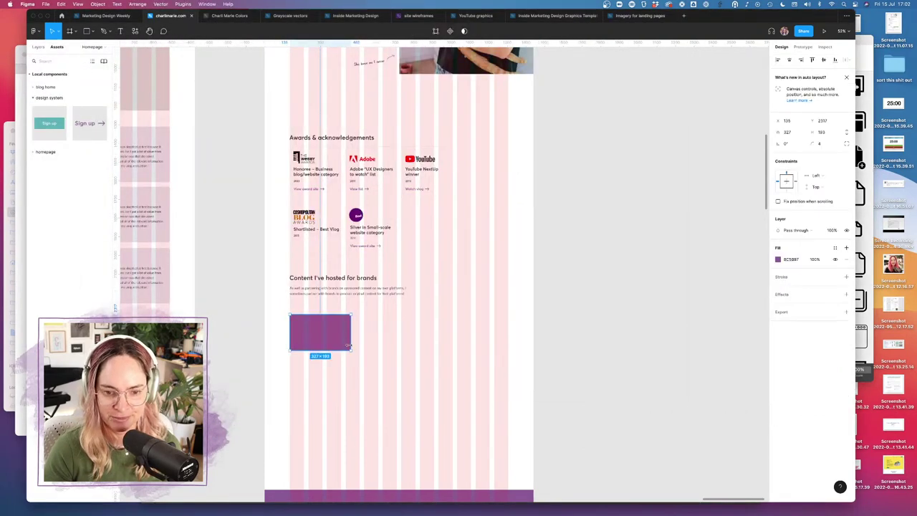
# - Resize the brand card to 372×220 and review the three-card row under the brands paragraph
pyautogui.moveTo(351, 350); pyautogui.dragTo(454, 334)
pyautogui.click(595, 327)
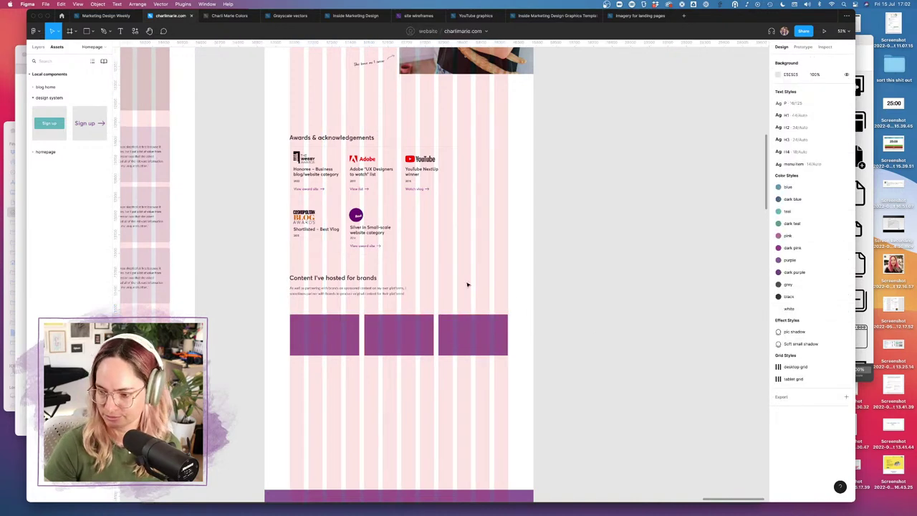
pyautogui.scroll(5, 467, 284)
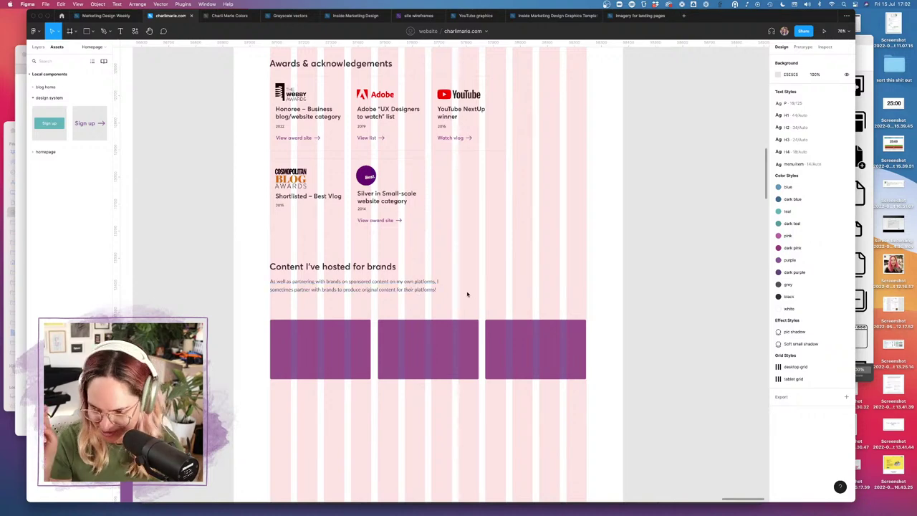
pyautogui.click(432, 290)
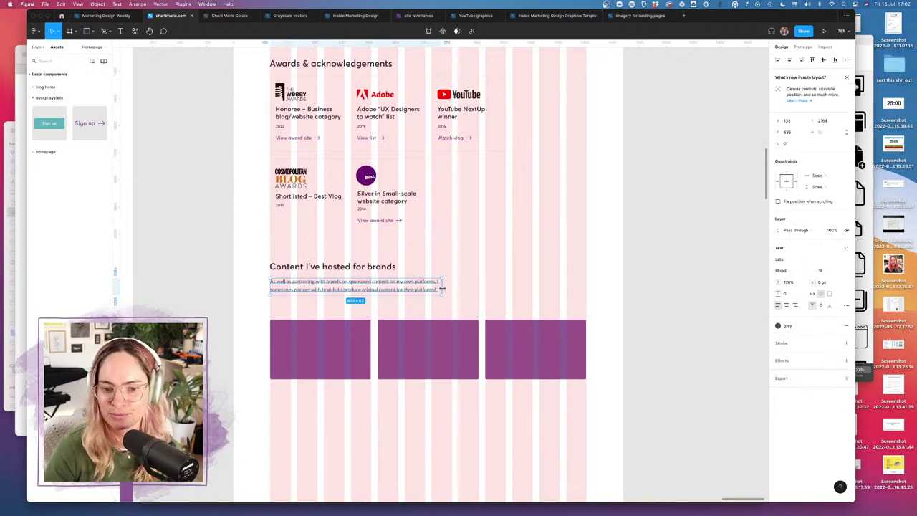
pyautogui.click(509, 291)
pyautogui.scroll(-2, 511, 293)
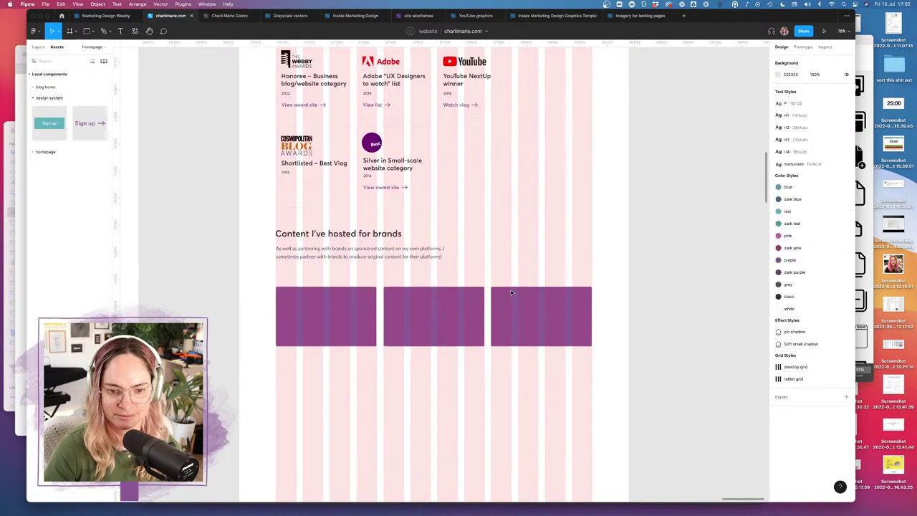
pyautogui.scroll(-1, 511, 293)
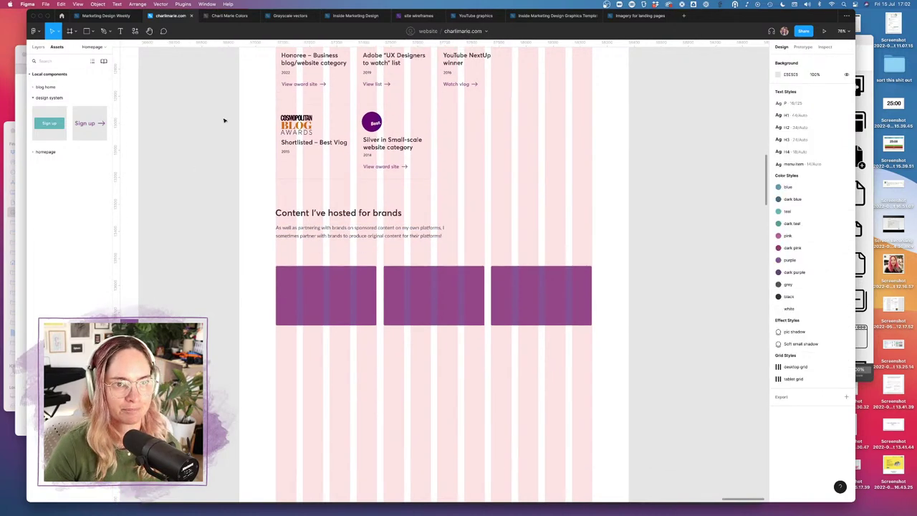
pyautogui.scroll(-10, 215, 104)
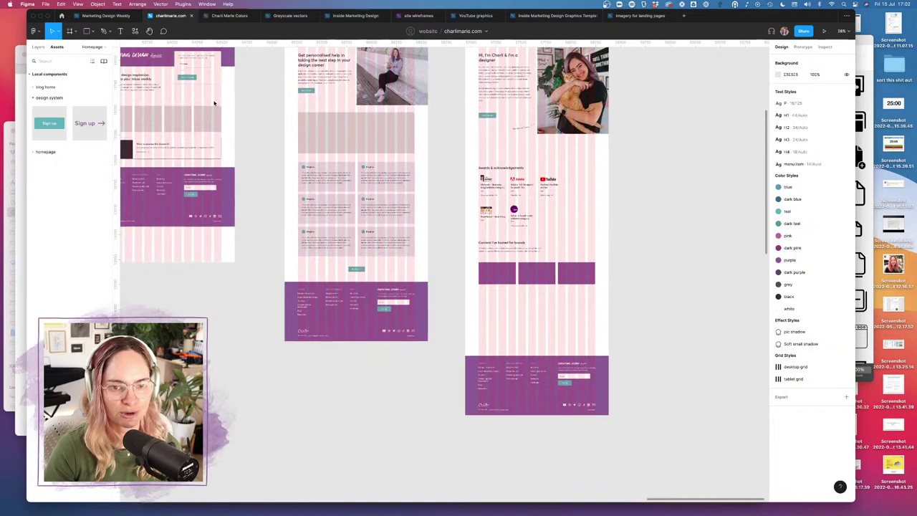
pyautogui.hscroll(-5, 389, 153)
pyautogui.scroll(10, 399, 172)
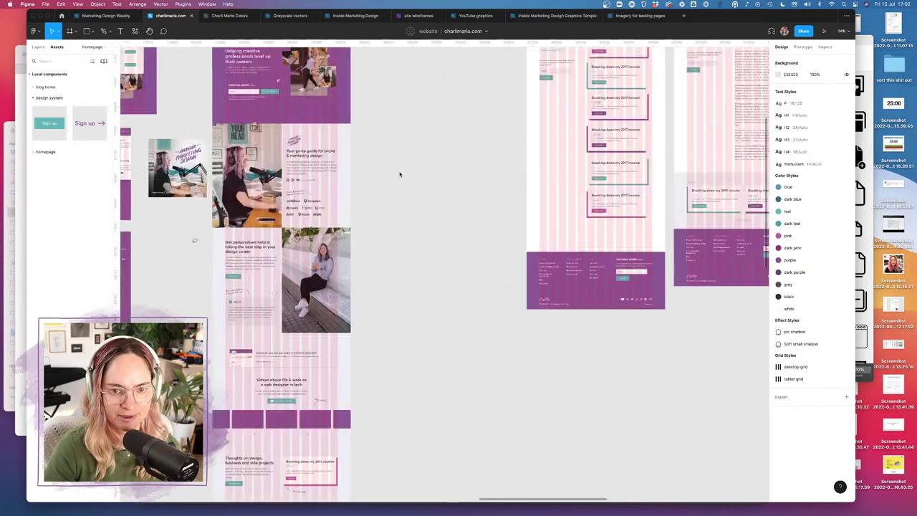
# - Copy the webflow and Figma logos from the homepage into the About page frame
pyautogui.hscroll(-3, 195, 285)
pyautogui.click(266, 247)
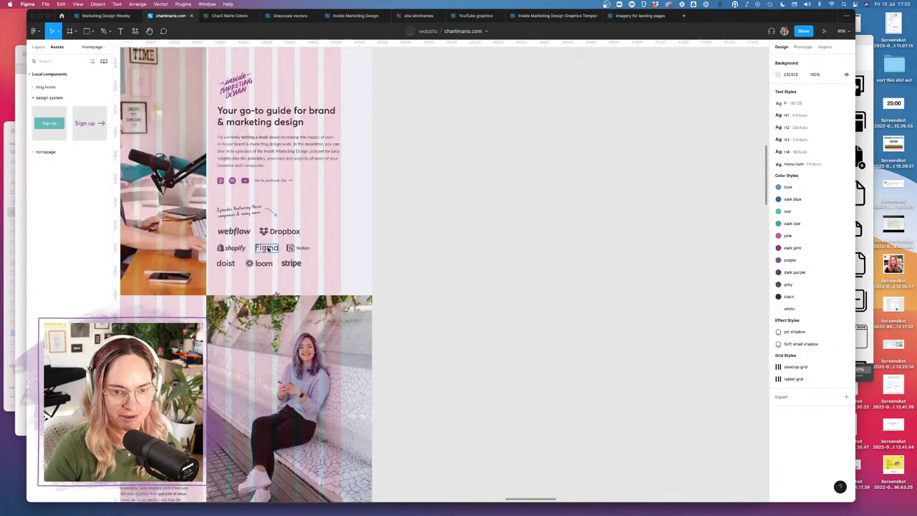
pyautogui.keyDown('shift'); pyautogui.click(235, 232); pyautogui.keyUp('shift')
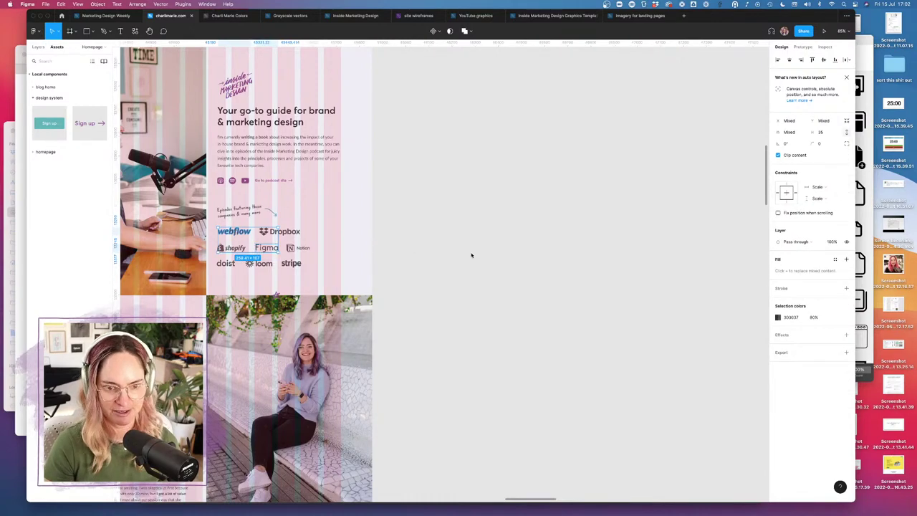
pyautogui.scroll(-8, 471, 255)
pyautogui.hscroll(6, 444, 179)
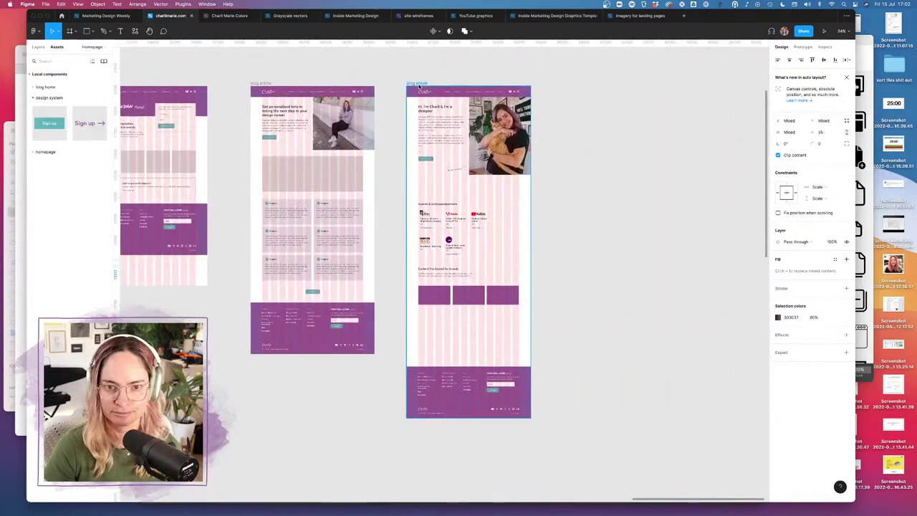
pyautogui.click(420, 86)
pyautogui.hotkey('ctrl', 'v')
# - Position the webflow and Figma logos above the first two brand cards
pyautogui.scroll(5, 513, 249)
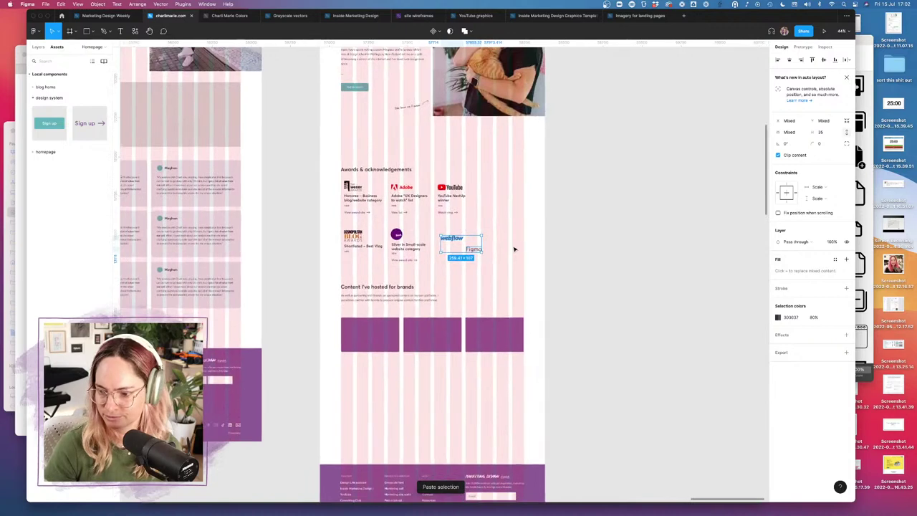
pyautogui.press('Escape')
pyautogui.scroll(-3, 511, 251)
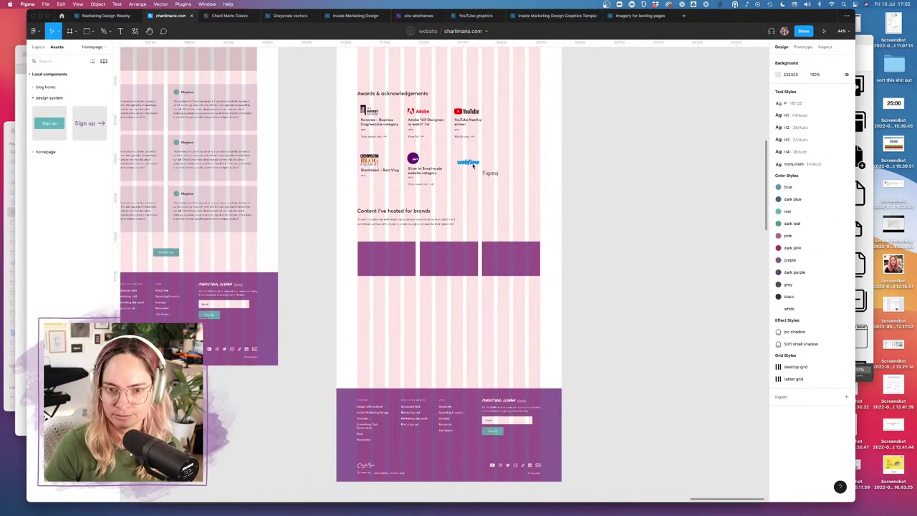
pyautogui.moveTo(468, 162); pyautogui.dragTo(374, 240)
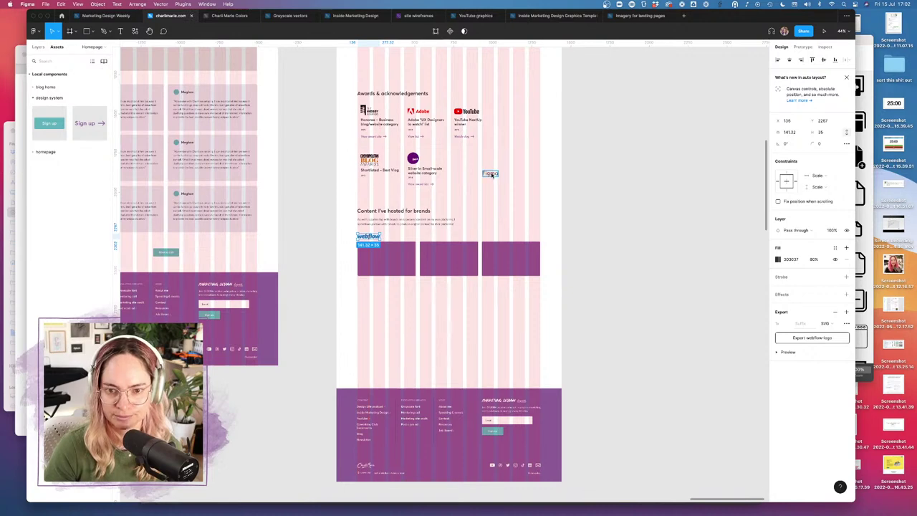
pyautogui.moveTo(493, 170); pyautogui.dragTo(429, 239)
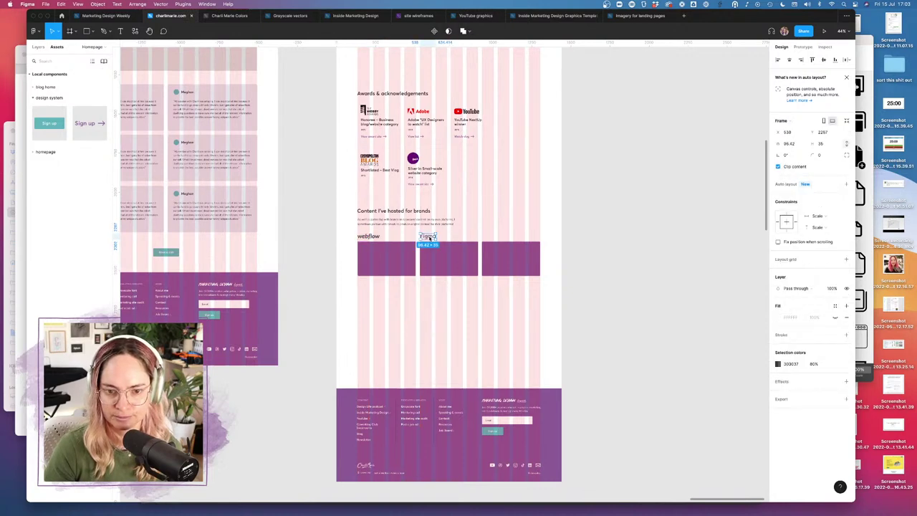
pyautogui.press('Escape')
# - Nudge all three purple cards down below the logos
pyautogui.click(387, 260)
pyautogui.keyDown('shift'); pyautogui.click(458, 259); pyautogui.keyUp('shift')
pyautogui.keyDown('shift'); pyautogui.click(512, 259); pyautogui.keyUp('shift')
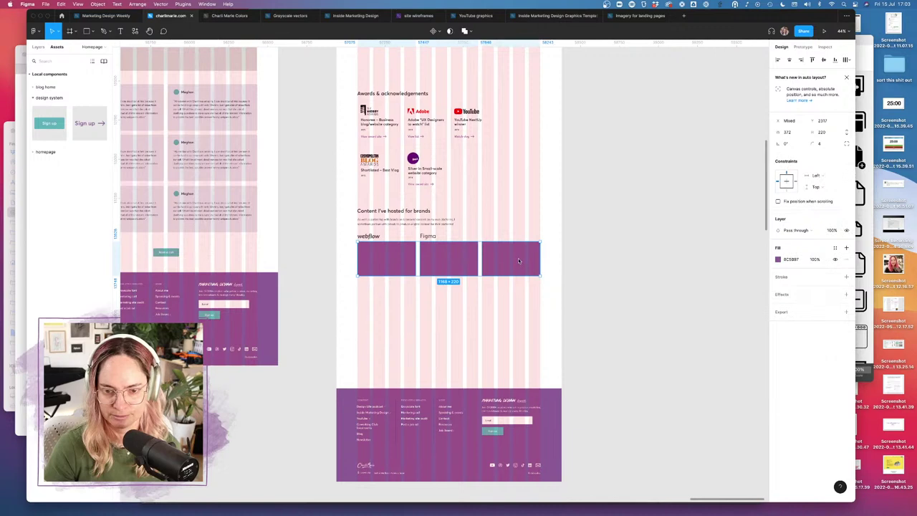
pyautogui.hotkey('shift', 'Down')
pyautogui.hotkey('shift', 'Down')
pyautogui.hotkey('shift', 'Down')
pyautogui.hotkey('shift', 'Down')
pyautogui.hotkey('shift', 'Down')
pyautogui.hotkey('shift', 'Down')
pyautogui.hotkey('shift', 'Down')
pyautogui.press('Escape')
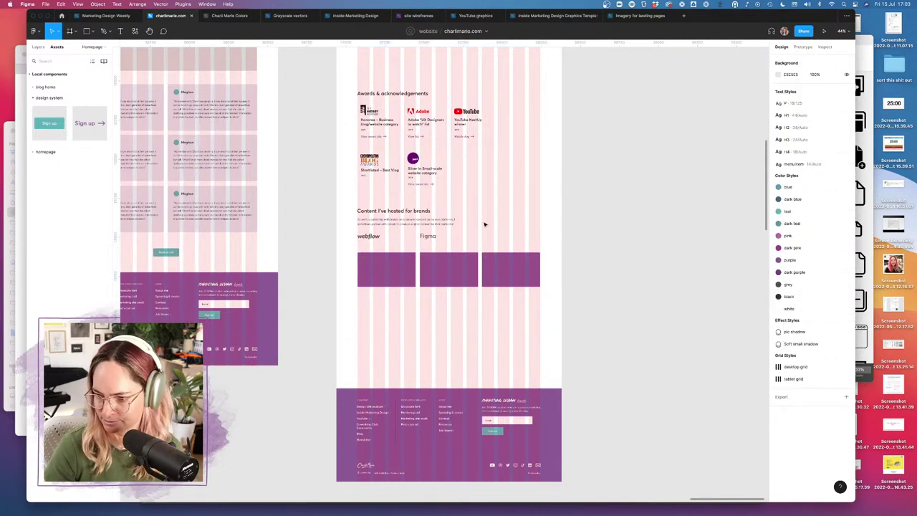
pyautogui.scroll(3, 473, 224)
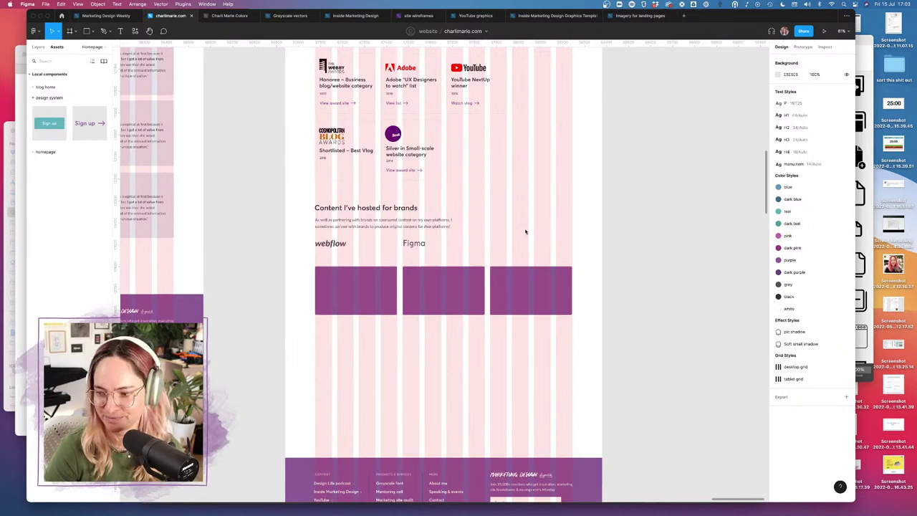
pyautogui.scroll(-10, 525, 231)
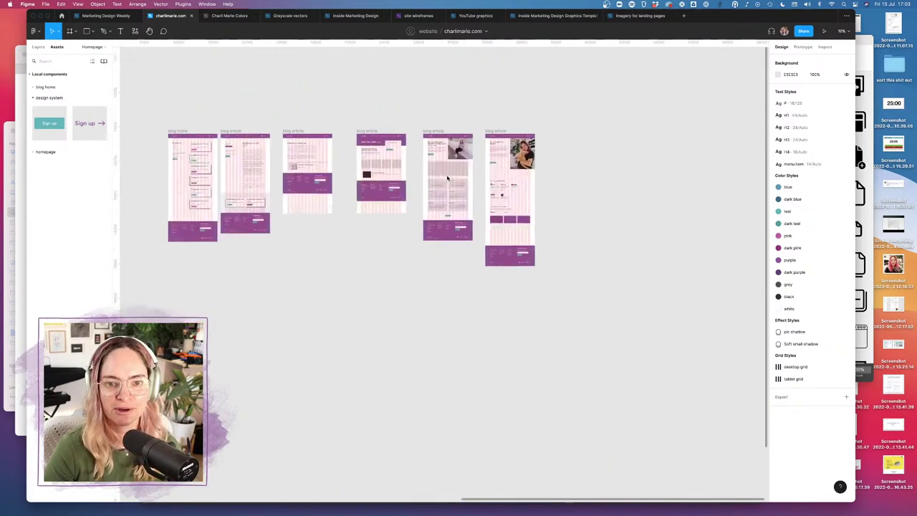
# - Hide the layout grid and review the brands section with its logos and cards
pyautogui.hscroll(-5, 235, 289)
pyautogui.hscroll(-2, 235, 288)
pyautogui.scroll(10, 289, 136)
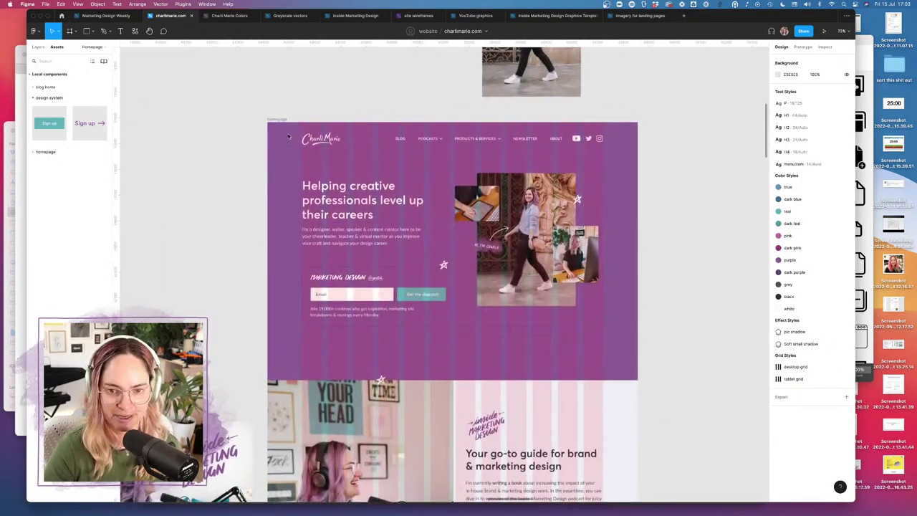
pyautogui.hotkey('ctrl', 'g')
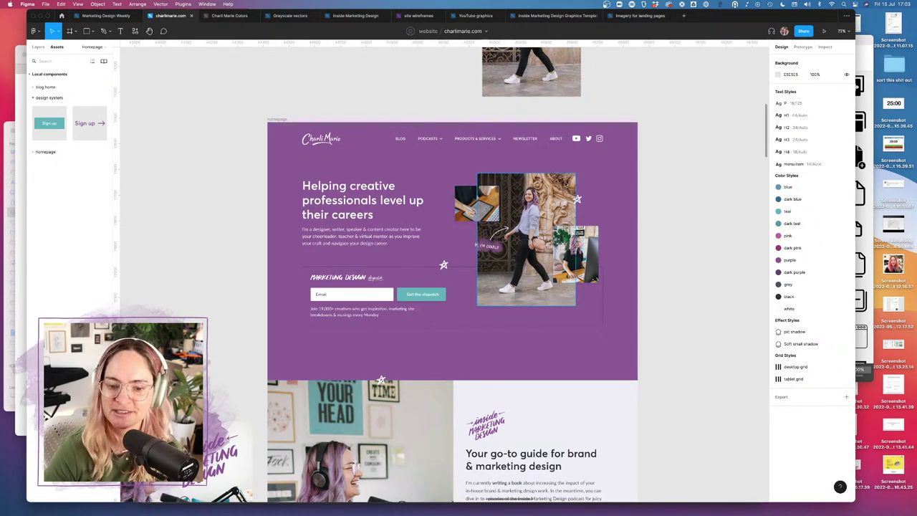
pyautogui.scroll(-5, 502, 204)
pyautogui.hscroll(15, 578, 259)
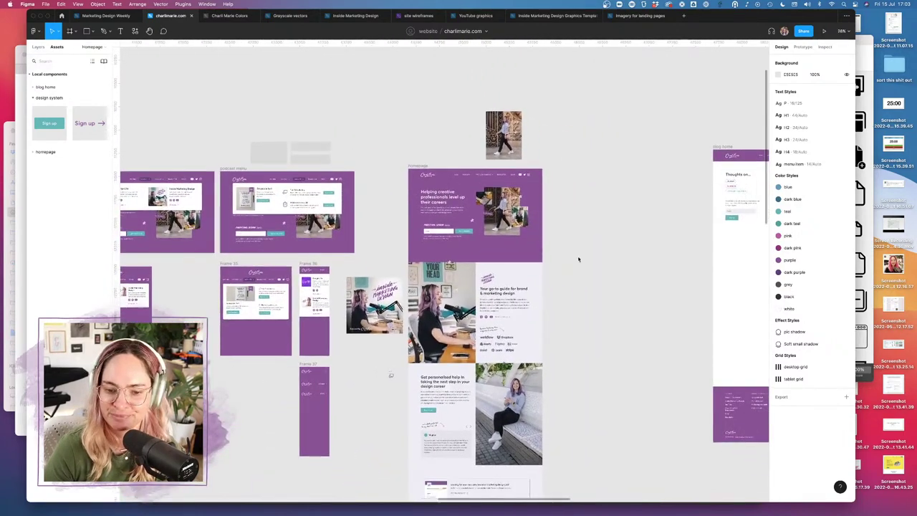
pyautogui.hscroll(5, 579, 259)
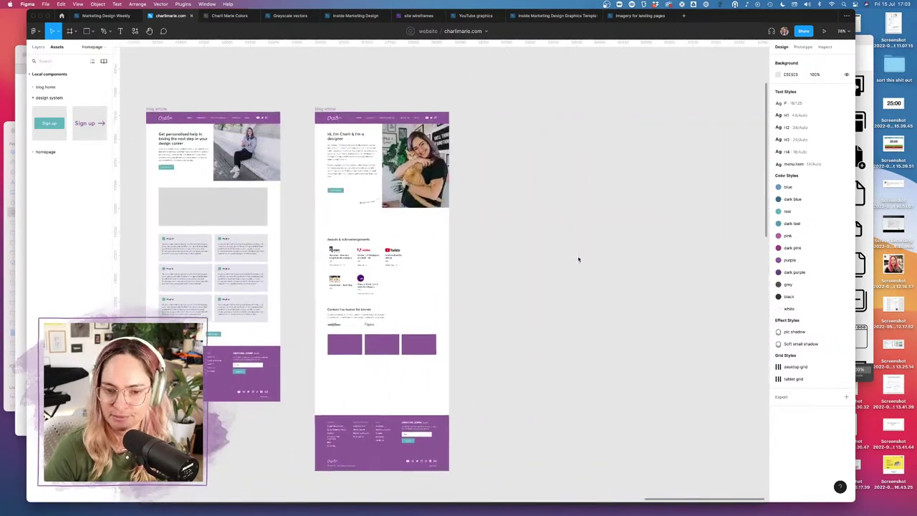
pyautogui.scroll(-3, 501, 262)
pyautogui.scroll(5, 441, 264)
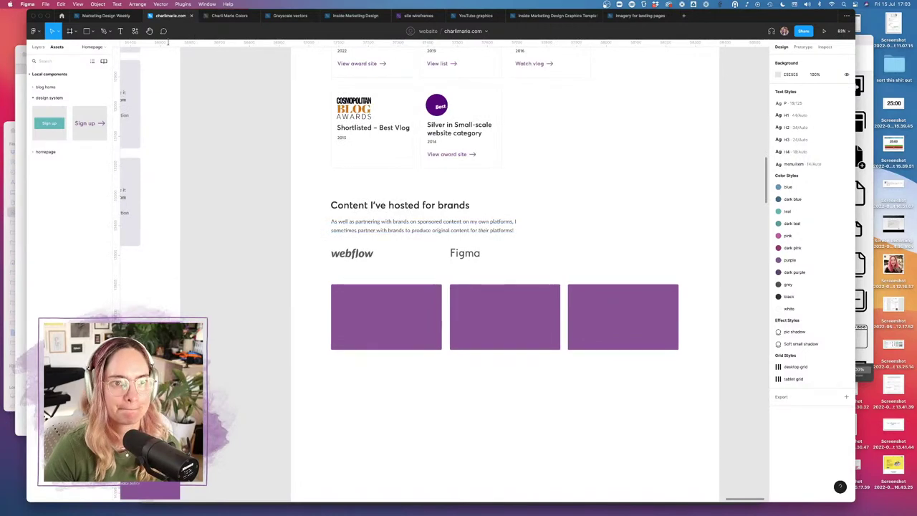
# - Switch from the Inside Marketing Design file back to the website design file
pyautogui.click(330, 17)
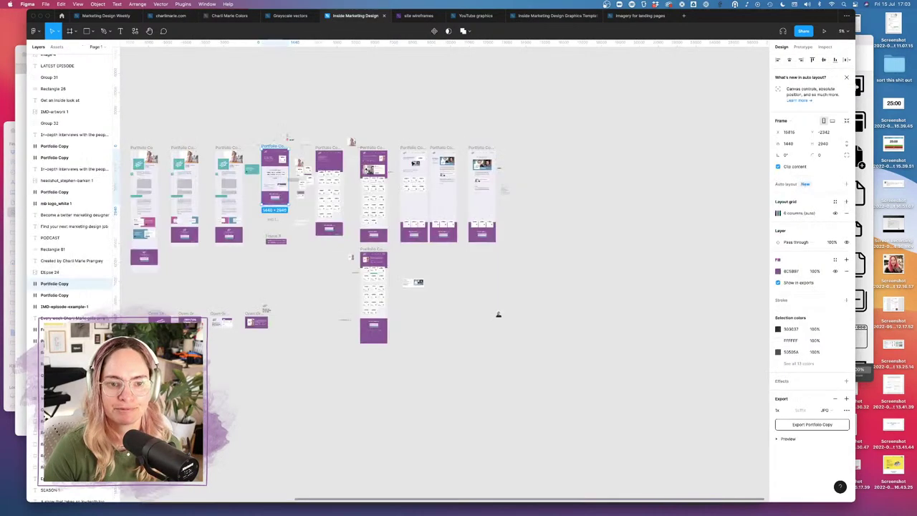
pyautogui.scroll(5, 277, 176)
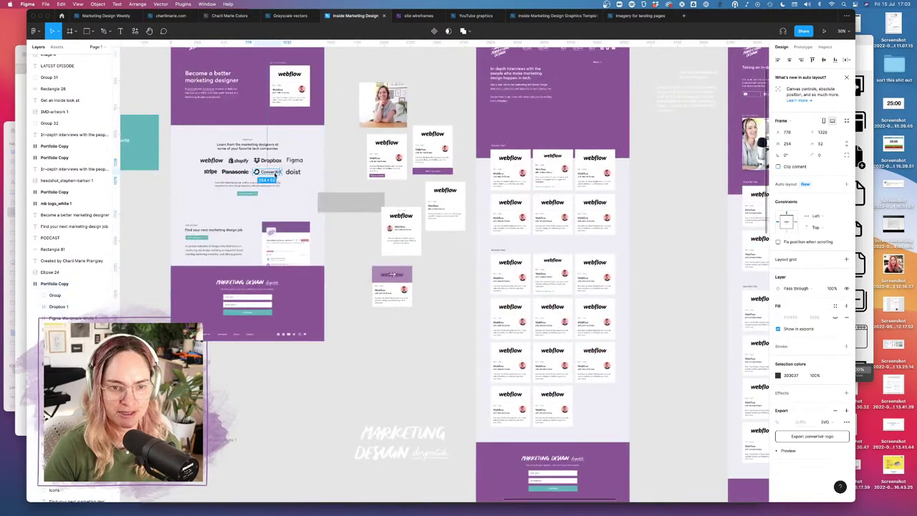
pyautogui.click(172, 17)
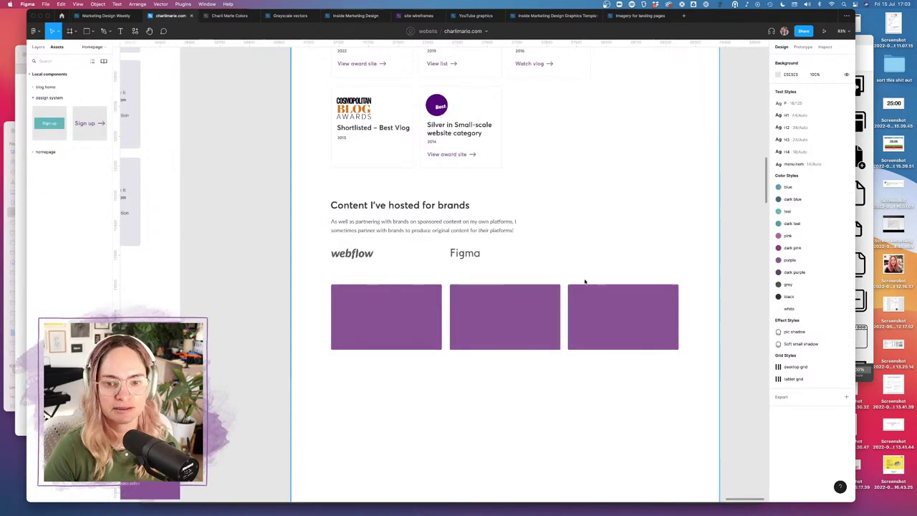
# - Paste the ConvertKit logo and place it beside the Figma logo
pyautogui.press('super+v')
pyautogui.moveTo(442, 267); pyautogui.dragTo(592, 260)
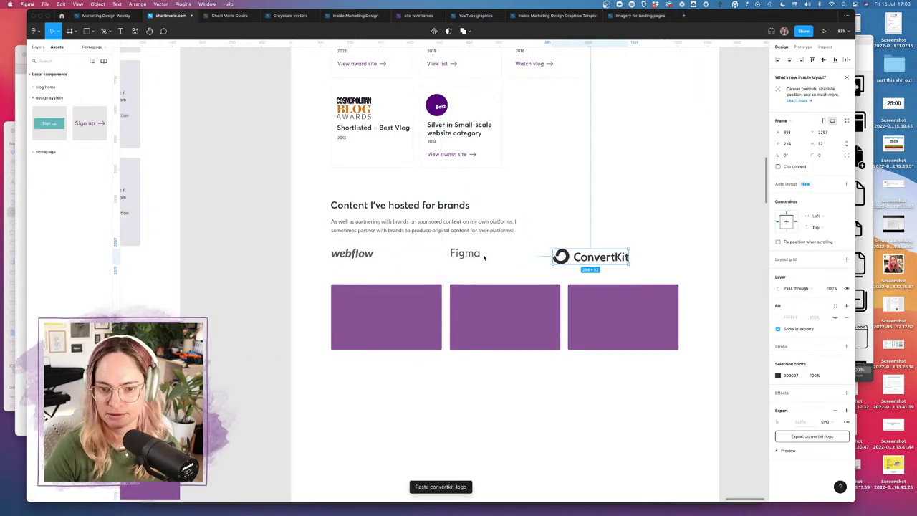
pyautogui.click(469, 254)
pyautogui.click(602, 263)
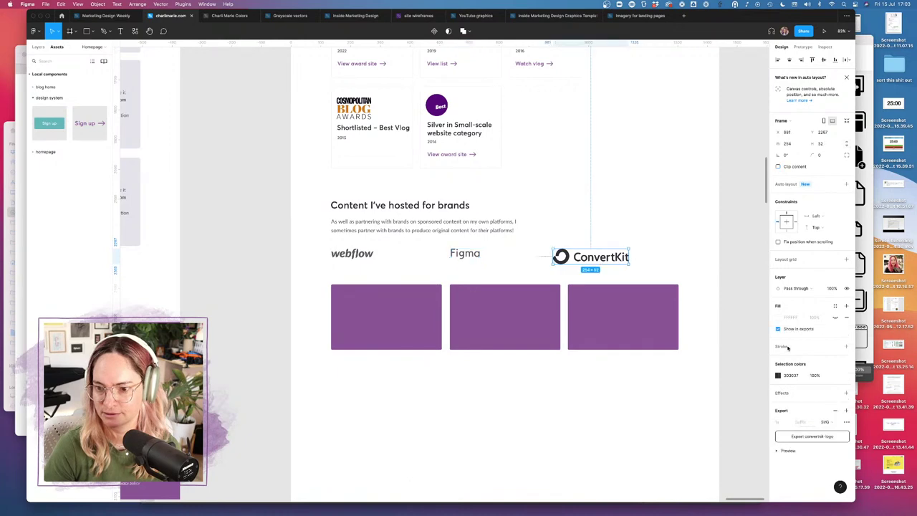
pyautogui.click(465, 254)
pyautogui.click(589, 262)
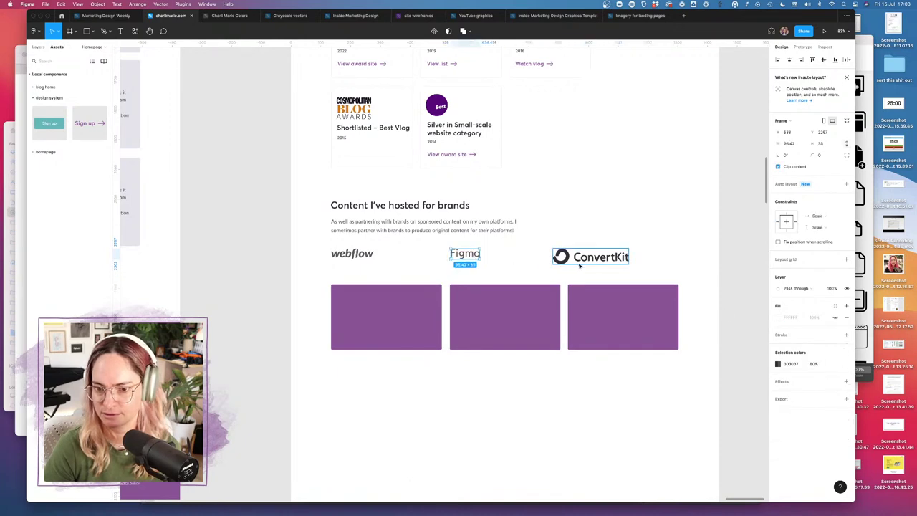
# - Set the ConvertKit logo's colour opacity to 80% and nudge it closer to Figma
pyautogui.click(815, 374)
pyautogui.write('80')
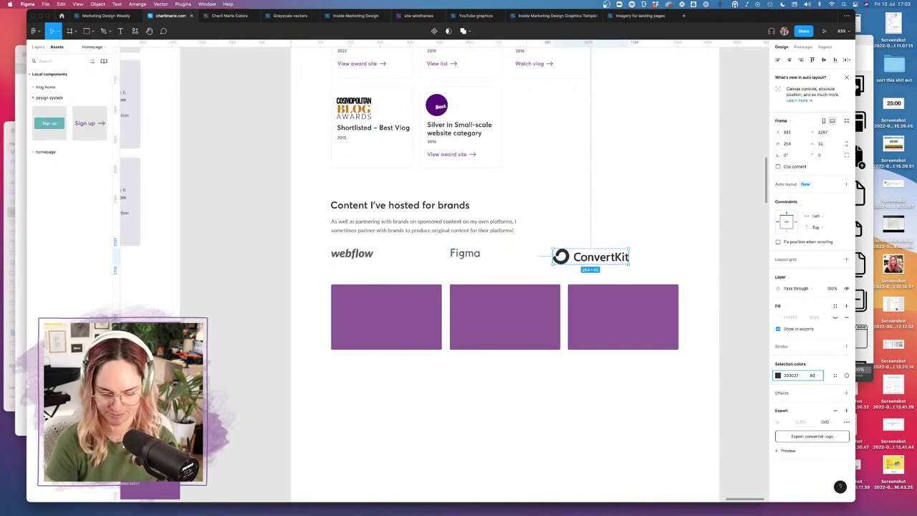
pyautogui.press('Return')
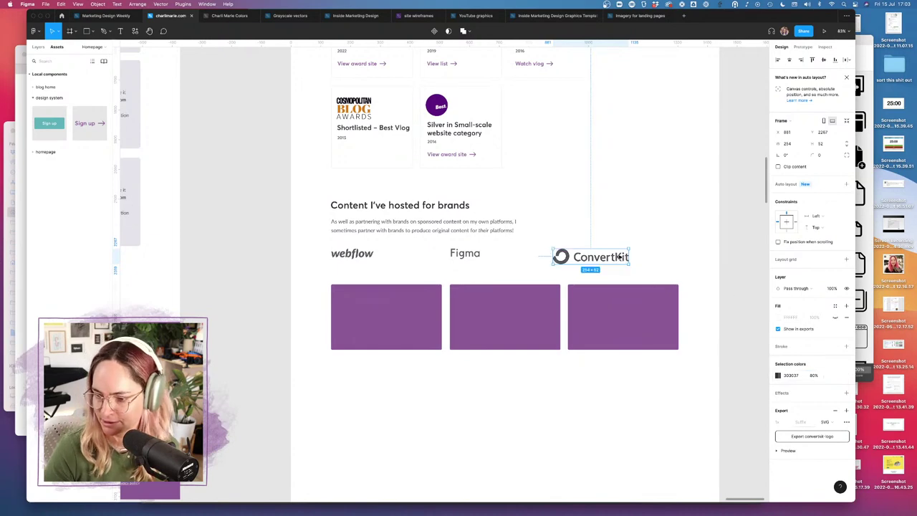
pyautogui.moveTo(585, 257)
pyautogui.mouseDown()
pyautogui.moveTo(523, 253)
pyautogui.moveTo(552, 246)
pyautogui.moveTo(596, 256)
pyautogui.mouseUp()
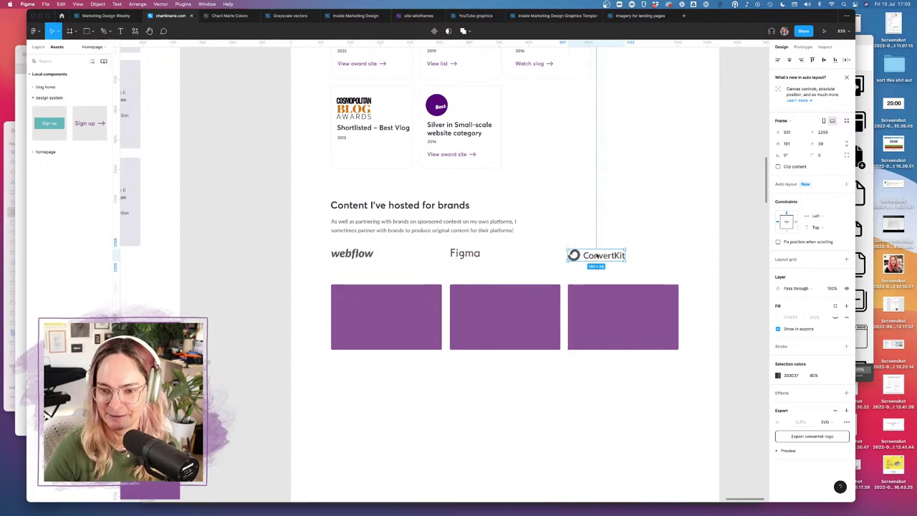
# - Resize the ConvertKit logo to a height of 35 to match the other logos
pyautogui.click(362, 259)
pyautogui.click(464, 257)
pyautogui.click(593, 257)
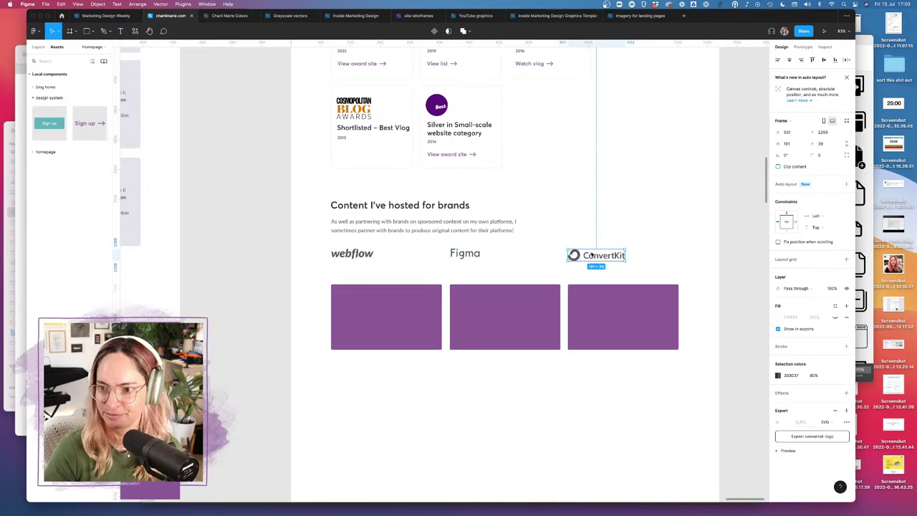
pyautogui.click(827, 145)
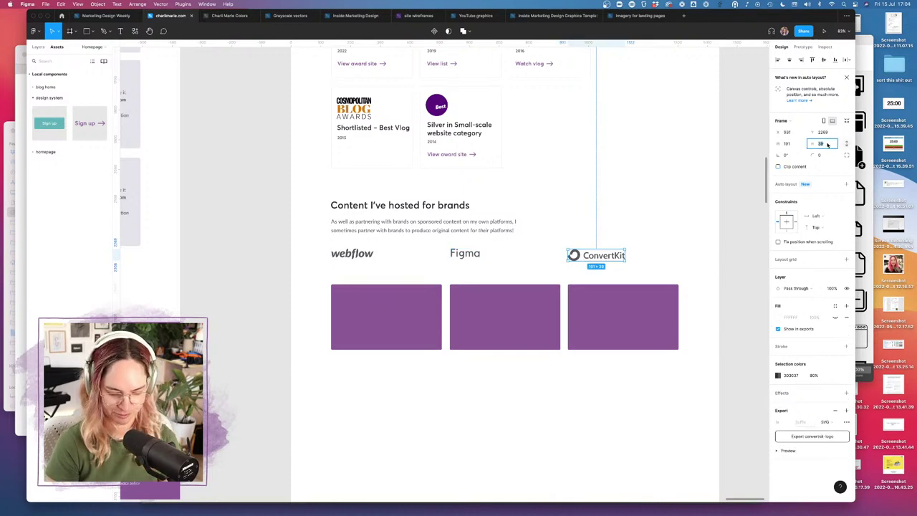
pyautogui.write('35')
pyautogui.press('Return')
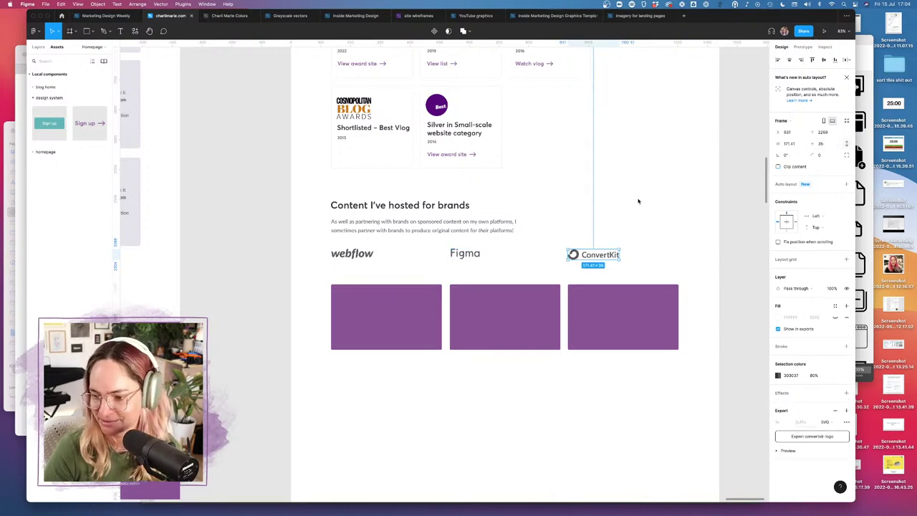
pyautogui.click(638, 201)
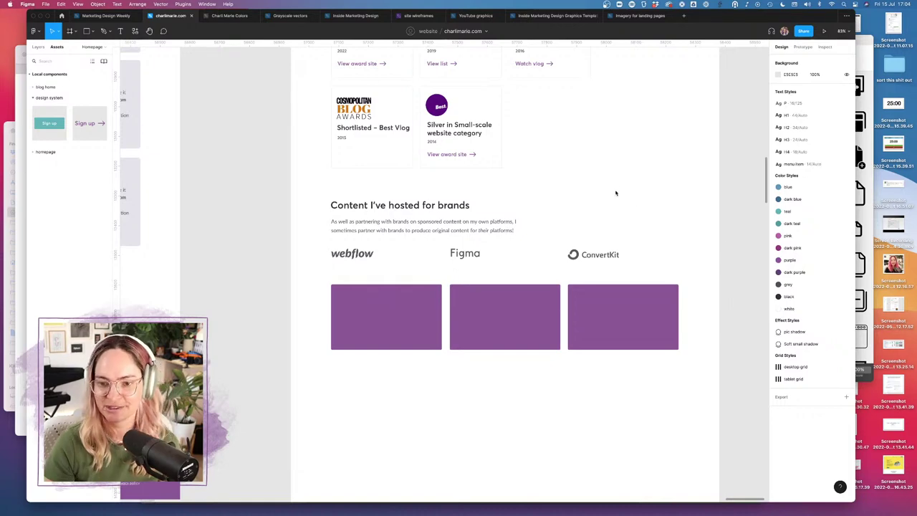
# - Align the webflow, Figma and ConvertKit logos on their vertical centres
pyautogui.click(391, 317)
pyautogui.keyDown('shift'); pyautogui.click(505, 315); pyautogui.keyUp('shift')
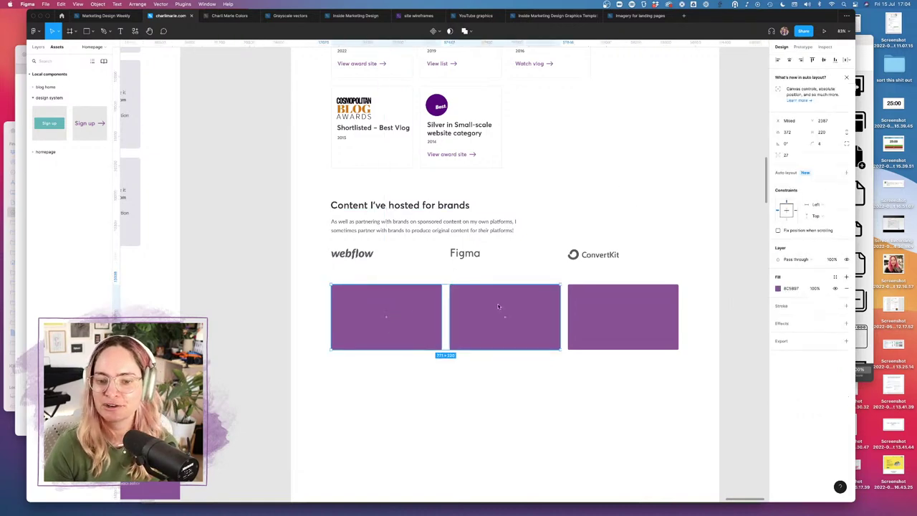
pyautogui.keyDown('shift'); pyautogui.click(598, 301); pyautogui.keyUp('shift')
pyautogui.click(647, 225)
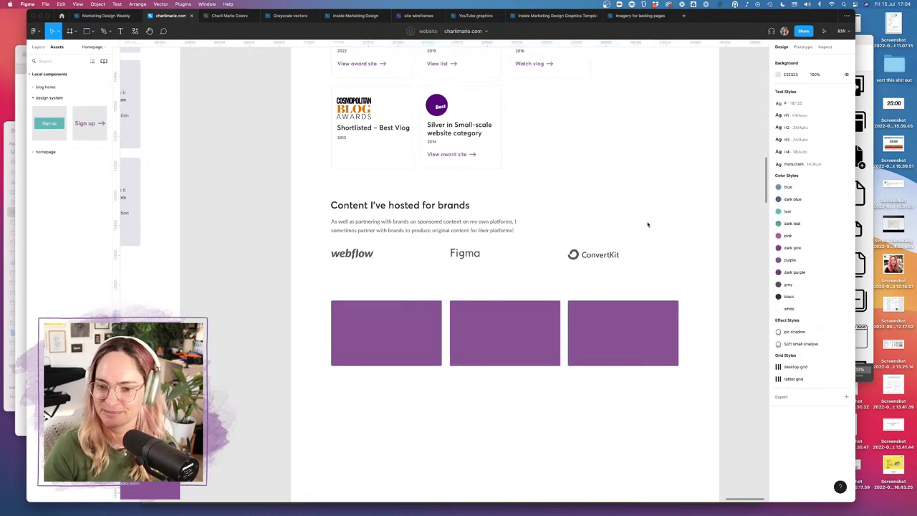
pyautogui.scroll(1, 647, 224)
pyautogui.hscroll(-1, 647, 224)
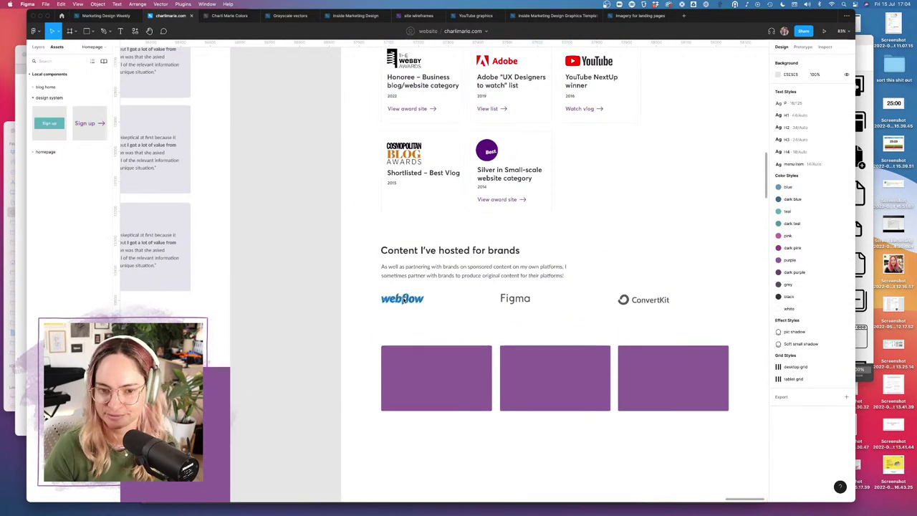
pyautogui.click(402, 298)
pyautogui.keyDown('shift'); pyautogui.click(530, 300); pyautogui.keyUp('shift')
pyautogui.keyDown('shift'); pyautogui.click(648, 300); pyautogui.keyUp('shift')
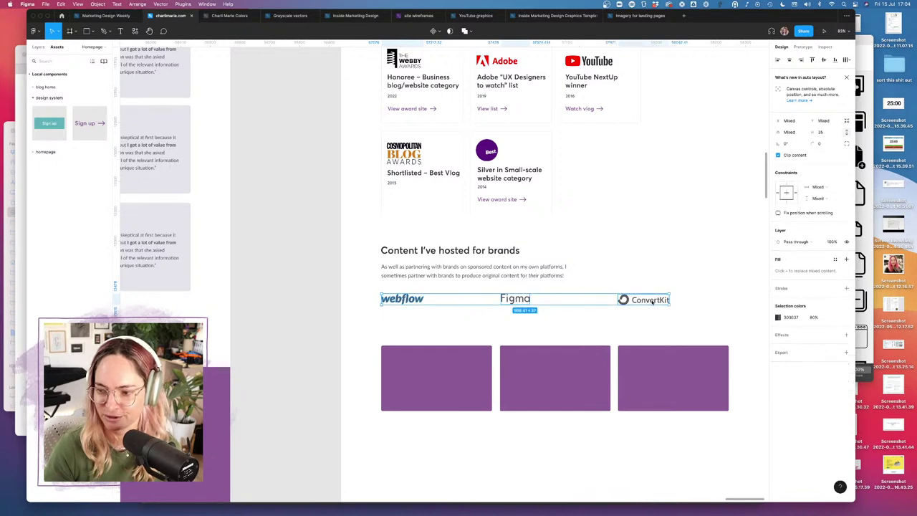
pyautogui.hotkey('alt', 'v')
pyautogui.click(649, 242)
pyautogui.scroll(3, 433, 207)
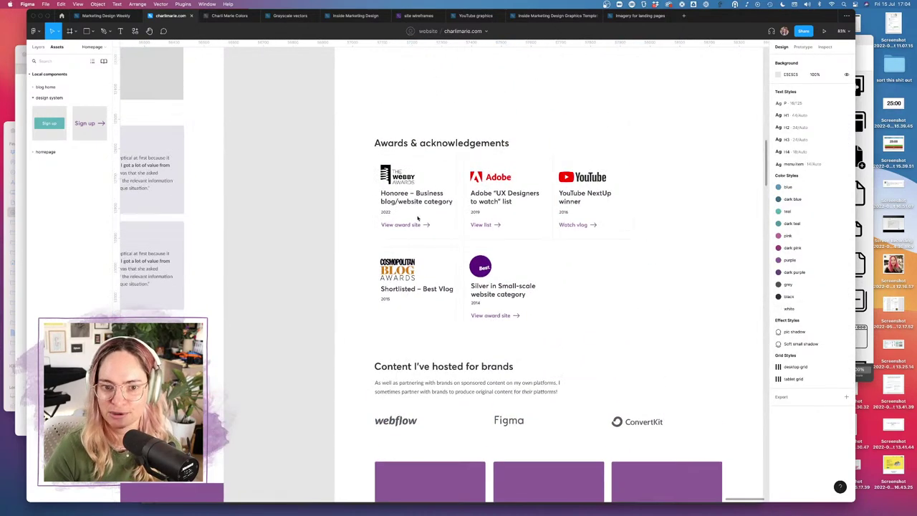
# - Duplicate the Honoree award caption beneath the webflow logo
pyautogui.click(432, 207)
pyautogui.moveTo(433, 207); pyautogui.dragTo(423, 445)
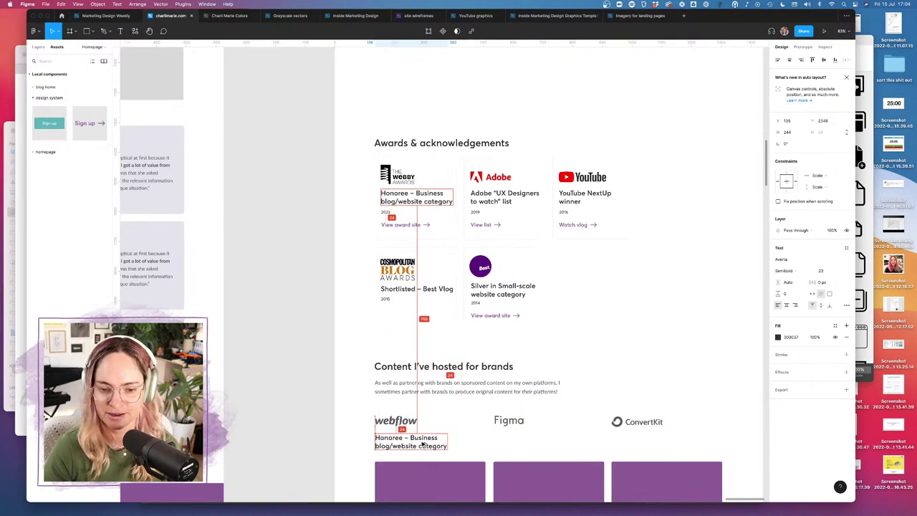
pyautogui.click(484, 440)
pyautogui.scroll(-3, 484, 440)
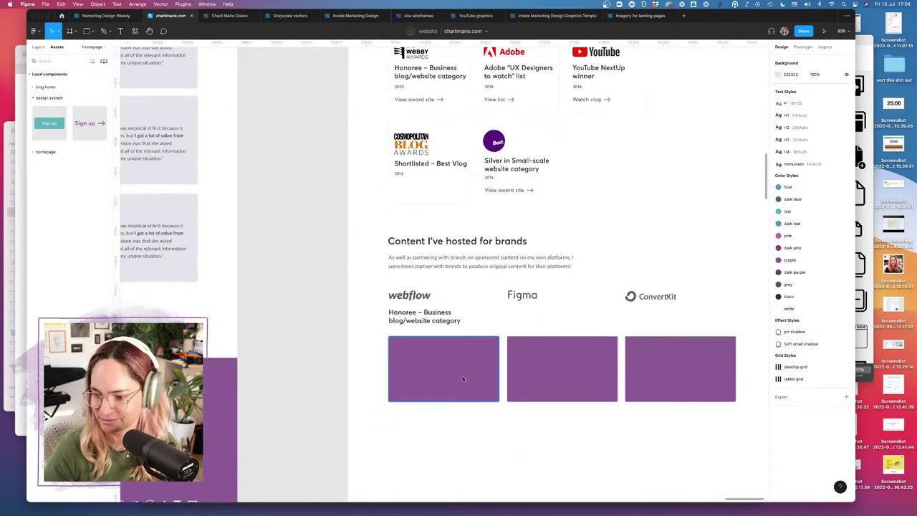
pyautogui.scroll(5, 464, 380)
pyautogui.hscroll(3, 463, 380)
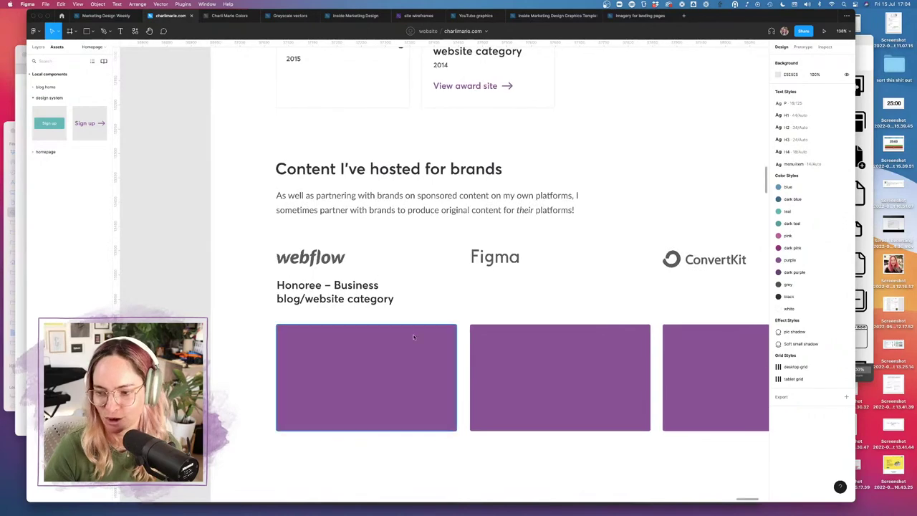
# - Rewrite the duplicated caption to read 'Annual design trends'
pyautogui.doubleClick(349, 300)
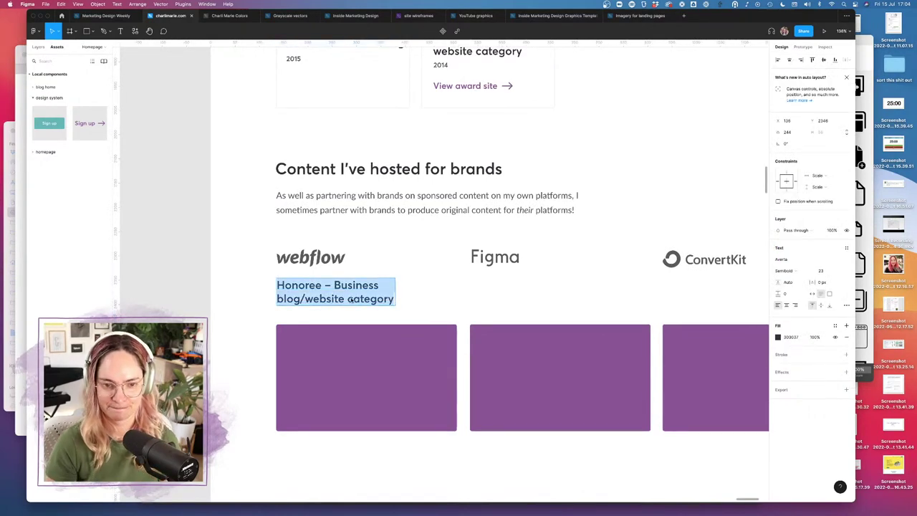
pyautogui.write('Annu')
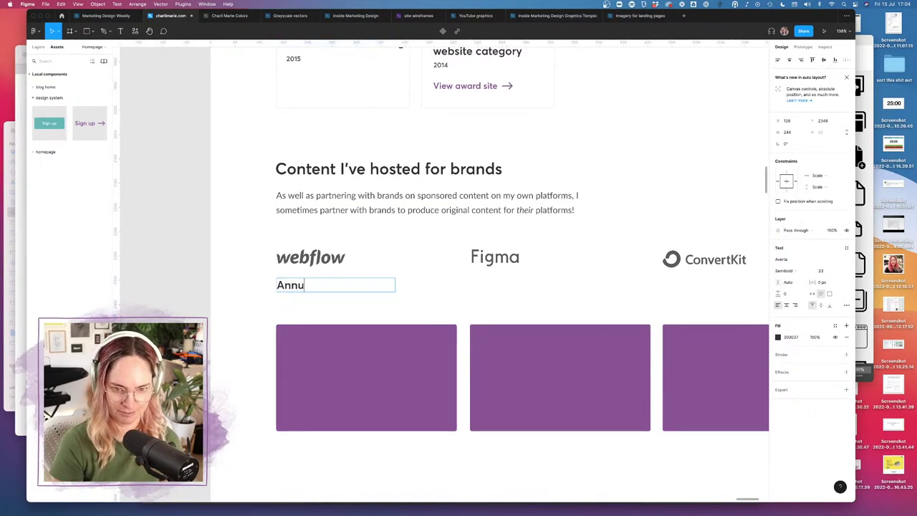
pyautogui.write('al design trend')
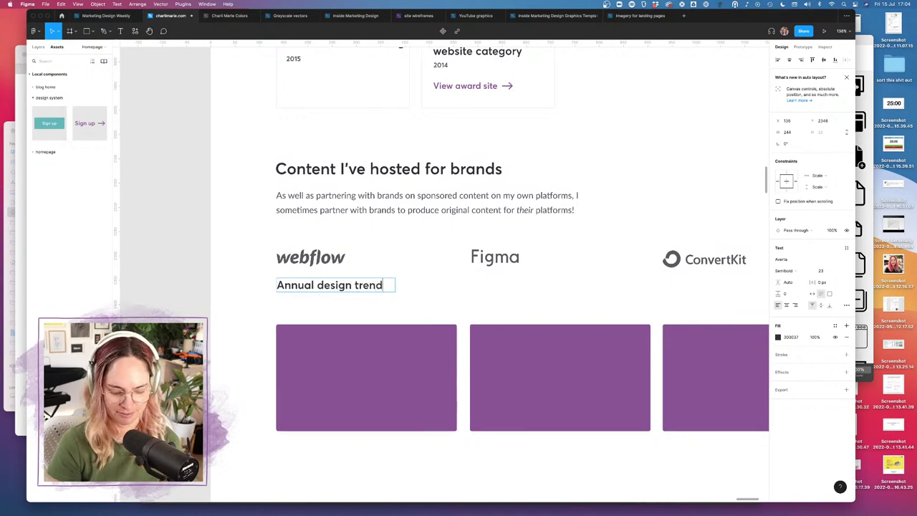
pyautogui.write('s videos')
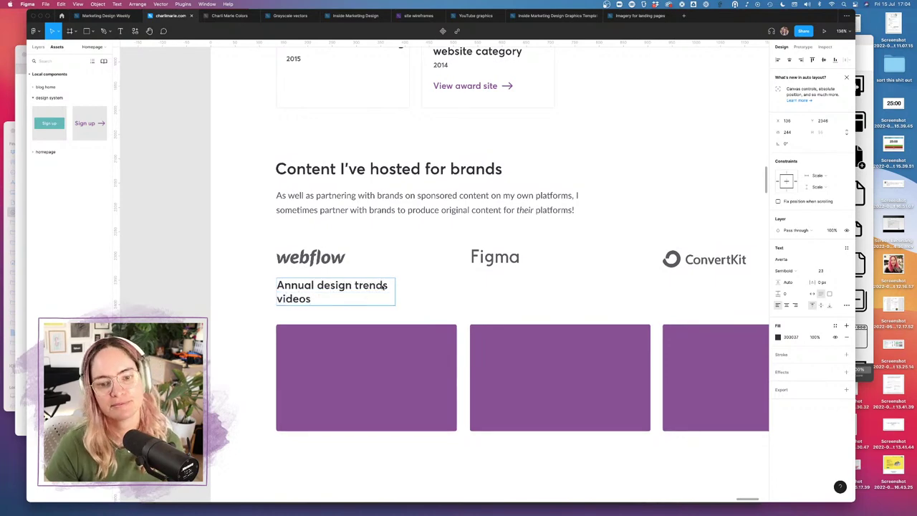
pyautogui.press('Escape')
pyautogui.click(428, 282)
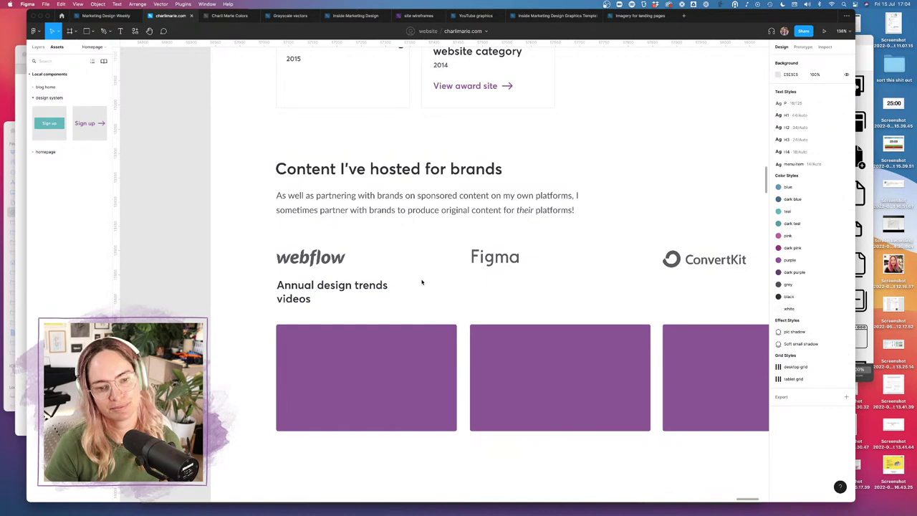
pyautogui.doubleClick(310, 299)
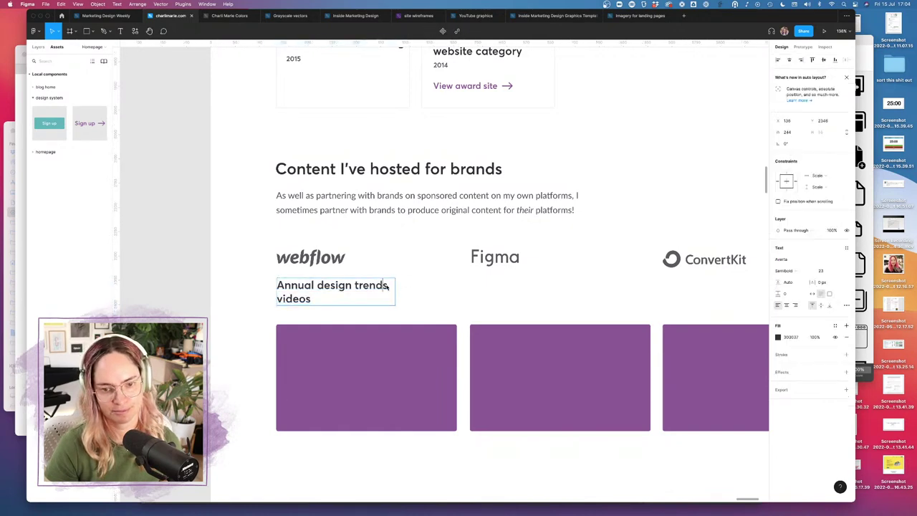
pyautogui.press('BackSpace')
pyautogui.press('Escape')
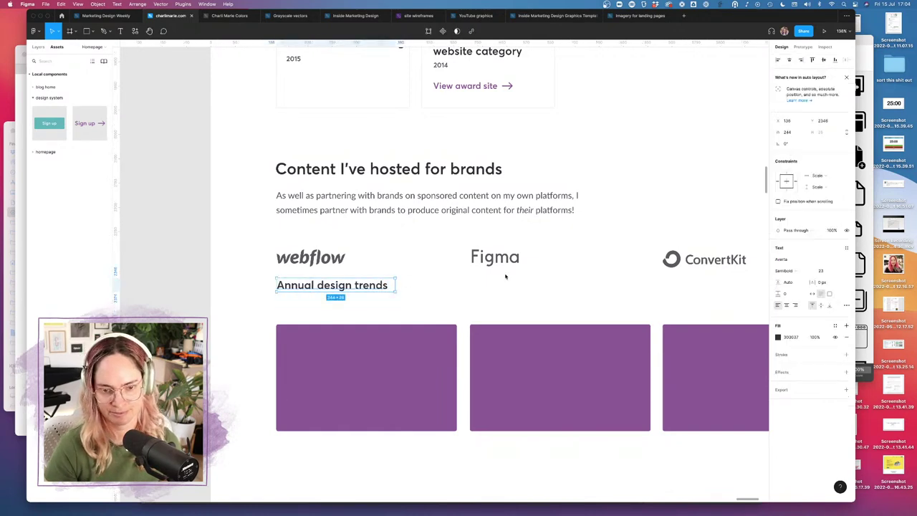
pyautogui.click(506, 276)
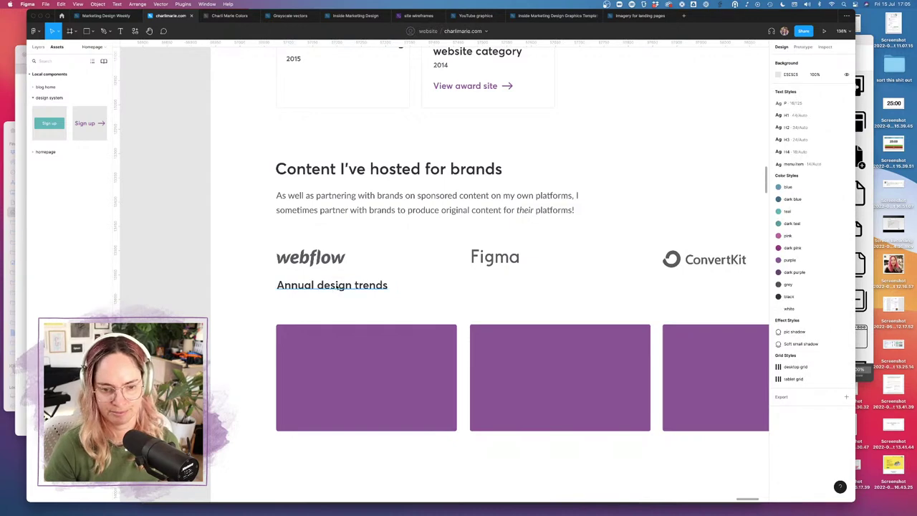
# - Copy the caption under the Figma logo and retitle it 'Coffee with Charli'
pyautogui.click(337, 287)
pyautogui.moveTo(316, 286); pyautogui.dragTo(508, 286)
pyautogui.press('Return')
pyautogui.write('C')
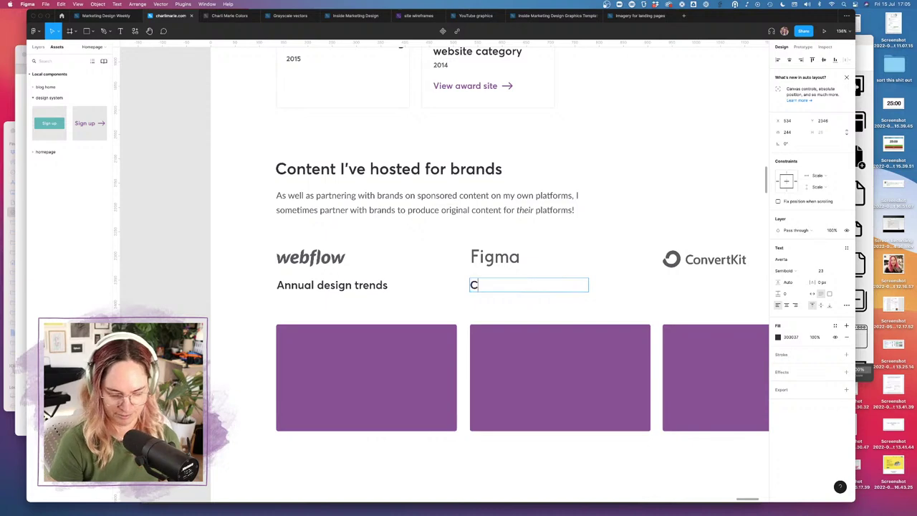
pyautogui.write('offee with C')
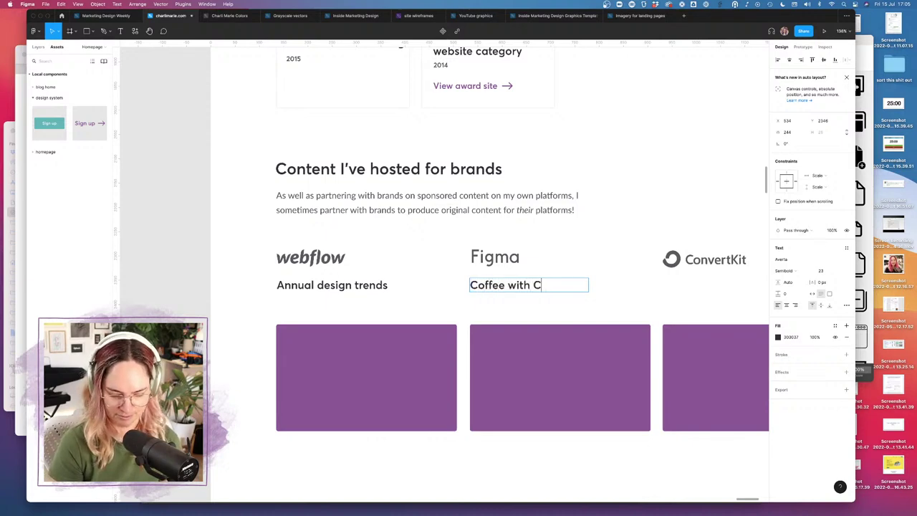
pyautogui.write('harlu')
pyautogui.press('BackSpace')
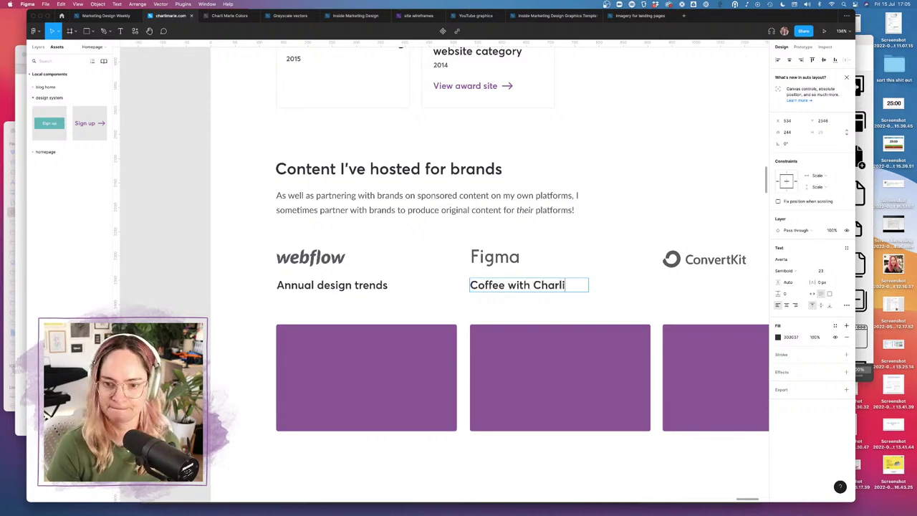
pyautogui.click(577, 248)
# - Copy the intro paragraph under Annual design trends, shrink it, and start 'A yearly overview of'
pyautogui.scroll(-2, 497, 229)
pyautogui.hscroll(-2, 497, 230)
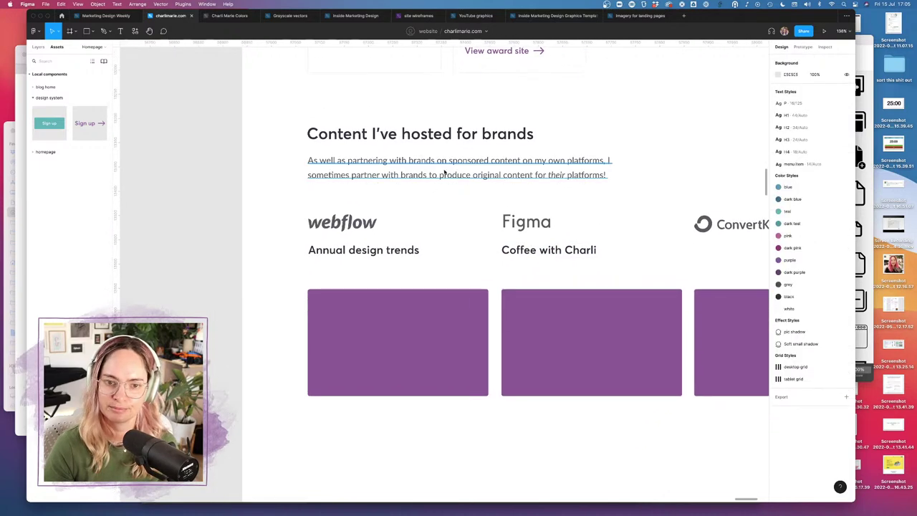
pyautogui.click(434, 163)
pyautogui.keyDown('alt'); pyautogui.moveTo(434, 164); pyautogui.dragTo(436, 267); pyautogui.keyUp('alt')
pyautogui.click(822, 271)
pyautogui.press('Down')
pyautogui.press('Down')
pyautogui.press('Down')
pyautogui.press('Down')
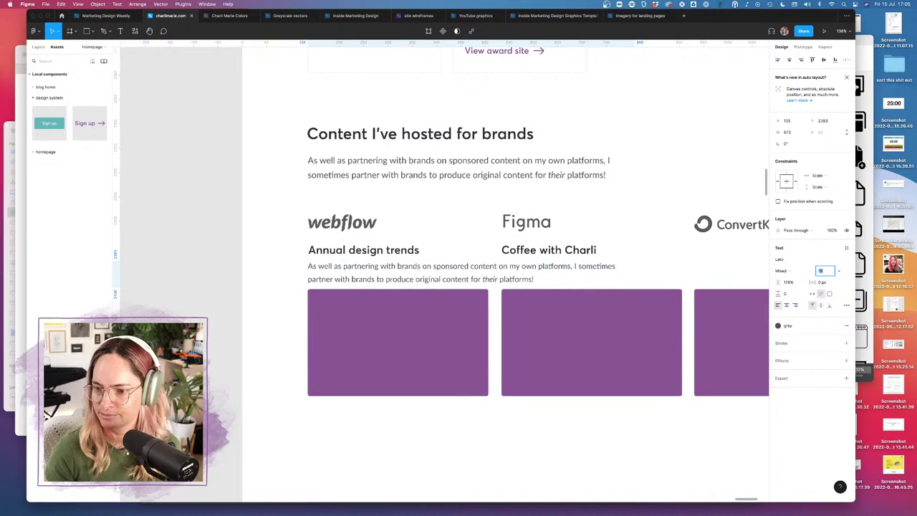
pyautogui.doubleClick(382, 275)
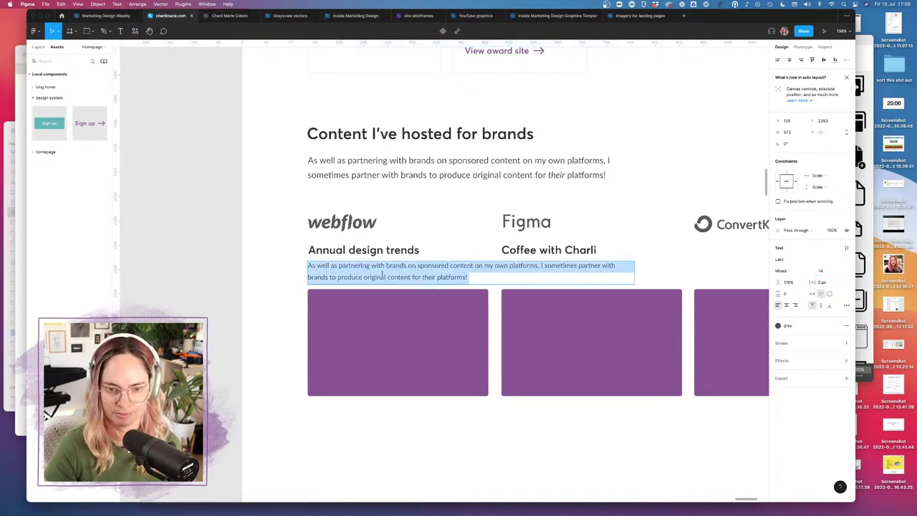
pyautogui.write('A yearly overview of')
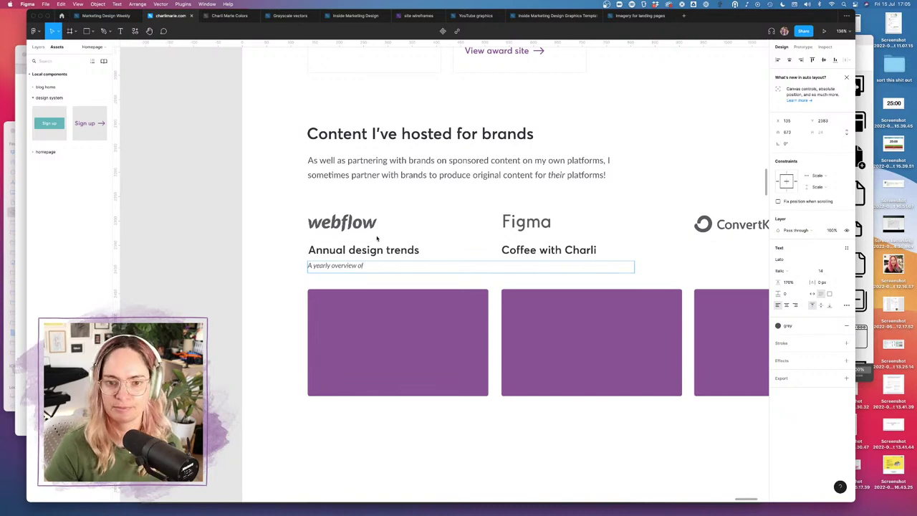
pyautogui.press('Escape')
# - Make the description Regular, finish its design-trends text, and narrow it to 372 px
pyautogui.click(782, 270)
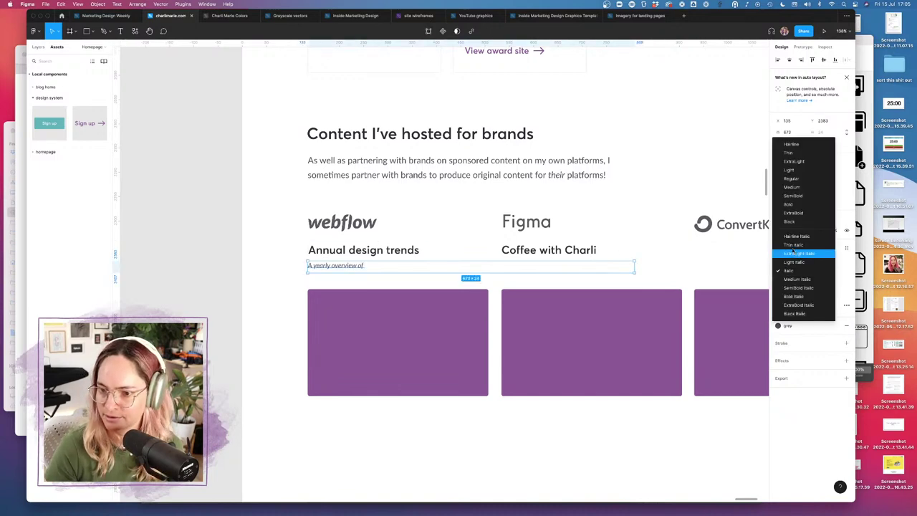
pyautogui.click(775, 180)
pyautogui.doubleClick(354, 265)
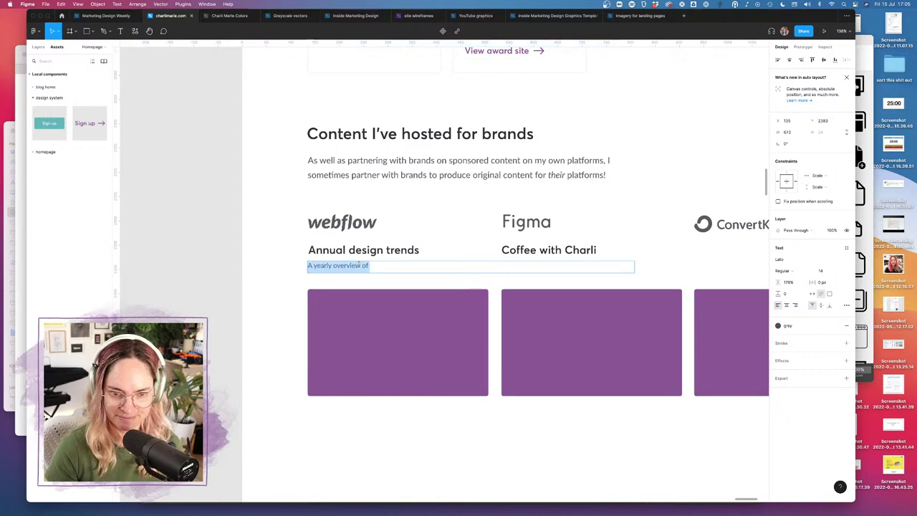
pyautogui.press('Right')
pyautogui.write('my fav')
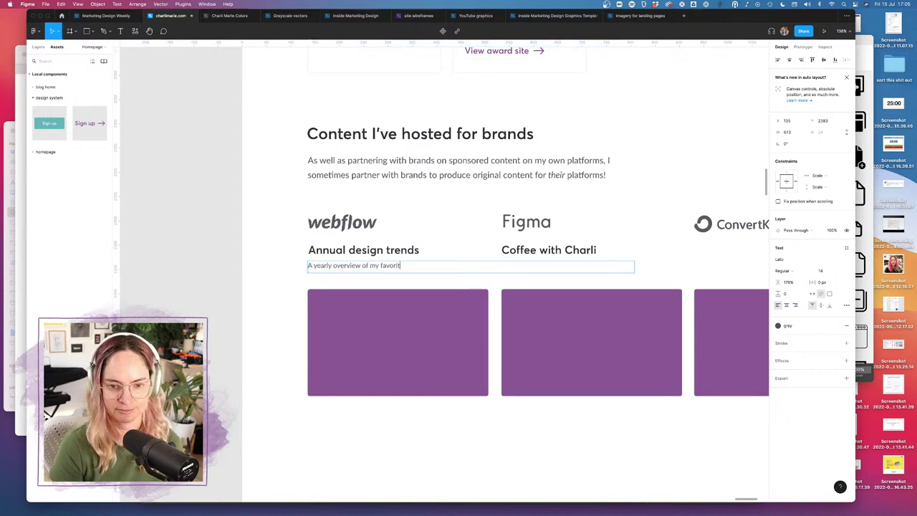
pyautogui.write('orite trends')
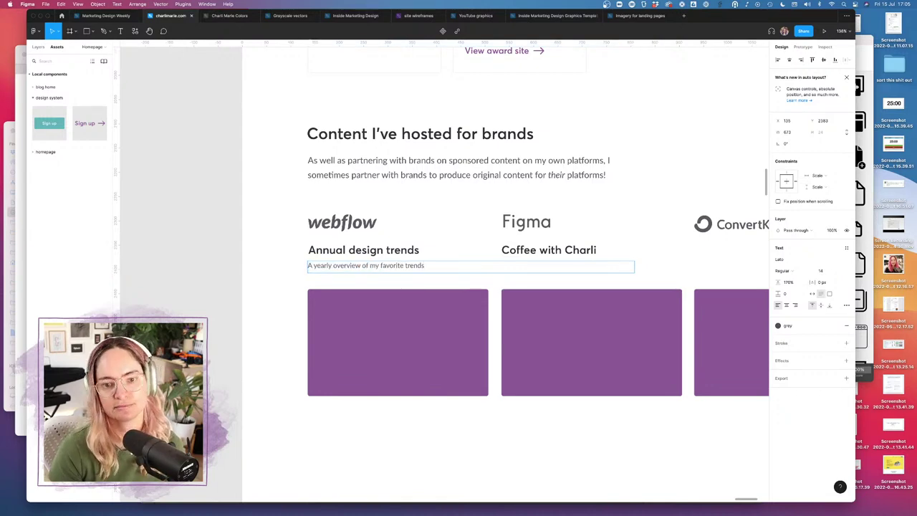
pyautogui.press('BackSpace')
pyautogui.press('BackSpace')
pyautogui.press('BackSpace')
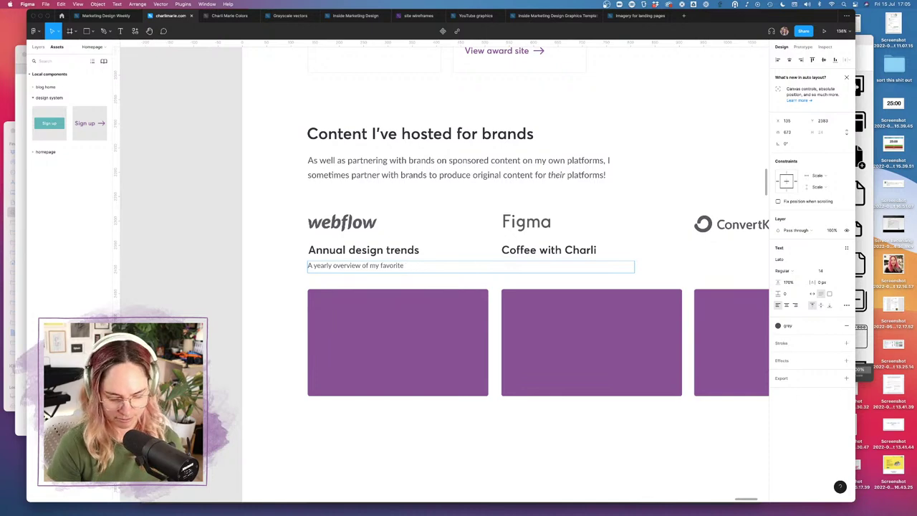
pyautogui.write('design tre')
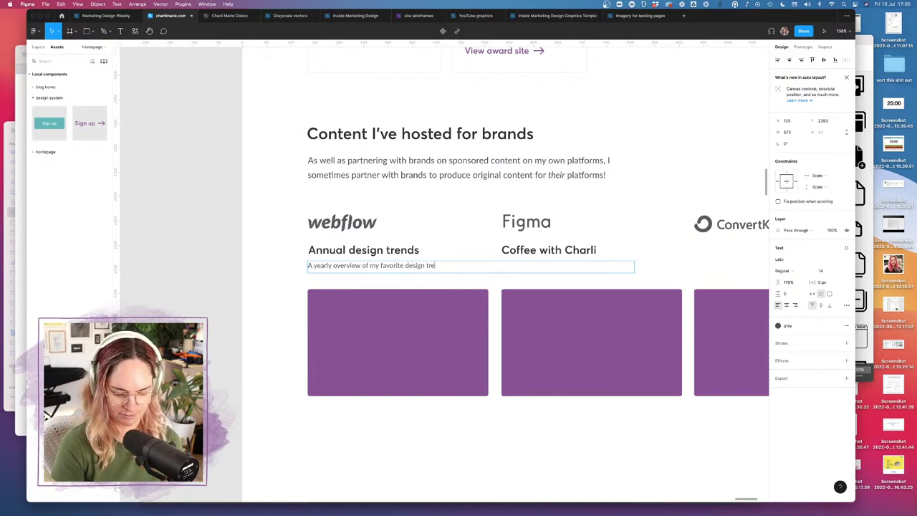
pyautogui.write('nds for the year ahe')
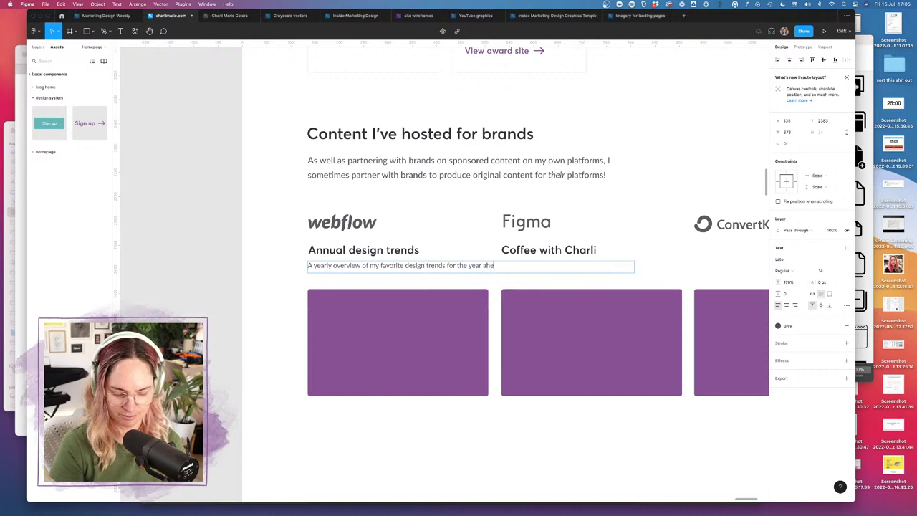
pyautogui.write('ad.')
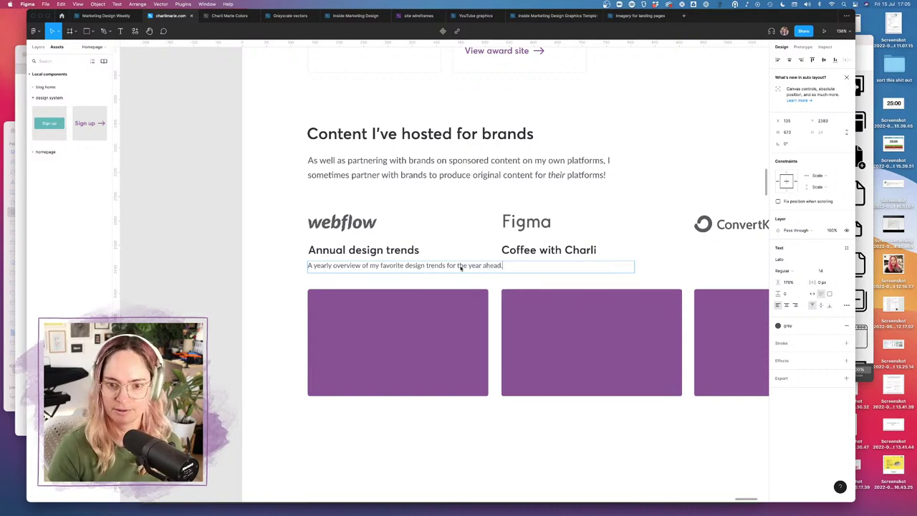
pyautogui.press('Escape')
pyautogui.moveTo(634, 269); pyautogui.dragTo(488, 270)
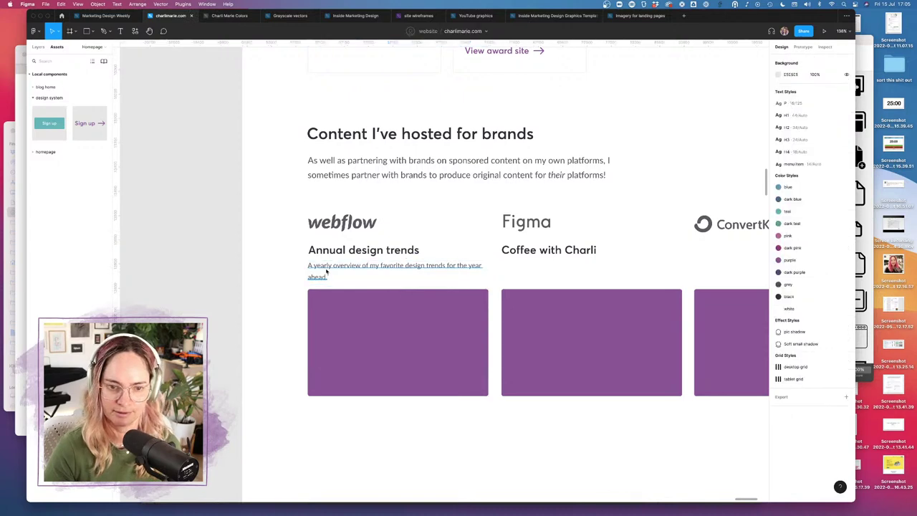
# - Copy the description under Coffee with Charli as 'Interviewing design system teams about their process'
pyautogui.moveTo(326, 271); pyautogui.dragTo(520, 267)
pyautogui.doubleClick(521, 266)
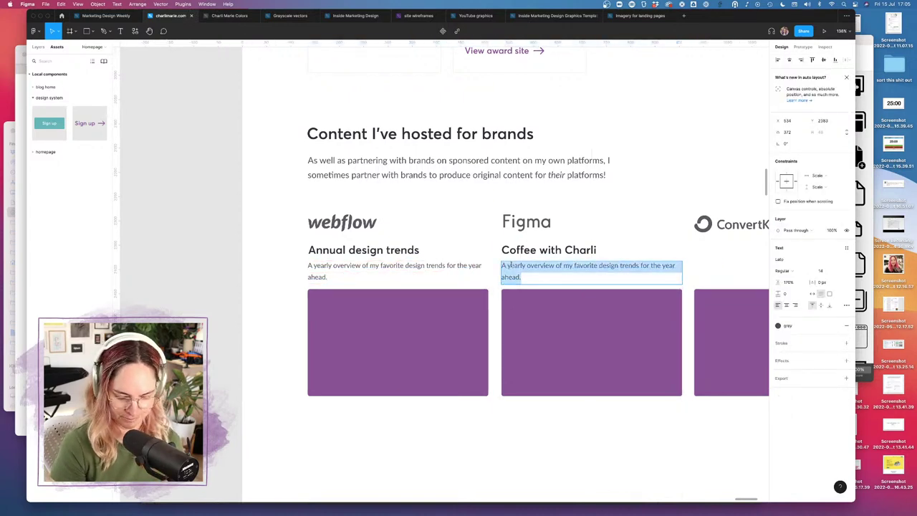
pyautogui.write('Interviewing ')
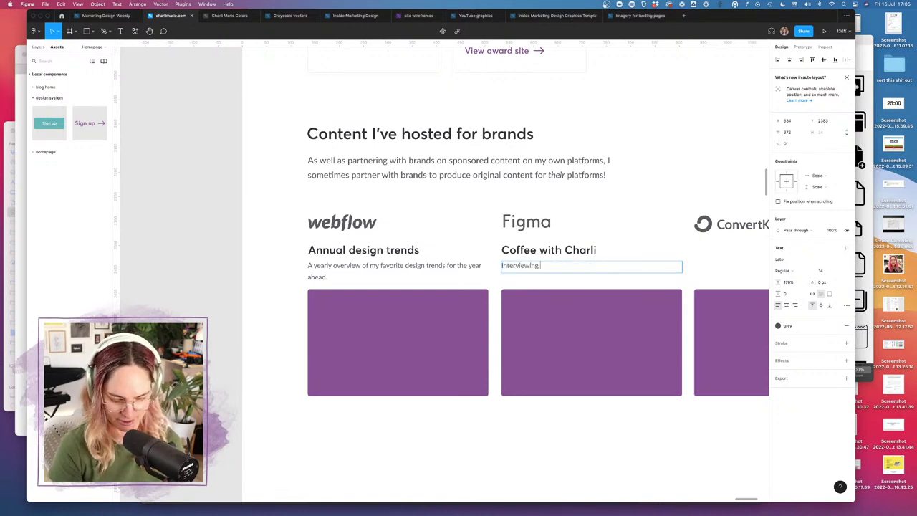
pyautogui.write('design system ')
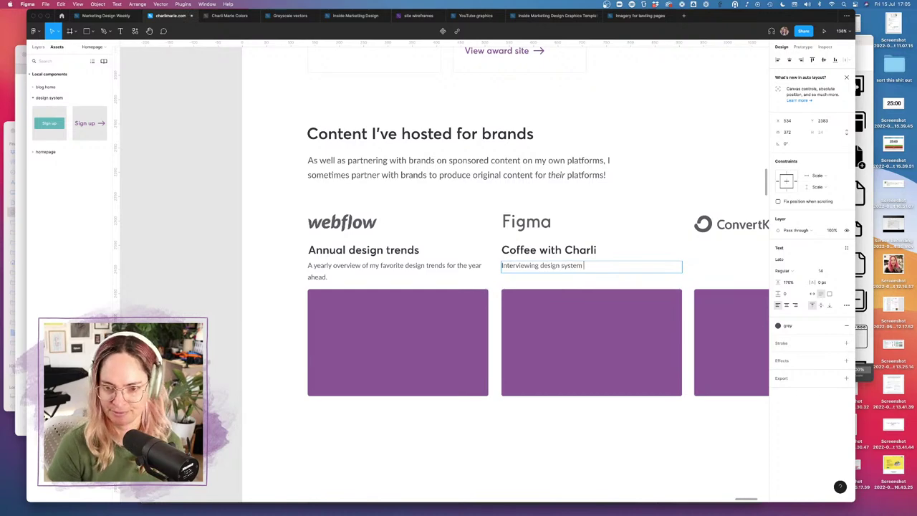
pyautogui.write('teams abou')
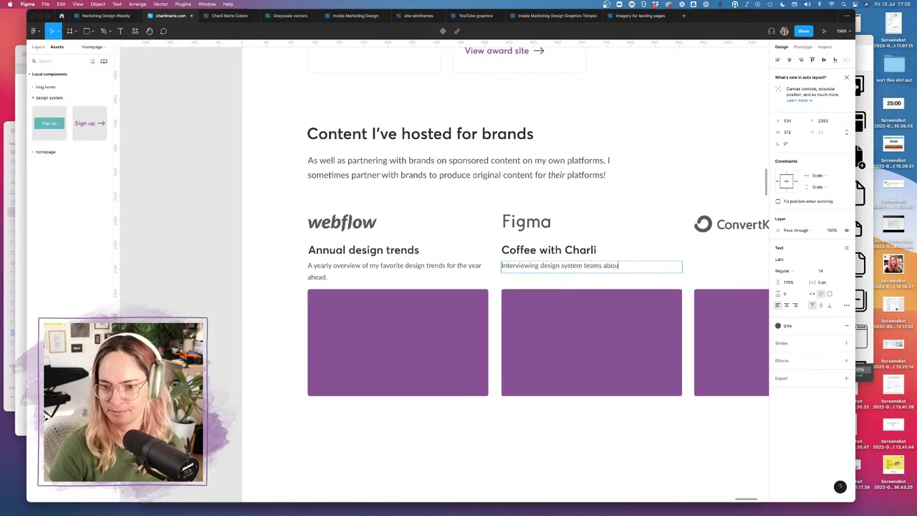
pyautogui.write('t their process')
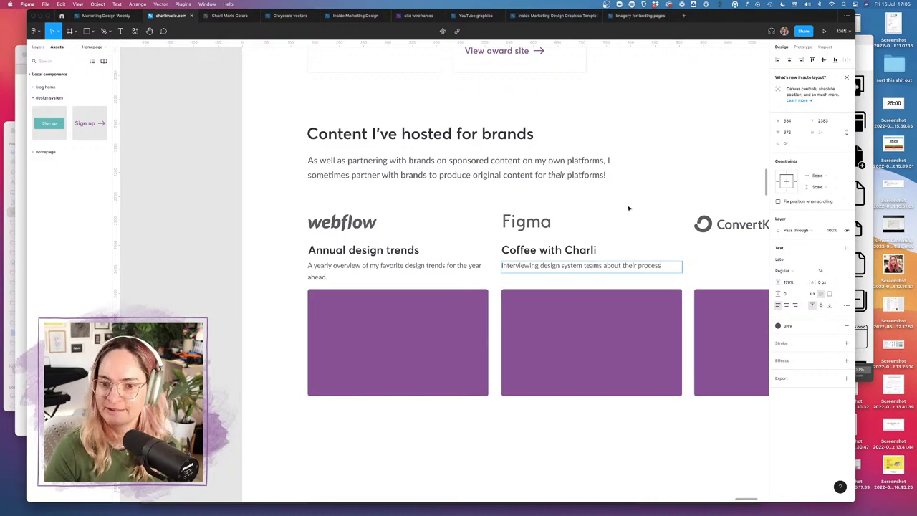
pyautogui.click(660, 213)
pyautogui.hscroll(5, 660, 213)
# - Duplicate the title and description into the ConvertKit column, titled 'The Future Belongs to Creators podcast'
pyautogui.click(296, 288)
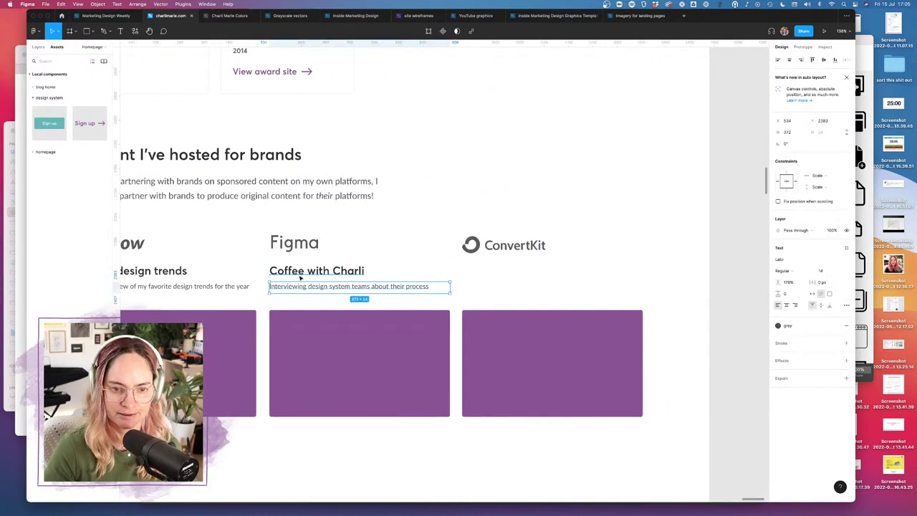
pyautogui.keyDown('shift'); pyautogui.click(301, 276); pyautogui.keyUp('shift')
pyautogui.moveTo(290, 286); pyautogui.dragTo(482, 289)
pyautogui.doubleClick(487, 276)
pyautogui.write('Th')
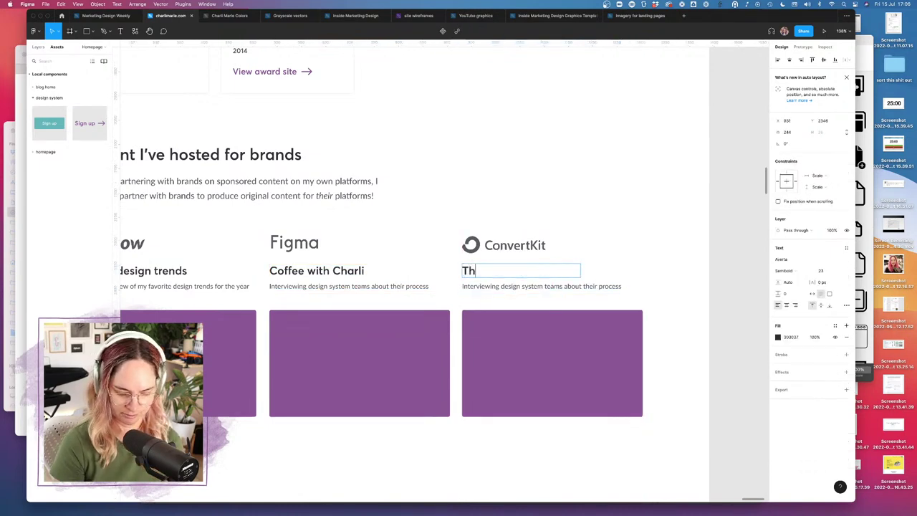
pyautogui.press('BackSpace')
pyautogui.write('he Future B')
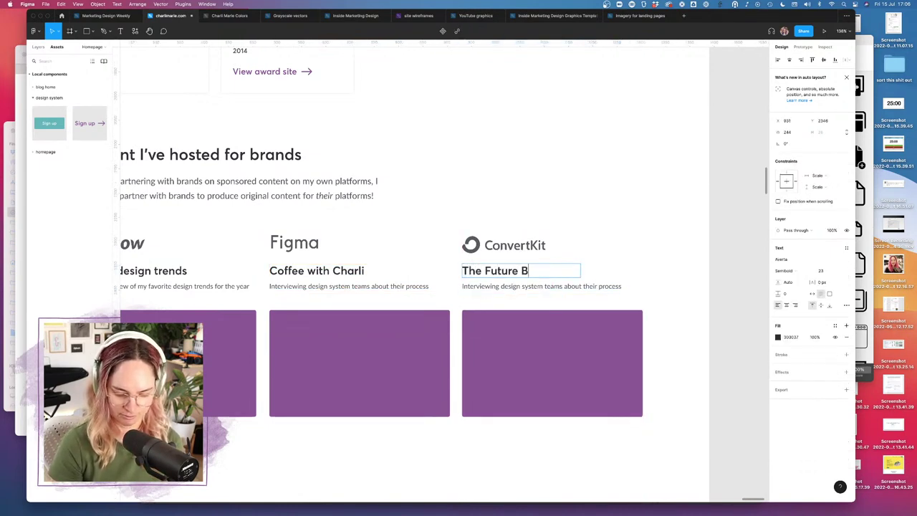
pyautogui.write('elongs to Creator')
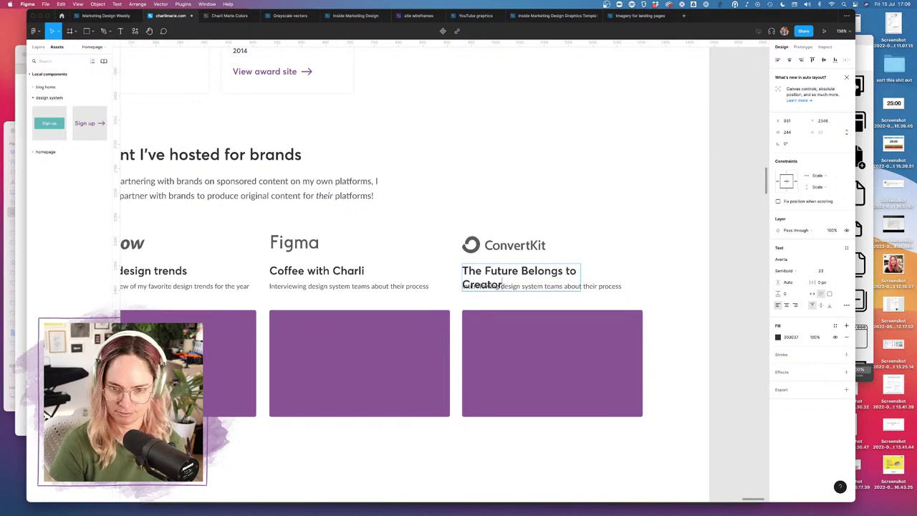
pyautogui.write('s podcast')
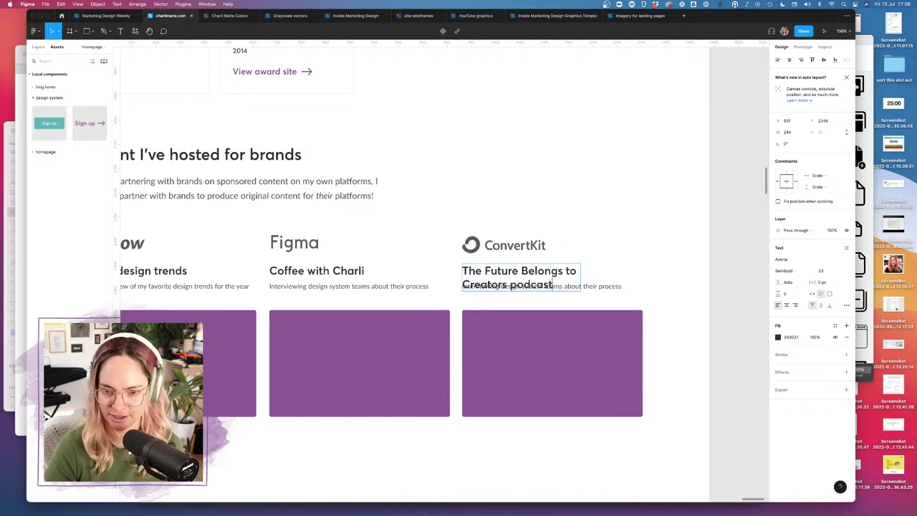
pyautogui.press('Escape')
pyautogui.click(646, 273)
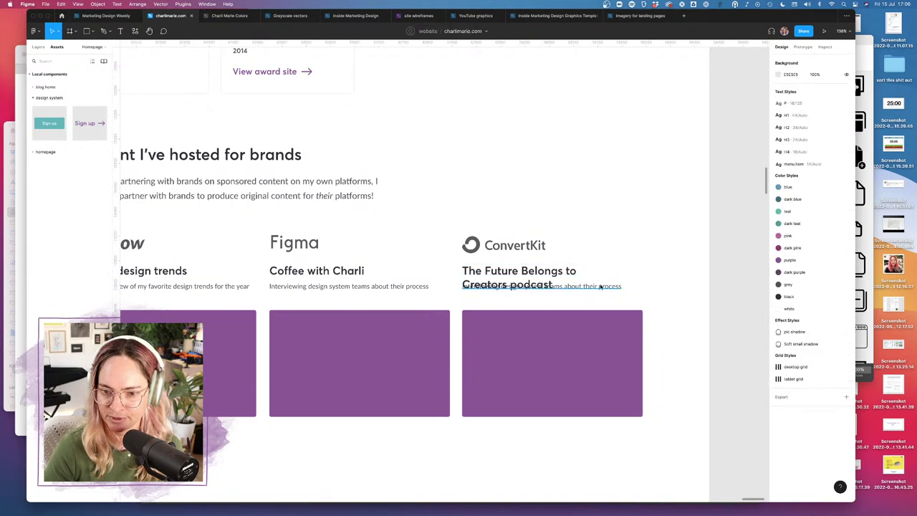
# - Move the ConvertKit description below the two-line title and nudge all three placeholders down
pyautogui.click(596, 287)
pyautogui.moveTo(595, 289); pyautogui.dragTo(598, 306)
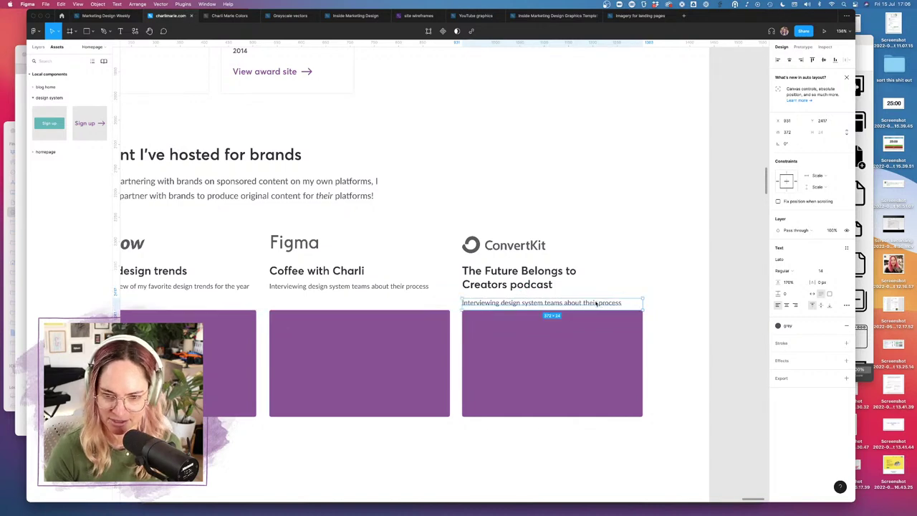
pyautogui.scroll(-2, 595, 303)
pyautogui.hscroll(-2, 595, 304)
pyautogui.click(595, 304)
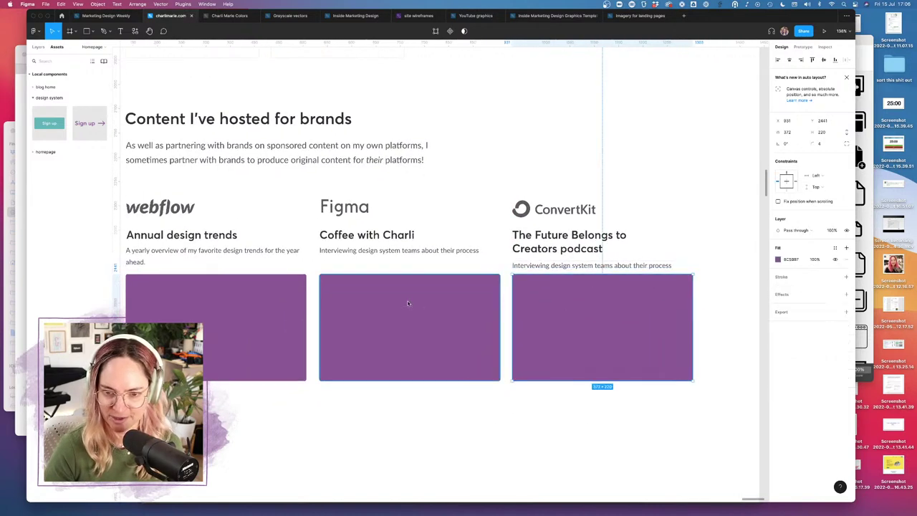
pyautogui.keyDown('shift'); pyautogui.click(408, 303); pyautogui.keyUp('shift')
pyautogui.keyDown('shift'); pyautogui.click(279, 302); pyautogui.keyUp('shift')
pyautogui.hotkey('shift', 'Down')
pyautogui.hotkey('shift', 'Down')
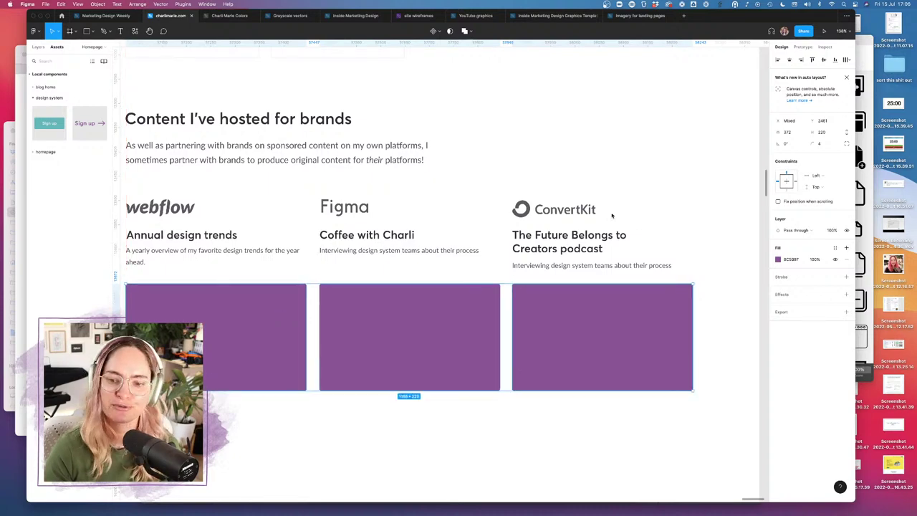
# - Replace the ConvertKit description with 'Conversations about the creator industry'
pyautogui.doubleClick(586, 265)
pyautogui.write('C')
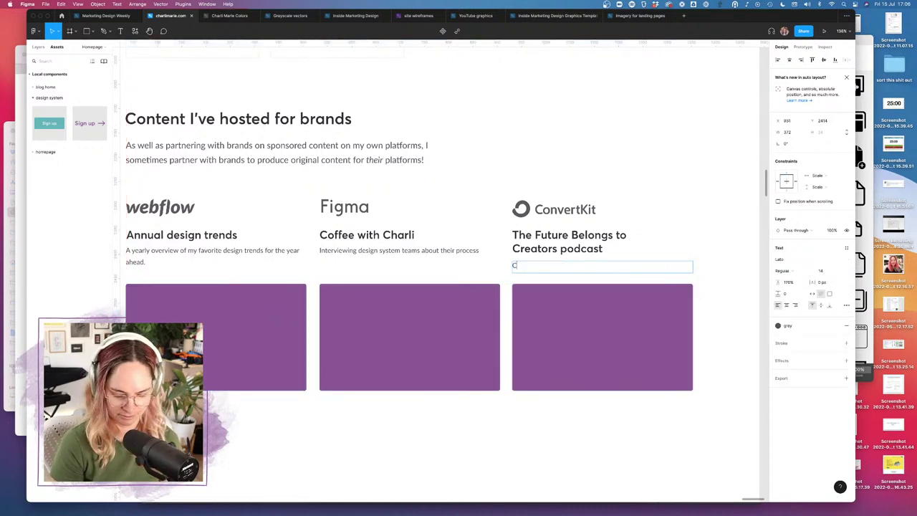
pyautogui.write('onversations')
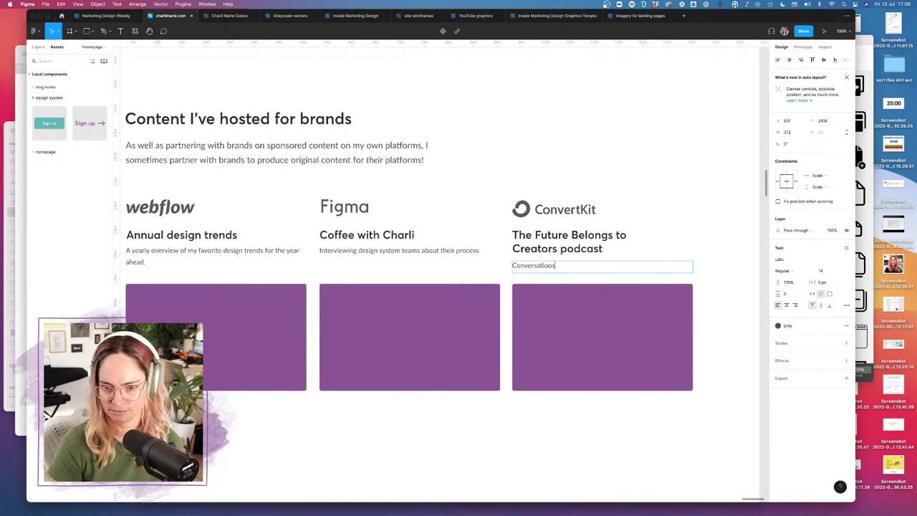
pyautogui.write(' about')
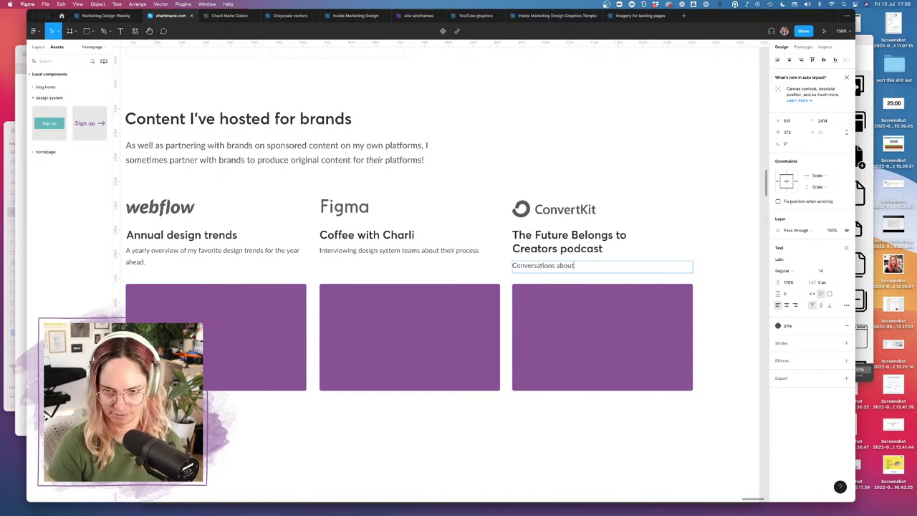
pyautogui.write(' the creator industry')
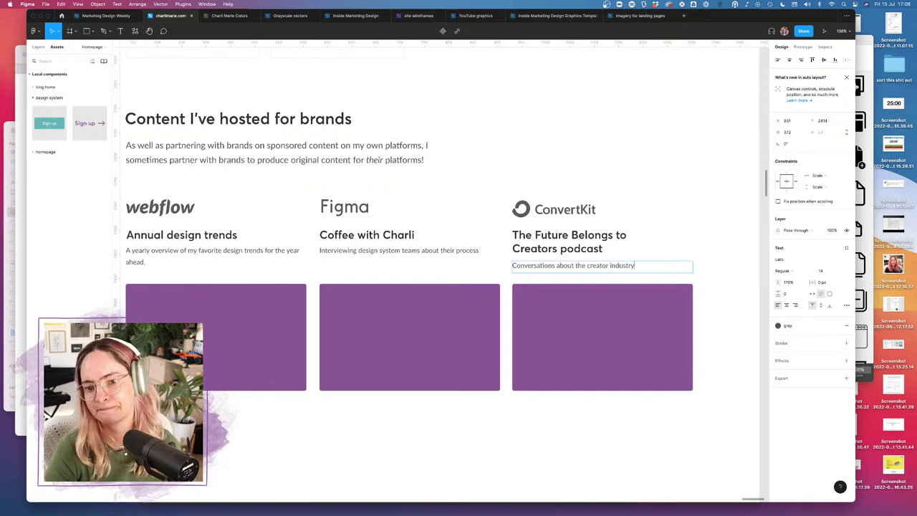
pyautogui.click(685, 159)
pyautogui.hscroll(-3, 685, 158)
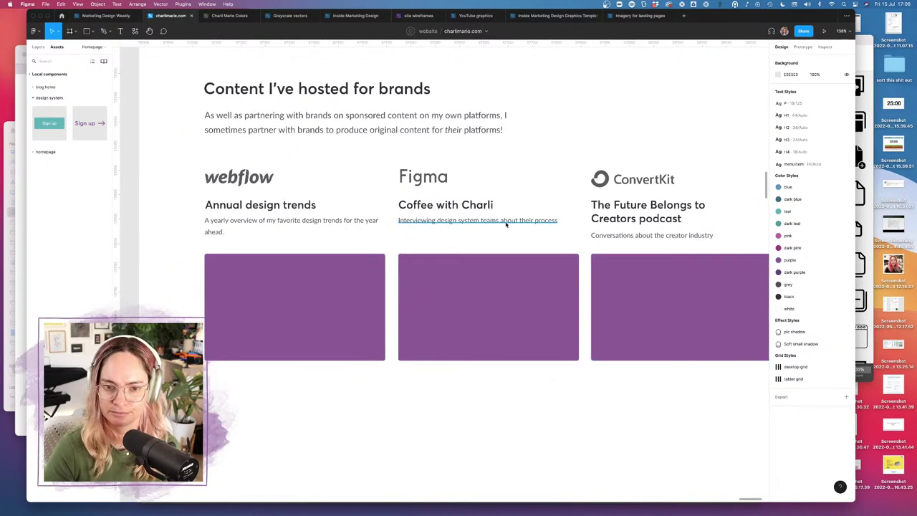
# - Try moving the logo and title row below the purple blocks, then undo it
pyautogui.click(640, 289)
pyautogui.keyDown('shift'); pyautogui.click(507, 286); pyautogui.keyUp('shift')
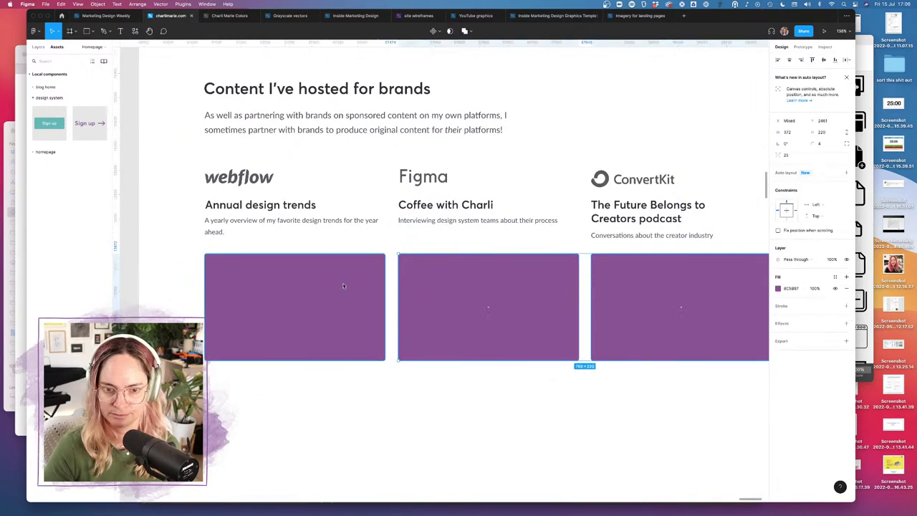
pyautogui.moveTo(201, 172); pyautogui.dragTo(636, 423)
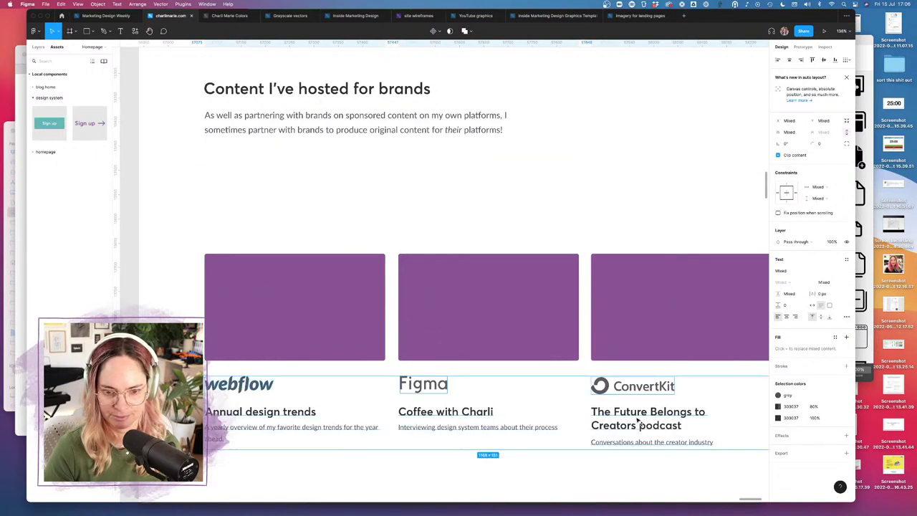
pyautogui.click(637, 177)
pyautogui.scroll(-2, 638, 175)
pyautogui.hscroll(2, 638, 176)
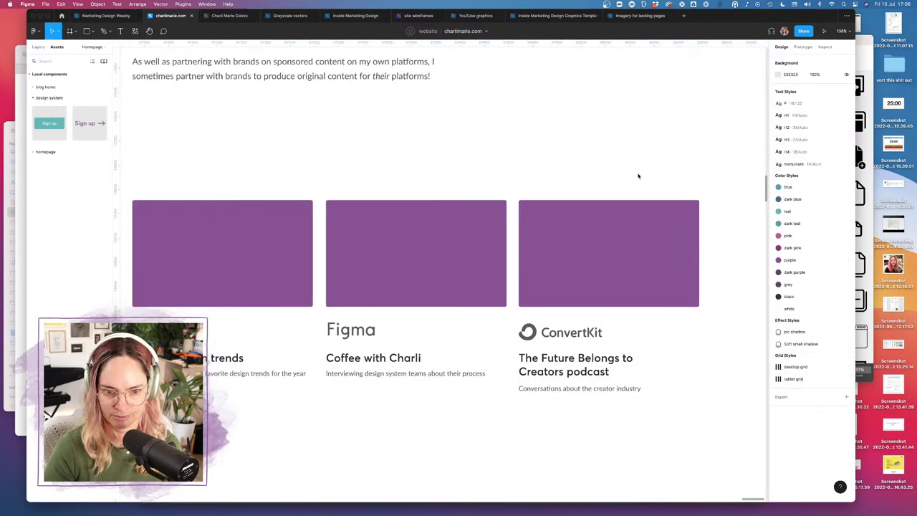
pyautogui.press('super+z')
pyautogui.press('super+z')
# - Move the row of purple blocks lower on the page
pyautogui.click(415, 248)
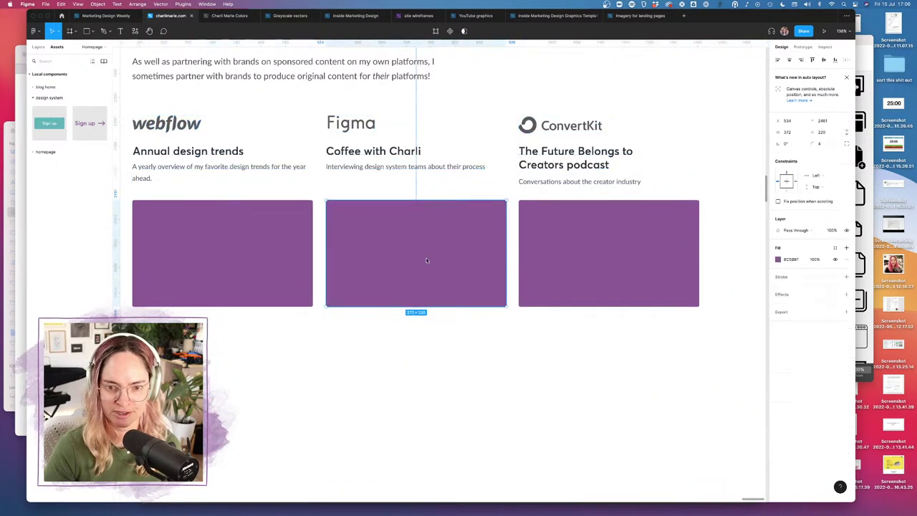
pyautogui.moveTo(343, 230); pyautogui.dragTo(346, 283)
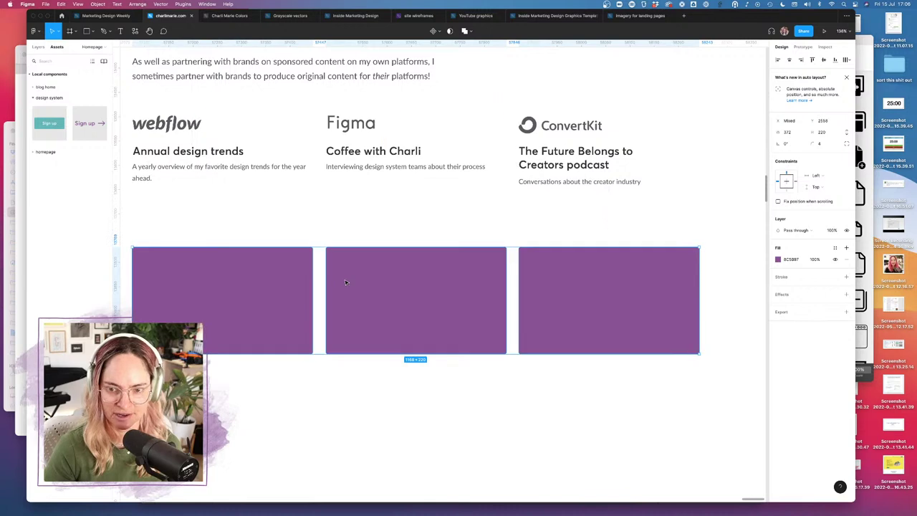
pyautogui.press('Escape')
pyautogui.hscroll(-5, 373, 143)
pyautogui.scroll(2, 373, 143)
pyautogui.scroll(-5, 373, 144)
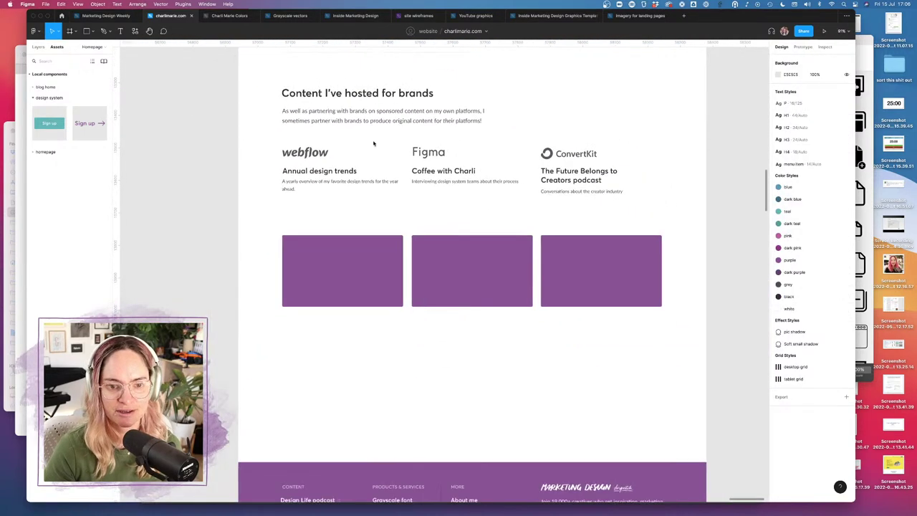
pyautogui.scroll(2, 370, 143)
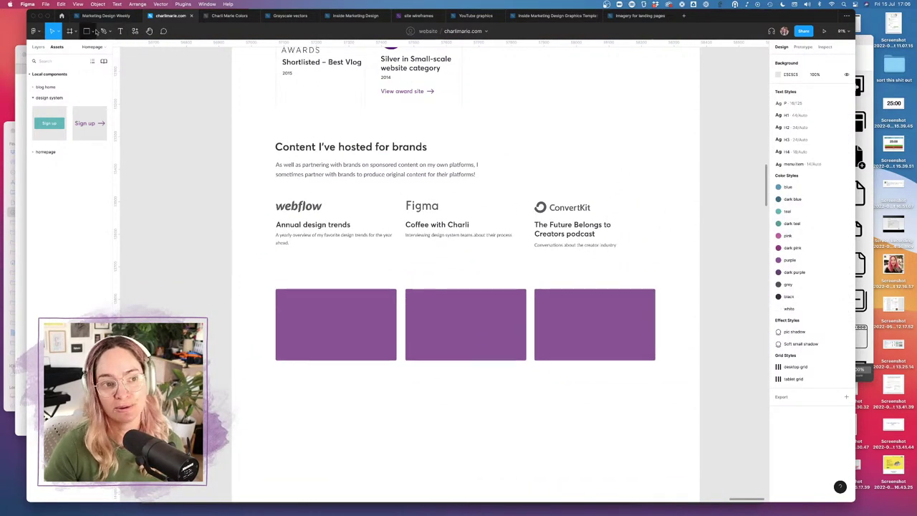
# - Copy the View award site link under Annual design trends and relabel it 'See the playlist'
pyautogui.click(406, 91)
pyautogui.moveTo(406, 93); pyautogui.dragTo(301, 258)
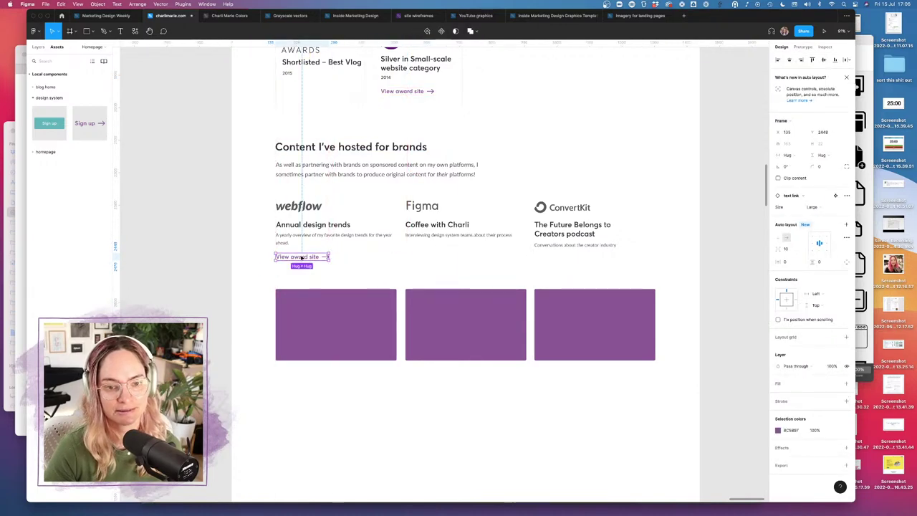
pyautogui.doubleClick(301, 258)
pyautogui.write('See')
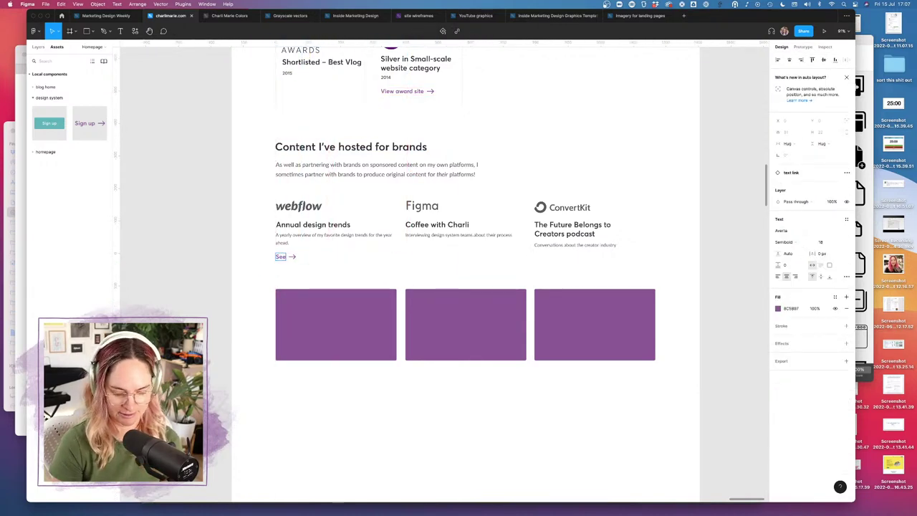
pyautogui.write(' the playlist')
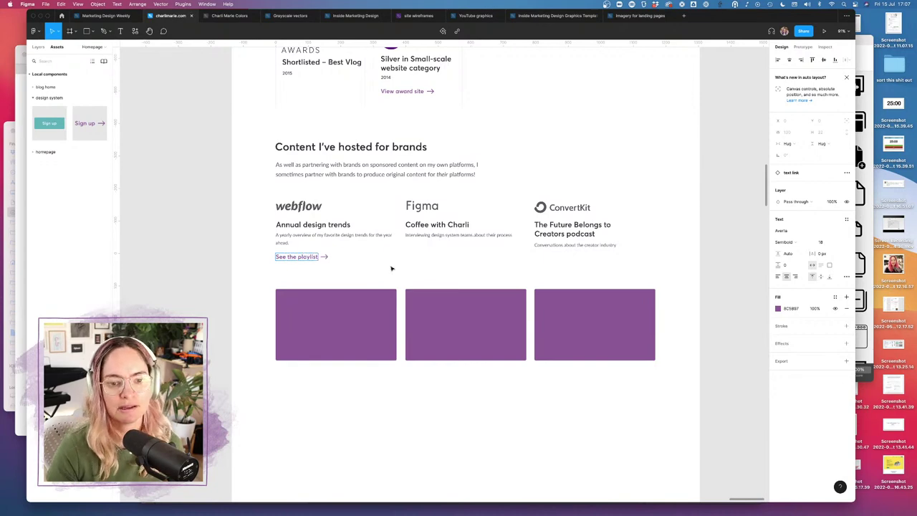
pyautogui.click(391, 268)
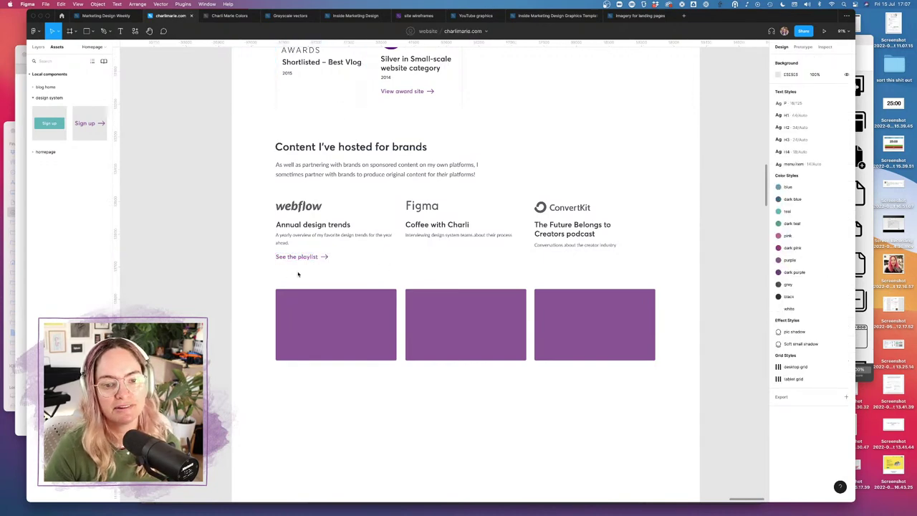
pyautogui.click(319, 106)
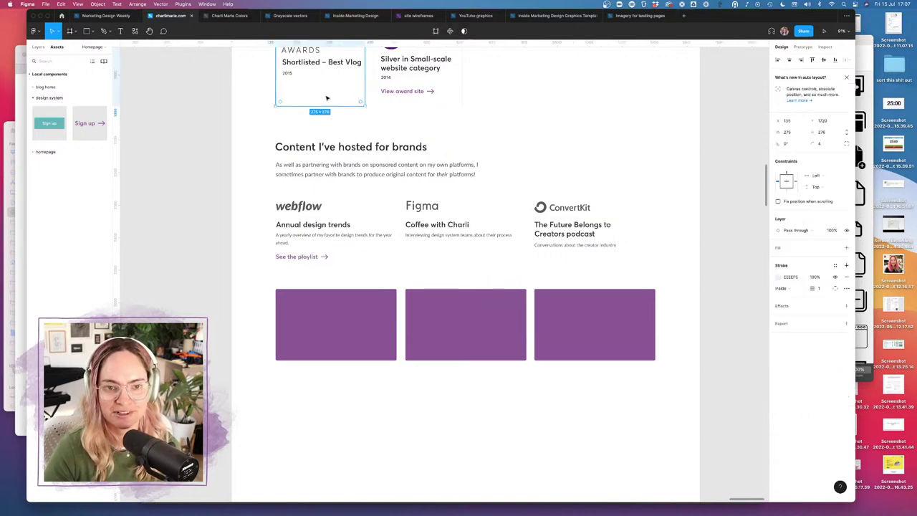
# - Place a copy of the award card frame under the first purple block and adjust a corner radius
pyautogui.moveTo(327, 98); pyautogui.dragTo(376, 359)
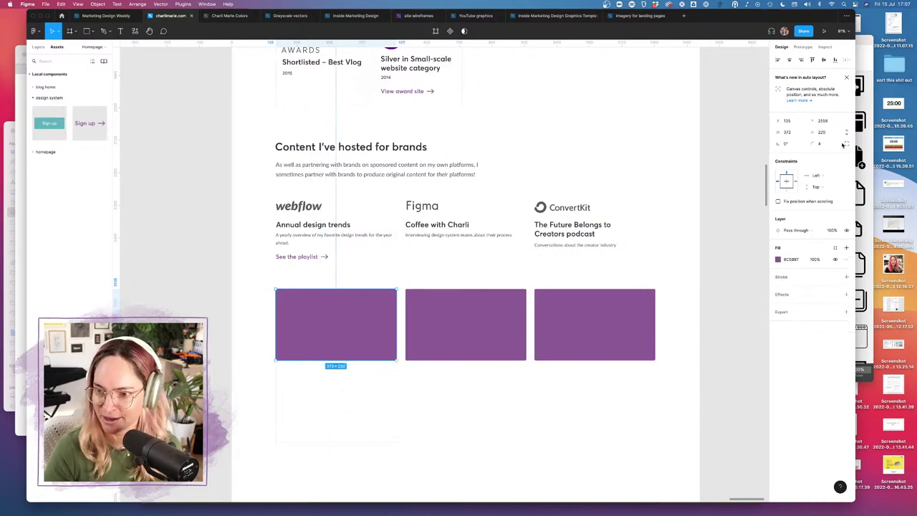
pyautogui.click(845, 144)
pyautogui.click(807, 156)
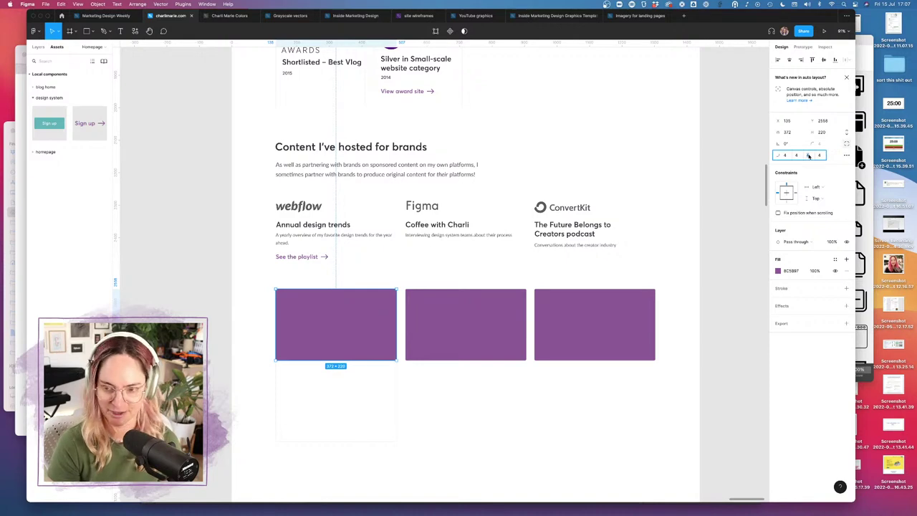
pyautogui.press('Escape')
pyautogui.press('Escape')
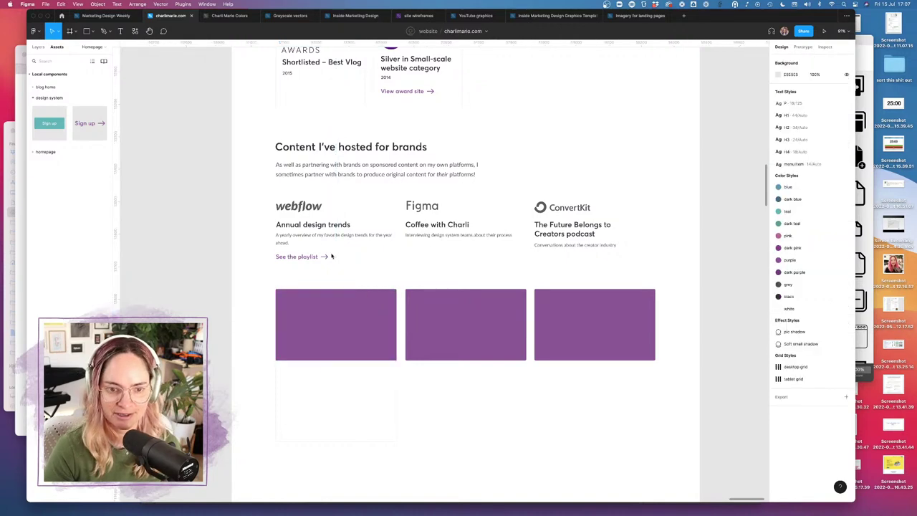
# - Move the webflow logo, title and description into the card and narrow the description to fit
pyautogui.click(331, 255)
pyautogui.moveTo(334, 255); pyautogui.dragTo(313, 393)
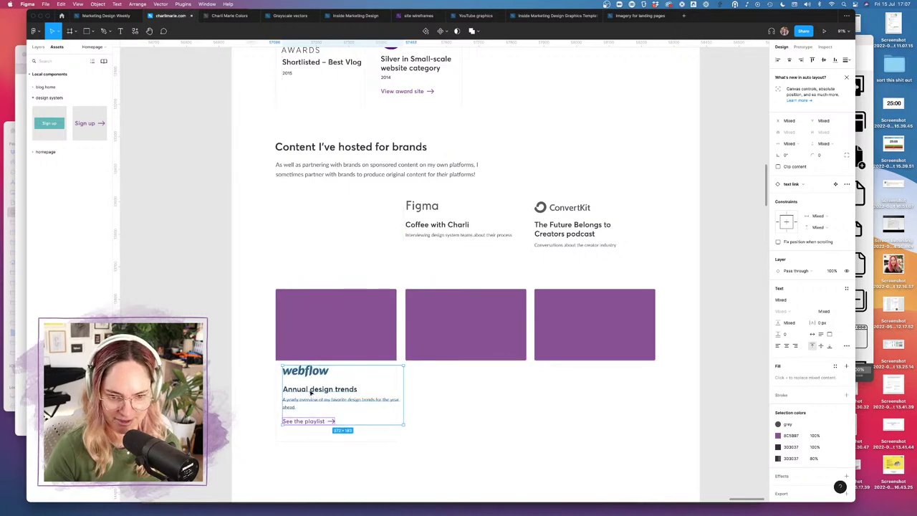
pyautogui.click(470, 392)
pyautogui.click(401, 403)
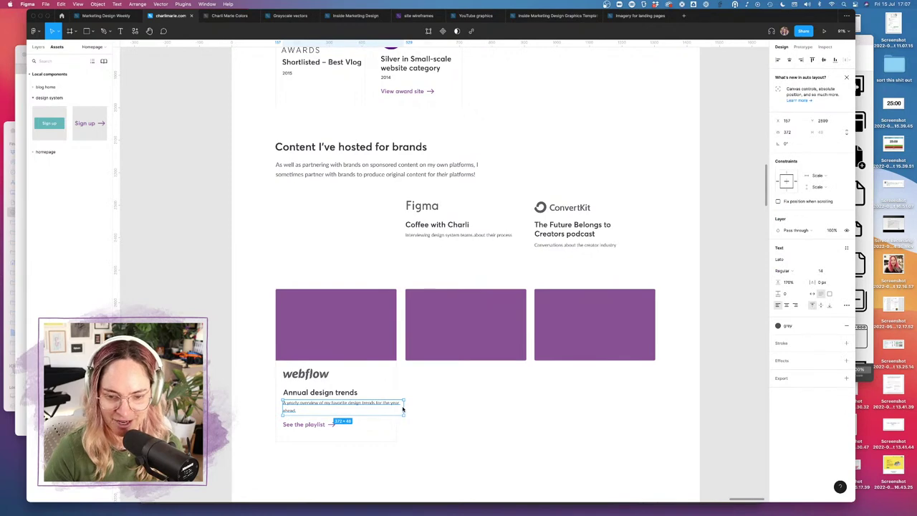
pyautogui.moveTo(403, 409); pyautogui.dragTo(391, 409)
pyautogui.click(439, 409)
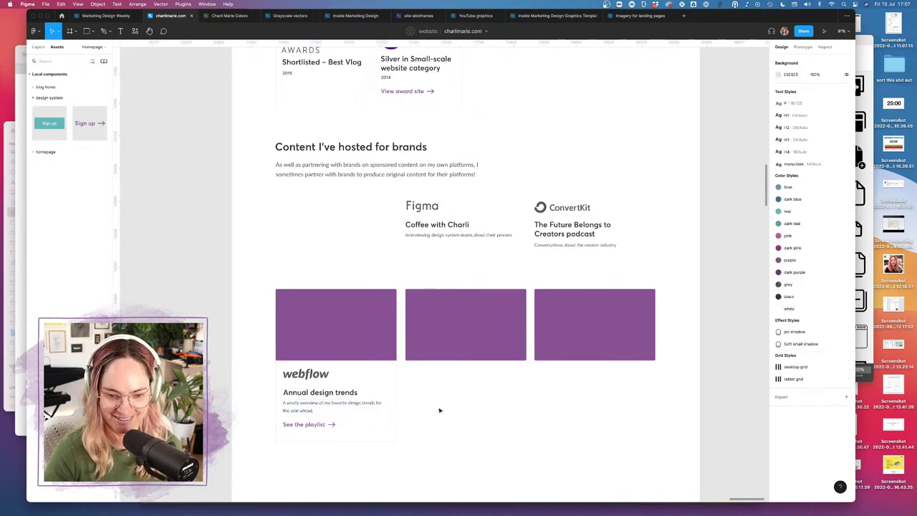
# - Delete the middle and right purple blocks, then select the finished webflow card
pyautogui.rightClick(398, 382)
pyautogui.press('Escape')
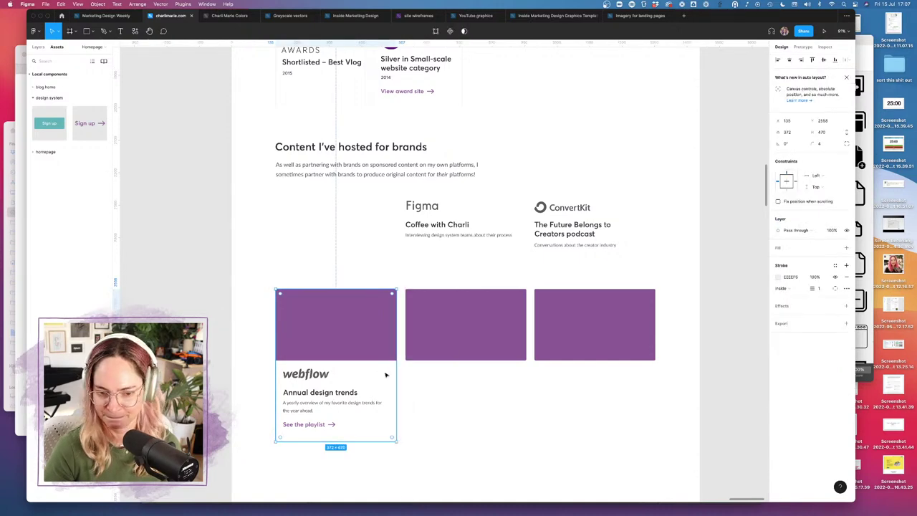
pyautogui.moveTo(380, 375); pyautogui.dragTo(511, 376)
pyautogui.hotkey('ctrl', 'z')
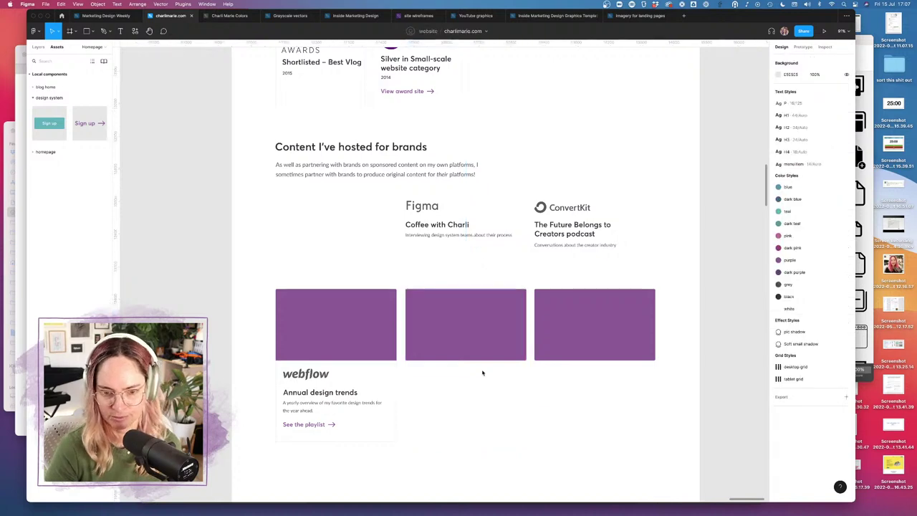
pyautogui.click(441, 307)
pyautogui.keyDown('shift'); pyautogui.click(589, 317); pyautogui.keyUp('shift')
pyautogui.press('Delete')
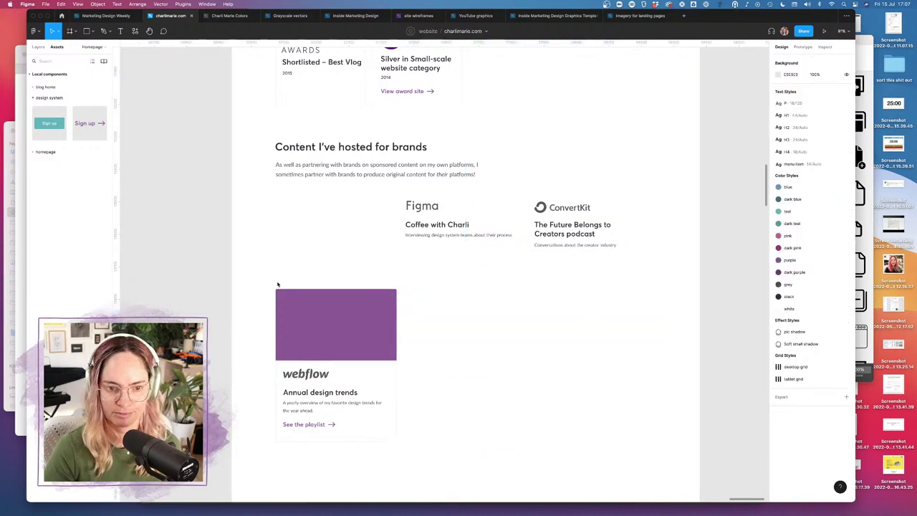
pyautogui.moveTo(274, 280); pyautogui.dragTo(410, 467)
pyautogui.hotkey('ctrl', 'g')
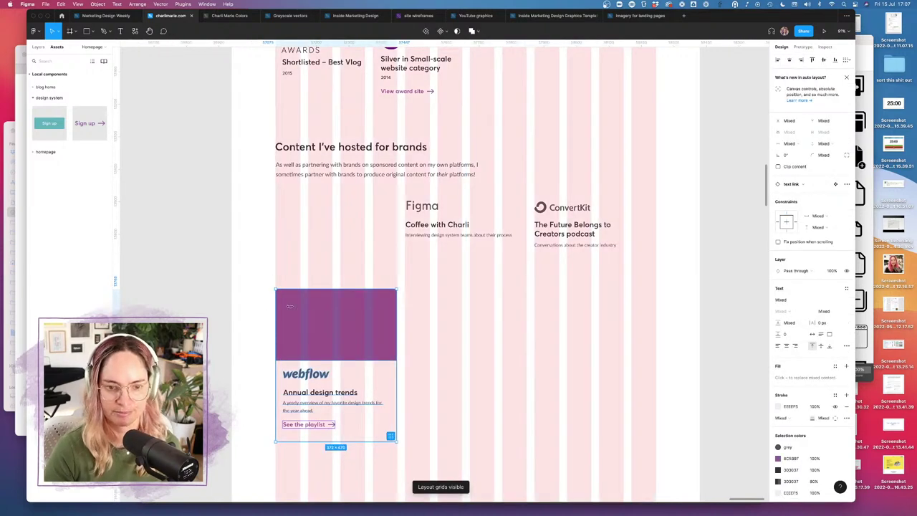
# - Duplicate the webflow card into the middle and right columns and clear their webflow content
pyautogui.moveTo(289, 305); pyautogui.dragTo(565, 317)
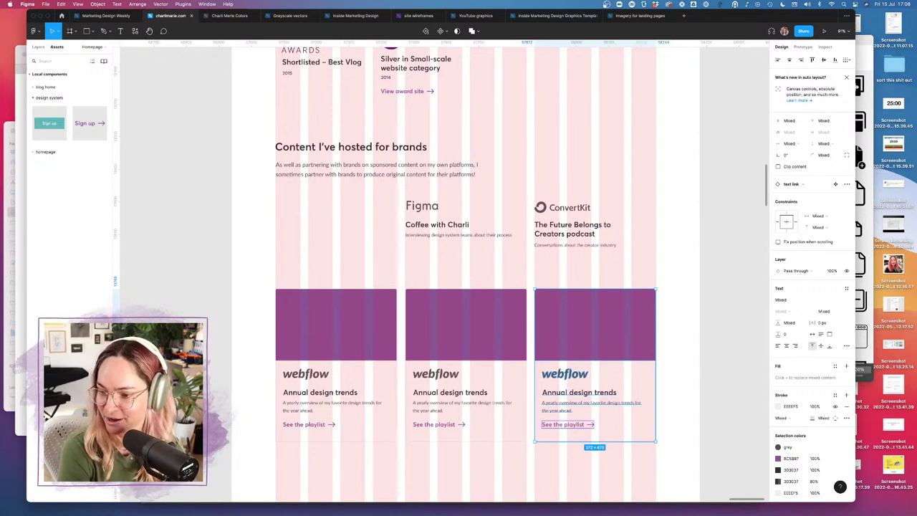
pyautogui.click(688, 310)
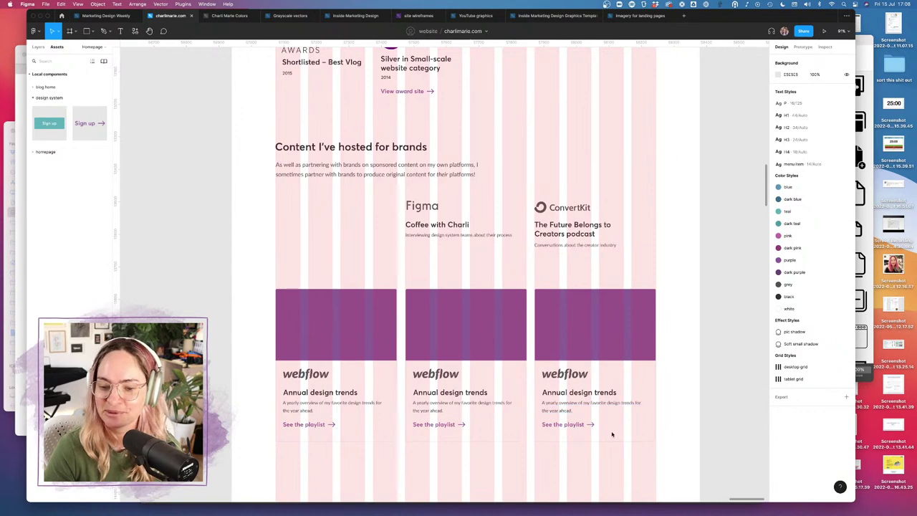
pyautogui.click(591, 401)
pyautogui.keyDown('shift'); pyautogui.click(578, 393); pyautogui.keyUp('shift')
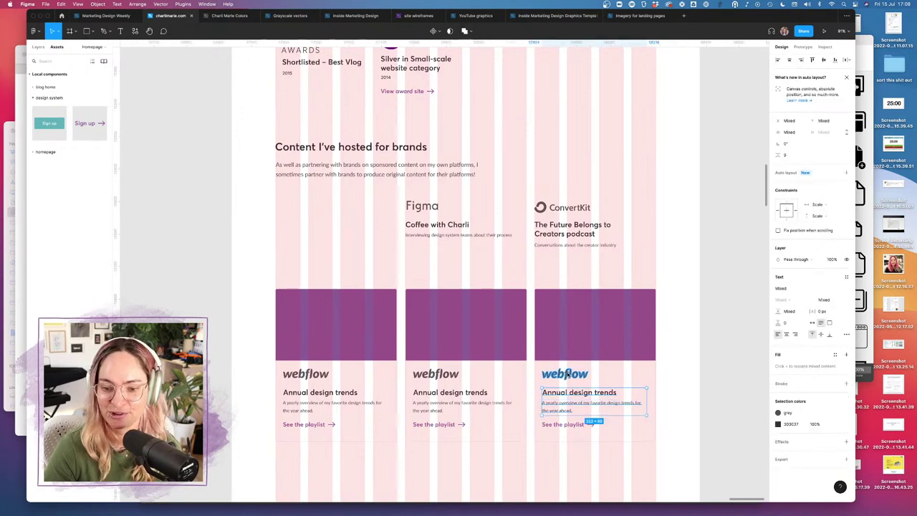
pyautogui.keyDown('shift'); pyautogui.click(566, 373); pyautogui.keyUp('shift')
pyautogui.press('Delete')
pyautogui.click(435, 391)
pyautogui.keyDown('shift'); pyautogui.click(444, 405); pyautogui.keyUp('shift')
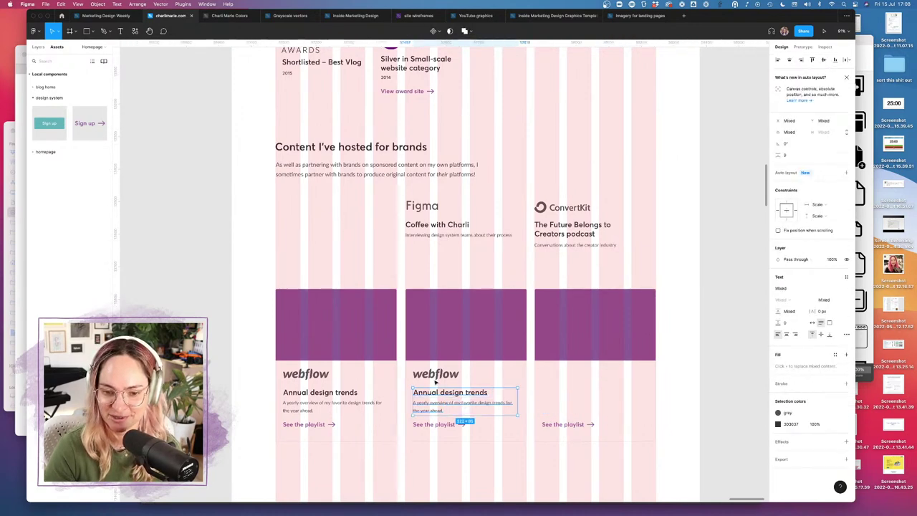
pyautogui.keyDown('shift'); pyautogui.click(435, 373); pyautogui.keyUp('shift')
pyautogui.press('Delete')
# - Move the ConvertKit logo, title and description into the third card
pyautogui.moveTo(399, 200); pyautogui.dragTo(442, 395)
pyautogui.click(518, 484)
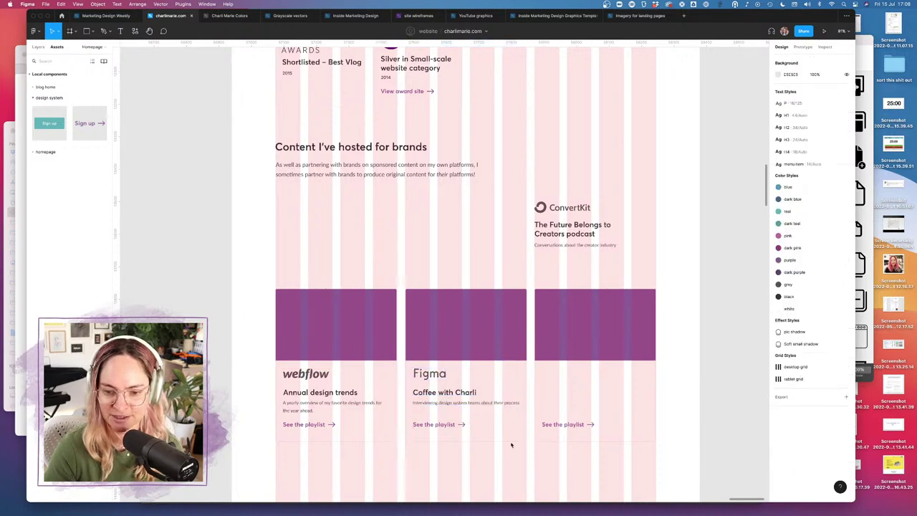
pyautogui.scroll(-2, 502, 286)
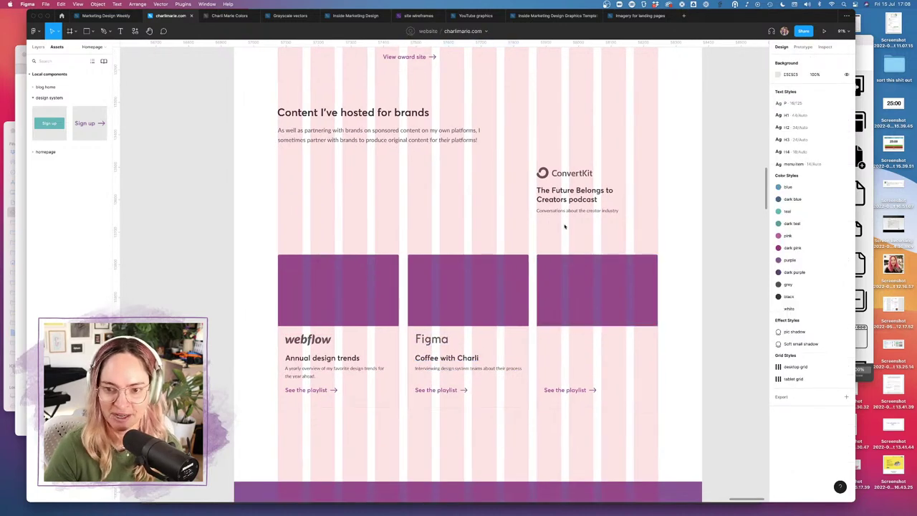
pyautogui.click(576, 197)
pyautogui.moveTo(553, 198); pyautogui.dragTo(559, 365)
pyautogui.click(553, 444)
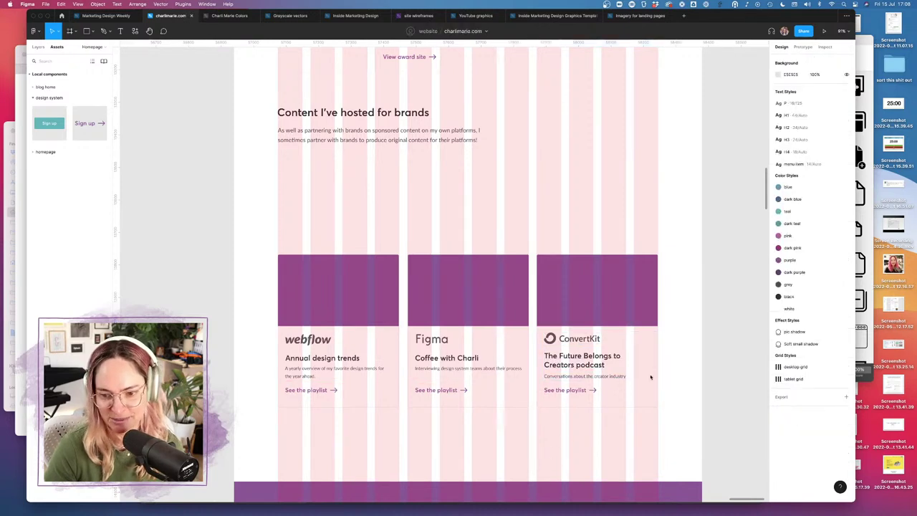
# - Move the three cards up beneath the intro text and hide the layout grids
pyautogui.hscroll(2, 650, 377)
pyautogui.moveTo(263, 226); pyautogui.dragTo(644, 402)
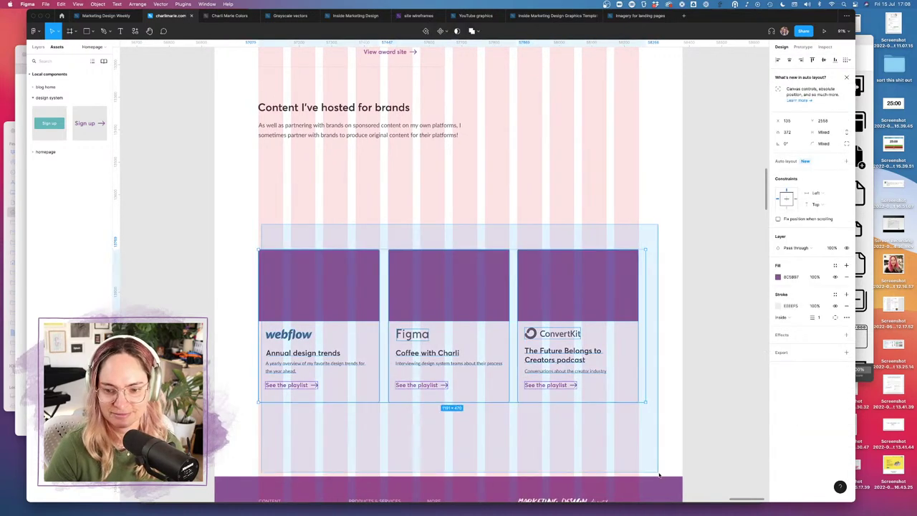
pyautogui.moveTo(561, 301); pyautogui.dragTo(562, 204)
pyautogui.click(573, 362)
pyautogui.scroll(2, 573, 361)
pyautogui.hscroll(-2, 573, 362)
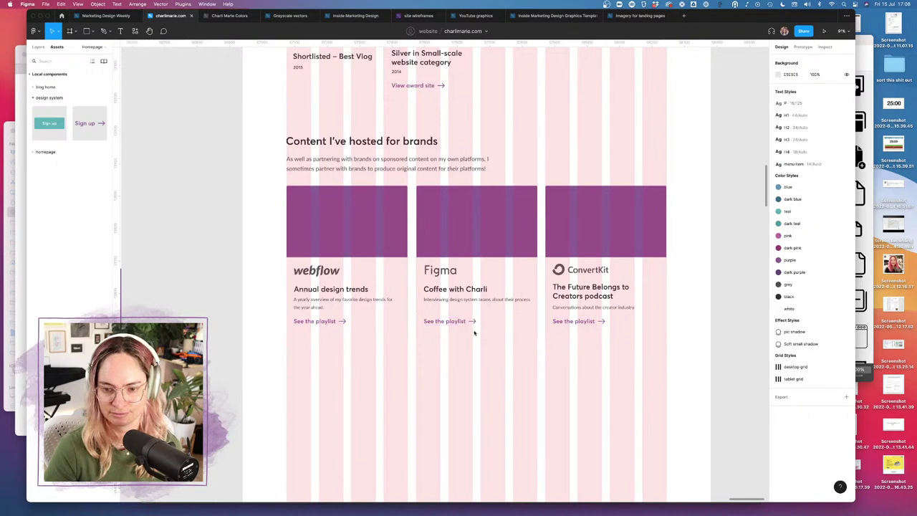
pyautogui.click(591, 323)
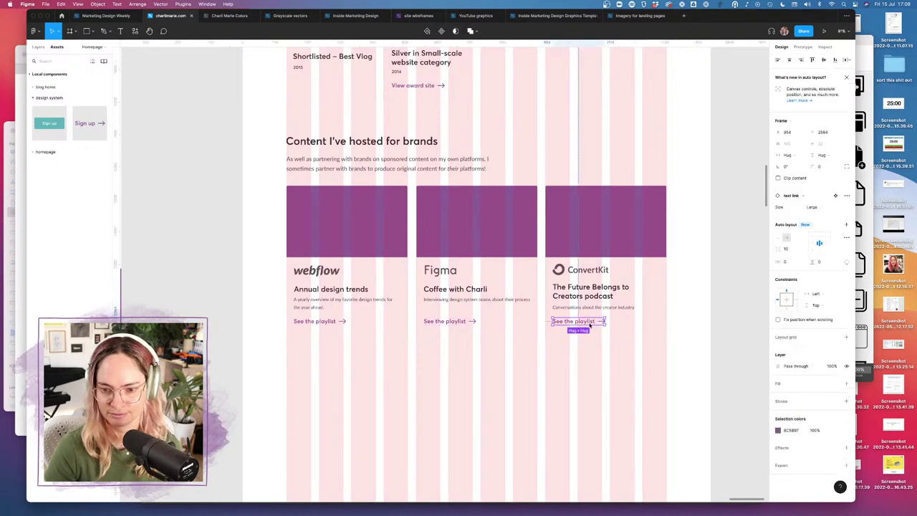
pyautogui.click(623, 396)
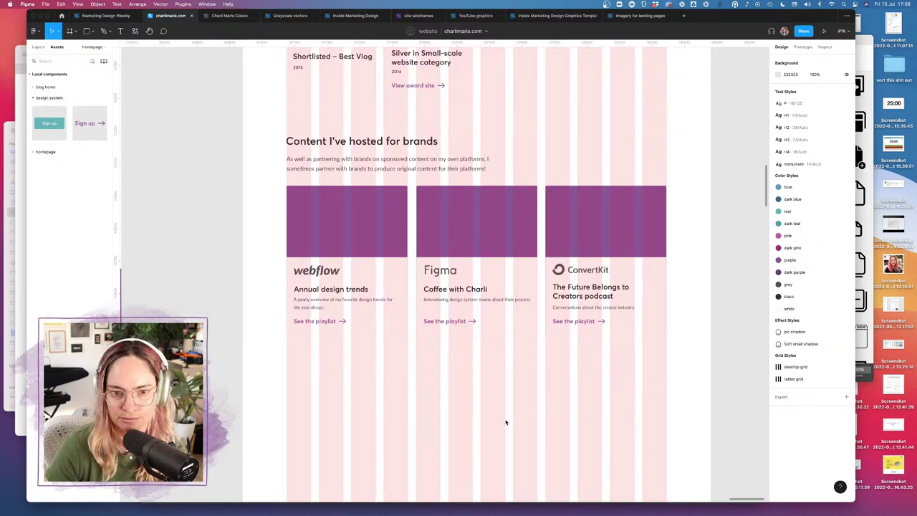
pyautogui.hotkey('ctrl', 'g')
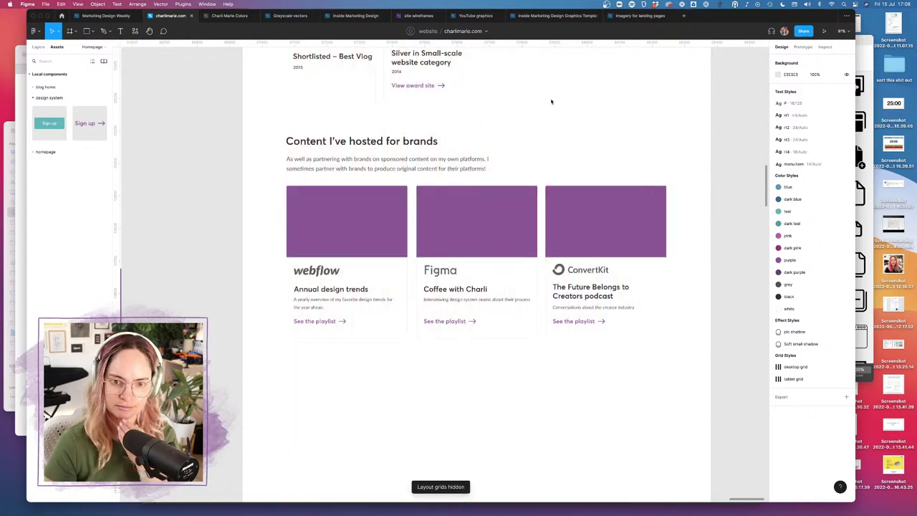
# - Load YouTube in Safari and search for 'webflow'
pyautogui.click(205, 497)
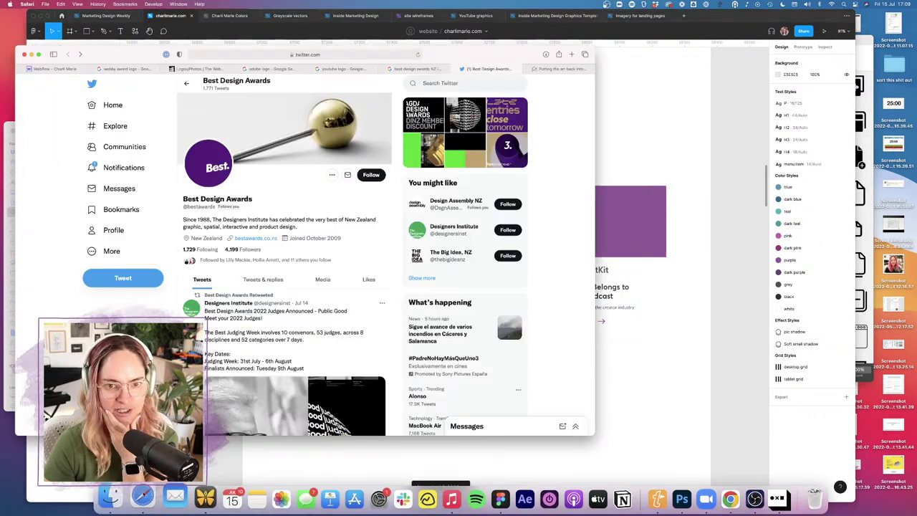
pyautogui.click(272, 54)
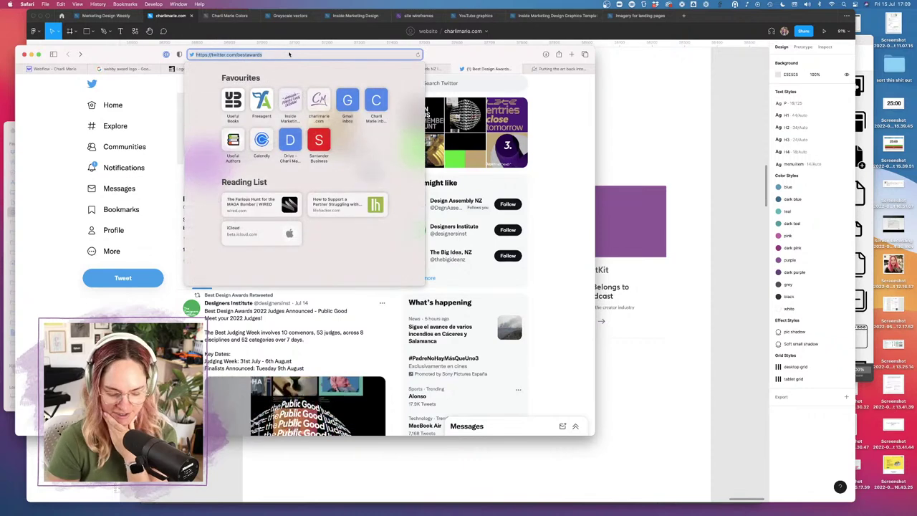
pyautogui.write('youtube.com')
pyautogui.press('Return')
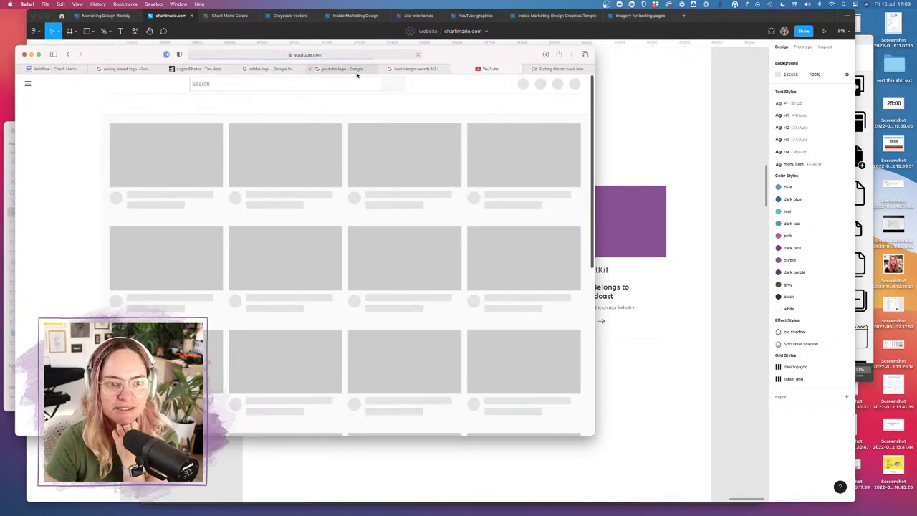
pyautogui.click(303, 89)
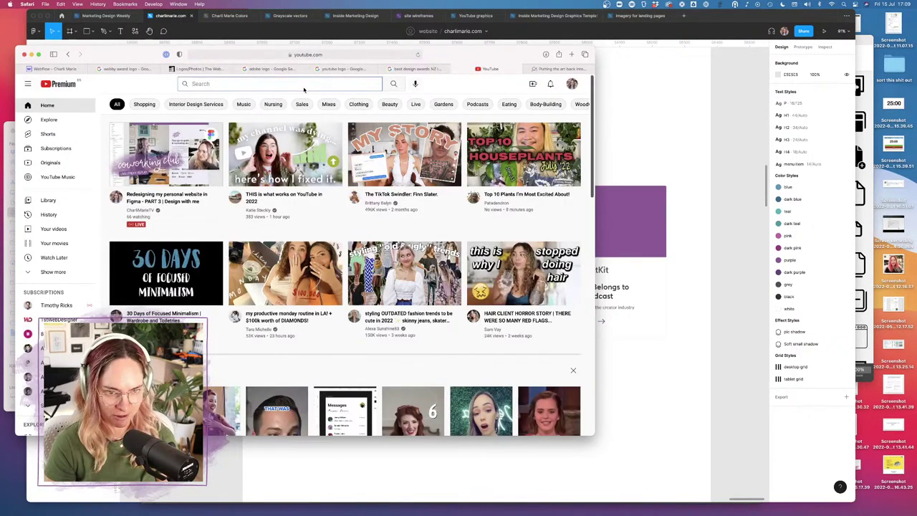
pyautogui.write('webflow')
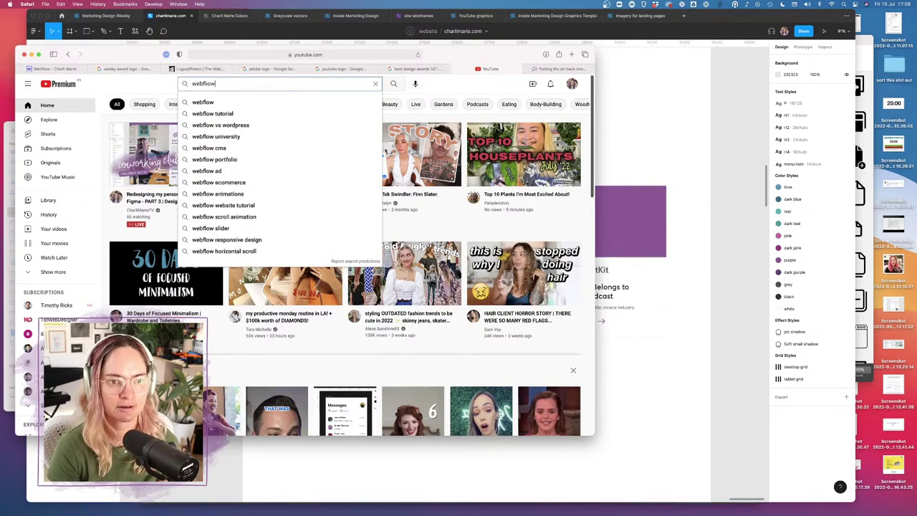
pyautogui.press('Return')
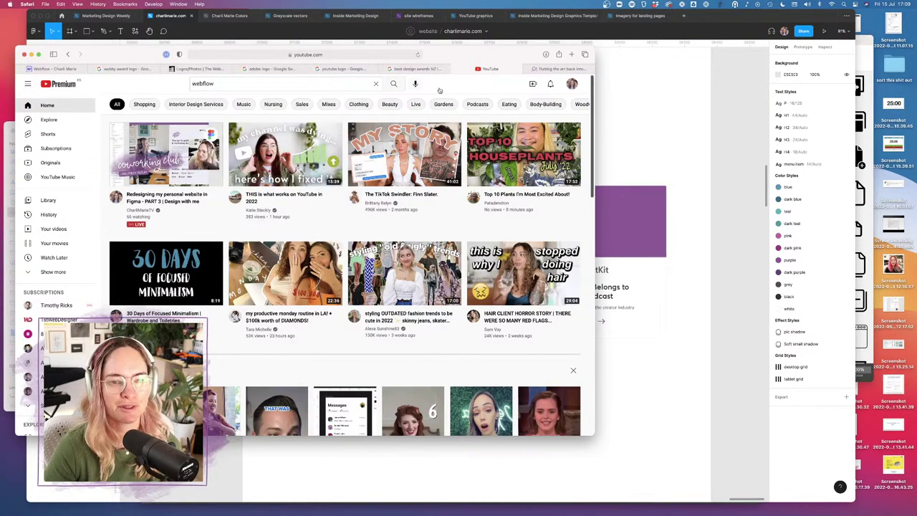
# - Open the Webflow channel and browse through its created playlists
pyautogui.click(297, 129)
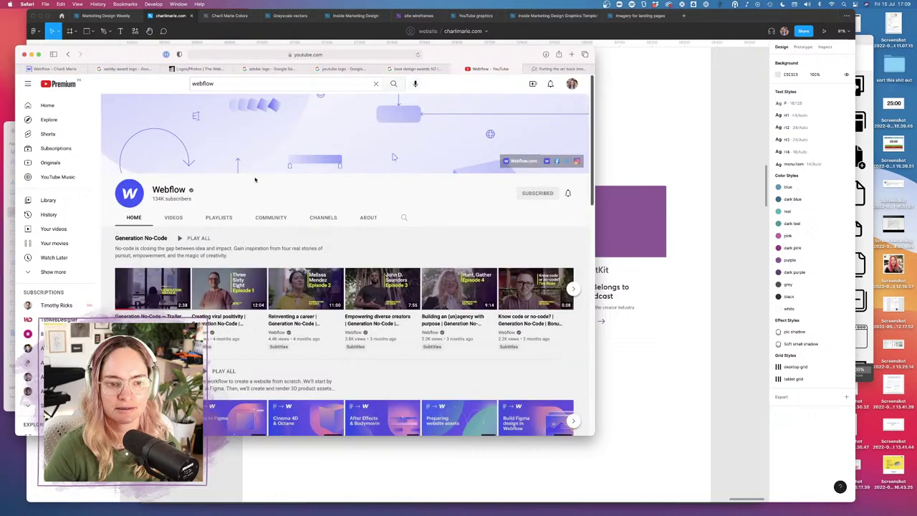
pyautogui.click(219, 217)
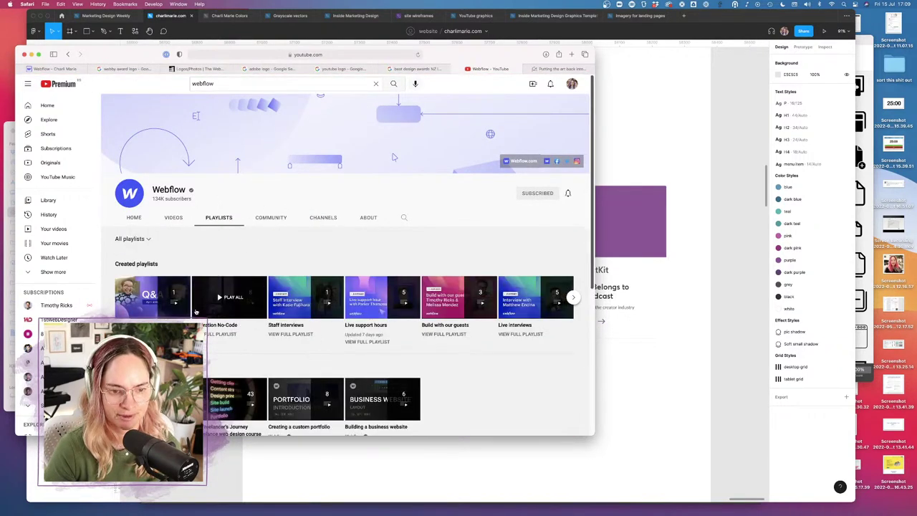
pyautogui.click(573, 298)
pyautogui.click(573, 298)
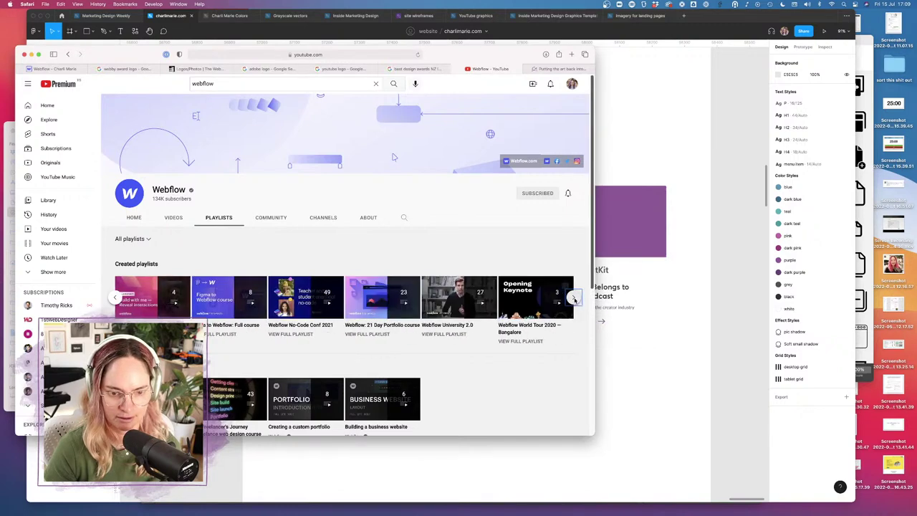
pyautogui.click(403, 217)
pyautogui.click(572, 298)
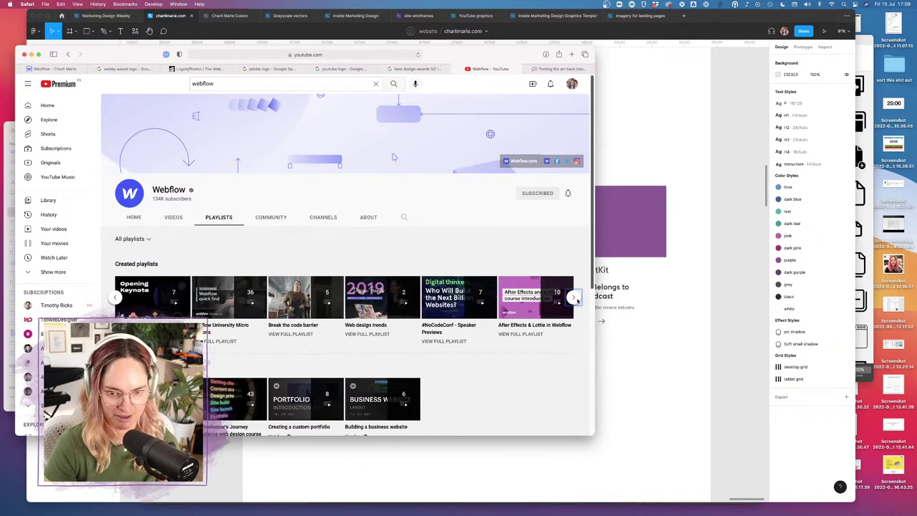
pyautogui.click(573, 298)
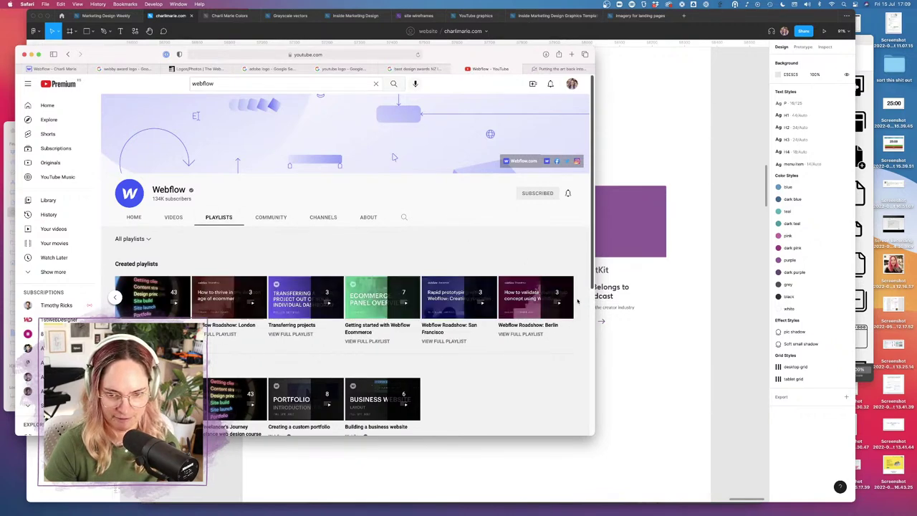
pyautogui.scroll(-10, 388, 239)
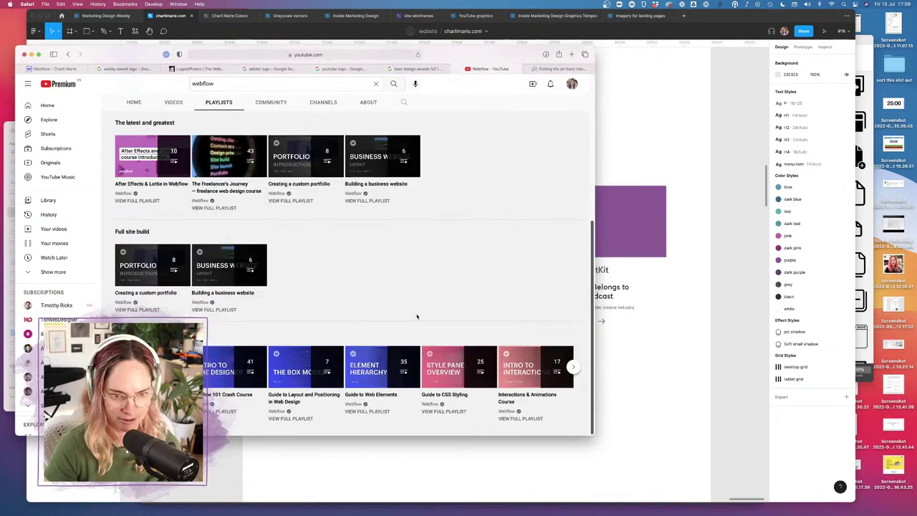
pyautogui.scroll(10, 417, 316)
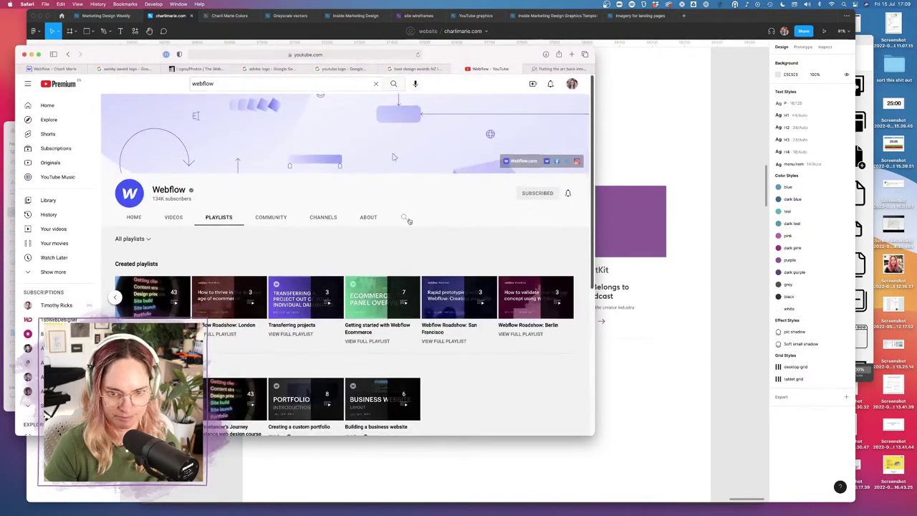
# - Search the Webflow channel for 'trends' and look over the web design trends videos
pyautogui.click(402, 217)
pyautogui.write('t')
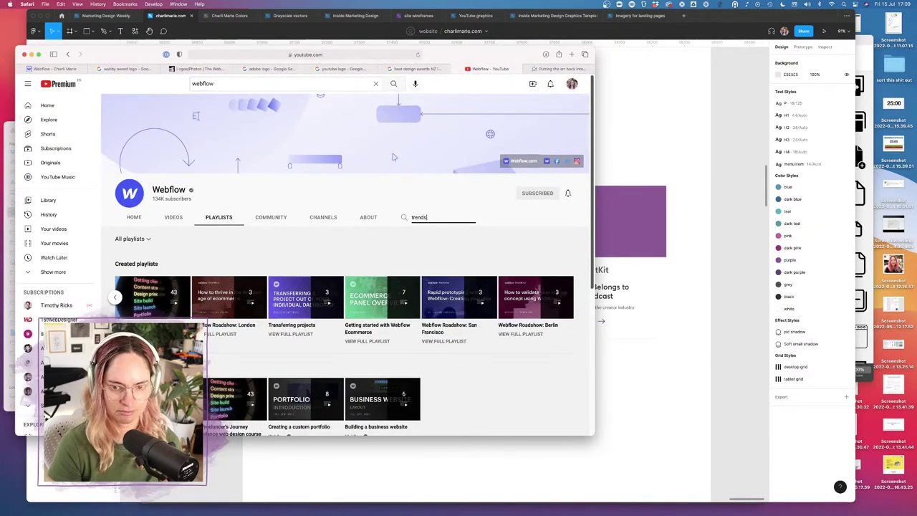
pyautogui.write('rends')
pyautogui.press('Return')
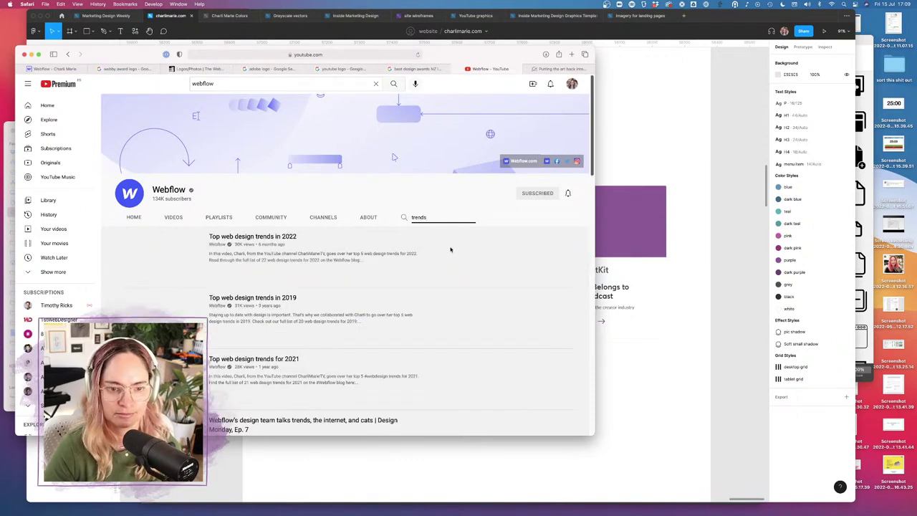
pyautogui.scroll(-2, 286, 238)
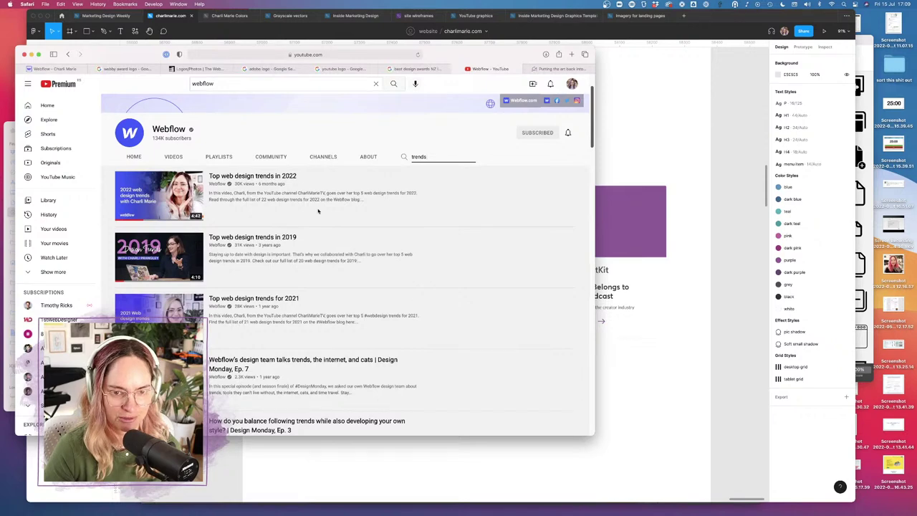
pyautogui.scroll(-4, 377, 278)
pyautogui.scroll(-2, 378, 278)
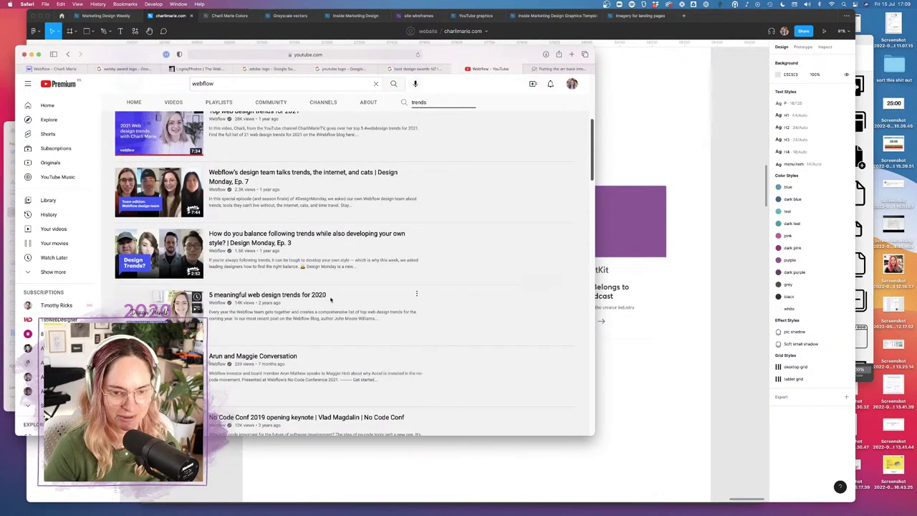
pyautogui.scroll(5, 330, 300)
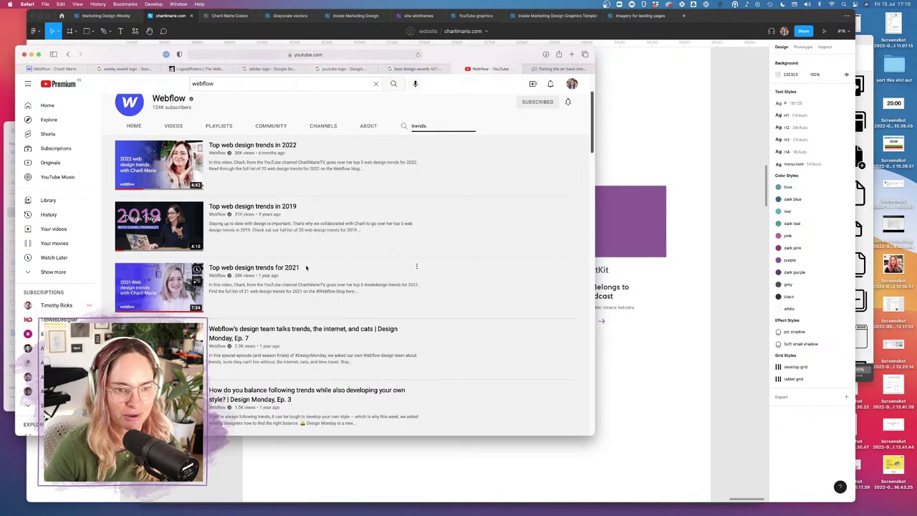
pyautogui.scroll(-5, 308, 267)
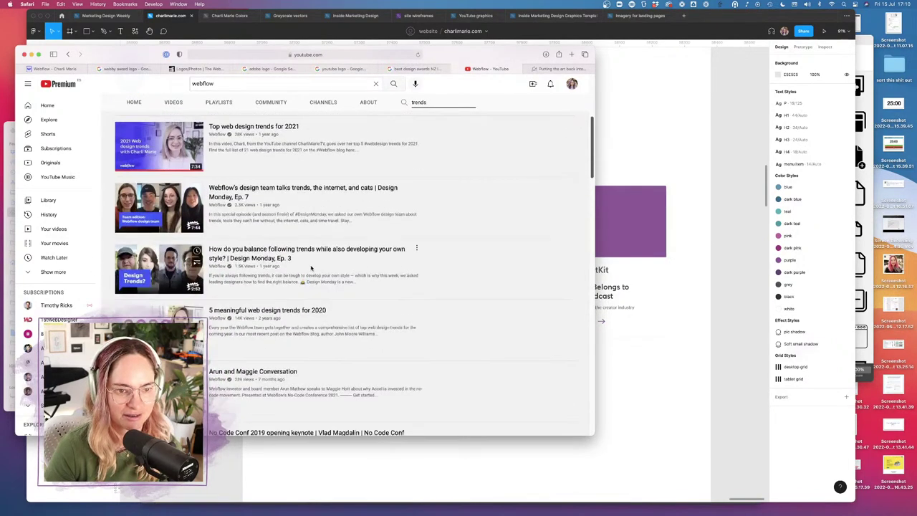
pyautogui.scroll(5, 311, 267)
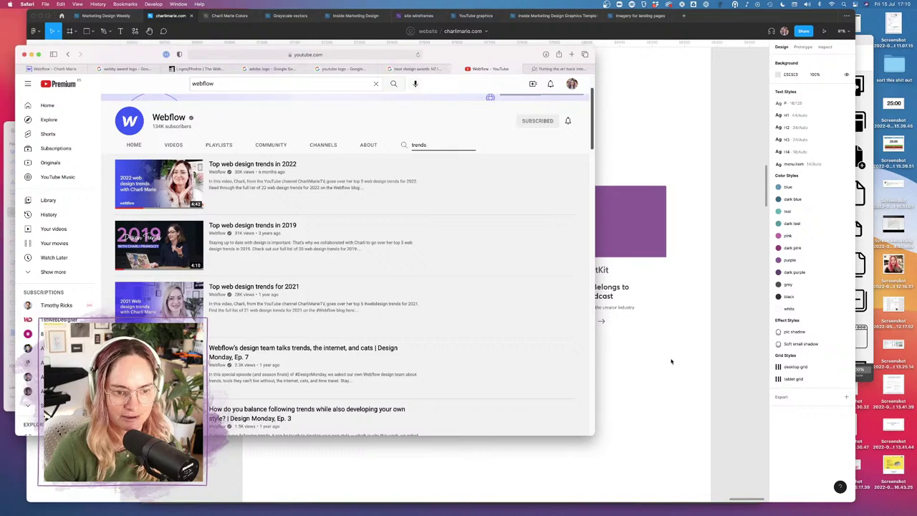
# - Shift the Awards and Content sections together further down the About page
pyautogui.click(671, 361)
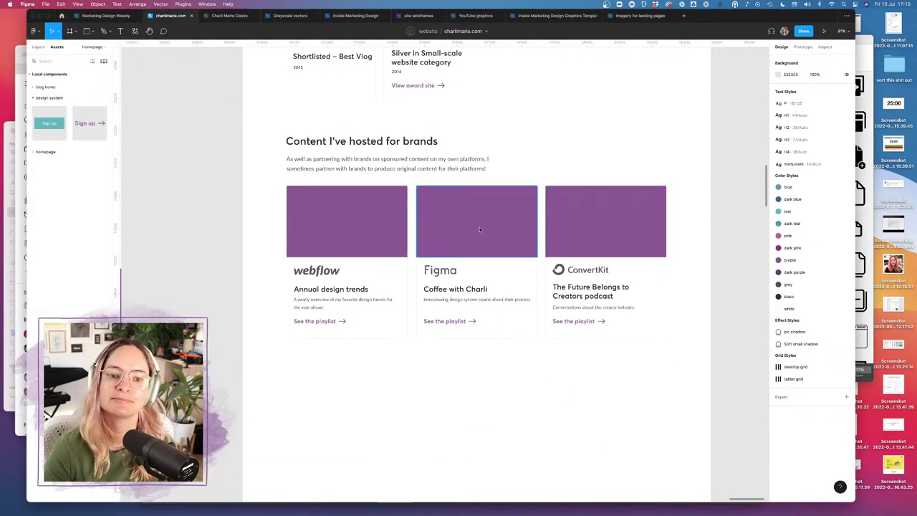
pyautogui.scroll(10, 549, 380)
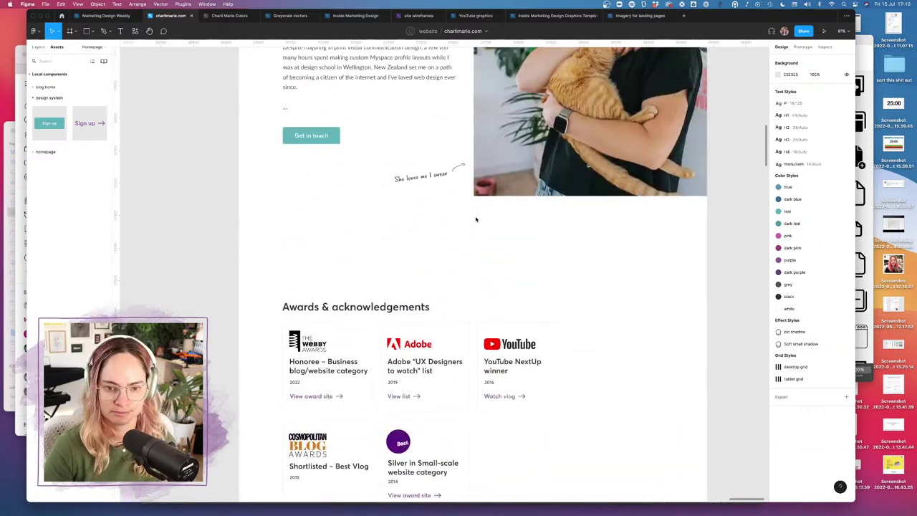
pyautogui.scroll(-5, 475, 219)
pyautogui.scroll(-5, 475, 219)
pyautogui.moveTo(380, 116); pyautogui.dragTo(563, 373)
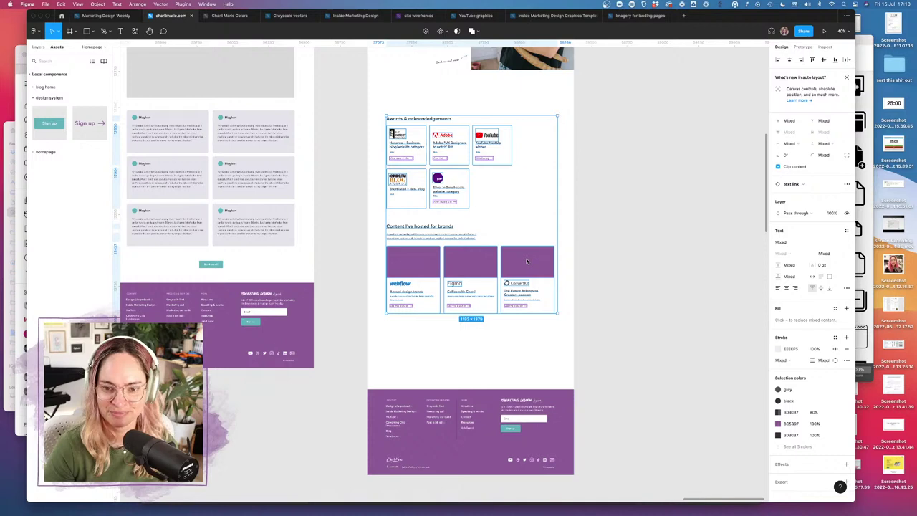
pyautogui.moveTo(530, 262); pyautogui.dragTo(533, 322)
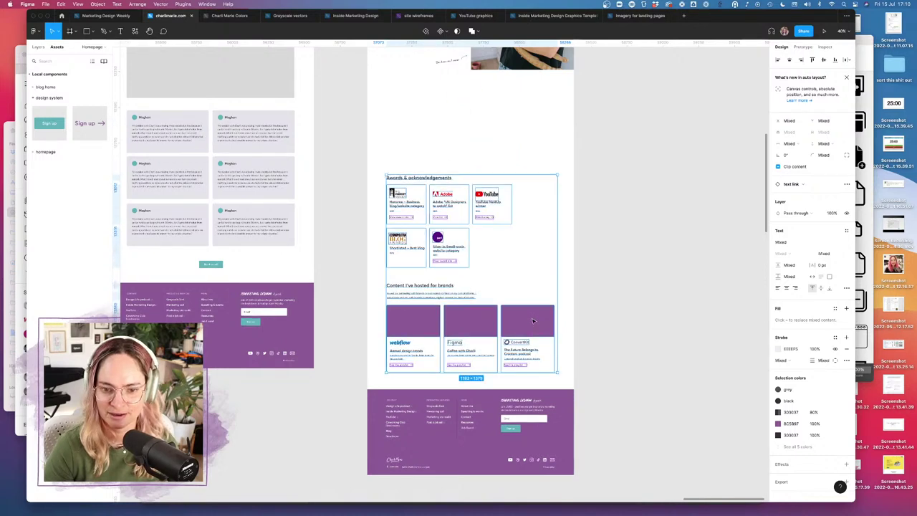
pyautogui.click(637, 303)
# - Bring Safari with the Webflow channel's 'trends' results back to the front
pyautogui.scroll(5, 571, 232)
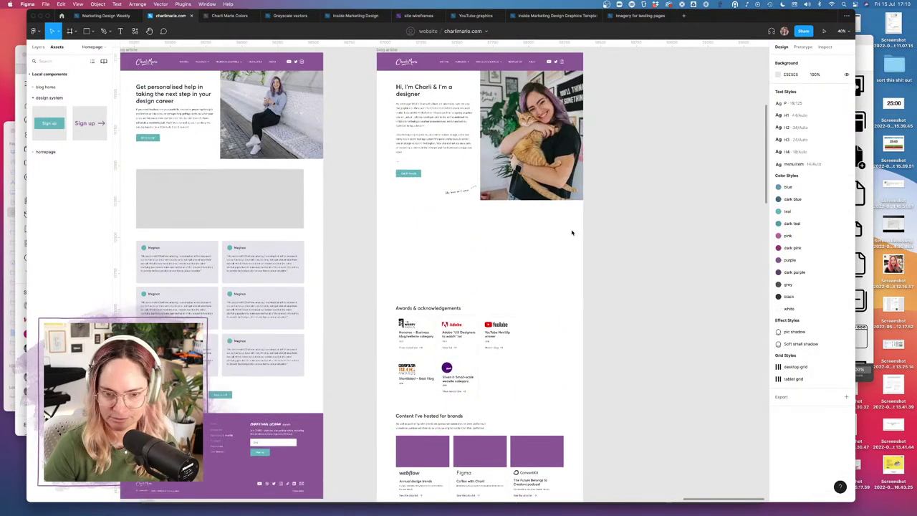
pyautogui.scroll(3, 490, 248)
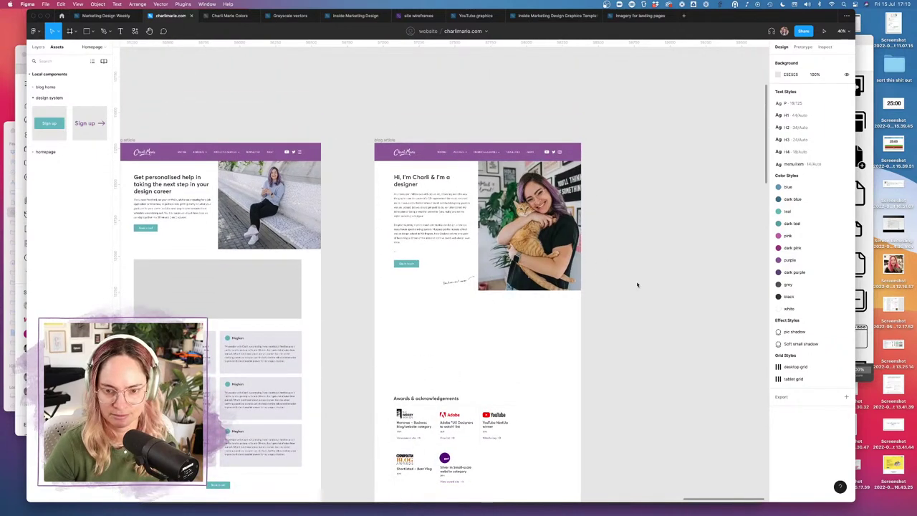
pyautogui.moveTo(207, 510)
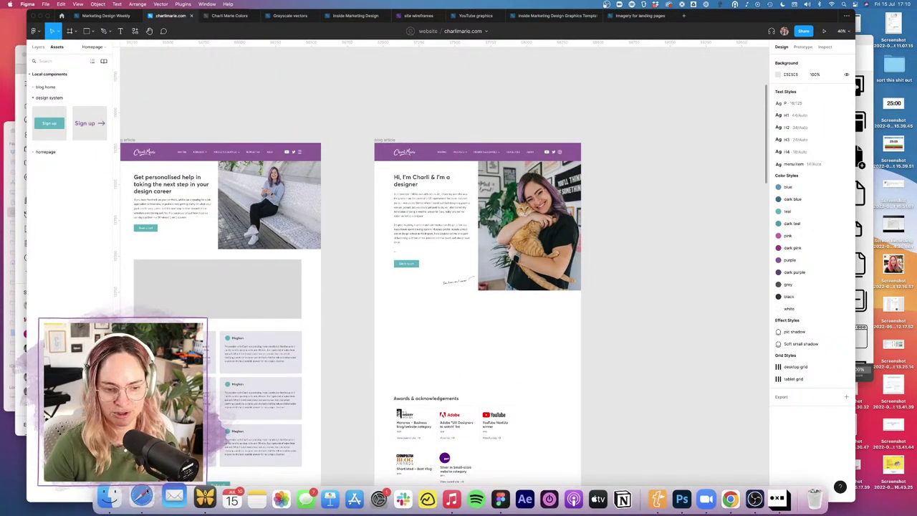
pyautogui.click(142, 496)
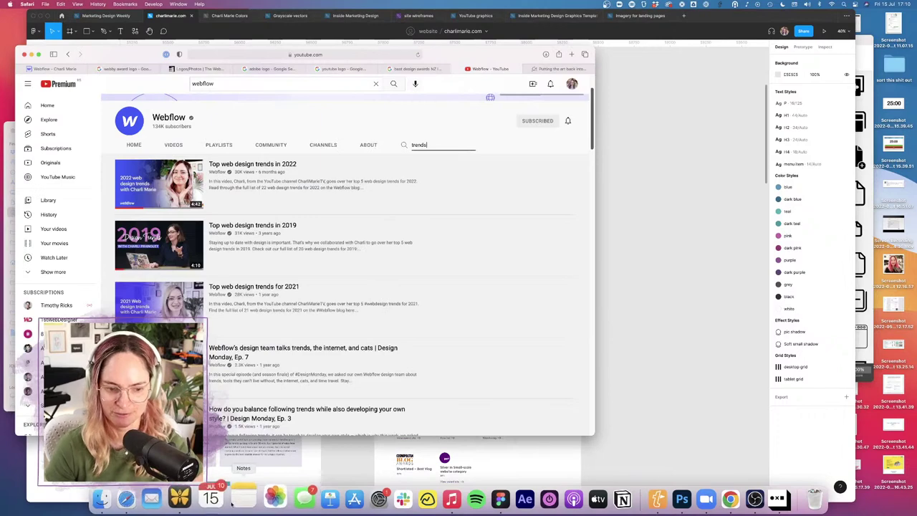
# - Select the 'Press & interviews' heading line in the Ulysses Site copy, then return to Figma
pyautogui.click(205, 497)
pyautogui.scroll(3, 330, 241)
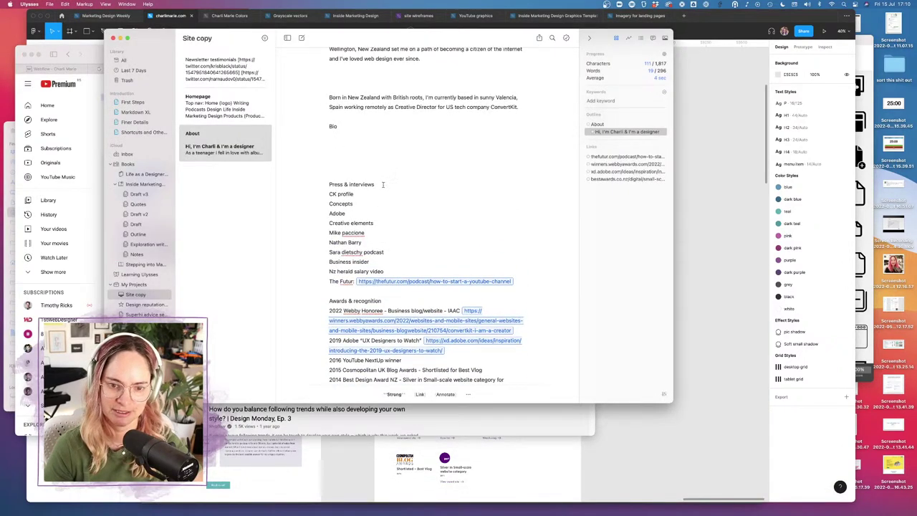
pyautogui.moveTo(379, 183); pyautogui.dragTo(322, 183)
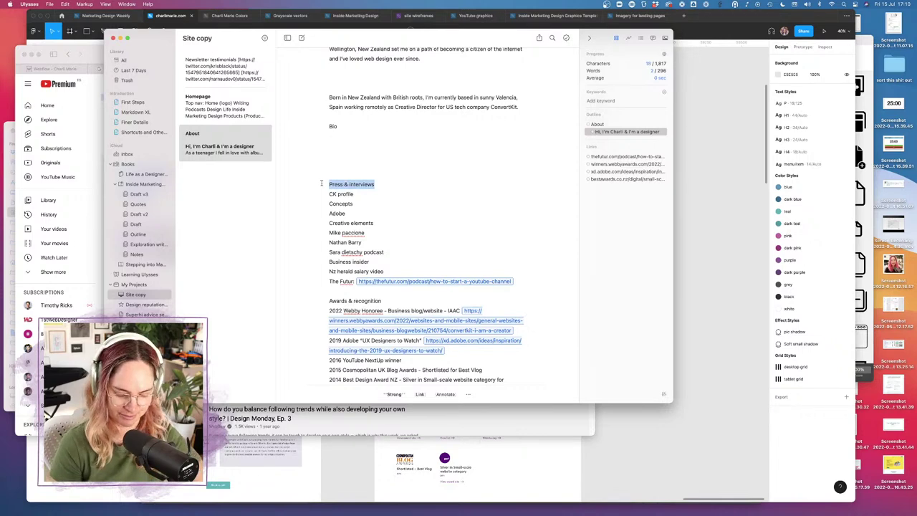
pyautogui.click(815, 302)
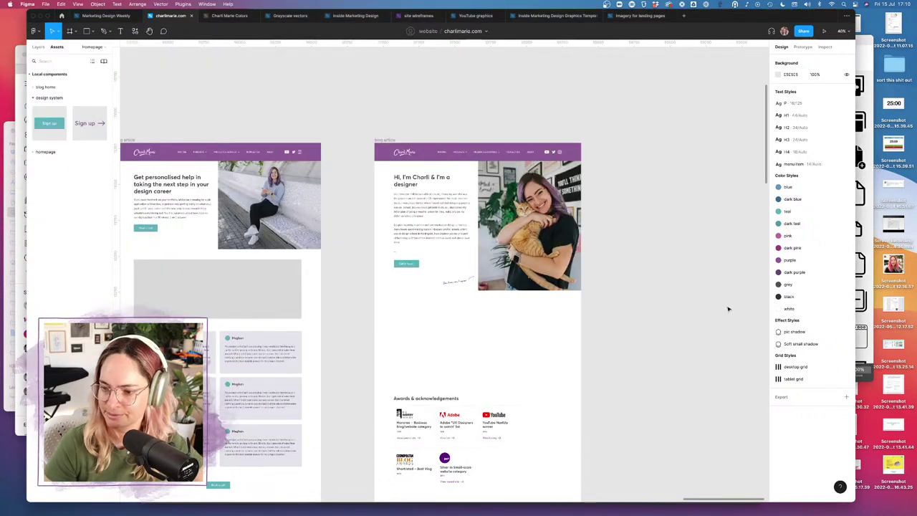
# - Place a copy of the Awards & acknowledgements heading higher up, with layout grids shown
pyautogui.scroll(3, 519, 336)
pyautogui.click(388, 433)
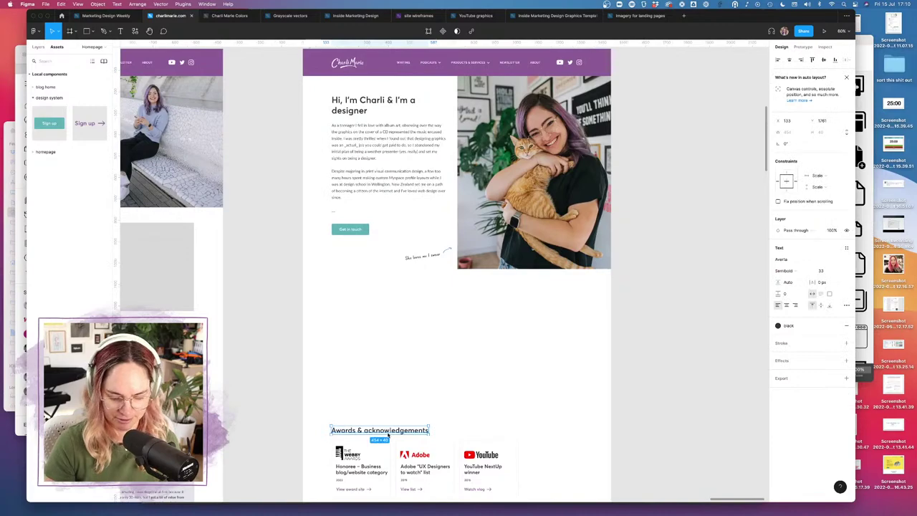
pyautogui.hotkey('ctrl', 'g')
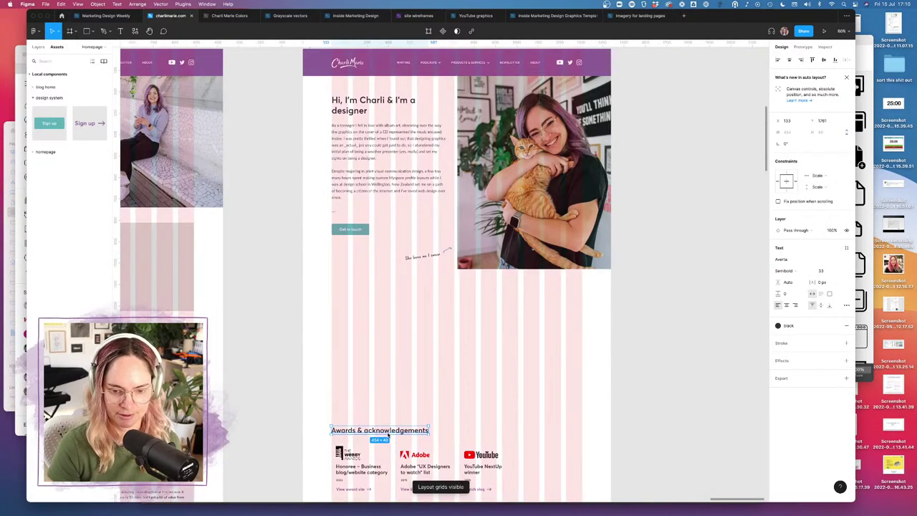
pyautogui.moveTo(388, 434); pyautogui.dragTo(388, 315)
pyautogui.press('Escape')
pyautogui.hotkey('shift', '1')
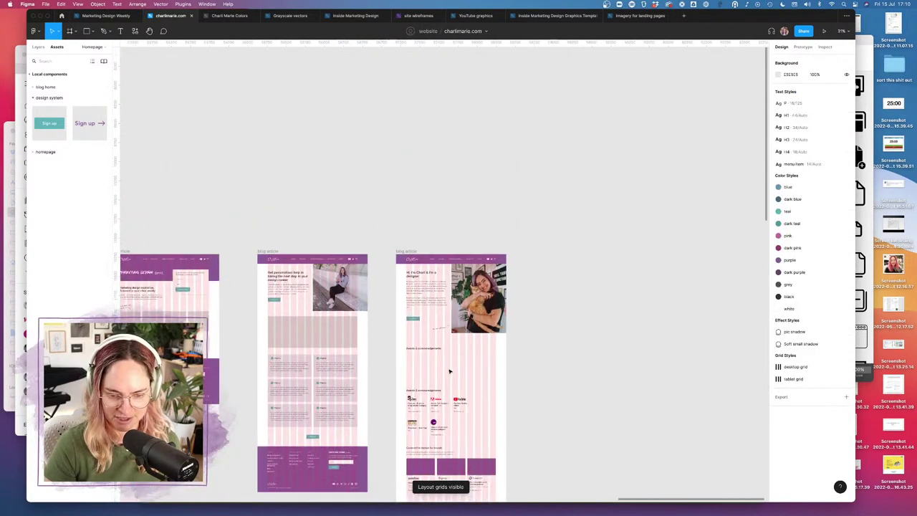
# - Retype the copied heading as 'Press & interviews'
pyautogui.scroll(-3, 449, 371)
pyautogui.scroll(10, 399, 317)
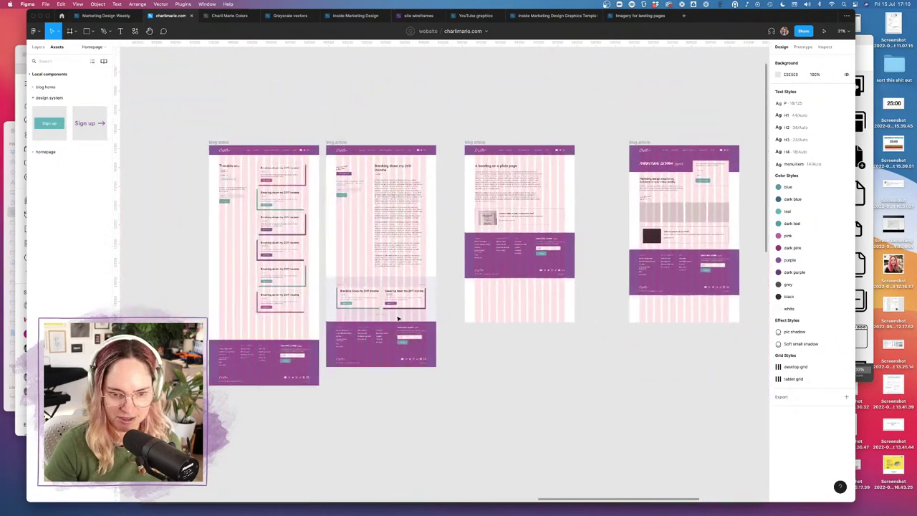
pyautogui.scroll(5, 394, 323)
pyautogui.scroll(-5, 394, 323)
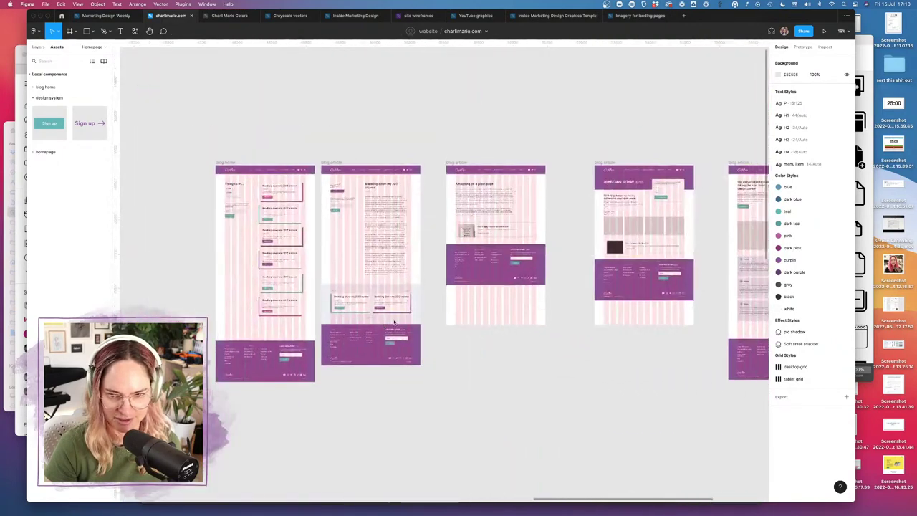
pyautogui.hscroll(5, 395, 323)
pyautogui.scroll(5, 394, 321)
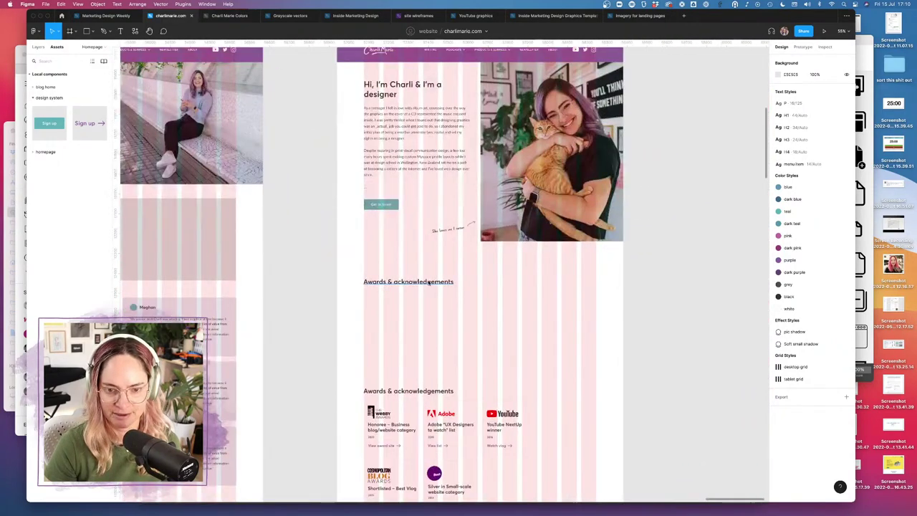
pyautogui.doubleClick(428, 282)
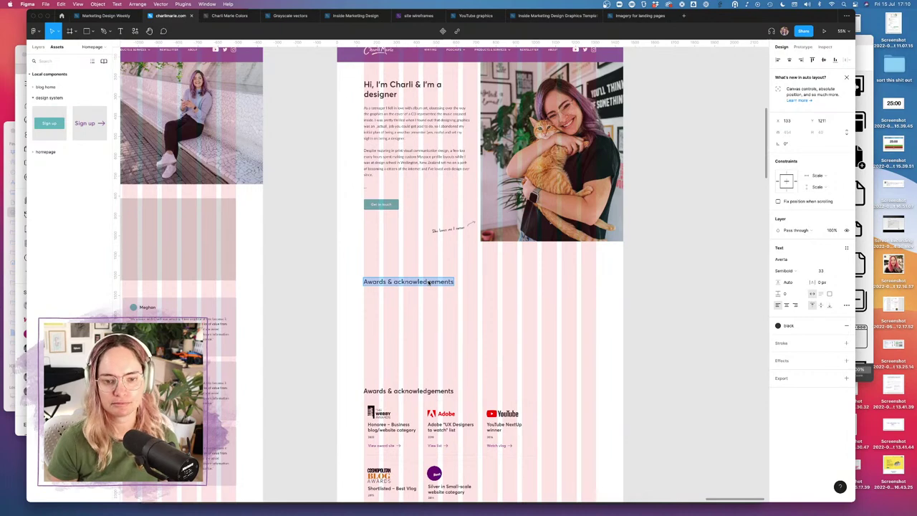
pyautogui.write('Press')
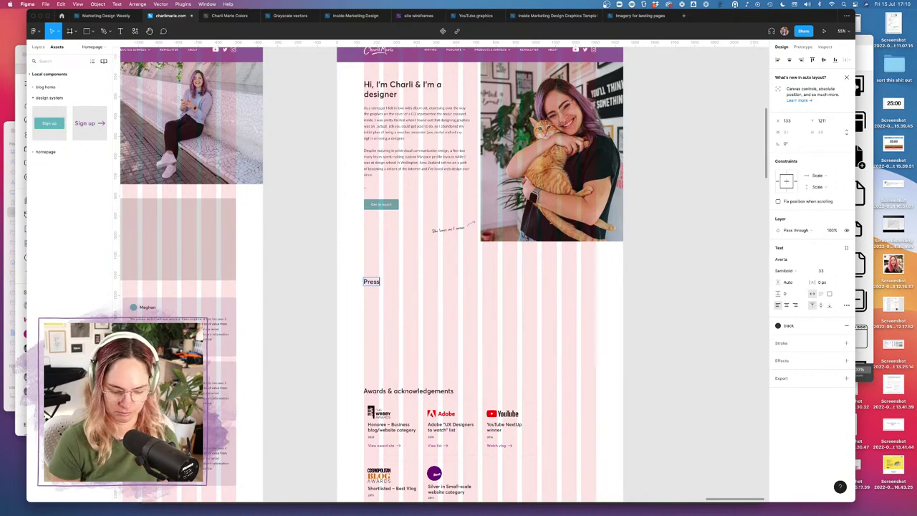
pyautogui.write(' & interviews')
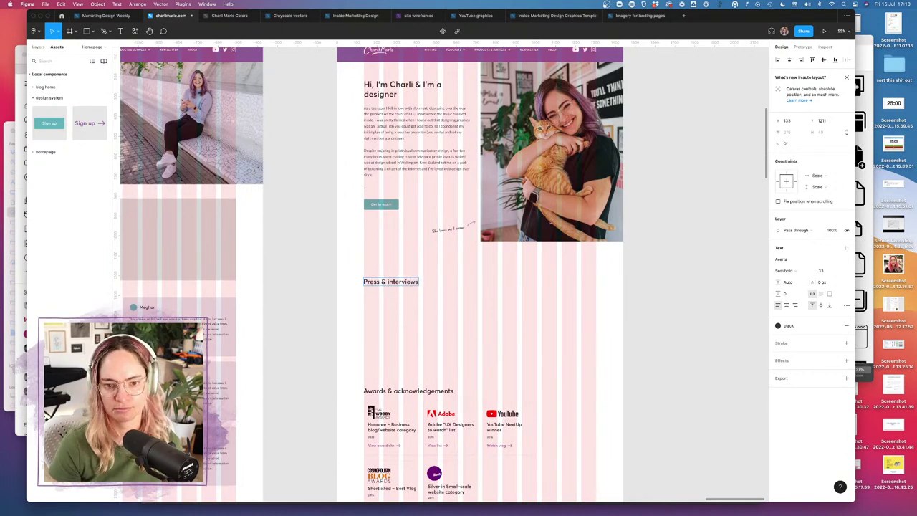
pyautogui.press('Escape')
pyautogui.press('Escape')
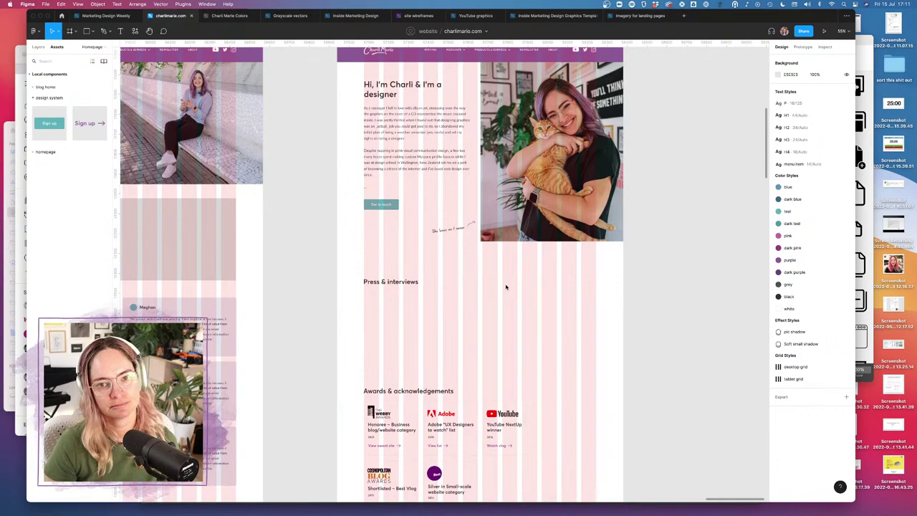
# - Copy the Webby item's View award site link to just below the Press & interviews heading
pyautogui.scroll(-5, 483, 329)
pyautogui.scroll(3, 401, 315)
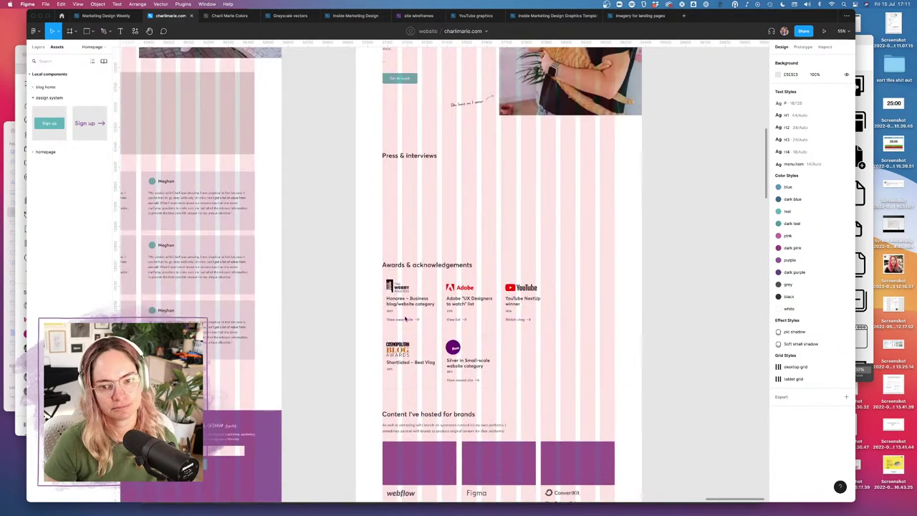
pyautogui.click(398, 321)
pyautogui.moveTo(398, 321); pyautogui.dragTo(404, 171)
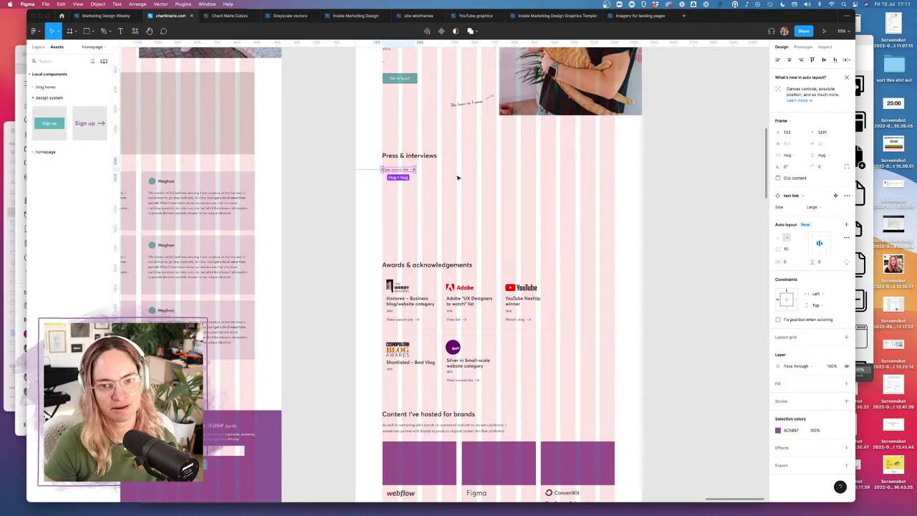
pyautogui.click(18, 299)
# - Glance at the site copy in the writing app, then return to Figma and deselect
pyautogui.click(716, 248)
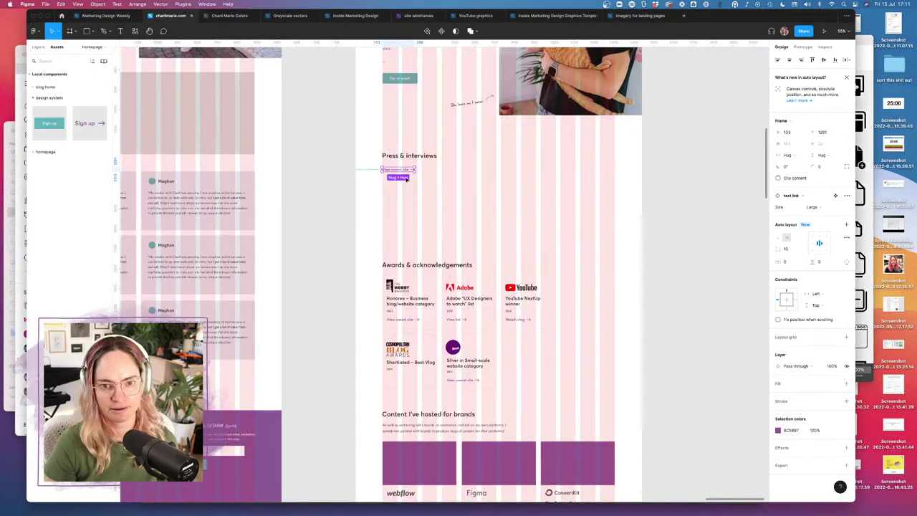
pyautogui.moveTo(125, 501)
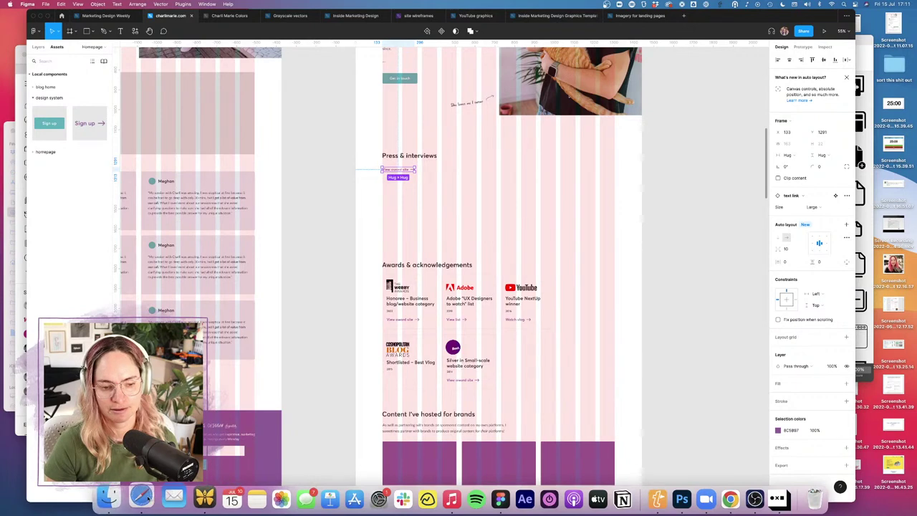
pyautogui.click(204, 498)
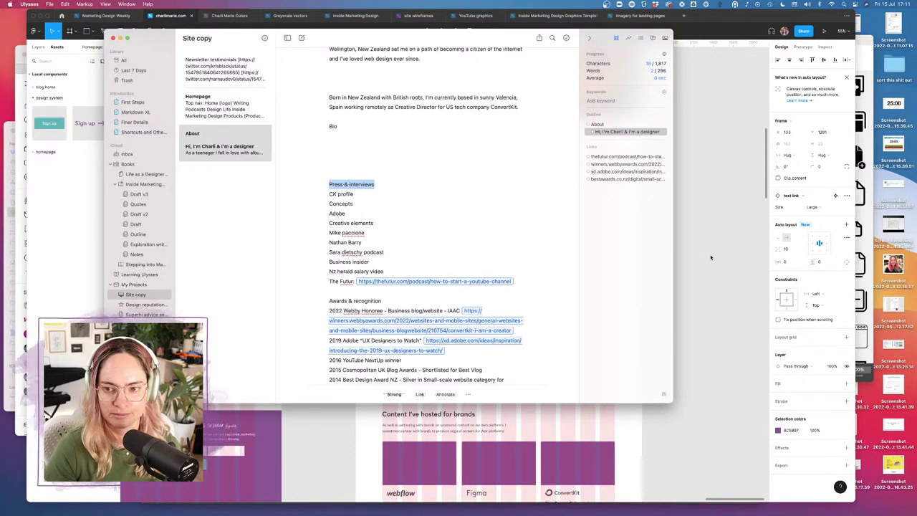
pyautogui.press('super+Tab')
pyautogui.click(460, 169)
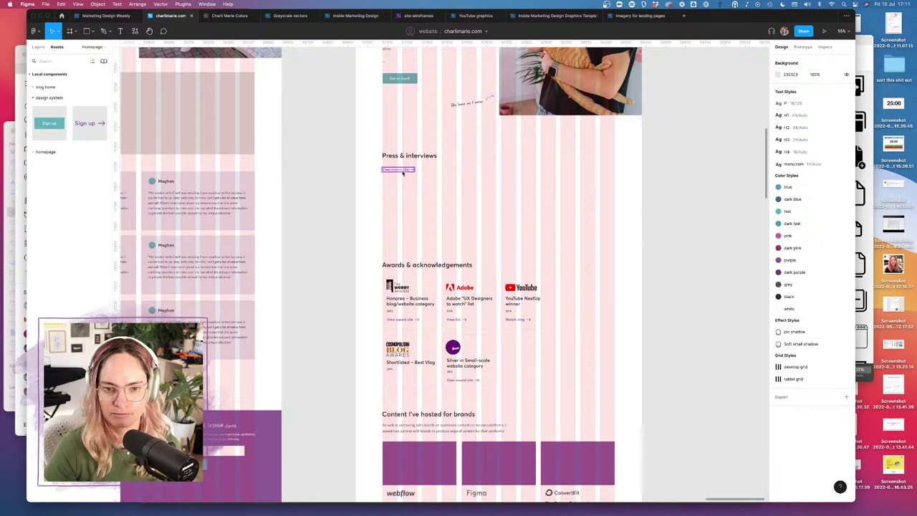
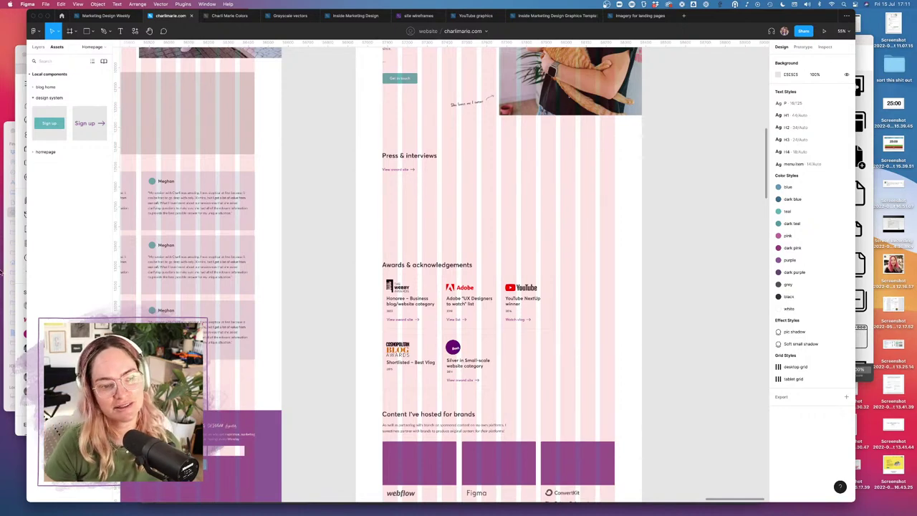
# - Google the designer's NZ Herald interview and open the 'Ex-Xero staffer' article in a new tab
pyautogui.click(21, 266)
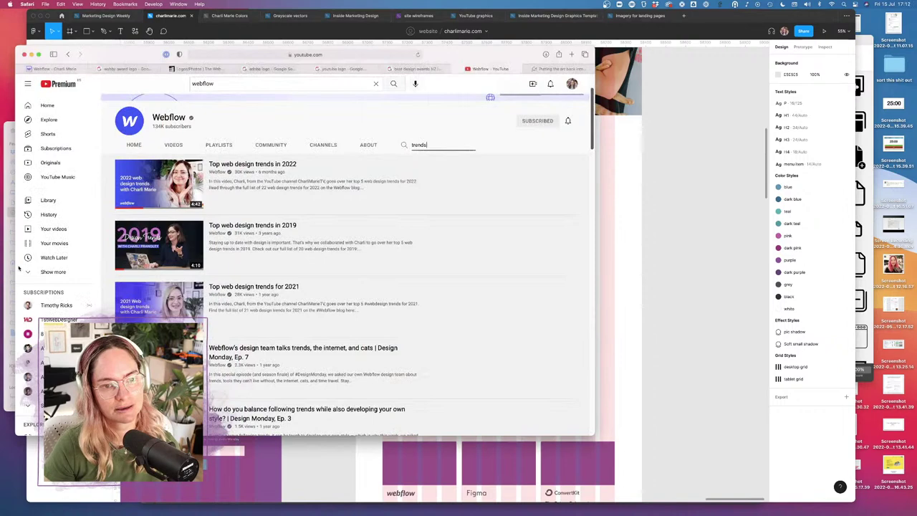
pyautogui.click(330, 55)
pyautogui.press('BackSpace')
pyautogui.write('nz heral')
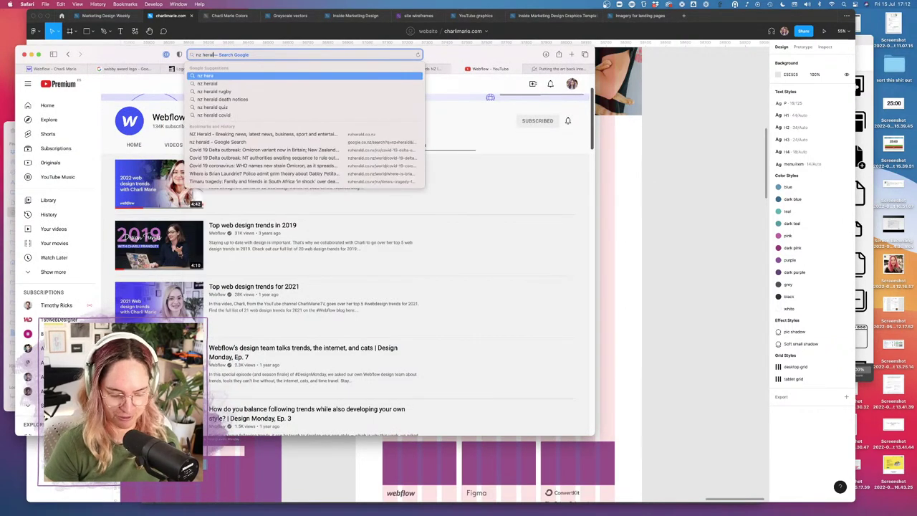
pyautogui.write('d')
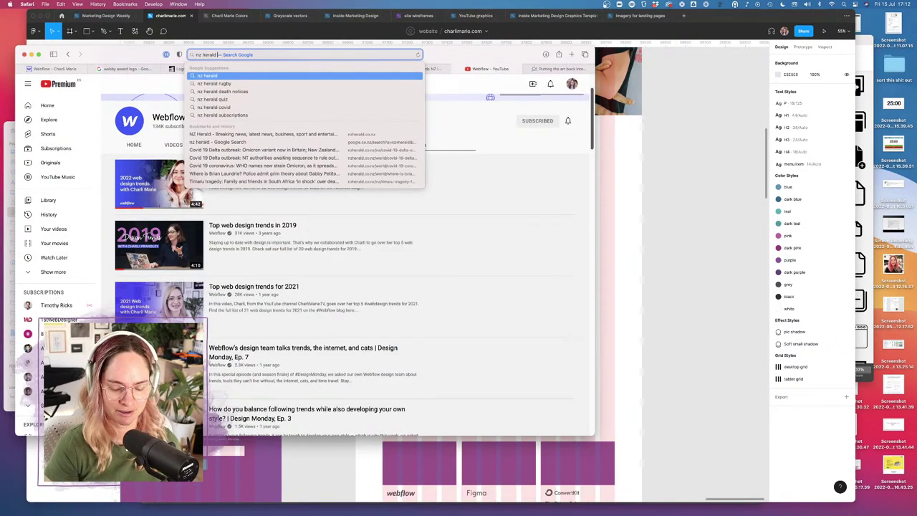
pyautogui.write(' charli prangle')
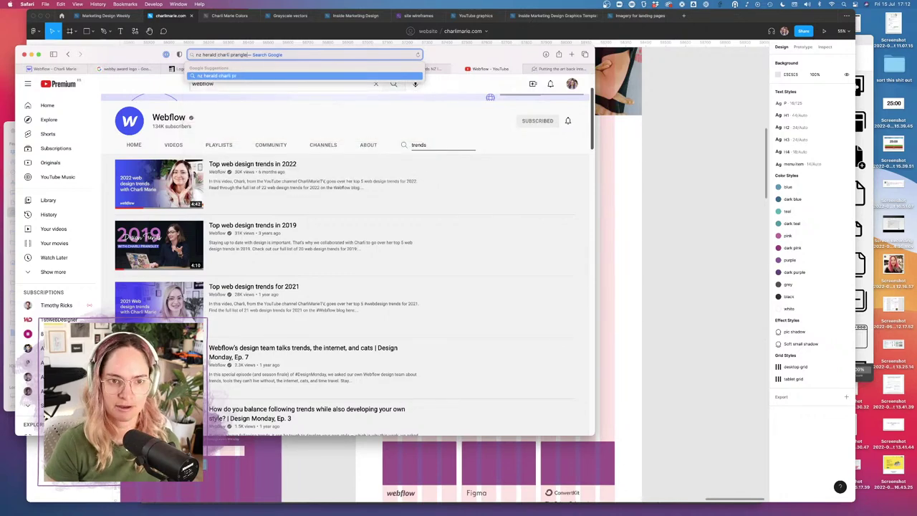
pyautogui.write('y')
pyautogui.press('Return')
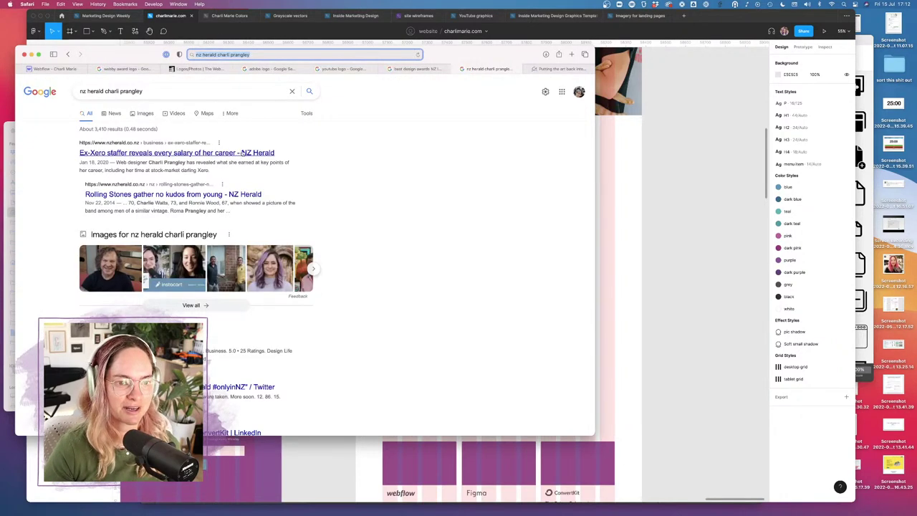
pyautogui.keyDown('super'); pyautogui.click(225, 154); pyautogui.keyUp('super')
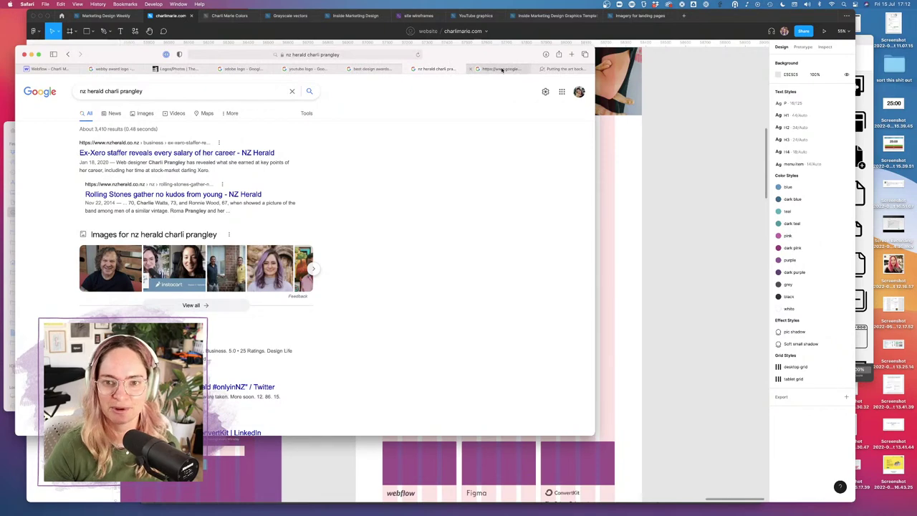
pyautogui.click(501, 68)
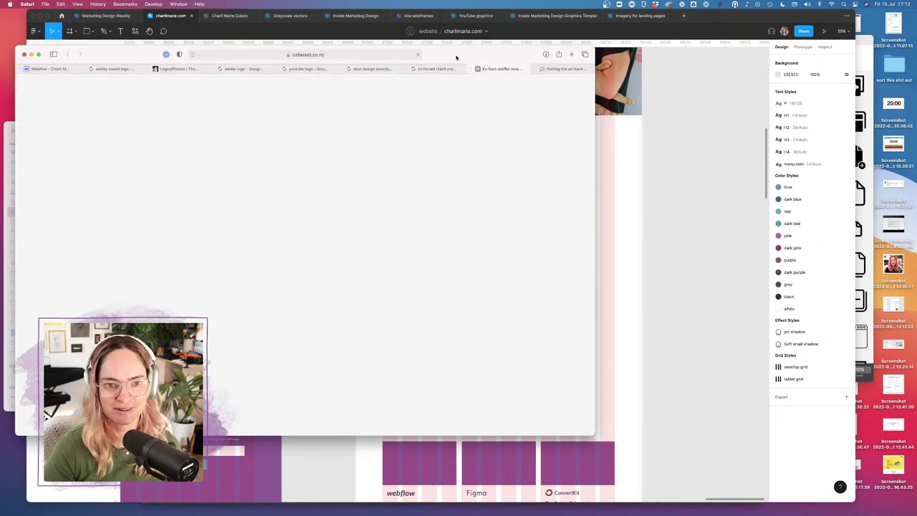
# - Scroll through the NZ Herald article and select the quote about undervaluing herself
pyautogui.moveTo(456, 57); pyautogui.dragTo(490, 52)
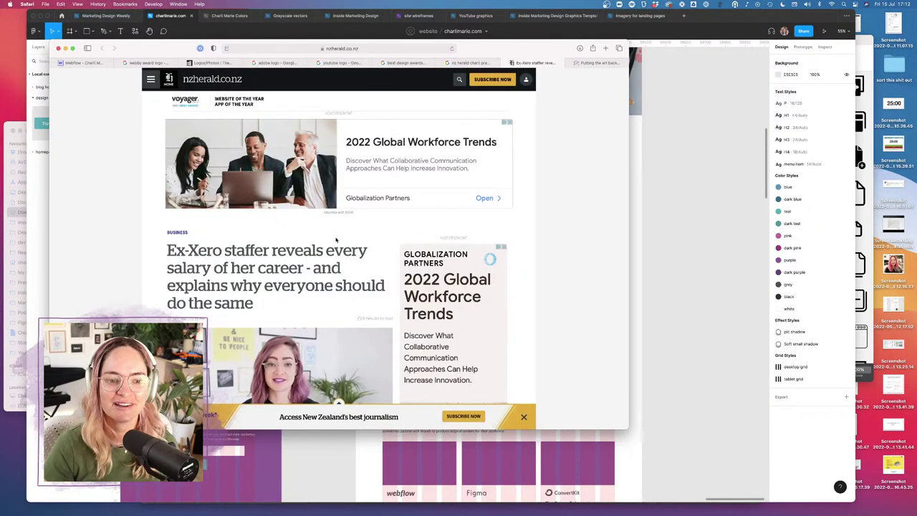
pyautogui.scroll(-5, 335, 240)
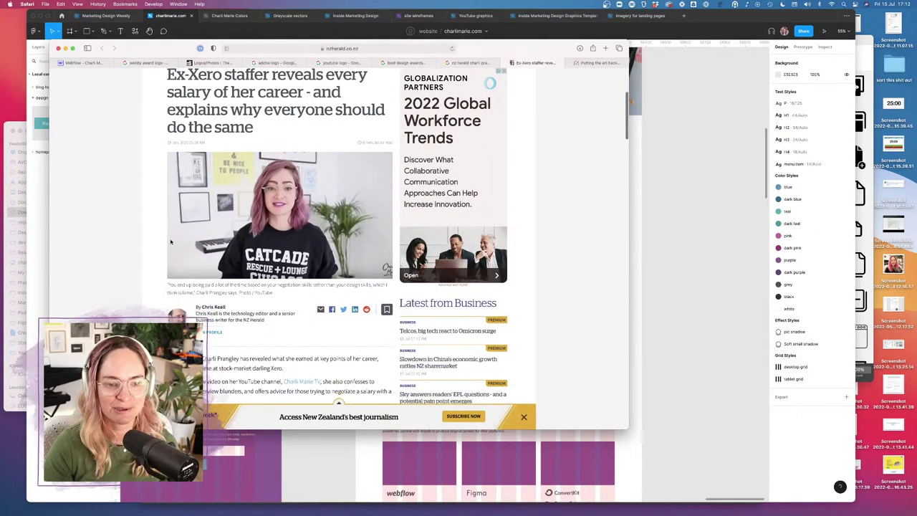
pyautogui.scroll(-10, 132, 265)
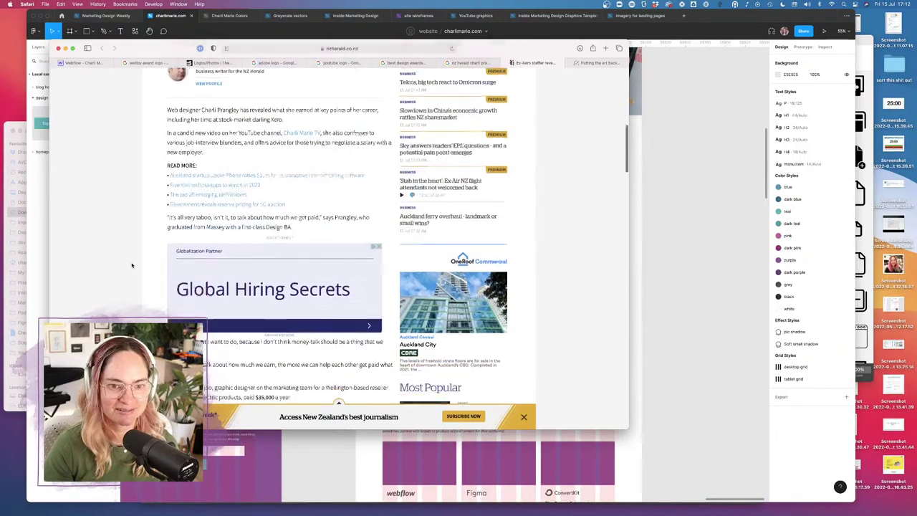
pyautogui.scroll(-12, 132, 265)
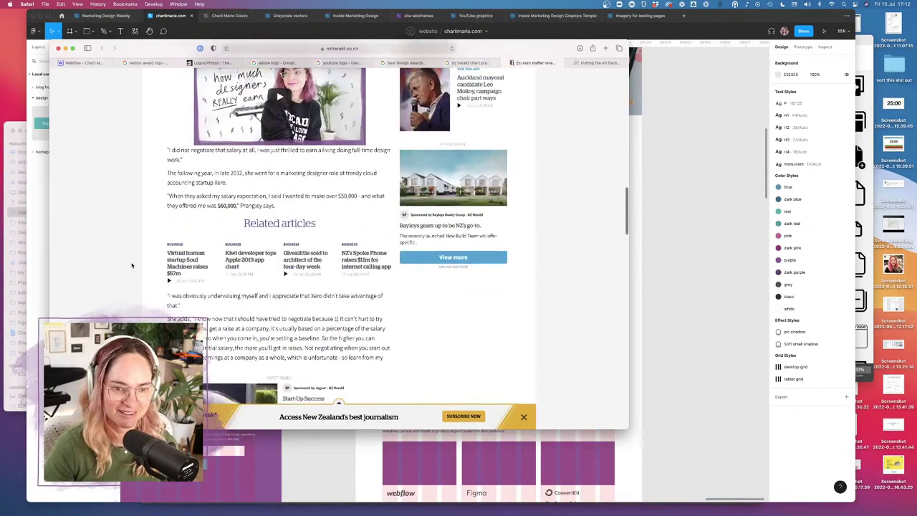
pyautogui.scroll(-5, 132, 265)
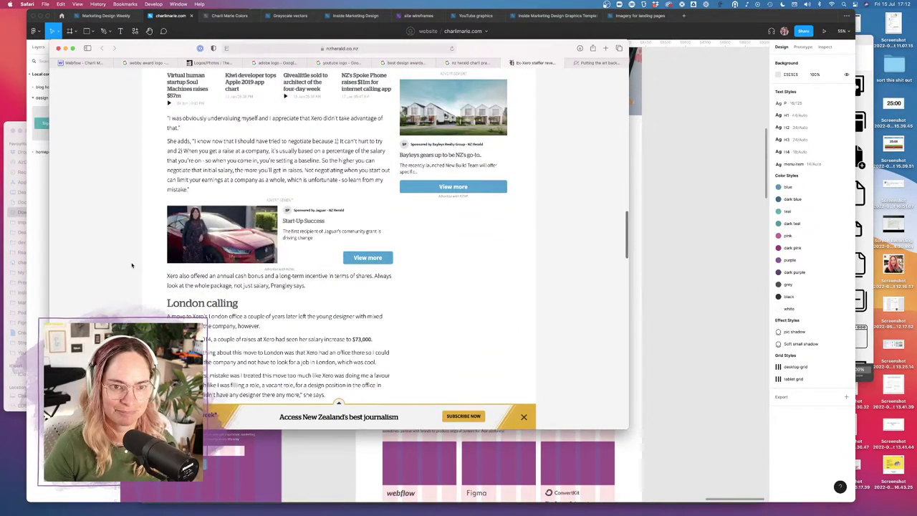
pyautogui.moveTo(181, 129); pyautogui.dragTo(190, 189)
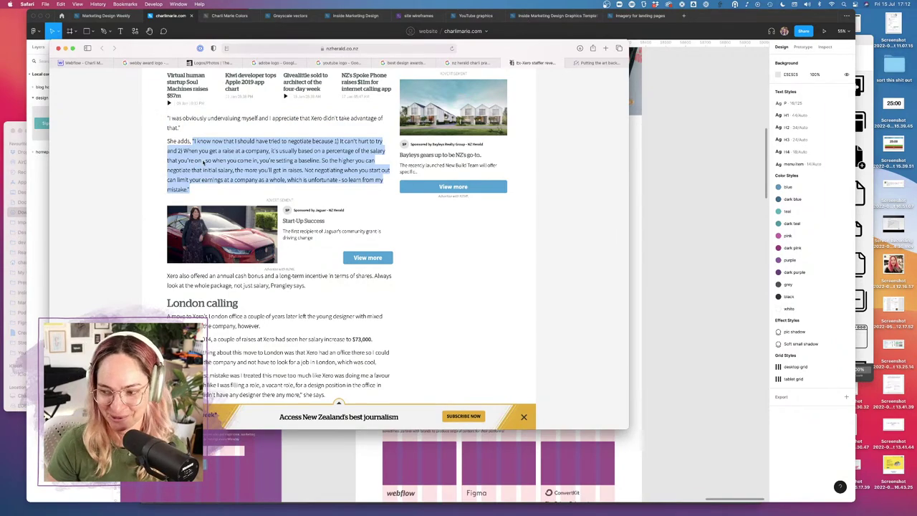
pyautogui.click(150, 263)
# - Select the article's full 'Ex-Xero staffer' headline, then return to the Figma mockup
pyautogui.scroll(-10, 151, 290)
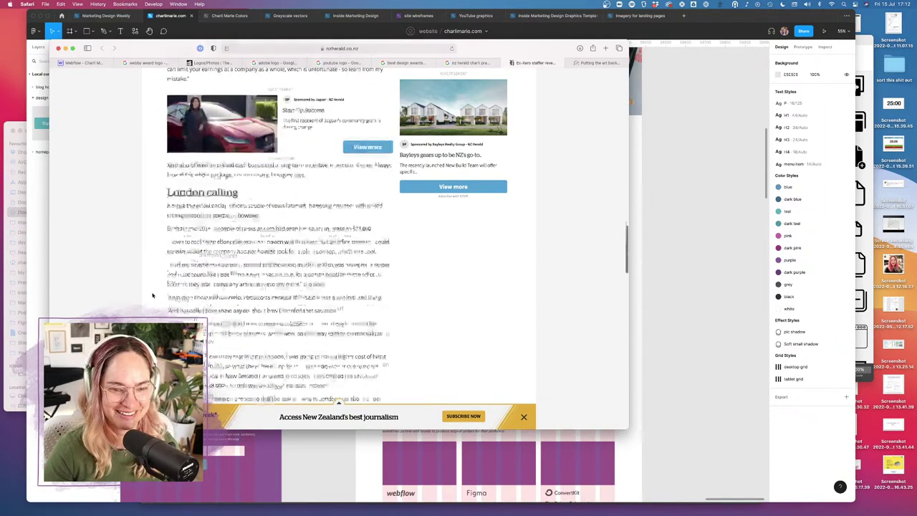
pyautogui.scroll(-10, 152, 295)
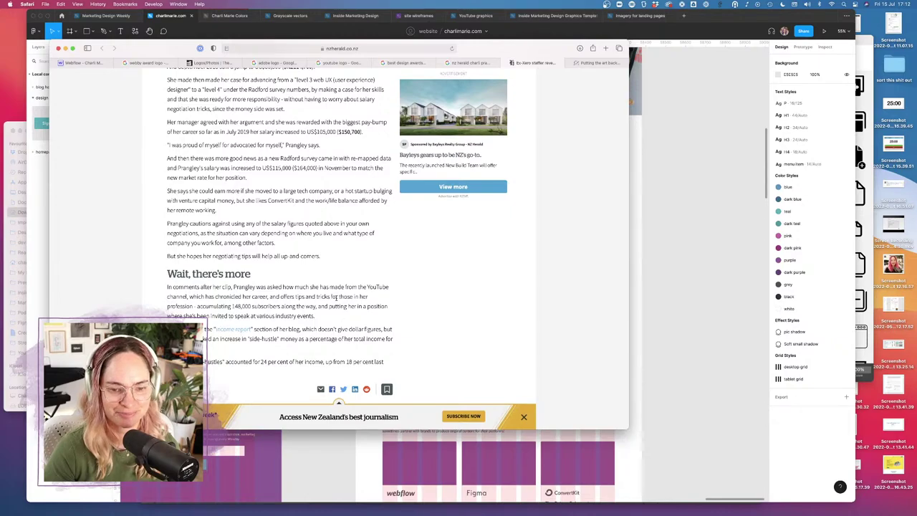
pyautogui.scroll(15, 342, 309)
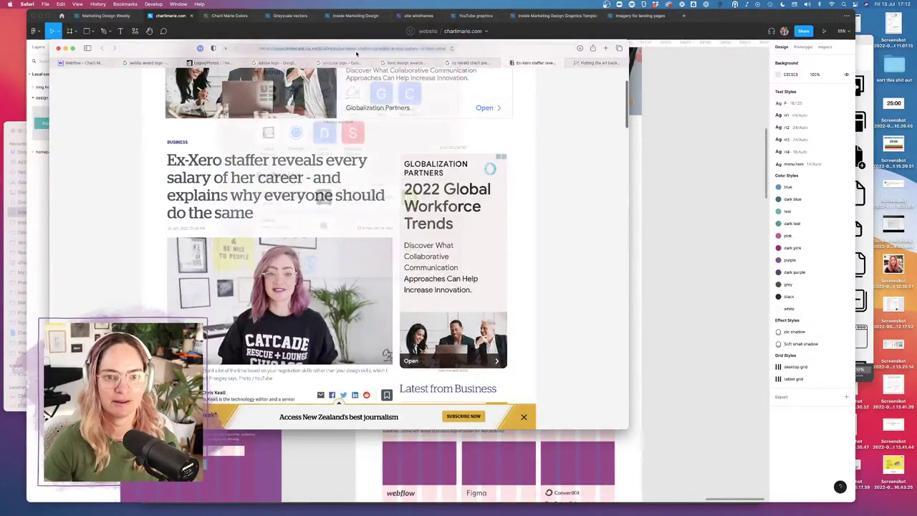
pyautogui.click(343, 49)
pyautogui.click(137, 180)
pyautogui.moveTo(270, 319); pyautogui.dragTo(167, 261)
pyautogui.press('super+c')
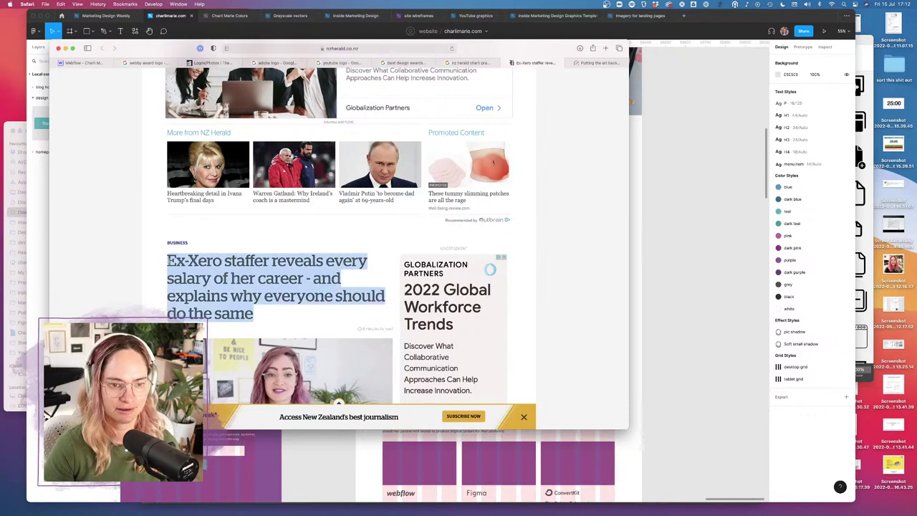
pyautogui.click(667, 343)
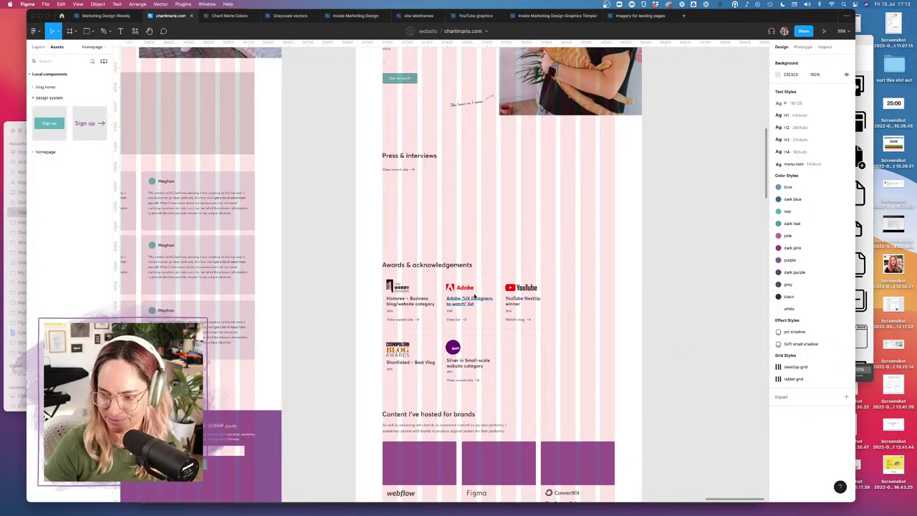
# - Move the View award site link lower and duplicate the Webby honoree title and year into Press & interviews
pyautogui.scroll(3, 473, 296)
pyautogui.scroll(3, 473, 296)
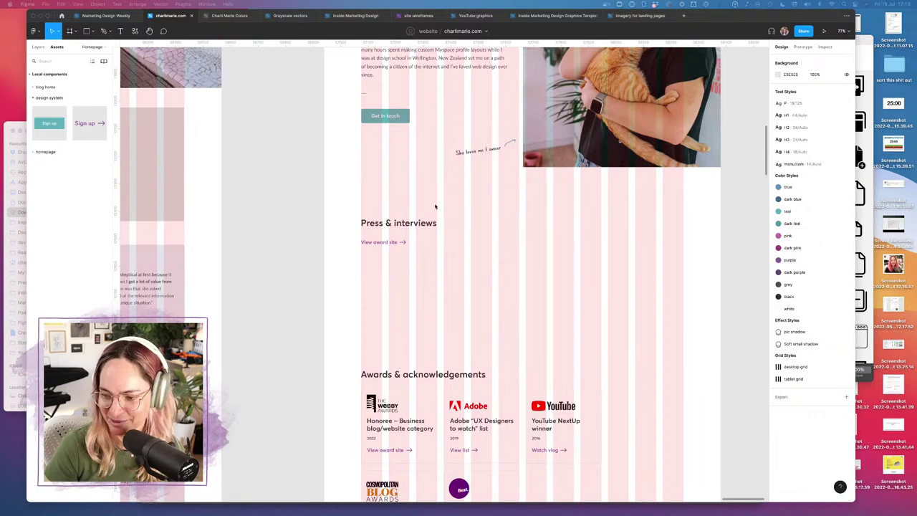
pyautogui.moveTo(377, 246); pyautogui.dragTo(377, 292)
pyautogui.click(422, 281)
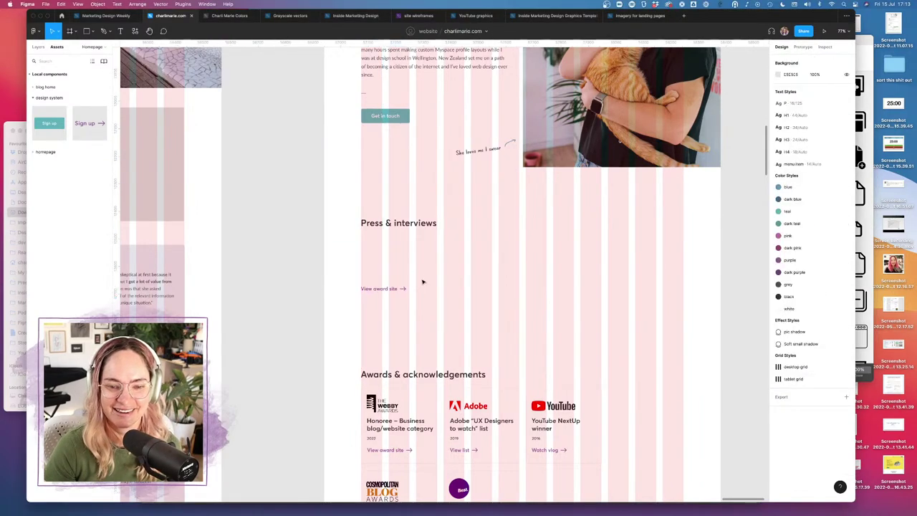
pyautogui.click(400, 424)
pyautogui.keyDown('shift'); pyautogui.click(374, 439); pyautogui.keyUp('shift')
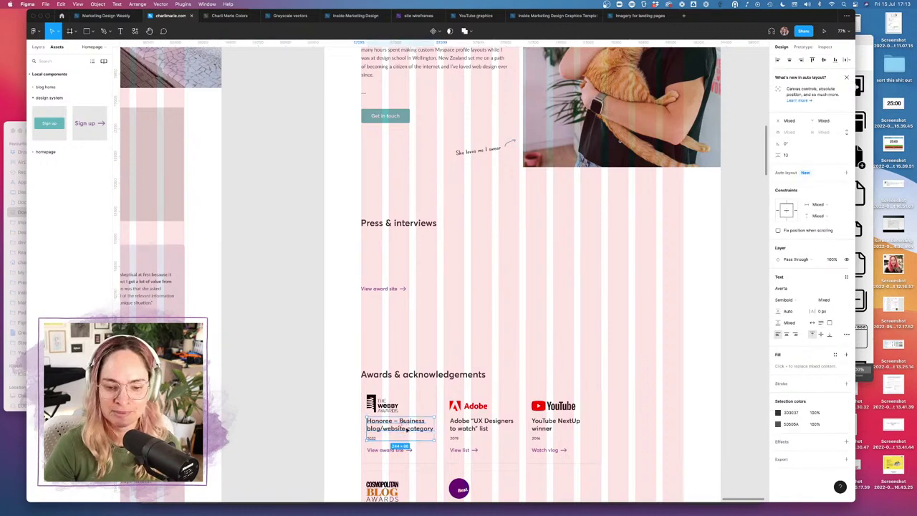
pyautogui.moveTo(407, 429); pyautogui.dragTo(396, 258)
# - Replace the copied title with the 'Ex-Xero staffer' headline, widened, at font size 16
pyautogui.doubleClick(387, 256)
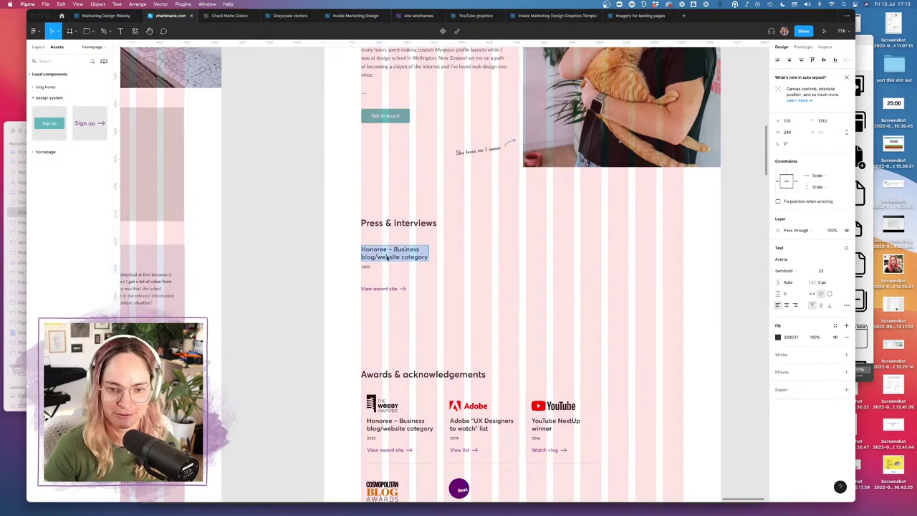
pyautogui.press('super+v')
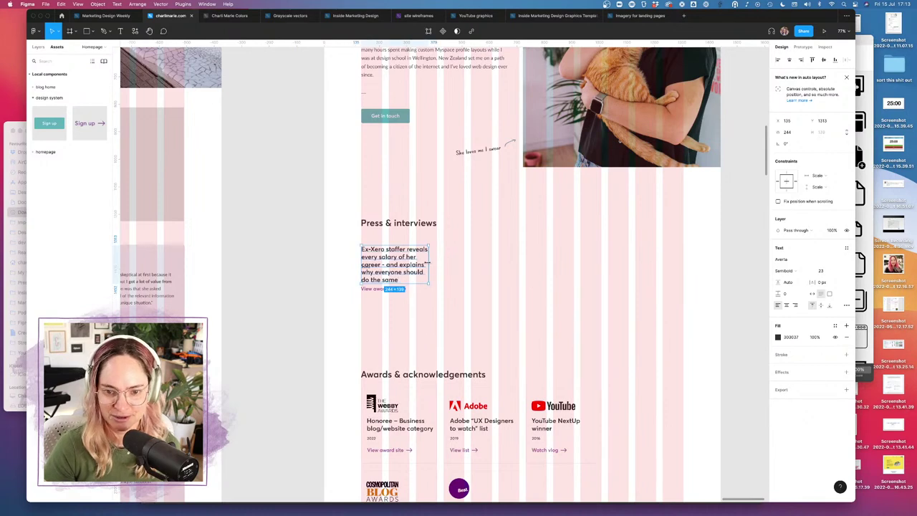
pyautogui.moveTo(430, 264); pyautogui.dragTo(466, 264)
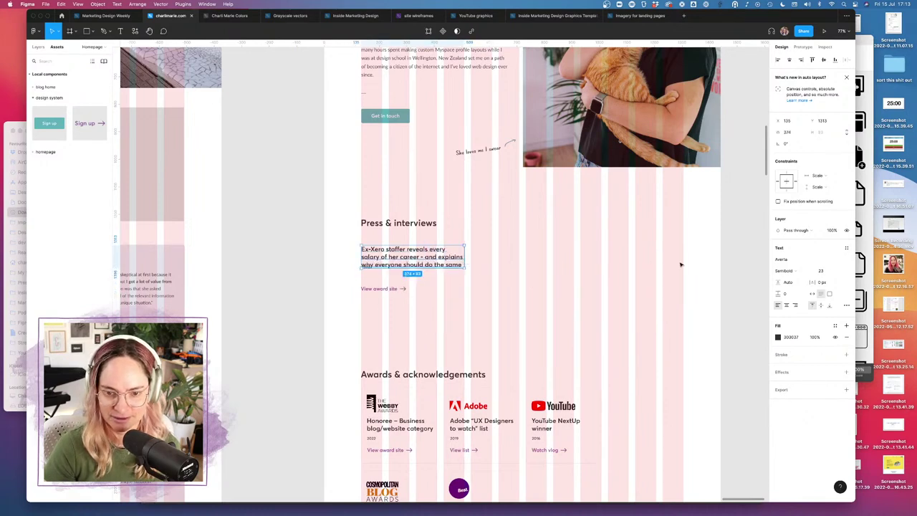
pyautogui.click(822, 271)
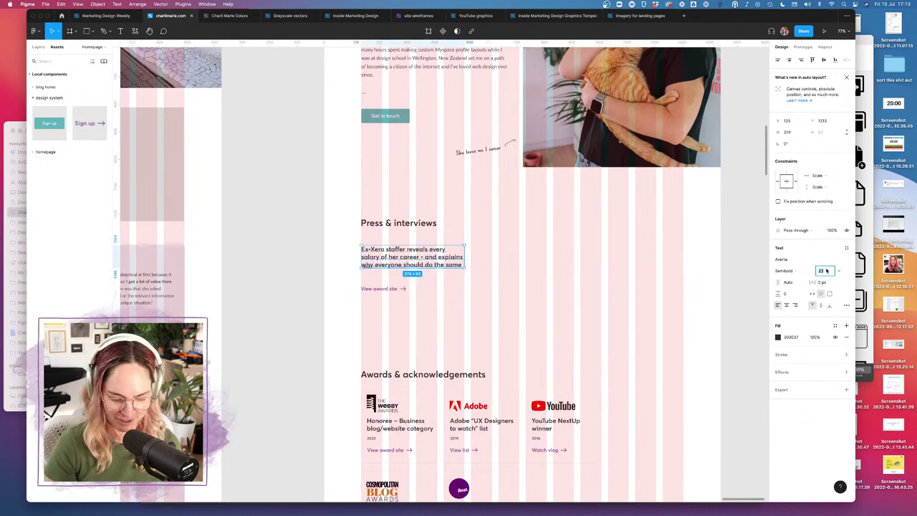
pyautogui.write('16')
pyautogui.press('Return')
pyautogui.click(507, 285)
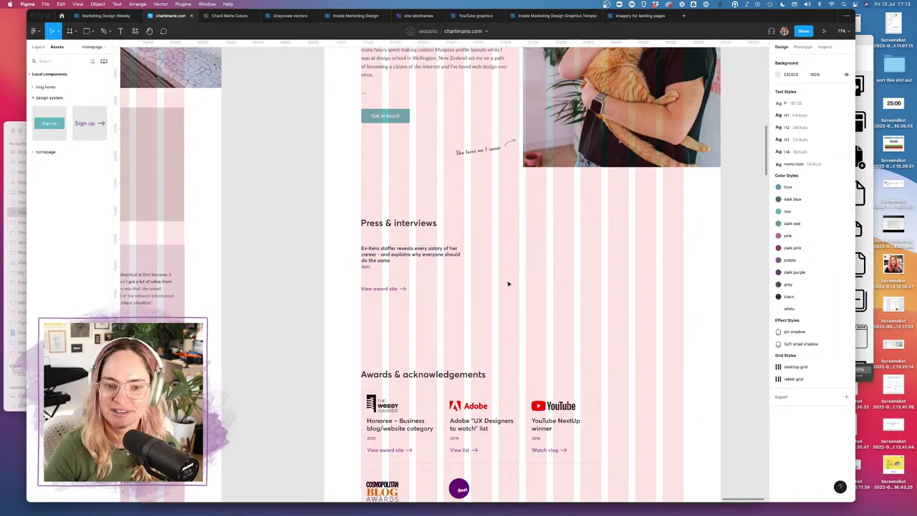
# - Retype the copied year line as the NZ HERALD source label
pyautogui.doubleClick(364, 267)
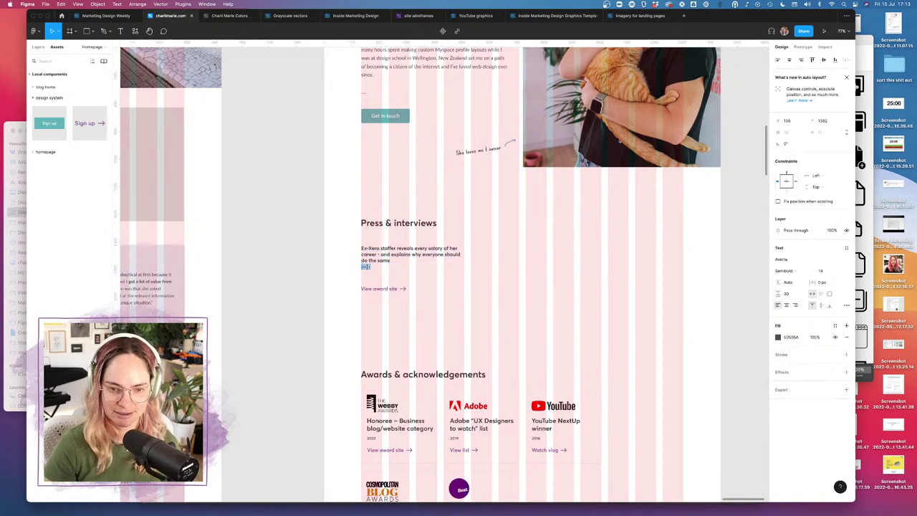
pyautogui.write('NZ HERALD')
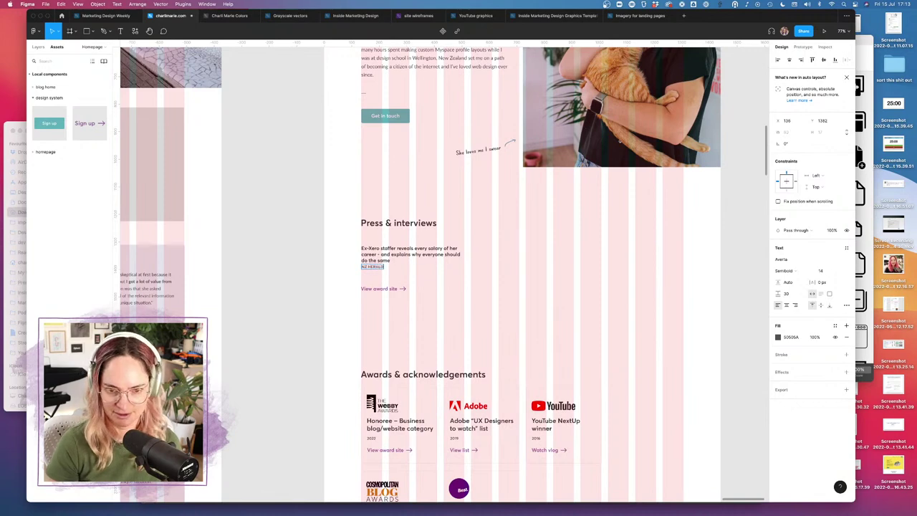
pyautogui.press('Escape')
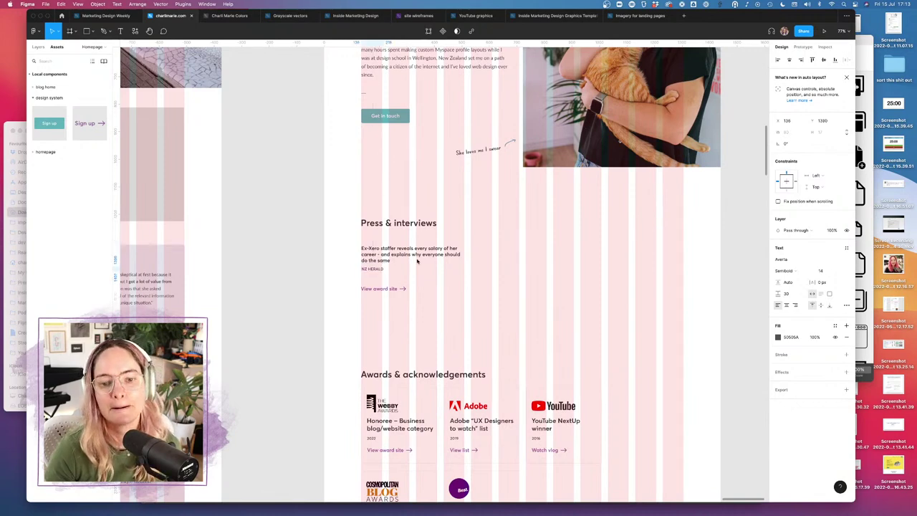
pyautogui.click(459, 273)
pyautogui.scroll(5, 421, 268)
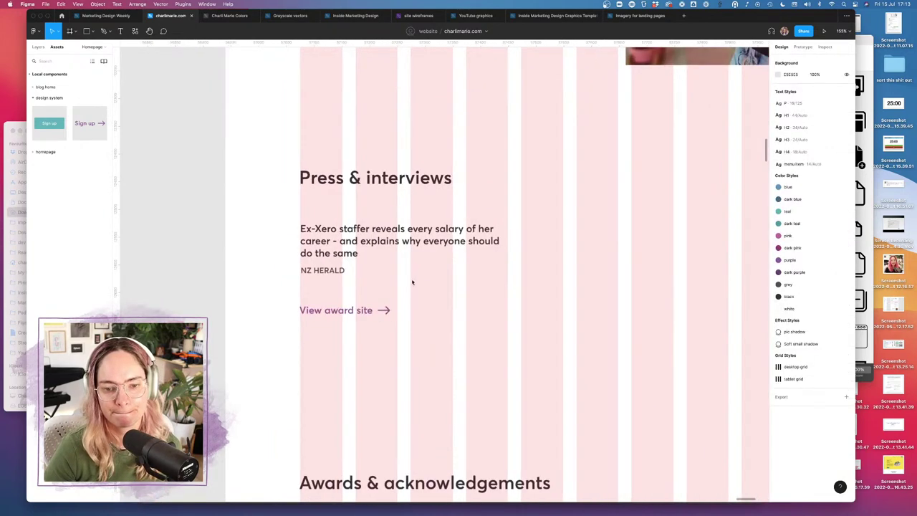
# - Paste a copy of the link arrow beside the NZ HERALD label
pyautogui.click(385, 310)
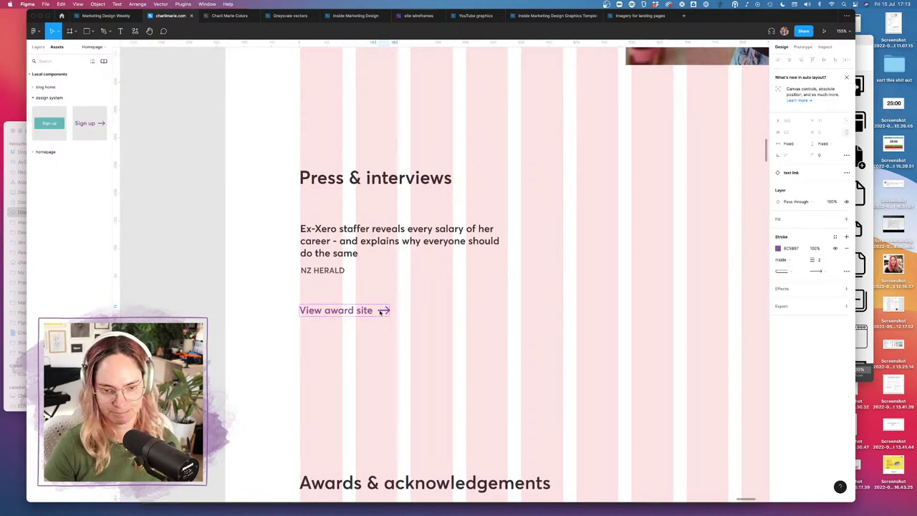
pyautogui.click(38, 47)
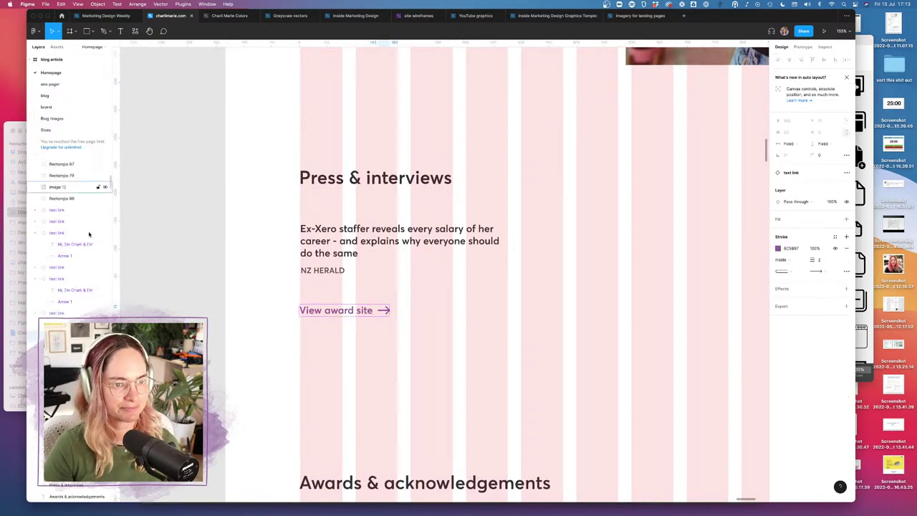
pyautogui.click(454, 338)
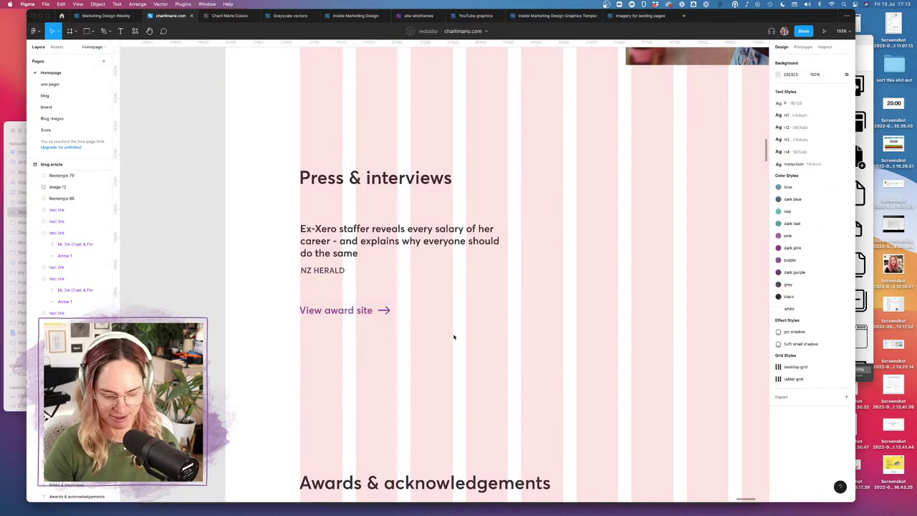
pyautogui.press('super+v')
pyautogui.moveTo(383, 313); pyautogui.dragTo(358, 269)
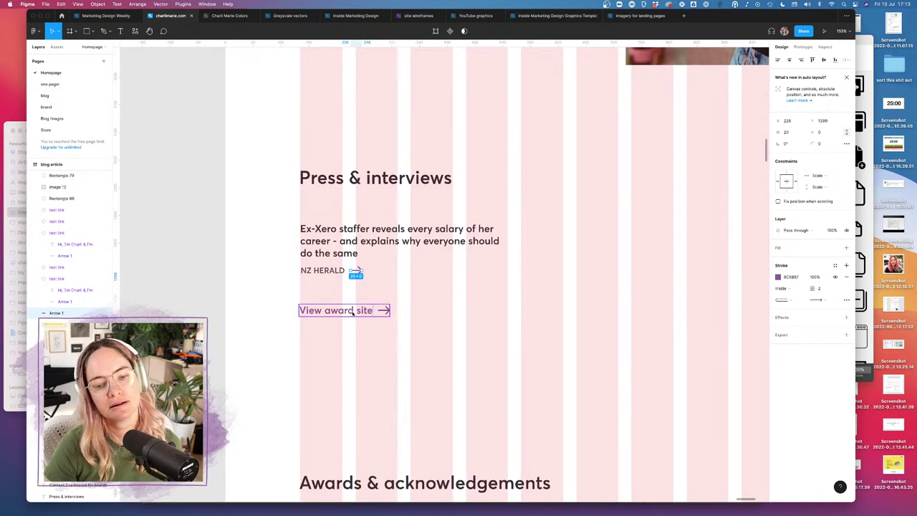
pyautogui.click(452, 294)
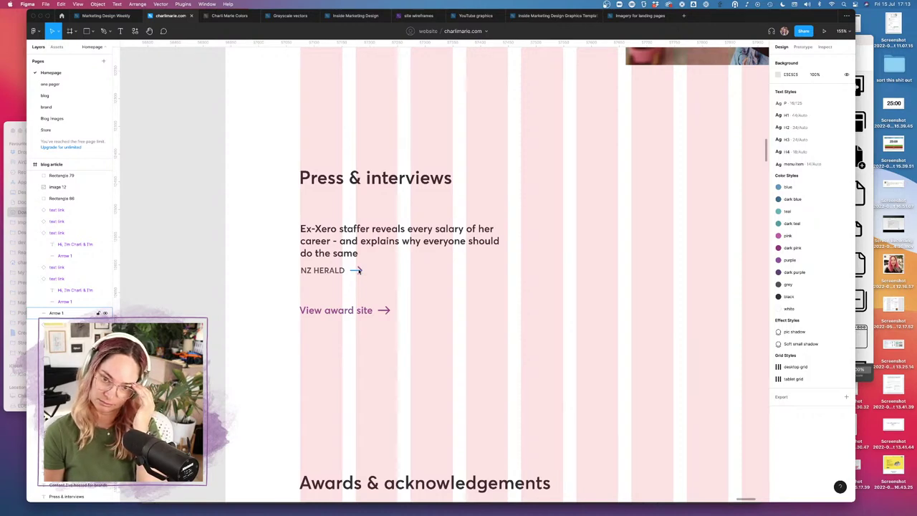
# - Change the View award site link text to 'NZ herald'
pyautogui.click(353, 309)
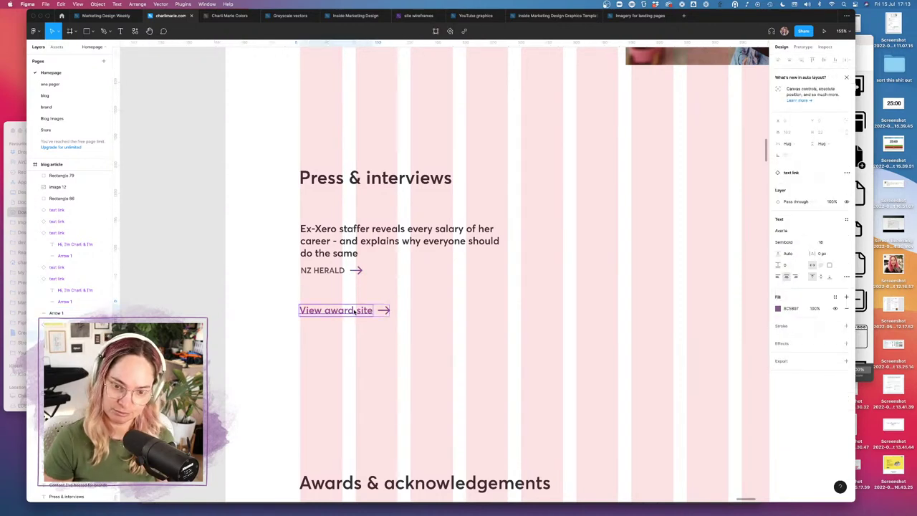
pyautogui.doubleClick(353, 310)
pyautogui.write('Nz herald')
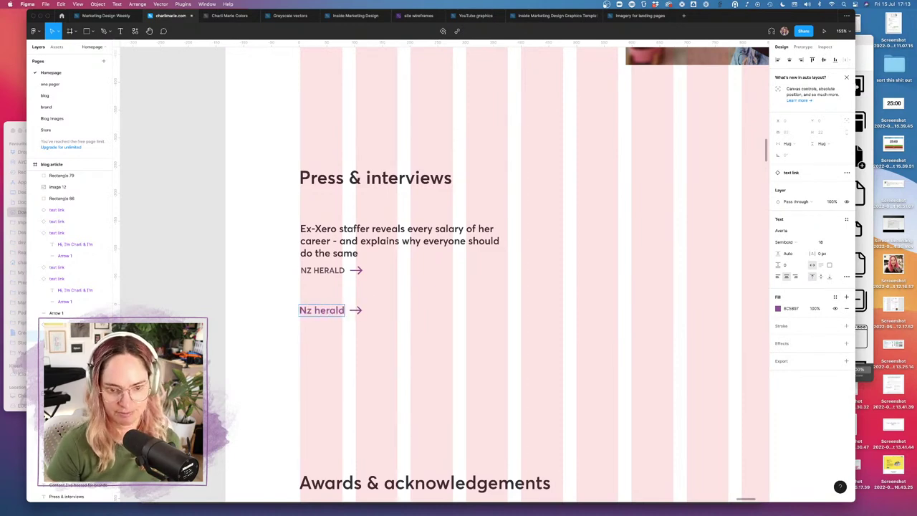
pyautogui.press('Escape')
pyautogui.doubleClick(314, 310)
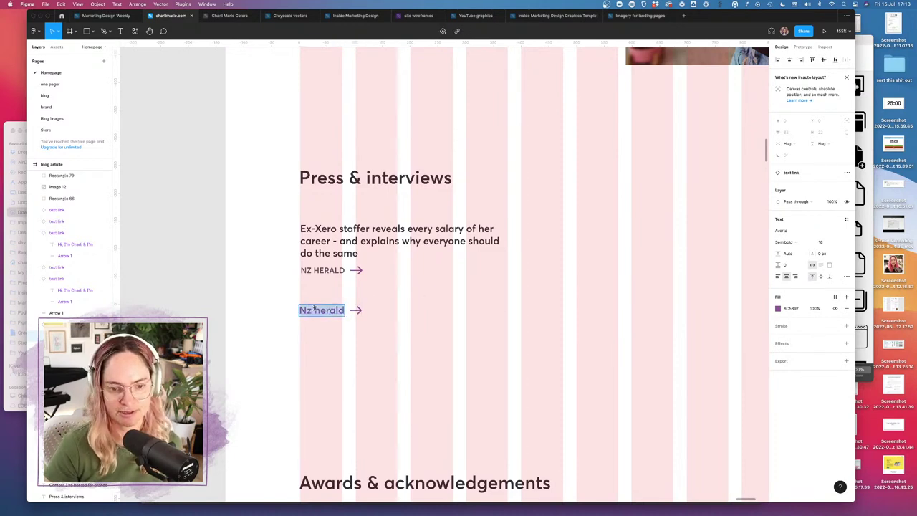
pyautogui.click(311, 309)
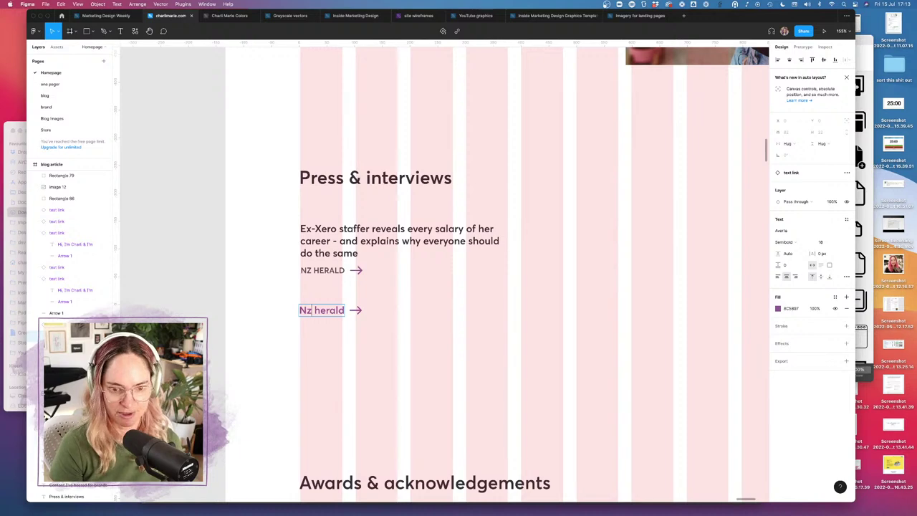
pyautogui.press('BackSpace')
pyautogui.write('Z')
pyautogui.press('Escape')
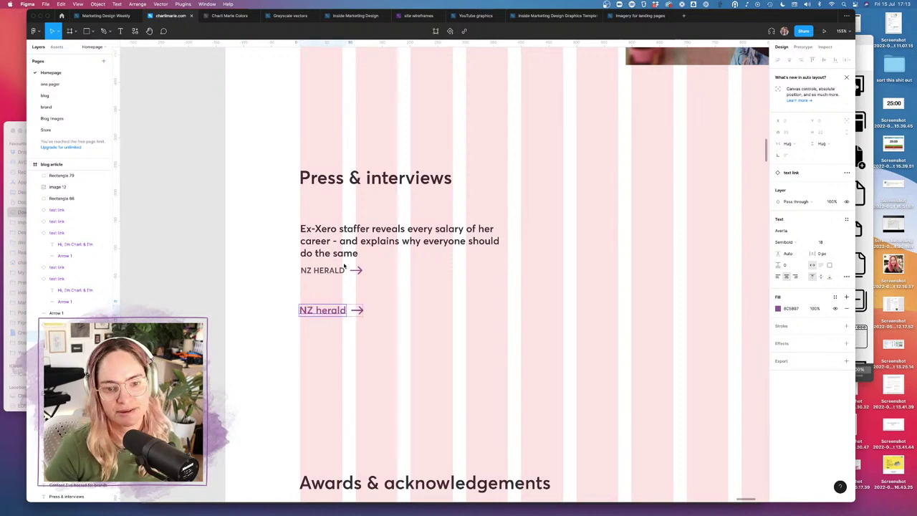
# - Rearrange the links and move the NZ HERALD label above the headline
pyautogui.click(332, 270)
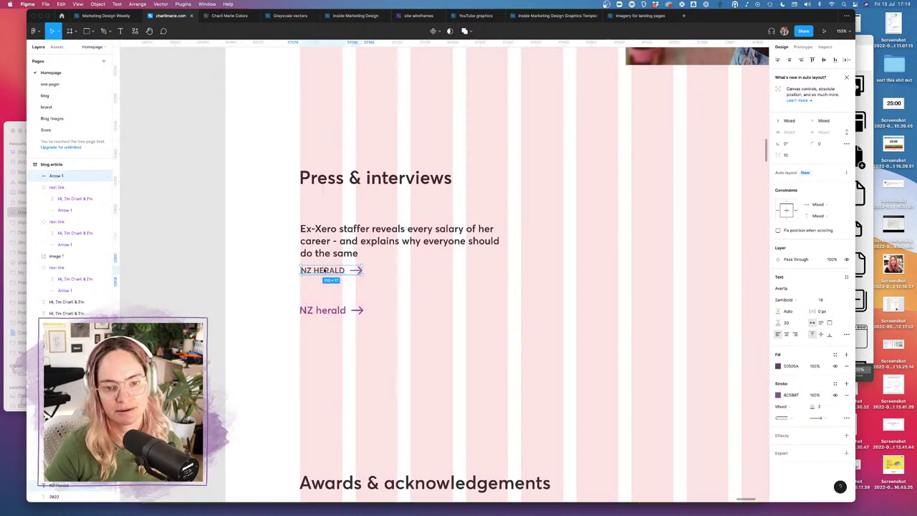
pyautogui.moveTo(328, 270); pyautogui.dragTo(321, 370)
pyautogui.moveTo(322, 310); pyautogui.dragTo(323, 273)
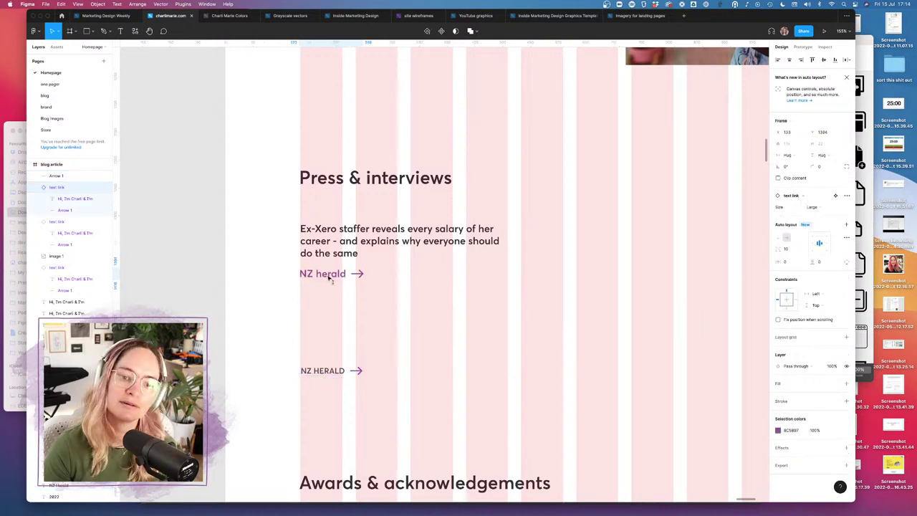
pyautogui.click(405, 318)
pyautogui.doubleClick(322, 370)
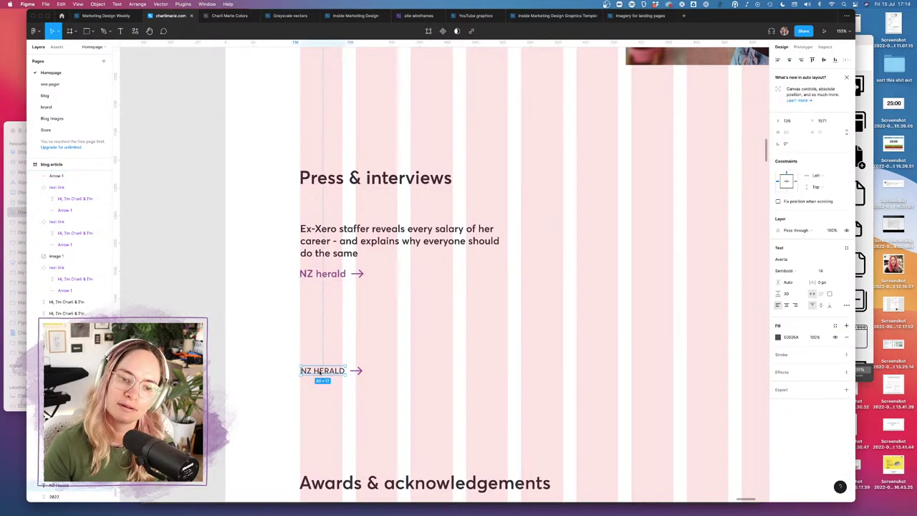
pyautogui.moveTo(322, 370); pyautogui.dragTo(327, 213)
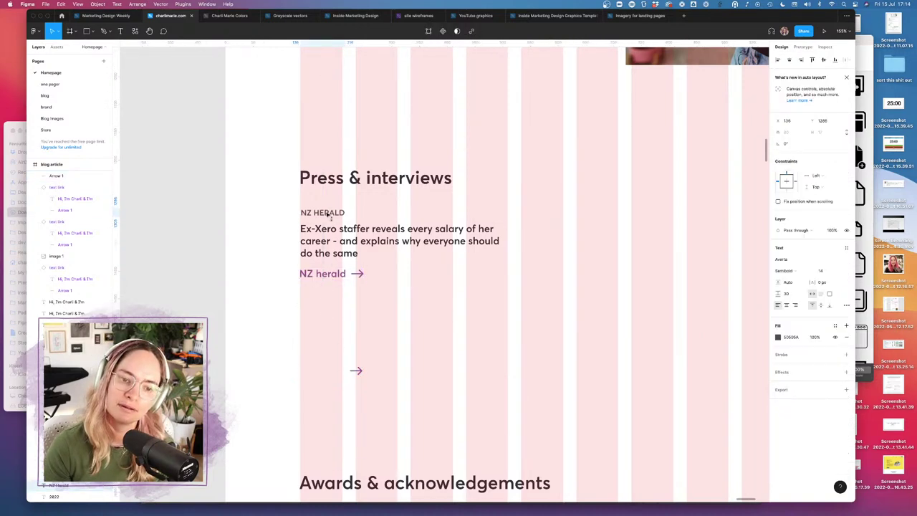
# - Change the link beneath the headline to read 'Read article'
pyautogui.click(323, 274)
pyautogui.doubleClick(324, 275)
pyautogui.write('Read articler')
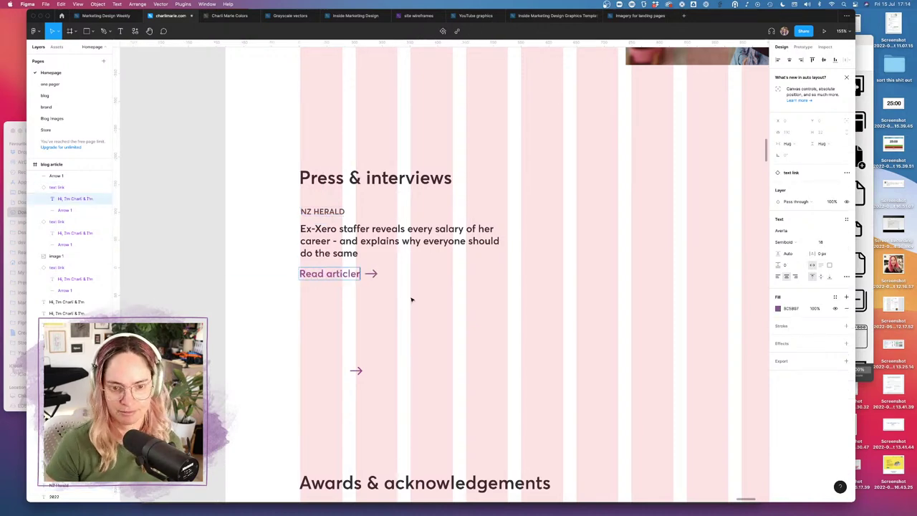
pyautogui.press('BackSpace')
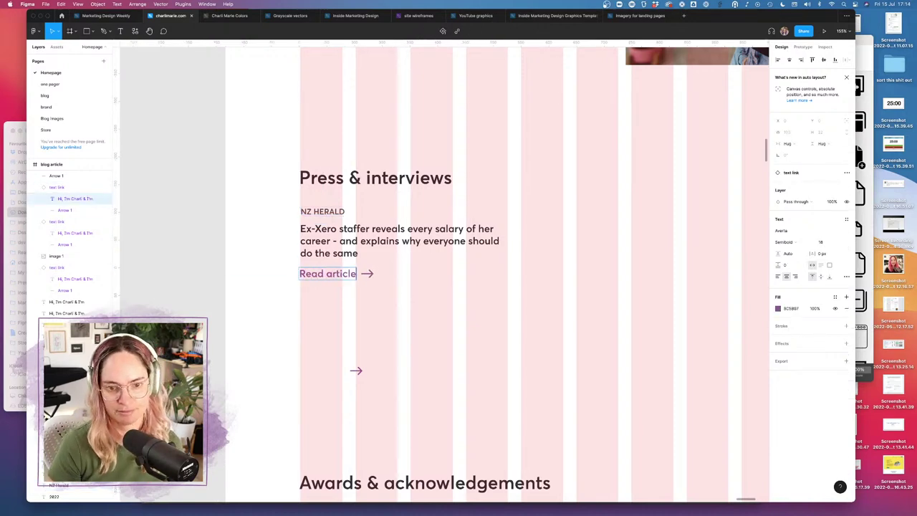
pyautogui.press('Escape')
# - Select the whole press entry block and nudge it down
pyautogui.click(428, 307)
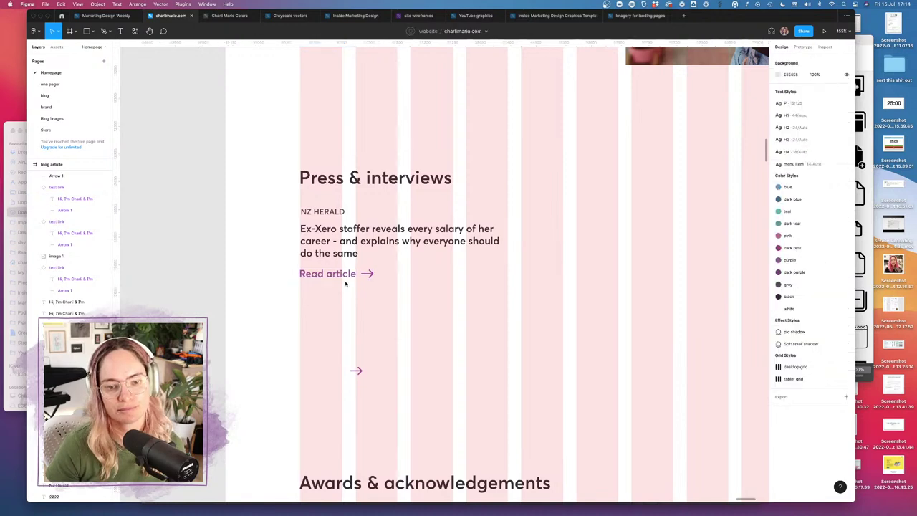
pyautogui.click(350, 274)
pyautogui.hotkey('shift', 'a')
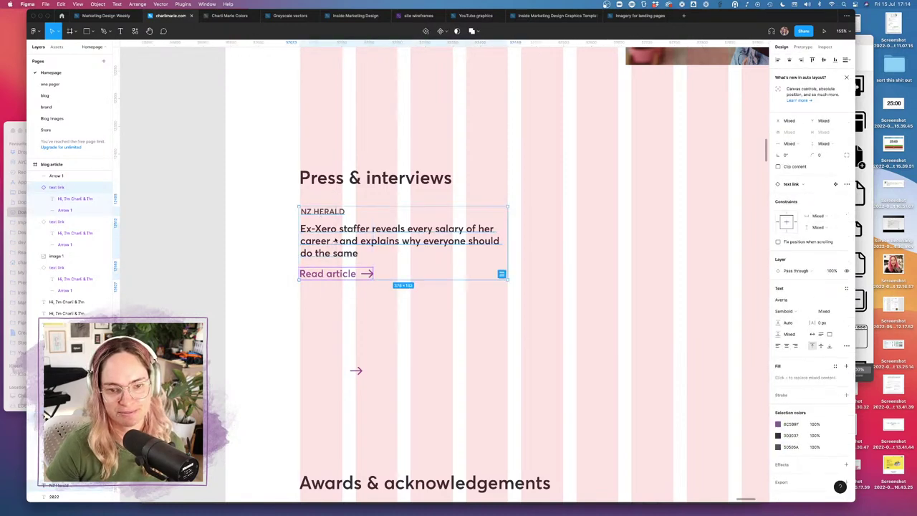
pyautogui.click(522, 357)
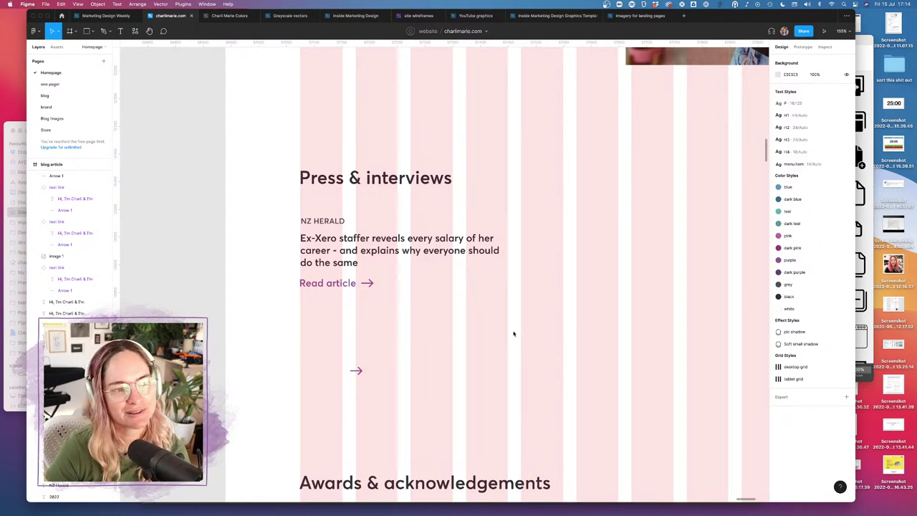
# - Delete the leftover arrow and duplicate the Webby award card under Press & interviews
pyautogui.click(356, 371)
pyautogui.press('Delete')
pyautogui.hotkey('ctrl', 'g')
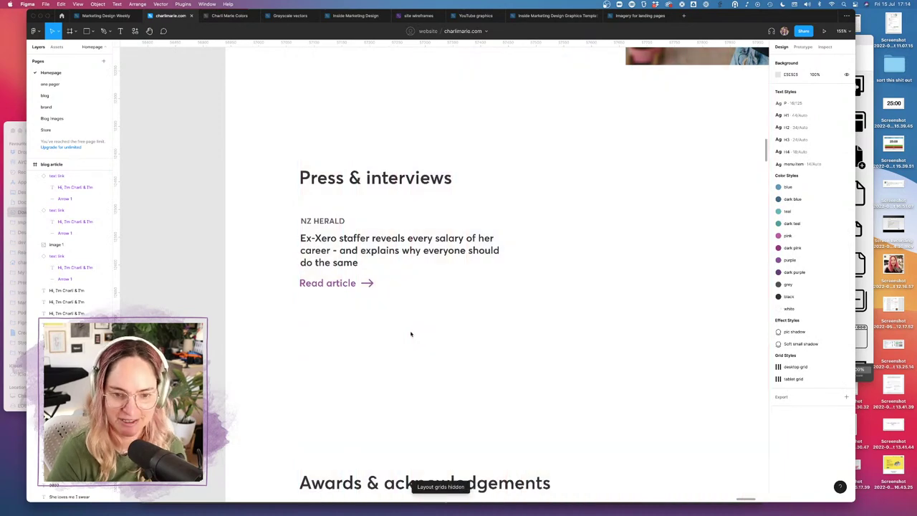
pyautogui.scroll(-6, 495, 279)
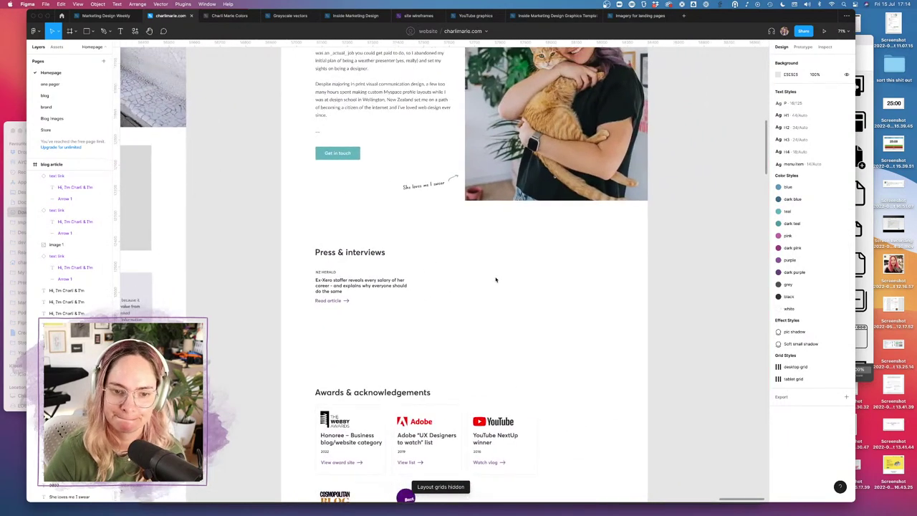
pyautogui.click(374, 415)
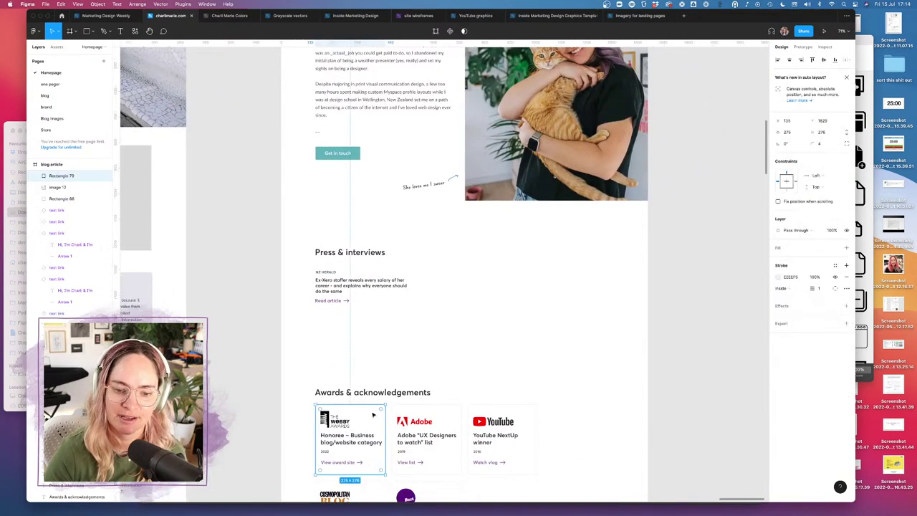
pyautogui.moveTo(365, 285); pyautogui.dragTo(372, 277)
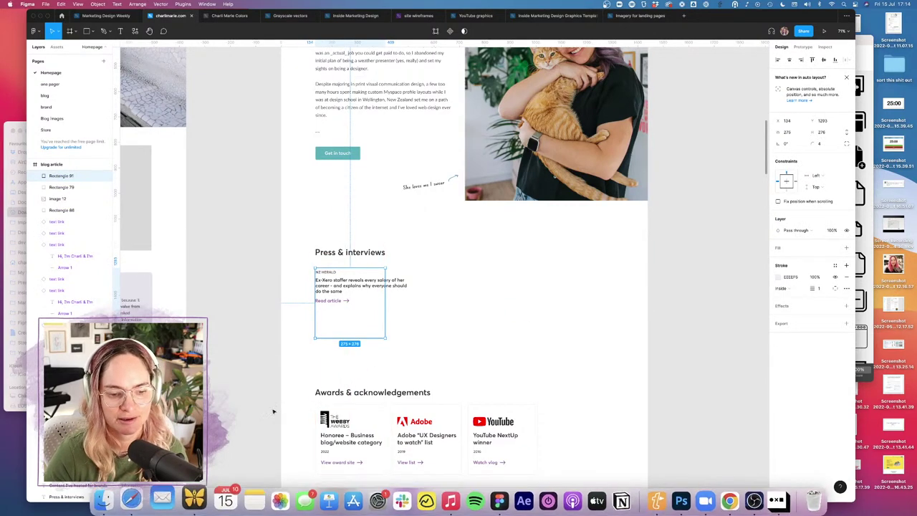
pyautogui.hotkey('ctrl', 'g')
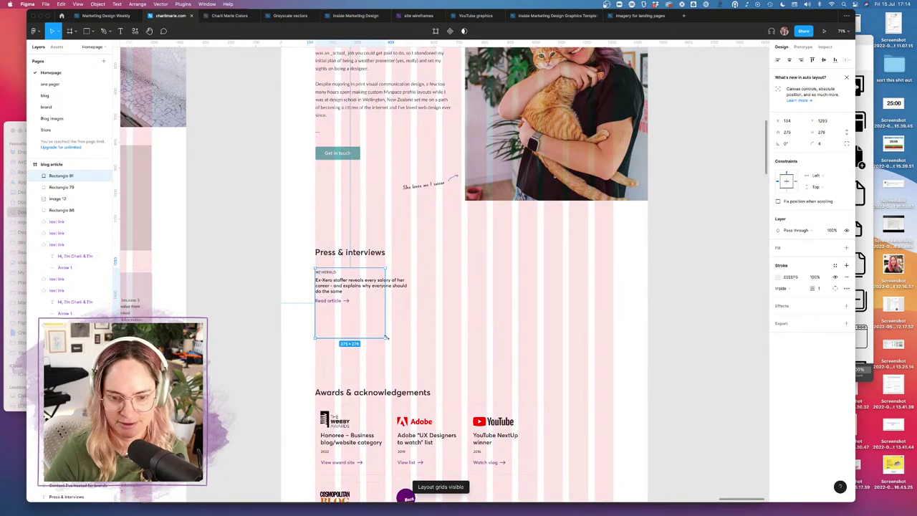
# - Resize the card copy and fit it around the NZ HERALD press entry
pyautogui.moveTo(385, 336); pyautogui.dragTo(403, 286)
pyautogui.doubleClick(409, 286)
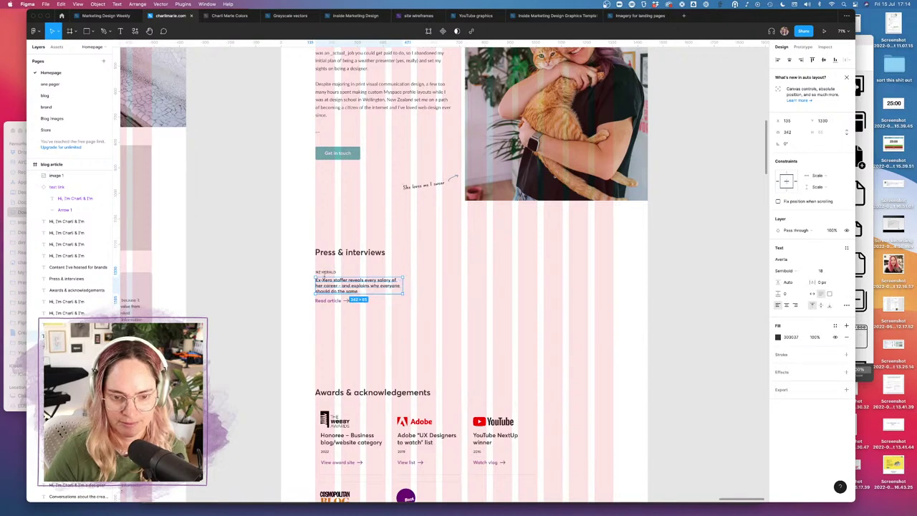
pyautogui.click(331, 301)
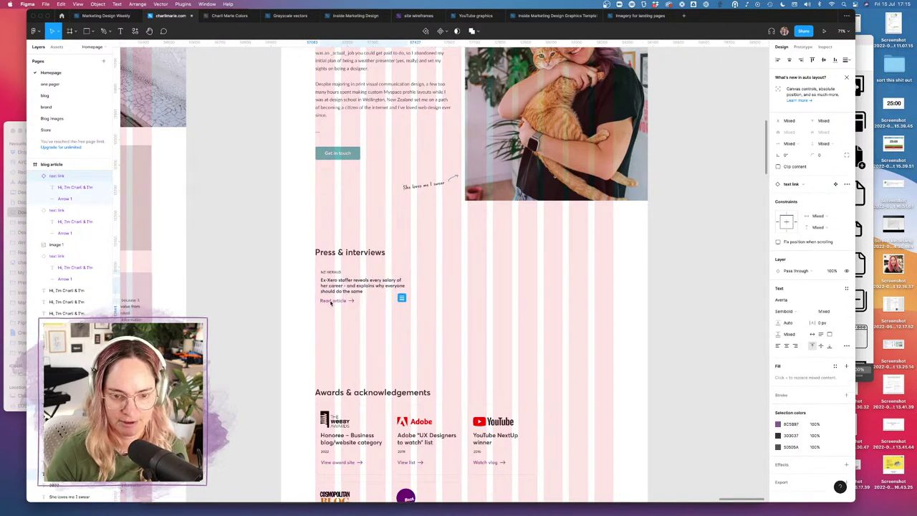
pyautogui.moveTo(331, 301); pyautogui.dragTo(411, 269)
pyautogui.press('r')
pyautogui.press('super+alt+v')
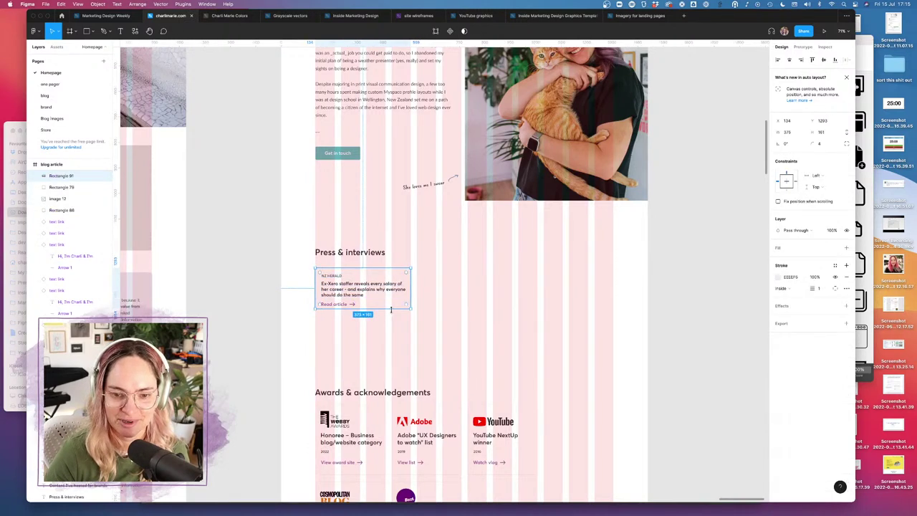
pyautogui.click(471, 332)
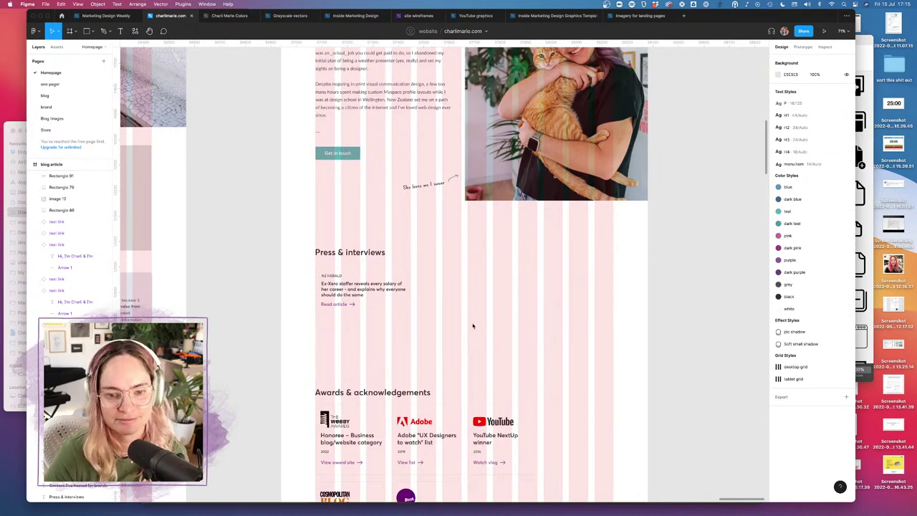
# - Bring the Ulysses Site copy notes to the front
pyautogui.scroll(5, 415, 272)
pyautogui.moveTo(141, 512)
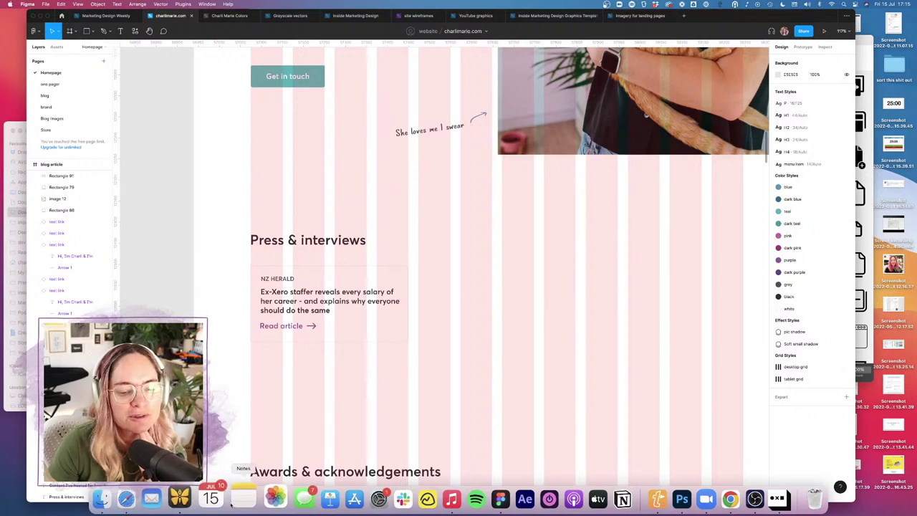
pyautogui.click(192, 494)
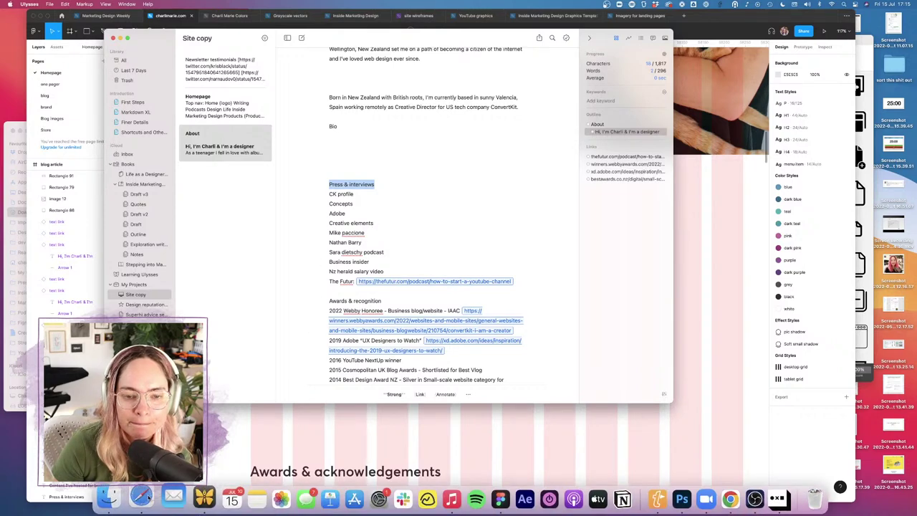
# - Duplicate the NZ Herald article card to the right to form a row of three
pyautogui.click(301, 423)
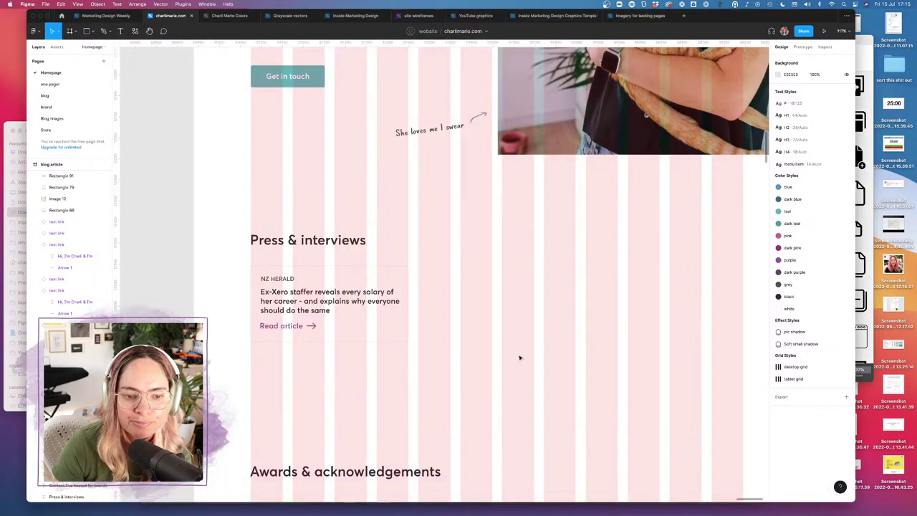
pyautogui.moveTo(242, 269); pyautogui.dragTo(375, 348)
pyautogui.click(229, 264)
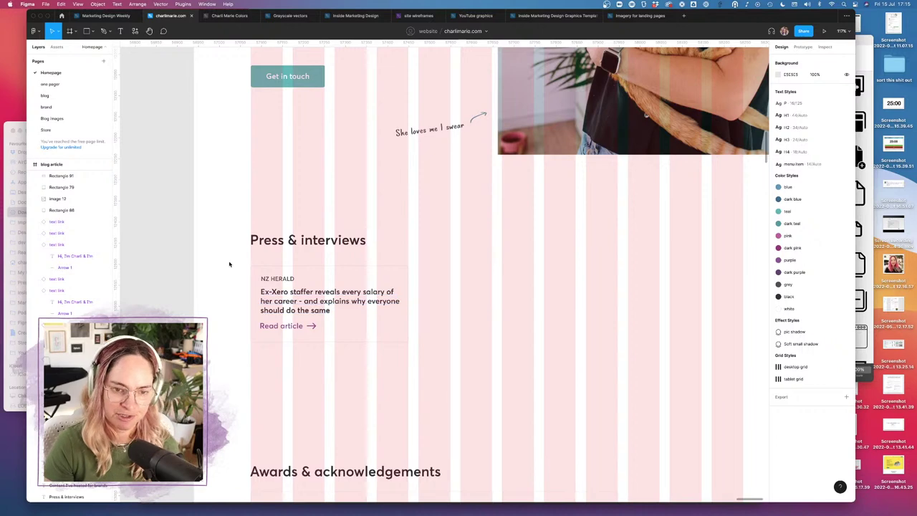
pyautogui.moveTo(229, 265); pyautogui.dragTo(374, 360)
pyautogui.moveTo(284, 302); pyautogui.dragTo(609, 303)
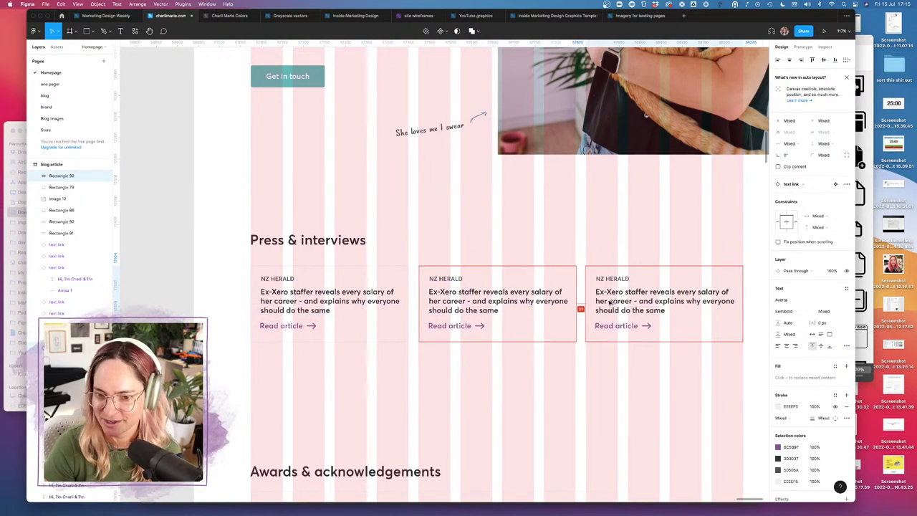
pyautogui.click(516, 397)
# - Copy the row of three cards below as a second row
pyautogui.scroll(-2, 397, 245)
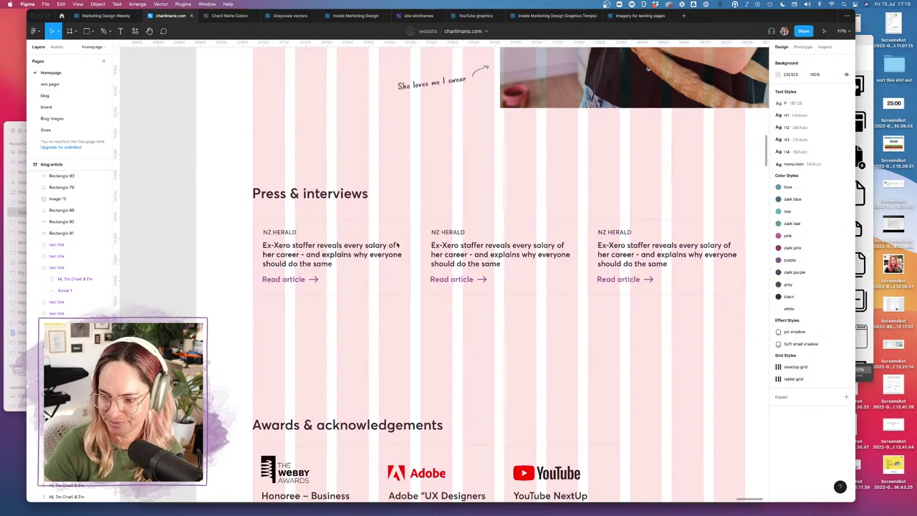
pyautogui.moveTo(247, 223); pyautogui.dragTo(708, 313)
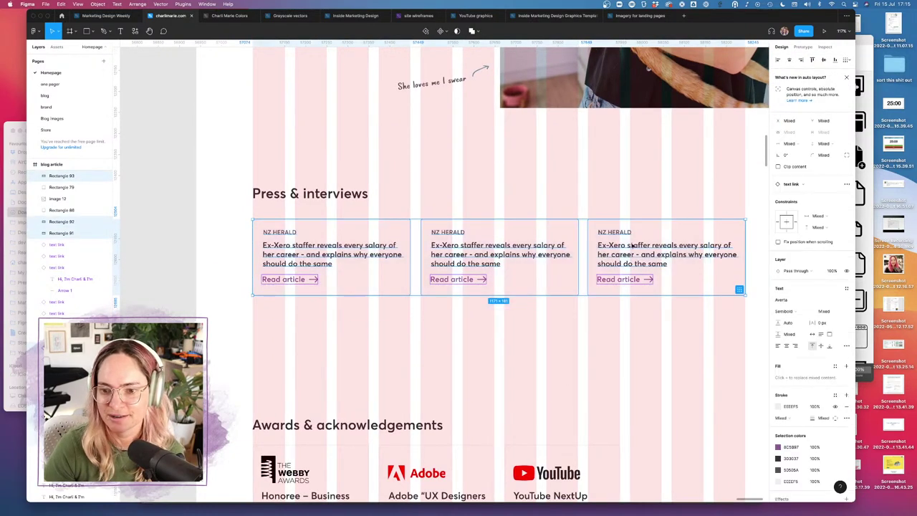
pyautogui.keyDown('alt'); pyautogui.moveTo(636, 247); pyautogui.dragTo(637, 333); pyautogui.keyUp('alt')
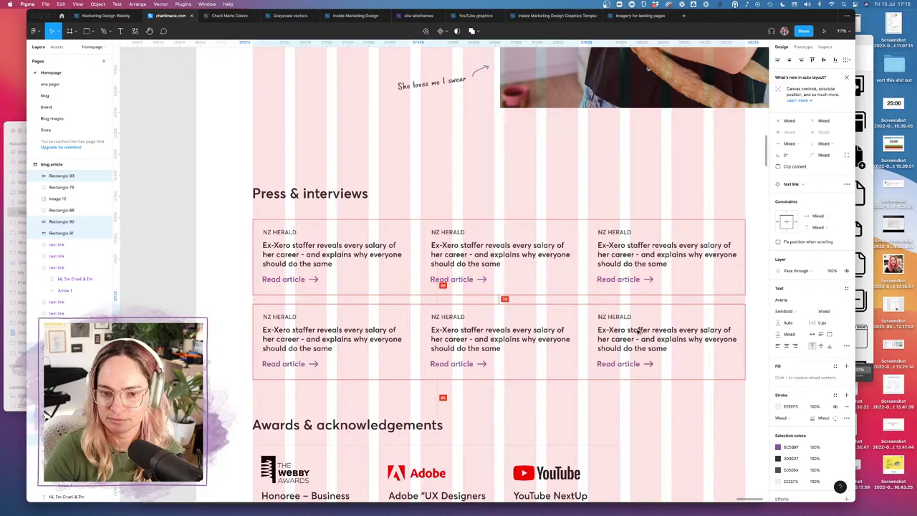
pyautogui.click(629, 408)
# - Hide the layout grids and review the finished six-card section
pyautogui.scroll(-5, 601, 402)
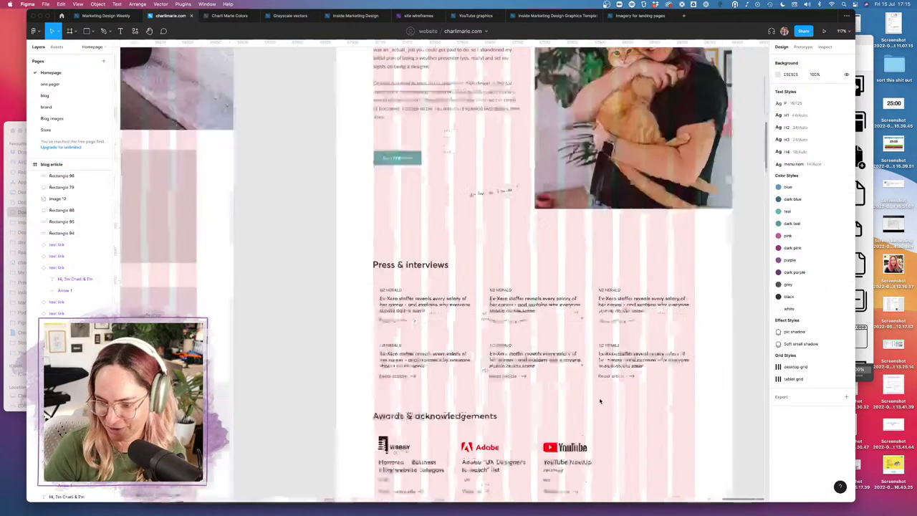
pyautogui.scroll(2, 600, 399)
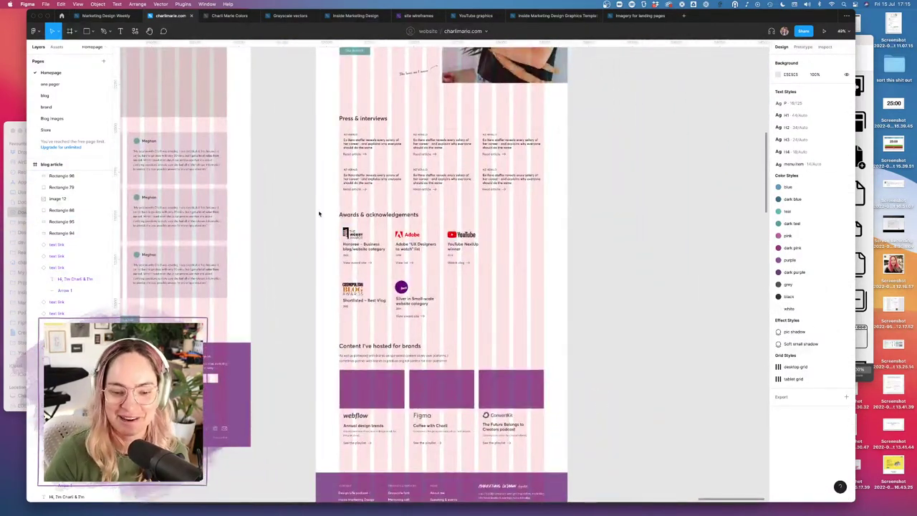
pyautogui.moveTo(317, 210); pyautogui.dragTo(563, 463)
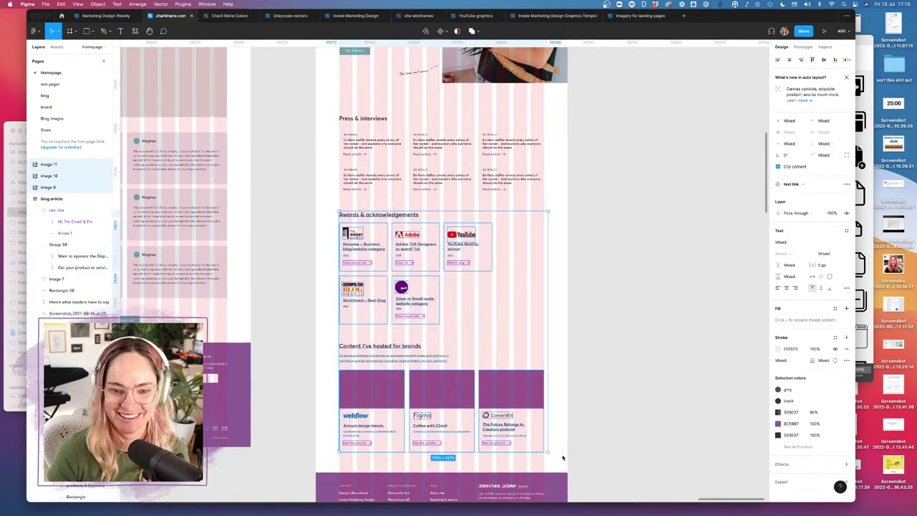
pyautogui.click(614, 328)
pyautogui.hotkey('ctrl', 'g')
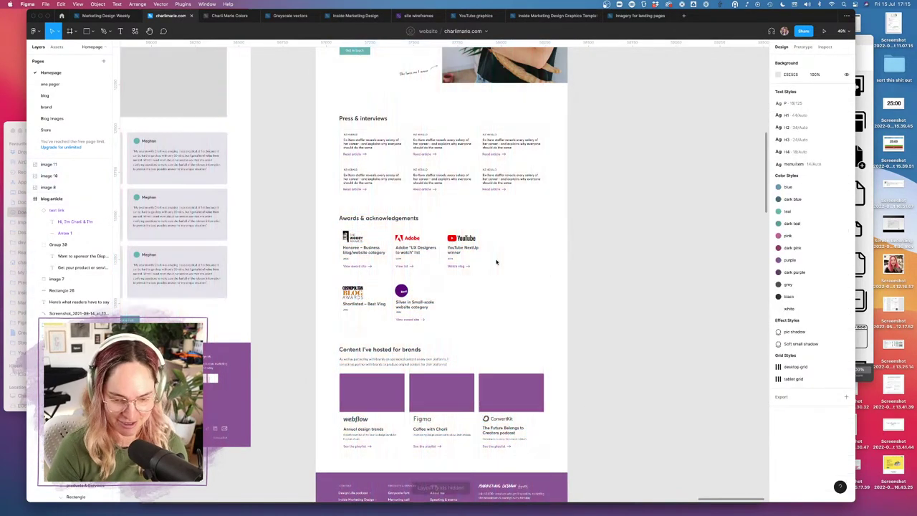
pyautogui.scroll(5, 442, 208)
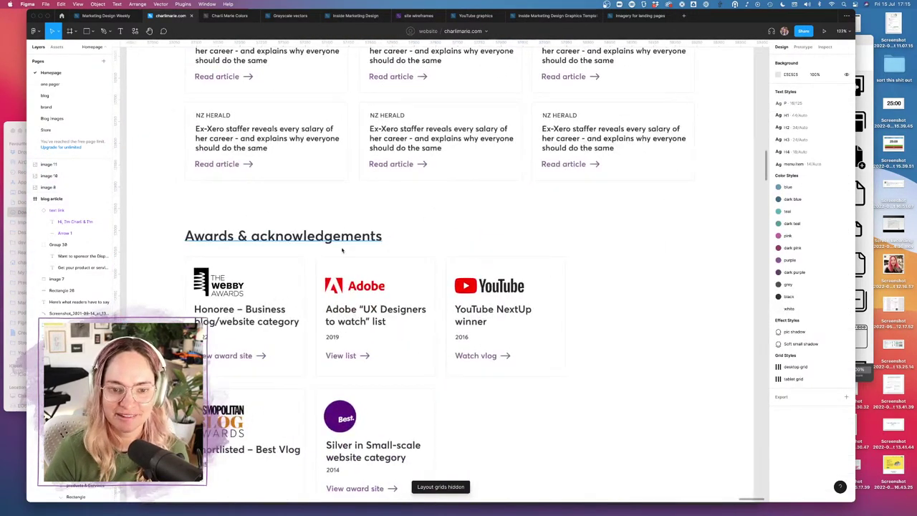
pyautogui.scroll(-8, 585, 275)
pyautogui.scroll(15, 557, 212)
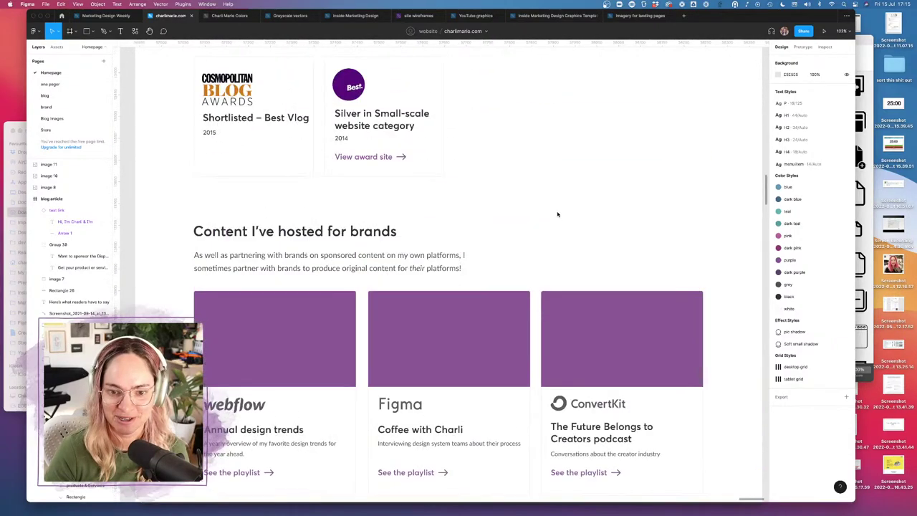
# - Lengthen the last blog article frame downward, then switch to the NZ Herald article in Safari
pyautogui.scroll(-5, 557, 213)
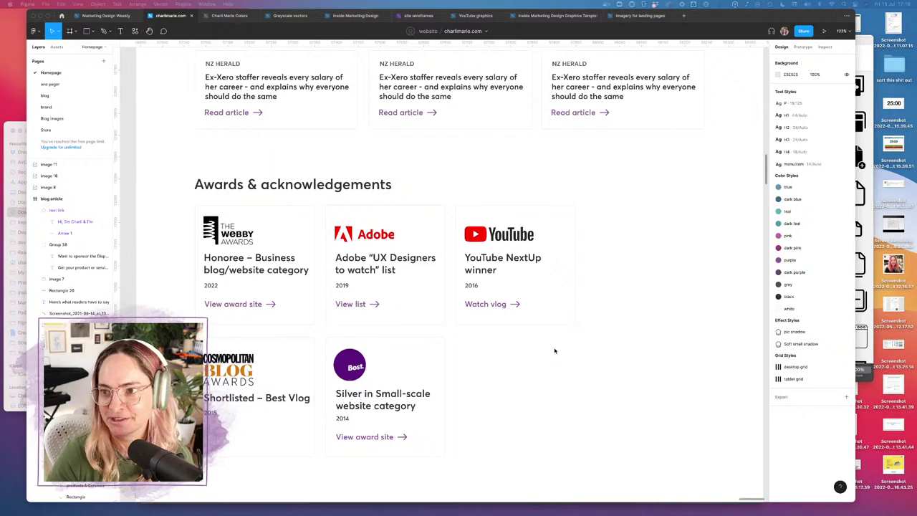
pyautogui.scroll(-5, 583, 342)
pyautogui.scroll(-10, 582, 341)
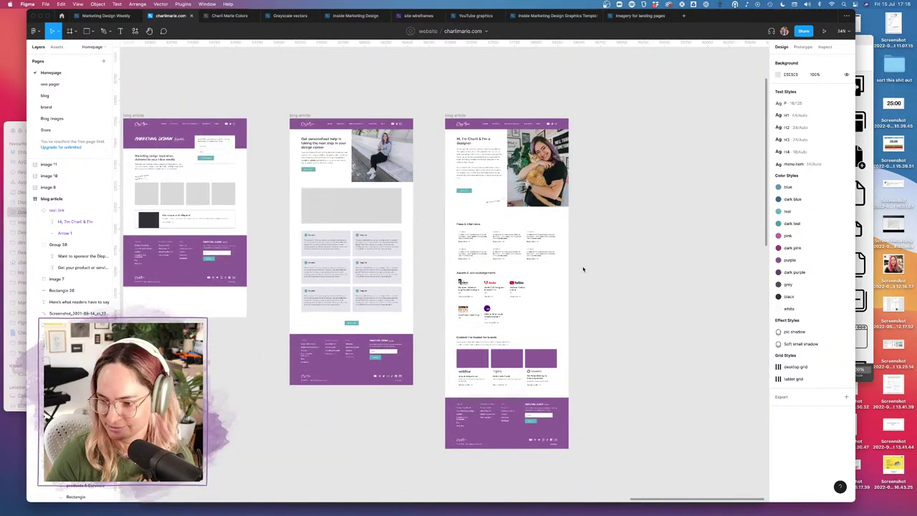
pyautogui.scroll(-8, 583, 266)
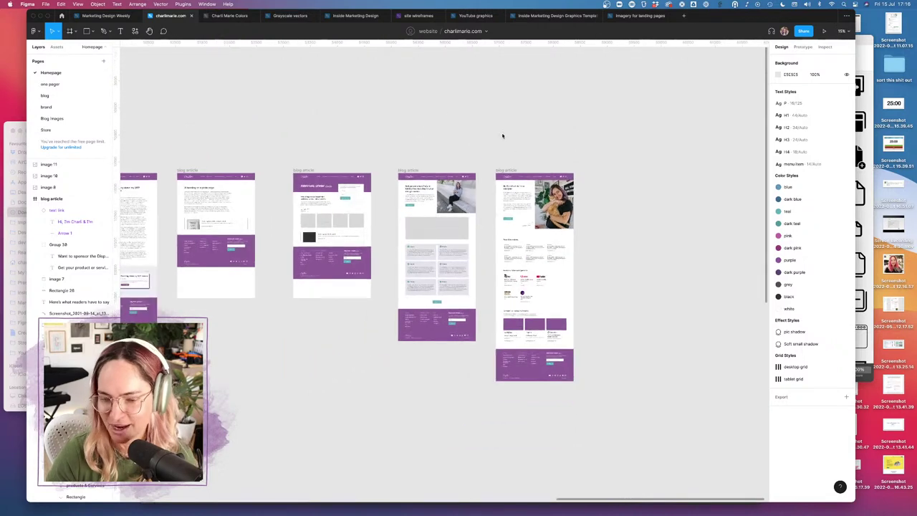
pyautogui.click(512, 171)
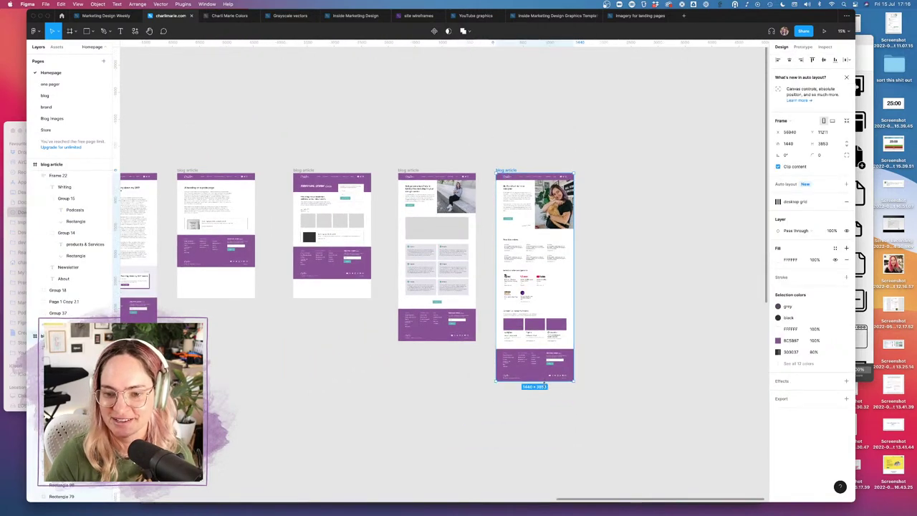
pyautogui.moveTo(548, 380); pyautogui.dragTo(548, 419)
pyautogui.moveTo(595, 389); pyautogui.dragTo(513, 290)
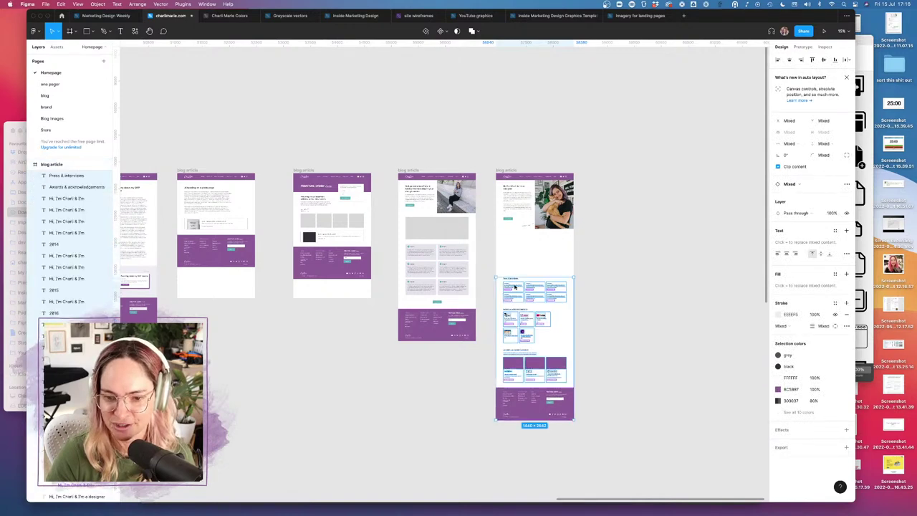
pyautogui.click(138, 508)
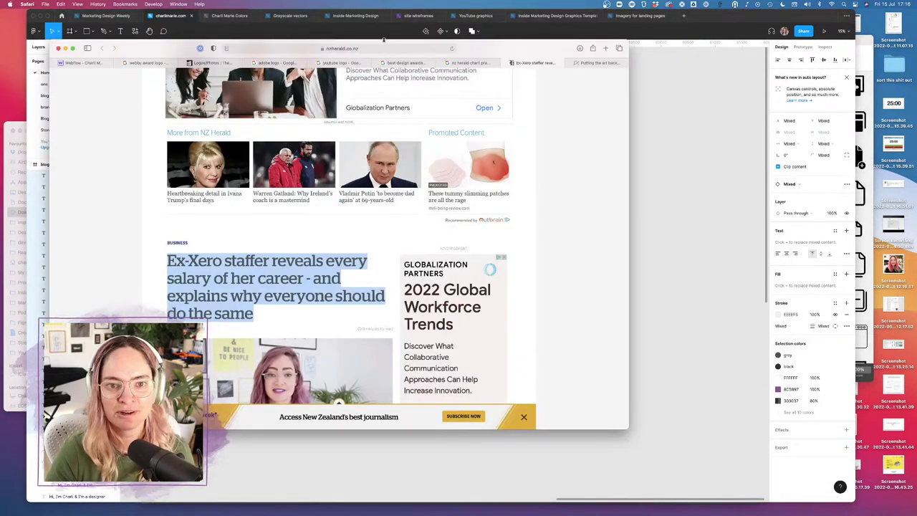
# - Visit the creator's personal website and scroll through its About Me page
pyautogui.click(383, 47)
pyautogui.write('nathanb')
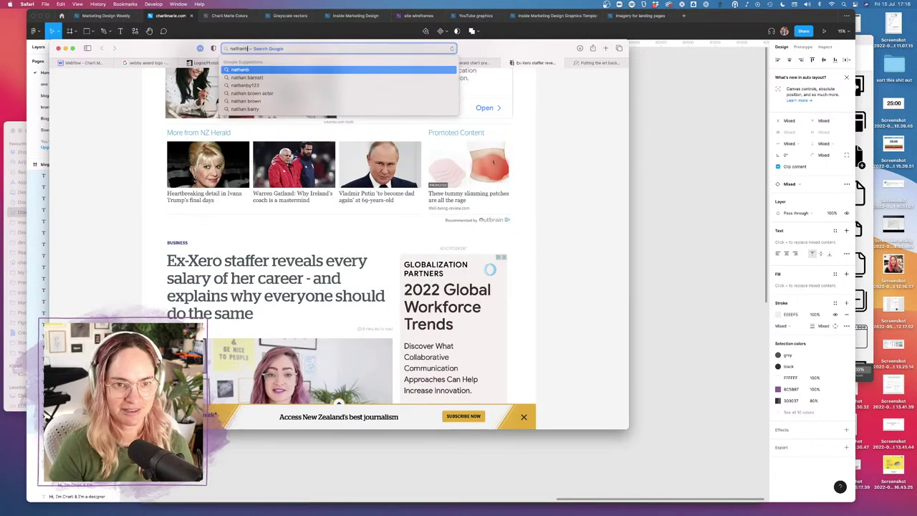
pyautogui.write('arry')
pyautogui.press('Return')
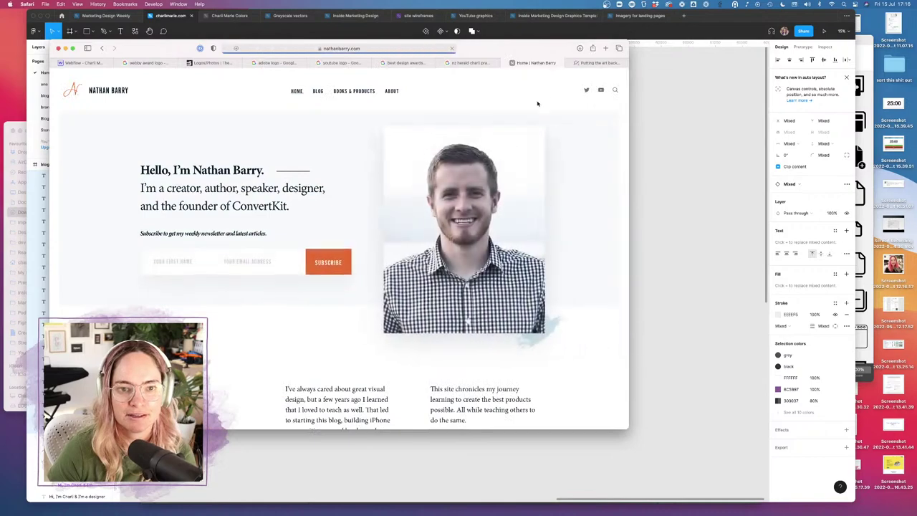
pyautogui.click(391, 91)
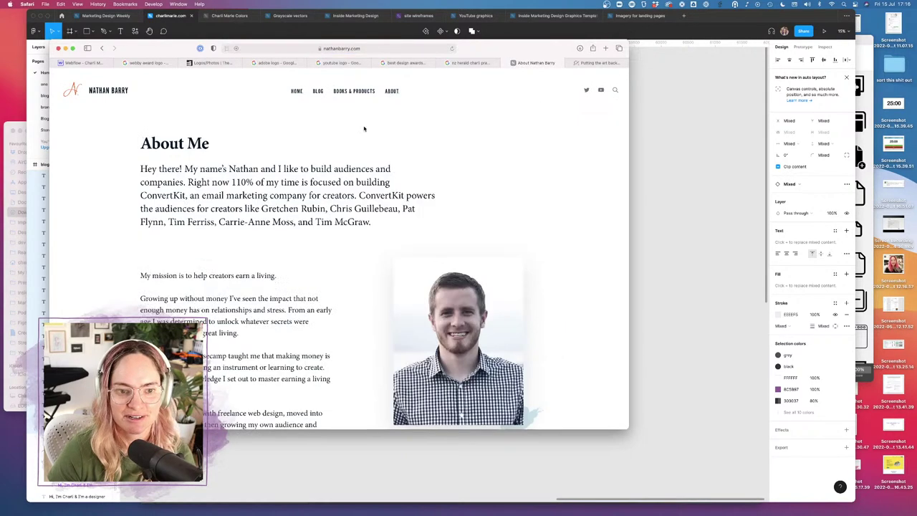
pyautogui.scroll(-6, 371, 334)
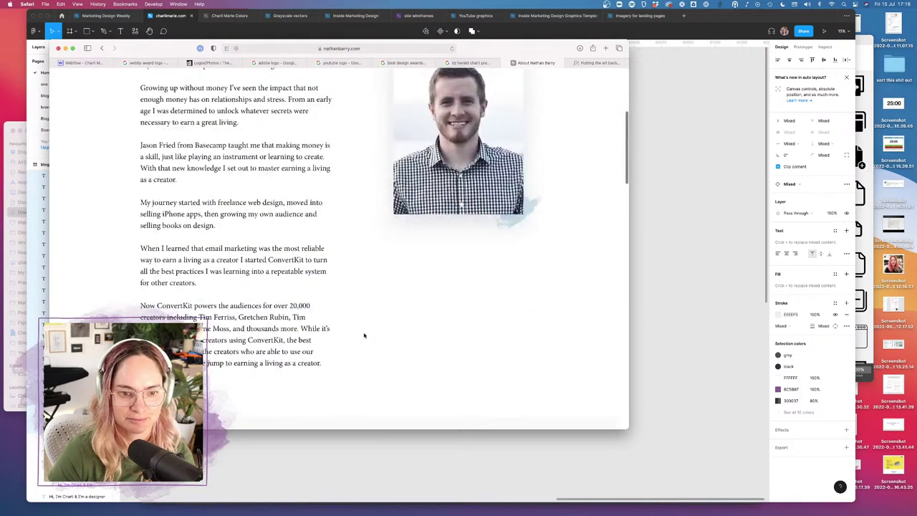
pyautogui.scroll(-15, 364, 334)
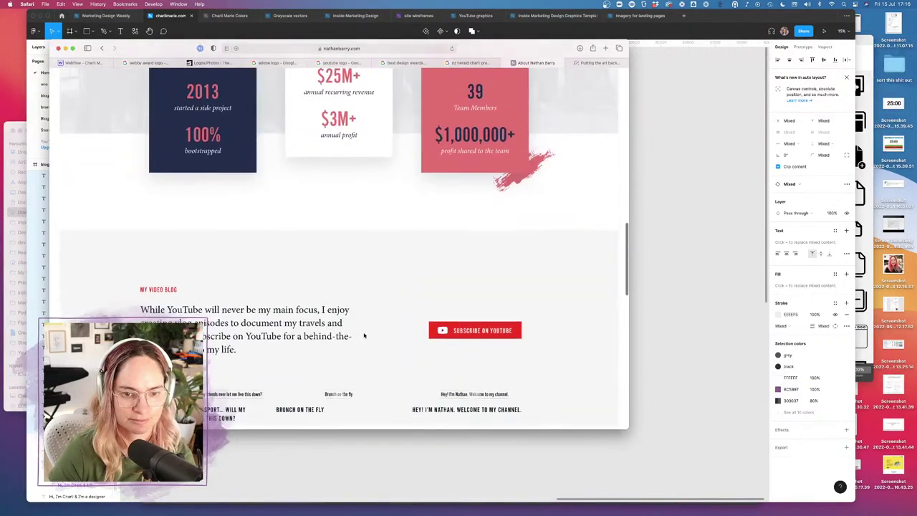
pyautogui.scroll(-15, 364, 335)
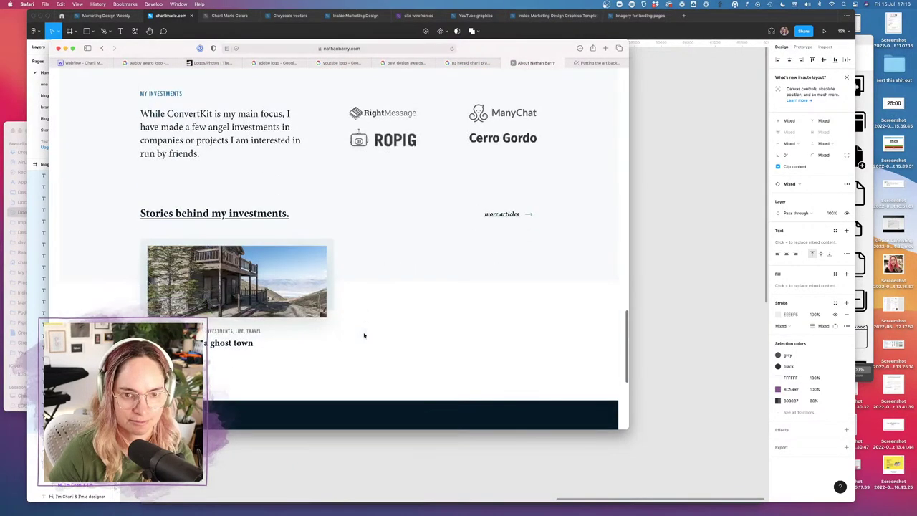
pyautogui.scroll(-1, 364, 335)
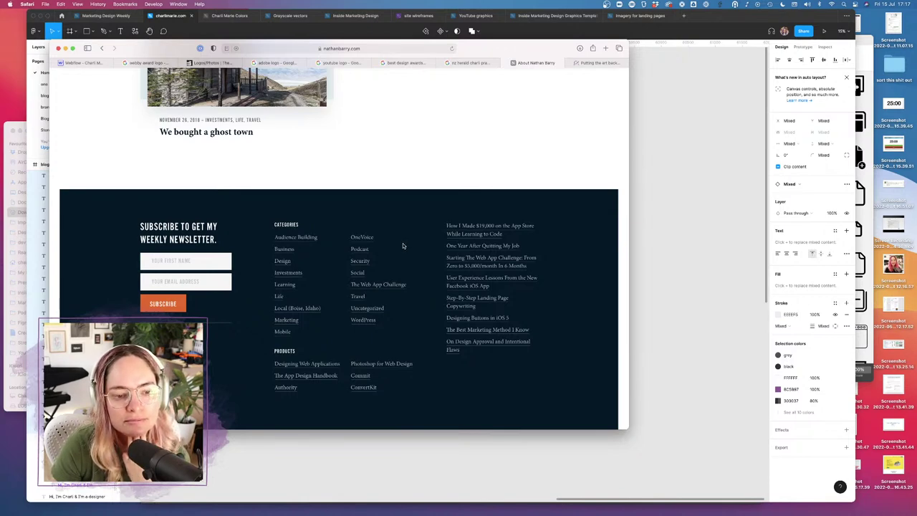
pyautogui.scroll(20, 402, 246)
# - Check the About page photo options, briefly return to Figma, then bring Safari back in front
pyautogui.rightClick(402, 245)
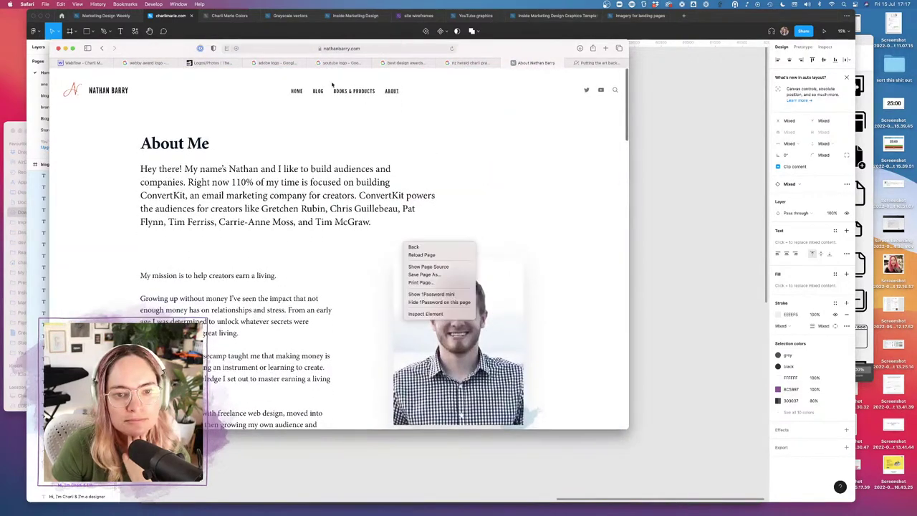
pyautogui.click(477, 127)
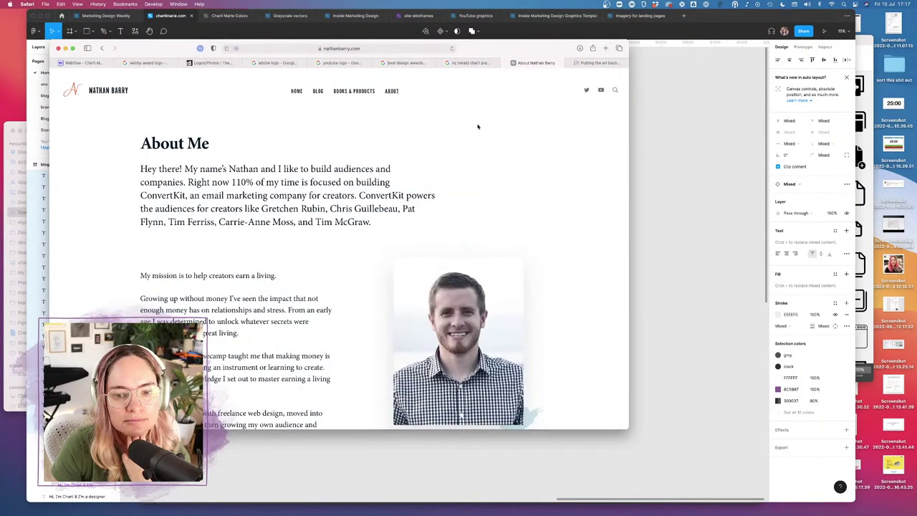
pyautogui.click(699, 198)
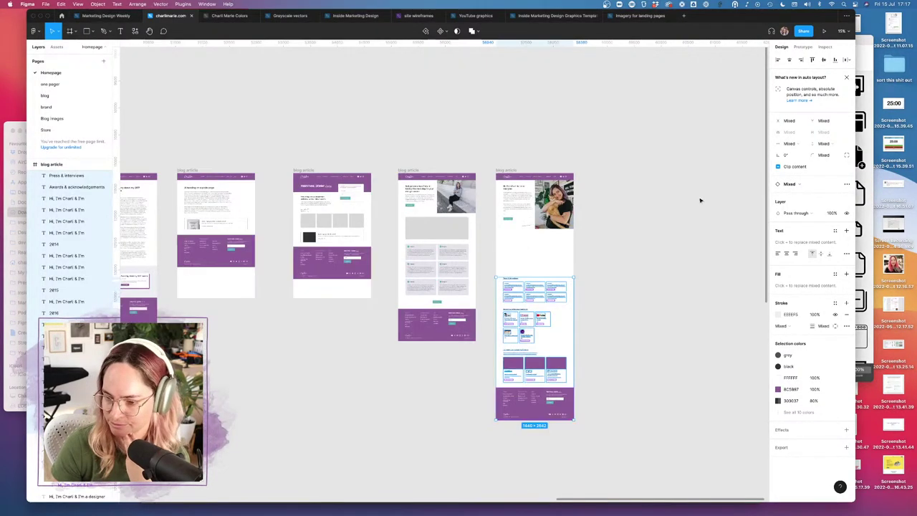
pyautogui.click(642, 240)
pyautogui.scroll(5, 569, 195)
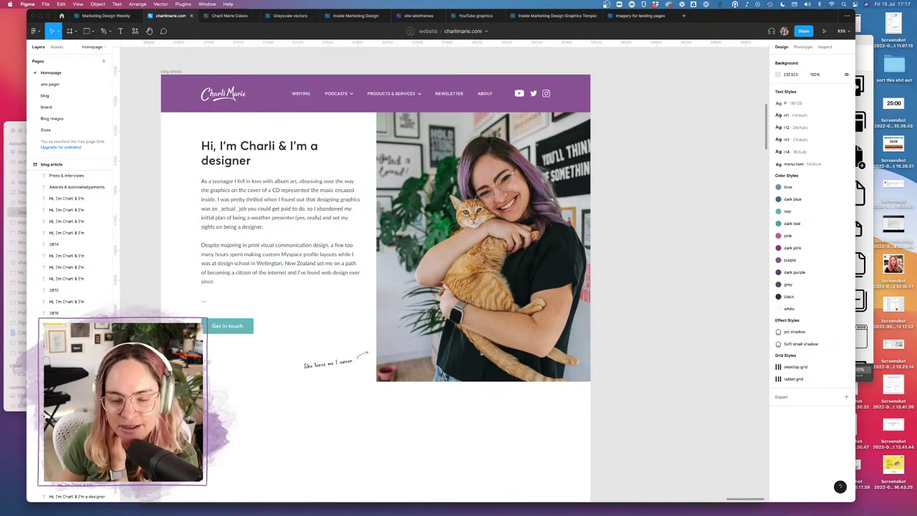
pyautogui.click(204, 497)
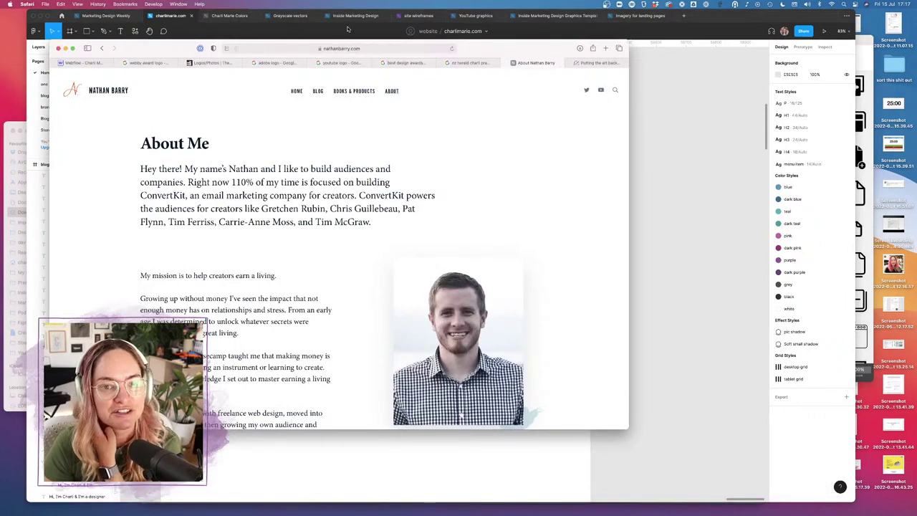
# - Load jessicahische.is in Safari and open the site's About page
pyautogui.click(341, 48)
pyautogui.write('jessic')
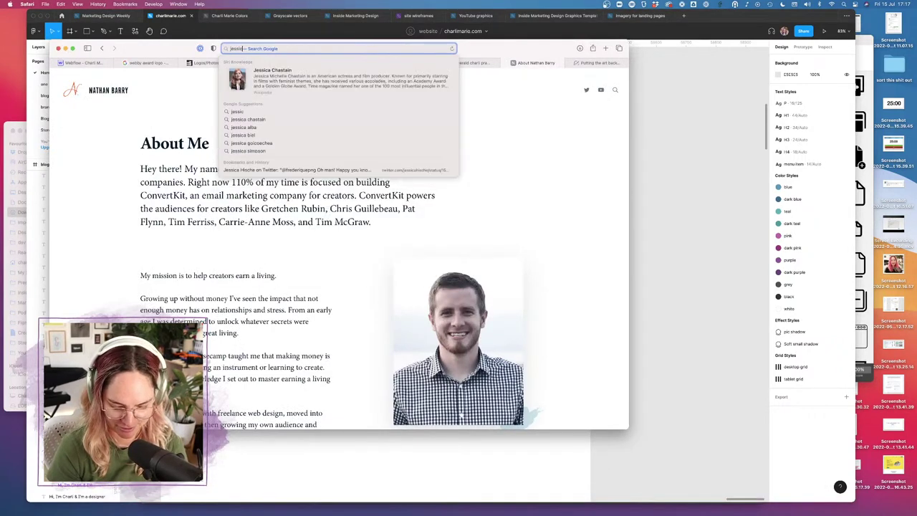
pyautogui.write('ahische')
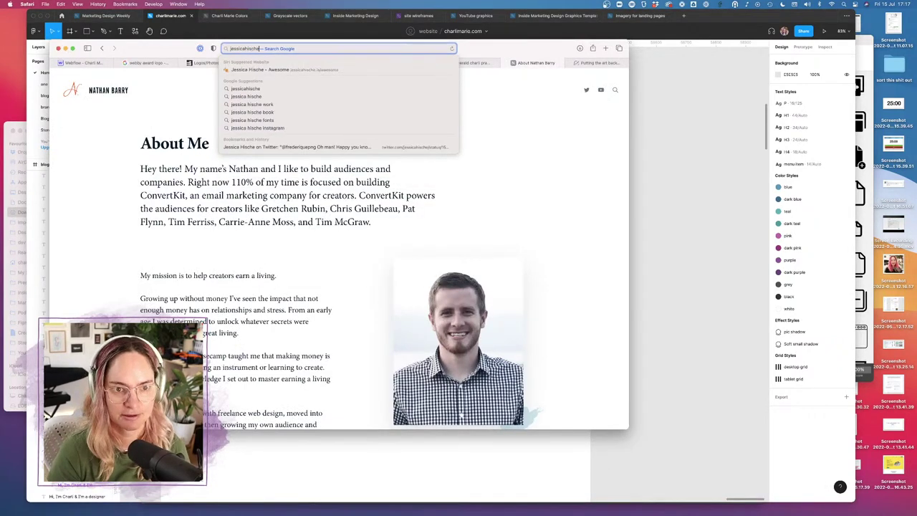
pyautogui.write('.is')
pyautogui.press('Return')
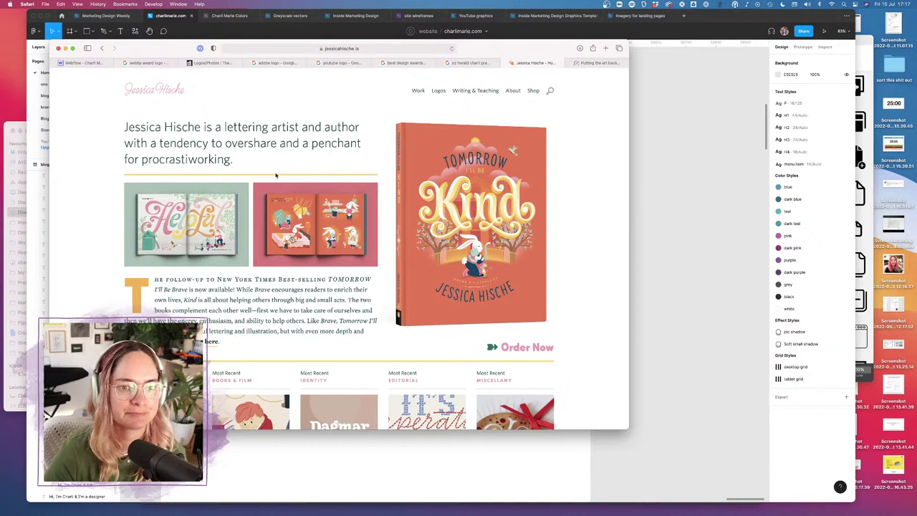
pyautogui.click(514, 92)
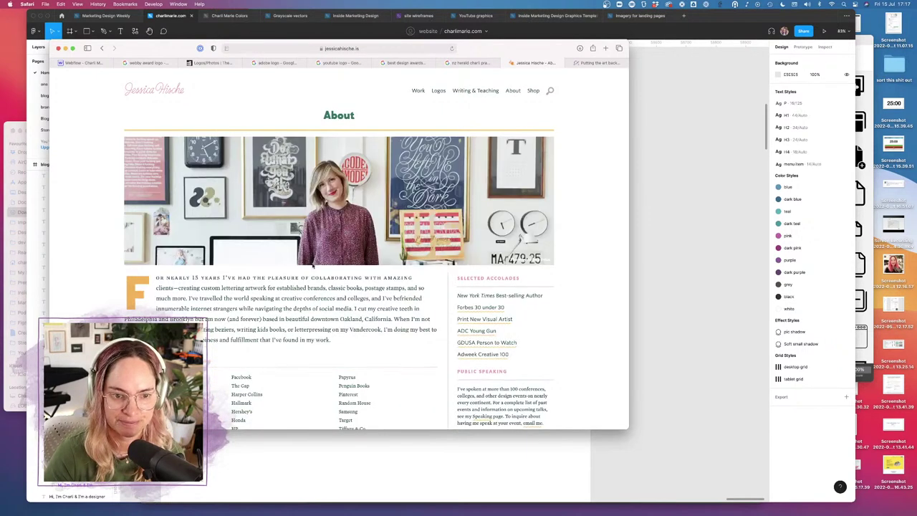
# - Scroll the About page, view the additional interviews page, then go back to About
pyautogui.scroll(-5, 329, 318)
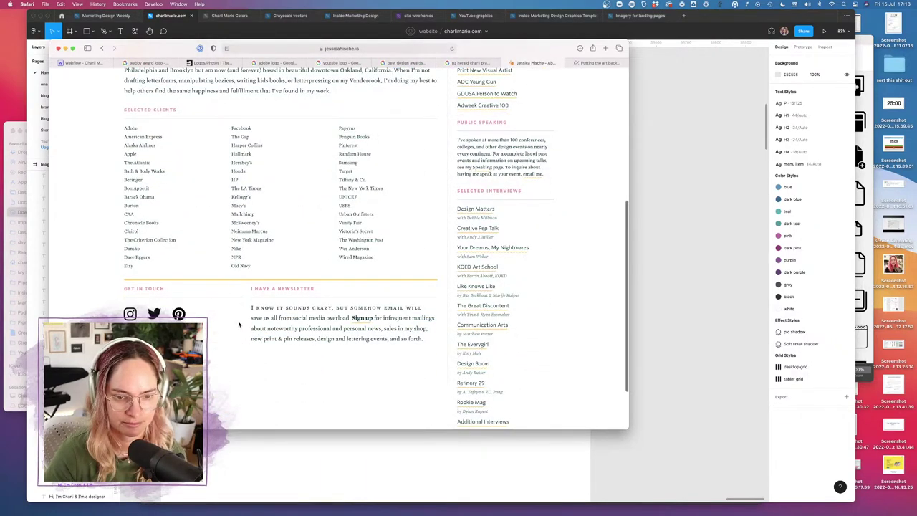
pyautogui.scroll(-2, 240, 324)
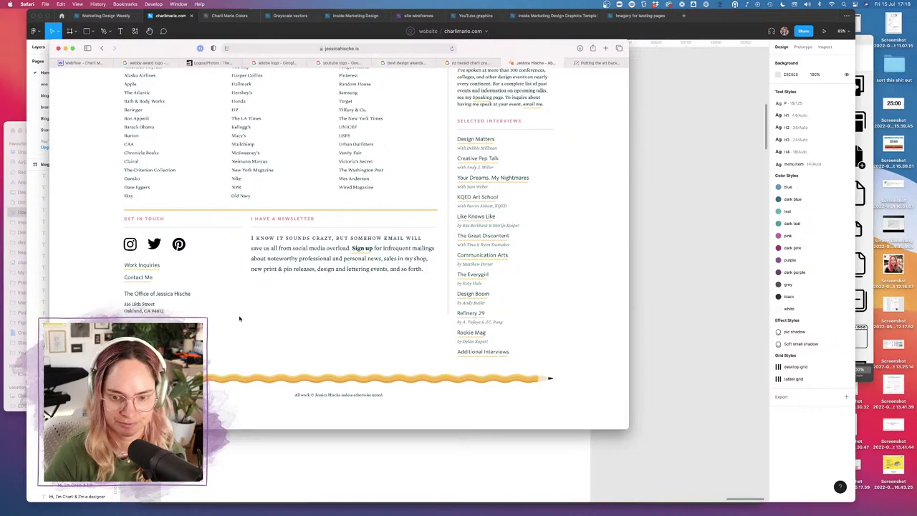
pyautogui.scroll(-1, 239, 318)
pyautogui.scroll(5, 239, 318)
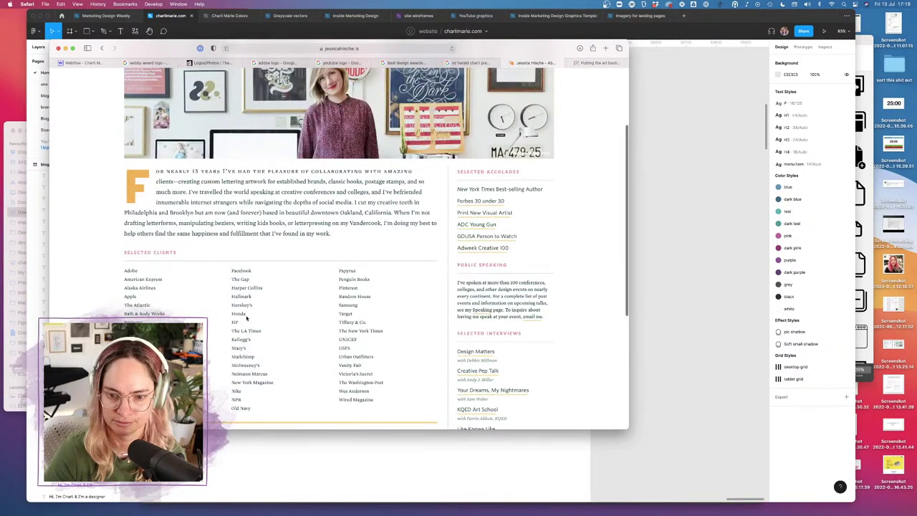
pyautogui.scroll(-5, 454, 298)
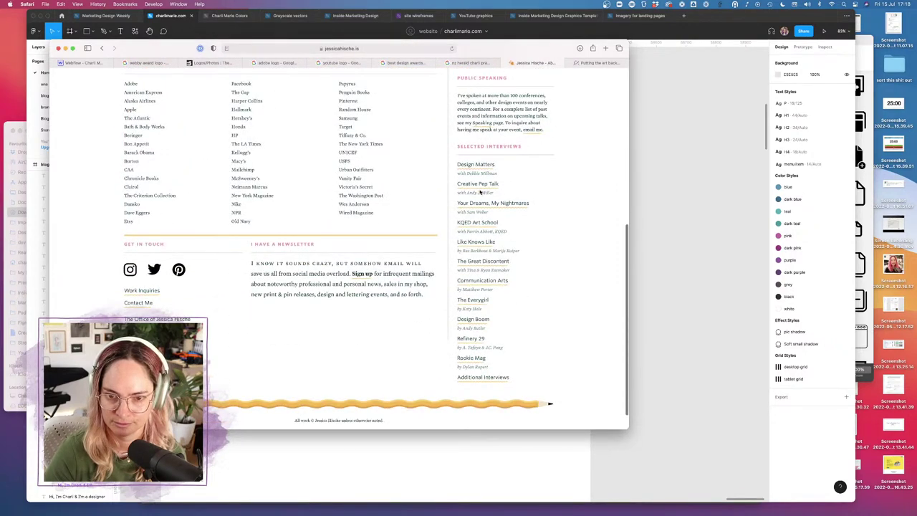
pyautogui.click(477, 378)
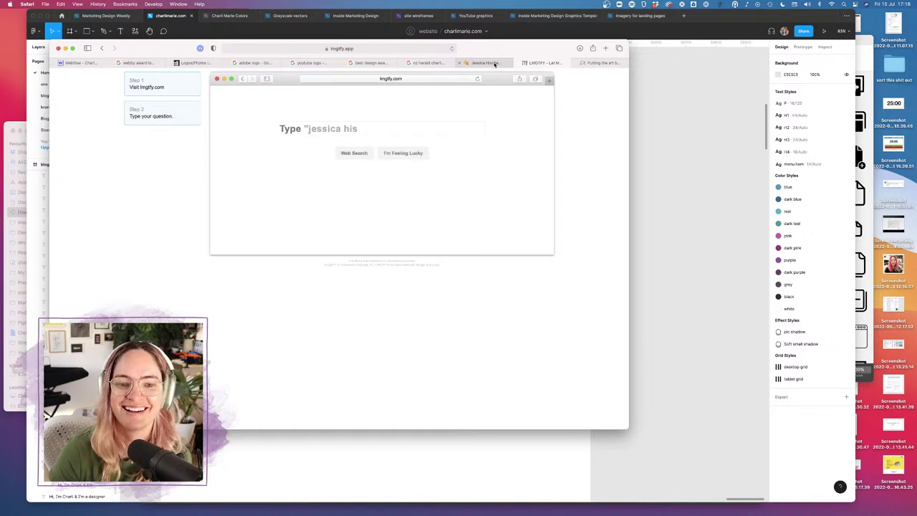
pyautogui.moveTo(494, 64)
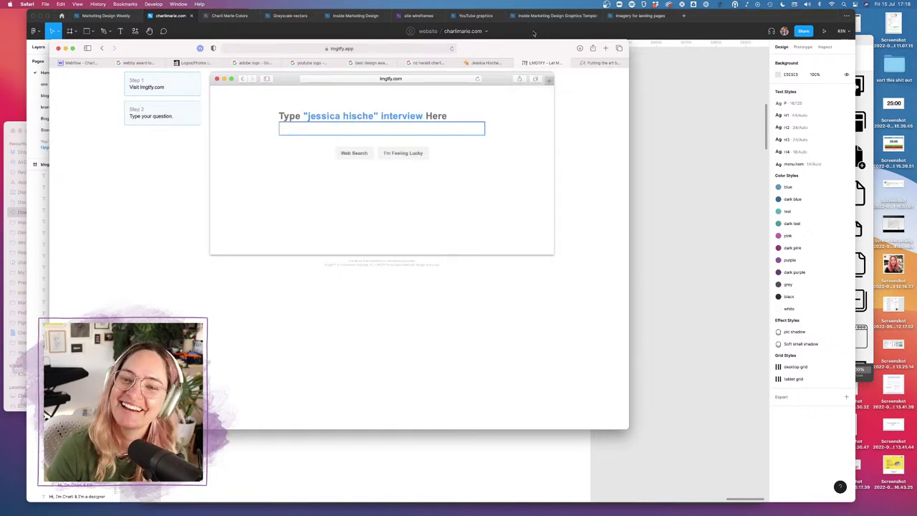
pyautogui.click(494, 64)
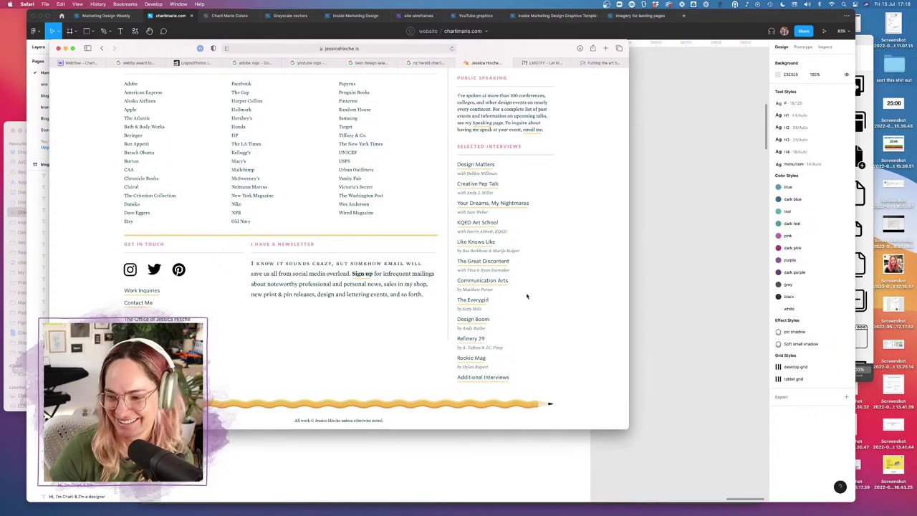
pyautogui.scroll(1, 516, 304)
pyautogui.scroll(2, 525, 292)
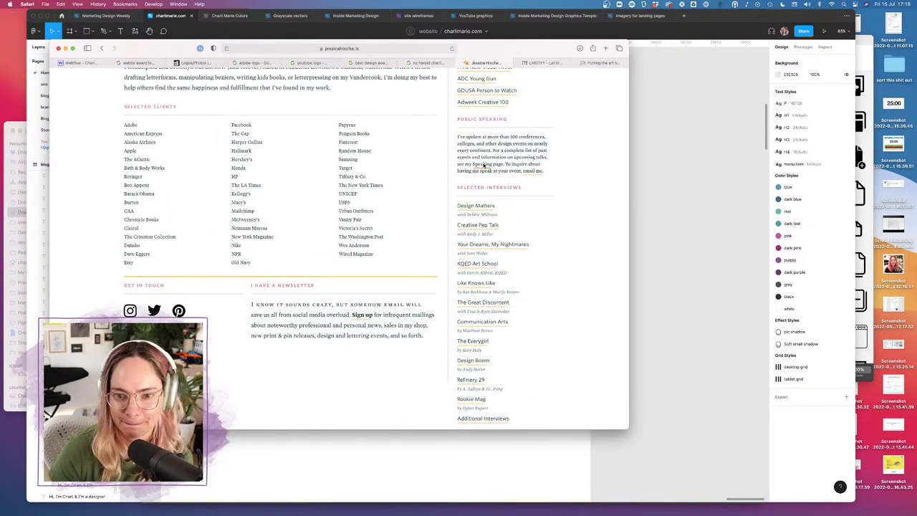
pyautogui.scroll(5, 484, 164)
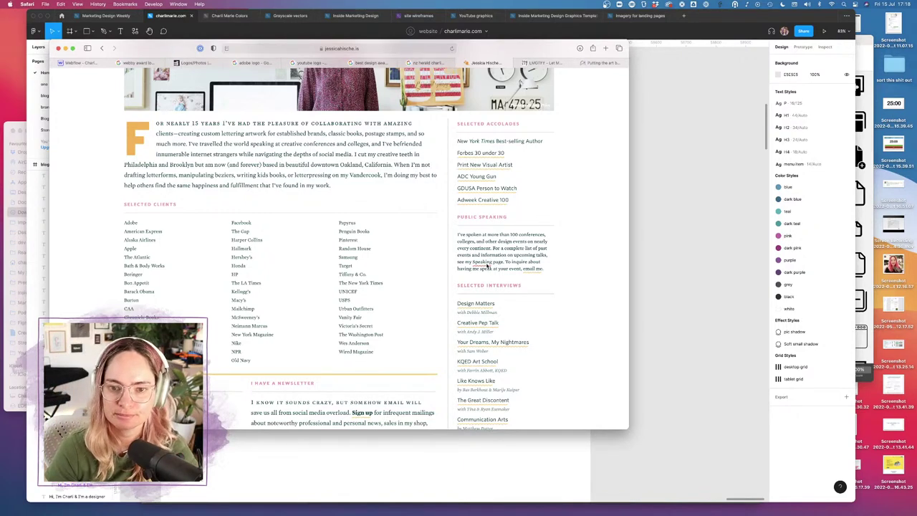
# - Browse the artist's Speaking page
pyautogui.click(487, 266)
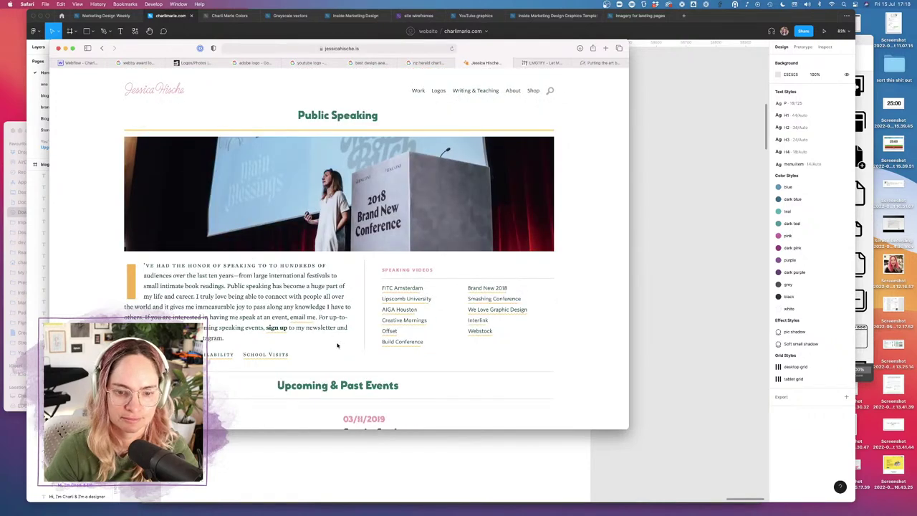
pyautogui.scroll(-5, 338, 344)
pyautogui.scroll(-2, 337, 345)
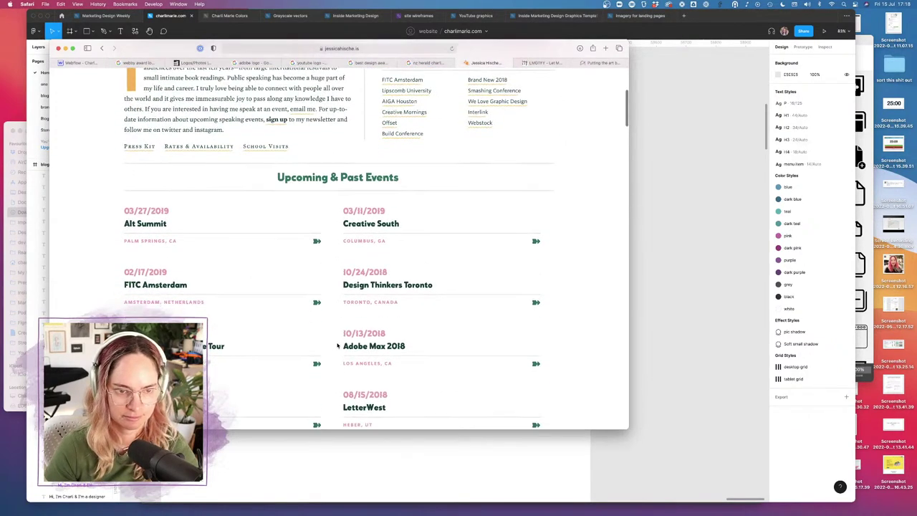
# - Look through the Press Kit page's biography and press photos, then return to Figma
pyautogui.click(141, 148)
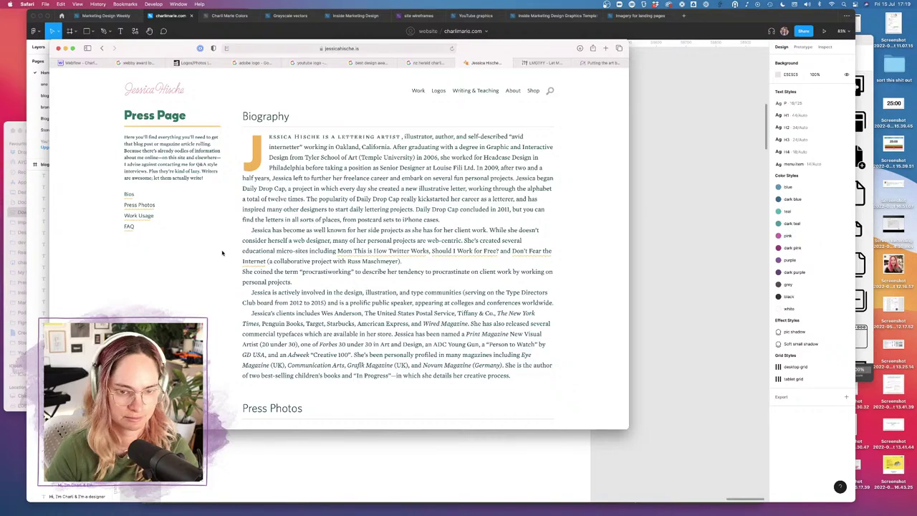
pyautogui.scroll(-8, 222, 253)
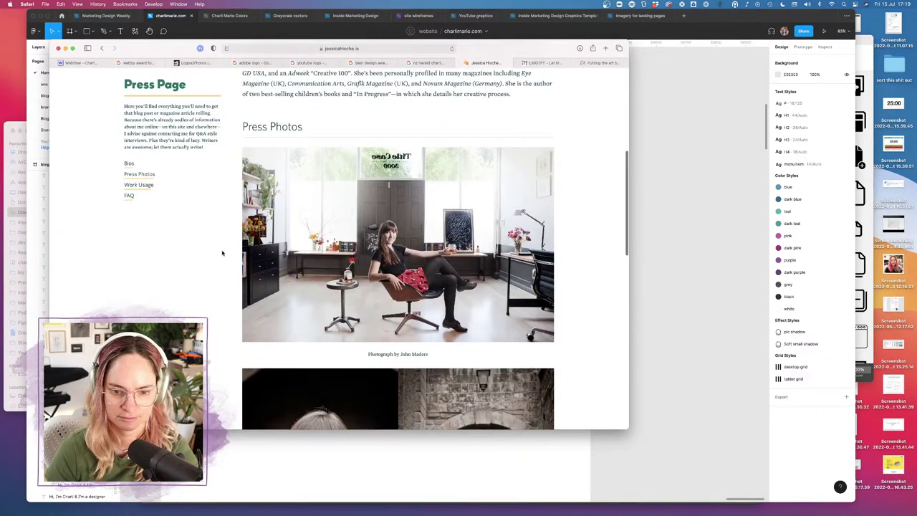
pyautogui.scroll(-5, 222, 252)
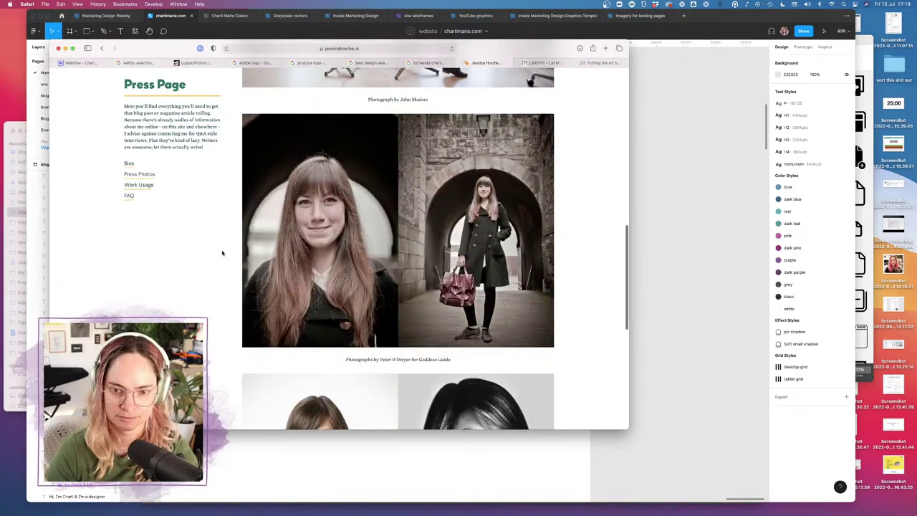
pyautogui.scroll(-8, 222, 252)
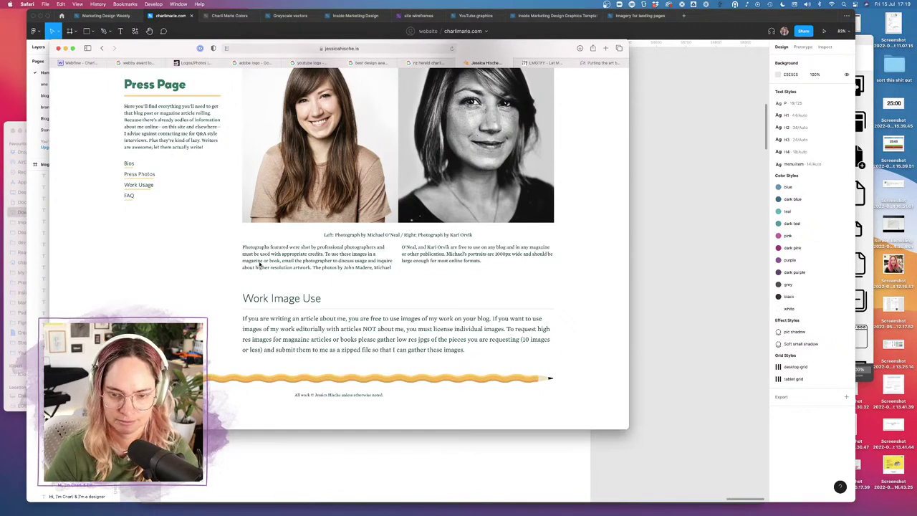
pyautogui.scroll(3, 229, 301)
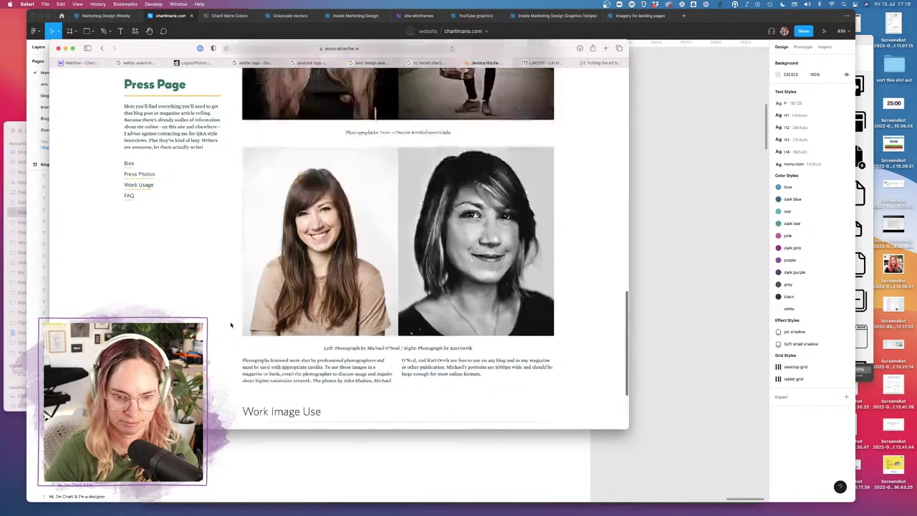
pyautogui.scroll(10, 231, 325)
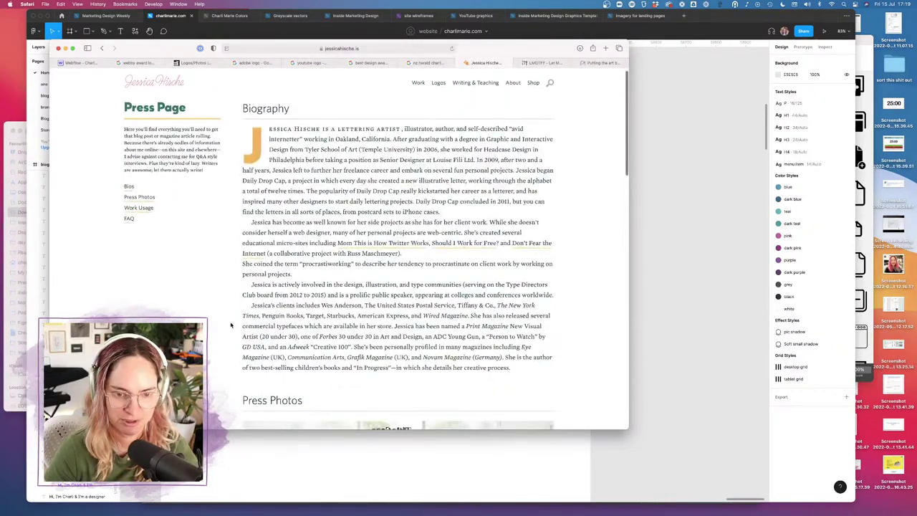
pyautogui.scroll(-15, 229, 323)
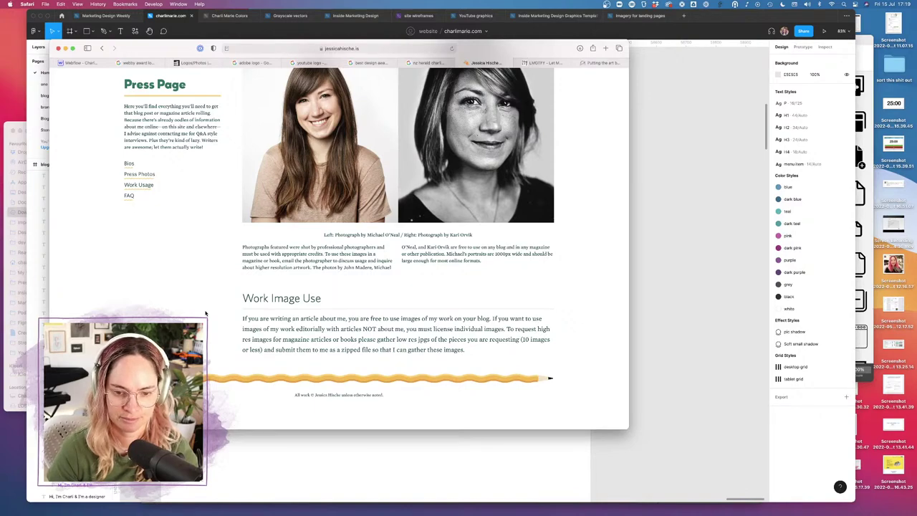
pyautogui.scroll(15, 206, 313)
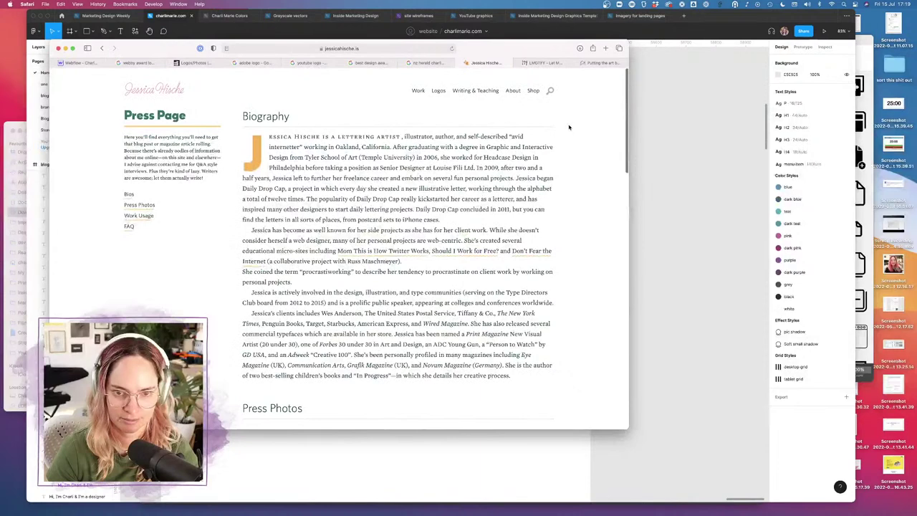
pyautogui.click(681, 170)
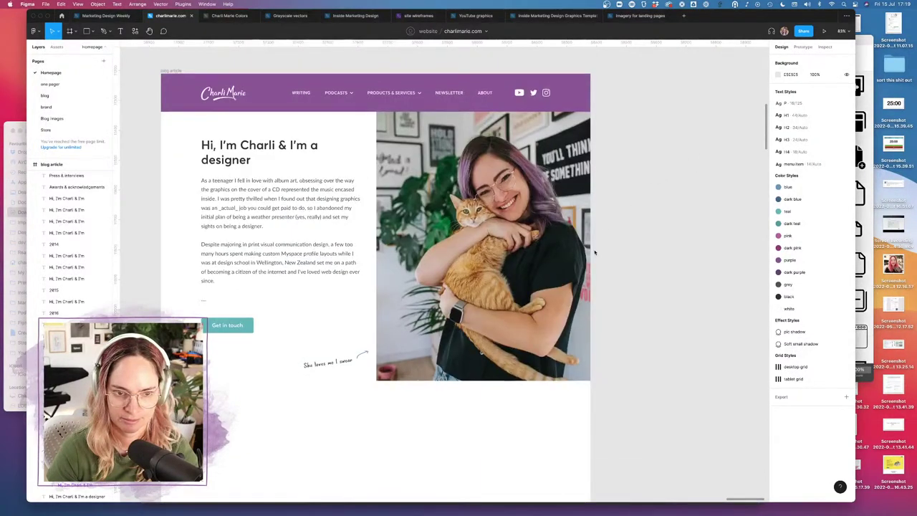
# - Enter the Press & interviews heading text, highlight 'Press &', and exit without changes
pyautogui.scroll(-3, 595, 252)
pyautogui.scroll(-10, 594, 252)
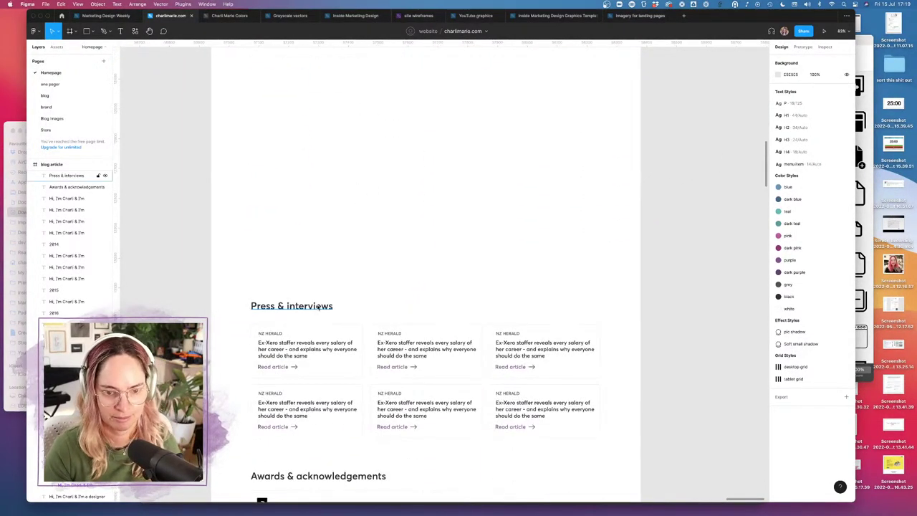
pyautogui.click(318, 307)
pyautogui.click(384, 296)
pyautogui.doubleClick(287, 306)
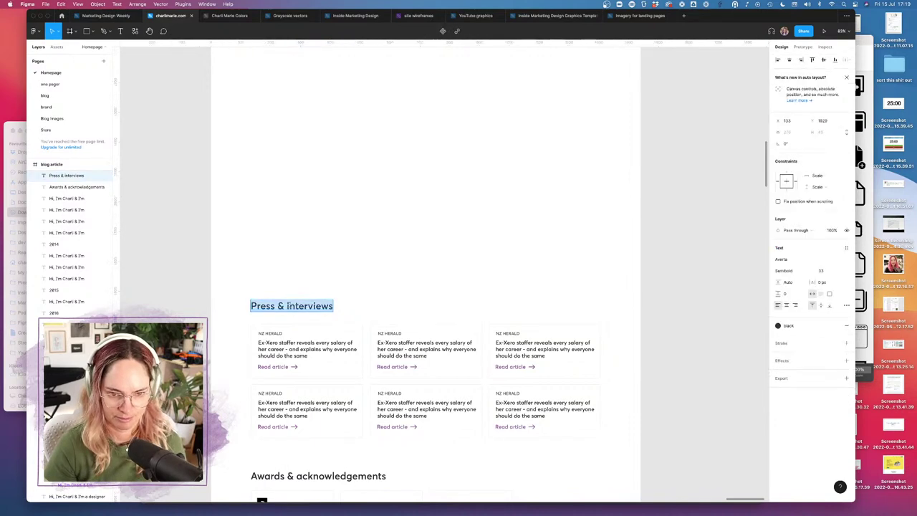
pyautogui.click(284, 305)
pyautogui.moveTo(284, 306); pyautogui.dragTo(249, 306)
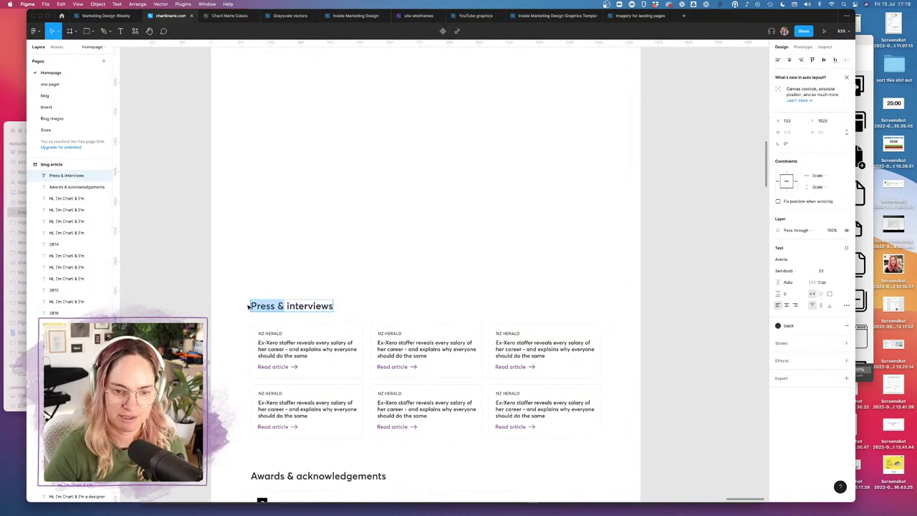
pyautogui.press('Escape')
pyautogui.click(370, 282)
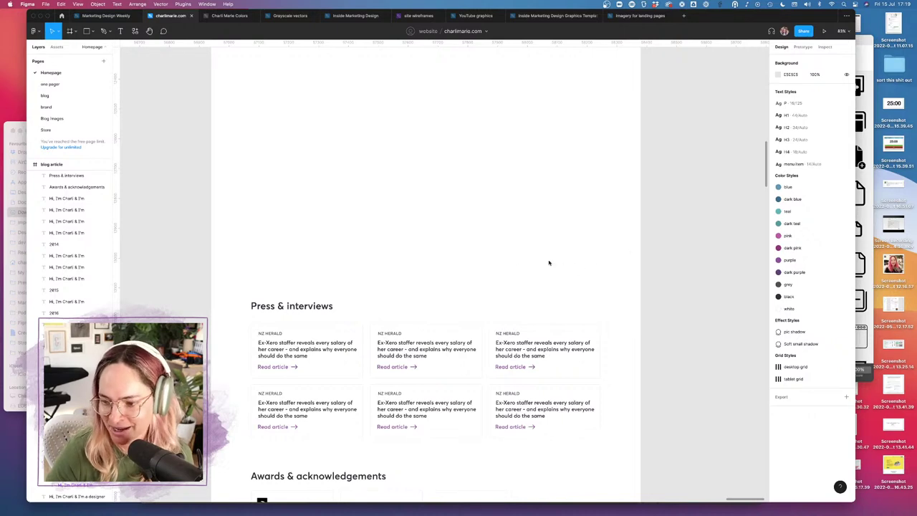
# - Option-drag a copy of the Press & interviews heading up into the empty space
pyautogui.scroll(4, 509, 258)
pyautogui.scroll(-2, 509, 258)
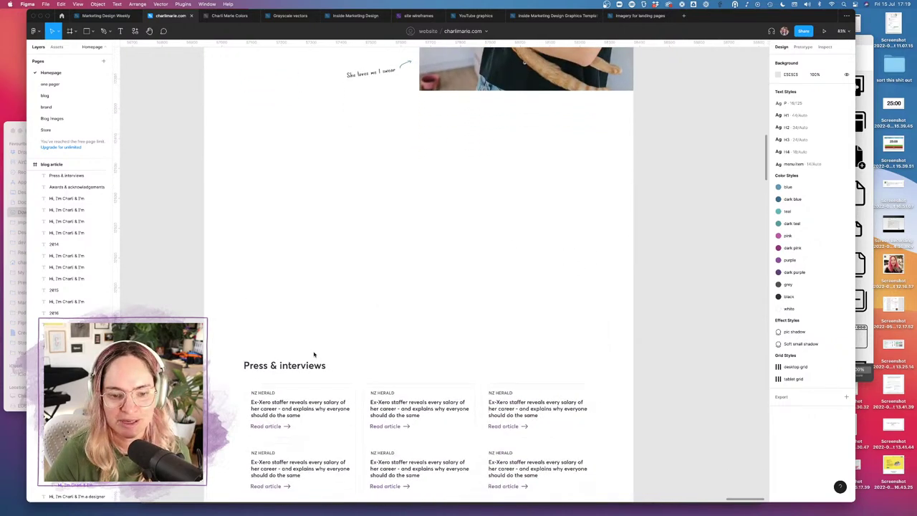
pyautogui.click(313, 364)
pyautogui.moveTo(311, 367); pyautogui.dragTo(332, 141)
# - Drop the heading copy above the press section and retype it as 'Bio'
pyautogui.click(394, 158)
pyautogui.scroll(4, 394, 157)
pyautogui.hscroll(-2, 395, 158)
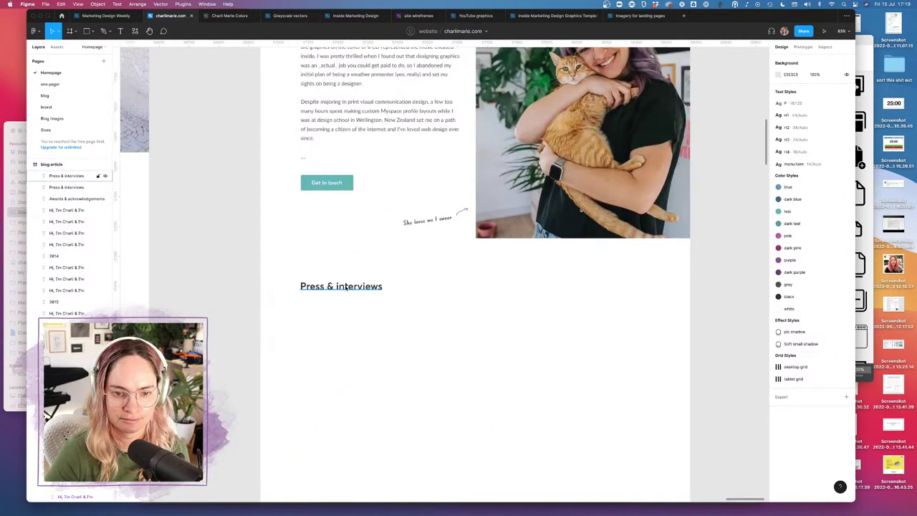
pyautogui.doubleClick(369, 287)
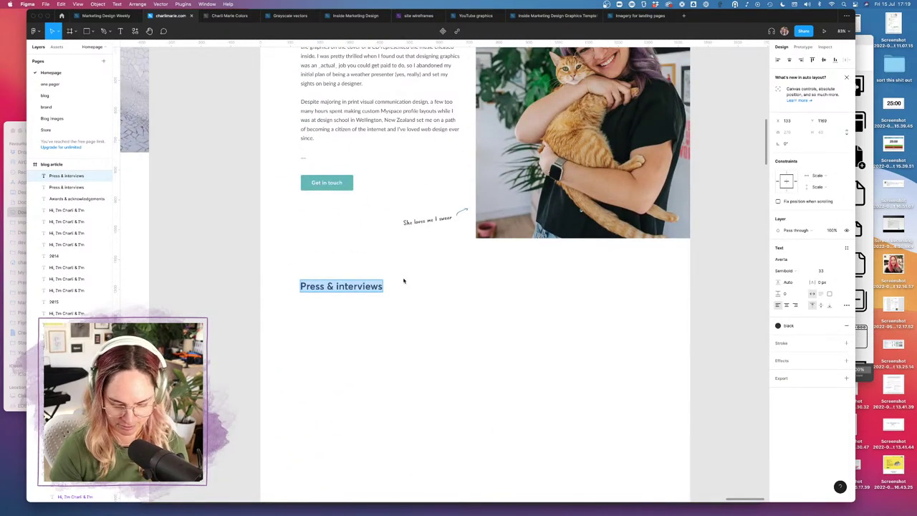
pyautogui.write('Bio')
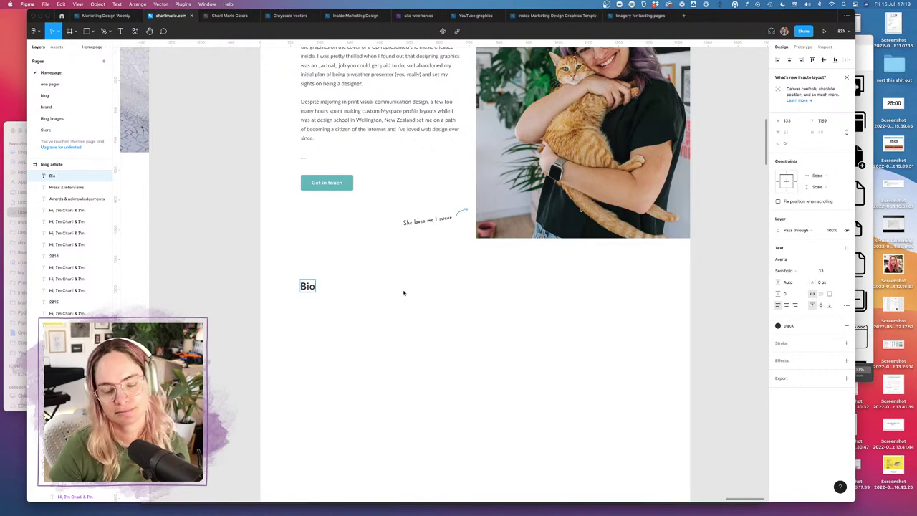
pyautogui.press('Escape')
# - Rewrite the copied heading as 'Bio & Photos'
pyautogui.scroll(2, 403, 293)
pyautogui.hscroll(1, 403, 292)
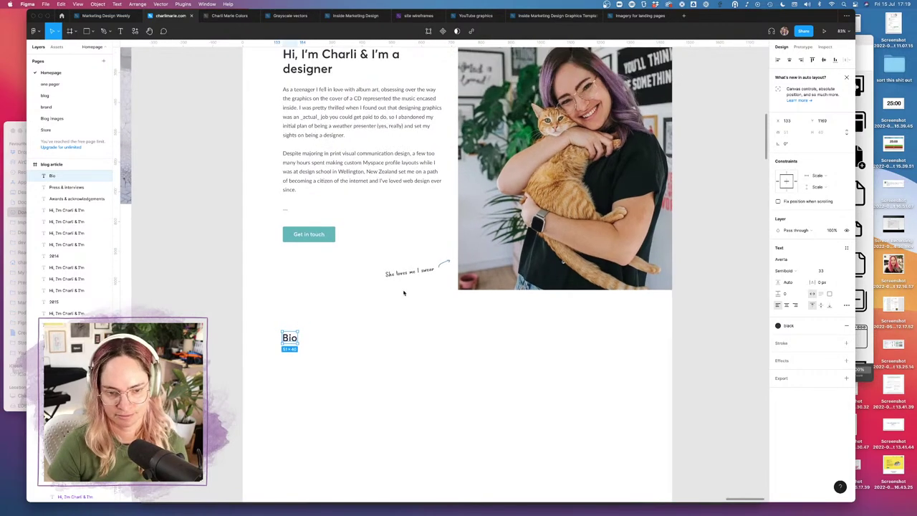
pyautogui.press('Return')
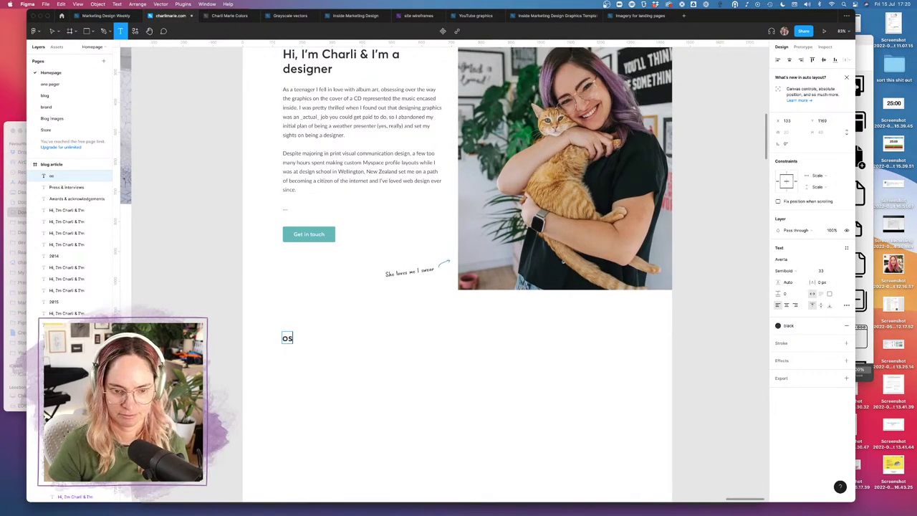
pyautogui.press('BackSpace')
pyautogui.write('Bio &')
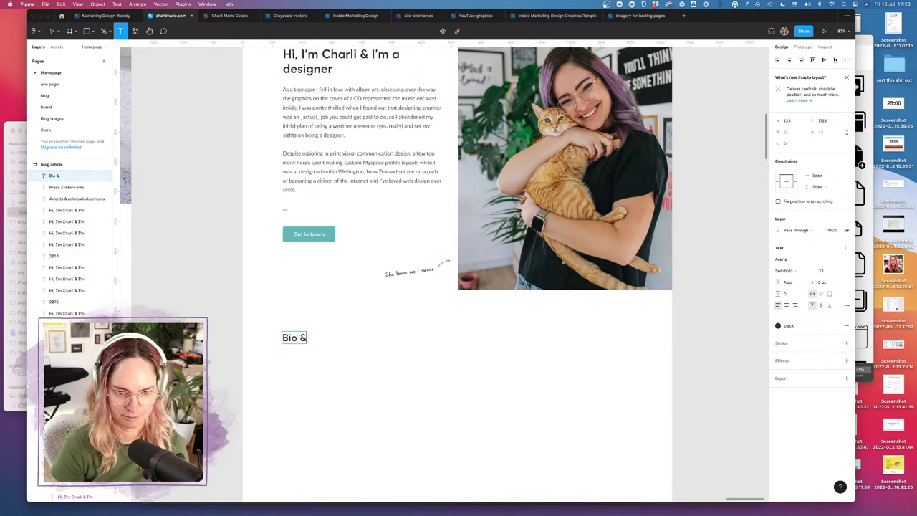
pyautogui.write(' Photos')
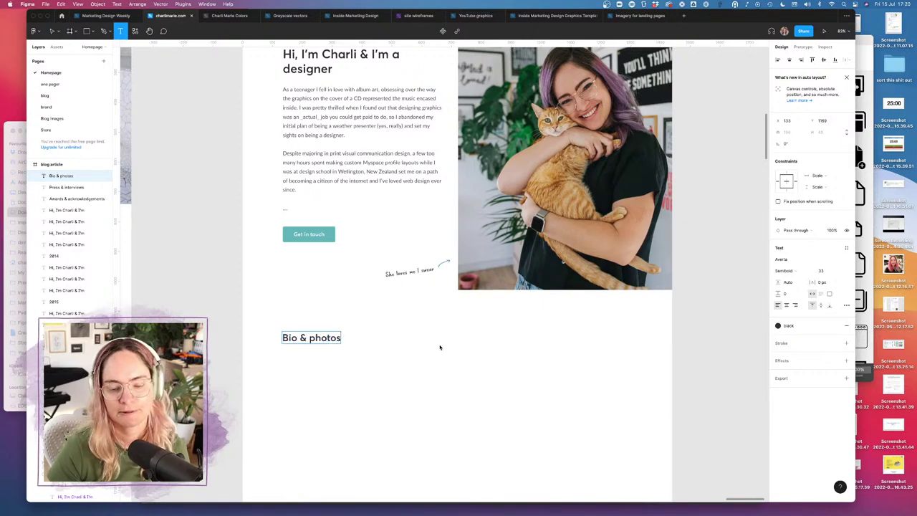
pyautogui.press('Escape')
pyautogui.press('Escape')
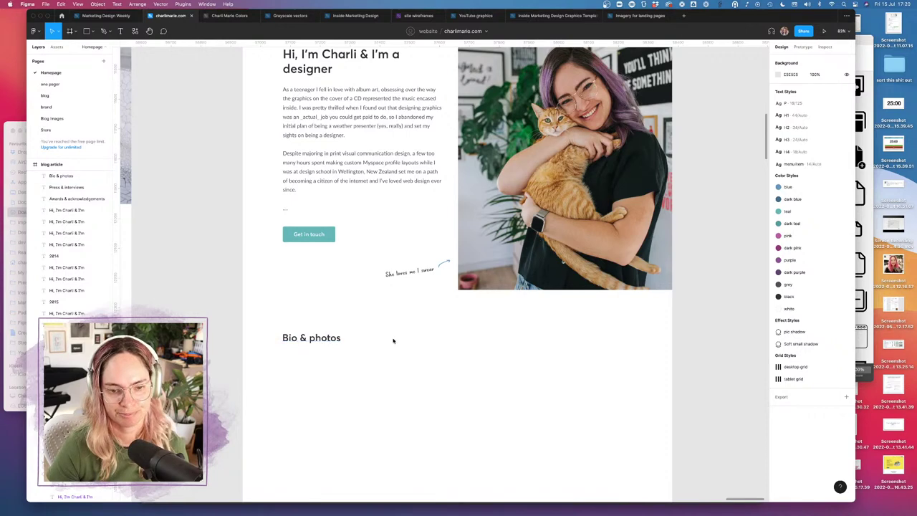
# - Trim the heading back to 'Bio' by deleting '& photos'
pyautogui.scroll(3, 393, 341)
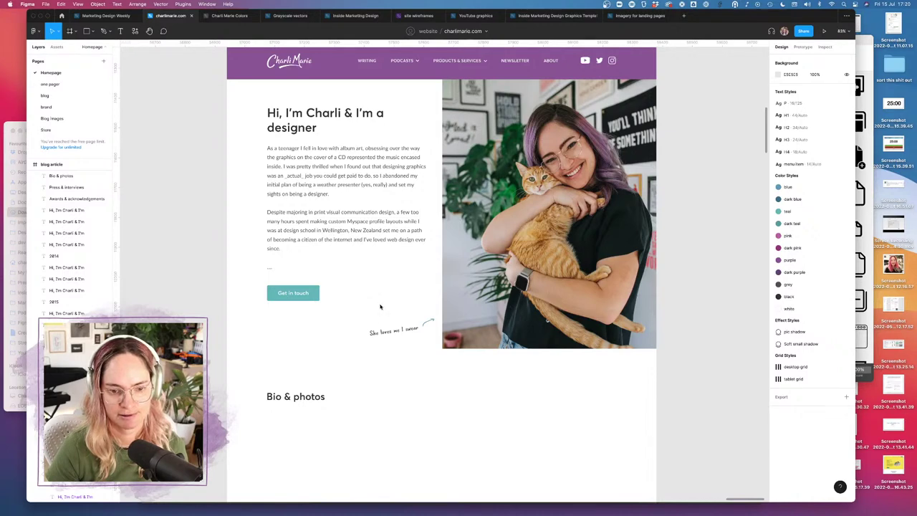
pyautogui.scroll(-6, 379, 315)
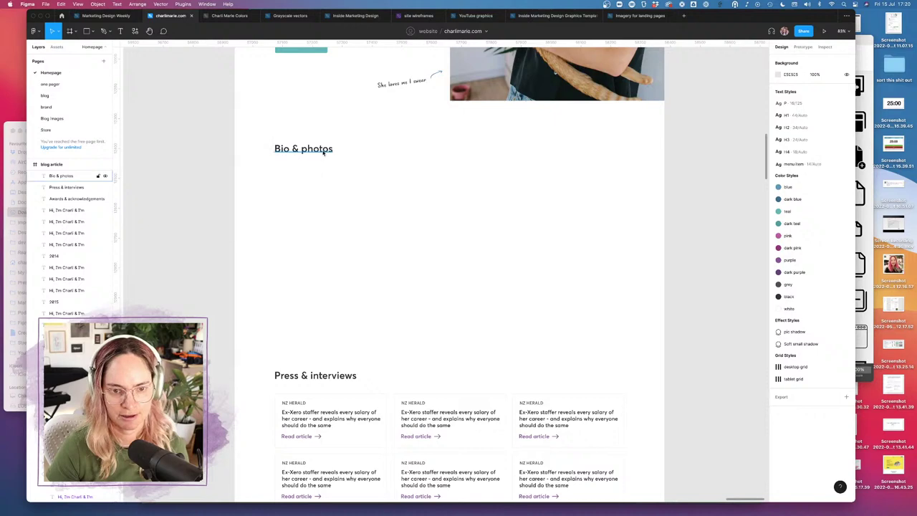
pyautogui.scroll(-5, 351, 229)
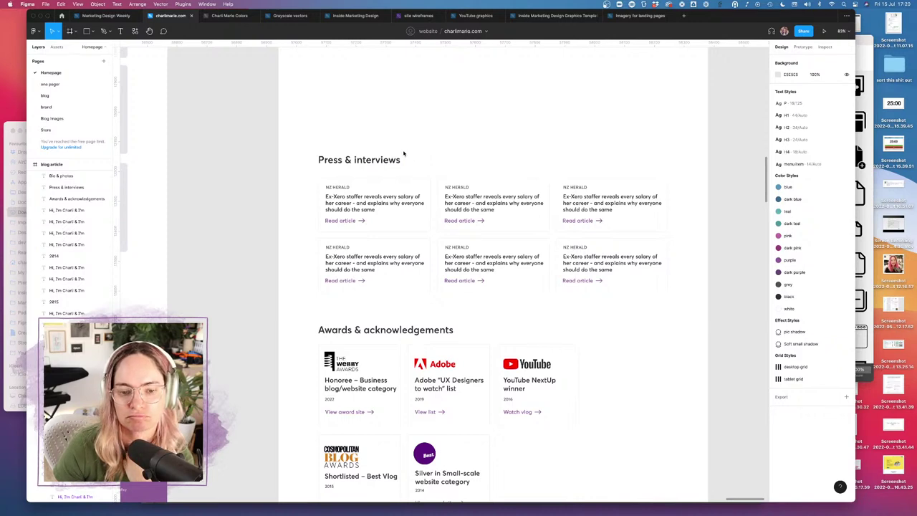
pyautogui.scroll(3, 403, 153)
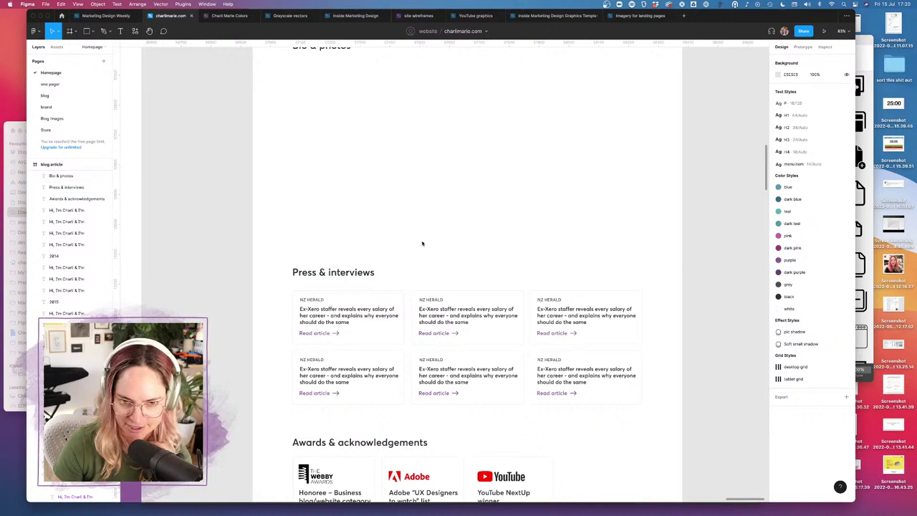
pyautogui.scroll(5, 422, 243)
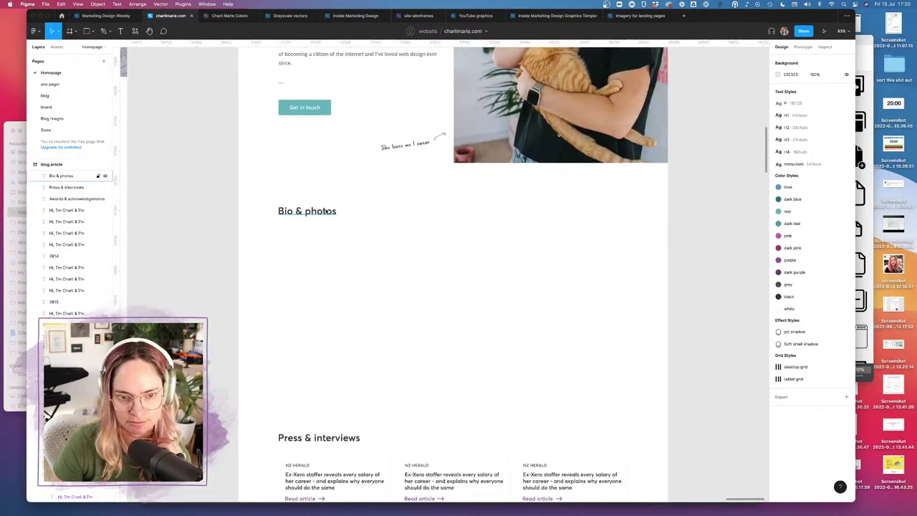
pyautogui.click(323, 213)
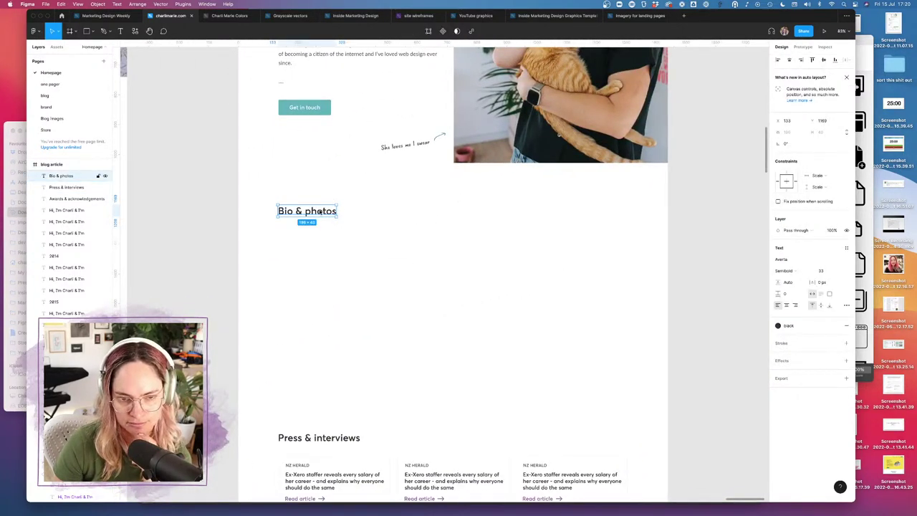
pyautogui.doubleClick(321, 213)
pyautogui.moveTo(293, 211); pyautogui.dragTo(339, 212)
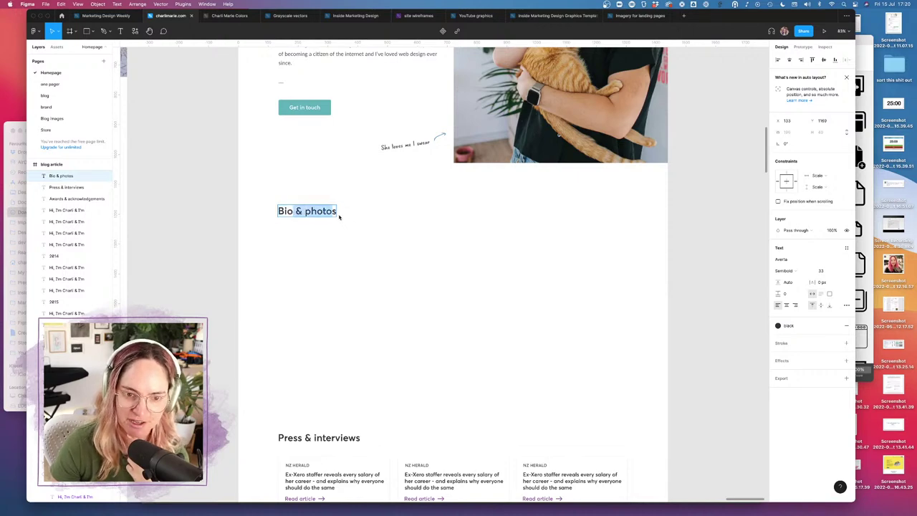
pyautogui.press('BackSpace')
pyautogui.click(384, 229)
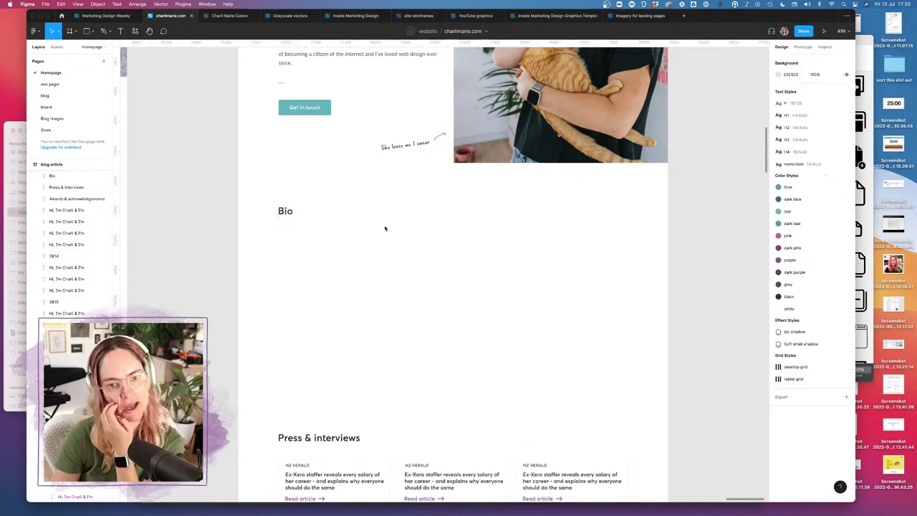
# - Append '& photos' so the heading reads 'Bio & photos' with a lowercase p
pyautogui.scroll(5, 385, 228)
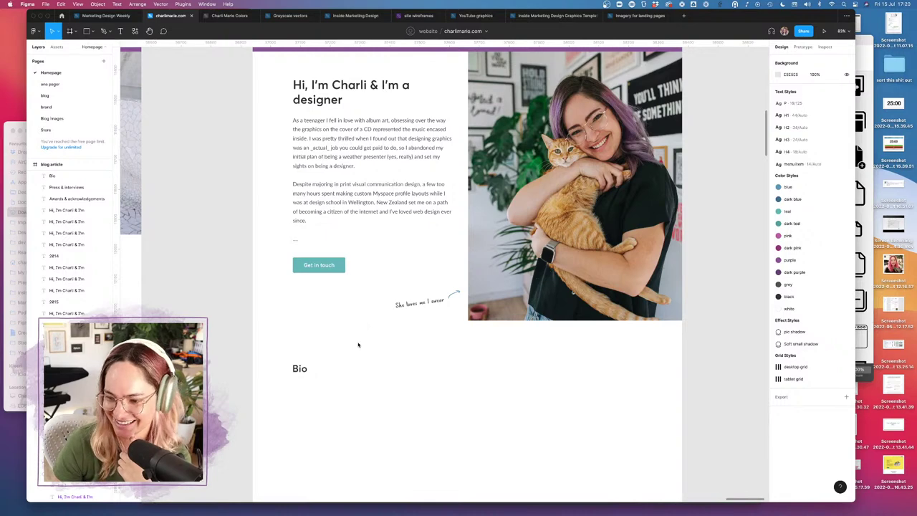
pyautogui.click(300, 368)
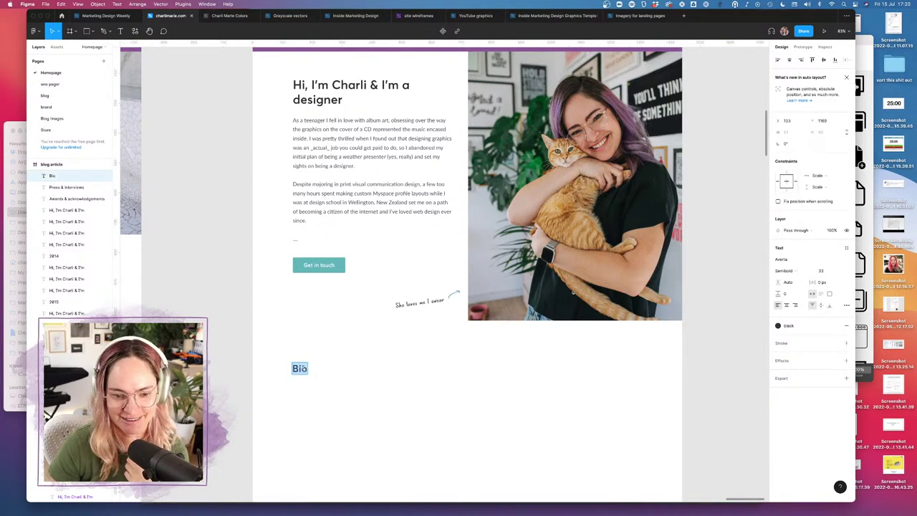
pyautogui.write('& photos')
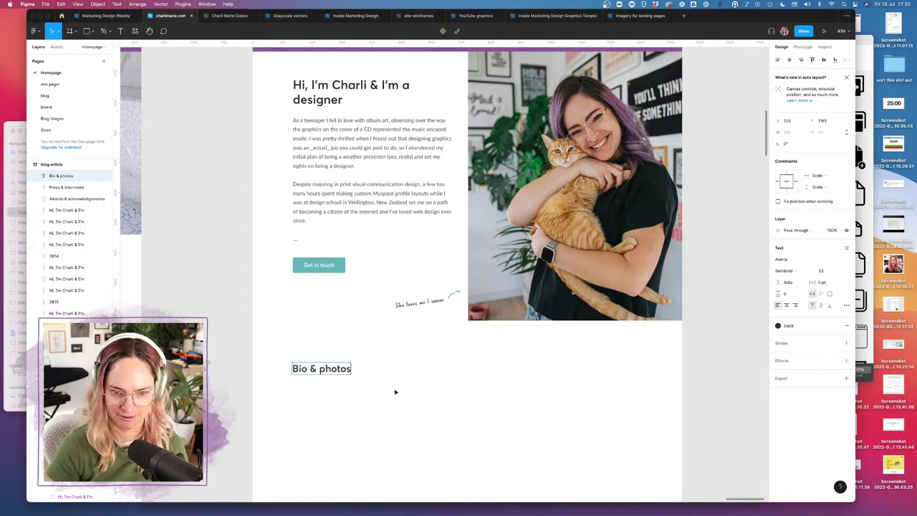
pyautogui.press('Escape')
pyautogui.scroll(-2, 395, 391)
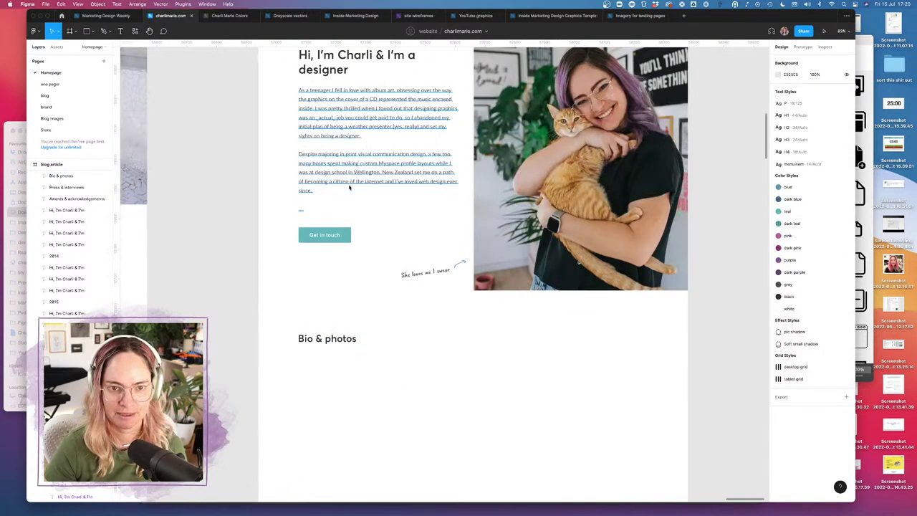
# - Copy the intro paragraph below Bio & photos and rewrite it as 'Need a short bio and a headshot? I gotchu.'
pyautogui.click(350, 107)
pyautogui.moveTo(350, 108); pyautogui.dragTo(339, 364)
pyautogui.press('Return')
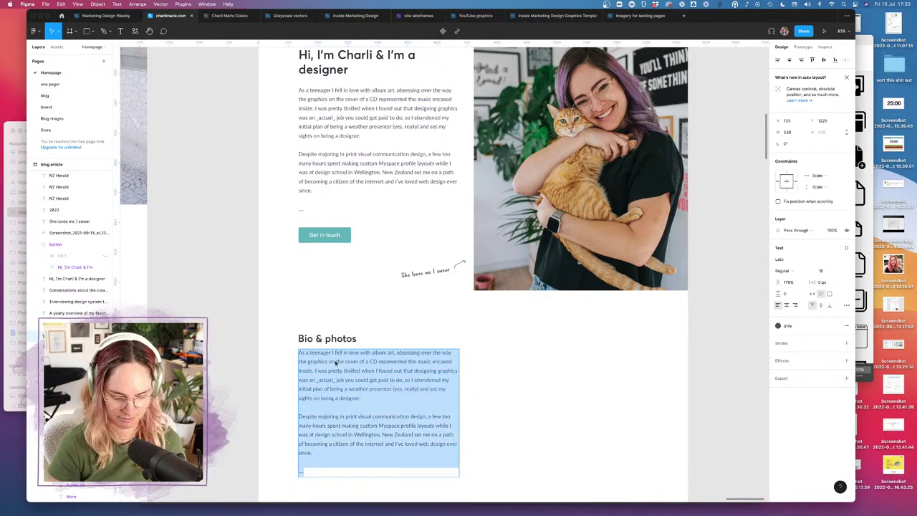
pyautogui.write('Need a short')
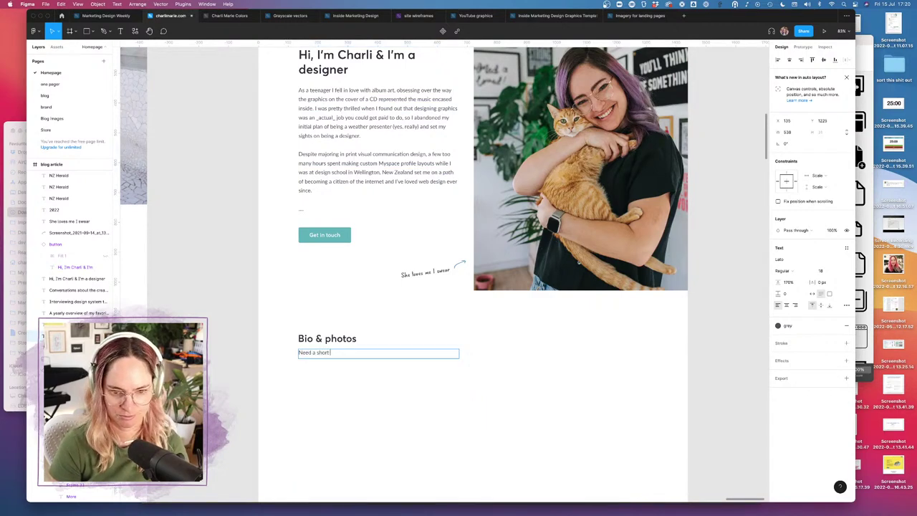
pyautogui.write(' bio and a head')
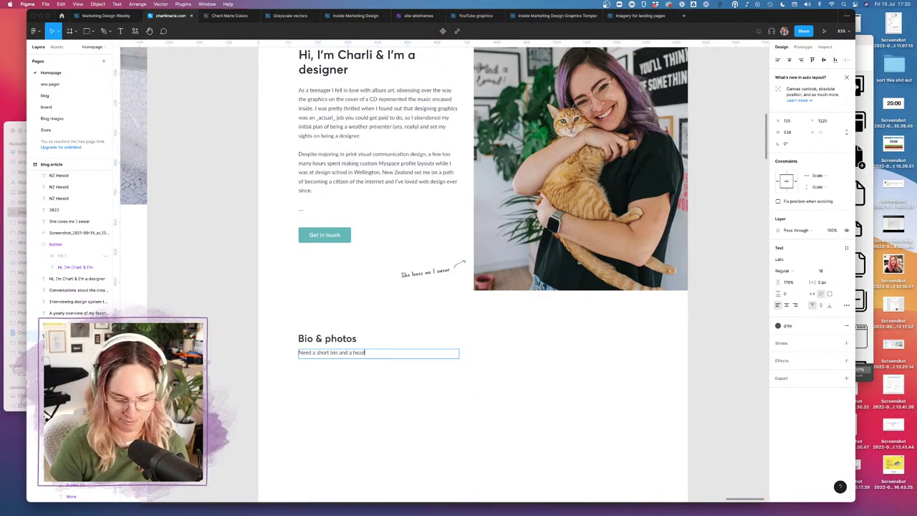
pyautogui.write('shot to use')
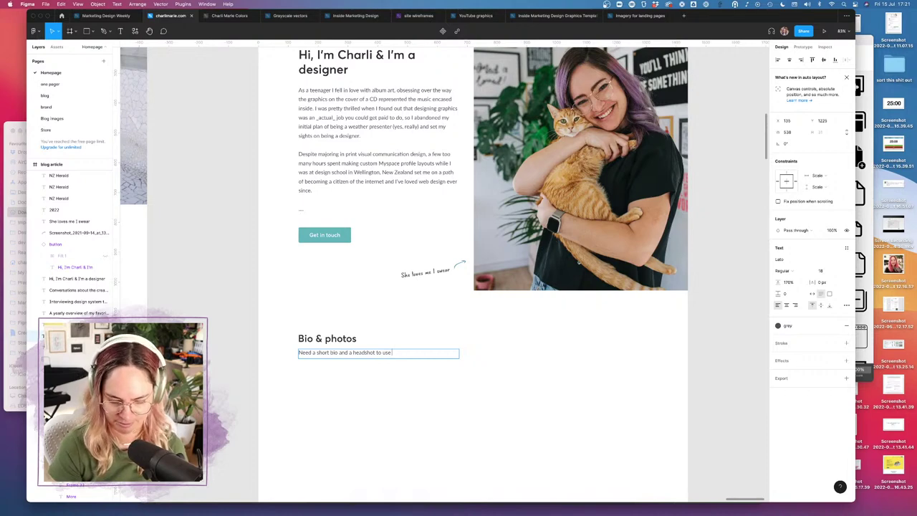
pyautogui.write('in an article')
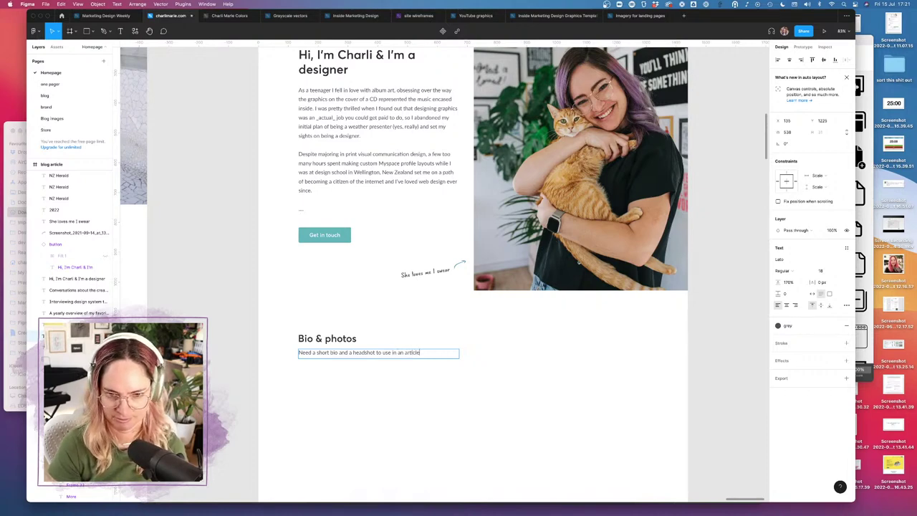
pyautogui.write(' about me')
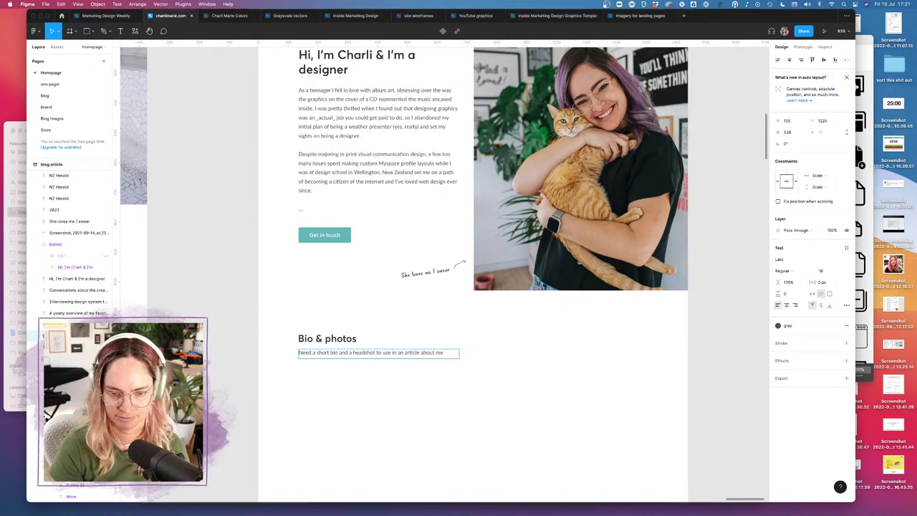
pyautogui.press('BackSpace')
pyautogui.press('BackSpace')
pyautogui.press('BackSpace')
pyautogui.press('BackSpace')
pyautogui.press('BackSpace')
pyautogui.press('BackSpace')
pyautogui.press('BackSpace')
pyautogui.press('BackSpace')
pyautogui.press('BackSpace')
pyautogui.press('BackSpace')
pyautogui.press('BackSpace')
pyautogui.press('BackSpace')
pyautogui.press('BackSpace')
pyautogui.press('BackSpace')
pyautogui.press('BackSpace')
pyautogui.press('BackSpace')
pyautogui.press('BackSpace')
pyautogui.press('BackSpace')
pyautogui.press('BackSpace')
pyautogui.press('BackSpace')
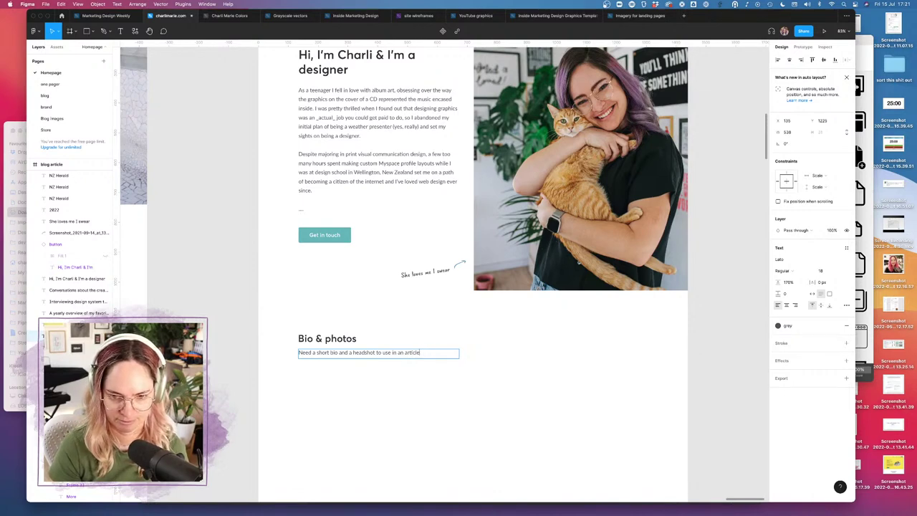
pyautogui.press('BackSpace')
pyautogui.press('BackSpace')
pyautogui.press('BackSpace')
pyautogui.press('BackSpace')
pyautogui.press('BackSpace')
pyautogui.press('BackSpace')
pyautogui.press('BackSpace')
pyautogui.press('BackSpace')
pyautogui.press('BackSpace')
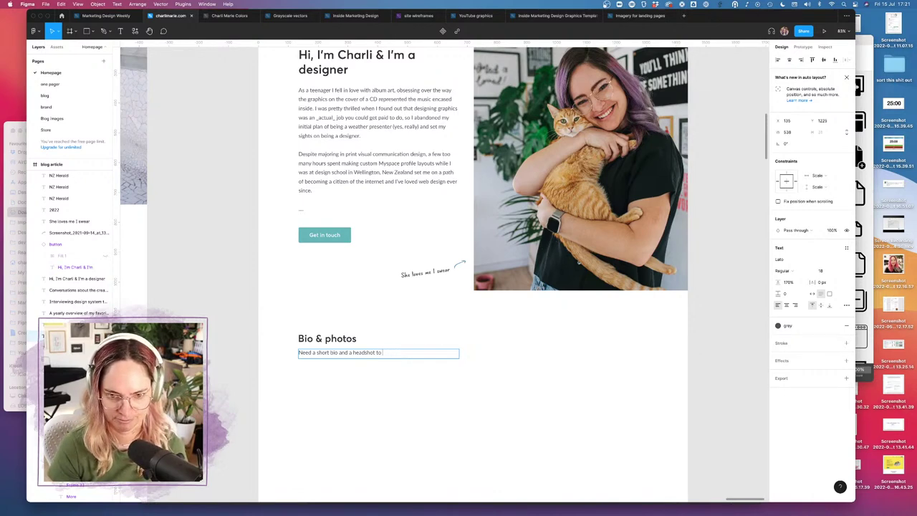
pyautogui.write('? I gotchu.')
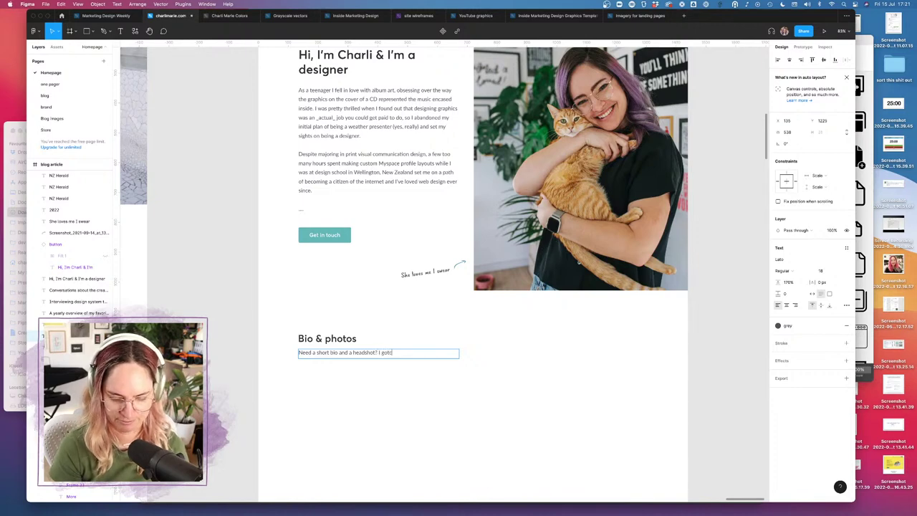
pyautogui.click(501, 399)
# - Duplicate the bio line lower down and set the copy's font size to 20
pyautogui.scroll(-3, 501, 399)
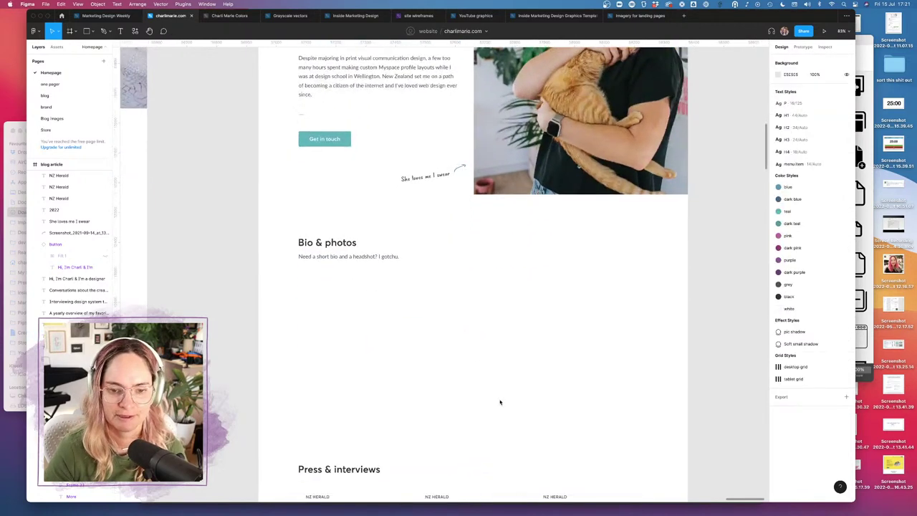
pyautogui.click(386, 259)
pyautogui.moveTo(385, 261); pyautogui.dragTo(385, 286)
pyautogui.click(819, 272)
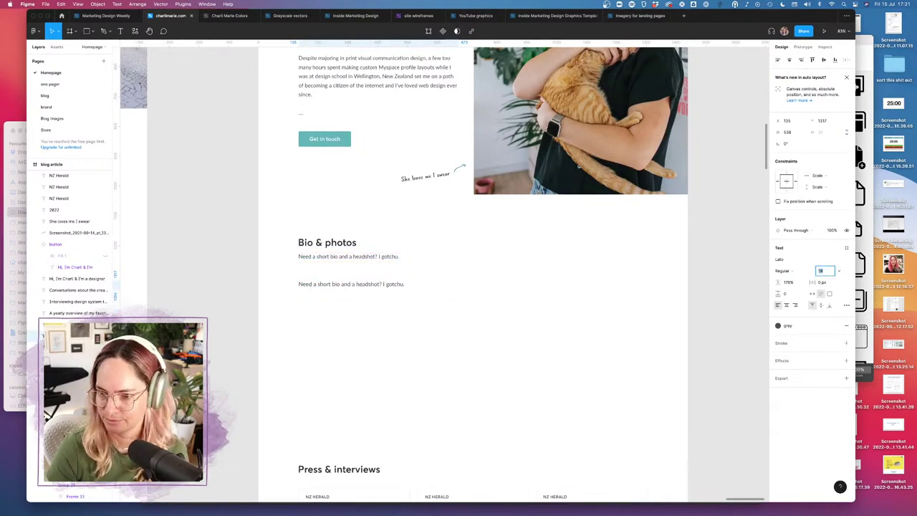
pyautogui.write('20')
pyautogui.press('Return')
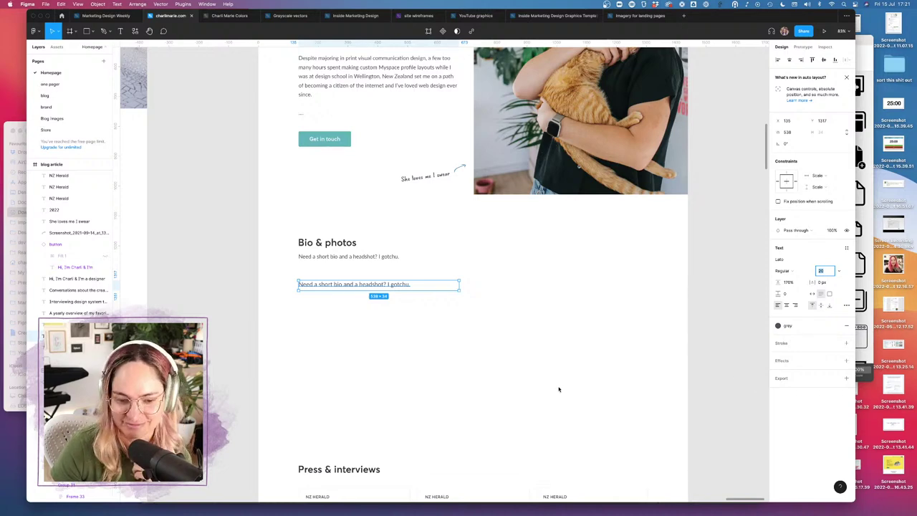
pyautogui.click(480, 319)
# - Capitalise Personalised, Help and Taking in the blog article heading
pyautogui.scroll(-8, 472, 318)
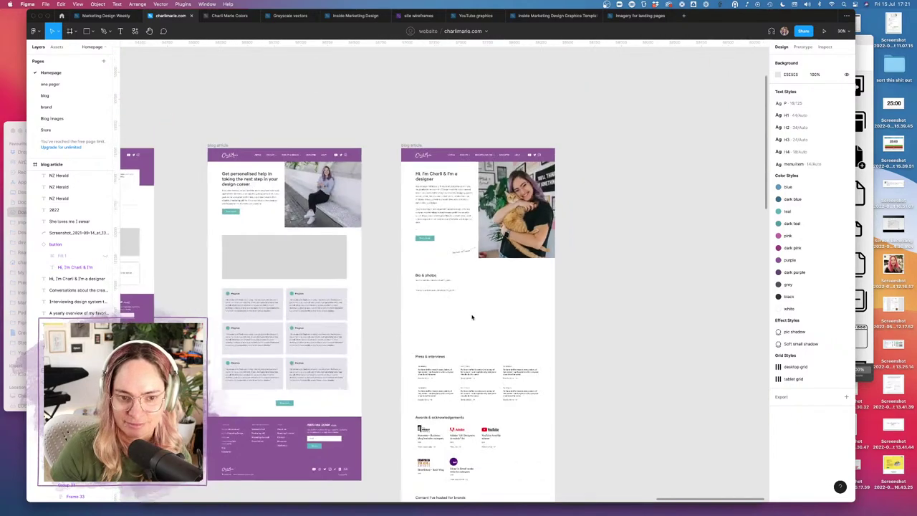
pyautogui.hscroll(-5, 472, 317)
pyautogui.scroll(4, 498, 192)
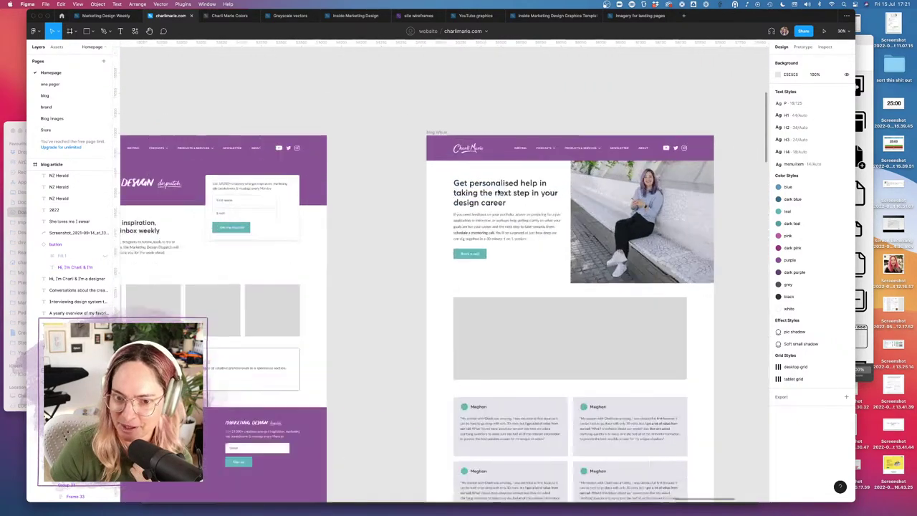
pyautogui.scroll(2, 499, 193)
pyautogui.doubleClick(472, 194)
pyautogui.click(466, 183)
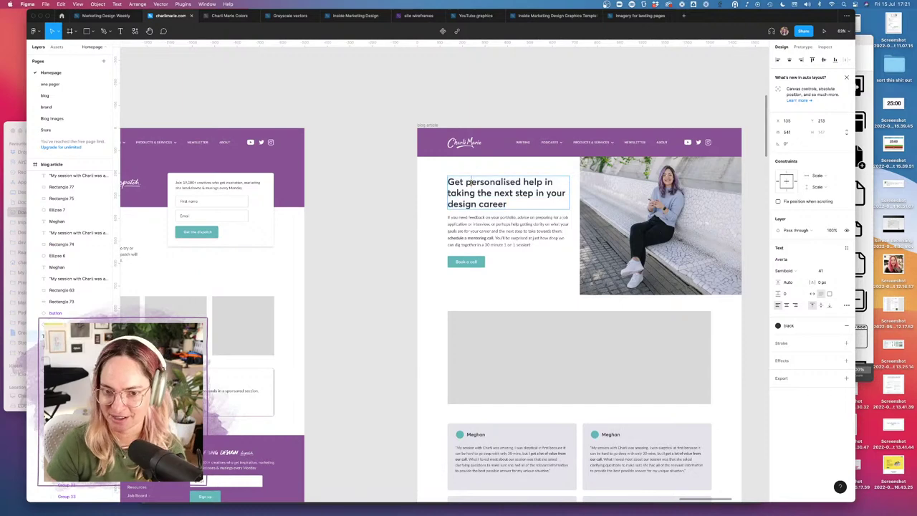
pyautogui.press('BackSpace')
pyautogui.write('P')
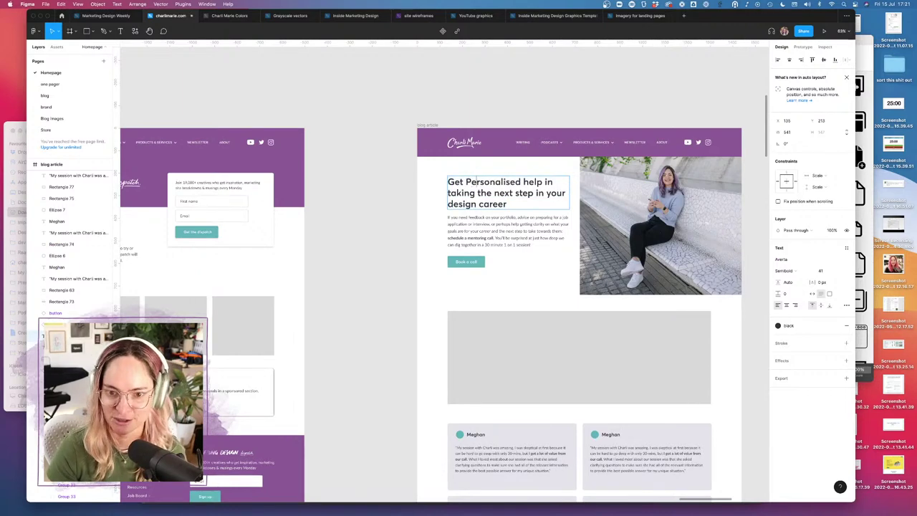
pyautogui.press('Right')
pyautogui.press('Right')
pyautogui.press('Right')
pyautogui.press('Right')
pyautogui.press('Right')
pyautogui.press('Right')
pyautogui.press('Right')
pyautogui.press('Right')
pyautogui.press('Right')
pyautogui.press('Right')
pyautogui.press('Right')
pyautogui.press('Right')
pyautogui.press('Right')
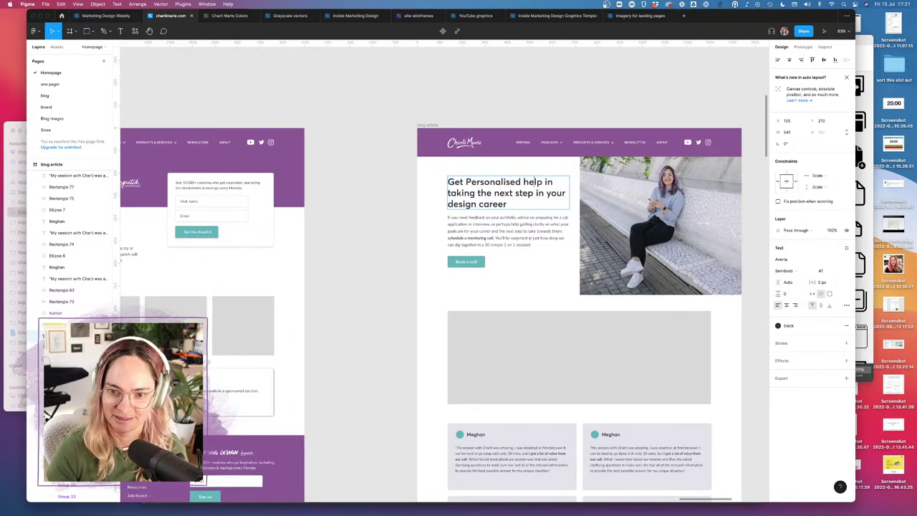
pyautogui.press('BackSpace')
pyautogui.write('H')
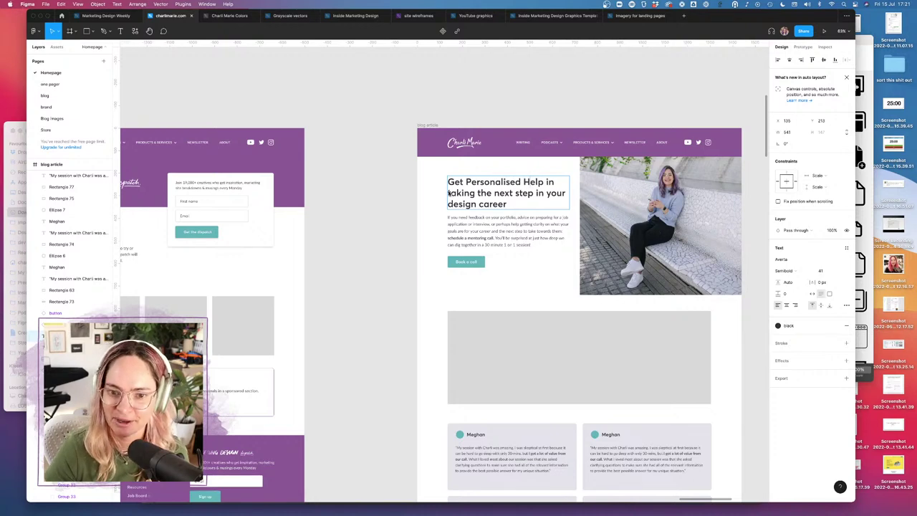
pyautogui.click(448, 192)
pyautogui.press('Delete')
pyautogui.write('T')
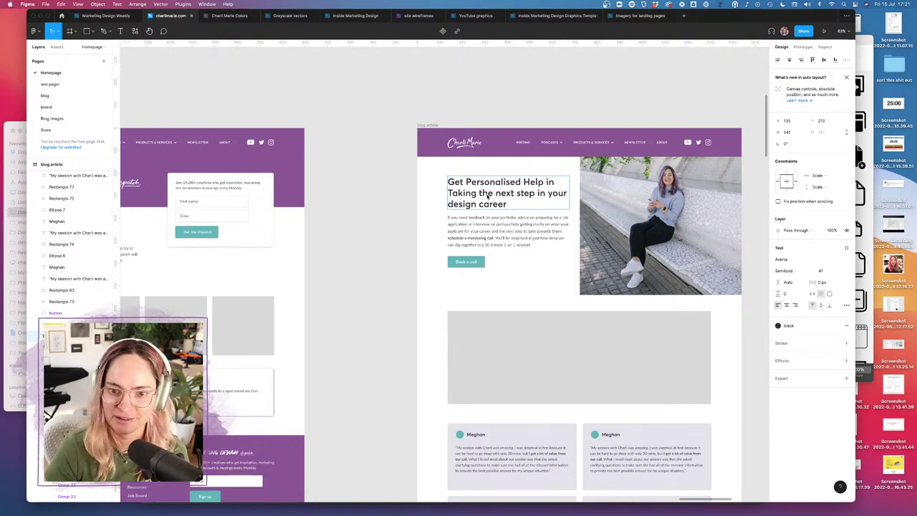
# - Capitalise Next, Step, Your and Design, and remove the lowercase c of career
pyautogui.click(495, 194)
pyautogui.press('Delete')
pyautogui.write('N')
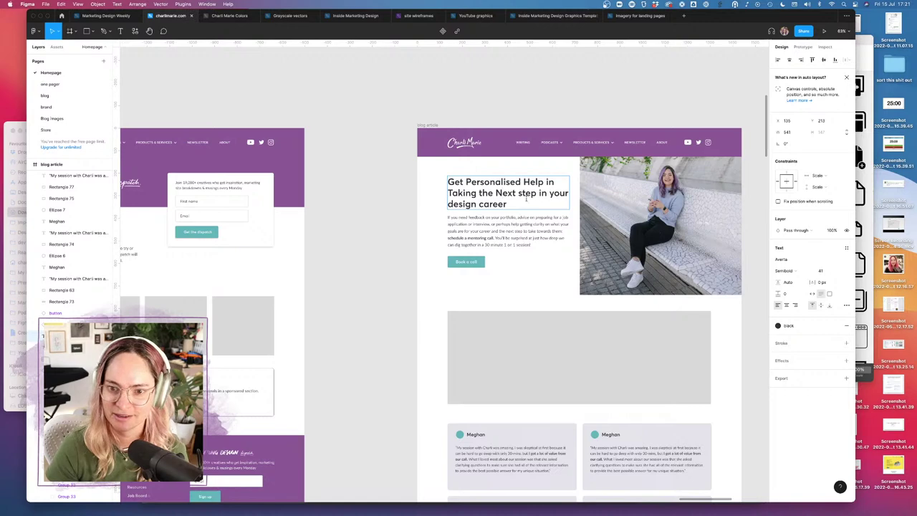
pyautogui.click(520, 194)
pyautogui.press('Delete')
pyautogui.write('S')
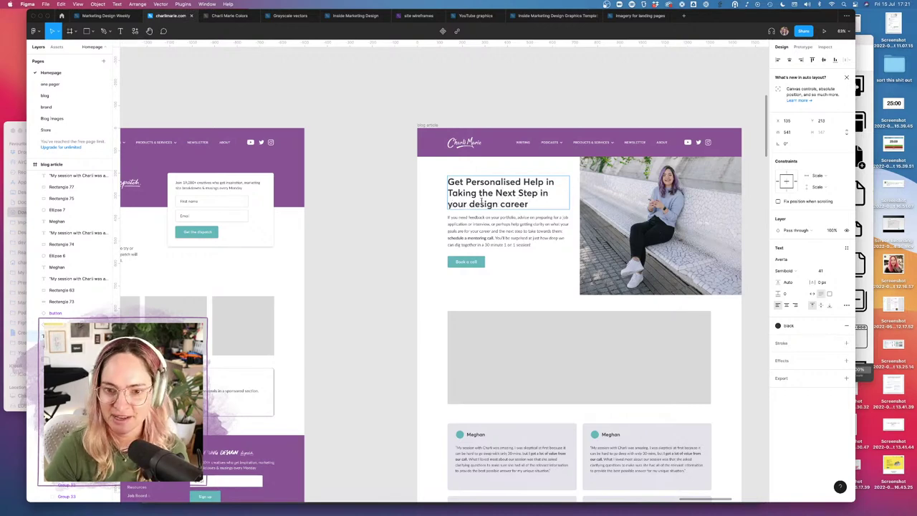
pyautogui.click(449, 204)
pyautogui.press('Delete')
pyautogui.write('Y')
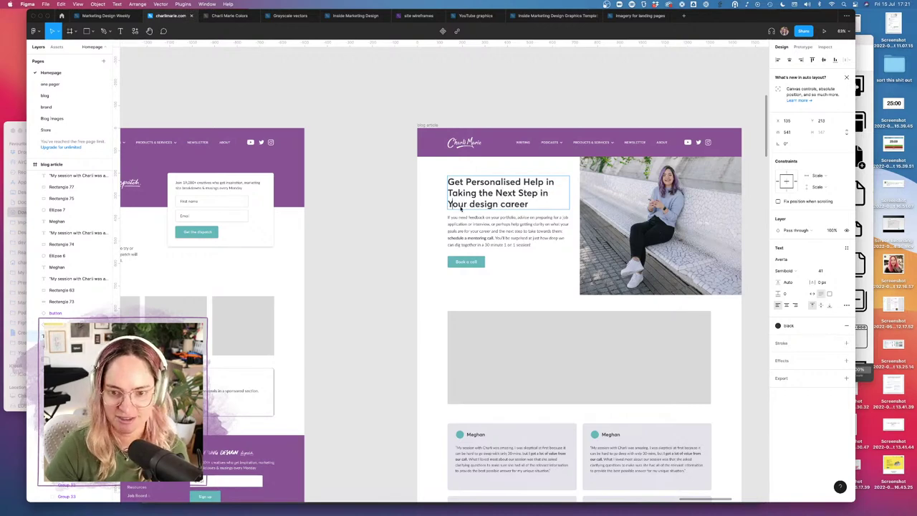
pyautogui.click(469, 204)
pyautogui.press('Delete')
pyautogui.write('D')
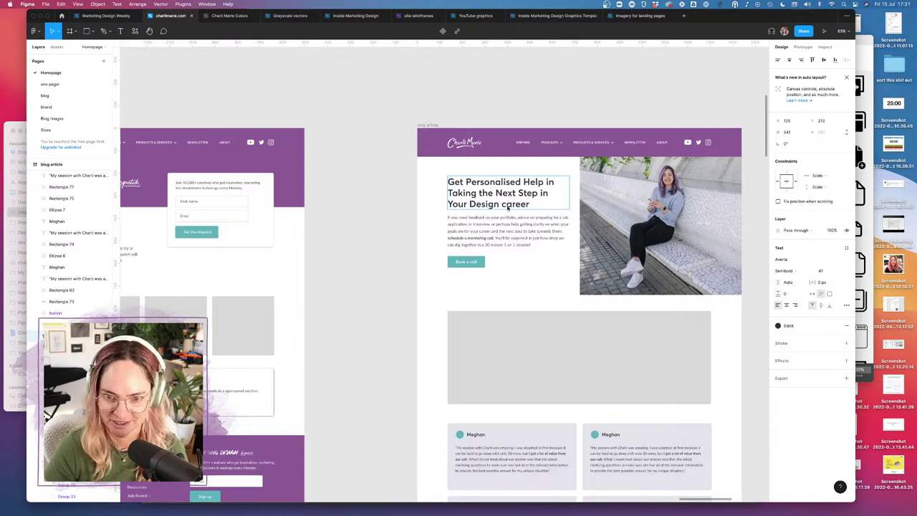
pyautogui.click(502, 204)
pyautogui.press('Delete')
# - Finish the capital C of Career, then lowercase Personalised and Help again
pyautogui.write('C')
pyautogui.click(437, 179)
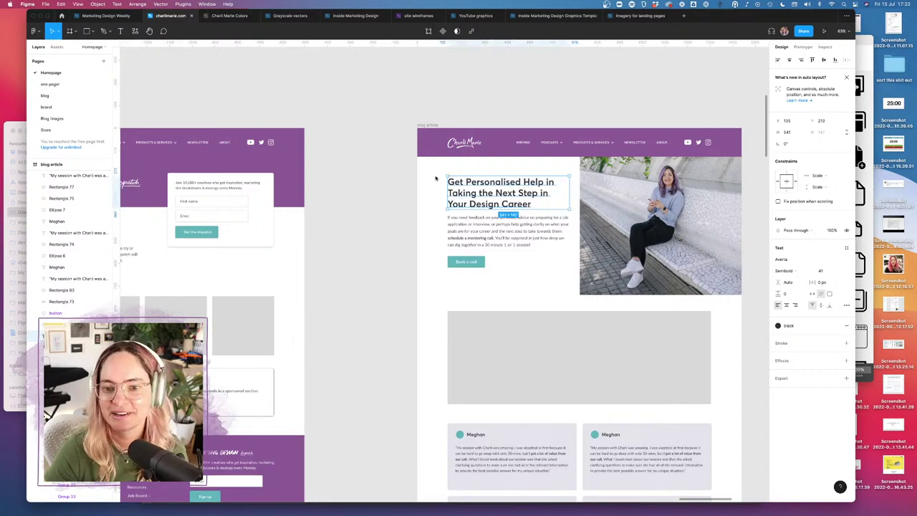
pyautogui.hscroll(5, 439, 190)
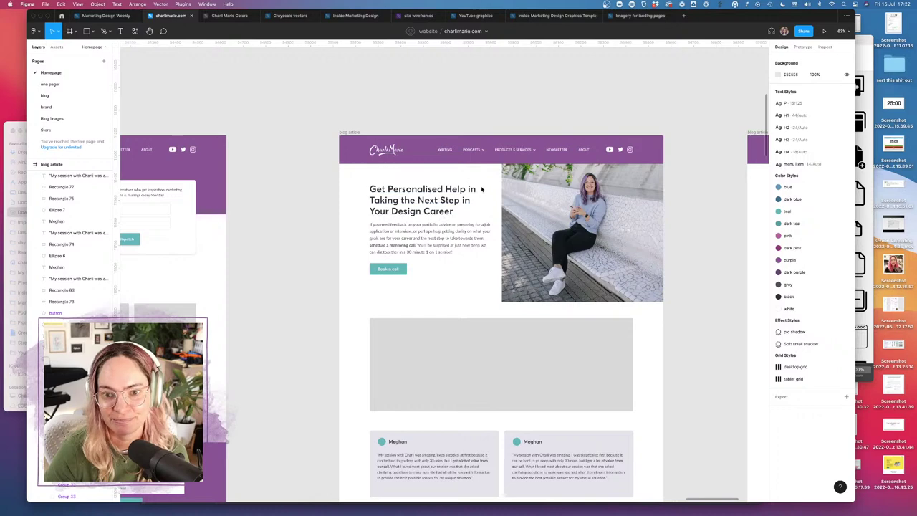
pyautogui.click(451, 198)
pyautogui.doubleClick(451, 197)
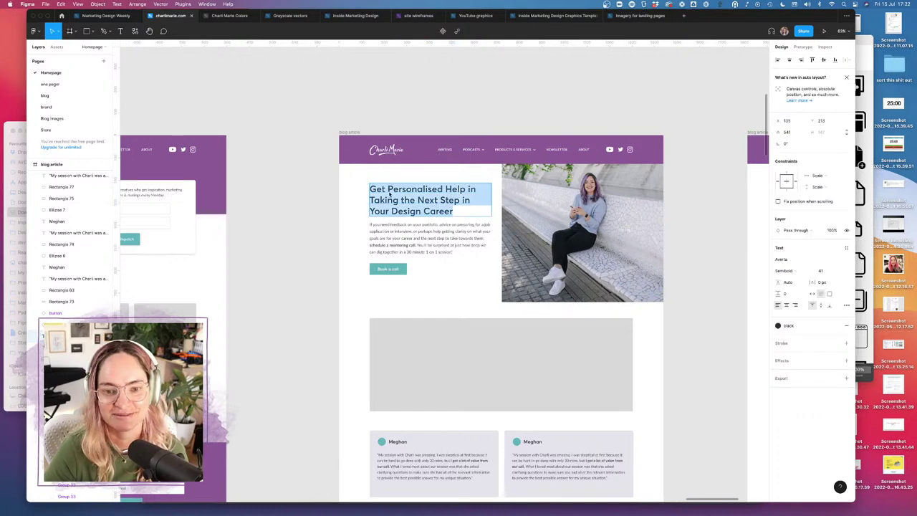
pyautogui.click(392, 189)
pyautogui.press('BackSpace')
pyautogui.write('p')
pyautogui.click(450, 190)
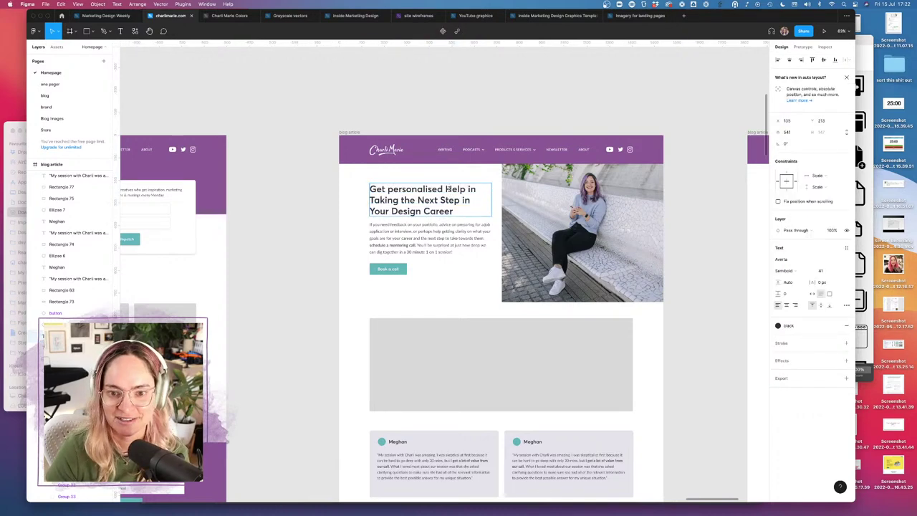
pyautogui.press('BackSpace')
pyautogui.write('h')
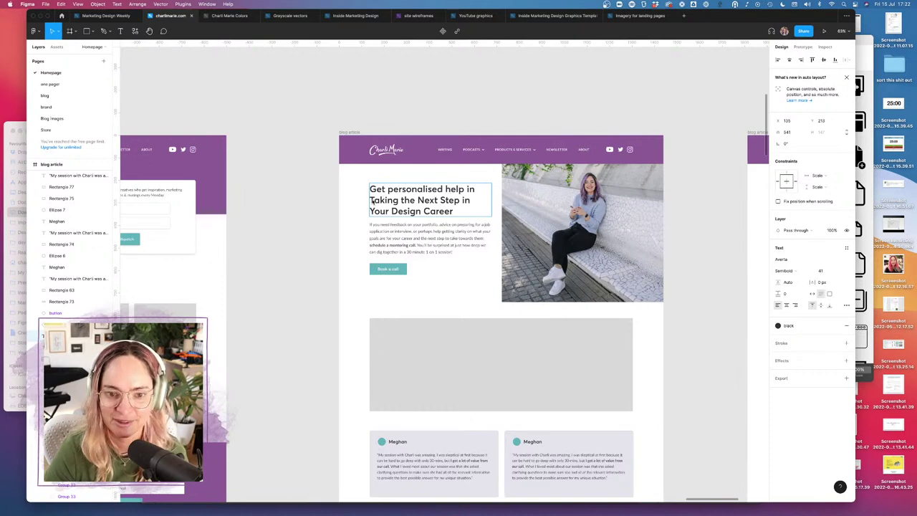
# - Lowercase Taking, Next, Step, Your and Design in the heading
pyautogui.click(374, 200)
pyautogui.press('BackSpace')
pyautogui.write('t')
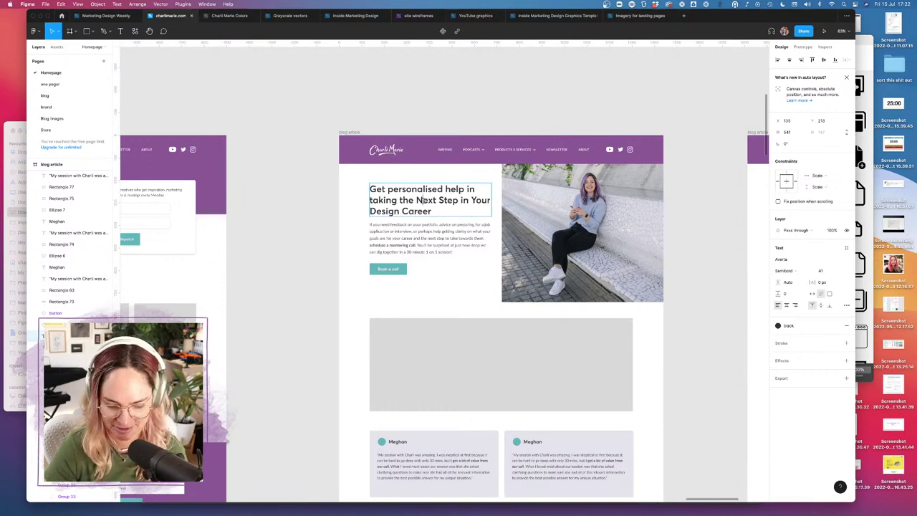
pyautogui.click(421, 200)
pyautogui.press('BackSpace')
pyautogui.write('n')
pyautogui.click(443, 200)
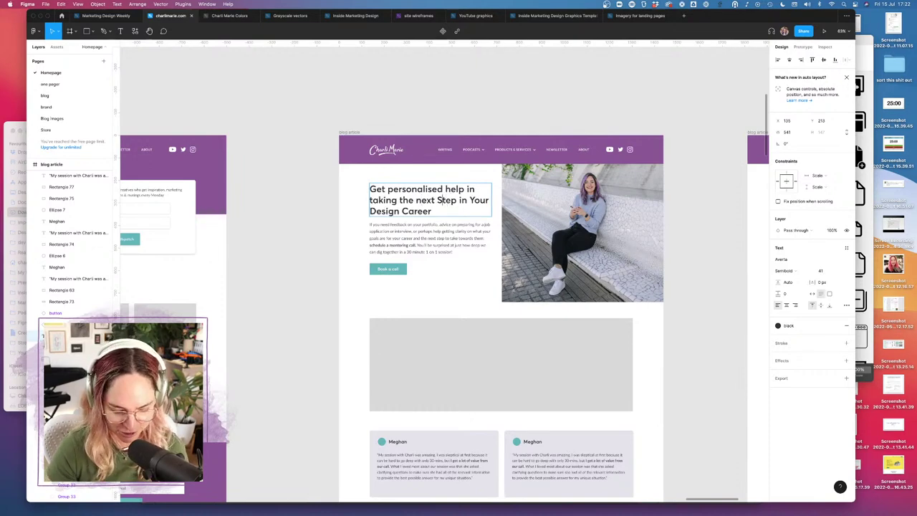
pyautogui.press('BackSpace')
pyautogui.write('s')
pyautogui.click(474, 201)
pyautogui.press('BackSpace')
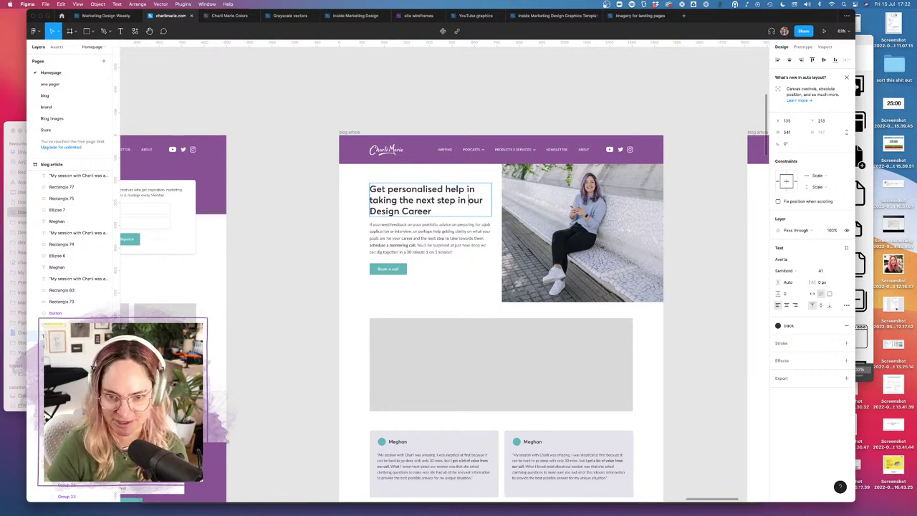
pyautogui.write('y')
pyautogui.click(374, 212)
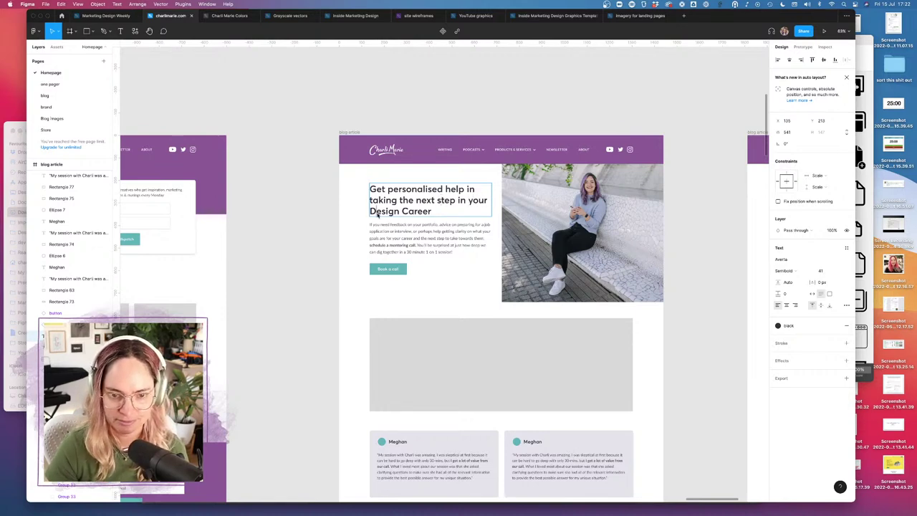
pyautogui.press('BackSpace')
pyautogui.write('d')
pyautogui.click(406, 211)
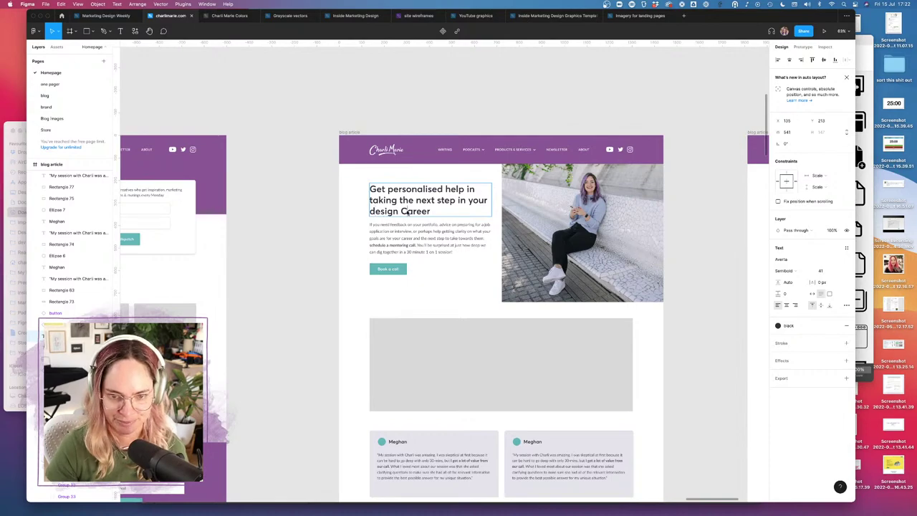
pyautogui.press('BackSpace')
pyautogui.write('c')
pyautogui.press('Escape')
pyautogui.scroll(-10, 324, 294)
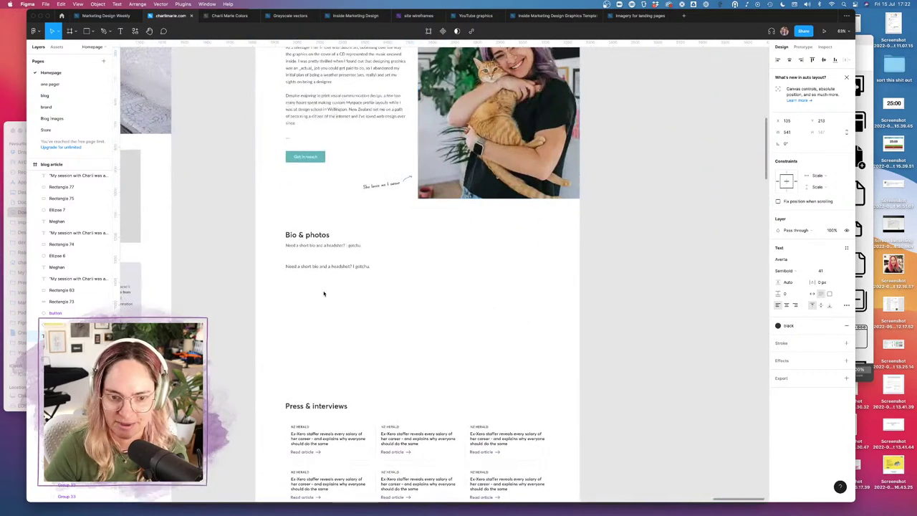
pyautogui.scroll(2, 430, 297)
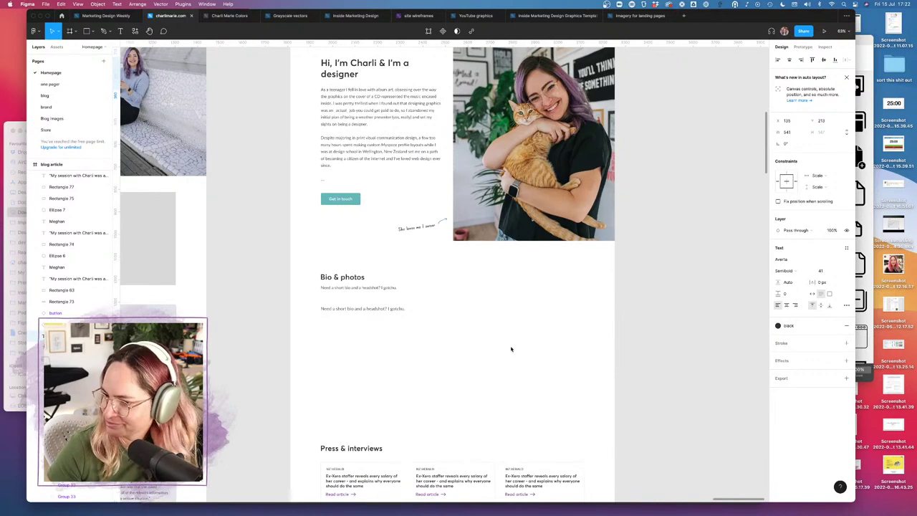
pyautogui.scroll(-3, 511, 349)
pyautogui.scroll(-1, 511, 344)
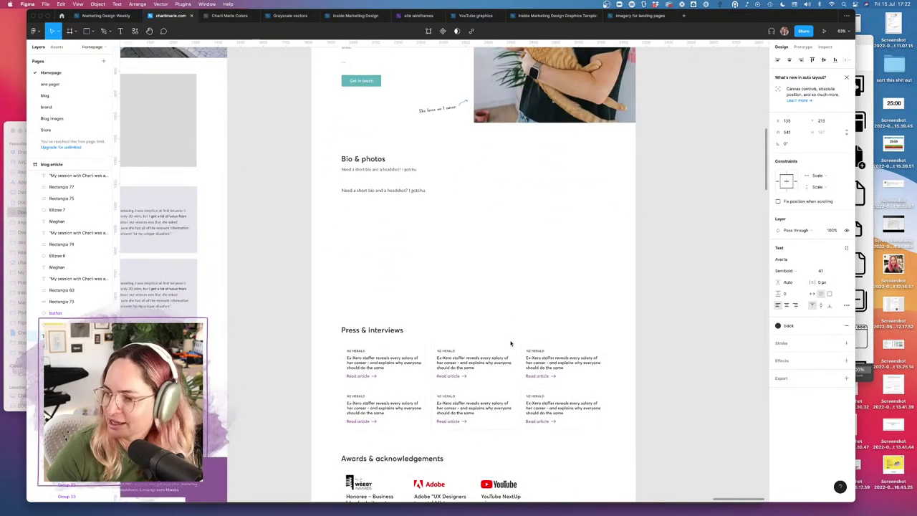
pyautogui.scroll(-3, 505, 282)
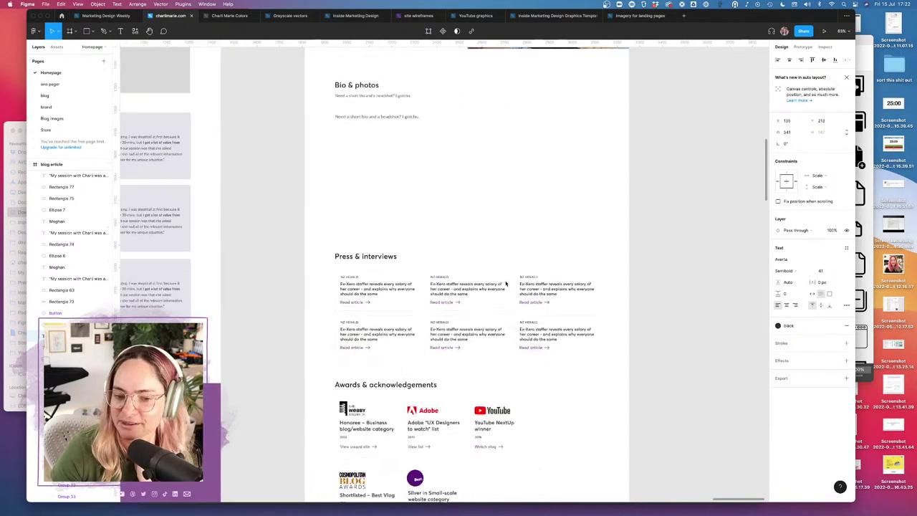
pyautogui.rightClick(602, 358)
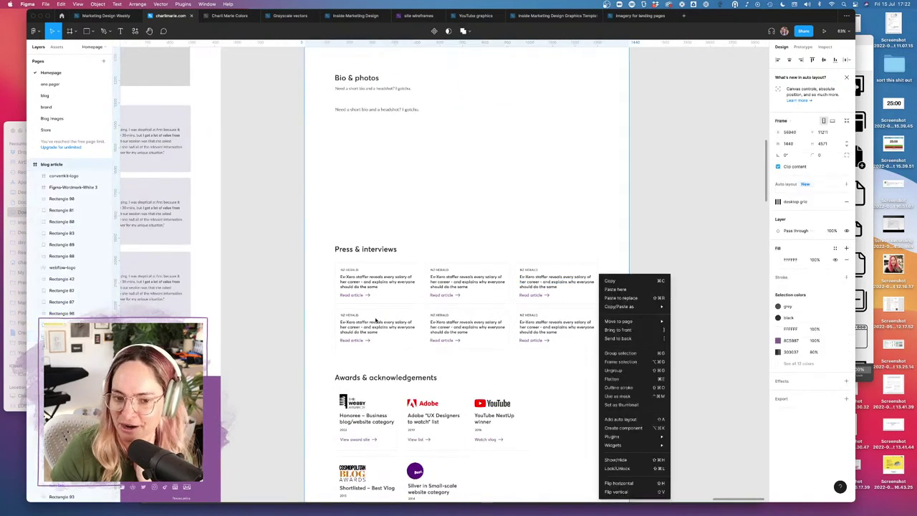
pyautogui.press('Escape')
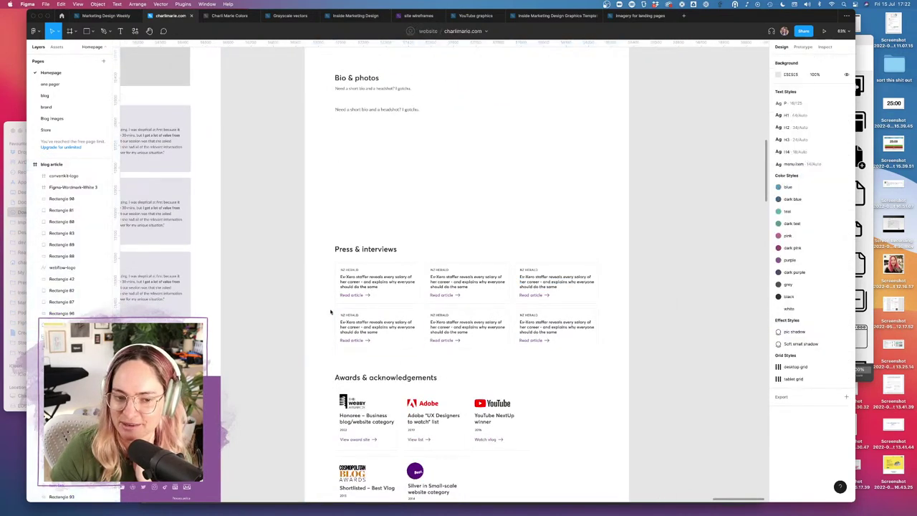
pyautogui.scroll(-6, 324, 349)
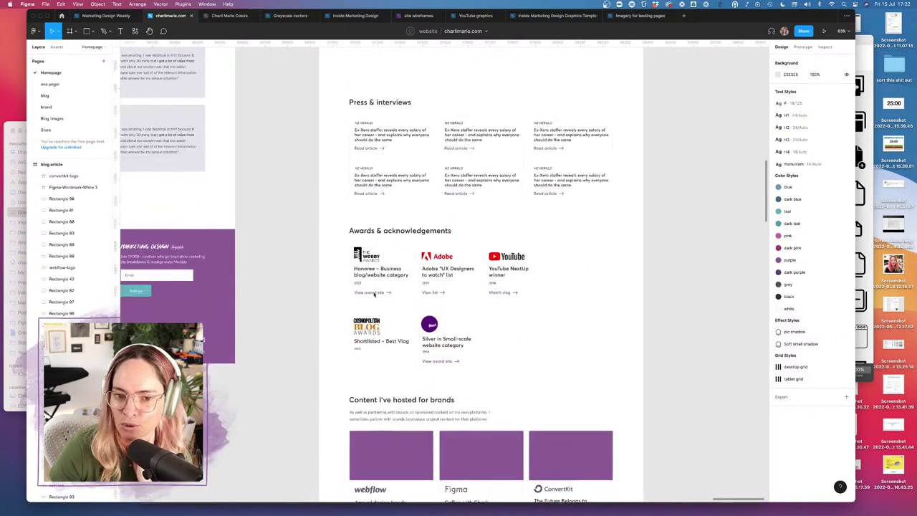
pyautogui.scroll(-2, 284, 394)
pyautogui.scroll(10, 285, 393)
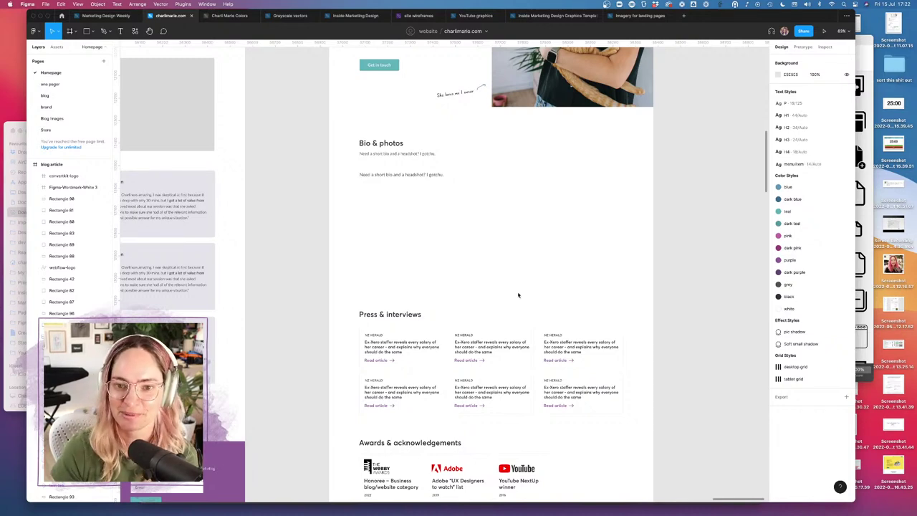
pyautogui.scroll(5, 510, 171)
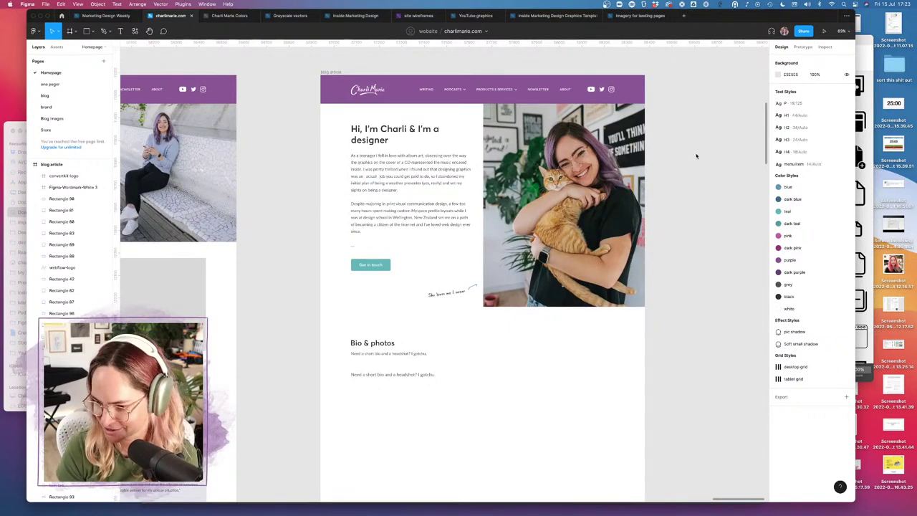
# - Change the bio line's text to 'Bio in here'
pyautogui.doubleClick(409, 376)
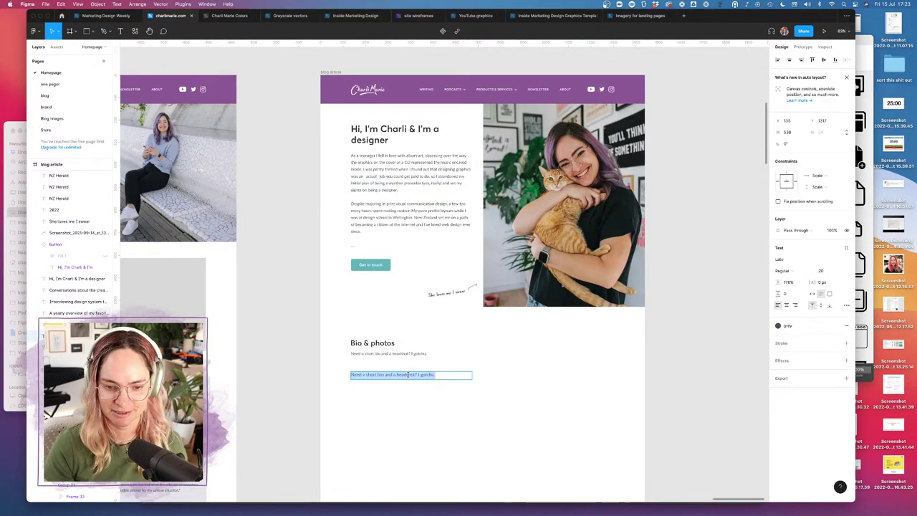
pyautogui.write('Bio')
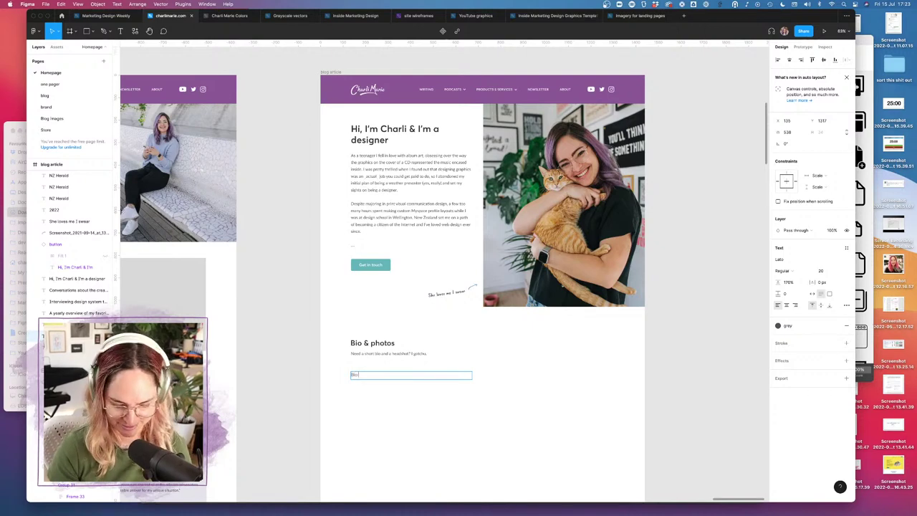
pyautogui.write(' in here')
pyautogui.press('Escape')
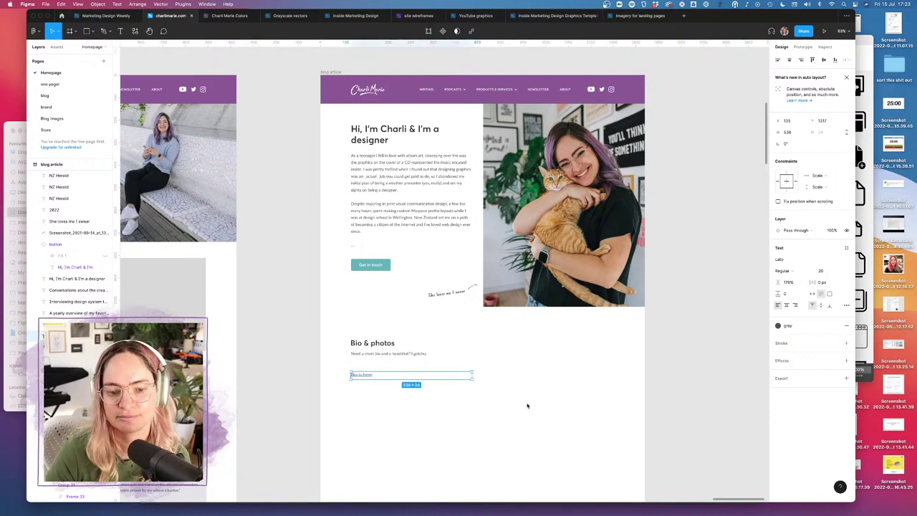
pyautogui.click(530, 391)
pyautogui.scroll(-3, 531, 343)
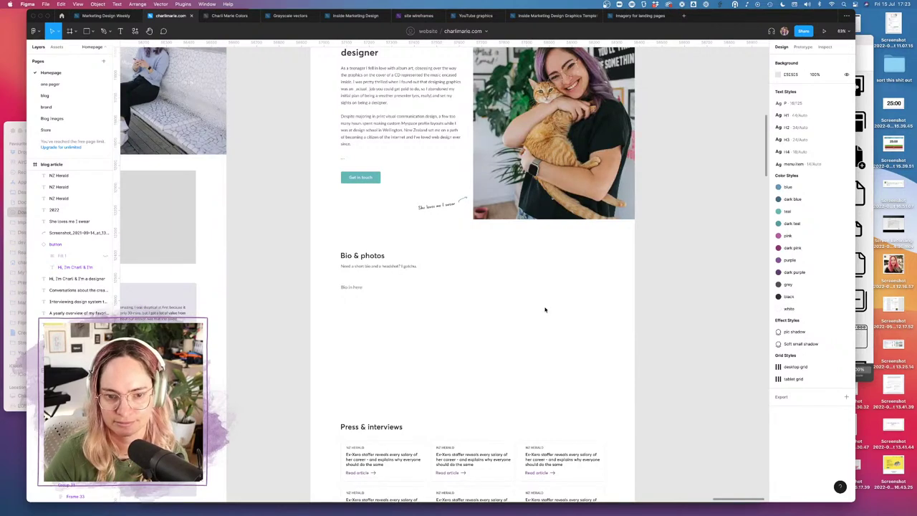
# - With layout grids shown, draw photo placeholder rectangles beside the bio and shift both onto the grid columns
pyautogui.click(86, 31)
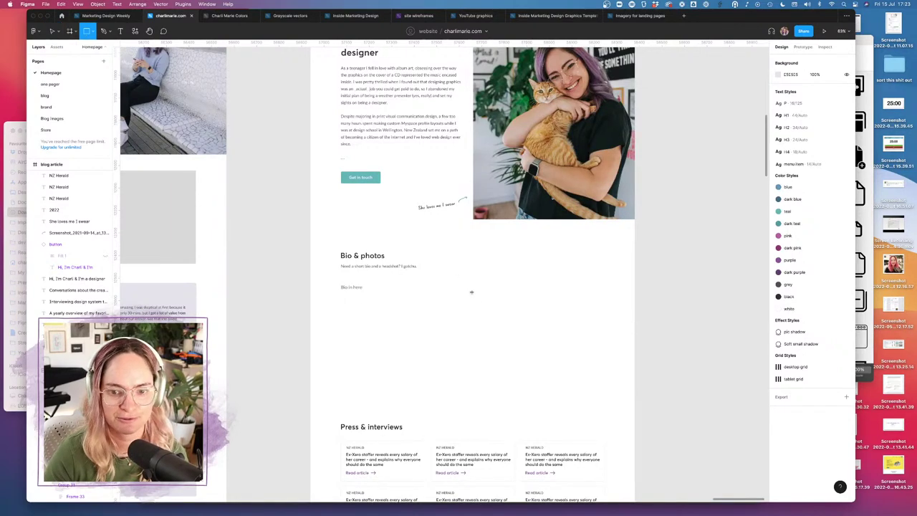
pyautogui.hotkey('ctrl', 'g')
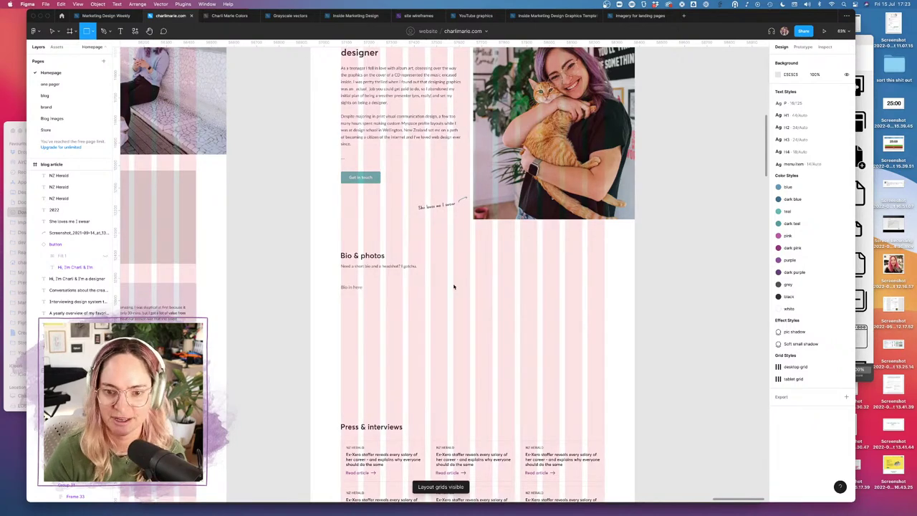
pyautogui.moveTo(453, 286)
pyautogui.mouseDown()
pyautogui.moveTo(517, 345)
pyautogui.moveTo(538, 323)
pyautogui.moveTo(556, 326)
pyautogui.mouseUp()
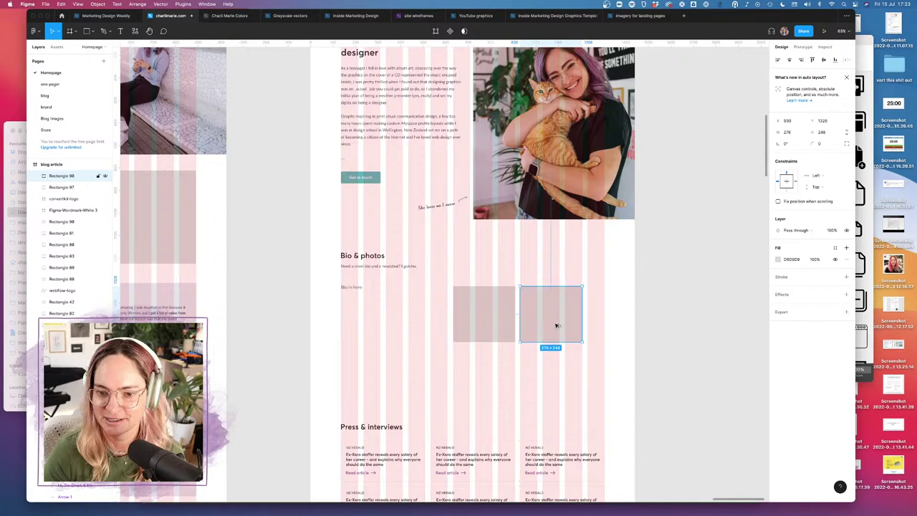
pyautogui.click(619, 326)
pyautogui.click(537, 303)
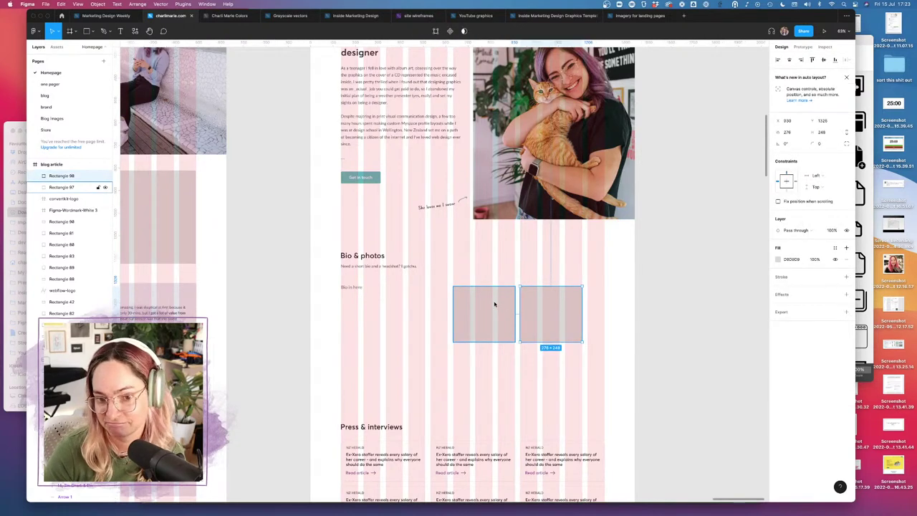
pyautogui.keyDown('shift'); pyautogui.click(493, 304); pyautogui.keyUp('shift')
pyautogui.moveTo(494, 306); pyautogui.dragTo(521, 266)
pyautogui.click(569, 370)
pyautogui.click(528, 301)
pyautogui.keyDown('shift'); pyautogui.click(572, 307); pyautogui.keyUp('shift')
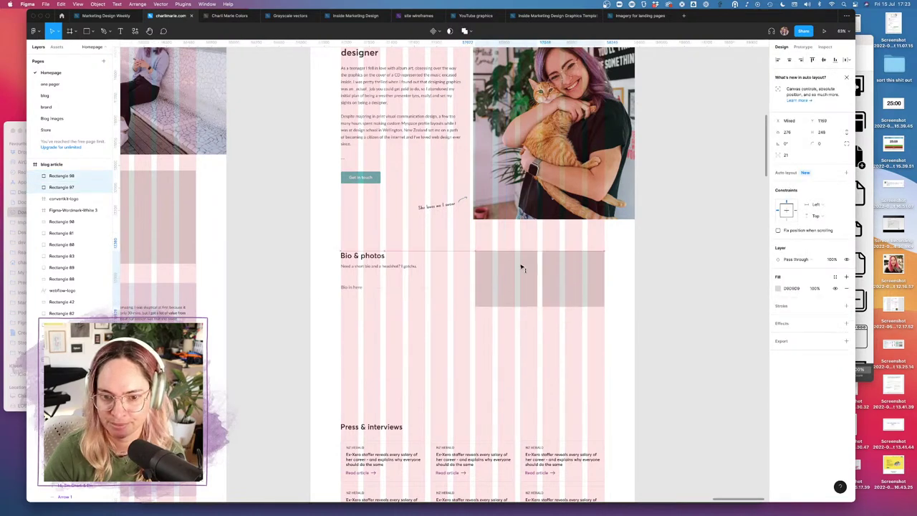
pyautogui.click(581, 371)
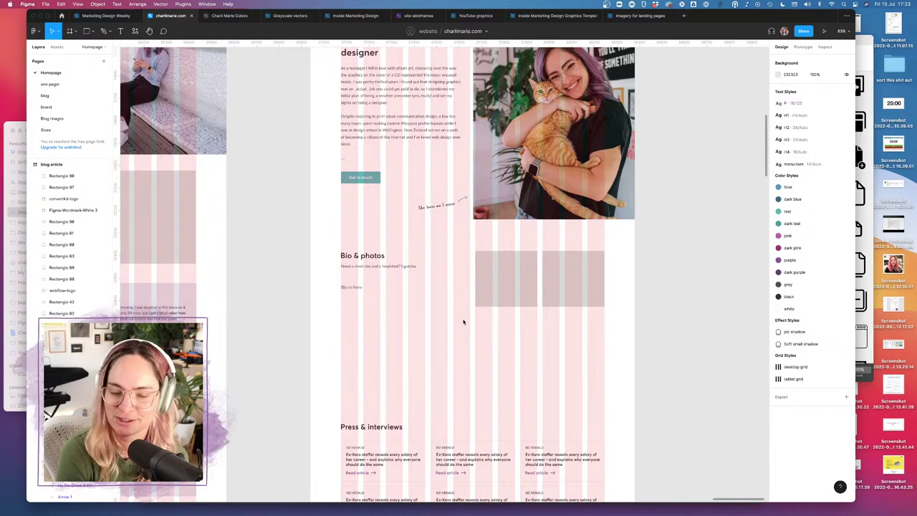
pyautogui.scroll(3, 418, 299)
pyautogui.scroll(1, 414, 295)
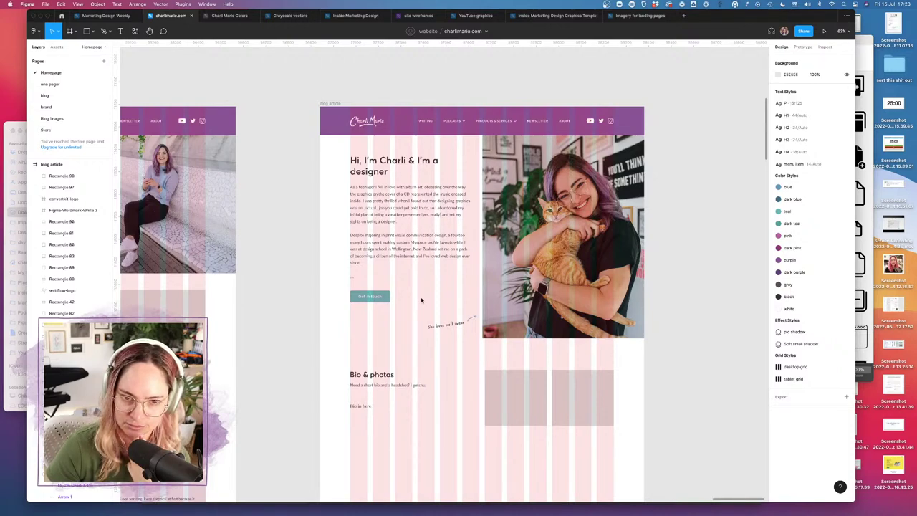
pyautogui.scroll(-15, 421, 299)
pyautogui.scroll(13, 421, 298)
pyautogui.scroll(-1, 421, 296)
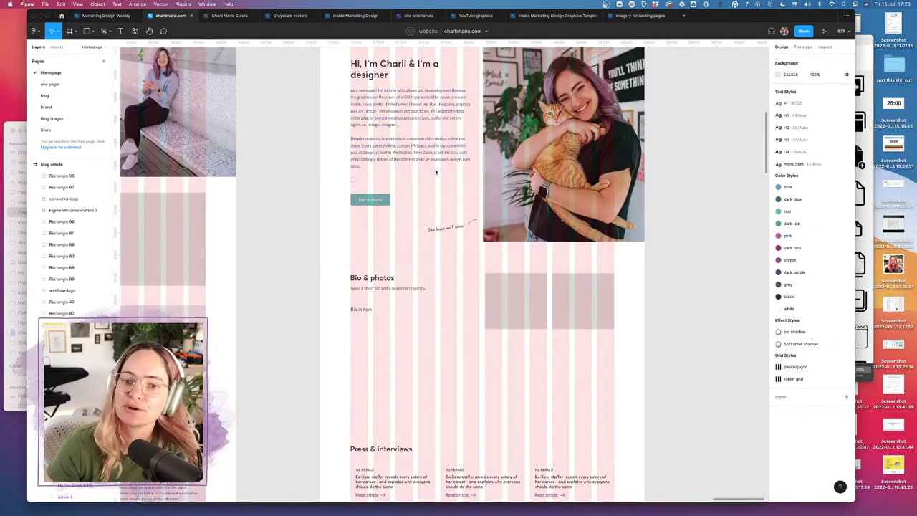
pyautogui.scroll(2, 427, 181)
pyautogui.scroll(-5, 428, 181)
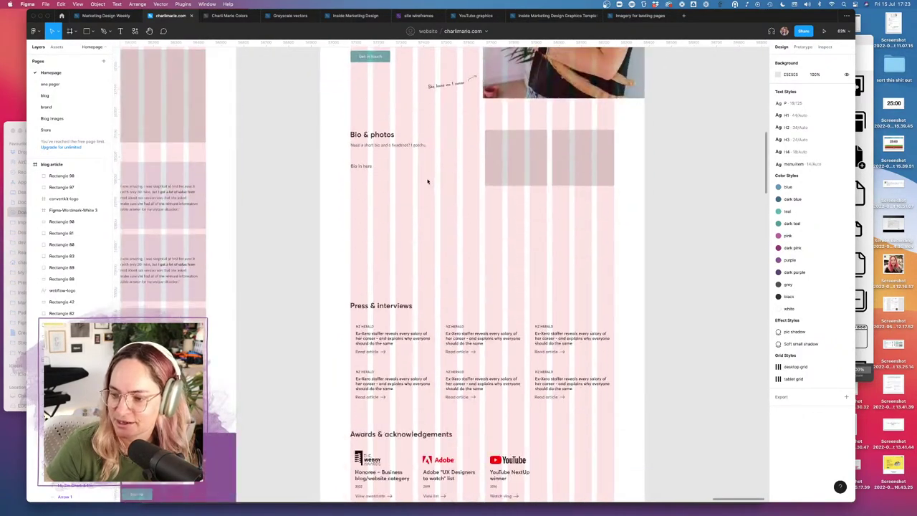
pyautogui.scroll(-2, 427, 182)
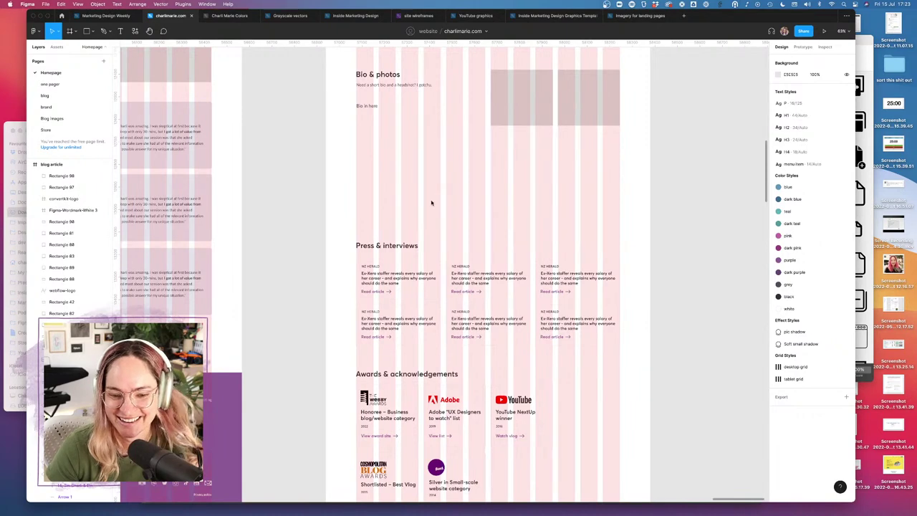
pyautogui.scroll(6, 431, 203)
pyautogui.scroll(1, 431, 203)
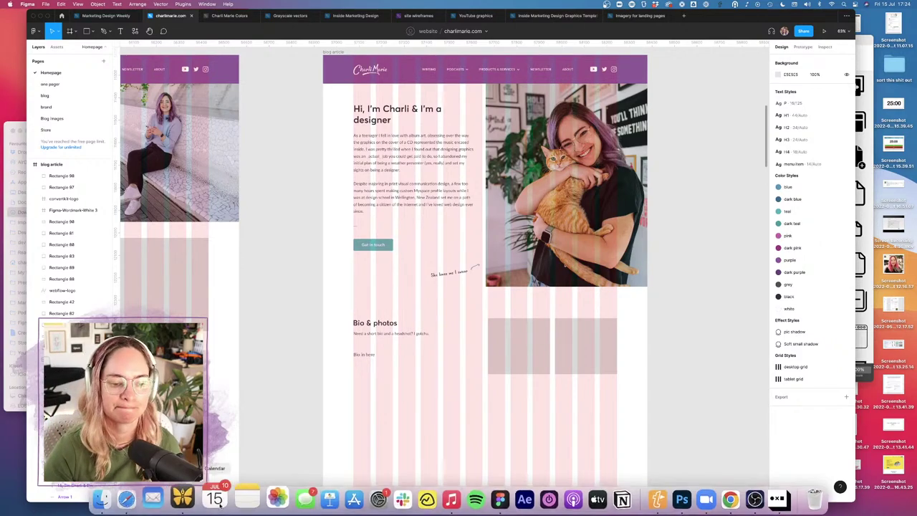
pyautogui.click(137, 504)
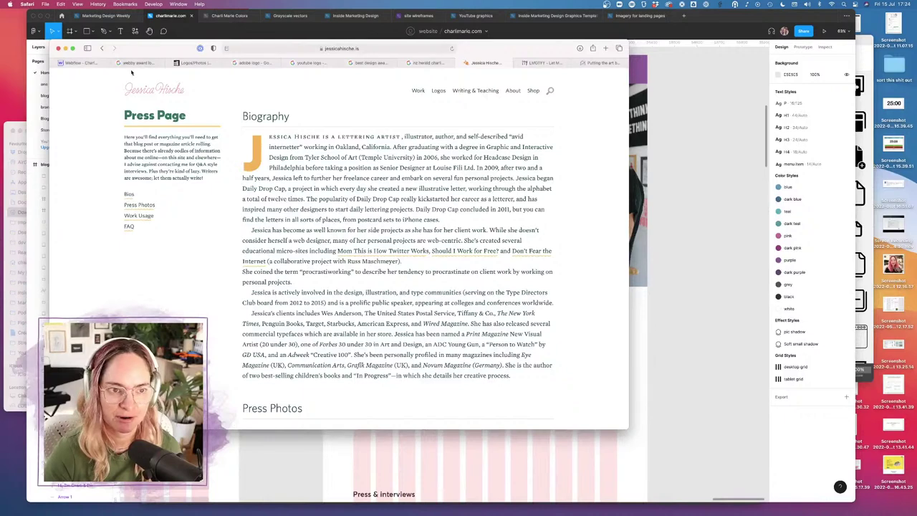
pyautogui.click(600, 63)
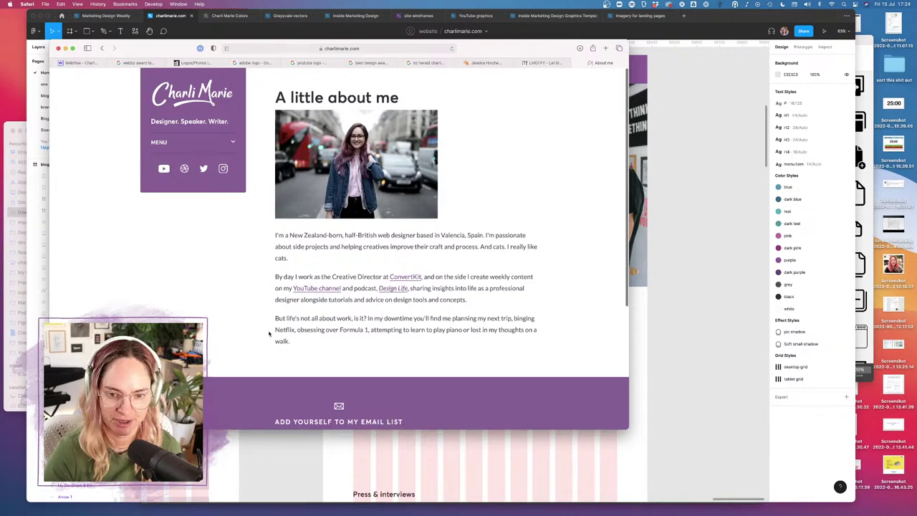
pyautogui.click(674, 326)
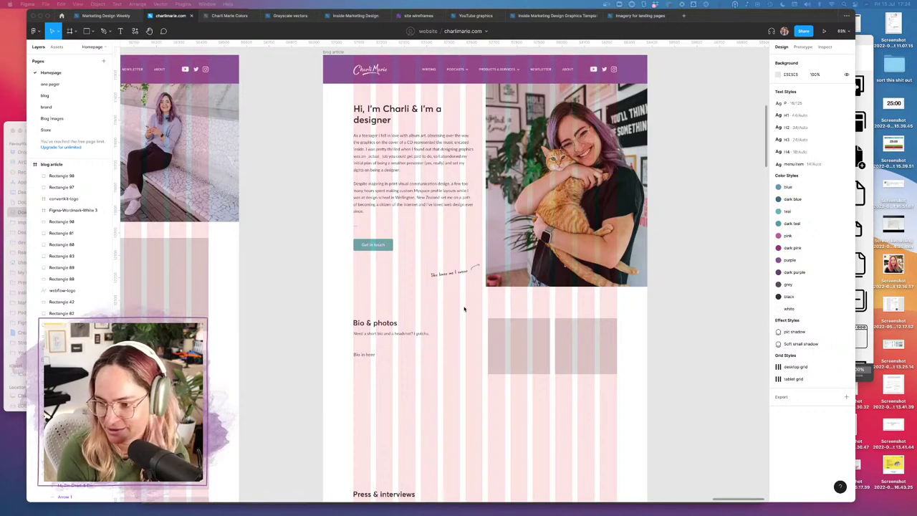
# - Select the site footer's More links group so it can be copied
pyautogui.scroll(-10, 464, 310)
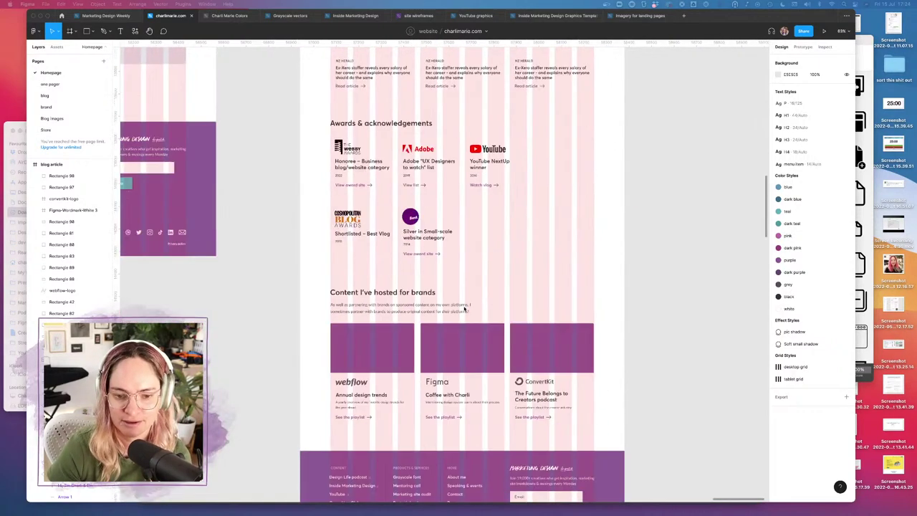
pyautogui.scroll(12, 464, 306)
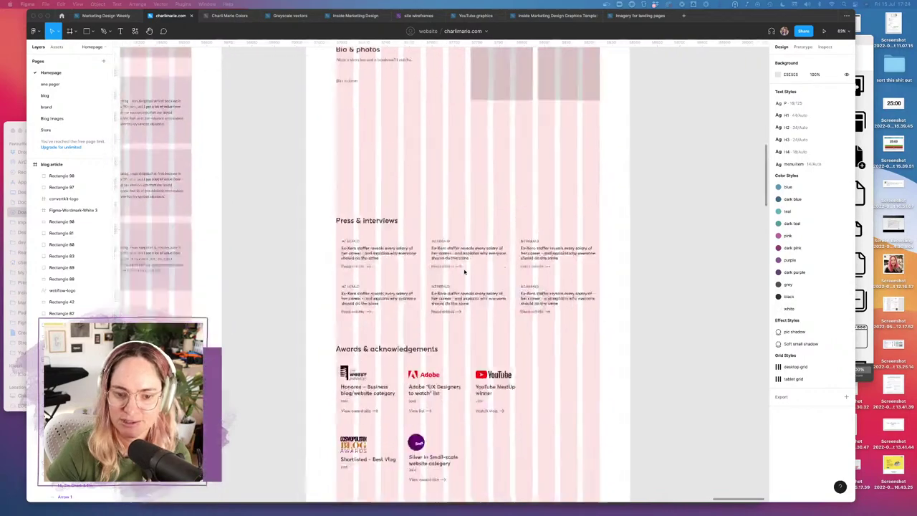
pyautogui.scroll(-3, 406, 326)
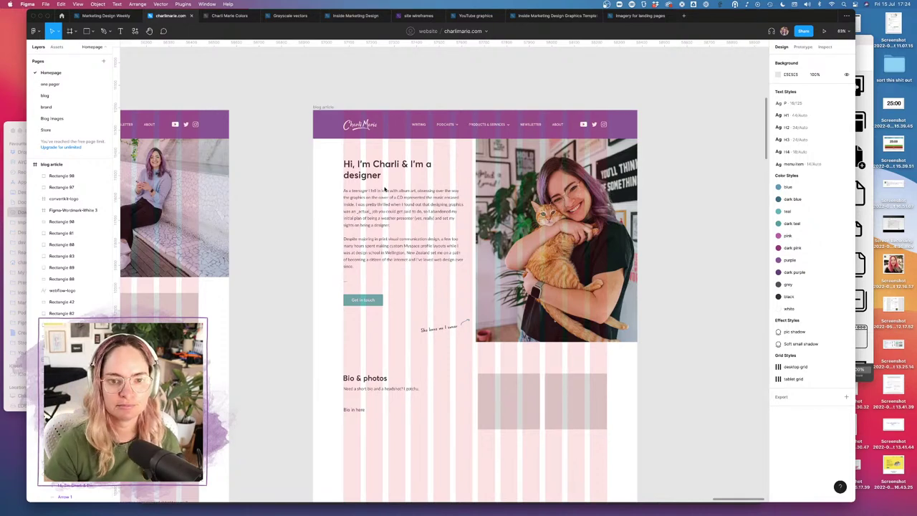
pyautogui.scroll(-5, 364, 391)
pyautogui.scroll(-5, 364, 389)
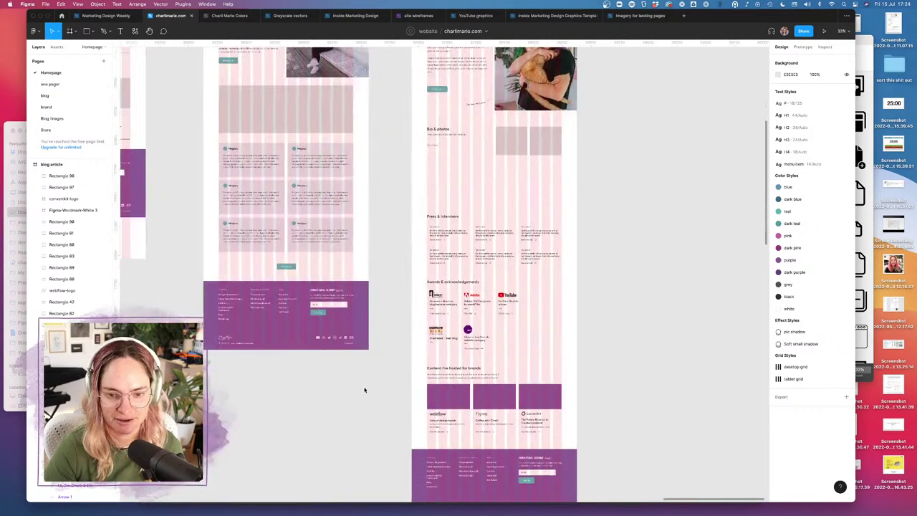
pyautogui.scroll(5, 495, 437)
pyautogui.click(484, 494)
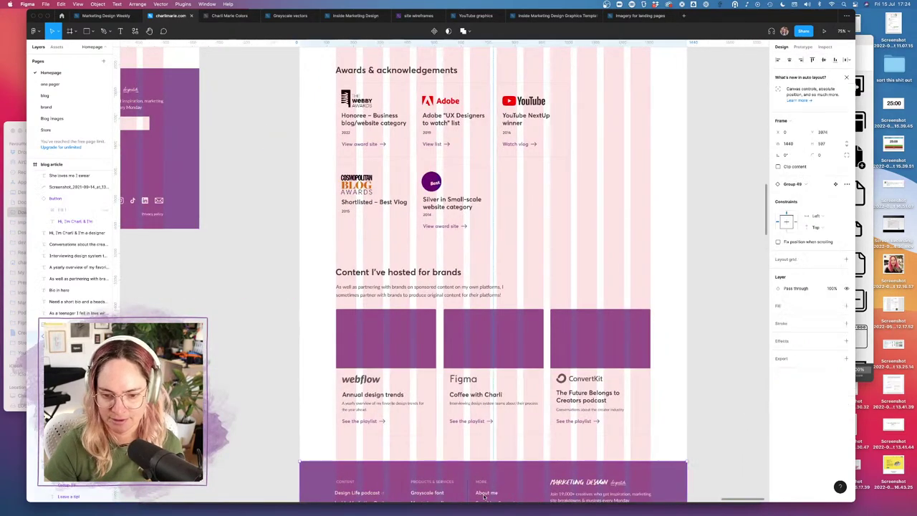
pyautogui.doubleClick(484, 495)
pyautogui.scroll(15, 380, 257)
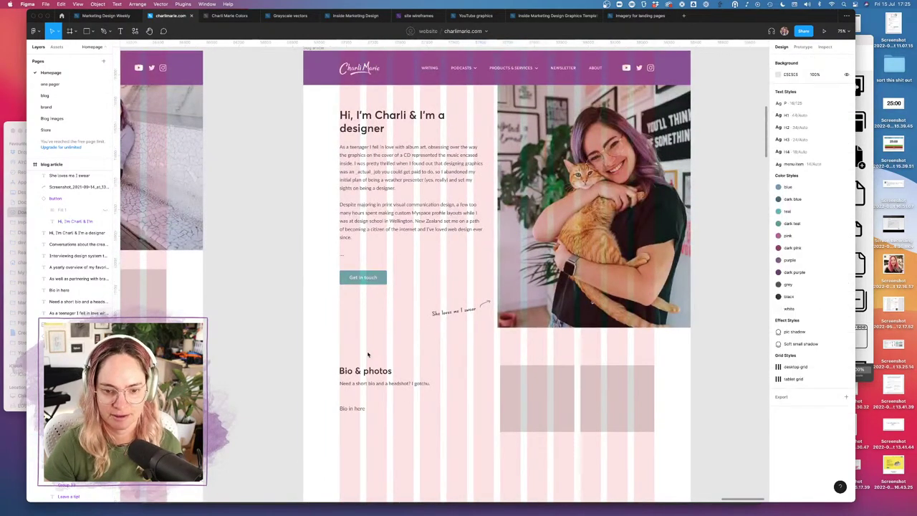
# - Paste the More links group, colour its link text purple BC5B97, and place it below Get in touch
pyautogui.press('super+v')
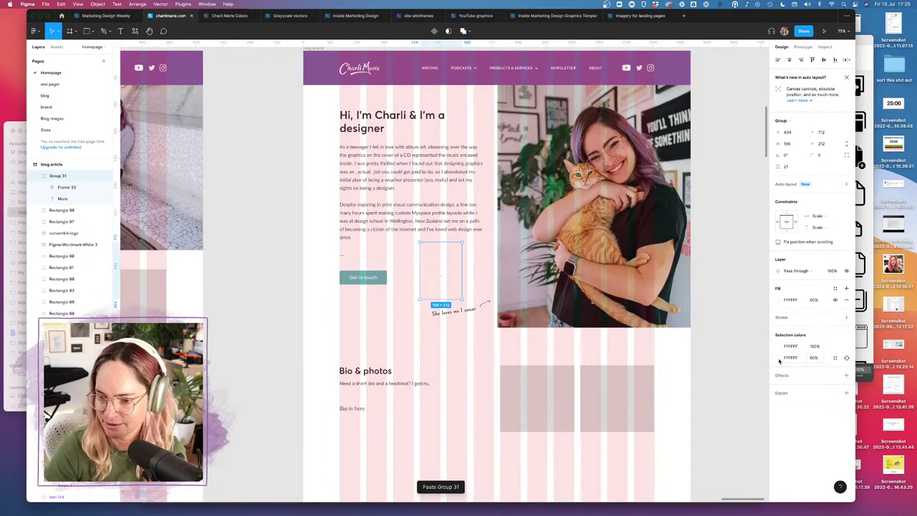
pyautogui.click(777, 358)
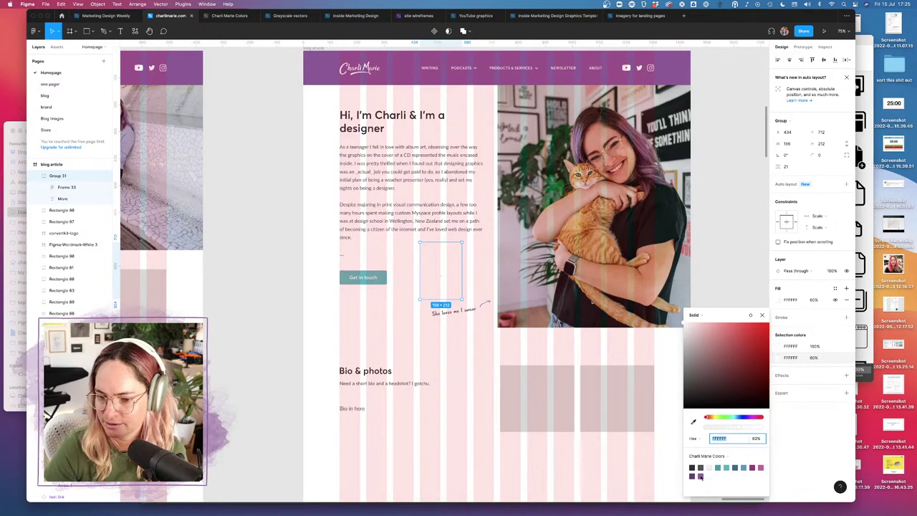
pyautogui.click(700, 476)
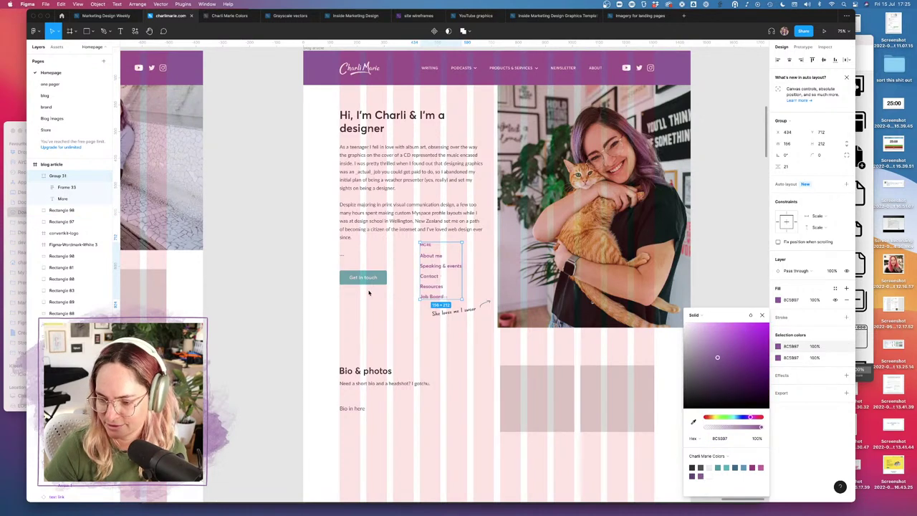
pyautogui.click(405, 294)
pyautogui.moveTo(432, 268); pyautogui.dragTo(353, 322)
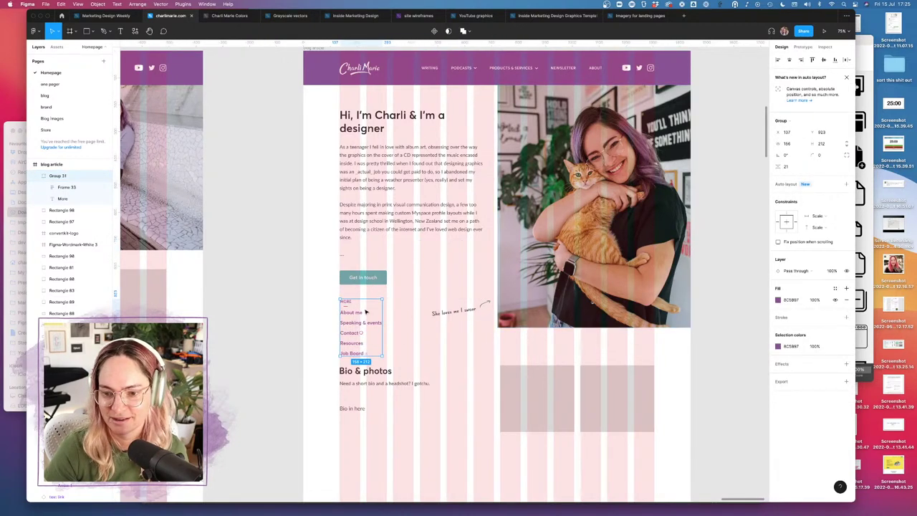
# - Make the MORE heading dark grey 5C5C5A reading 'Jump to', and rename About me to 'Bio & photos'
pyautogui.doubleClick(349, 304)
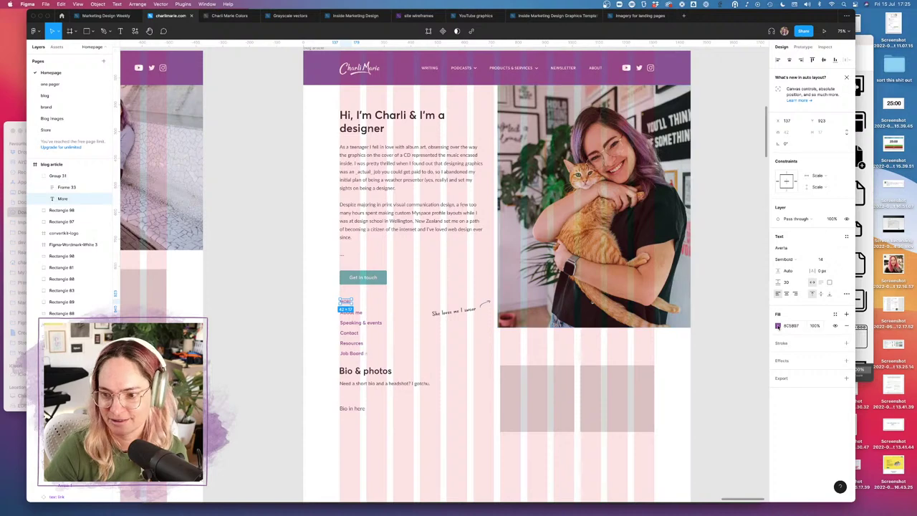
pyautogui.click(777, 325)
pyautogui.write('5C5C5A')
pyautogui.press('Return')
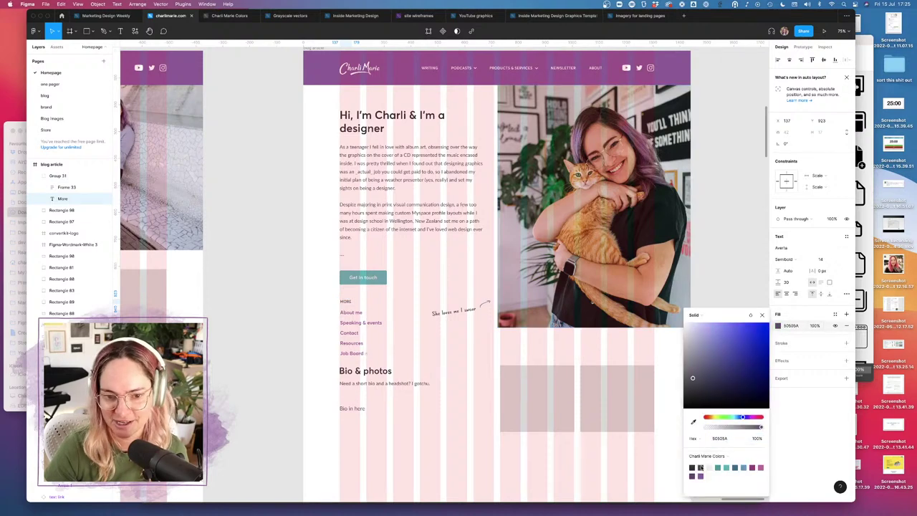
pyautogui.doubleClick(344, 302)
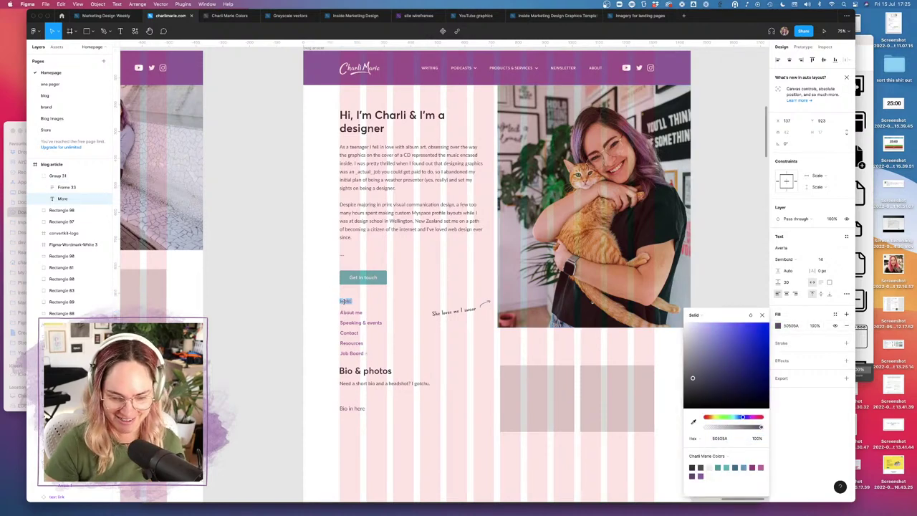
pyautogui.write('Jump to')
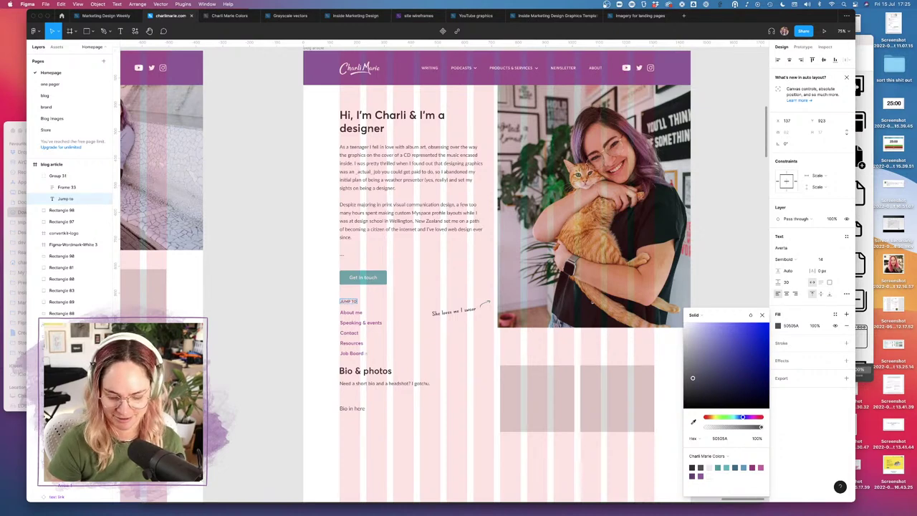
pyautogui.doubleClick(353, 313)
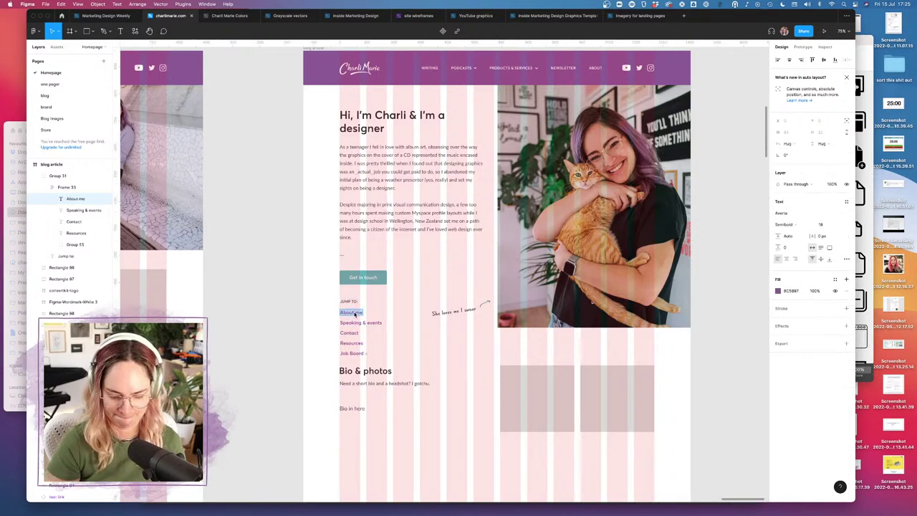
pyautogui.write('Bio & photos')
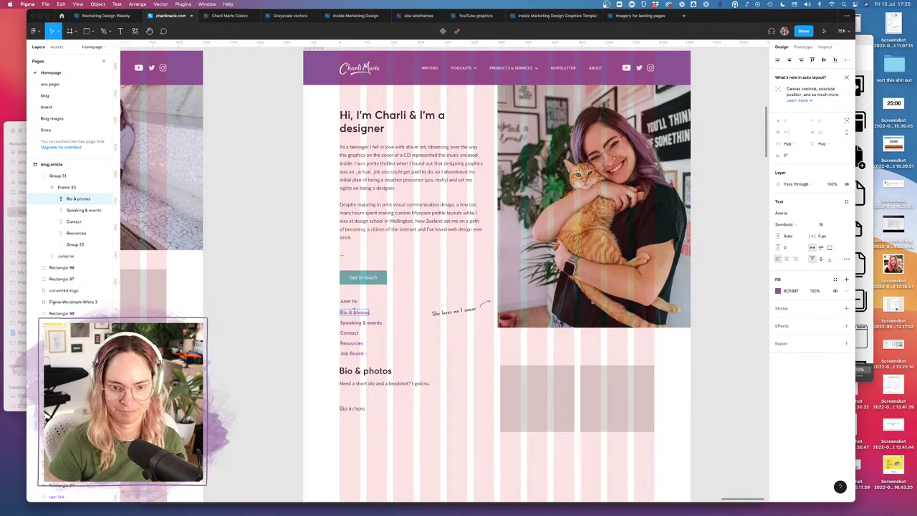
# - Rename Speaking & events to 'Press & interviews' and move Bio & photos below Contact
pyautogui.doubleClick(371, 323)
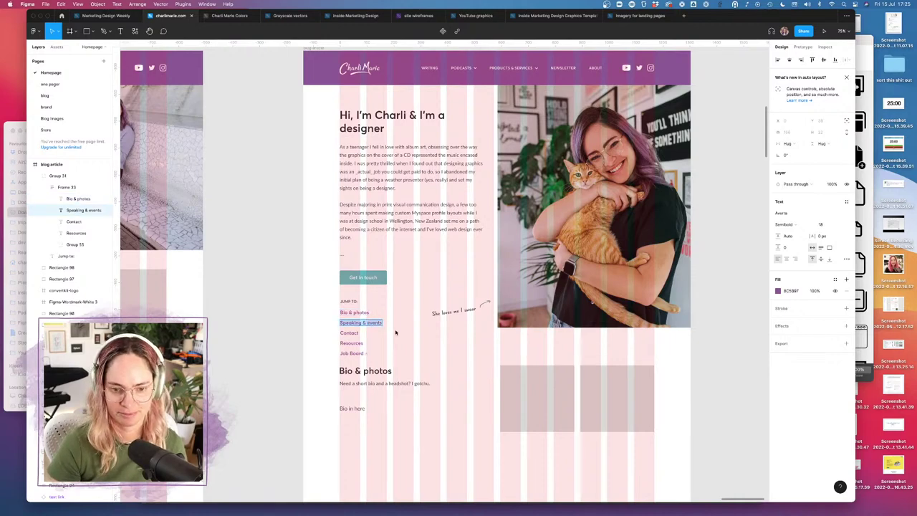
pyautogui.scroll(-4, 395, 332)
pyautogui.write('Press')
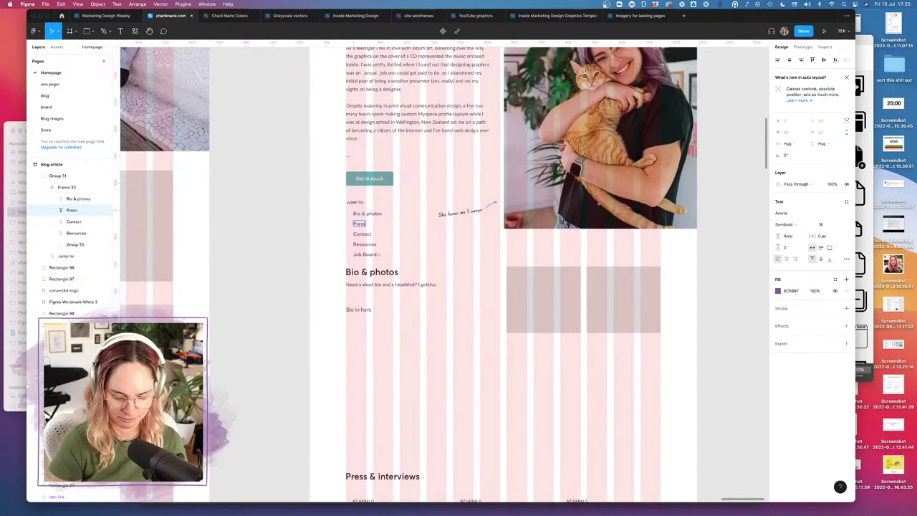
pyautogui.write(' & interviews')
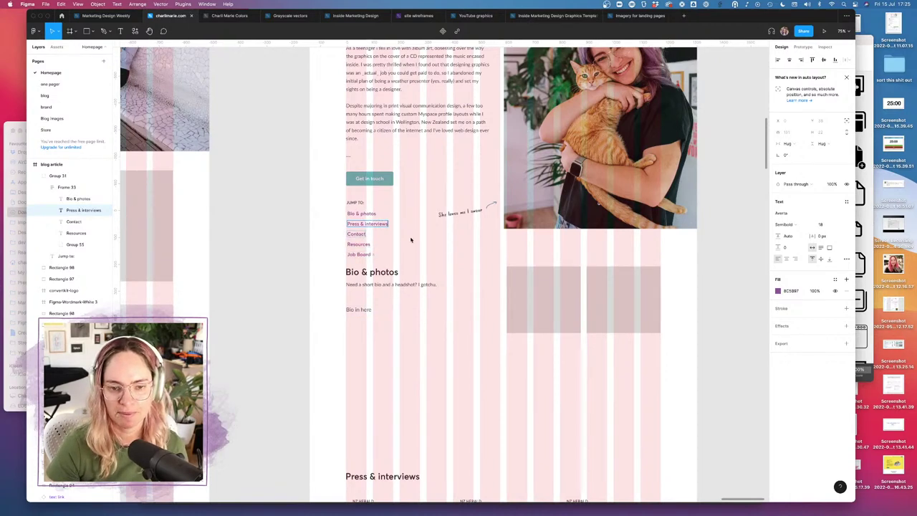
pyautogui.click(372, 214)
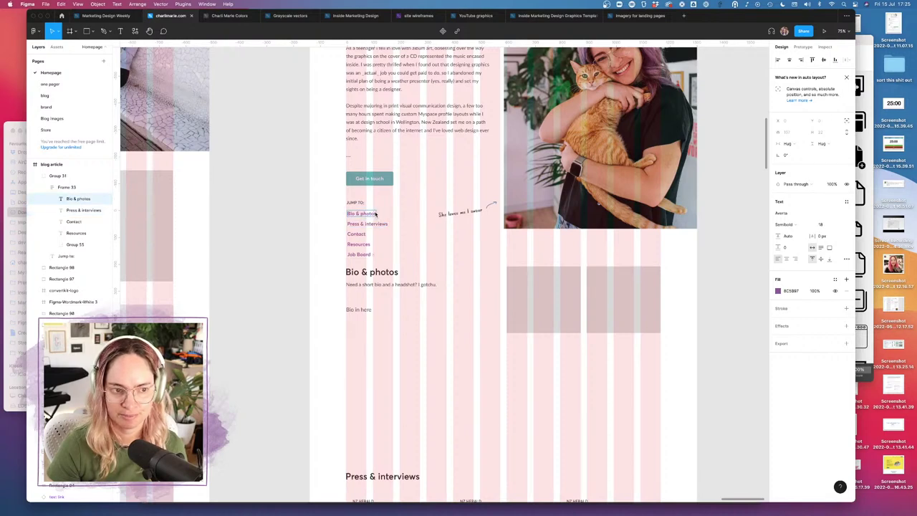
pyautogui.moveTo(72, 199); pyautogui.dragTo(78, 238)
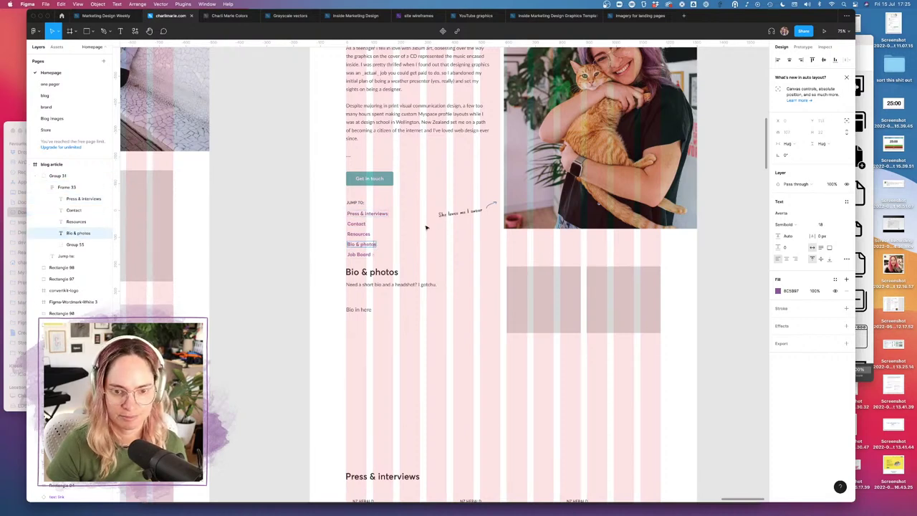
# - Rename the Contact link to 'Awards & acknowledgements'
pyautogui.click(360, 226)
pyautogui.scroll(-10, 454, 337)
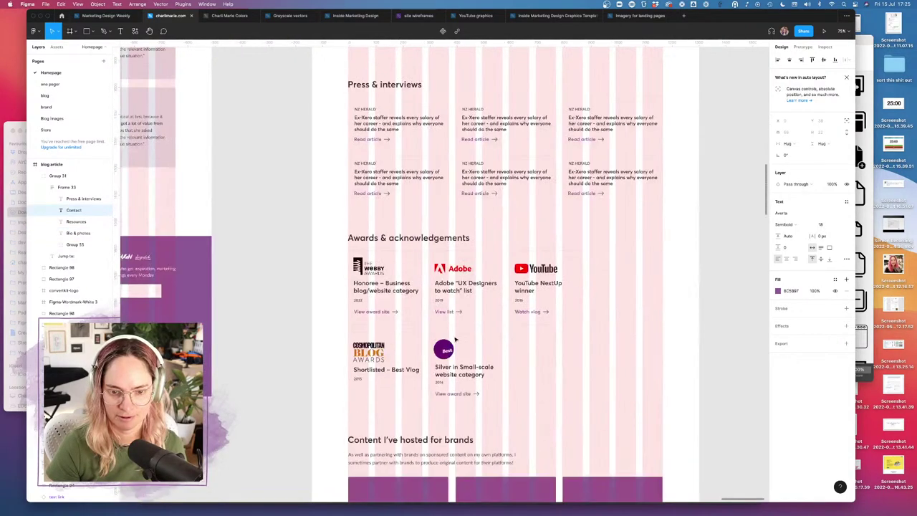
pyautogui.scroll(10, 454, 341)
pyautogui.write('Aw')
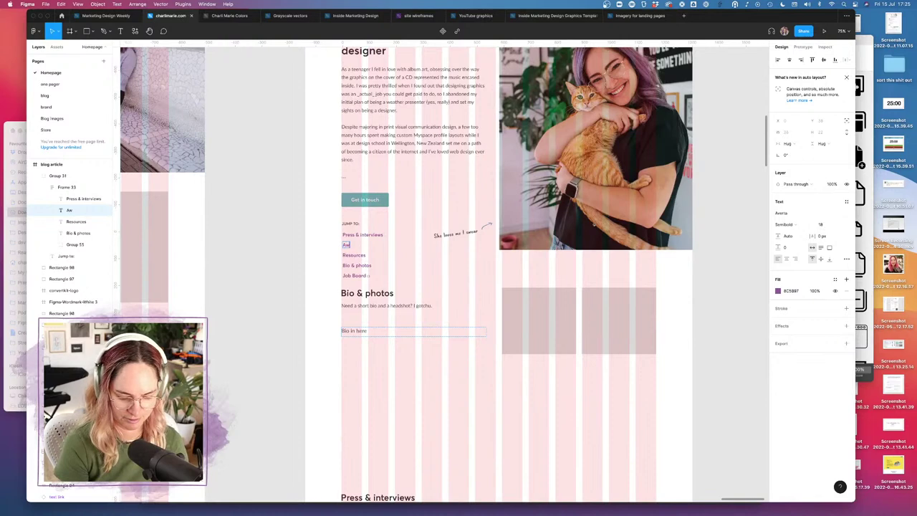
pyautogui.write('ards & ackn')
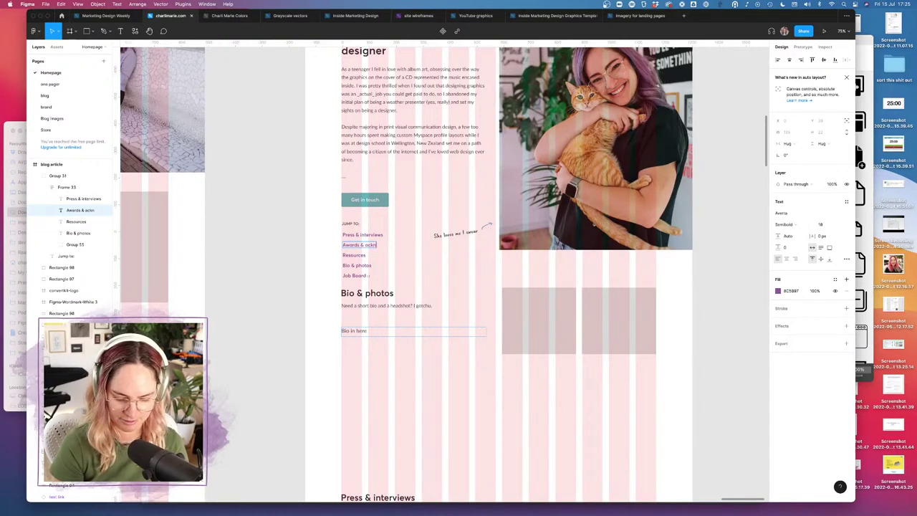
pyautogui.write('owledg')
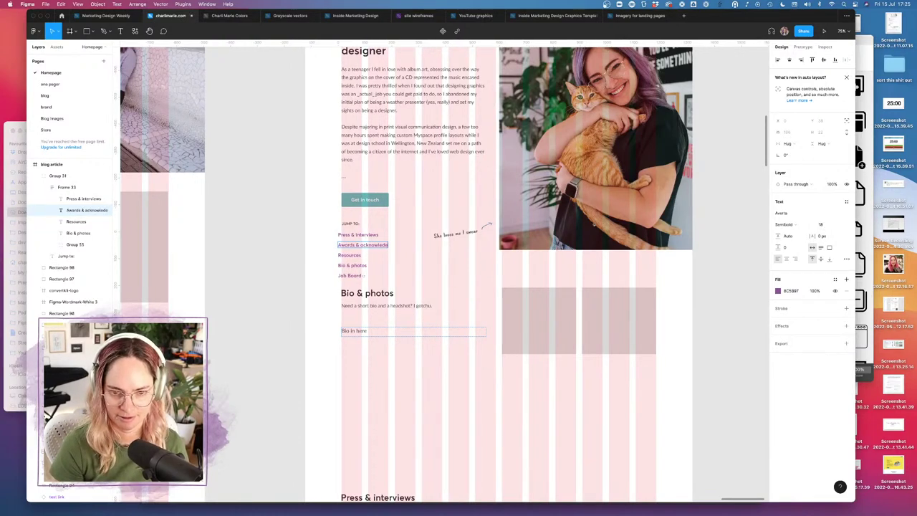
pyautogui.write('ements')
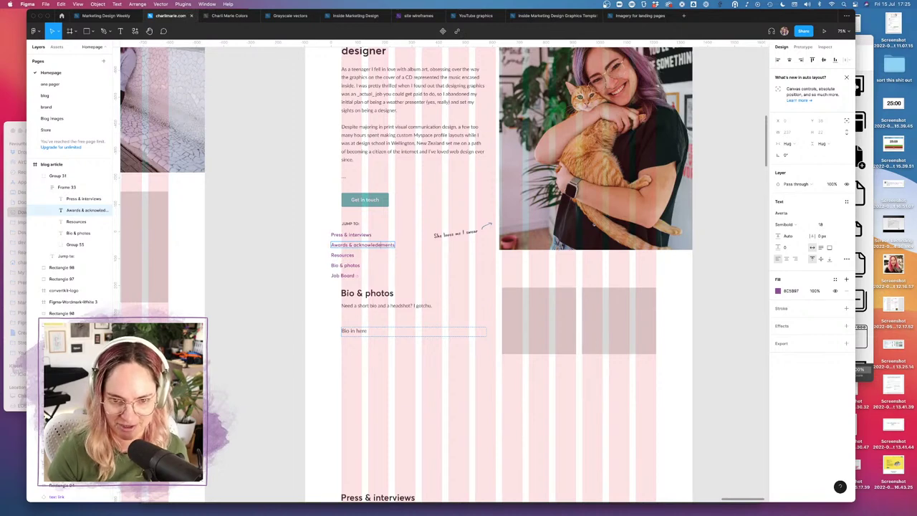
pyautogui.press('Escape')
pyautogui.scroll(-4, 497, 370)
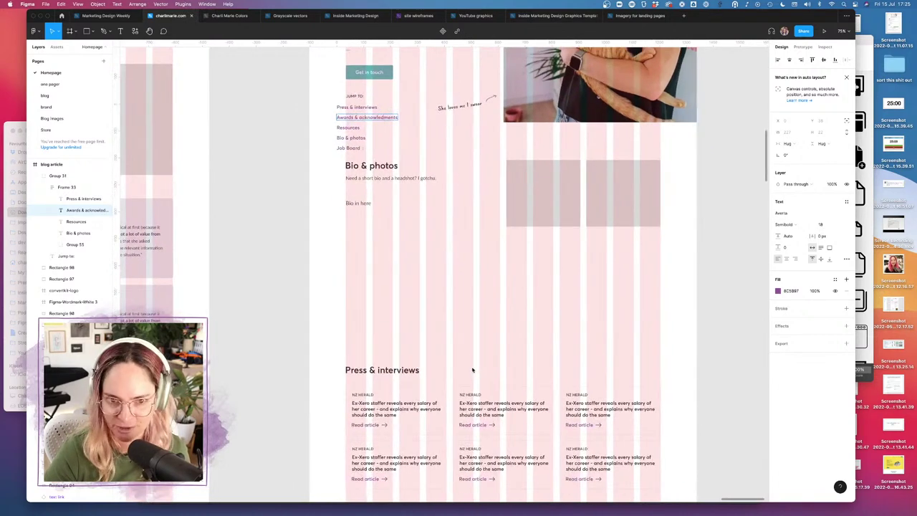
pyautogui.scroll(-4, 466, 337)
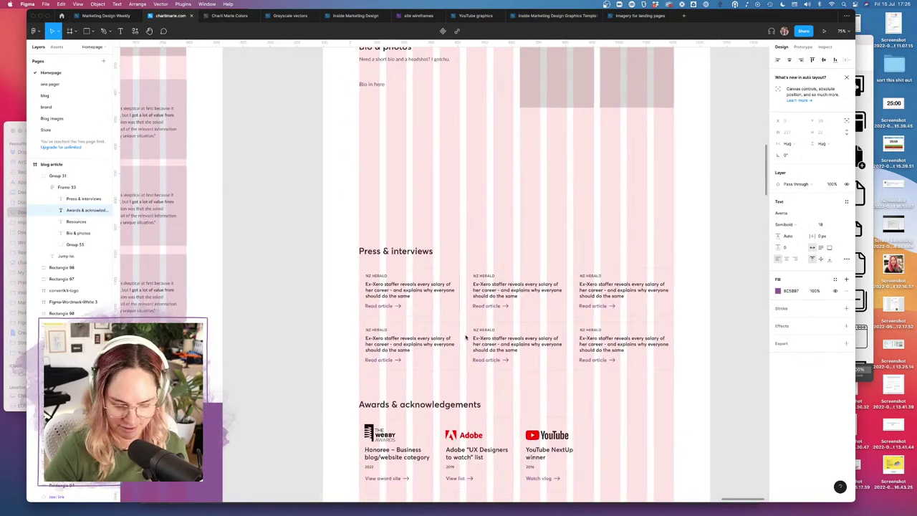
pyautogui.scroll(3, 512, 272)
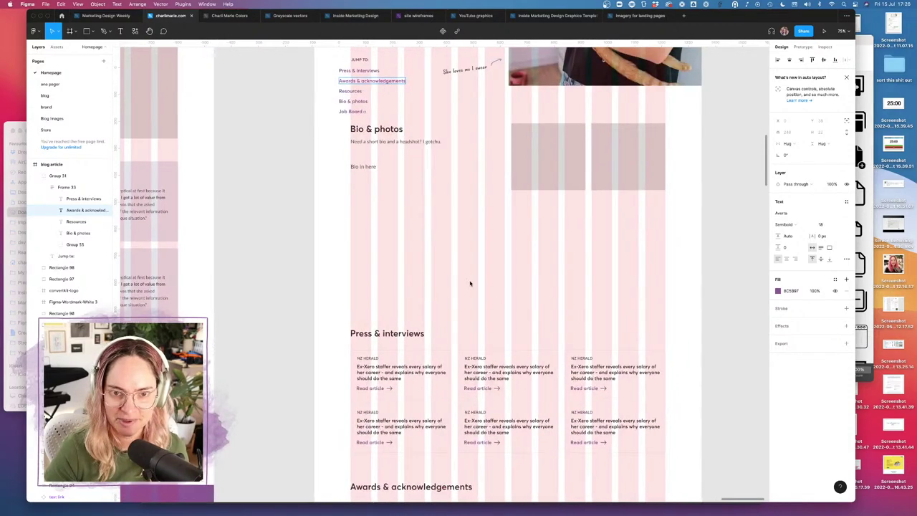
# - Rename the Resources link to 'Hosted content'
pyautogui.press('Tab')
pyautogui.scroll(-10, 433, 237)
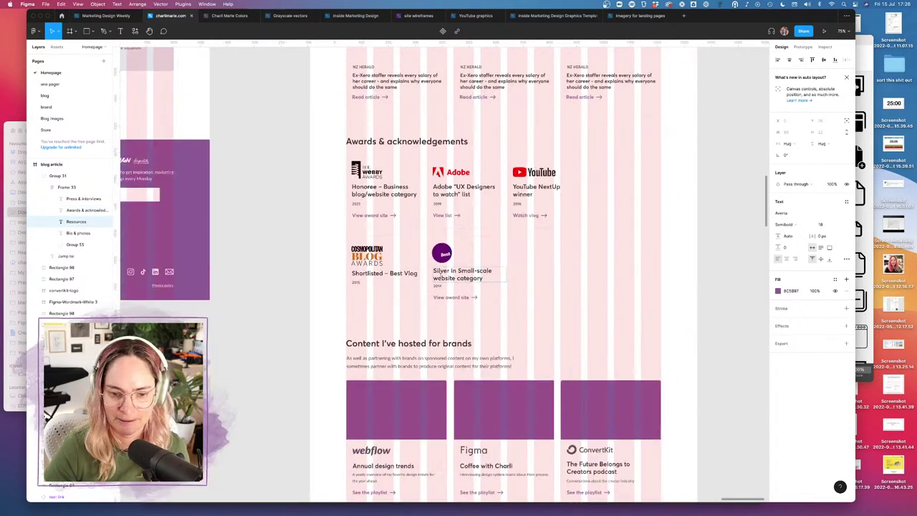
pyautogui.scroll(11, 442, 278)
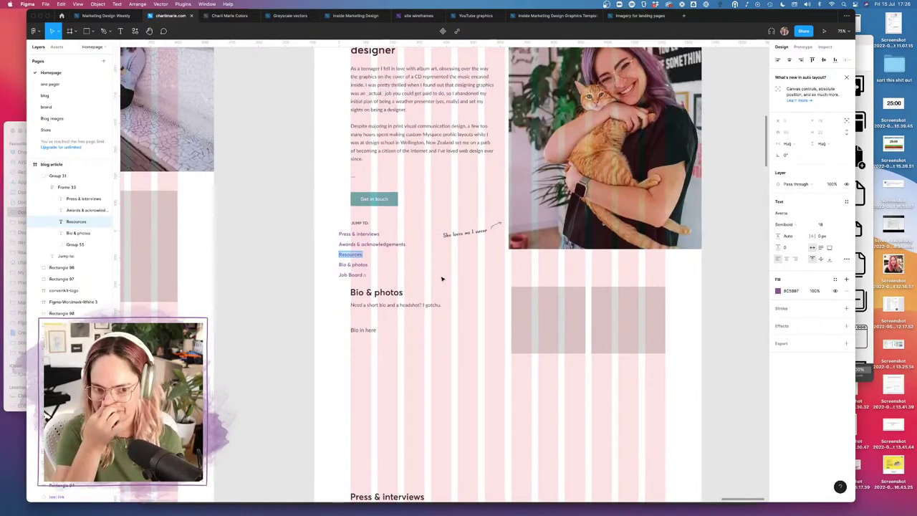
pyautogui.write('H')
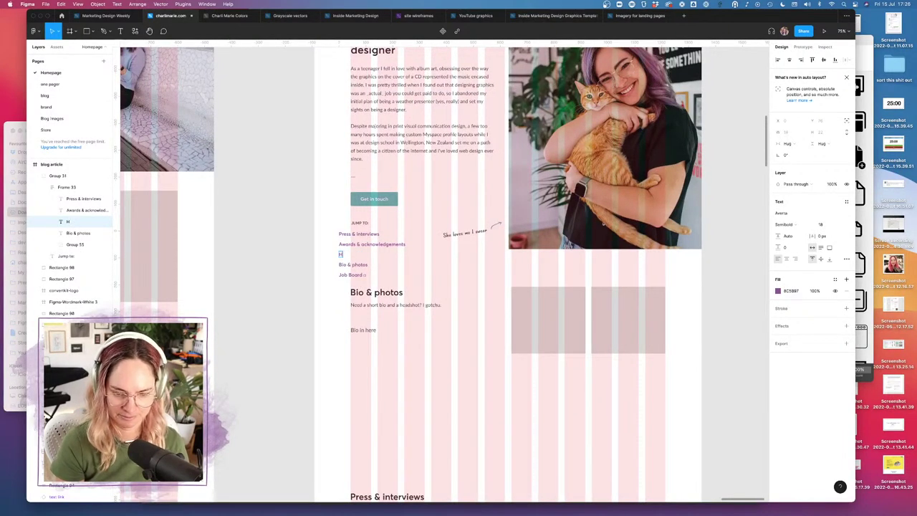
pyautogui.write('osted content')
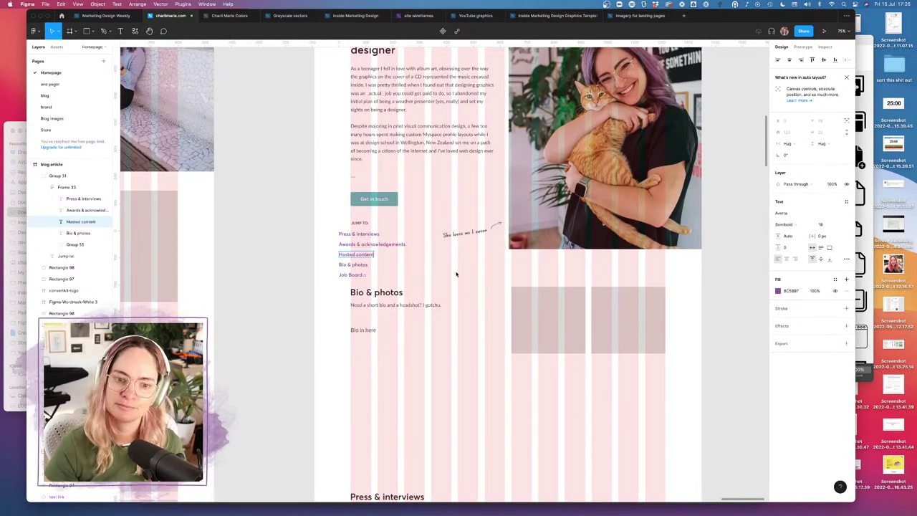
pyautogui.scroll(-15, 442, 391)
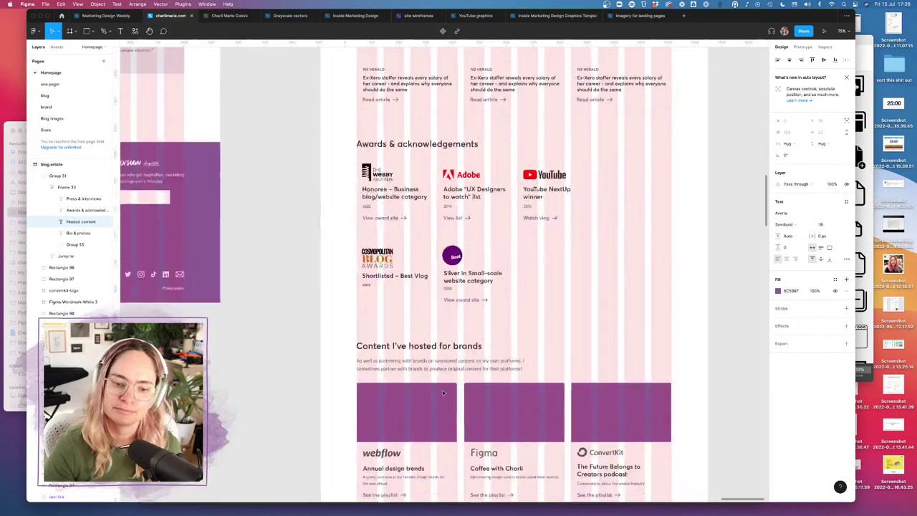
pyautogui.scroll(-5, 443, 392)
pyautogui.scroll(20, 441, 390)
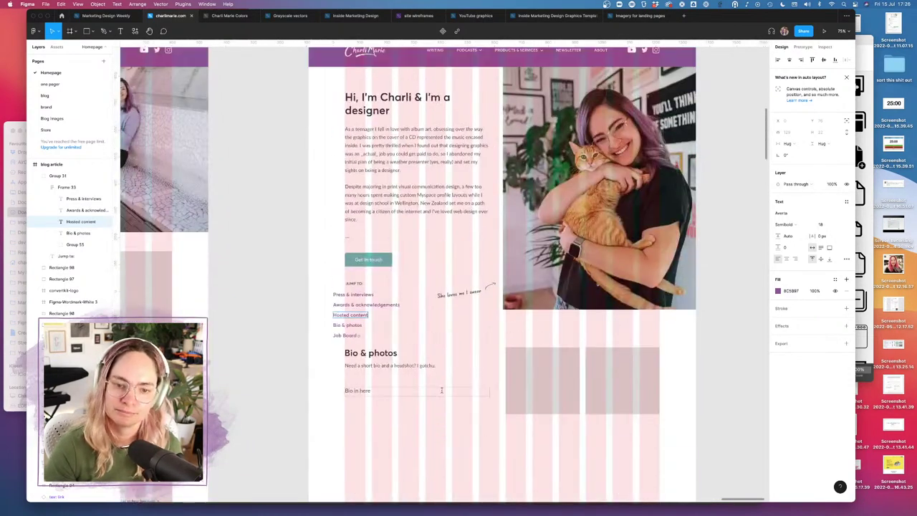
# - Delete the Job Boards link and shift the Jump-to list to line up with the column
pyautogui.click(356, 336)
pyautogui.click(356, 336)
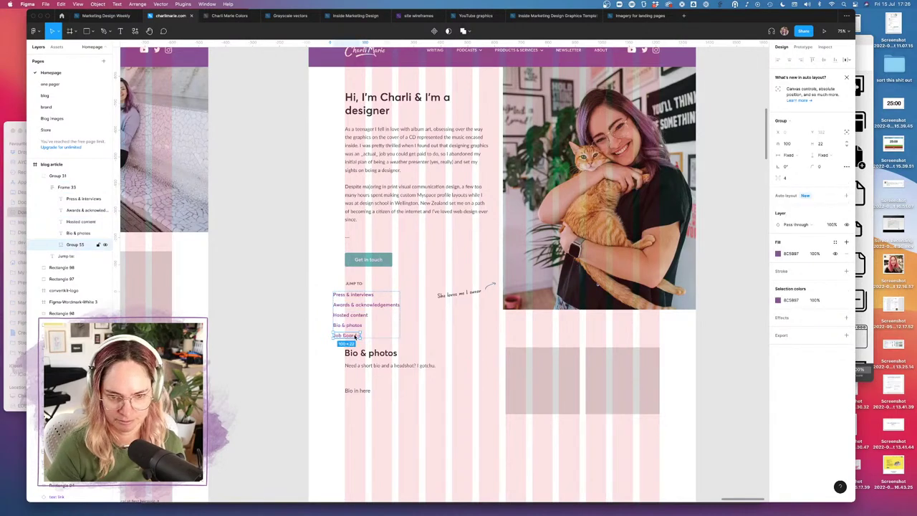
pyautogui.press('Delete')
pyautogui.click(352, 308)
pyautogui.moveTo(352, 308); pyautogui.dragTo(389, 245)
pyautogui.press('Escape')
# - Check the intro heading block and body paragraph, leaving them unchanged
pyautogui.keyDown('shift'); pyautogui.click(368, 259); pyautogui.keyUp('shift')
pyautogui.hscroll(3, 390, 245)
pyautogui.click(611, 252)
pyautogui.scroll(5, 308, 185)
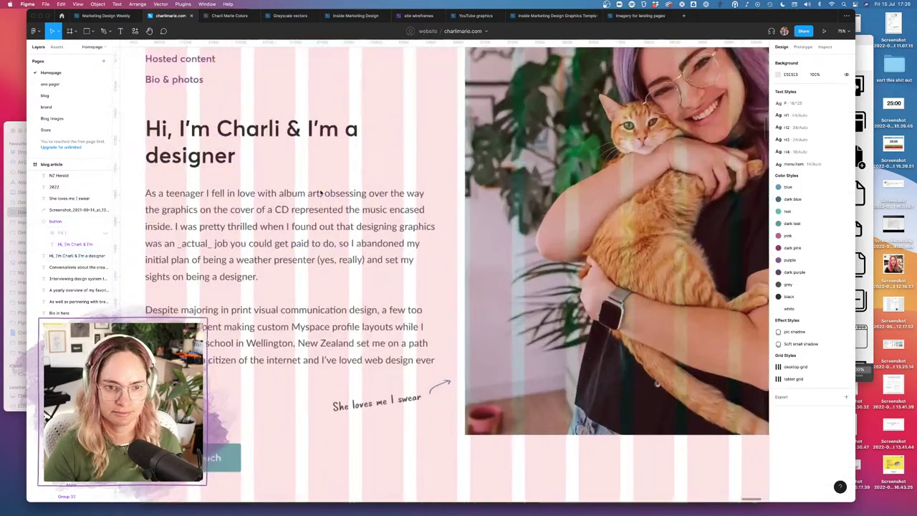
pyautogui.scroll(-5, 319, 190)
pyautogui.rightClick(319, 192)
pyautogui.click(355, 122)
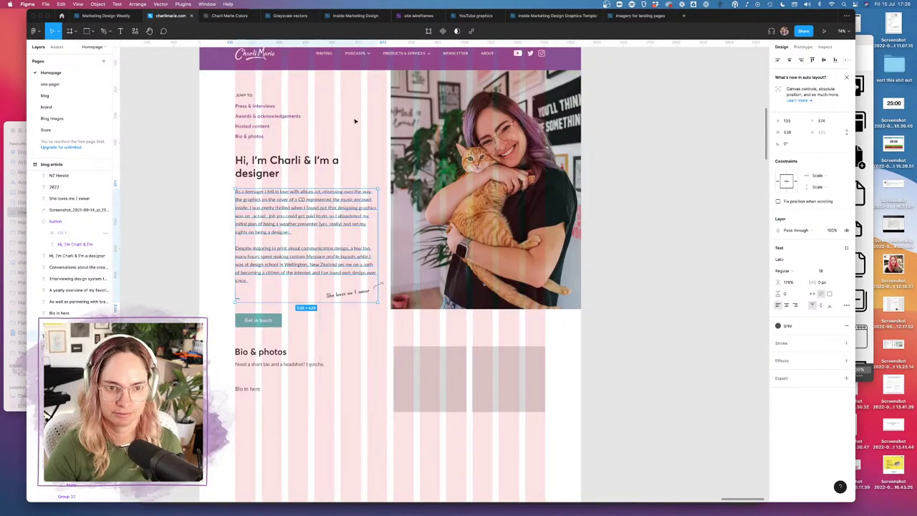
pyautogui.click(351, 118)
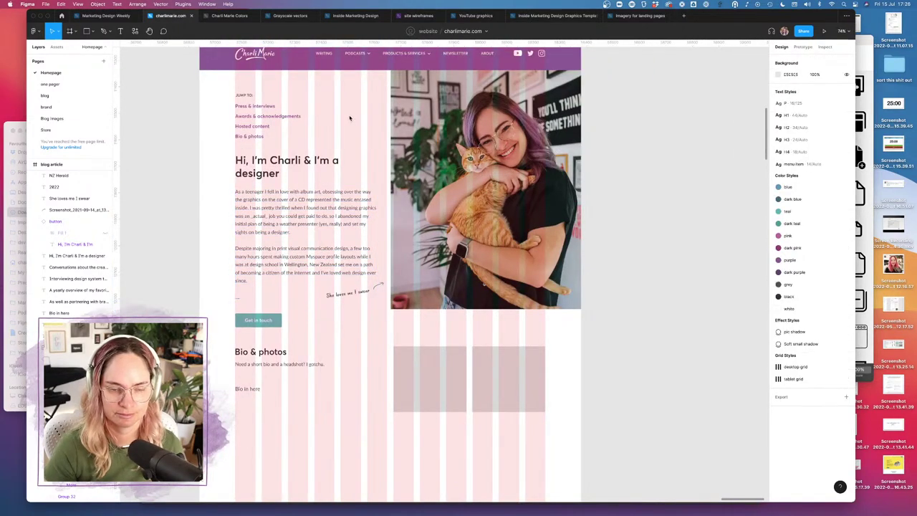
# - Paste a copy of the Press & interviews link, retitle it 'About me', and nudge the list down
pyautogui.click(258, 108)
pyautogui.click(258, 108)
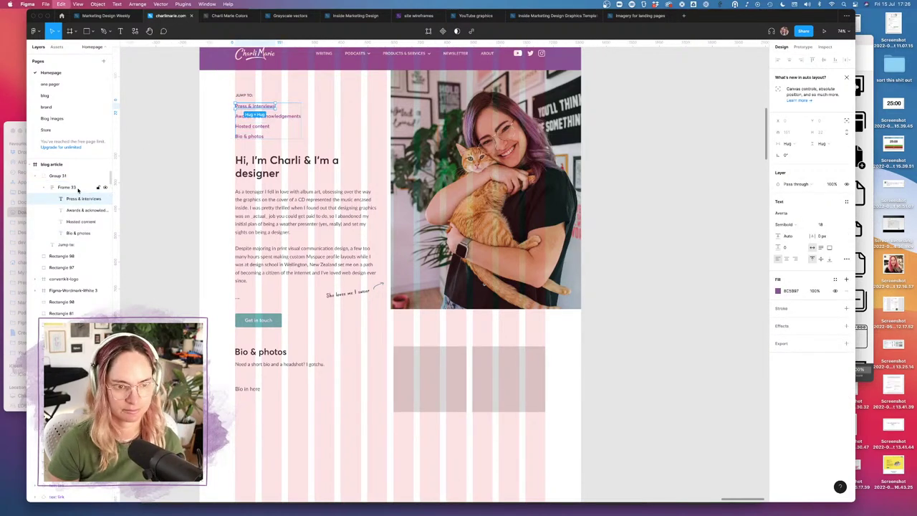
pyautogui.press('super+v')
pyautogui.click(254, 101)
pyautogui.press('Return')
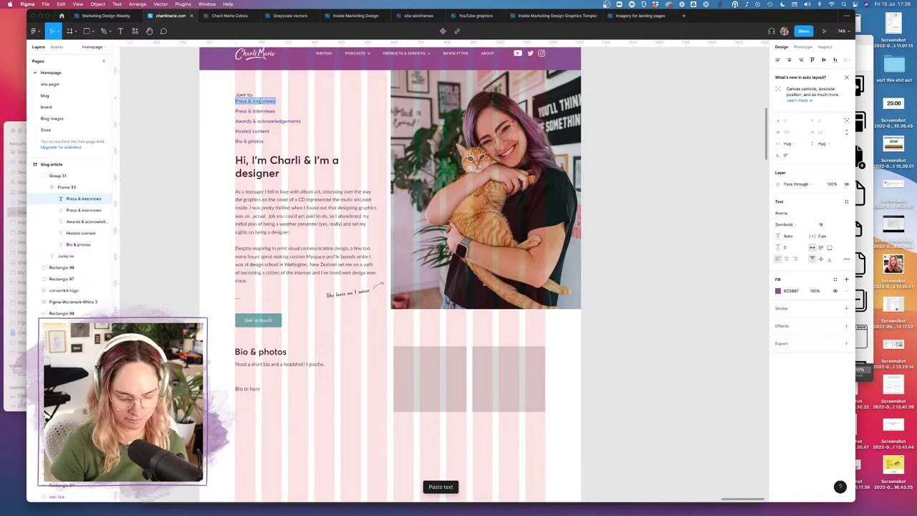
pyautogui.write('About me')
pyautogui.press('Escape')
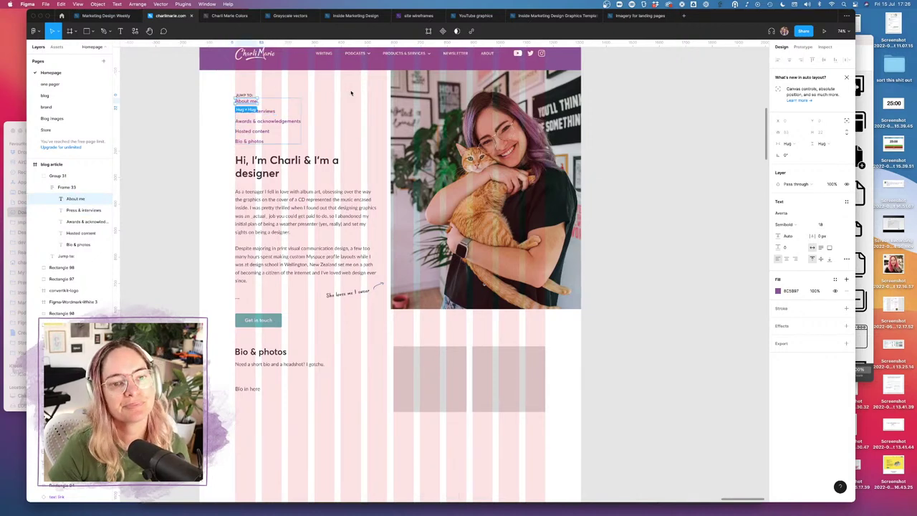
pyautogui.press('Escape')
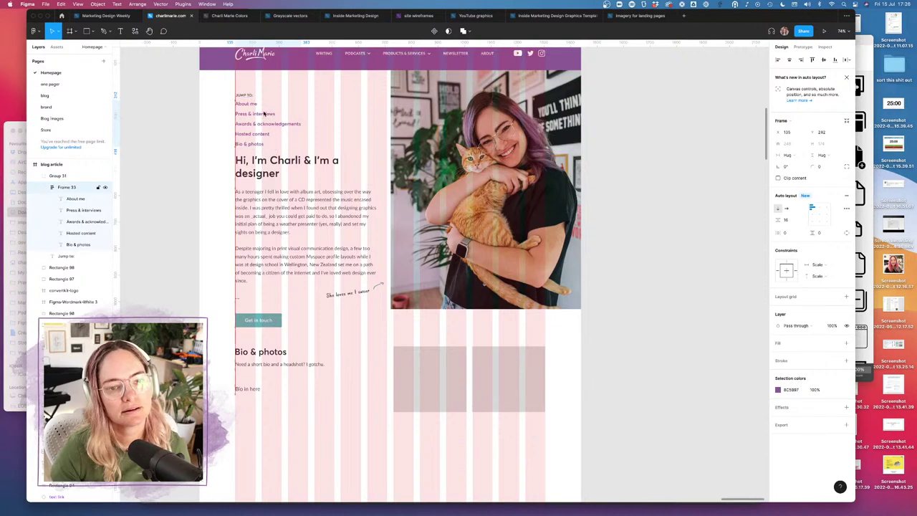
pyautogui.hotkey('shift', 'Down')
# - Move the intro body text block down about 30 px
pyautogui.click(338, 110)
pyautogui.scroll(2, 338, 109)
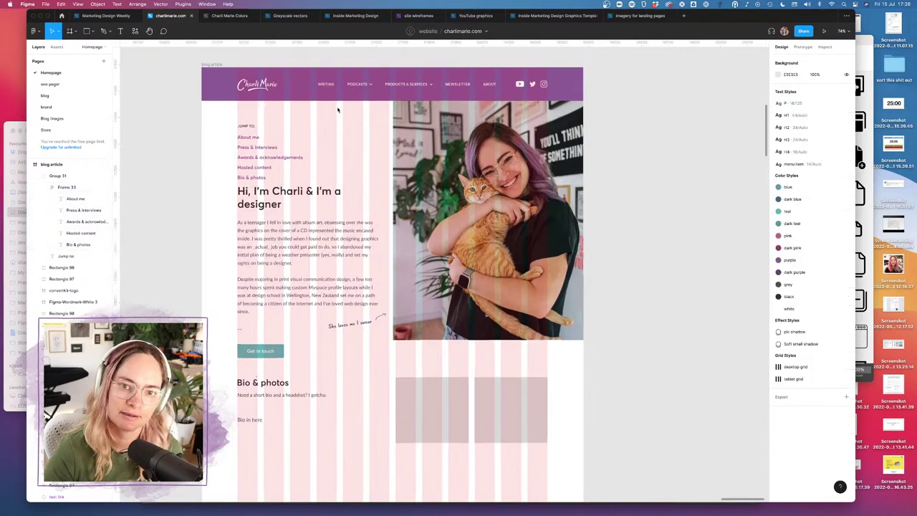
pyautogui.scroll(5, 338, 110)
pyautogui.scroll(-3, 338, 110)
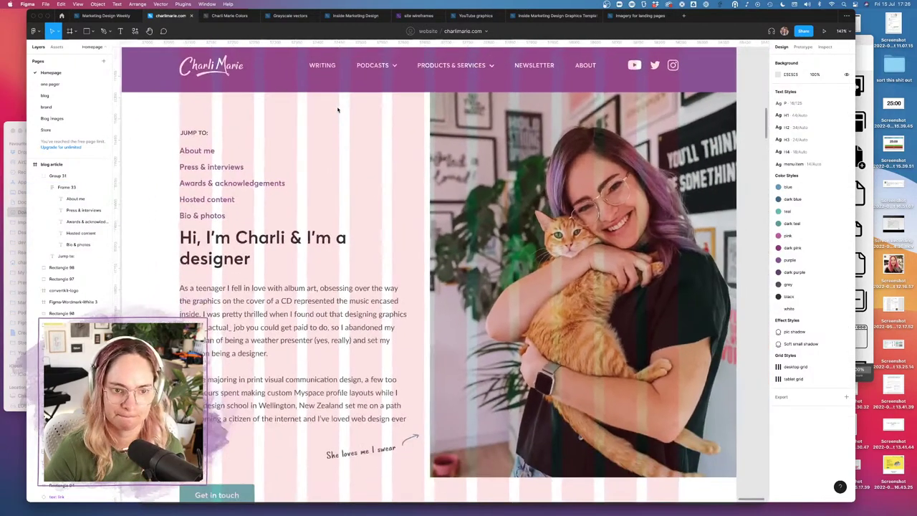
pyautogui.click(256, 313)
pyautogui.moveTo(257, 313); pyautogui.dragTo(257, 335)
pyautogui.click(347, 197)
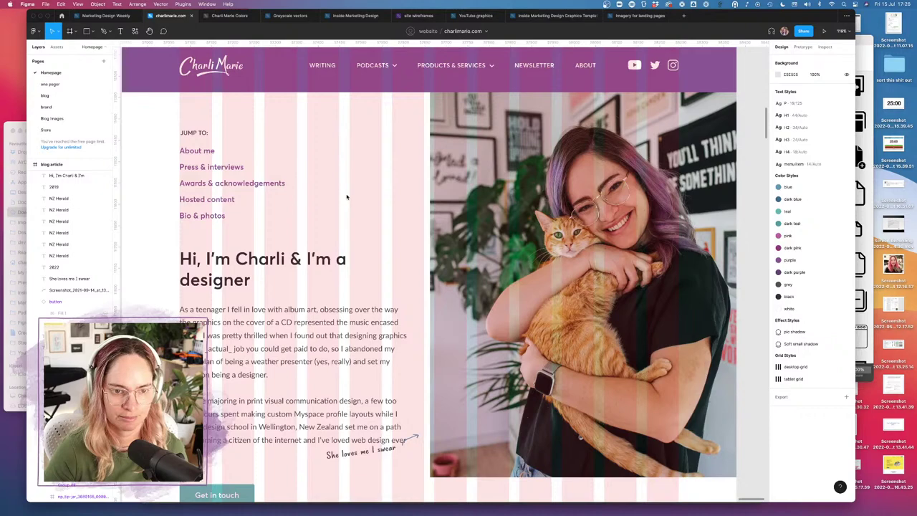
# - Move the 'She loves me I swear' note and its arrow lower together
pyautogui.scroll(-5, 347, 197)
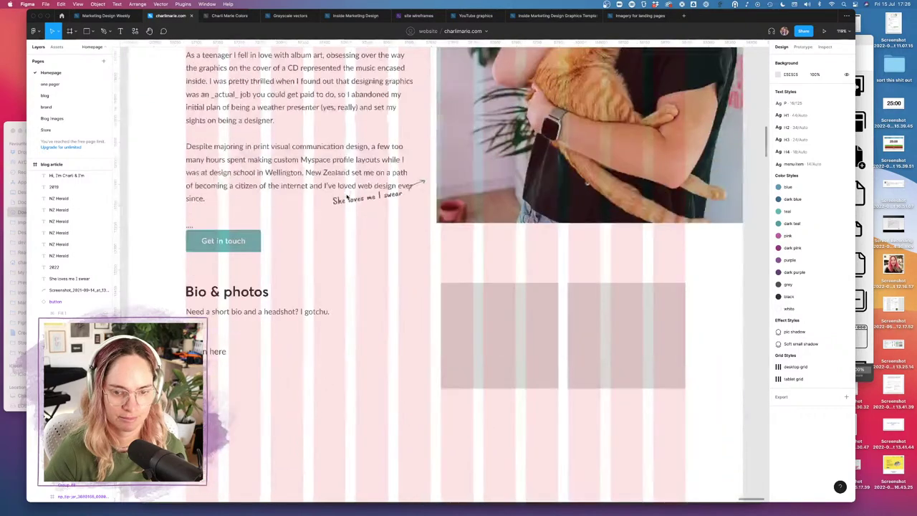
pyautogui.click(415, 186)
pyautogui.keyDown('shift'); pyautogui.click(372, 199); pyautogui.keyUp('shift')
pyautogui.moveTo(371, 207); pyautogui.dragTo(371, 234)
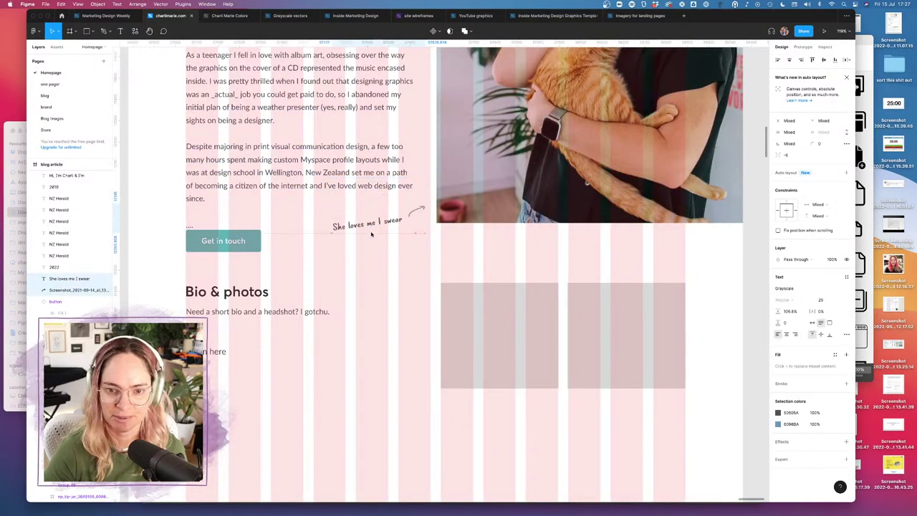
pyautogui.click(521, 258)
pyautogui.scroll(6, 523, 258)
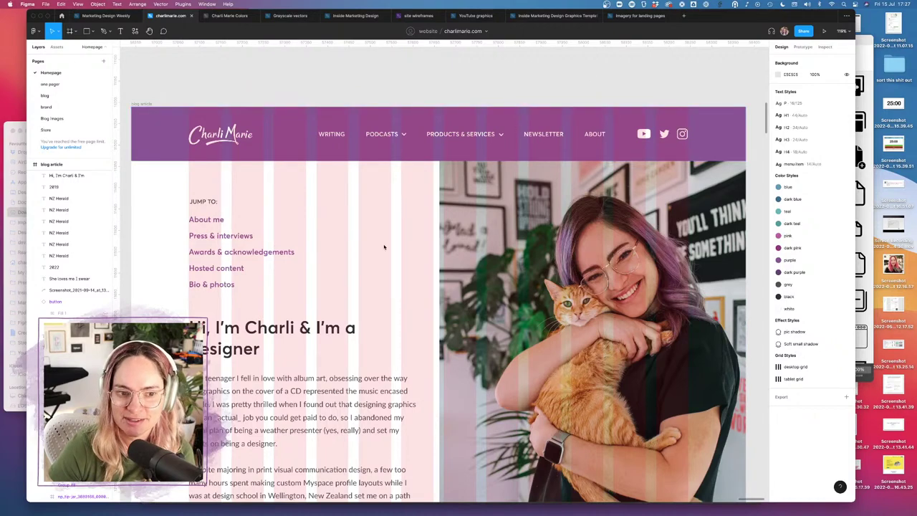
# - Delete the About me link and apply auto layout to close up the remaining links
pyautogui.scroll(-2, 400, 242)
pyautogui.hscroll(2, 400, 241)
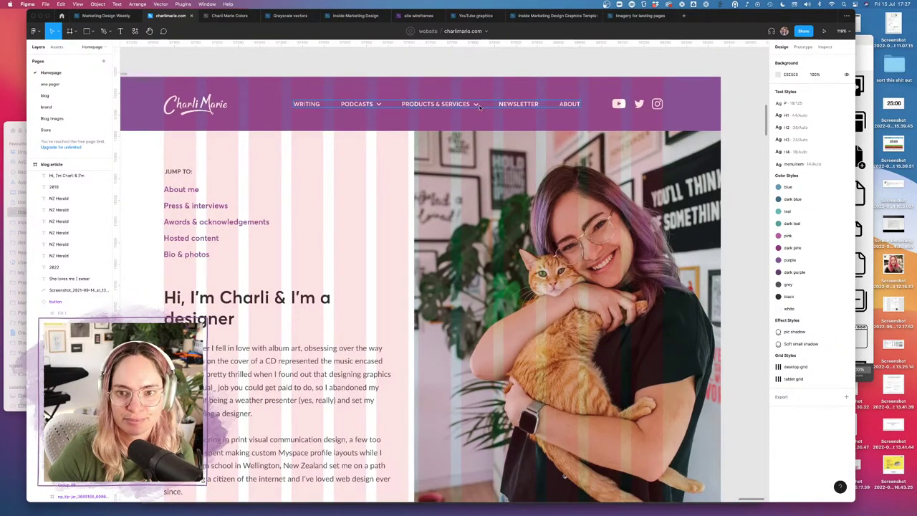
pyautogui.scroll(-4, 350, 158)
pyautogui.hscroll(-2, 350, 158)
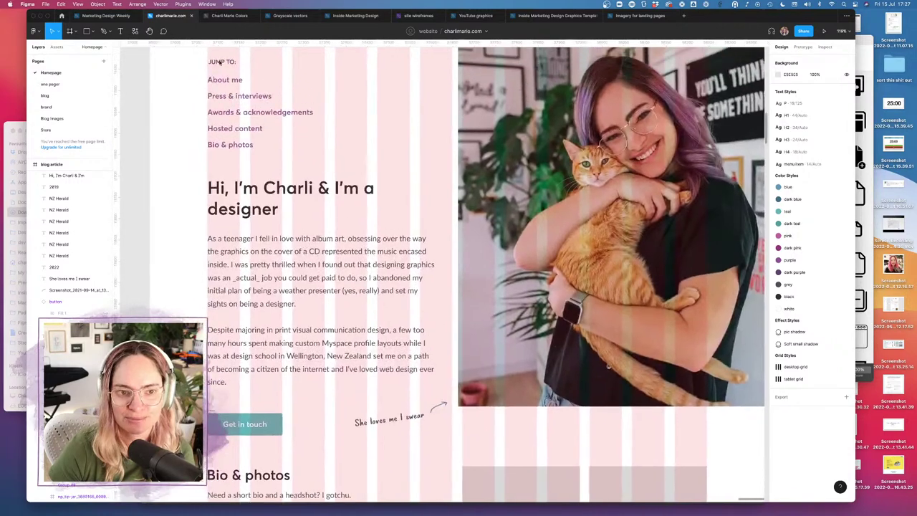
pyautogui.click(217, 60)
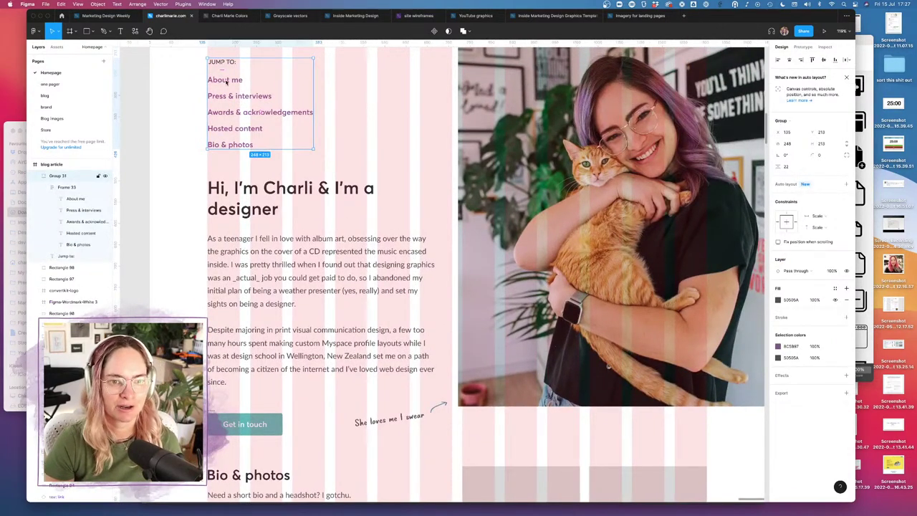
pyautogui.doubleClick(233, 81)
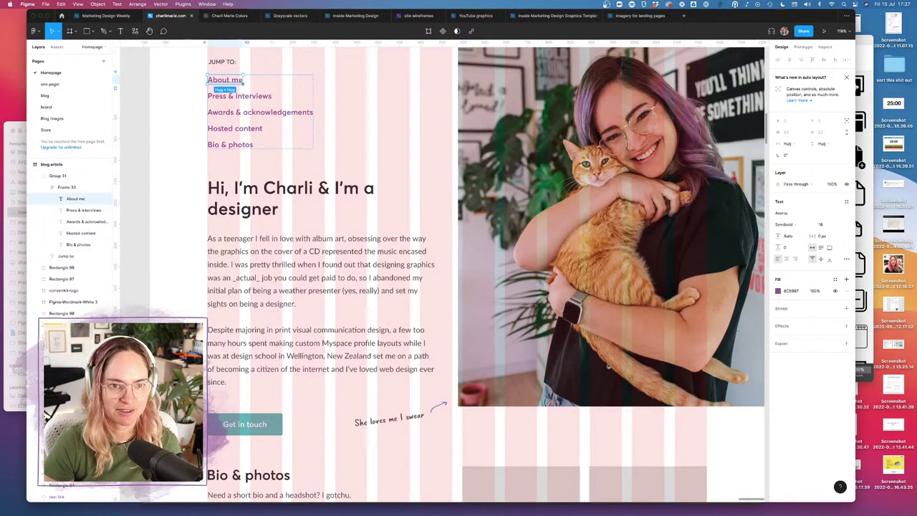
pyautogui.press('Delete')
pyautogui.click(241, 90)
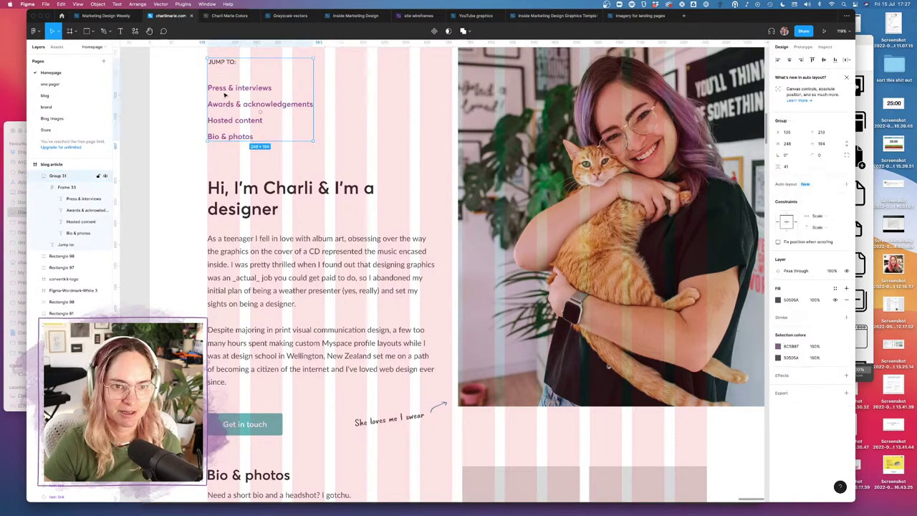
pyautogui.hotkey('shift', 'a')
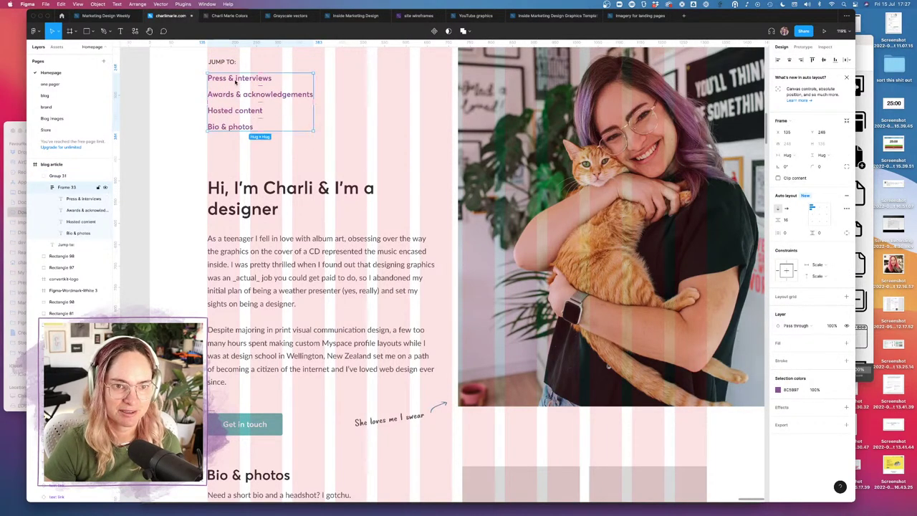
# - Position the JUMP TO label and links just under the Get in touch button
pyautogui.keyDown('shift'); pyautogui.click(222, 62); pyautogui.keyUp('shift')
pyautogui.moveTo(239, 85); pyautogui.dragTo(274, 419)
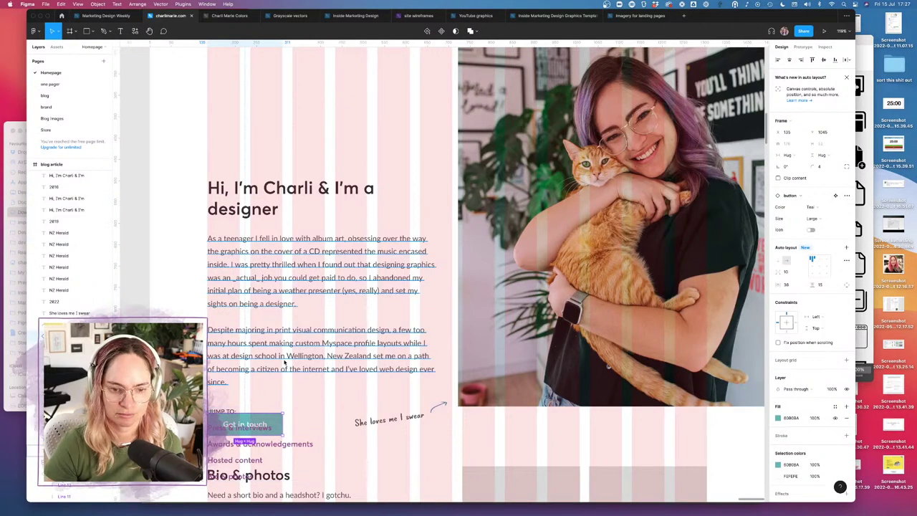
pyautogui.click(250, 287)
pyautogui.press('super+z')
pyautogui.press('super+z')
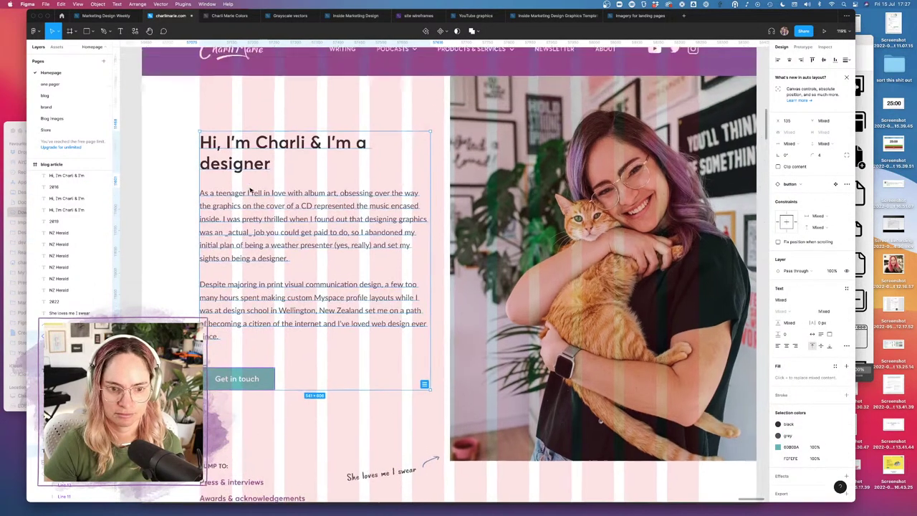
pyautogui.scroll(-5, 244, 323)
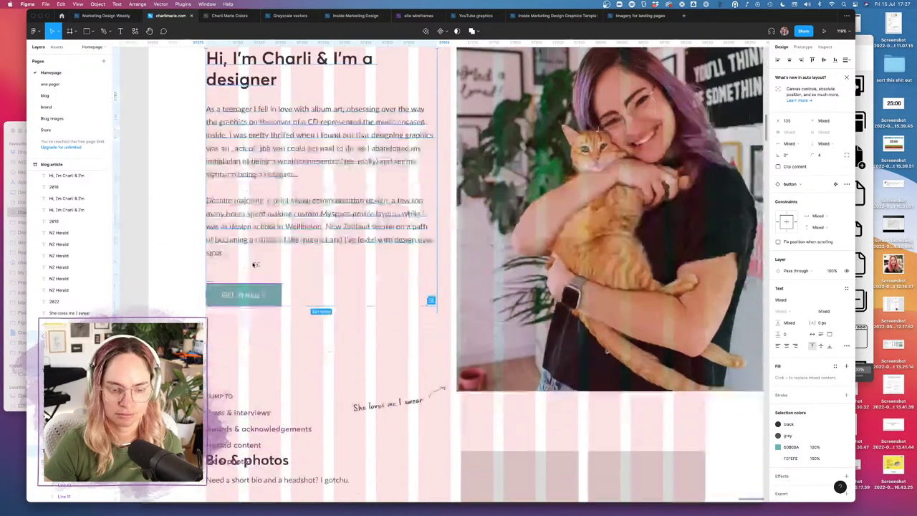
pyautogui.click(228, 409)
pyautogui.moveTo(228, 409); pyautogui.dragTo(233, 348)
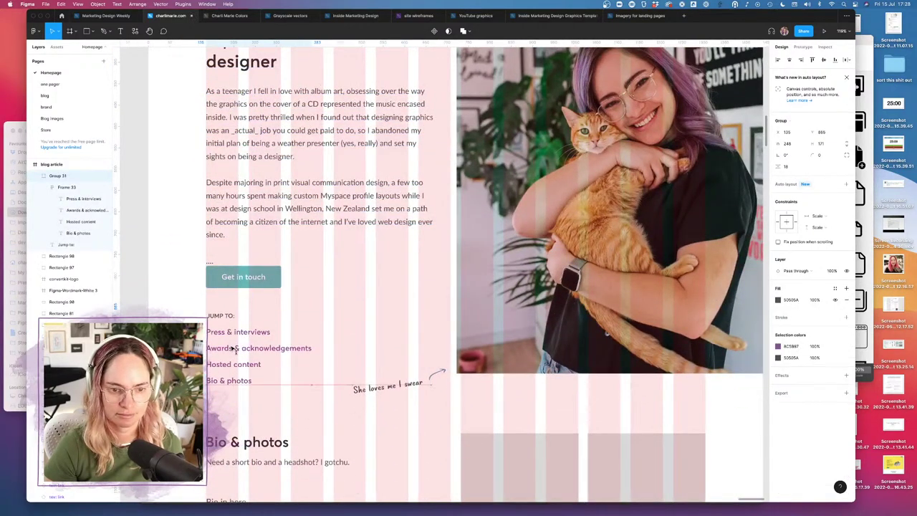
pyautogui.click(360, 301)
pyautogui.scroll(-5, 360, 301)
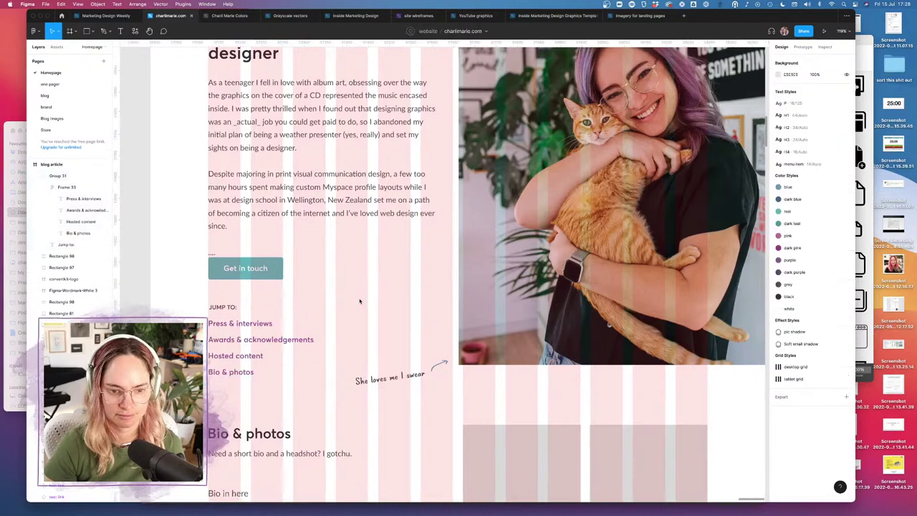
pyautogui.scroll(-2, 360, 300)
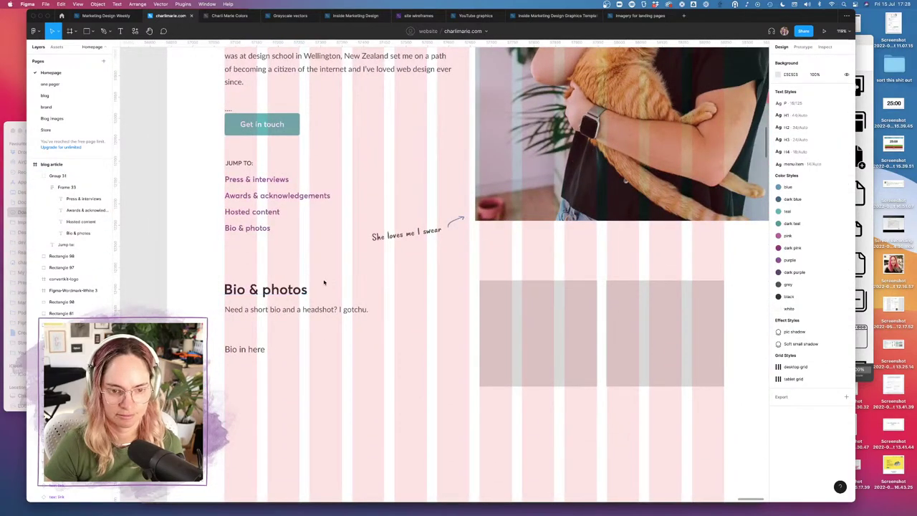
pyautogui.scroll(-5, 337, 279)
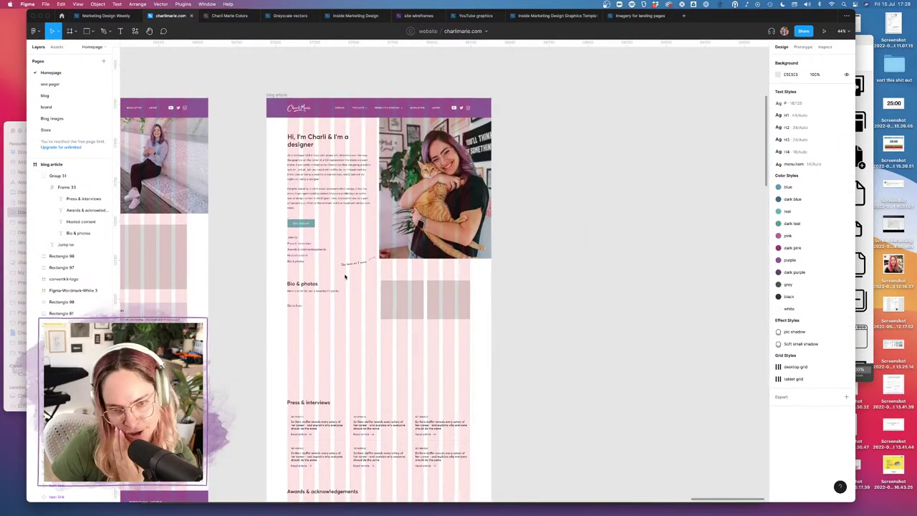
# - Hide the layout grids over the About page mockup
pyautogui.hscroll(-3, 344, 263)
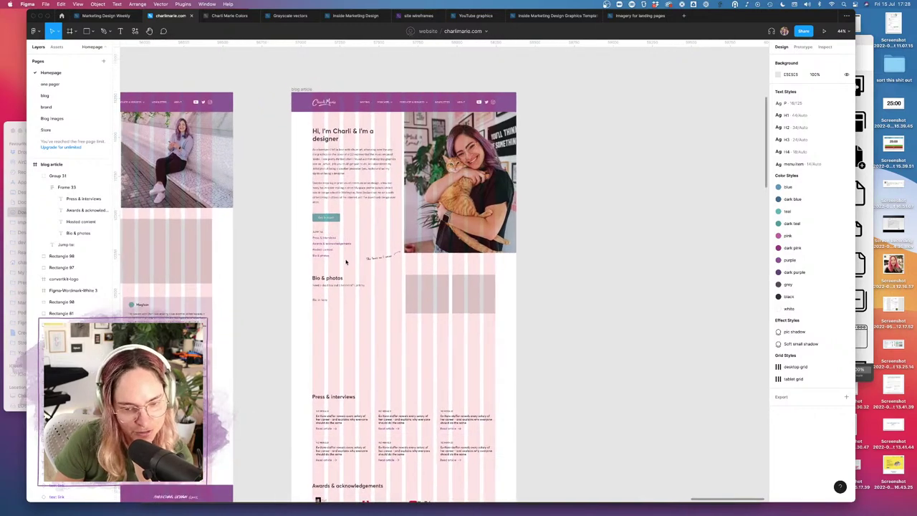
pyautogui.scroll(-5, 347, 262)
pyautogui.scroll(3, 345, 262)
pyautogui.hotkey('ctrl', 'shift', '4')
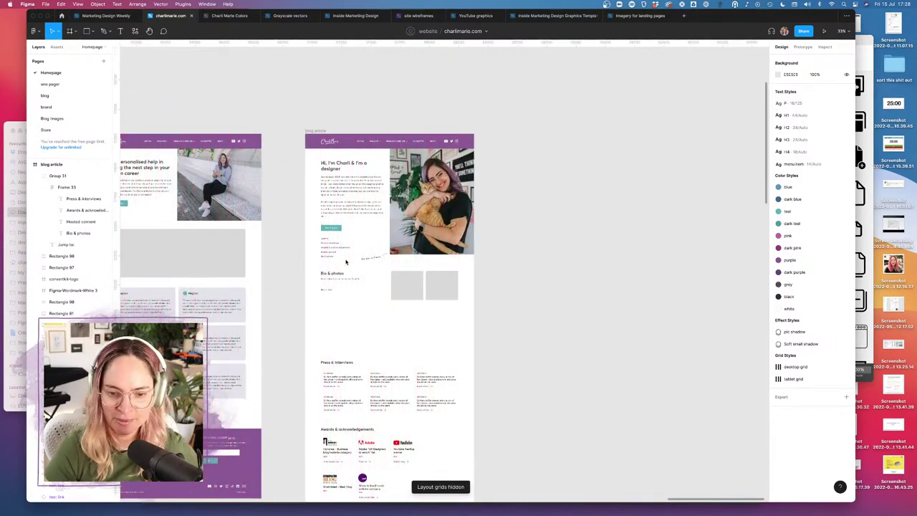
# - Pan across the canvas to the blog home and blog article frames with their 2017 income post cards
pyautogui.hscroll(-10, 343, 258)
pyautogui.scroll(-4, 337, 252)
pyautogui.hscroll(-15, 336, 250)
pyautogui.scroll(3, 336, 250)
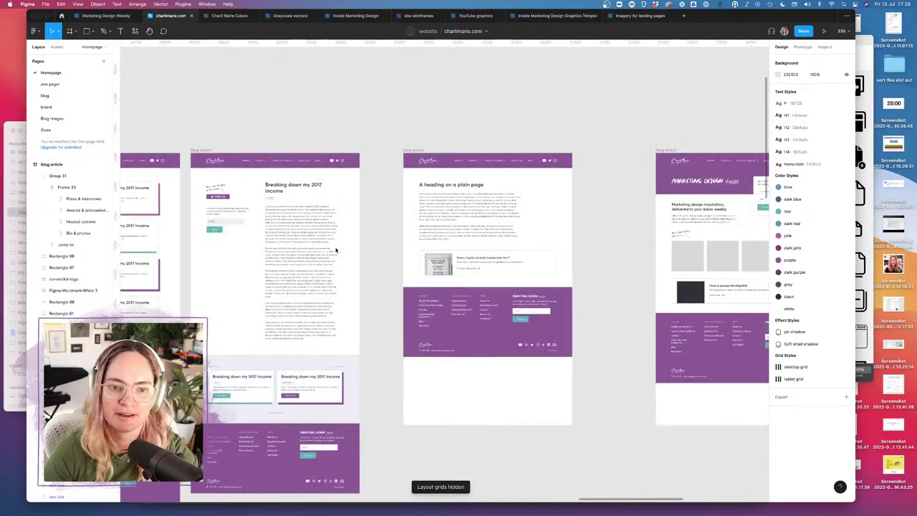
pyautogui.hscroll(5, 337, 249)
pyautogui.scroll(-15, 340, 244)
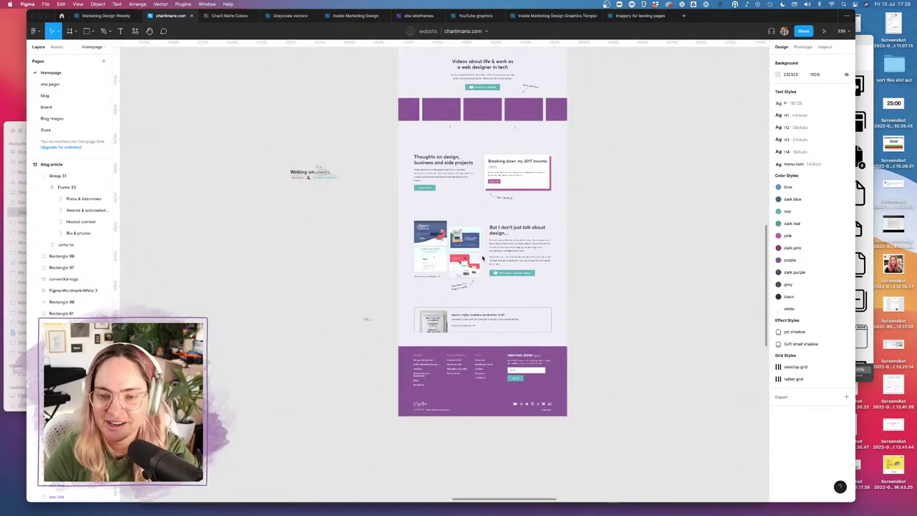
pyautogui.scroll(-2, 596, 270)
pyautogui.hscroll(10, 597, 270)
pyautogui.scroll(10, 597, 270)
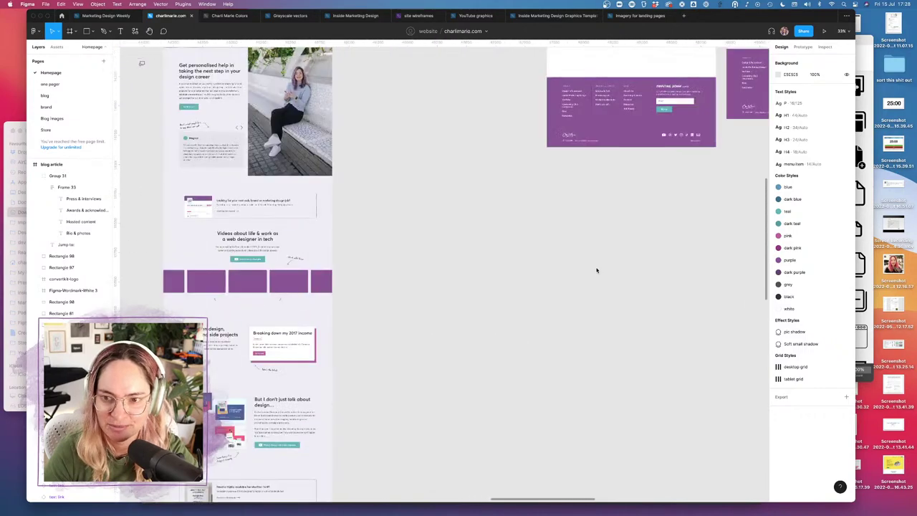
pyautogui.hscroll(-8, 597, 270)
pyautogui.scroll(1, 597, 270)
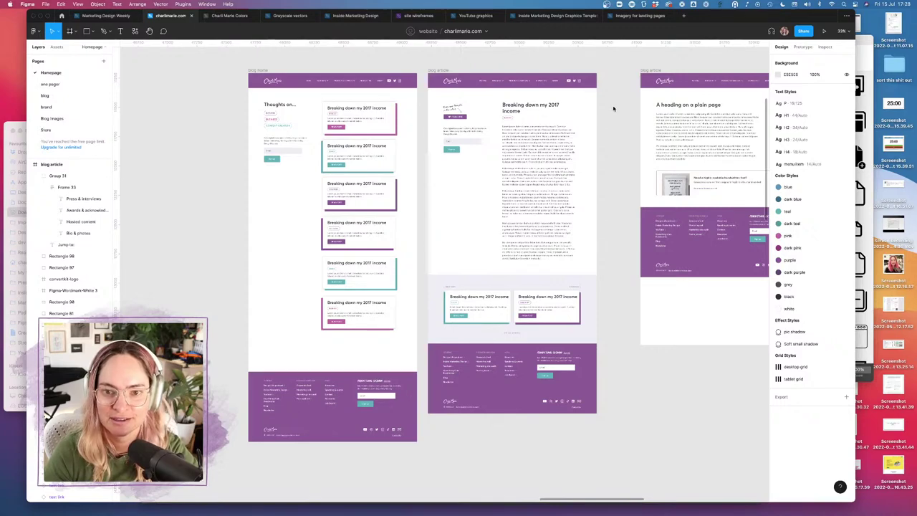
pyautogui.scroll(3, 597, 108)
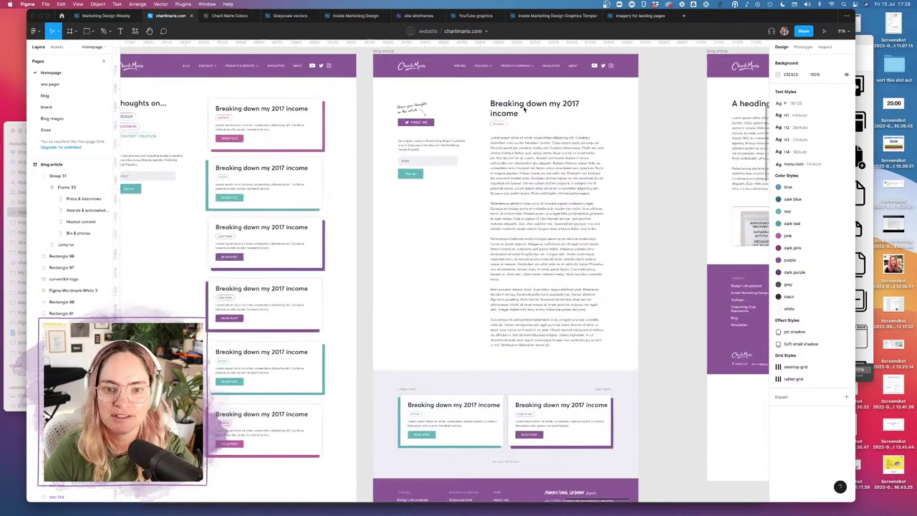
pyautogui.scroll(-3, 544, 93)
pyautogui.scroll(3, 523, 109)
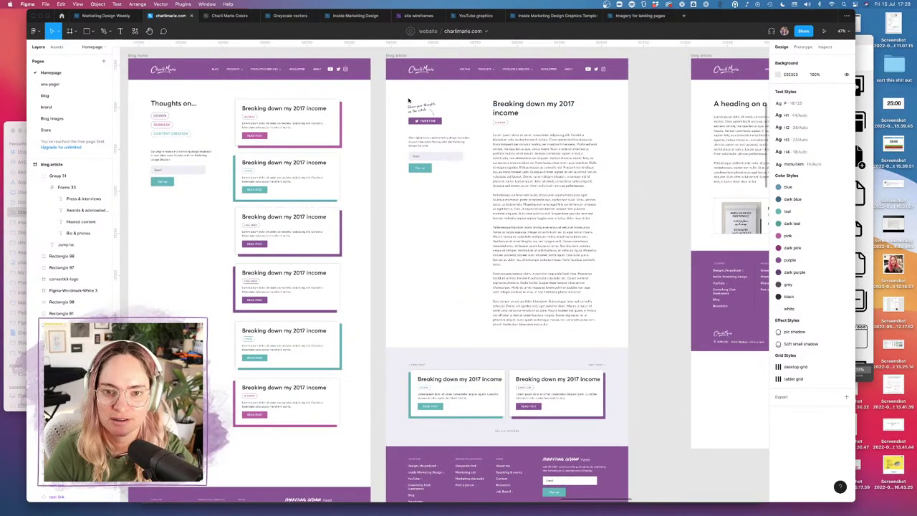
# - On the blog article, move the body text left and align the share/email sidebar block right
pyautogui.moveTo(406, 102); pyautogui.dragTo(558, 156)
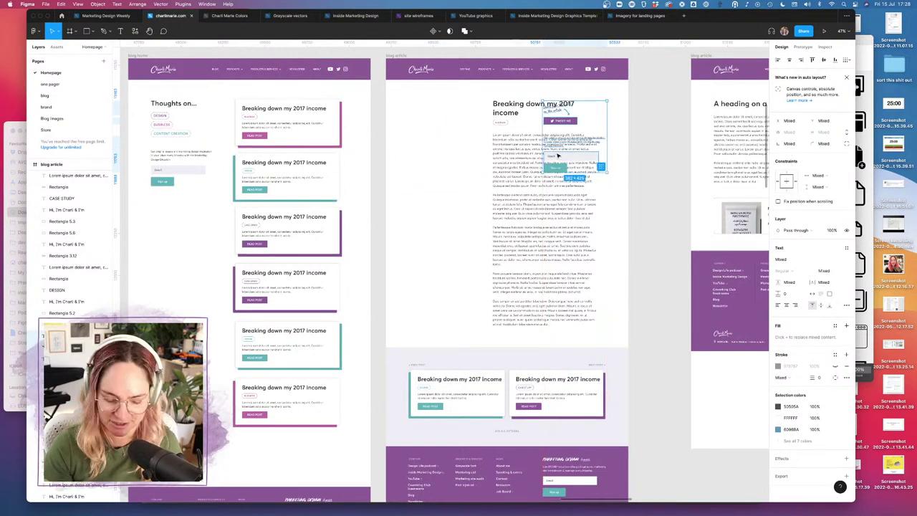
pyautogui.hotkey('ctrl', 'g')
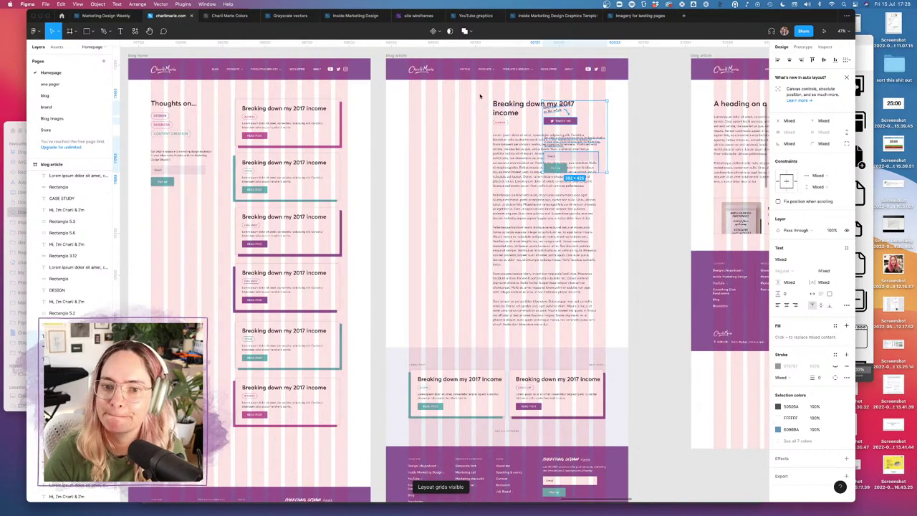
pyautogui.moveTo(479, 96); pyautogui.dragTo(509, 247)
pyautogui.moveTo(490, 195); pyautogui.dragTo(420, 194)
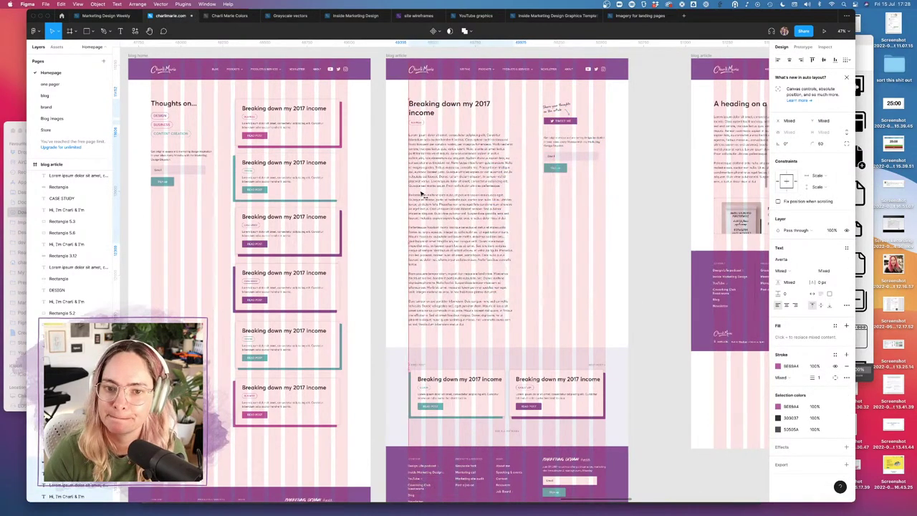
pyautogui.click(621, 235)
pyautogui.moveTo(535, 97); pyautogui.dragTo(635, 237)
pyautogui.moveTo(555, 144); pyautogui.dragTo(555, 141)
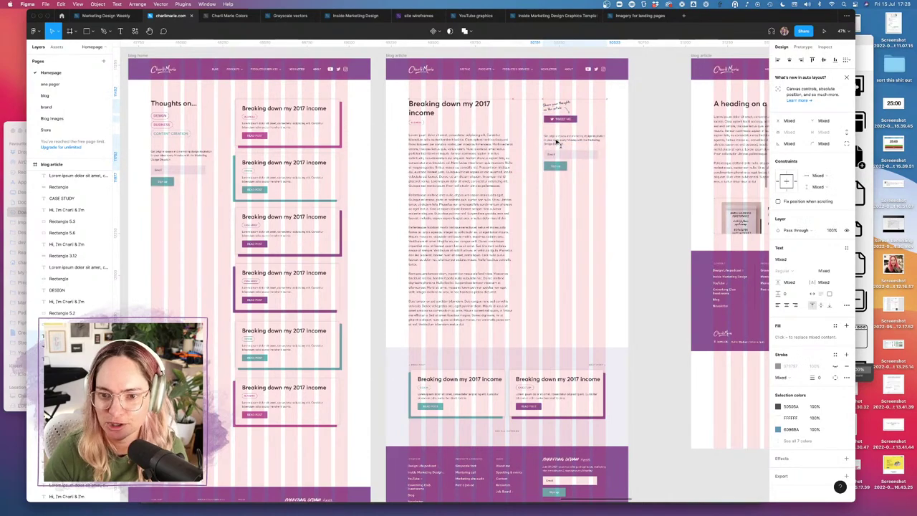
pyautogui.click(570, 218)
pyautogui.hotkey('ctrl', 'g')
# - On the blog home, group the 'Thoughts on…' sidebar elements into one block
pyautogui.scroll(5, 570, 219)
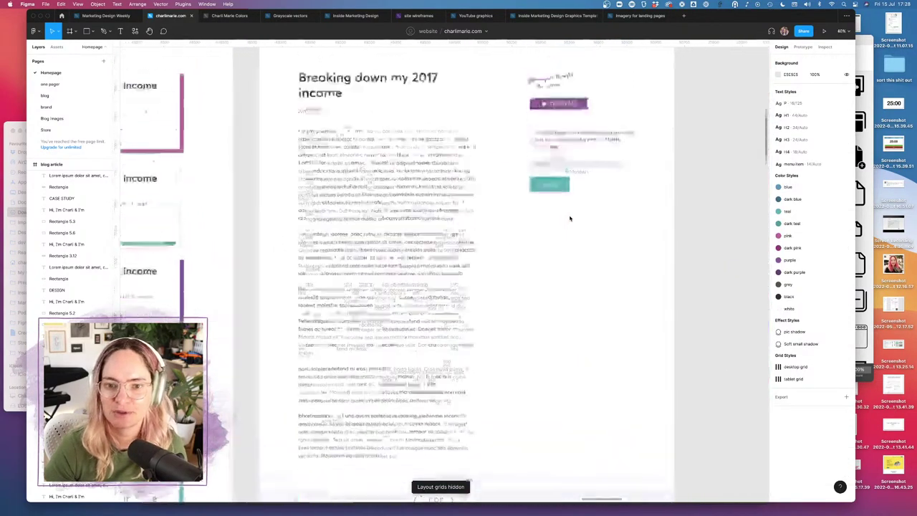
pyautogui.scroll(-5, 565, 222)
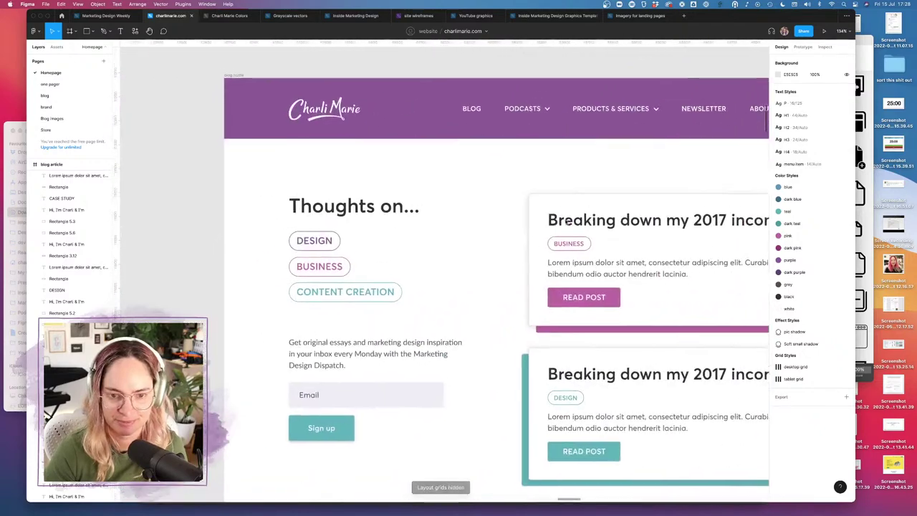
pyautogui.scroll(-5, 440, 194)
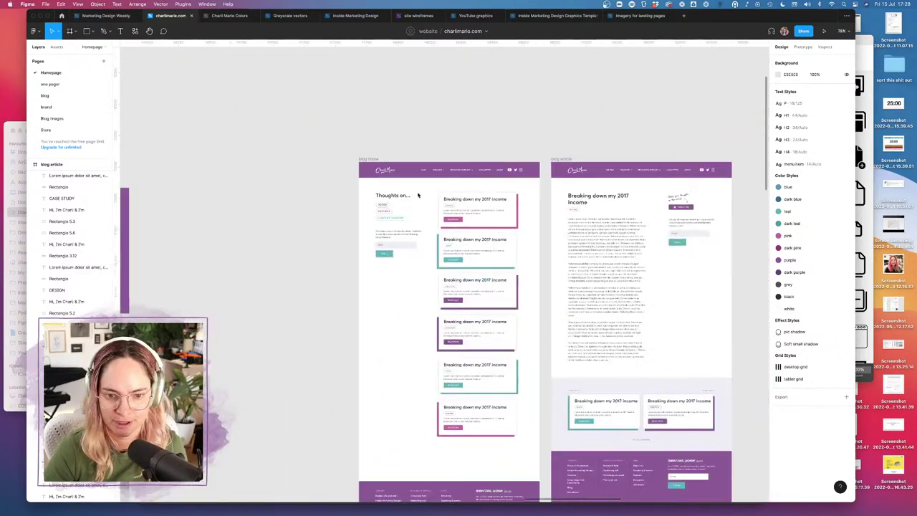
pyautogui.moveTo(371, 190); pyautogui.dragTo(419, 288)
pyautogui.hotkey('ctrl', 'g')
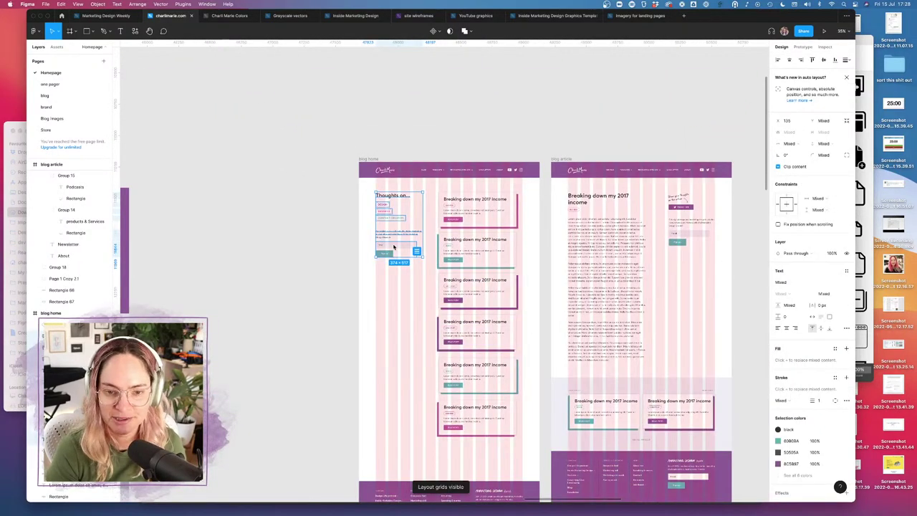
pyautogui.moveTo(388, 234); pyautogui.dragTo(479, 235)
pyautogui.press('super+g')
# - Move the six blog post cards into the left column, leaving the 'Thoughts on…' sidebar right
pyautogui.moveTo(417, 196); pyautogui.dragTo(544, 447)
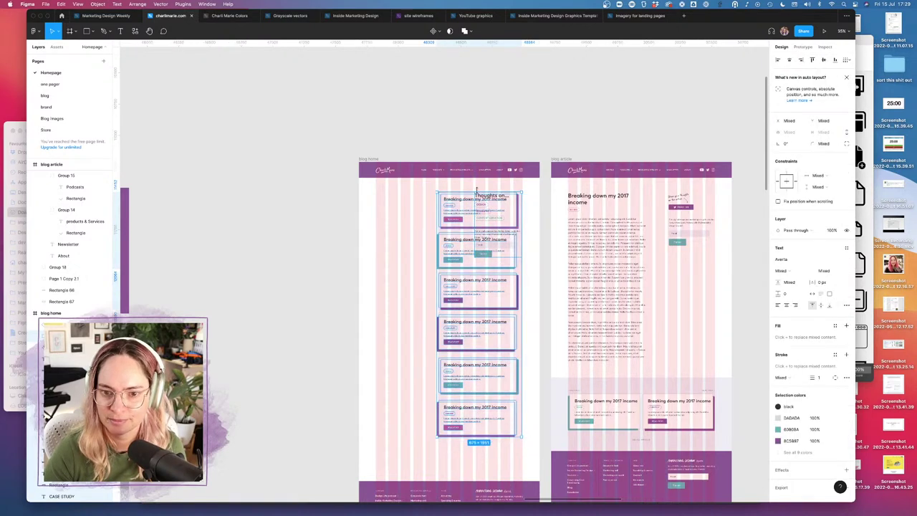
pyautogui.moveTo(472, 209); pyautogui.dragTo(401, 234)
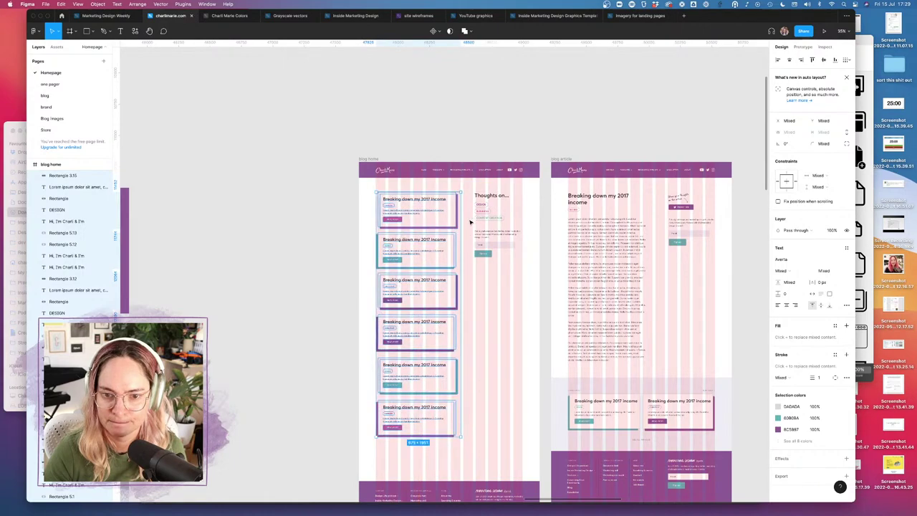
pyautogui.click(480, 224)
pyautogui.scroll(5, 480, 224)
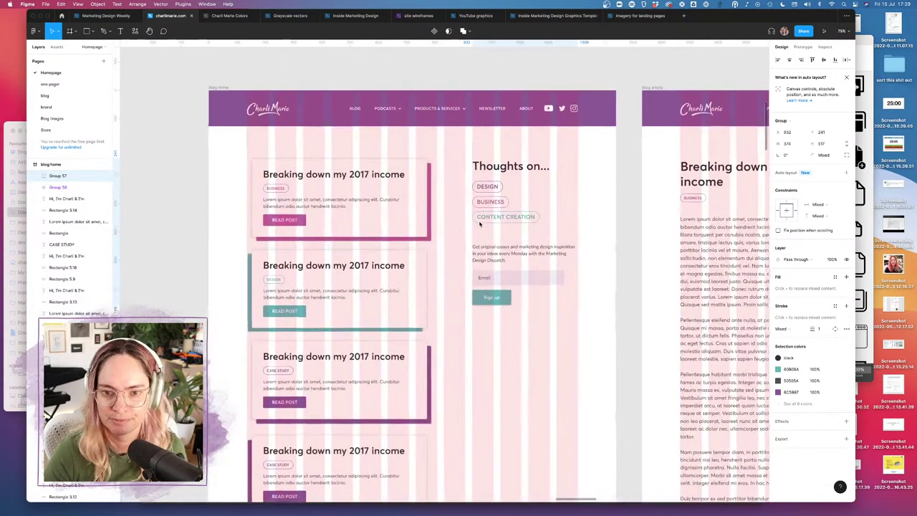
pyautogui.click(497, 73)
pyautogui.hotkey('ctrl', 'g')
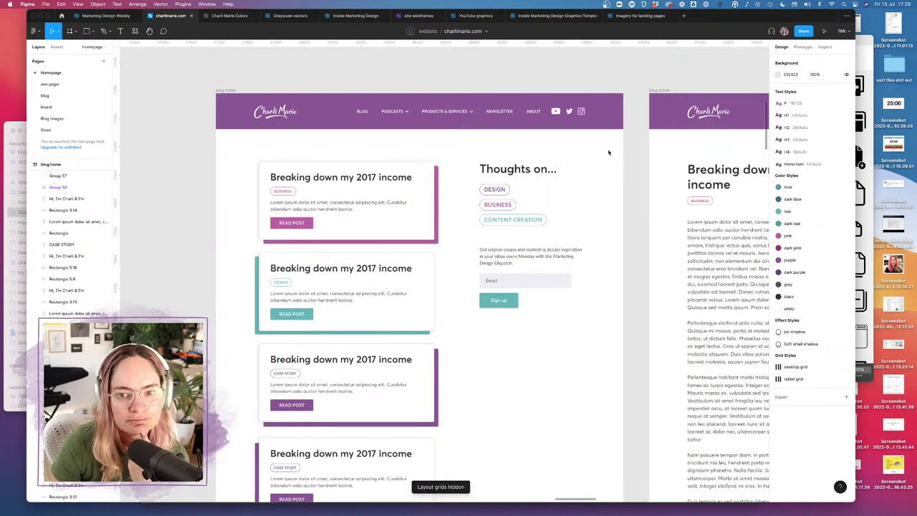
pyautogui.hscroll(10, 607, 152)
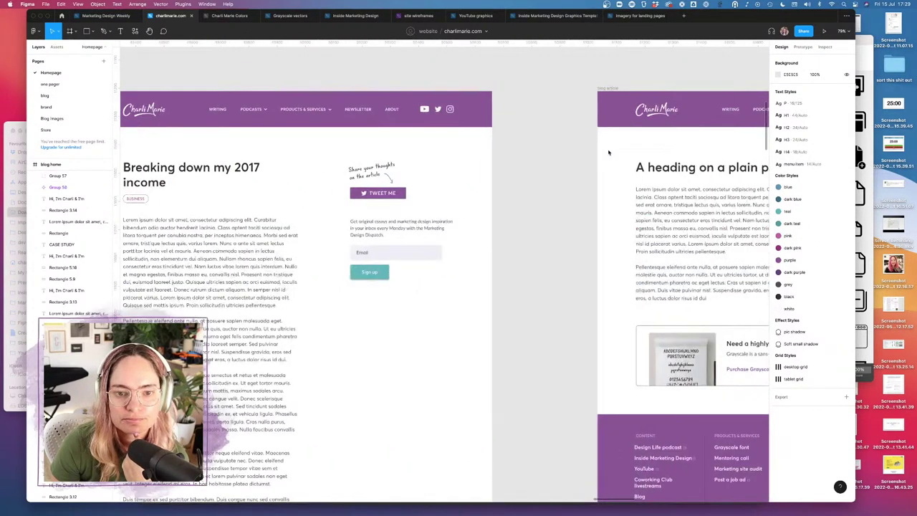
pyautogui.hscroll(-8, 608, 152)
pyautogui.hscroll(6, 608, 151)
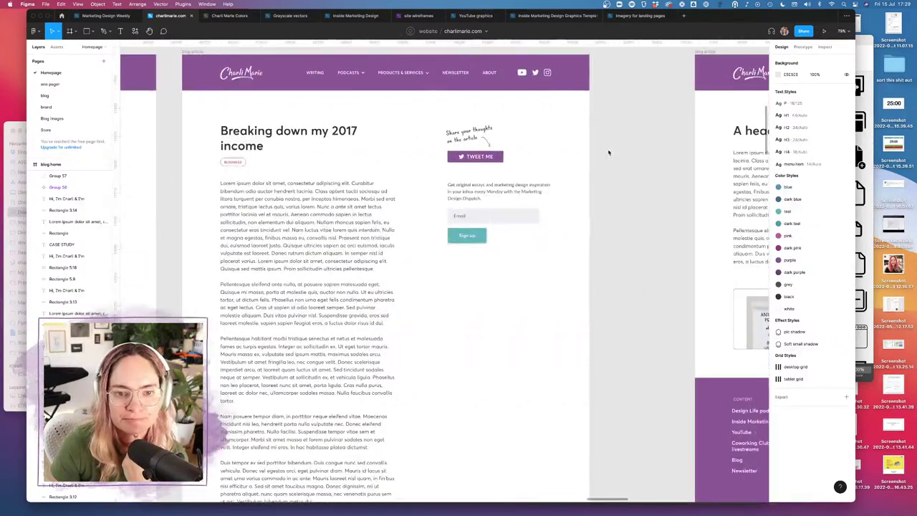
pyautogui.scroll(-8, 608, 151)
pyautogui.scroll(-5, 608, 152)
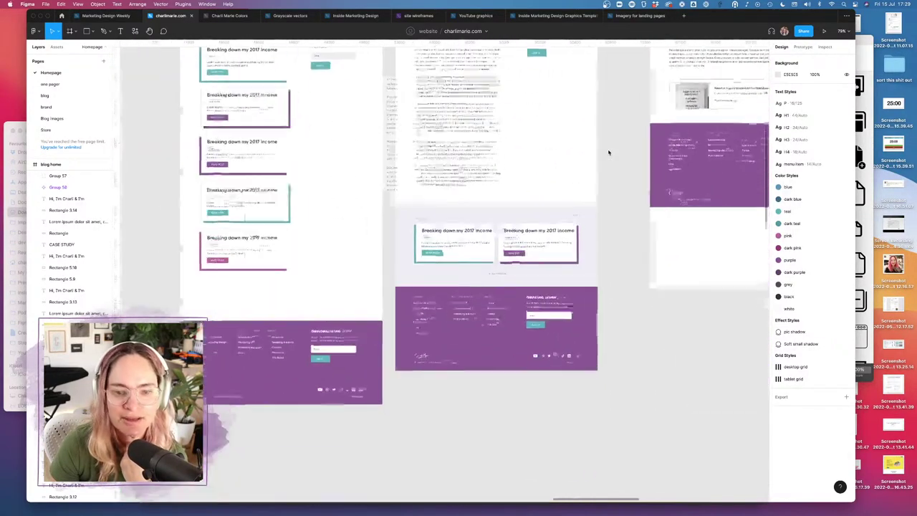
pyautogui.scroll(6, 608, 152)
pyautogui.scroll(2, 608, 152)
pyautogui.scroll(-5, 608, 152)
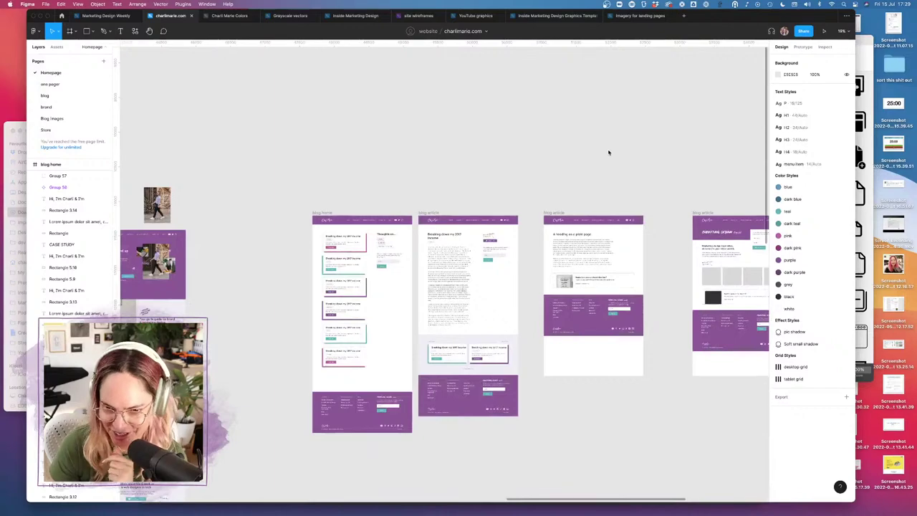
pyautogui.scroll(-3, 552, 240)
pyautogui.hscroll(3, 551, 239)
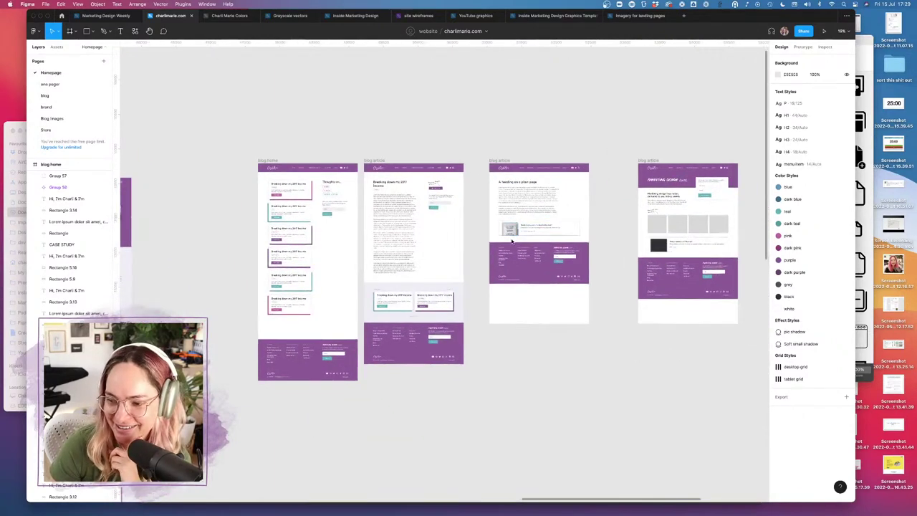
pyautogui.hscroll(4, 519, 239)
pyautogui.scroll(5, 487, 206)
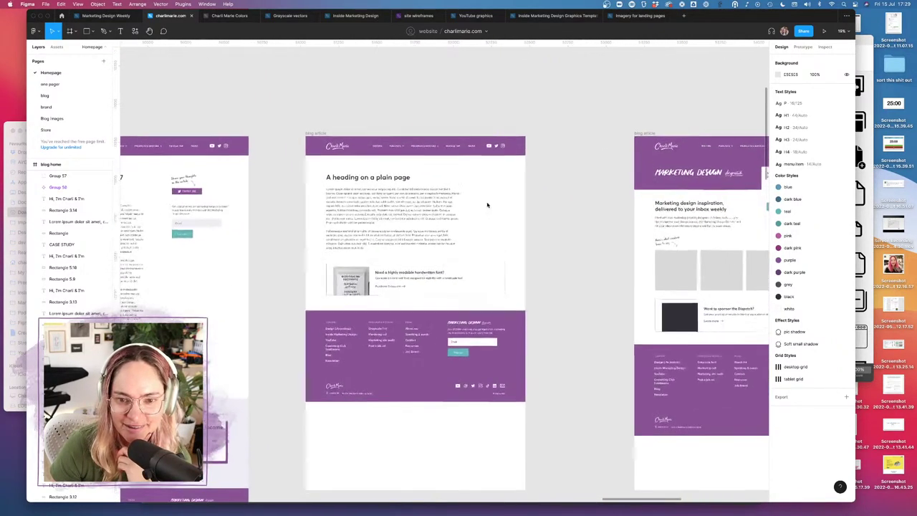
pyautogui.hscroll(10, 568, 199)
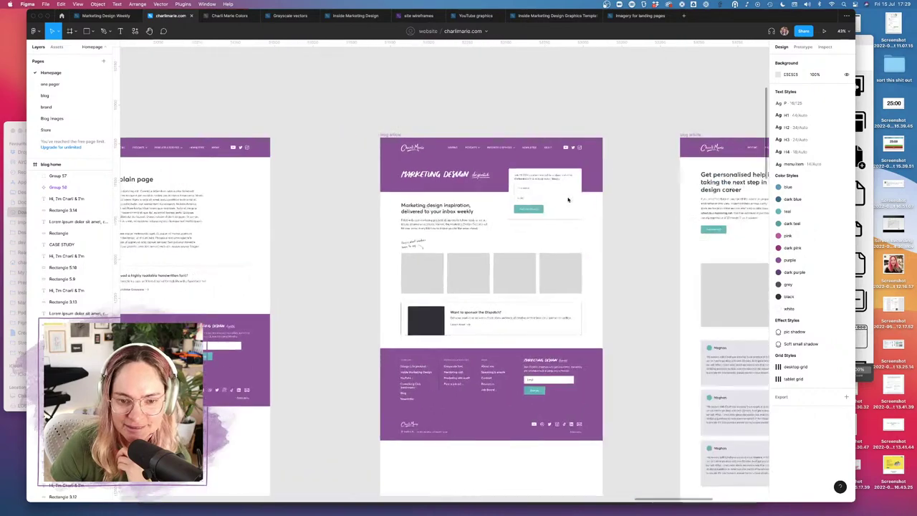
pyautogui.hscroll(-10, 568, 199)
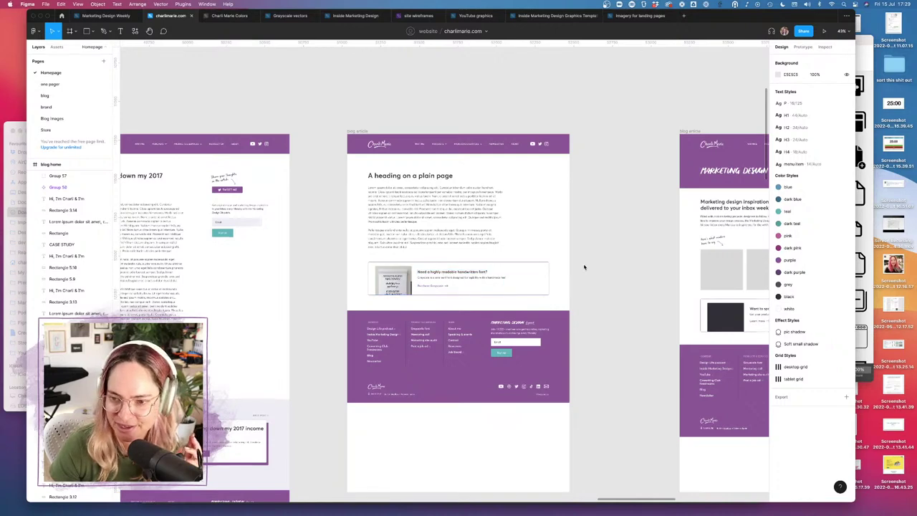
pyautogui.hscroll(10, 581, 263)
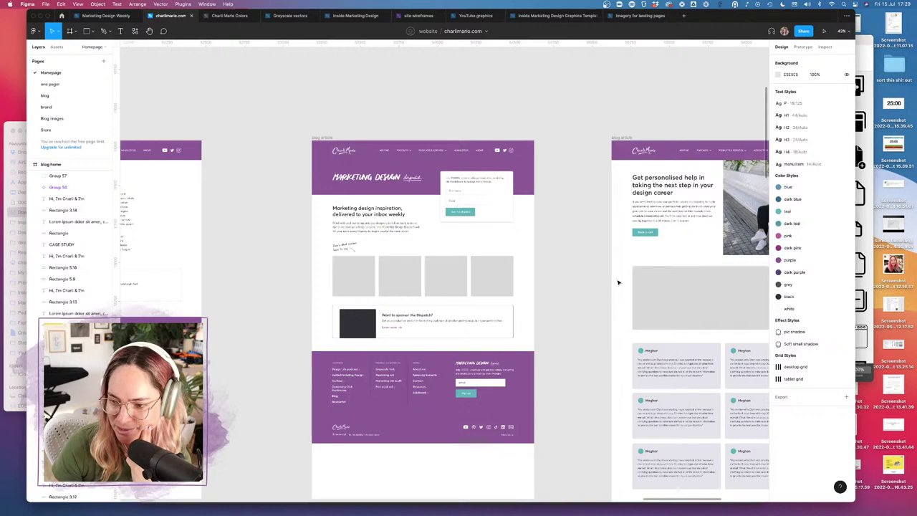
pyautogui.hscroll(10, 573, 256)
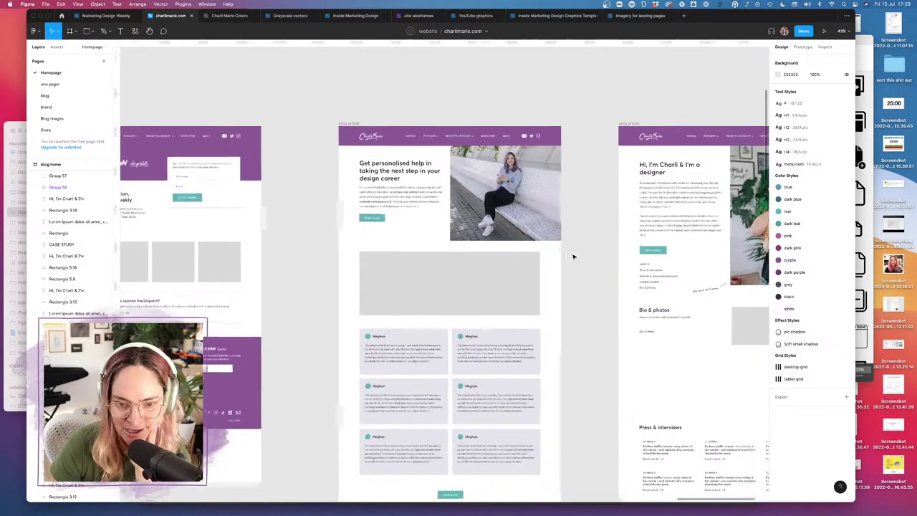
pyautogui.hscroll(2, 573, 257)
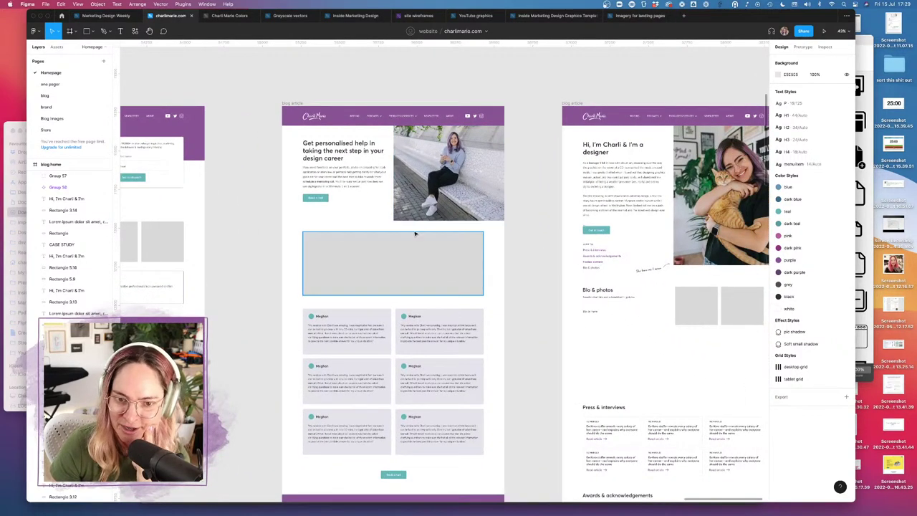
pyautogui.hscroll(12, 513, 233)
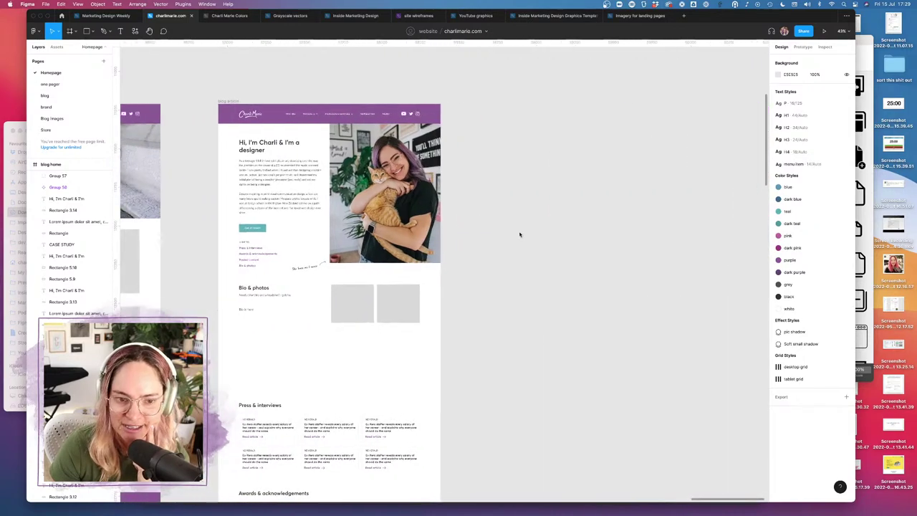
pyautogui.hscroll(-5, 464, 285)
pyautogui.scroll(-10, 464, 285)
pyautogui.scroll(-3, 464, 285)
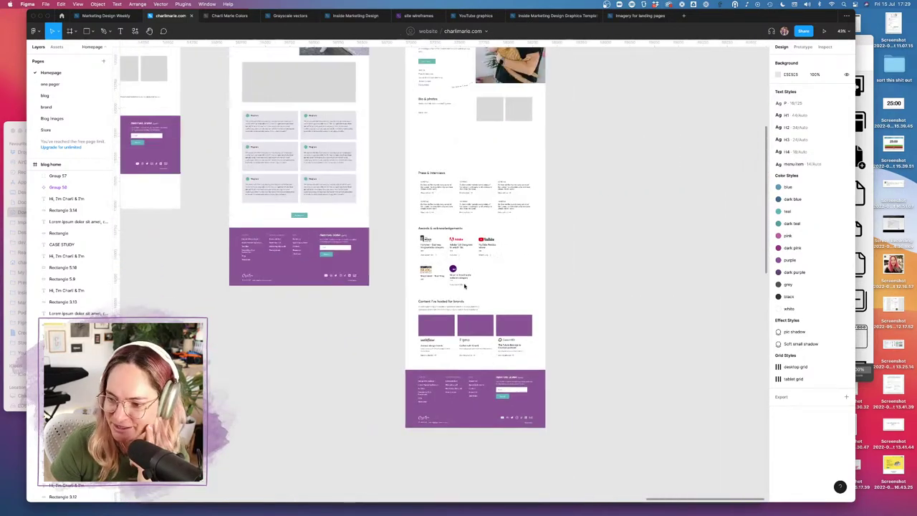
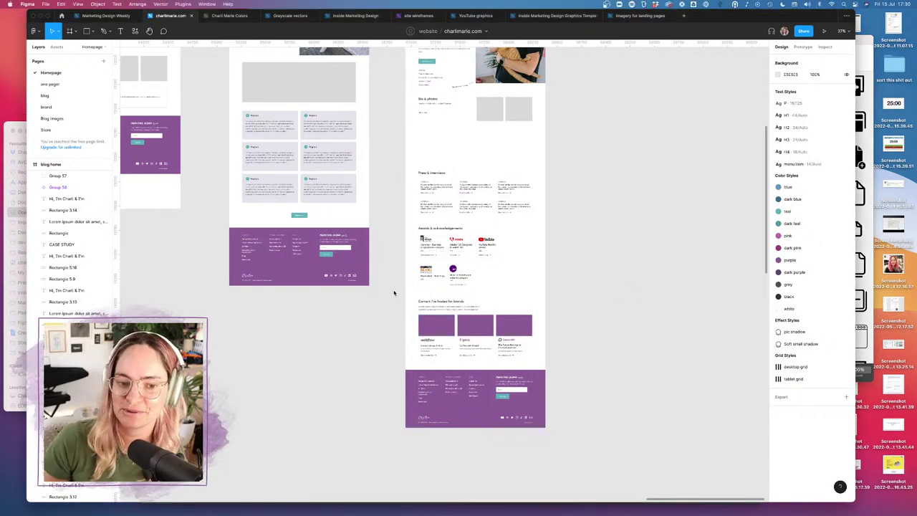
pyautogui.scroll(10, 290, 244)
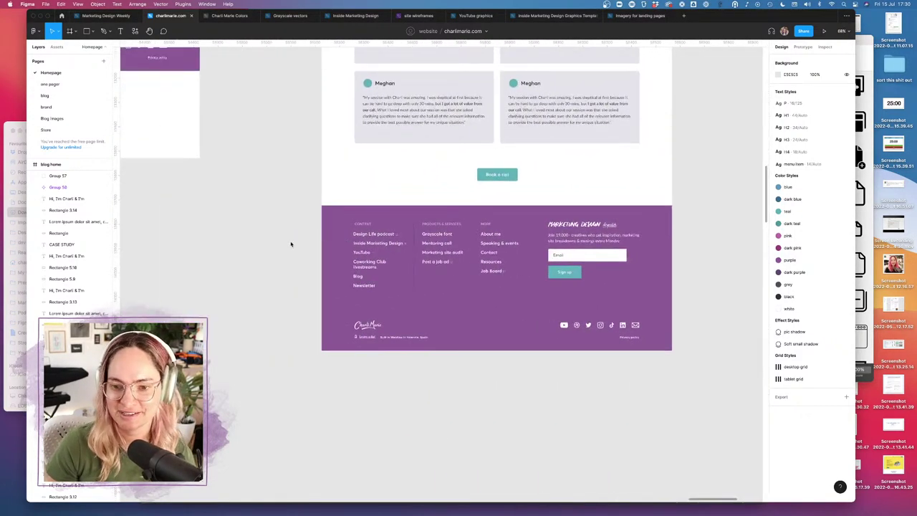
pyautogui.scroll(-10, 291, 244)
pyautogui.scroll(-5, 291, 245)
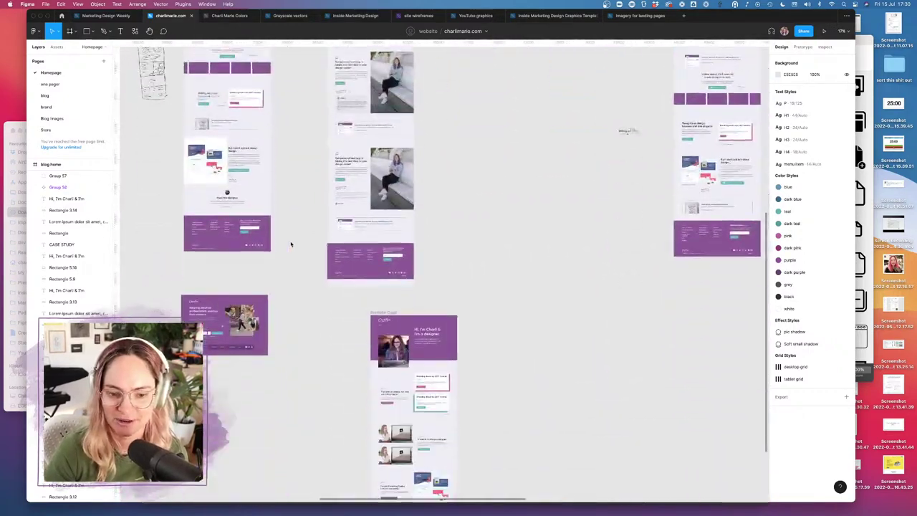
pyautogui.scroll(-1, 291, 245)
pyautogui.scroll(10, 293, 243)
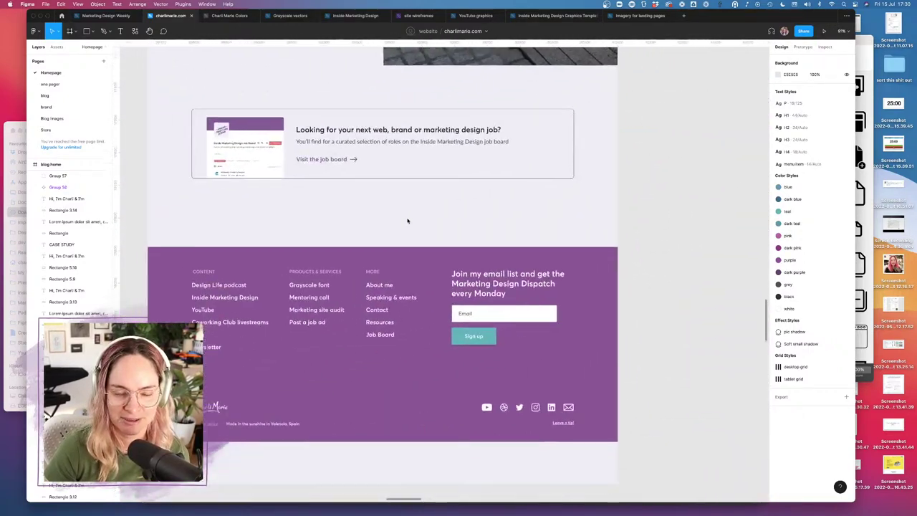
pyautogui.scroll(-1, 407, 220)
pyautogui.scroll(-5, 408, 215)
pyautogui.scroll(-2, 407, 203)
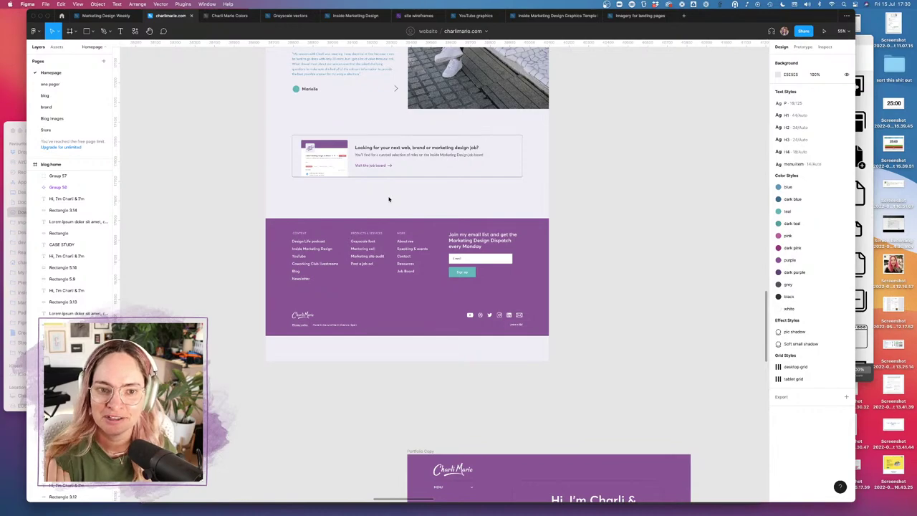
pyautogui.scroll(-10, 389, 199)
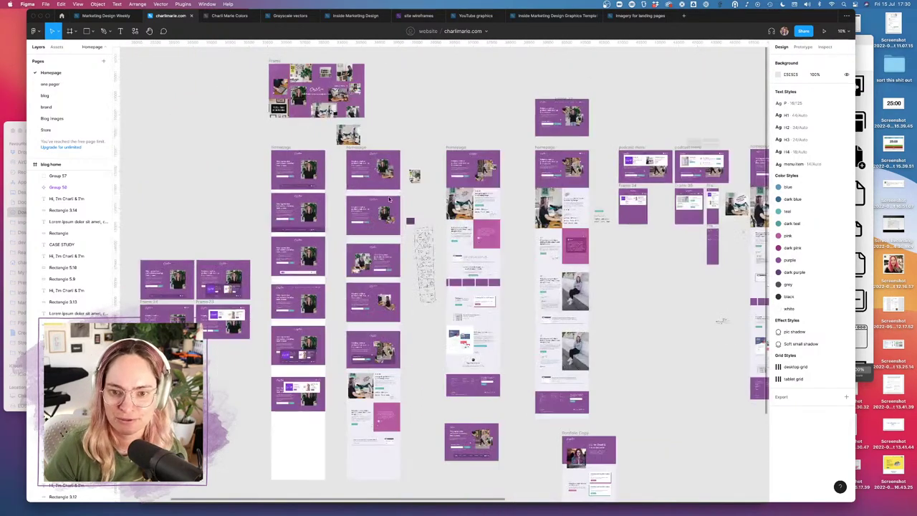
pyautogui.scroll(10, 464, 184)
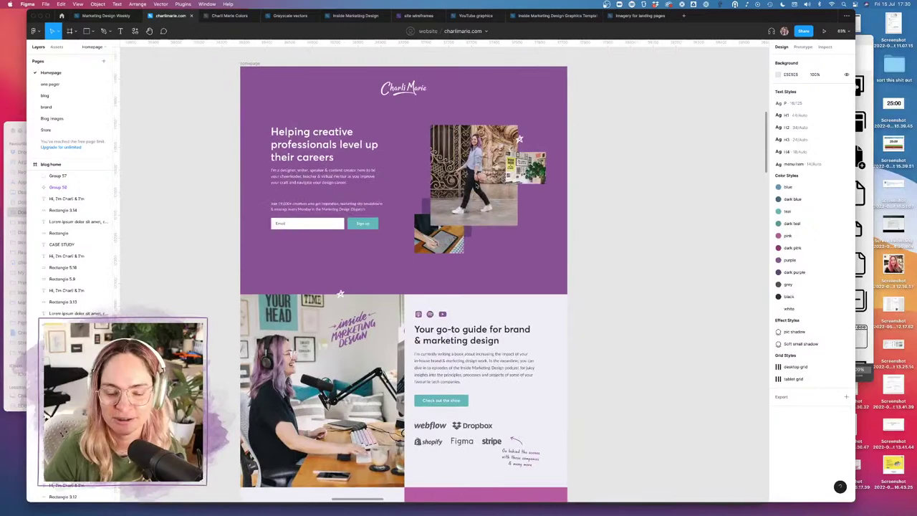
pyautogui.scroll(-15, 474, 256)
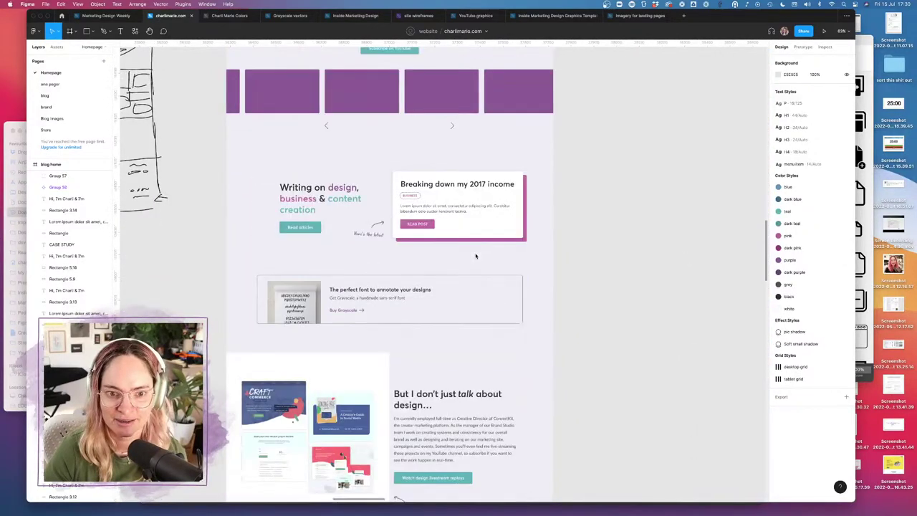
pyautogui.scroll(5, 475, 255)
pyautogui.scroll(-10, 451, 194)
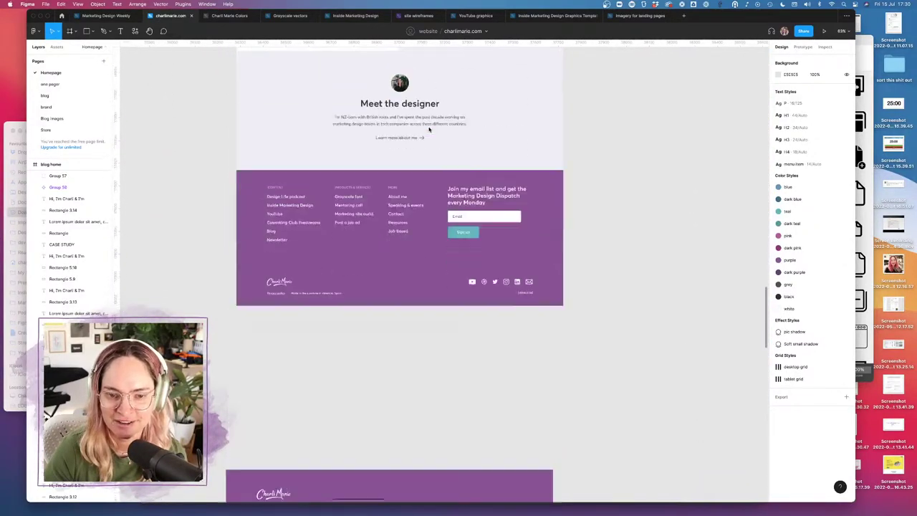
pyautogui.scroll(5, 429, 130)
pyautogui.scroll(-2, 542, 225)
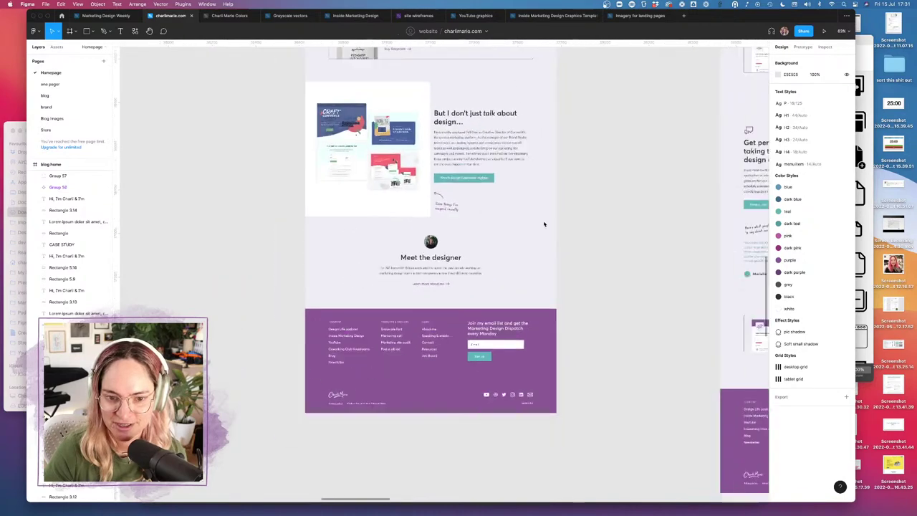
pyautogui.scroll(-10, 502, 240)
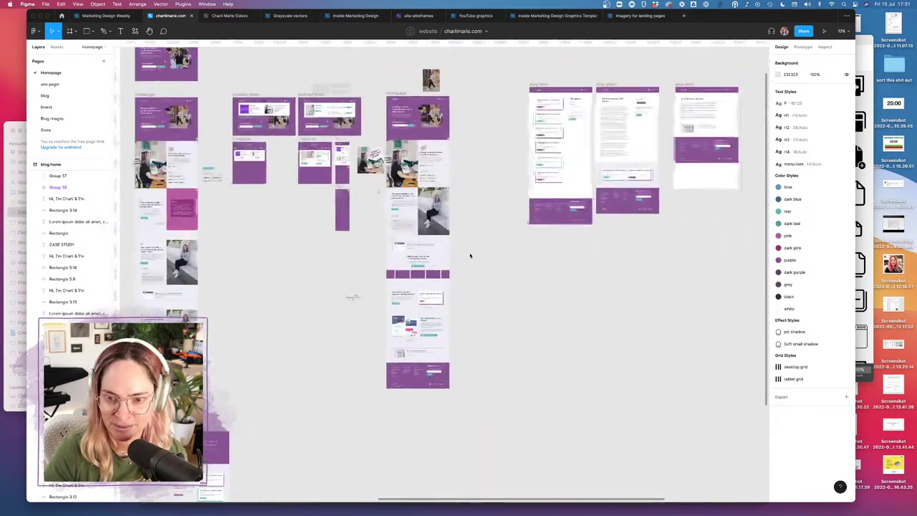
pyautogui.scroll(3, 382, 197)
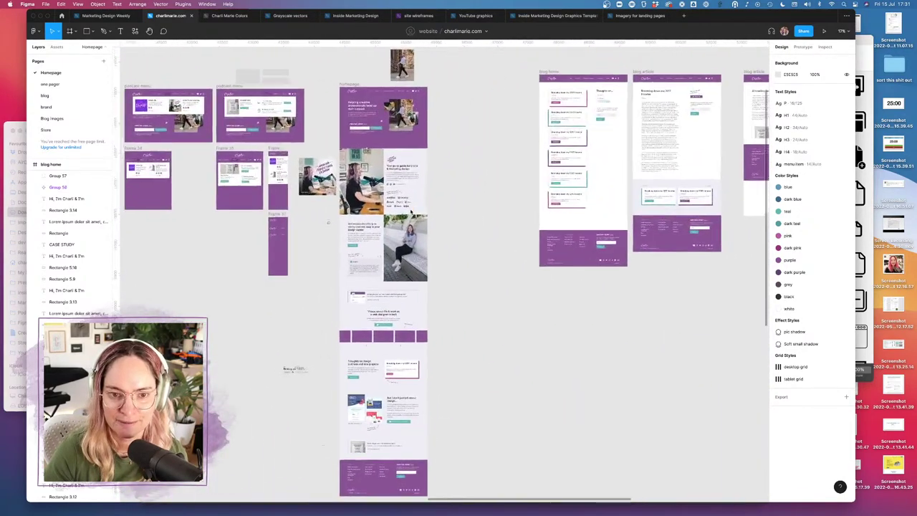
pyautogui.scroll(-1, 327, 219)
pyautogui.scroll(2, 328, 219)
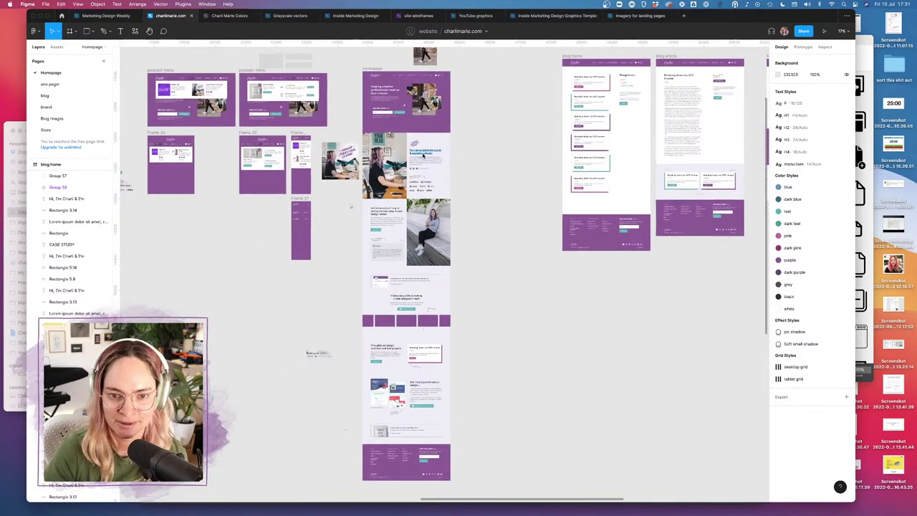
pyautogui.scroll(5, 286, 243)
pyautogui.scroll(2, 422, 154)
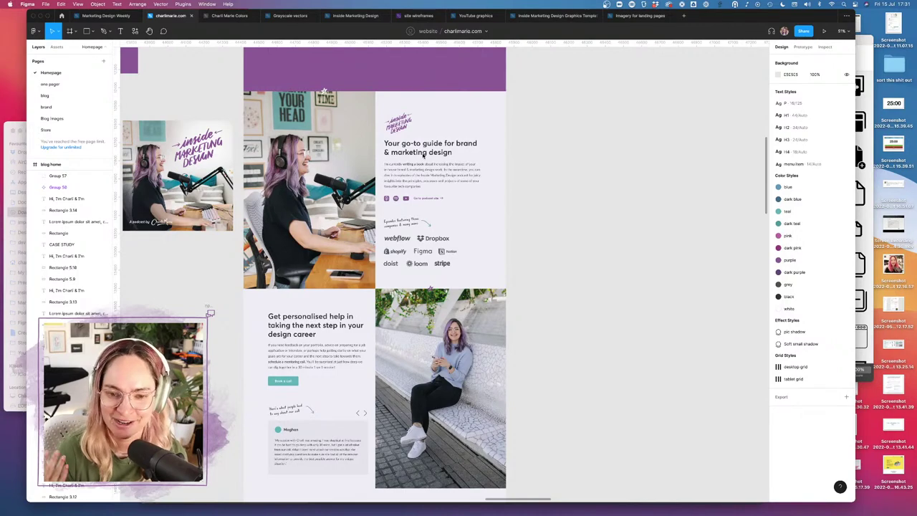
pyautogui.scroll(5, 422, 154)
pyautogui.scroll(-3, 422, 154)
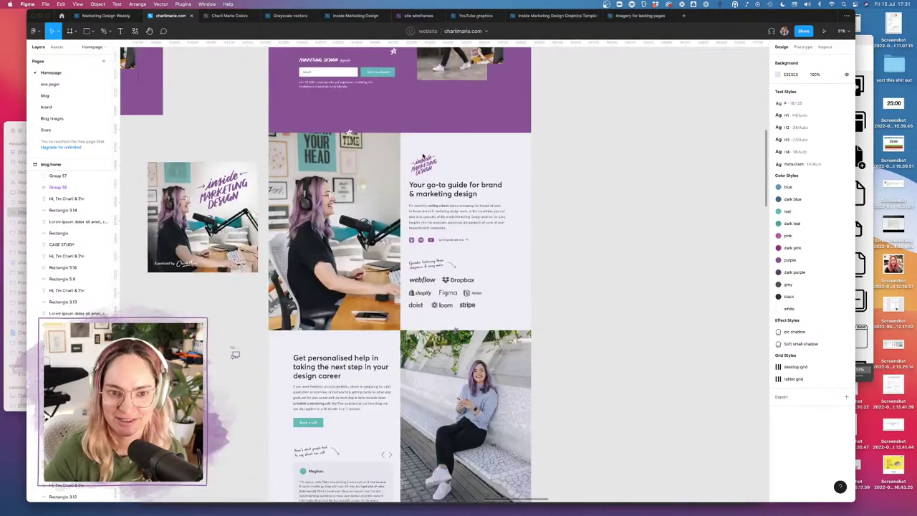
pyautogui.scroll(3, 422, 155)
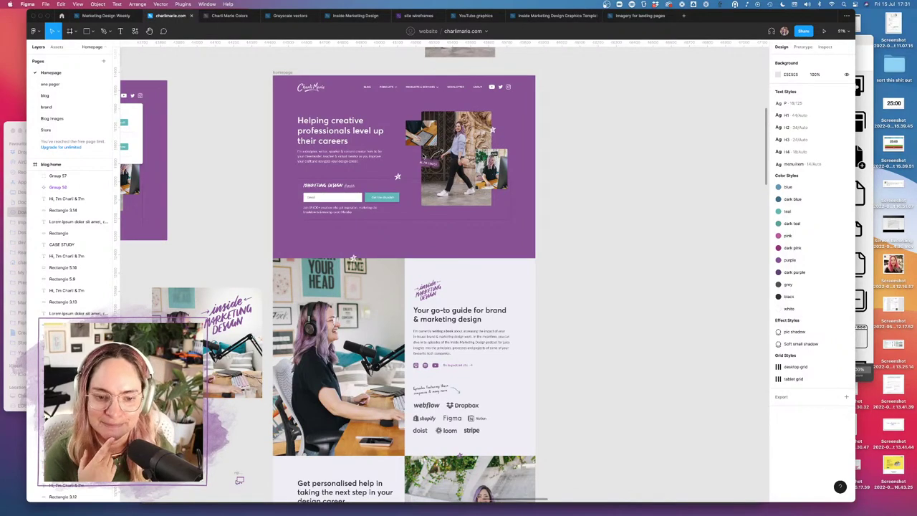
pyautogui.scroll(-6, 323, 188)
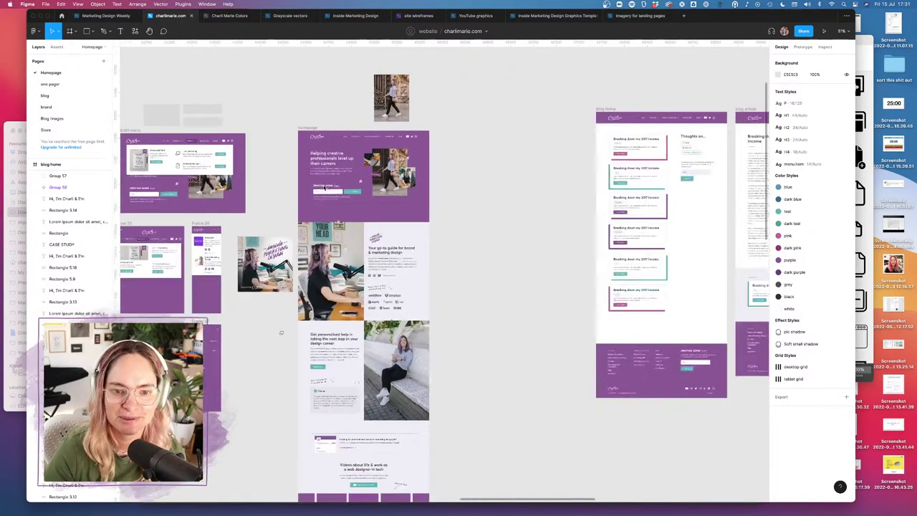
pyautogui.scroll(-3, 323, 188)
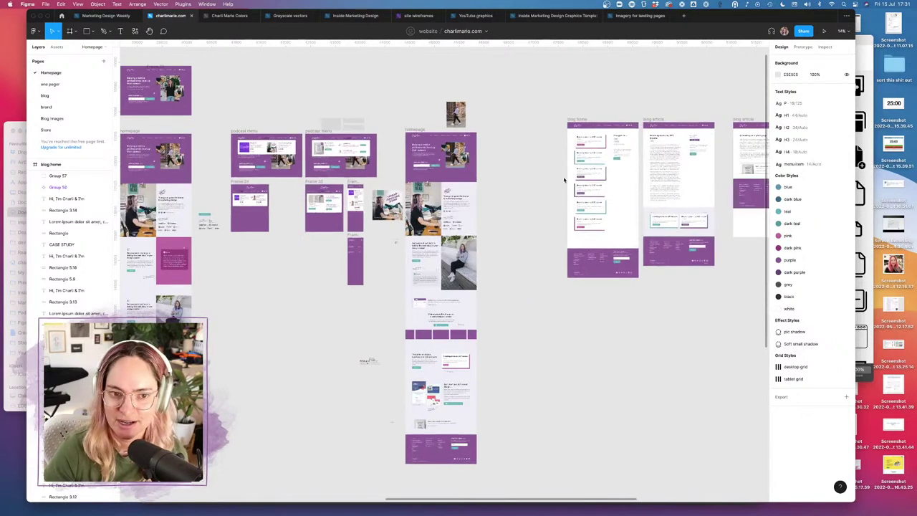